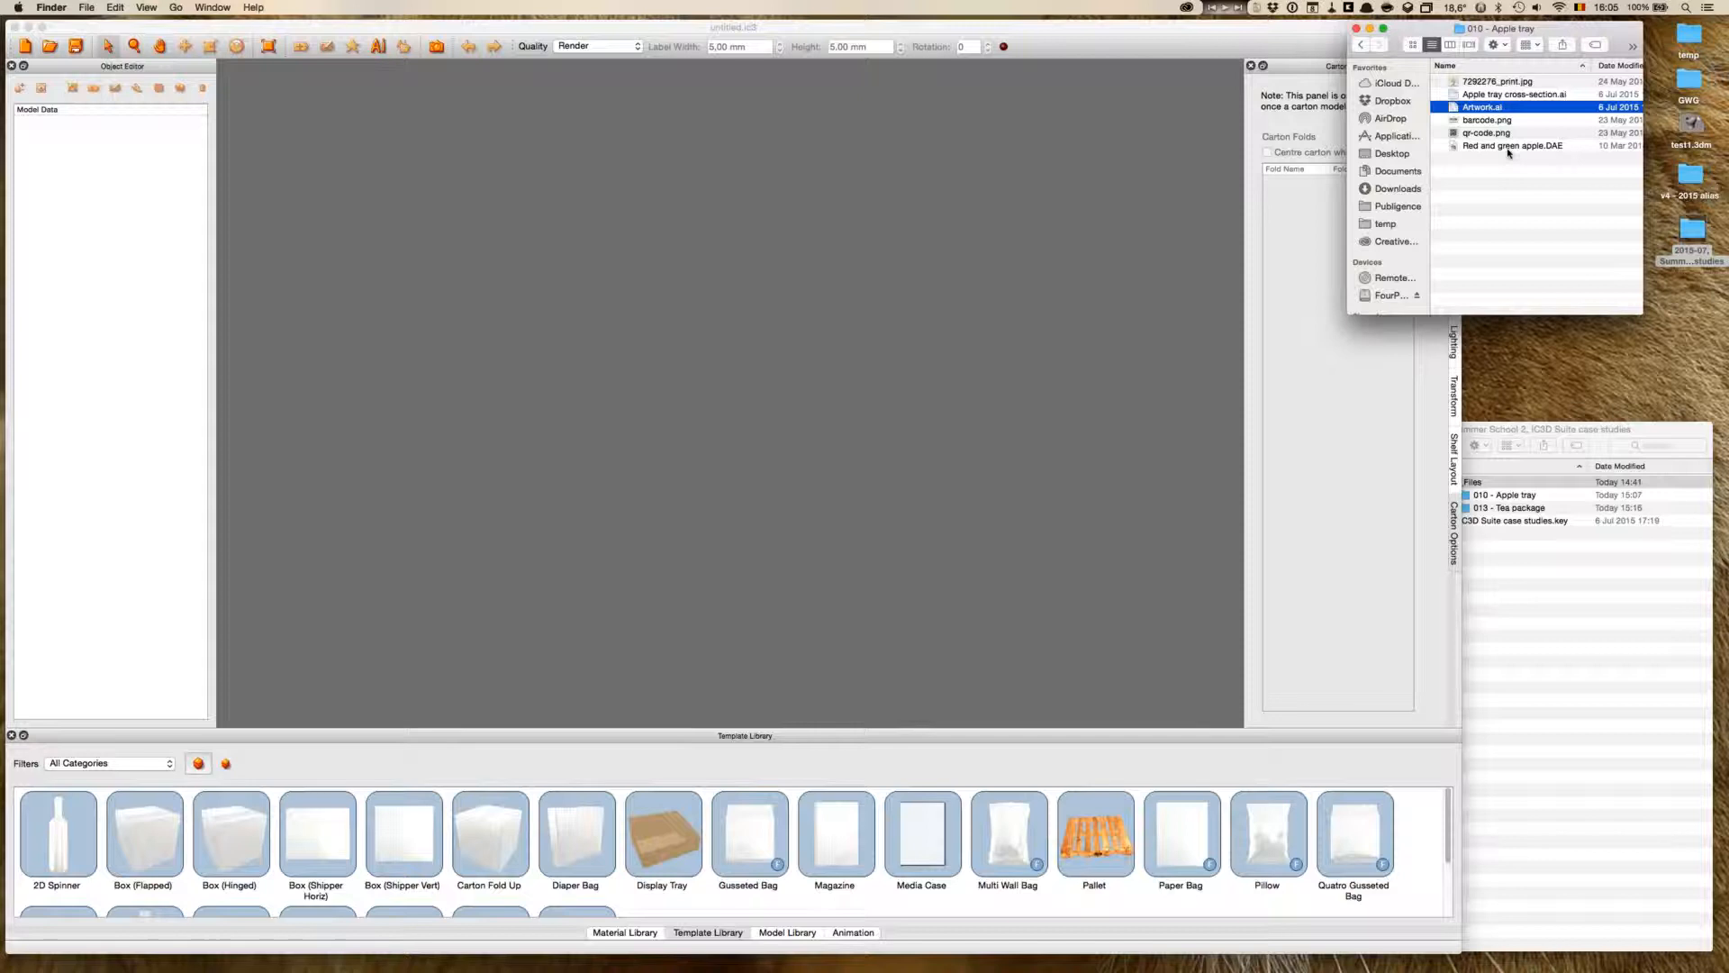
- Preview Artwork.ai in the 010 - Apple tray folder and select the Red and green apple.DAE file
key("space")
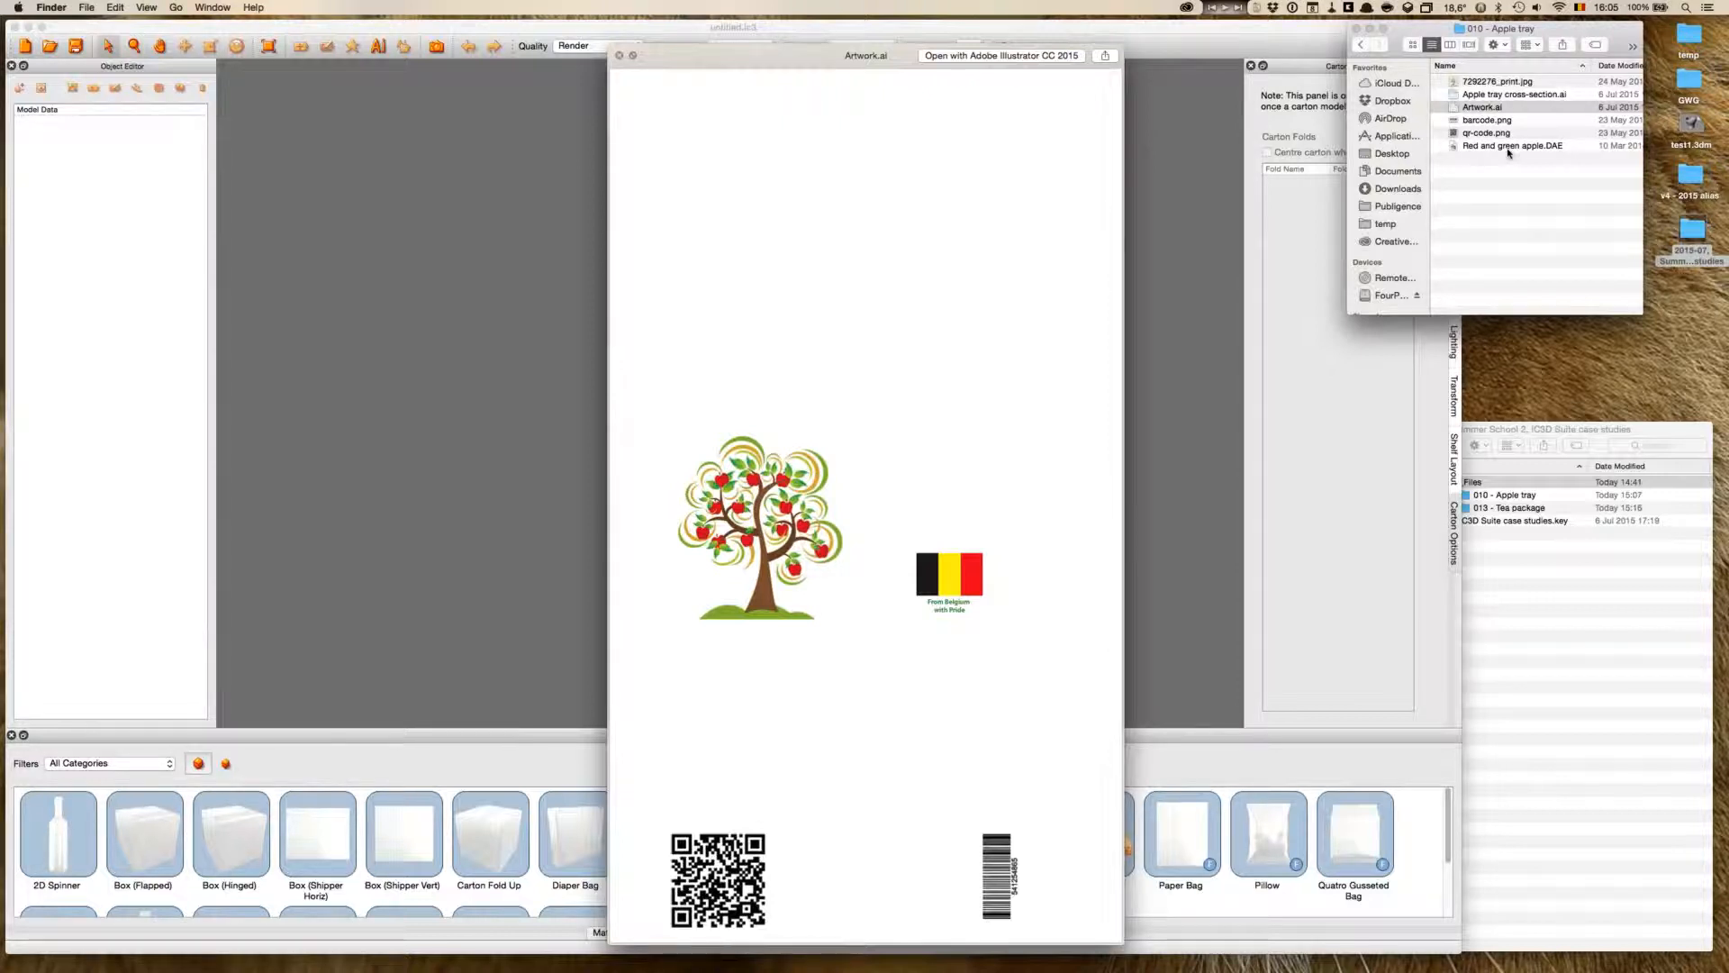
key("space")
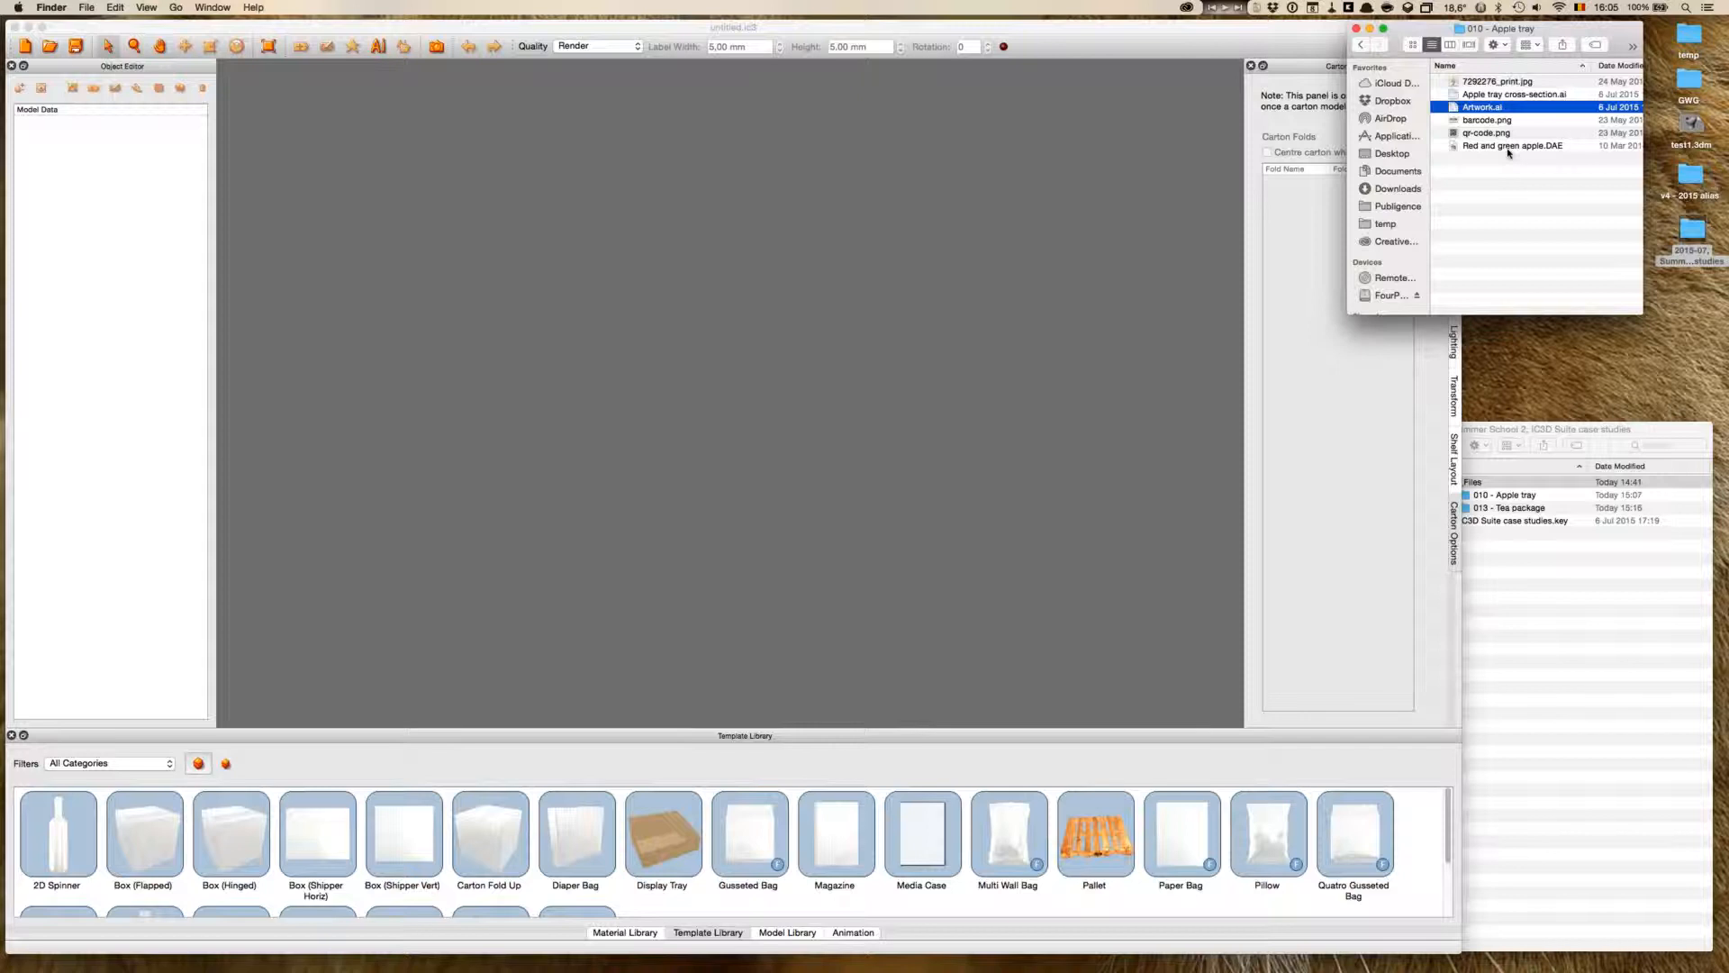
key("Down")
key("Down")
key("Down")
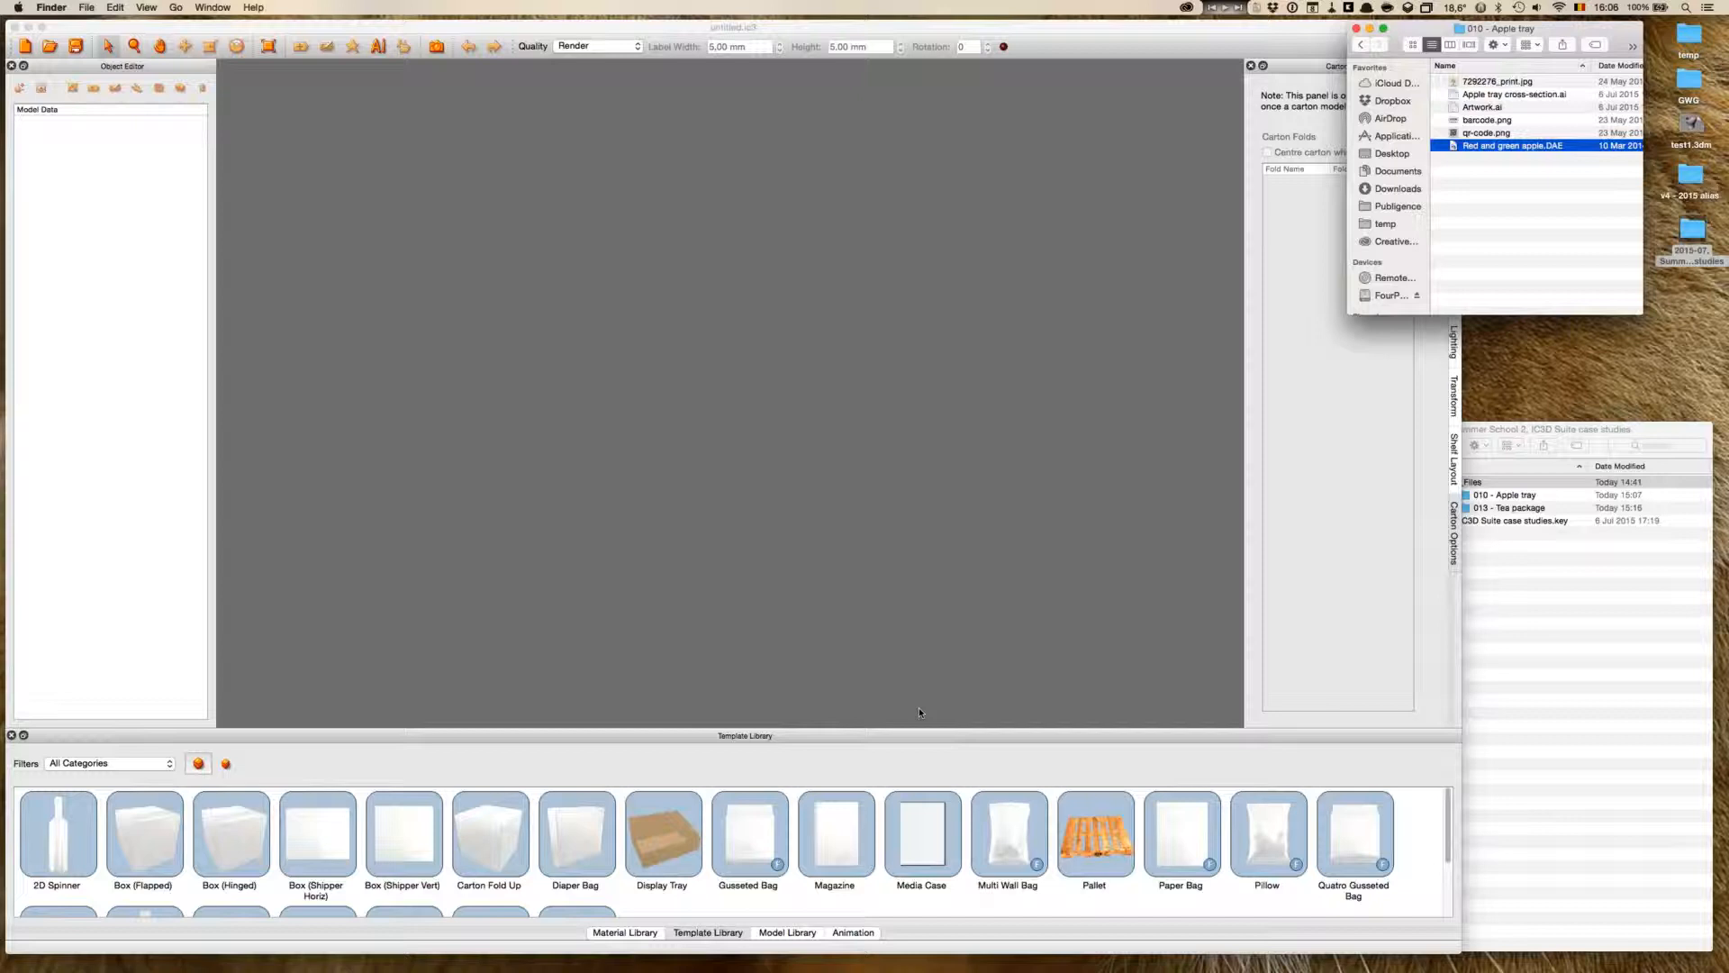
- Switch to IC3D, open the Shape Modeller template and inspect the default cylinder in its preview and top view
scroll(738, 828, "down", 3)
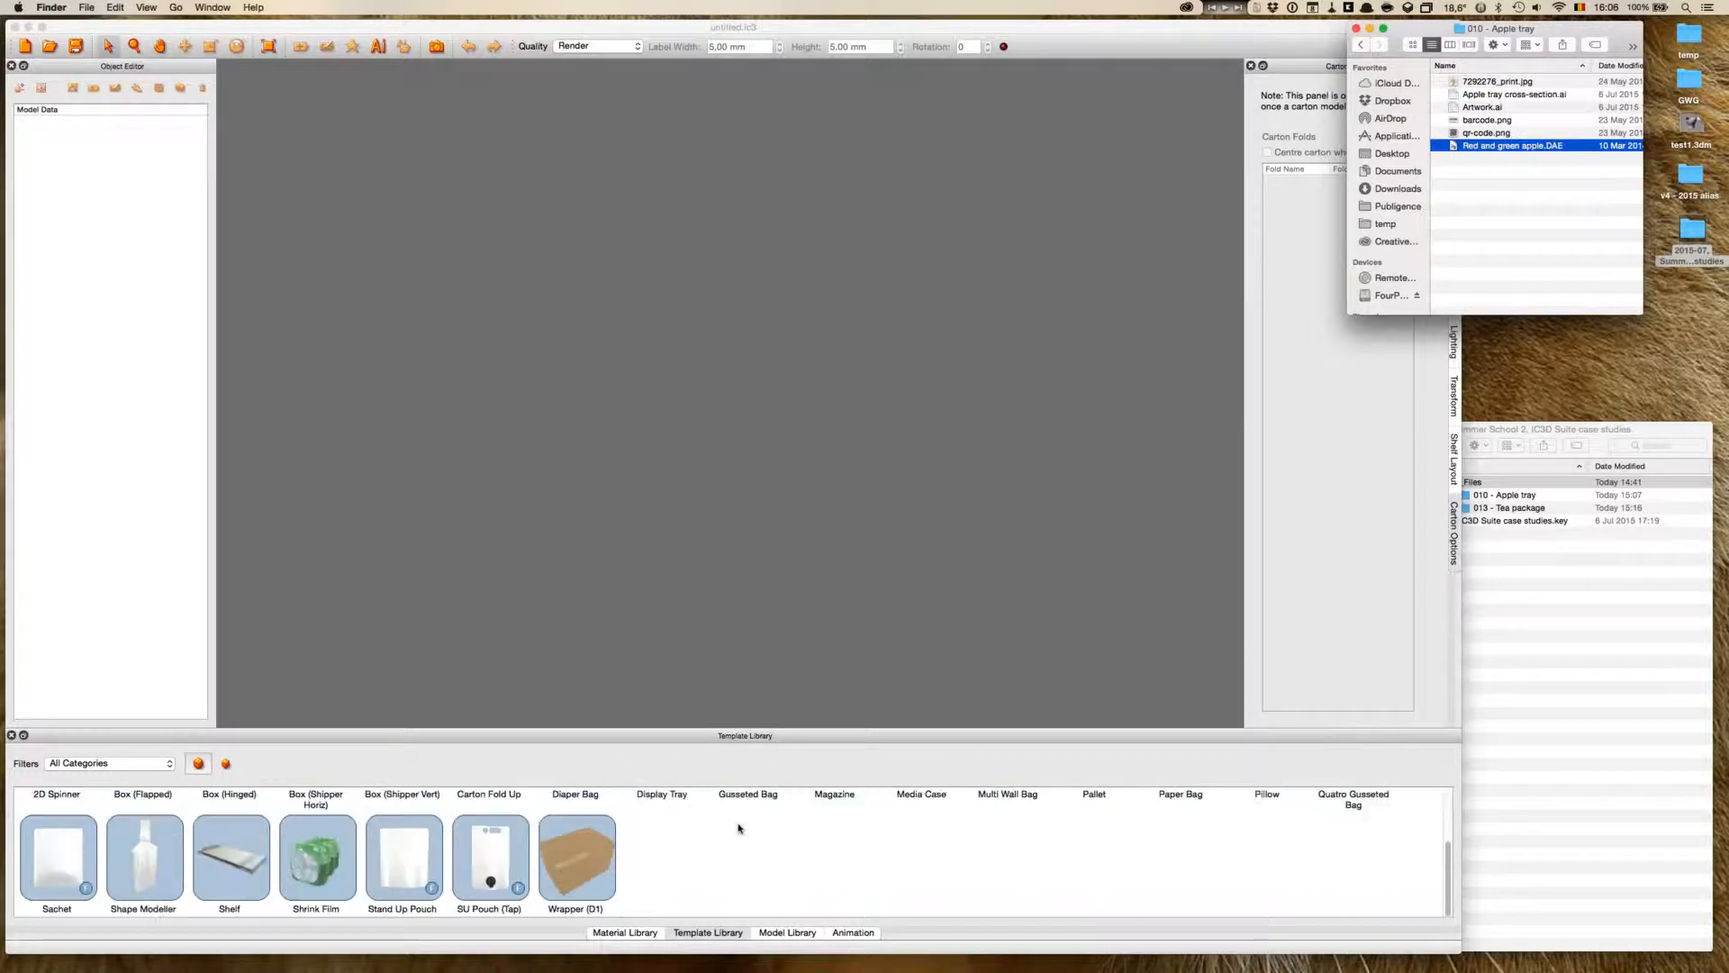
left_click(598, 540)
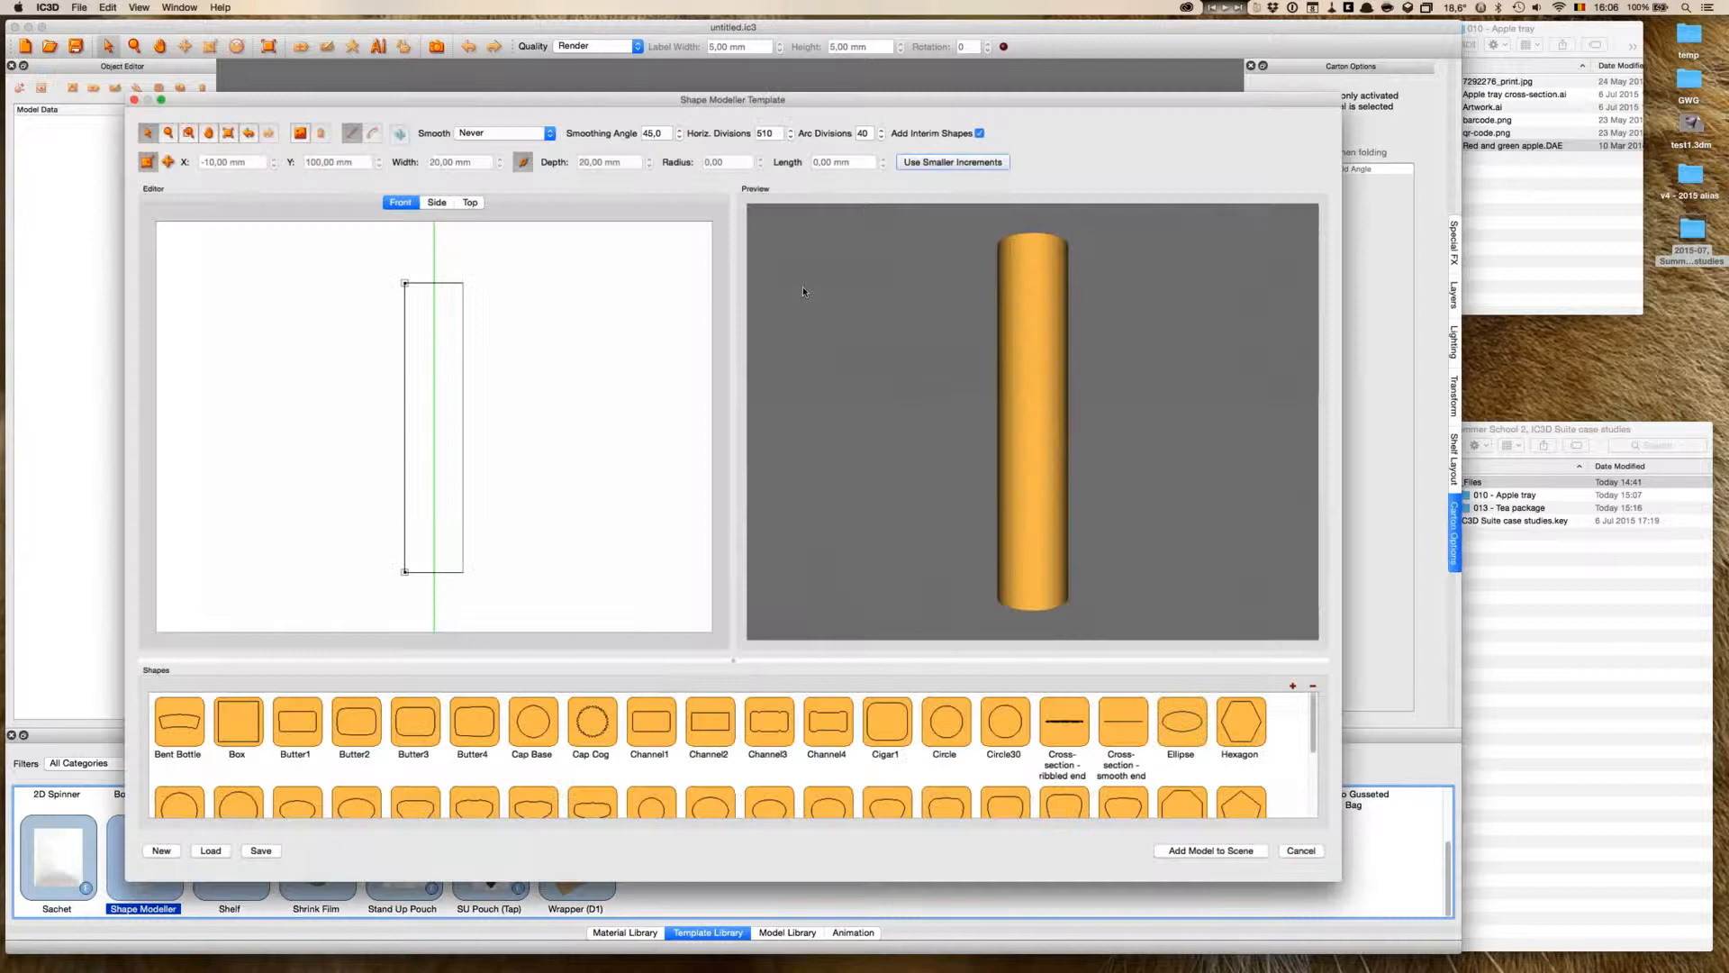
left_click_drag(905, 99, 936, 12)
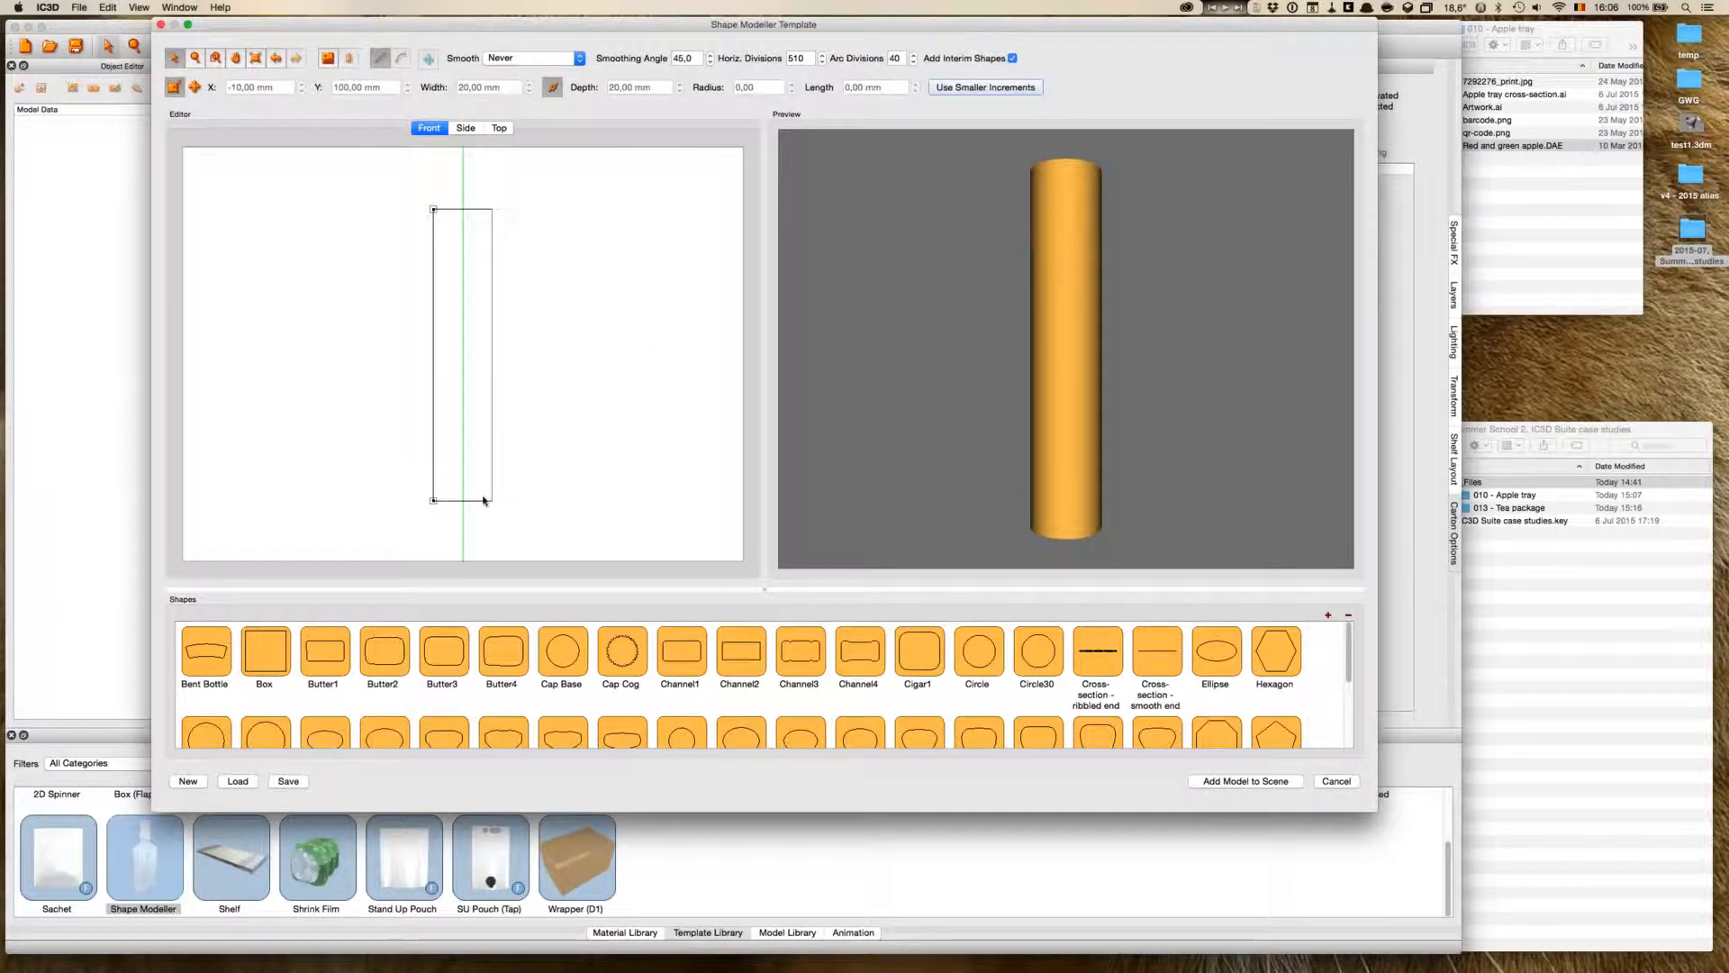
left_click_drag(1186, 259, 1122, 273)
left_click(497, 128)
left_click(428, 129)
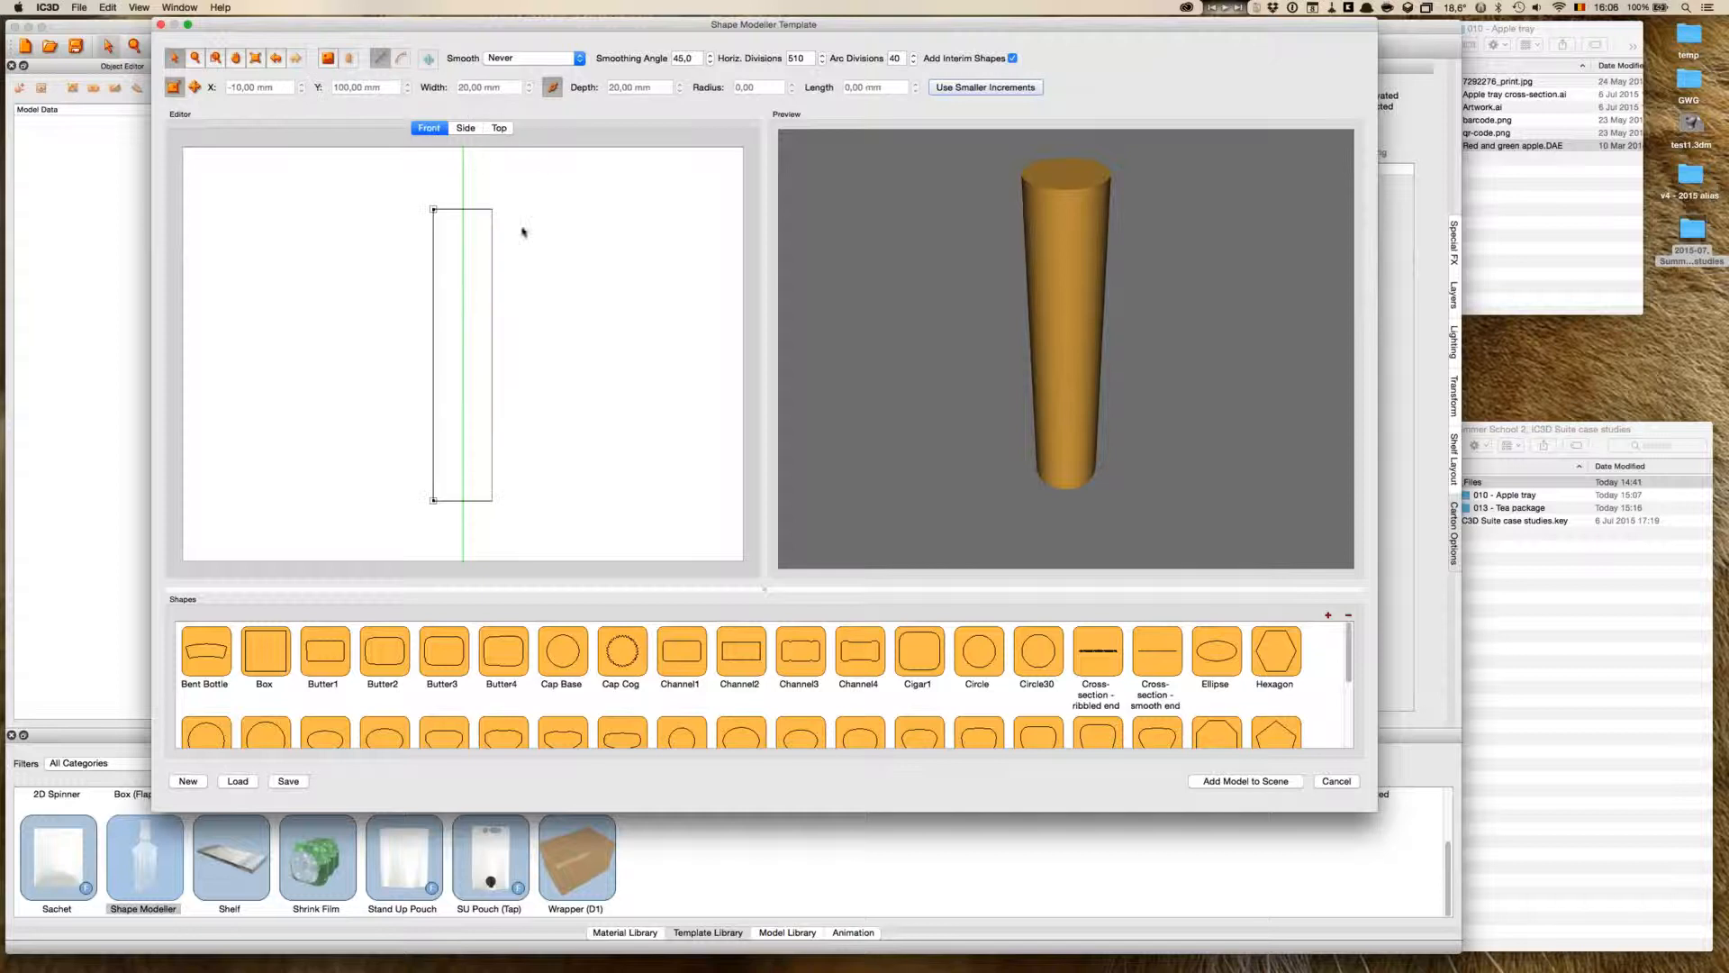
- Apply the Cap Cog cross-section to the upper end of the profile and inspect the ribbed shape and the shape library
left_click_drag(627, 664, 603, 582)
left_click_drag(463, 204, 433, 210)
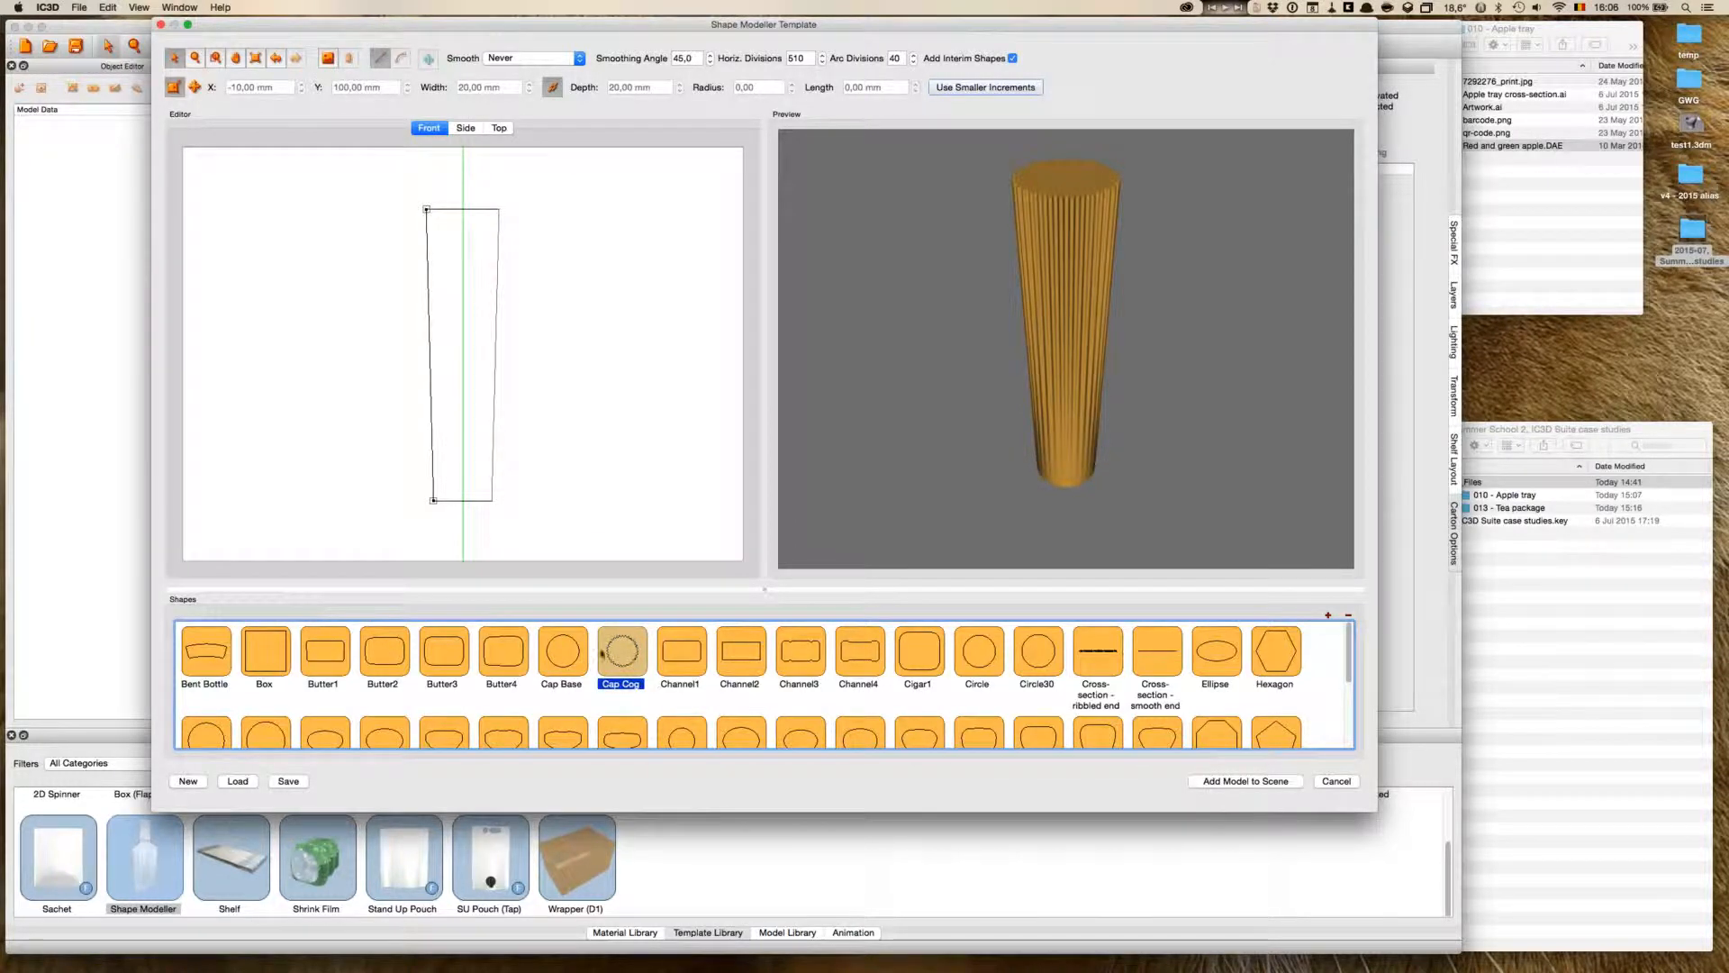
left_click_drag(1084, 258, 1091, 294)
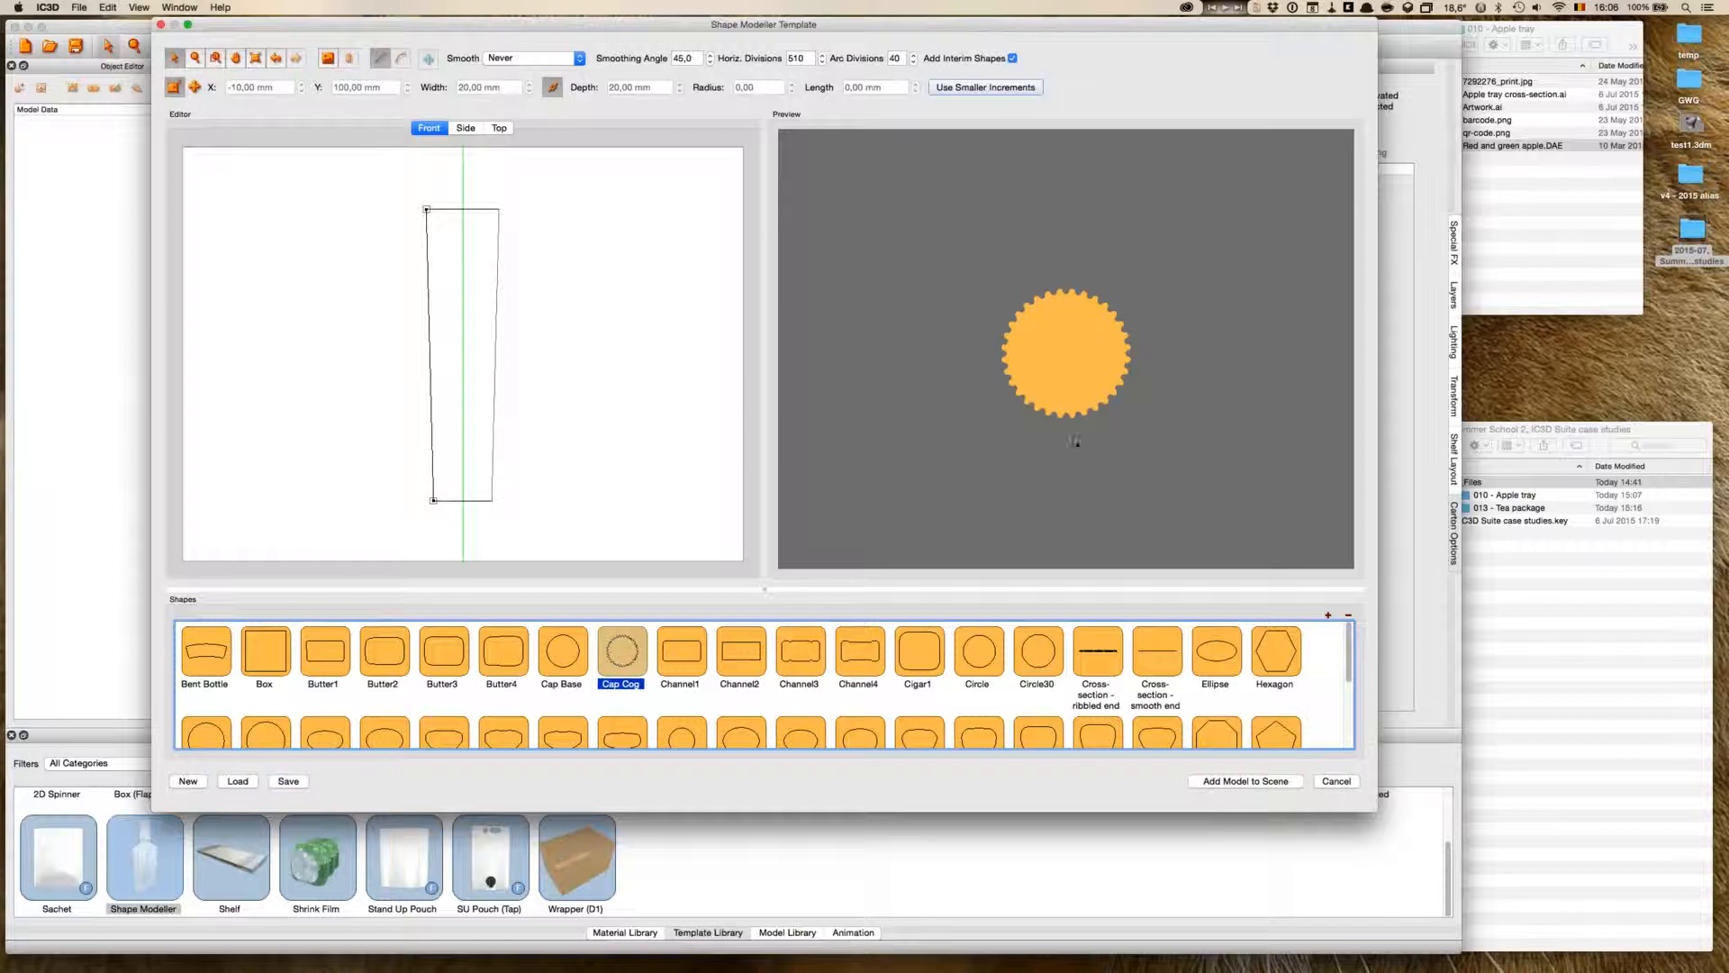
left_click_drag(1148, 466, 1093, 377)
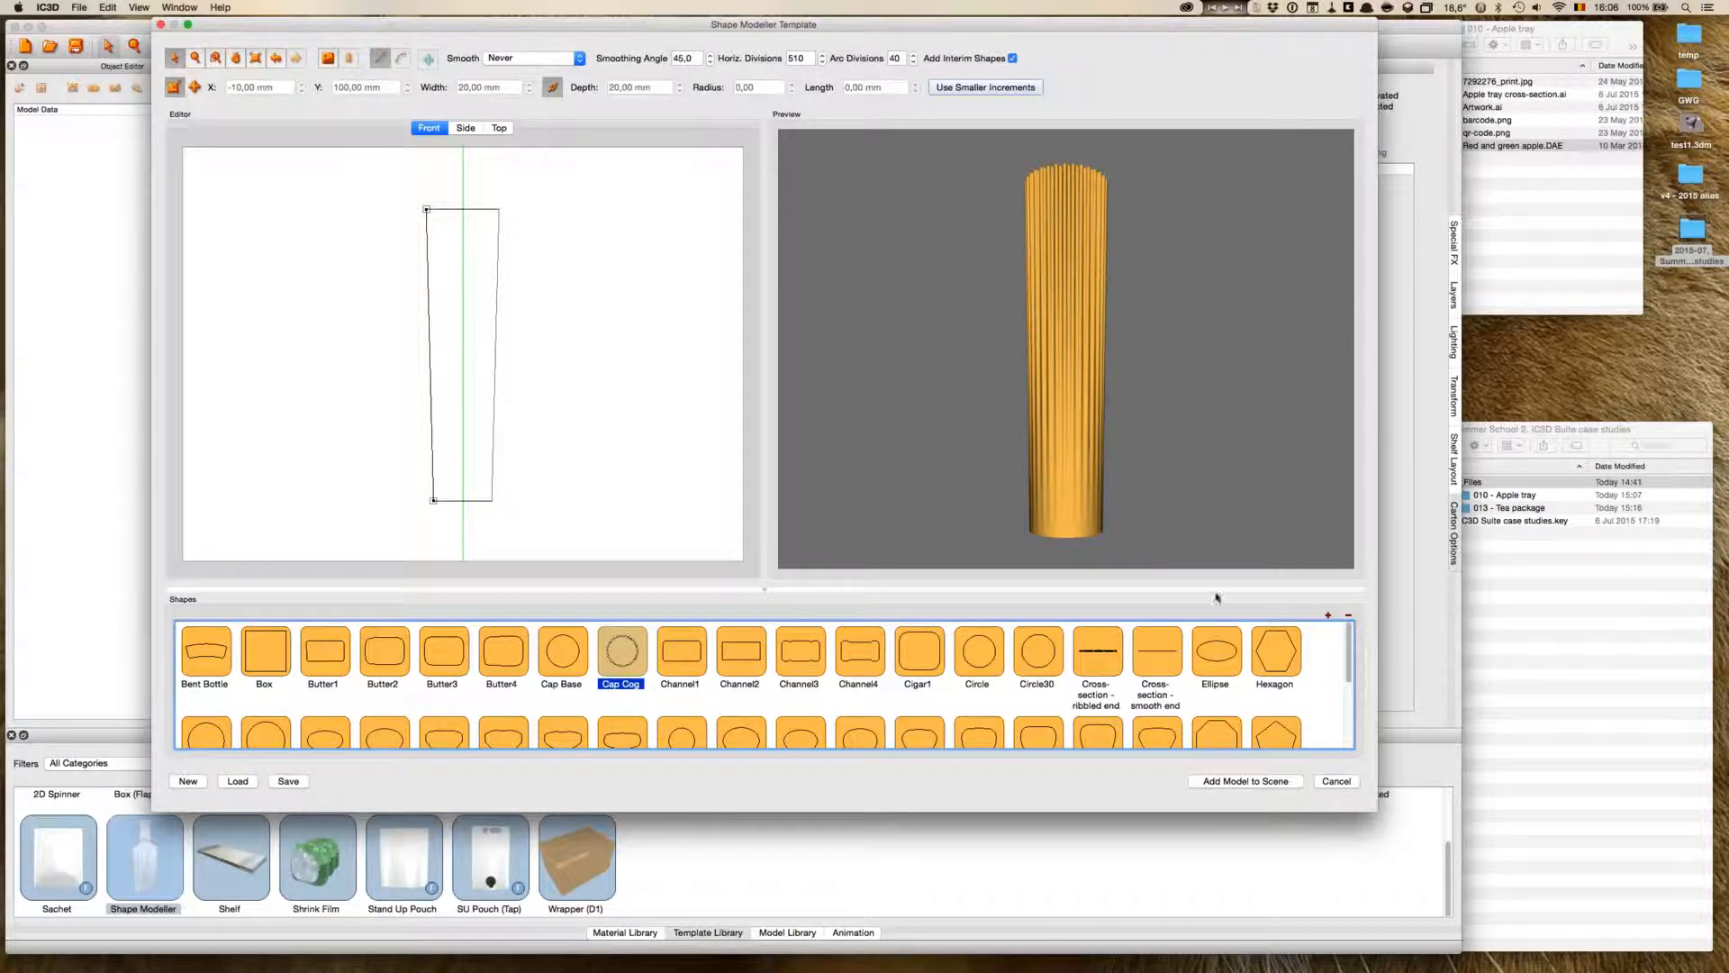
scroll(1264, 657, "down", 5)
scroll(1263, 656, "up", 5)
- Hide IC3D and open Apple tray cross-section.ai from the 010 - Apple tray folder in Illustrator
key("super+h")
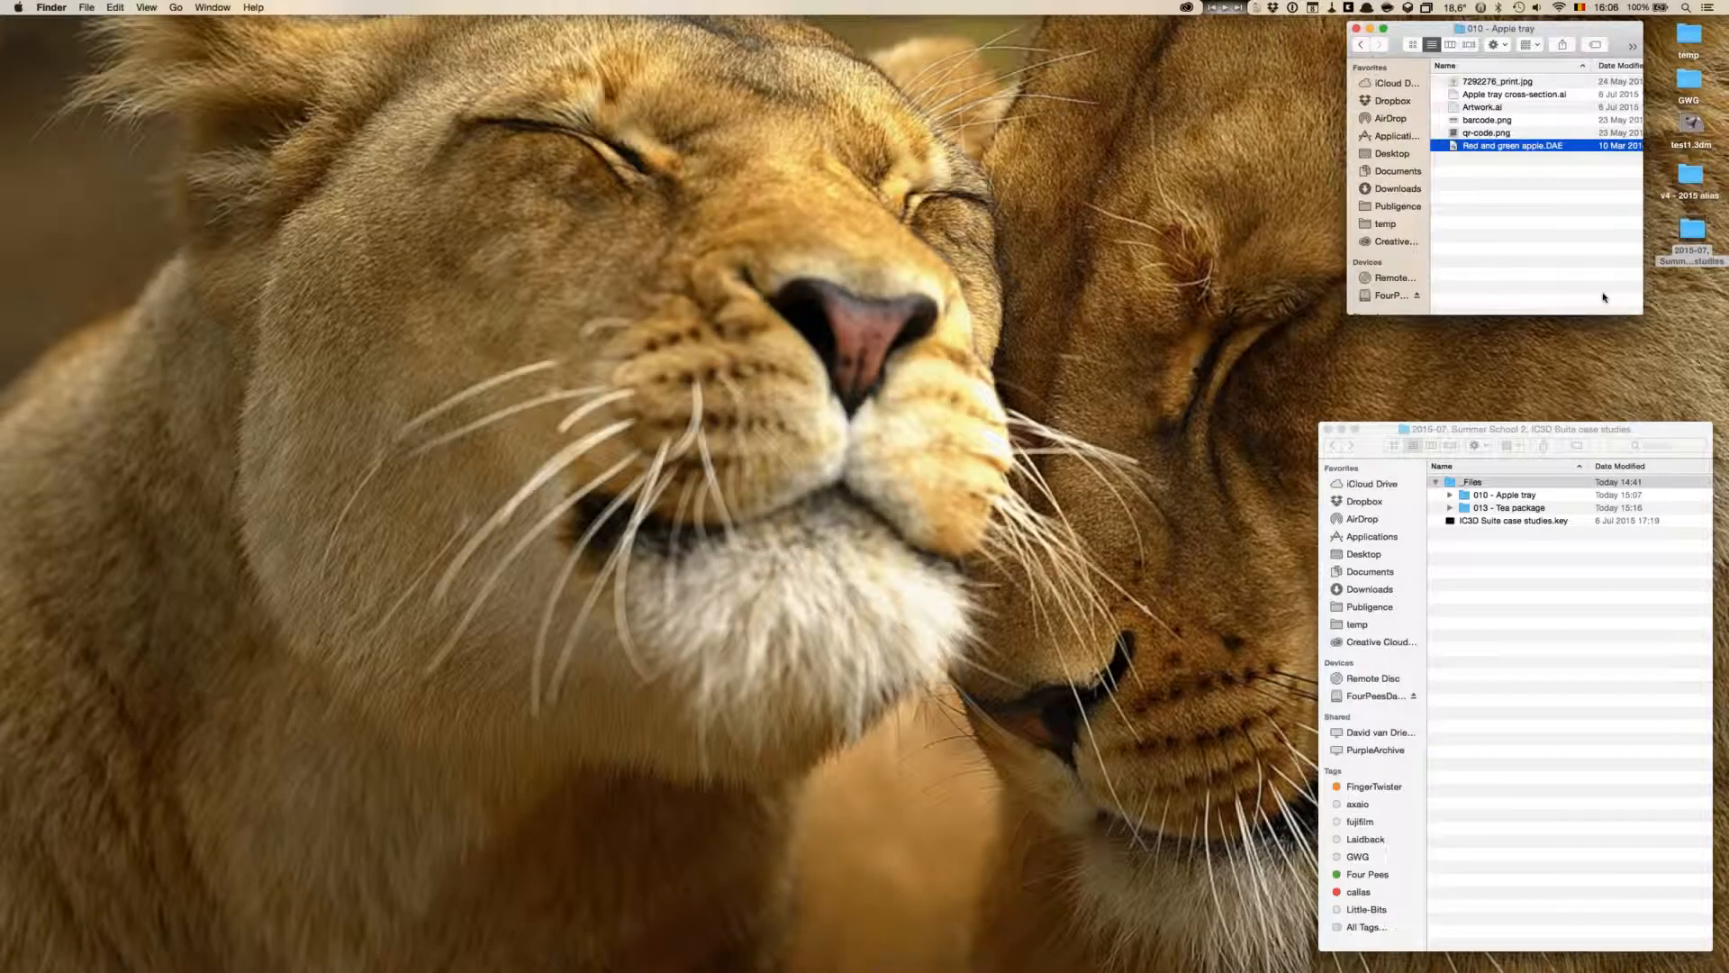
left_click(1497, 214)
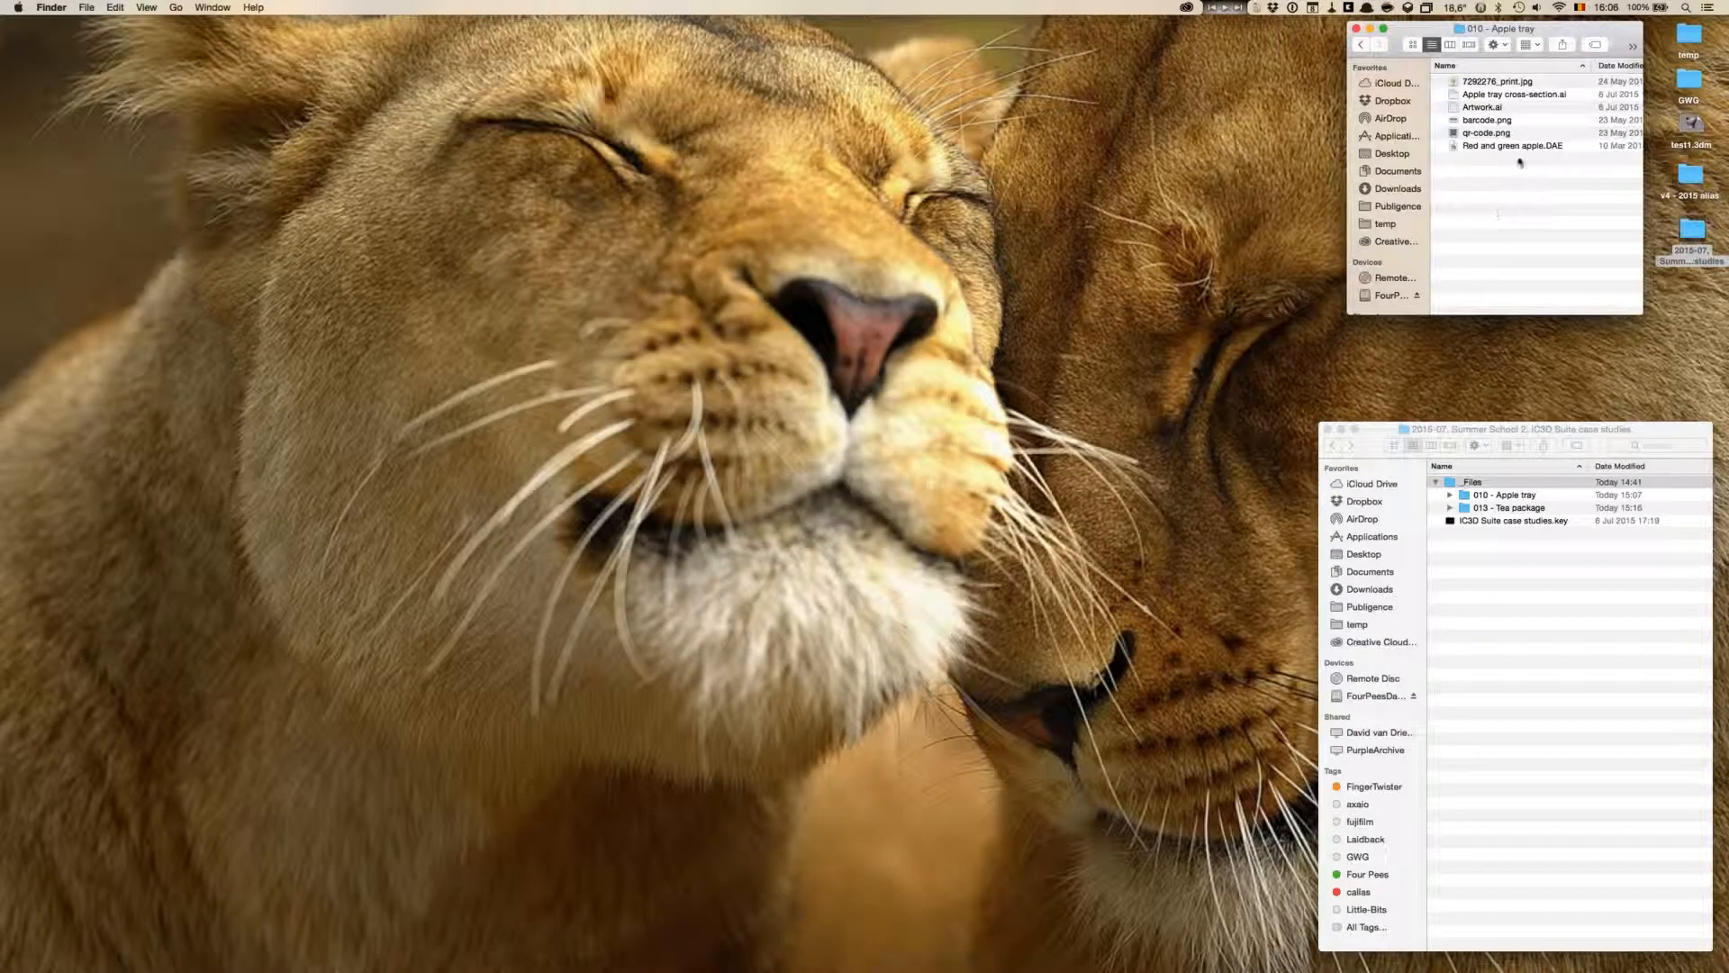
left_click_drag(1521, 93, 1454, 94)
double_click(1456, 96)
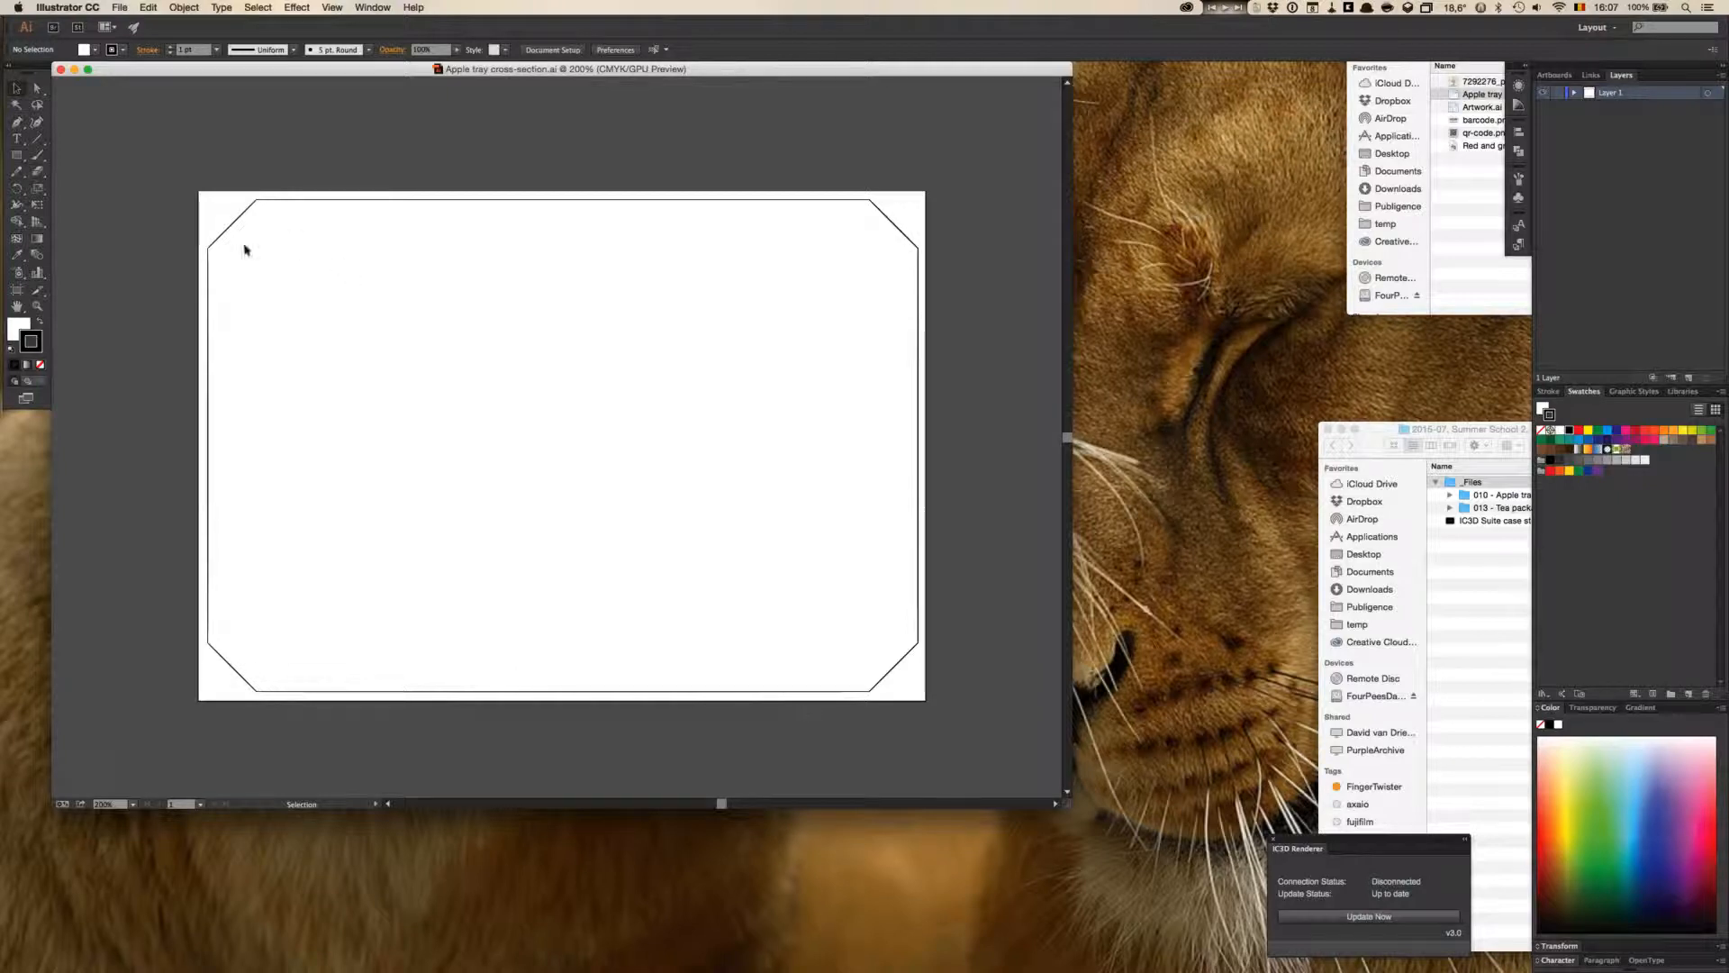
- Examine the tray outline path and compare it with the finished apple tray on the Keynote slide
left_click(892, 231)
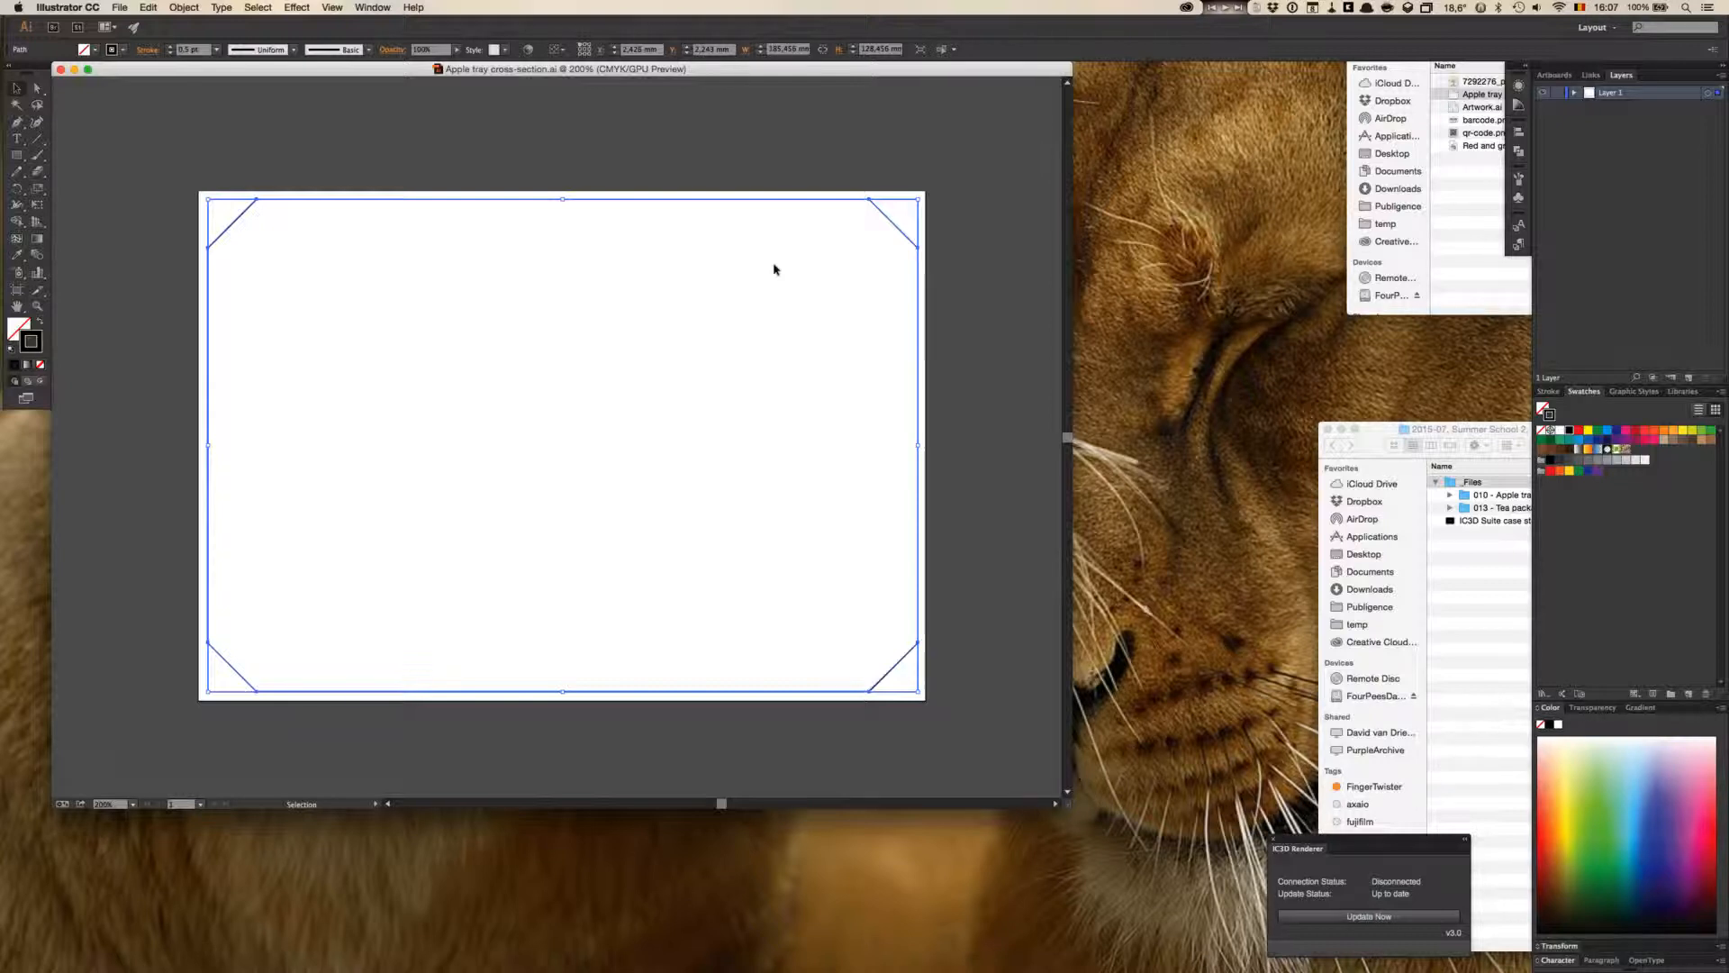
key("a")
key("super+Tab")
key("super+Tab")
key("super+Tab")
key("super+Tab")
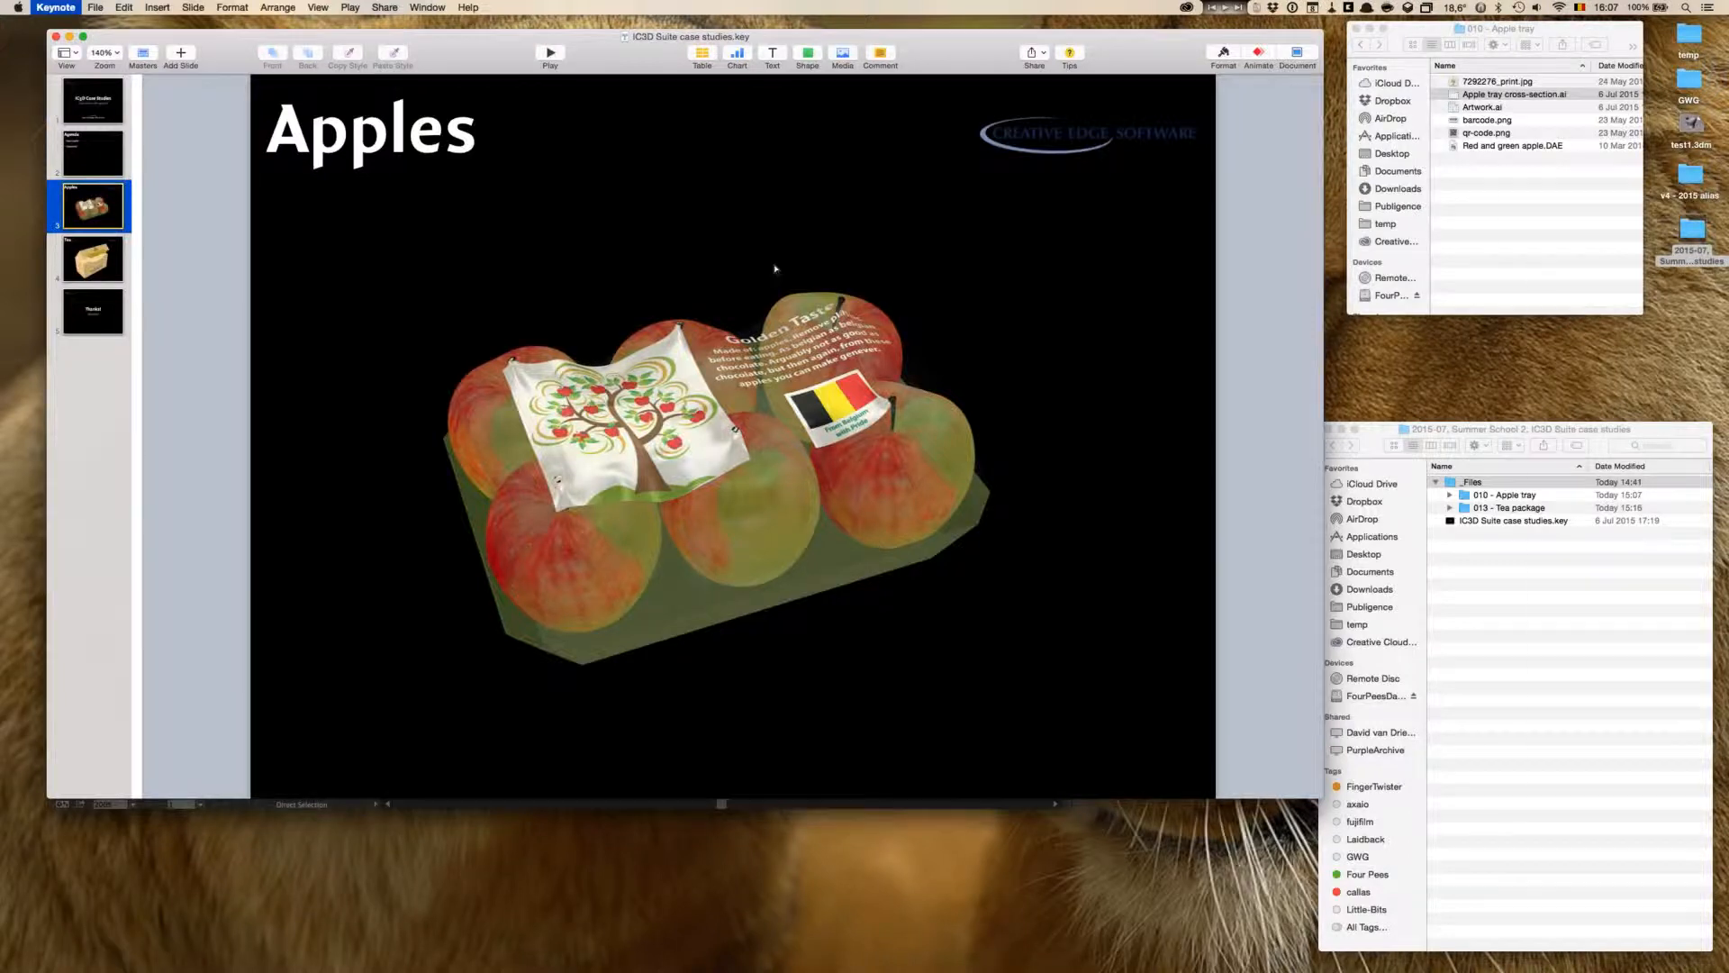
key("super+Tab")
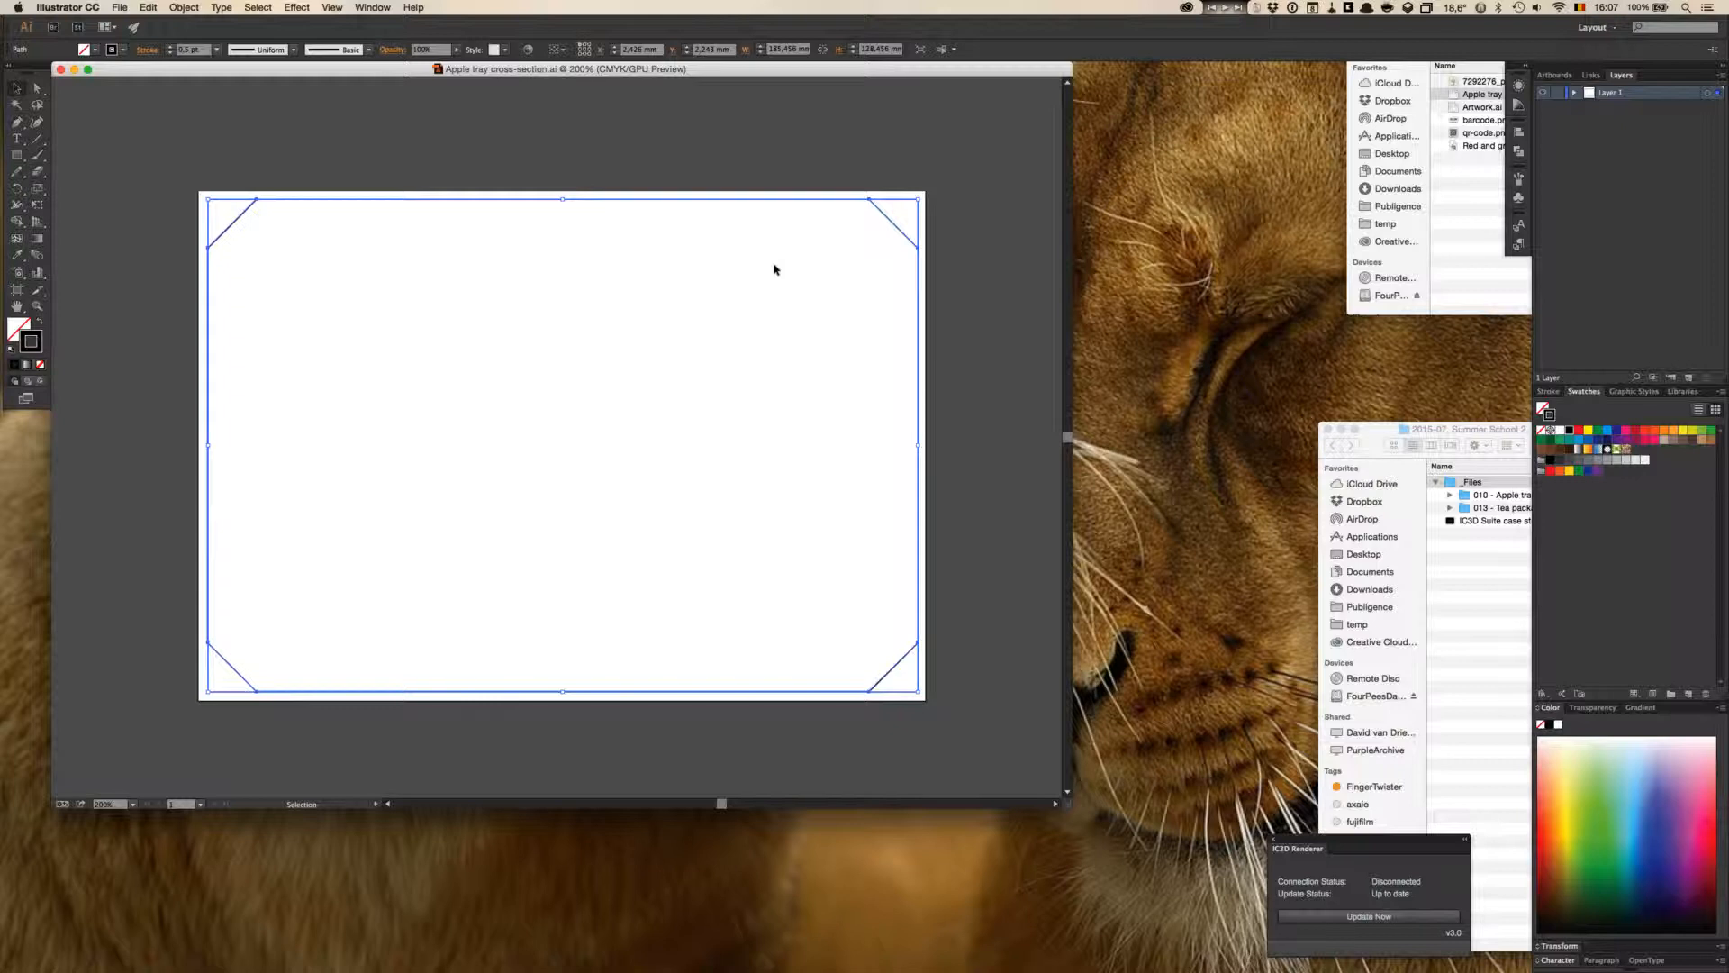
left_click(574, 159)
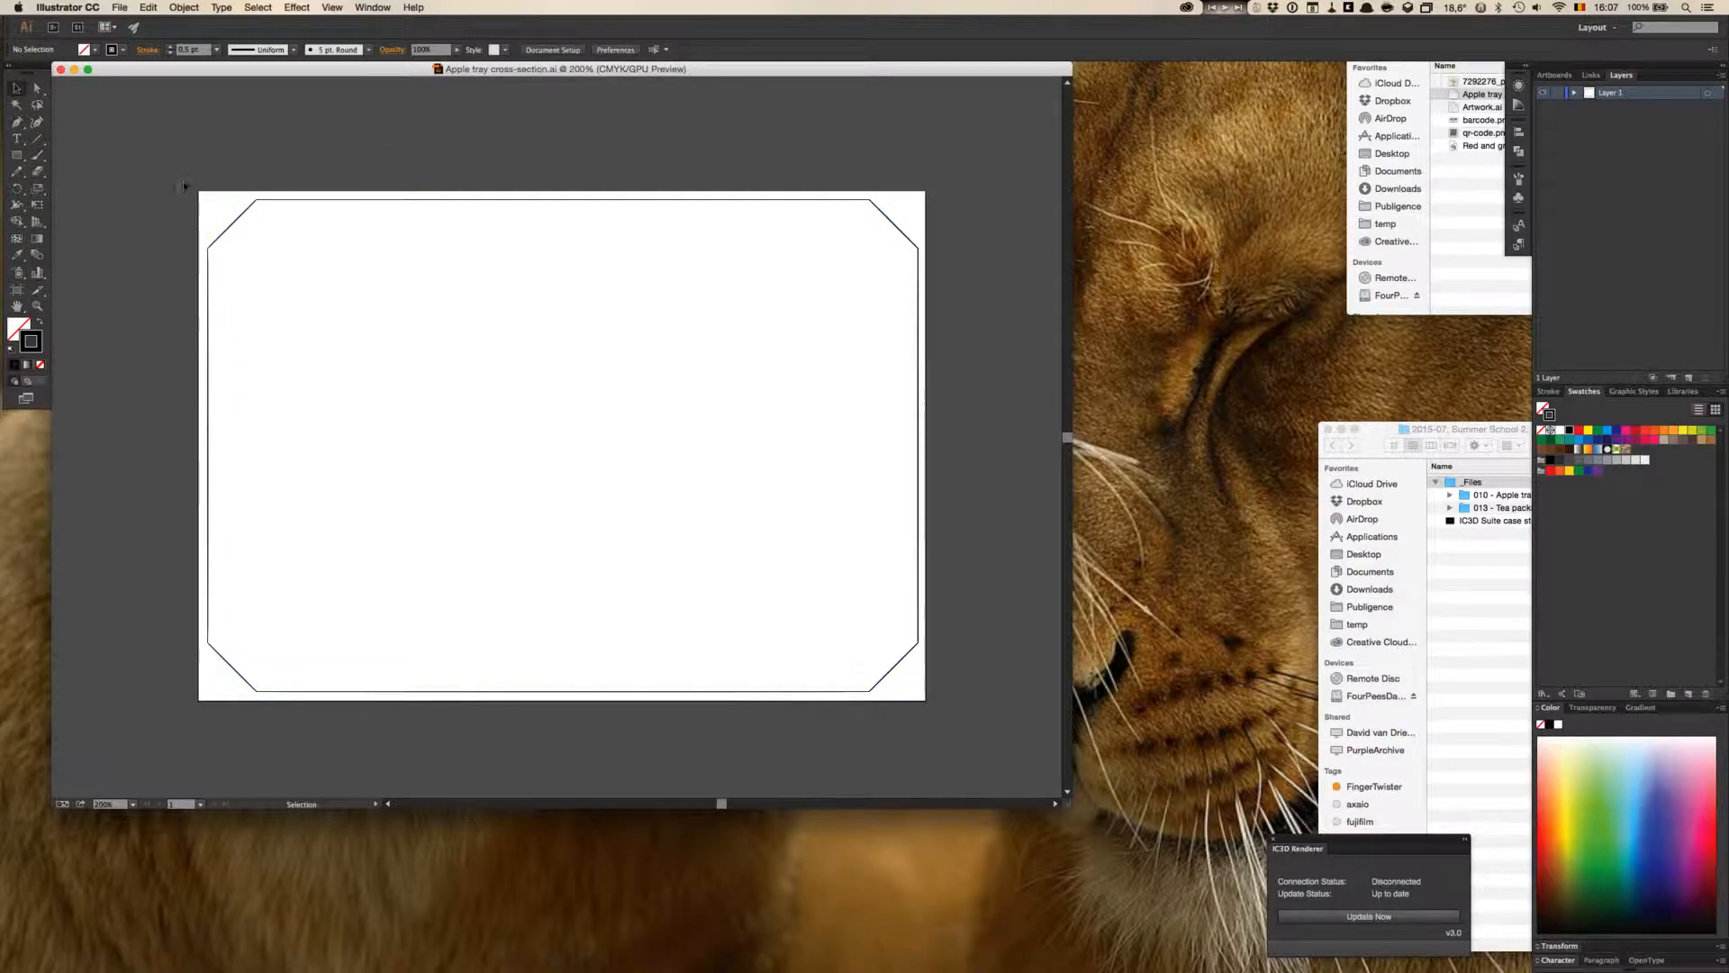
- Export the tray cross-section as an AutoCAD Interchange File (dxf) named Apple tray, using the 2010/2011/2012 version and millimetre scale
left_click(119, 7)
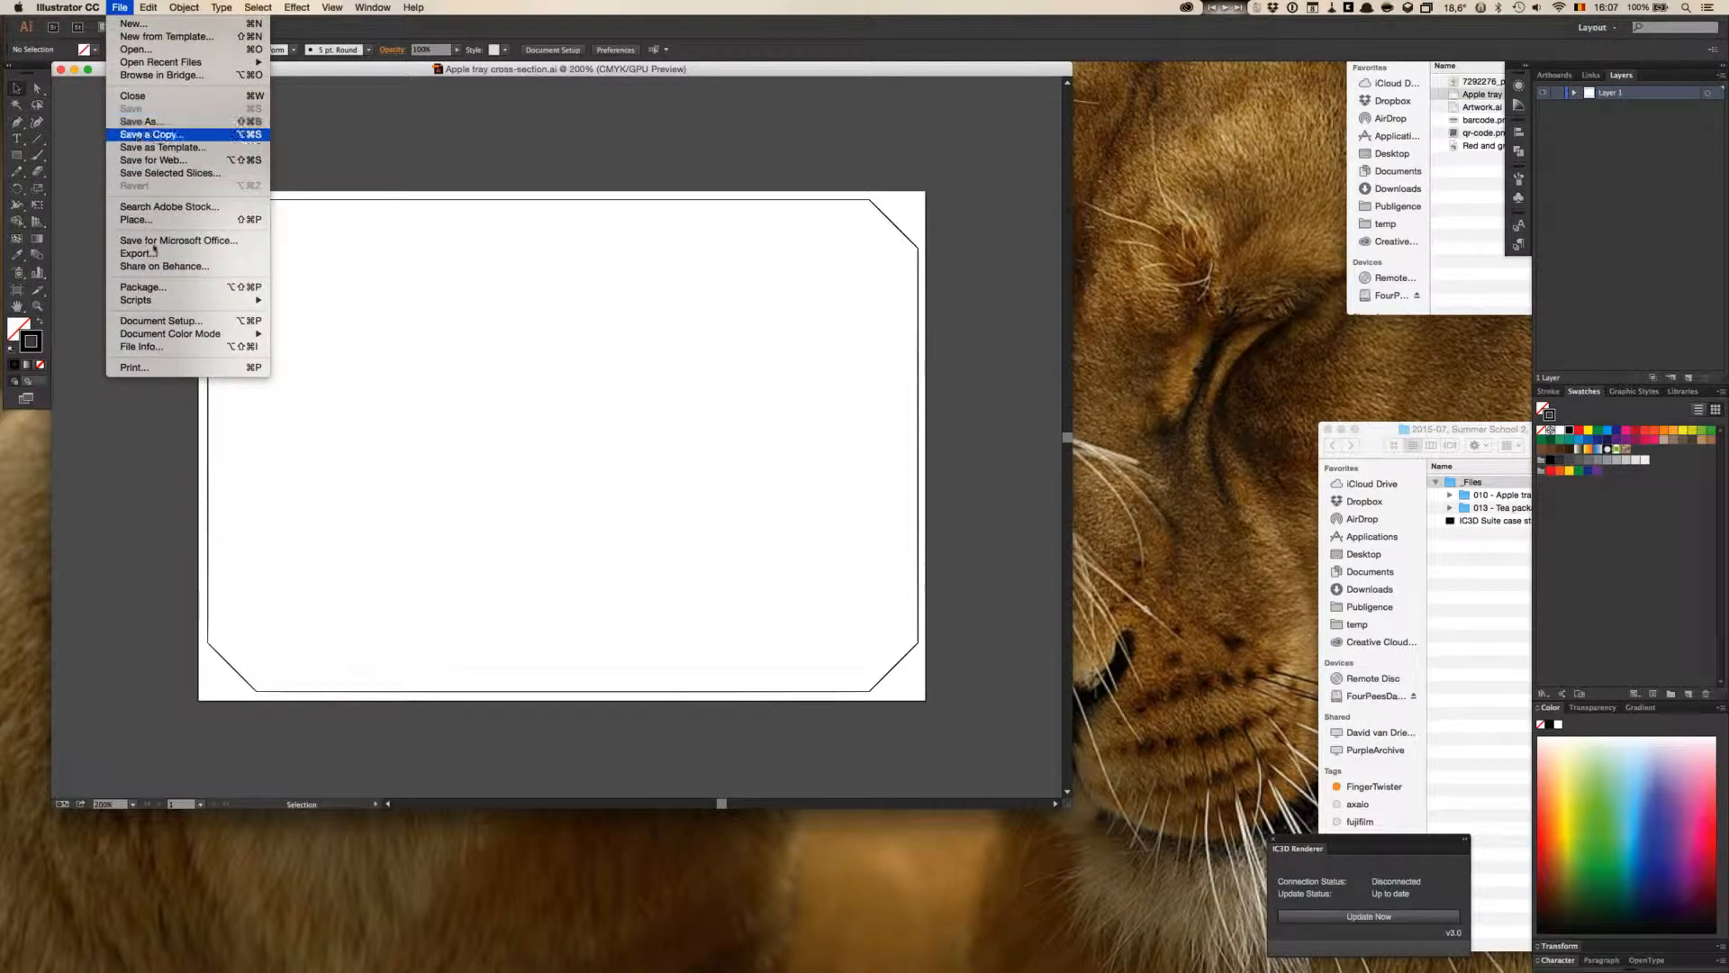
left_click(718, 363)
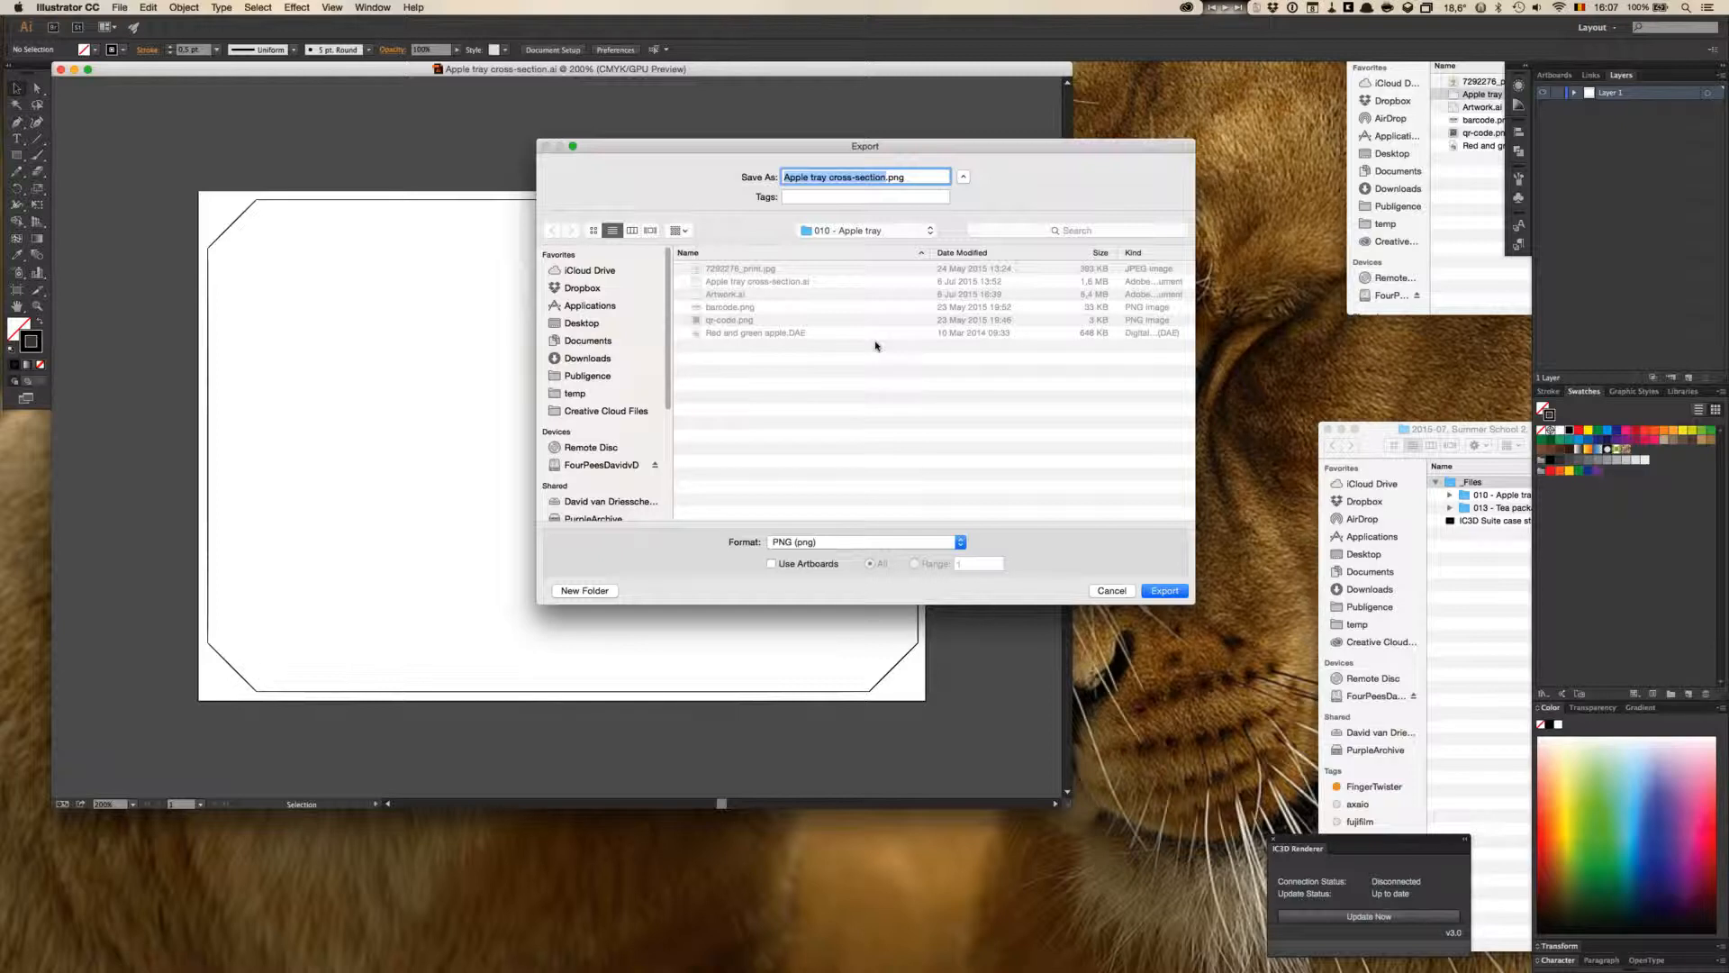
type("Apple tray")
left_click(888, 542)
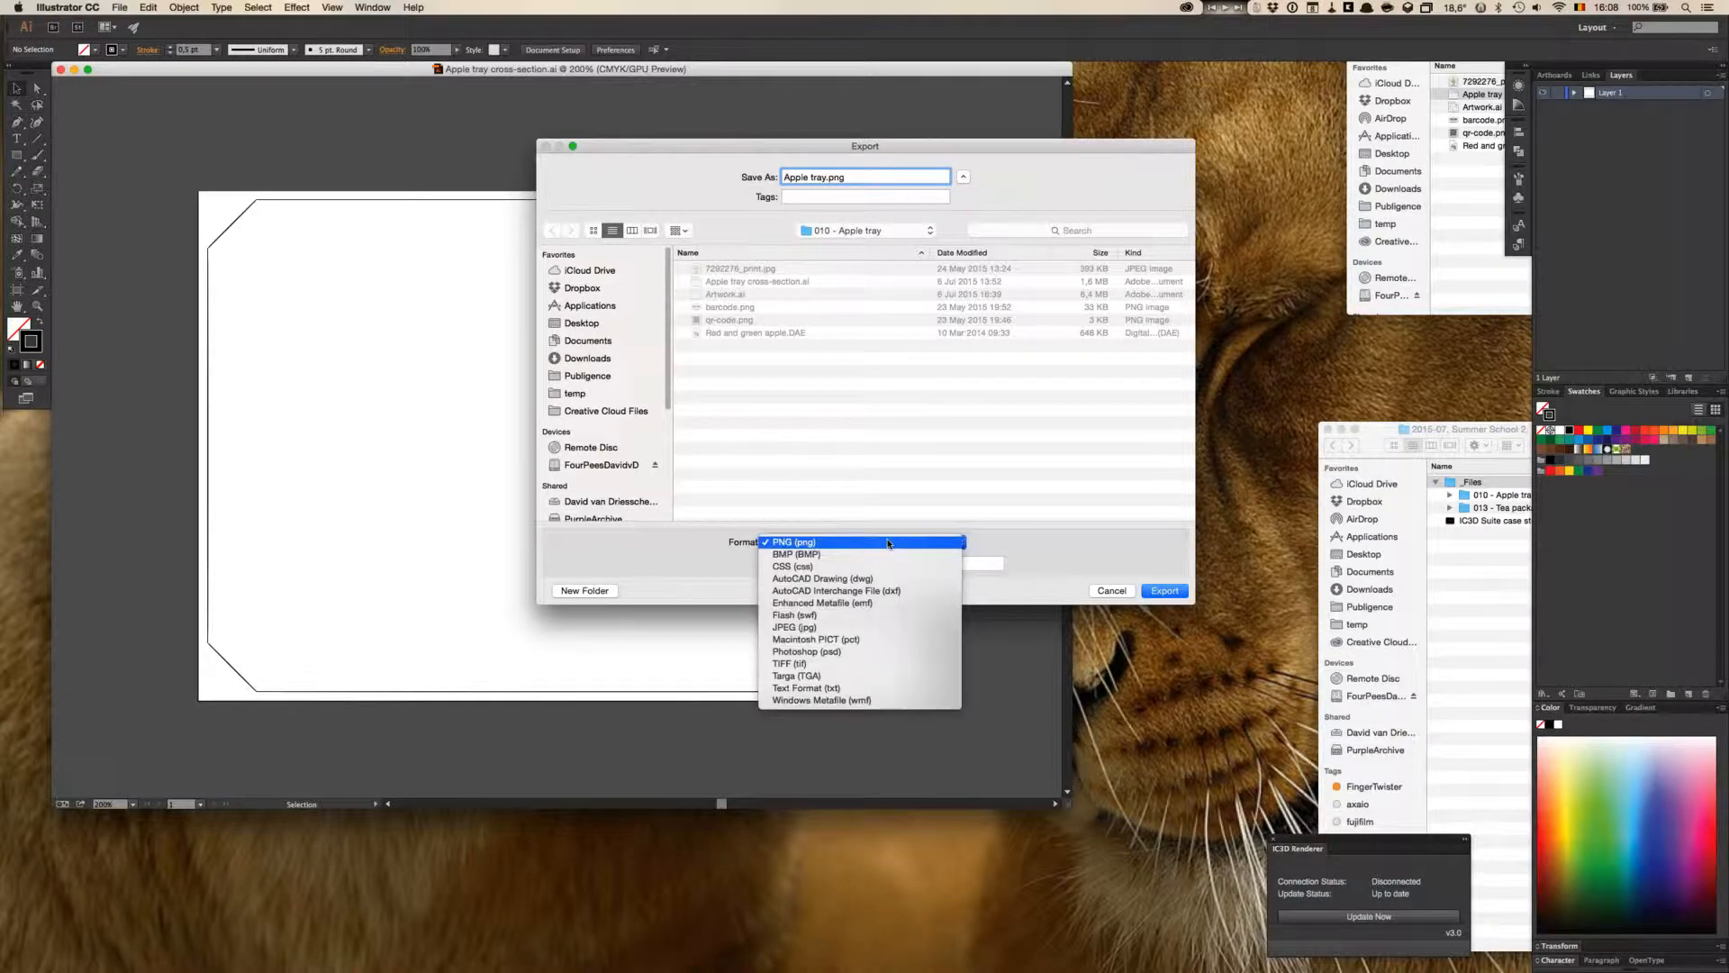
left_click(898, 593)
left_click(816, 177)
left_click(1160, 593)
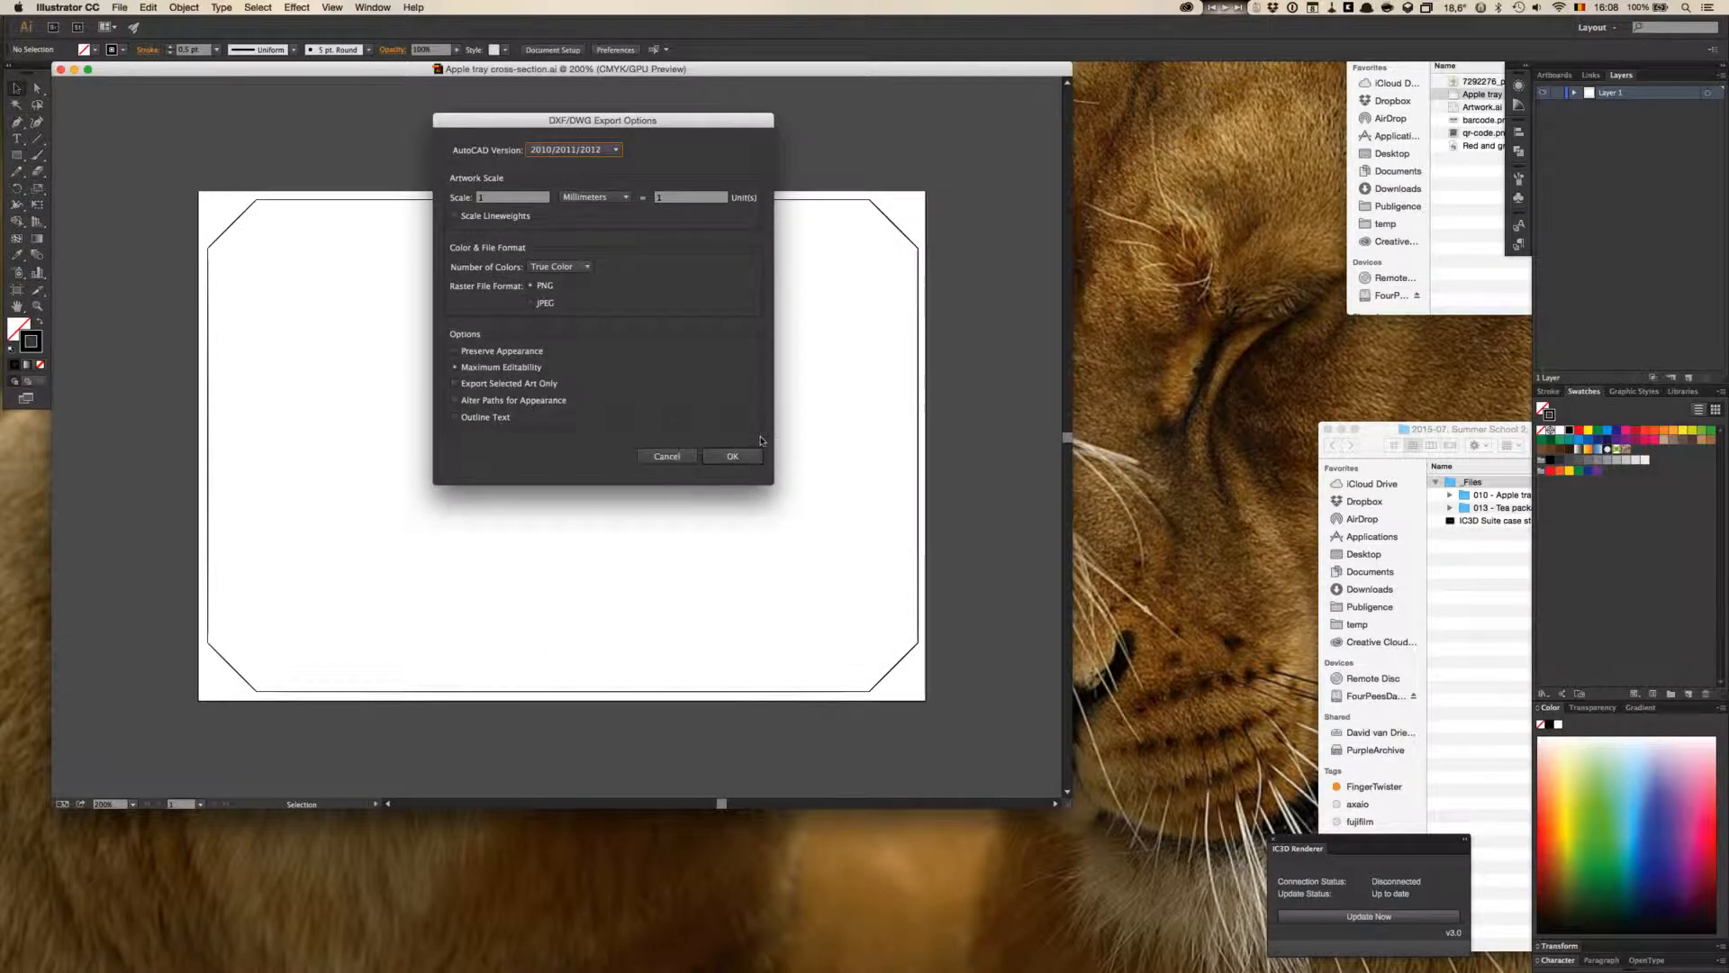
left_click(738, 459)
left_click(738, 460)
left_click(738, 460)
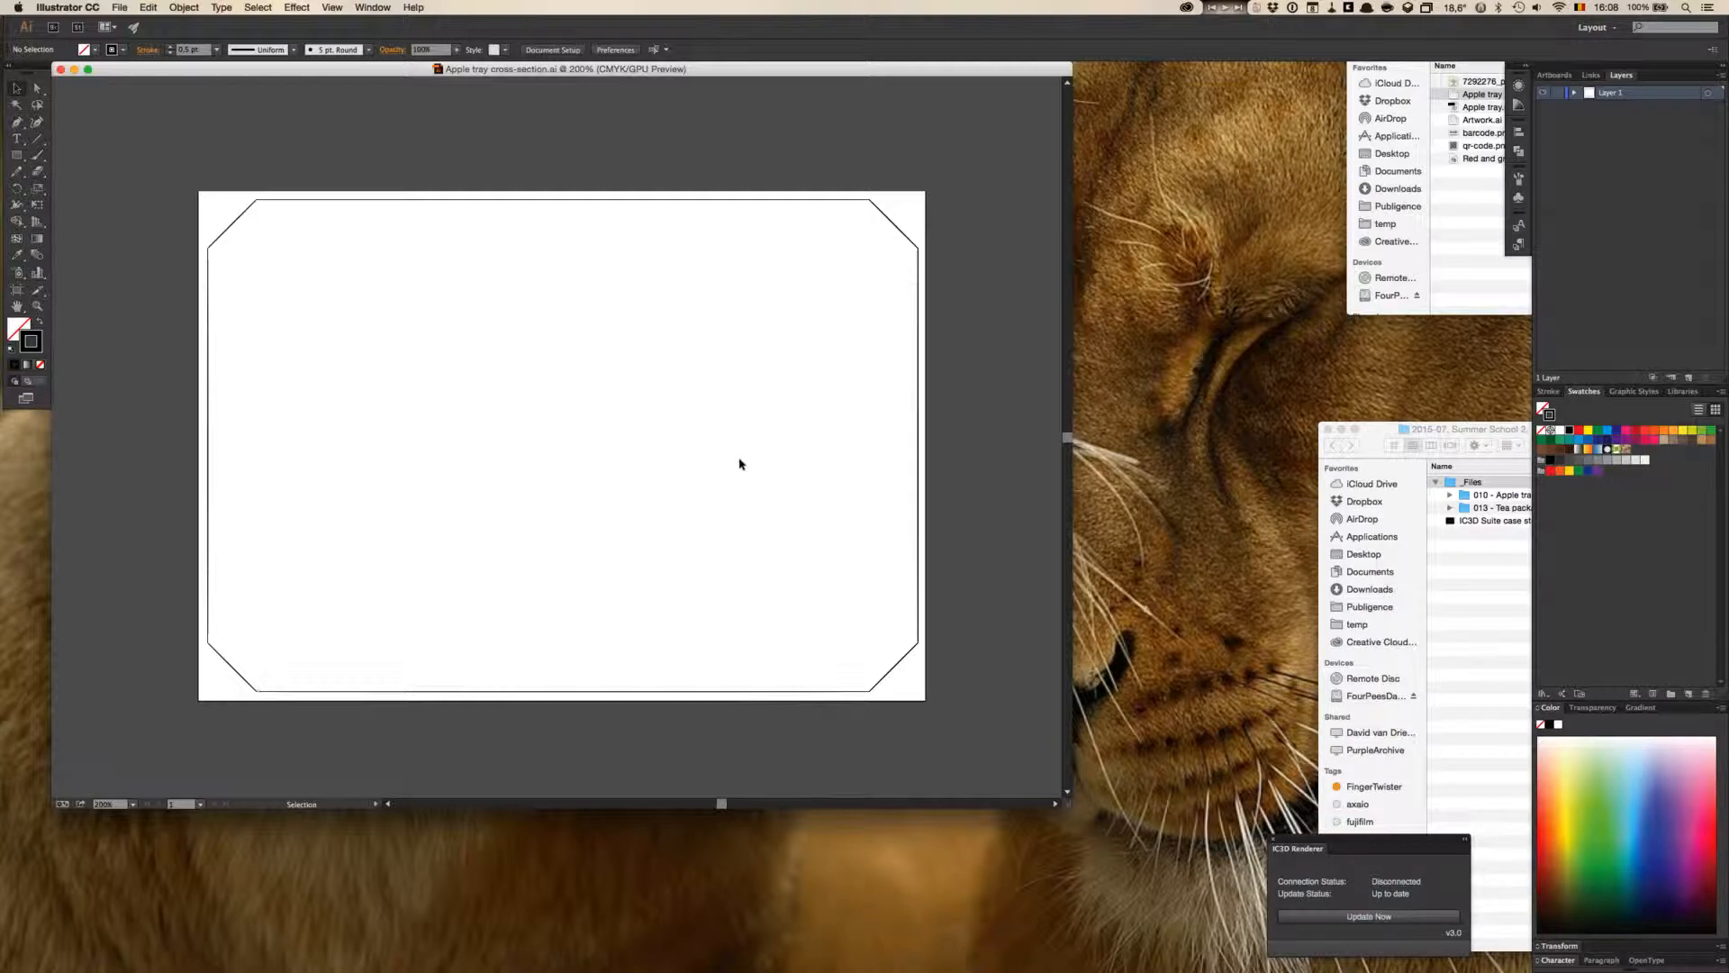
- Close the cross-section document, select the exported Apple tray.dxf in Finder and switch back to IC3D
left_click(59, 72)
key("super+q")
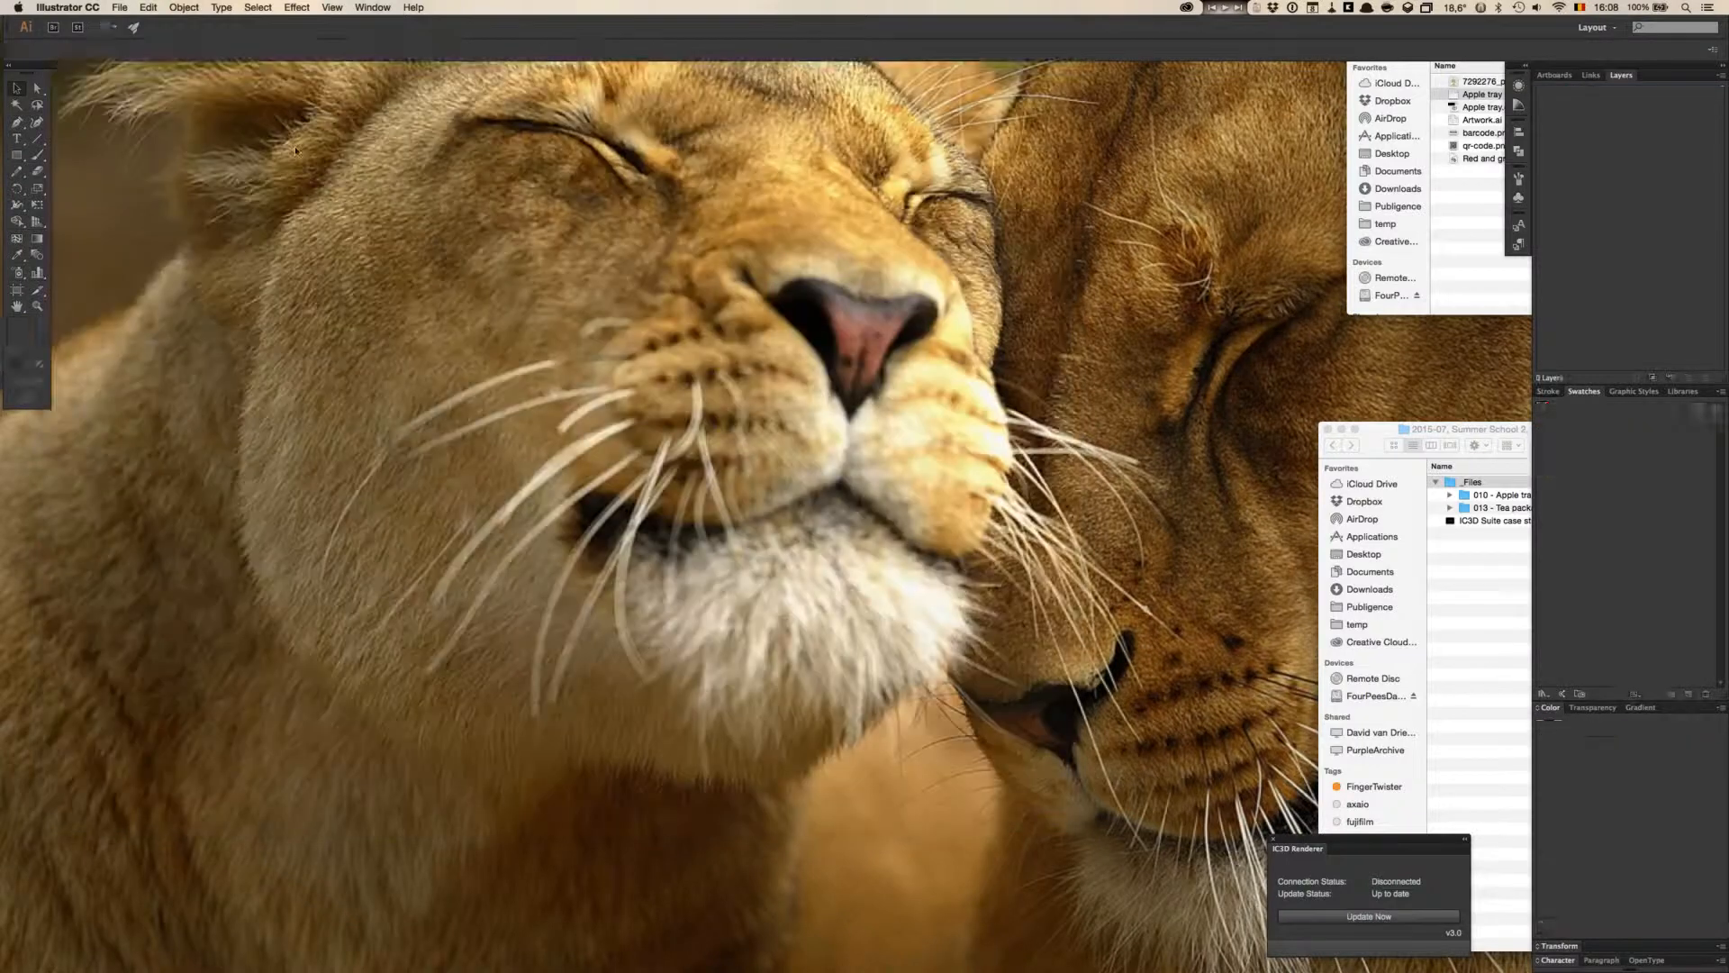
left_click(1488, 107)
key("super+Tab")
key("super+Tab")
key("super+Tab")
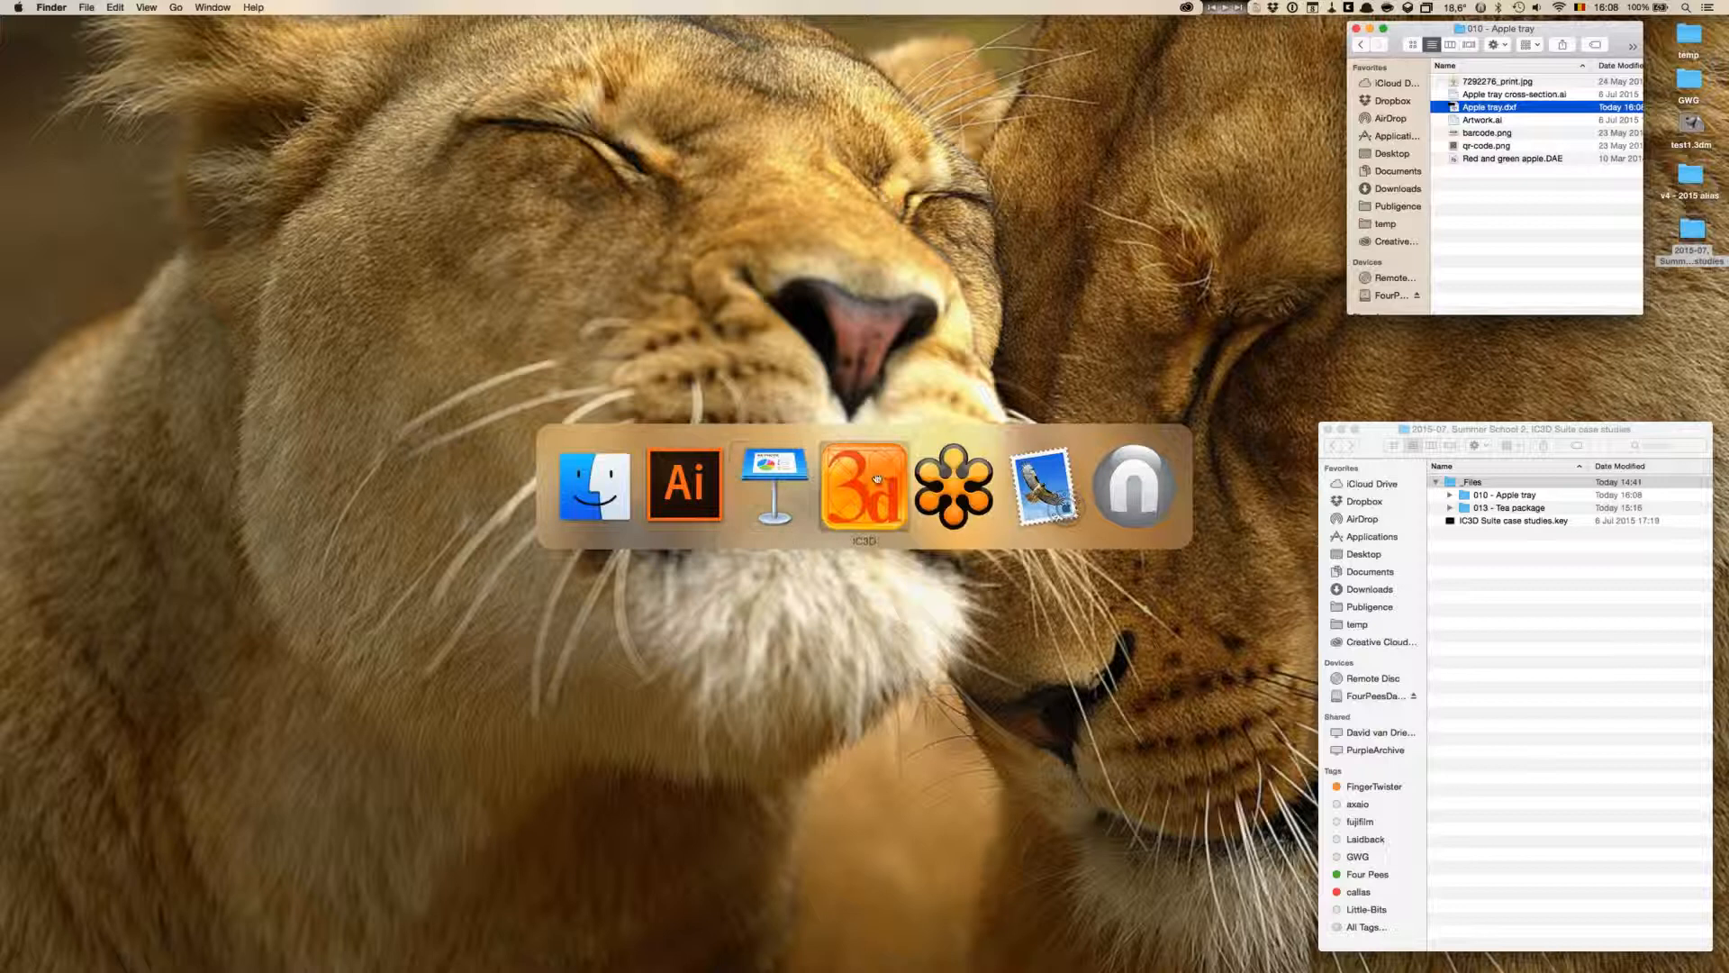
left_click(880, 481)
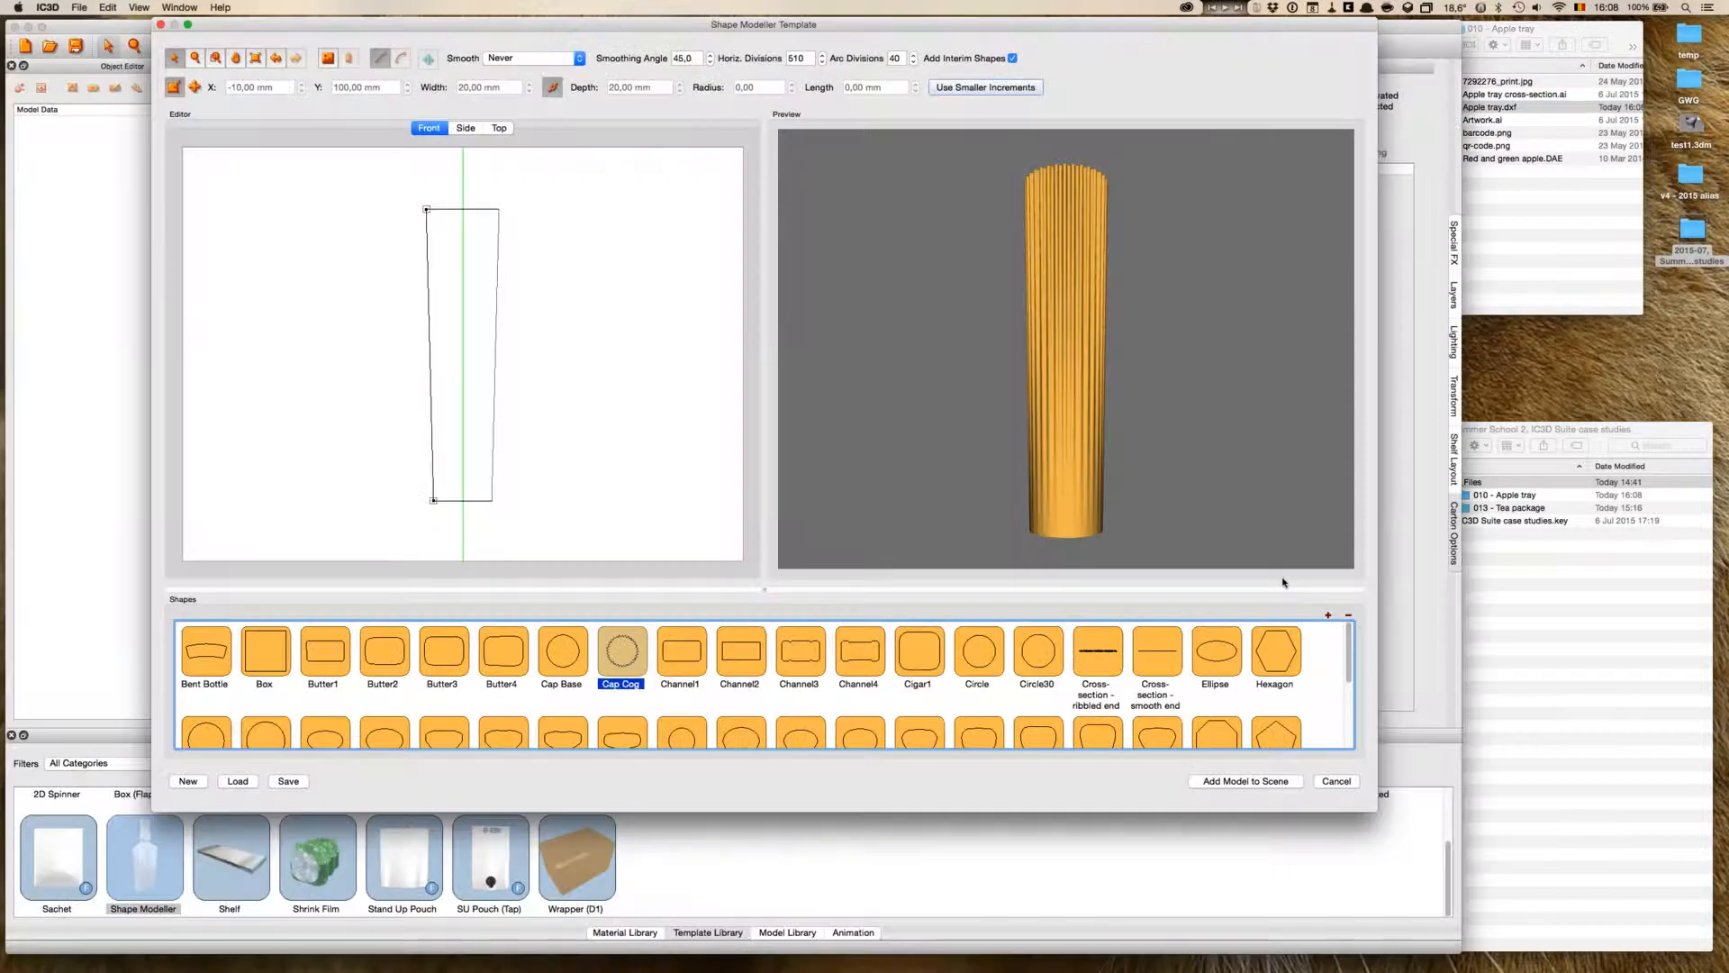
- Import Apple tray.dxf into the shape library with millimetres as its base units
left_click(1328, 616)
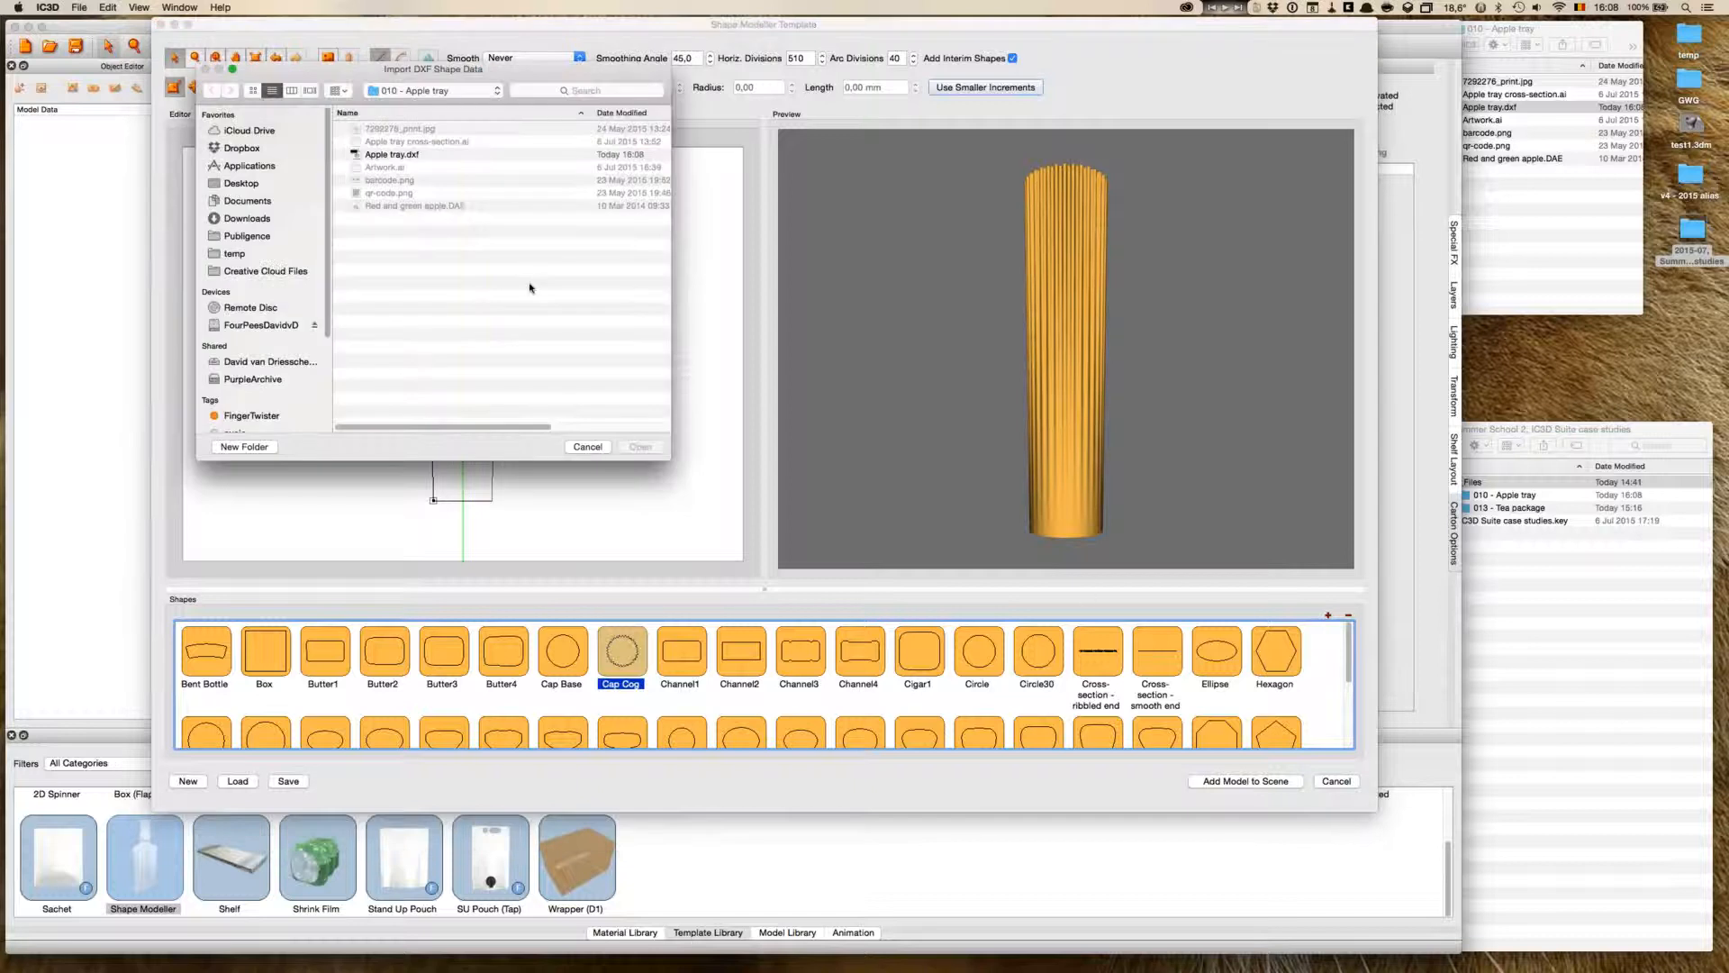
left_click(411, 156)
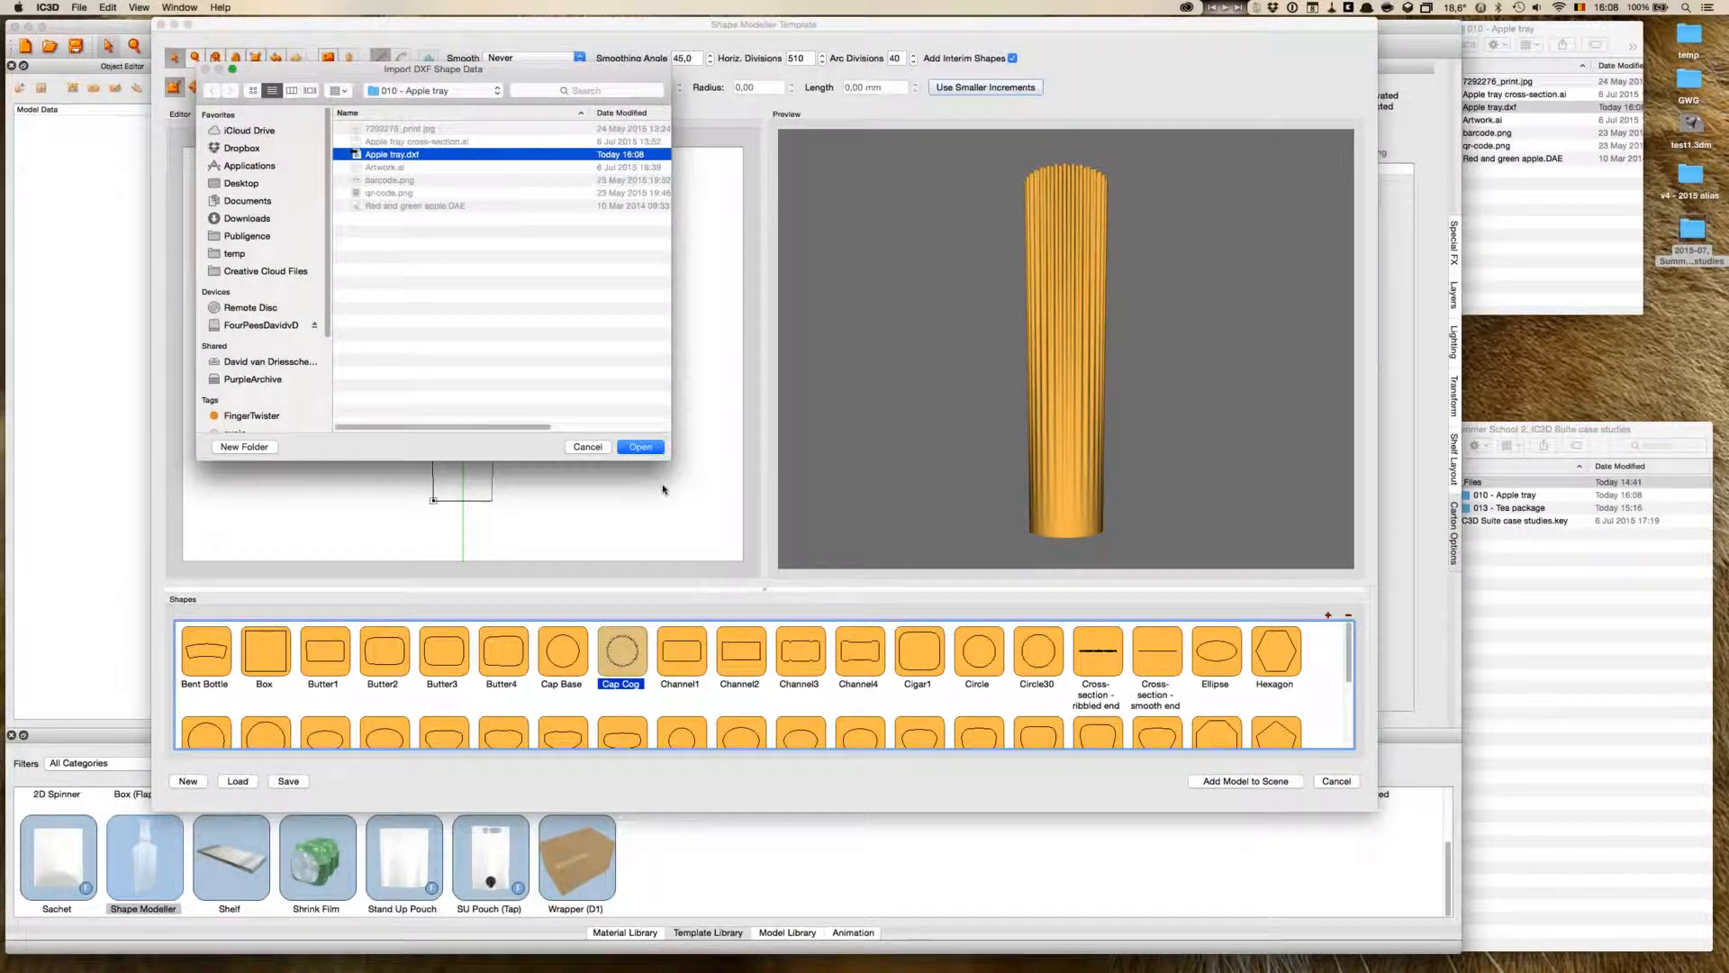
left_click(656, 448)
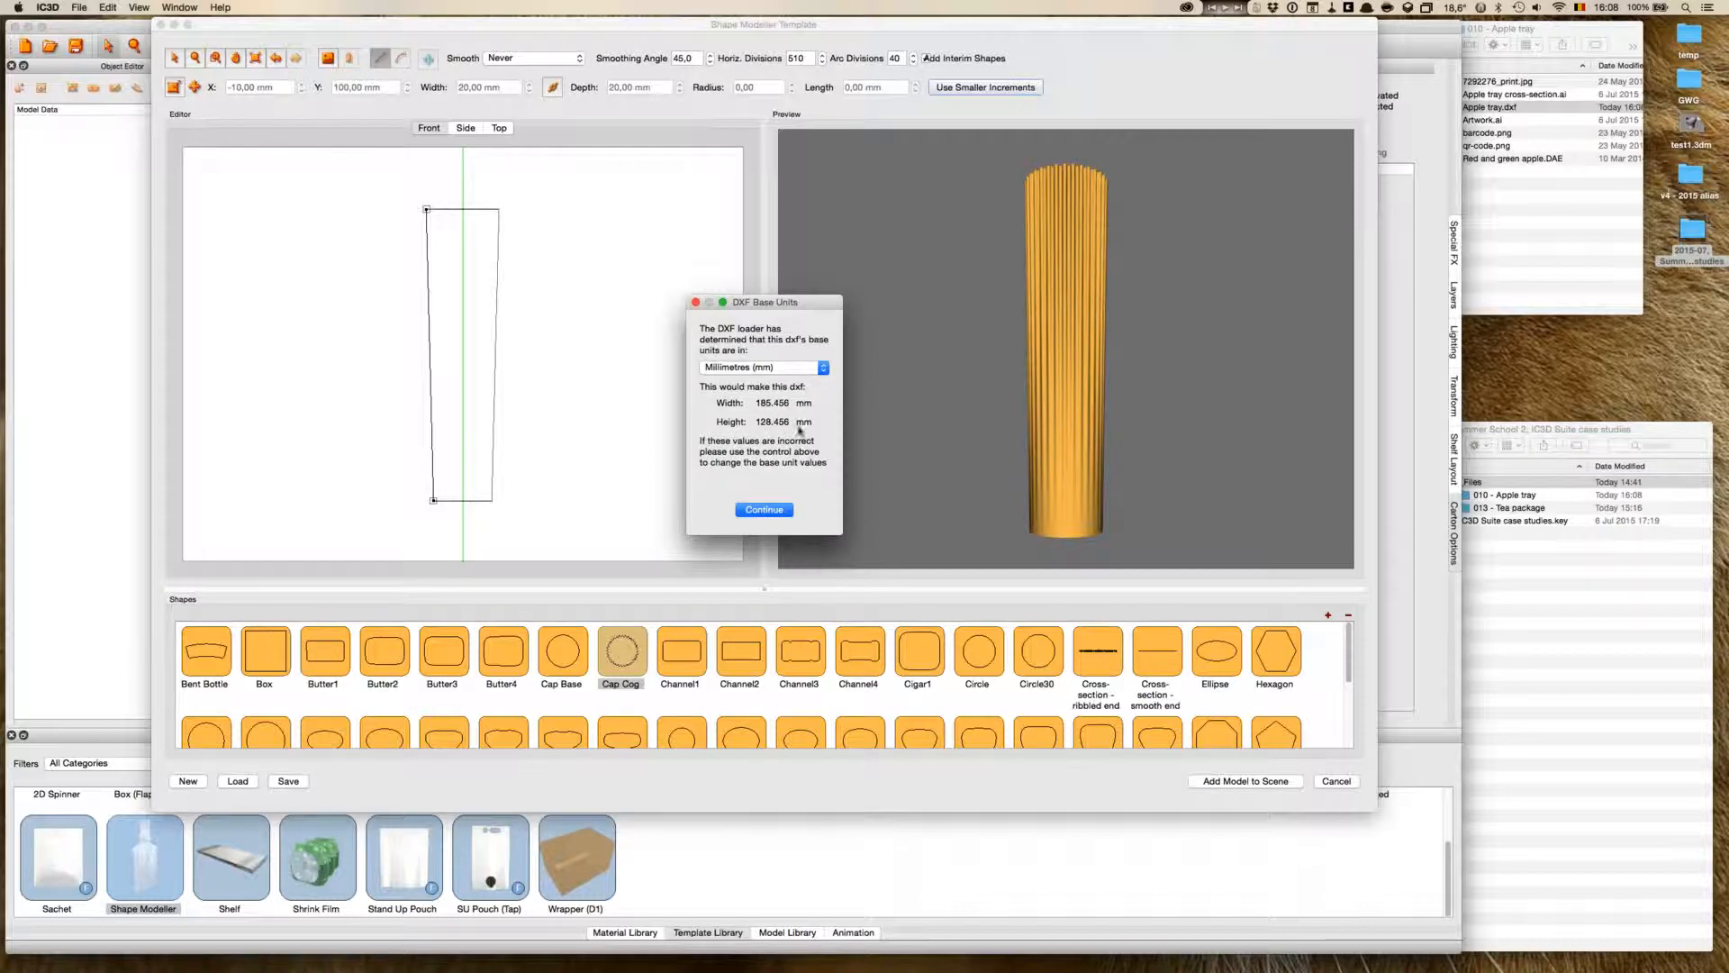
left_click(776, 510)
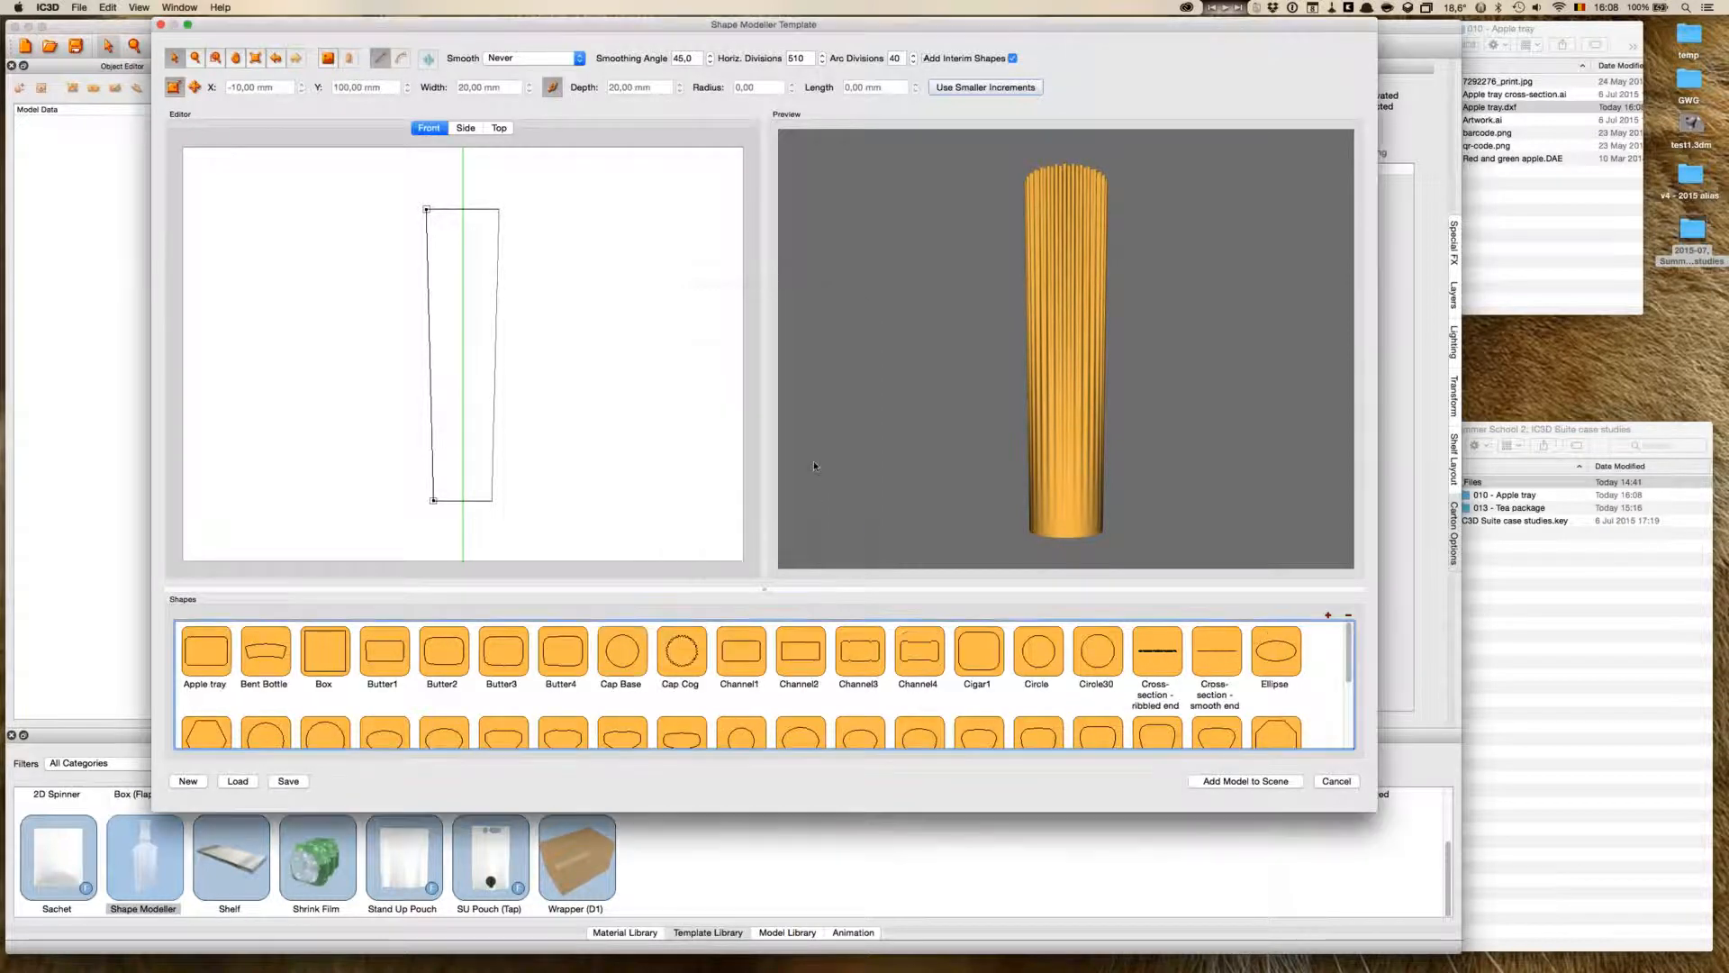
- Apply the Apple tray cross-section to both the upper and lower ends of the profile
left_click(206, 652)
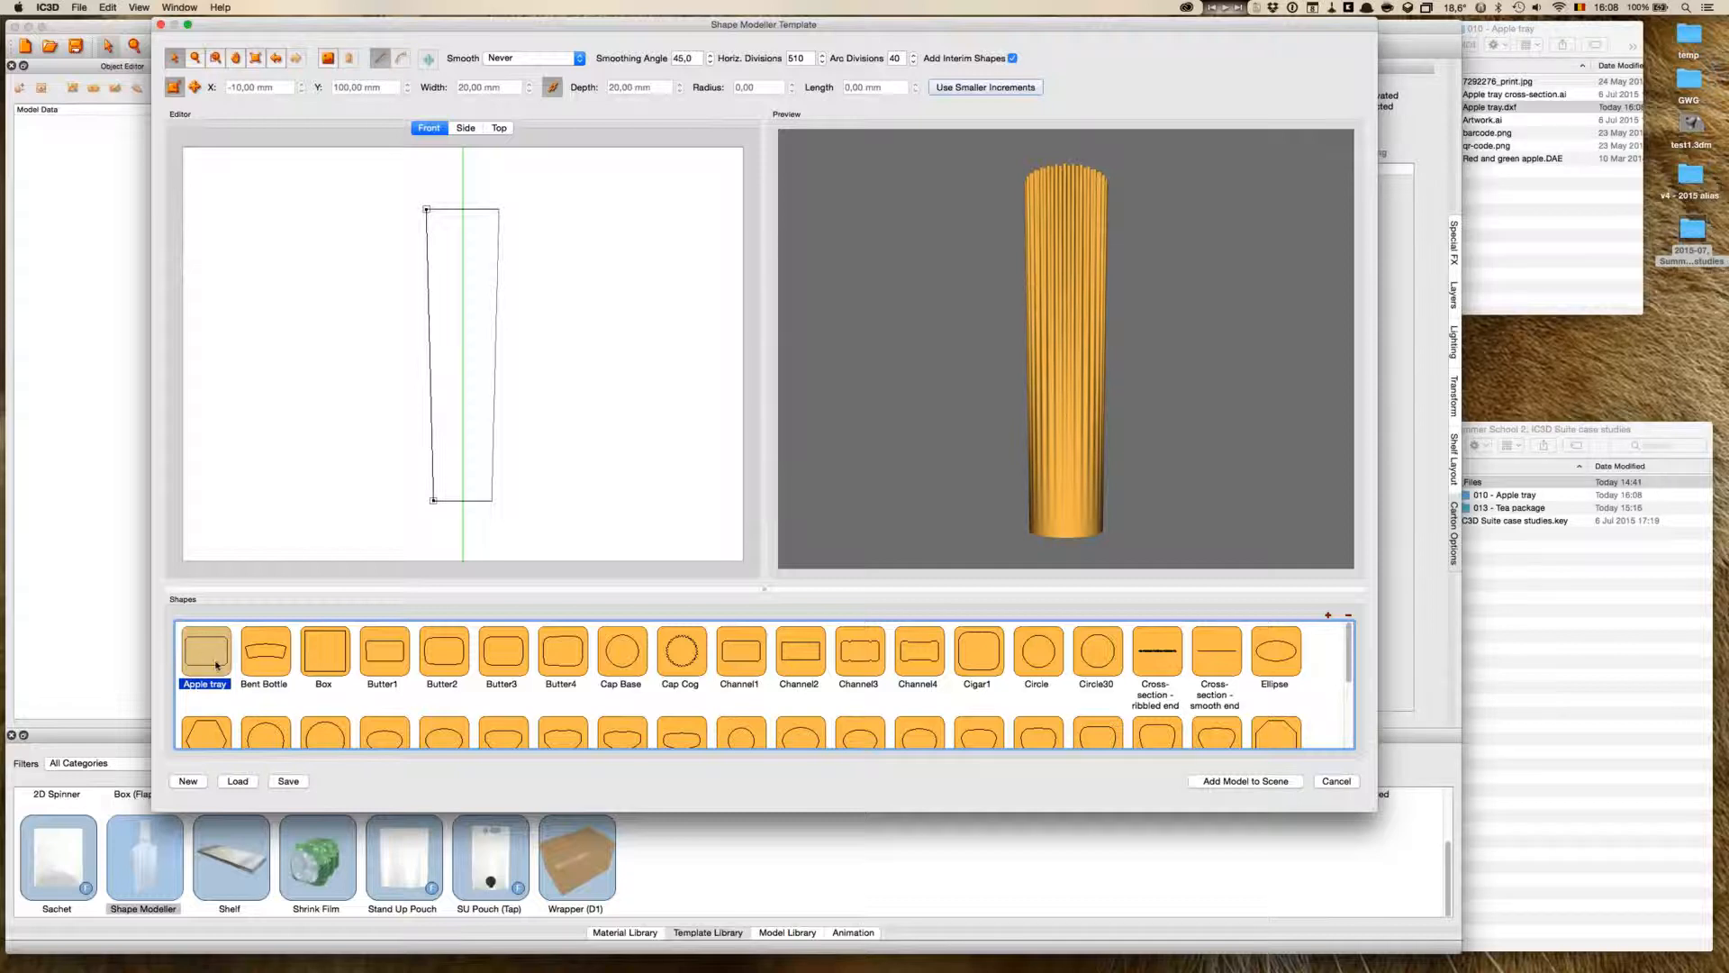
left_click_drag(206, 651, 431, 210)
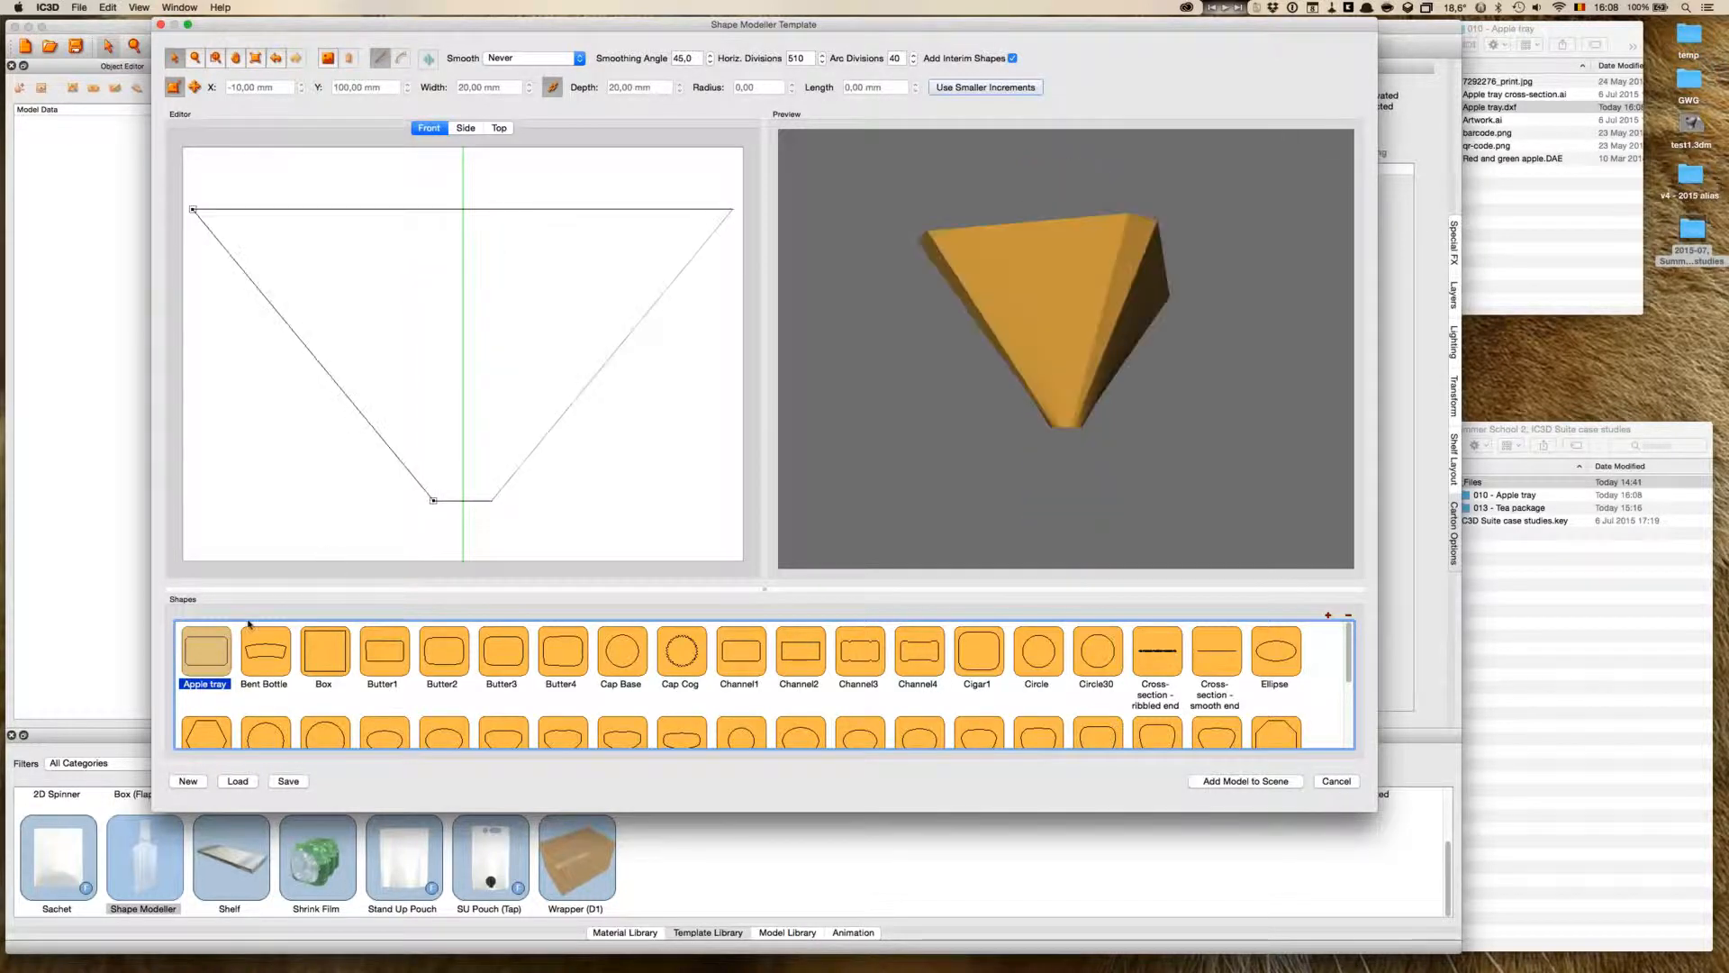
left_click_drag(222, 662, 429, 556)
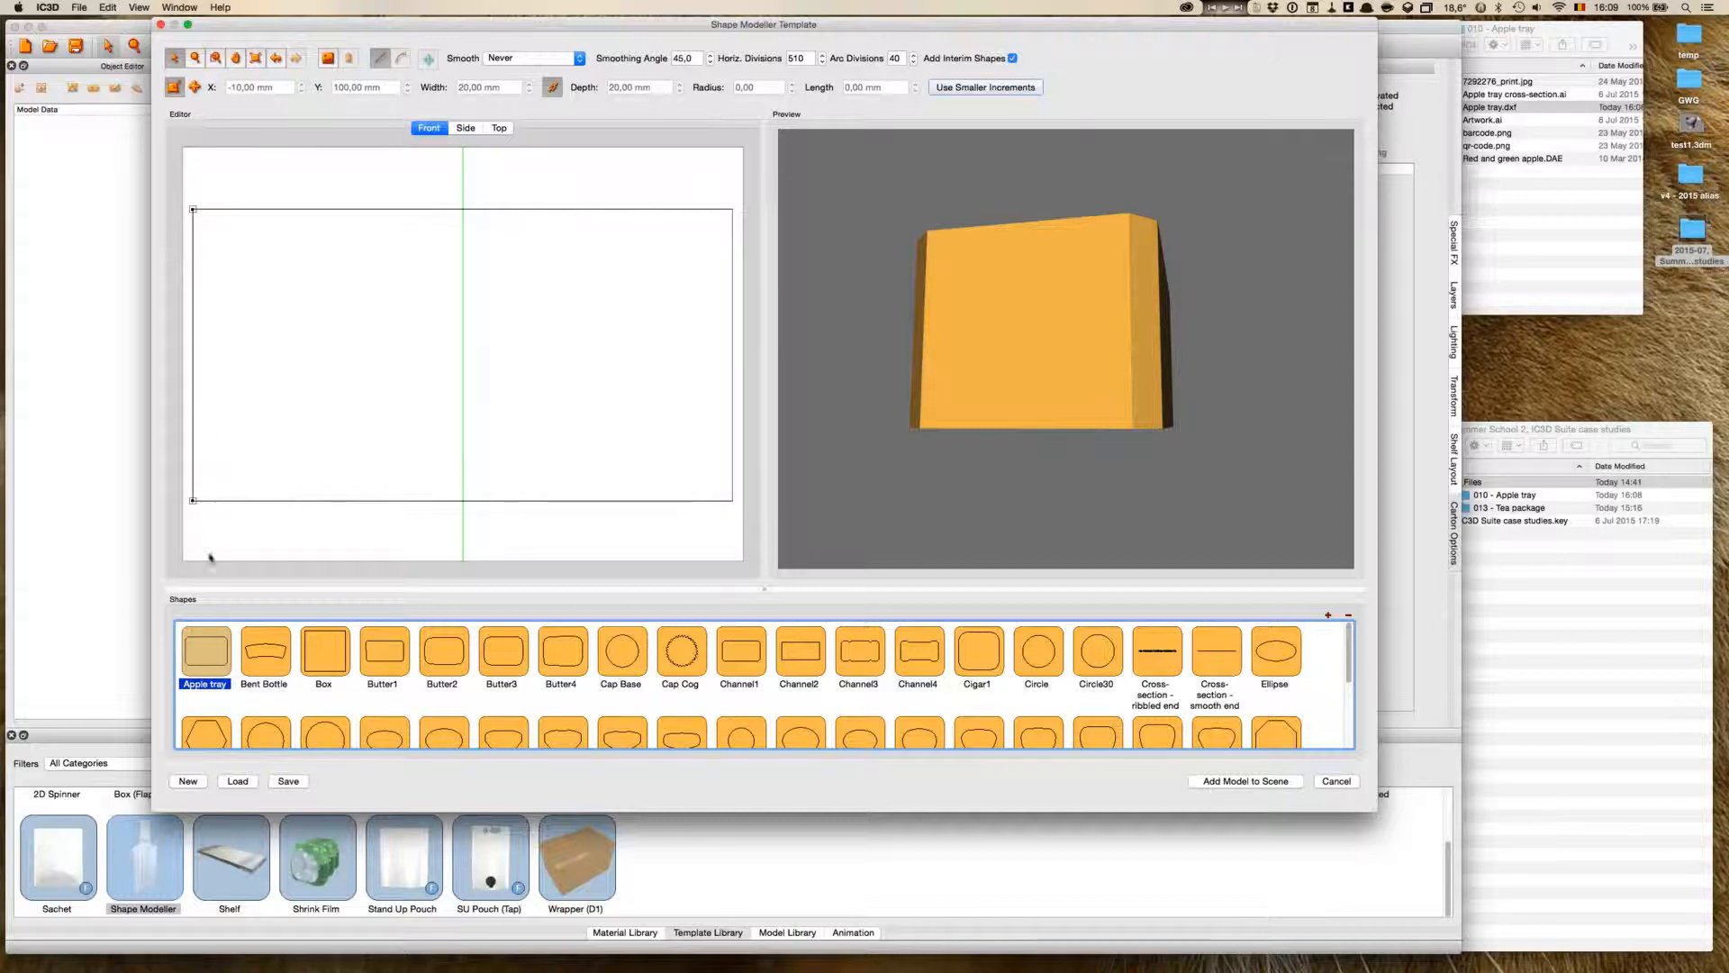
- Enlarge the Shape Modeller window and frame the whole tray profile in the front editor view
left_click_drag(888, 382, 916, 460)
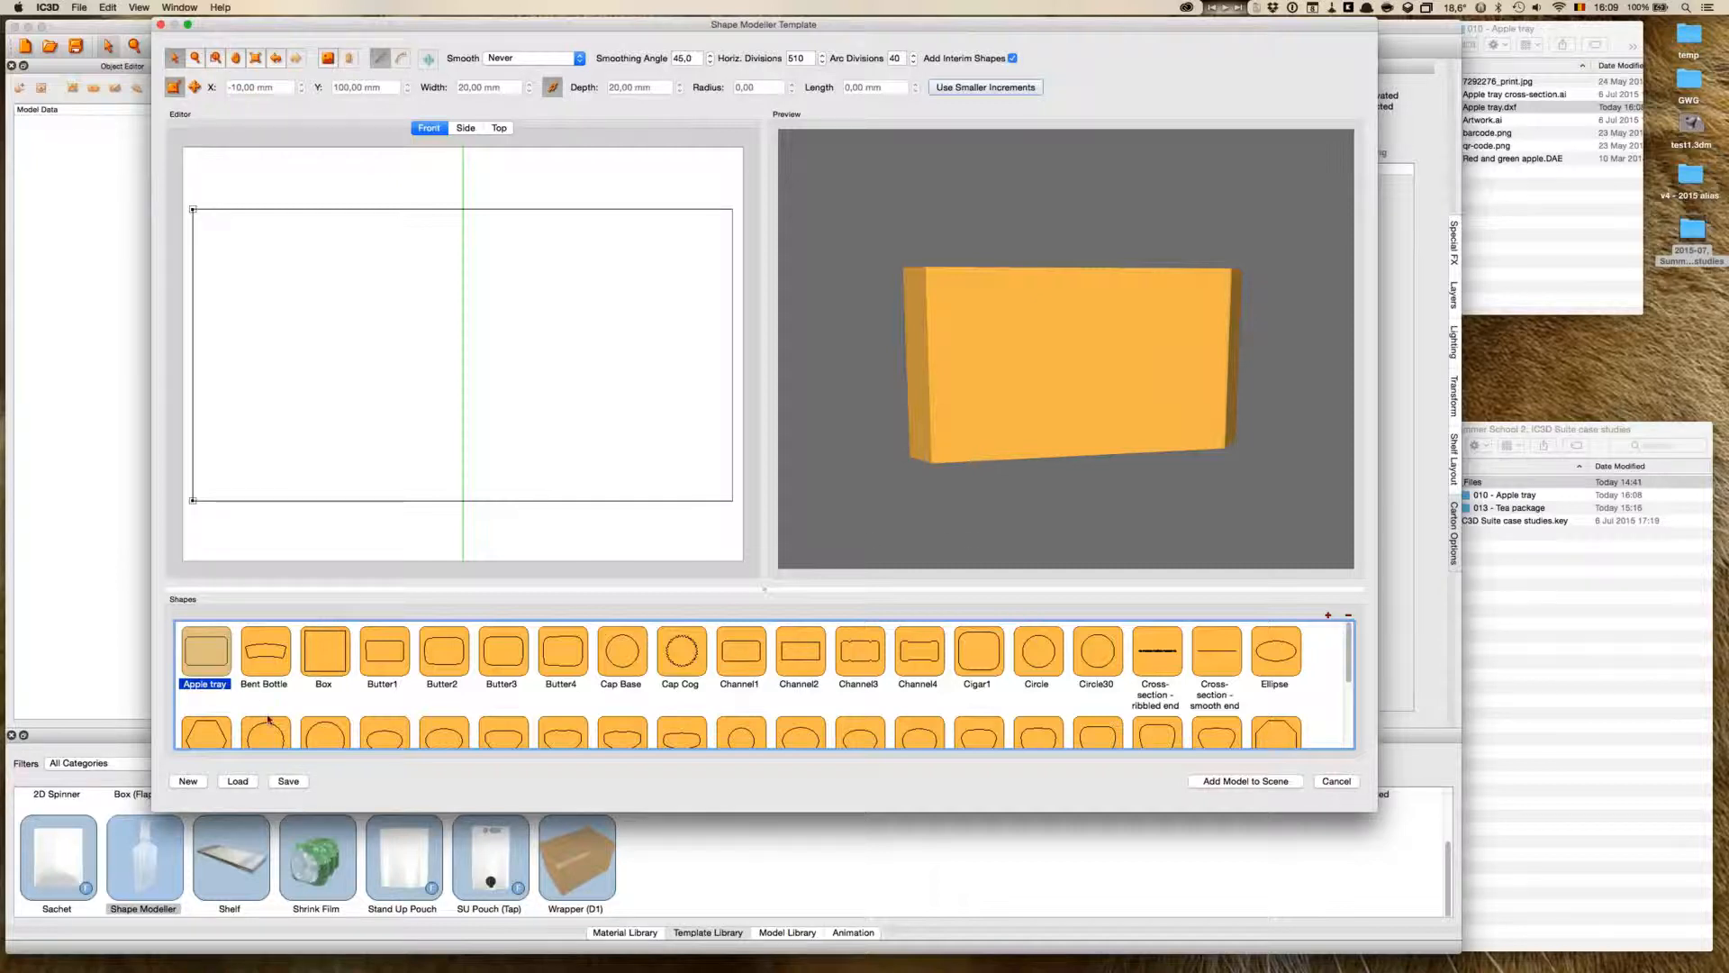
left_click_drag(1376, 811, 1535, 858)
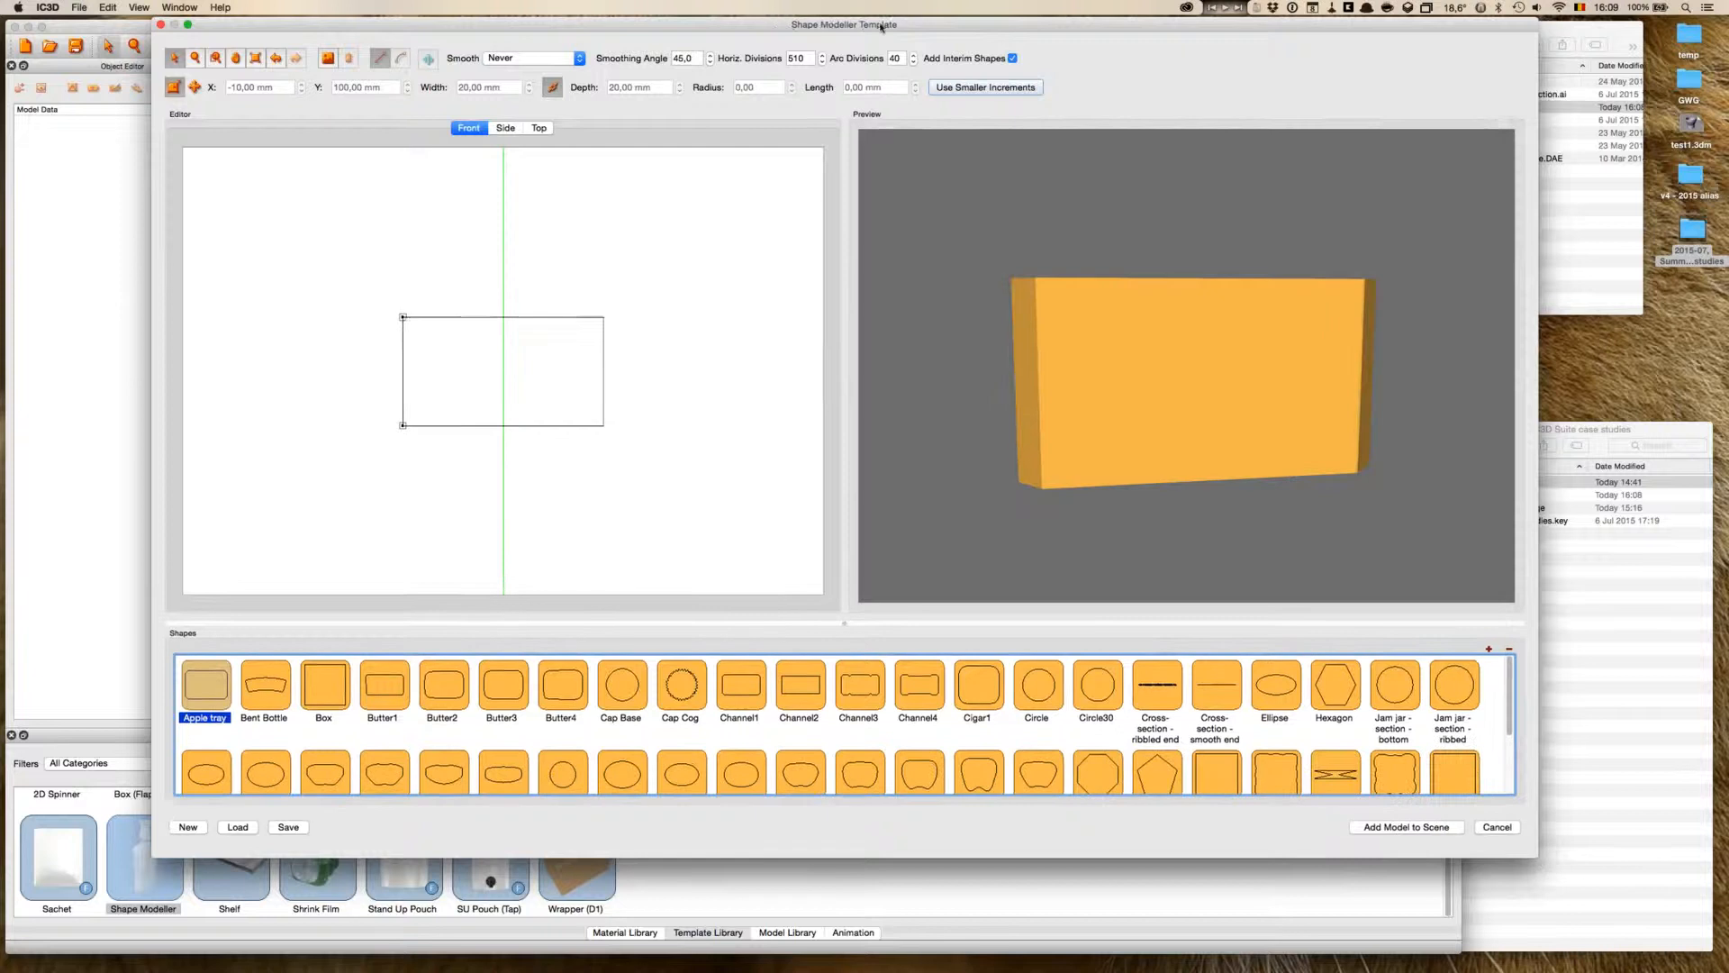
left_click_drag(298, 297, 567, 460)
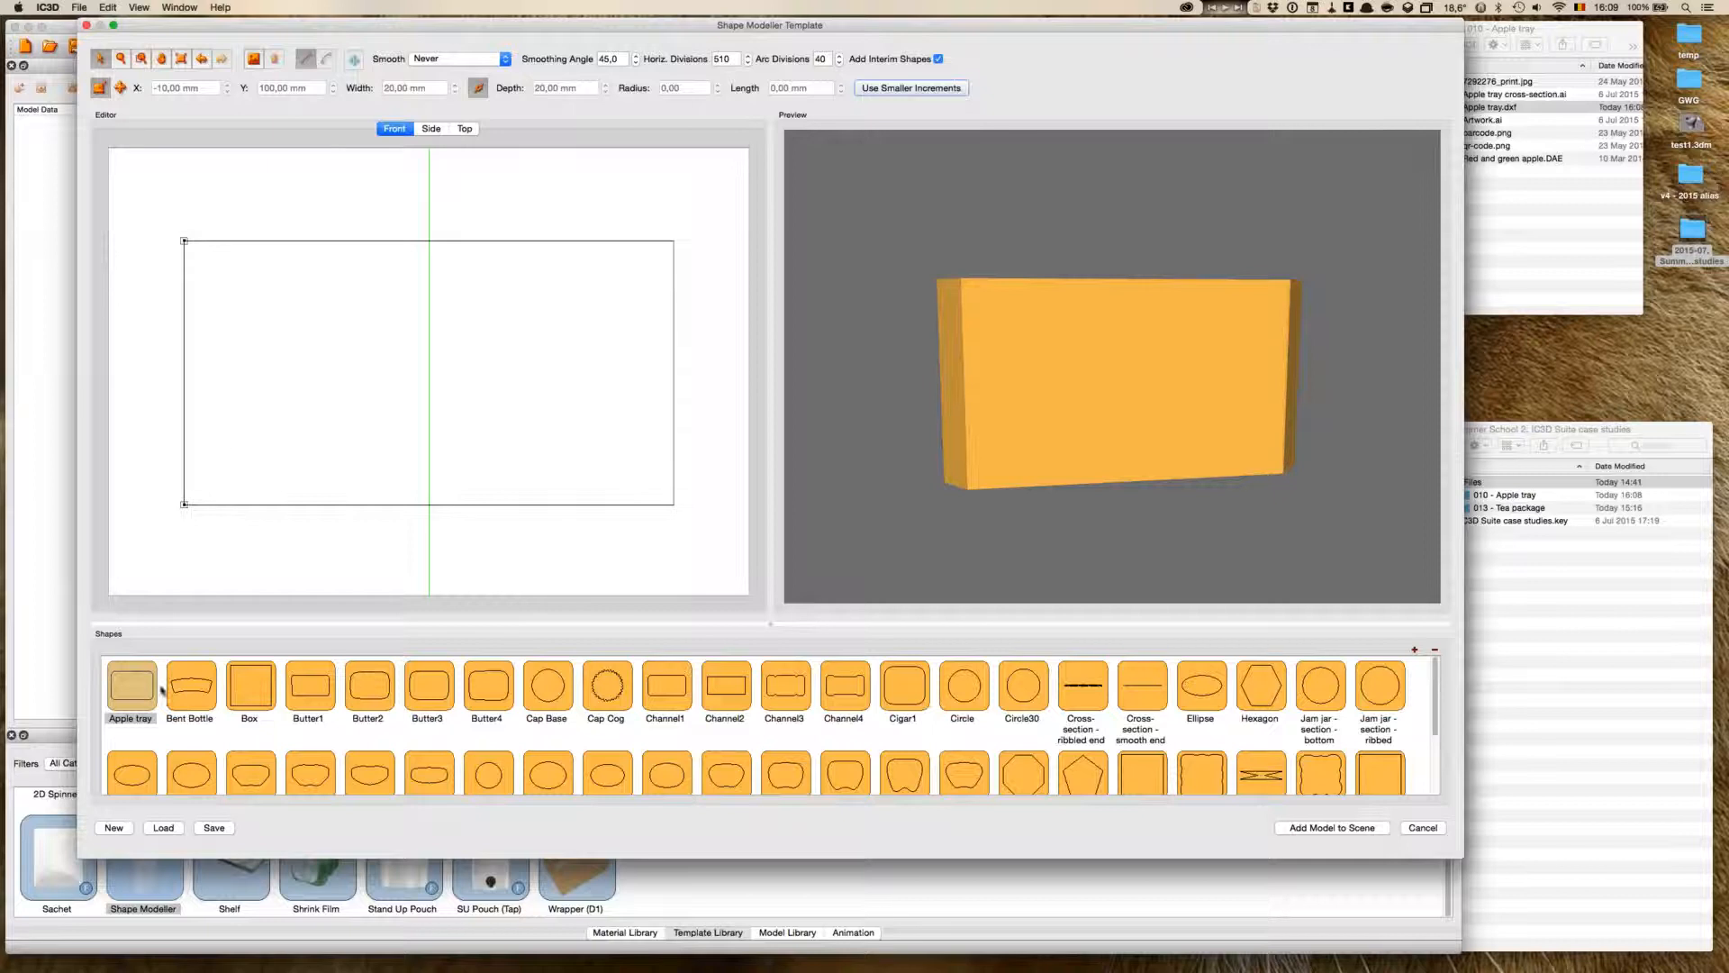
- Insert two intermediate Apple tray cross-sections on the profile's side edge, one in the lower half and one in the upper half
left_click_drag(147, 682, 184, 431)
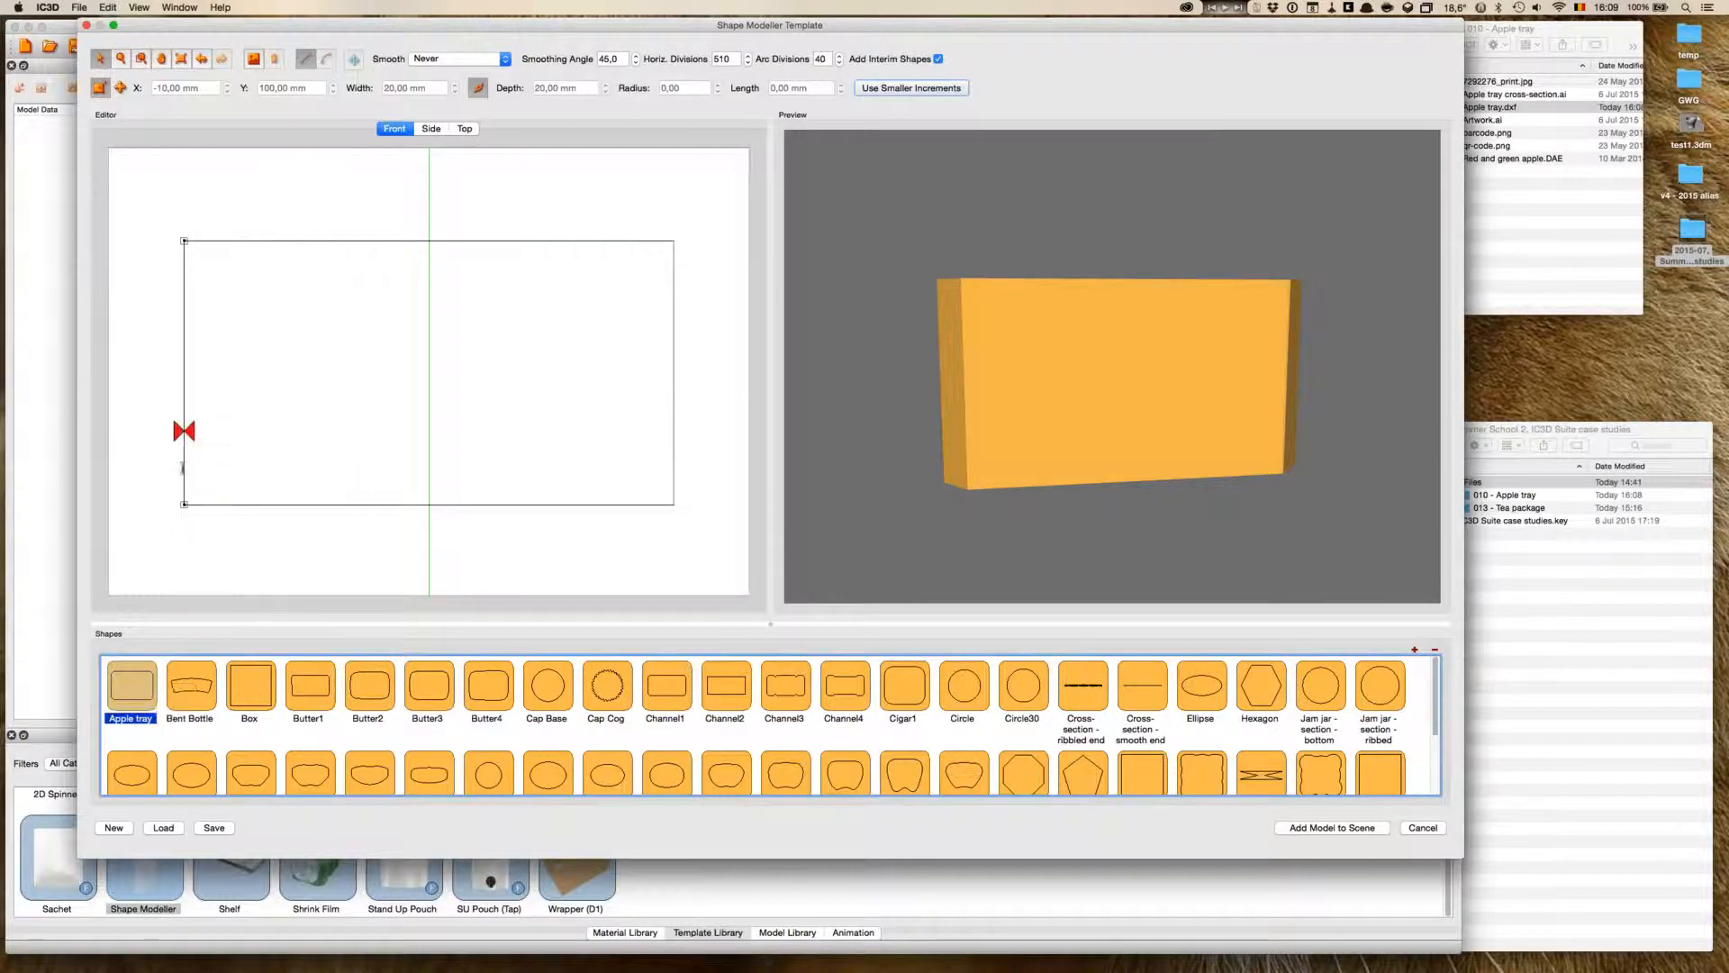
left_click_drag(136, 688, 184, 329)
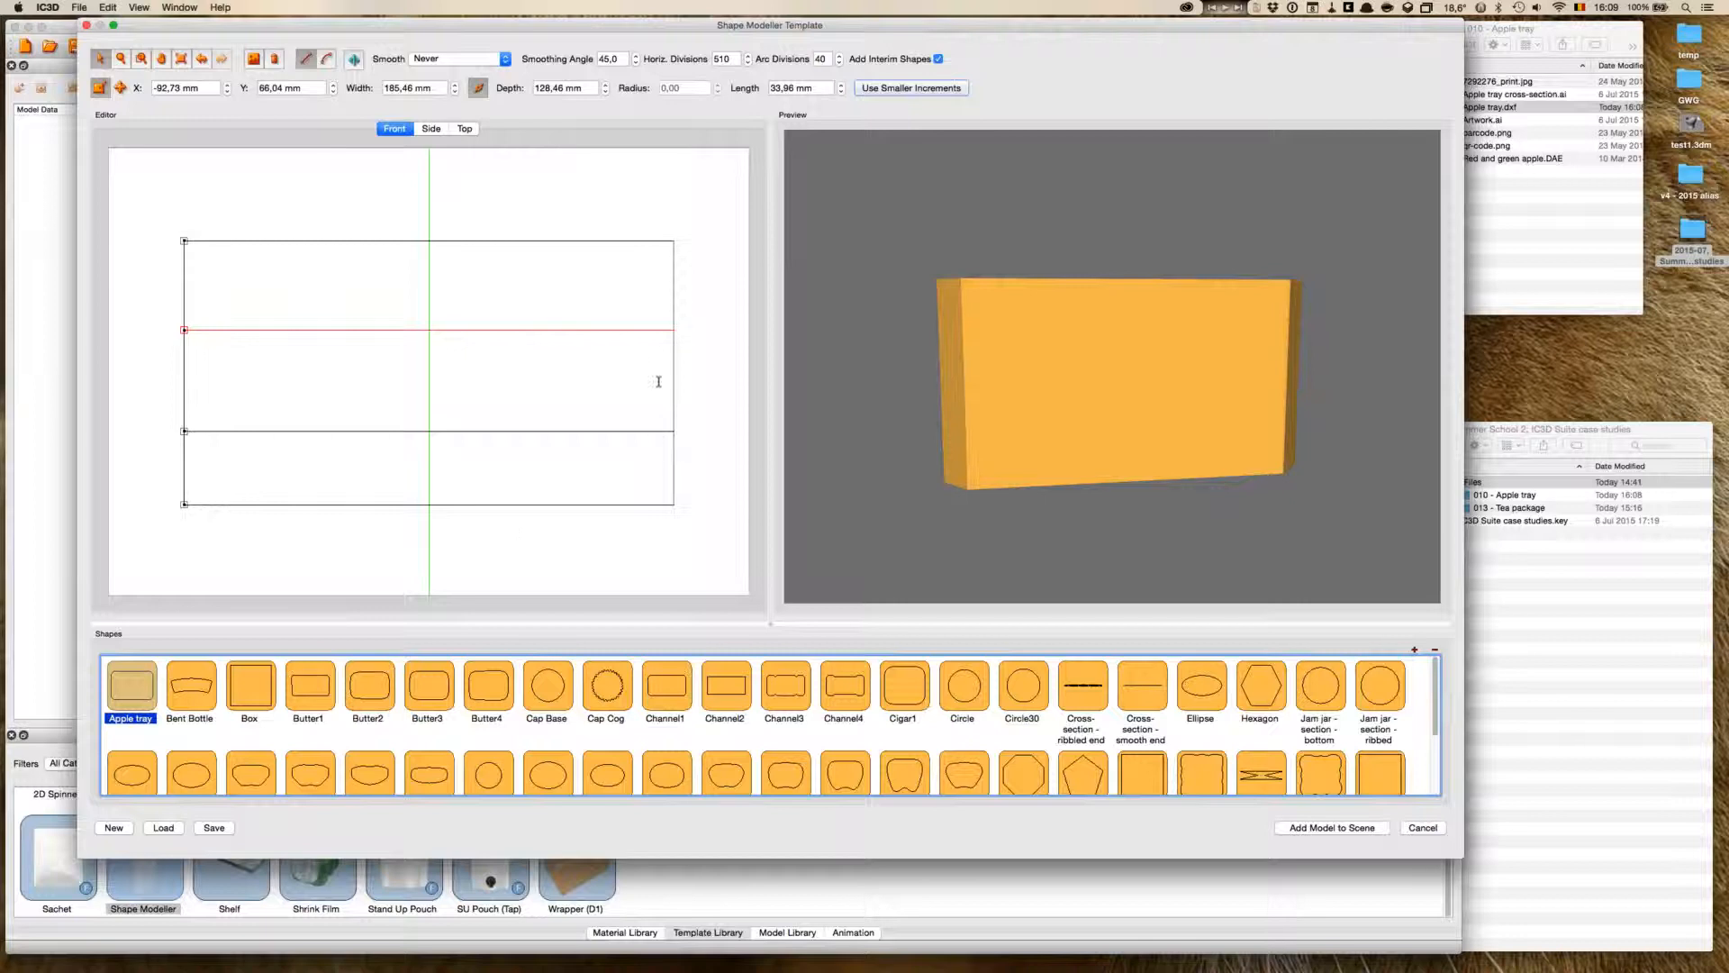
mouse_move(1050, 435)
left_mouse_down()
mouse_move(1111, 417)
mouse_move(1062, 424)
mouse_move(1043, 460)
left_mouse_up()
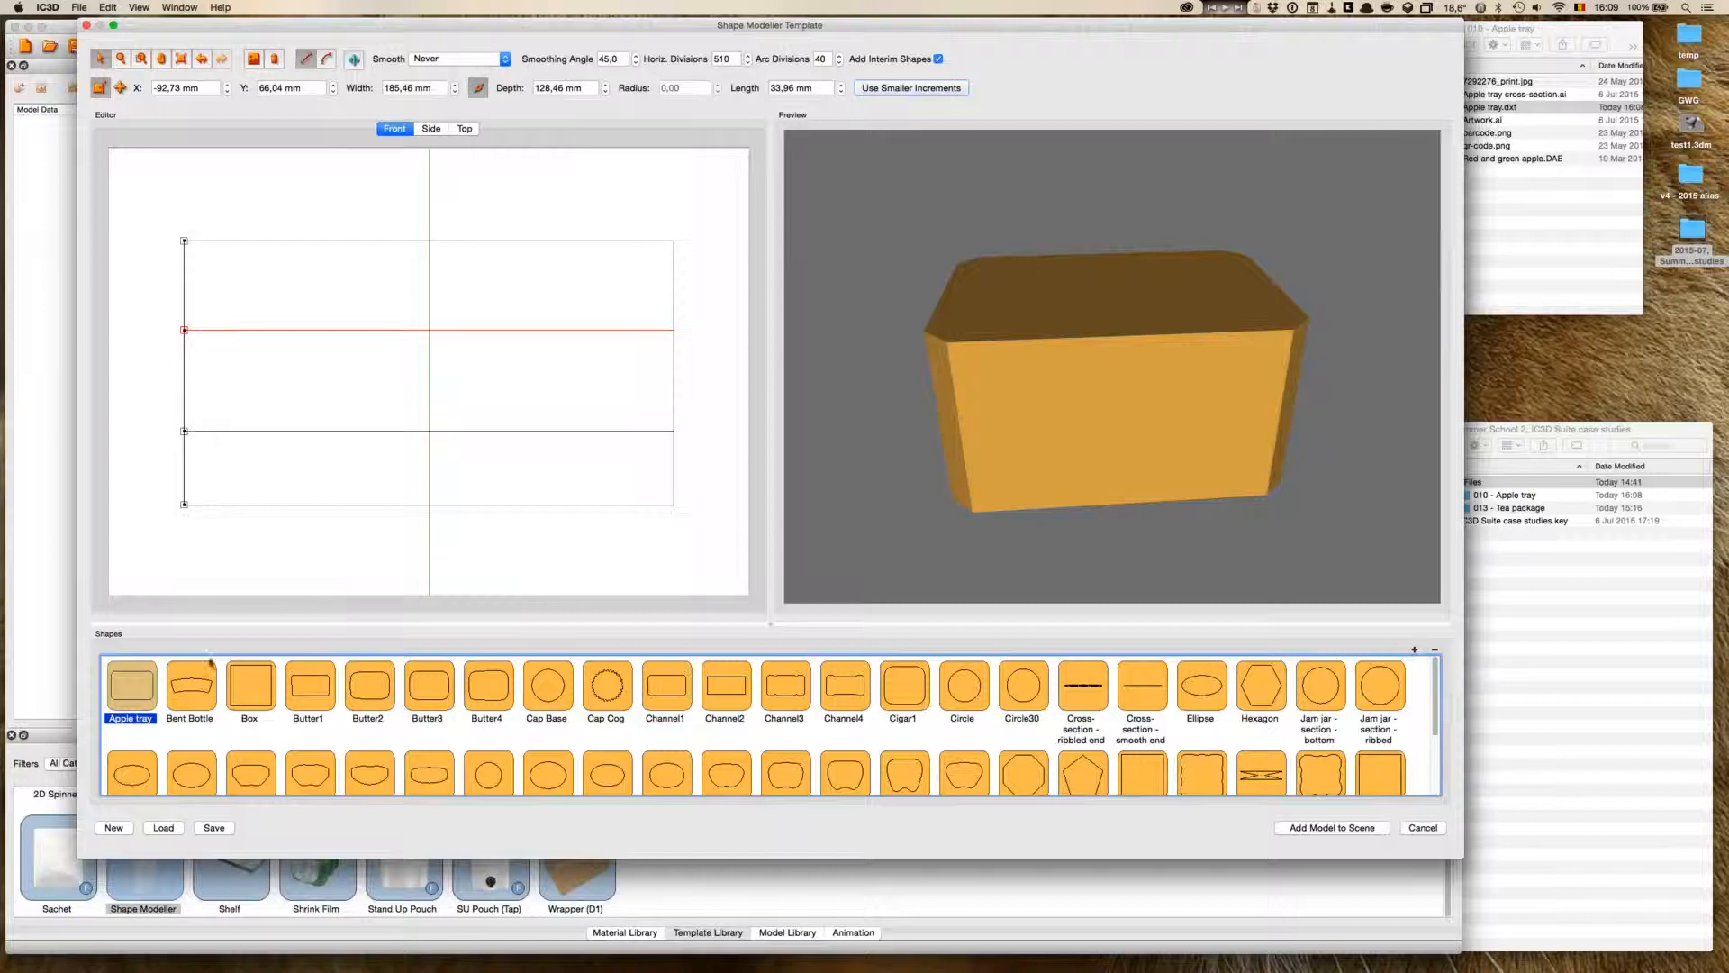
- Enlarge the lower intermediate cross-section proportionally to a depth of 148,46 mm
left_click(184, 503)
left_click(183, 432)
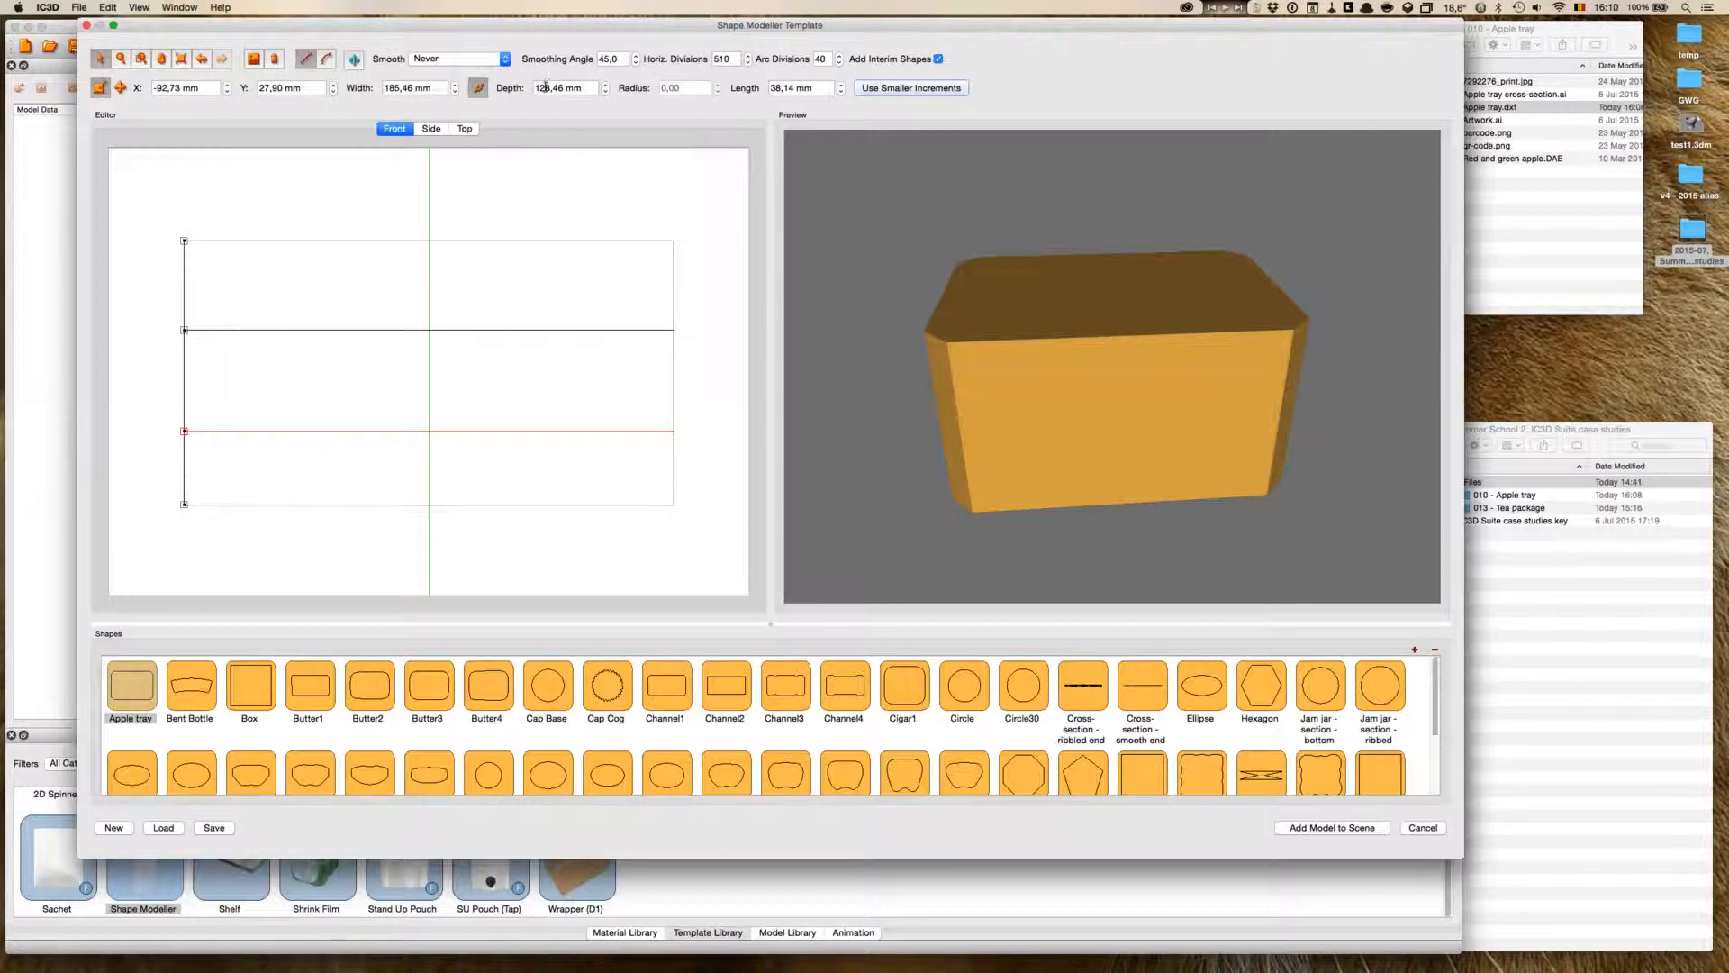
left_click_drag(968, 288, 914, 427)
left_click_drag(1010, 385, 962, 330)
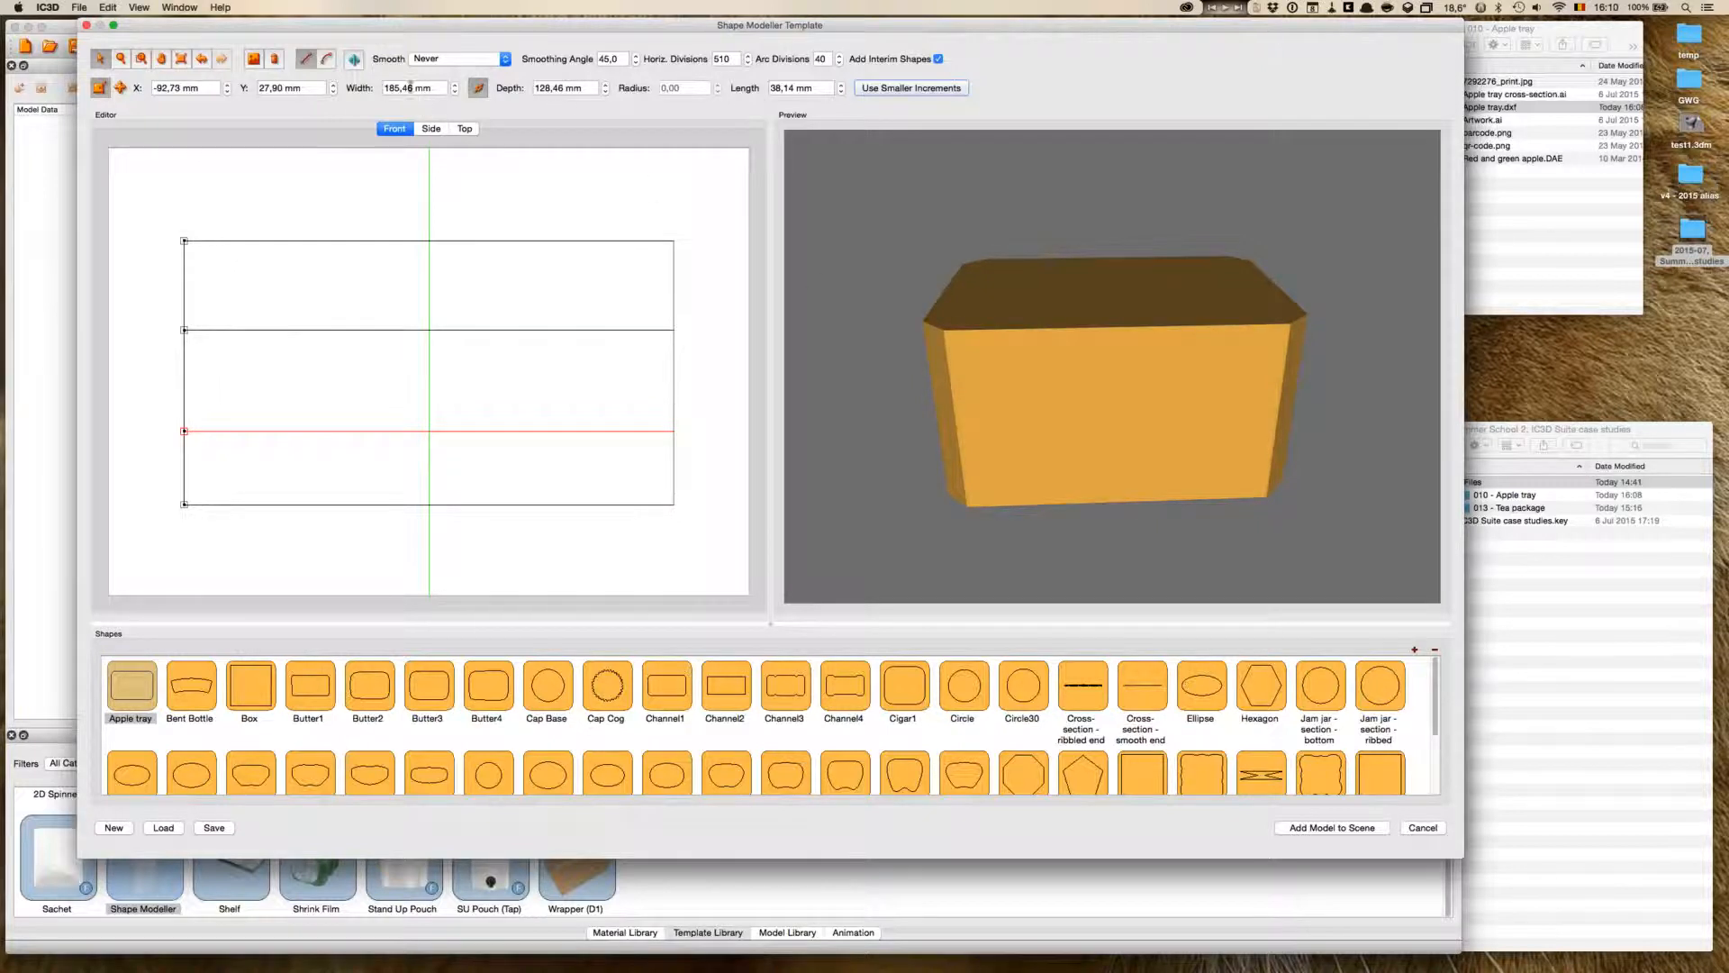
left_click(607, 86)
left_click(607, 85)
left_click(607, 86)
left_click(607, 85)
left_click(607, 86)
left_click(607, 85)
left_click(607, 86)
left_click(607, 86)
left_click(607, 86)
left_click(607, 85)
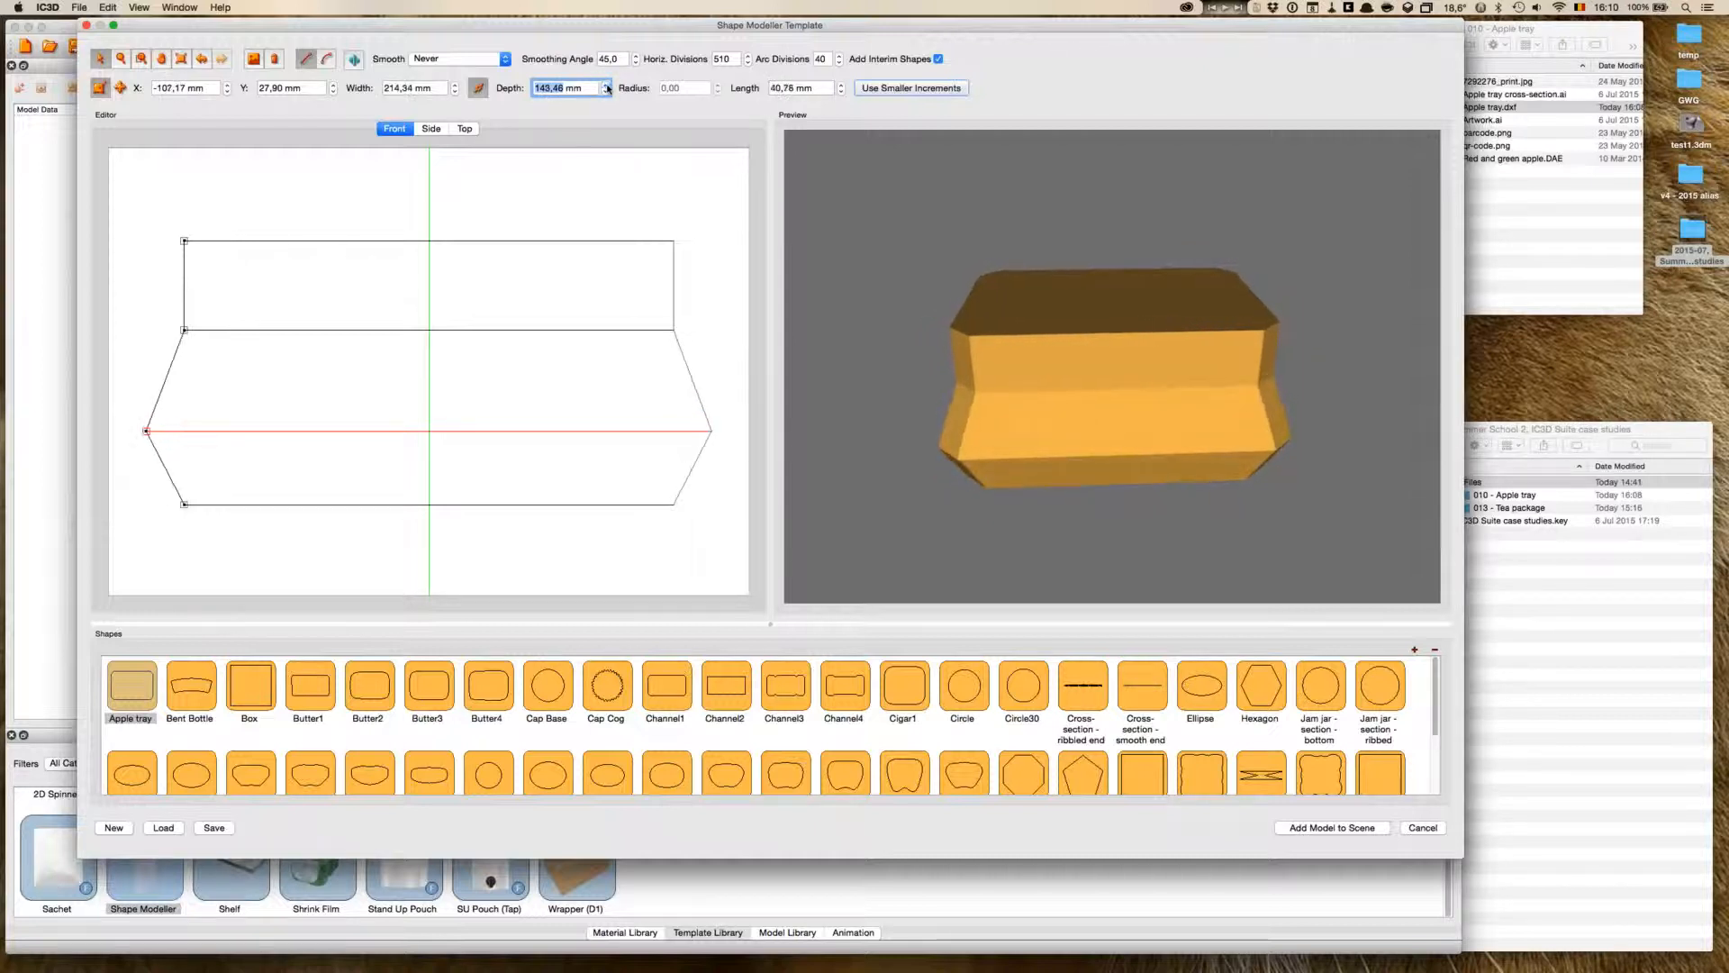
- Check the widened shape in the preview and from the top, and set the wide section's Y position to 27 mm
mouse_move(971, 511)
left_mouse_down()
mouse_move(985, 538)
mouse_move(996, 496)
left_mouse_up()
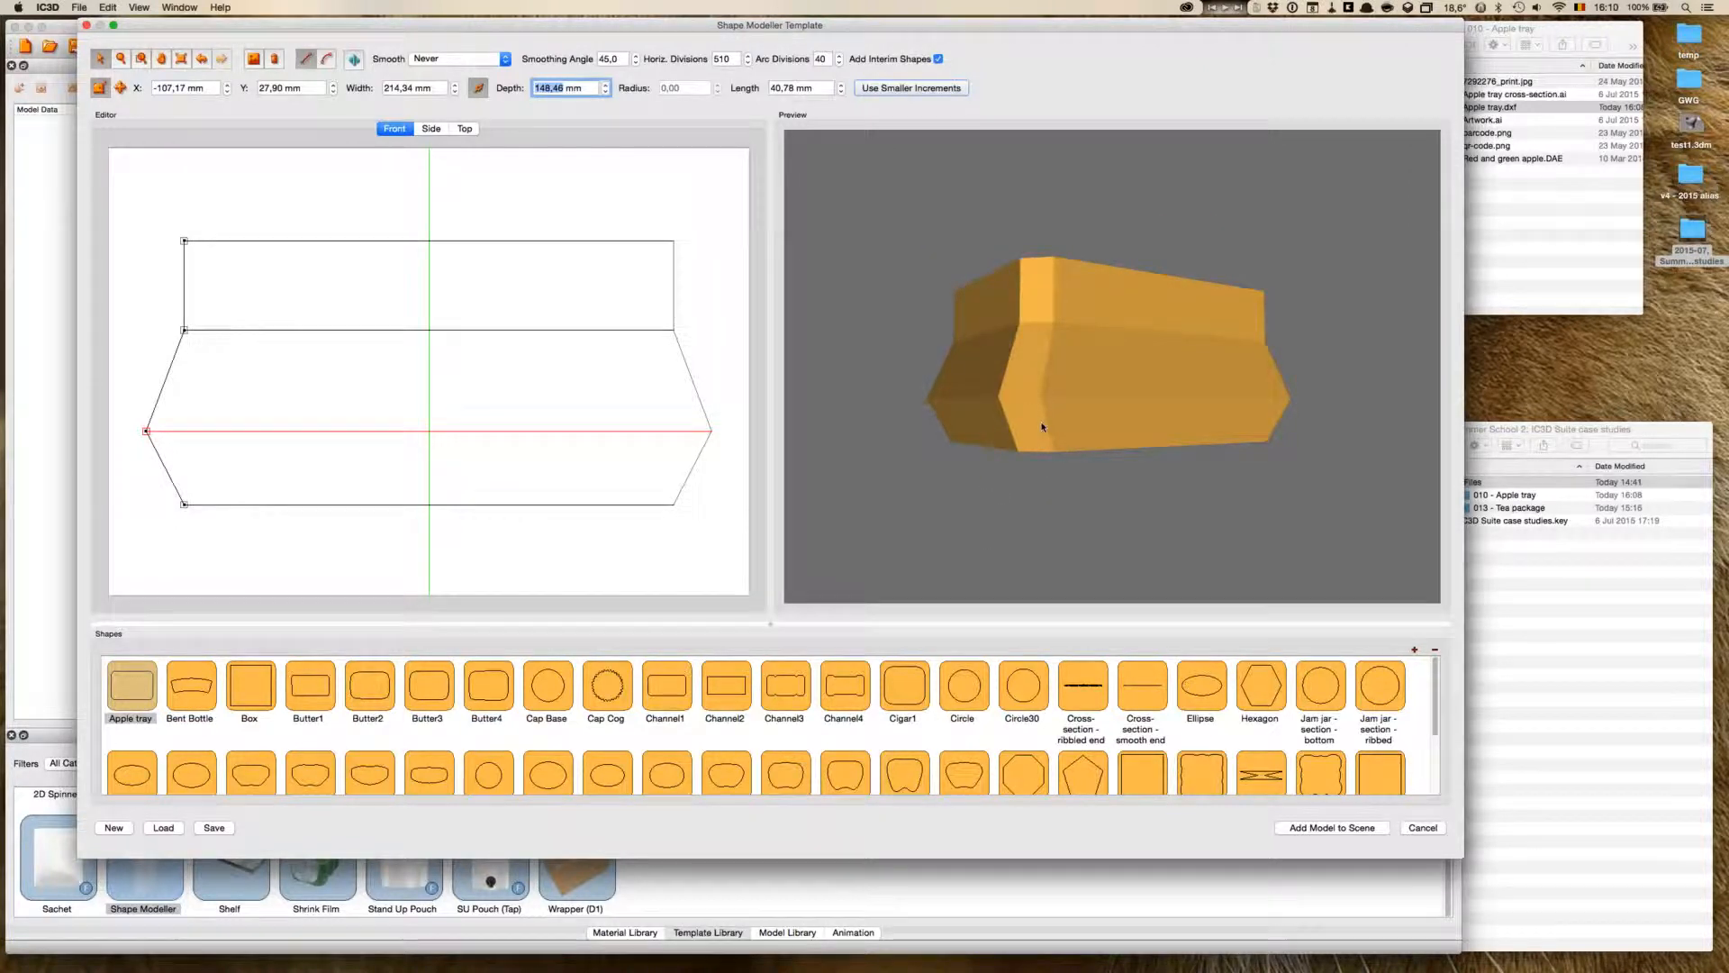
left_click_drag(1040, 439, 1025, 435)
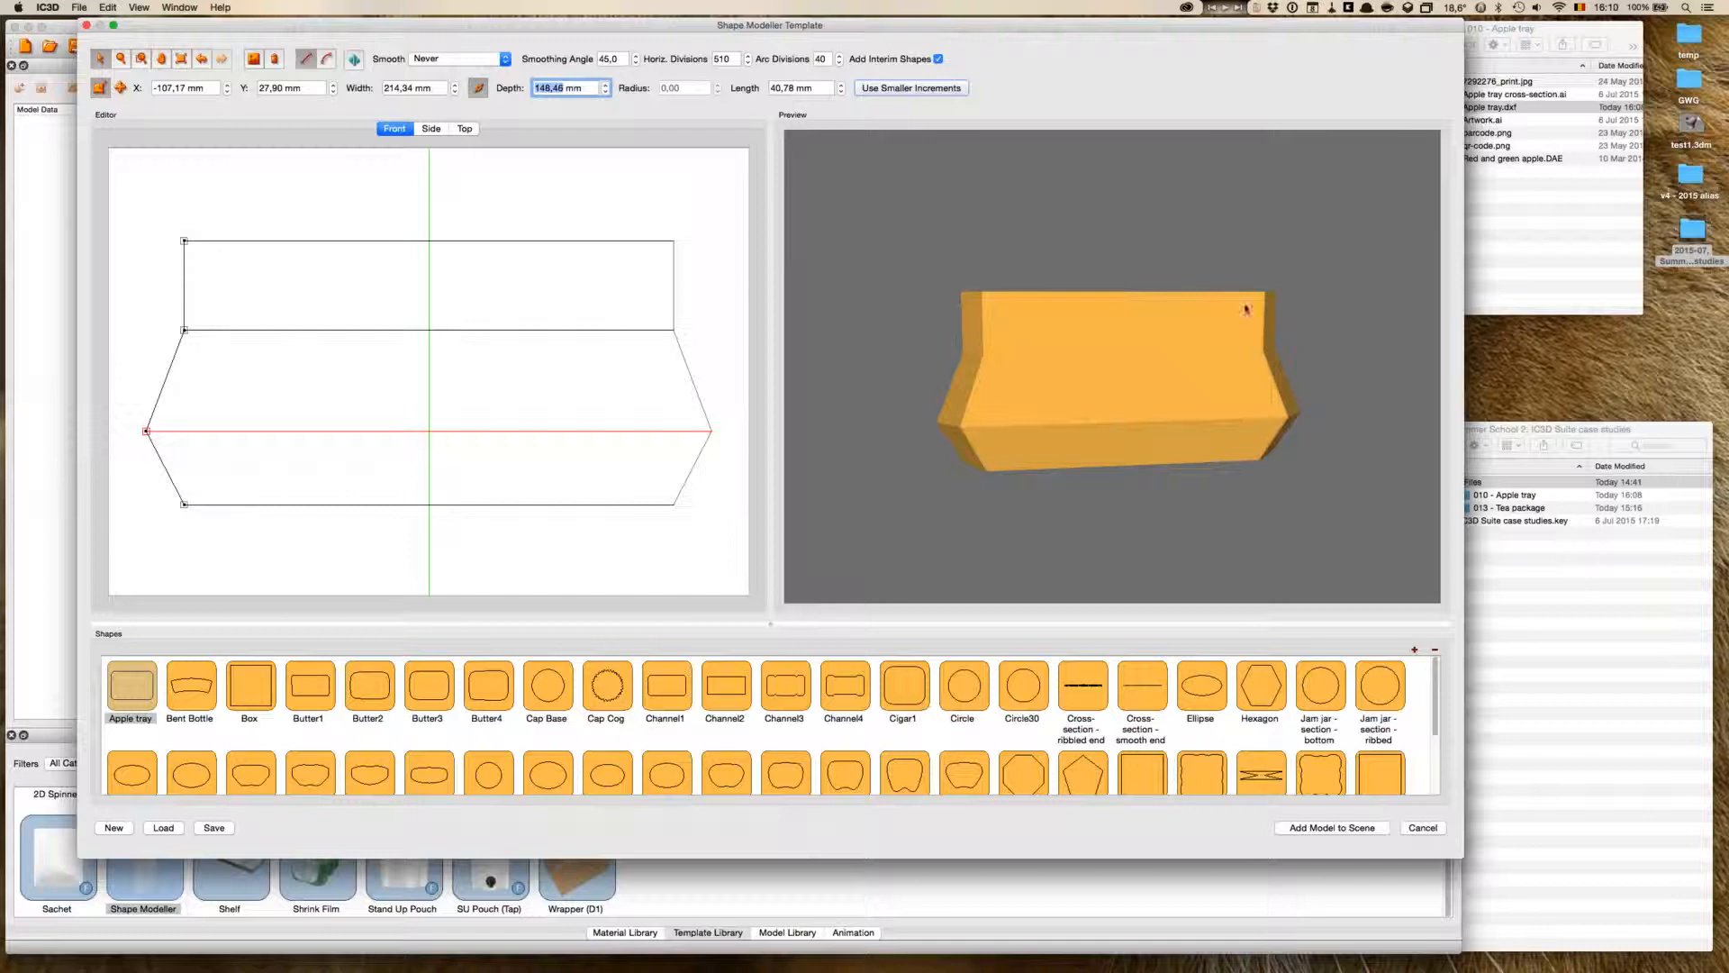
mouse_move(1176, 438)
left_mouse_down()
mouse_move(1170, 458)
mouse_move(1169, 434)
left_mouse_up()
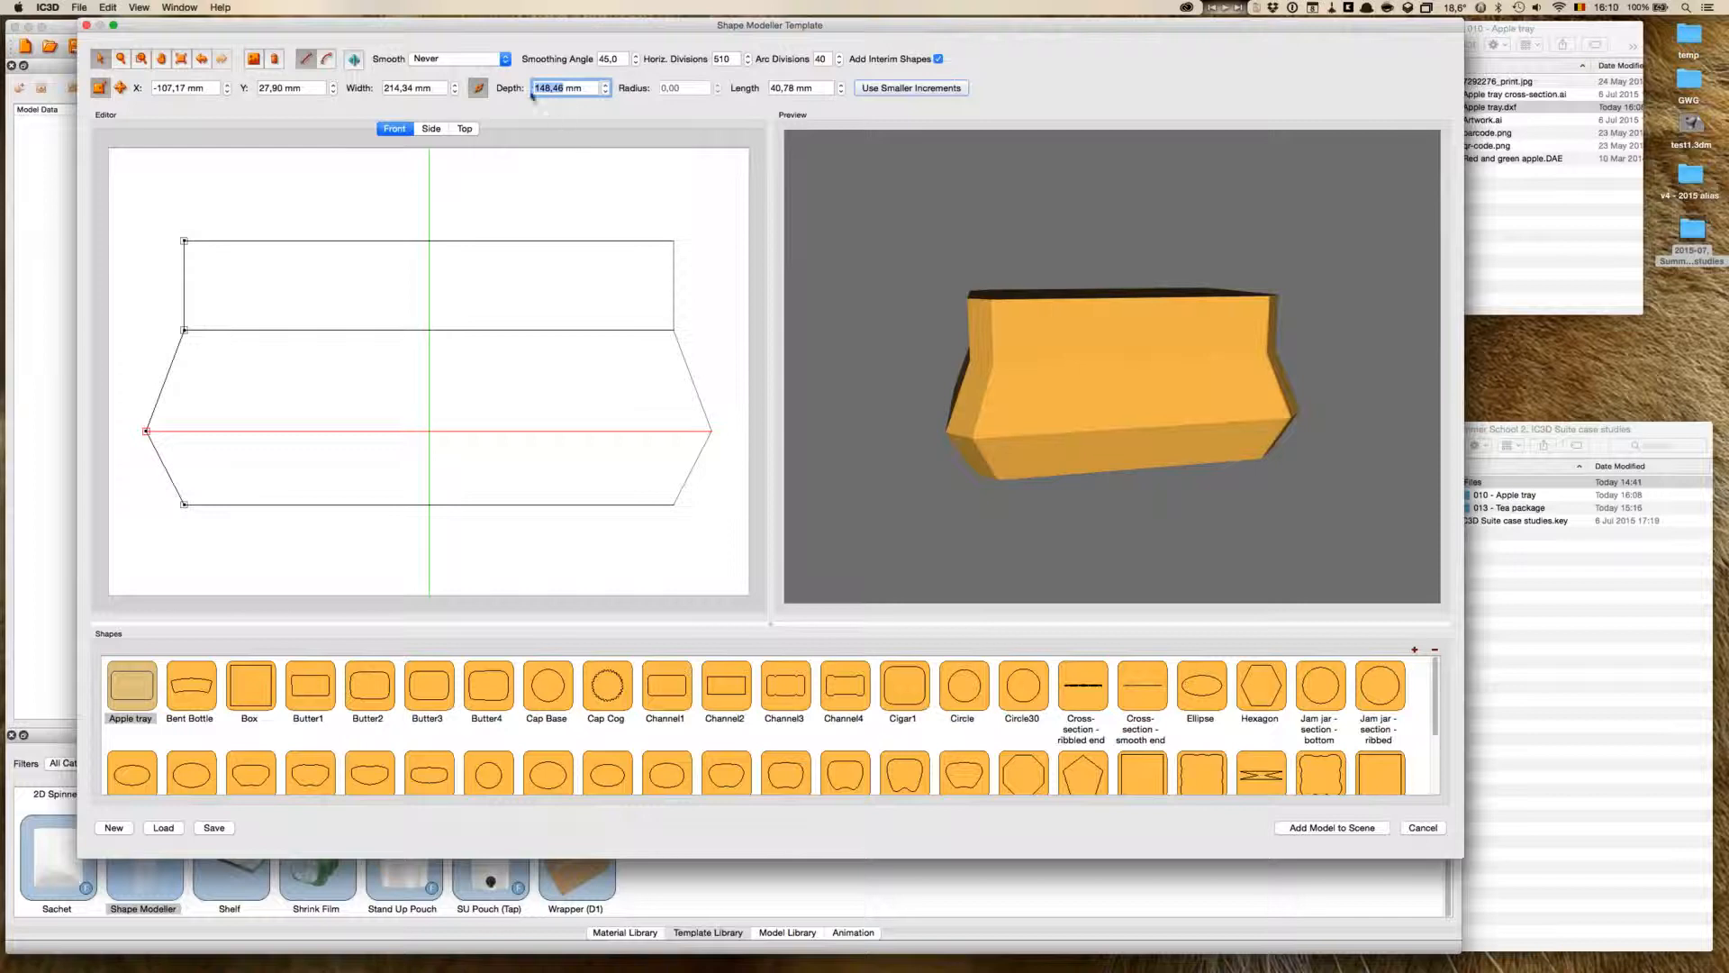
left_click(466, 130)
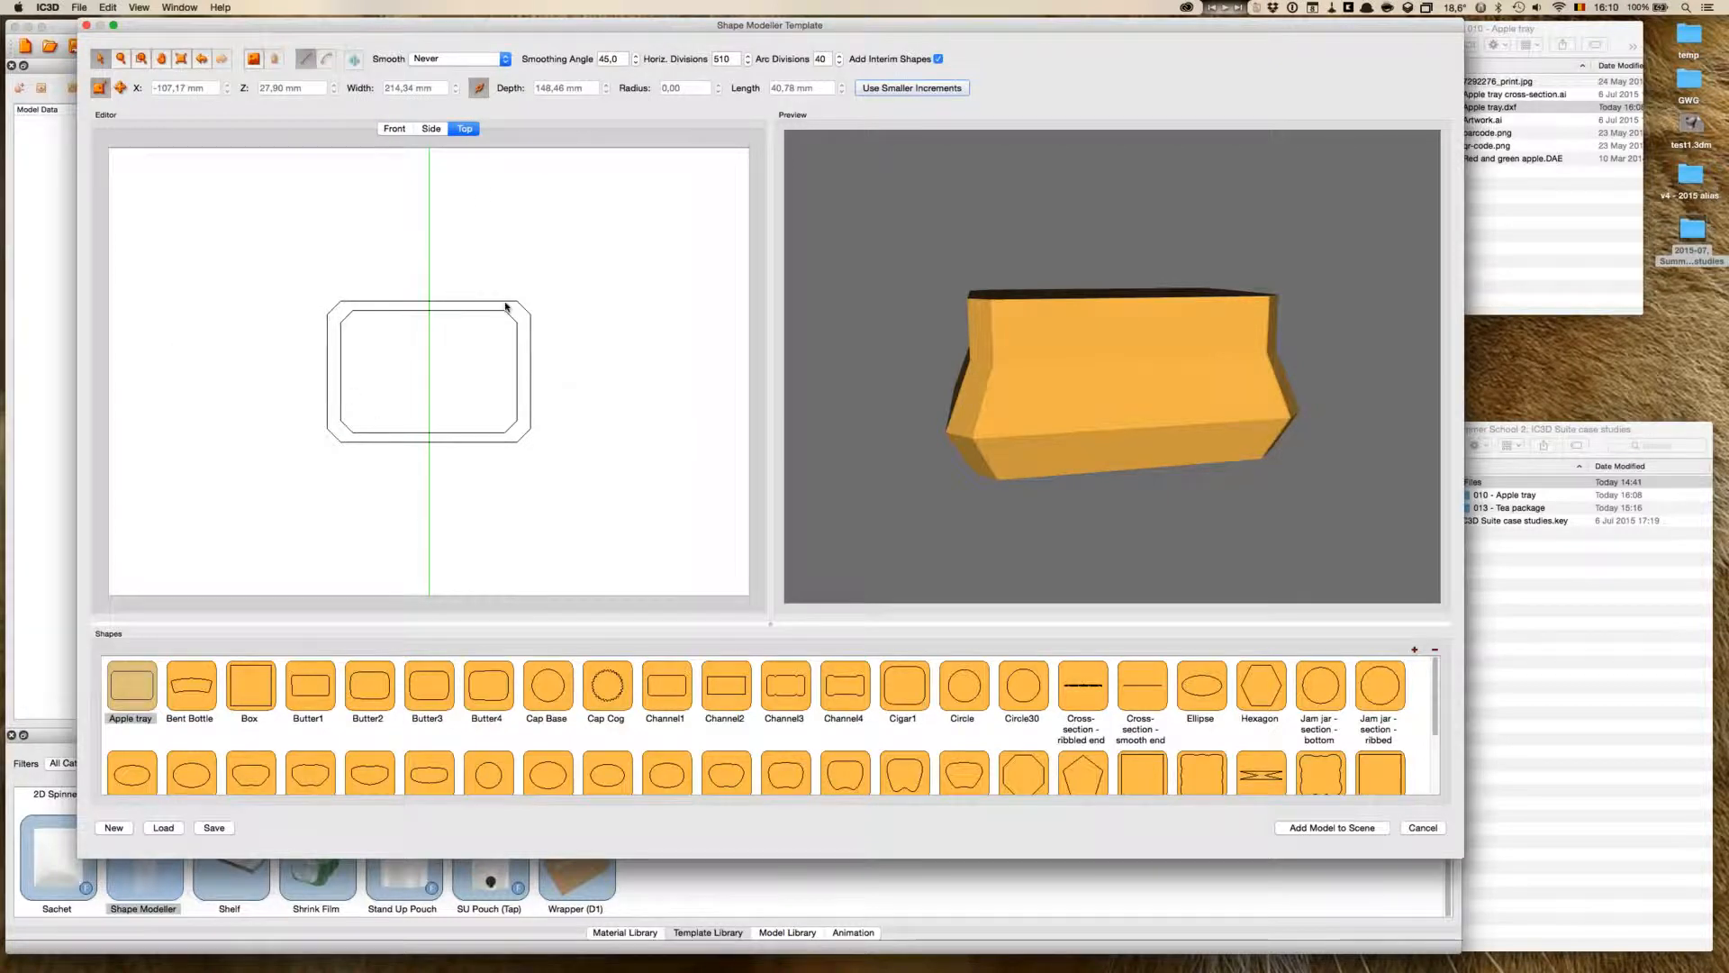
left_click(392, 129)
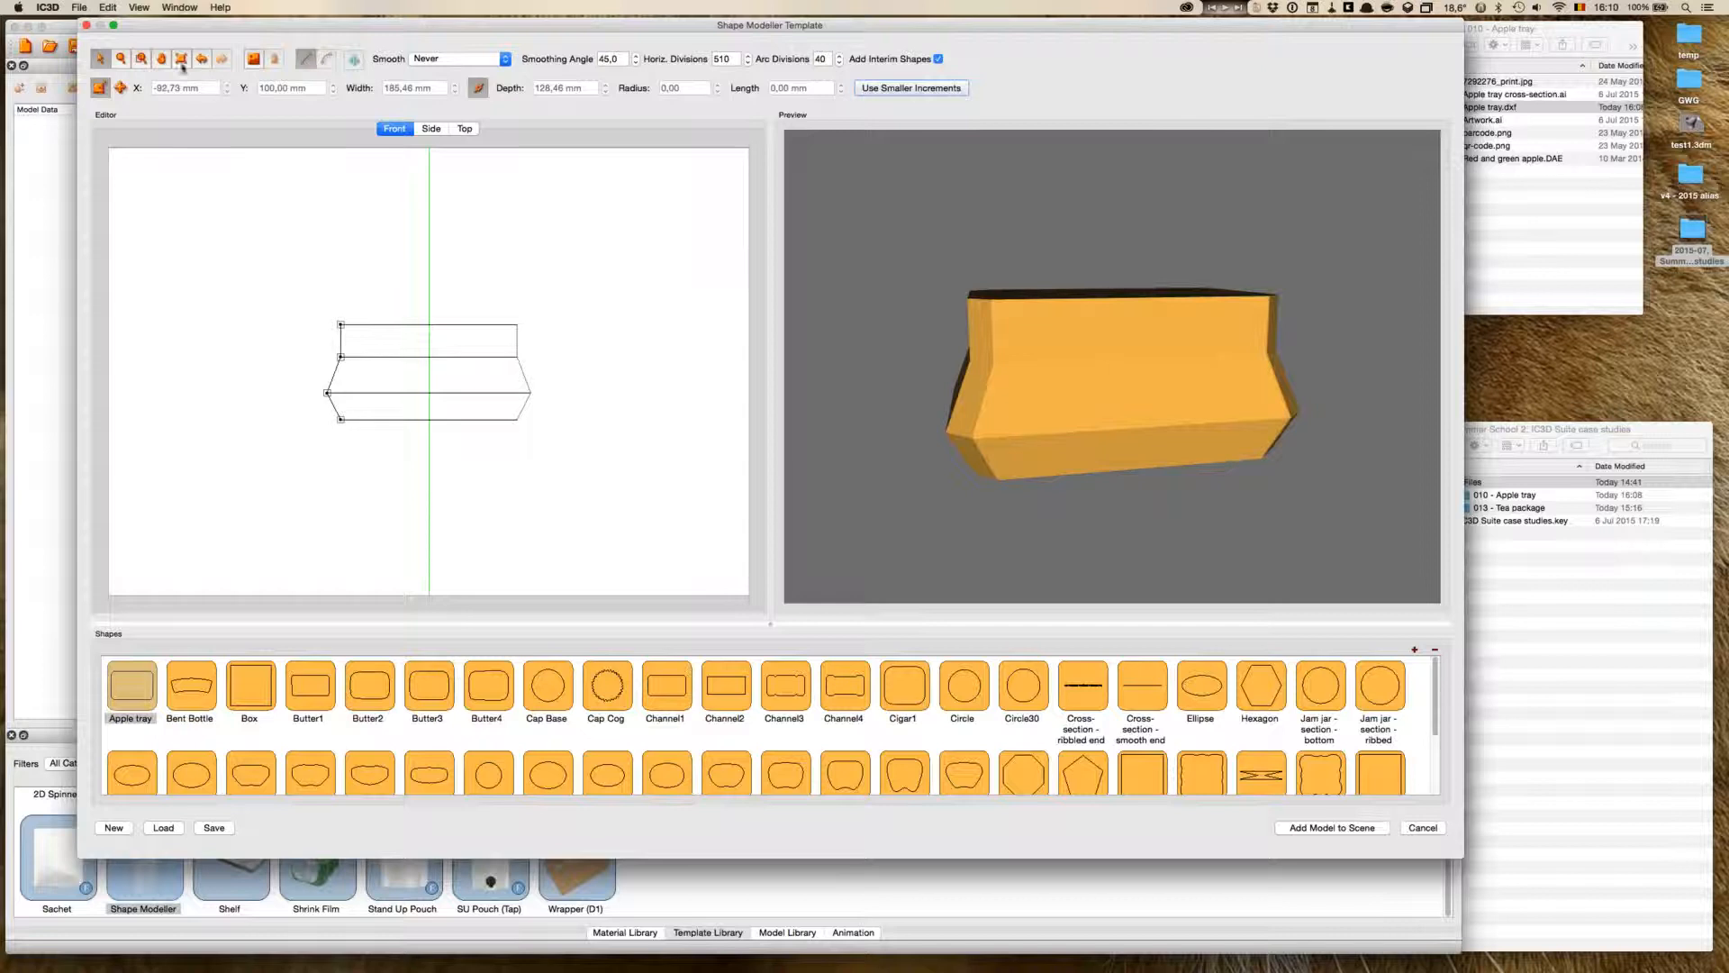
left_click(326, 392)
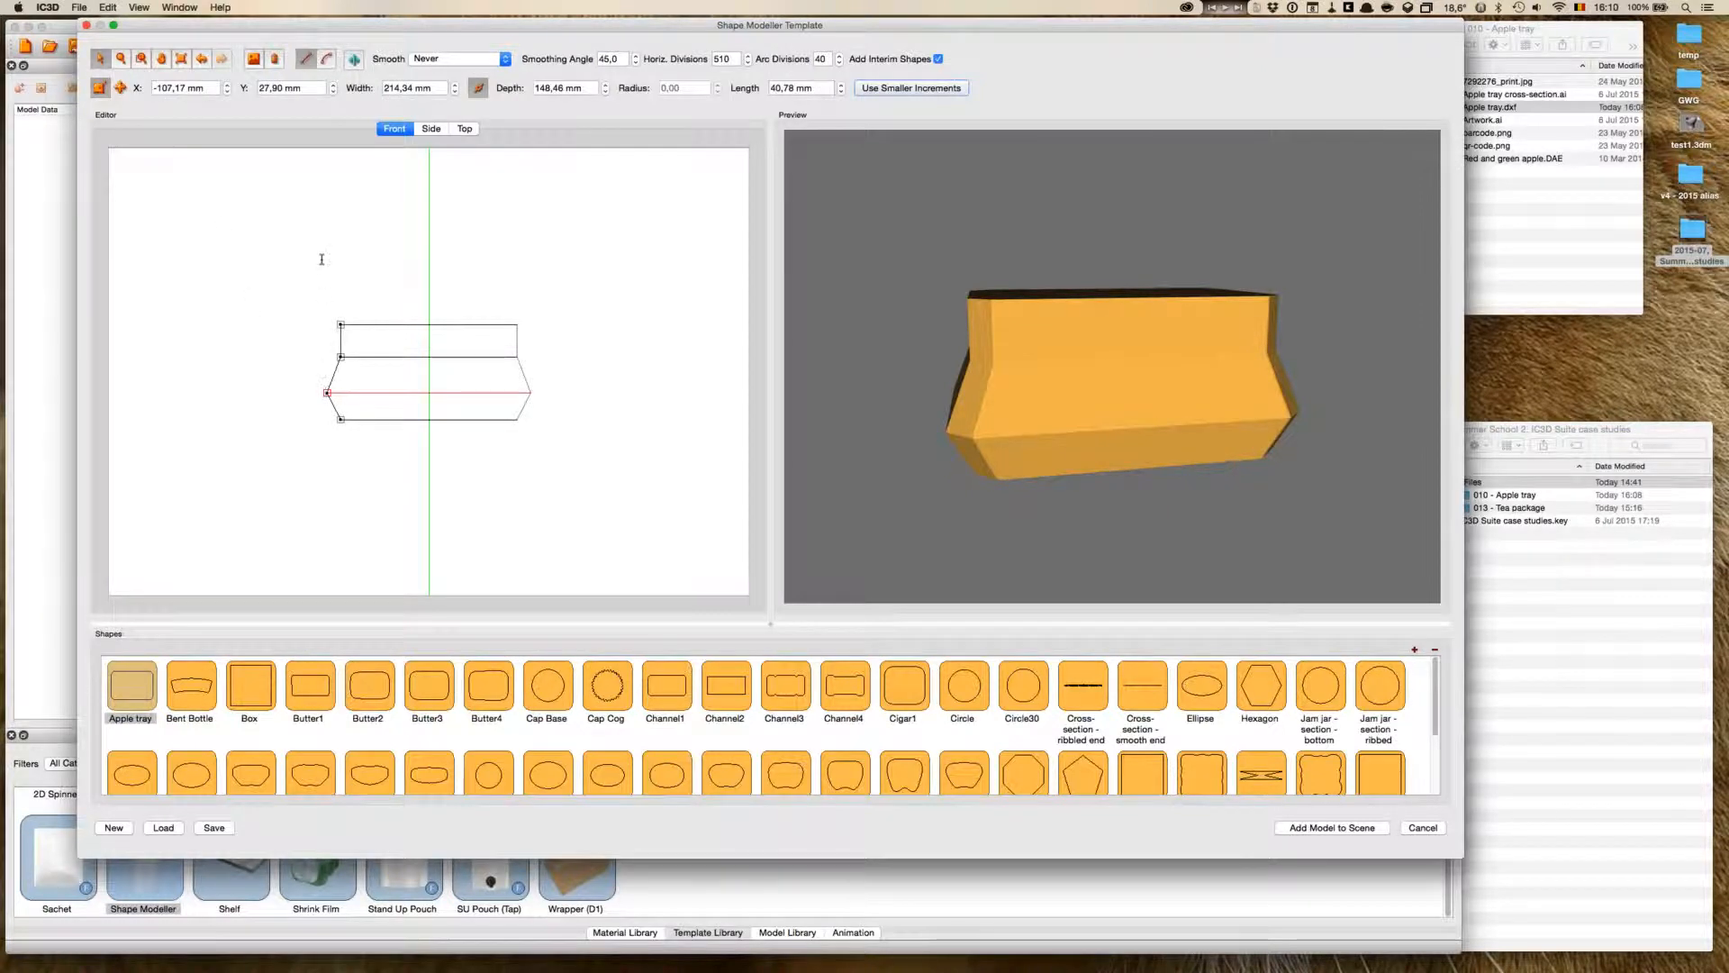
left_click(320, 87)
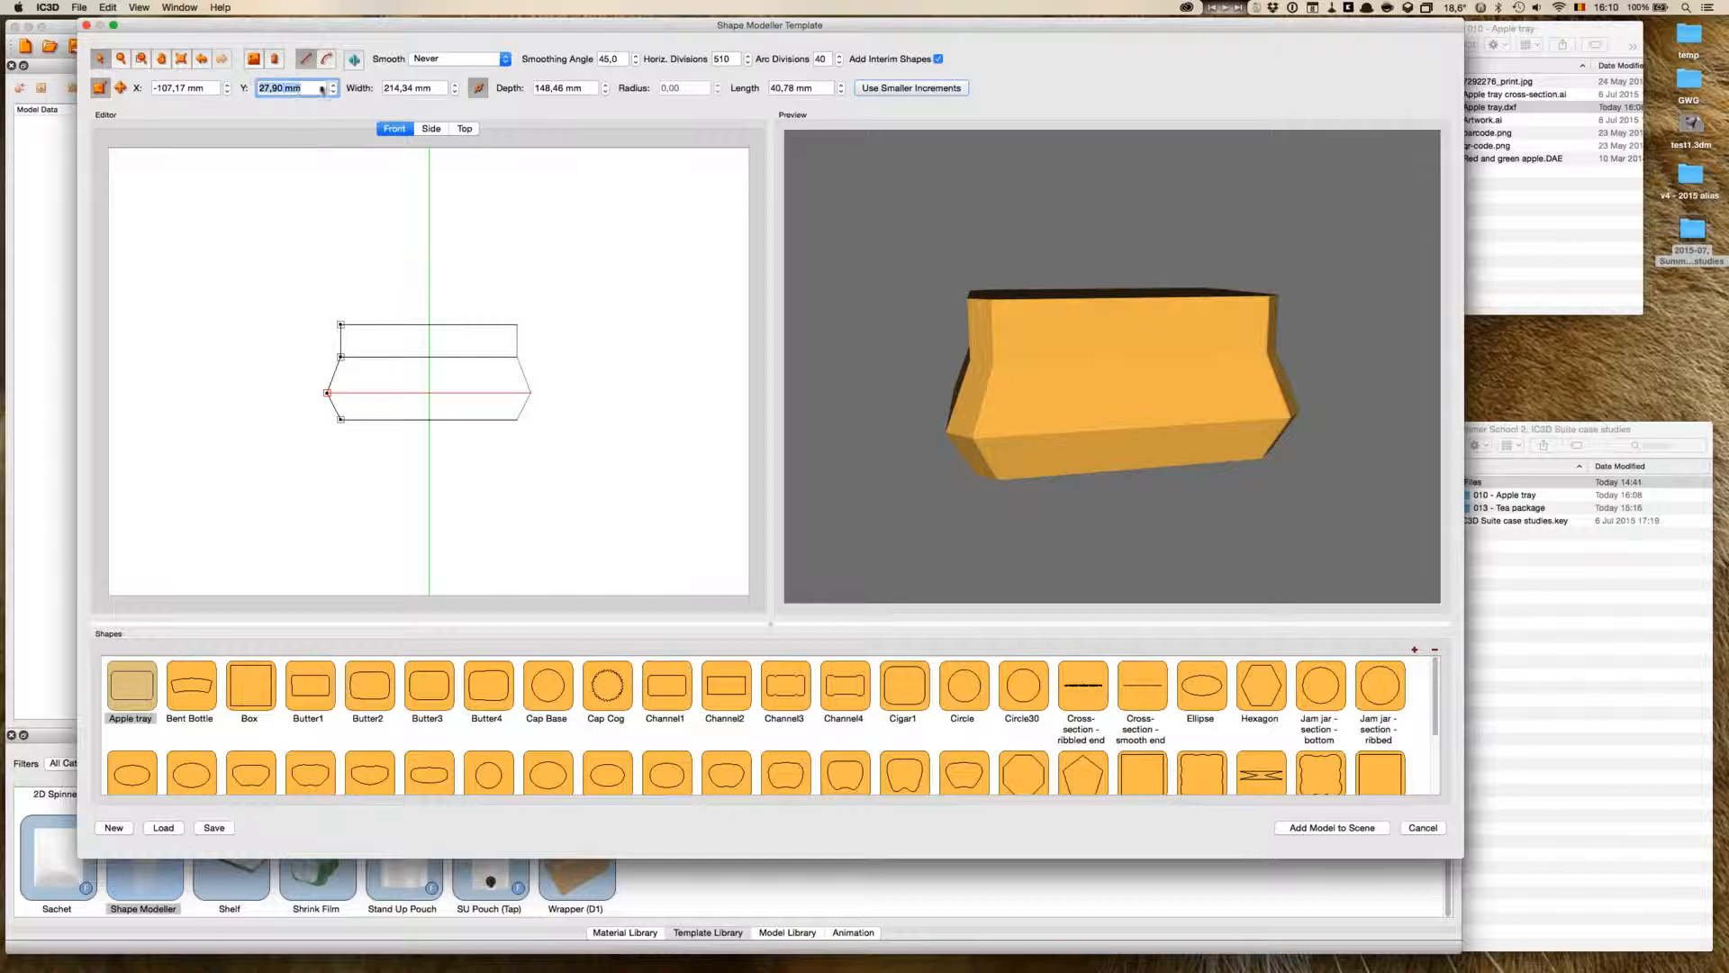
type("27")
key("Return")
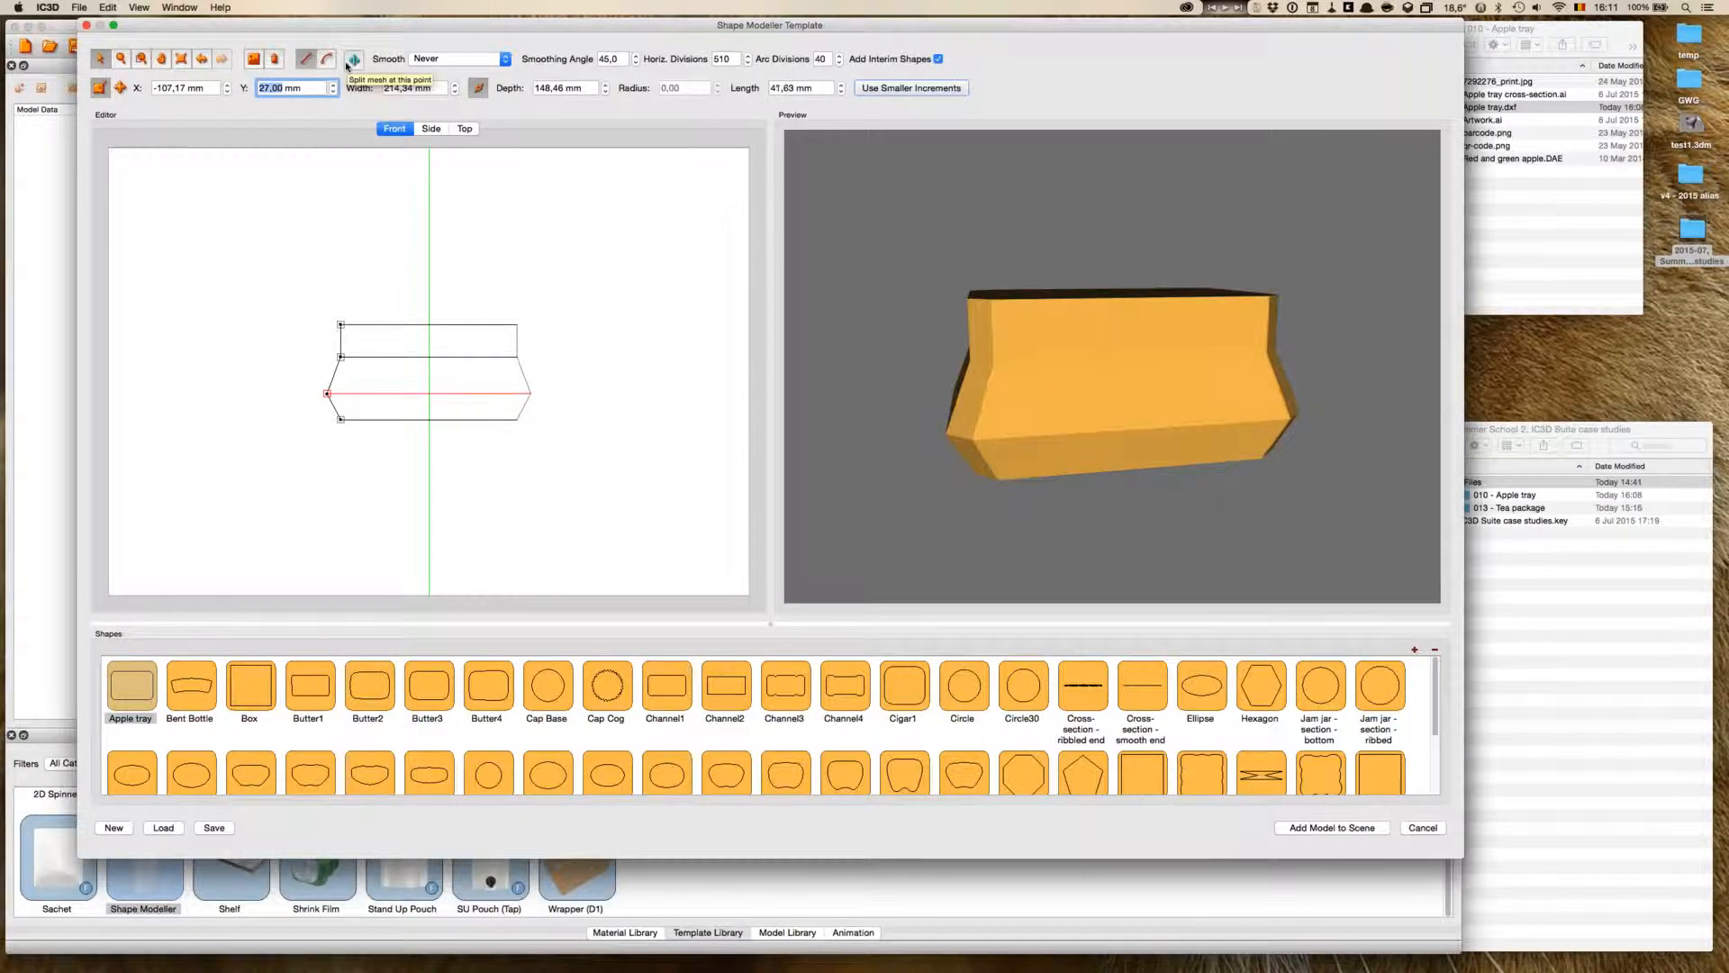
- Set the Y position of the upper intermediate section to 27 mm, level with the wide section
left_click(141, 59)
left_click_drag(286, 351, 389, 479)
left_click(100, 59)
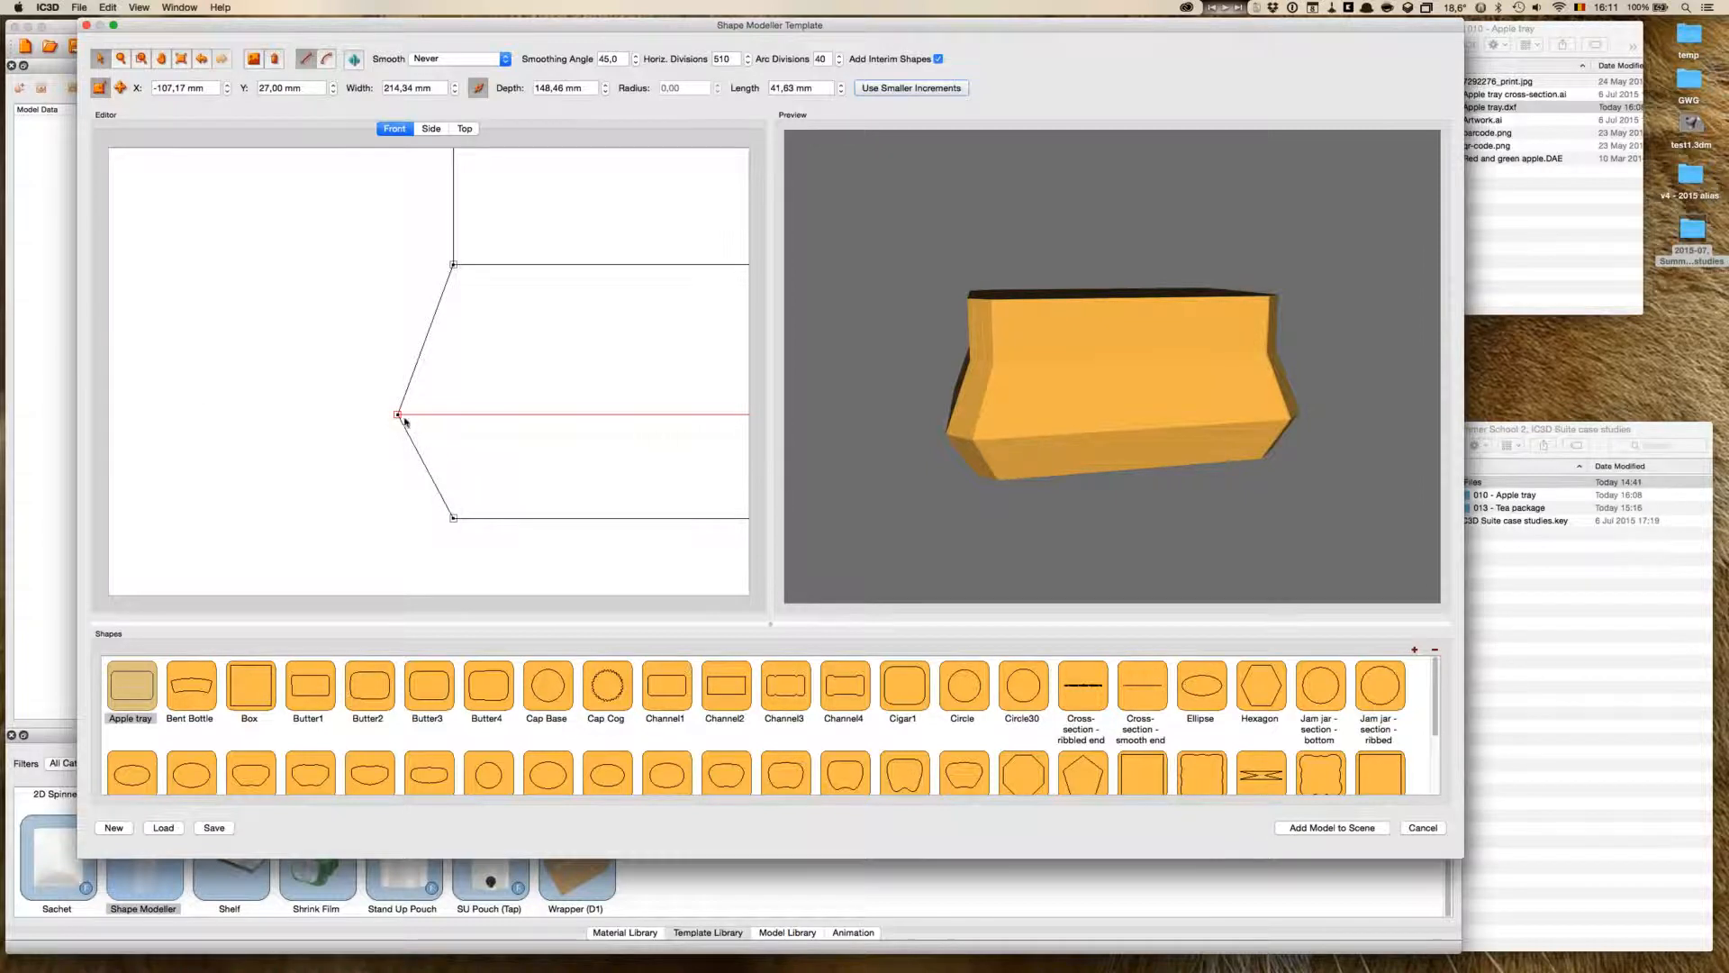
left_click(454, 264)
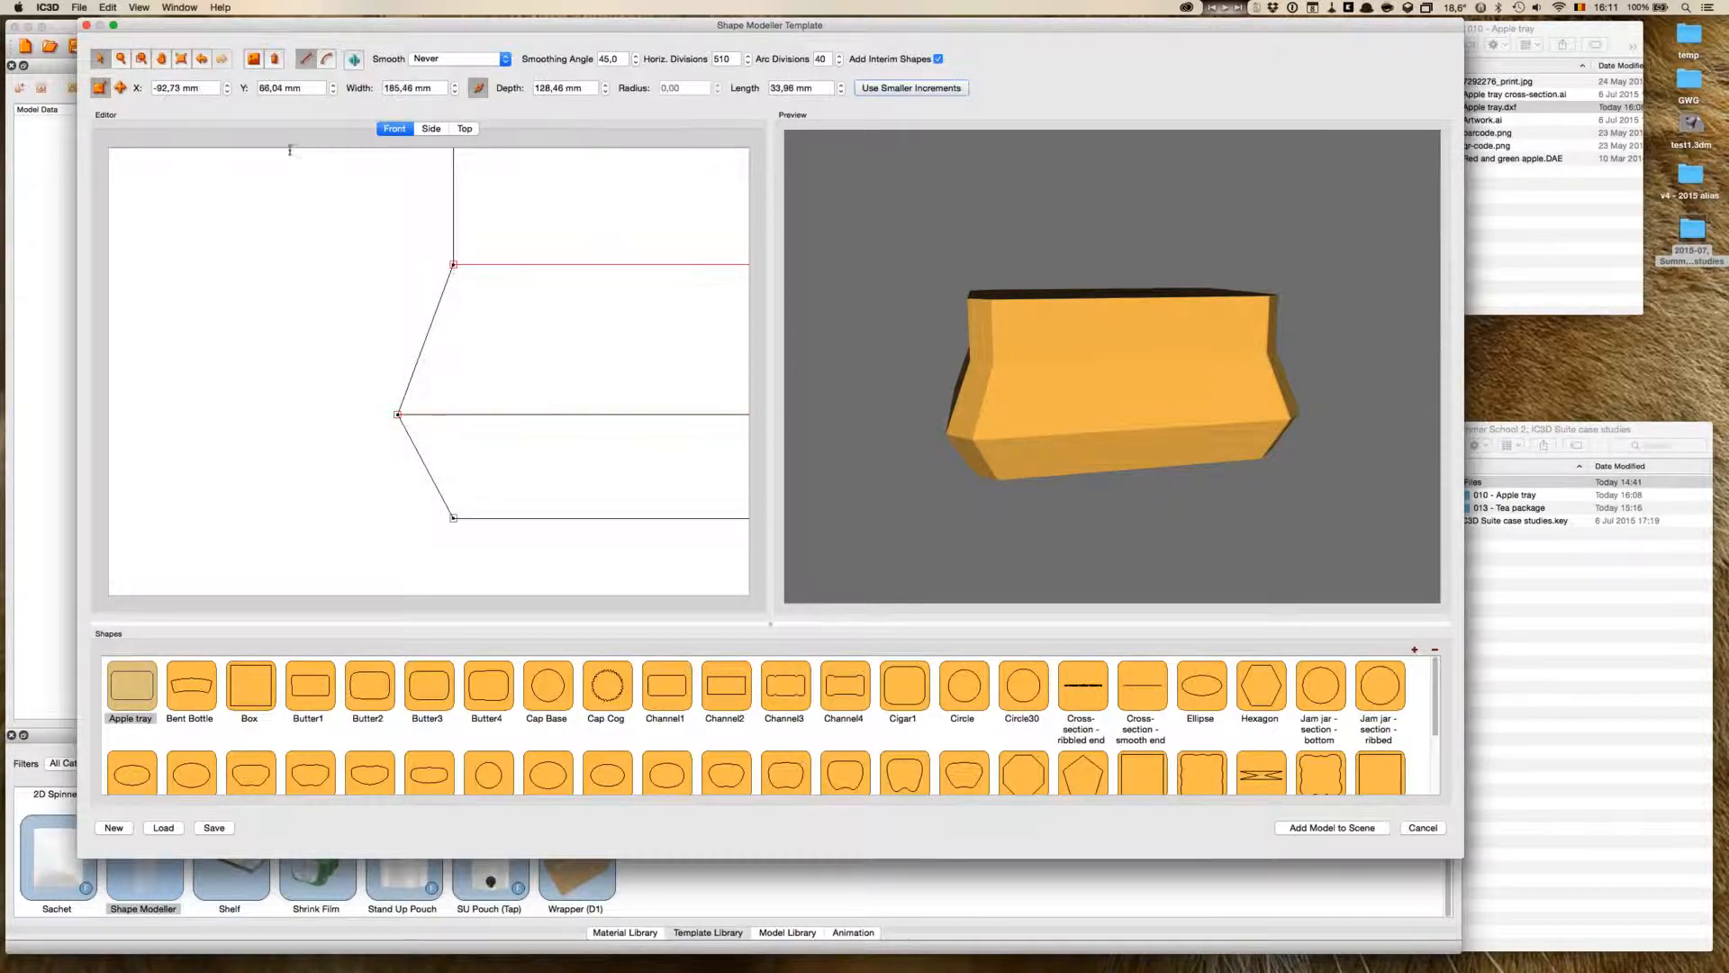
left_click(290, 87)
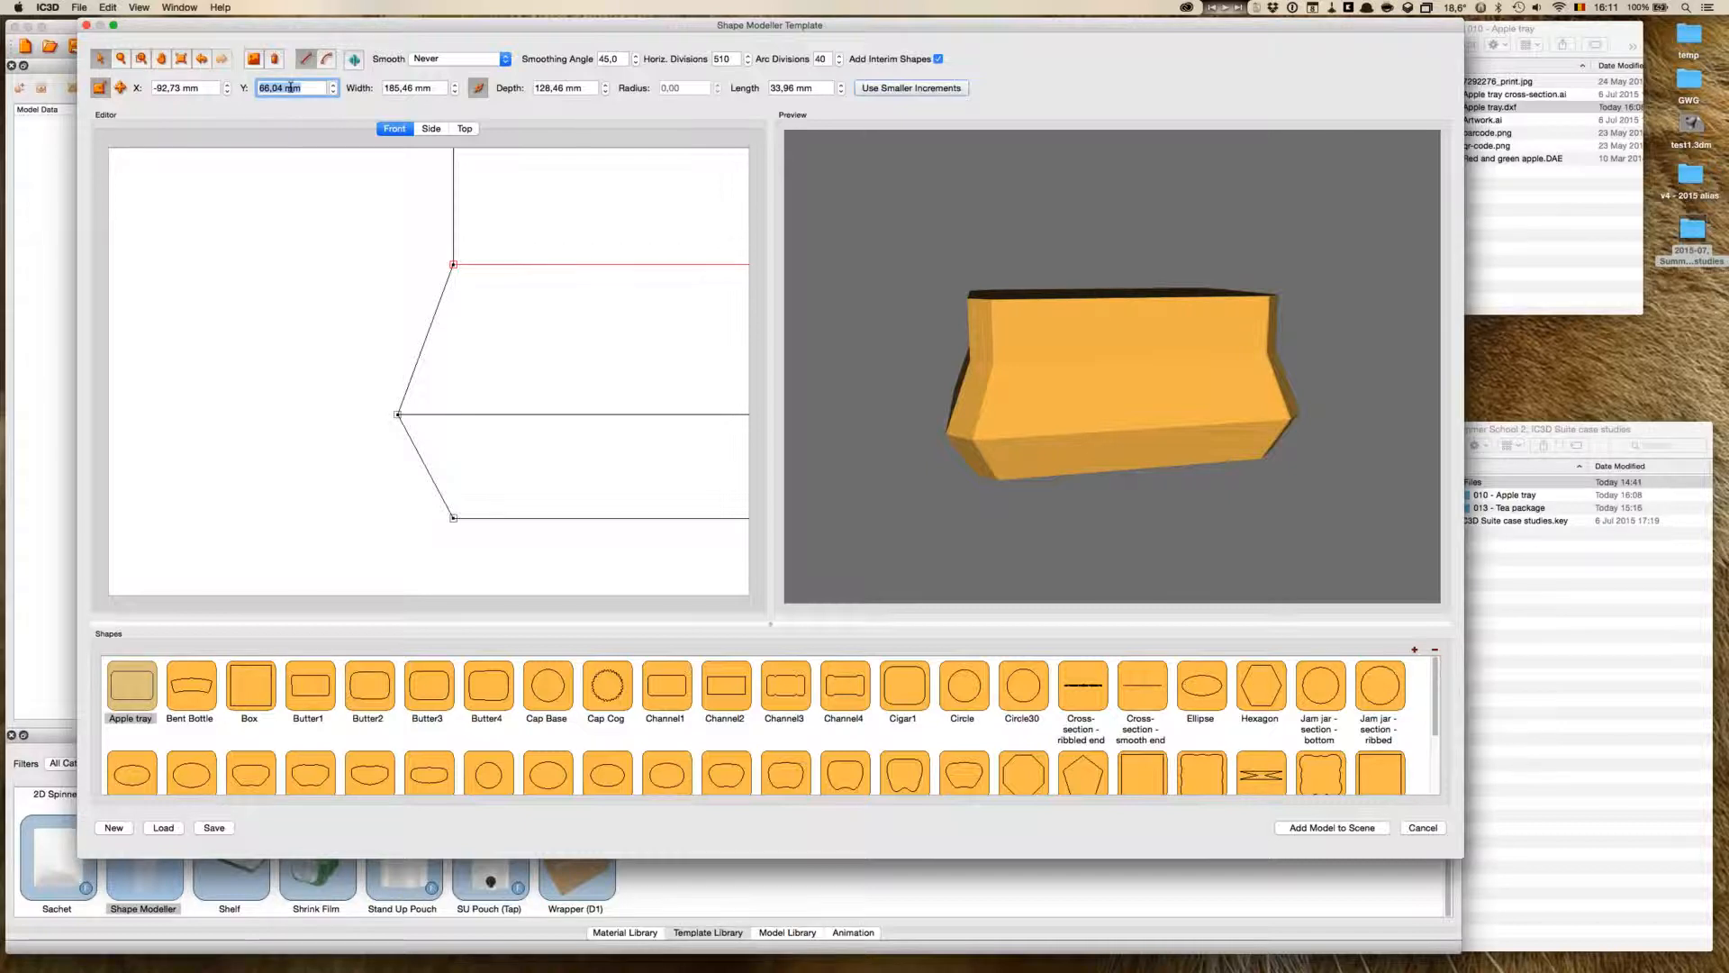
type("27")
key("Return")
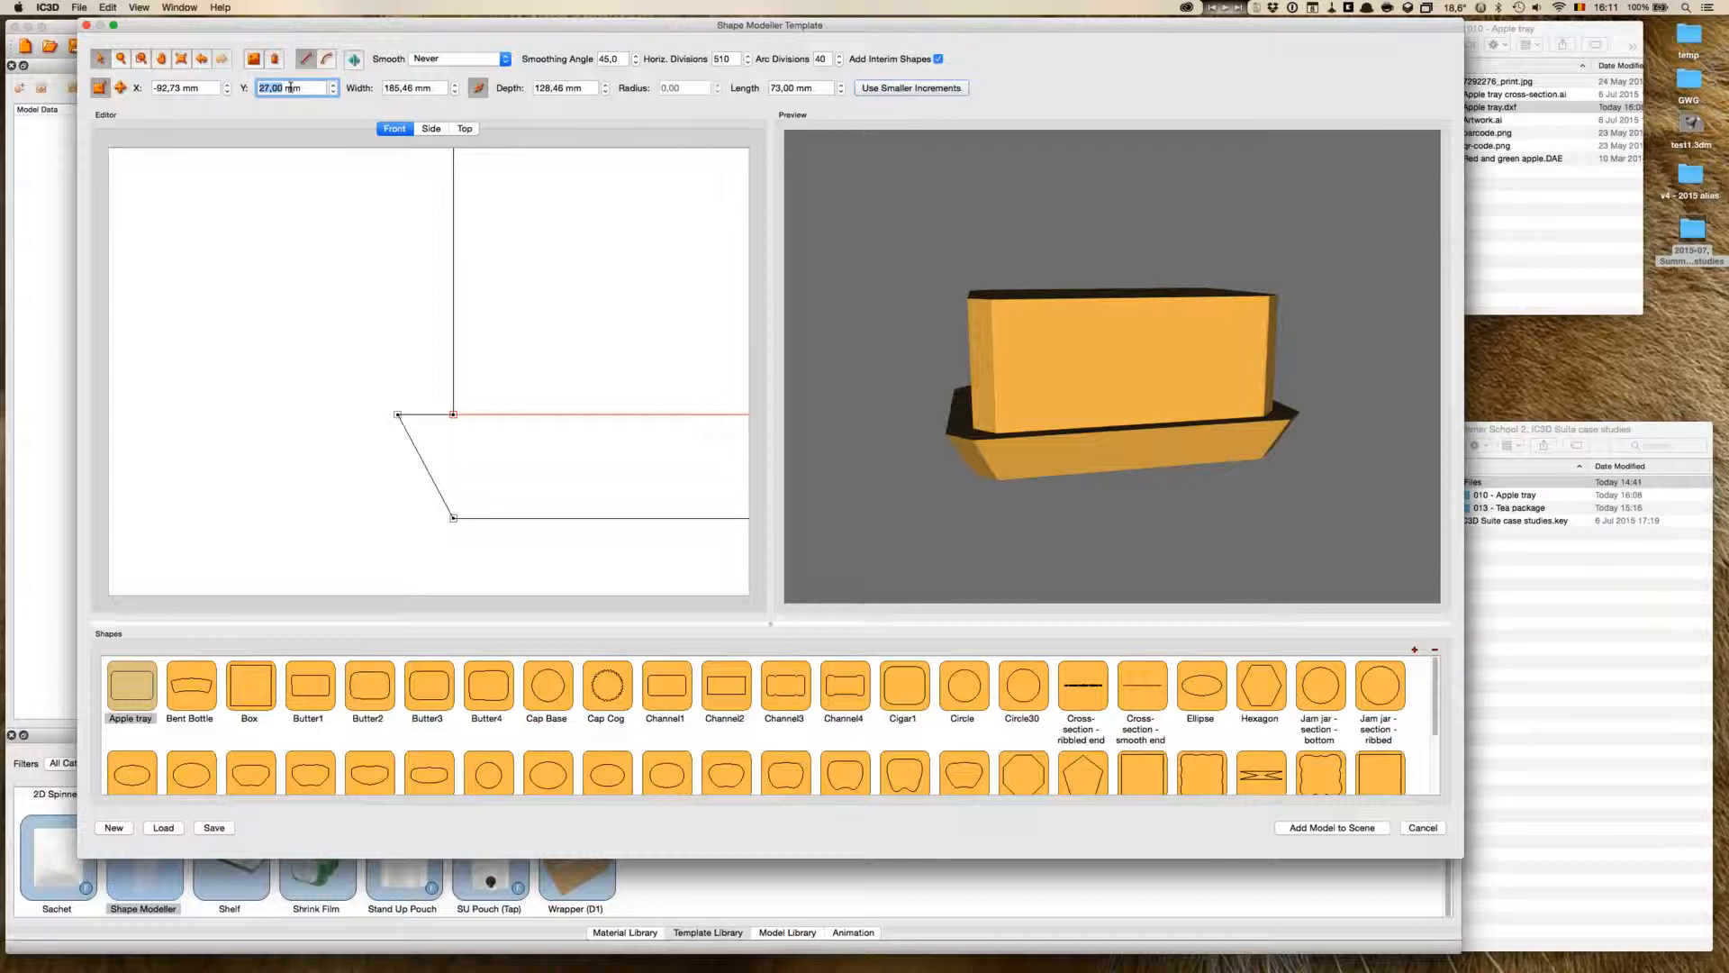
- Enlarge the inner section of the rim proportionally to a depth of 146,46 mm, just inside the outer rim
left_click_drag(928, 472, 1001, 460)
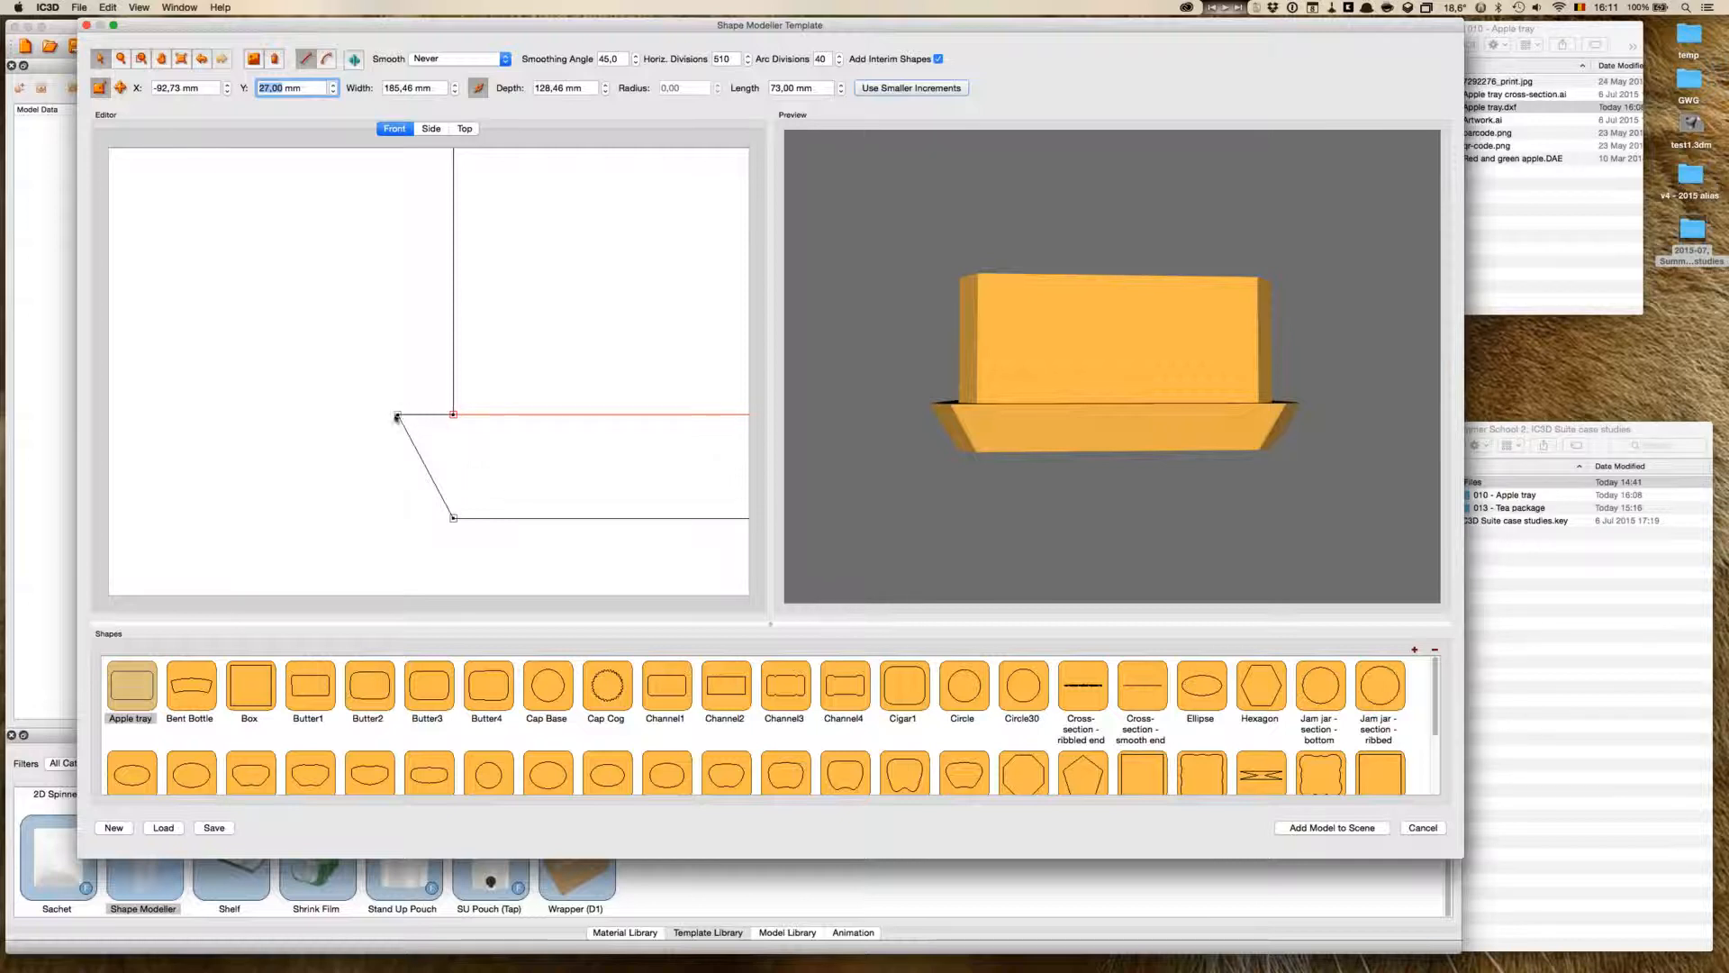
left_click(607, 90)
left_click(607, 90)
left_click(607, 90)
left_click(607, 90)
left_click(606, 84)
left_click(607, 85)
left_click(607, 85)
left_click(607, 84)
left_click(607, 85)
left_click(607, 85)
left_click(607, 84)
left_click(607, 85)
left_click(607, 85)
left_click(607, 85)
left_click(607, 85)
left_click(607, 85)
left_click(607, 84)
left_click(607, 85)
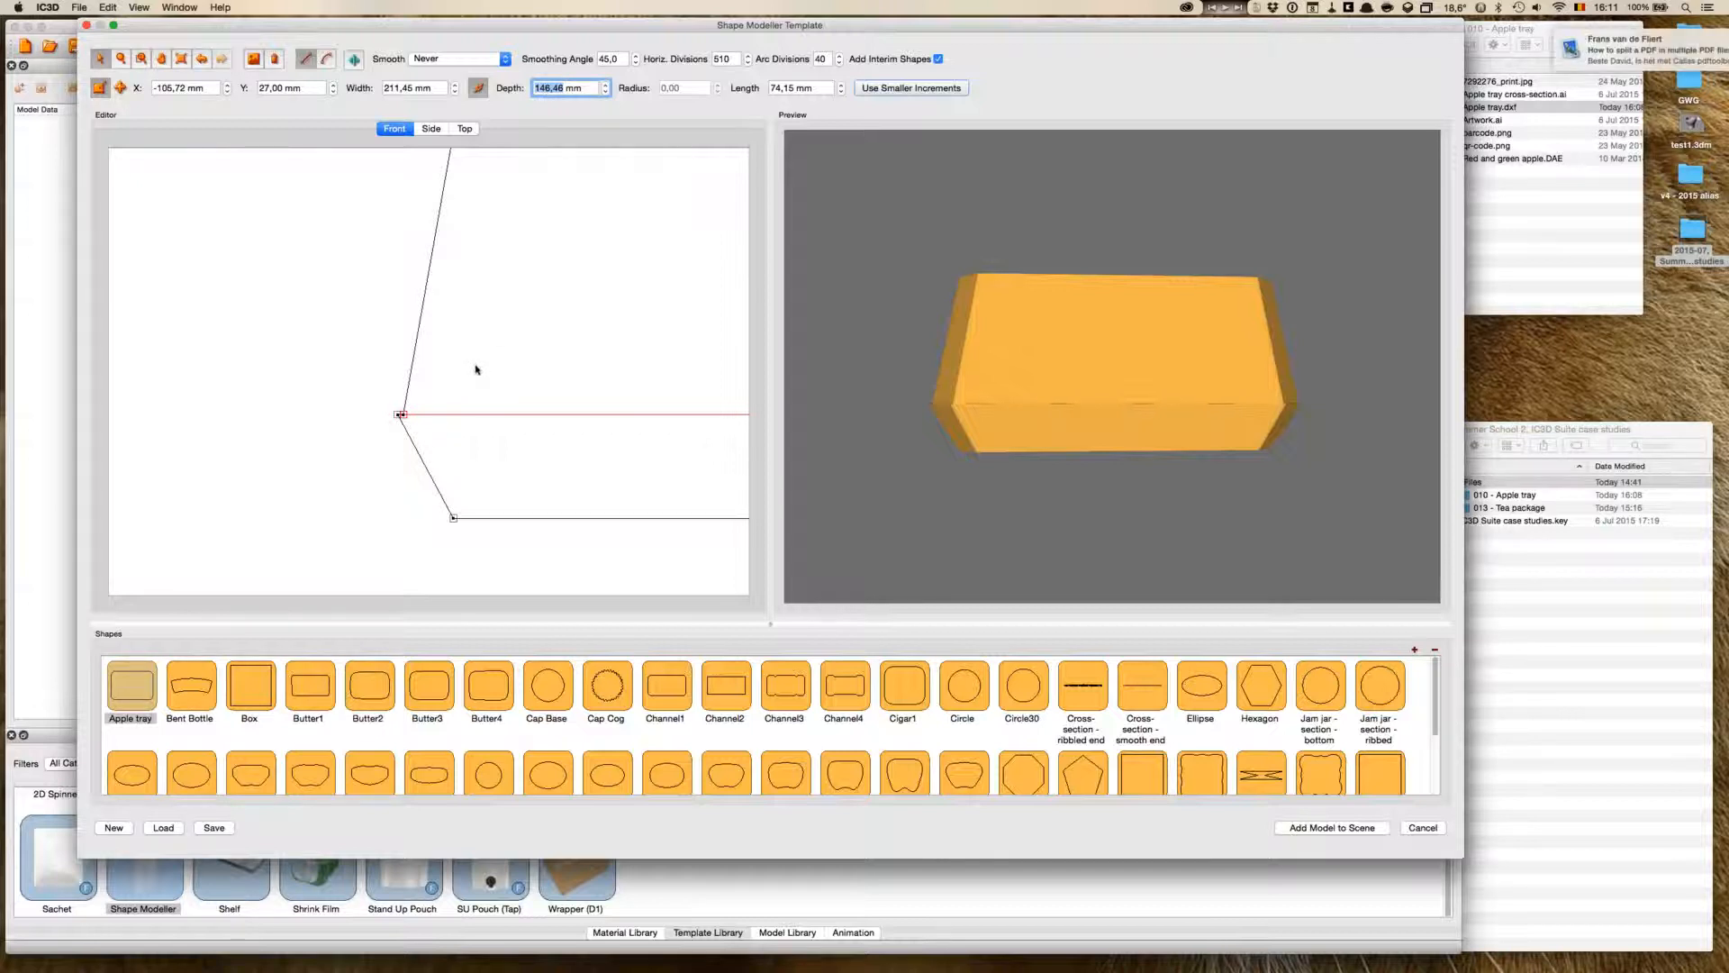
- Move the topmost section down inside the tray to about Y 0,9 mm and about 184 mm wide, and inspect the hollow shape
left_click(162, 59)
mouse_move(538, 233)
left_mouse_down()
mouse_move(525, 266)
mouse_move(431, 263)
left_mouse_up()
left_click(100, 59)
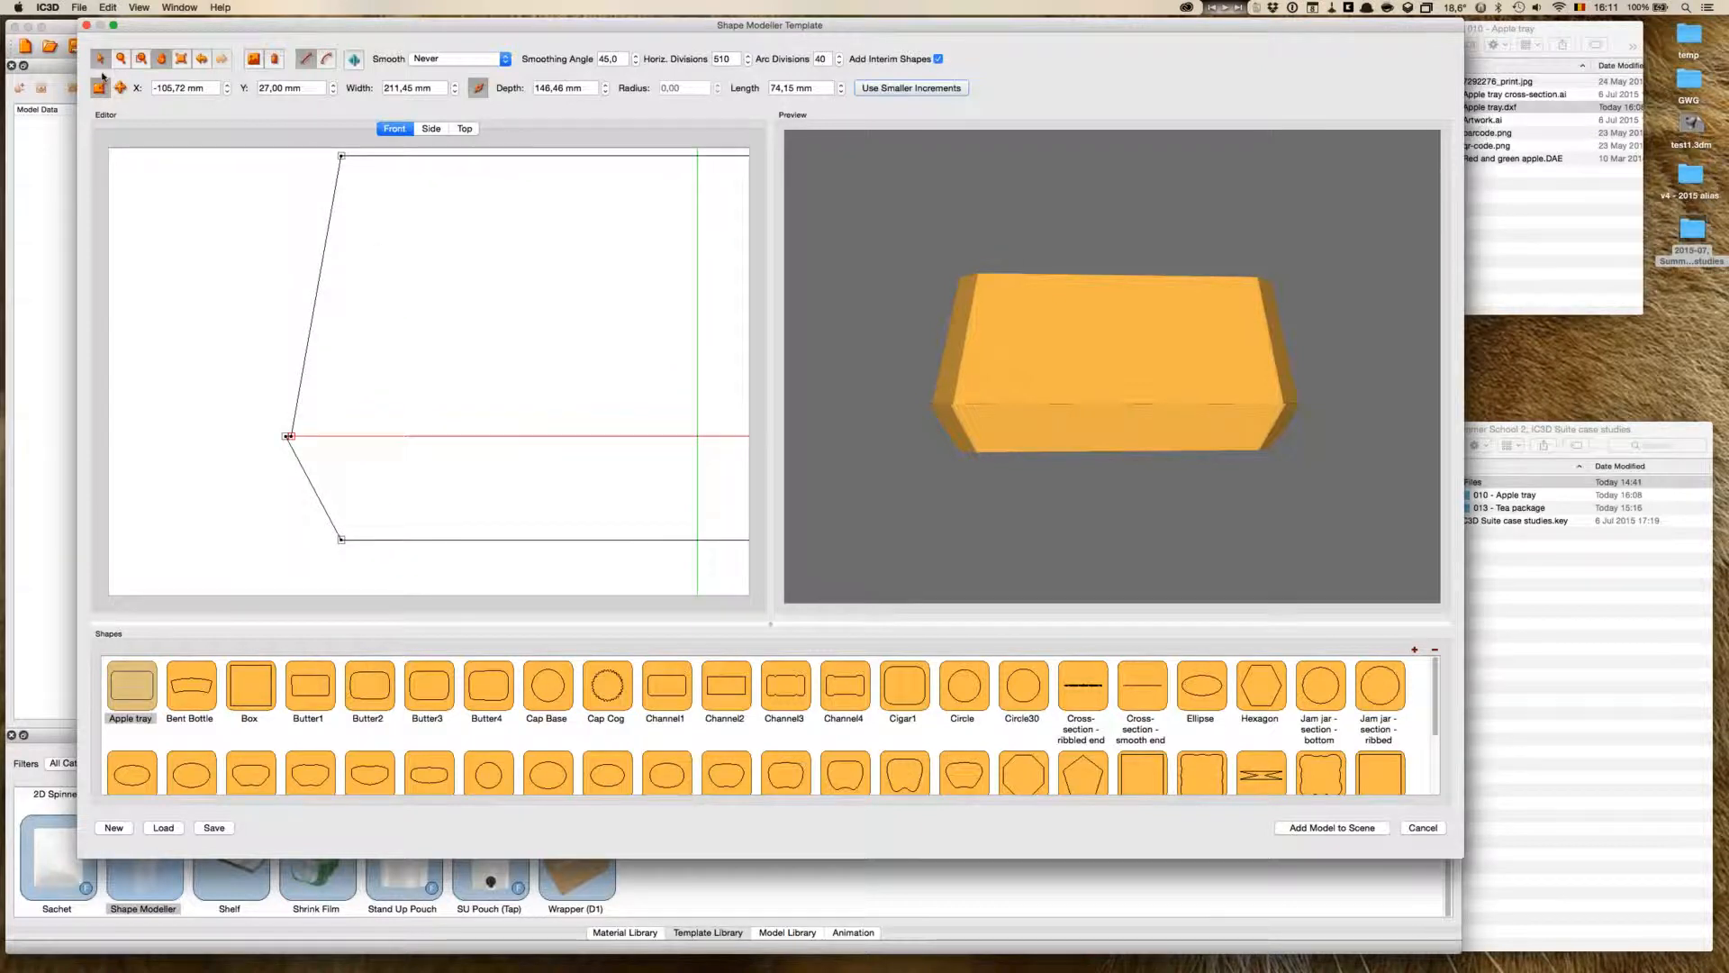
left_click_drag(941, 494, 1088, 492)
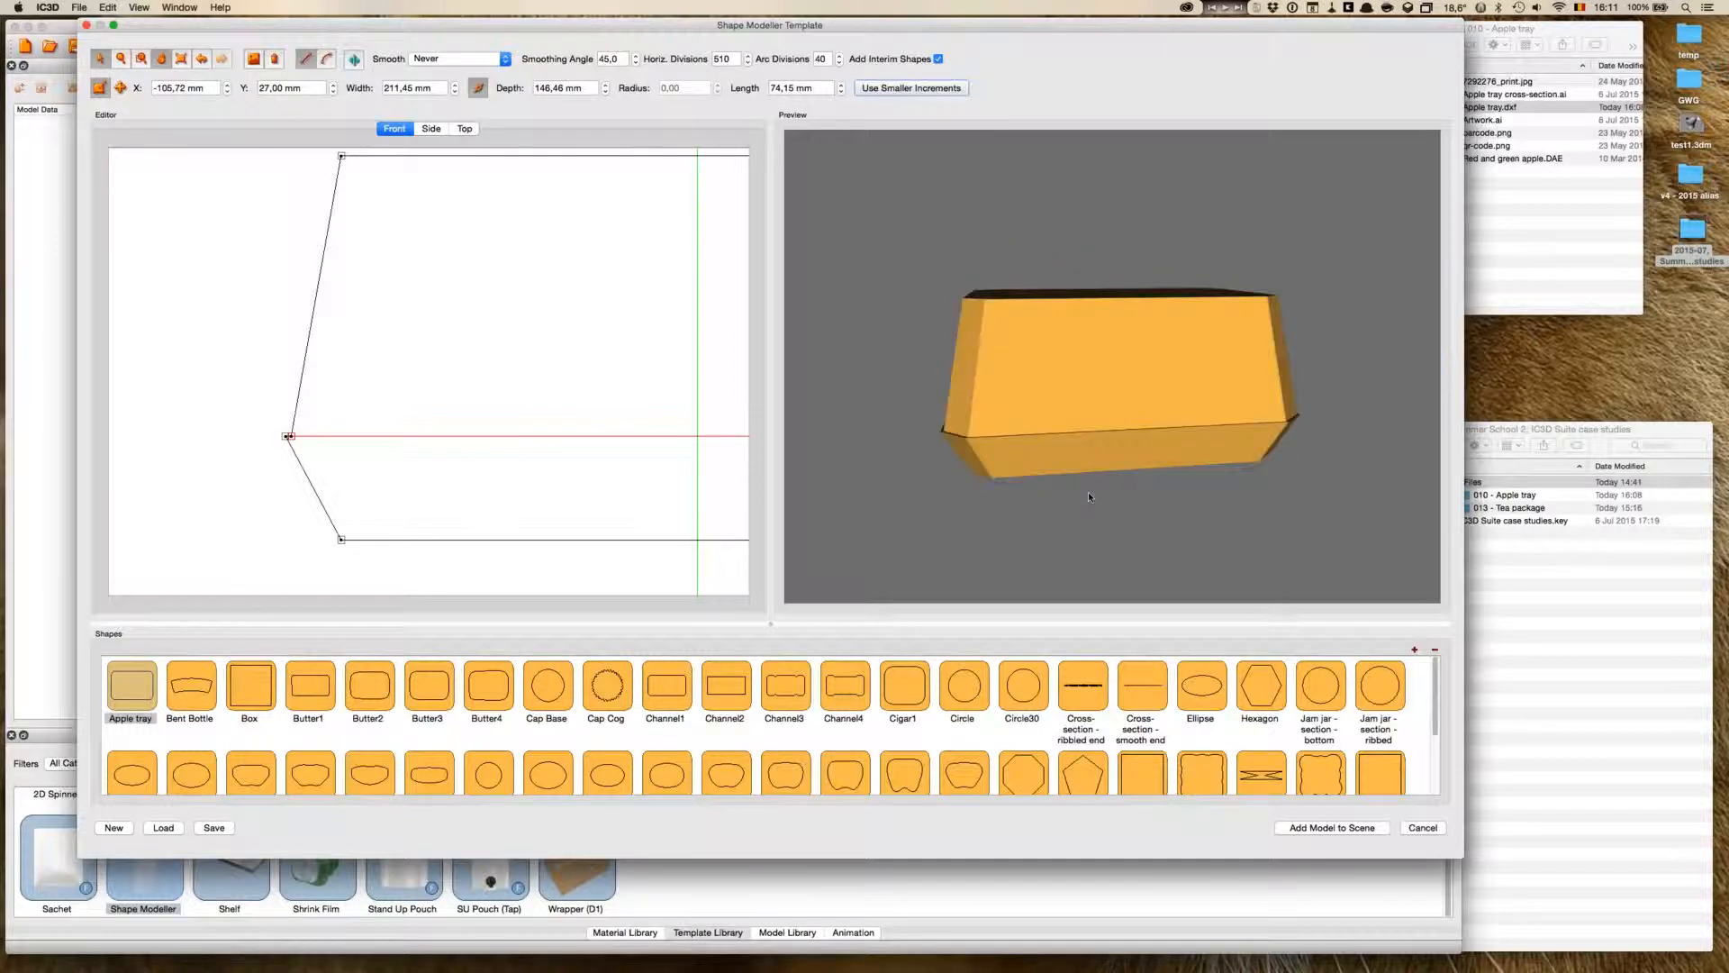
left_click(341, 157)
left_click_drag(343, 155, 342, 538)
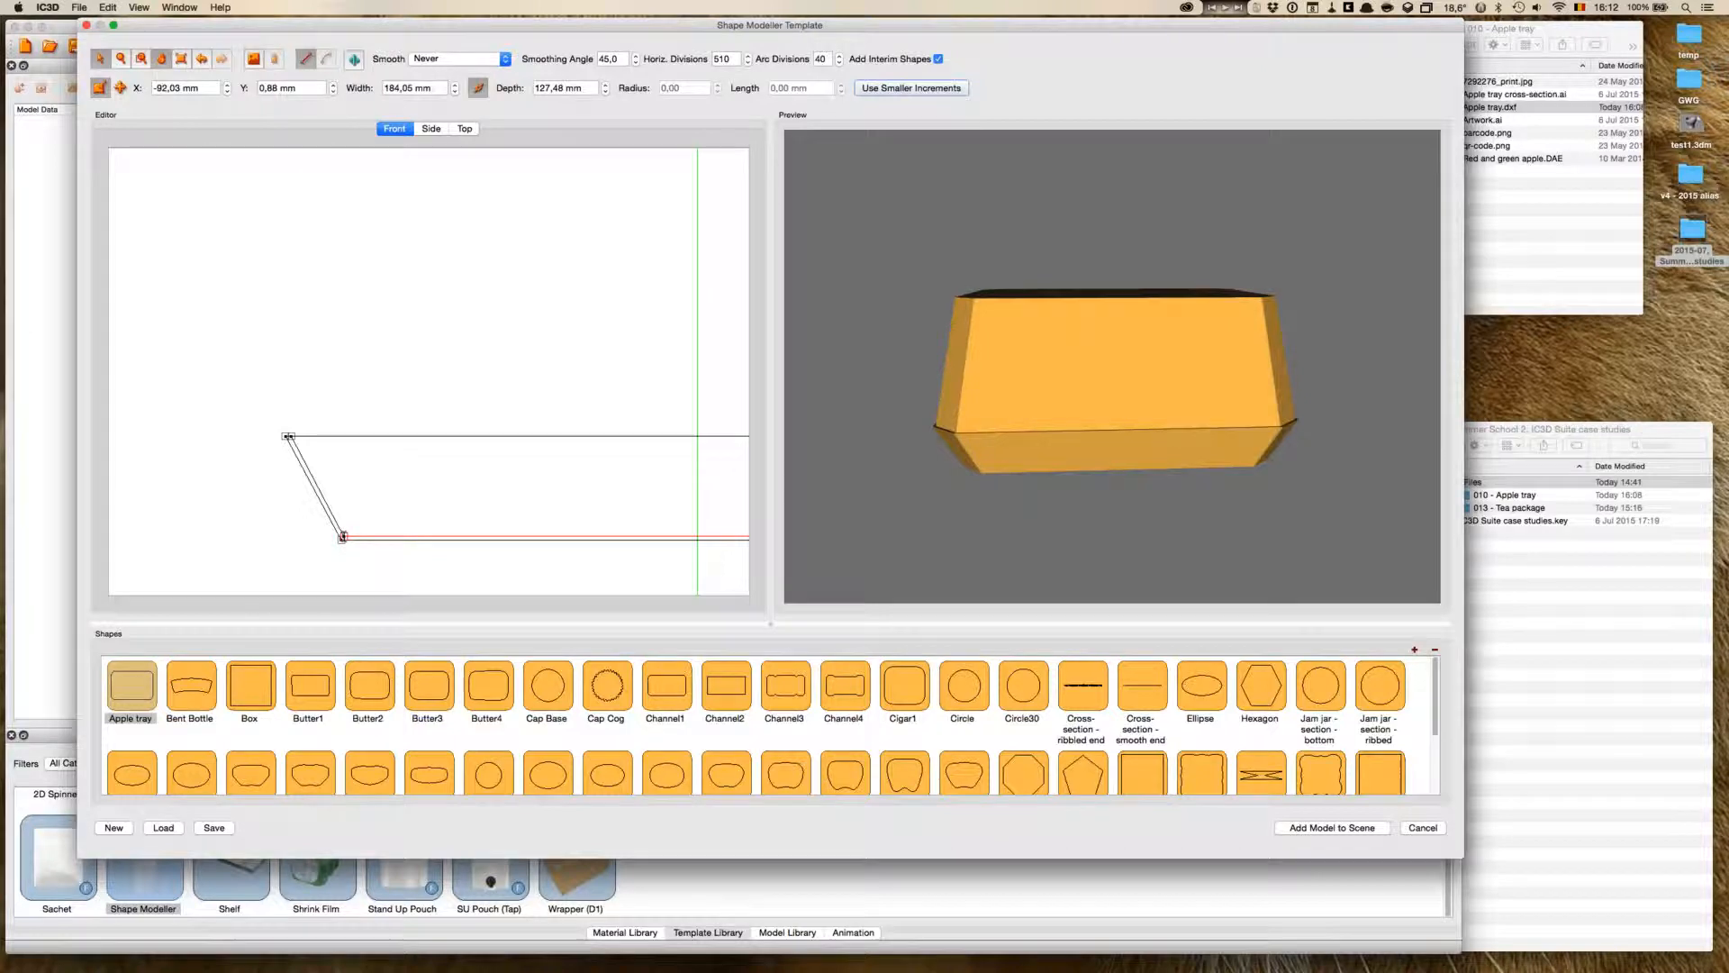
left_click_drag(1378, 437, 1191, 350)
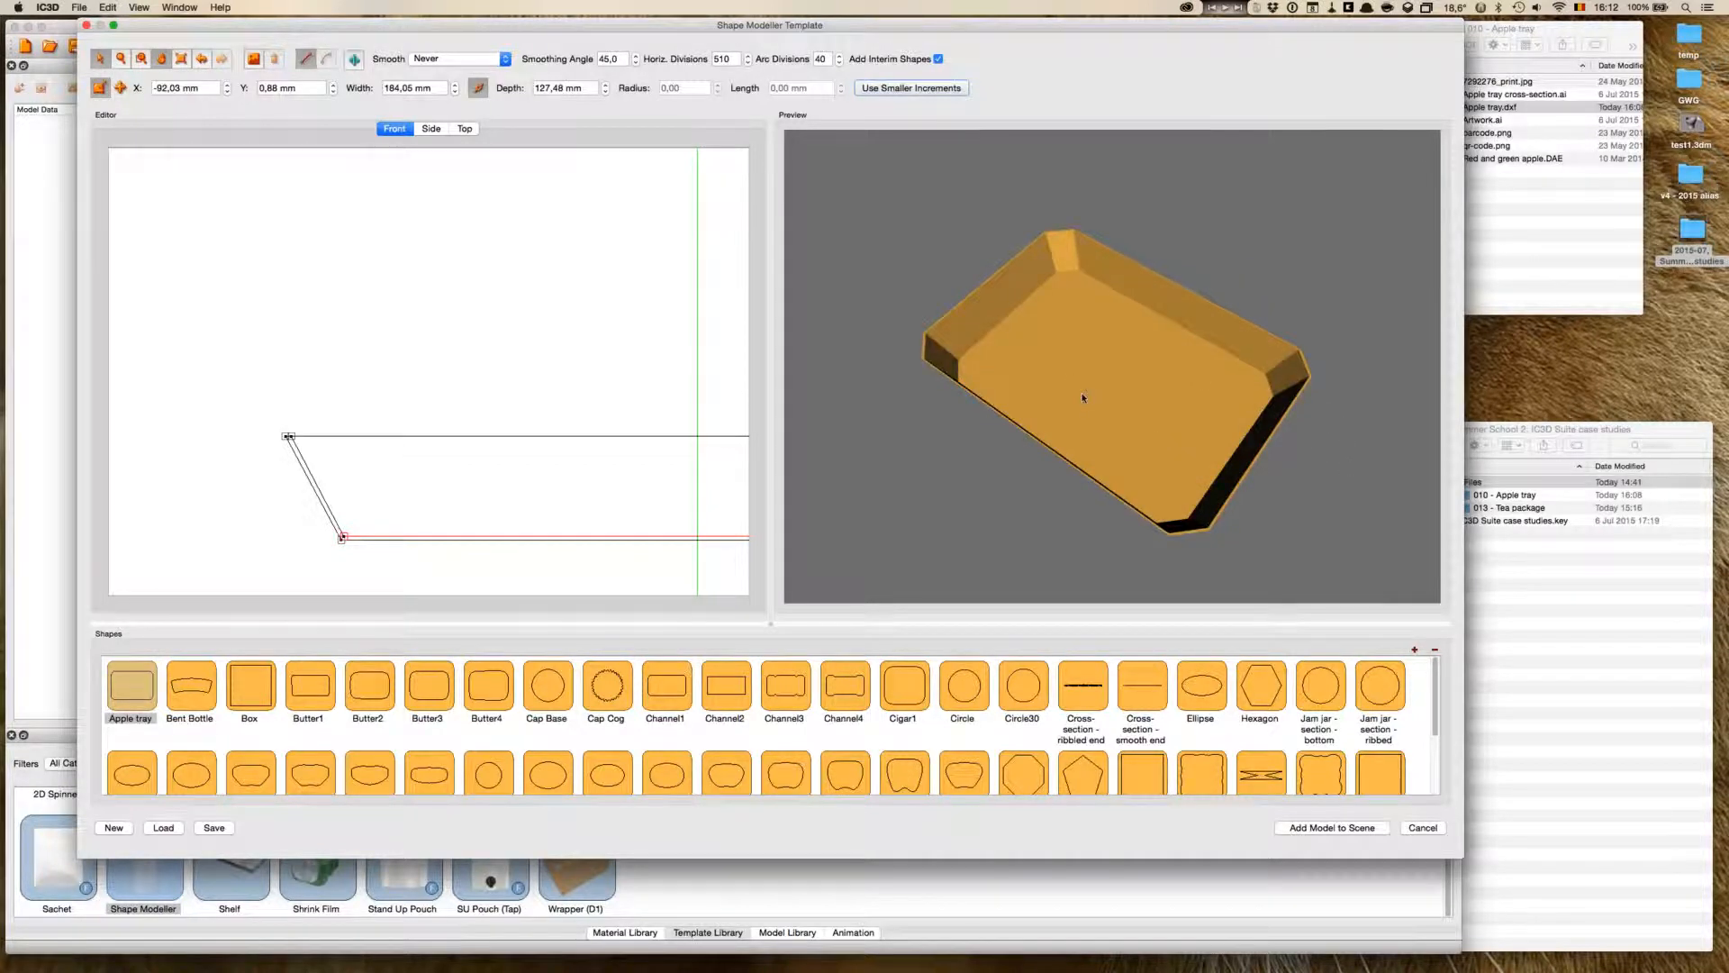
left_click_drag(1083, 397, 1086, 376)
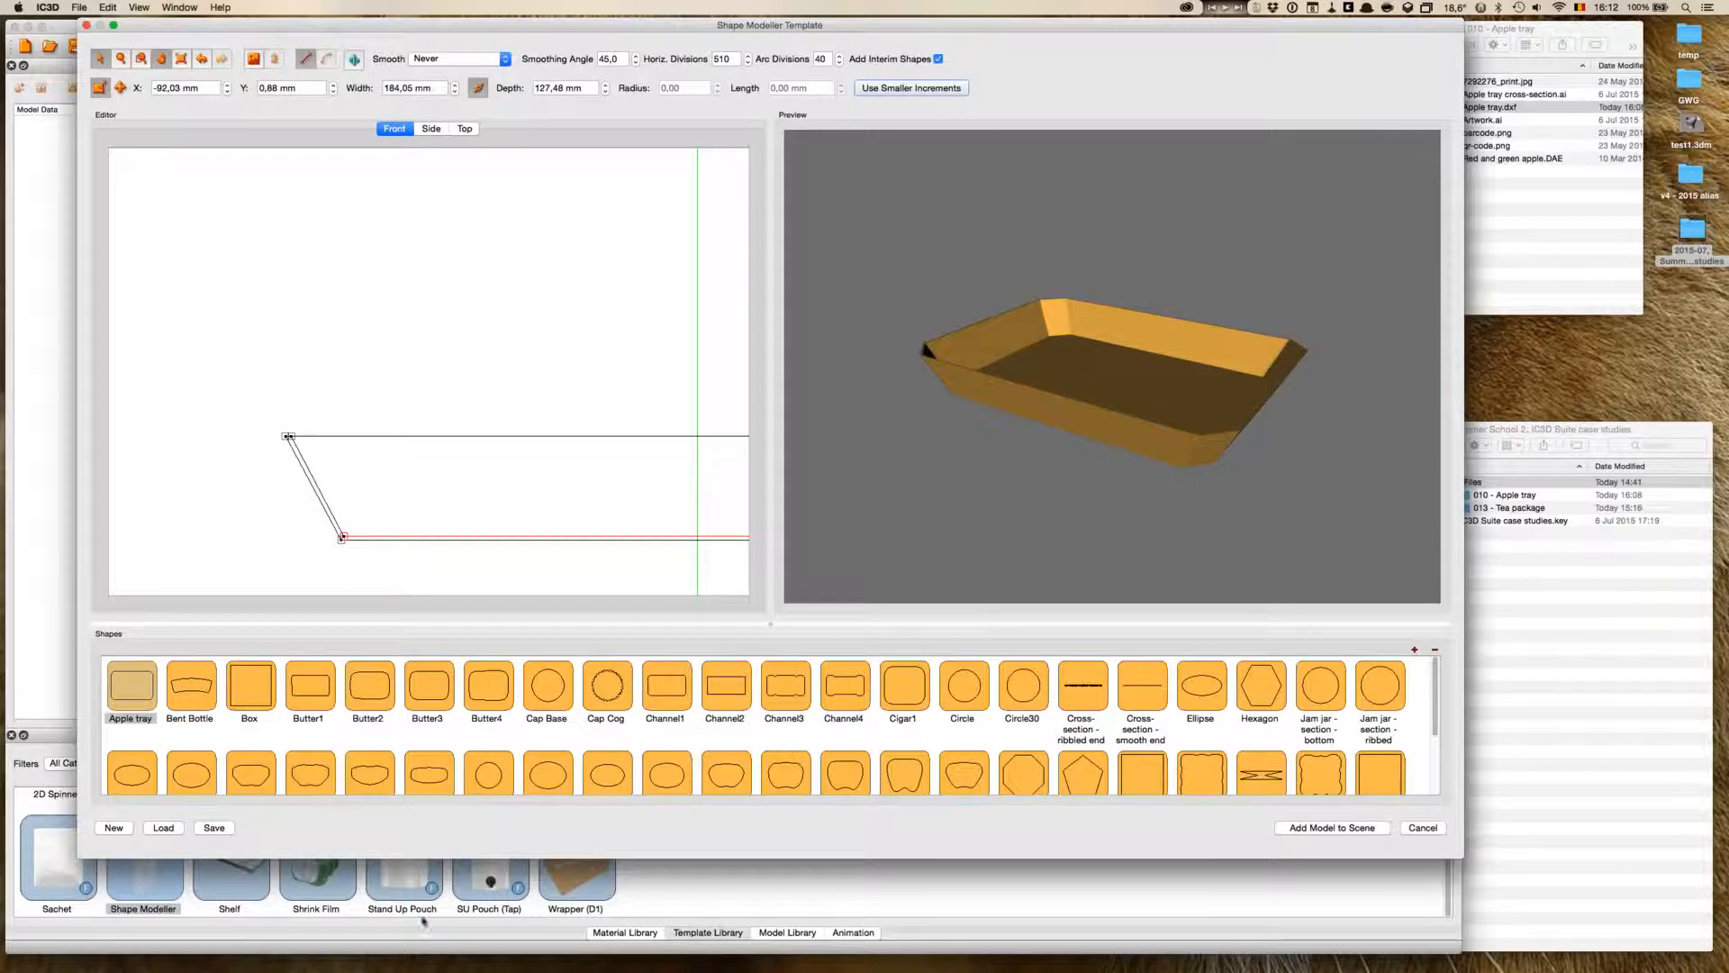
- Save the model data as Apple tray.std in the 010 - Apple tray folder and check the folder in Finder
left_click(230, 830)
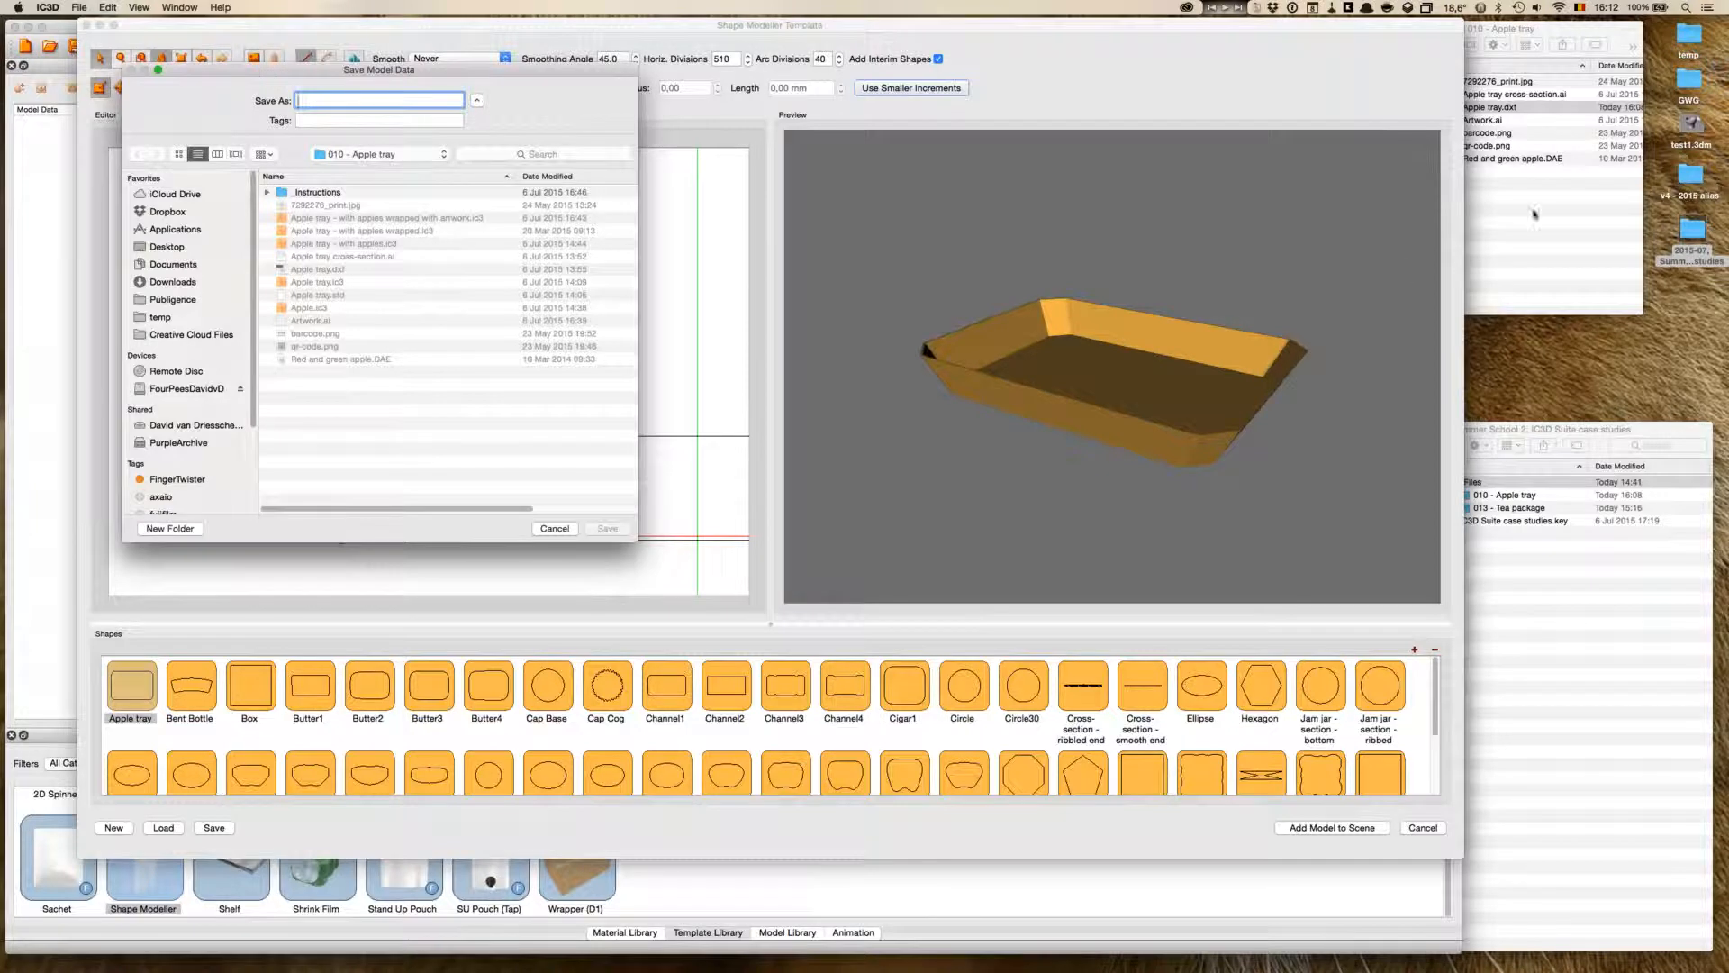
left_click(1537, 106)
left_click_drag(1537, 106, 412, 101)
left_click(411, 101)
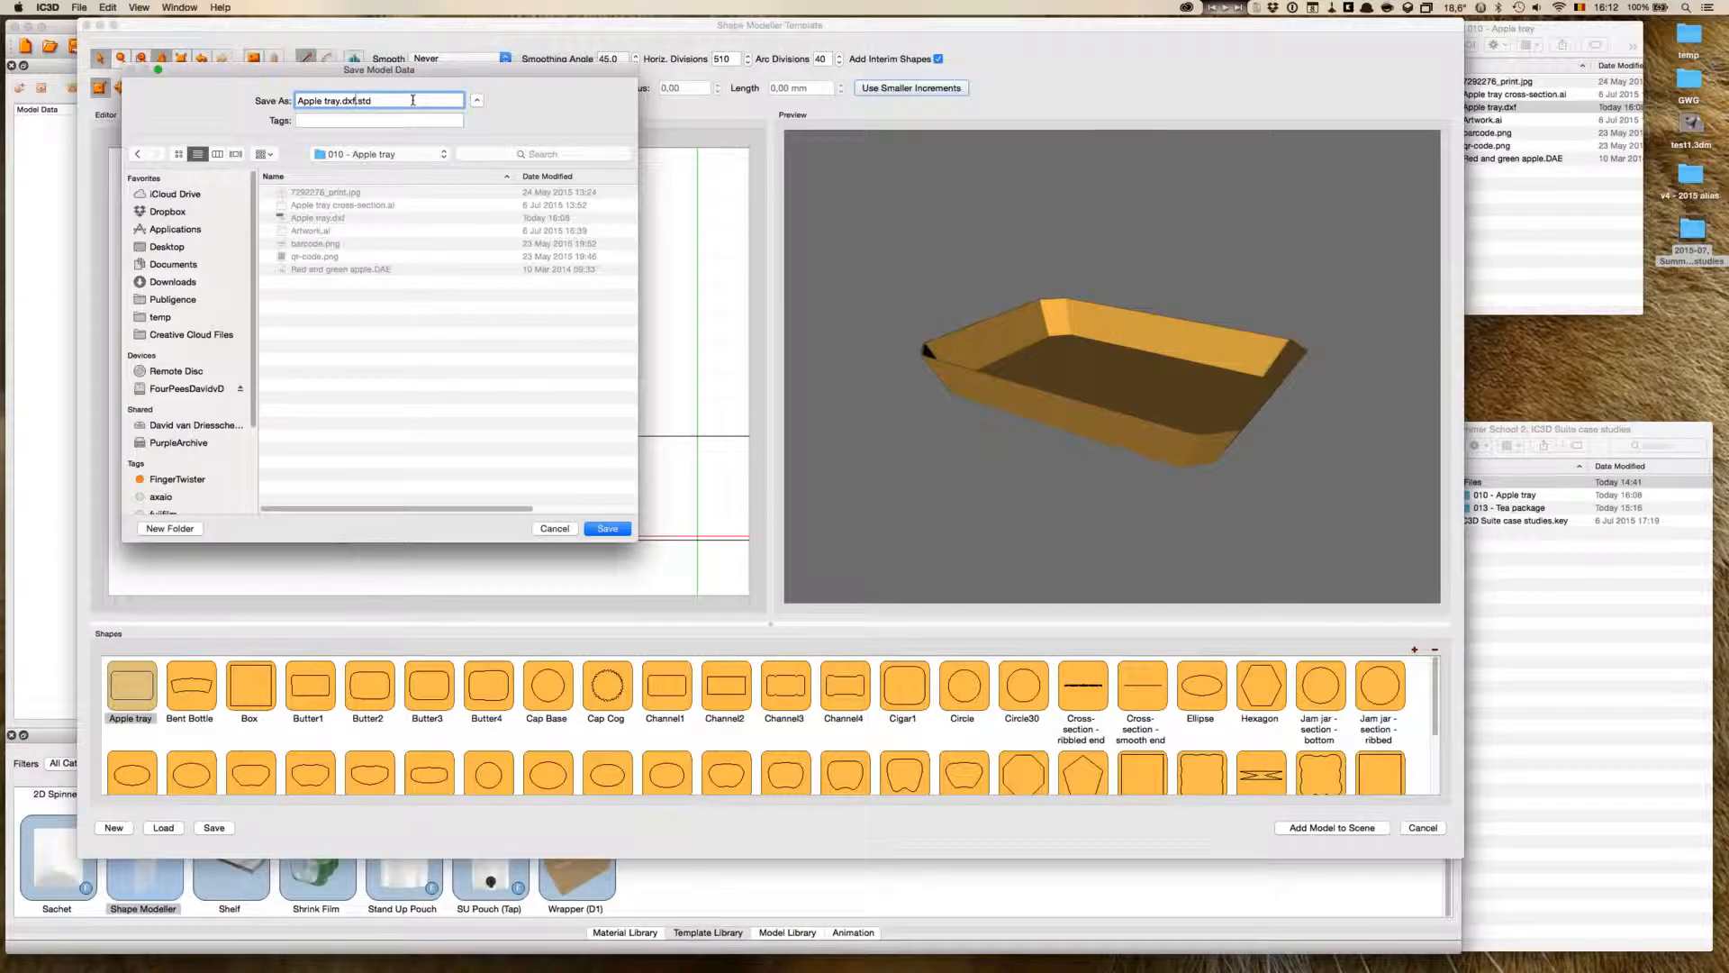
key("Left")
key("Left")
key("Left")
key("Left")
key("BackSpace")
key("BackSpace")
key("BackSpace")
key("BackSpace")
left_click(619, 529)
left_click(1536, 187)
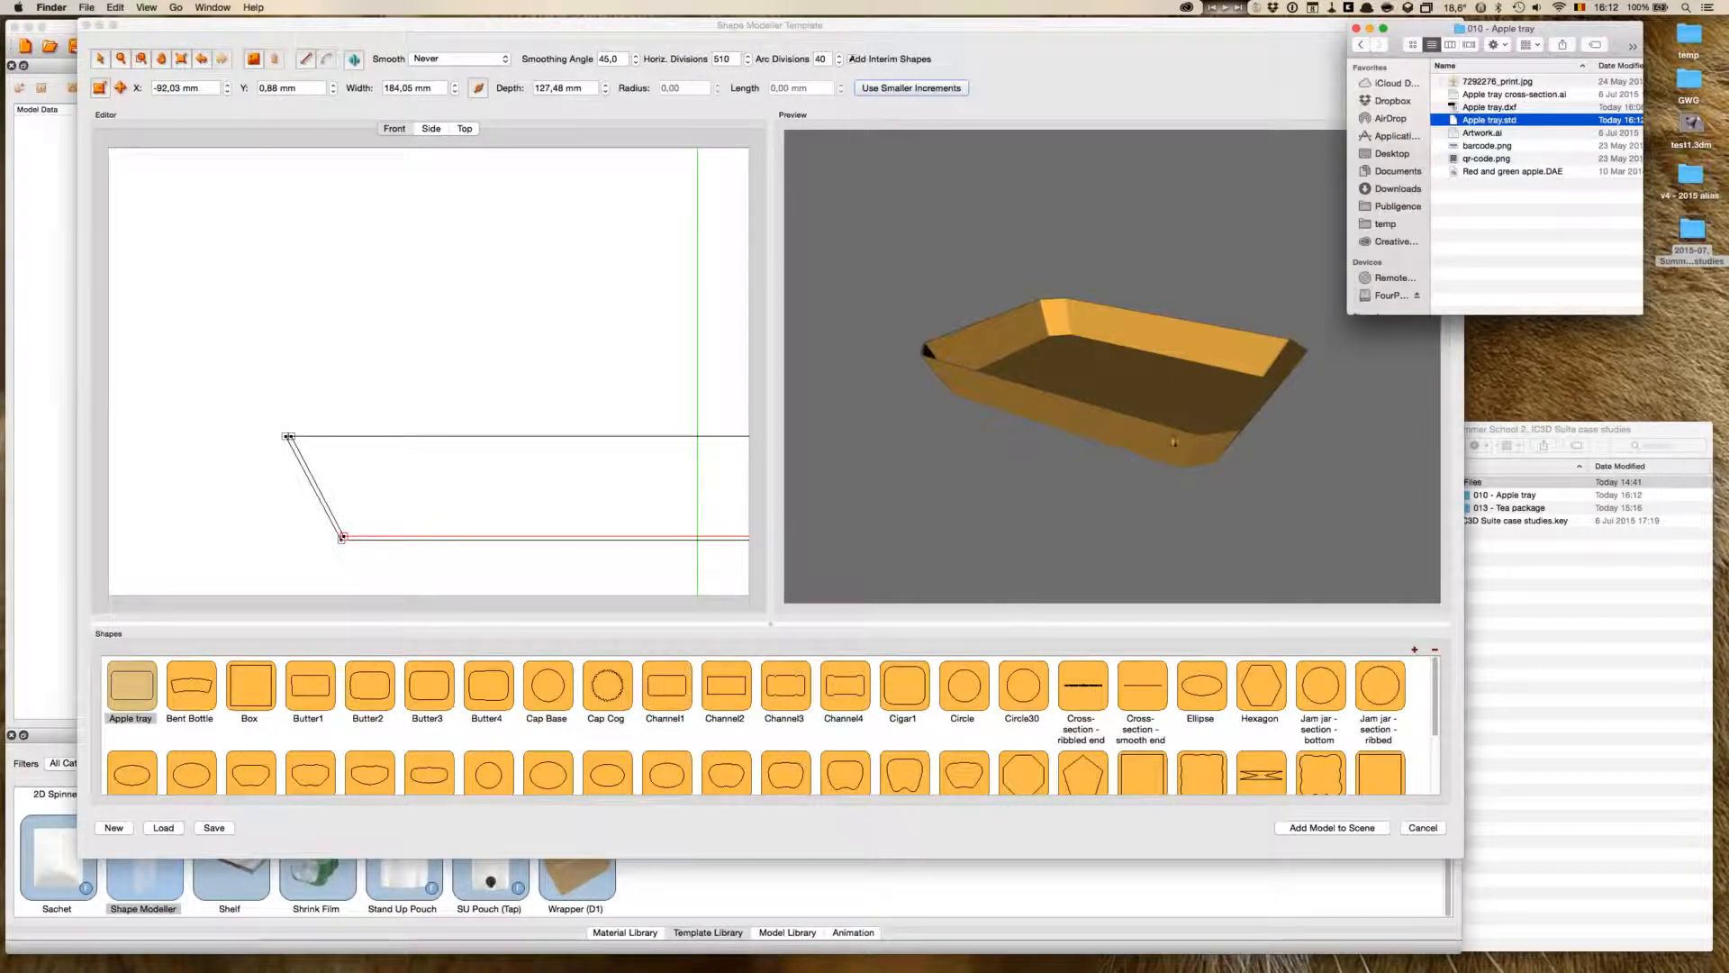
- Return to the Shape Modeller in IC3D, add the finished tray model to the scene and view it from a lower angle
left_click(1170, 447)
mouse_move(1169, 447)
left_mouse_down()
mouse_move(1169, 483)
mouse_move(1172, 423)
mouse_move(1204, 483)
mouse_move(1177, 490)
mouse_move(1168, 460)
left_mouse_up()
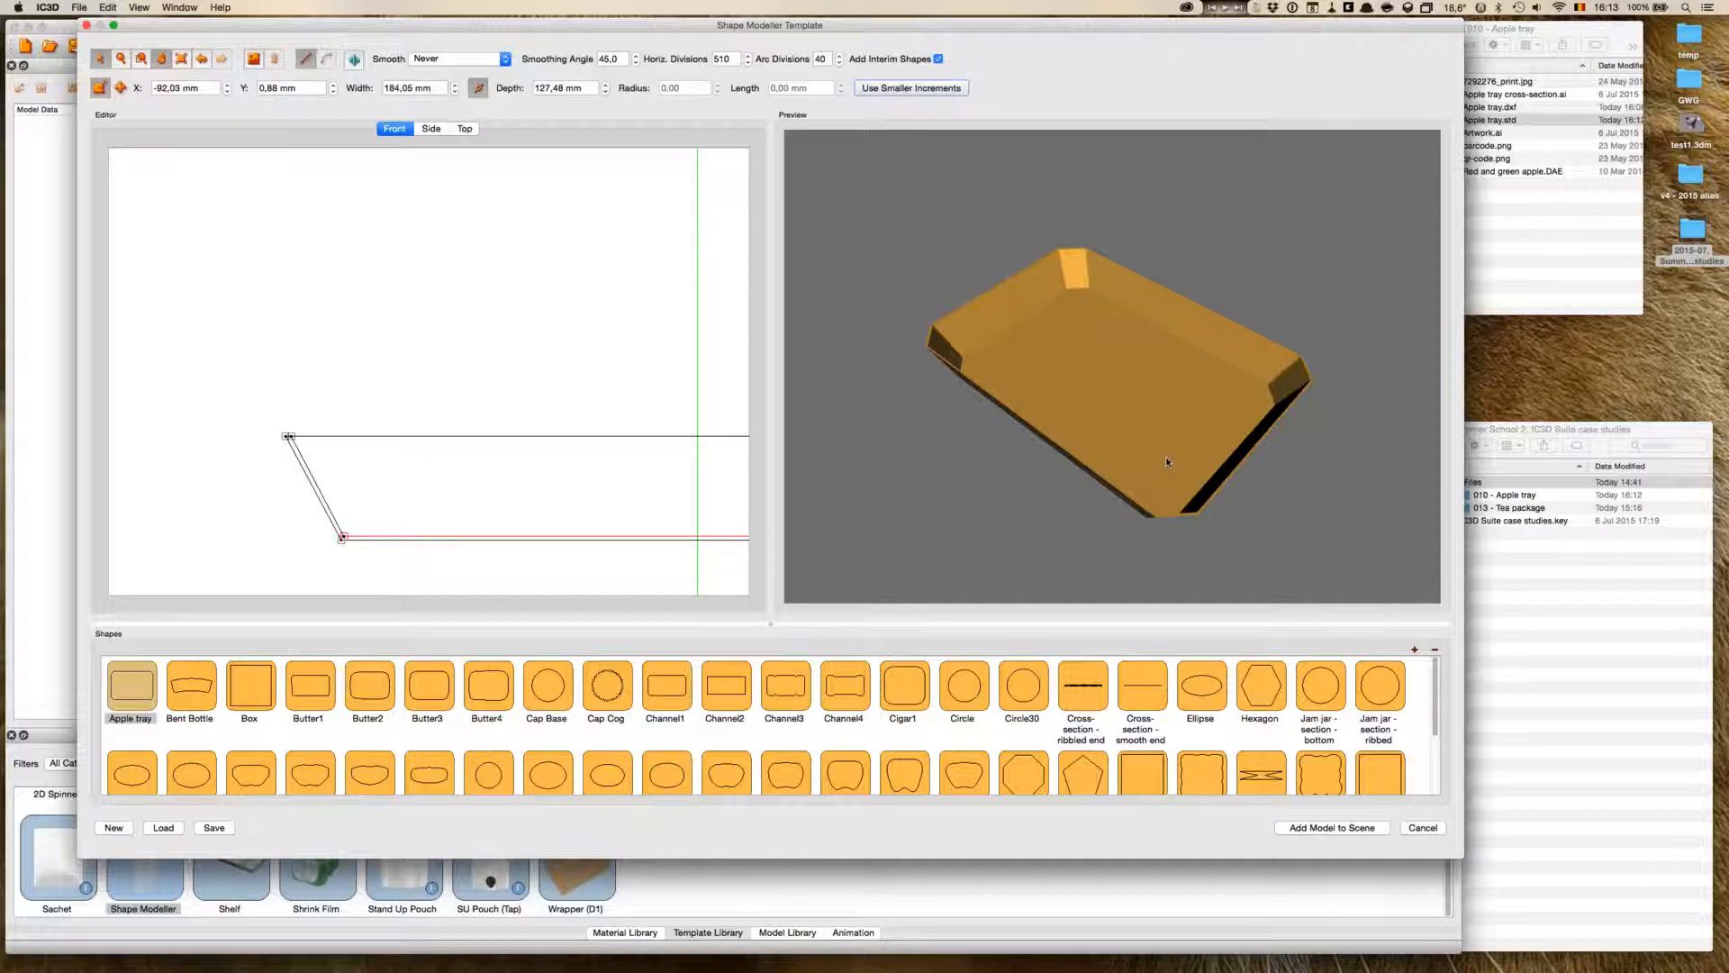
left_click(1350, 832)
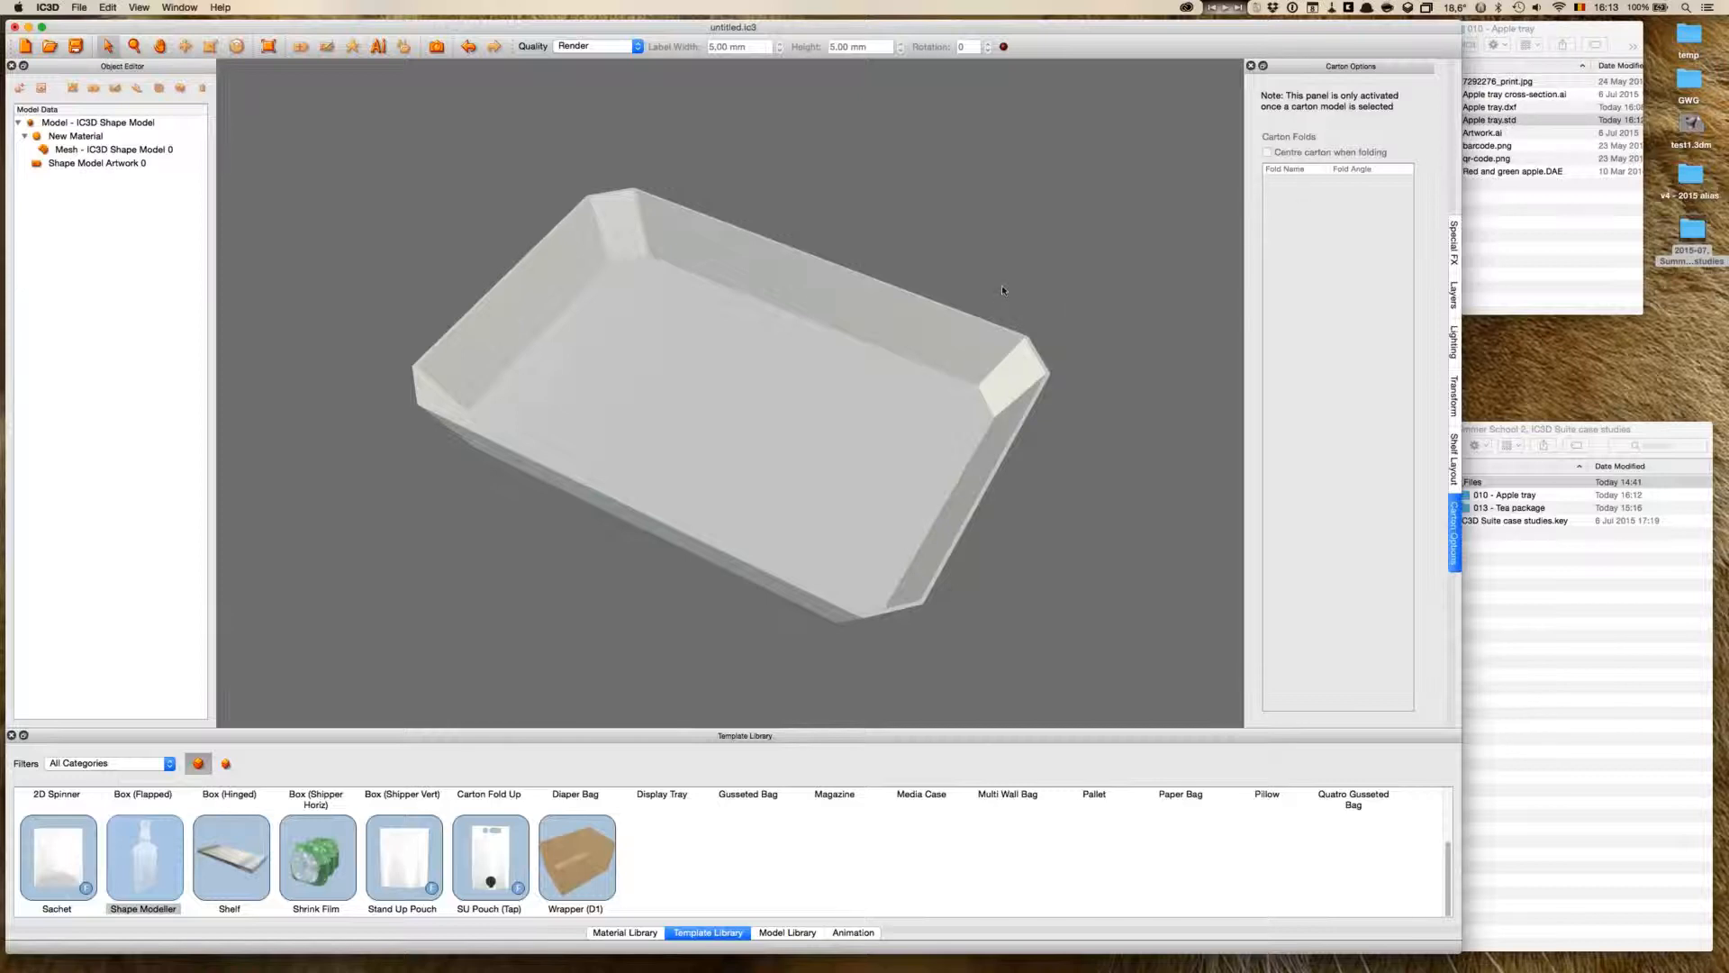
mouse_move(1076, 537)
left_mouse_down()
mouse_move(1078, 497)
mouse_move(1050, 486)
mouse_move(1033, 501)
mouse_move(1050, 533)
mouse_move(1083, 534)
mouse_move(1087, 583)
mouse_move(1078, 534)
left_mouse_up()
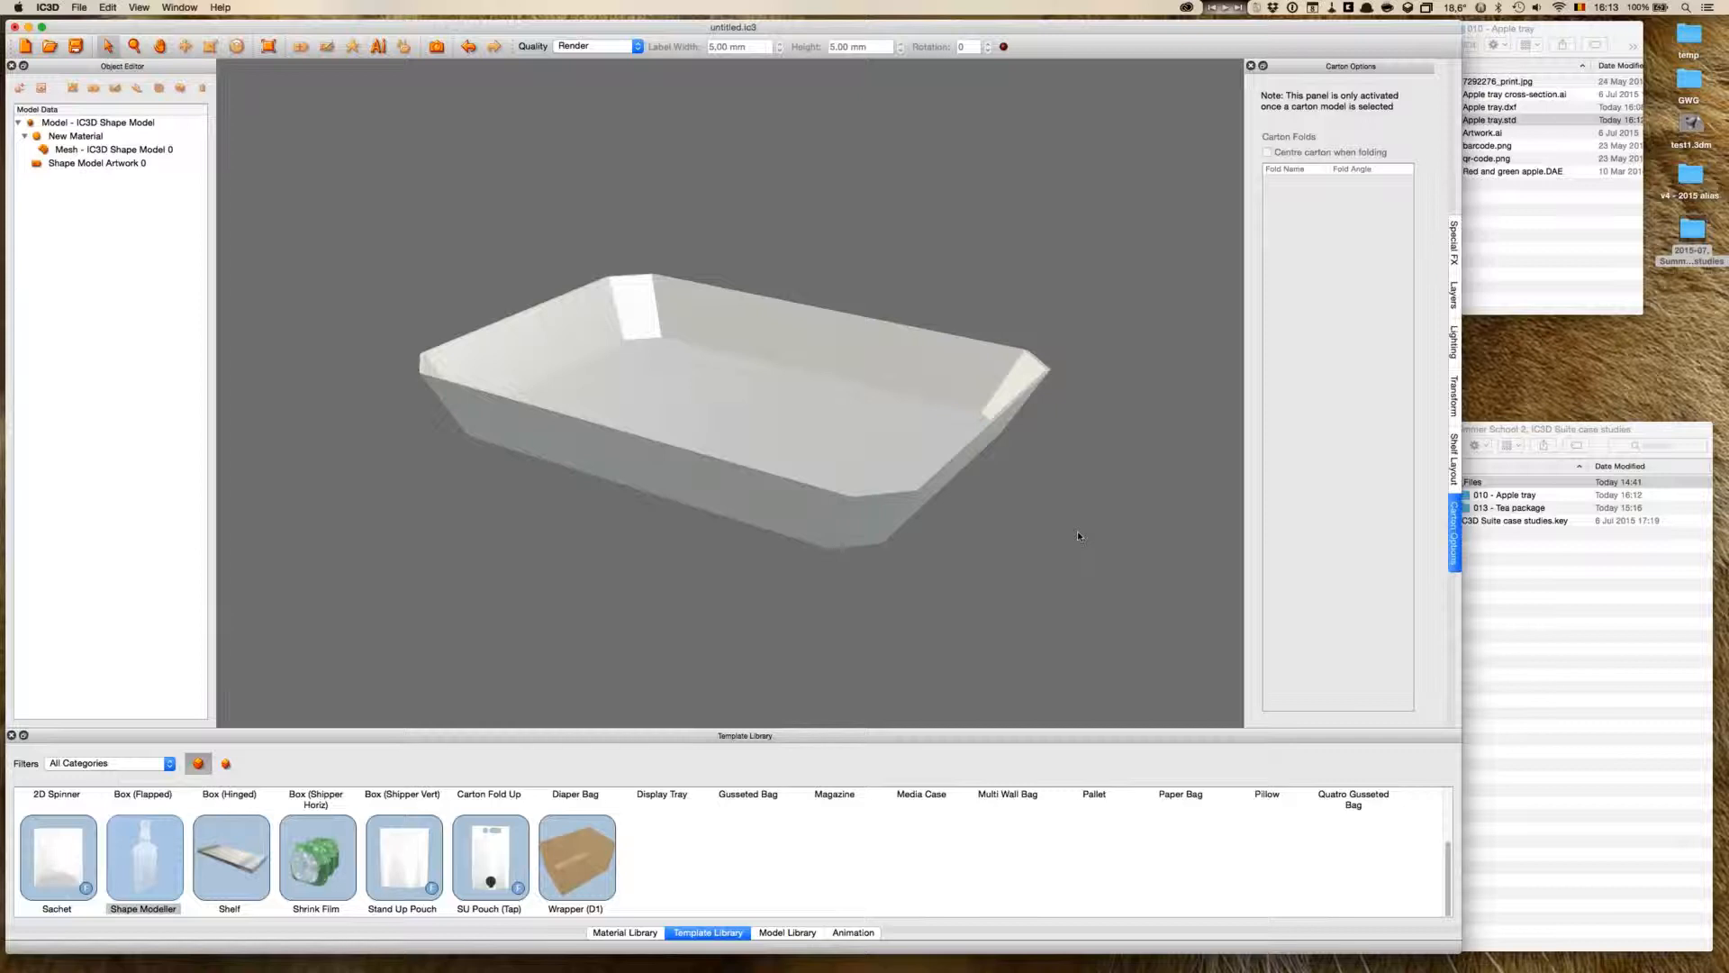
- Apply the Printed Card (Red) material to the tray and select its shape model in the object tree
left_click(630, 932)
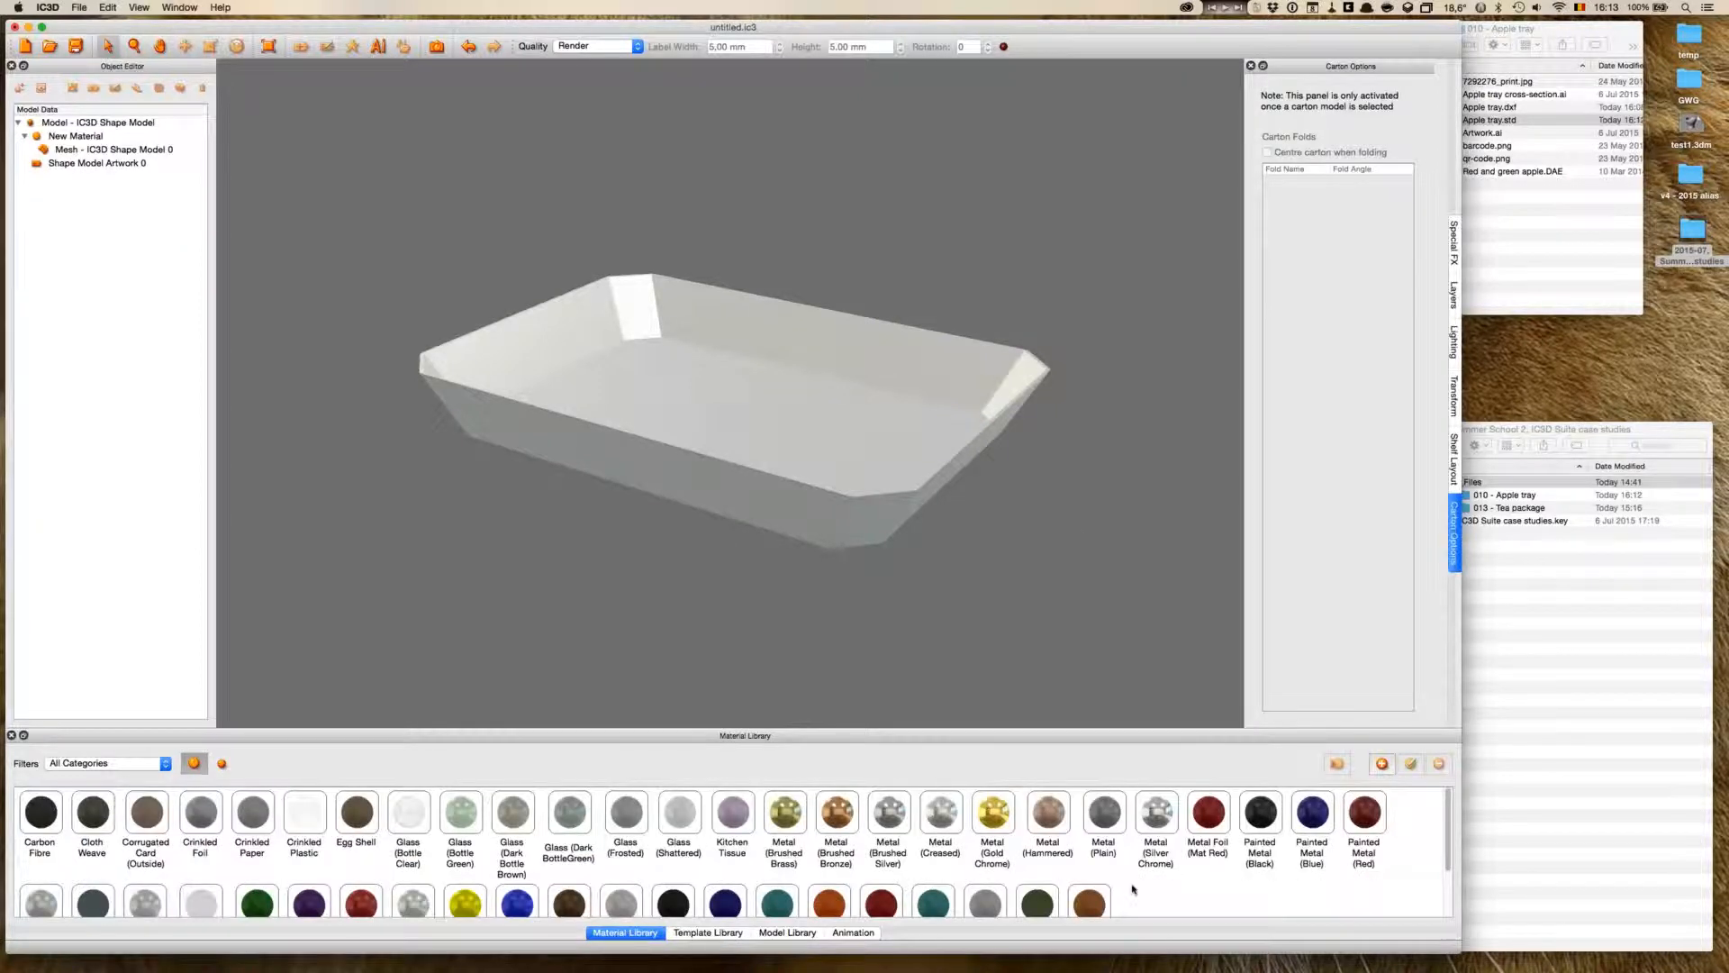
scroll(1133, 888, "down", 2)
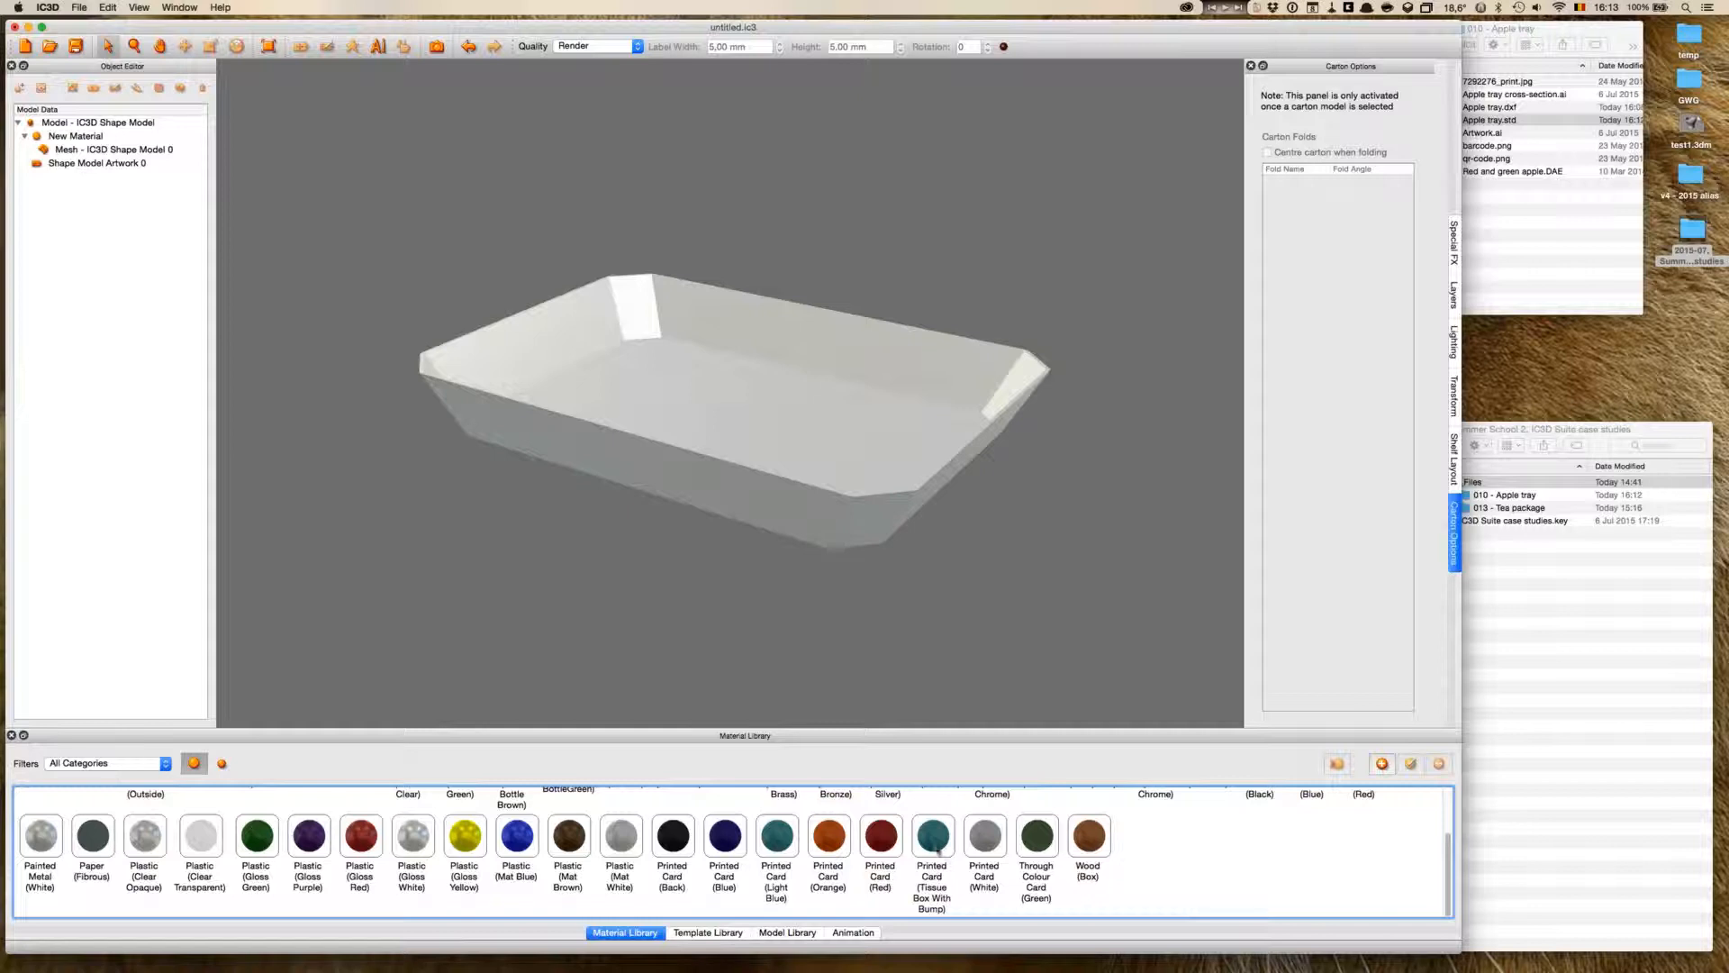
left_click_drag(888, 844, 611, 311)
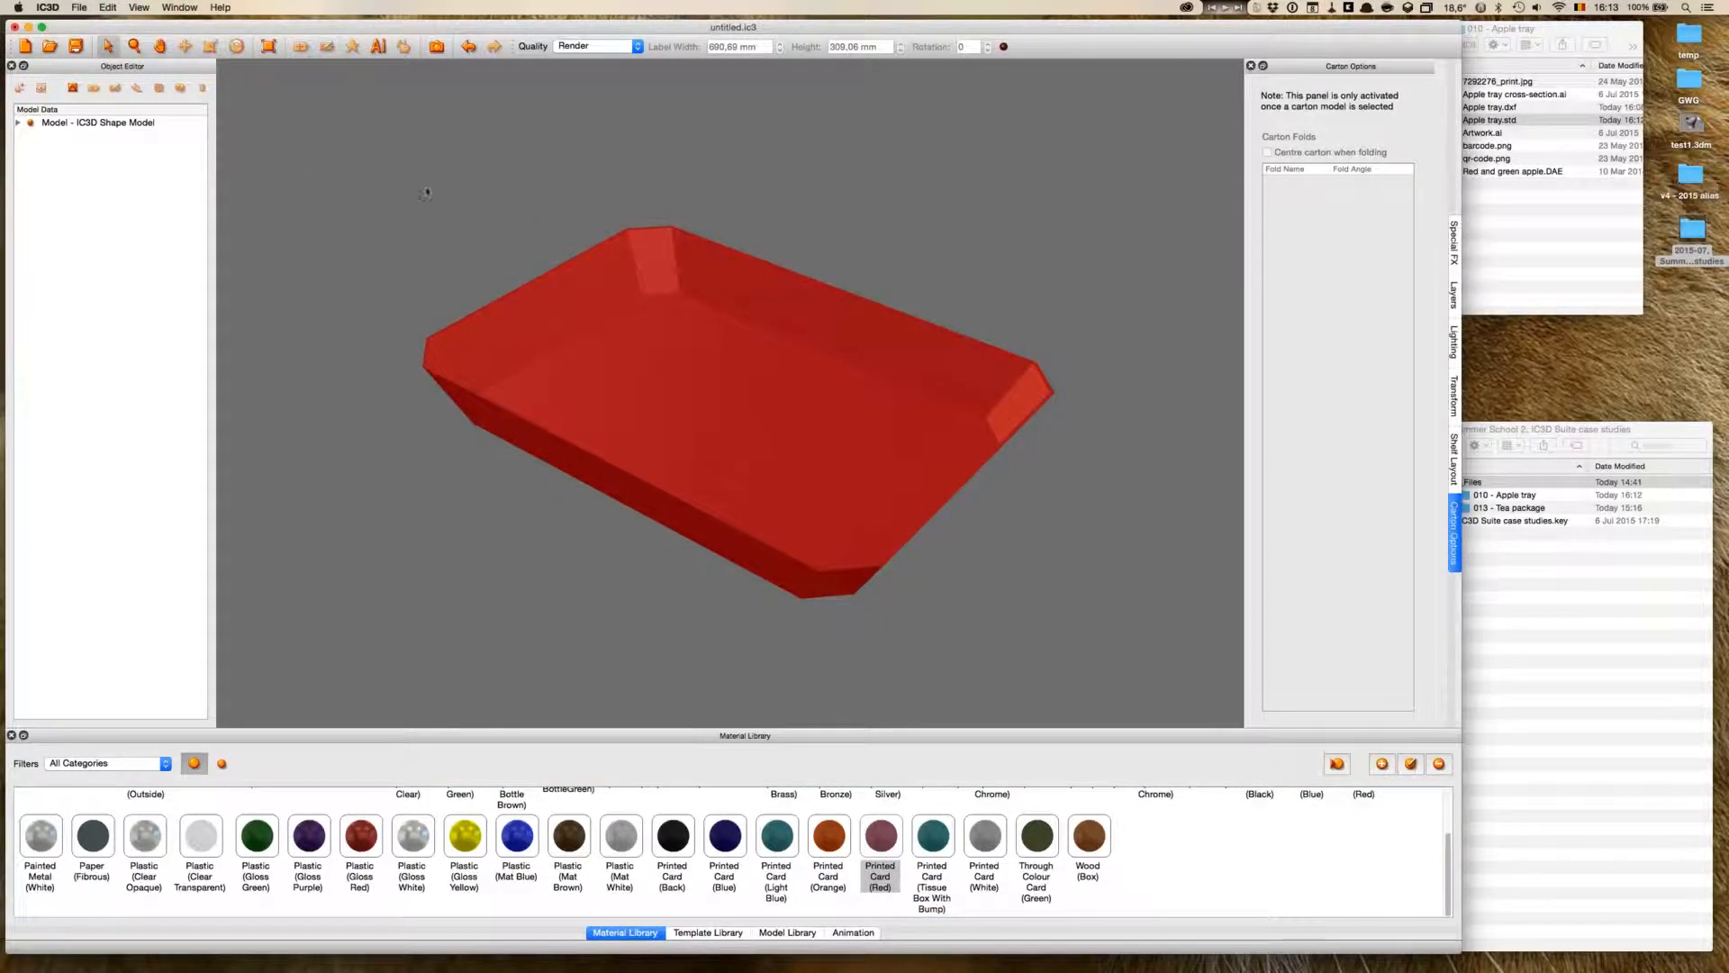
left_click(20, 126)
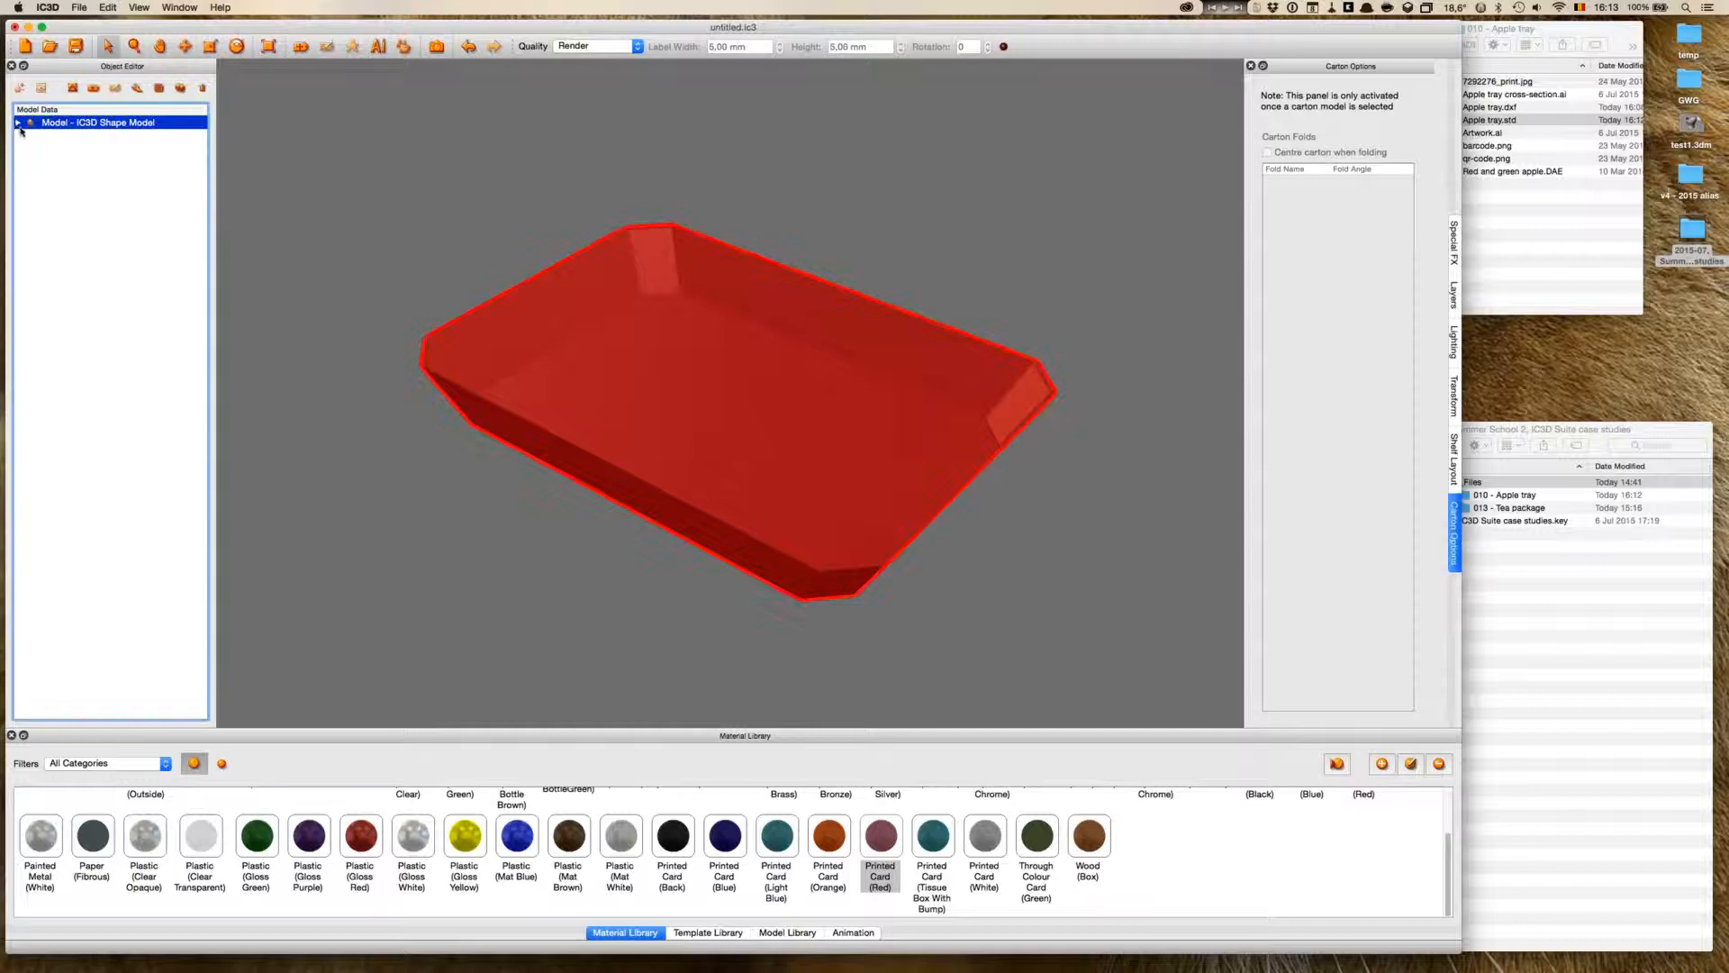
- Open the tray's Printed Card (Red) material for editing and set its shininess to 2
left_click(17, 123)
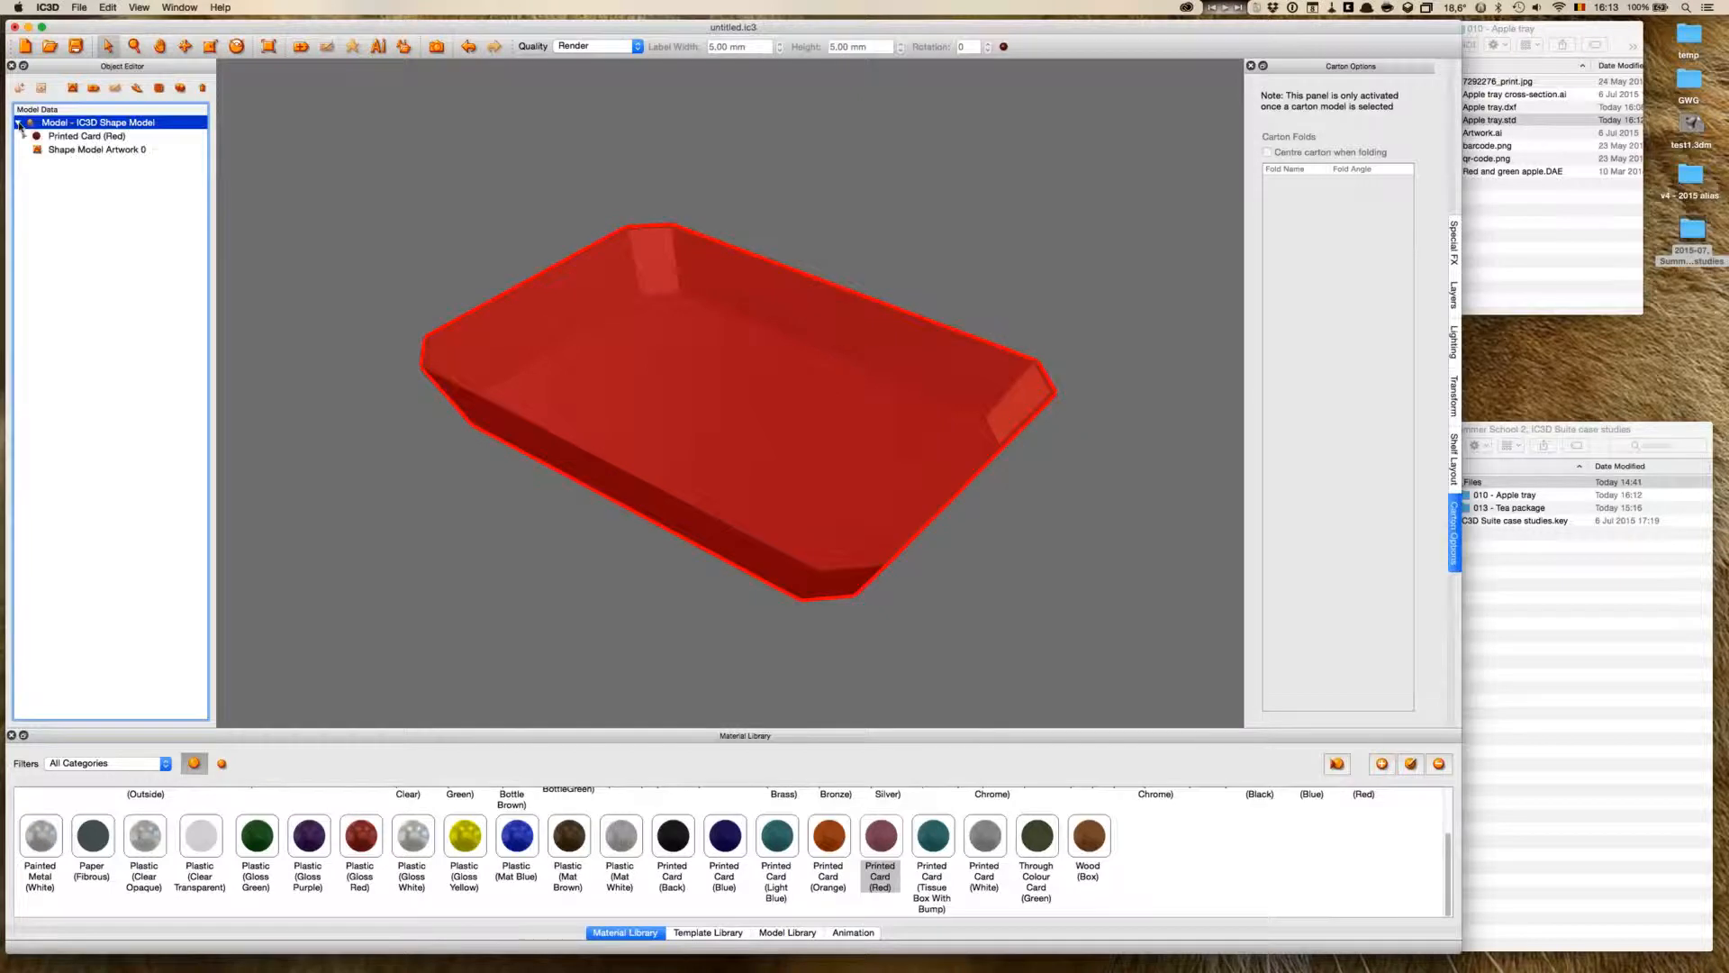
left_click(79, 136)
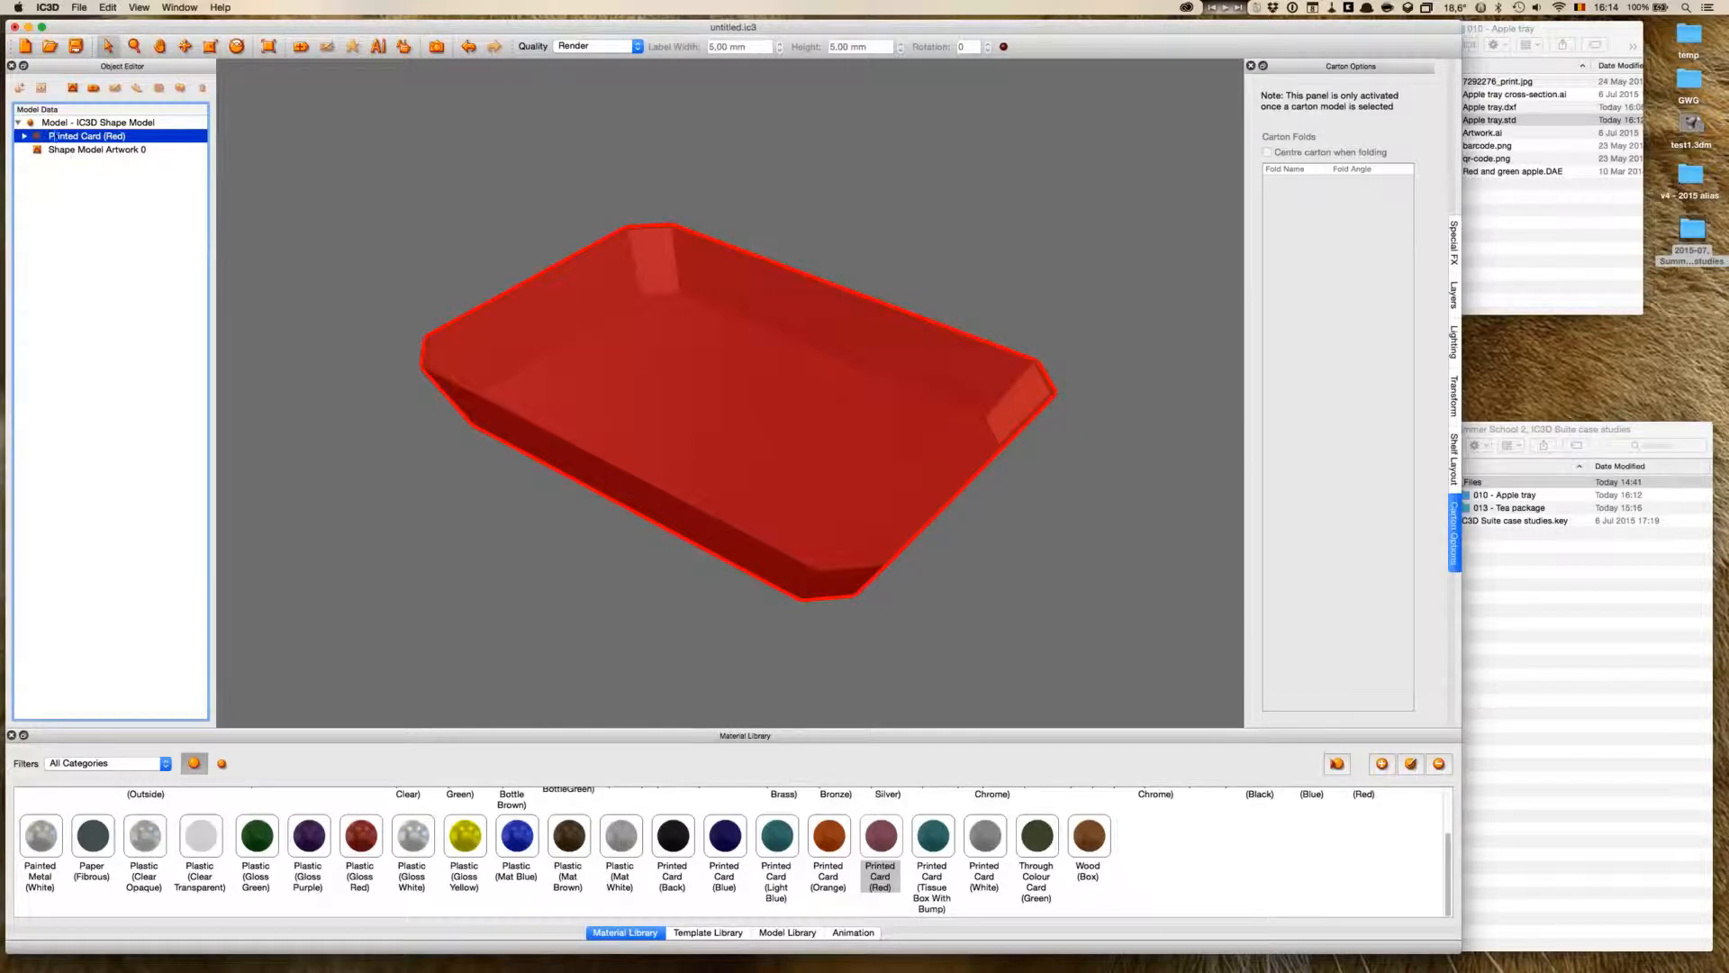
double_click(99, 138)
left_click_drag(283, 52, 382, 58)
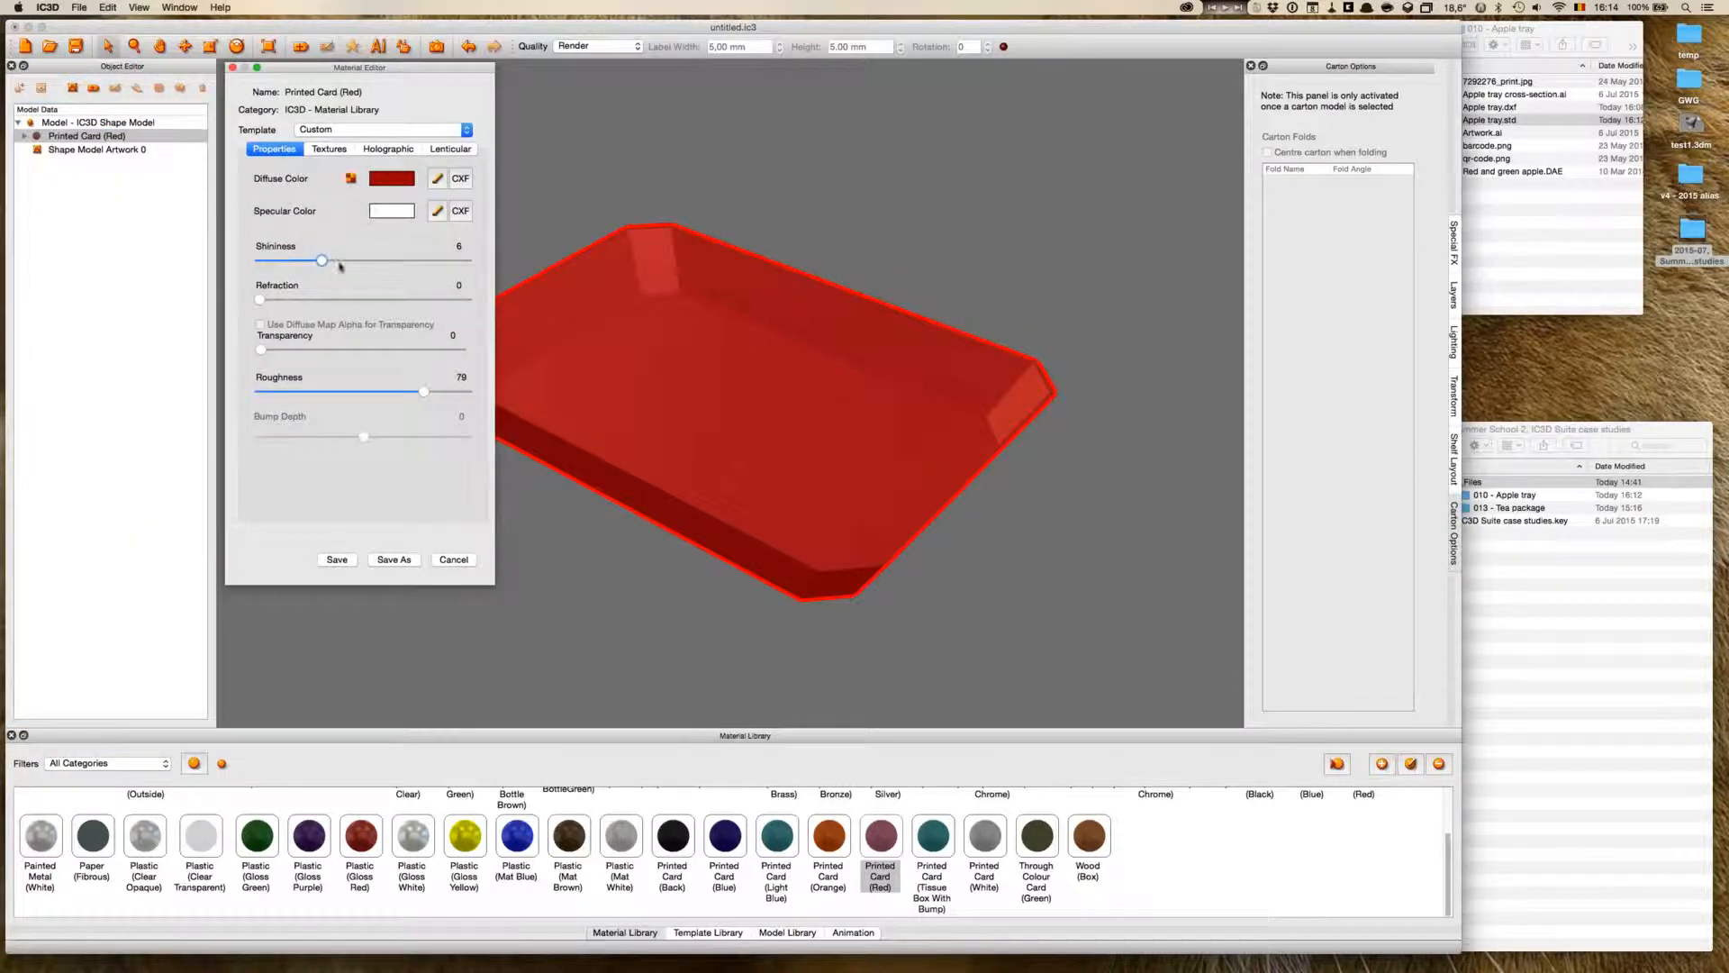
left_click_drag(319, 261, 280, 263)
- Change the tray material's diffuse colour to a dark green, save the material and view the tray from a lower angle
left_click(437, 184)
left_click(424, 234)
left_click_drag(538, 260, 445, 258)
left_click(533, 453)
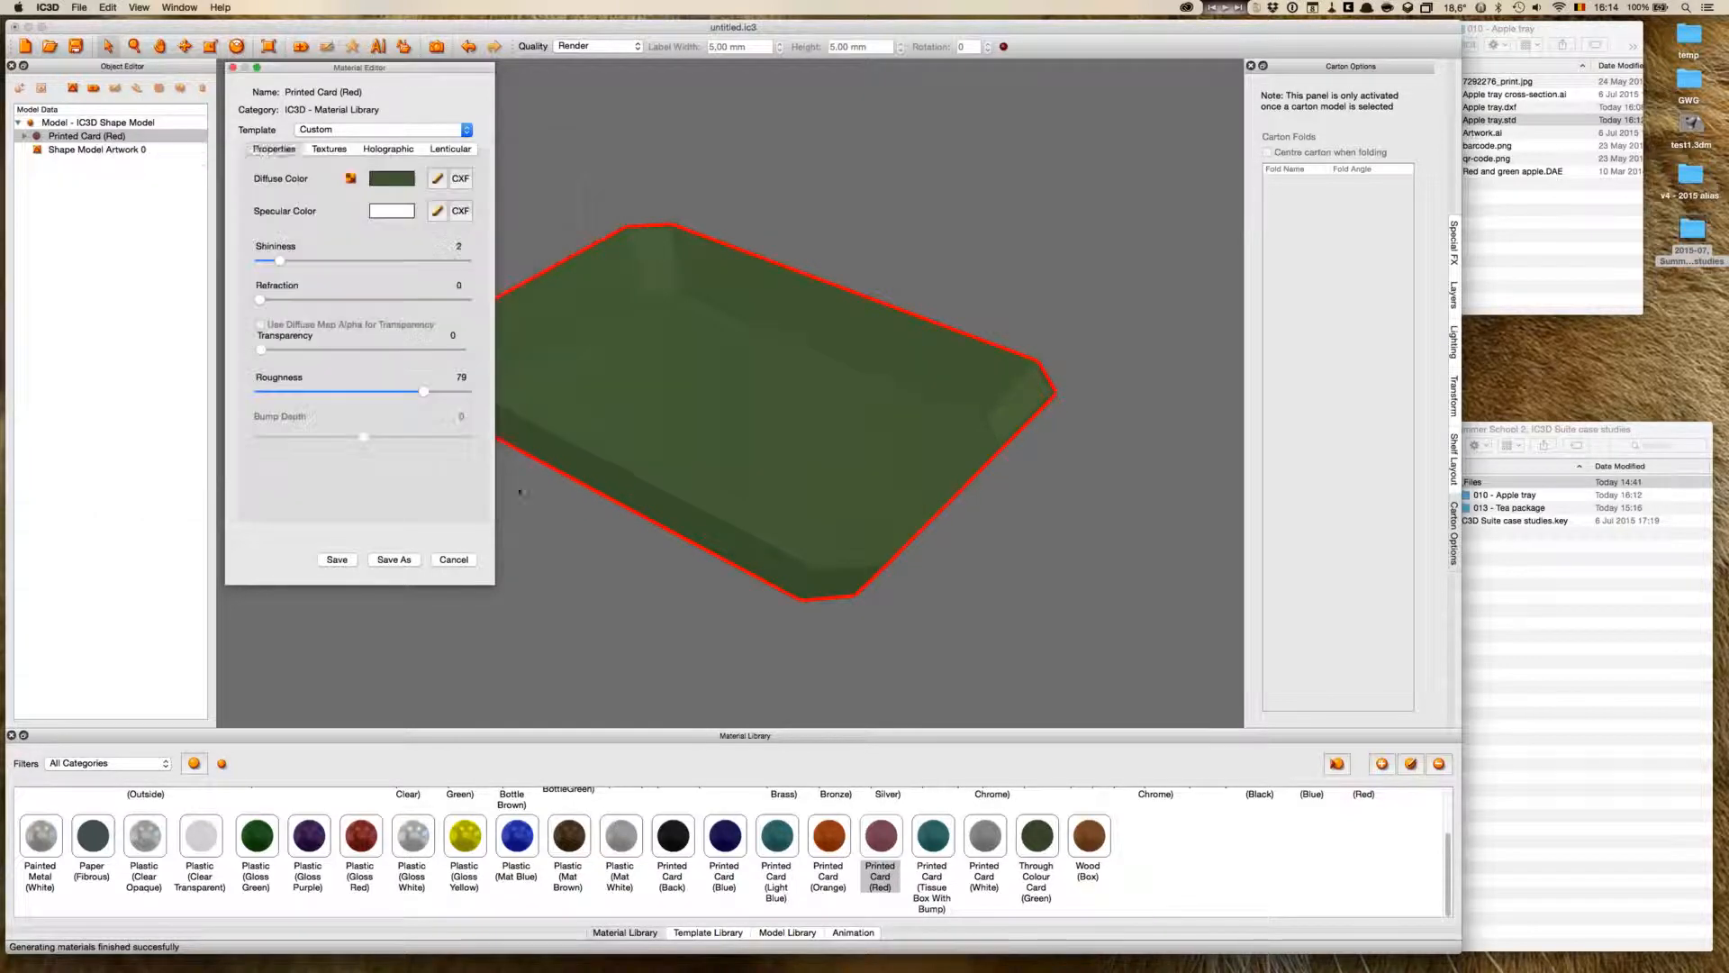
left_click(349, 563)
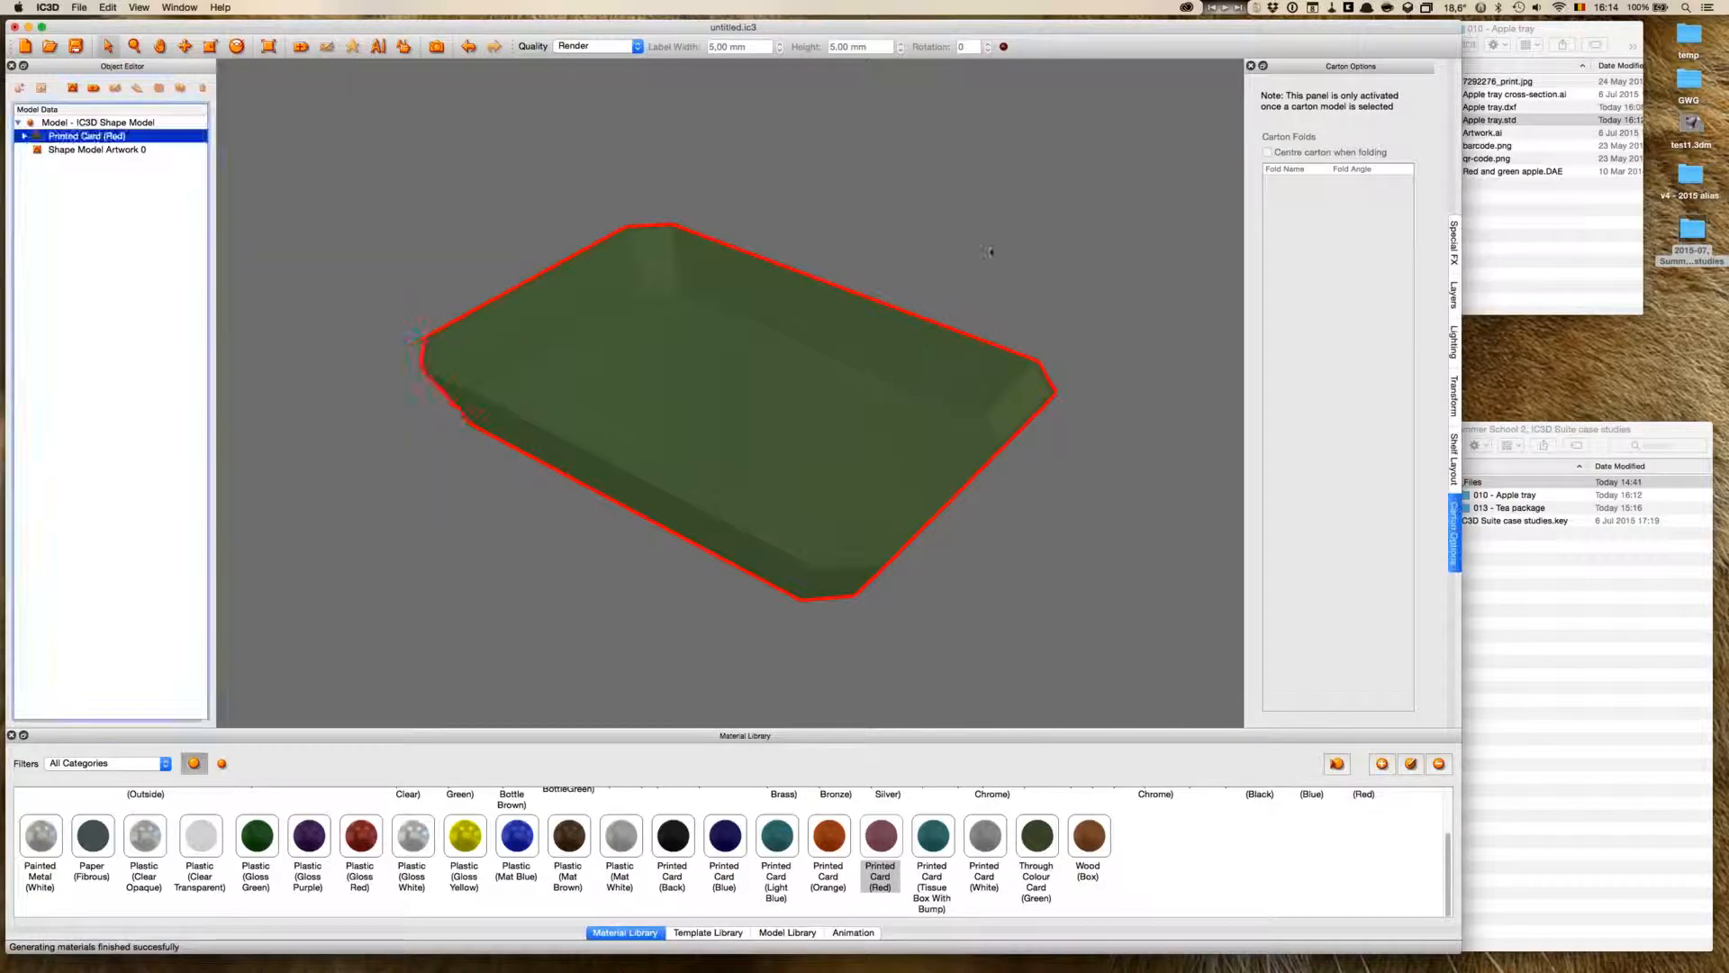
mouse_move(1100, 427)
left_mouse_down()
mouse_move(1137, 453)
mouse_move(1119, 459)
mouse_move(1120, 414)
mouse_move(1135, 438)
mouse_move(1120, 439)
left_mouse_up()
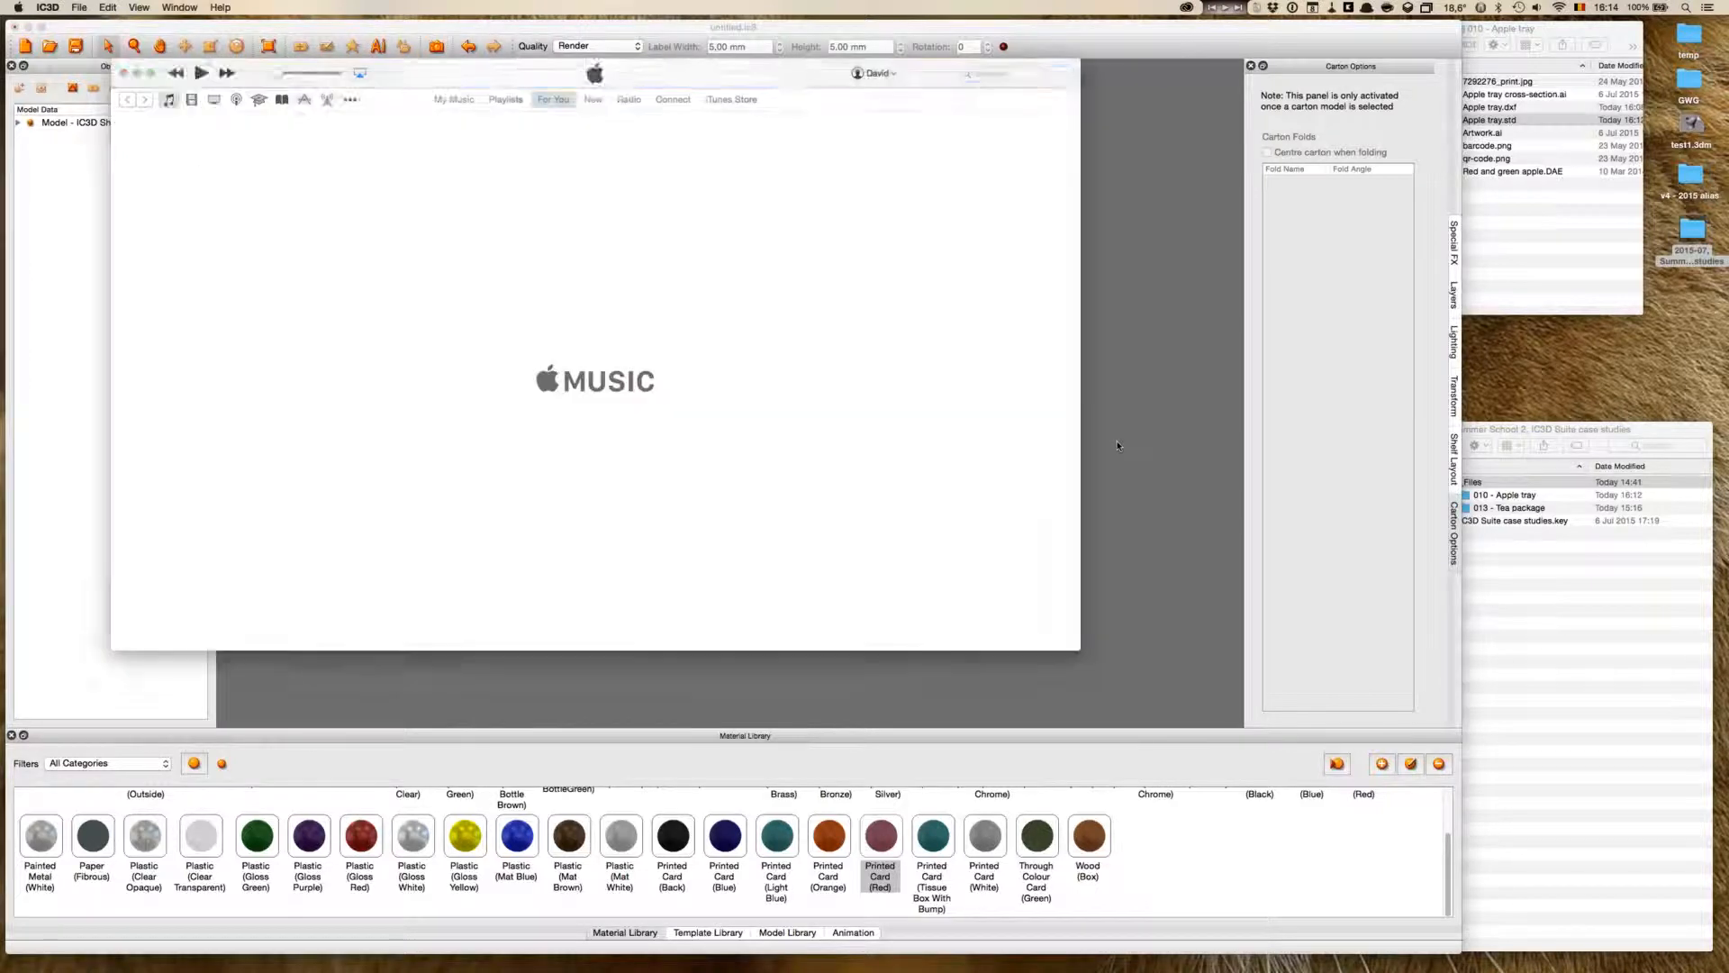
- Close the iTunes window and save the project as Apple tray.ic3 in the 010 - Apple tray folder
left_click(124, 76)
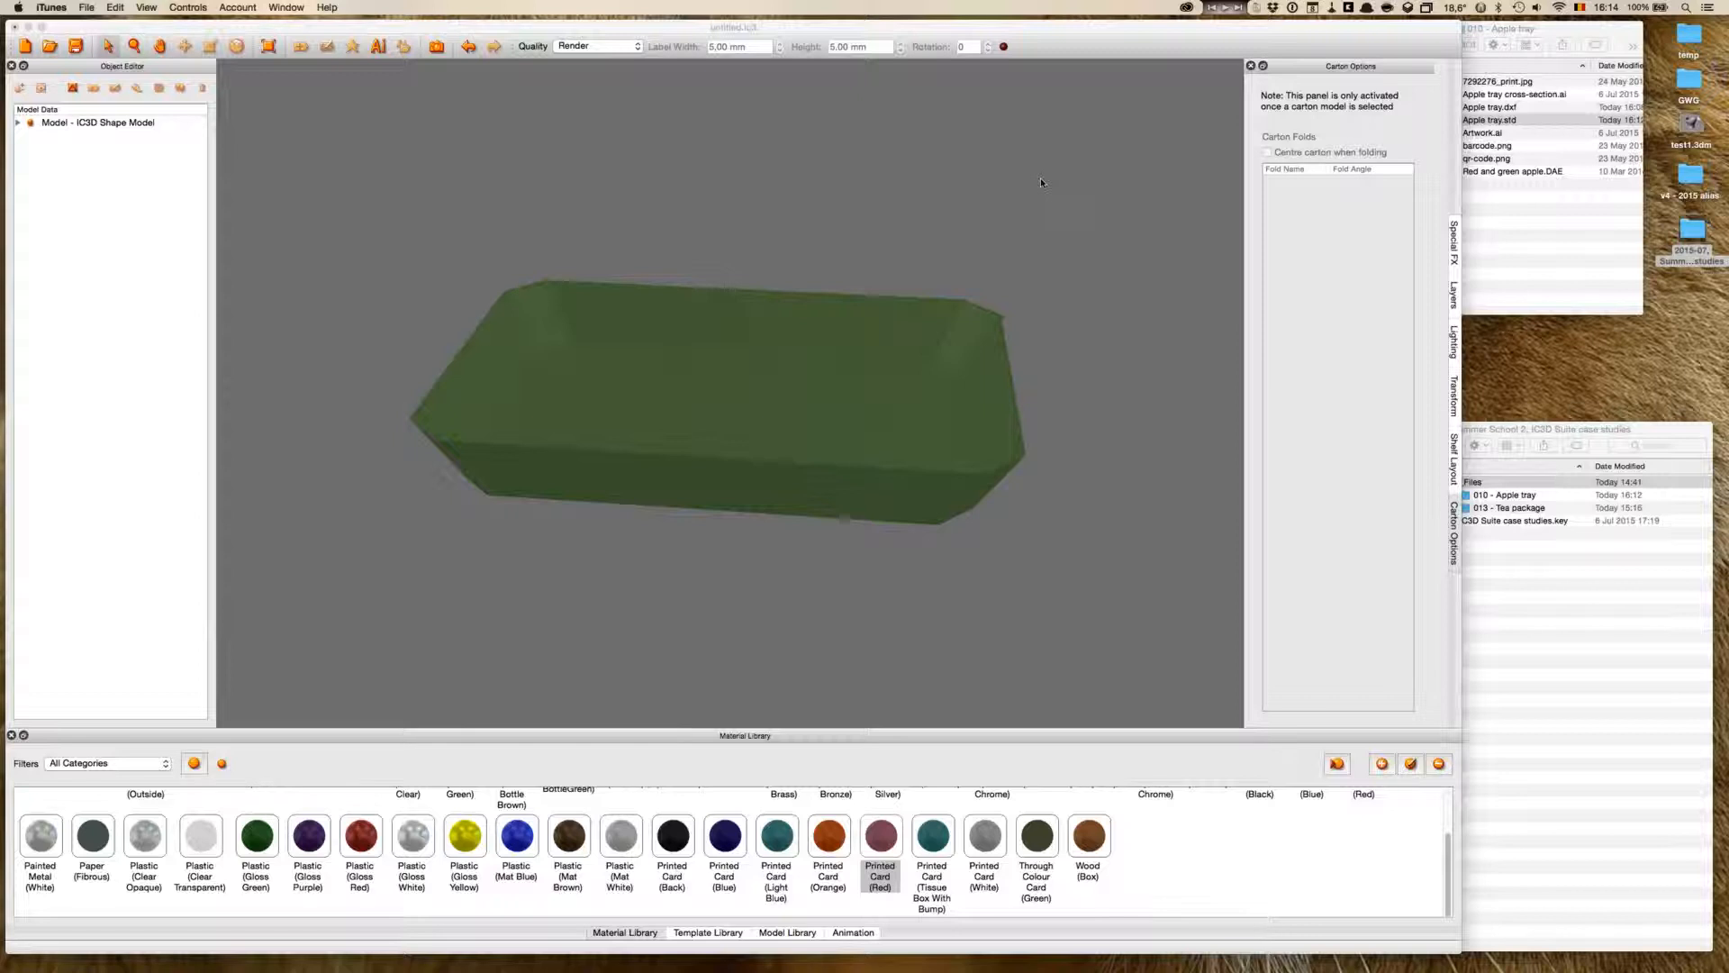
left_click(733, 217)
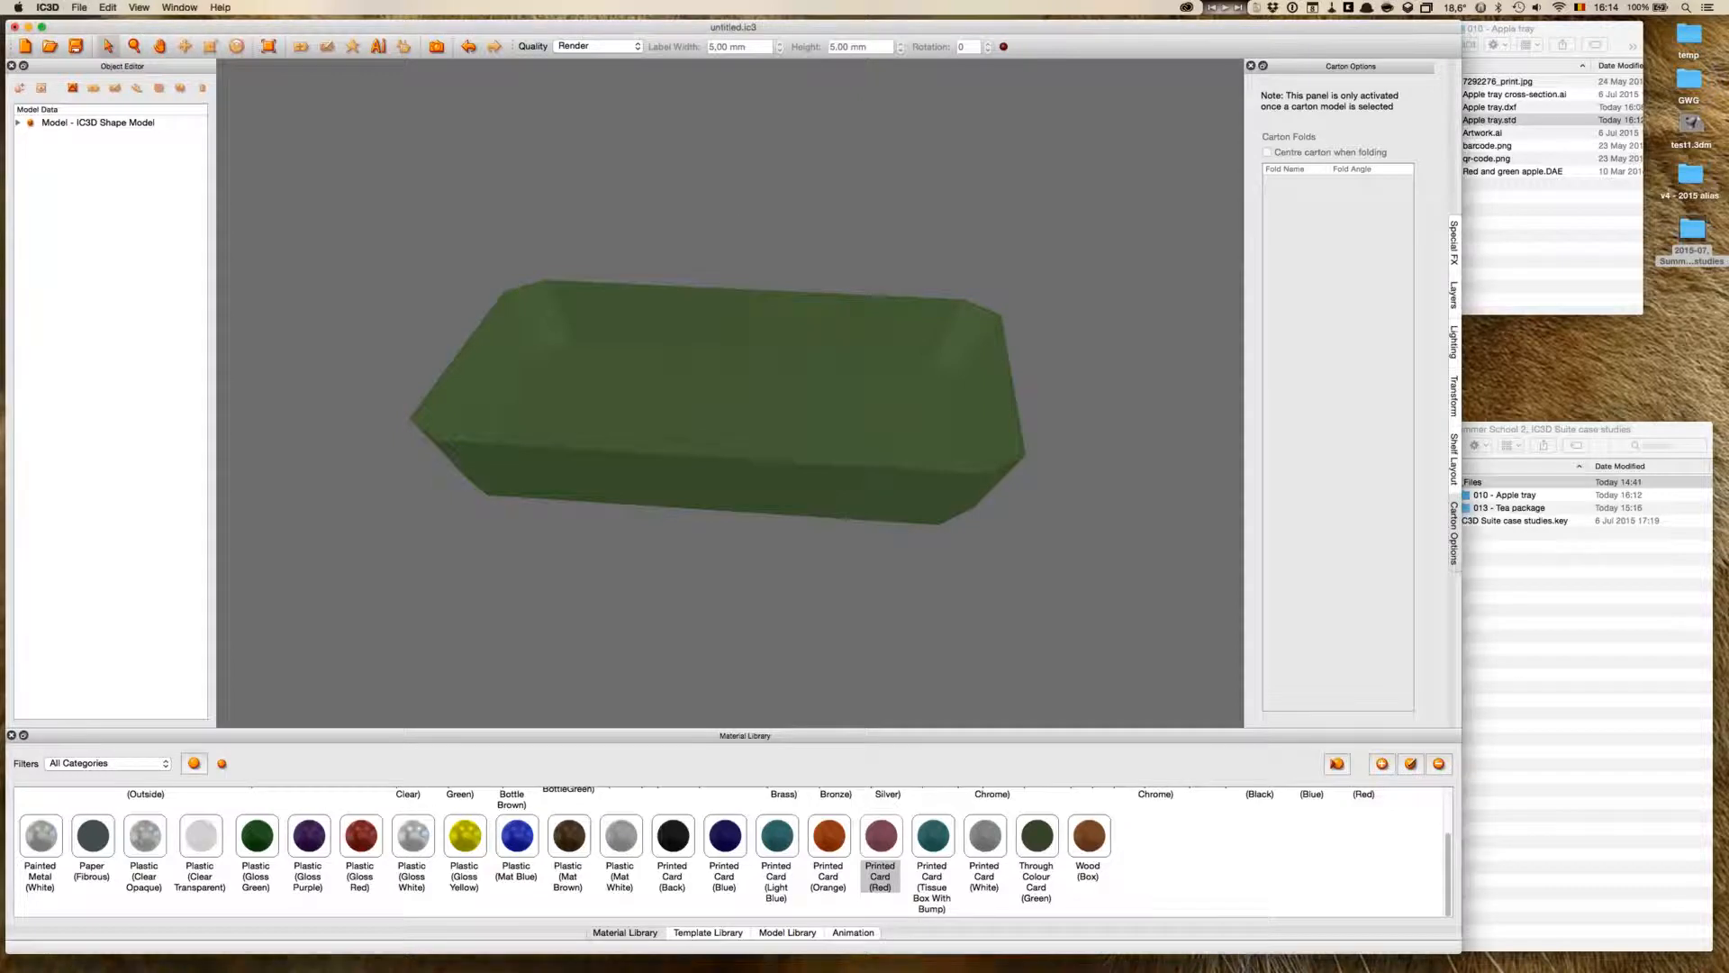
left_click(79, 7)
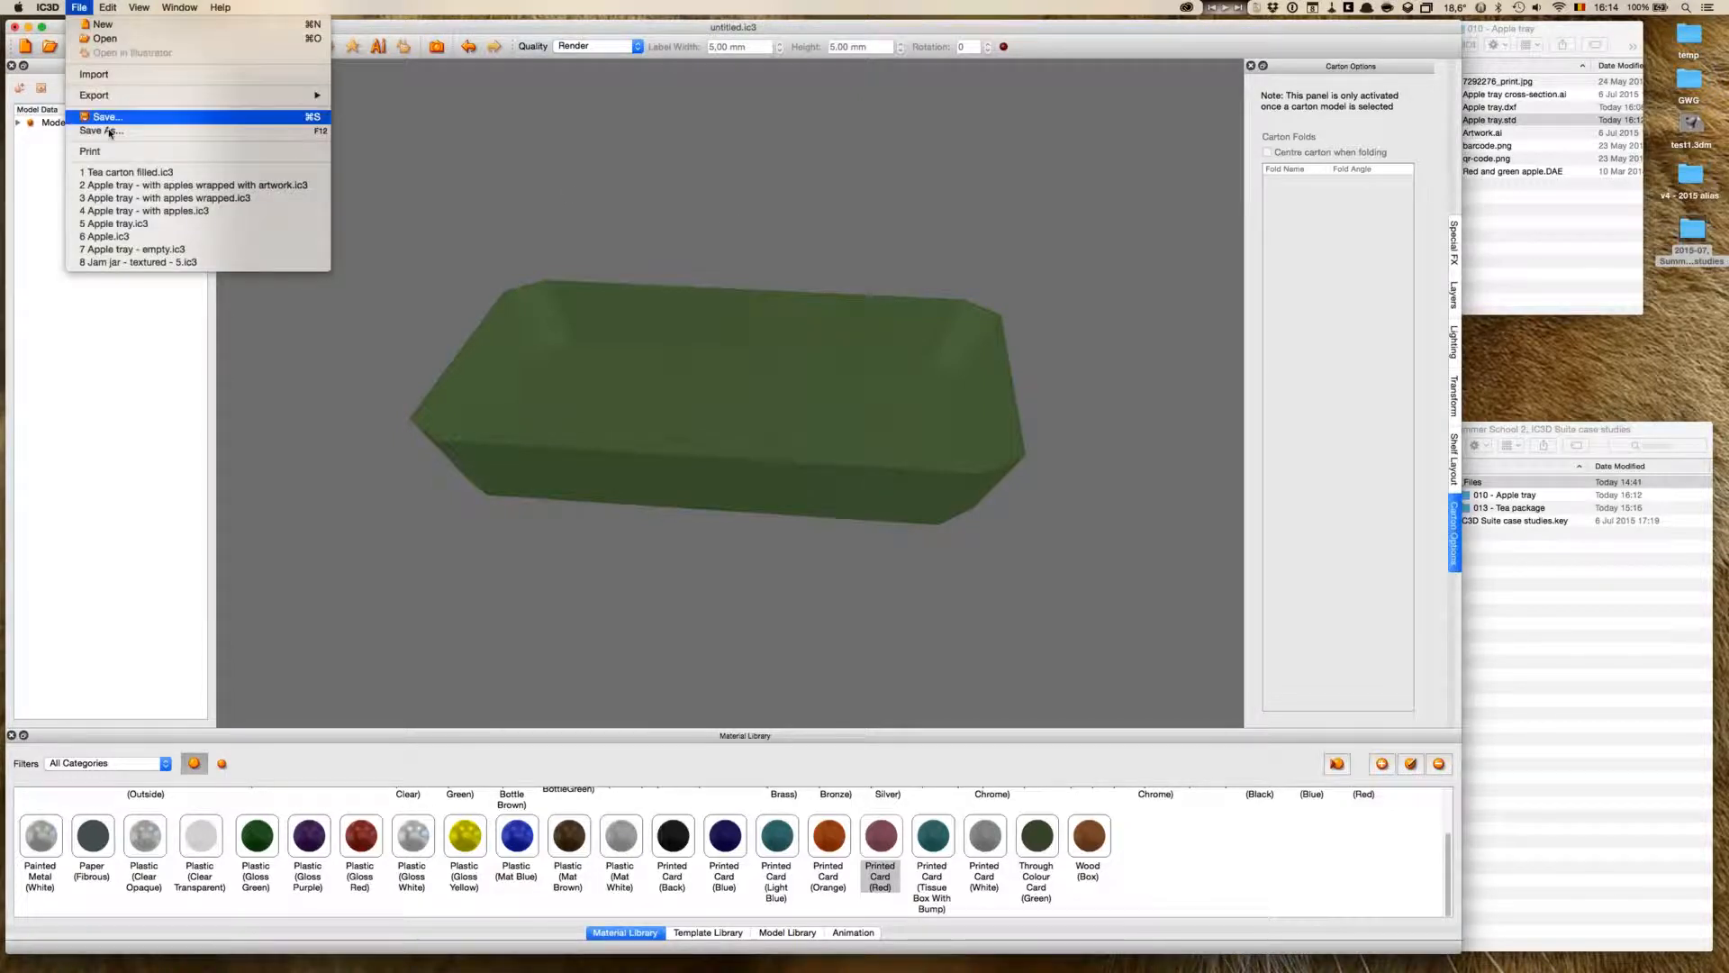
left_click(829, 327)
key("super+s")
left_click(1516, 141)
left_click_drag(1506, 122, 845, 169)
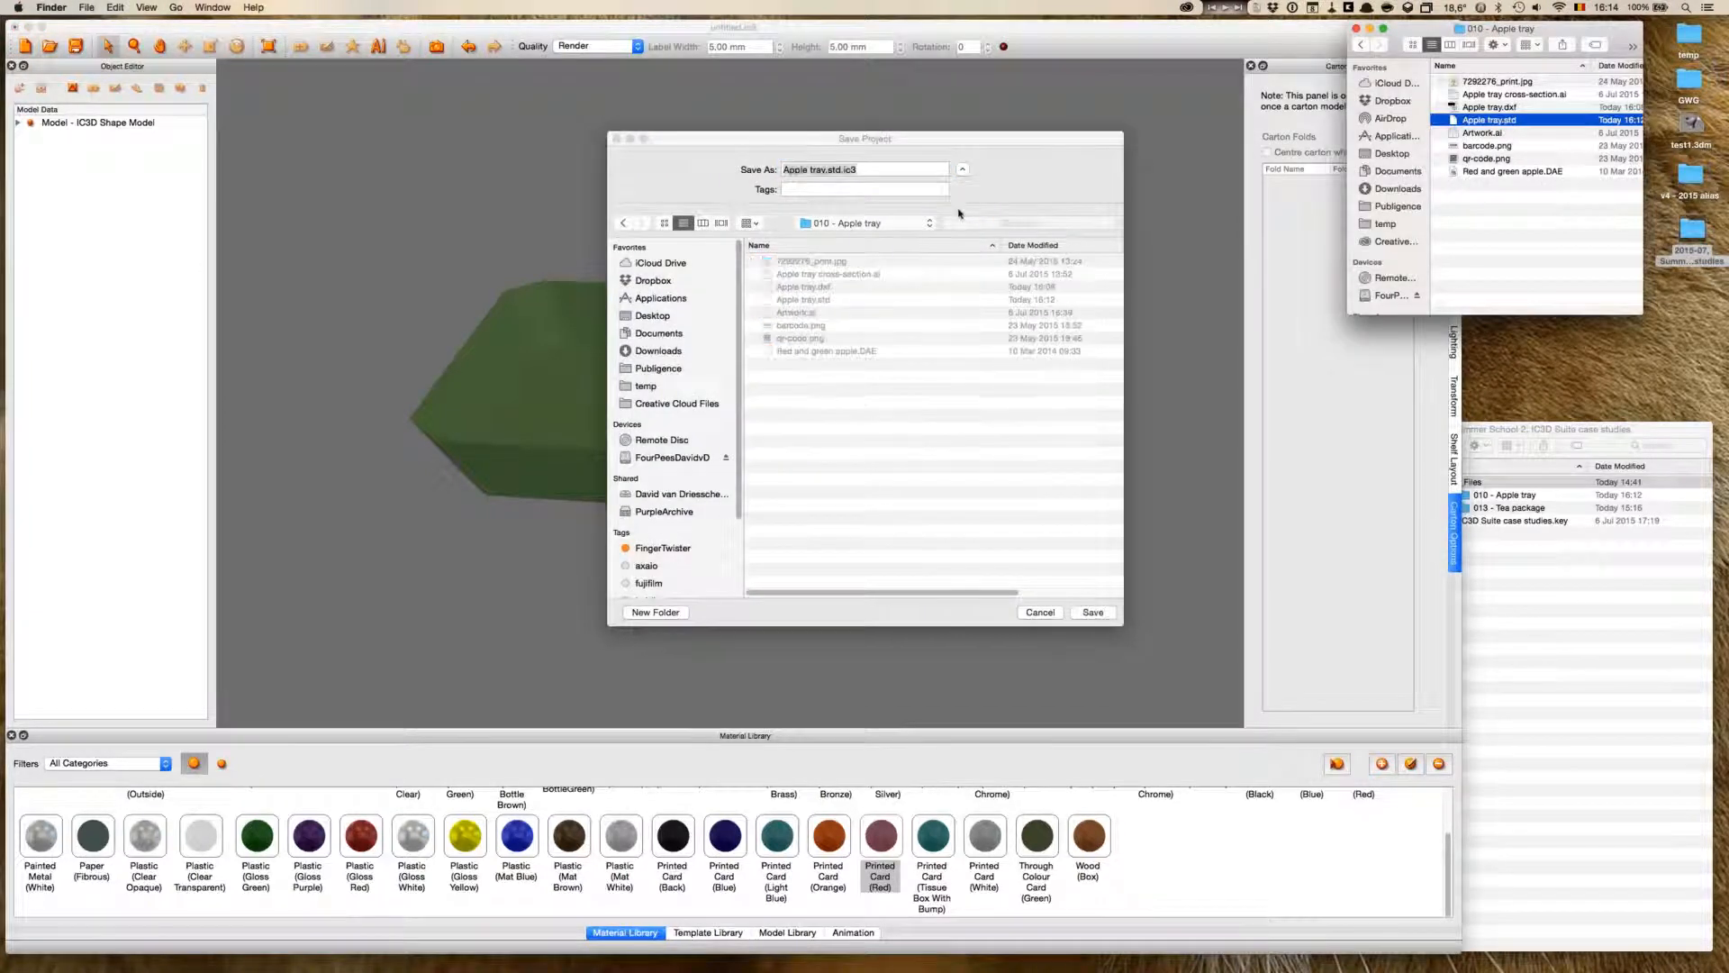
left_click(845, 169)
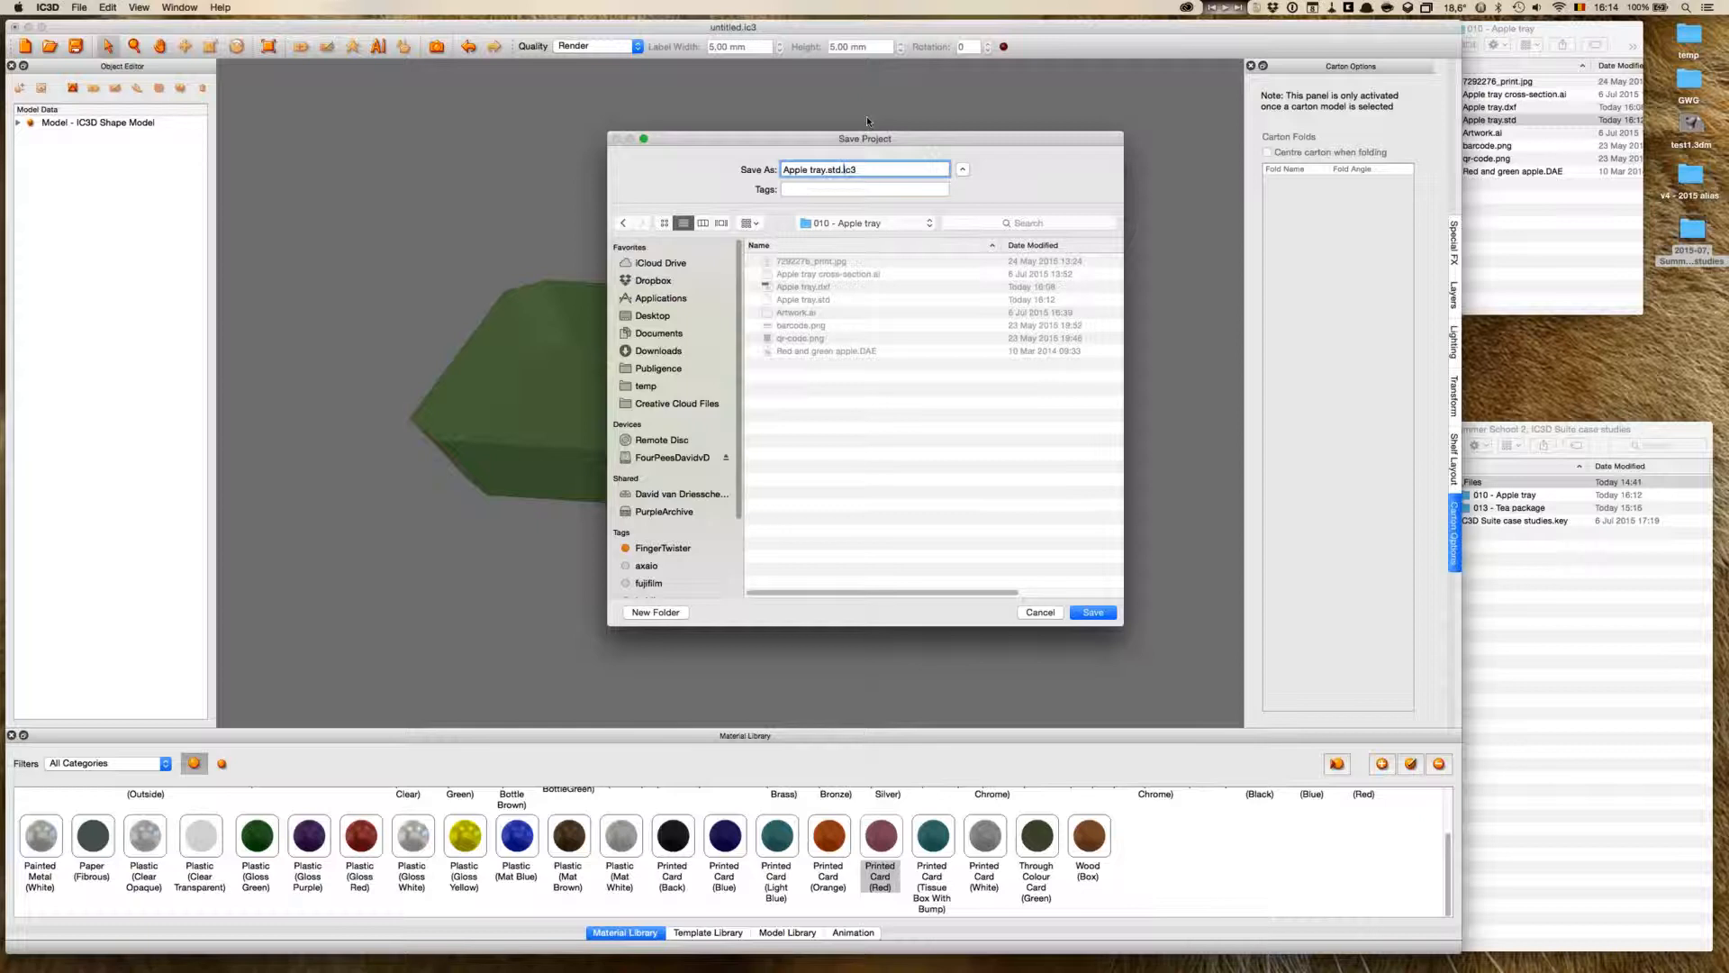
key("BackSpace")
key("BackSpace")
key("BackSpace")
key("BackSpace")
left_click(1092, 613)
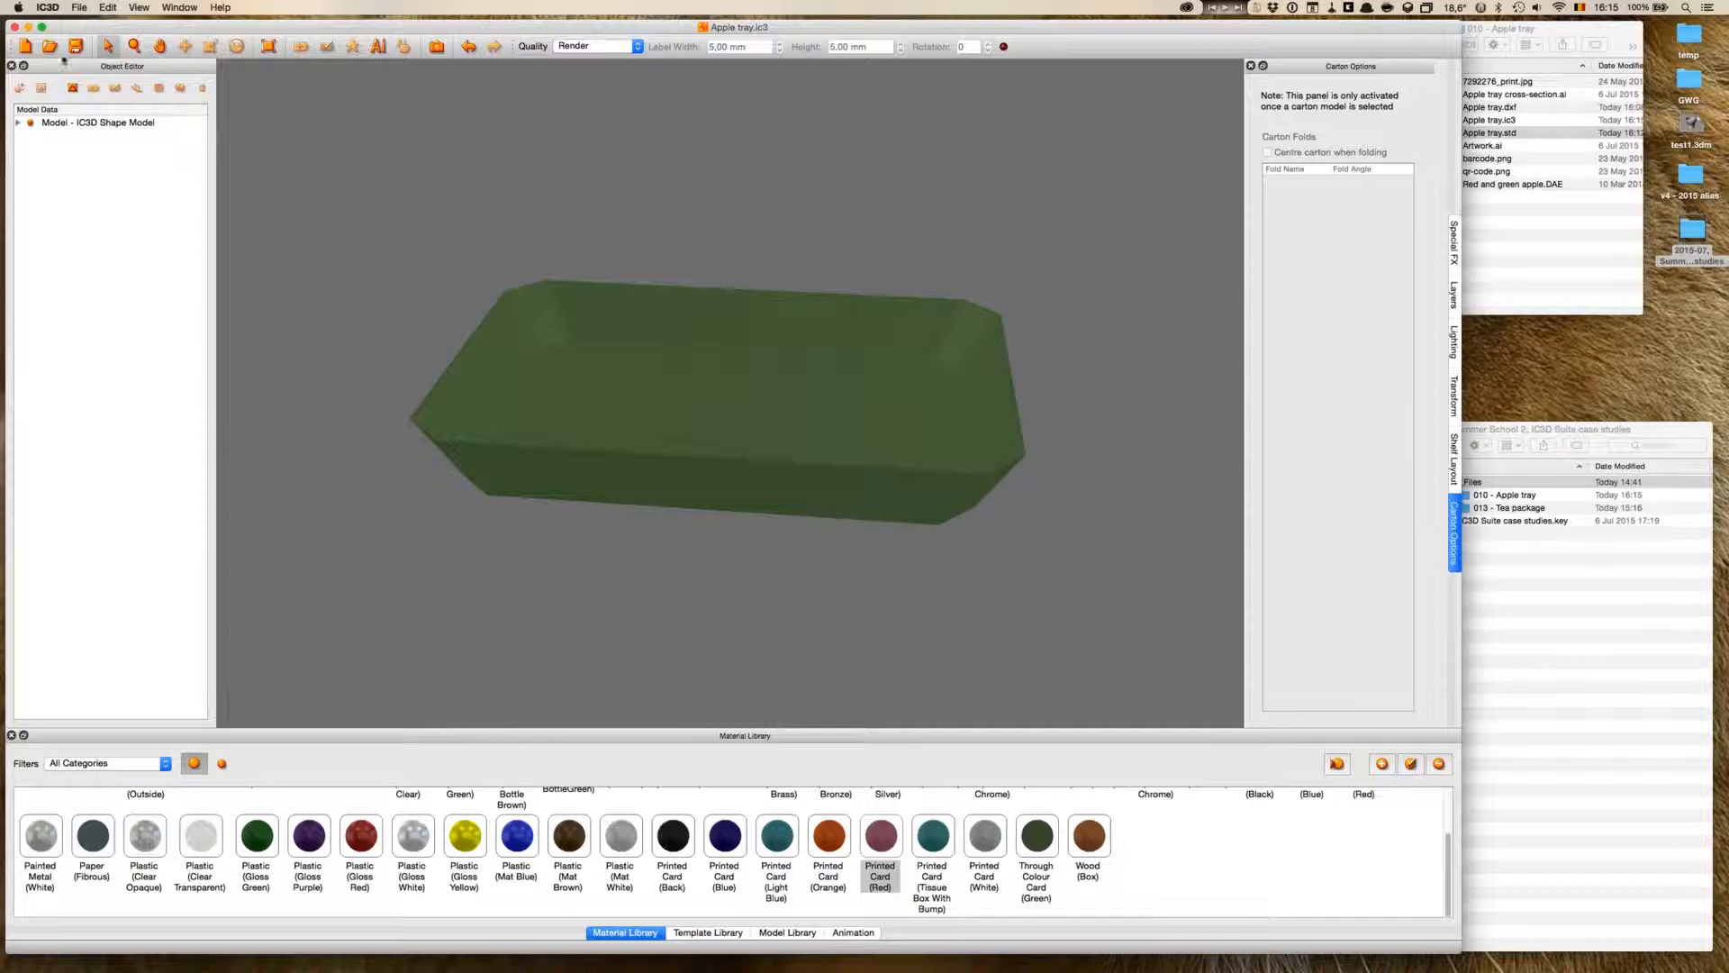
- Start a new empty project, check the saved Apple tray.ic3 file in Finder and return to IC3D
left_click(25, 46)
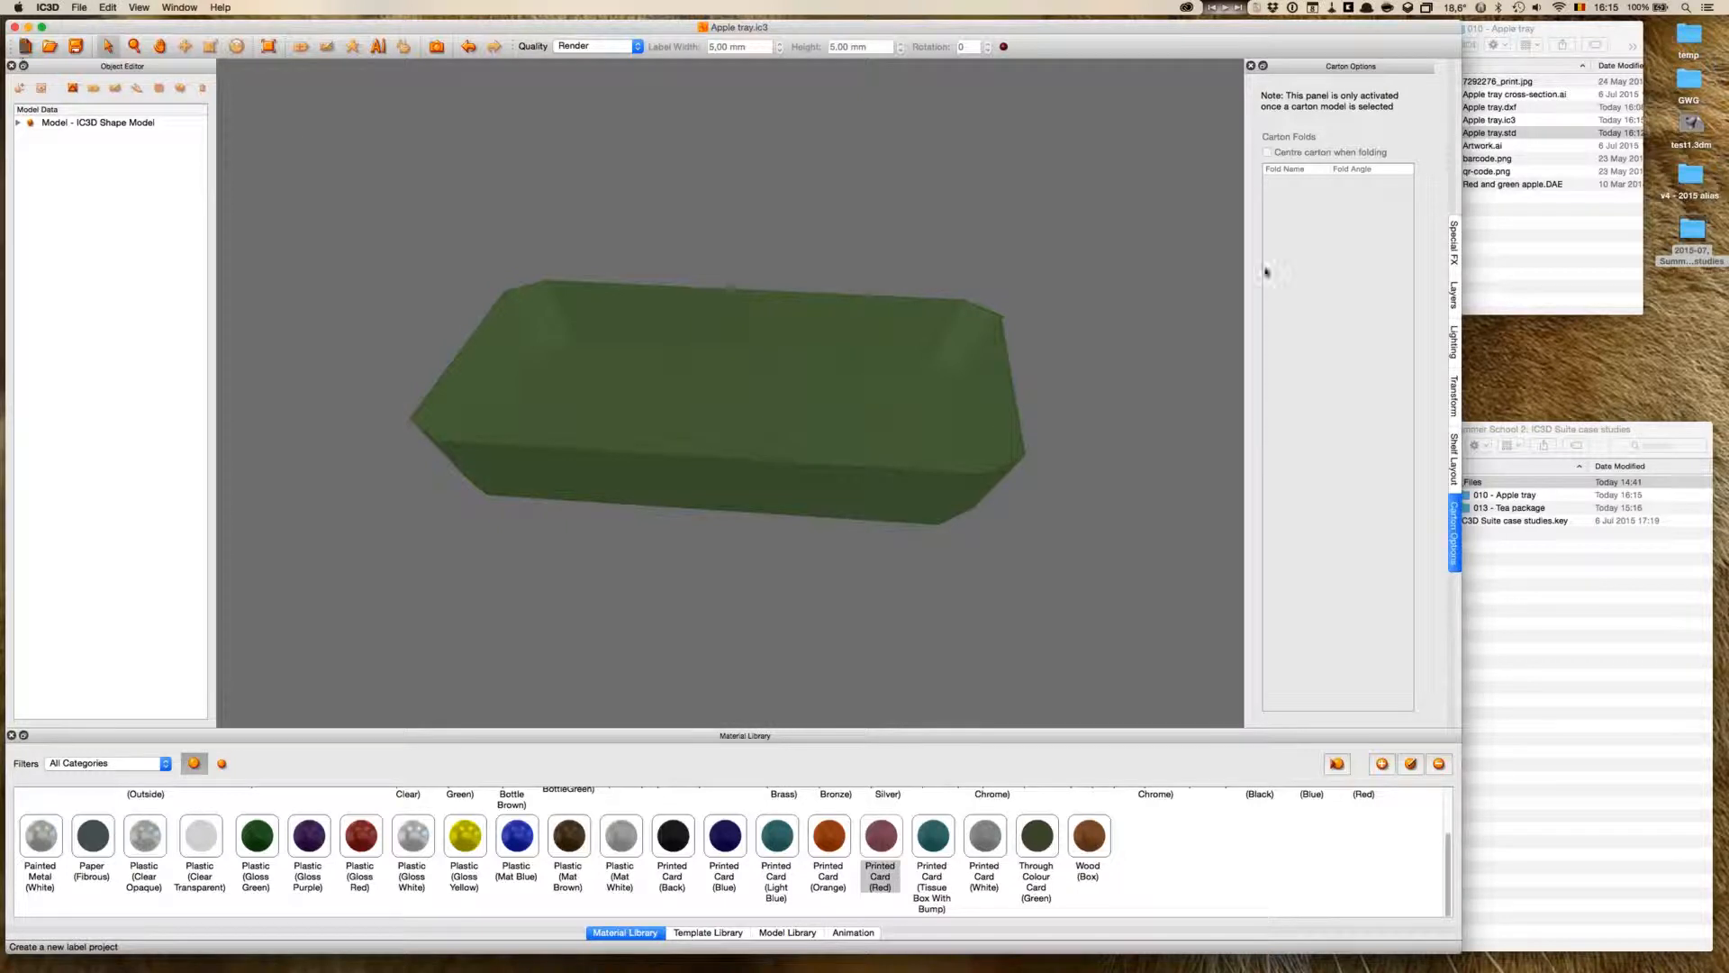
left_click(1591, 269)
left_click(1502, 120)
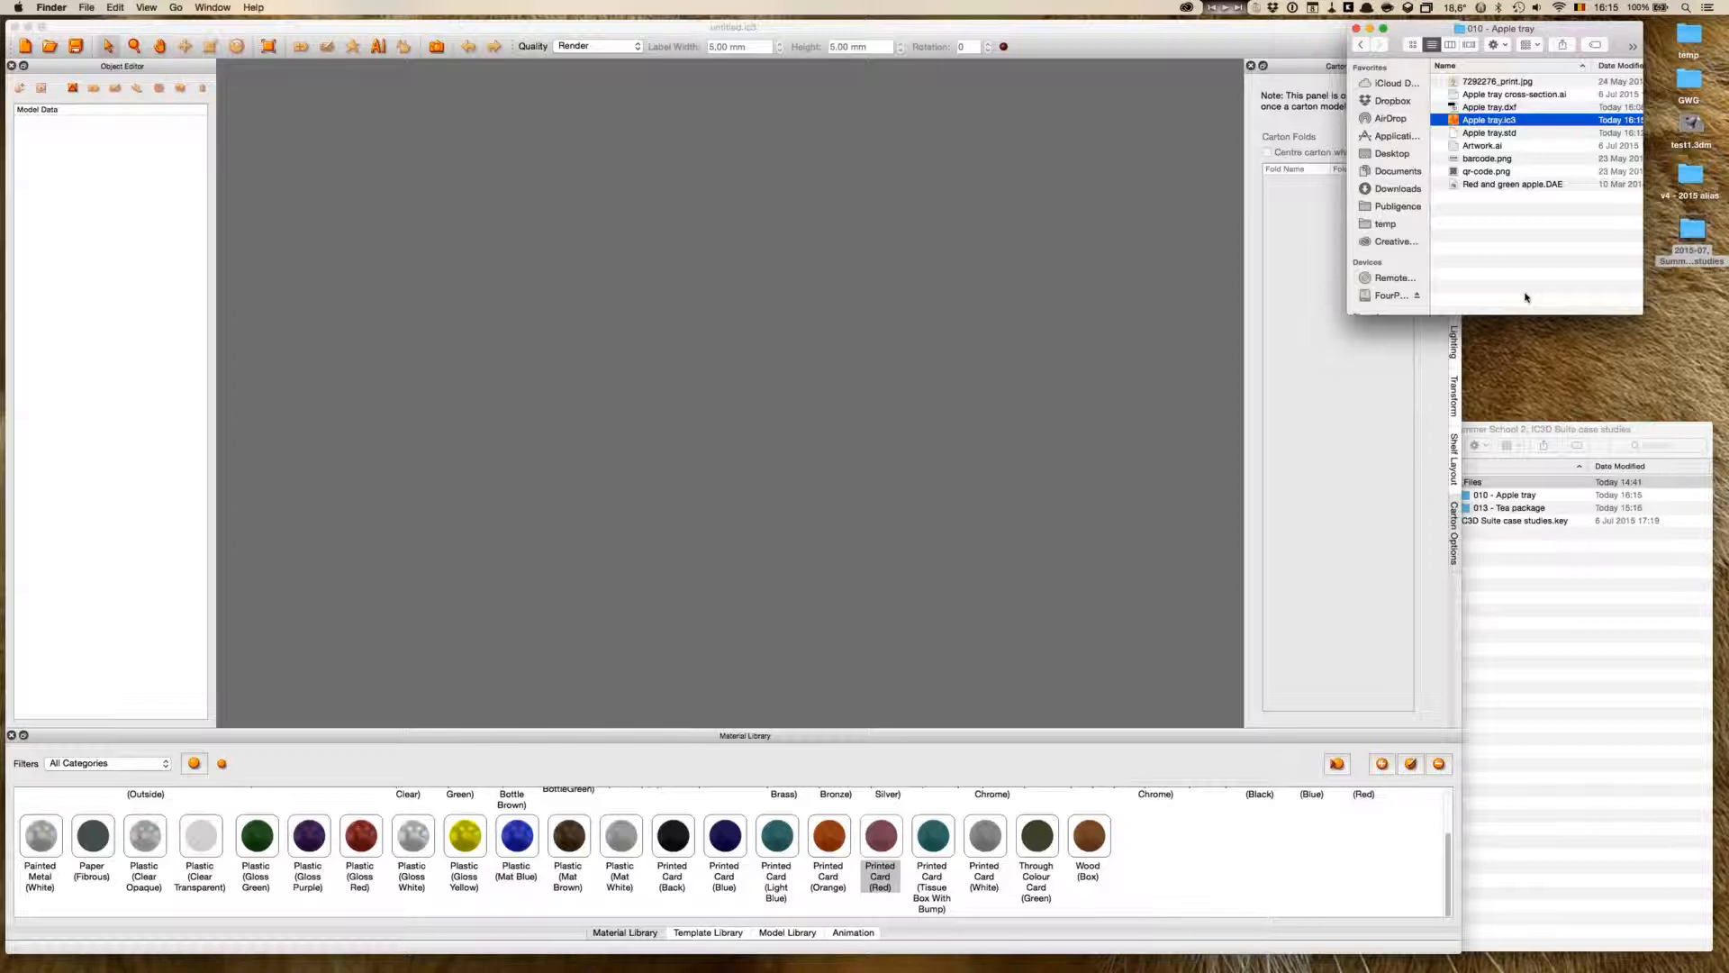
left_click(702, 306)
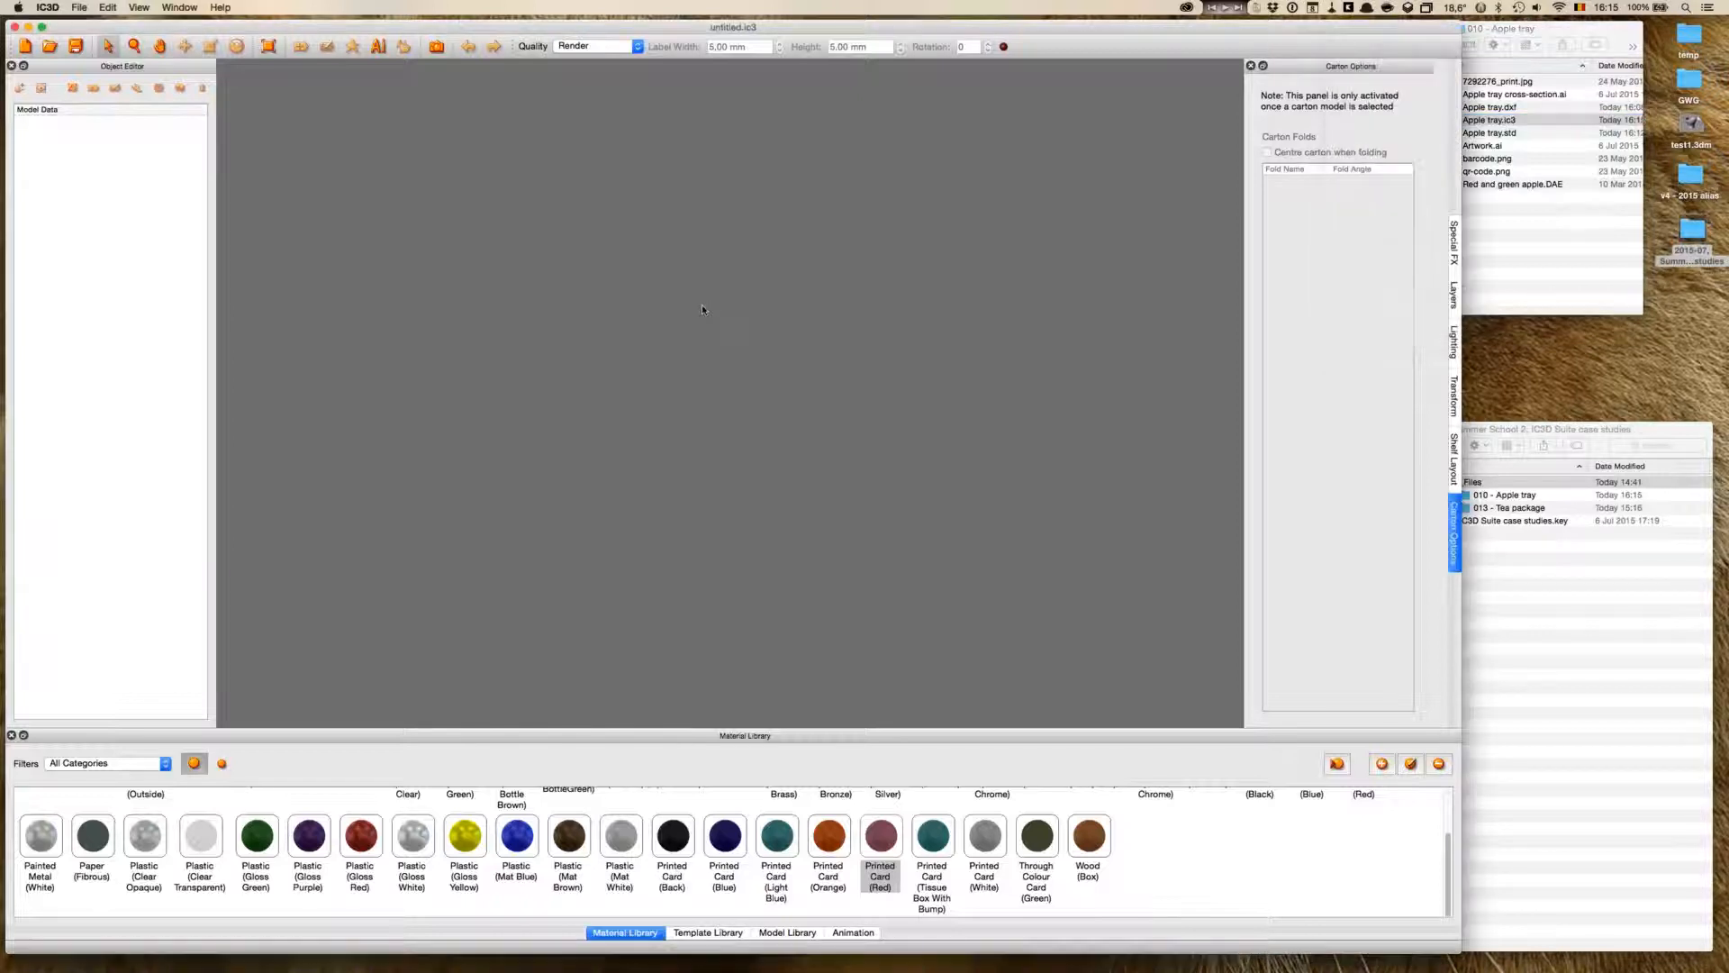
- Import Red and green apple.DAE from the 010 - Apple tray folder, ignoring all missing-texture errors
left_click(79, 7)
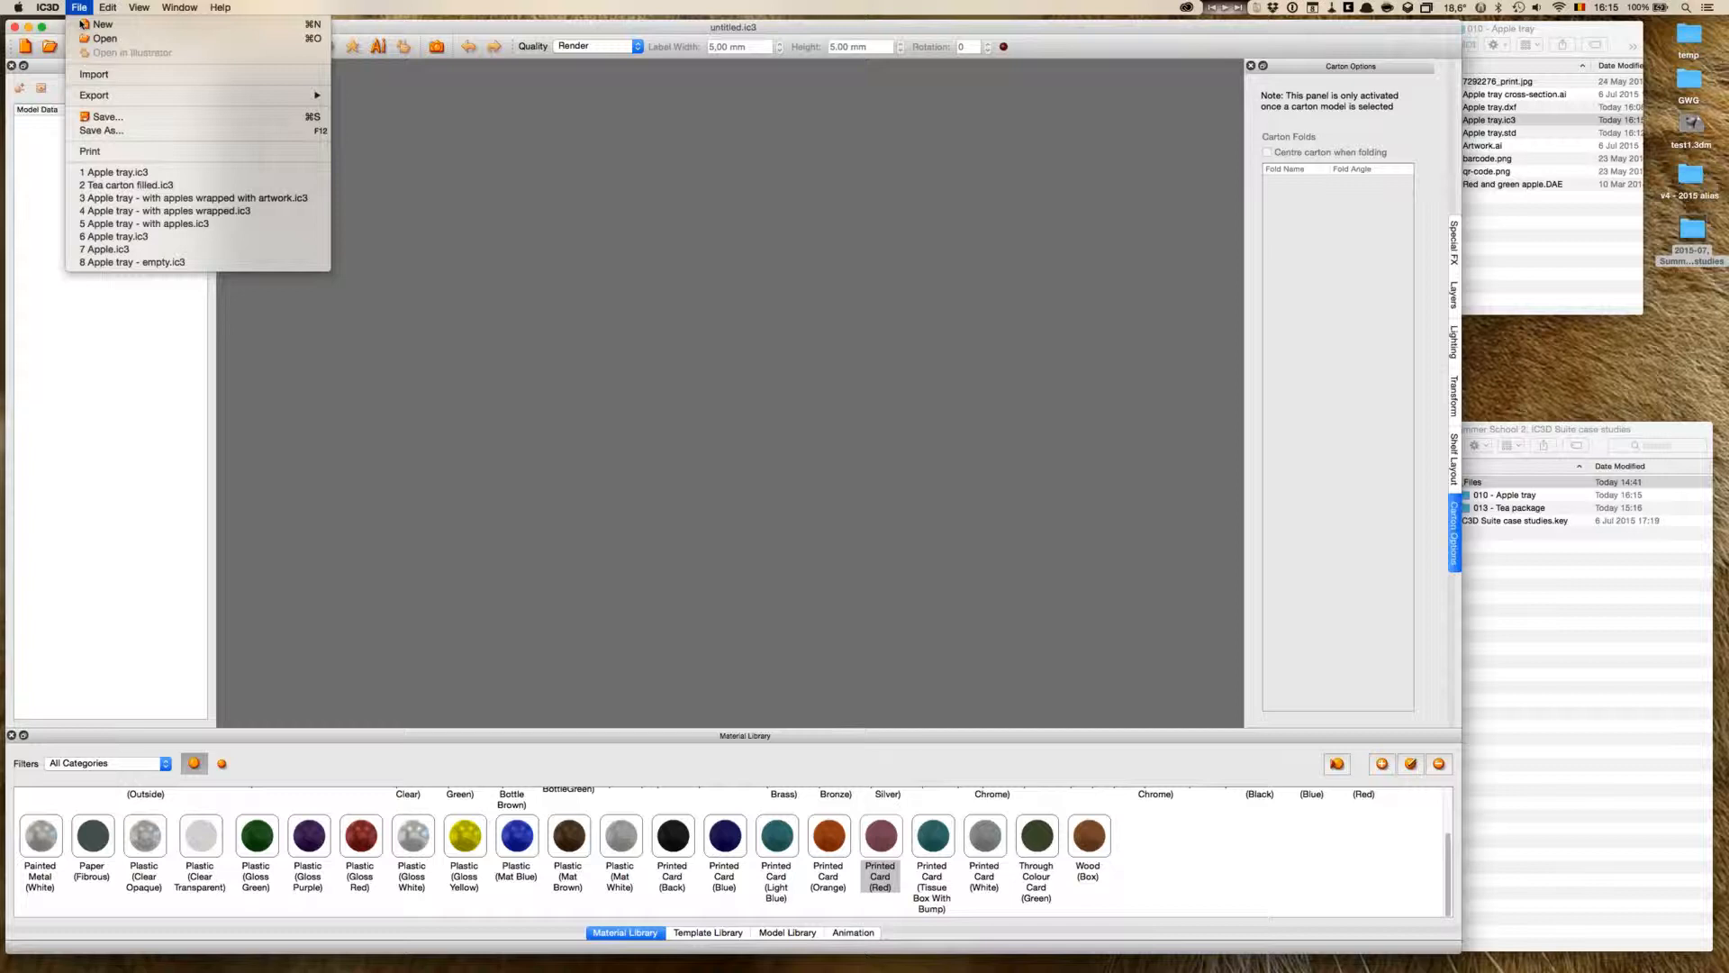
left_click(120, 78)
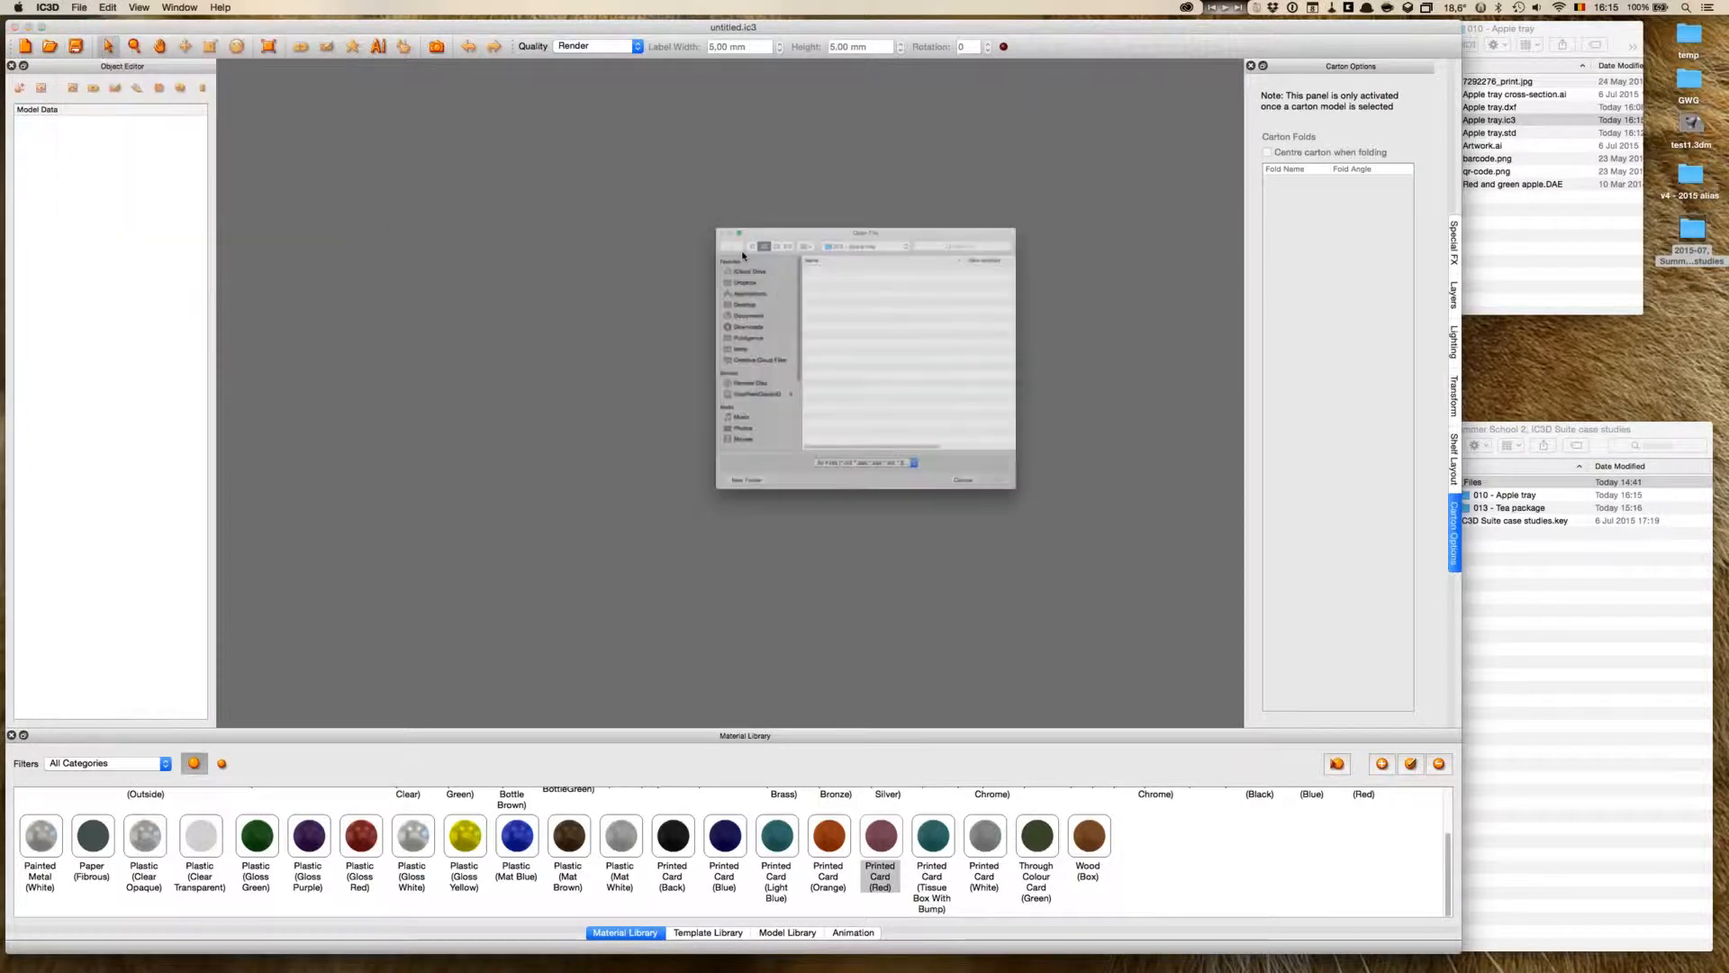
left_click(1558, 202)
left_click_drag(1489, 120, 977, 315)
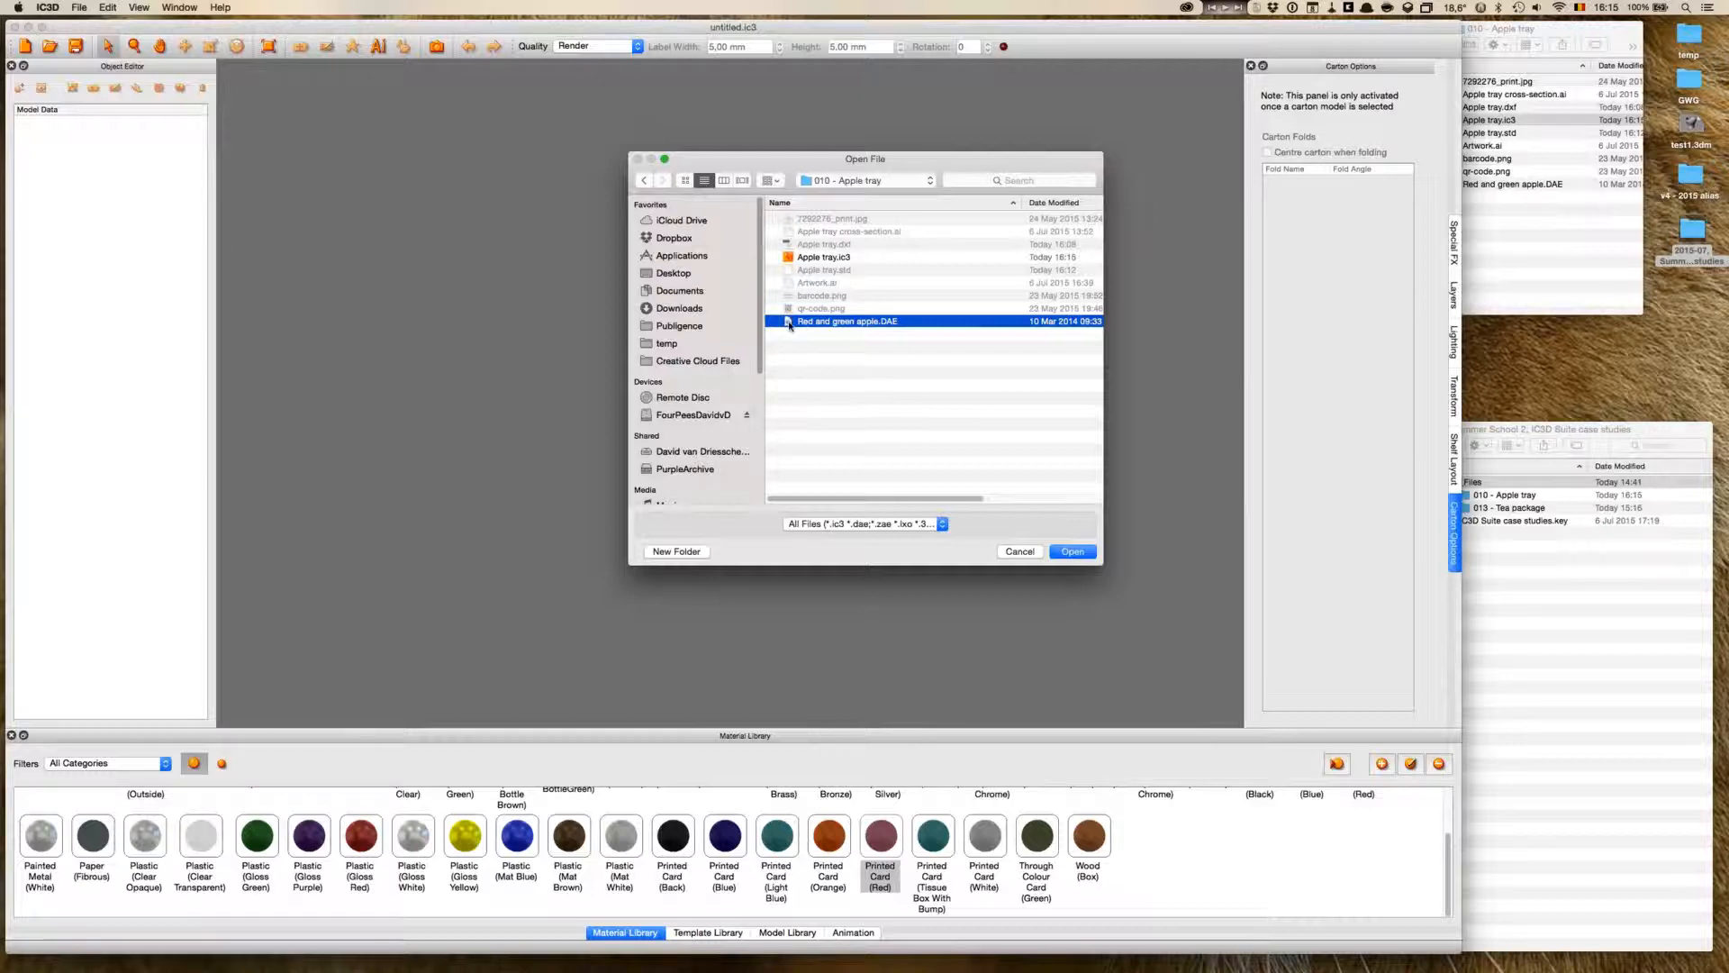
left_click(1084, 553)
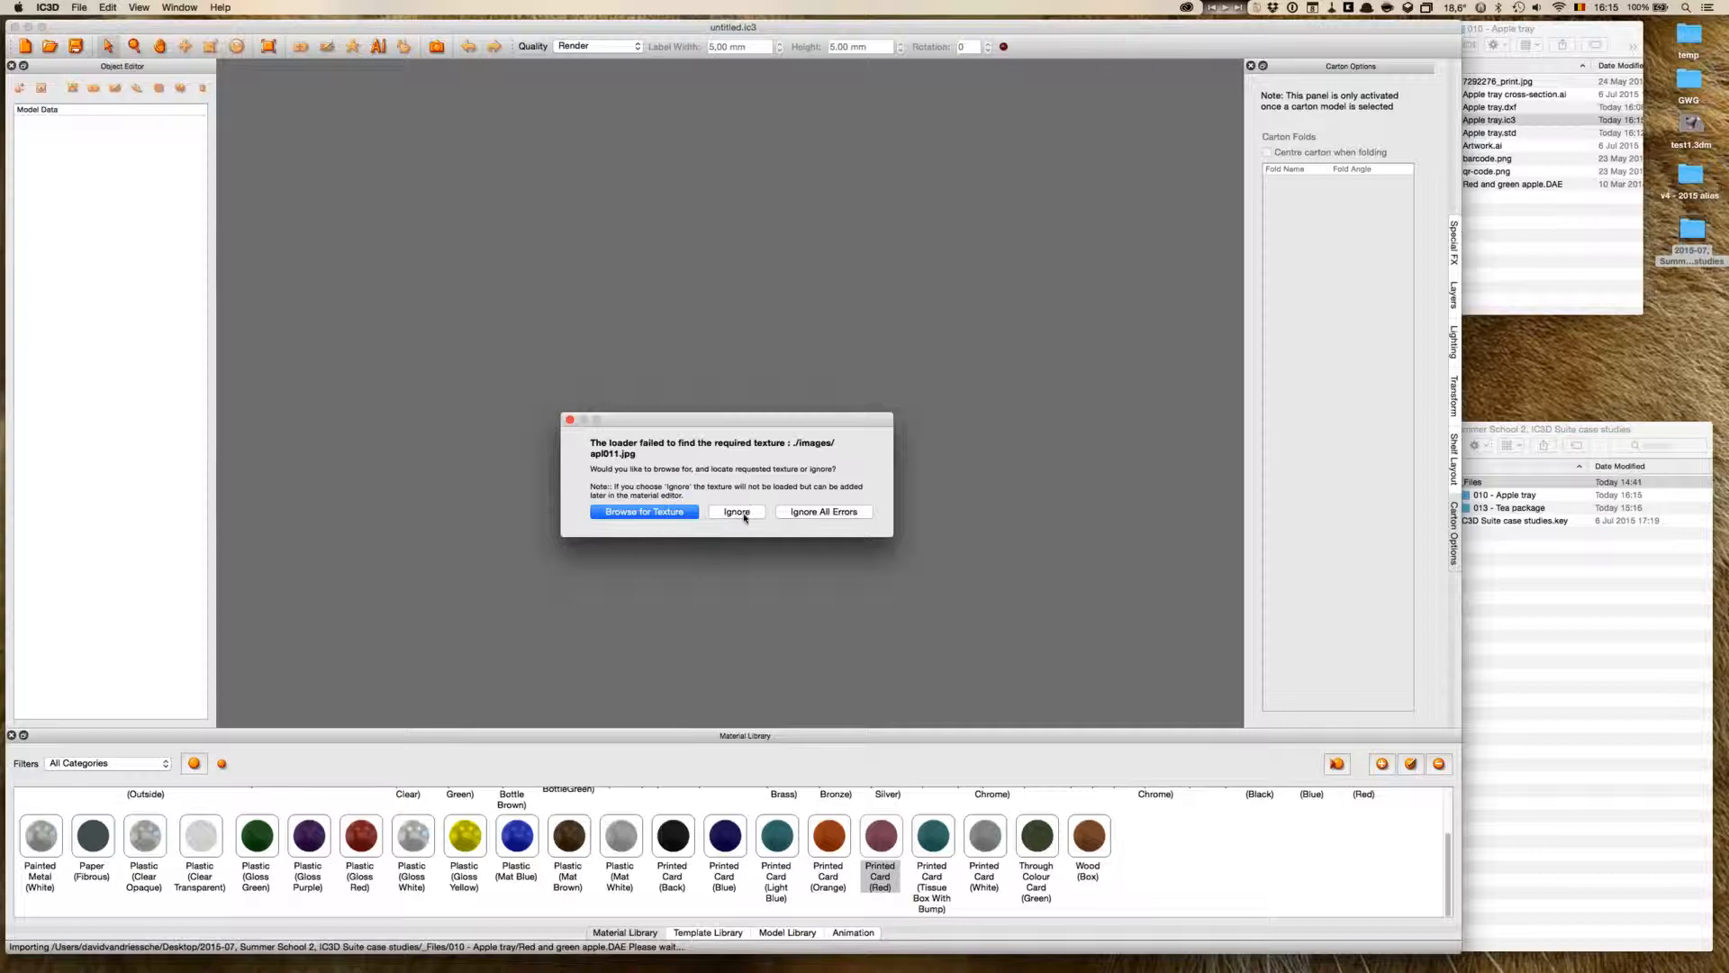
left_click(802, 513)
- Delete the imported untextured apple model from the scene
left_click(846, 369)
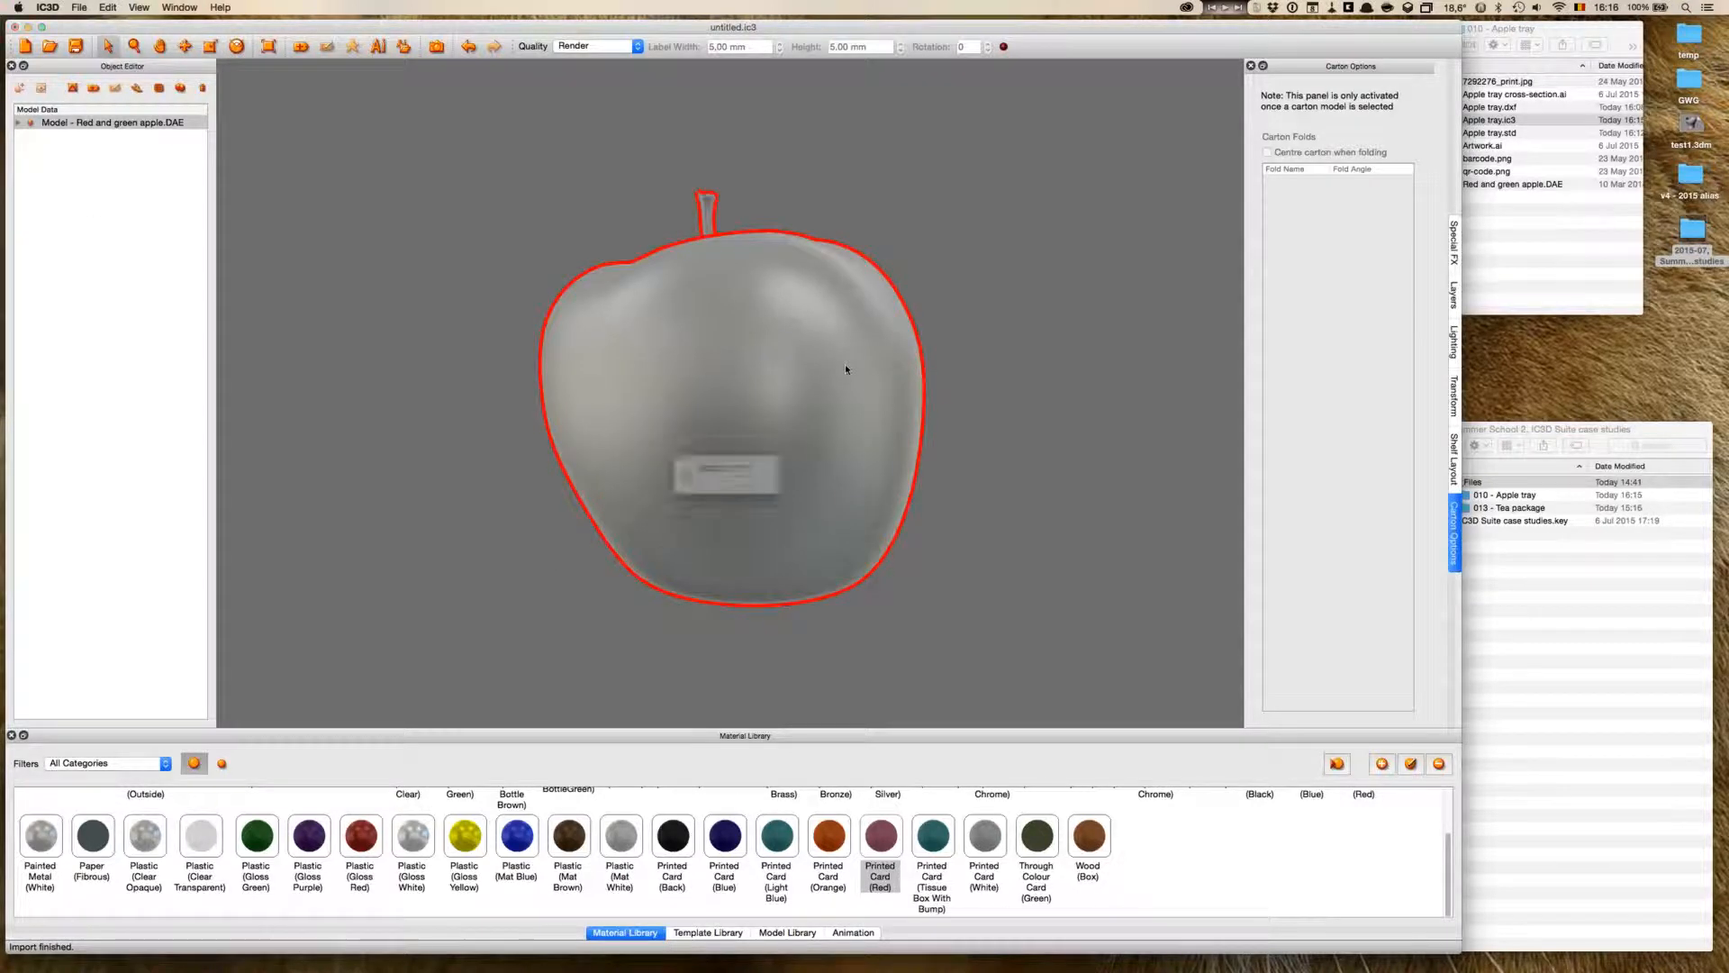
key("Delete")
left_click(830, 501)
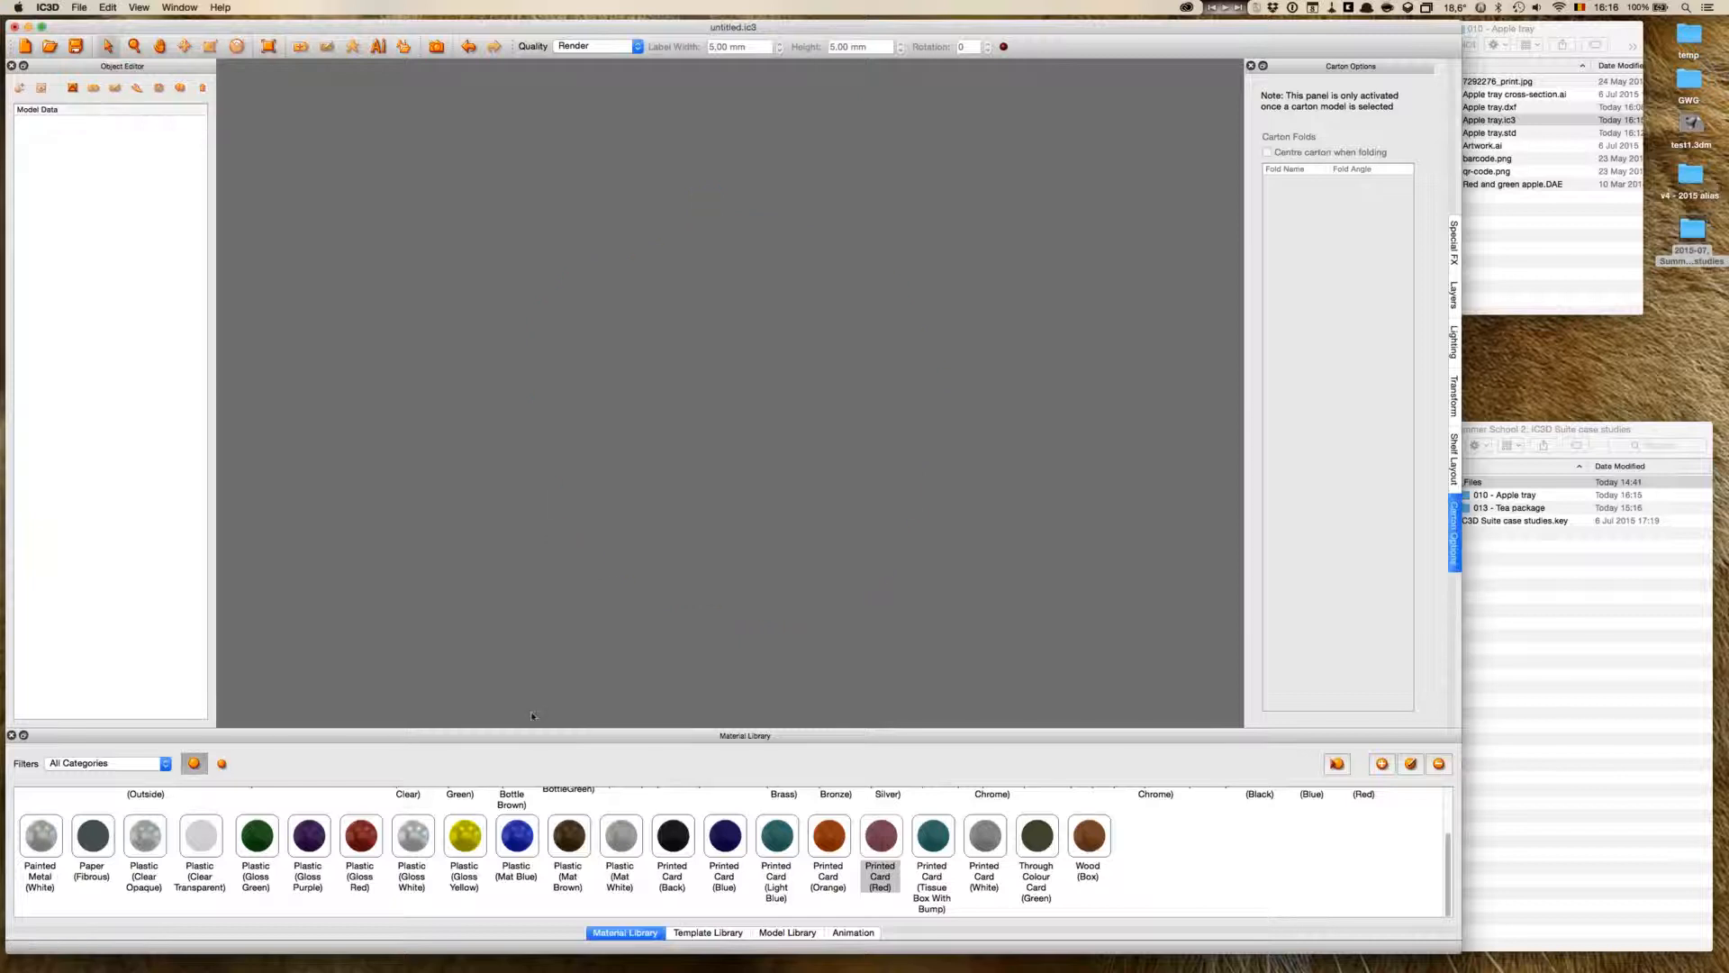
- Filter the model library by Fruit and add the Red and green apple model to the scene, viewing it from above
left_click(146, 766)
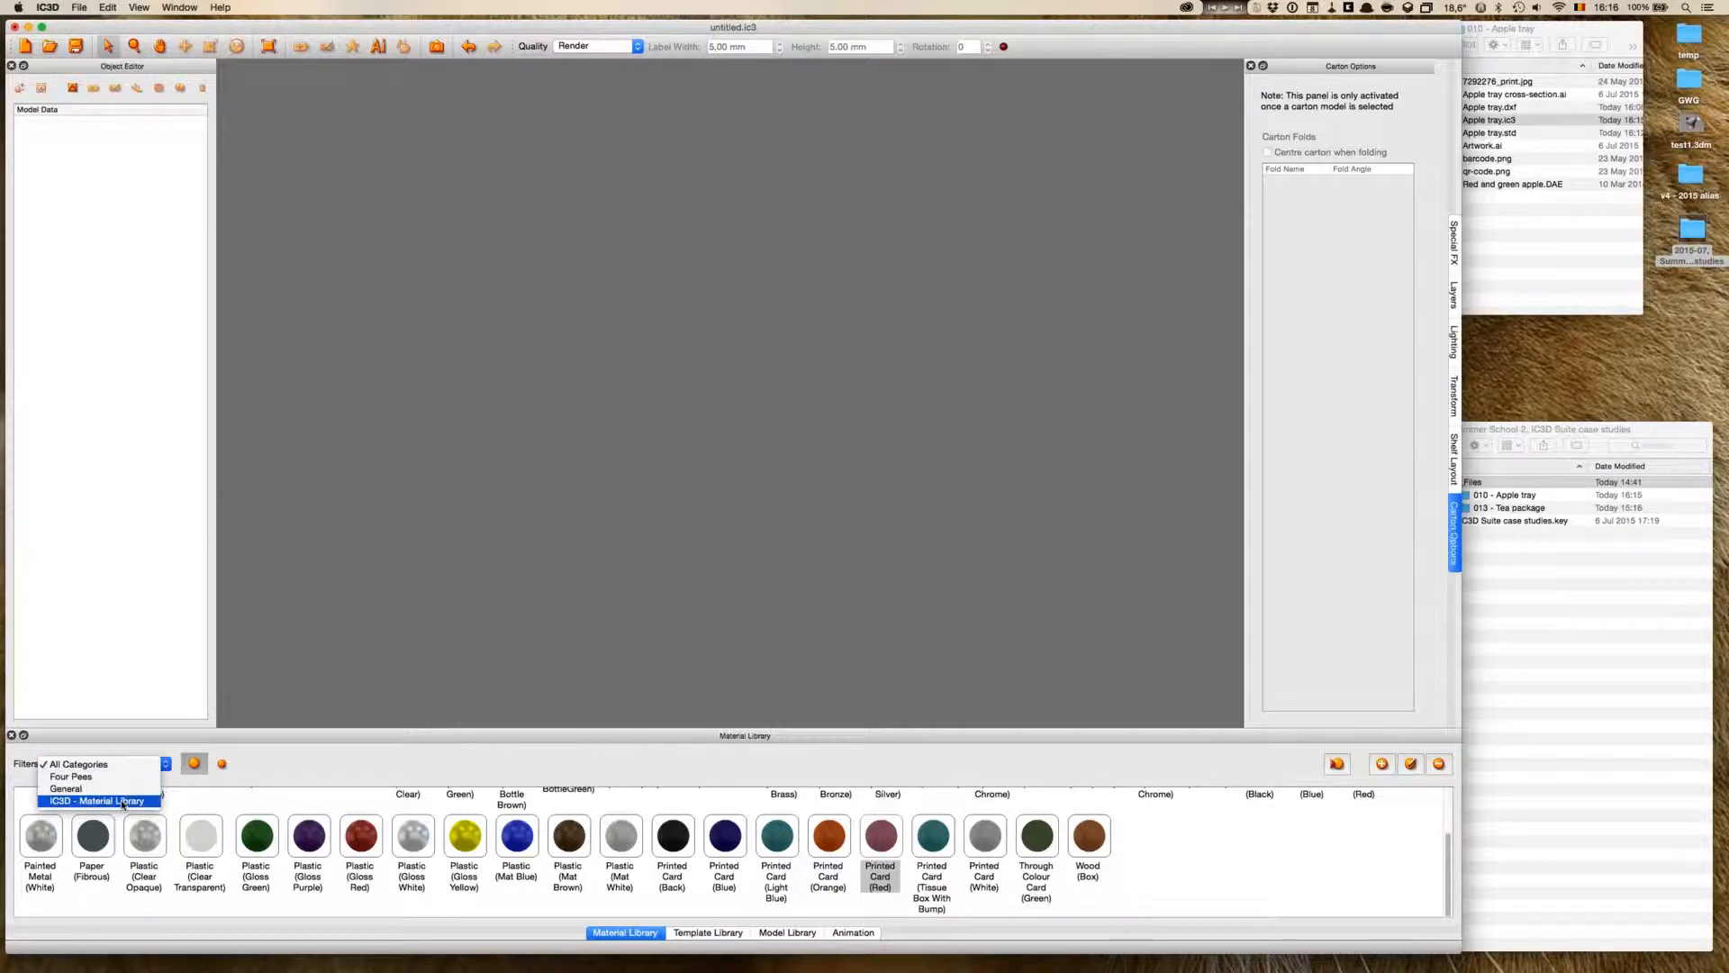
left_click(121, 788)
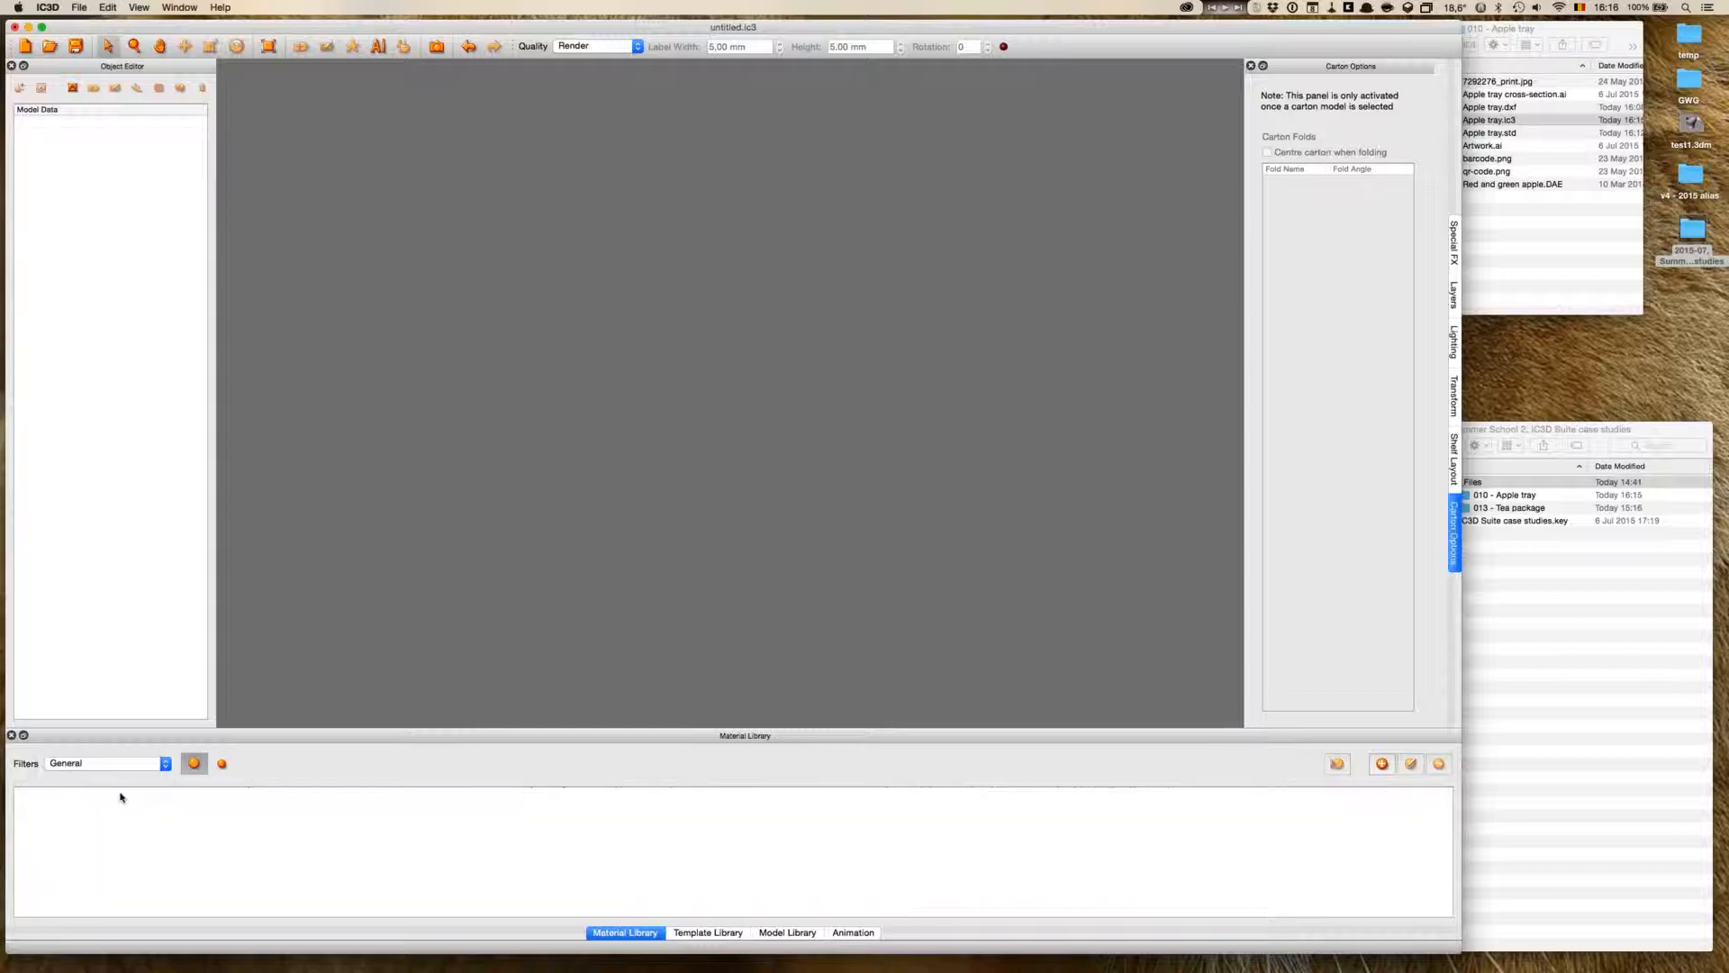
left_click(787, 932)
left_click(104, 764)
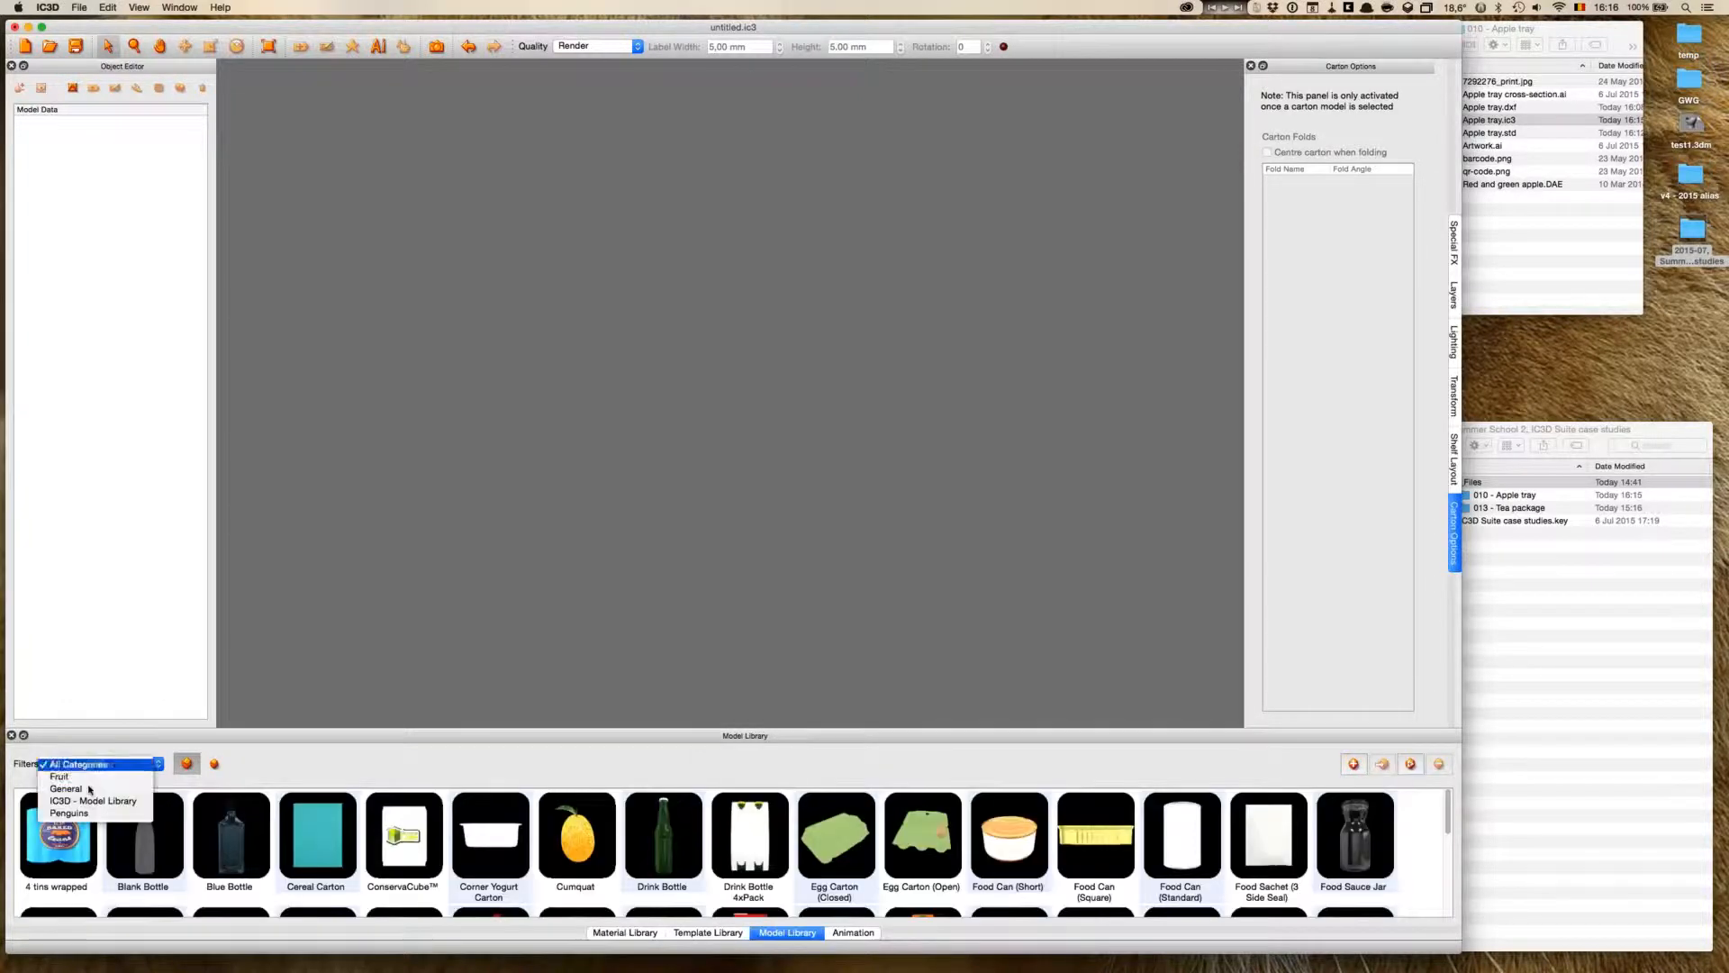
left_click(89, 780)
left_click_drag(269, 860, 738, 464)
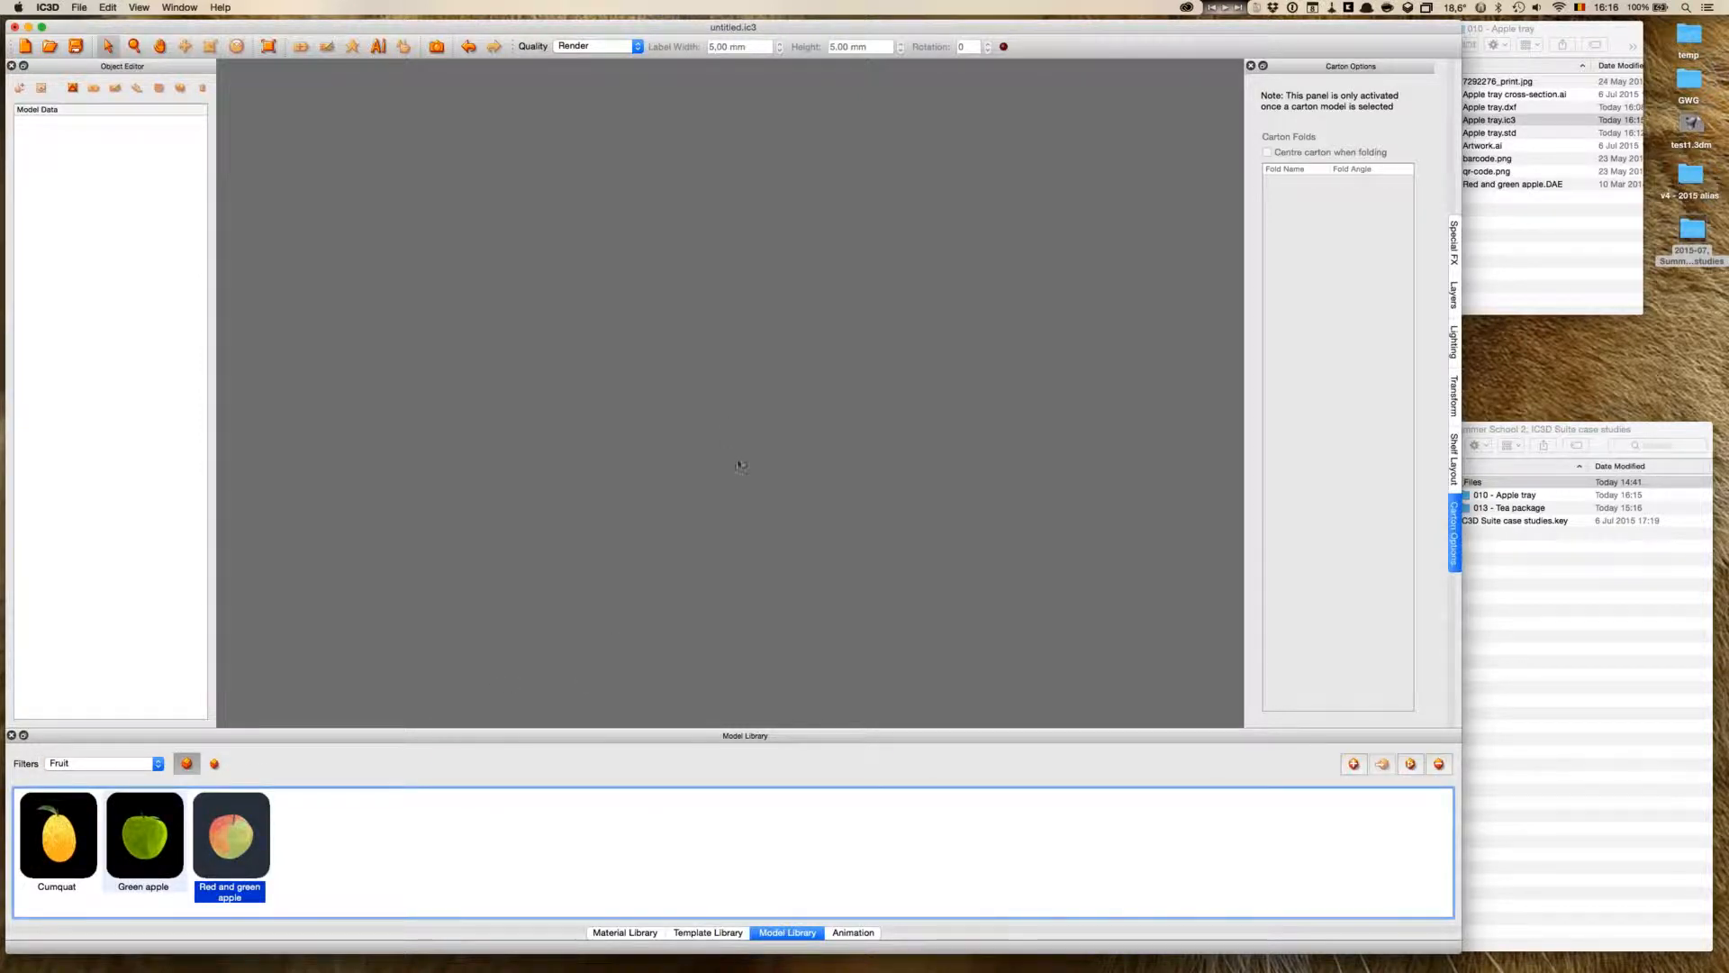
left_click_drag(1023, 482, 753, 645)
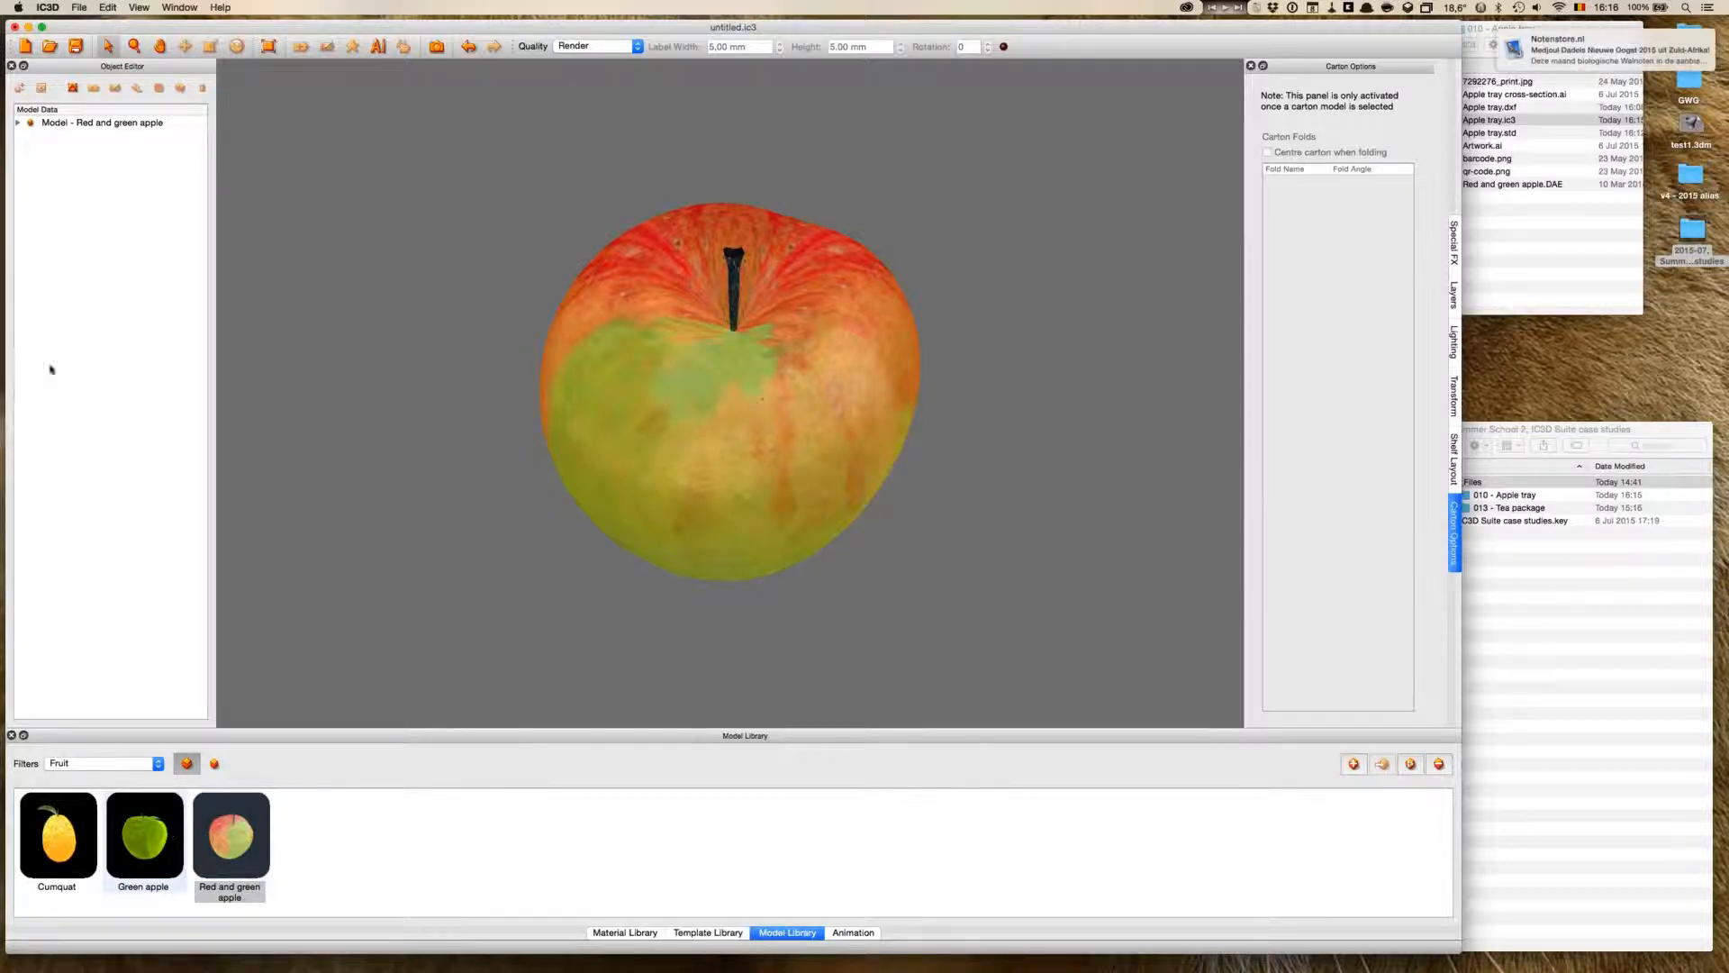
- Set the shininess of the apple's Apple017-material to 1, save the material and inspect the apple from another angle
left_click(19, 123)
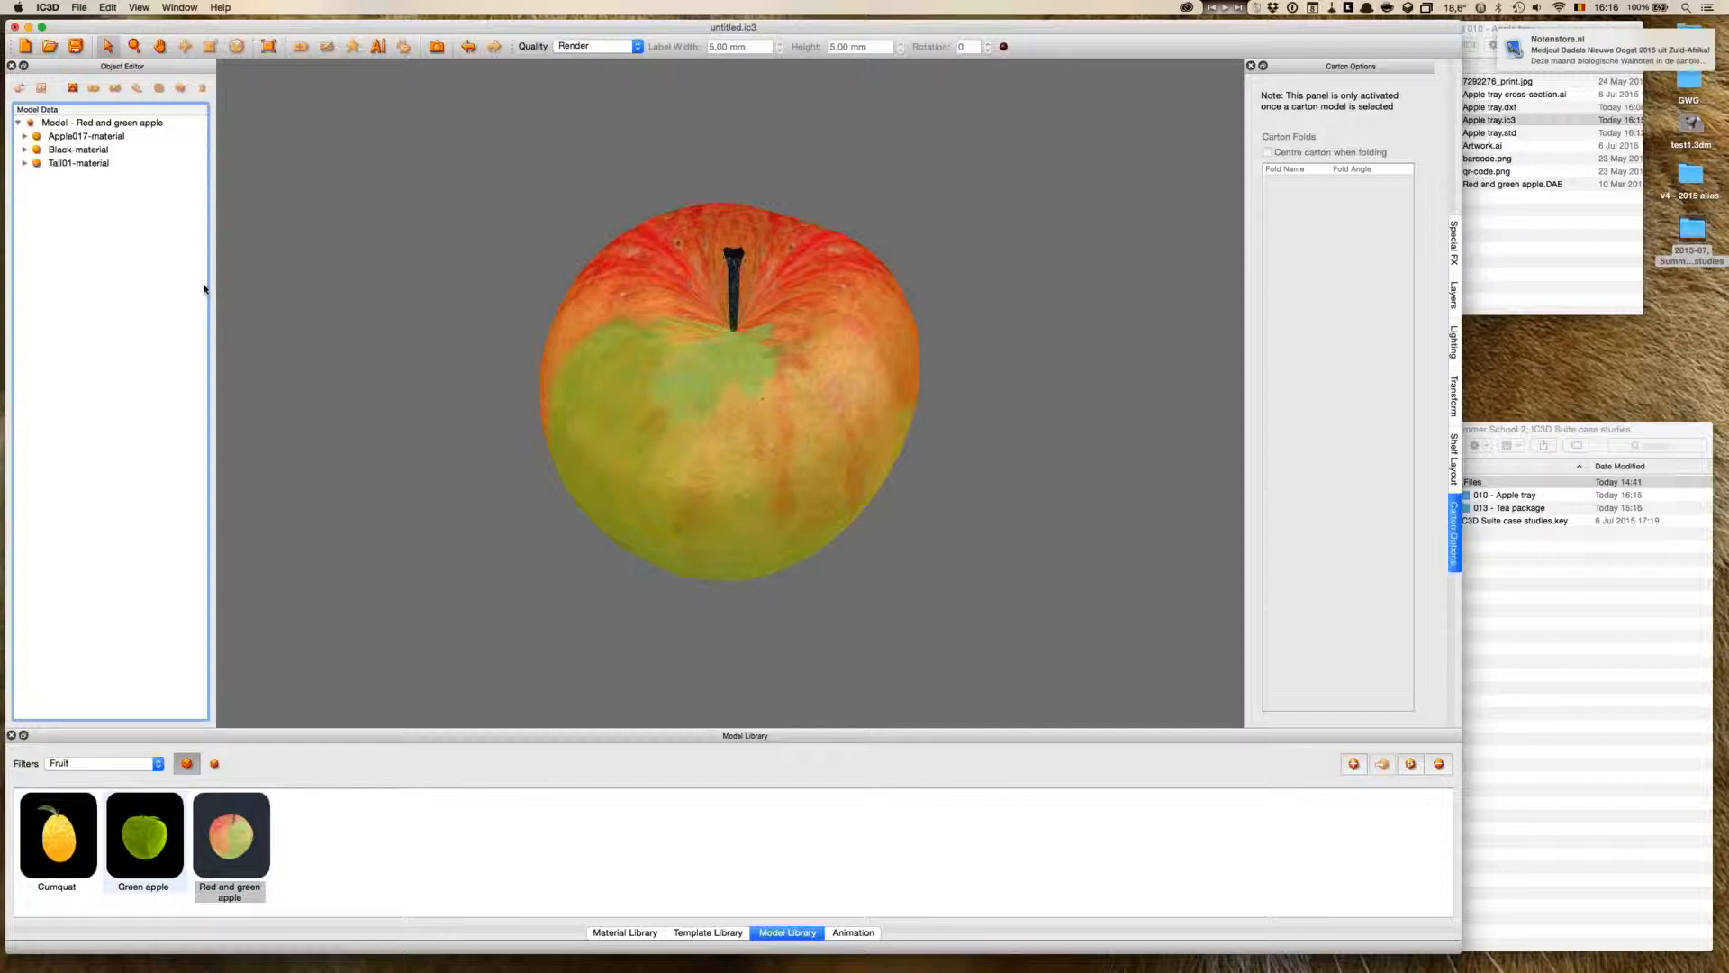
left_click(93, 136)
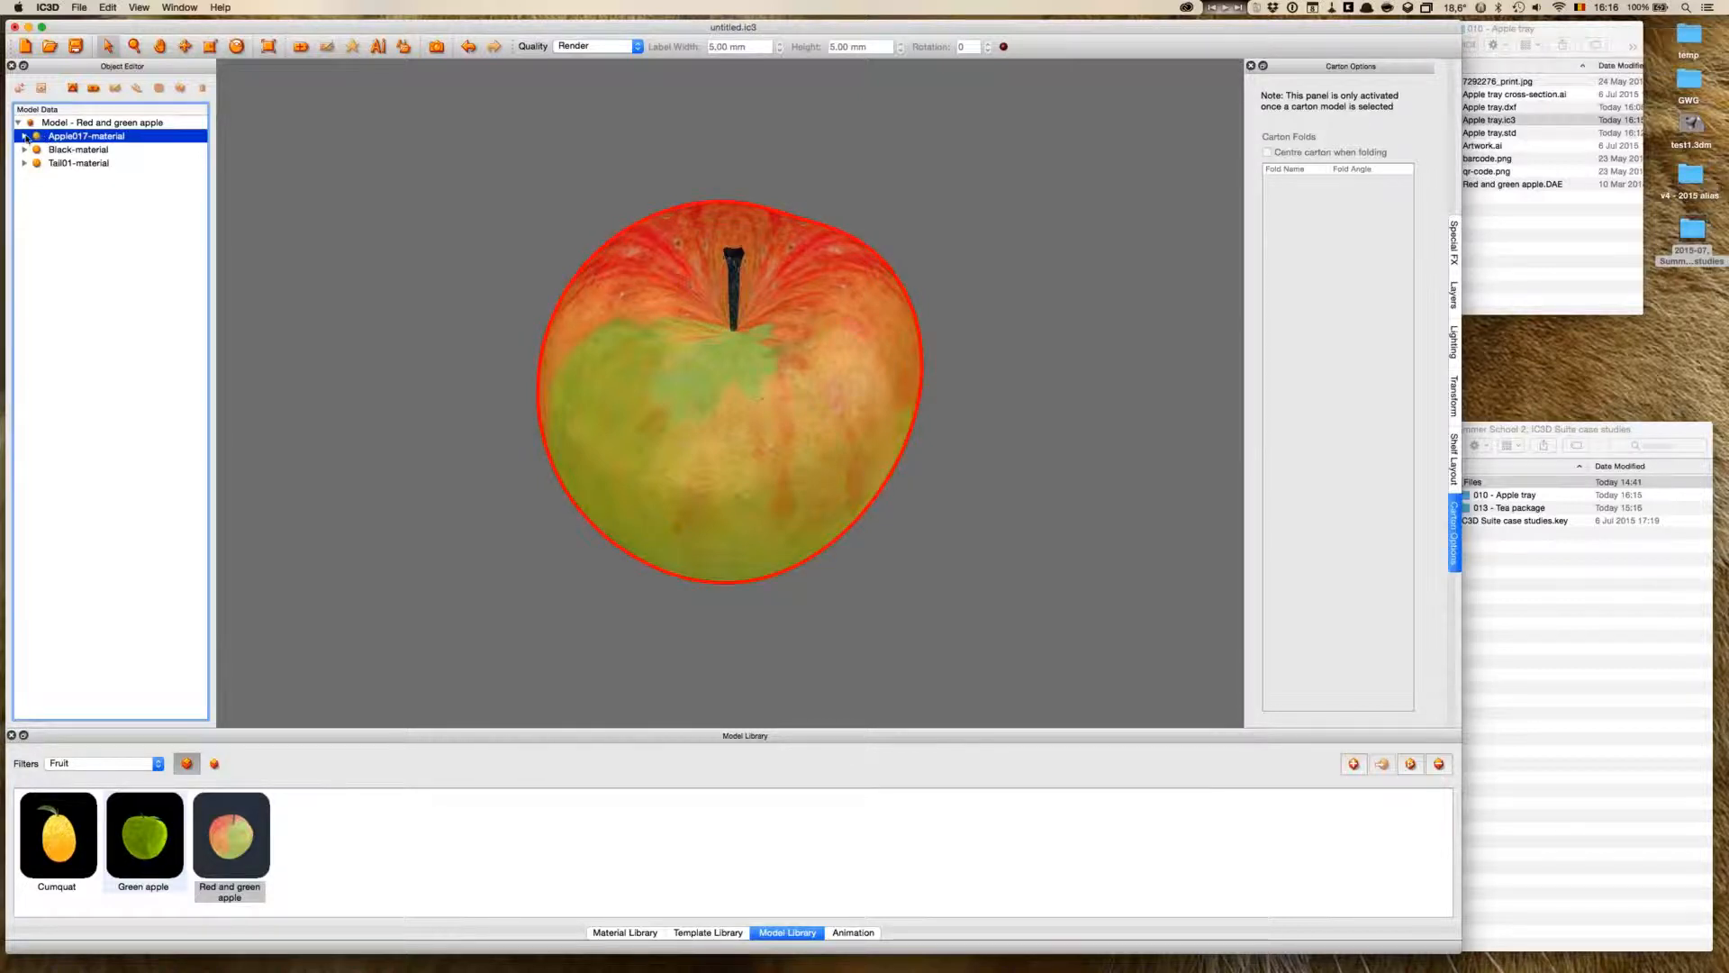
left_click(24, 136)
left_click(72, 151)
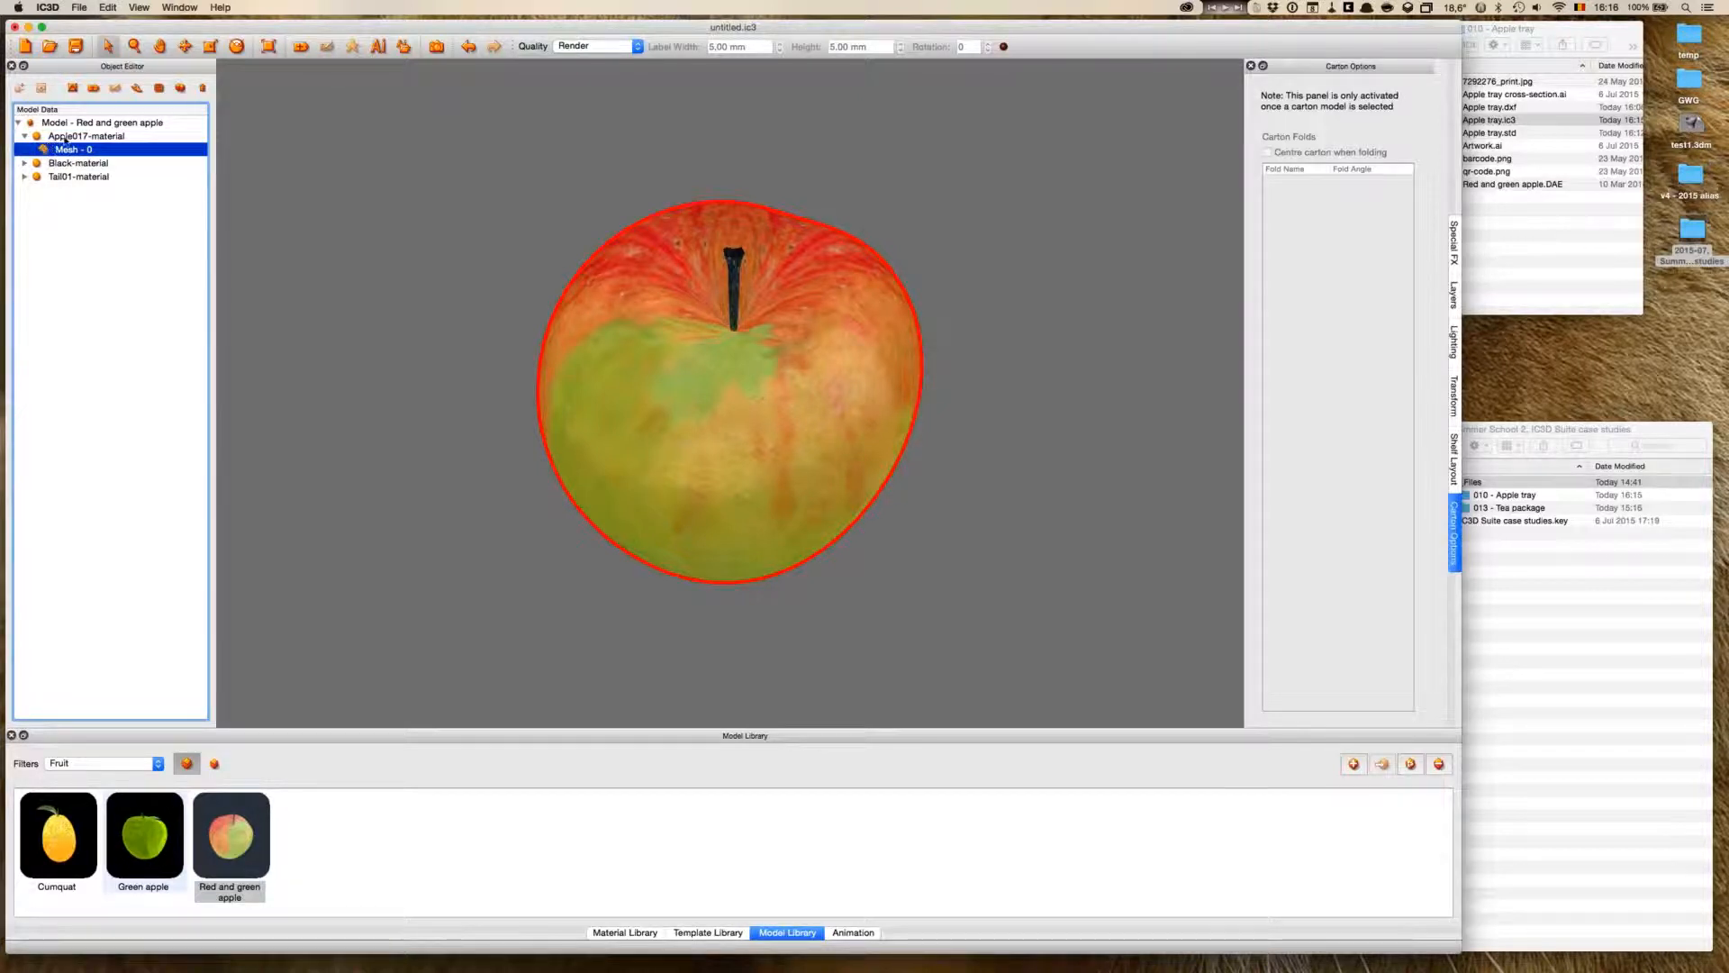
double_click(52, 138)
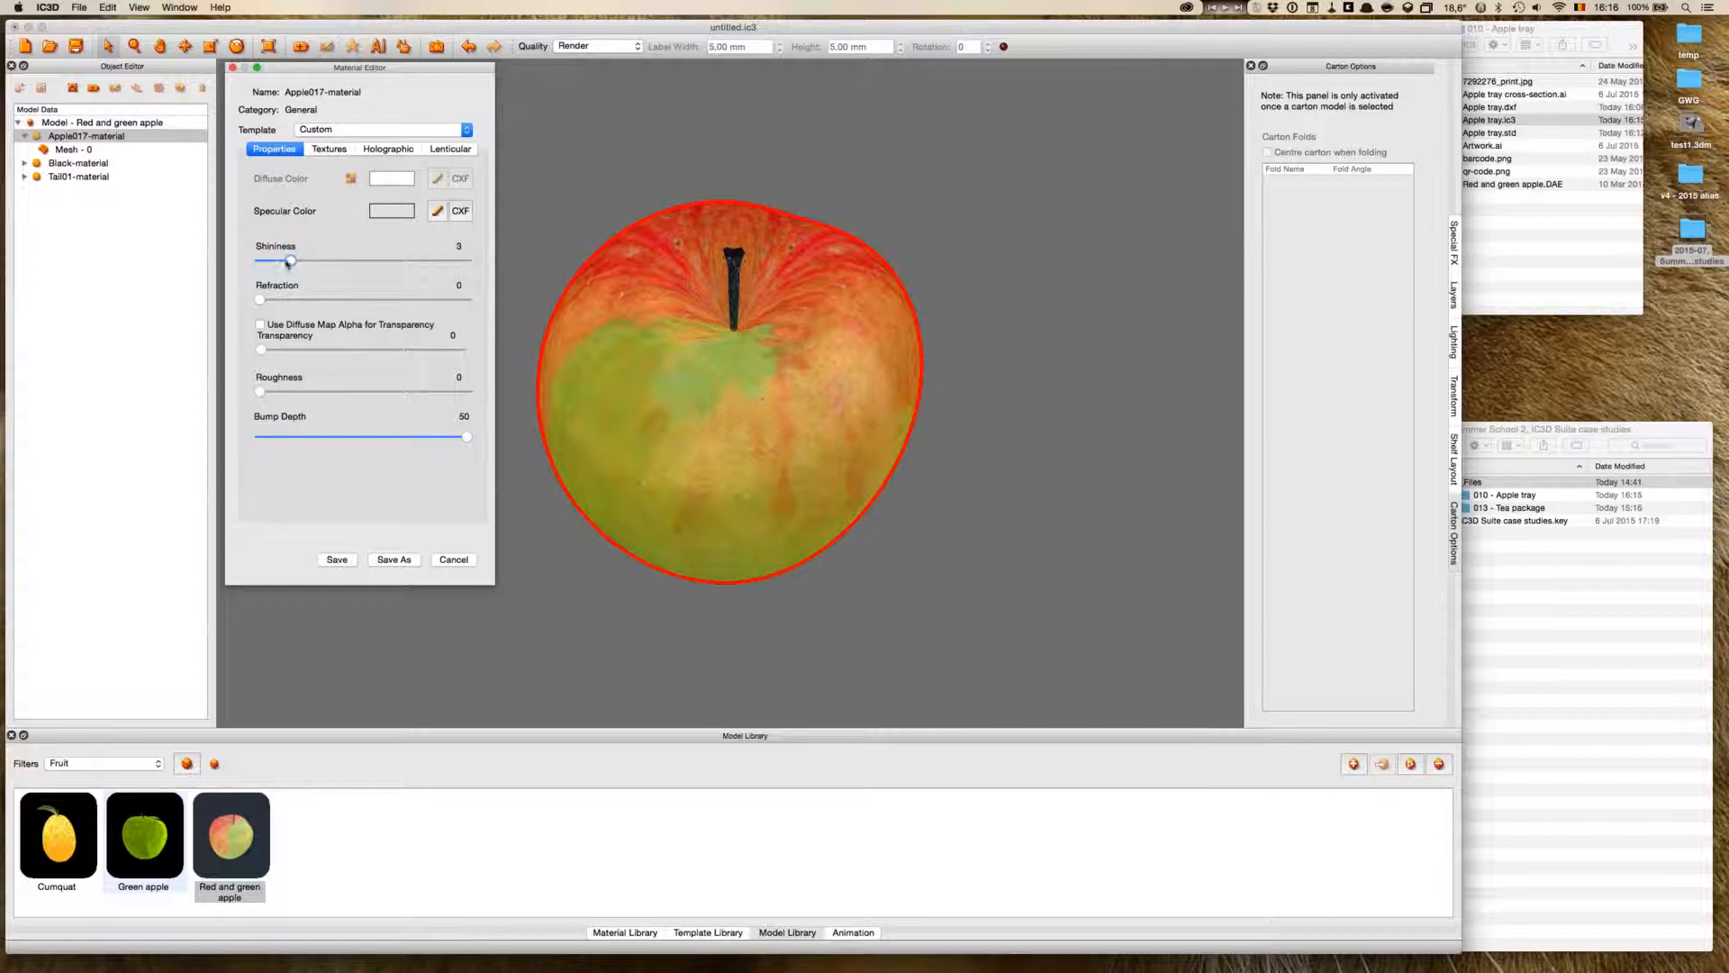
left_click_drag(290, 261, 269, 261)
left_click(1026, 501)
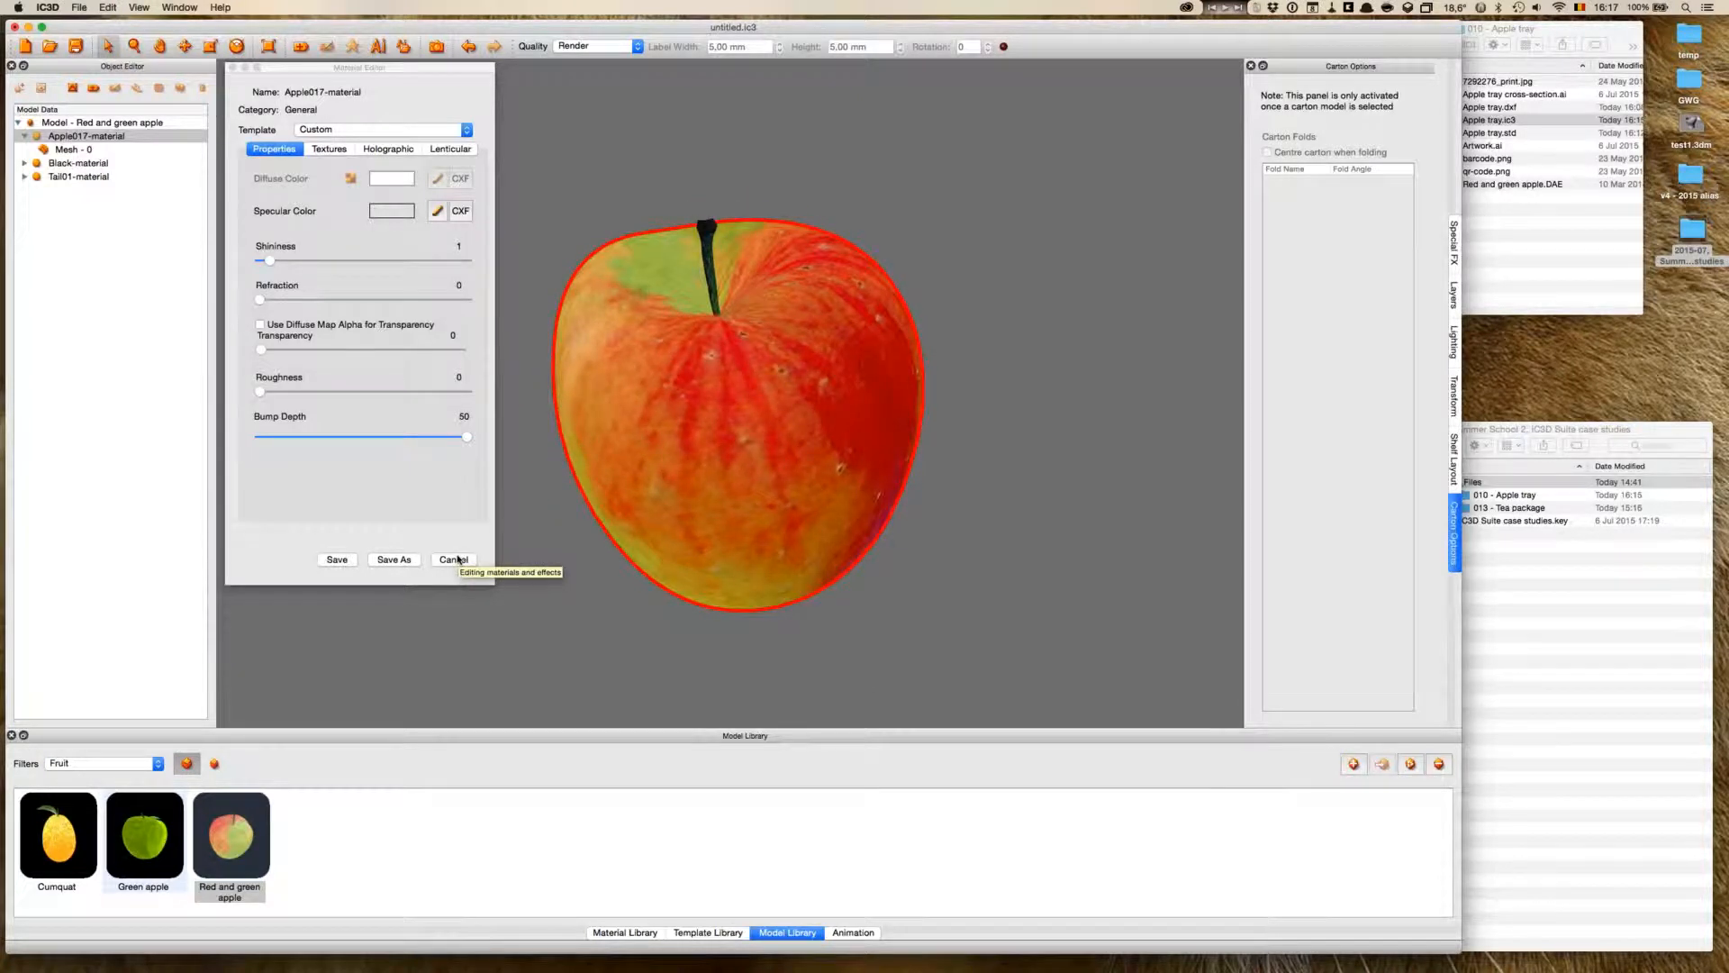
left_click(337, 559)
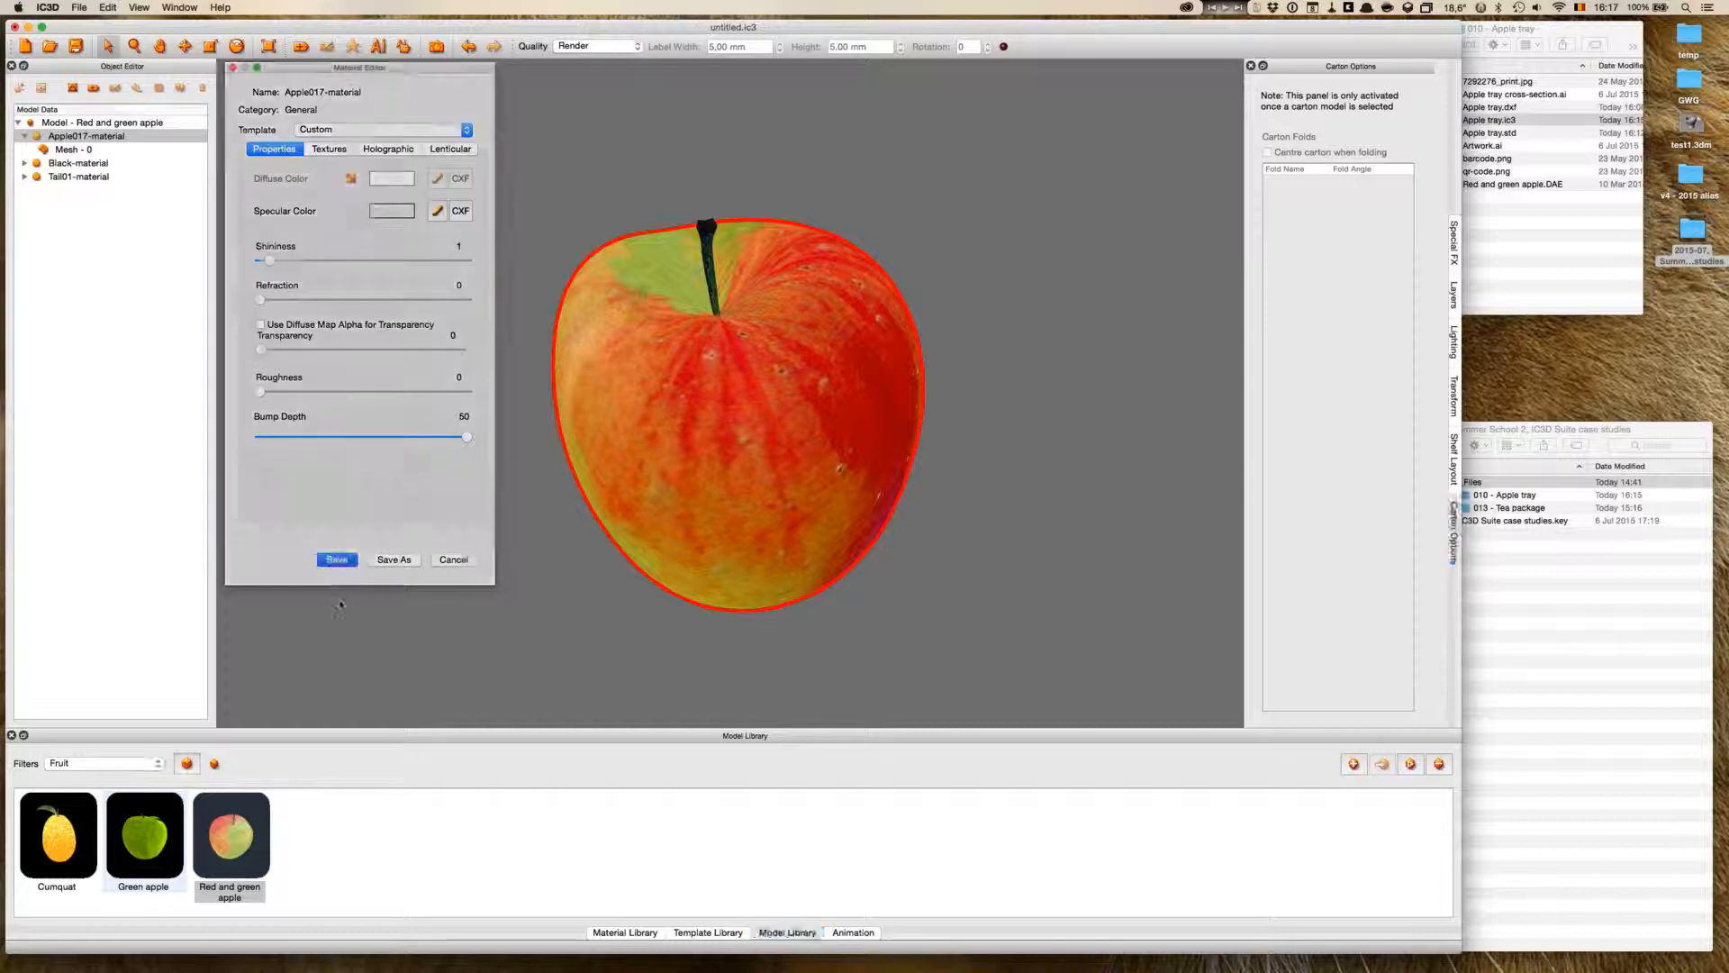
left_click_drag(985, 450, 1033, 427)
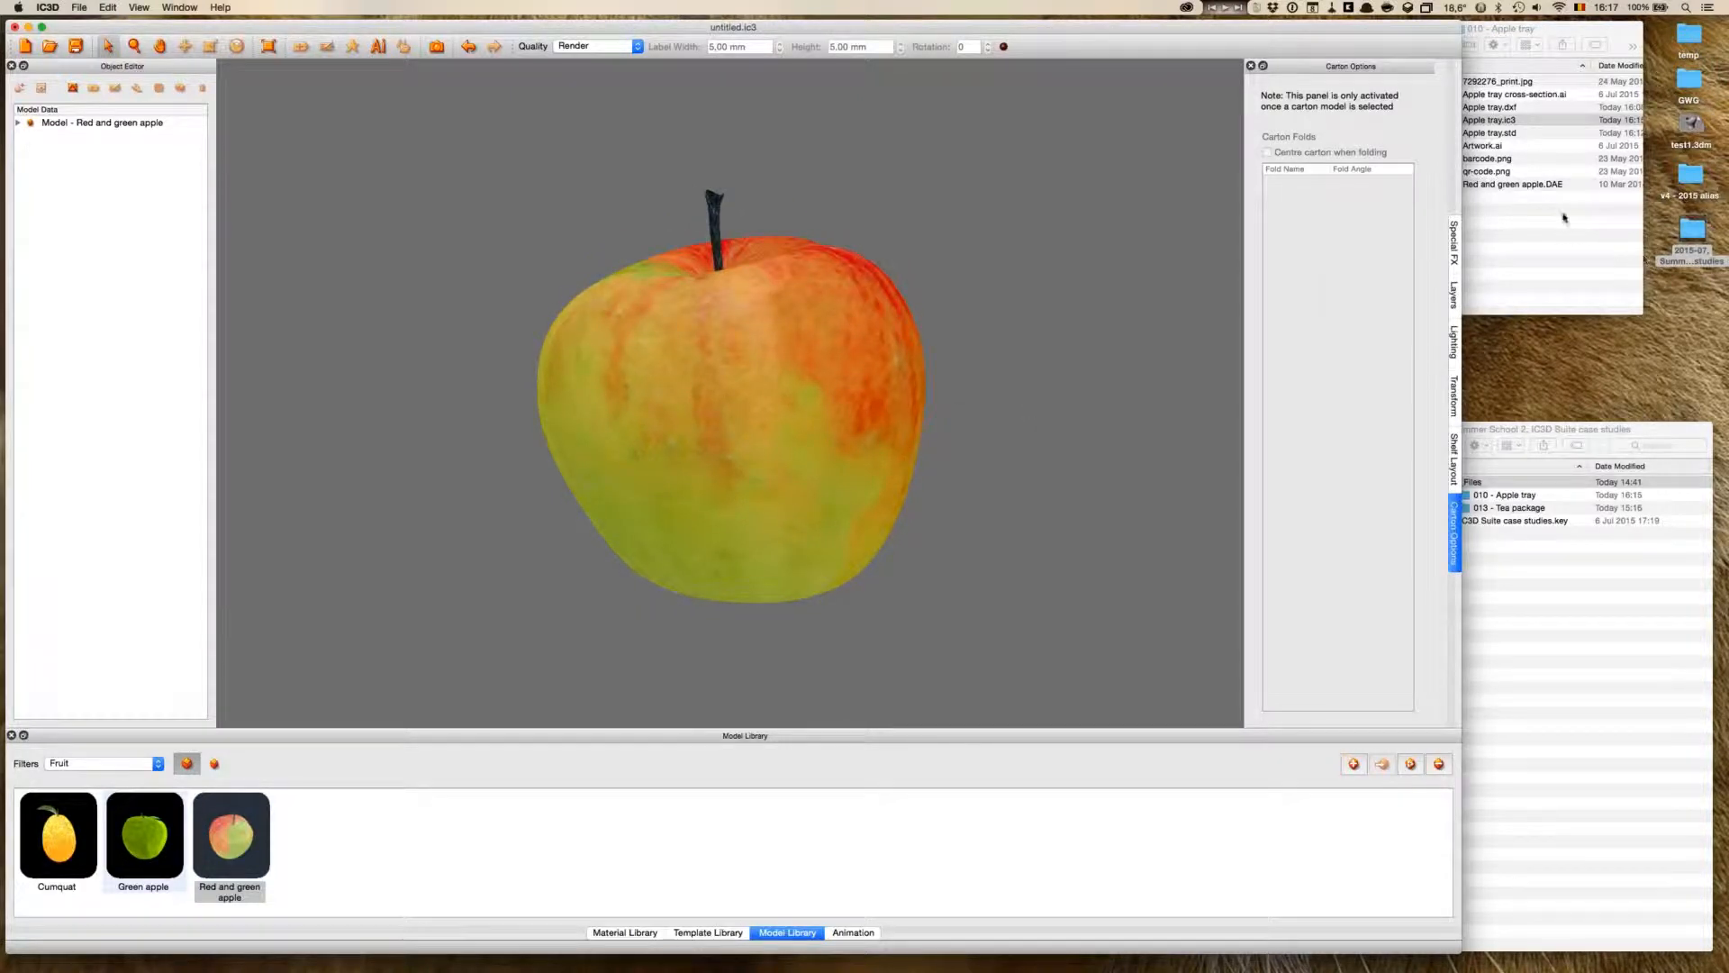
- Switch to Finder and remove the Red and green apple.DAE file from the 010 - Apple tray folder
left_click(1546, 180)
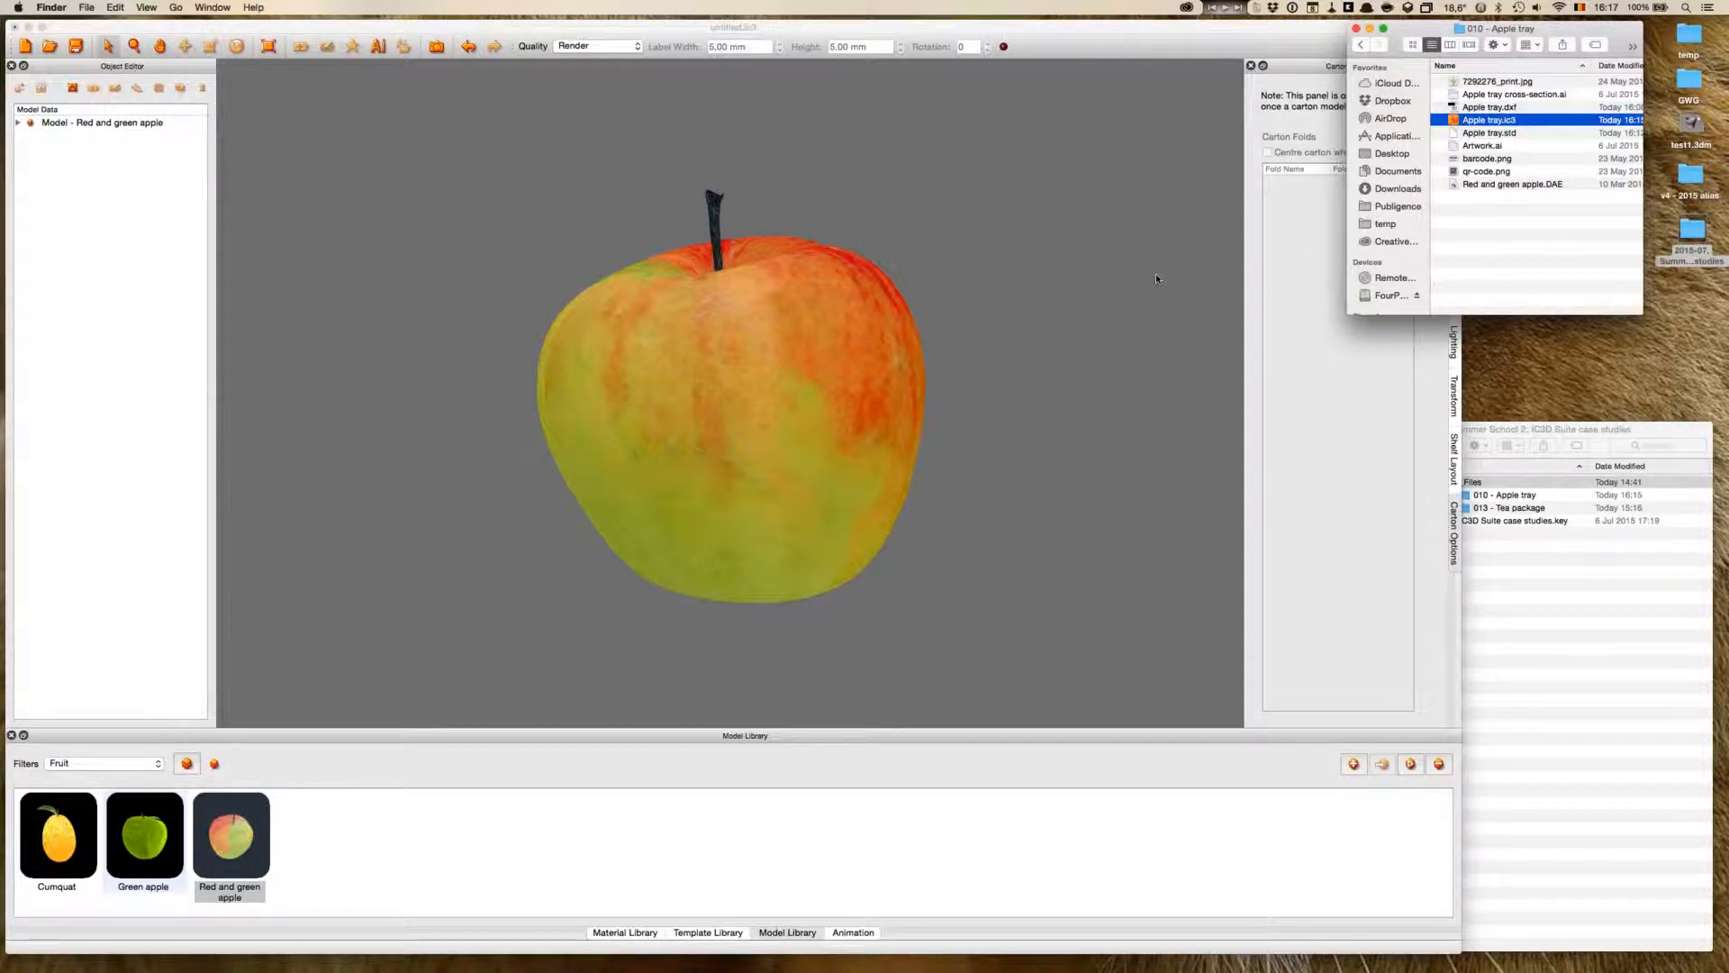
left_click(1549, 184)
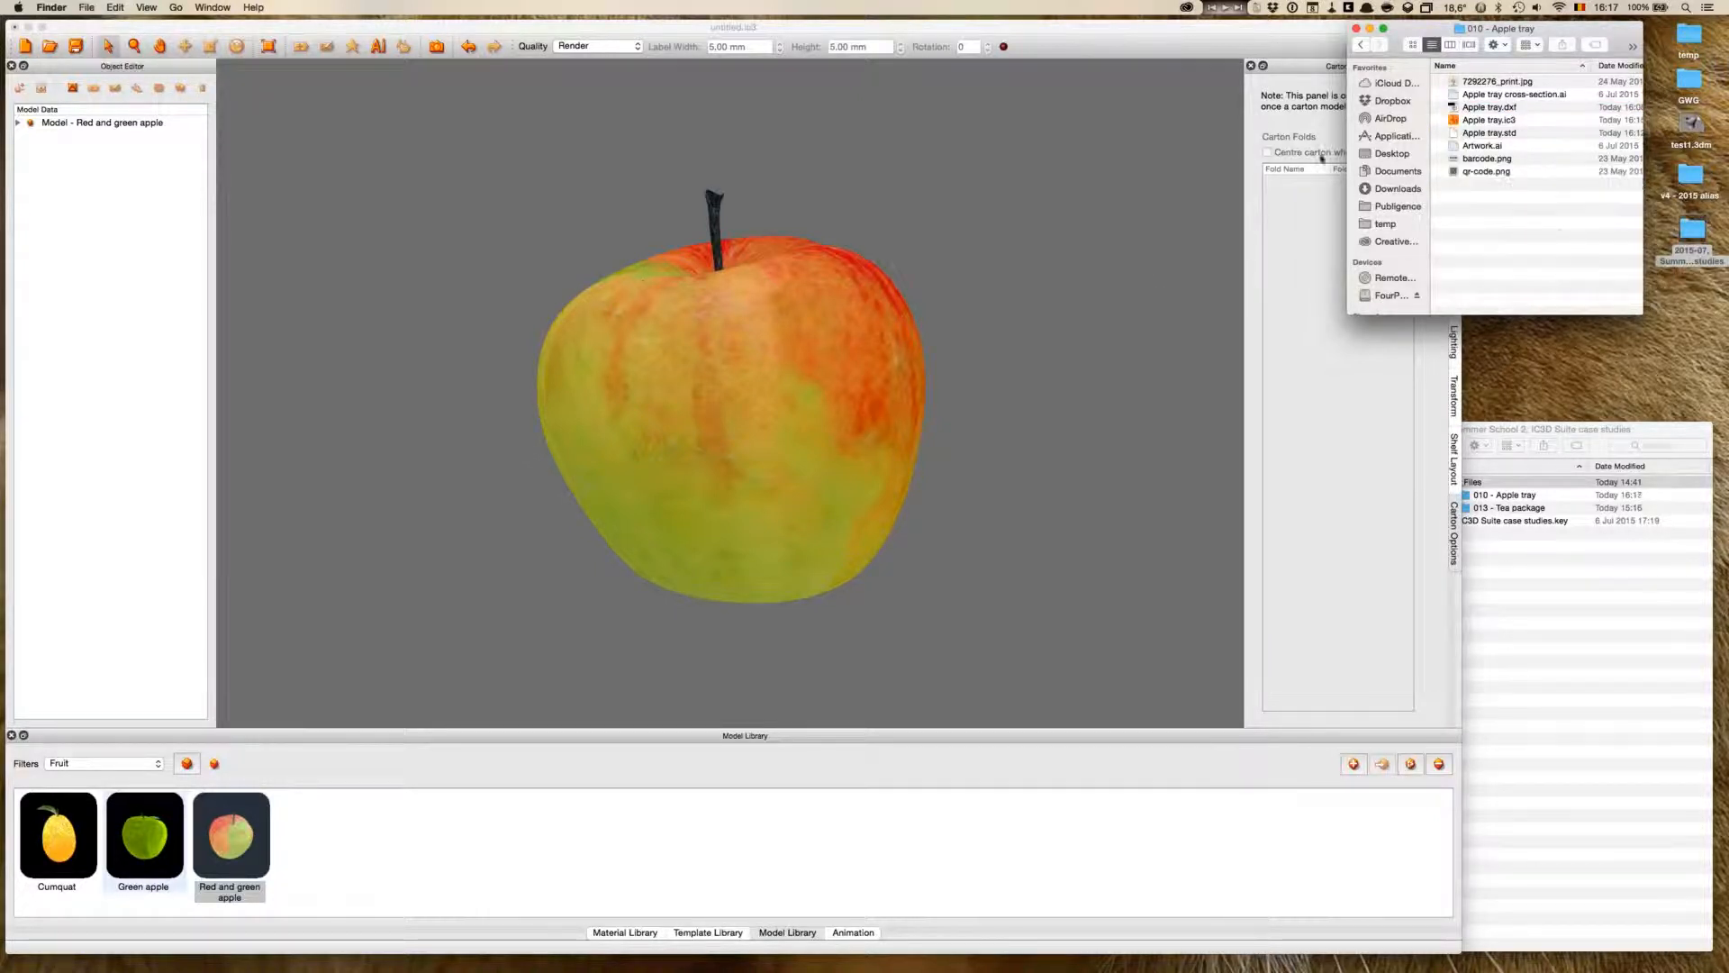
- Switch back to IC3D and scale the Red and green apple model down to 52 percent, with all dimensions scaled together
left_click(1041, 299)
left_click_drag(1058, 348, 957, 366)
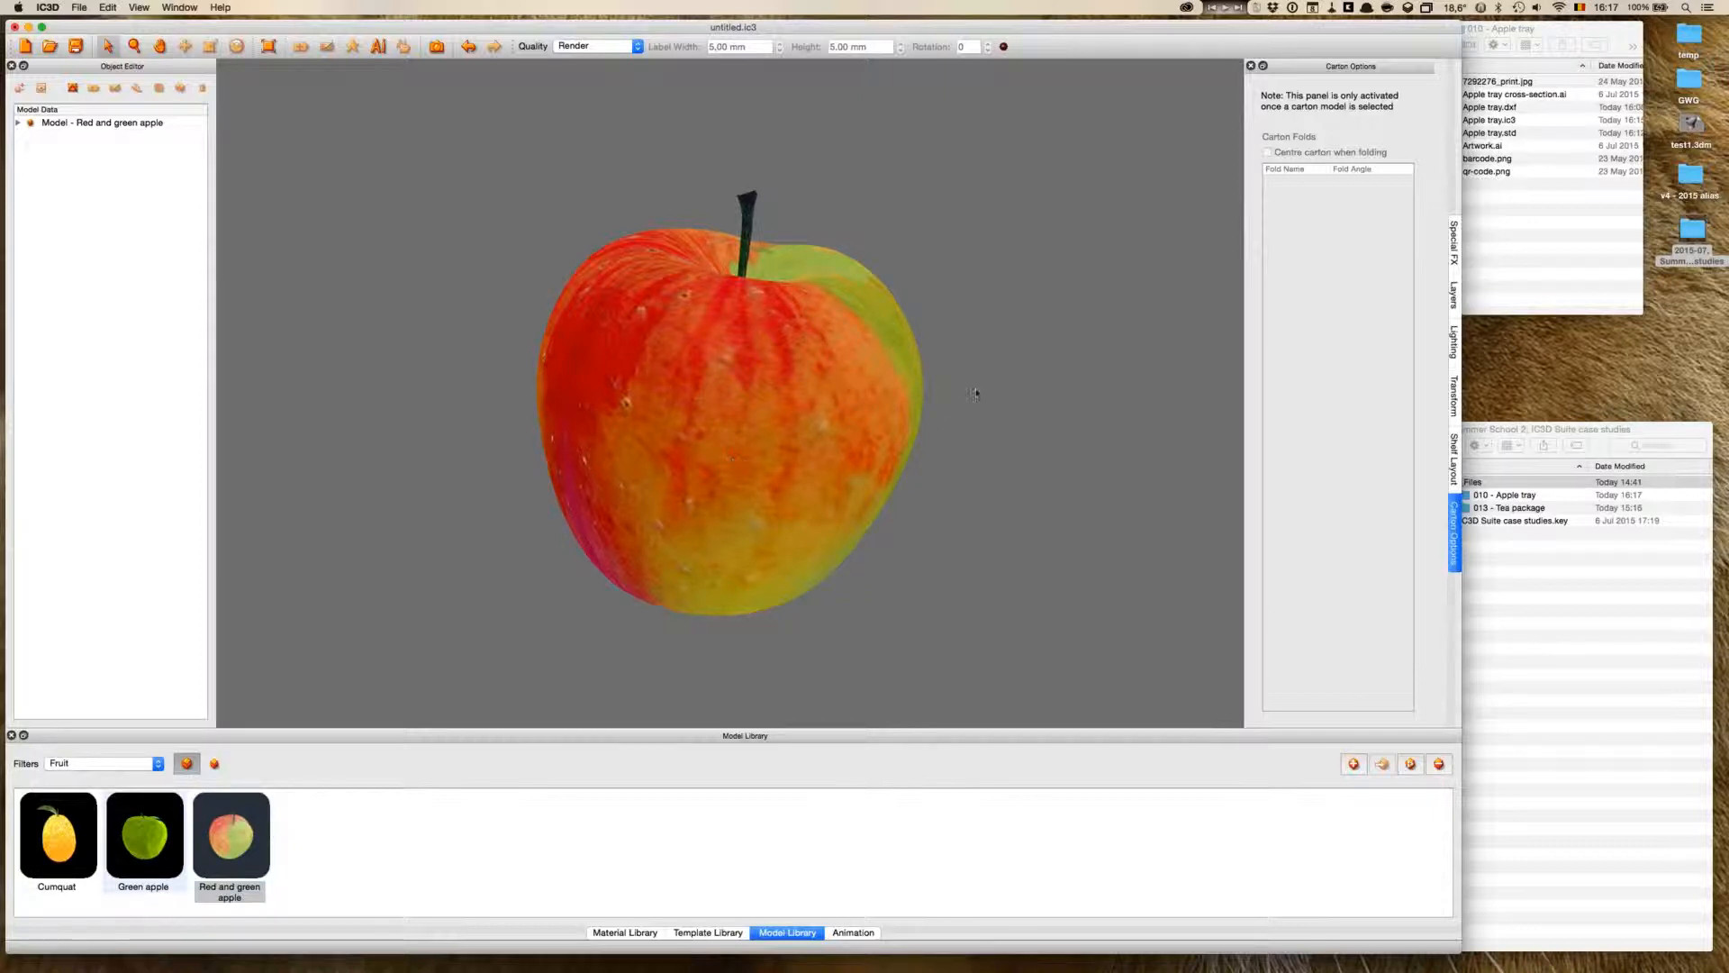
left_click(738, 524)
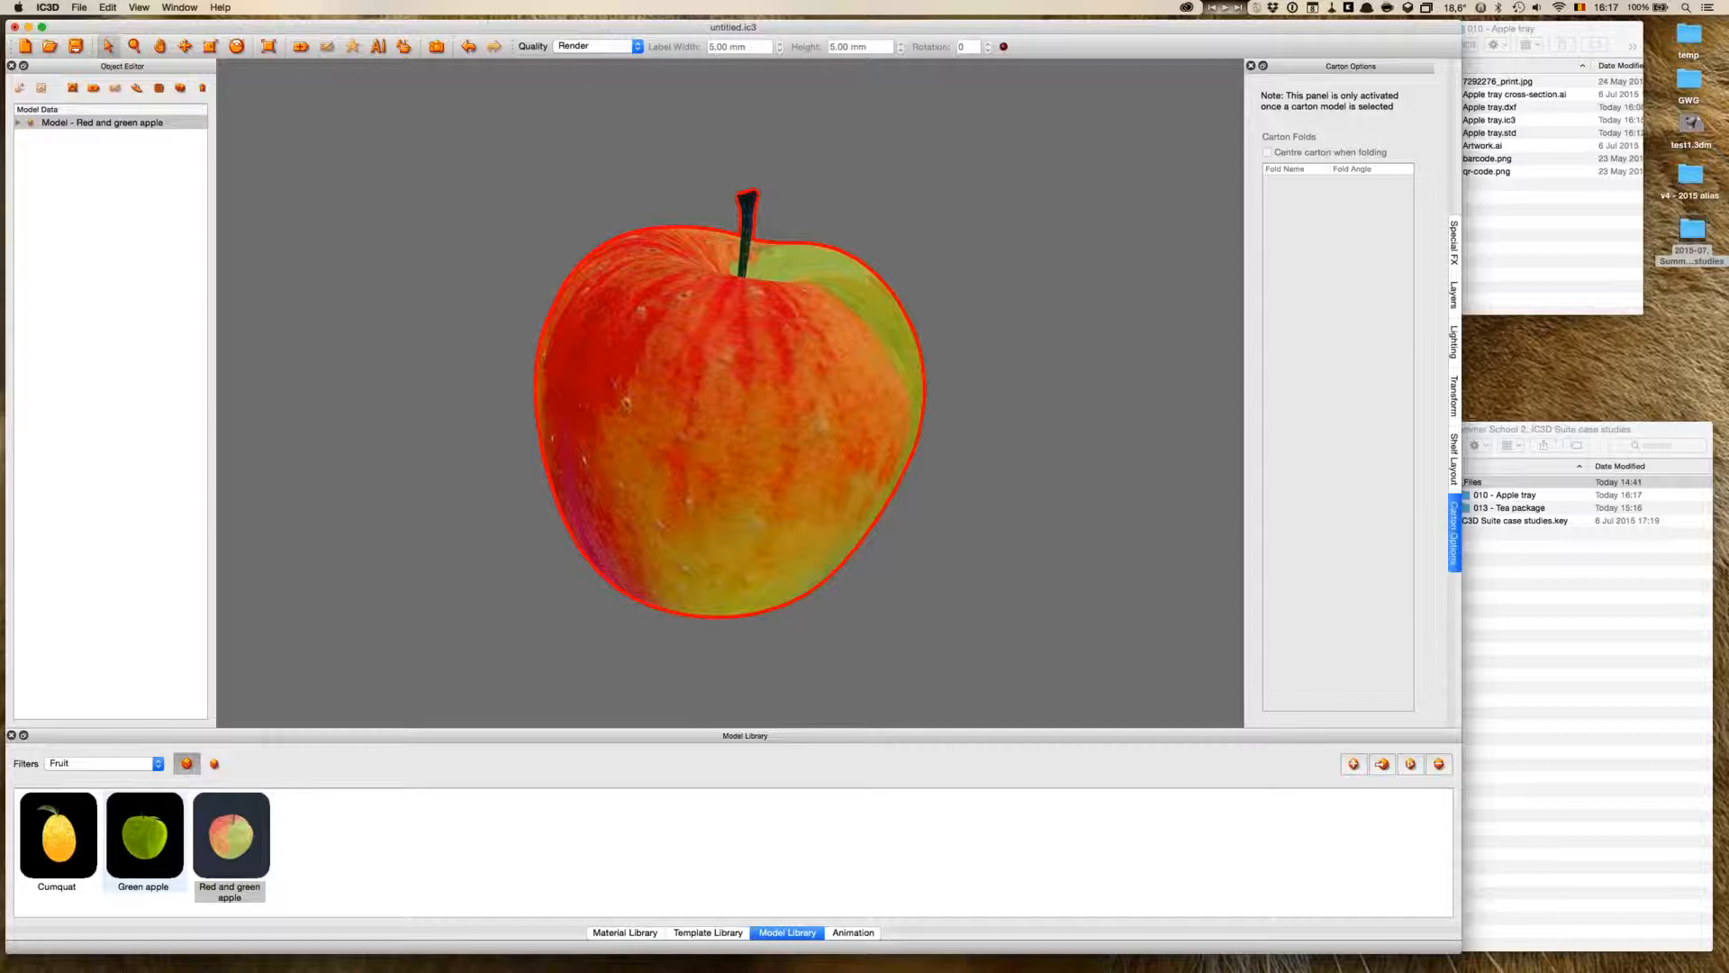
left_click(1455, 401)
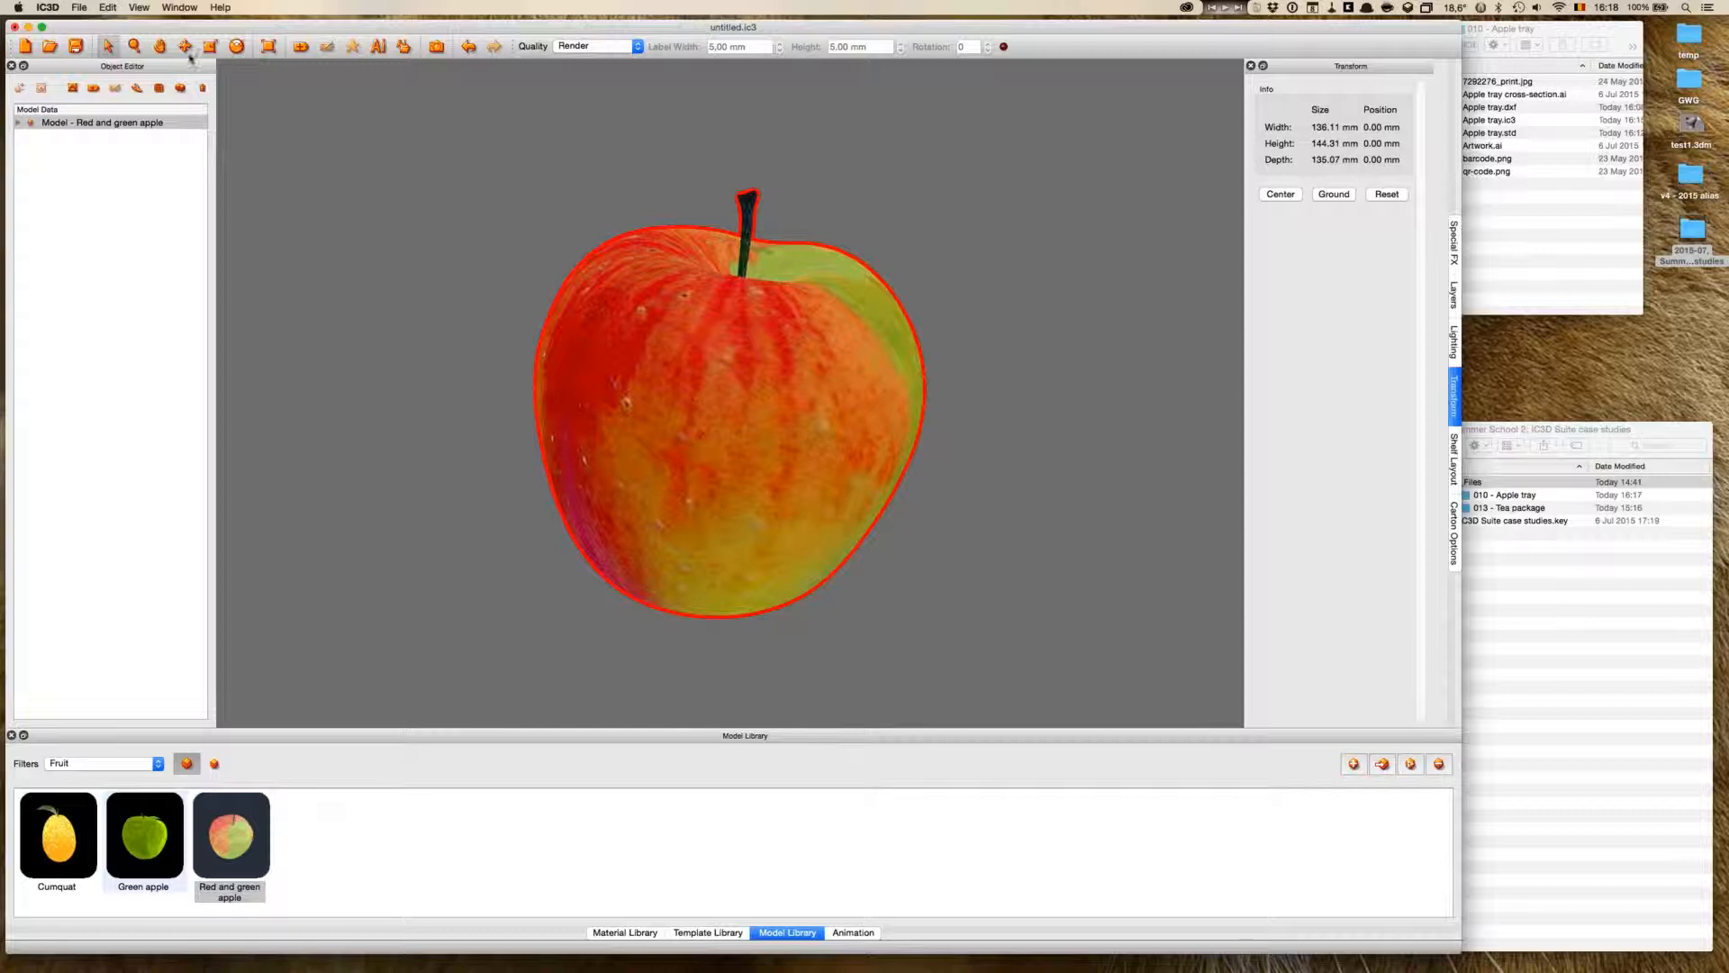
left_click(236, 48)
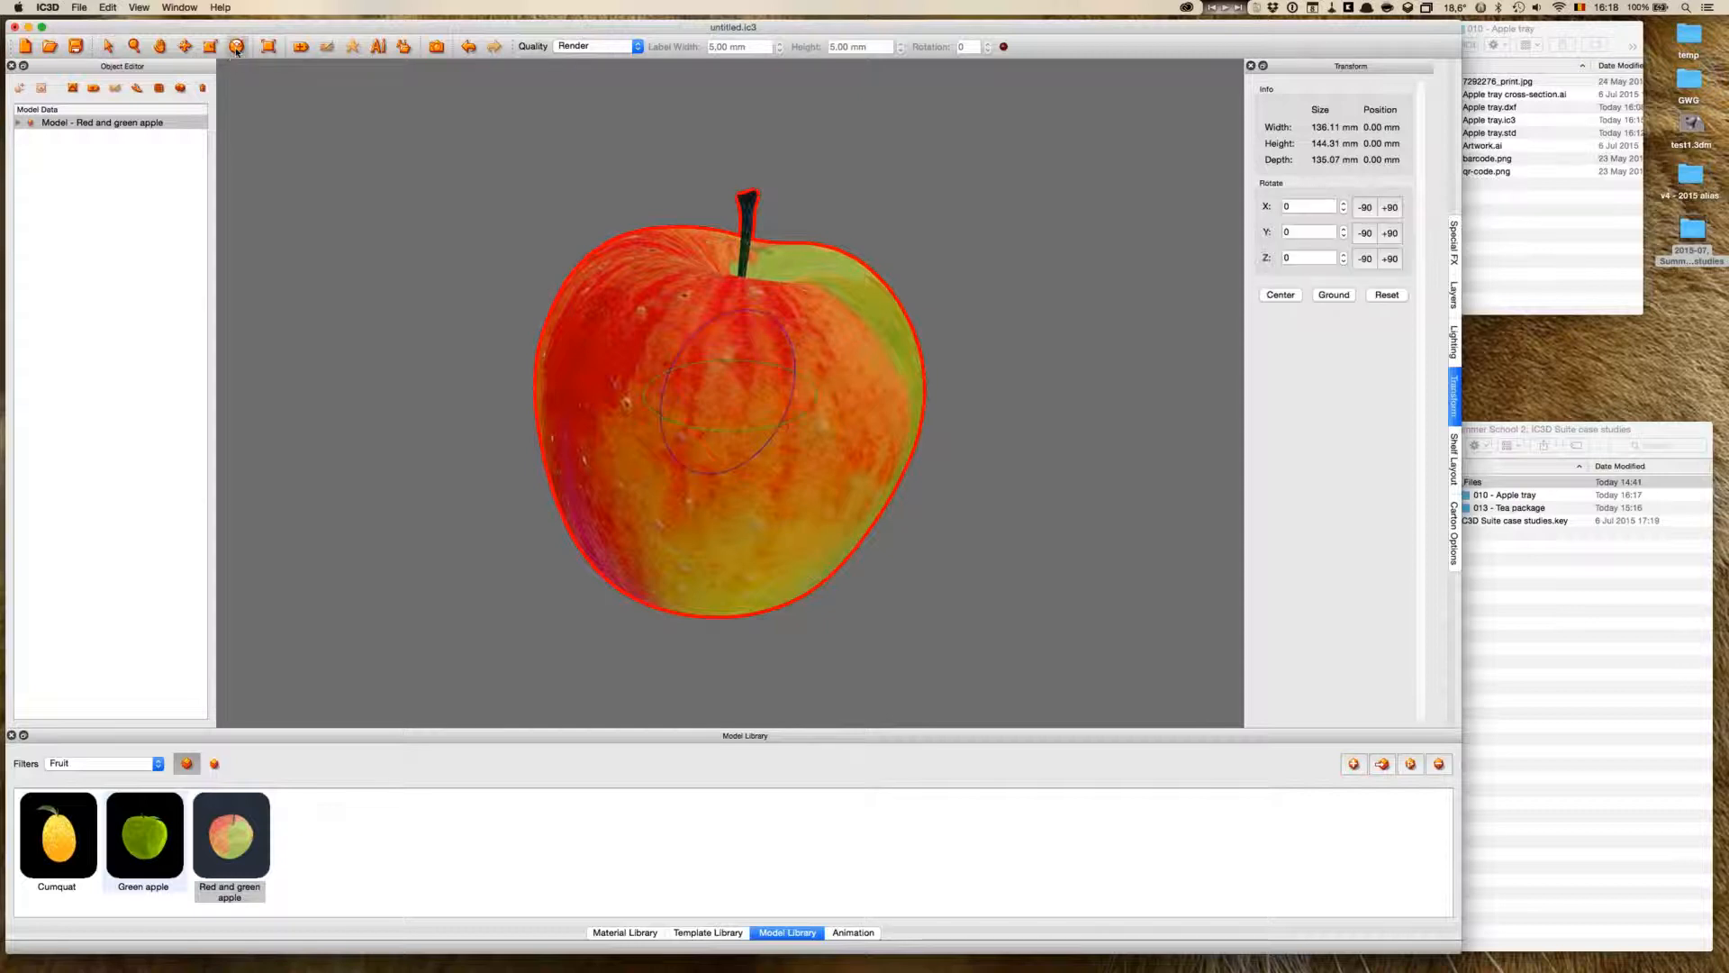
left_click(209, 46)
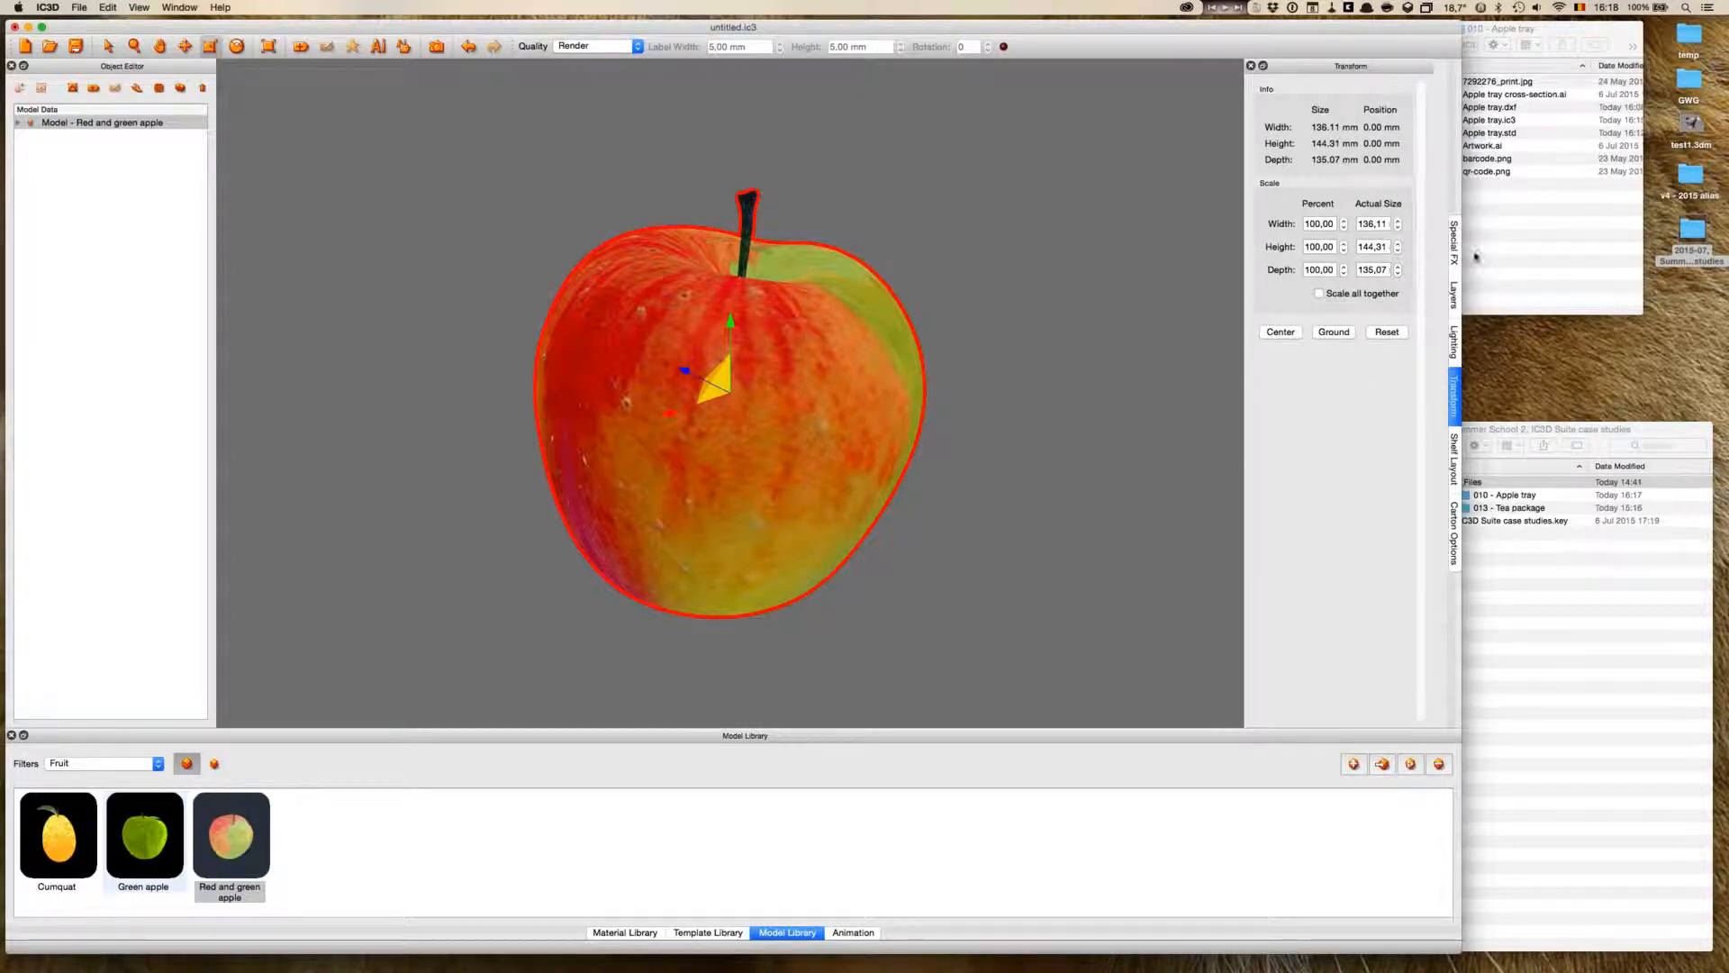
left_click(1319, 294)
left_click(1343, 227)
left_click(1342, 227)
left_click(1342, 227)
left_click(1343, 227)
left_click(1343, 227)
left_click(1342, 227)
left_click(1343, 227)
left_click(1342, 227)
left_click(1343, 227)
left_click(1343, 227)
left_click(1343, 227)
left_click(1343, 227)
left_click(1343, 228)
left_click(1343, 228)
left_click(1343, 228)
left_click(1342, 228)
left_click(1342, 228)
left_click(1342, 228)
left_click(1343, 228)
left_click(1342, 228)
left_click(1343, 229)
left_click(1344, 229)
left_click(1344, 229)
left_click(1344, 229)
left_click(1344, 229)
left_click(1344, 229)
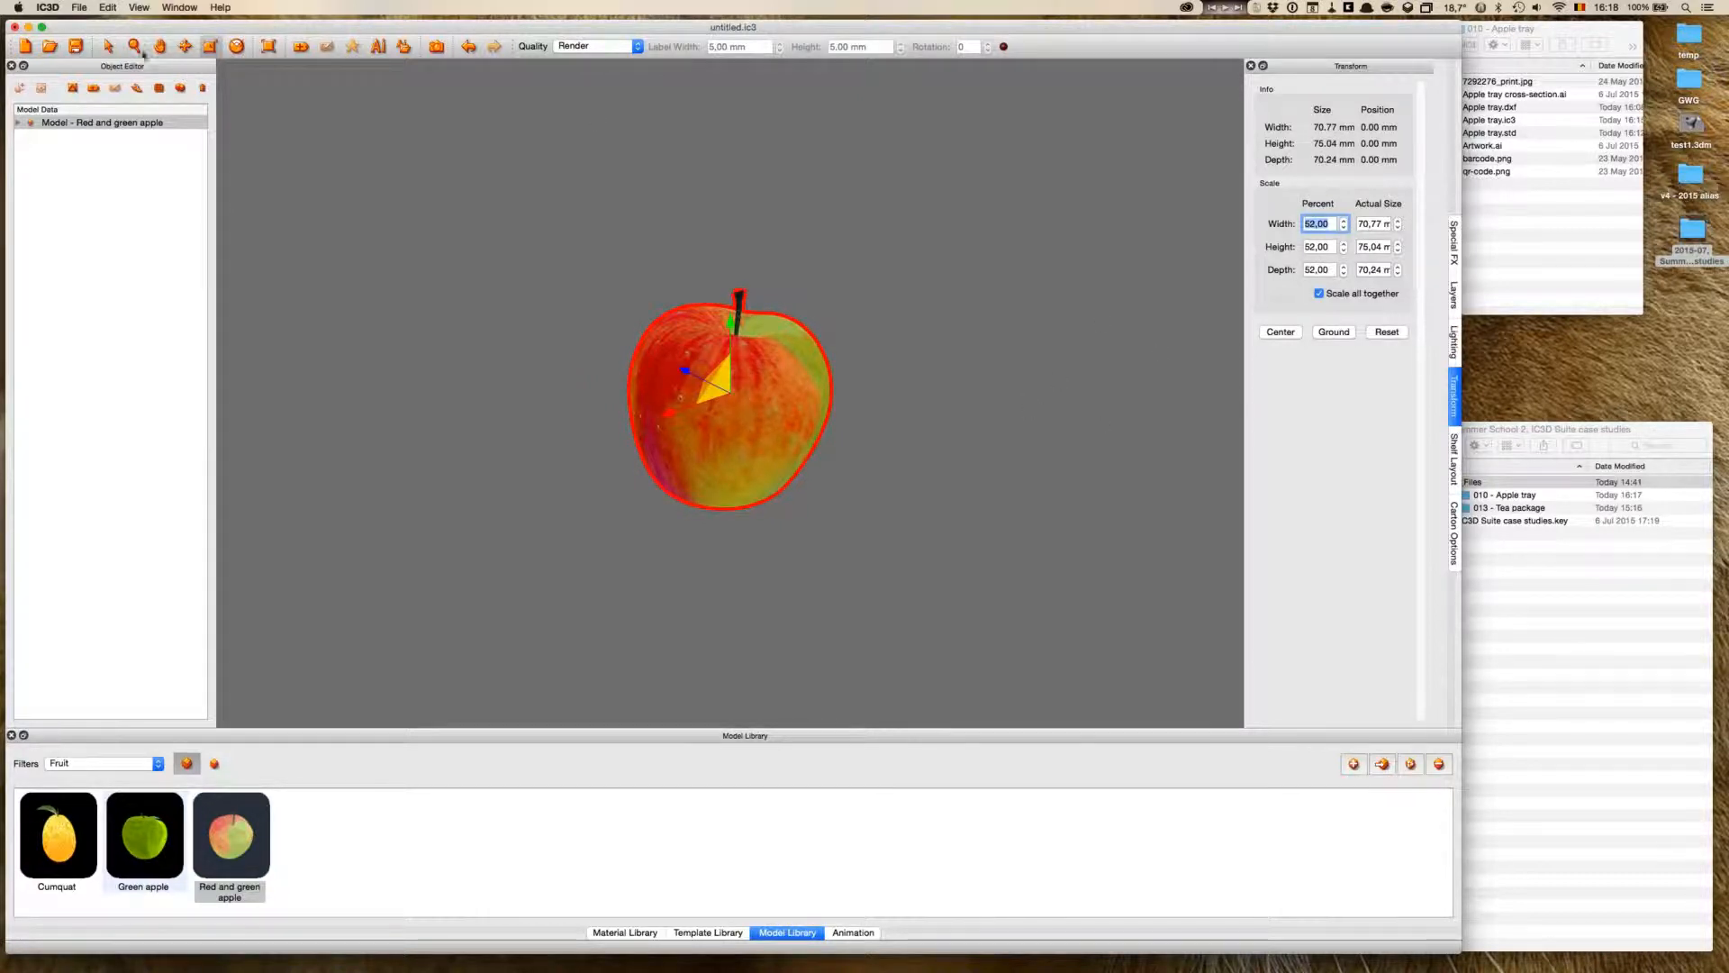
- Bake the apple model's transforms so its reduced size becomes the base size, and check the scale settings
left_click(108, 47)
left_click(959, 457)
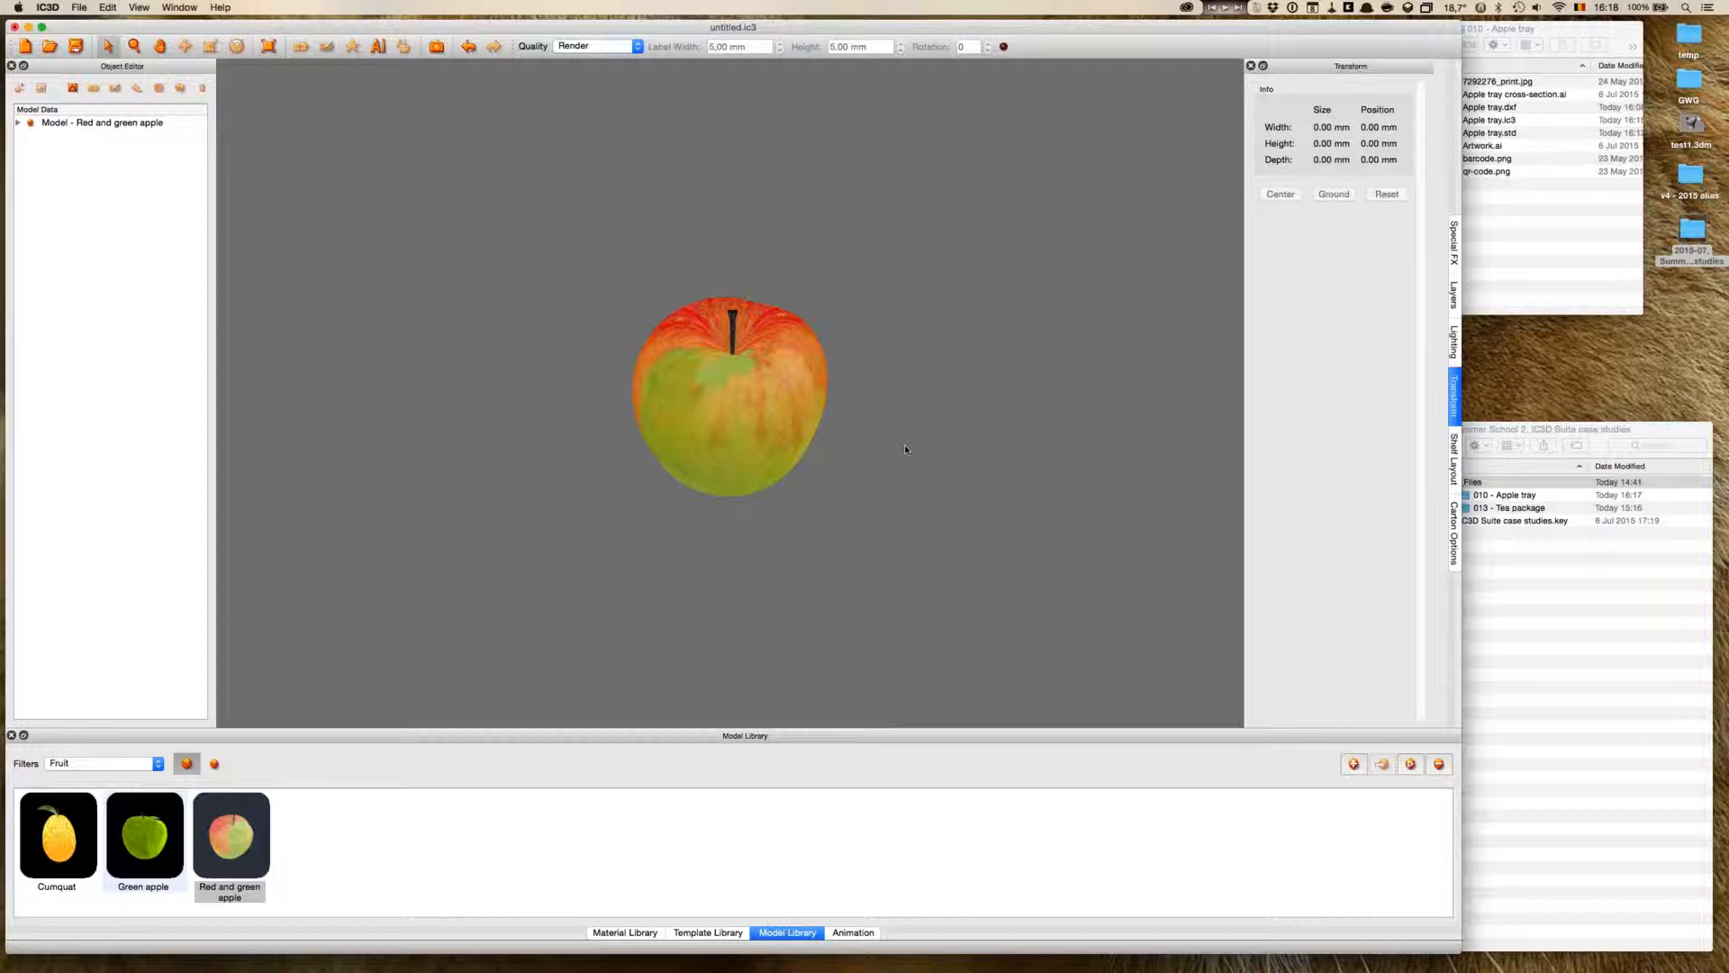
left_click(805, 423)
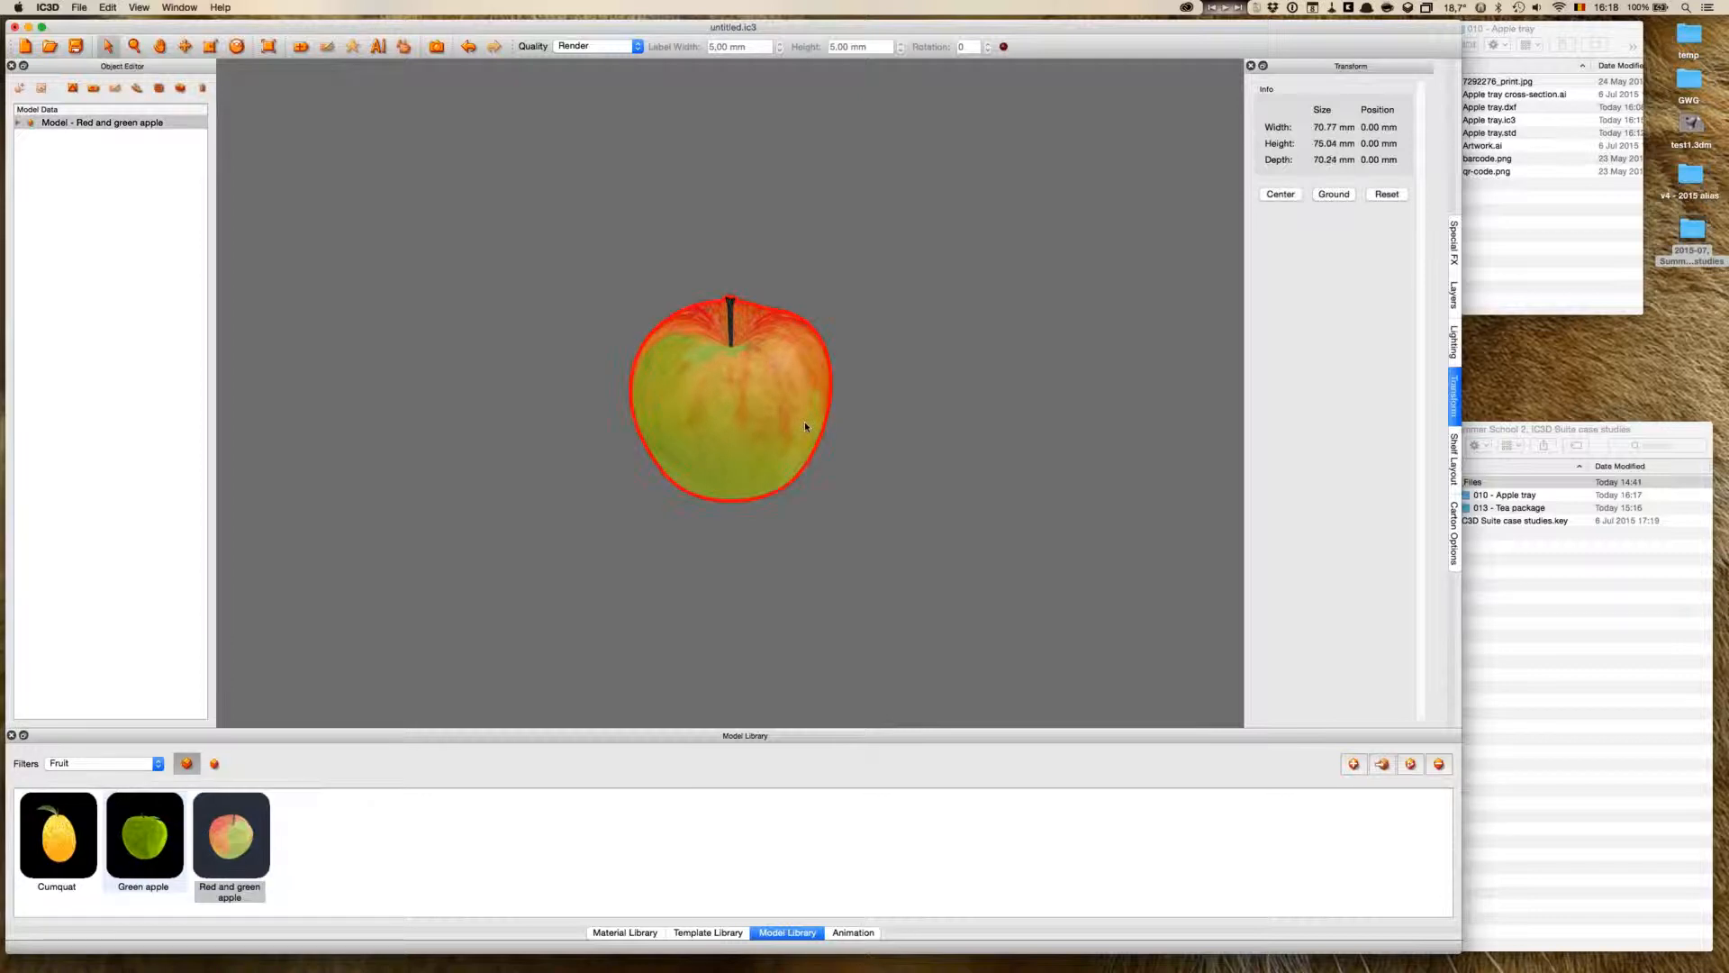
left_click(210, 49)
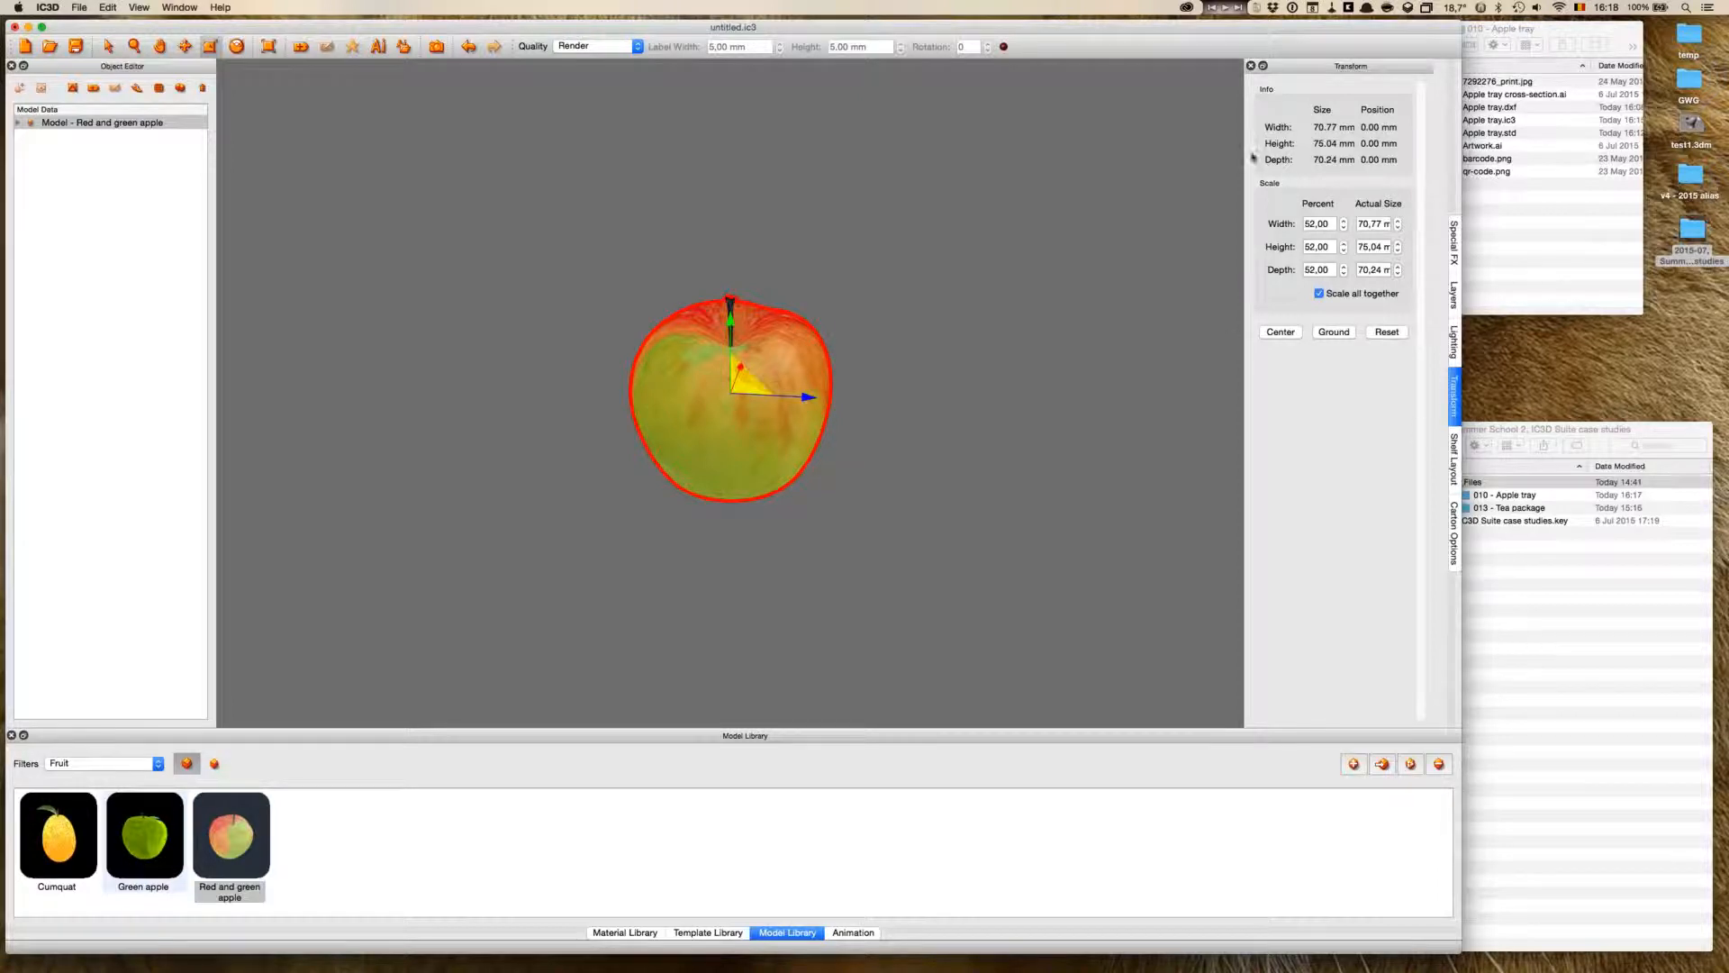
left_click(107, 46)
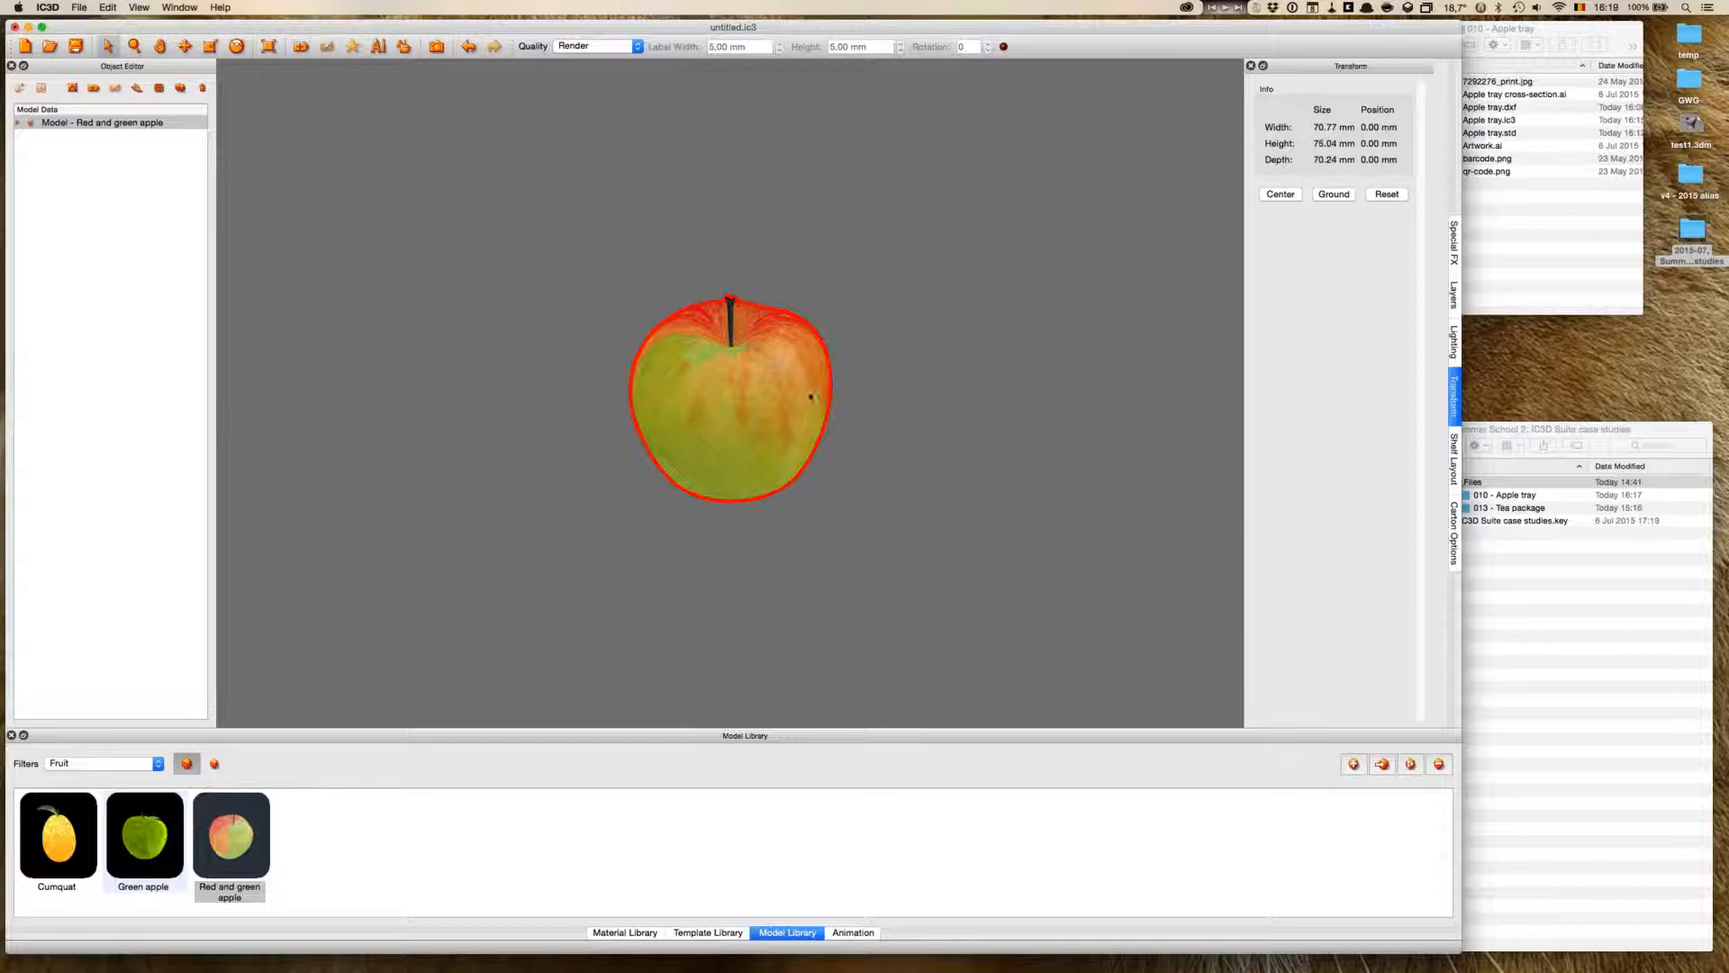
left_click(1387, 194)
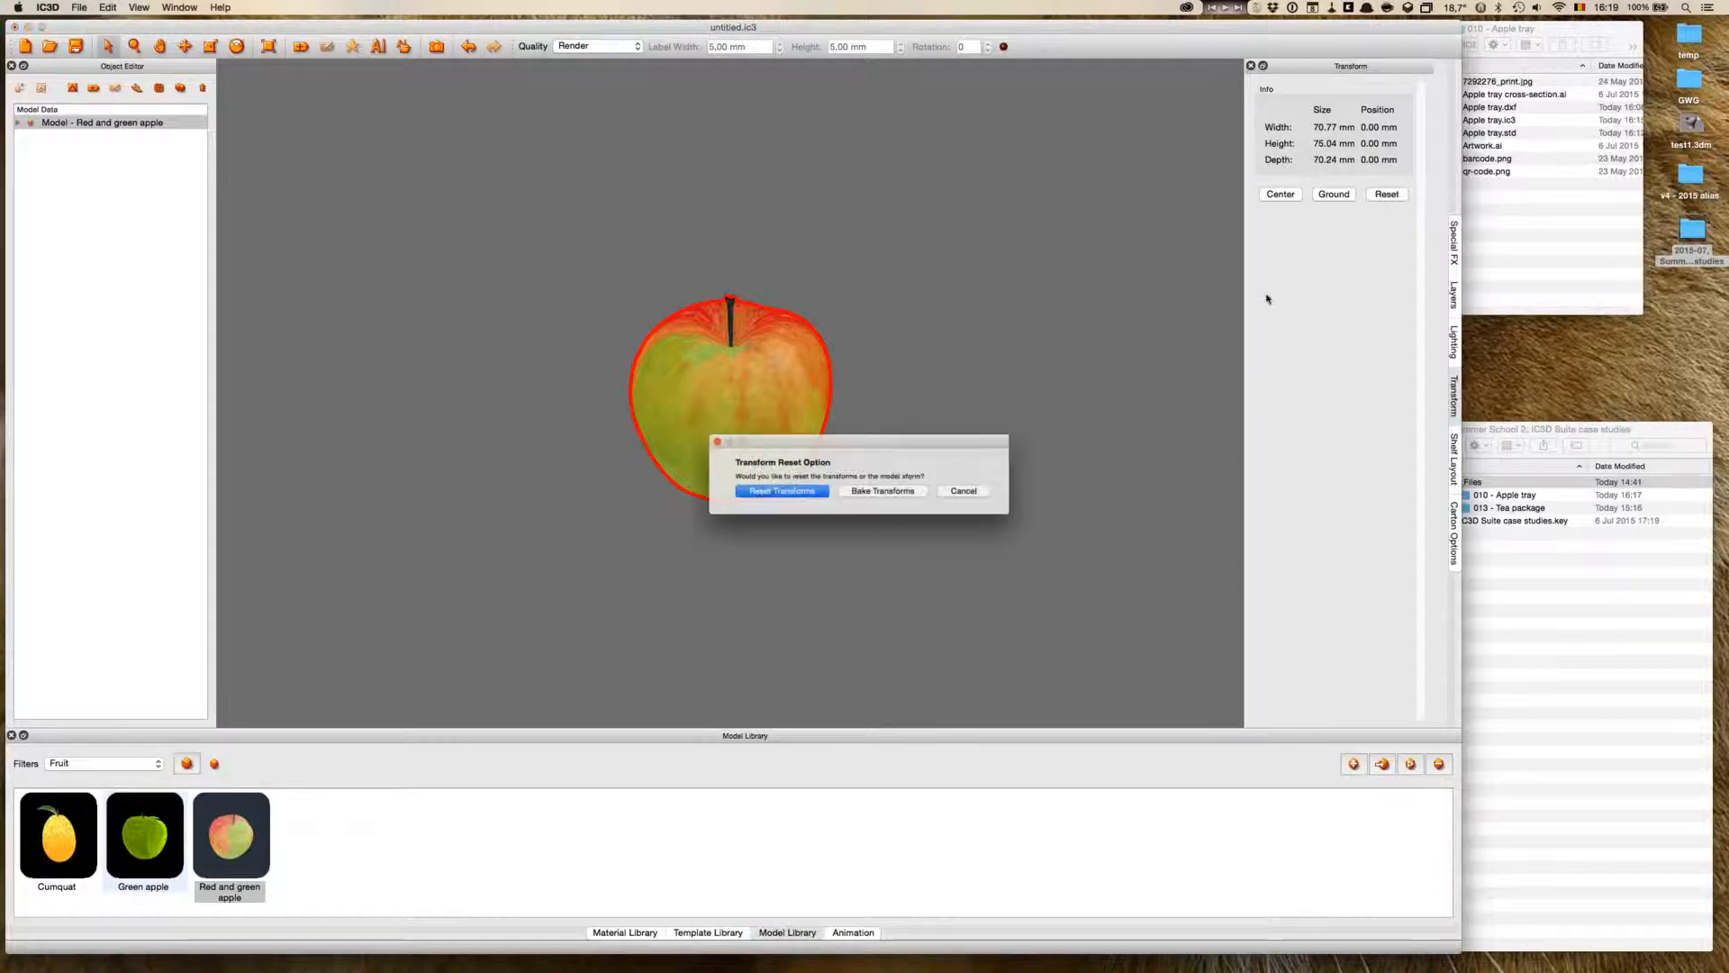
left_click_drag(860, 441, 823, 181)
left_click(841, 238)
left_click_drag(841, 239, 782, 259)
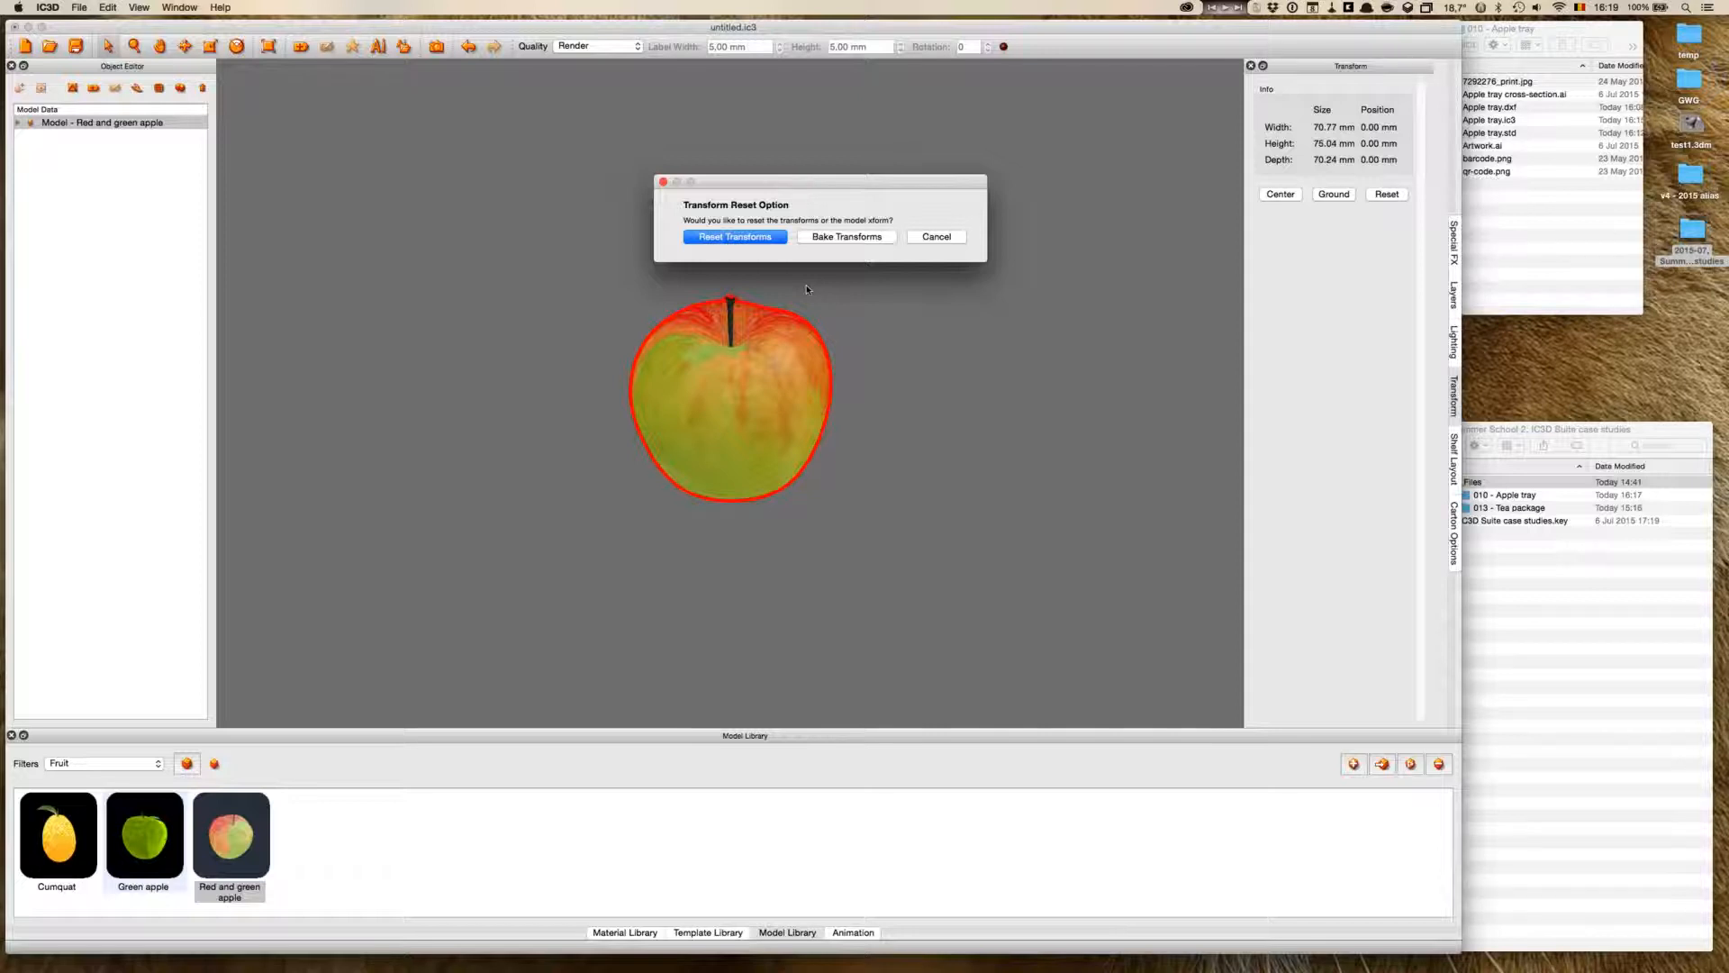
left_click(847, 238)
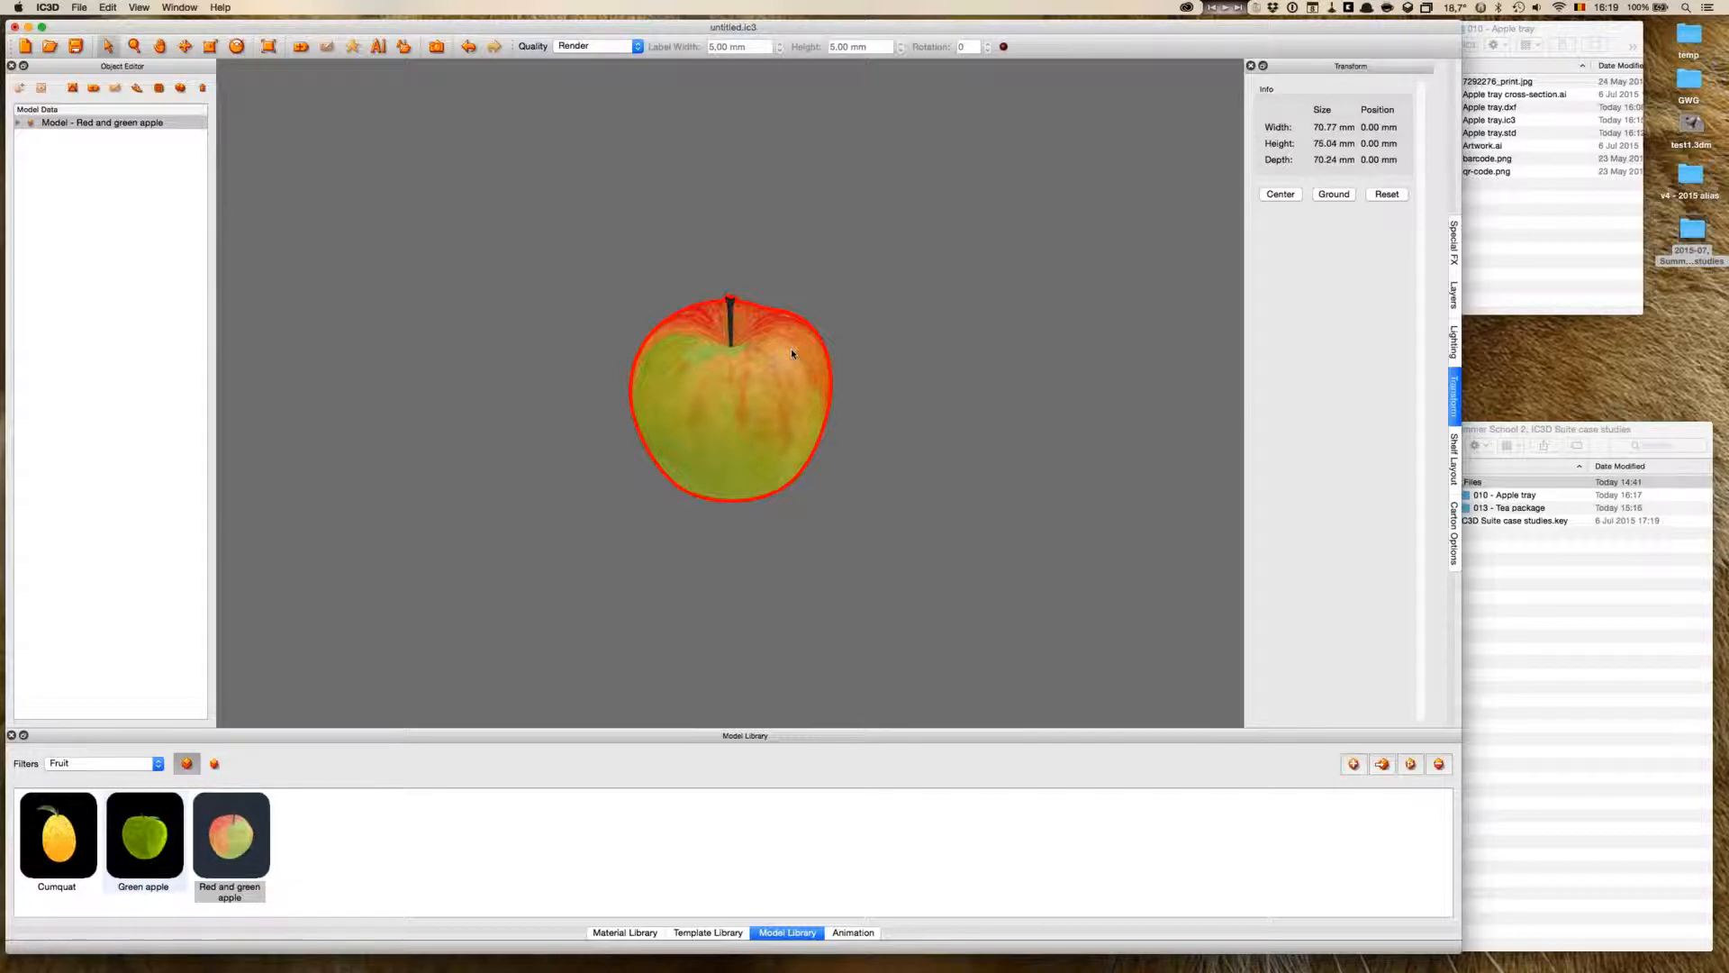
left_click(210, 48)
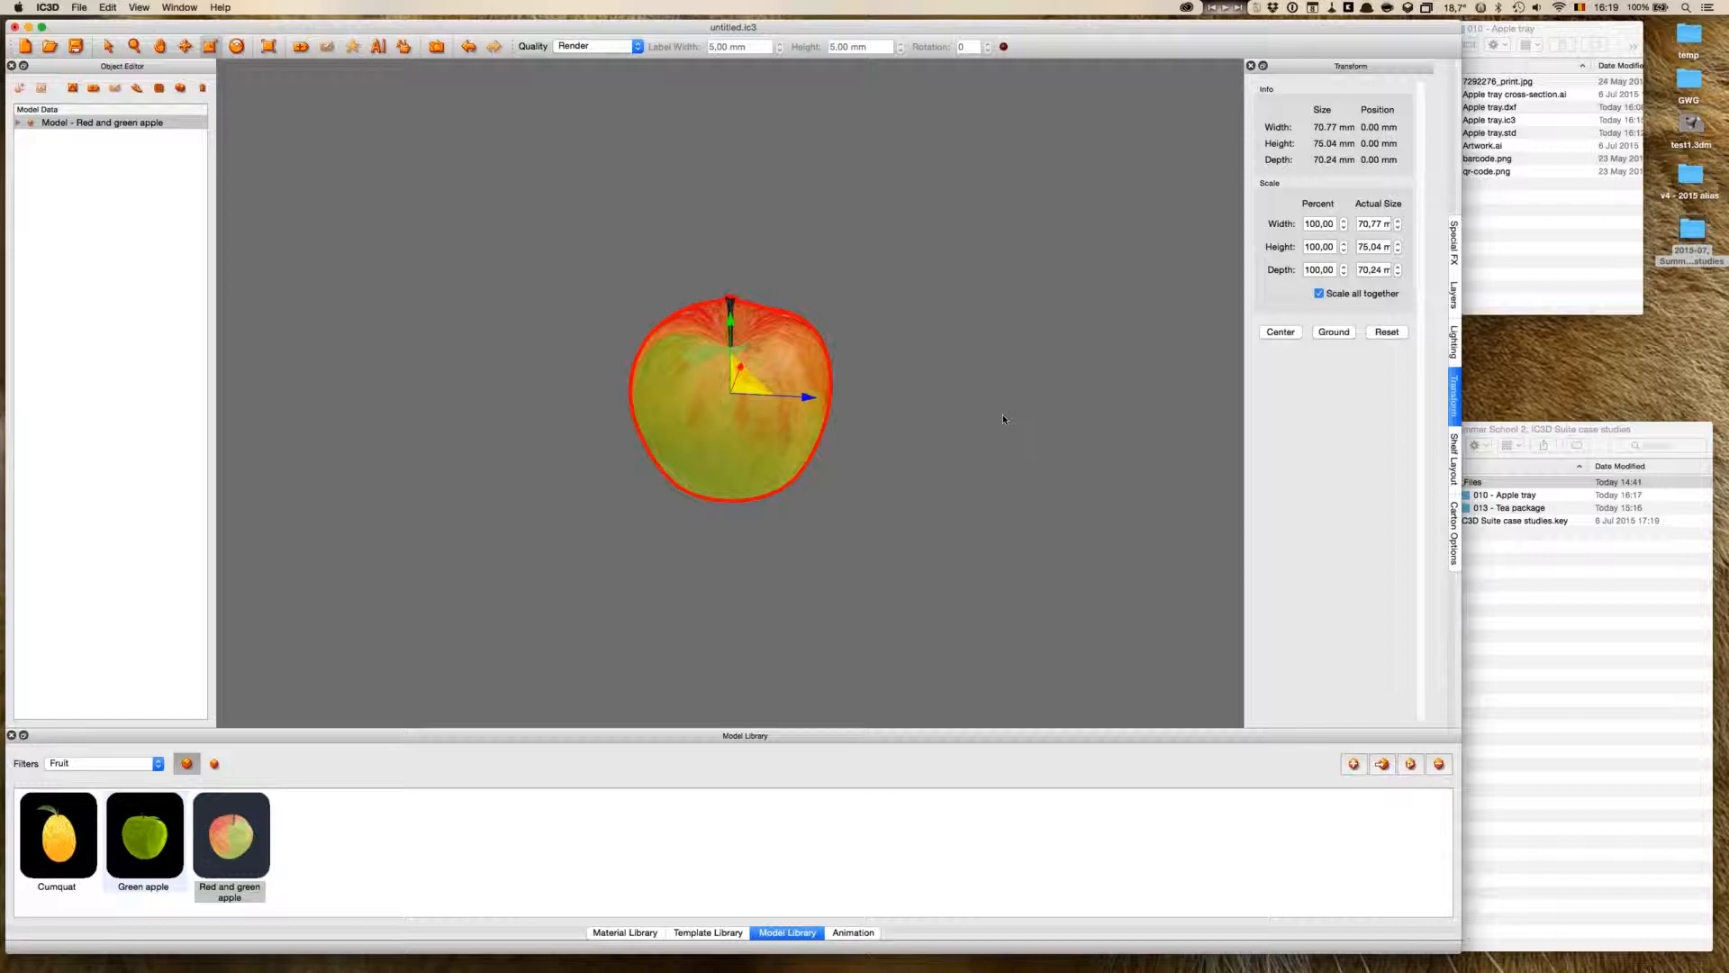
left_click(108, 45)
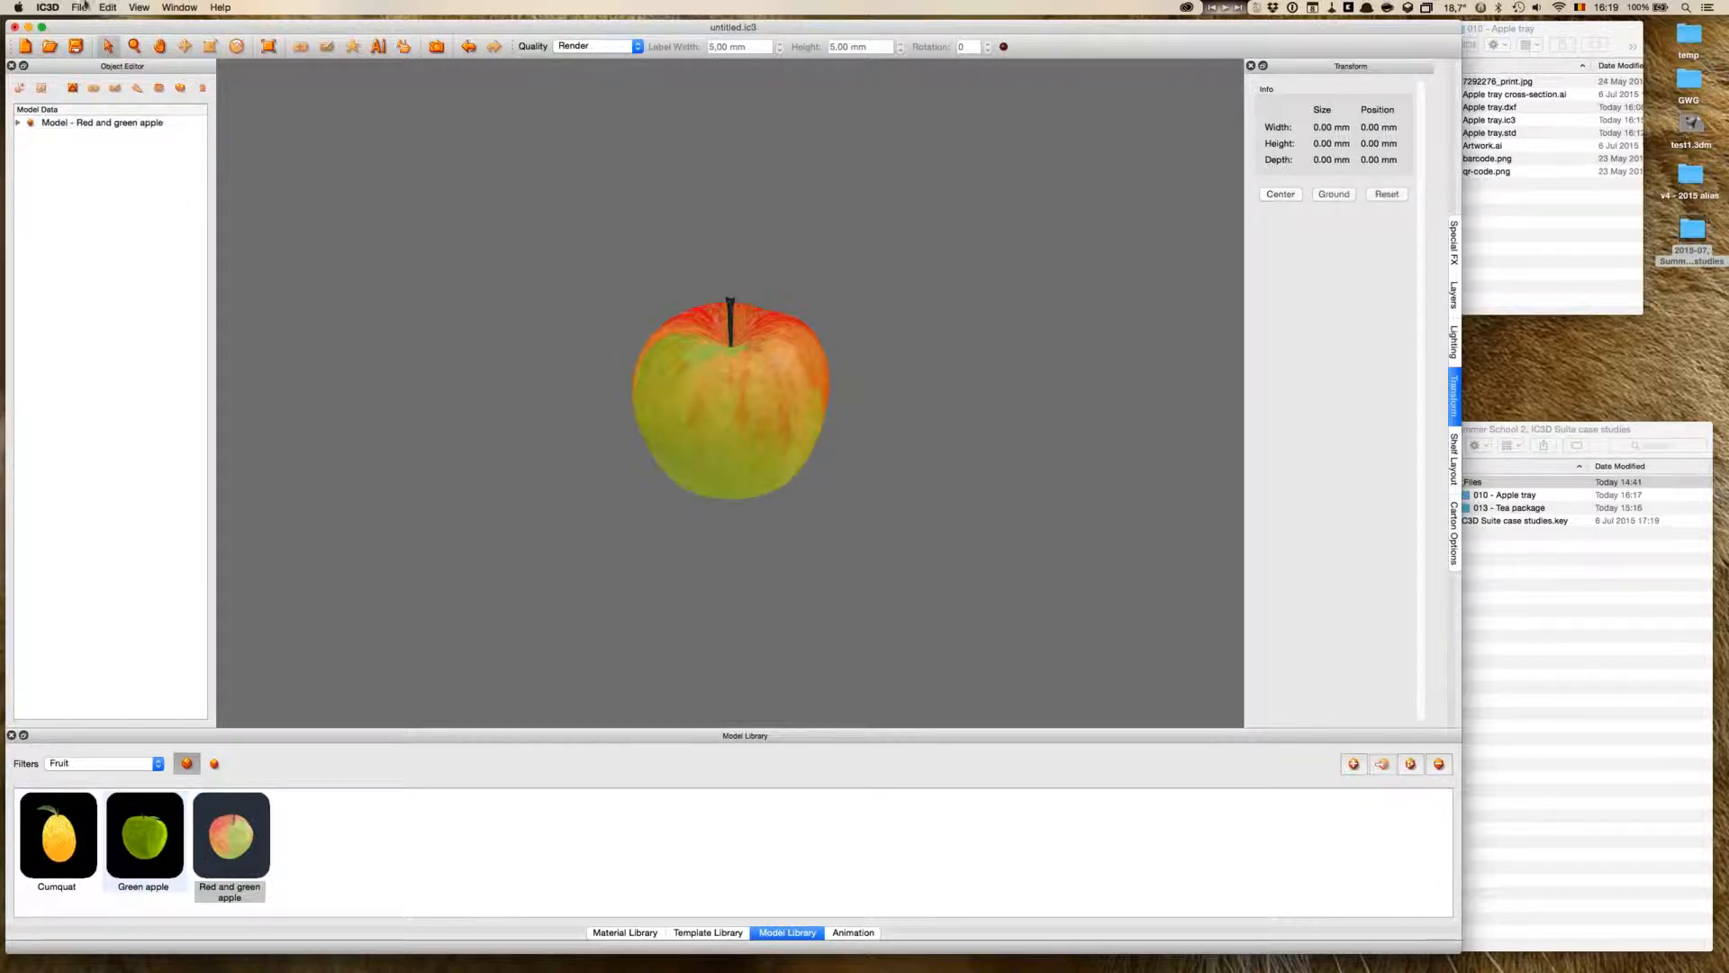
- Save the project as Apple.ic3 in the 010 - Apple tray folder and check for the file in Finder
left_click(79, 7)
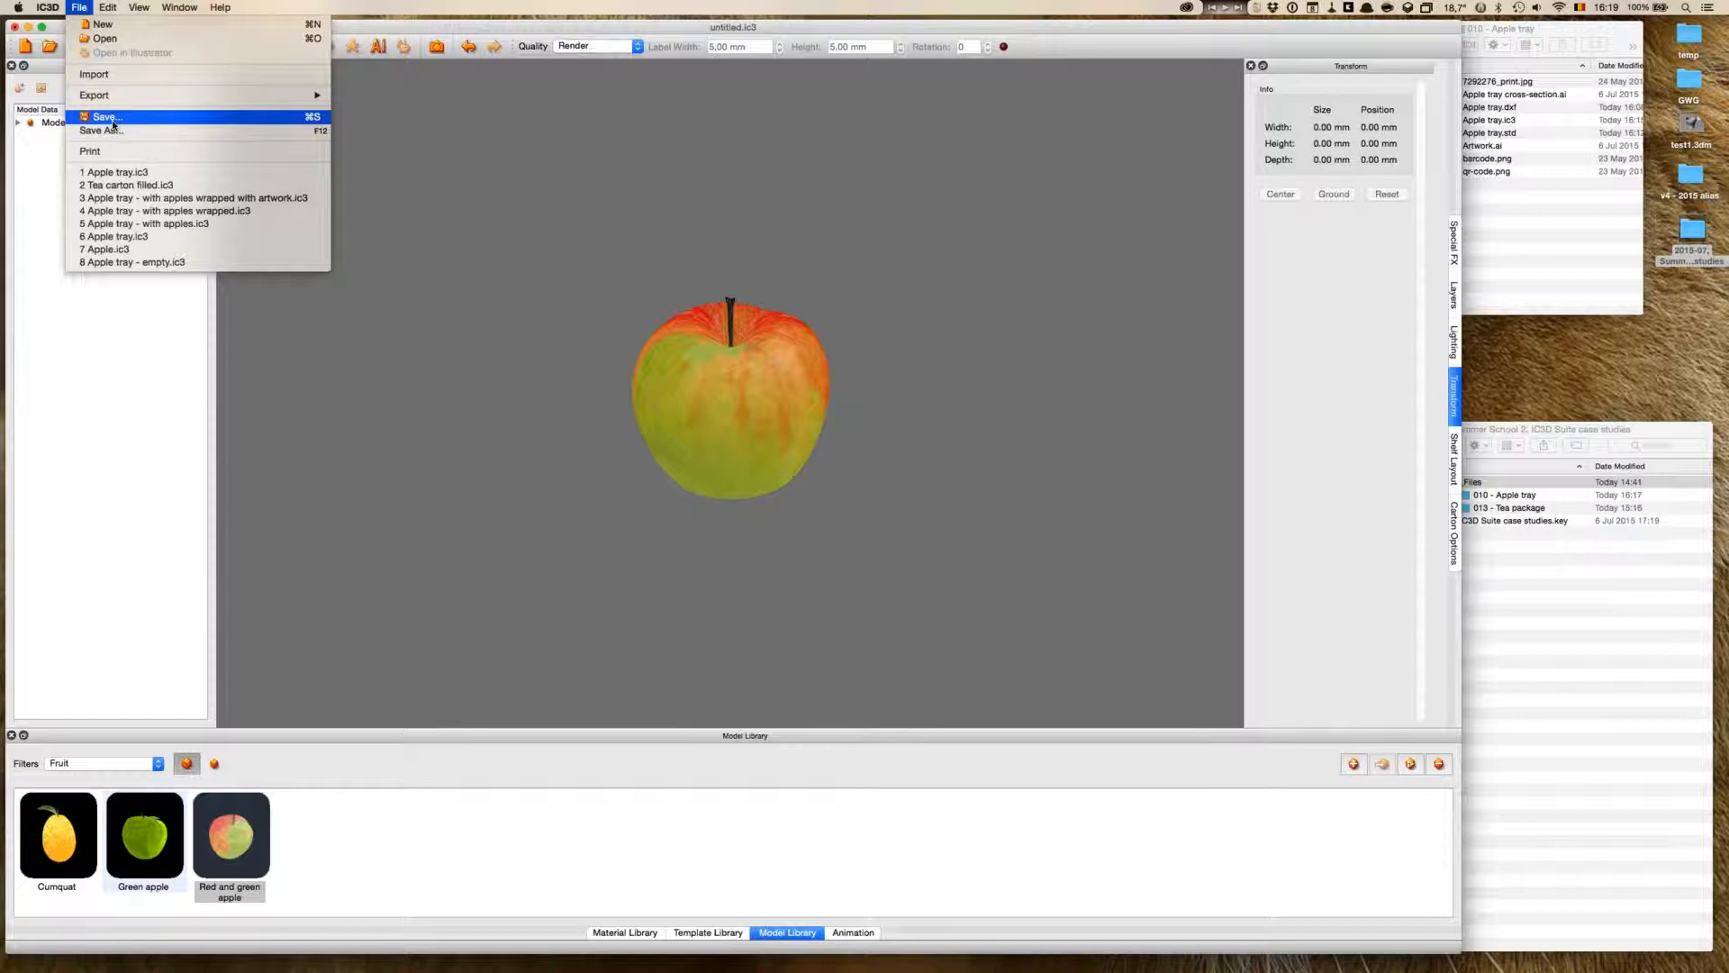
left_click(117, 118)
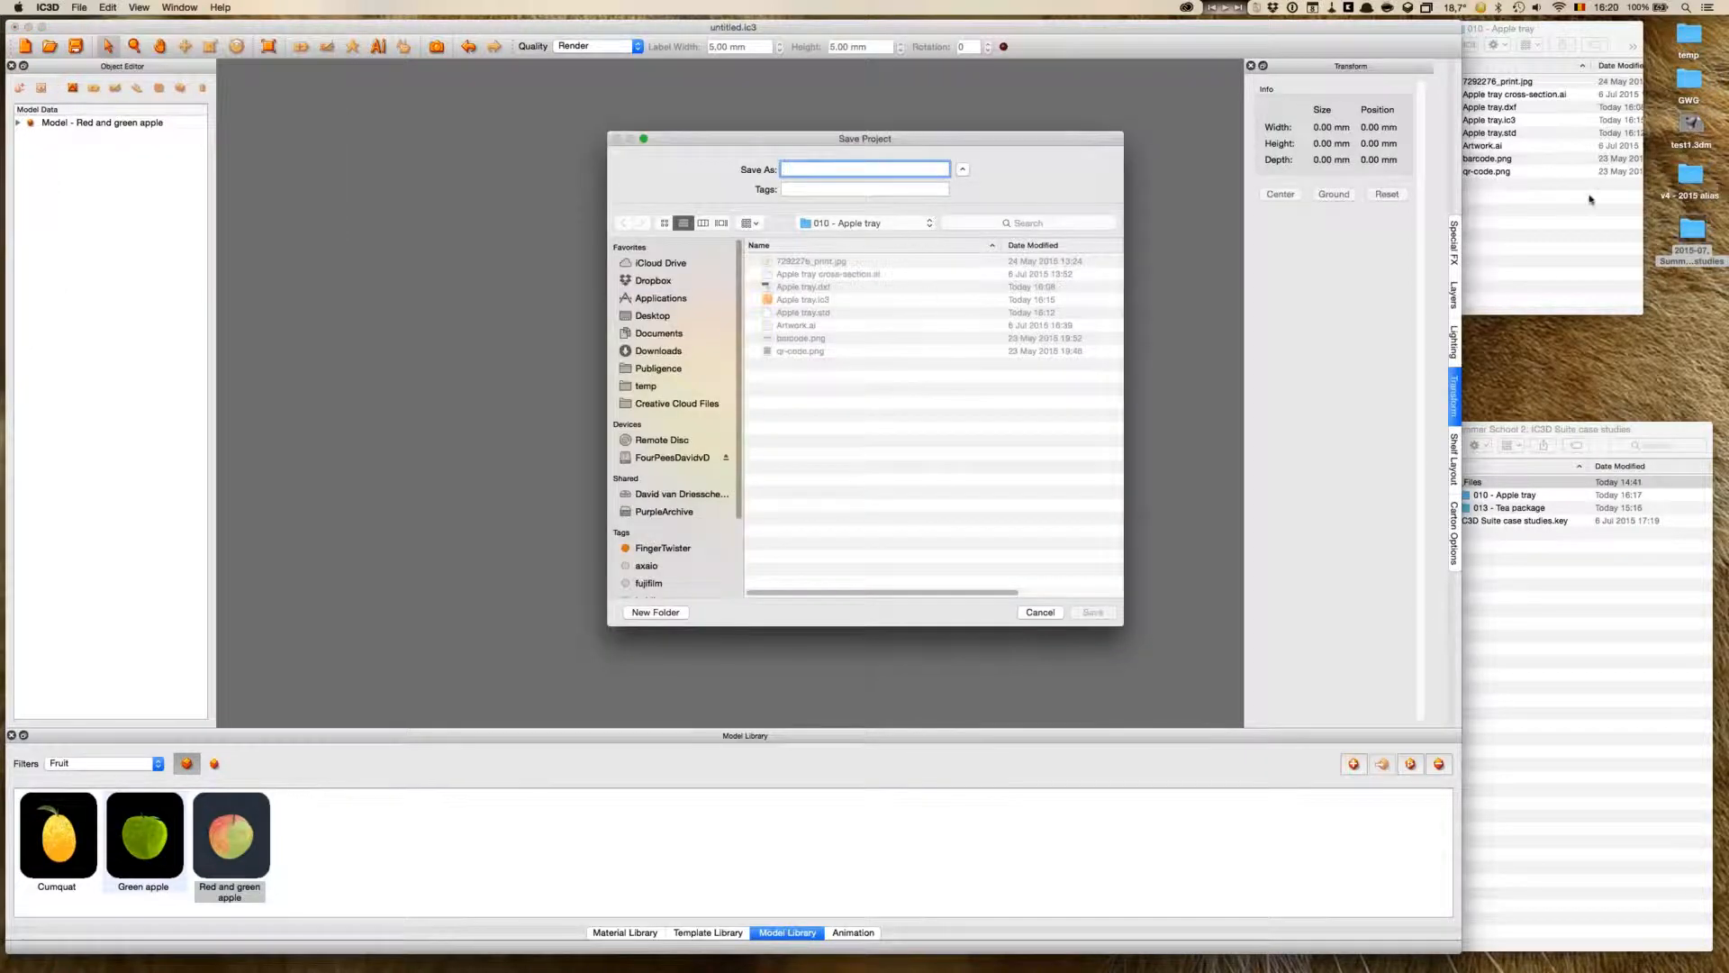
left_click(1496, 119)
left_click_drag(1496, 120, 836, 170)
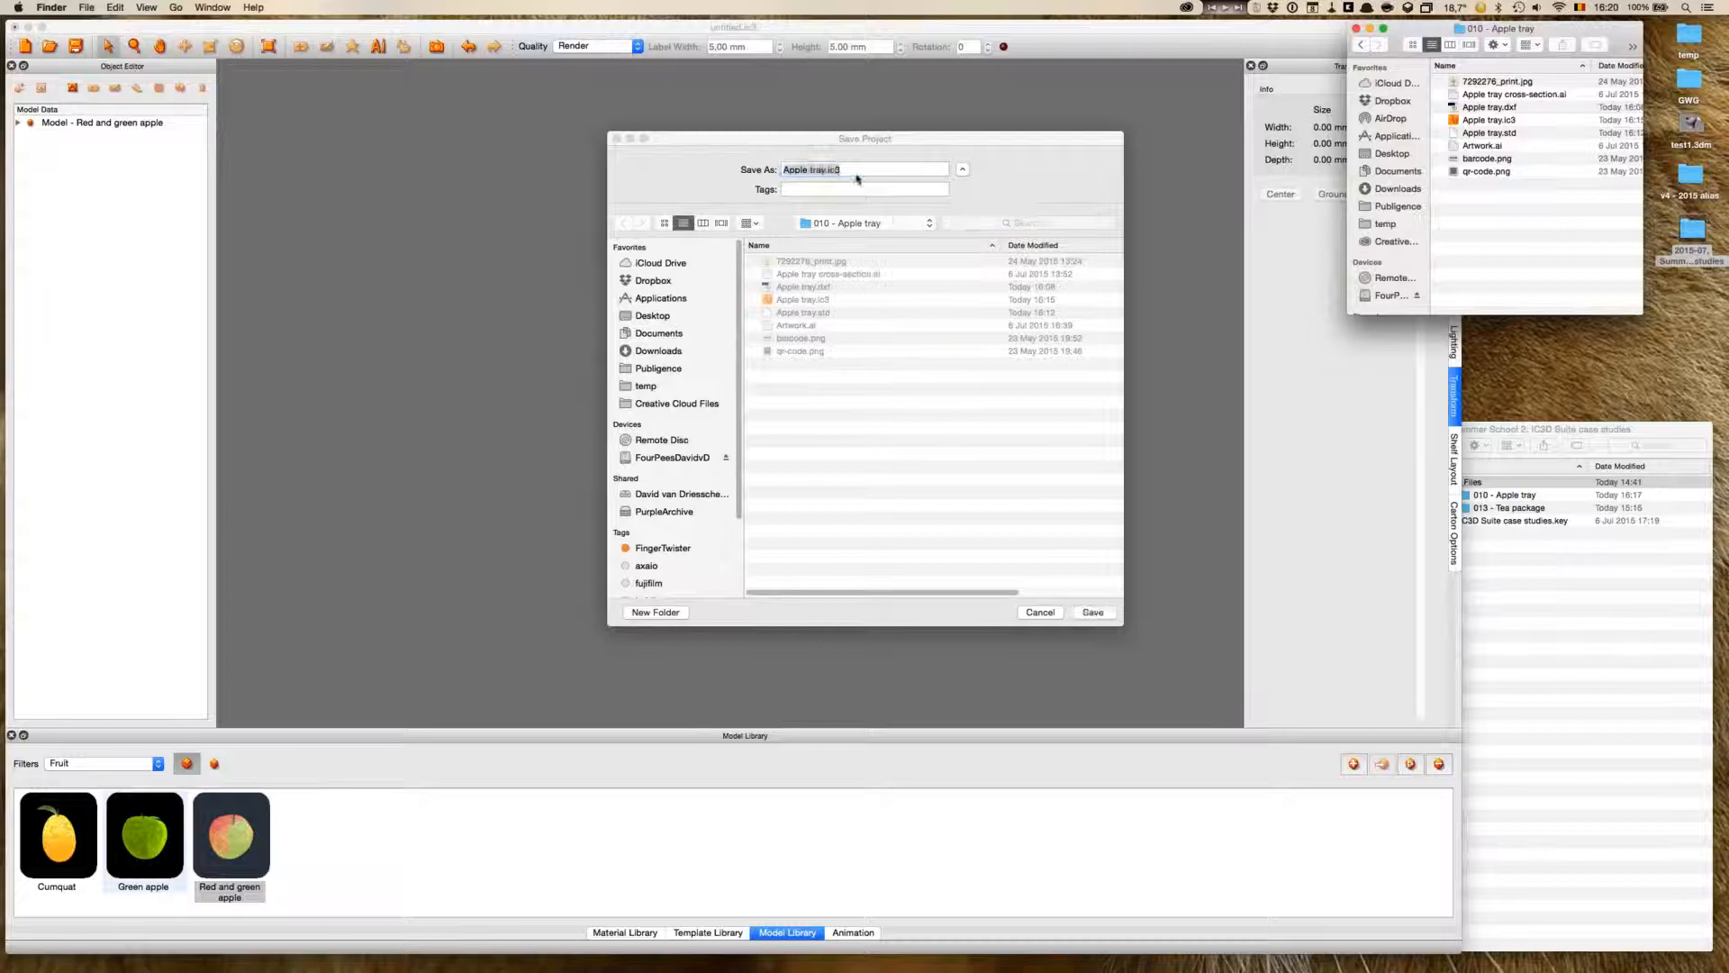
left_click(836, 170)
left_click(835, 170)
key("BackSpace")
key("BackSpace")
key("BackSpace")
key("BackSpace")
key("BackSpace")
key("Return")
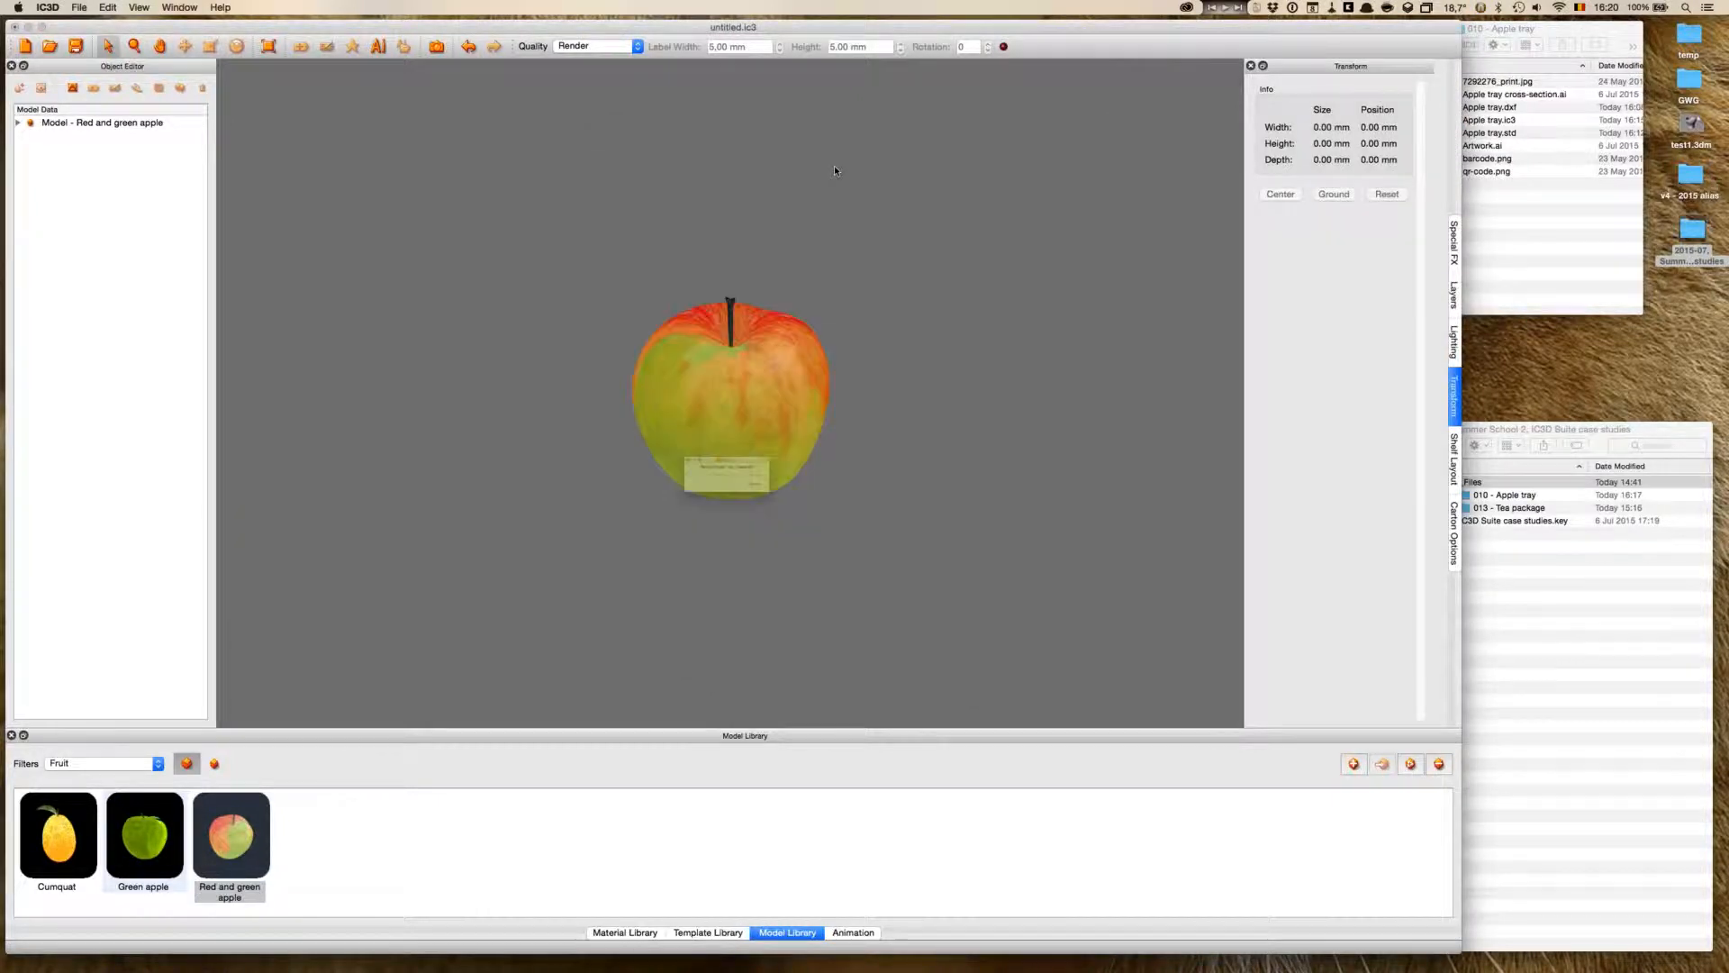
left_click(1549, 225)
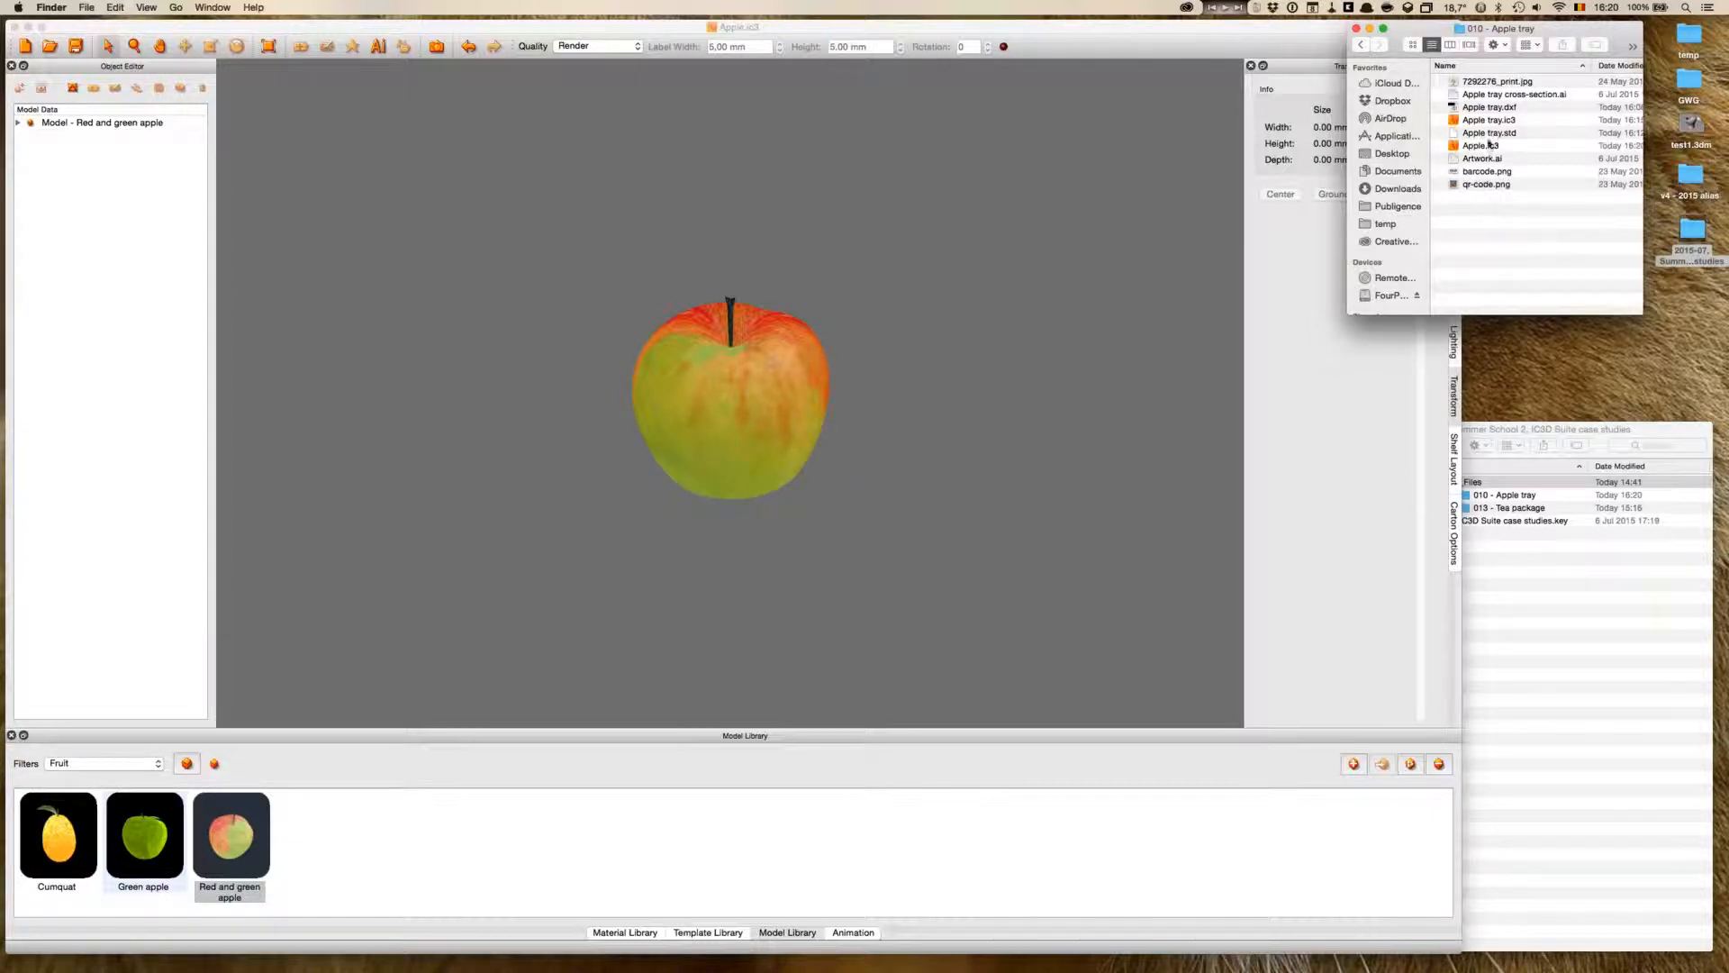
left_click(863, 391)
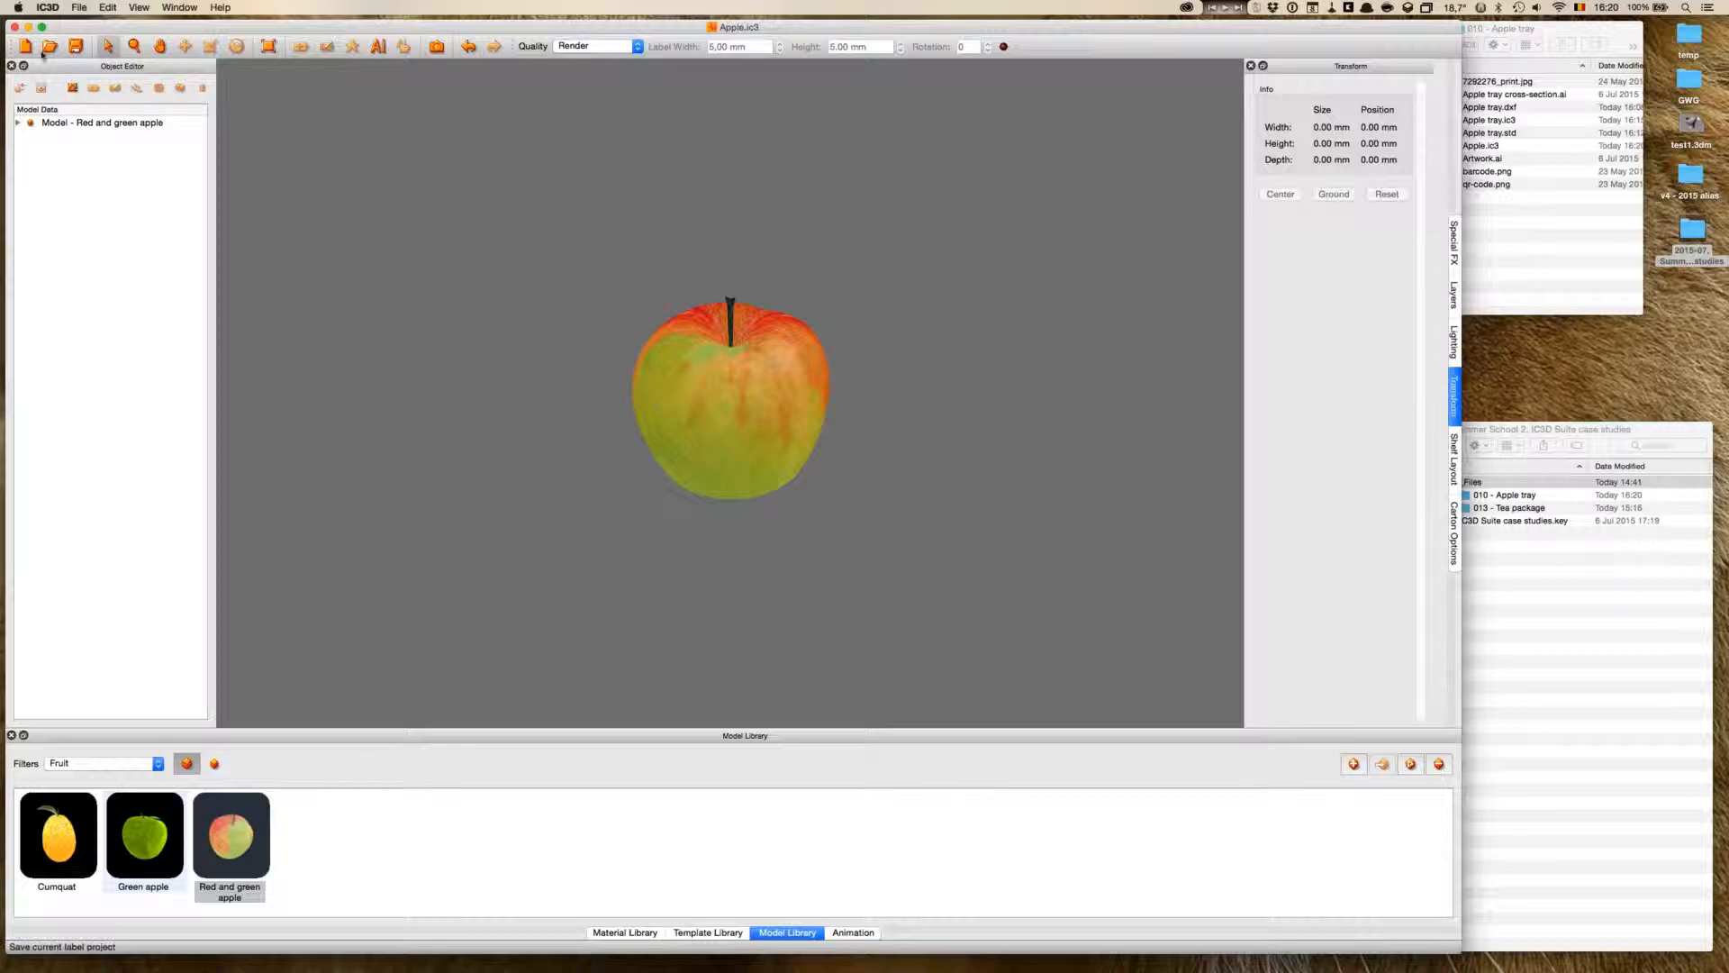
- Start an empty project and open Apple tray.ic3 from Finder, showing the tray in the Front view
left_click(25, 48)
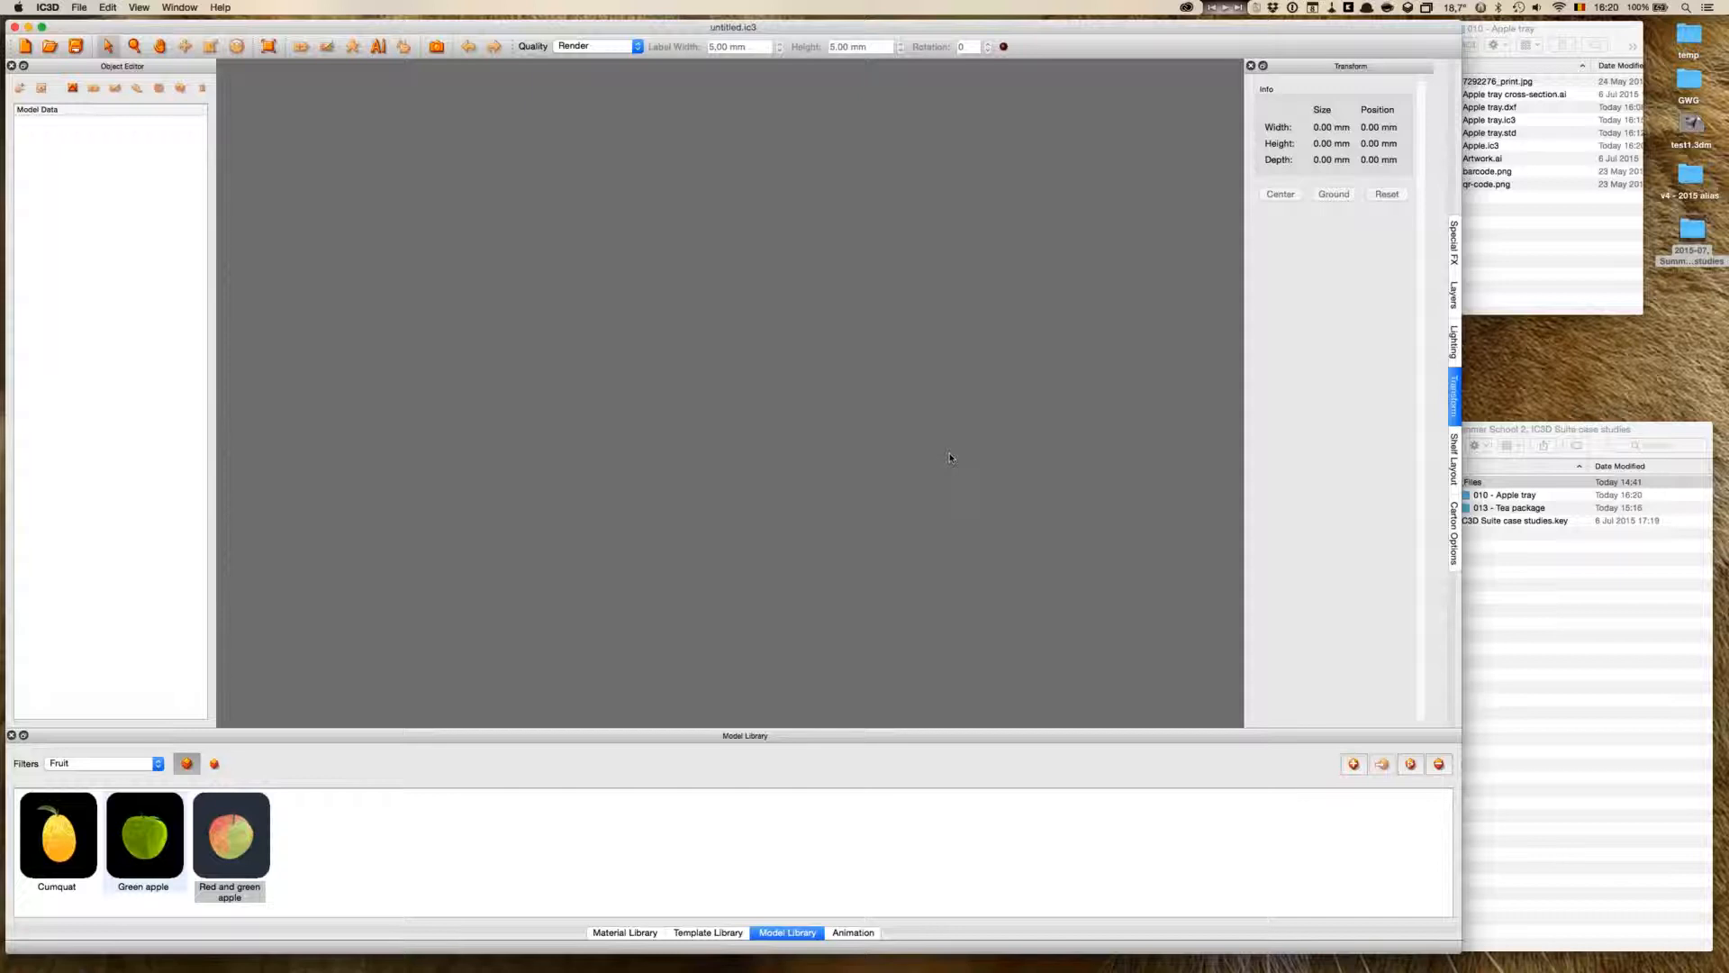
left_click(1498, 257)
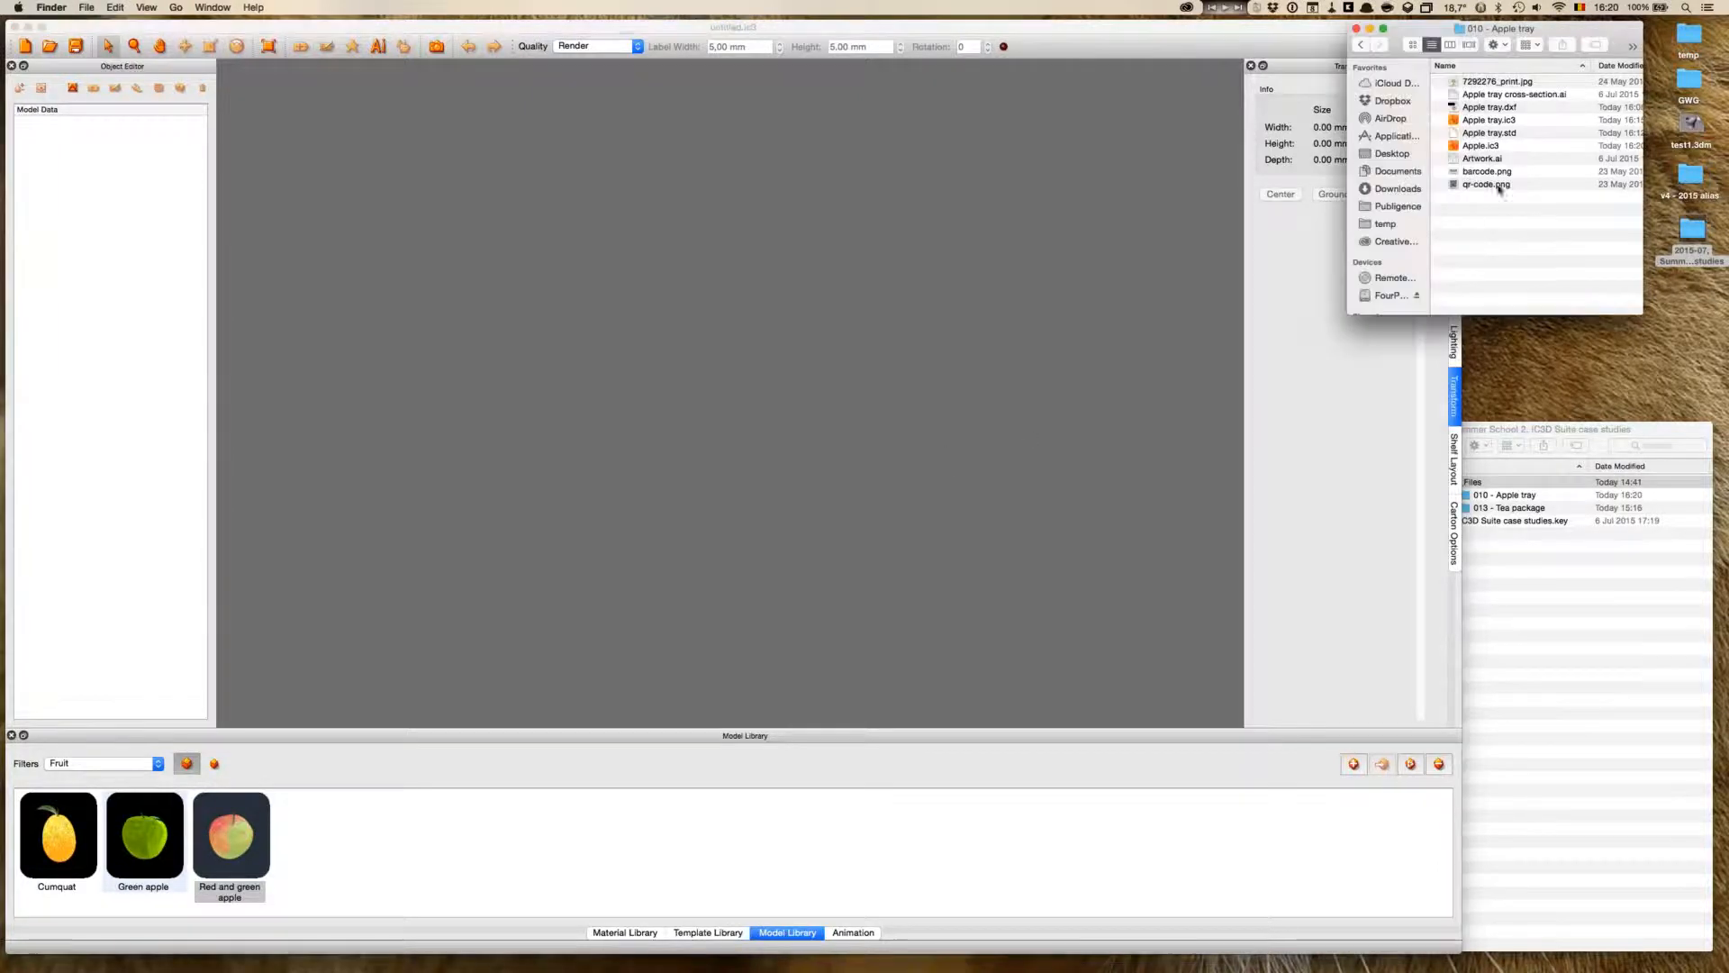
double_click(1500, 120)
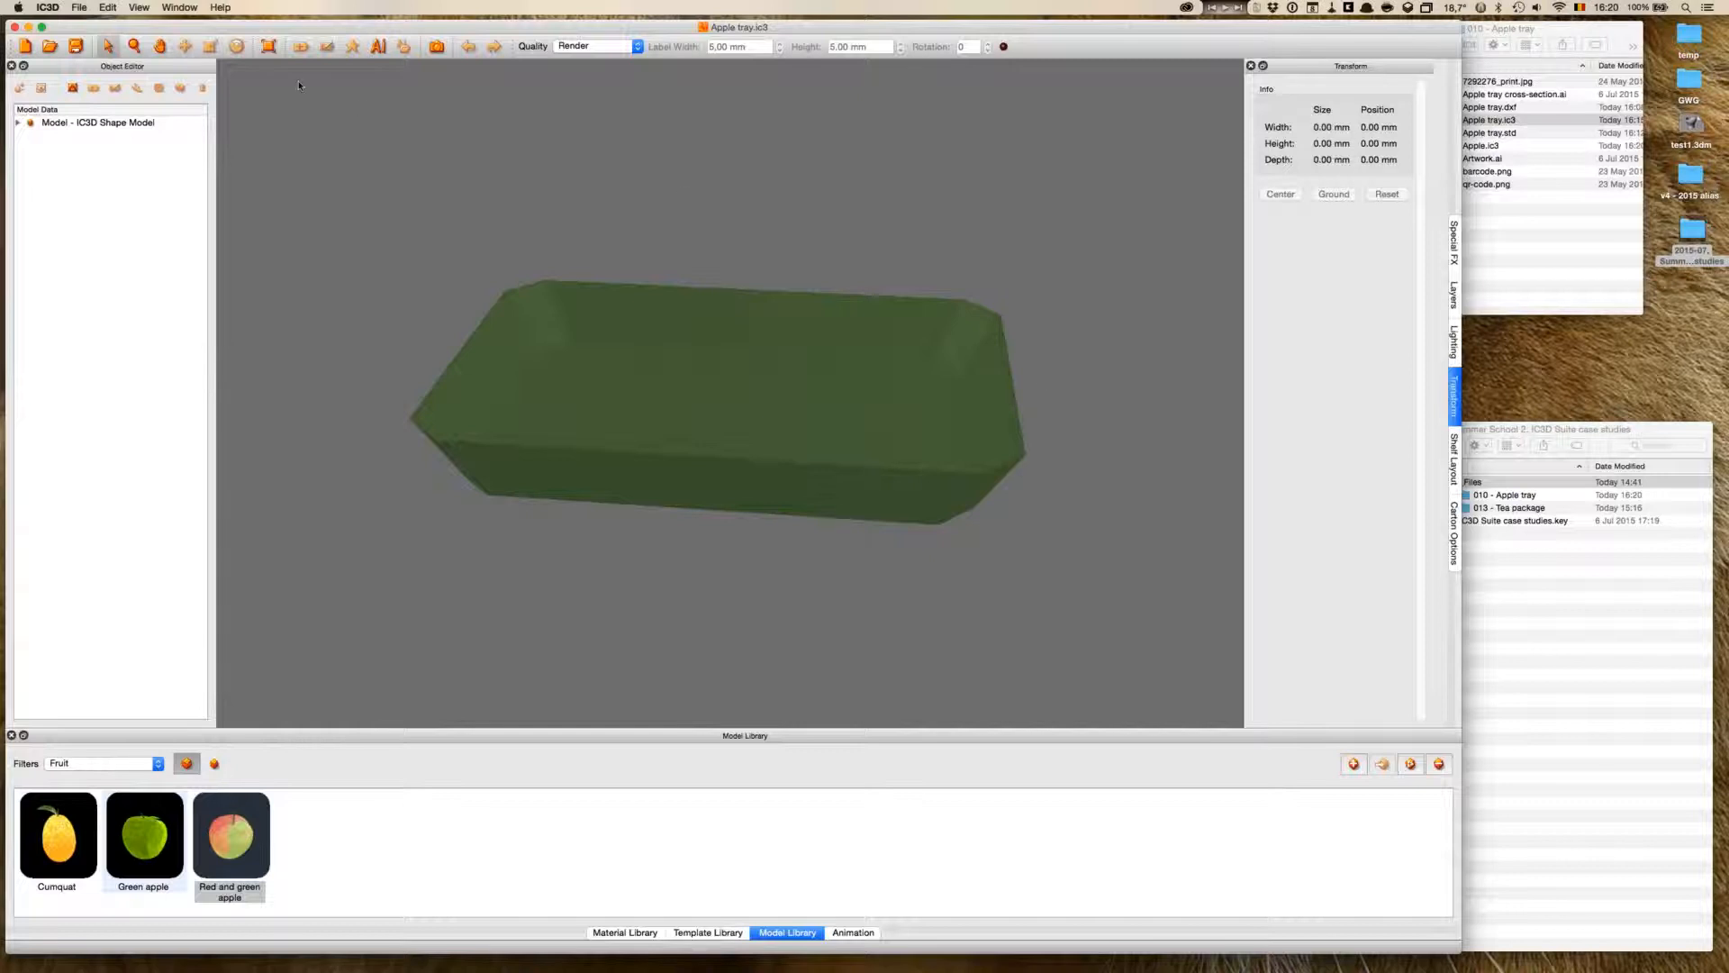
left_click(141, 7)
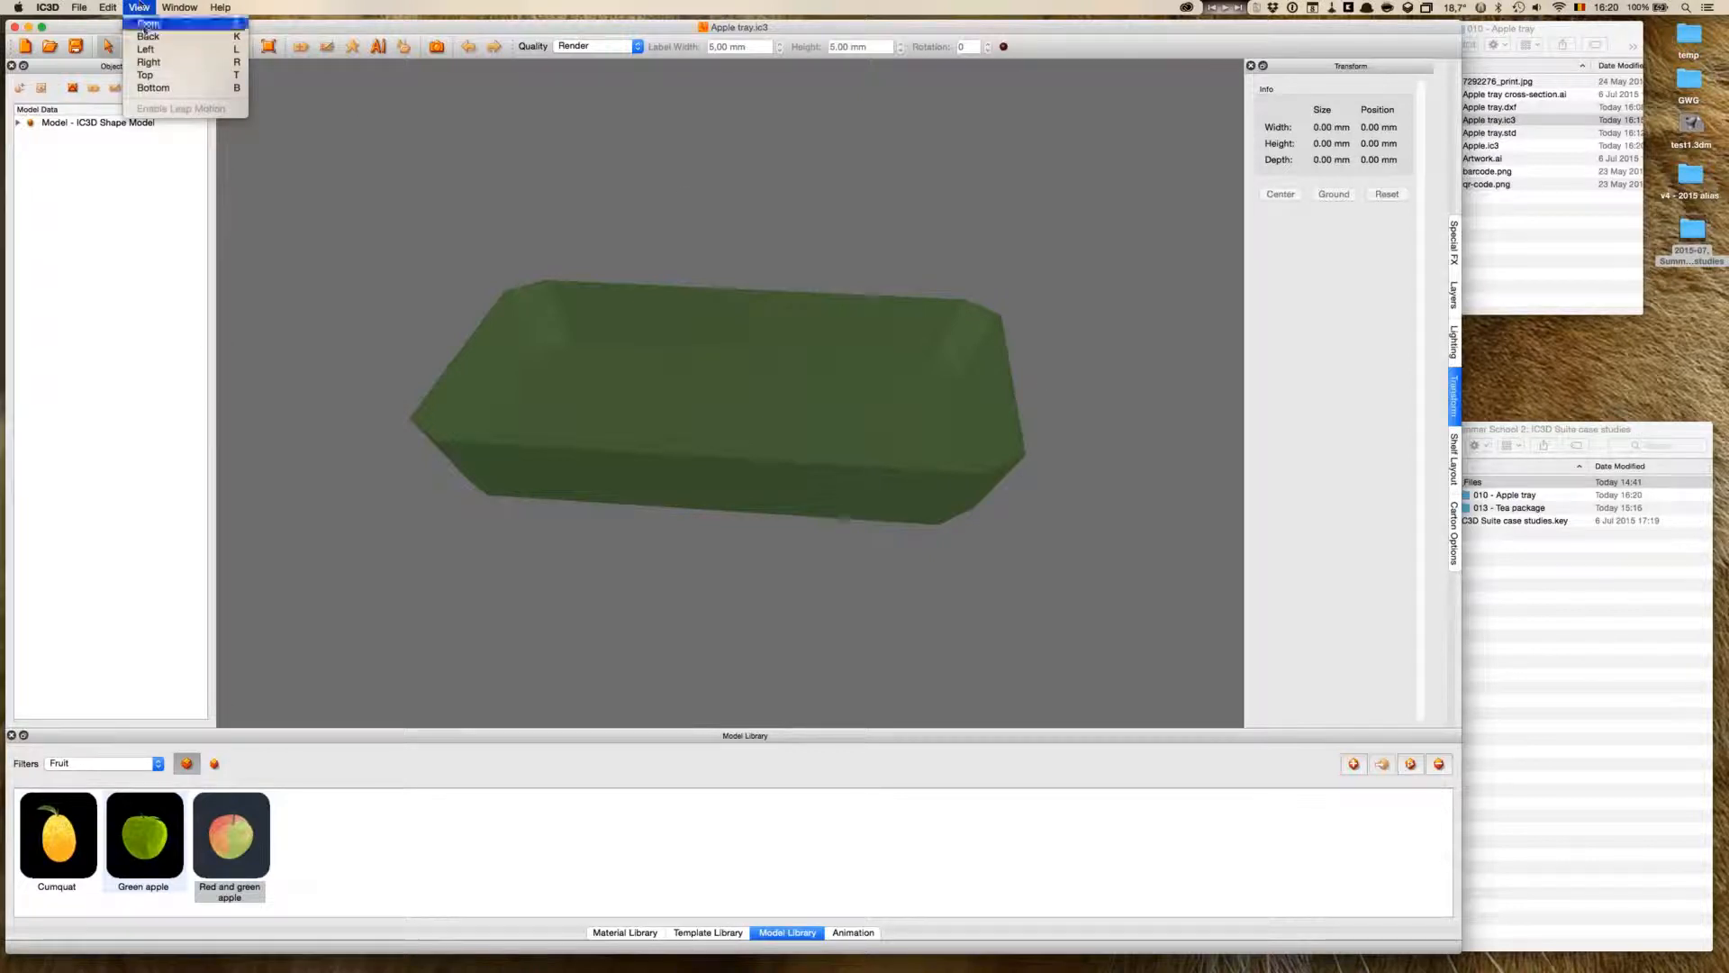
left_click(148, 24)
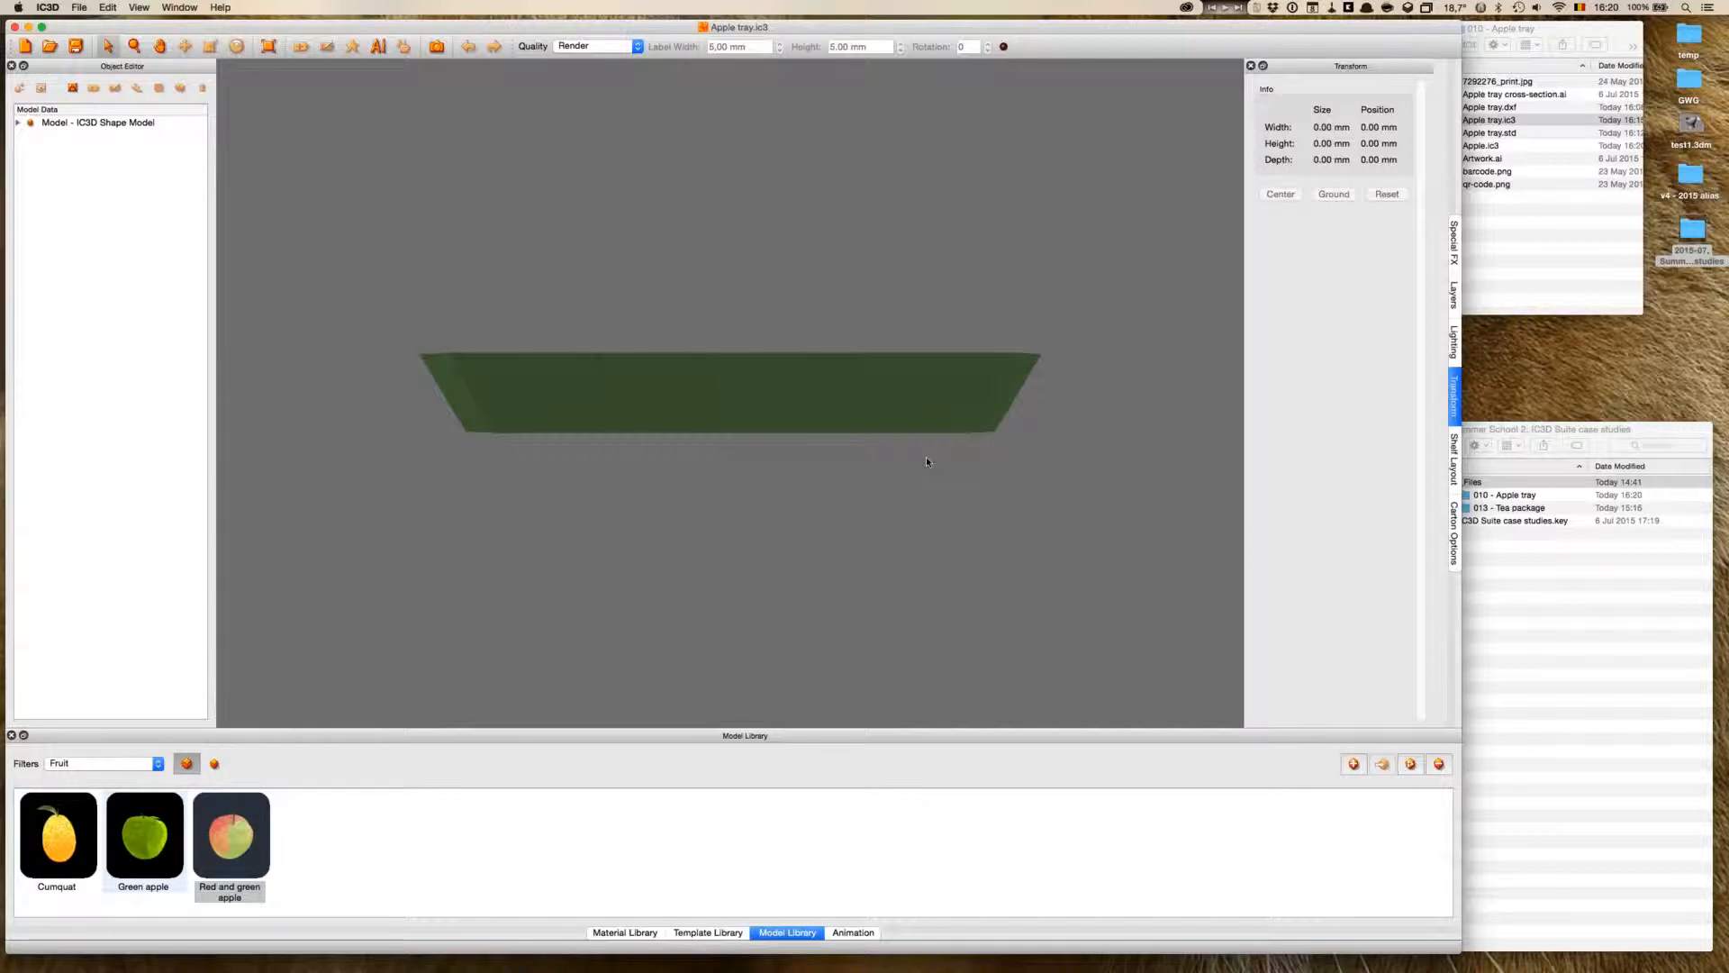
- Import the scaled apple from Apple.ic3 into the tray scene
left_click(79, 7)
left_click(108, 74)
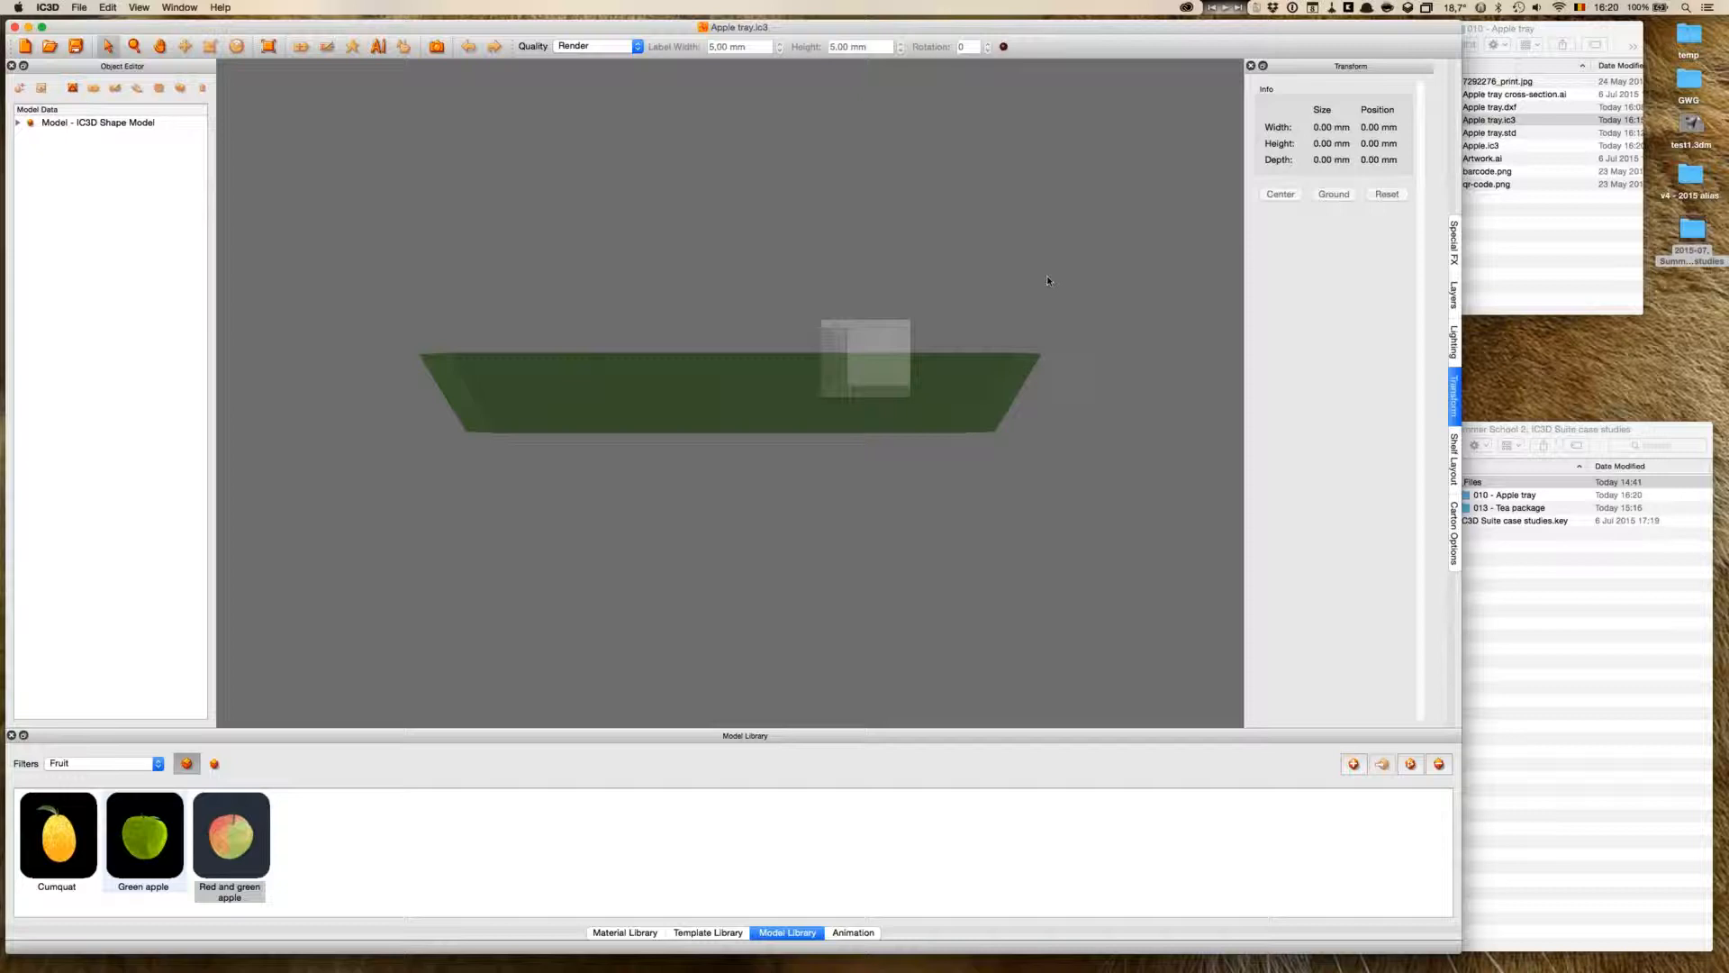
double_click(820, 285)
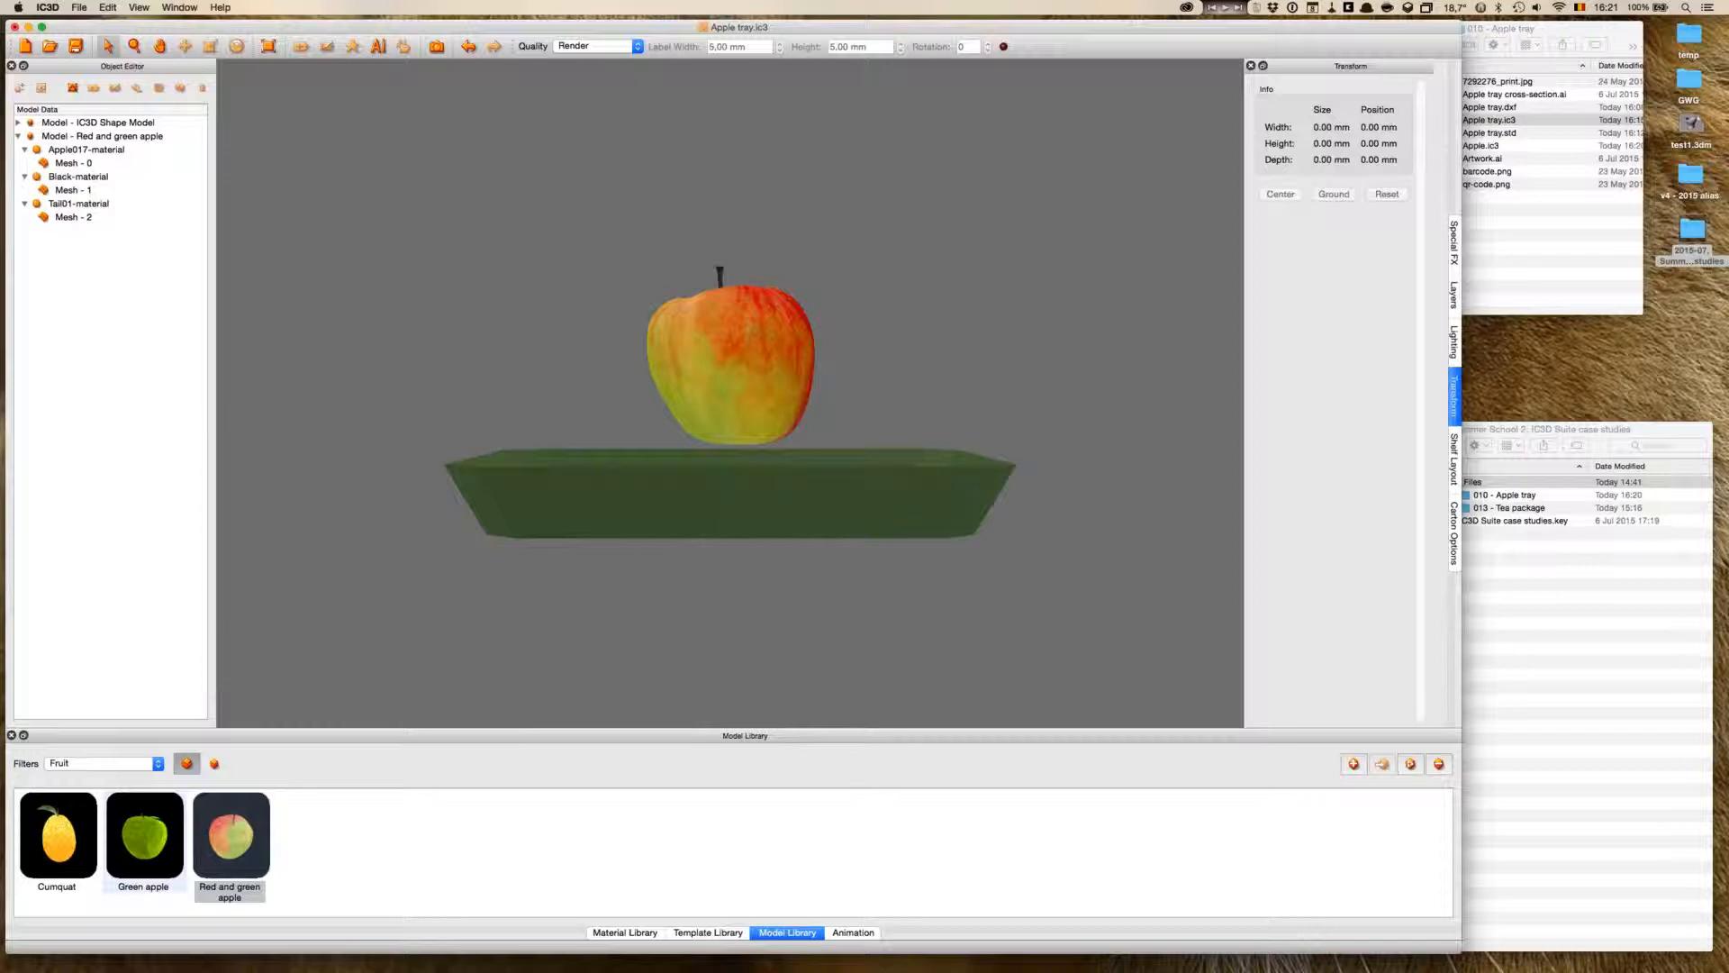
left_click_drag(1085, 409, 1084, 449)
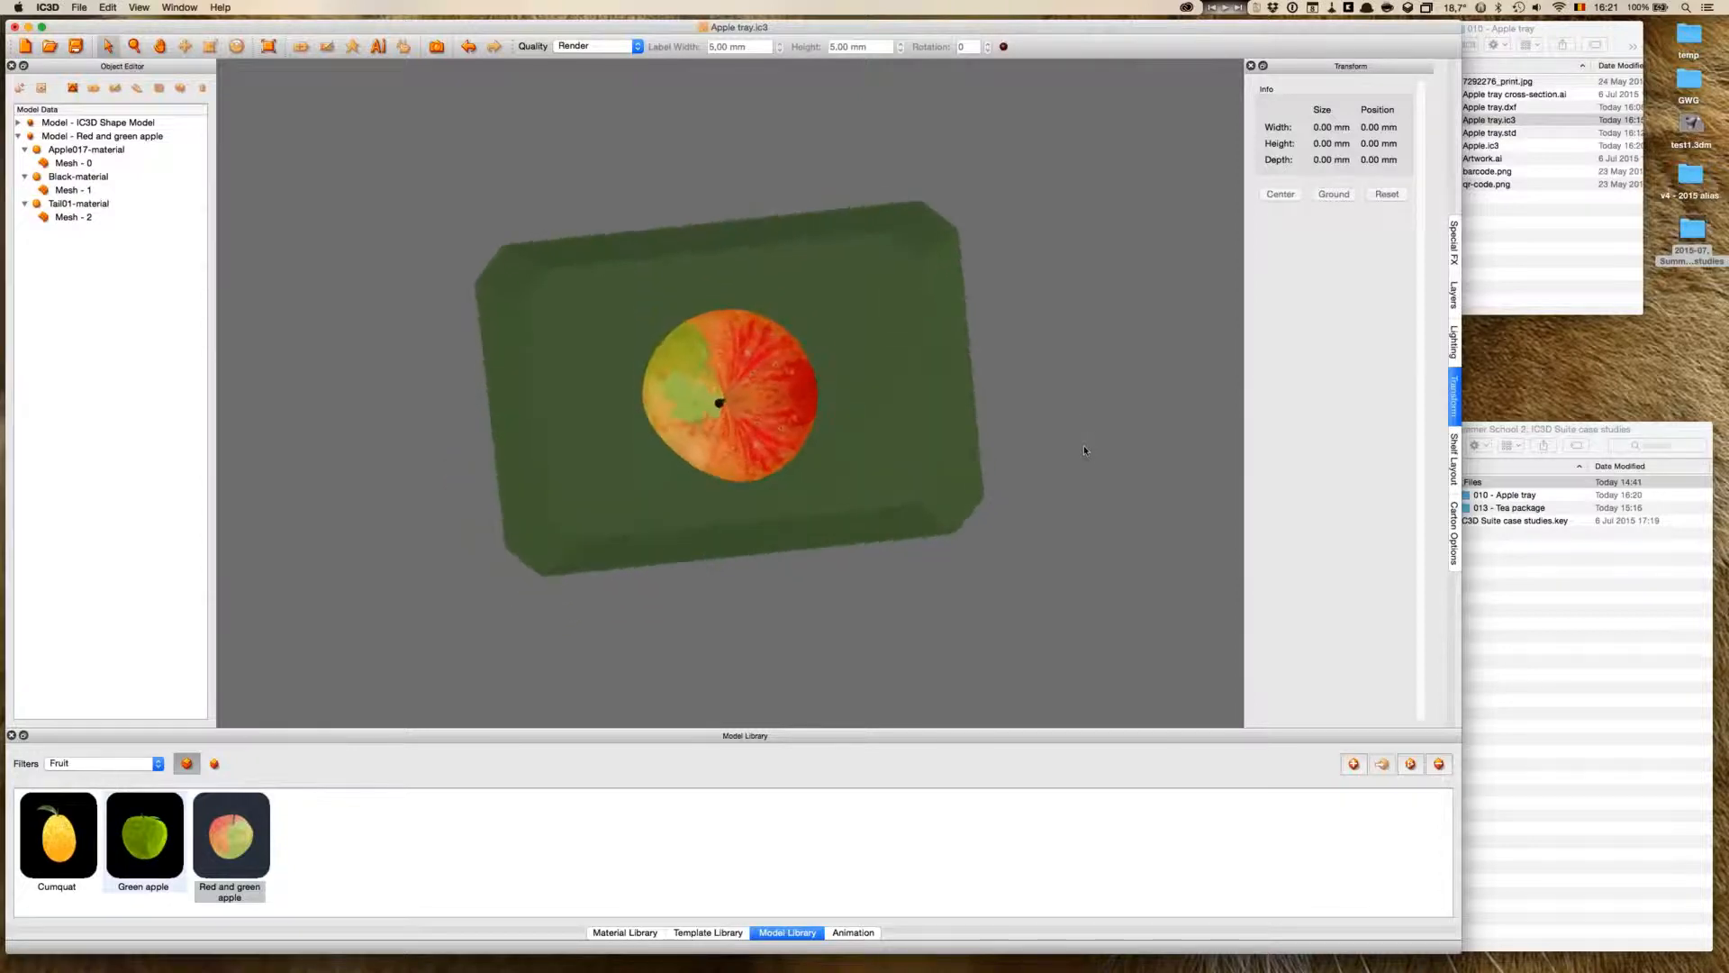
- Duplicate the apple into a grid 3 wide, 2 deep and 1 high
left_click(771, 382)
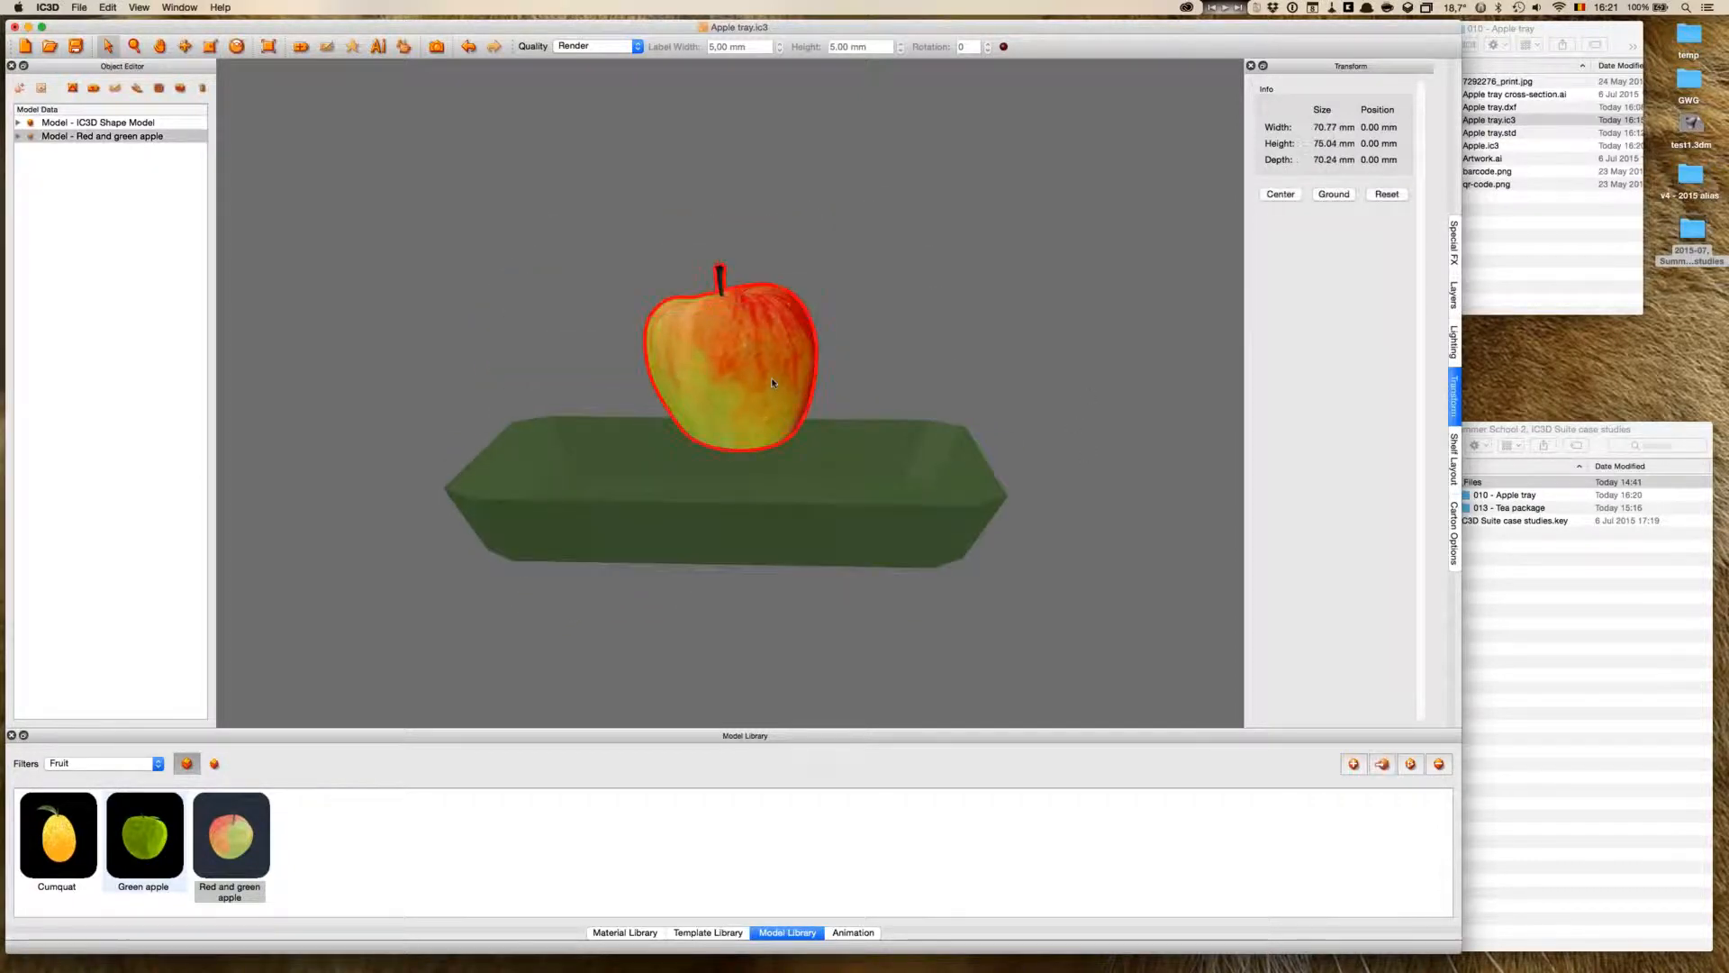
left_click(180, 90)
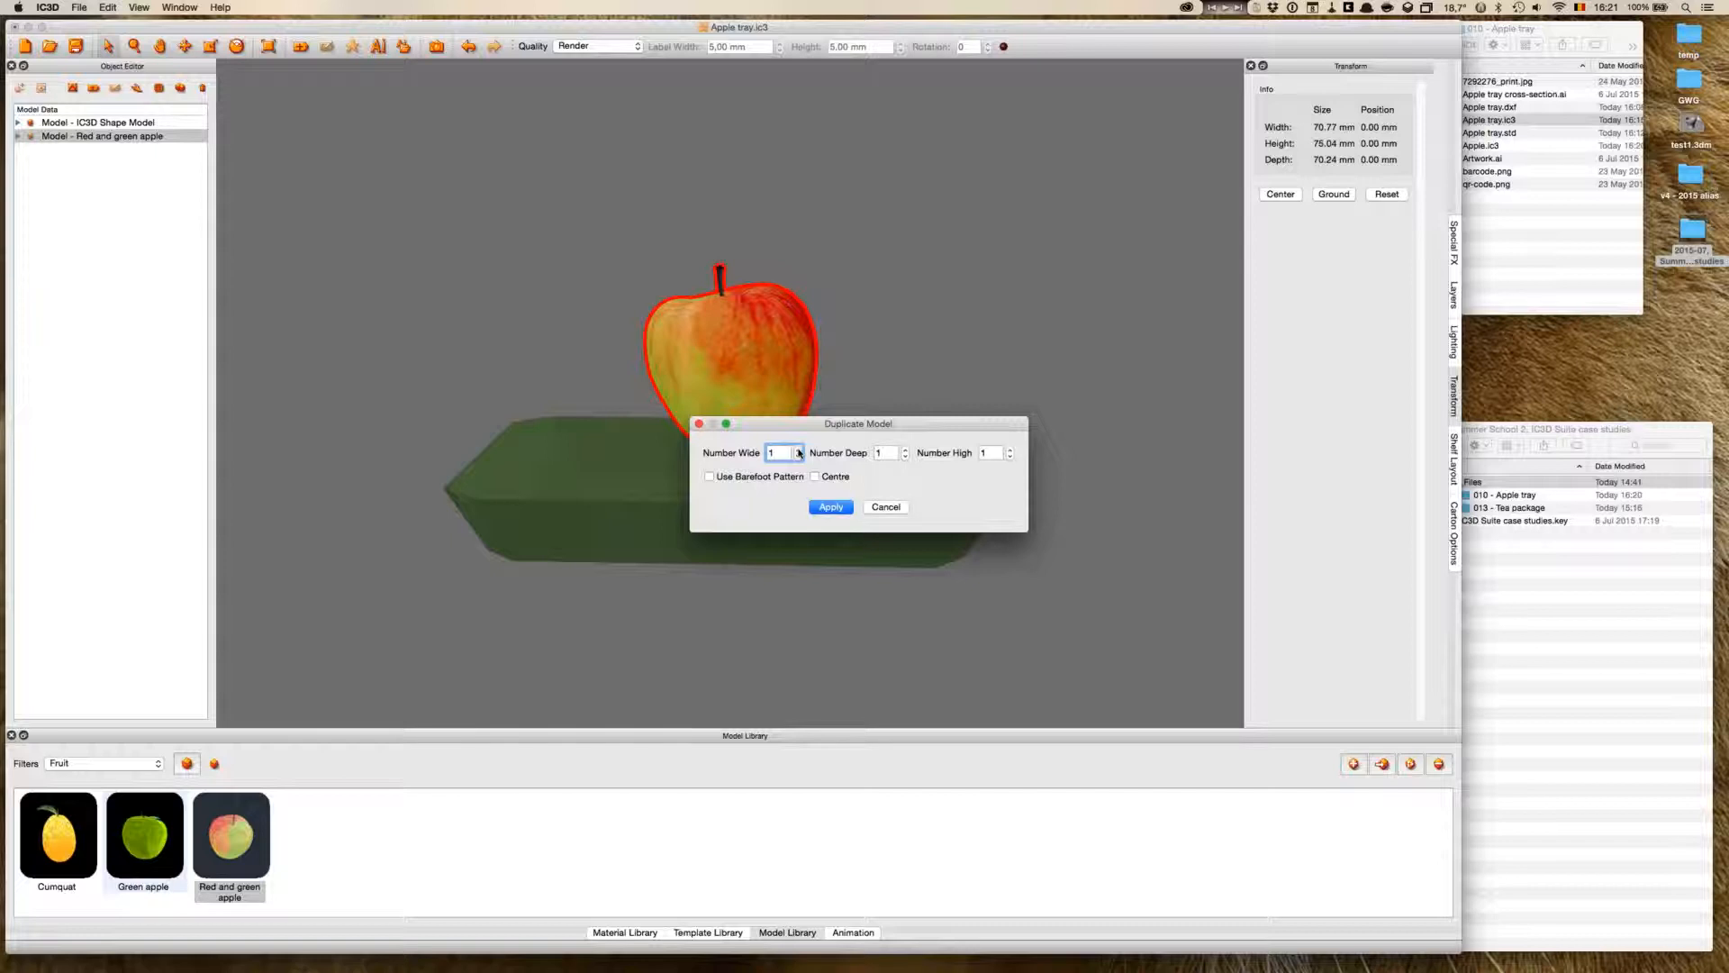
left_click(798, 450)
left_click(905, 450)
left_click(824, 510)
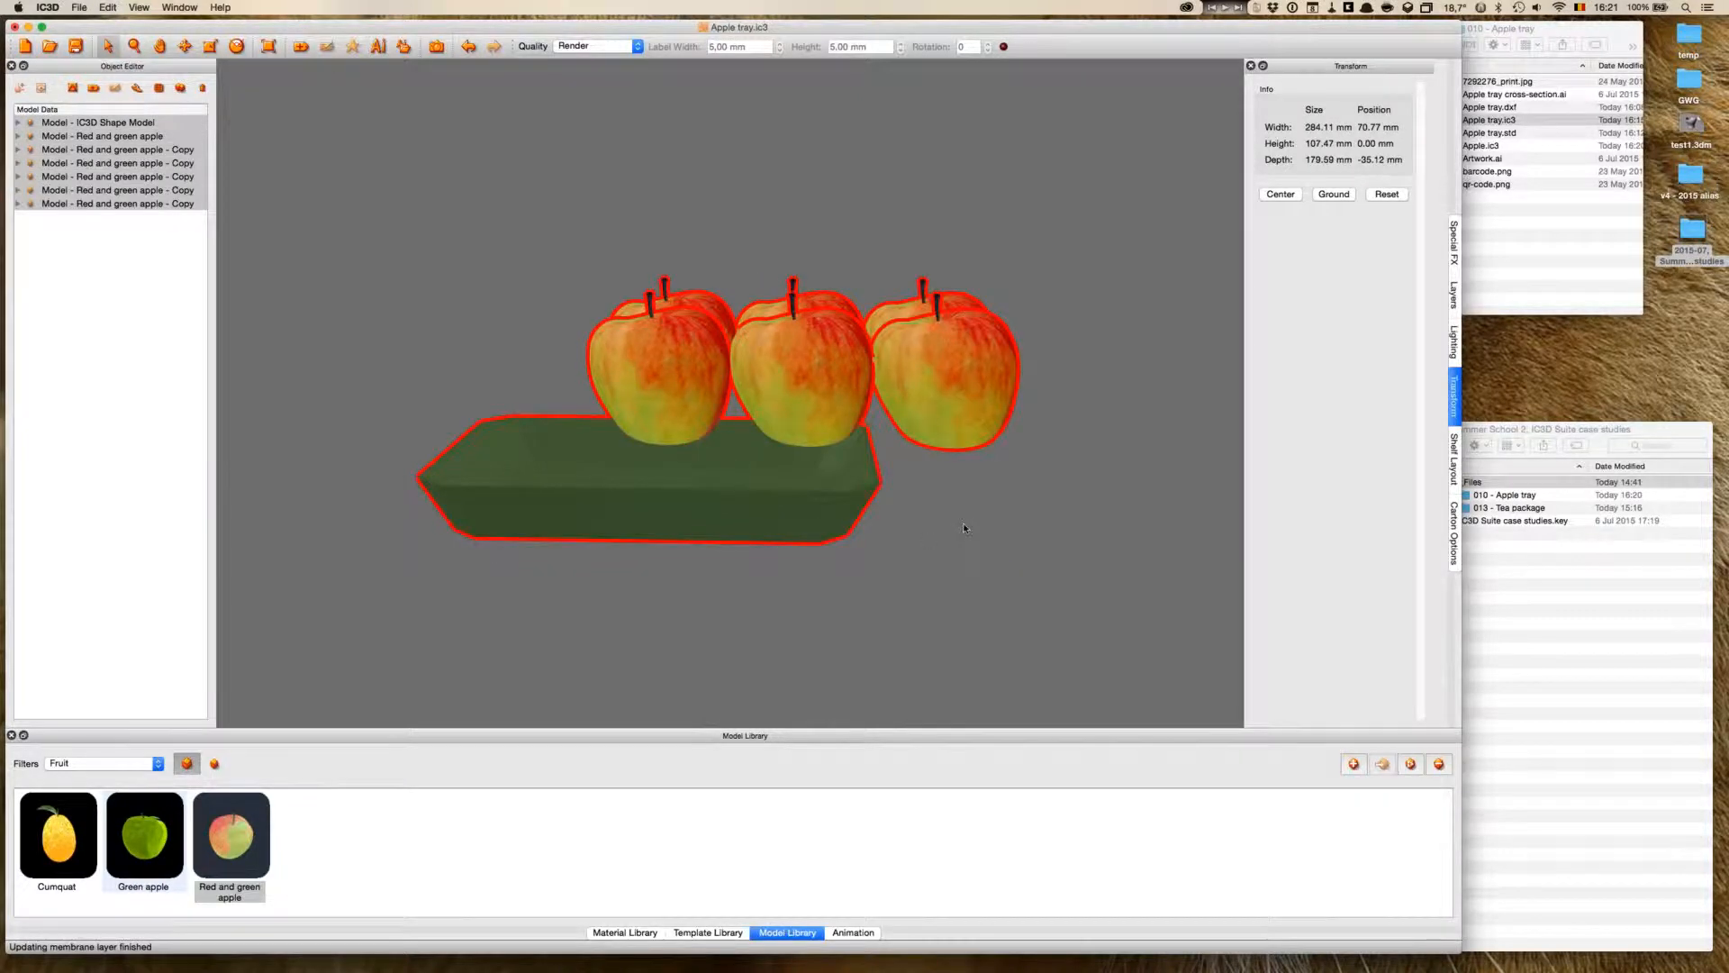
left_click(963, 528)
left_click_drag(964, 527, 1096, 433)
- Select all six apples and move them sideways over the tray to about X -2.23 mm
left_click(124, 136)
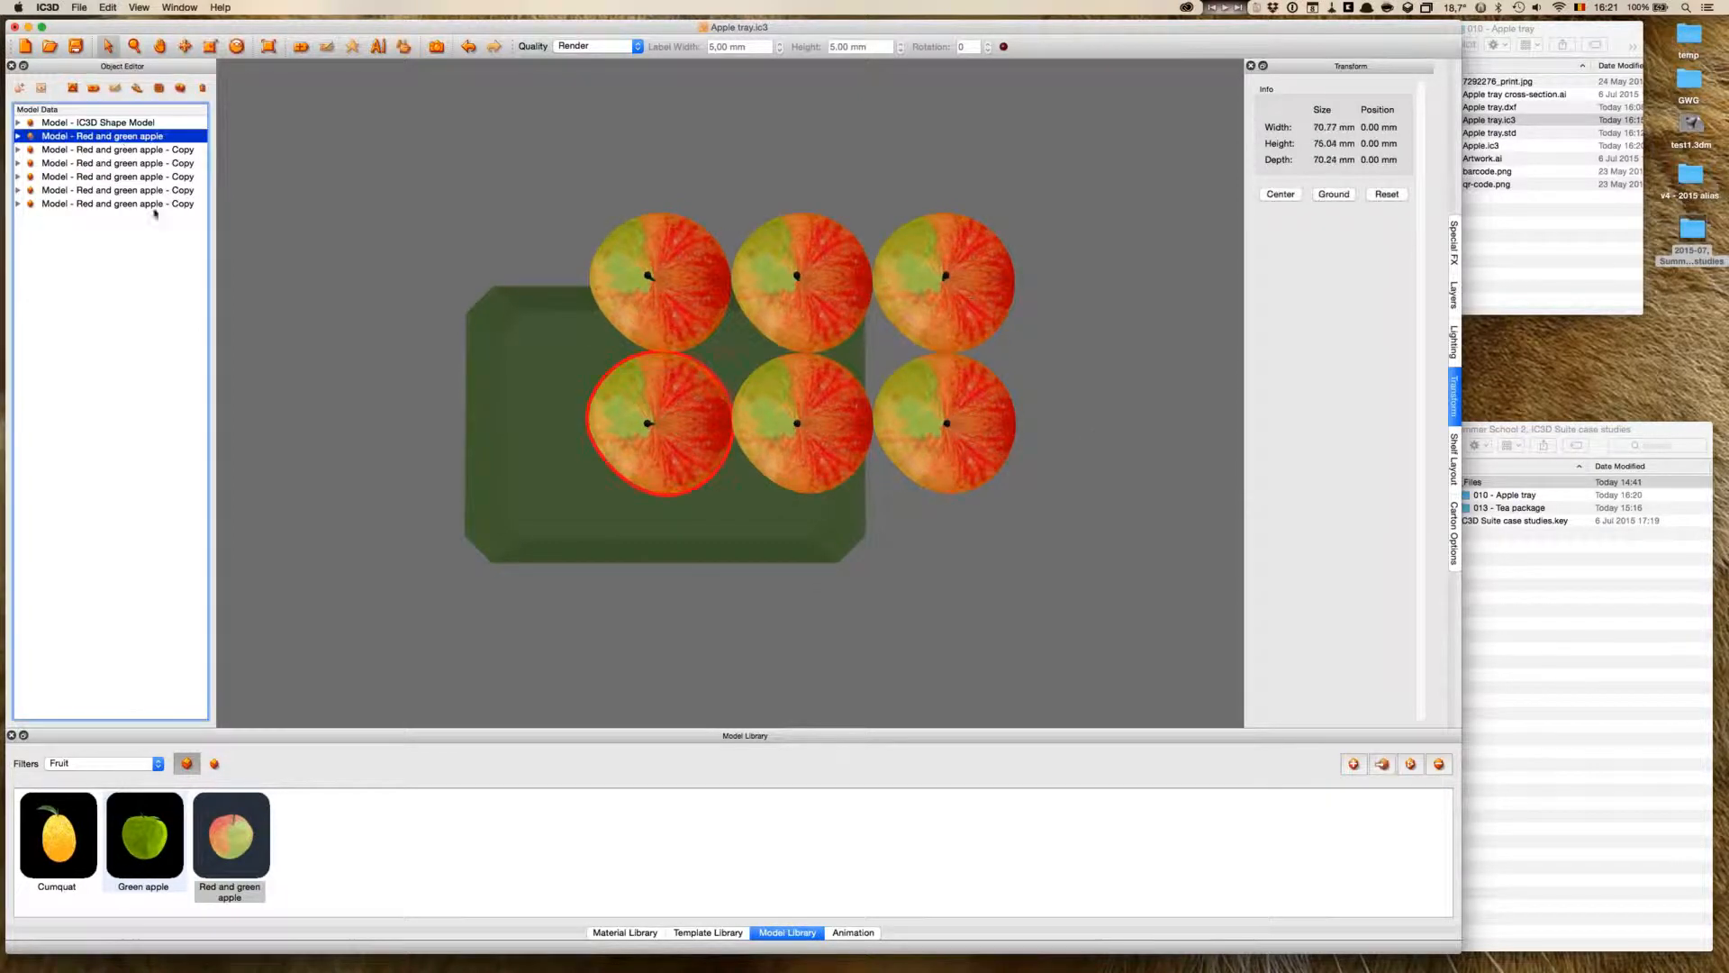
left_click(154, 204, "shift")
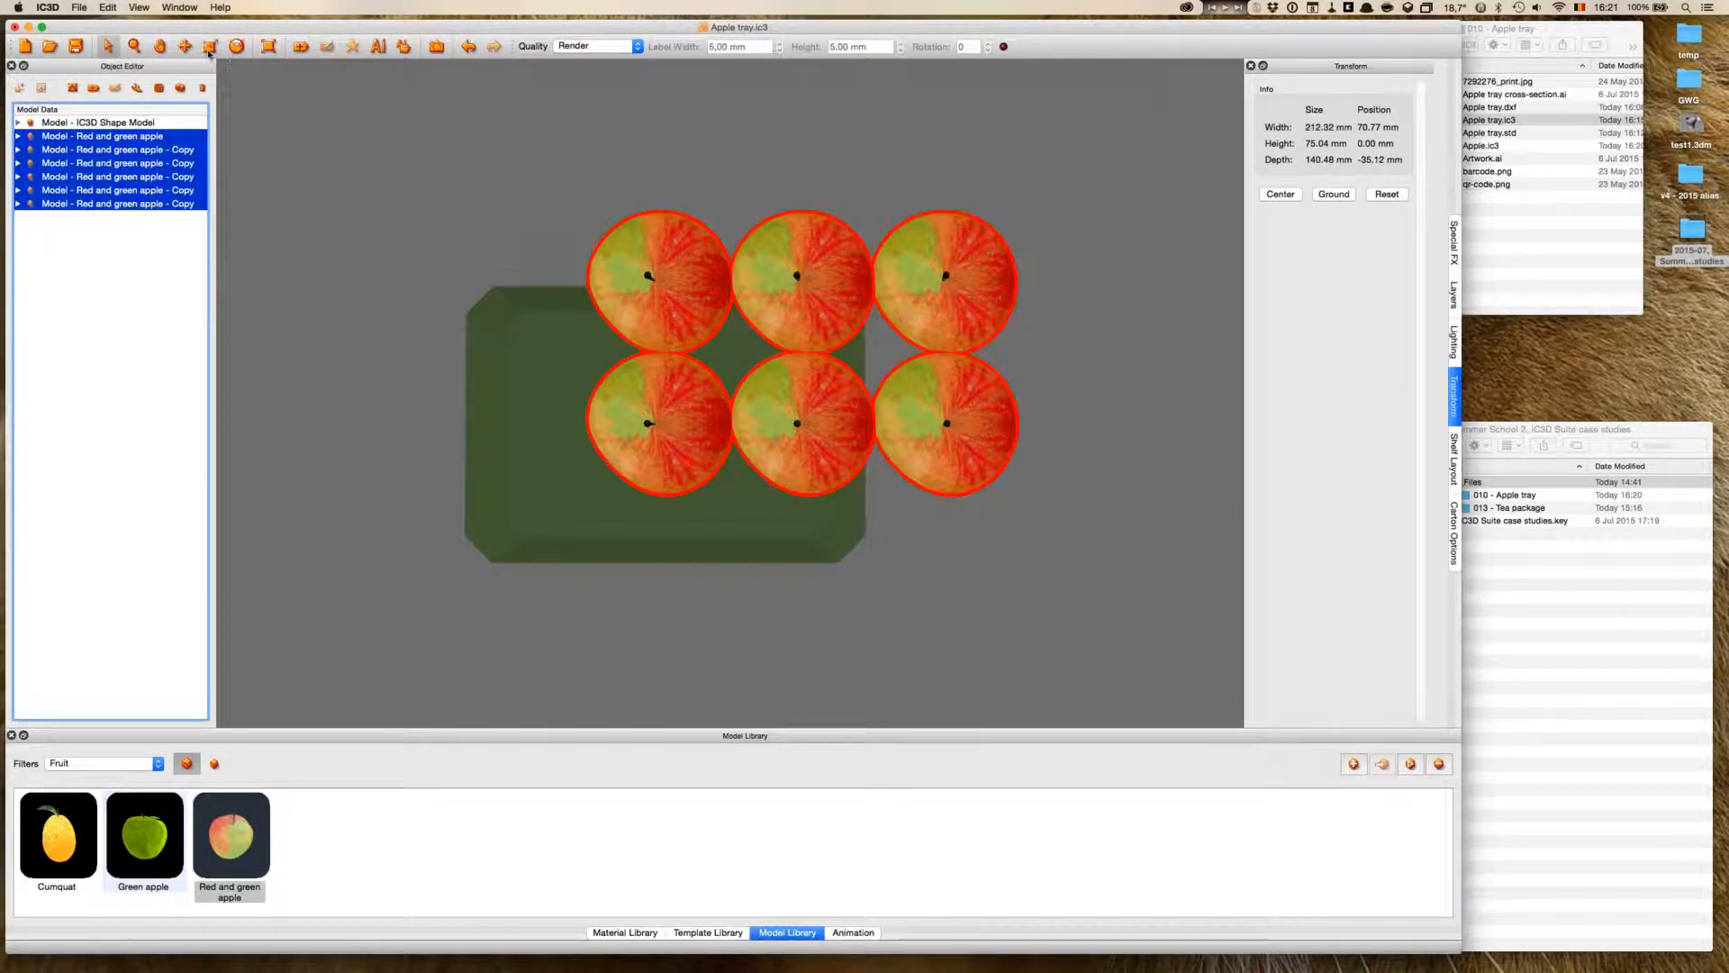
key("m")
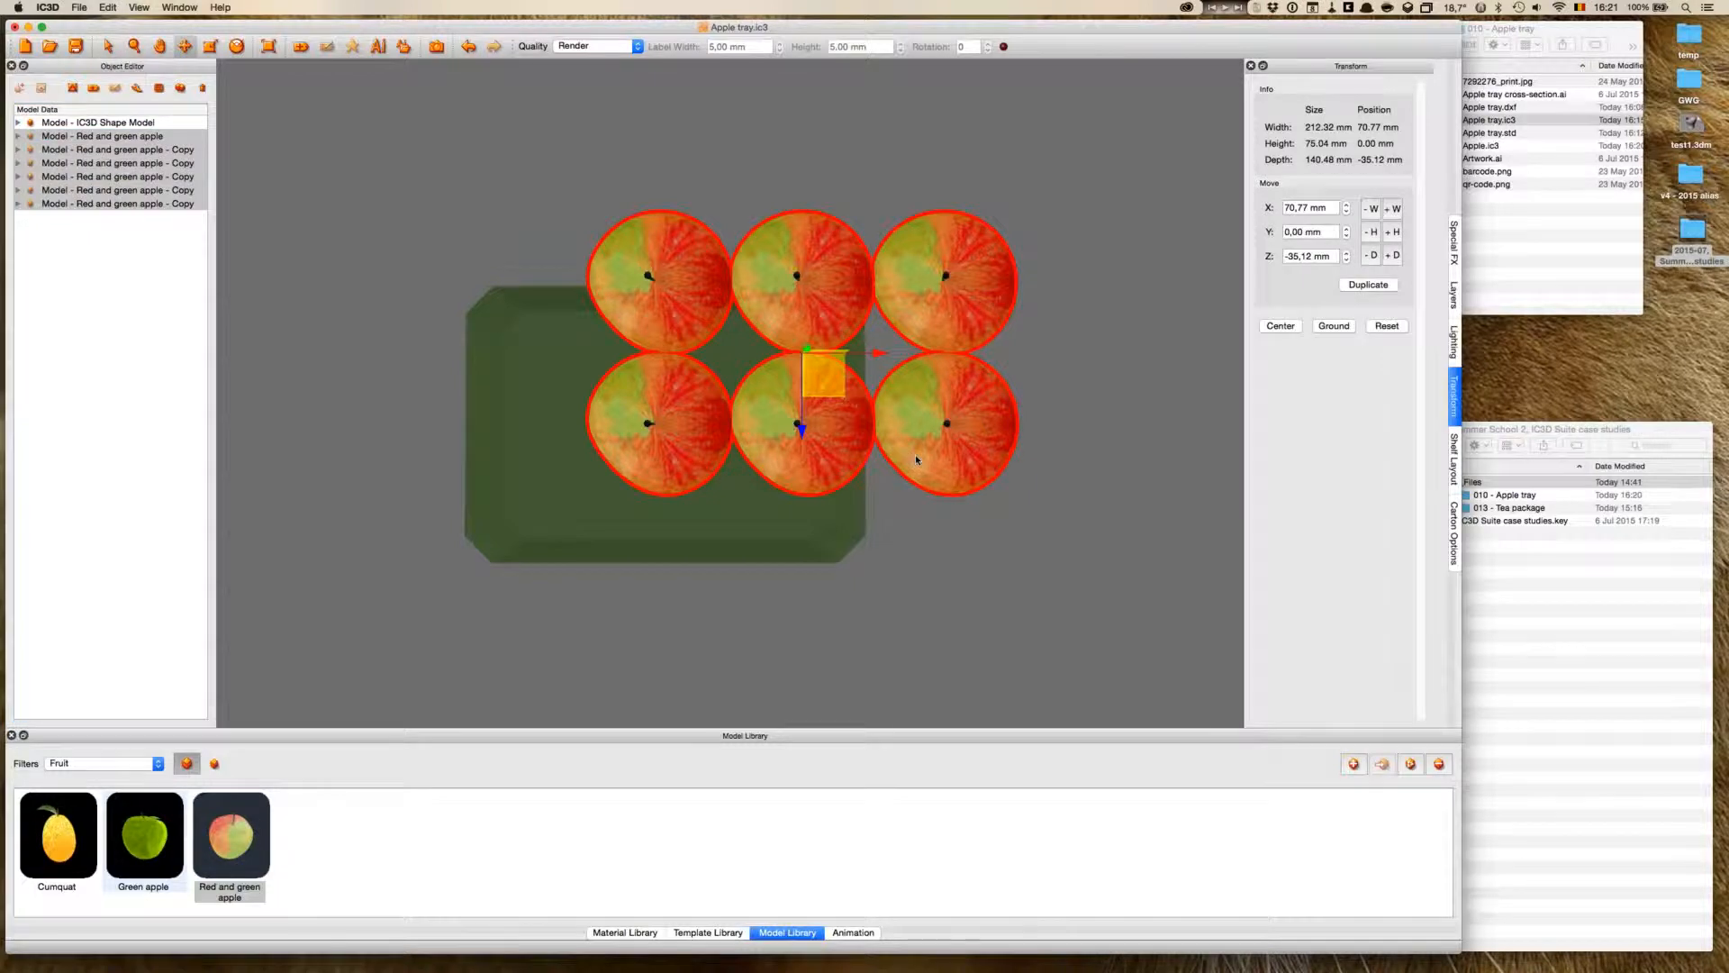
left_click_drag(886, 359, 838, 373)
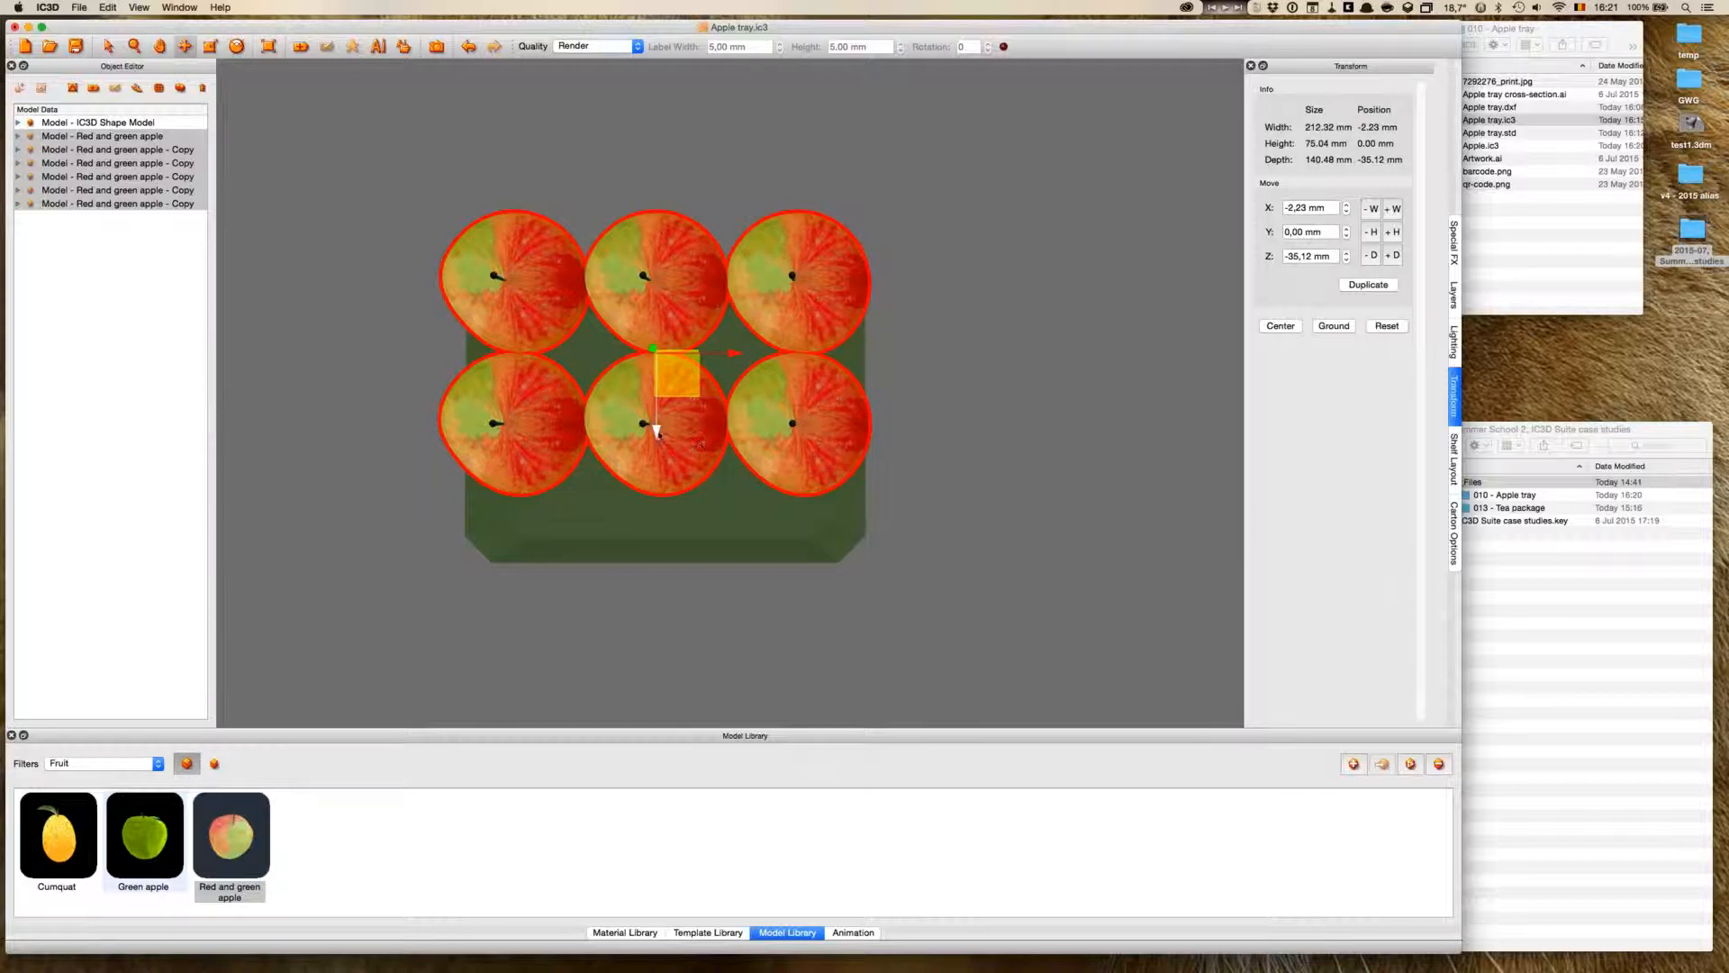
- Shift the six apples toward the tray's front edge to about Z -2.12 mm
left_click_drag(660, 477, 661, 480)
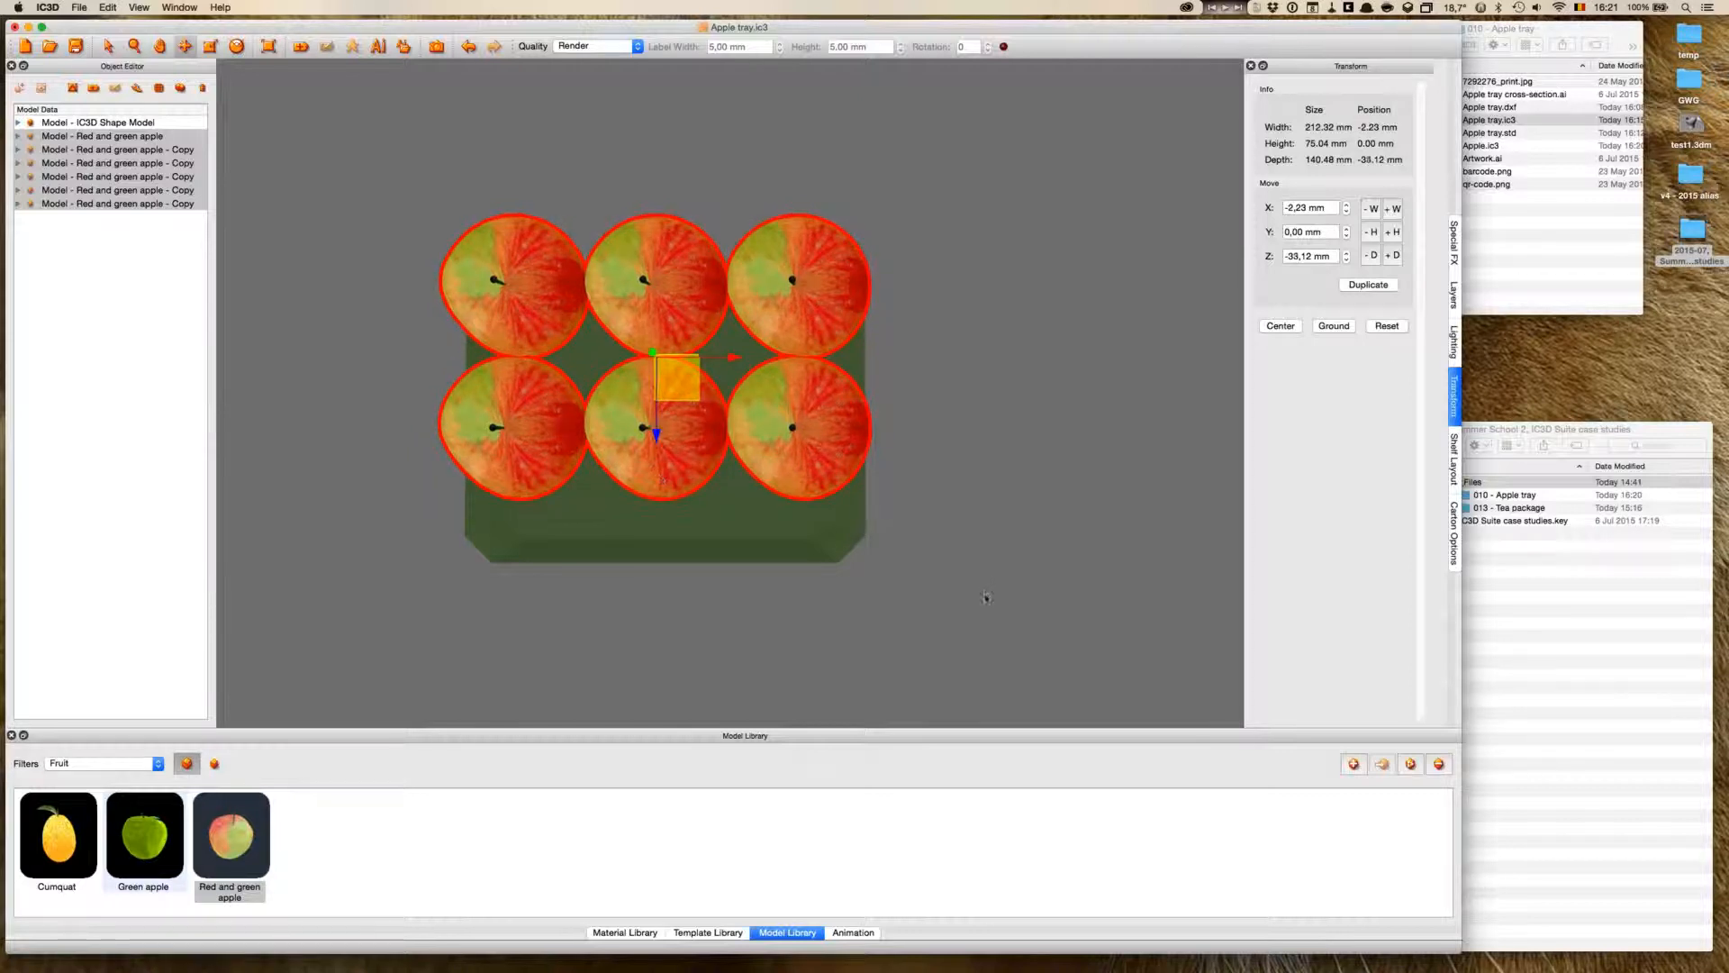
scroll(964, 546, "down", 5)
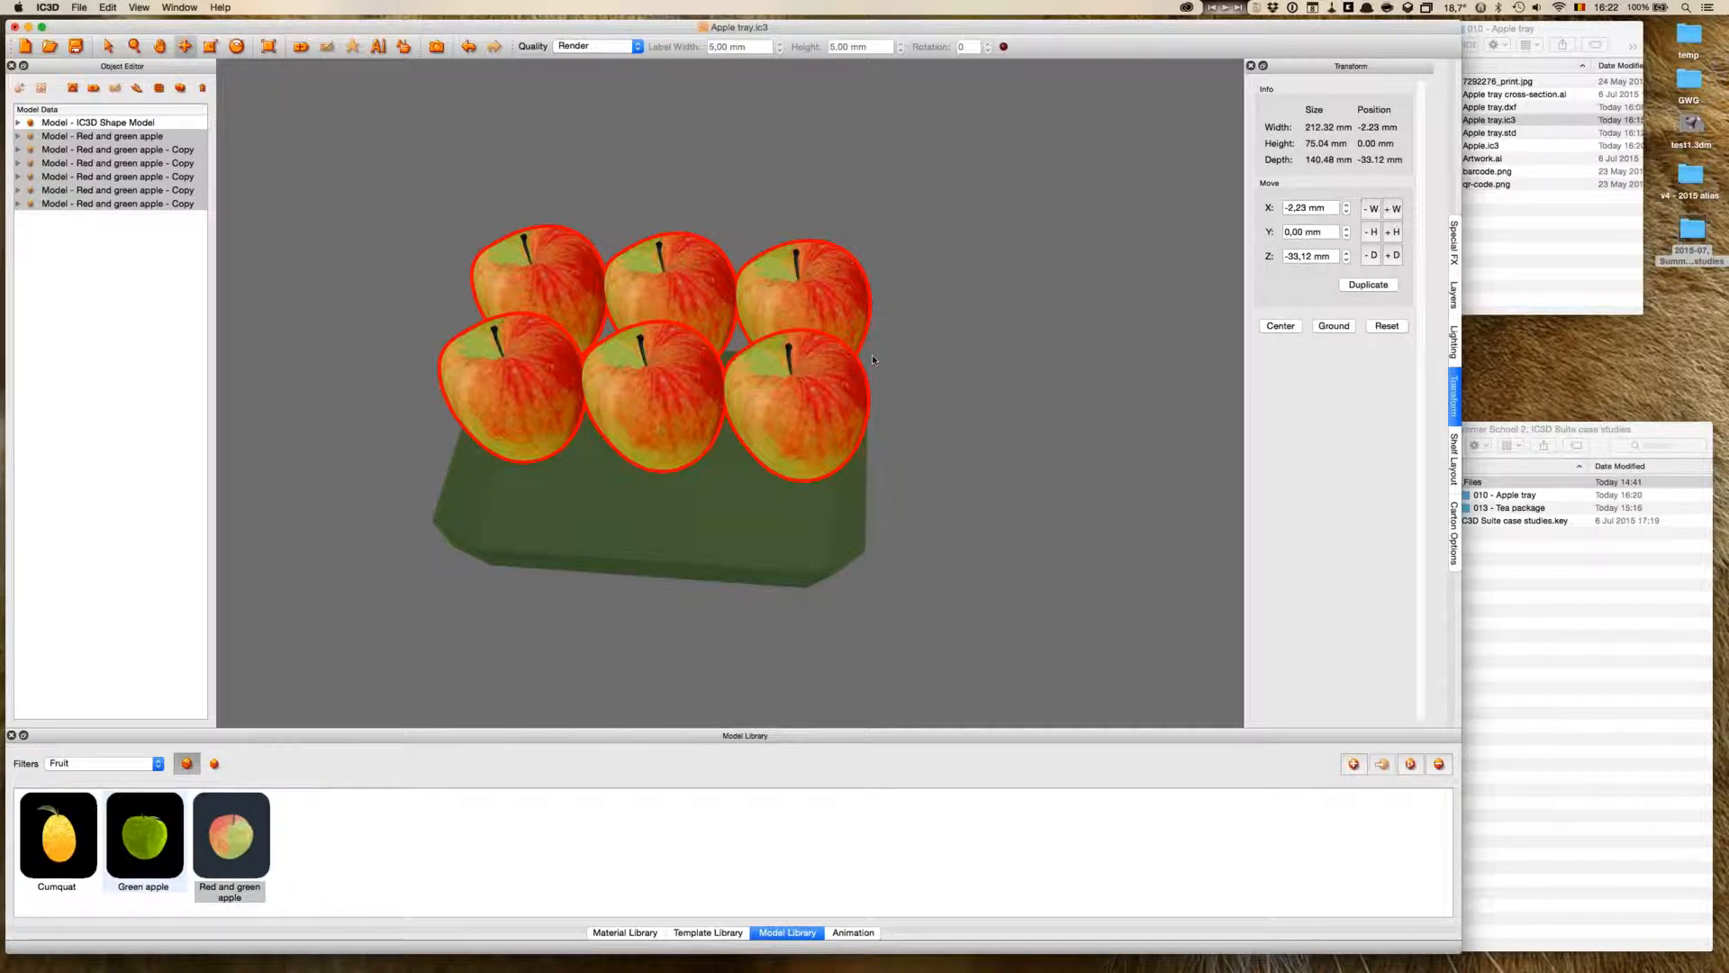
key("1")
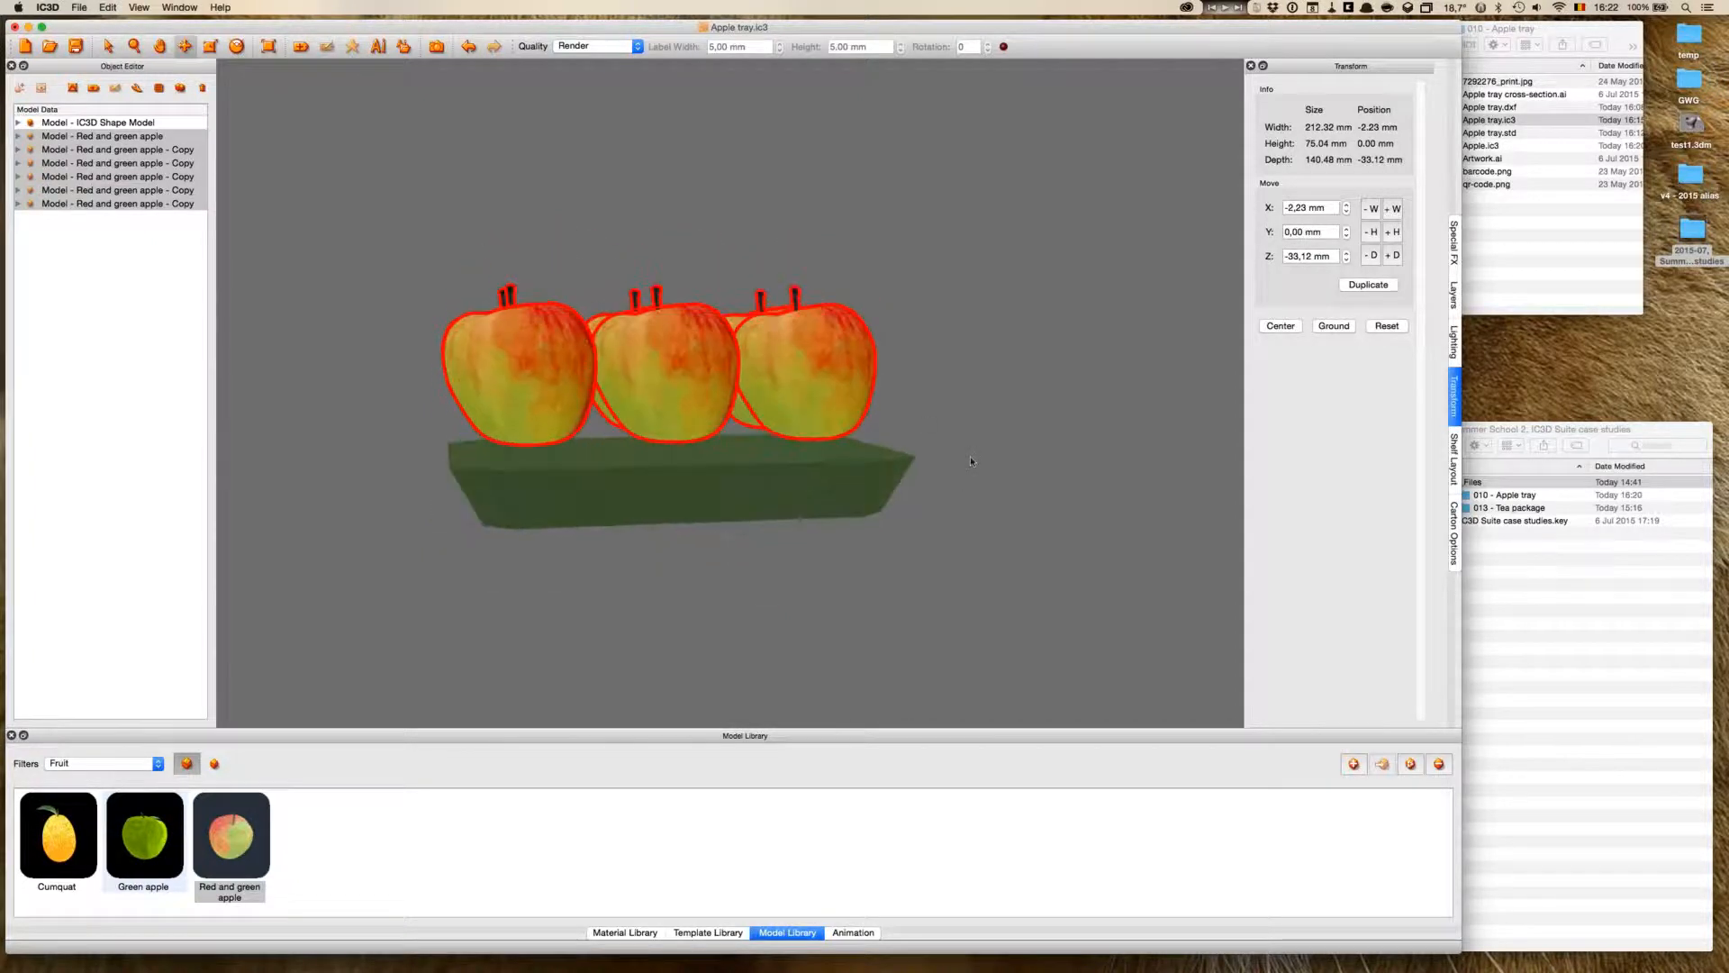
key("2")
key("3")
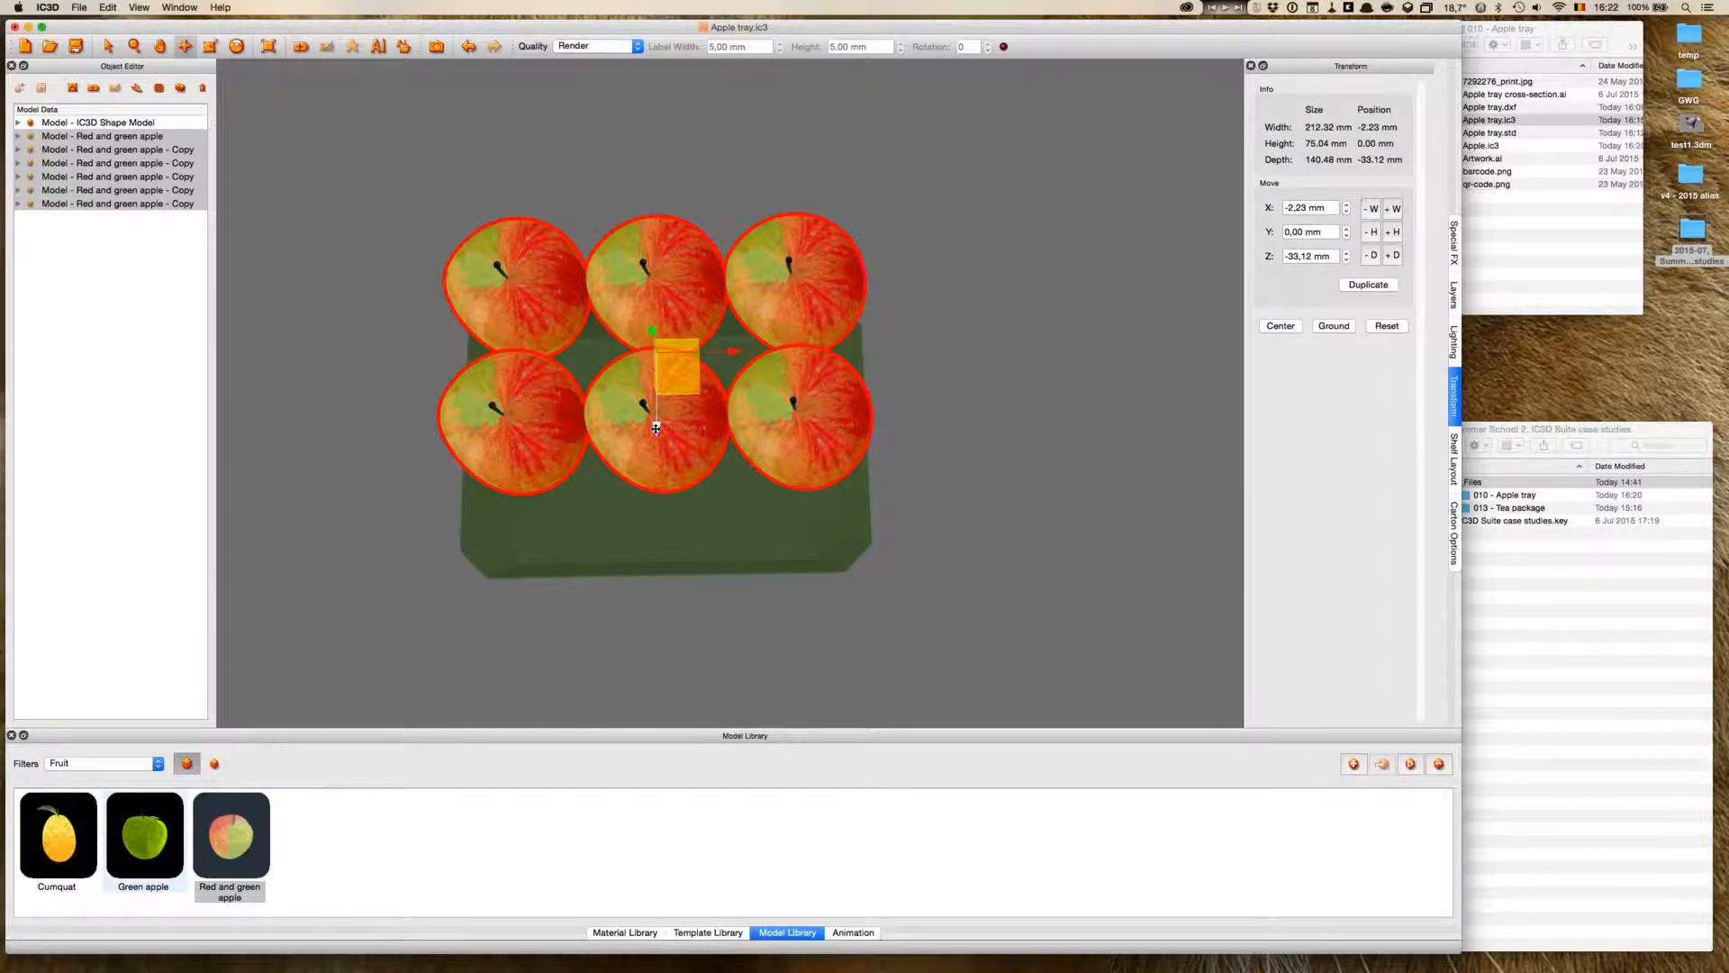
mouse_move(667, 434)
left_mouse_down()
mouse_move(668, 399)
mouse_move(650, 461)
left_mouse_up()
left_click_drag(672, 357, 673, 371)
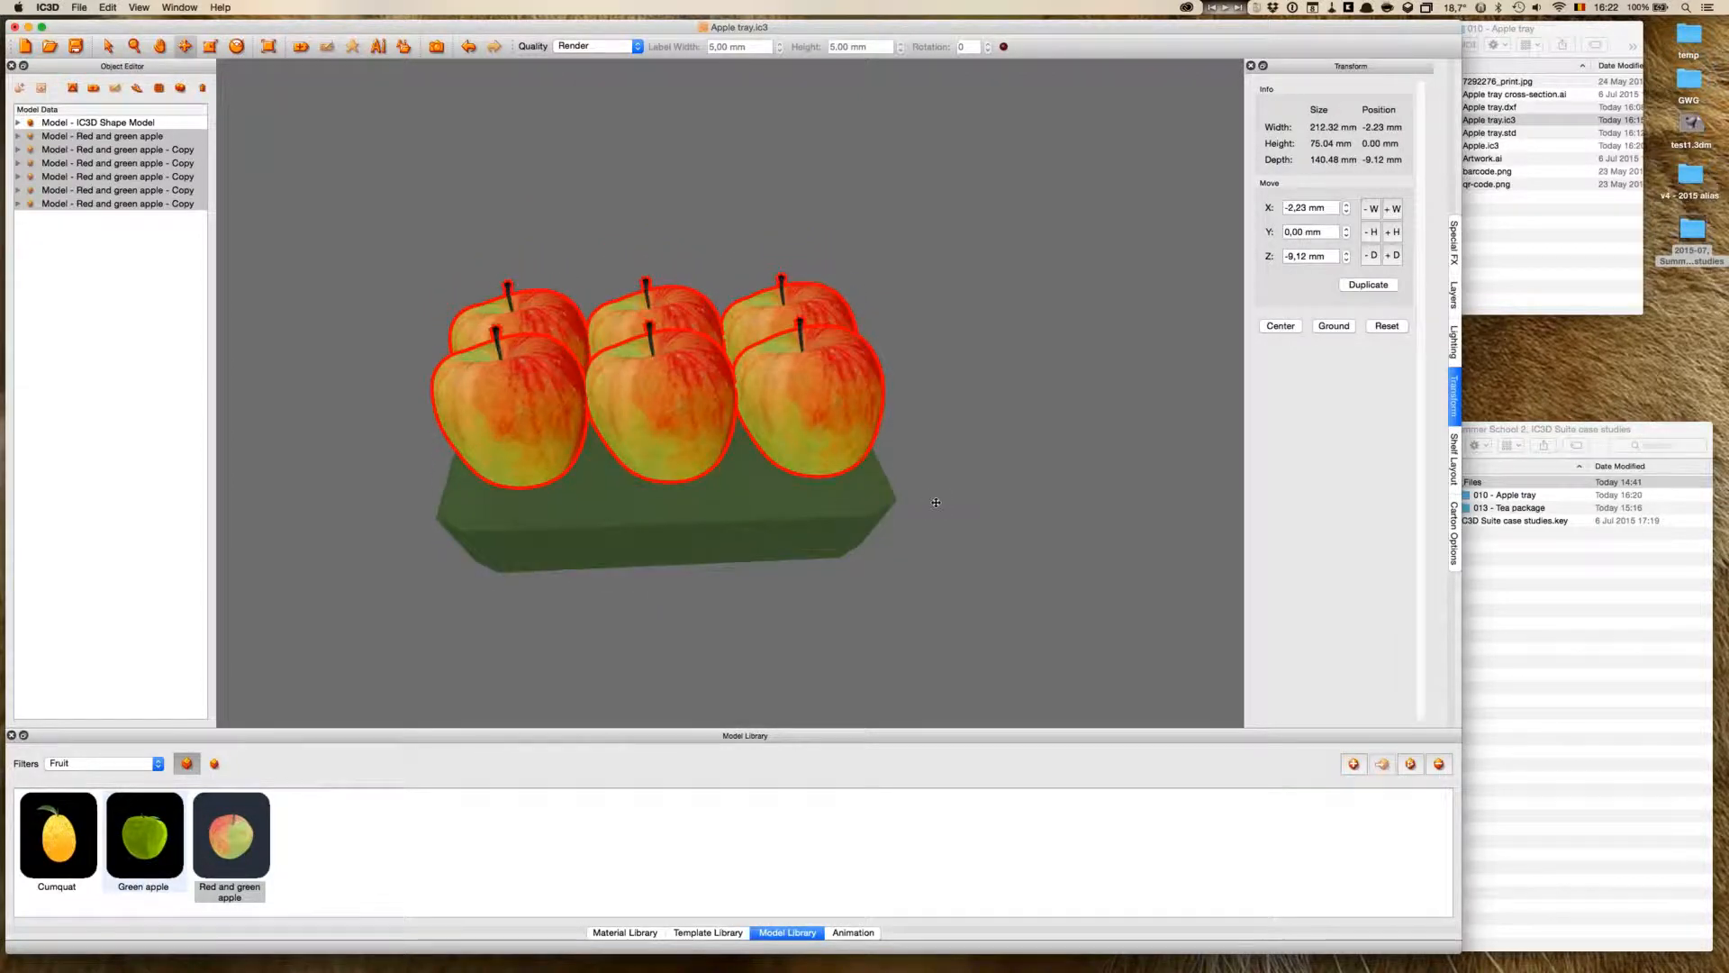
left_click_drag(629, 598, 597, 555)
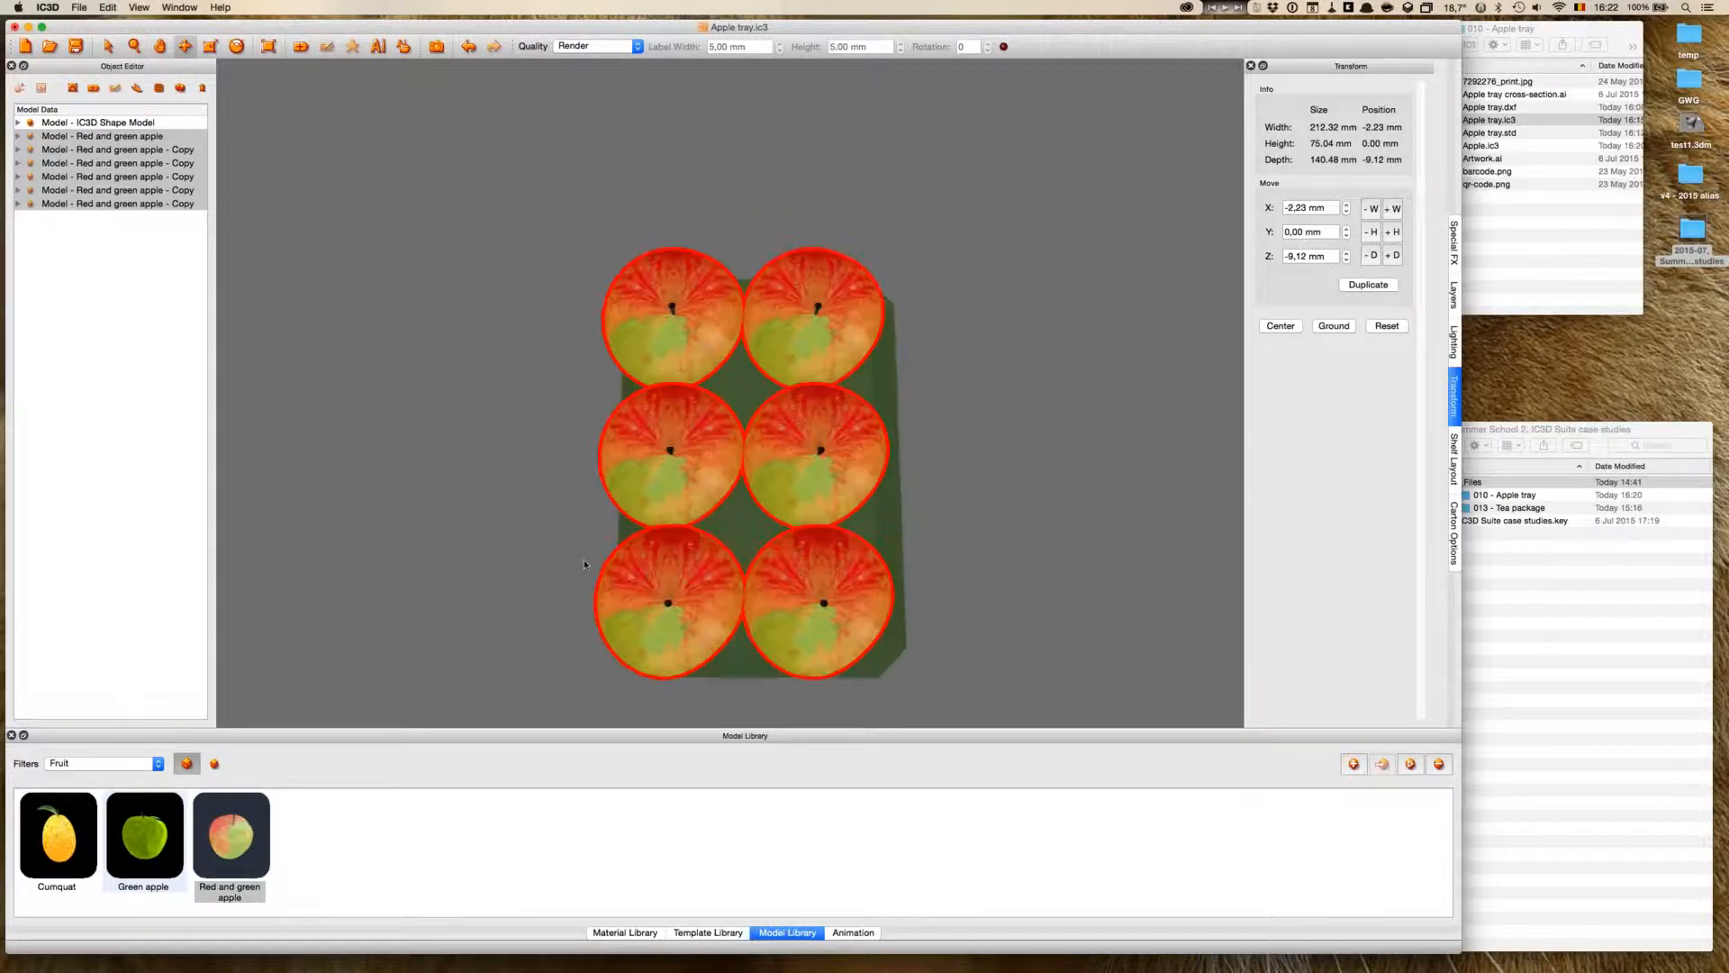
left_click(760, 488)
left_click_drag(818, 462, 833, 461)
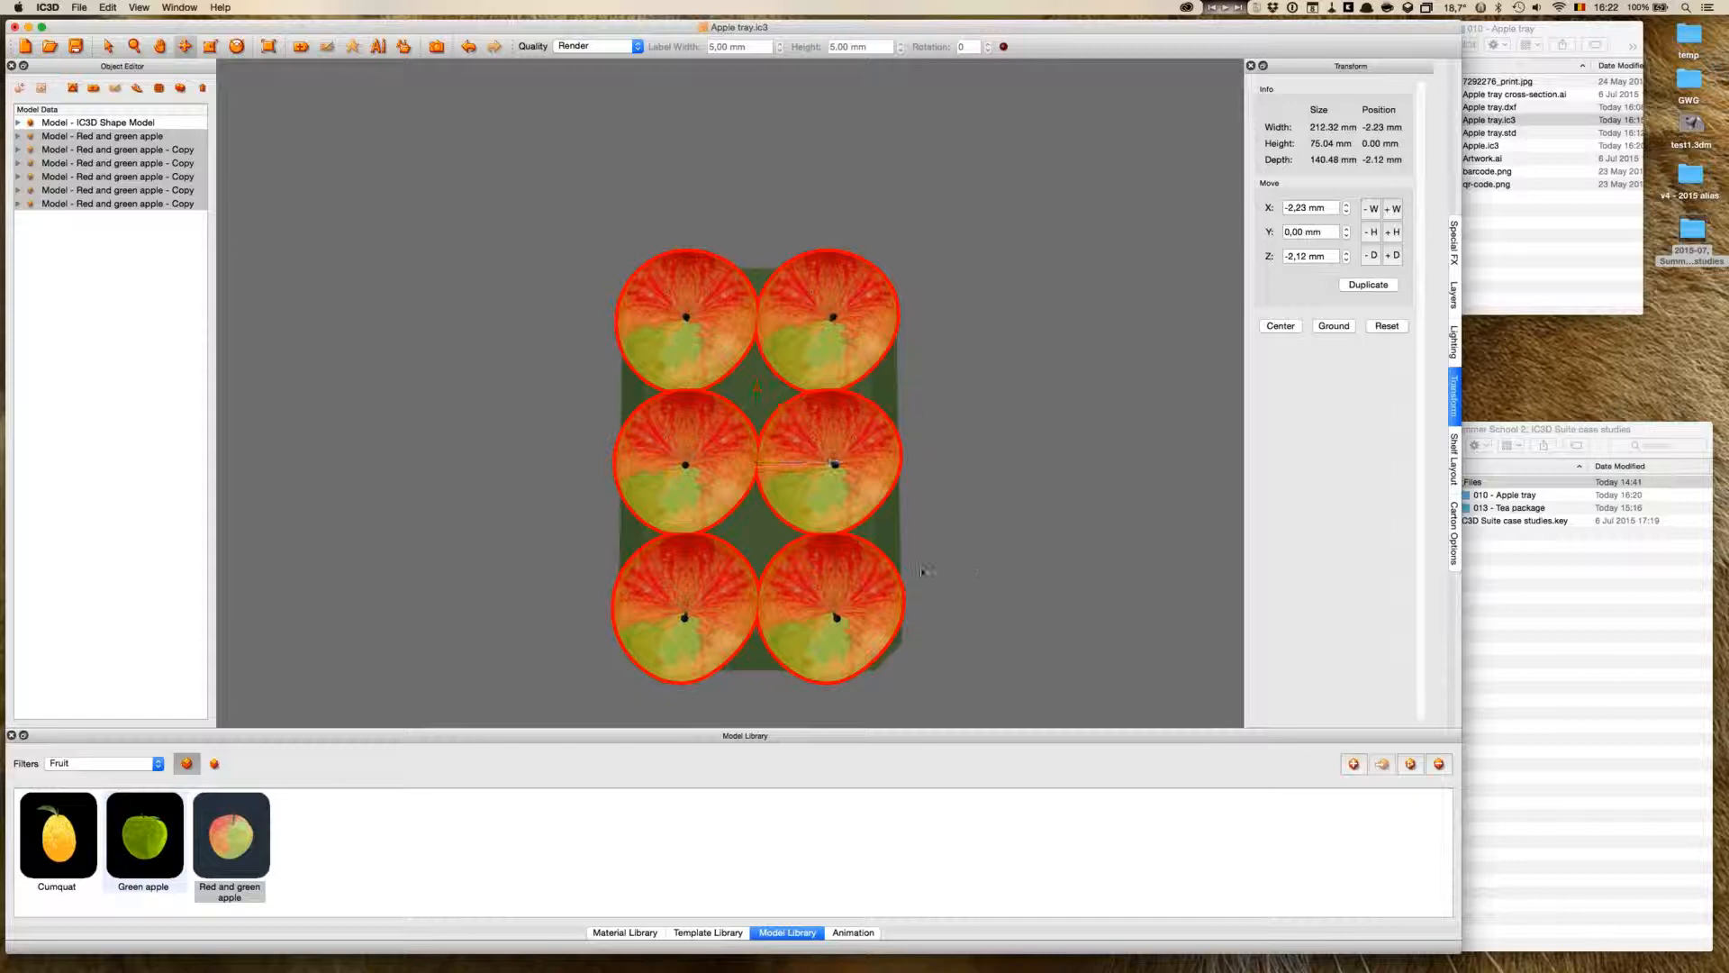
left_click_drag(918, 571, 923, 552)
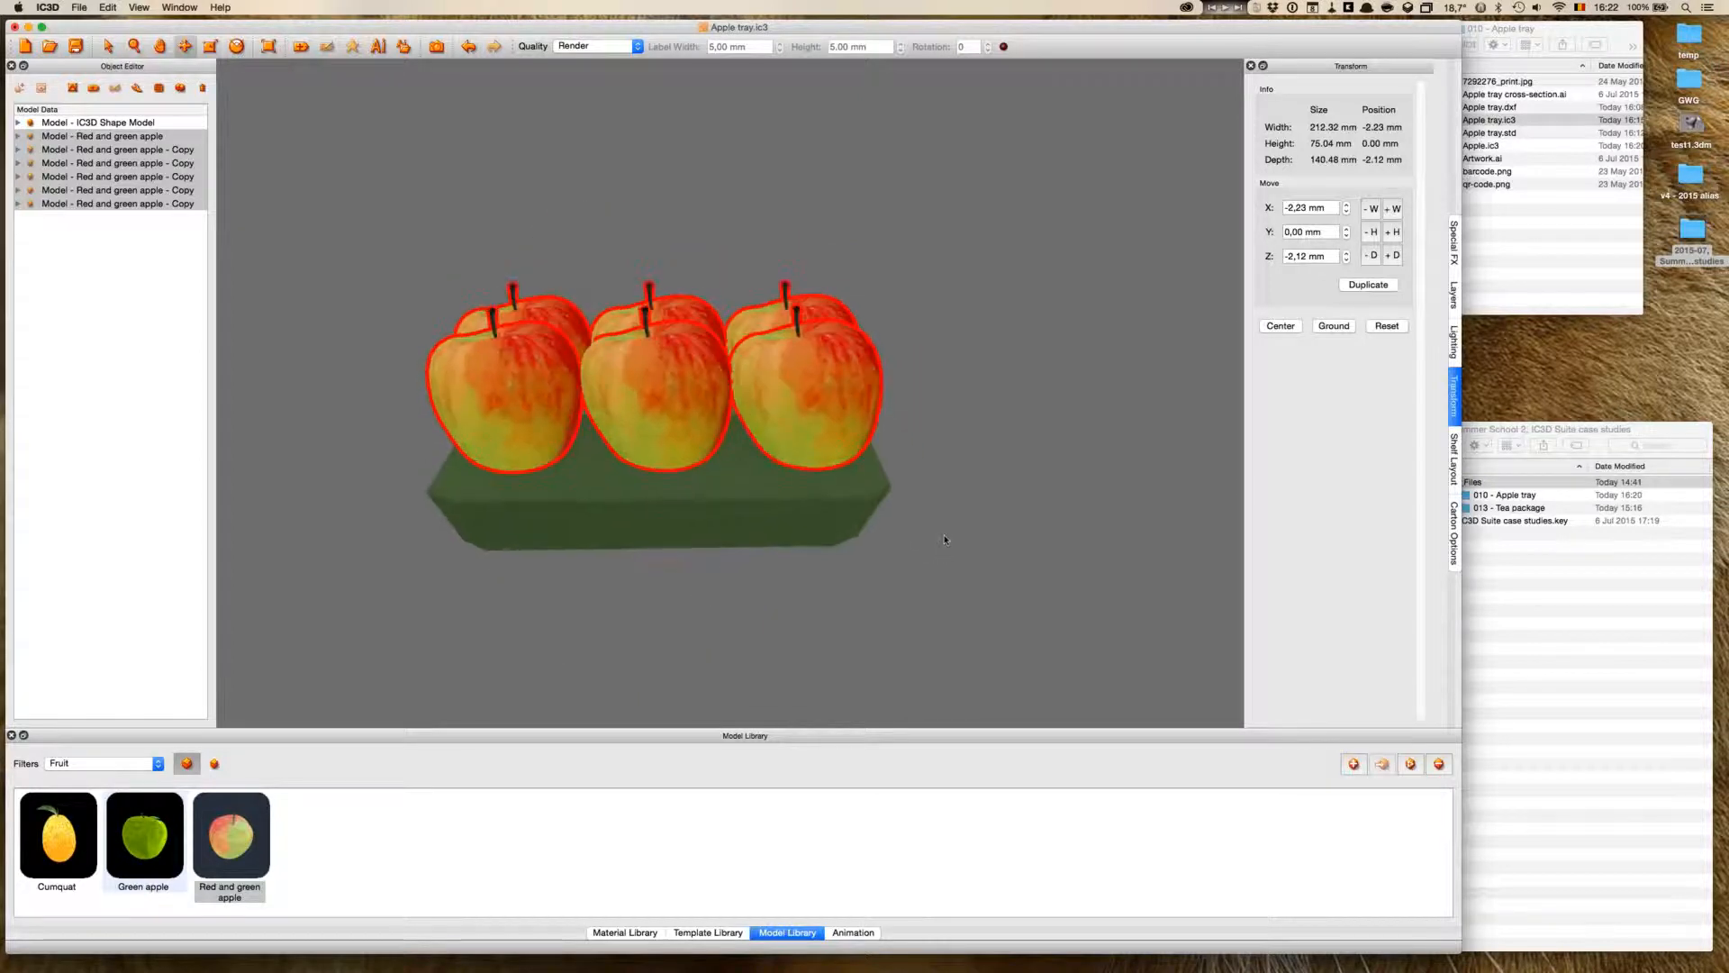
- Lower the six apples into the tray to about Y -29 mm
left_click(657, 285)
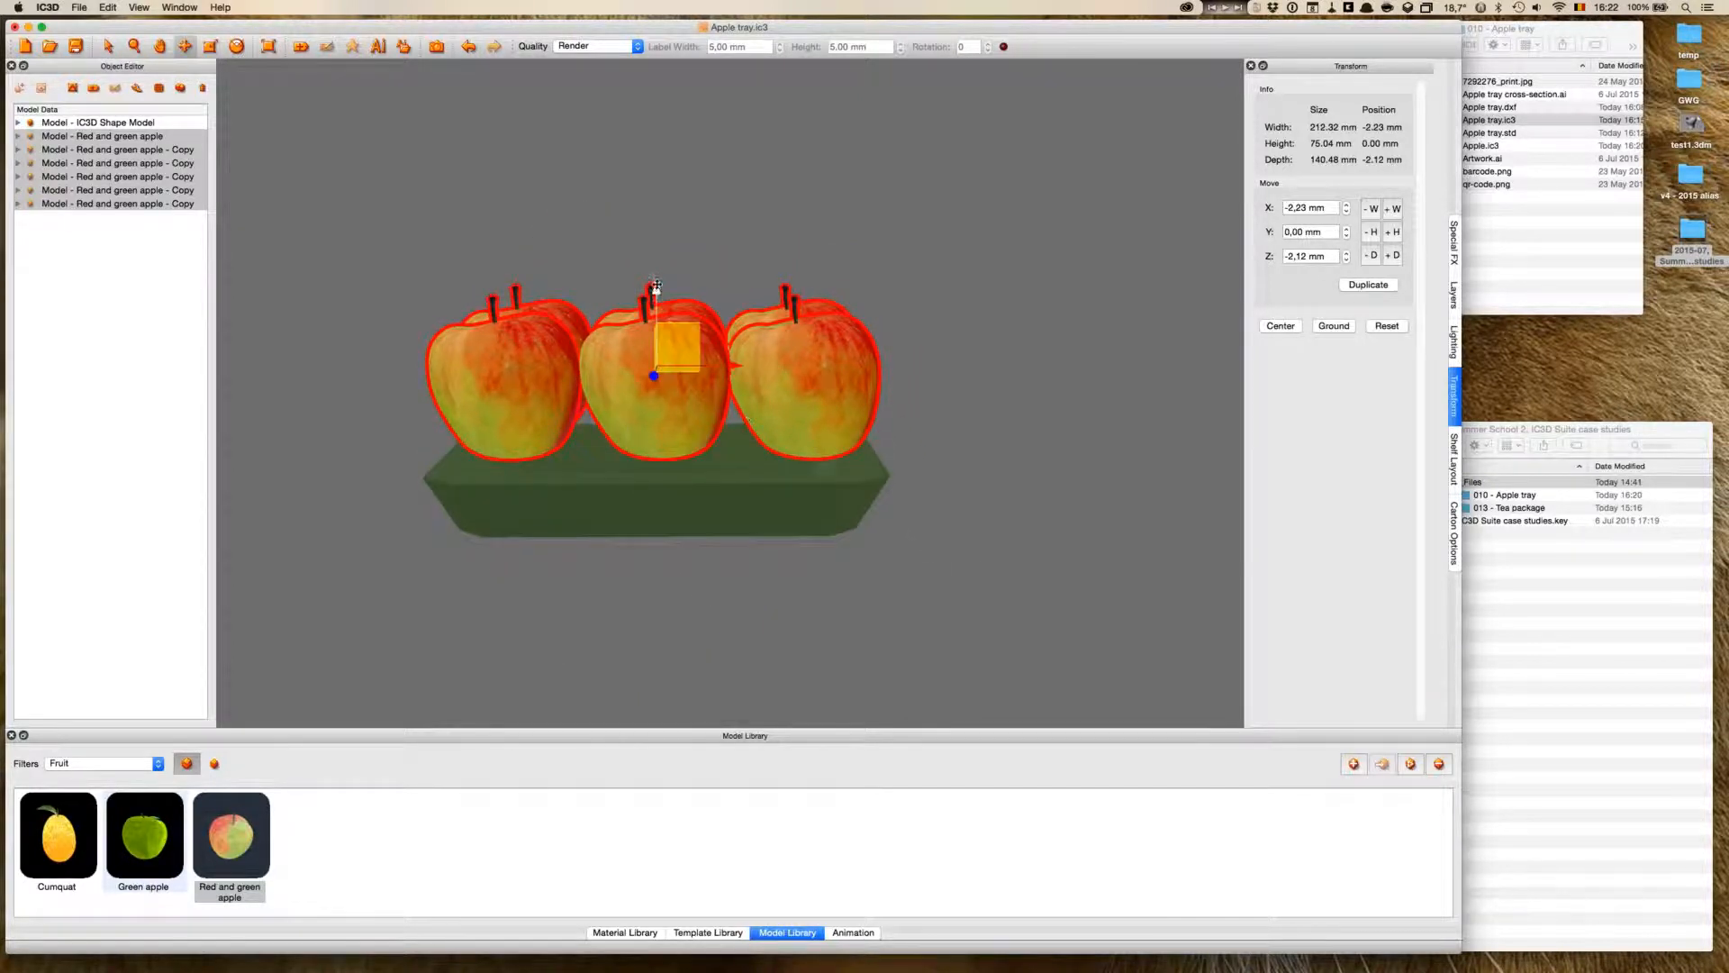
left_click_drag(656, 286, 655, 304)
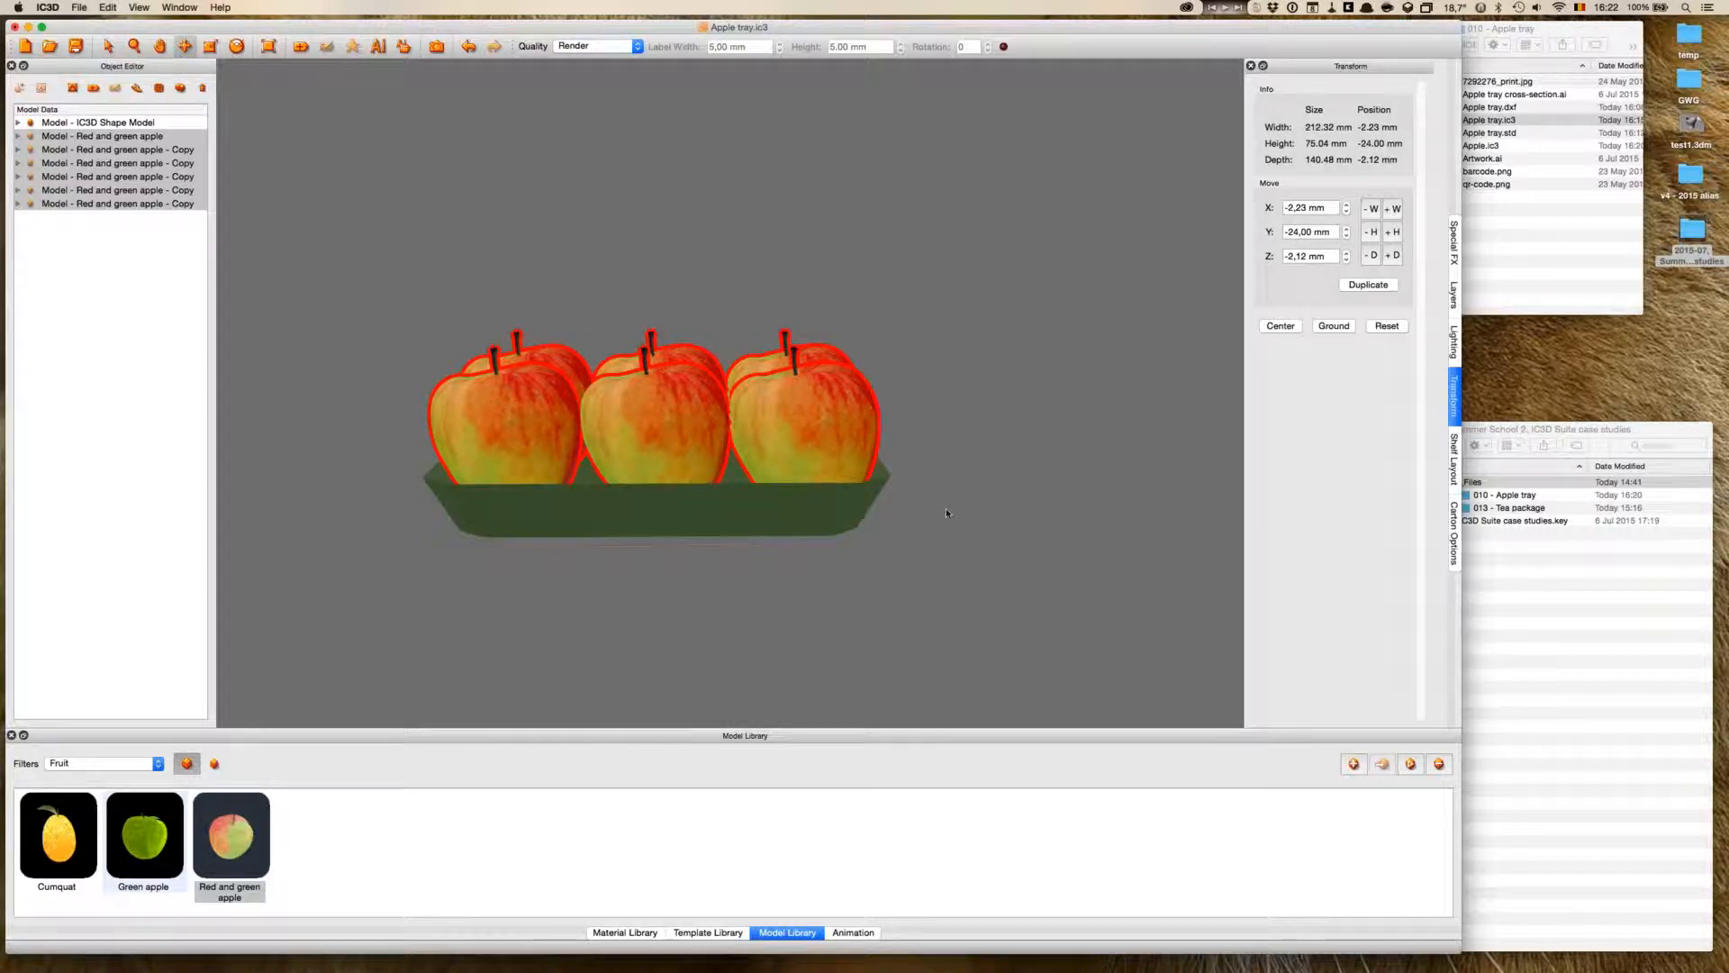
left_click(665, 325)
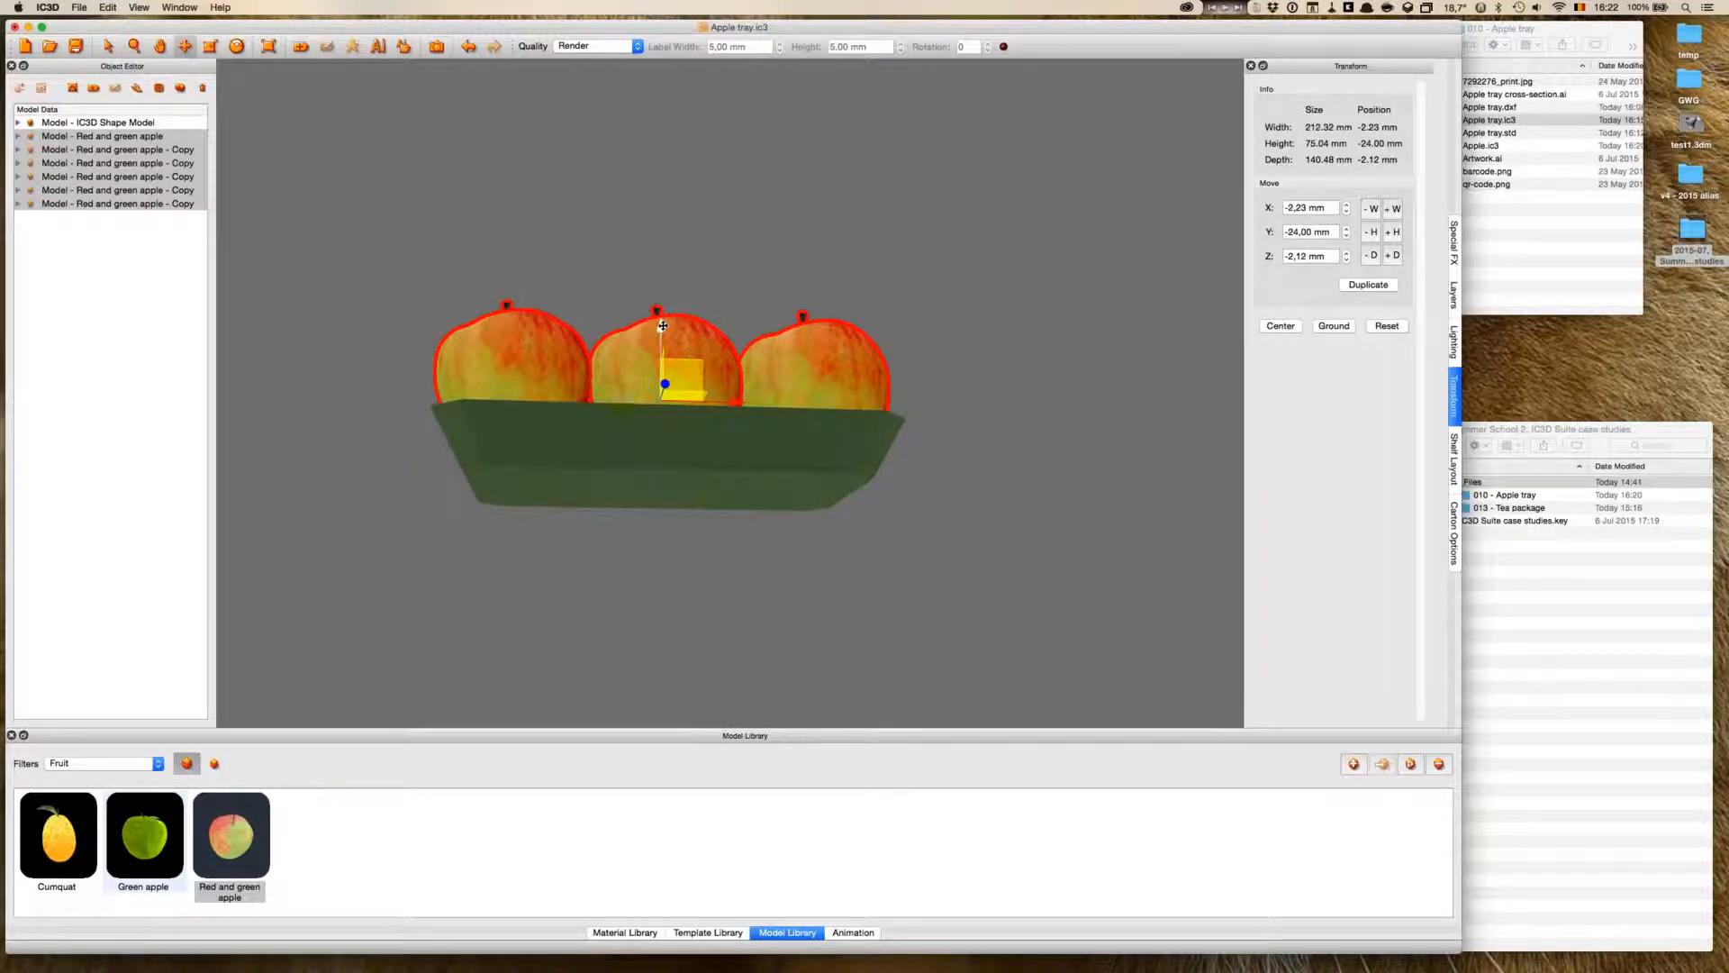
left_click_drag(663, 326, 663, 327)
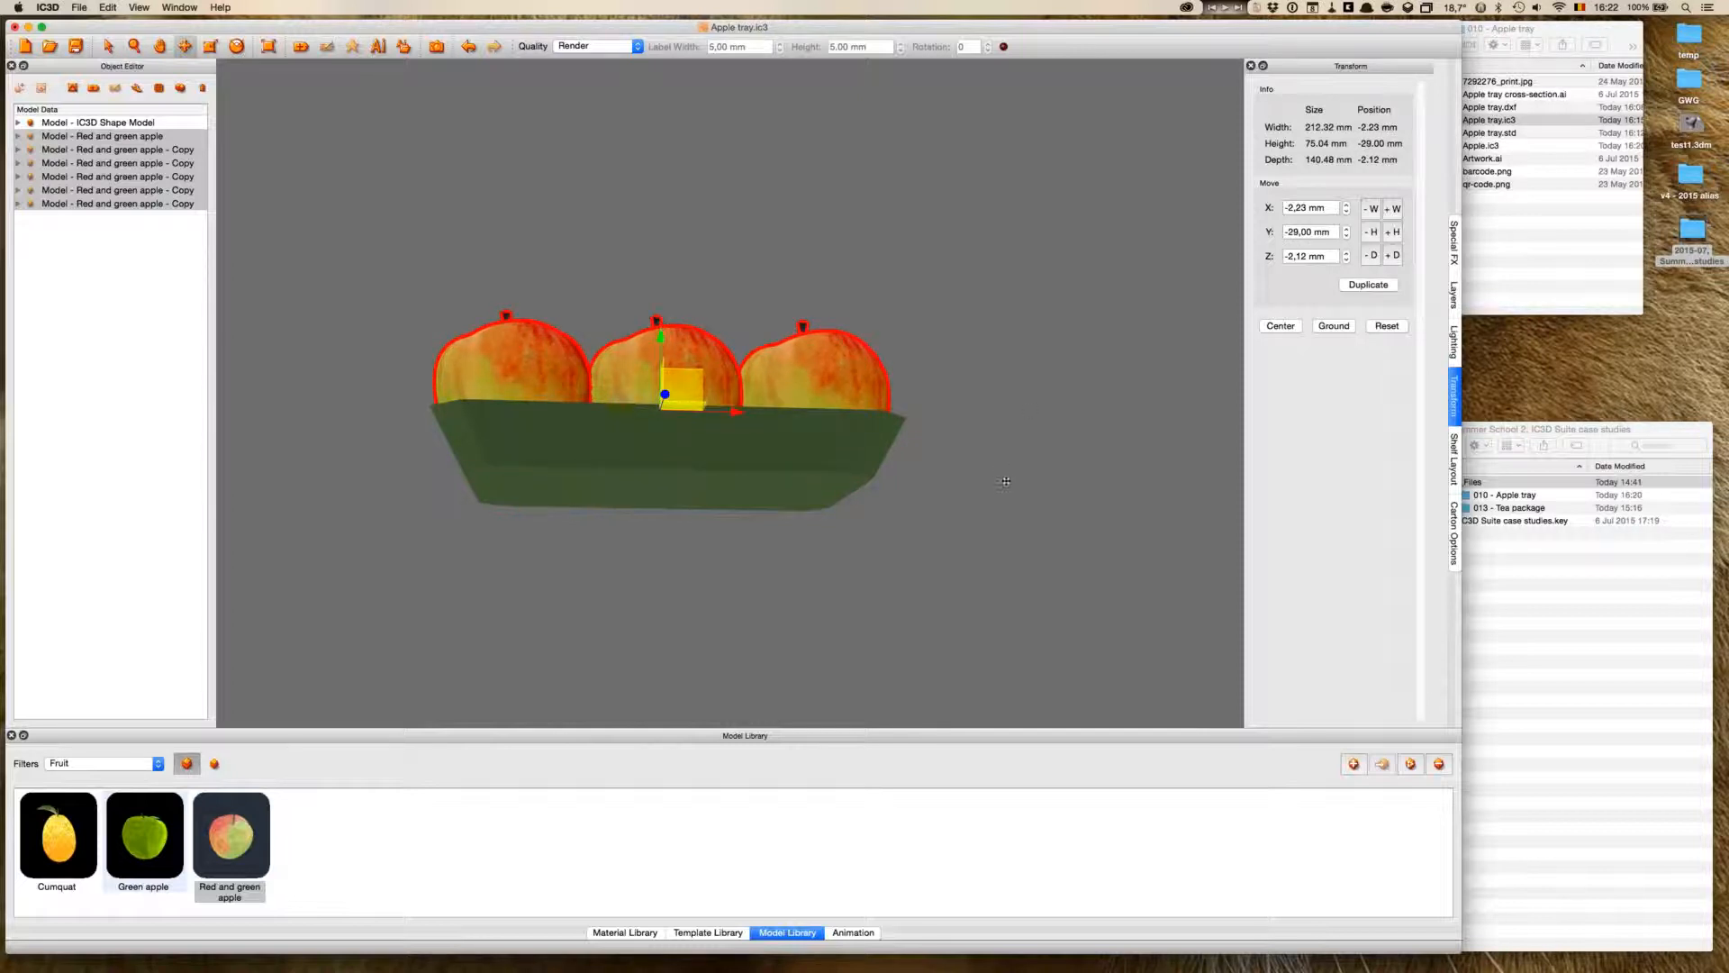
- Select the tray and all the apples together and center them in the scene
left_click_drag(1030, 490, 768, 581)
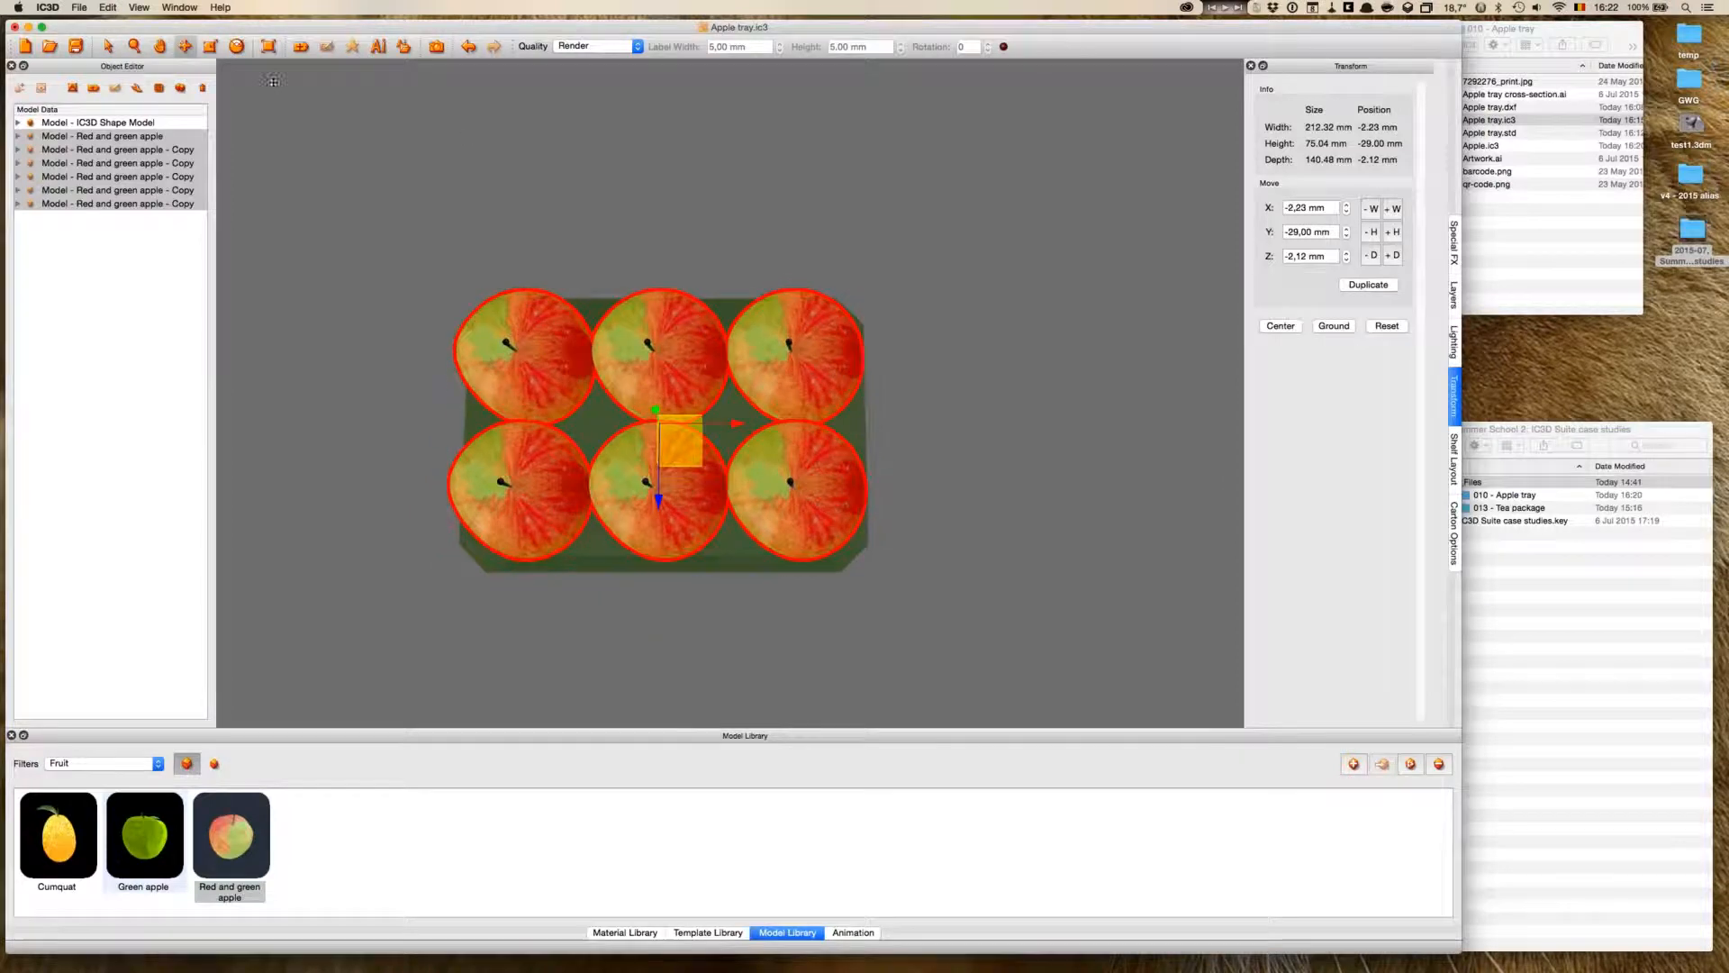
left_click(108, 47)
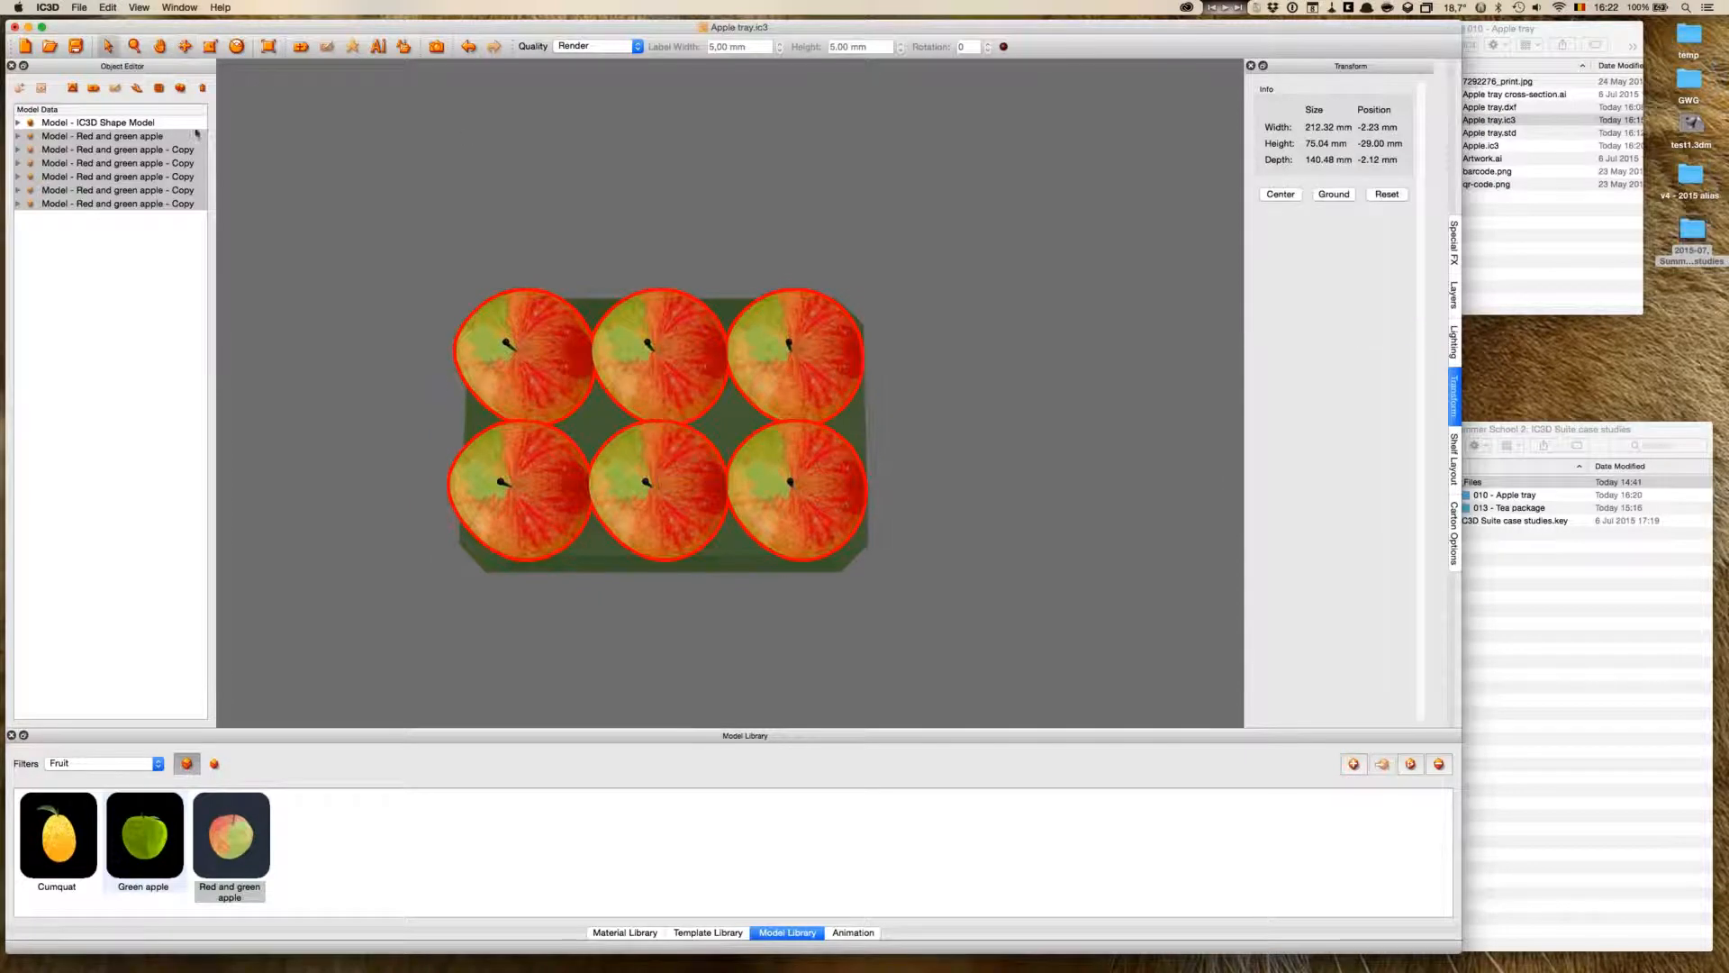
left_click(1020, 598)
left_click_drag(1019, 576, 946, 417)
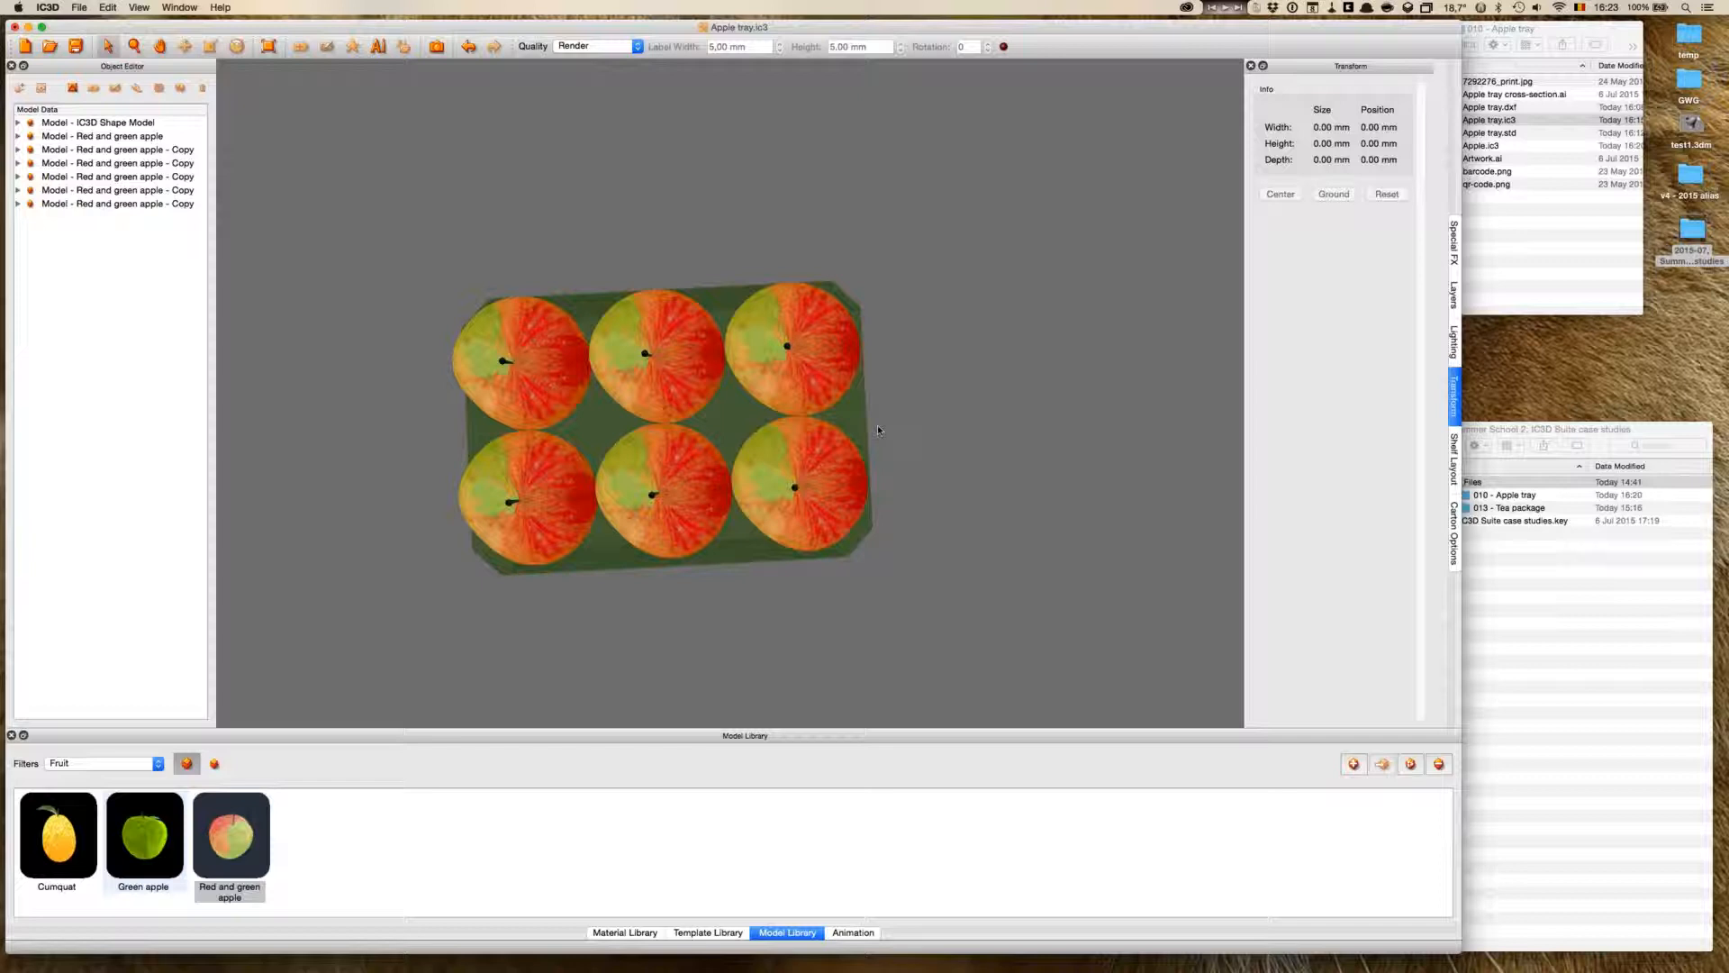
key("super+a")
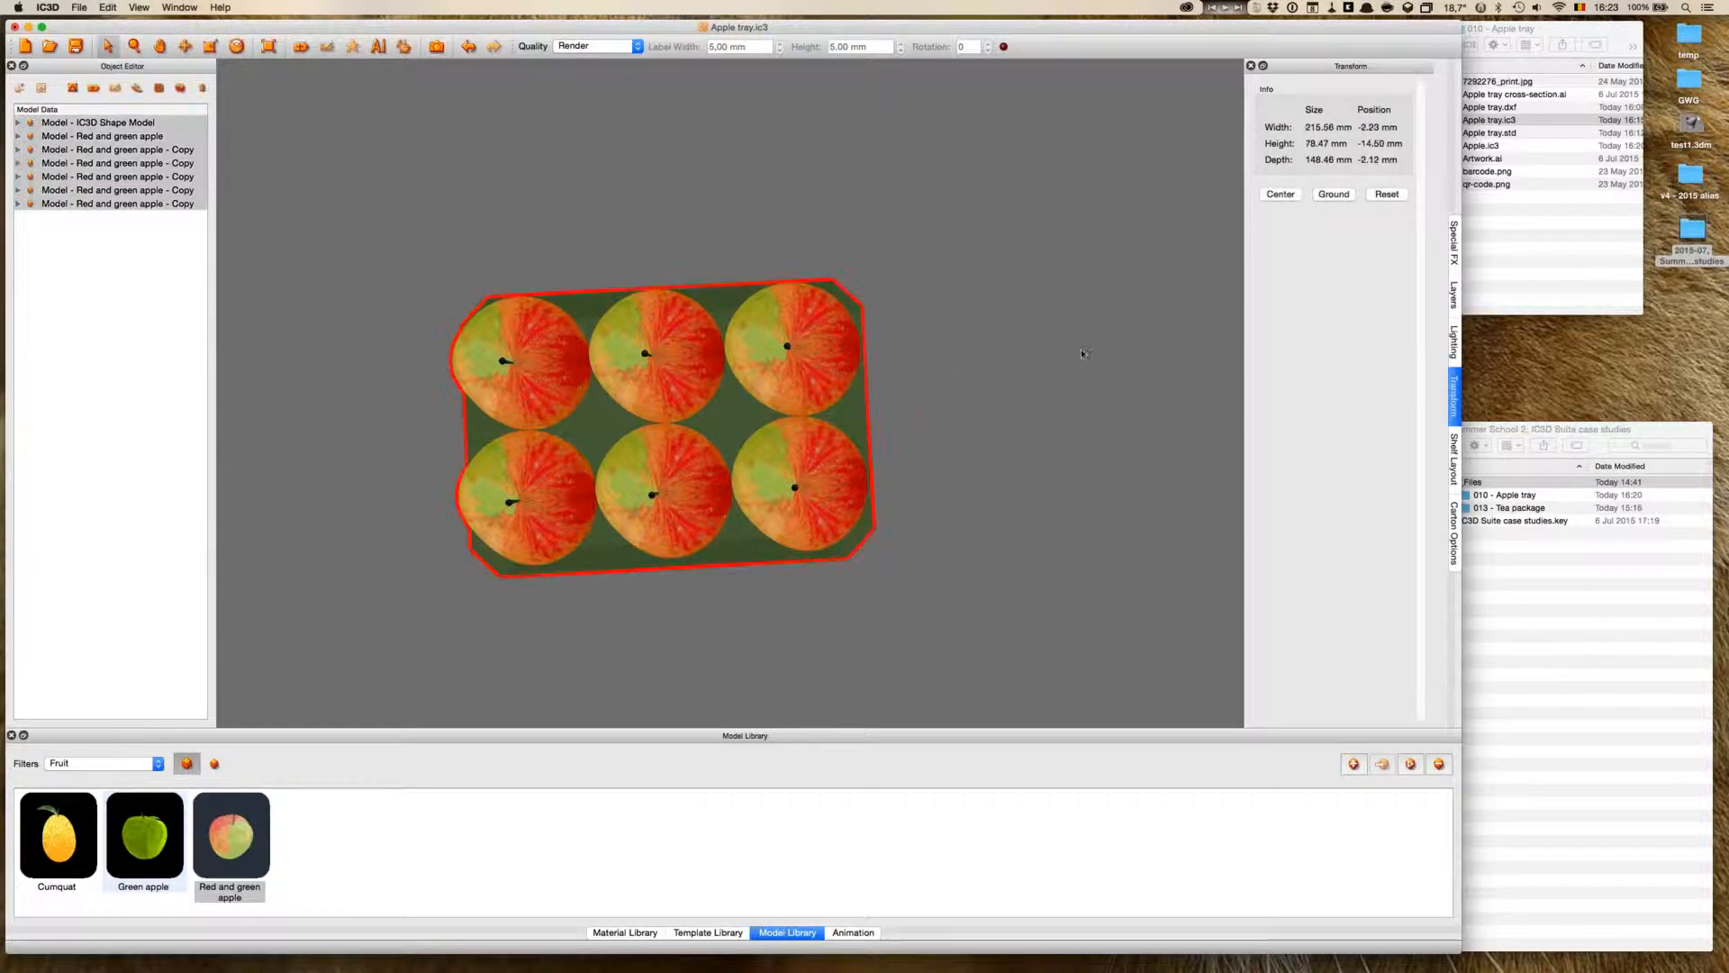
left_click(1280, 195)
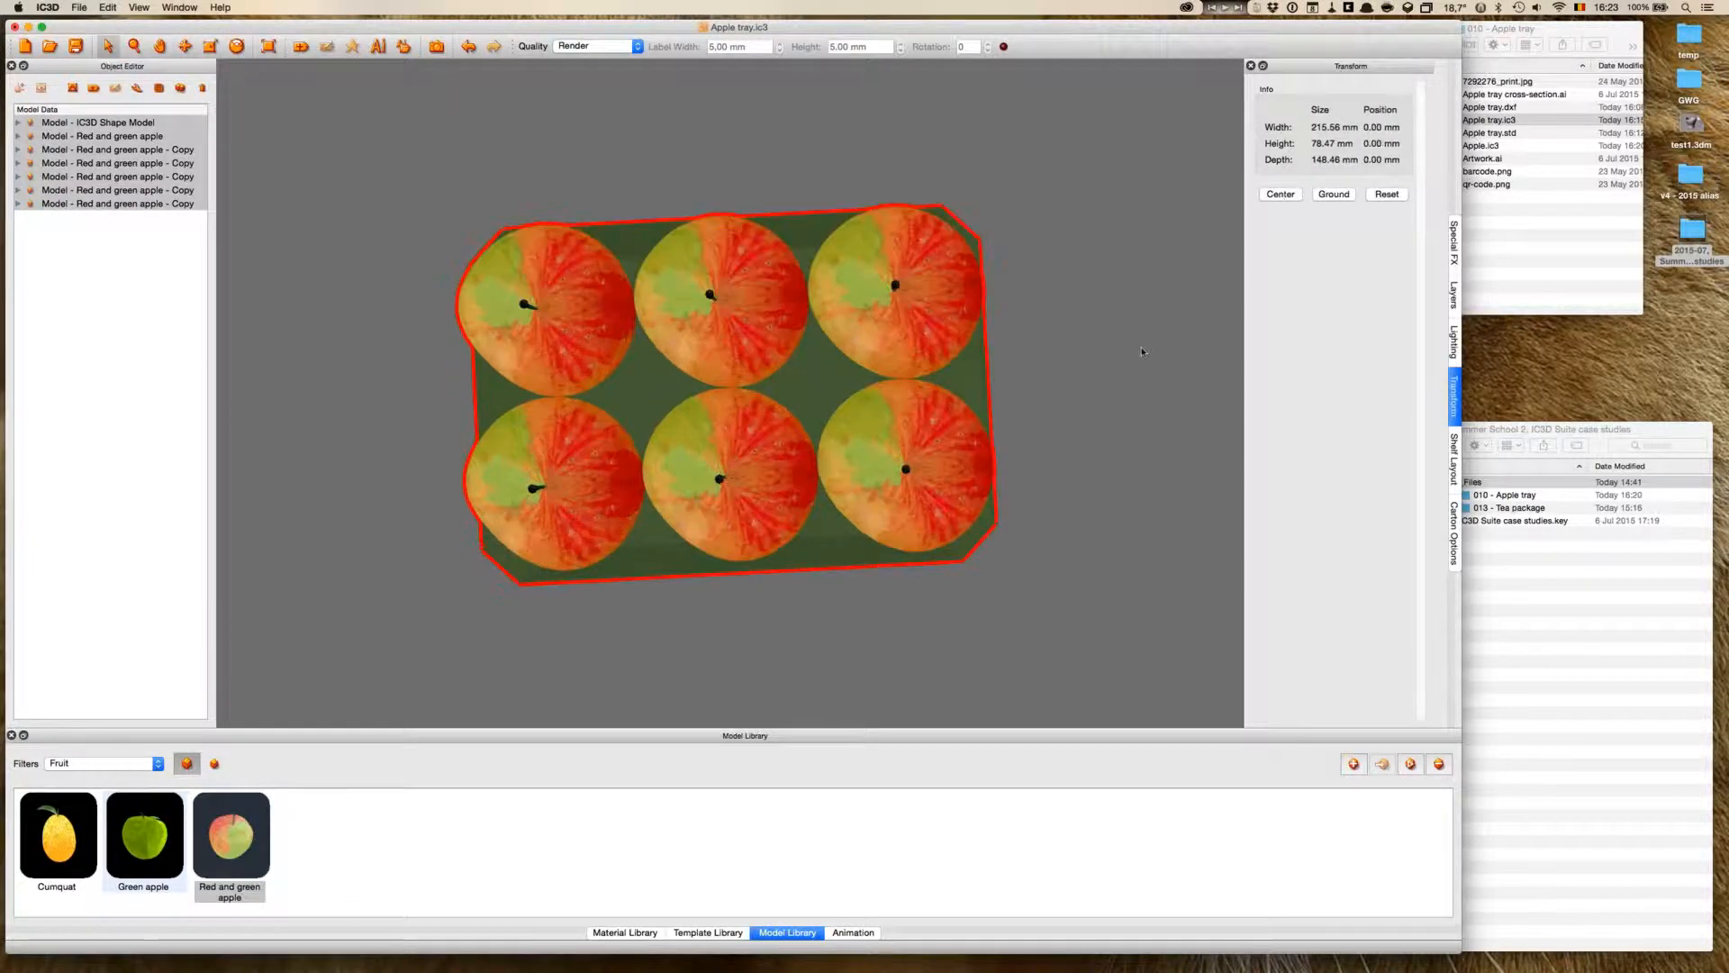
- Rotate the back row's middle apple to about 291 degrees around Y, and turn the back-right apple around the same axis
mouse_move(1120, 450)
left_mouse_down()
mouse_move(1116, 404)
mouse_move(1119, 423)
left_mouse_up()
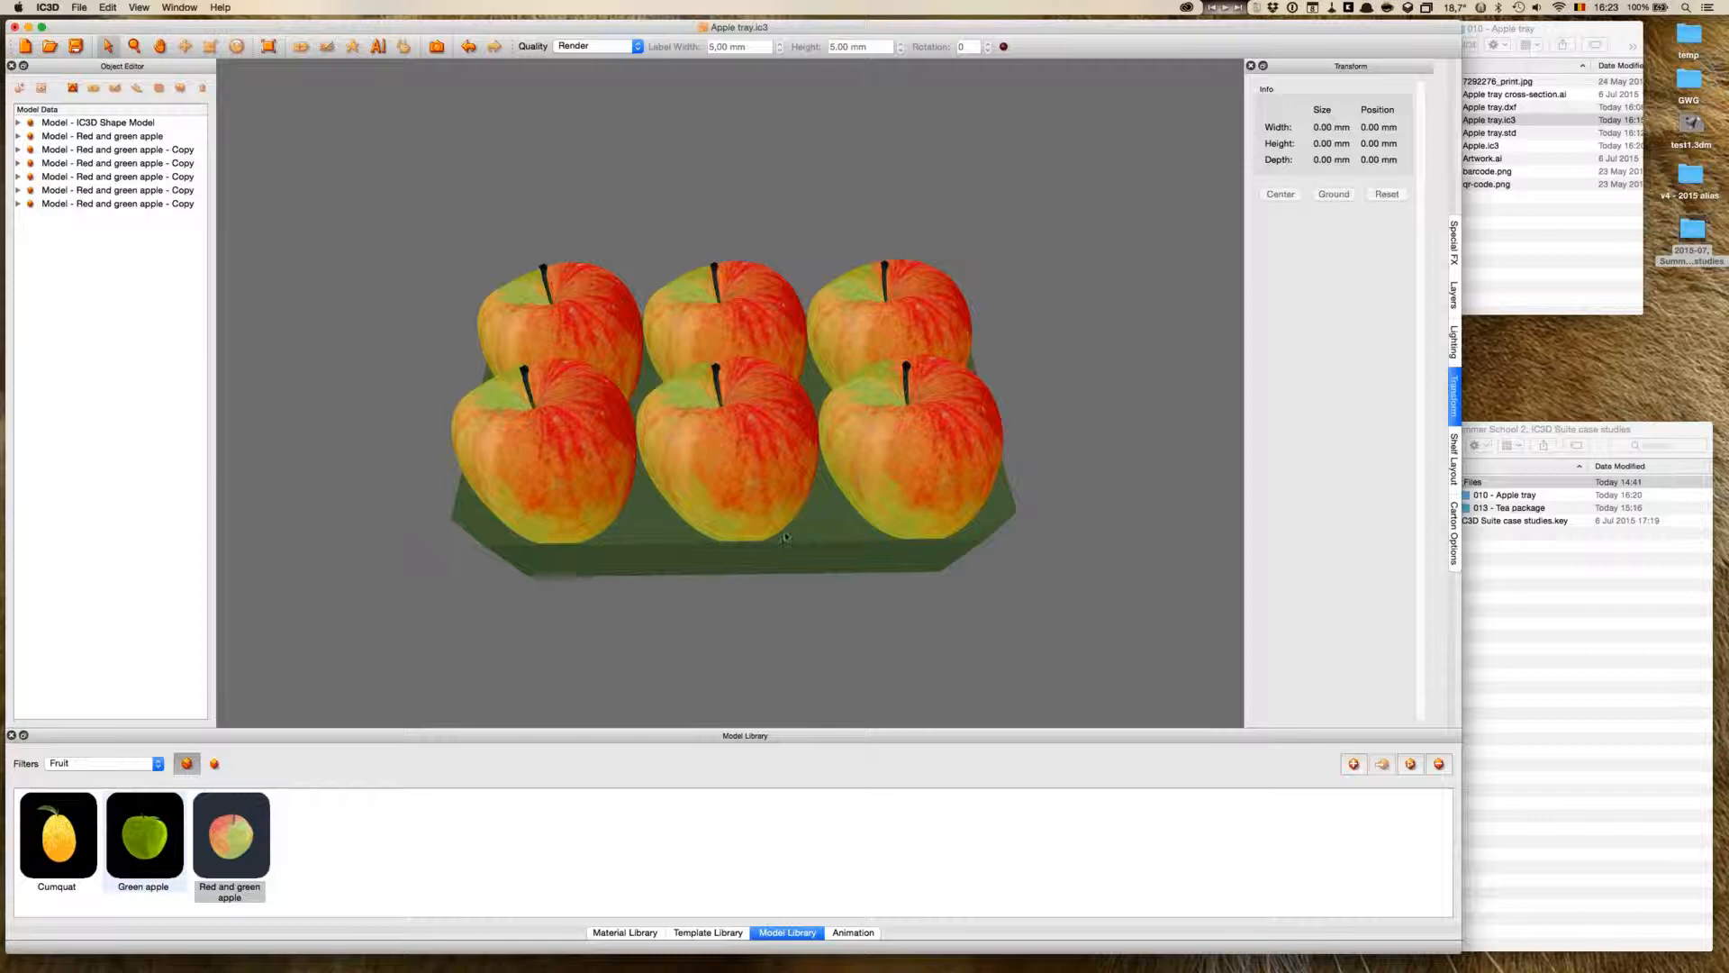
left_click_drag(1045, 438, 1043, 464)
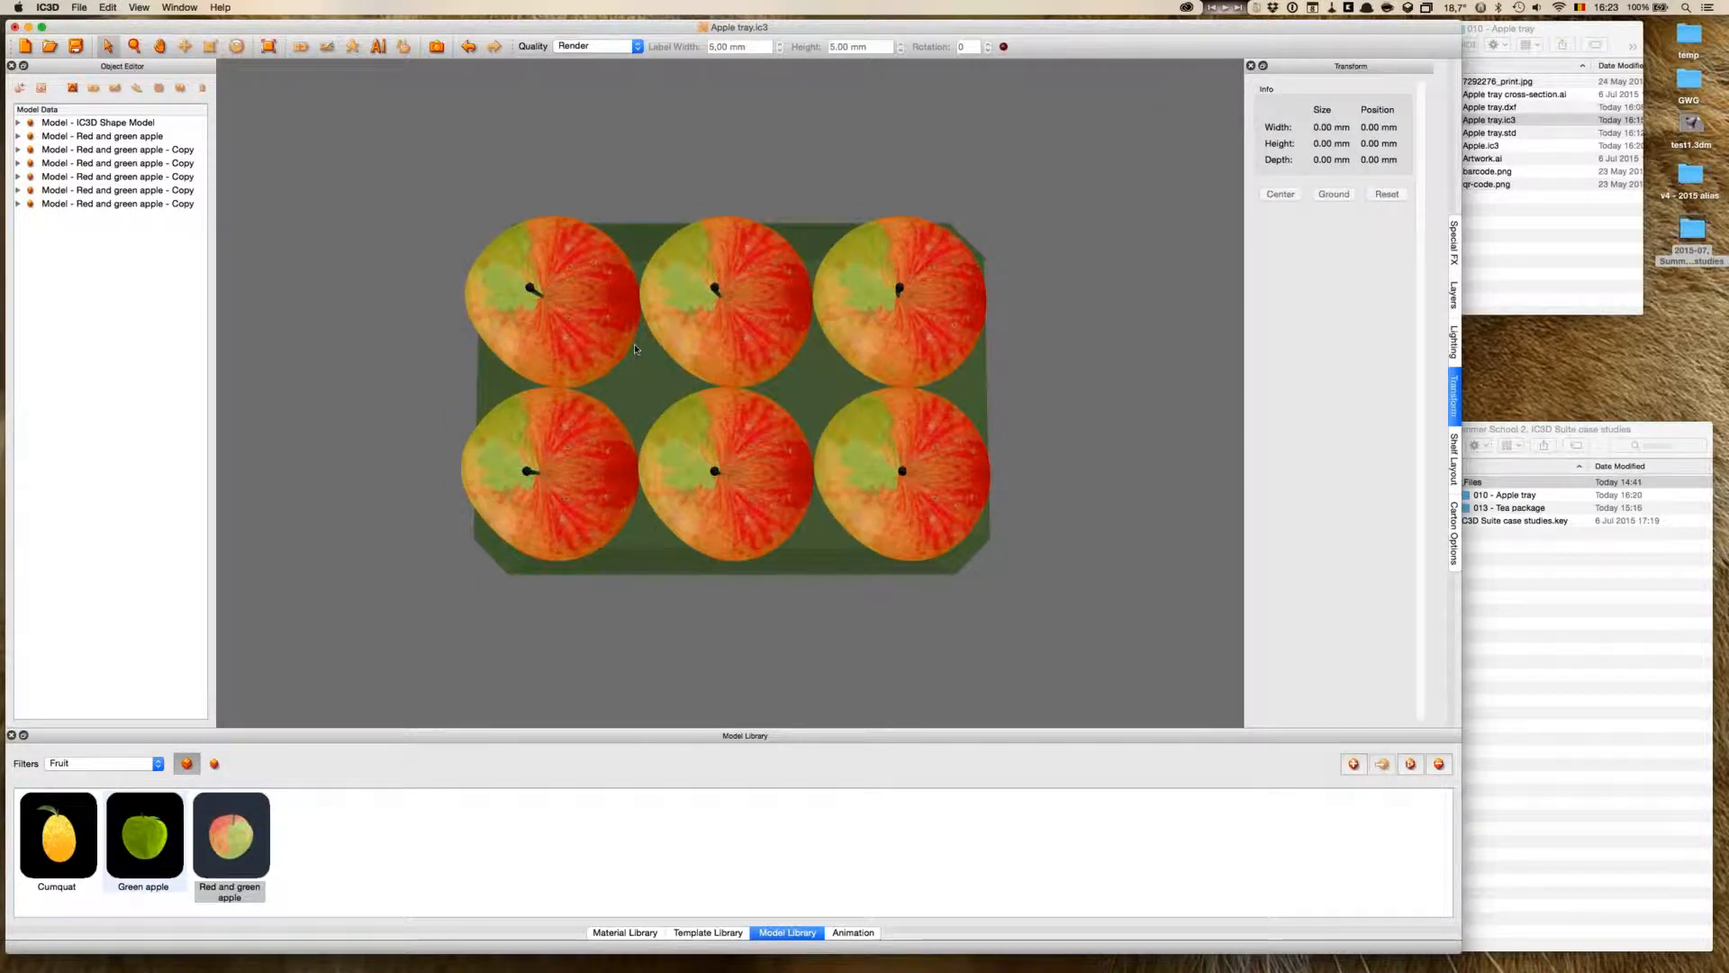
left_click(687, 367)
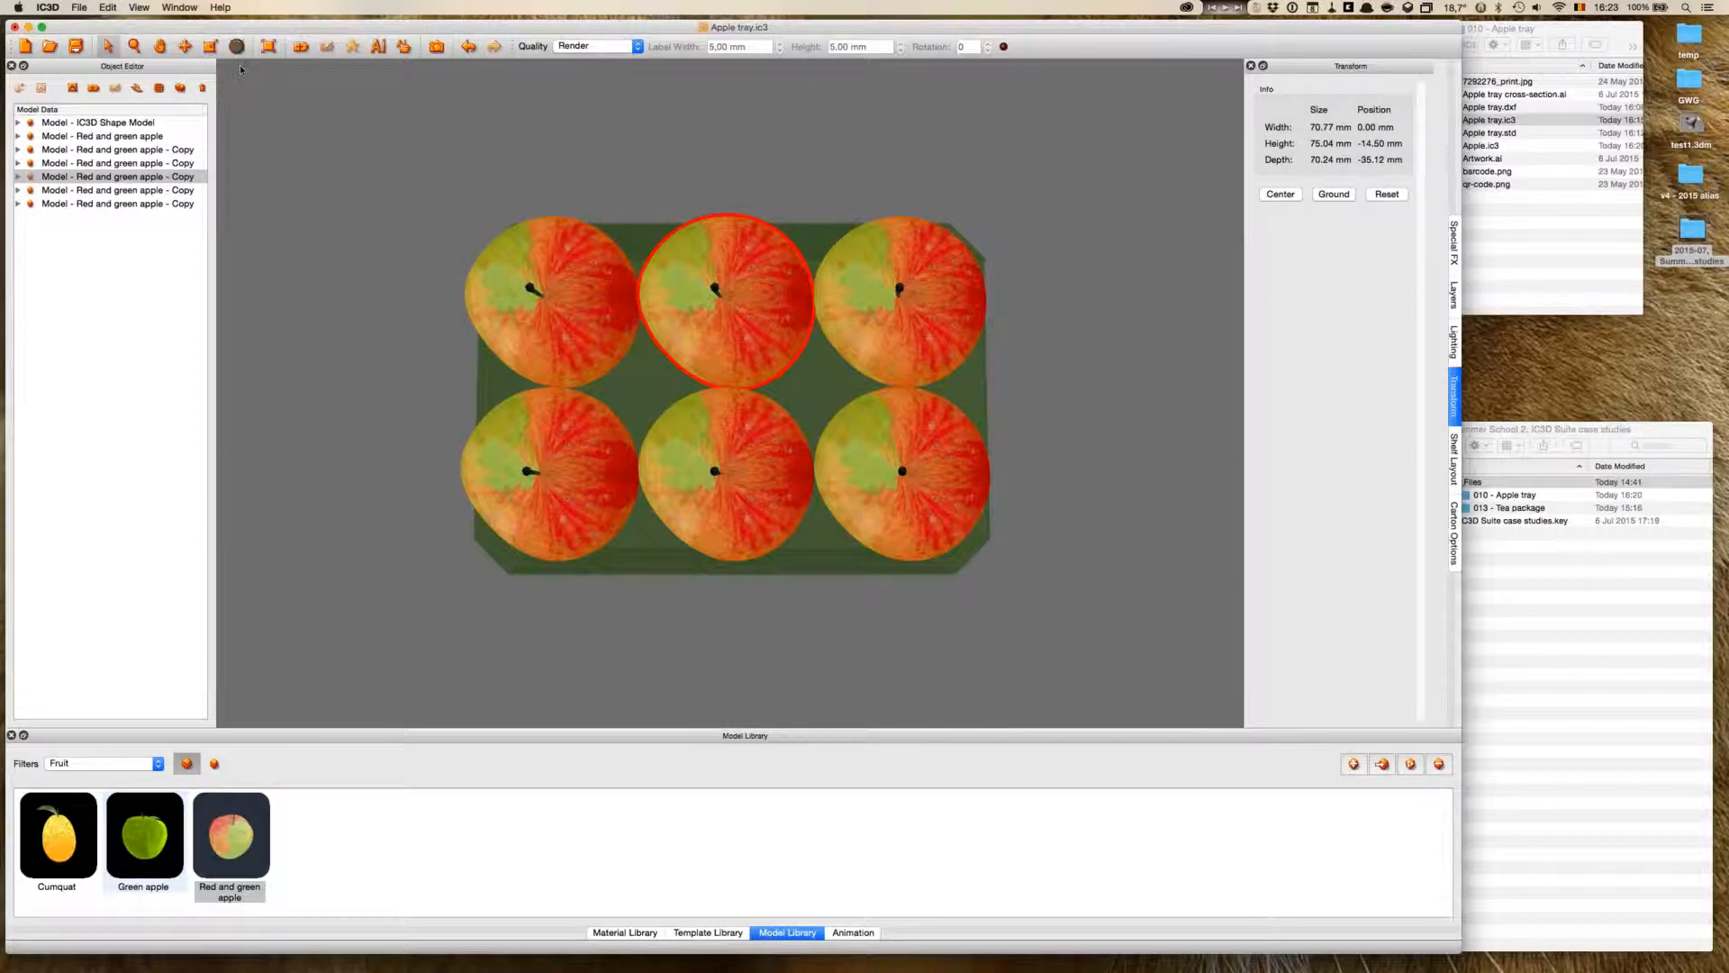
left_click(237, 46)
left_click_drag(790, 248, 819, 347)
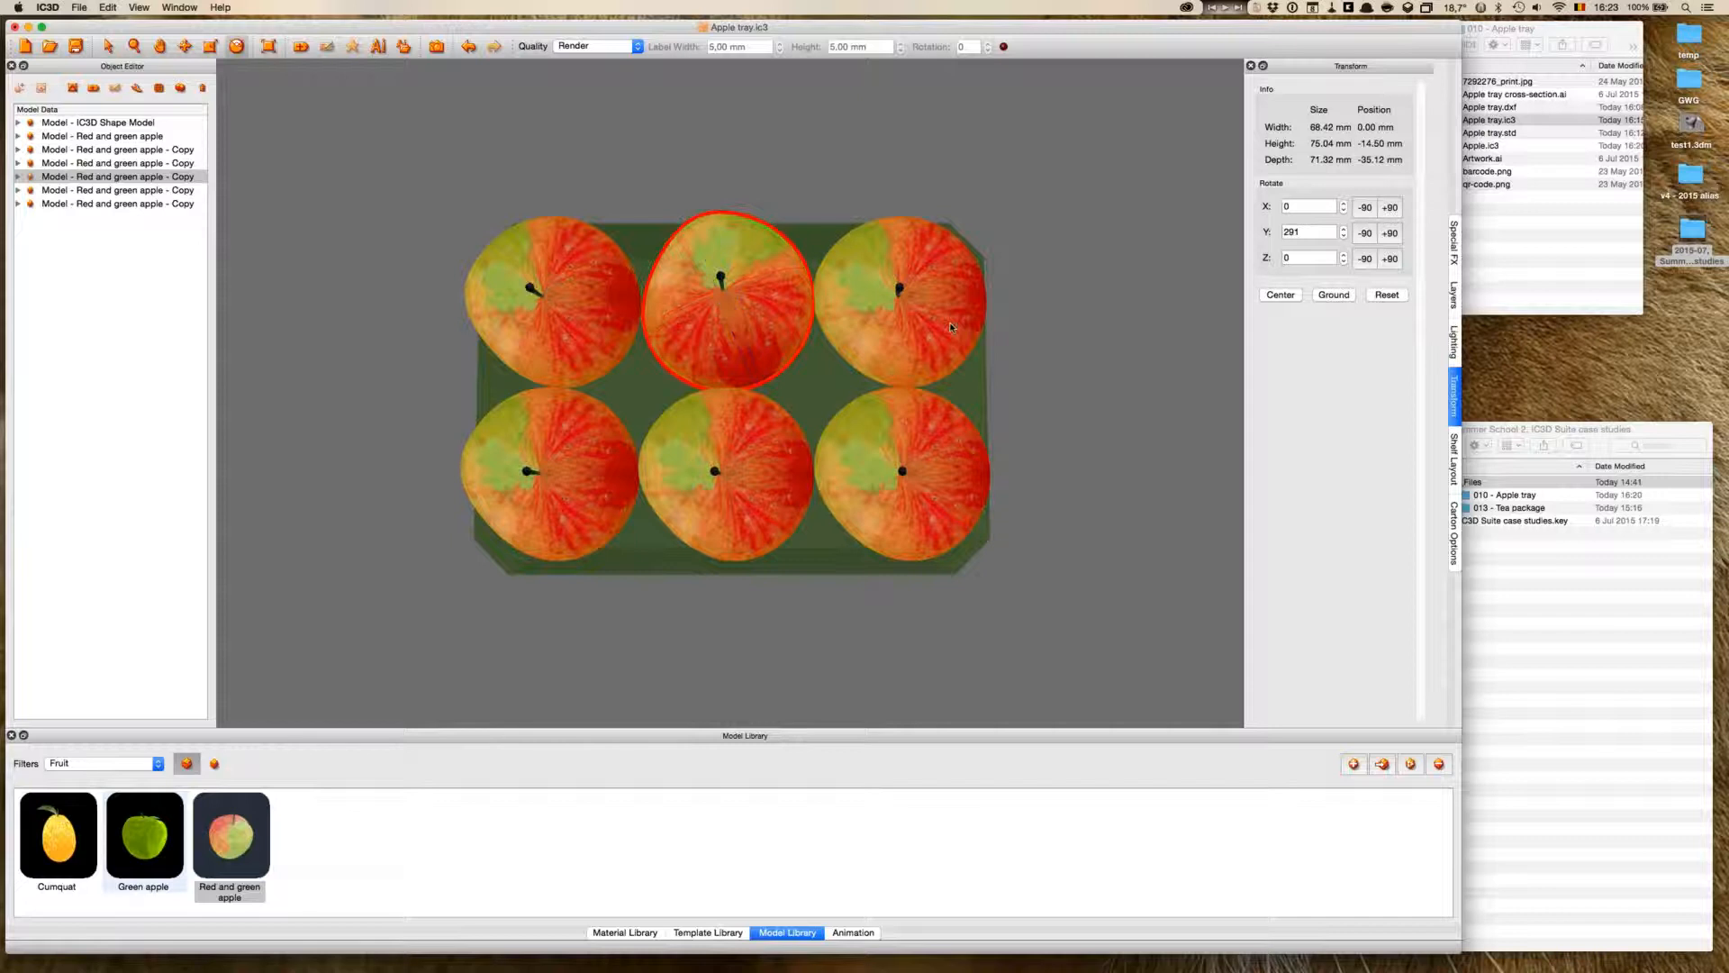
left_click(949, 321)
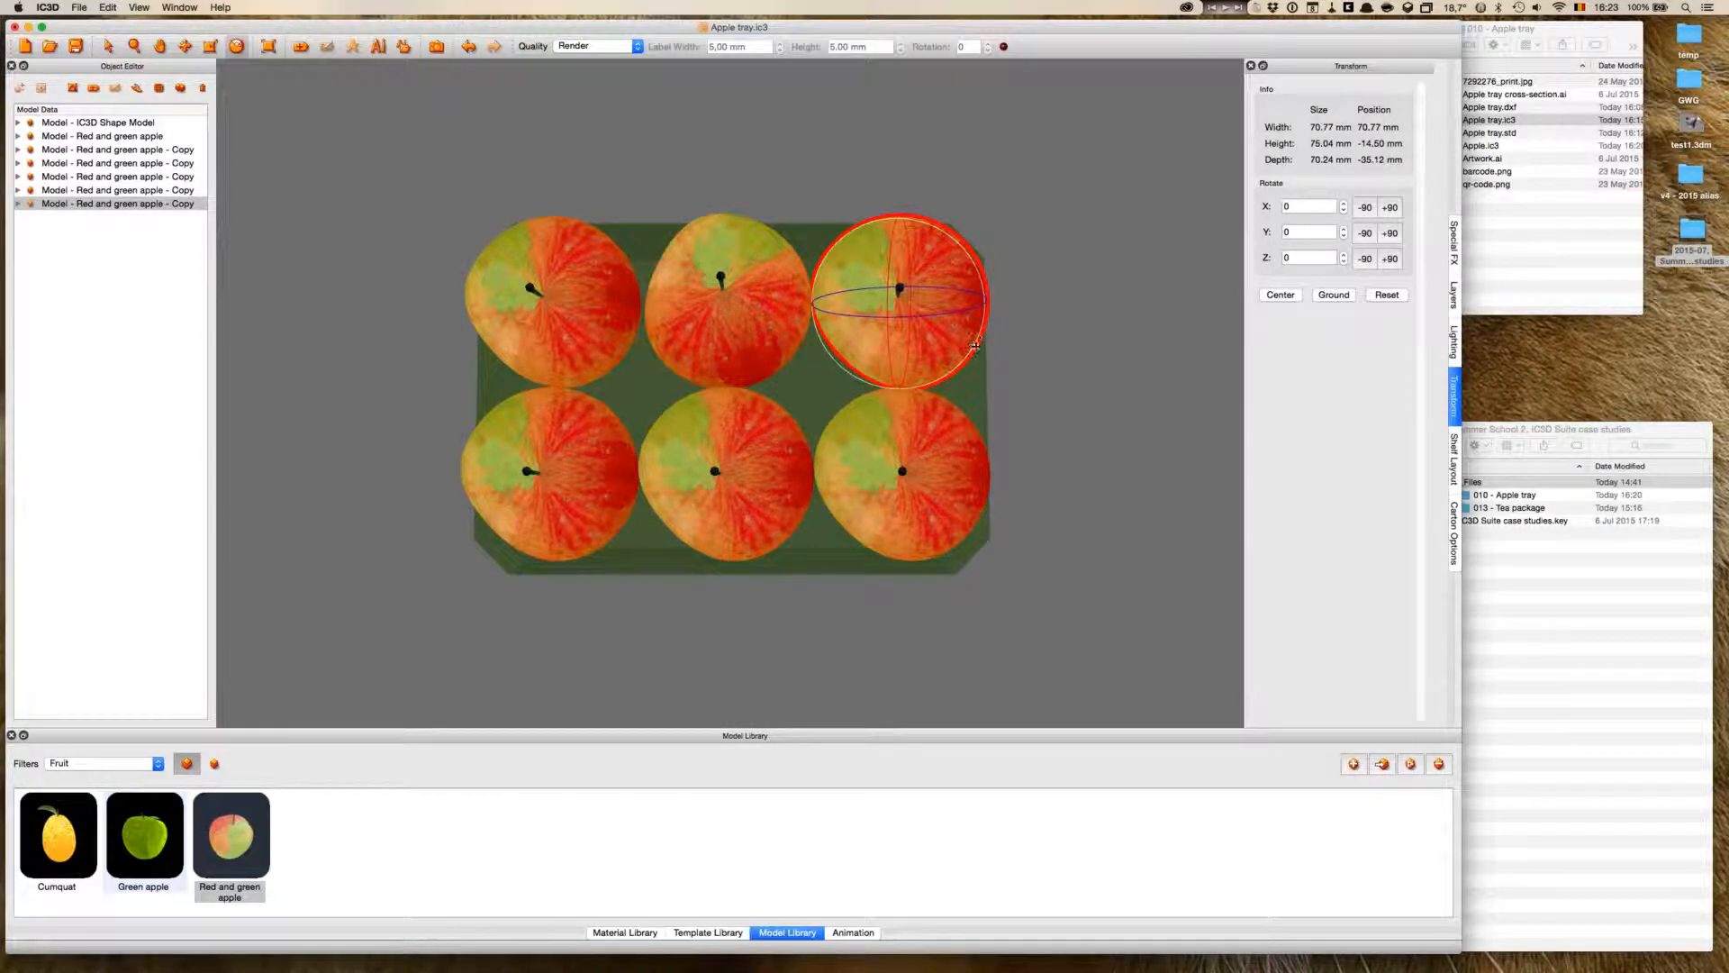
left_click_drag(973, 345, 708, 248)
- Rotate the front-row apples around Y to about 61 degrees for the right one, 101 for the middle and 238 for the left, then deselect
left_click(922, 499)
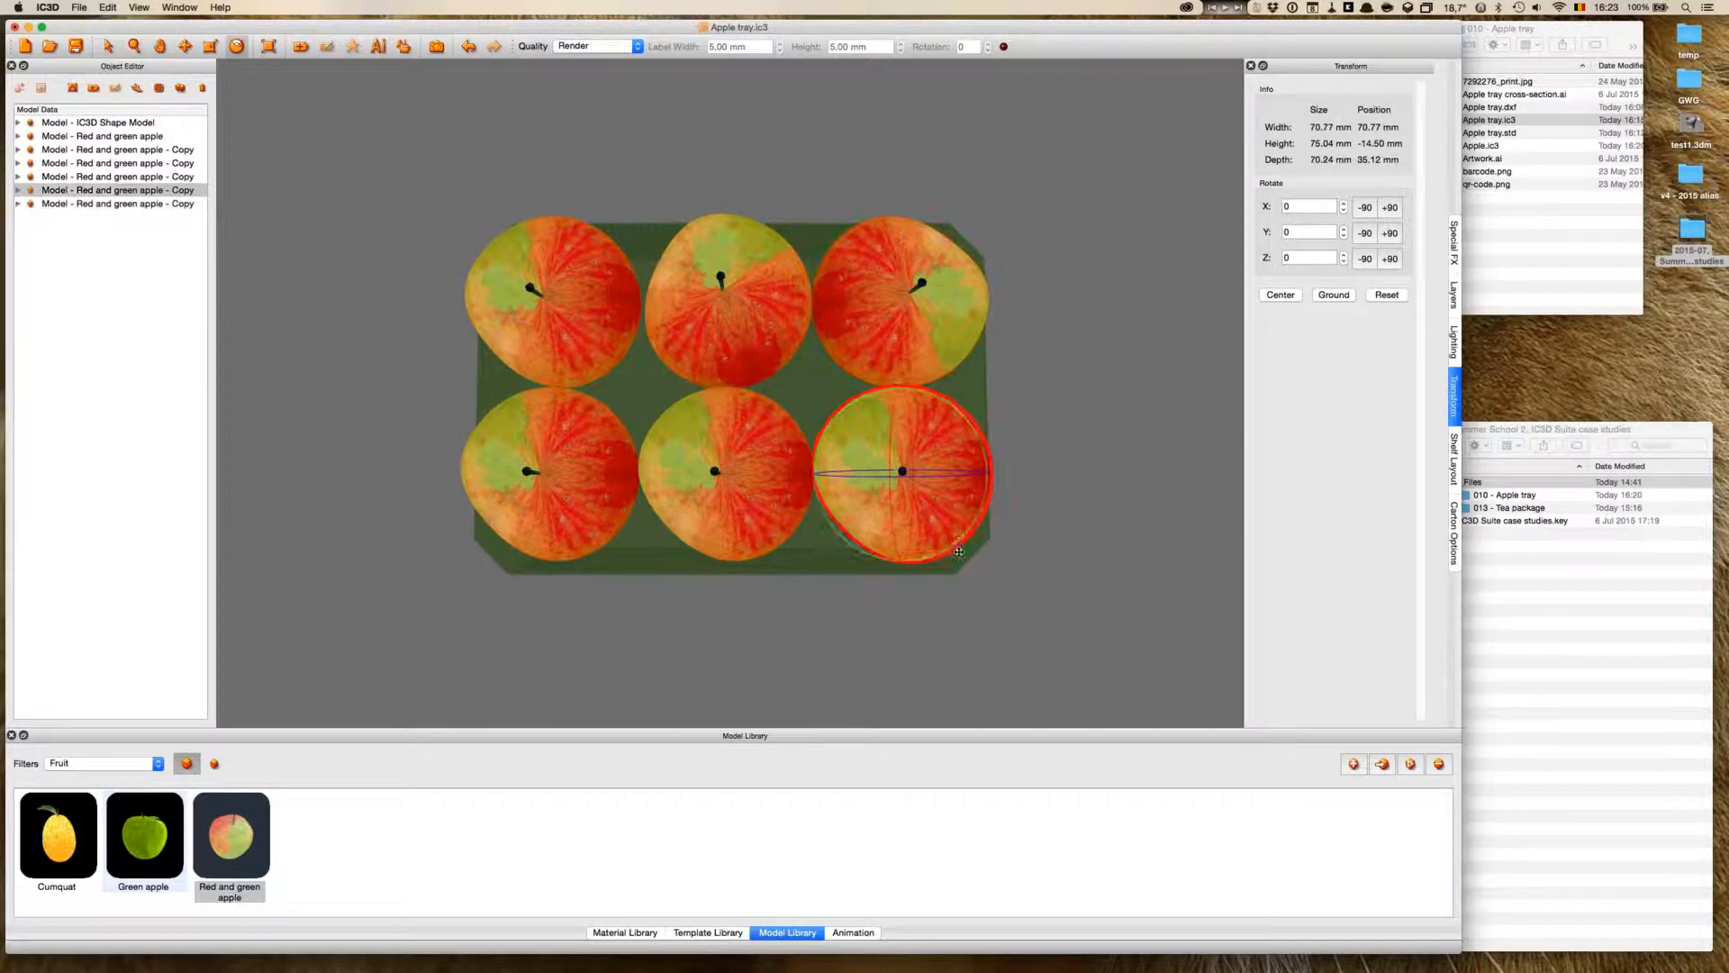
left_click_drag(974, 526, 876, 542)
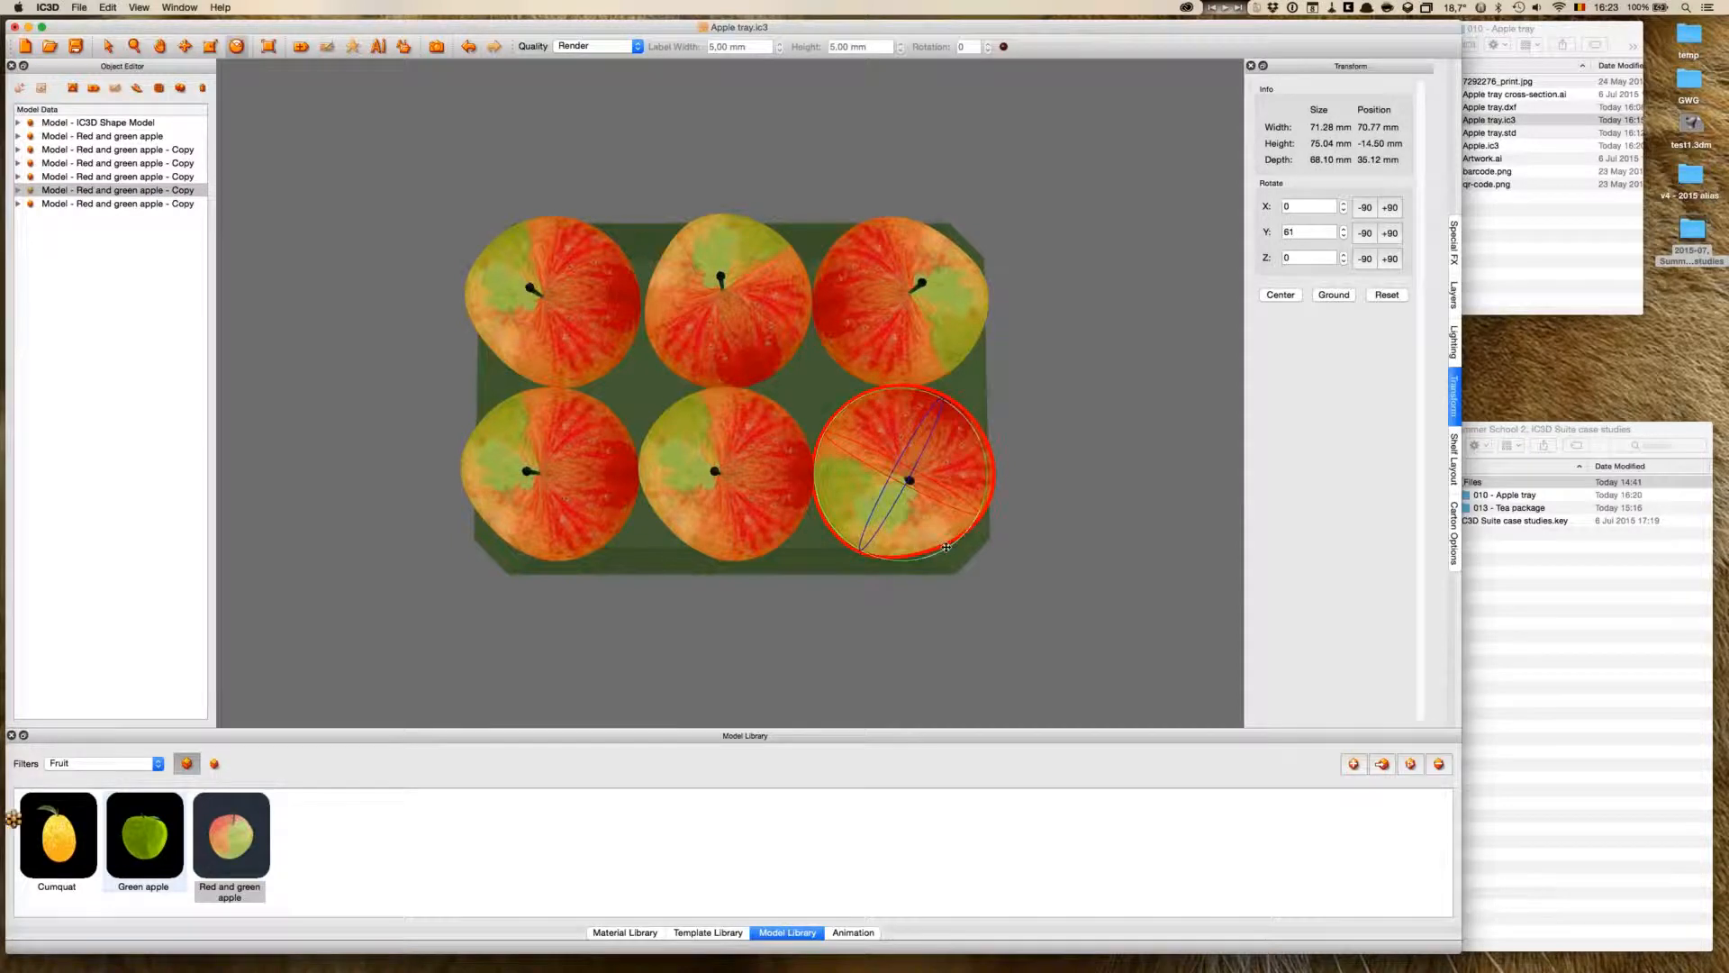
left_click(734, 526)
mouse_move(680, 549)
left_mouse_down()
mouse_move(760, 529)
mouse_move(779, 544)
mouse_move(684, 550)
left_mouse_up()
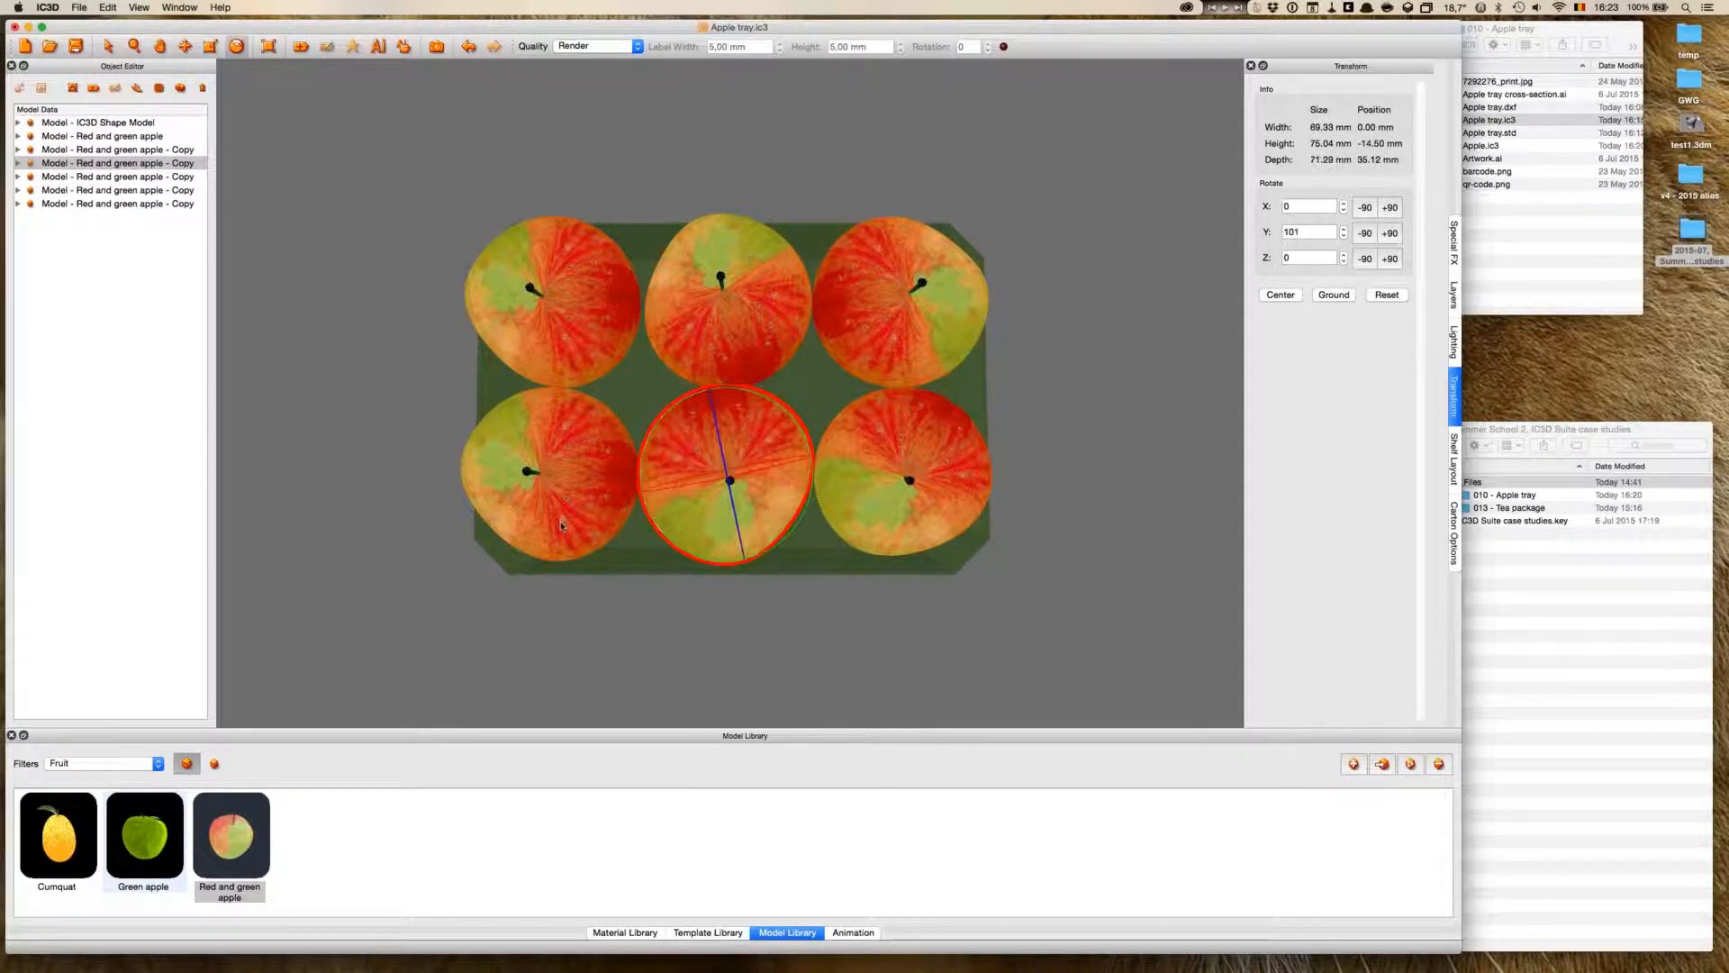
left_click(560, 525)
left_click_drag(495, 545, 479, 251)
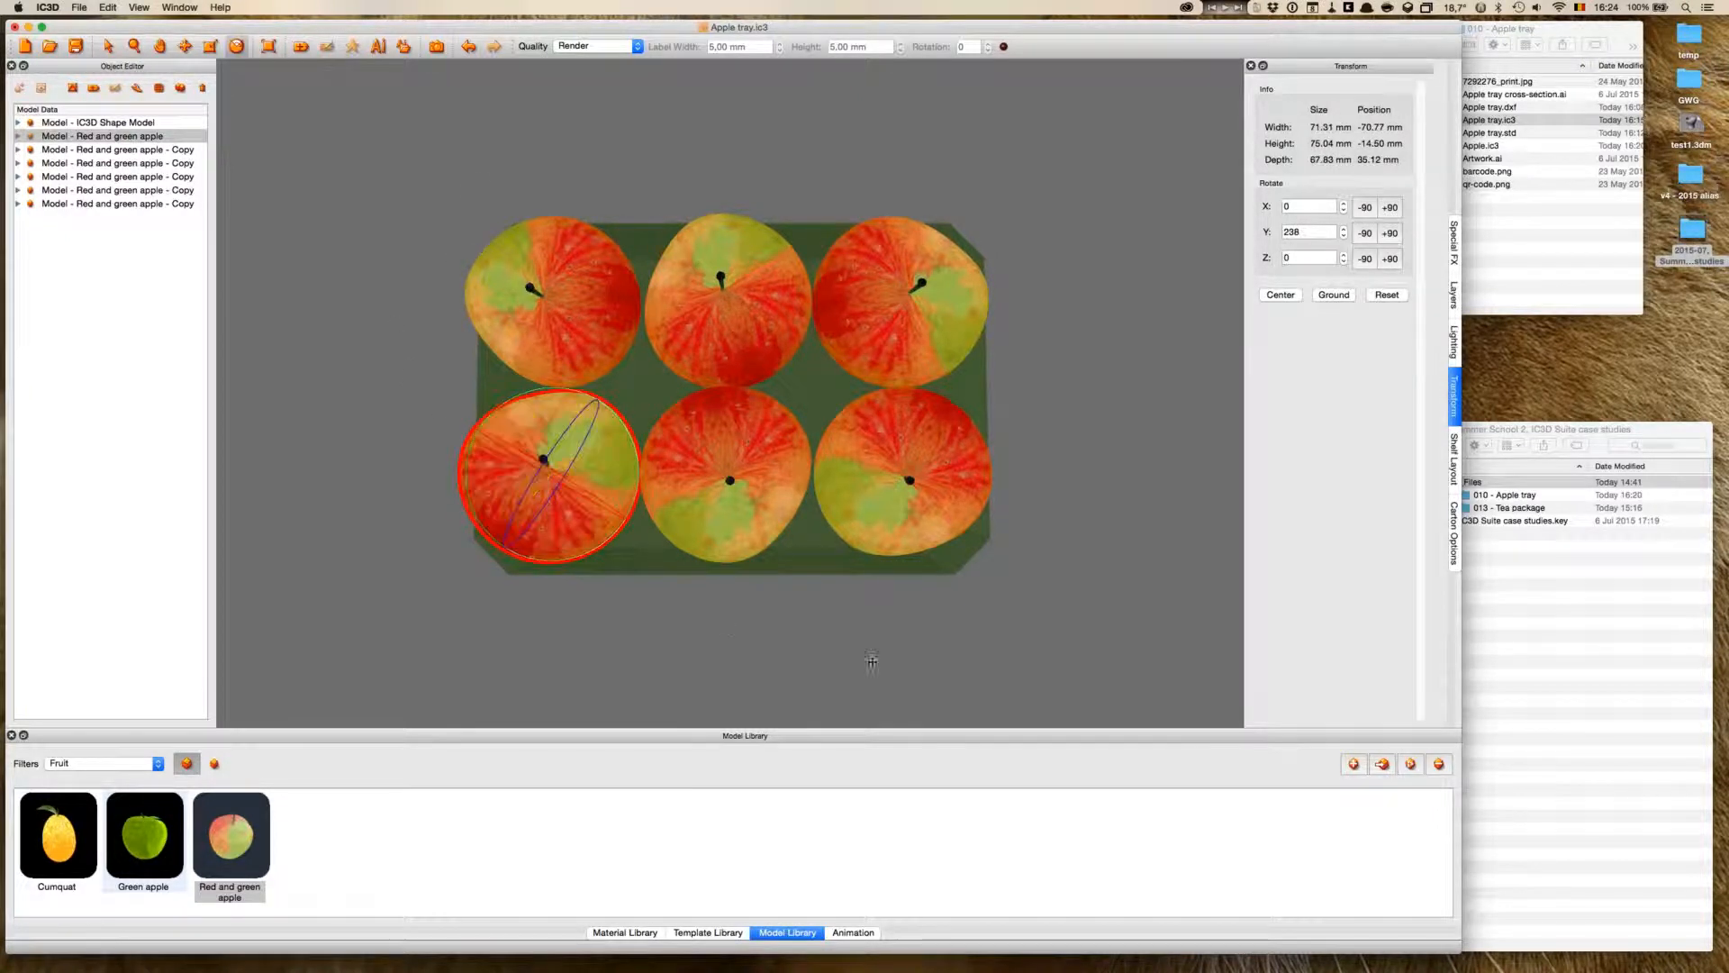
left_click(108, 47)
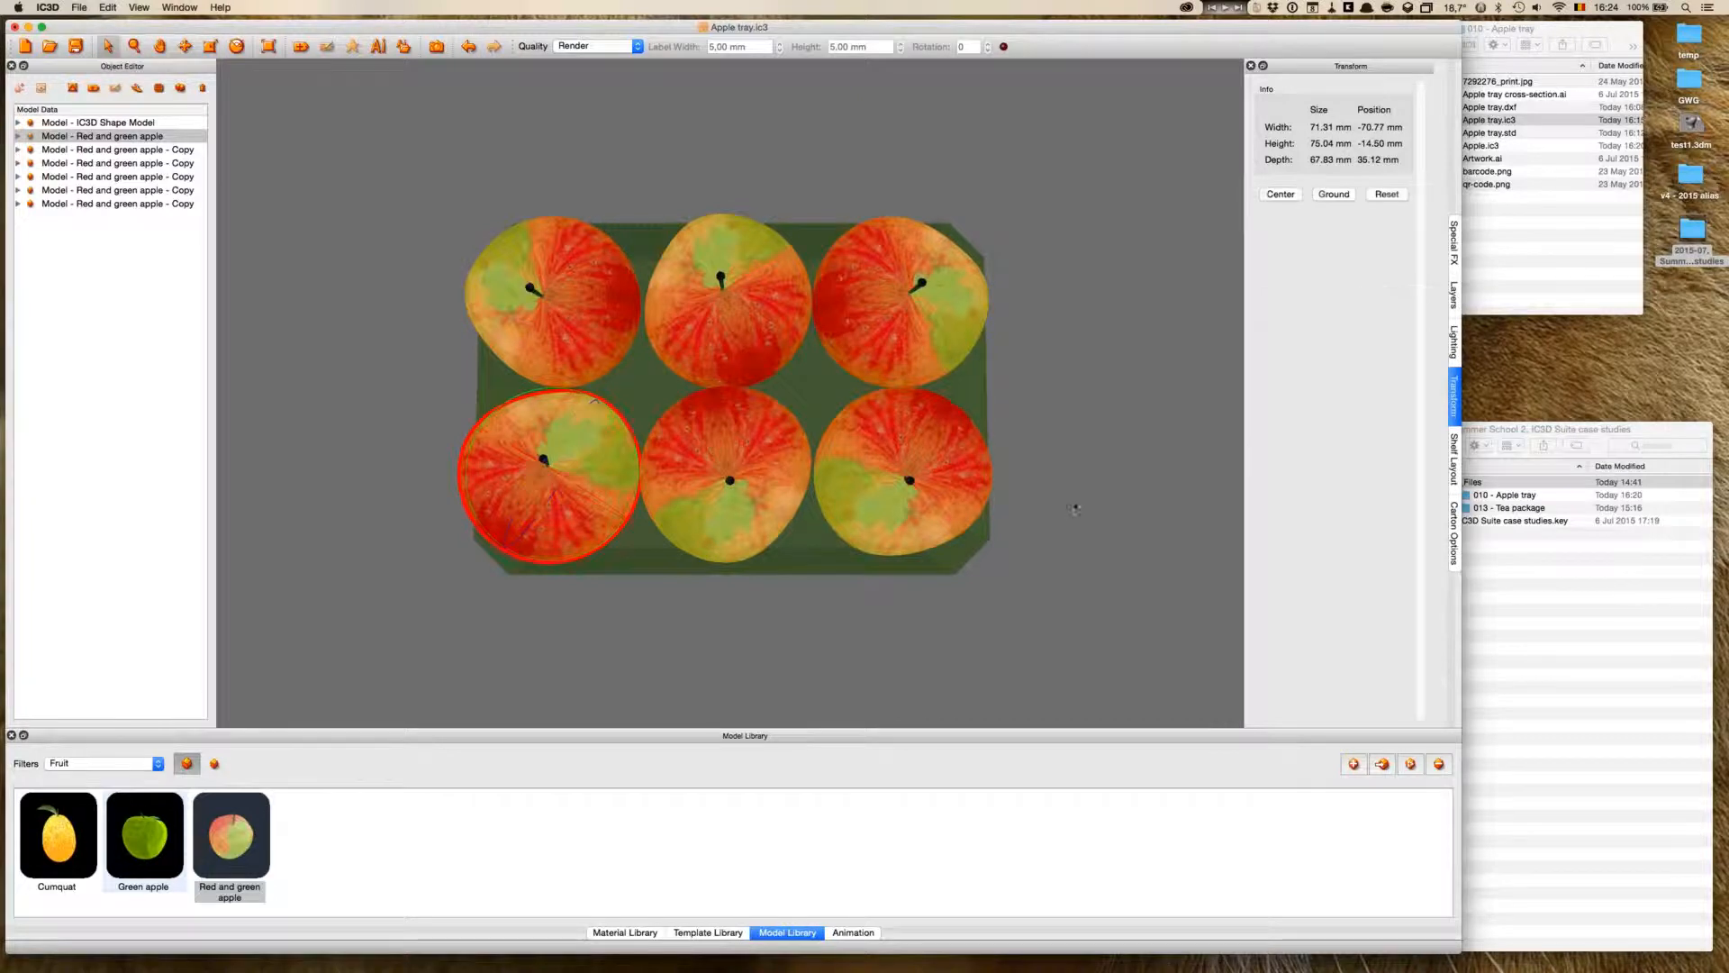
left_click(1085, 486)
- Move the front-left apple along X to about -68.77 mm, closer to its neighbour, and deselect it
mouse_move(1087, 474)
middle_mouse_down()
mouse_move(1088, 454)
mouse_move(1058, 462)
middle_mouse_up()
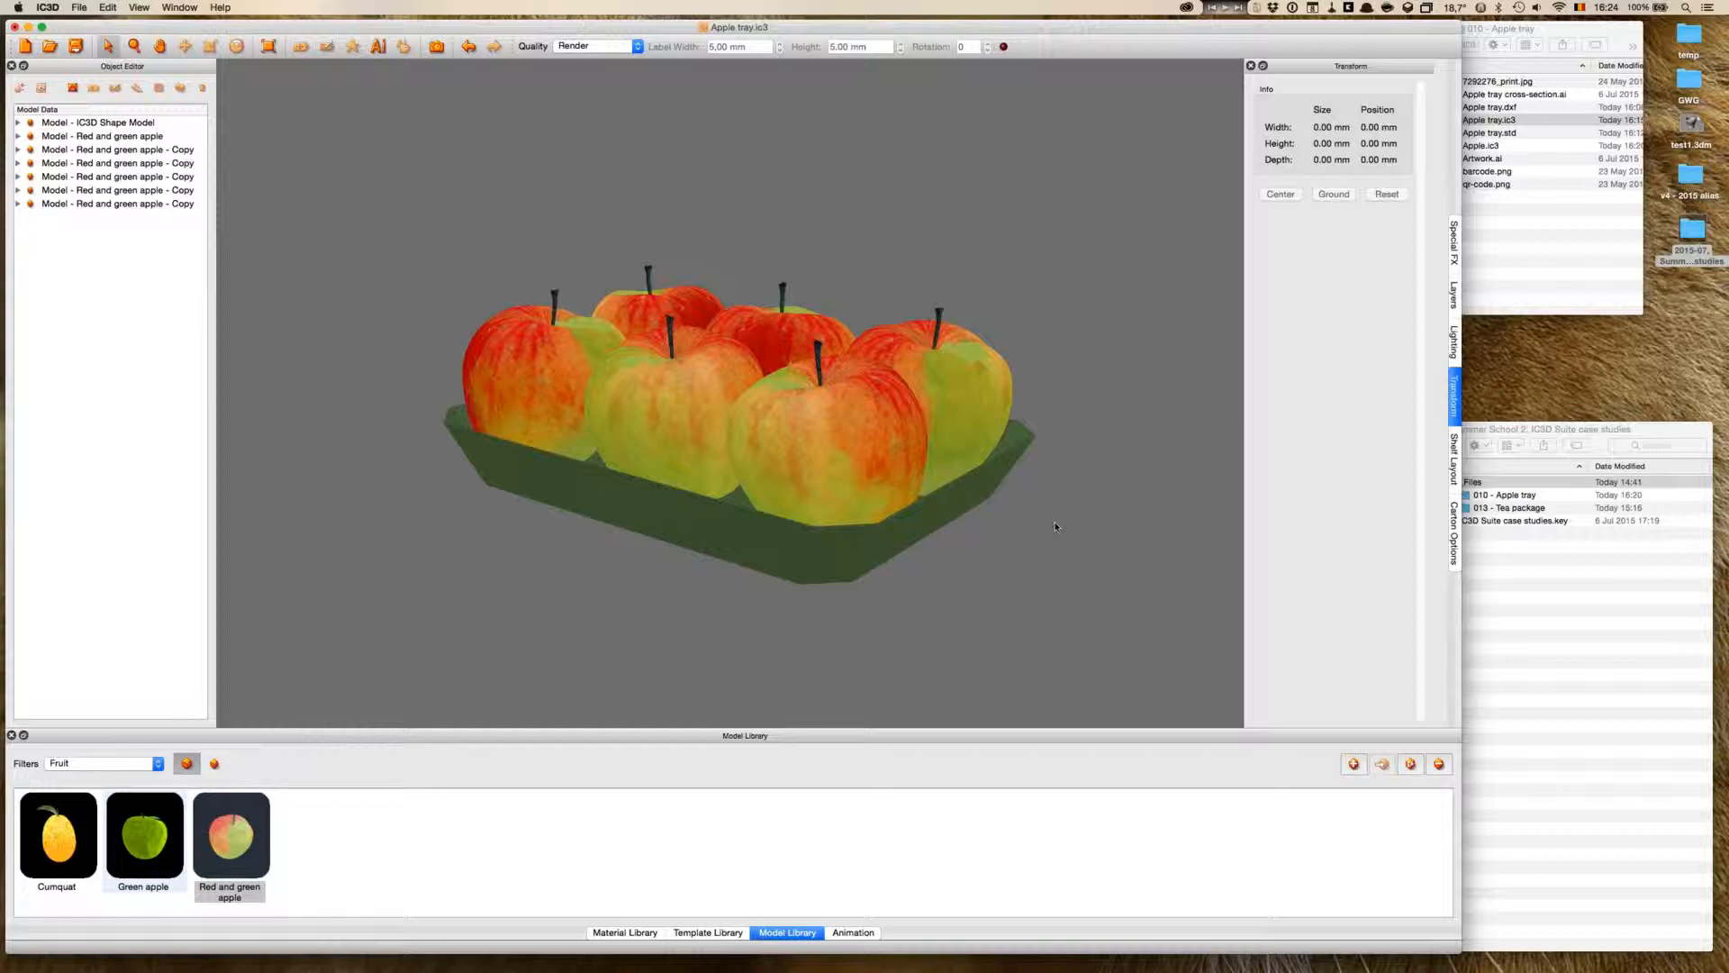
middle_click_drag(1061, 529, 1275, 492)
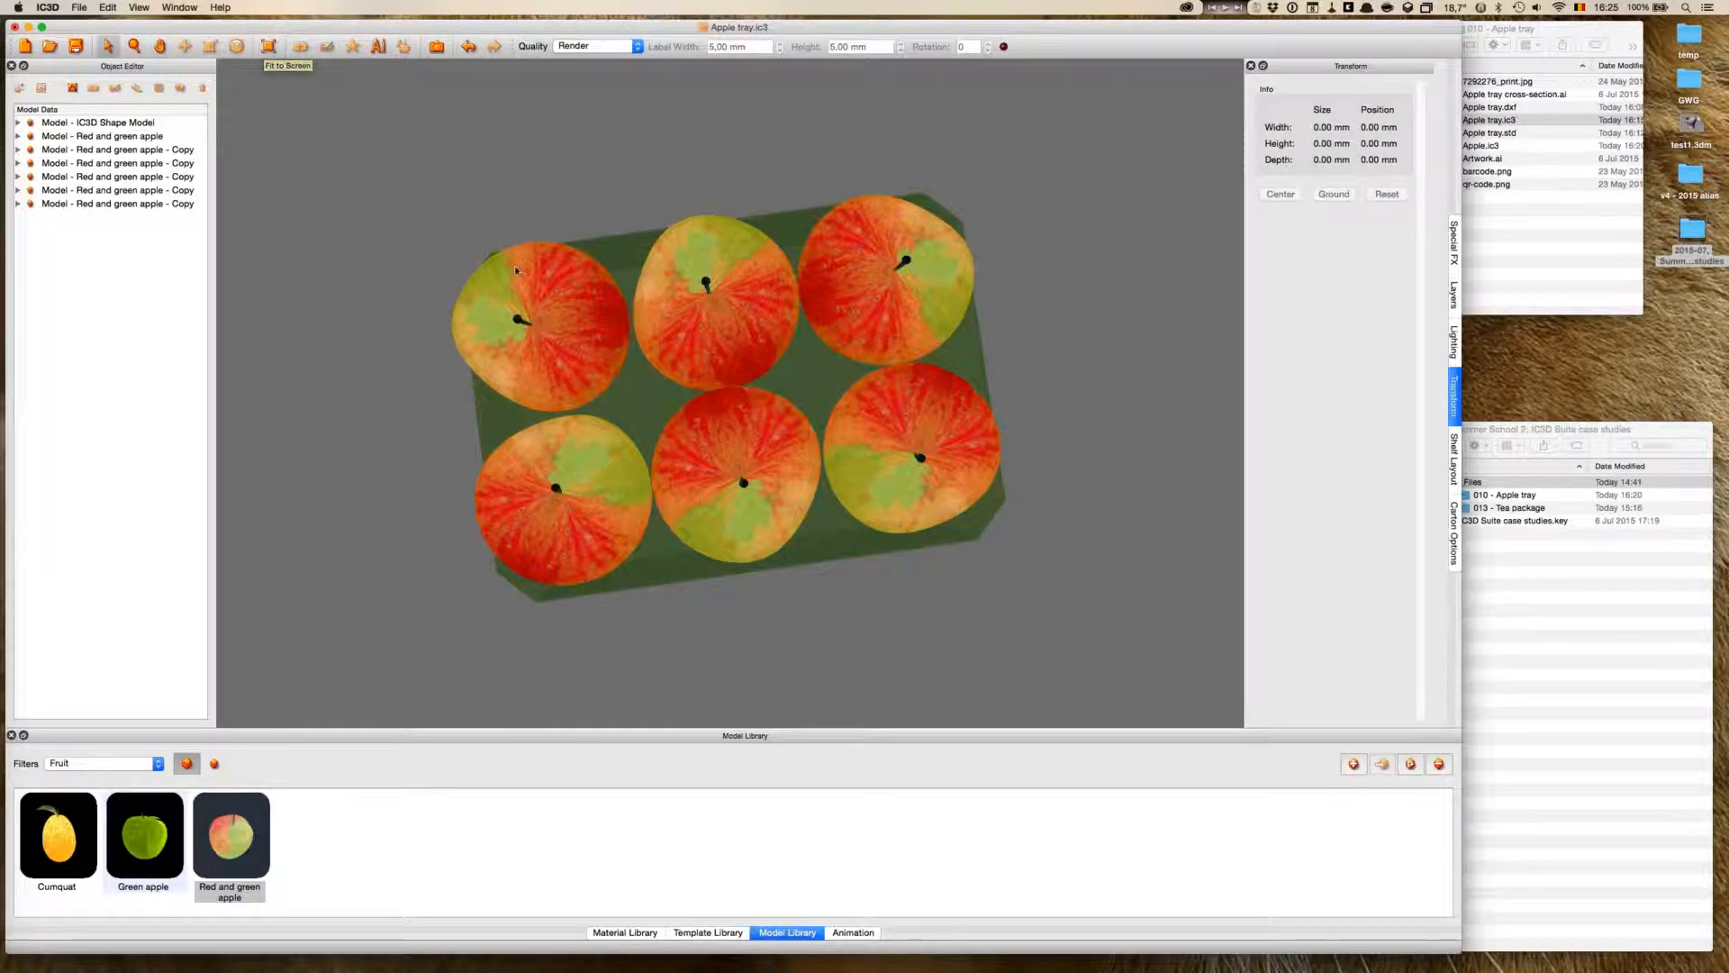
left_click(459, 332)
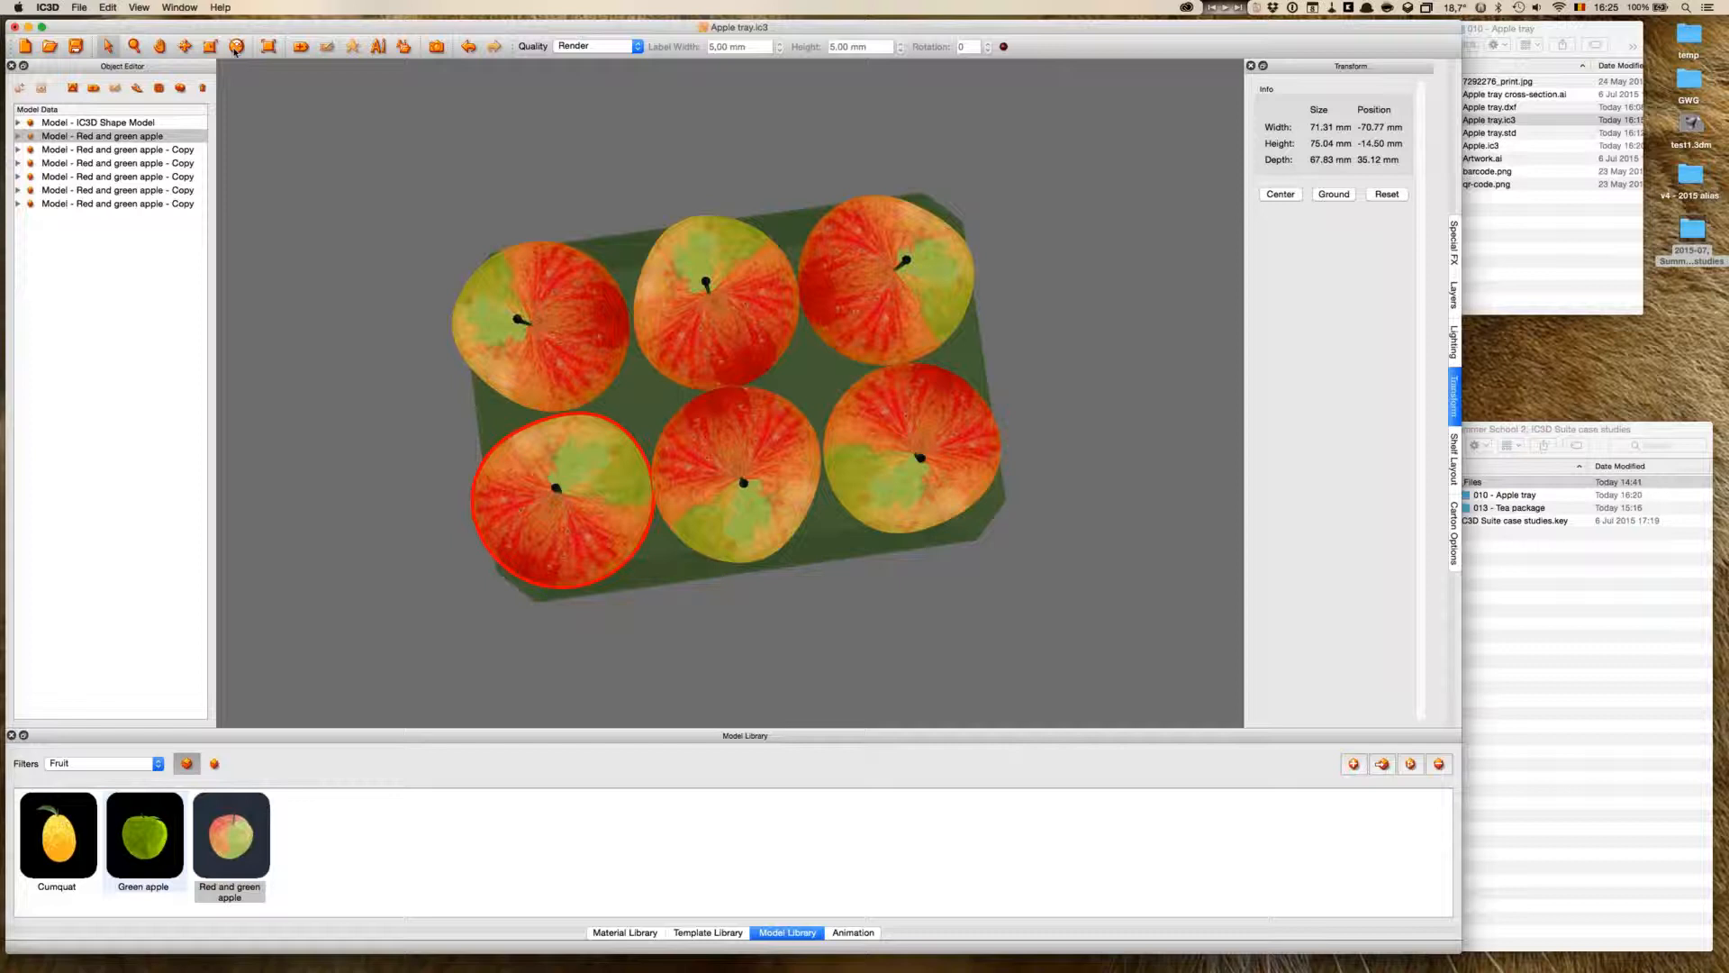
left_click(185, 46)
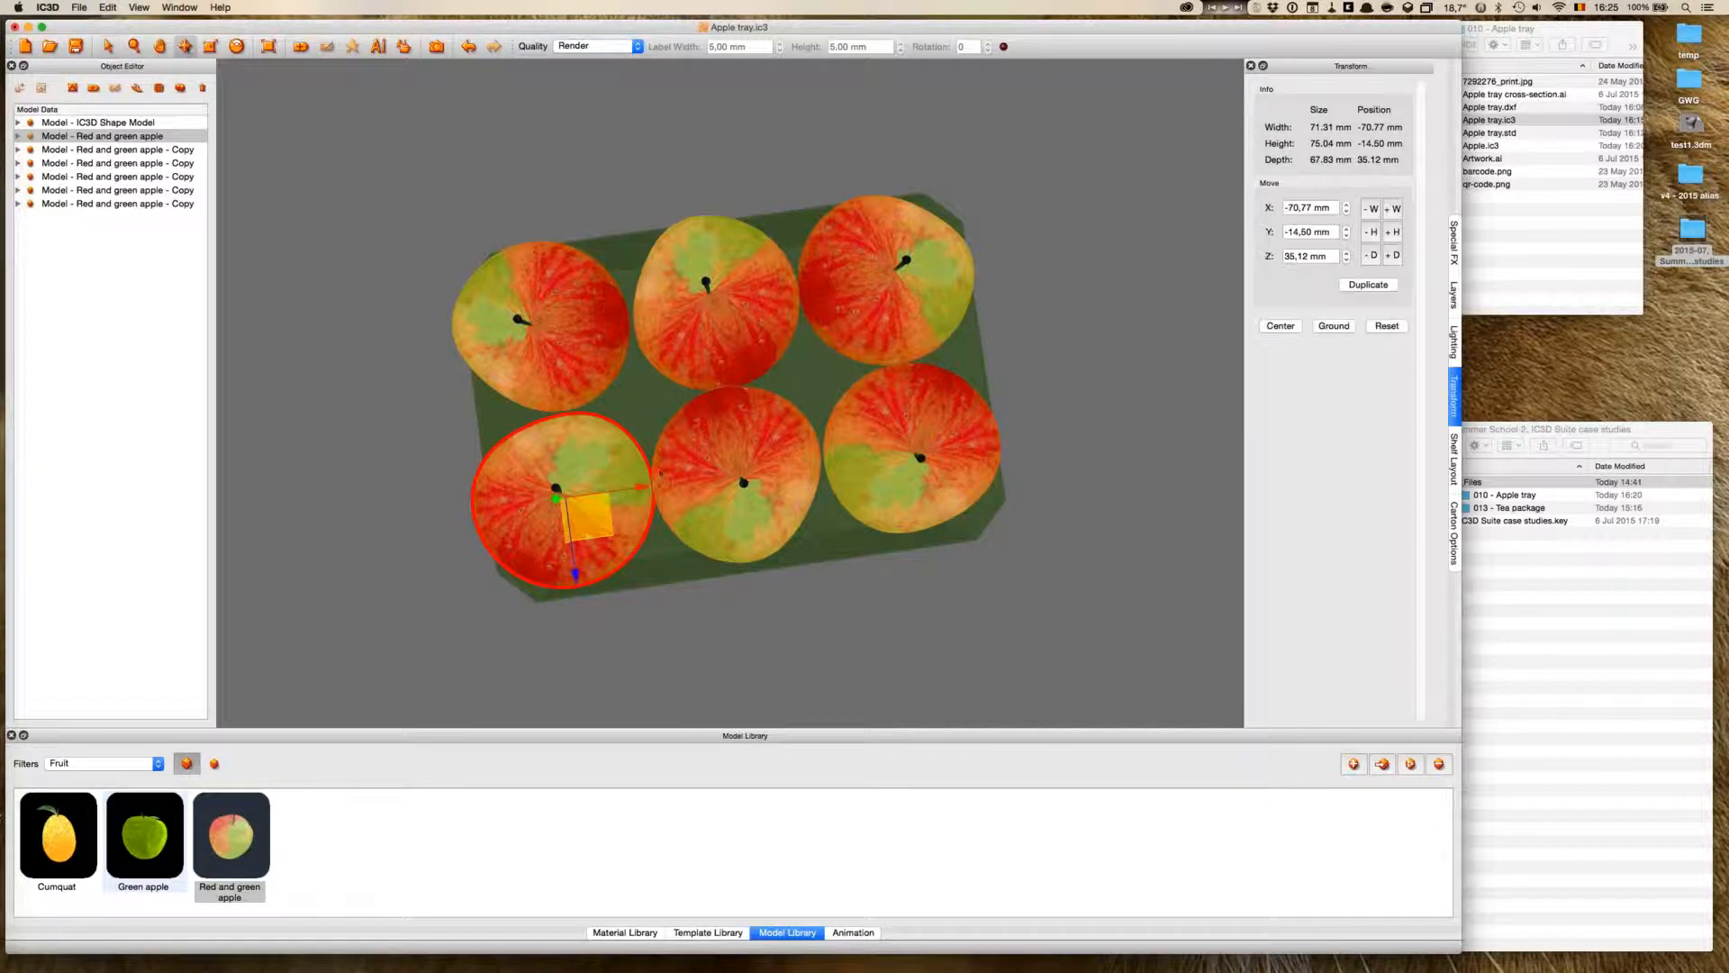
left_click_drag(643, 487, 645, 490)
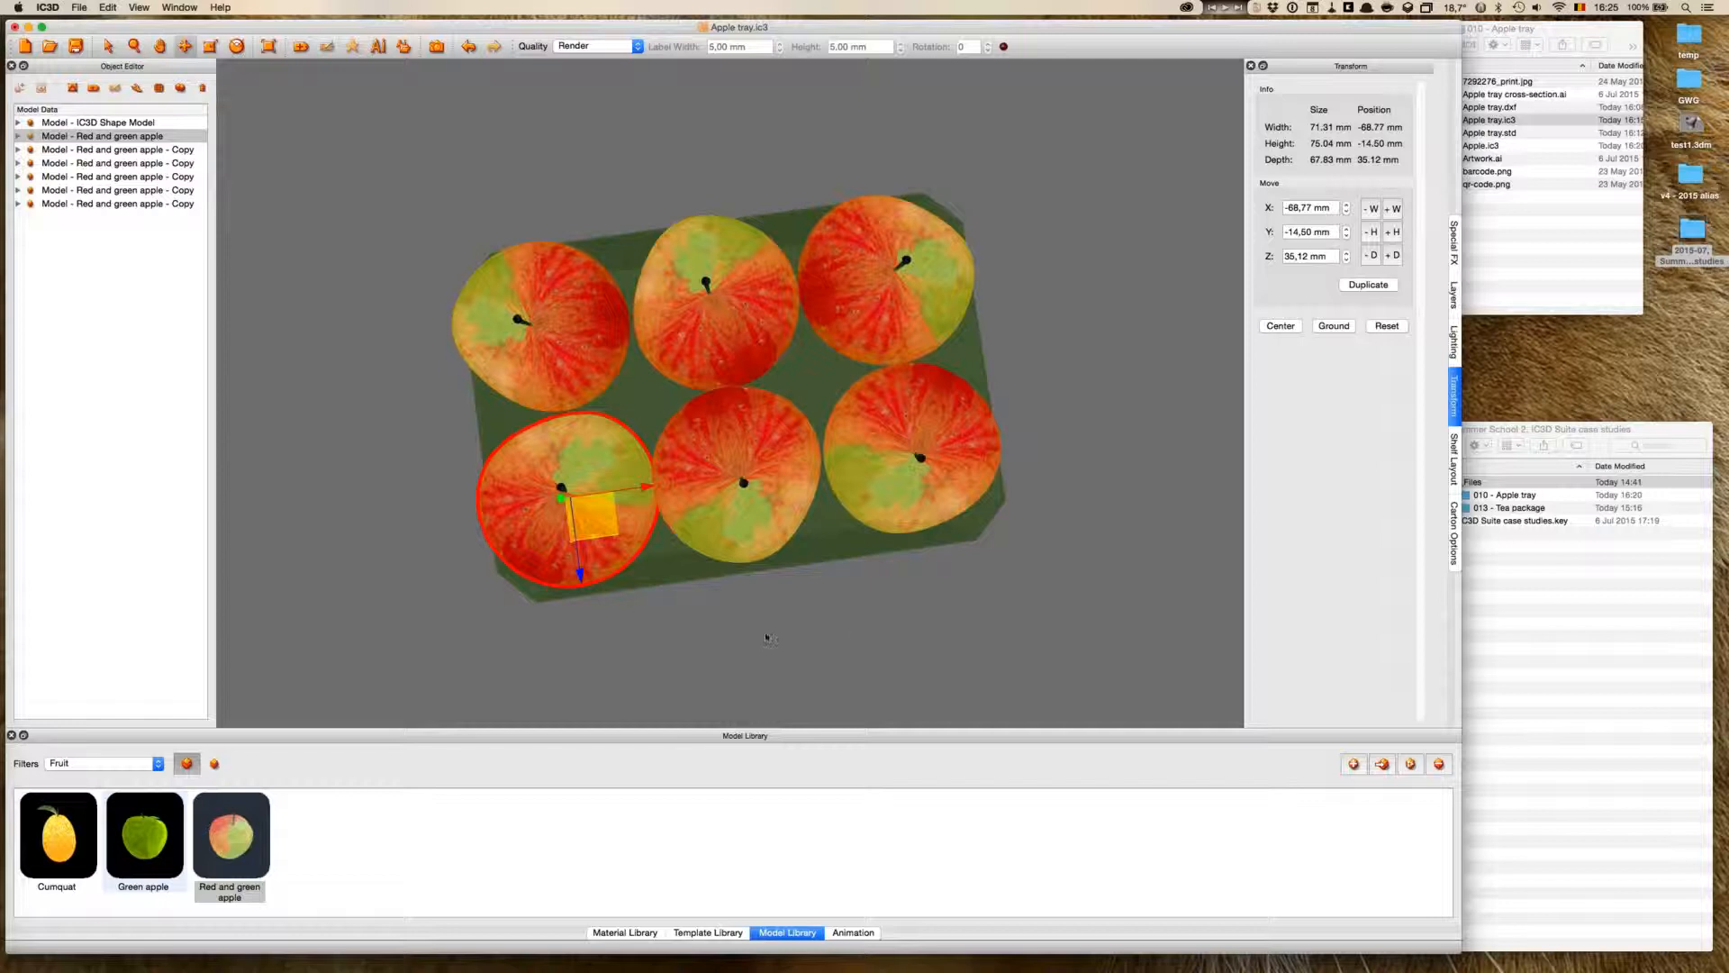
left_click(860, 629)
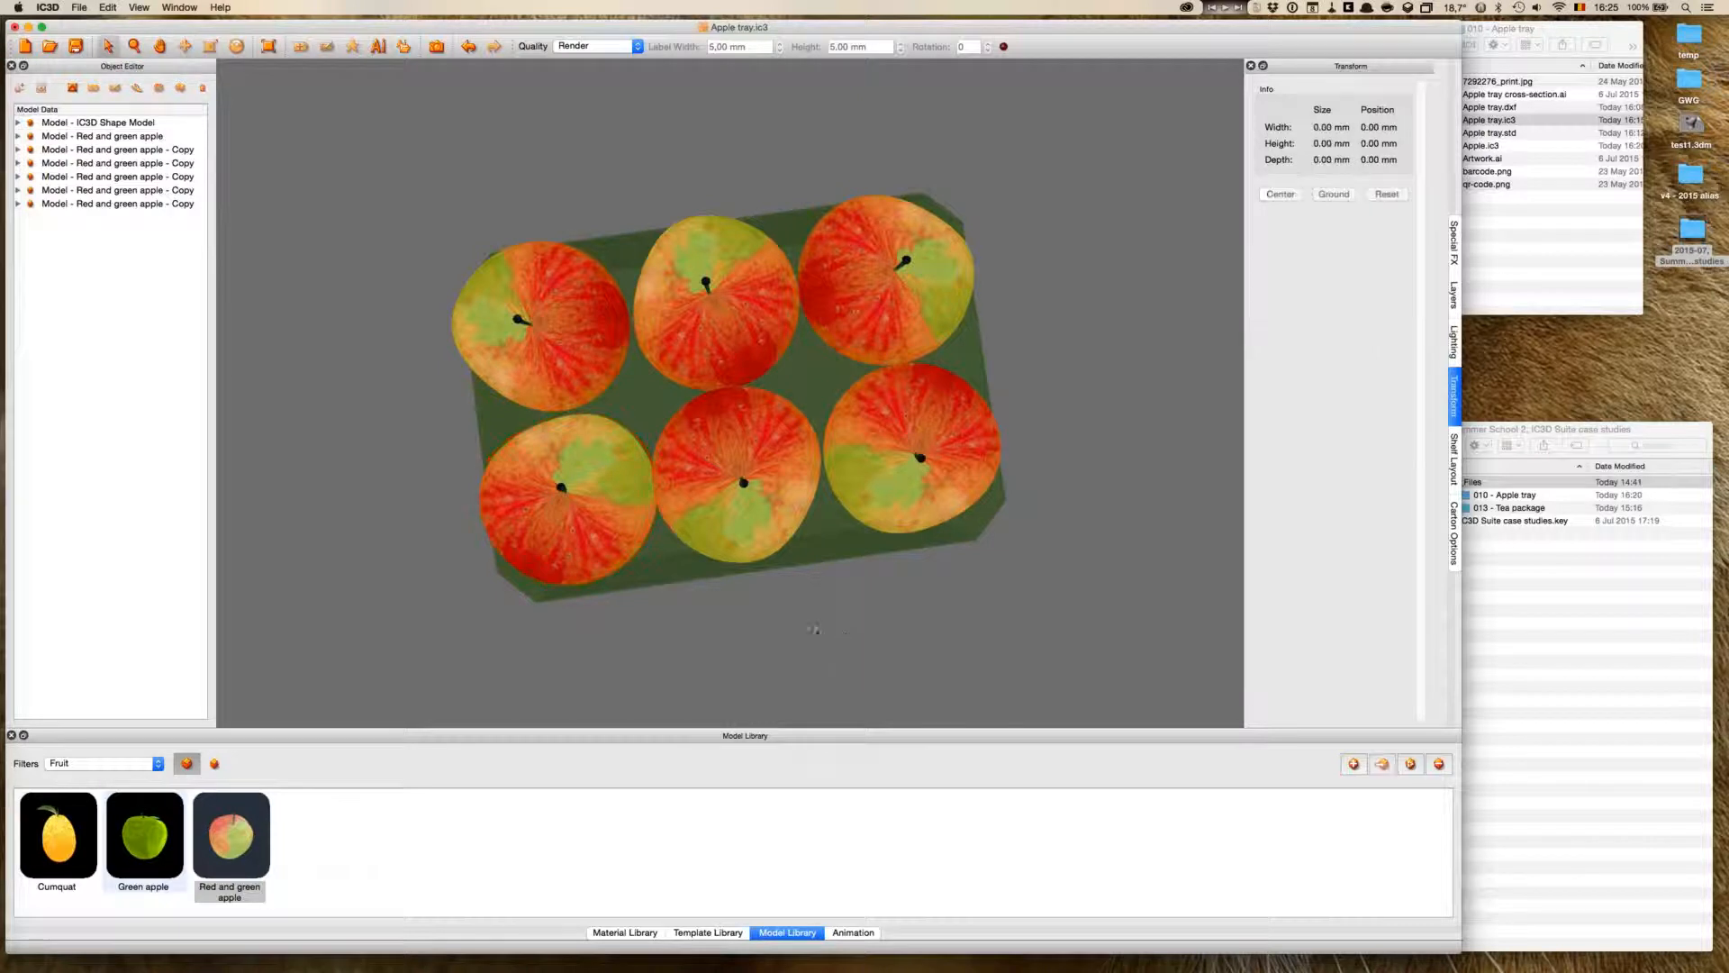
- Nudge the front row's middle apple slightly along the X axis and deselect it
left_click_drag(823, 623, 793, 577)
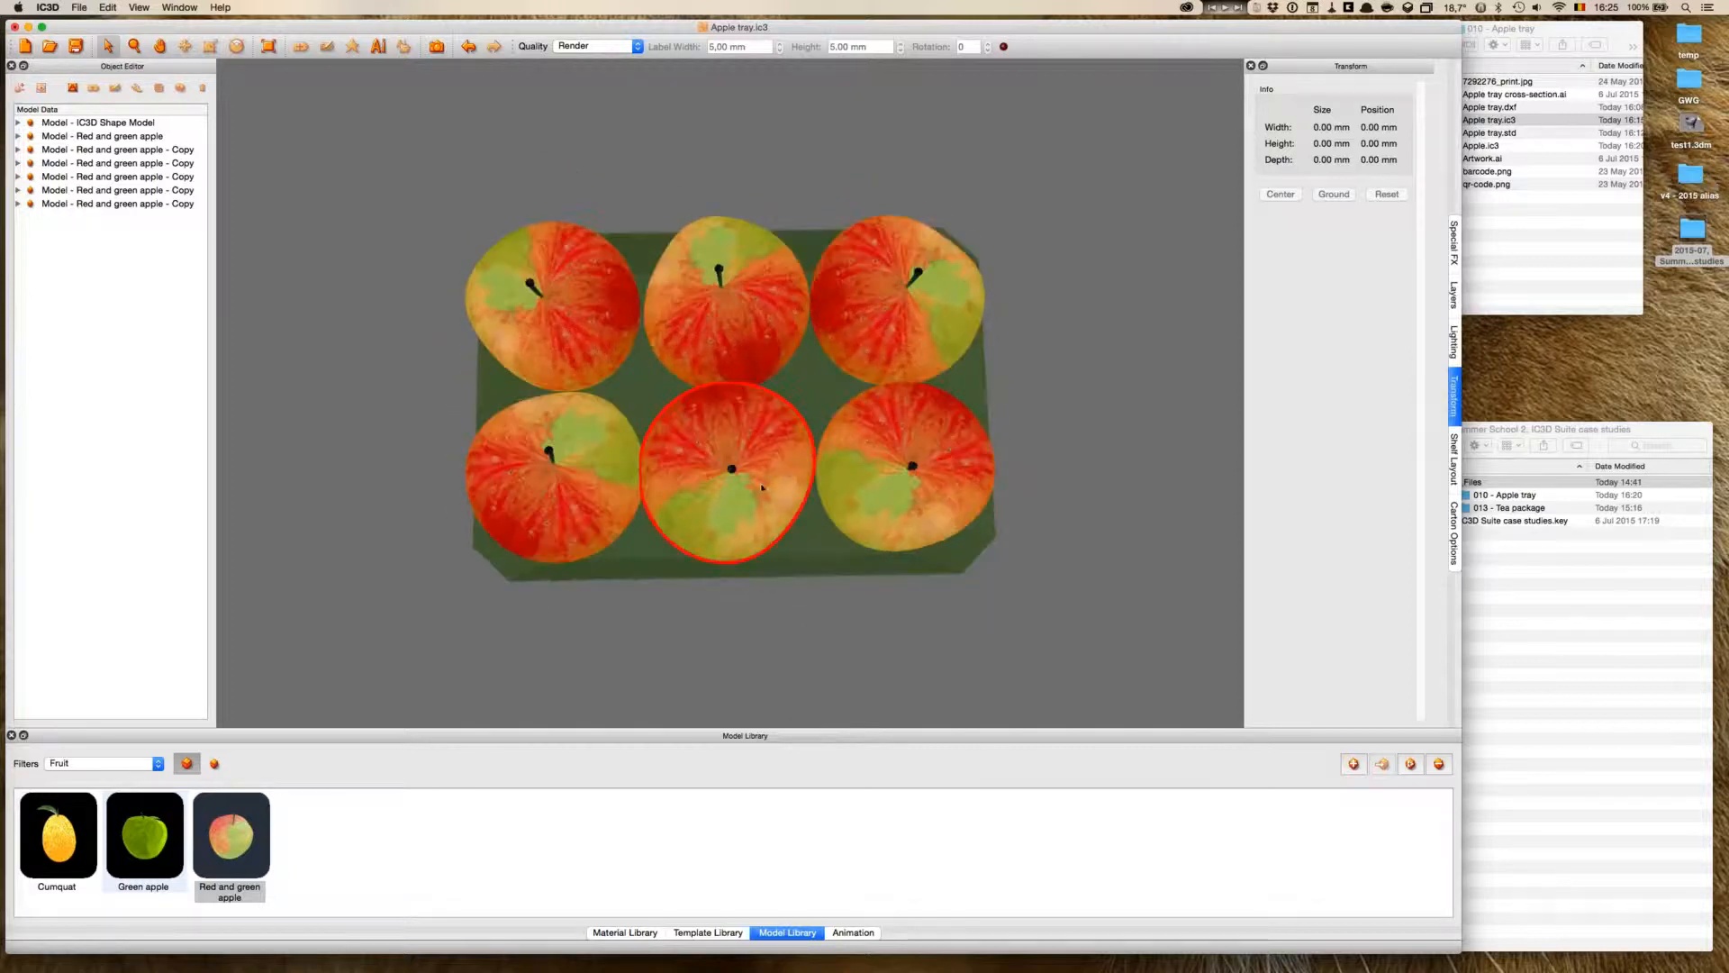
left_click(727, 486)
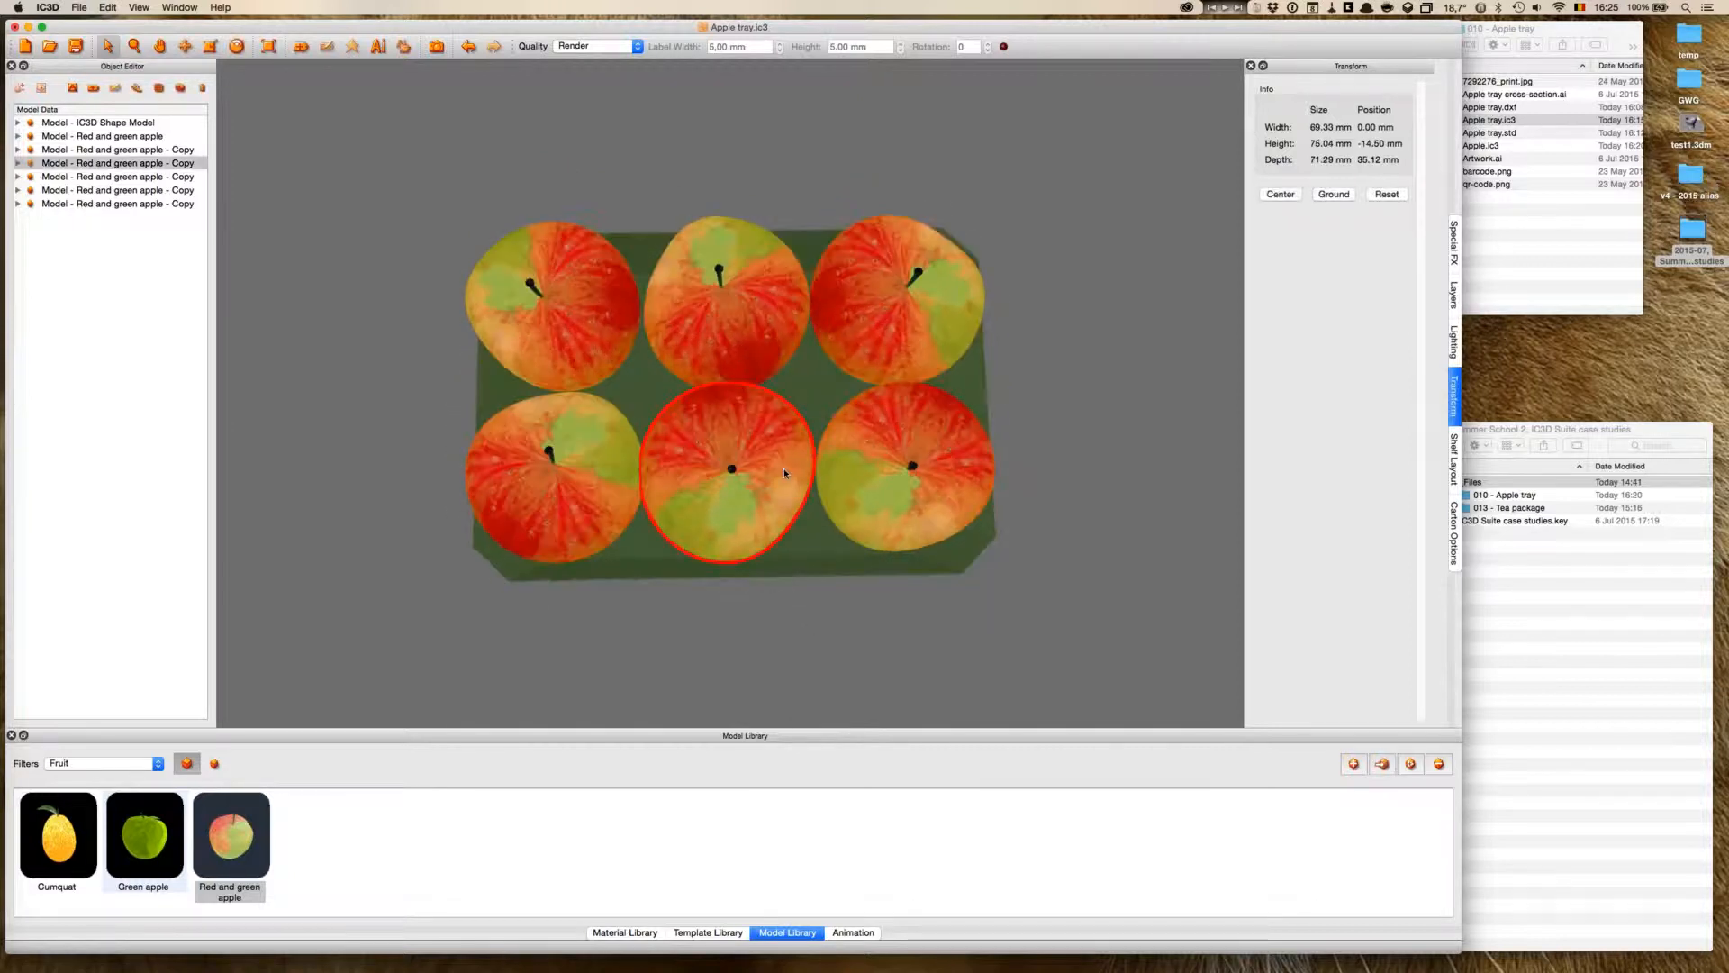
left_click(184, 46)
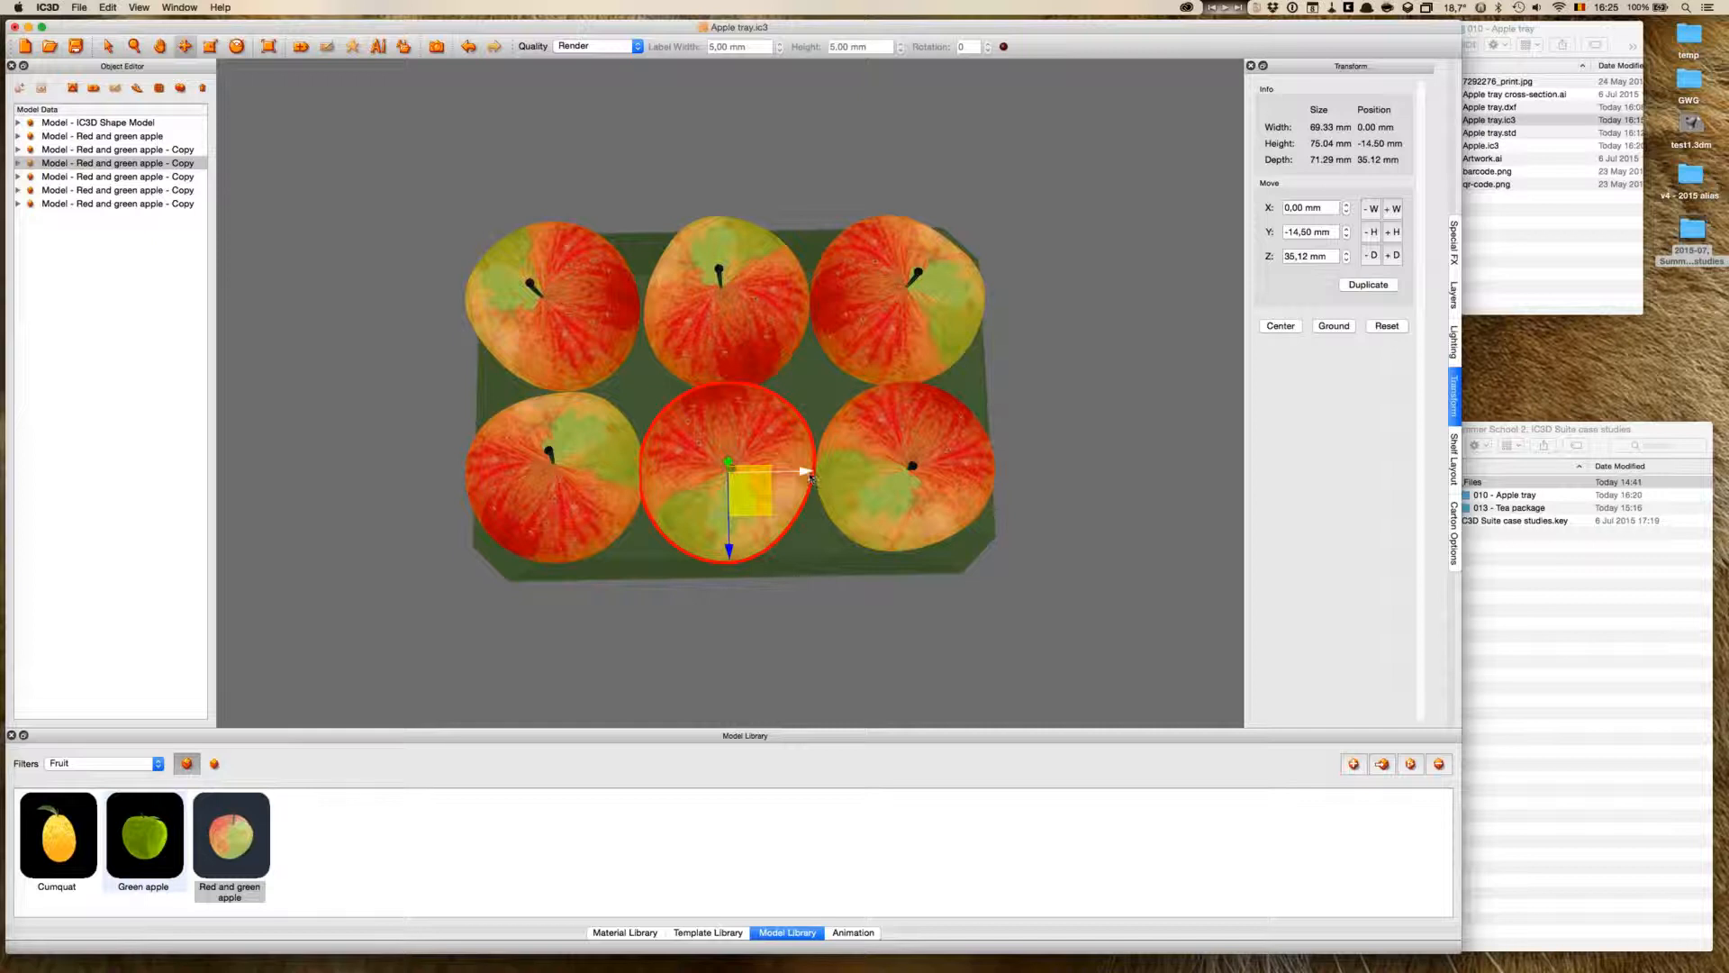
left_click_drag(810, 477, 802, 471)
key("Escape")
left_click_drag(1044, 653, 1037, 618)
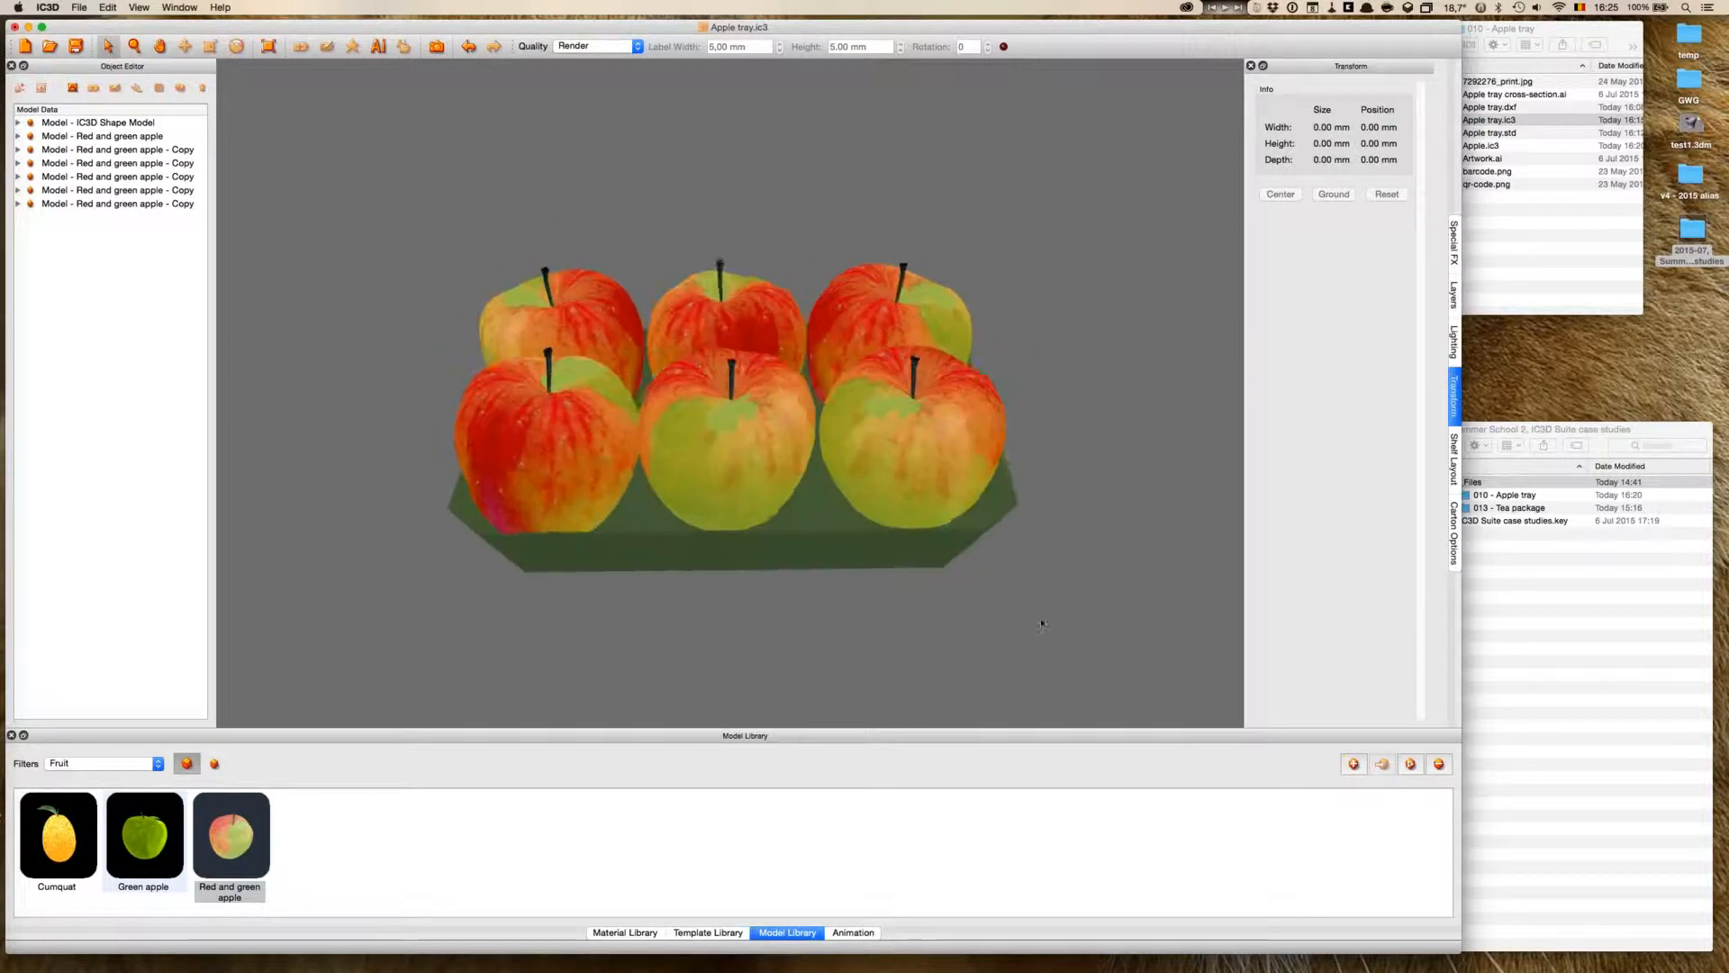
- Save the project under the name "Apple tray with apples" in the 010 - Apple tray folder
left_click(77, 7)
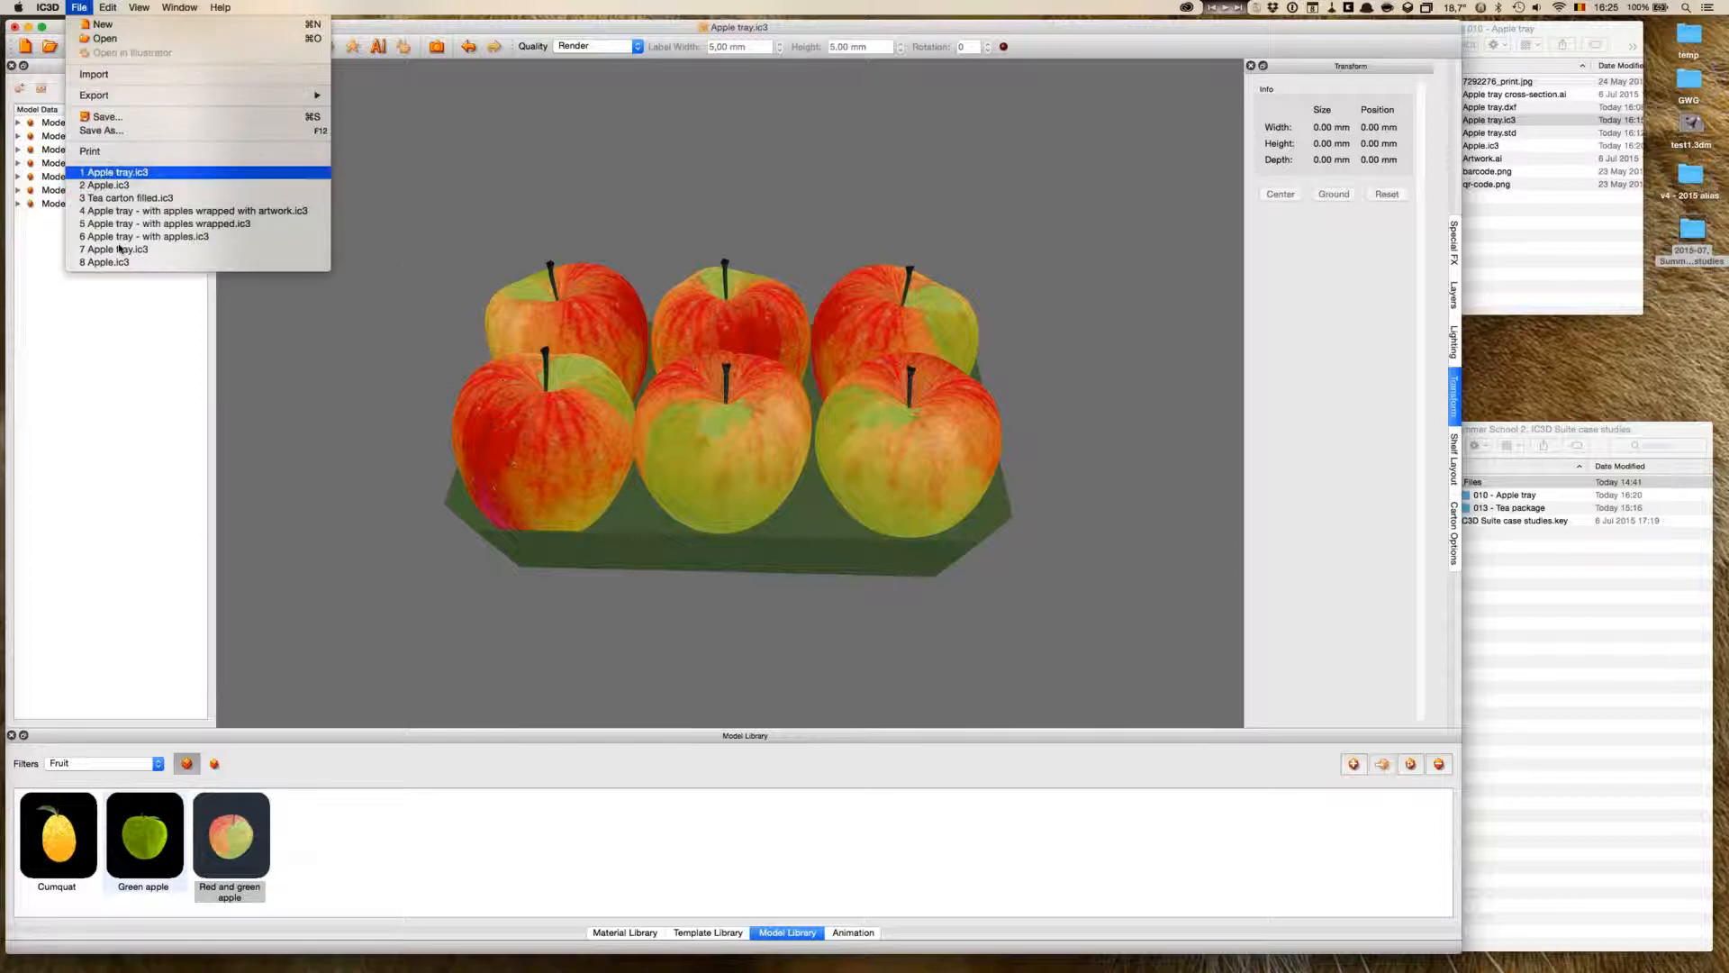
left_click(146, 120)
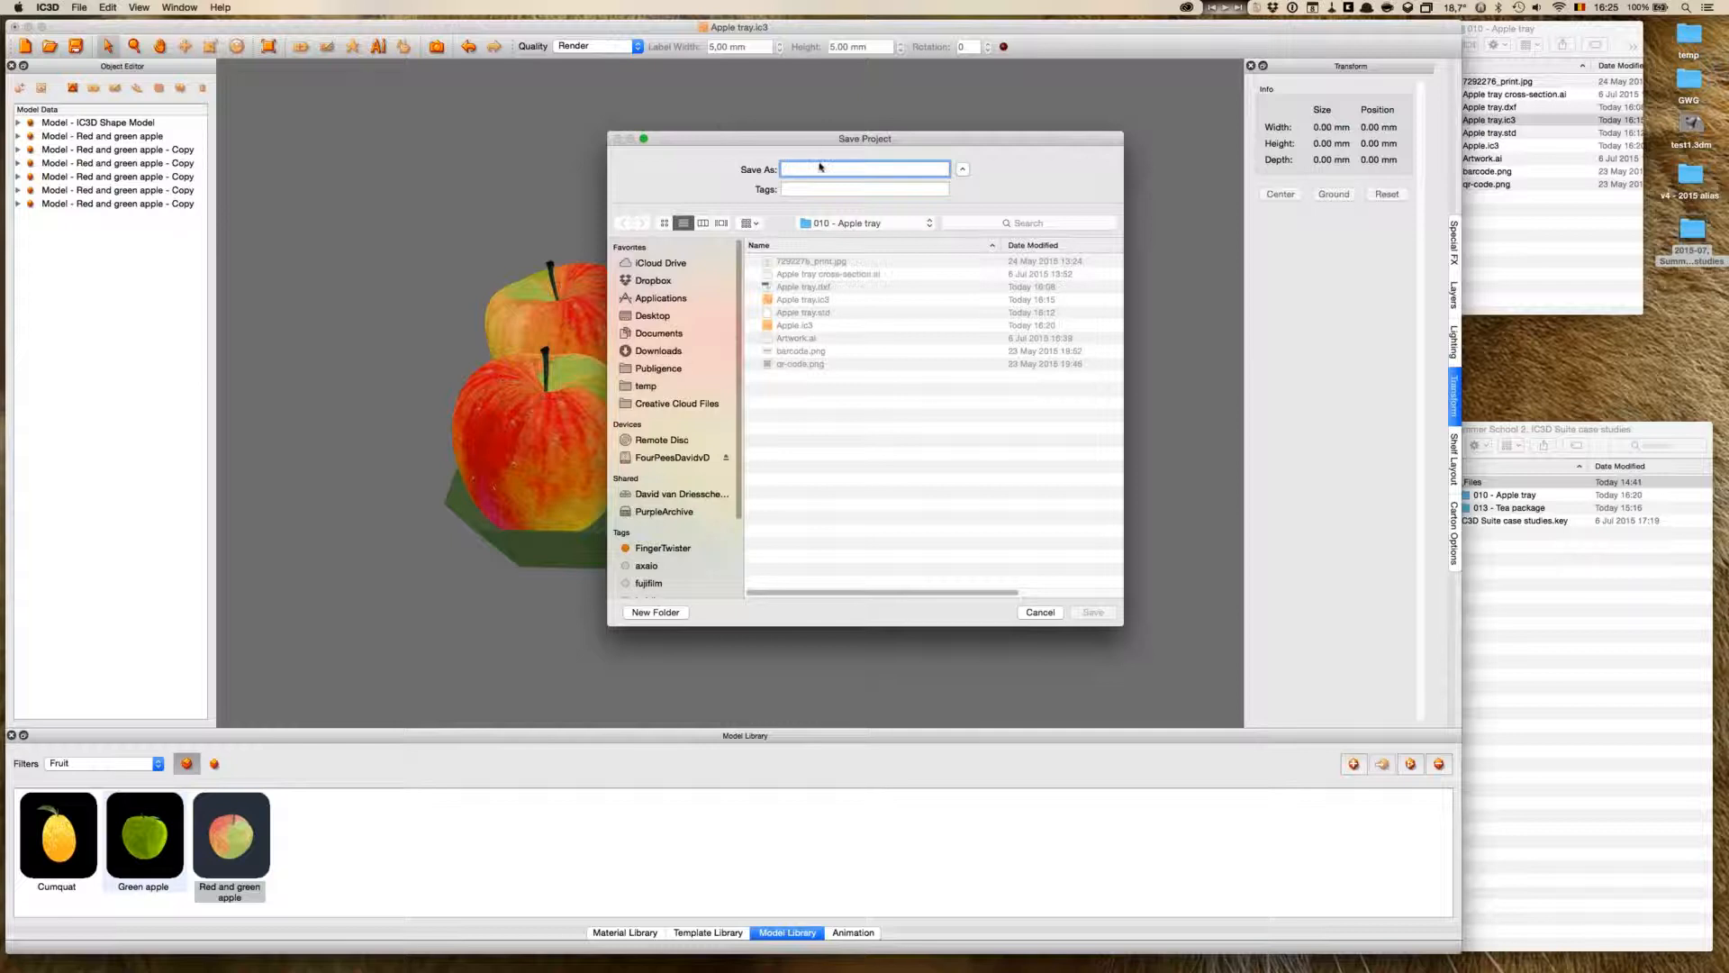
type("Apple tray with apples")
left_click(1095, 613)
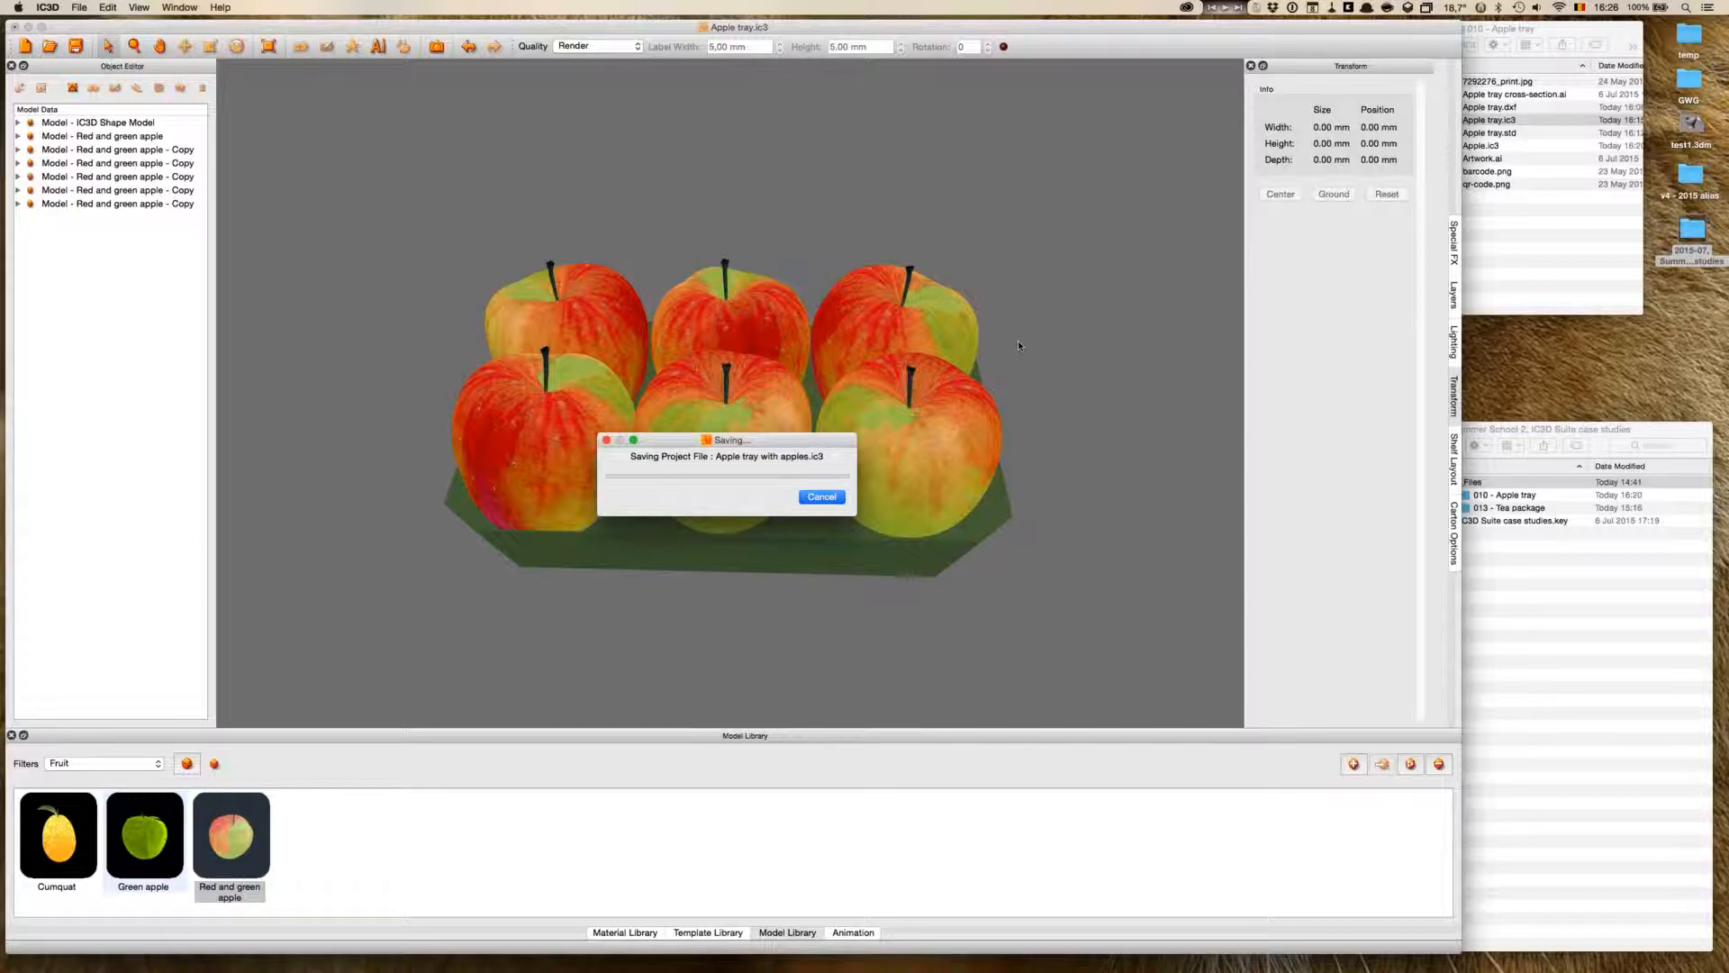
- Select the tray and all six apples together and start the Shrink Film template on them
left_click_drag(1018, 340, 1083, 371)
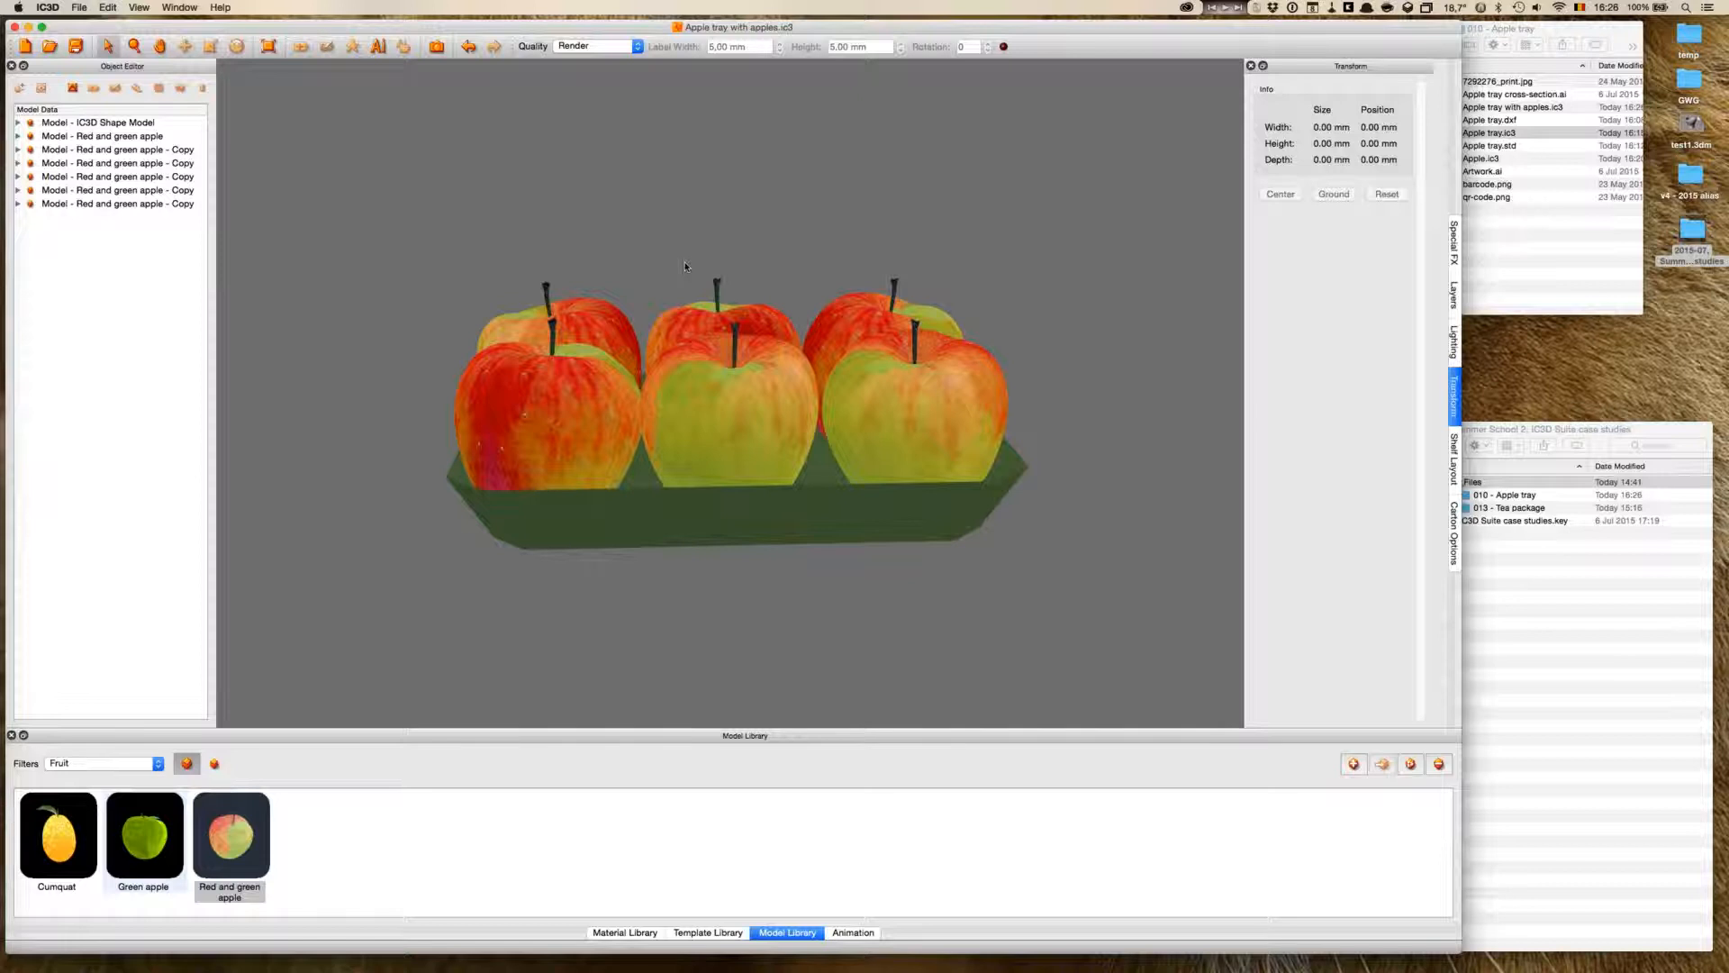
left_click_drag(687, 628, 690, 630)
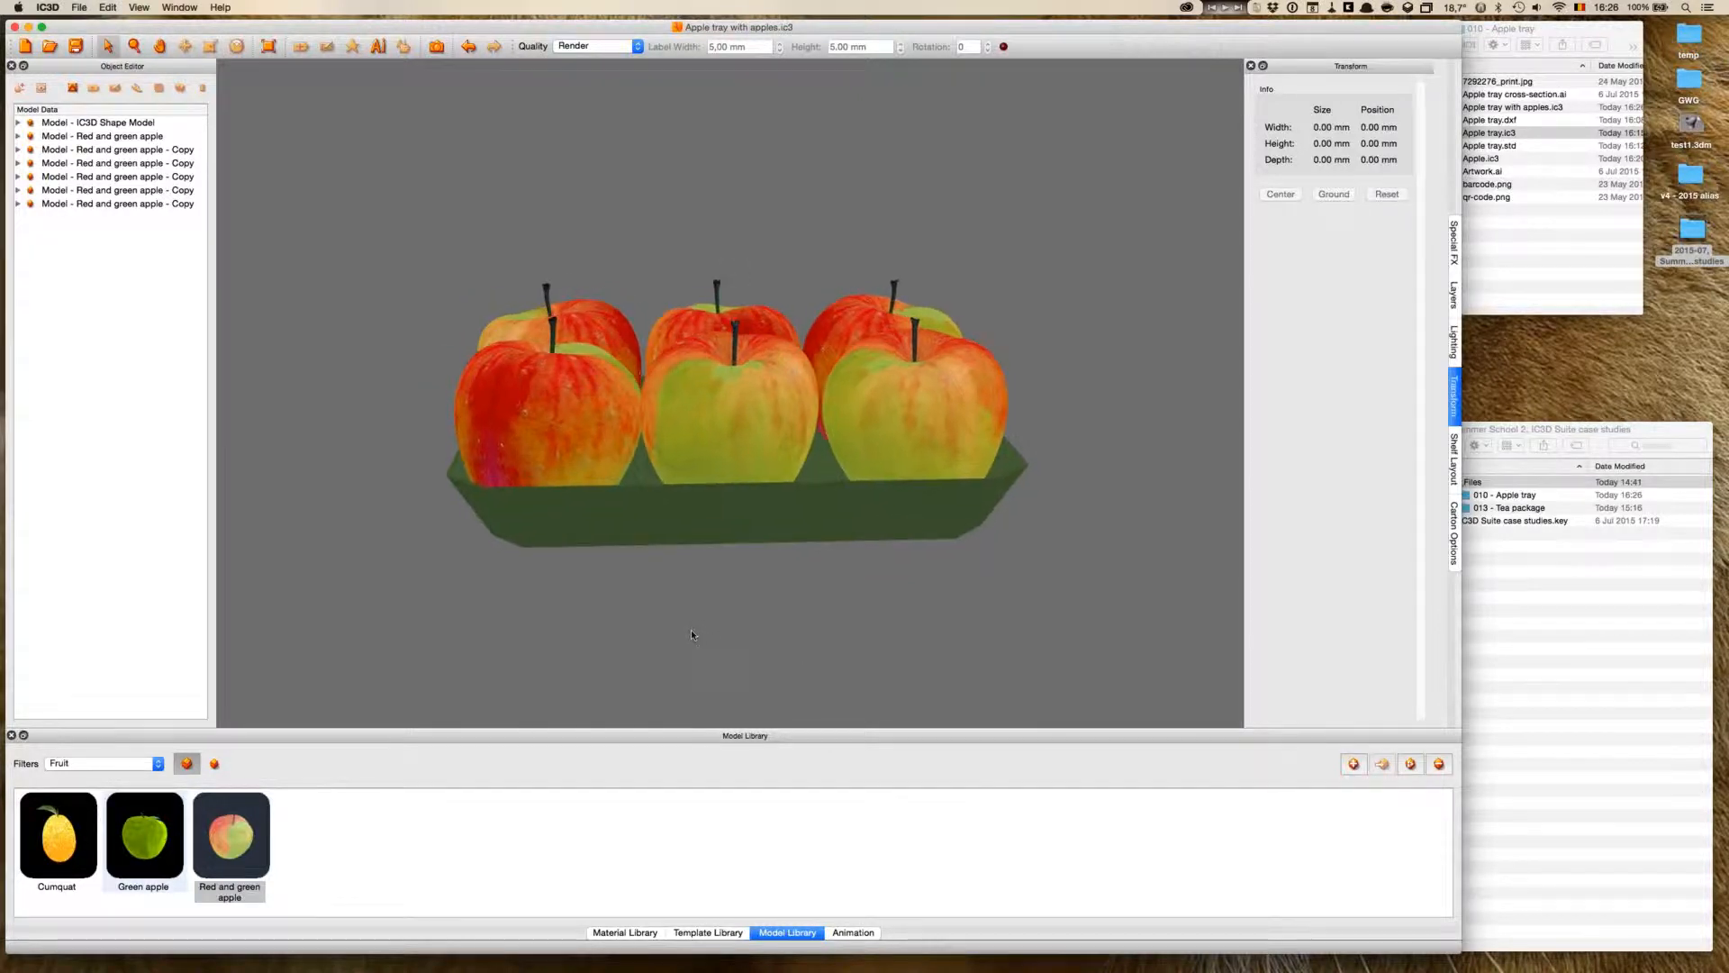
key("super+a")
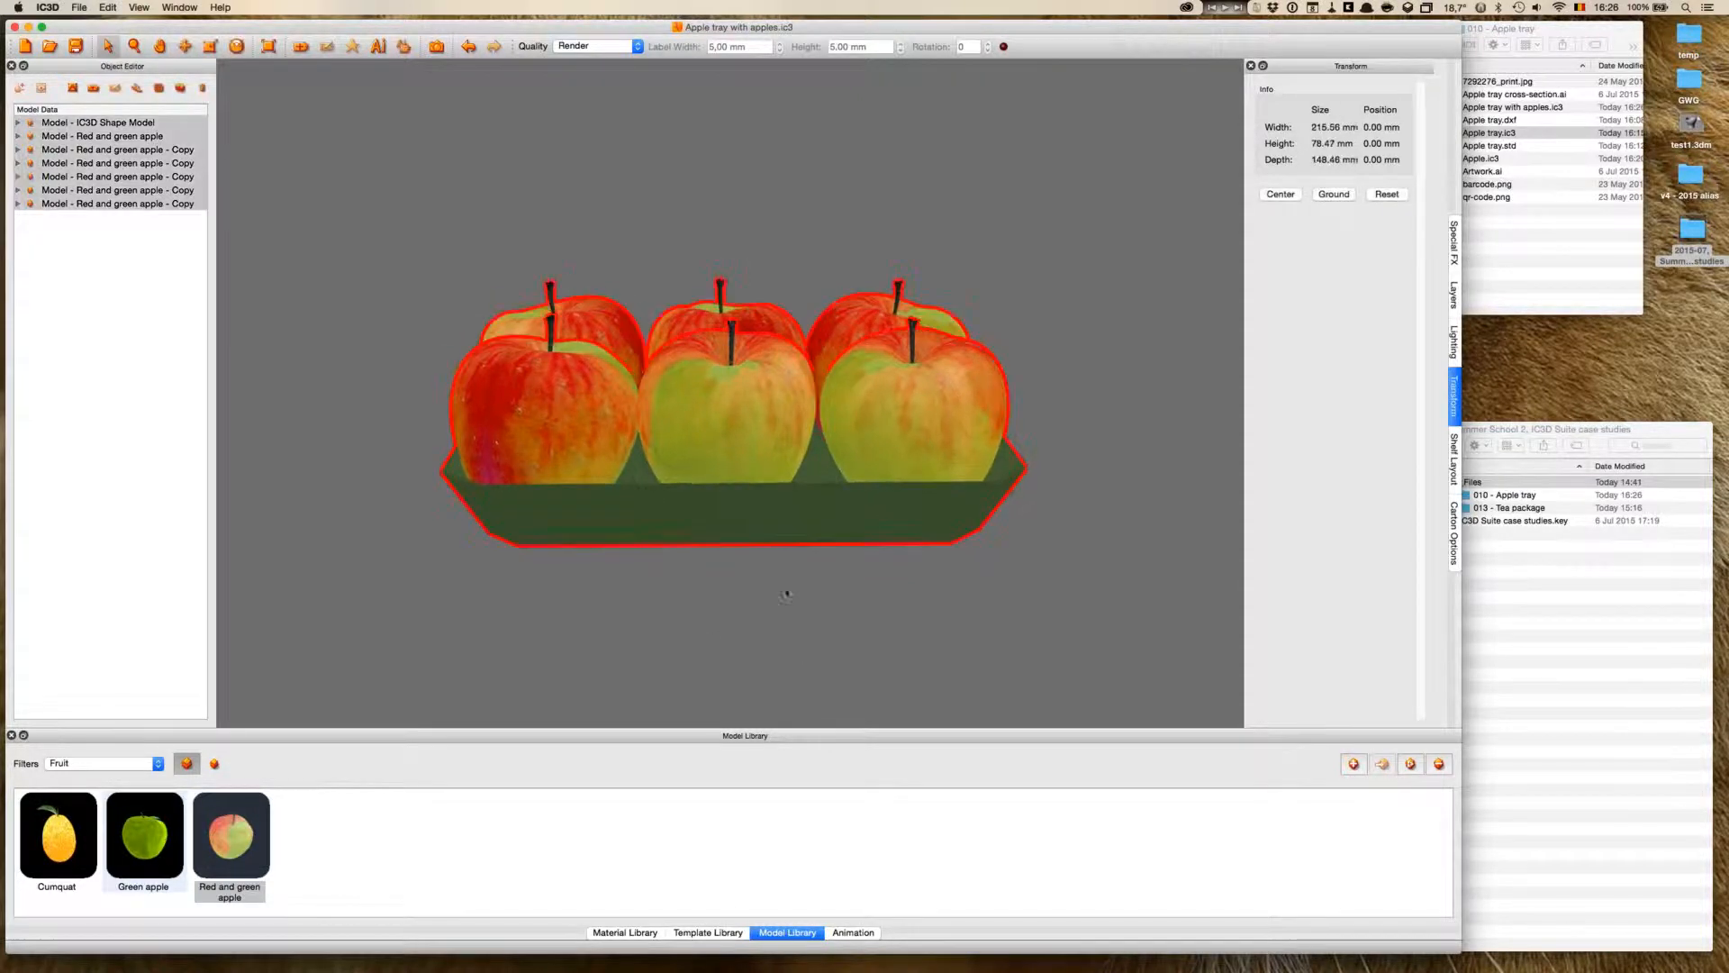
left_click(709, 933)
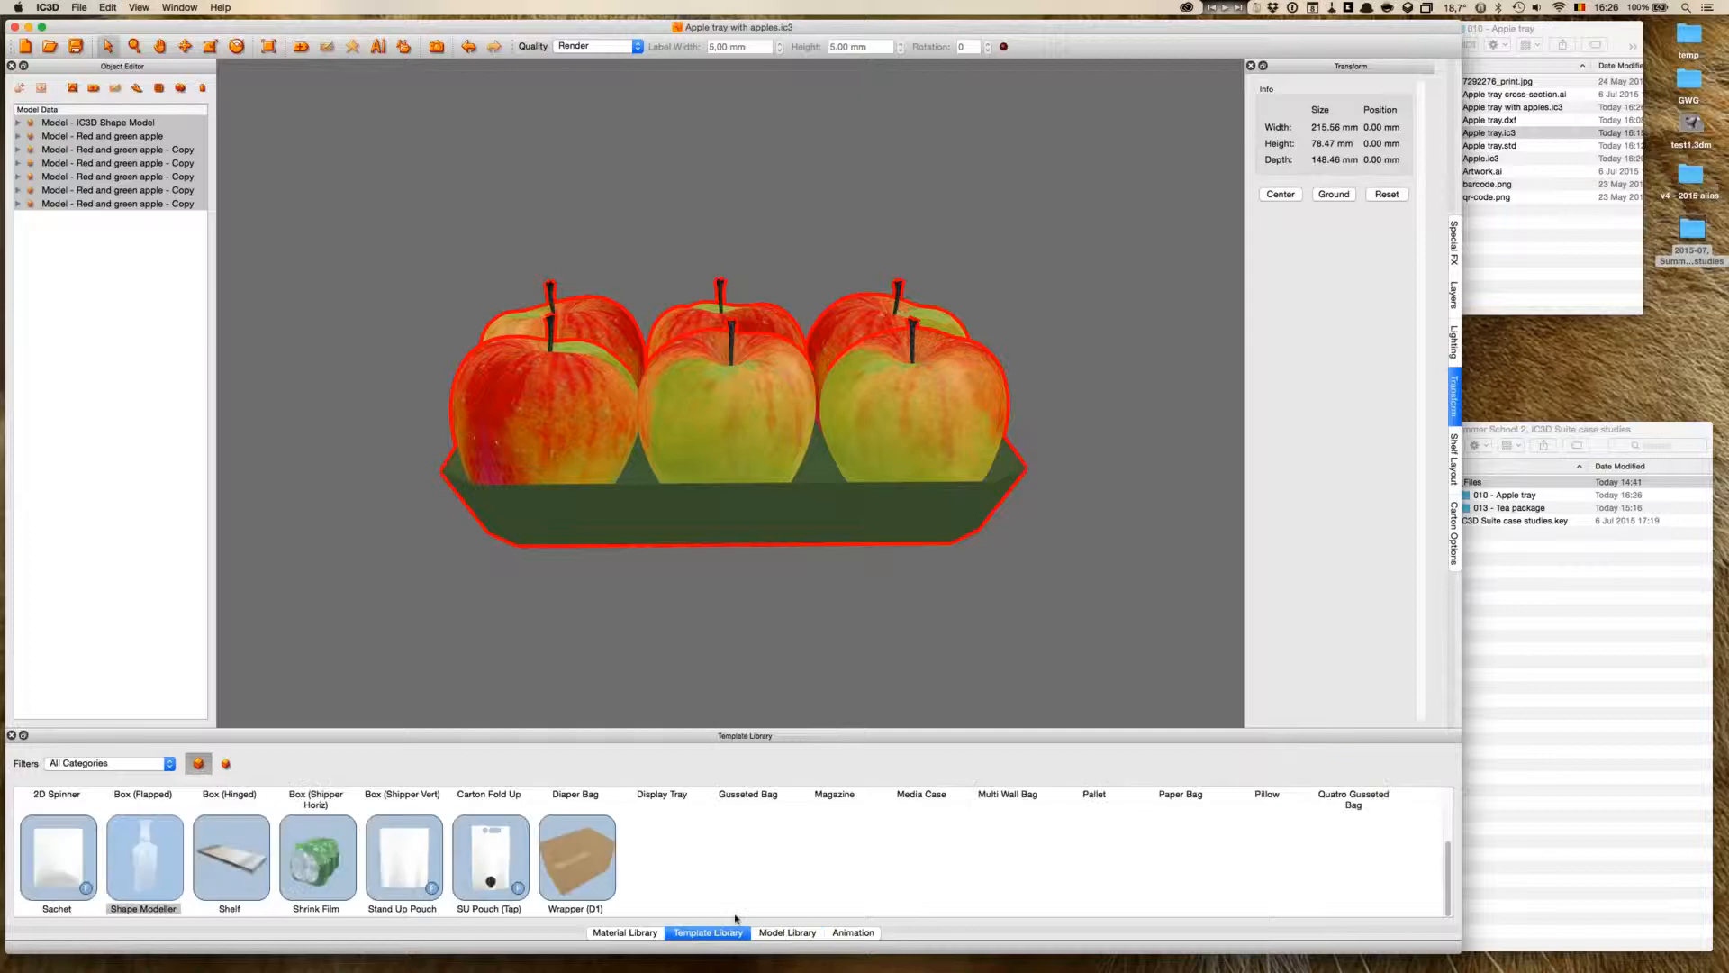
left_click(315, 864)
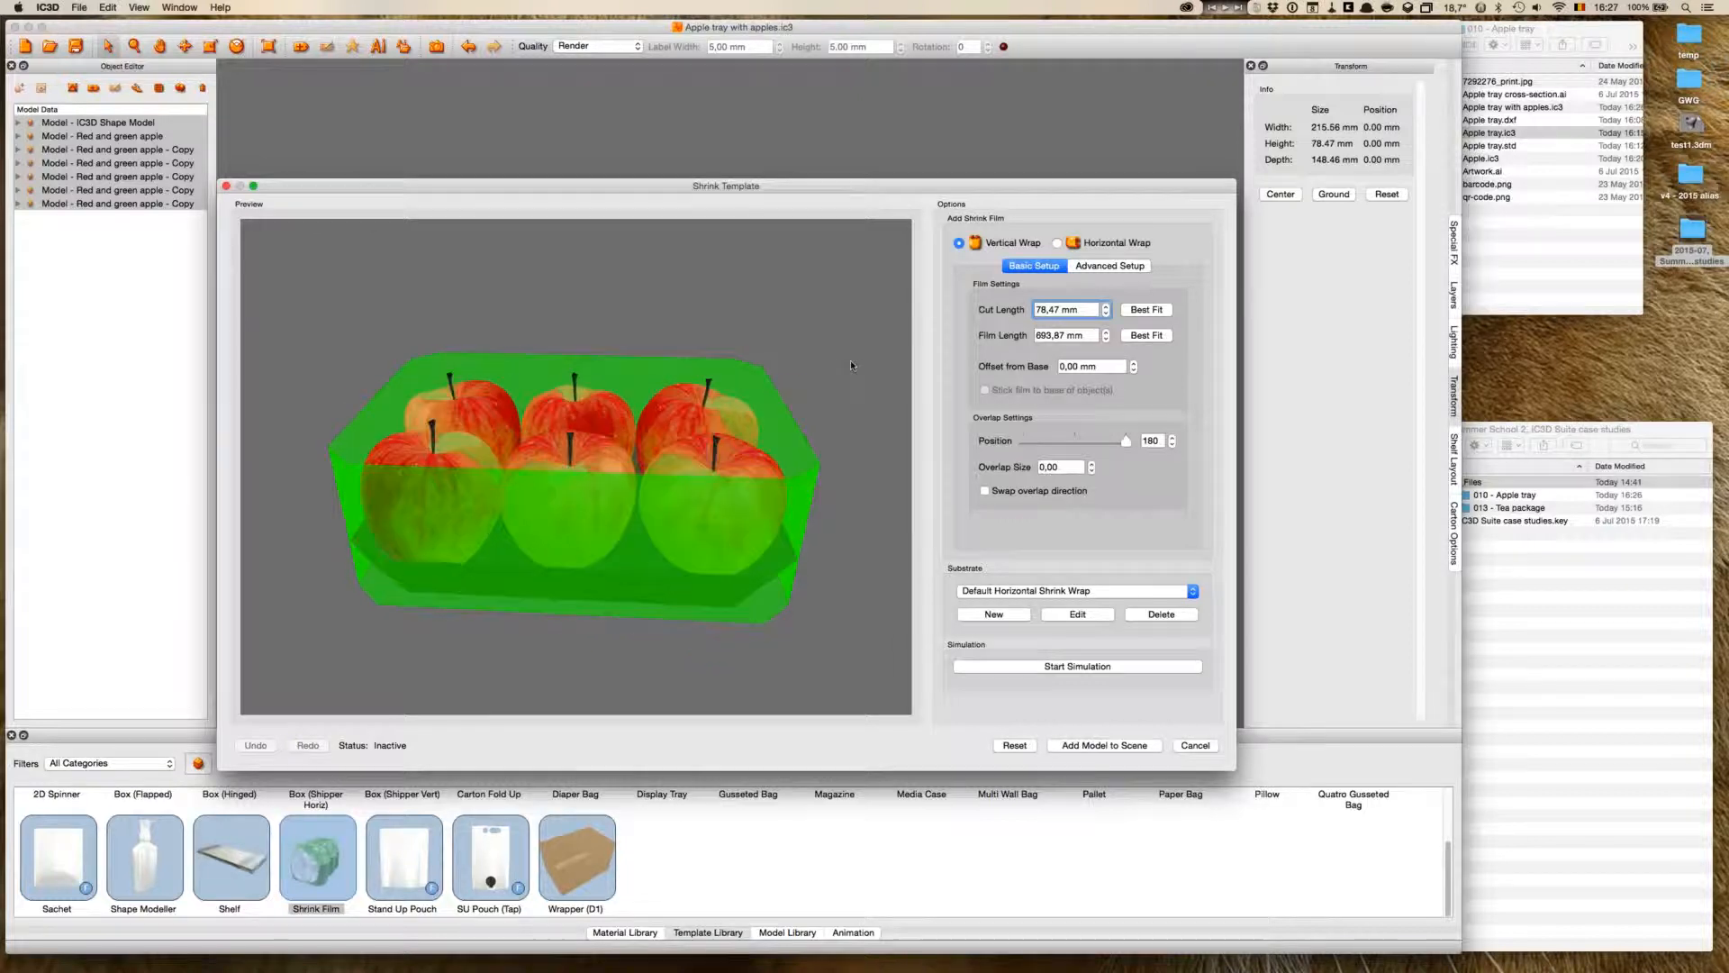
- Configure the shrink film as a horizontal wrap with a cut length of 240 mm and an overlap size of 5 mm
left_click(1057, 243)
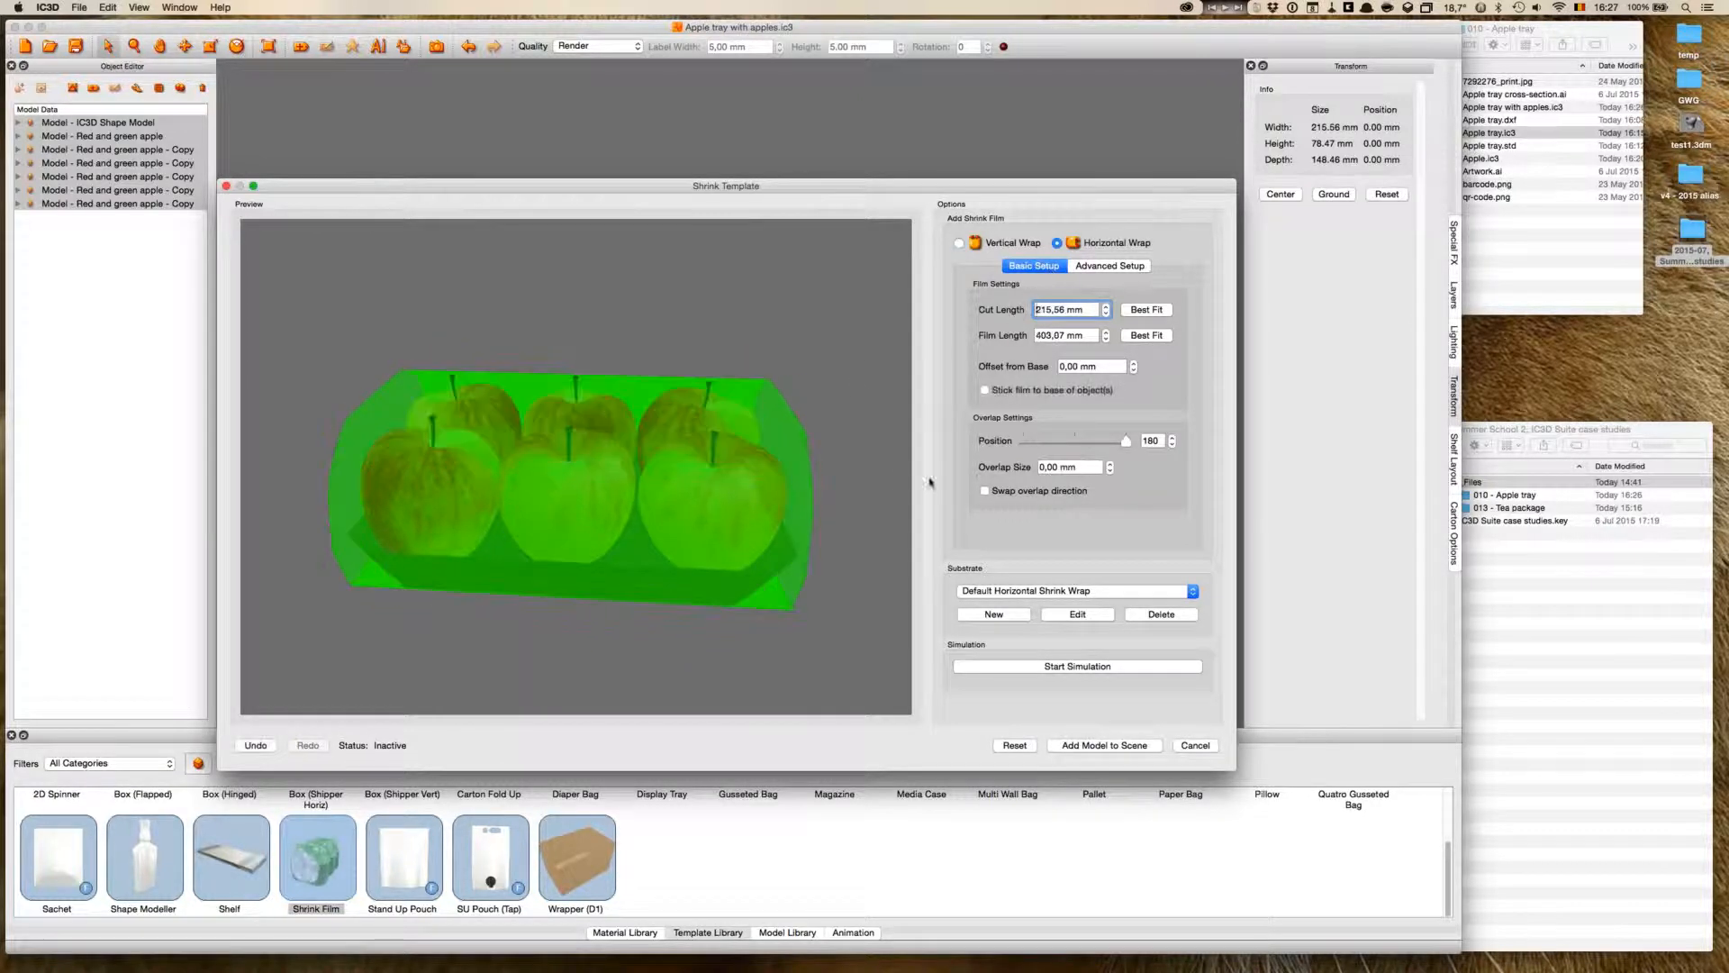
triple_click(1060, 312)
type("240")
left_click(1111, 467)
left_click(1112, 464)
left_click(1112, 464)
left_click(1111, 464)
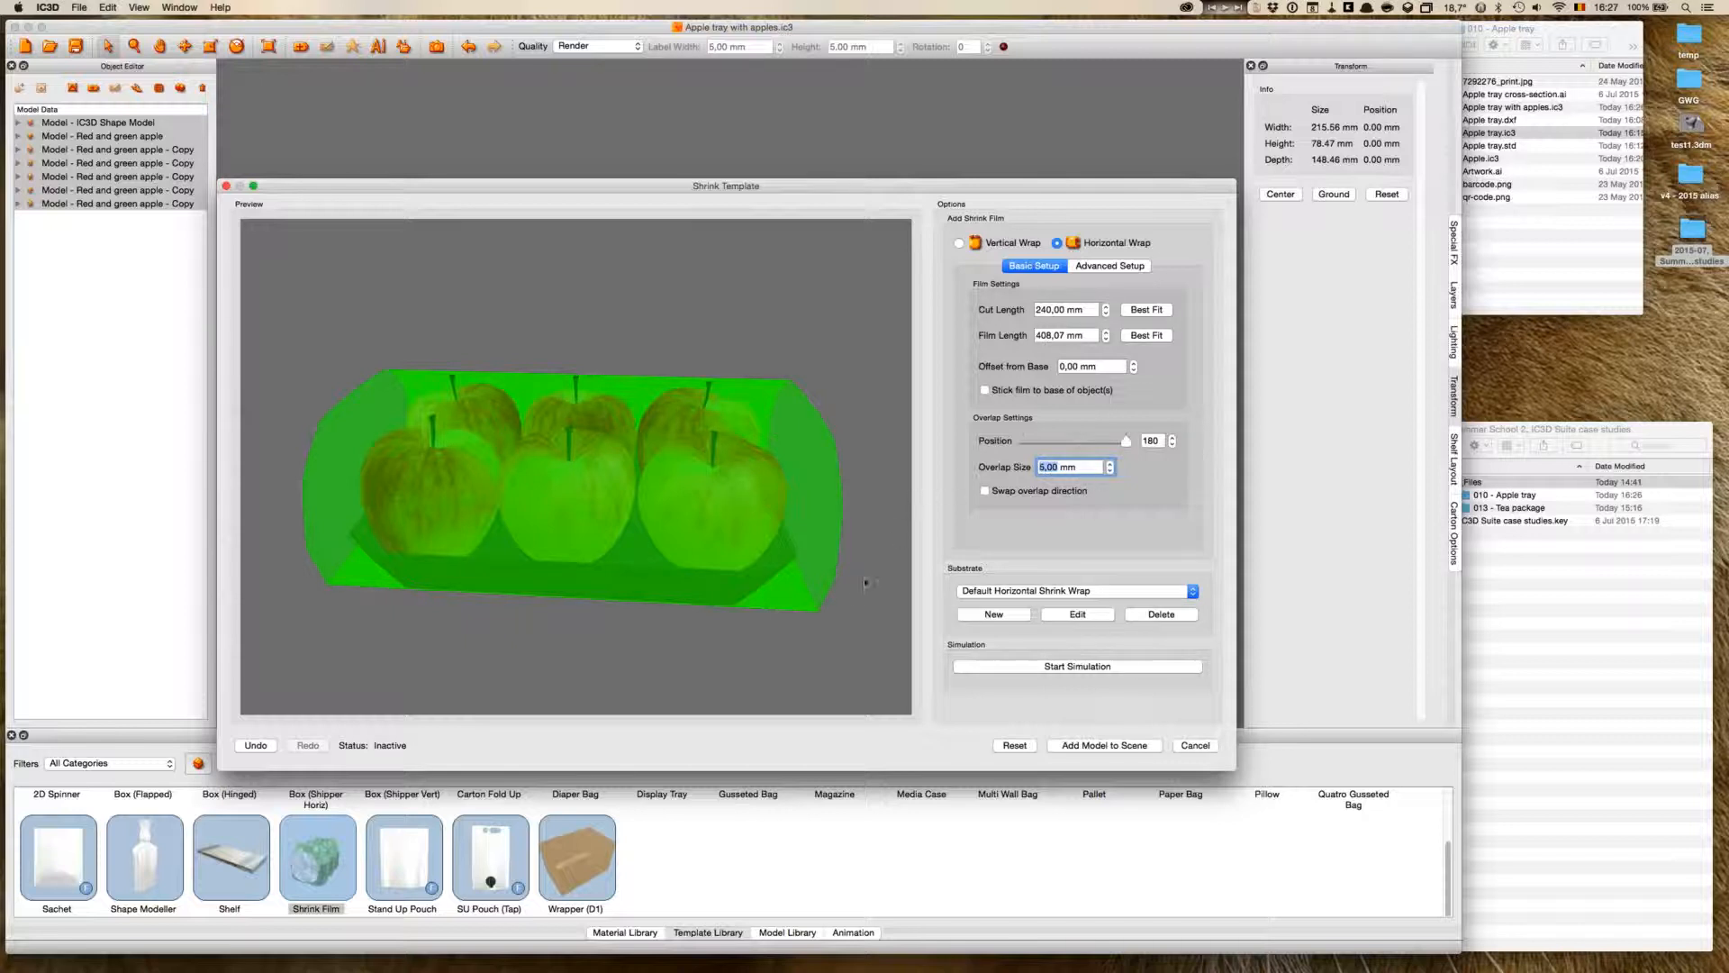
left_click_drag(869, 585, 774, 623)
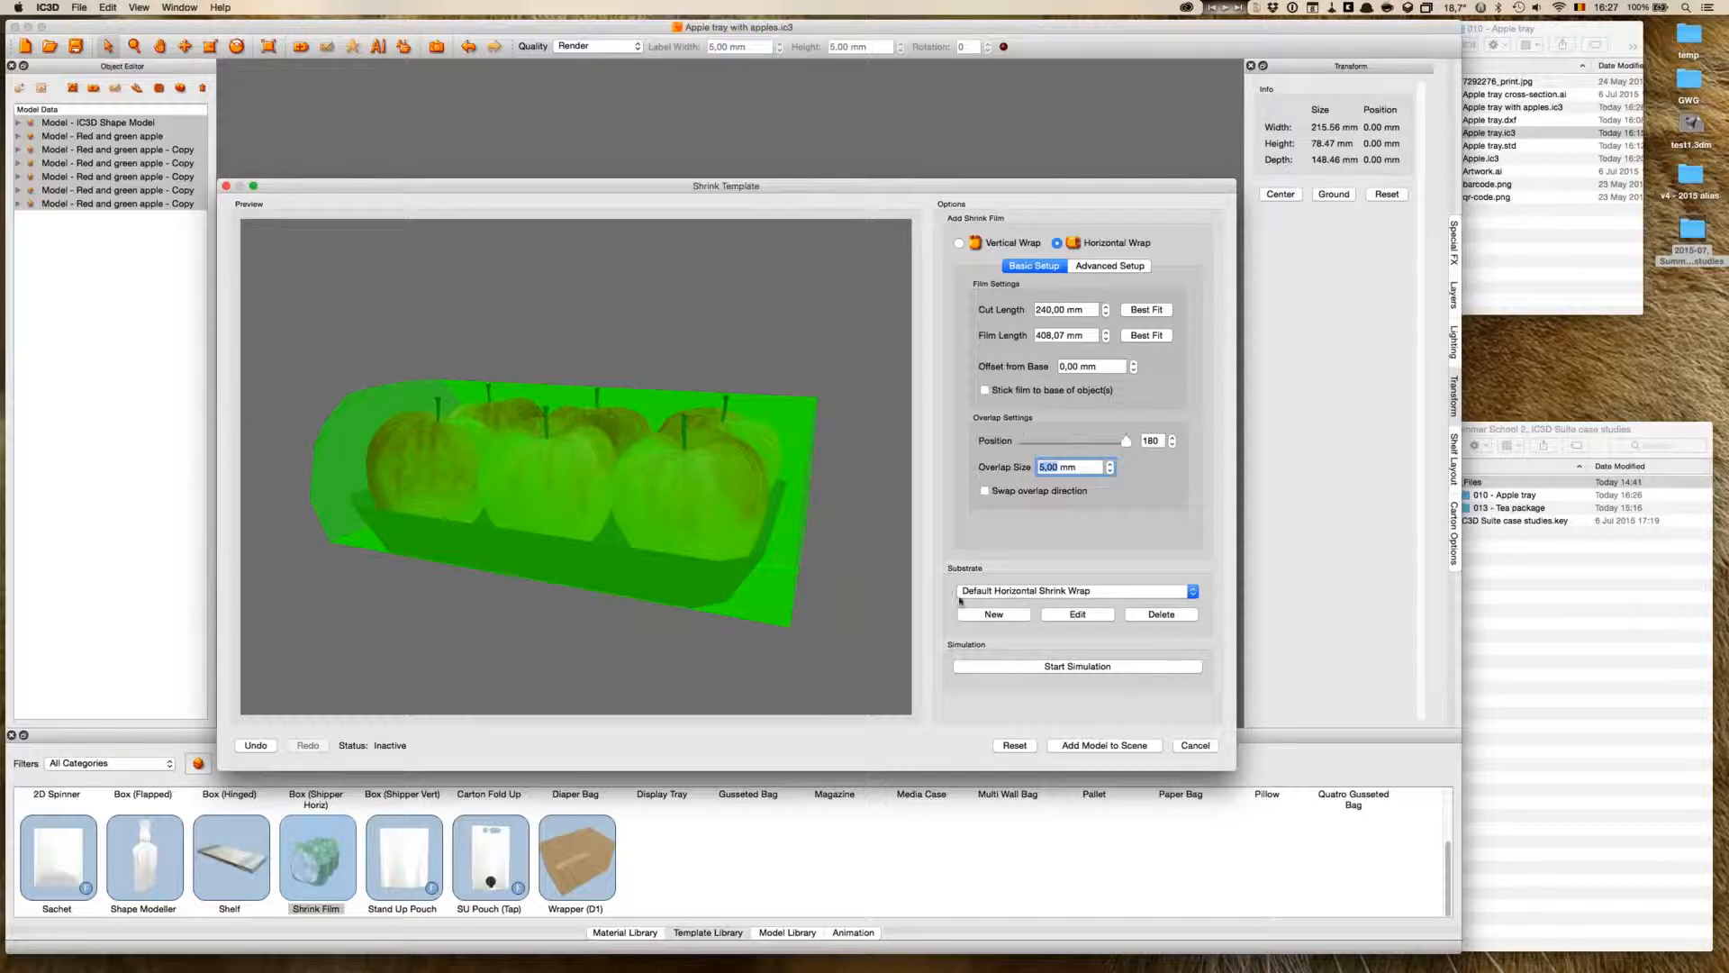
- Run the shrink simulation, checking the film from several angles, and stop it once the film hugs the apples and tray
left_click(1087, 667)
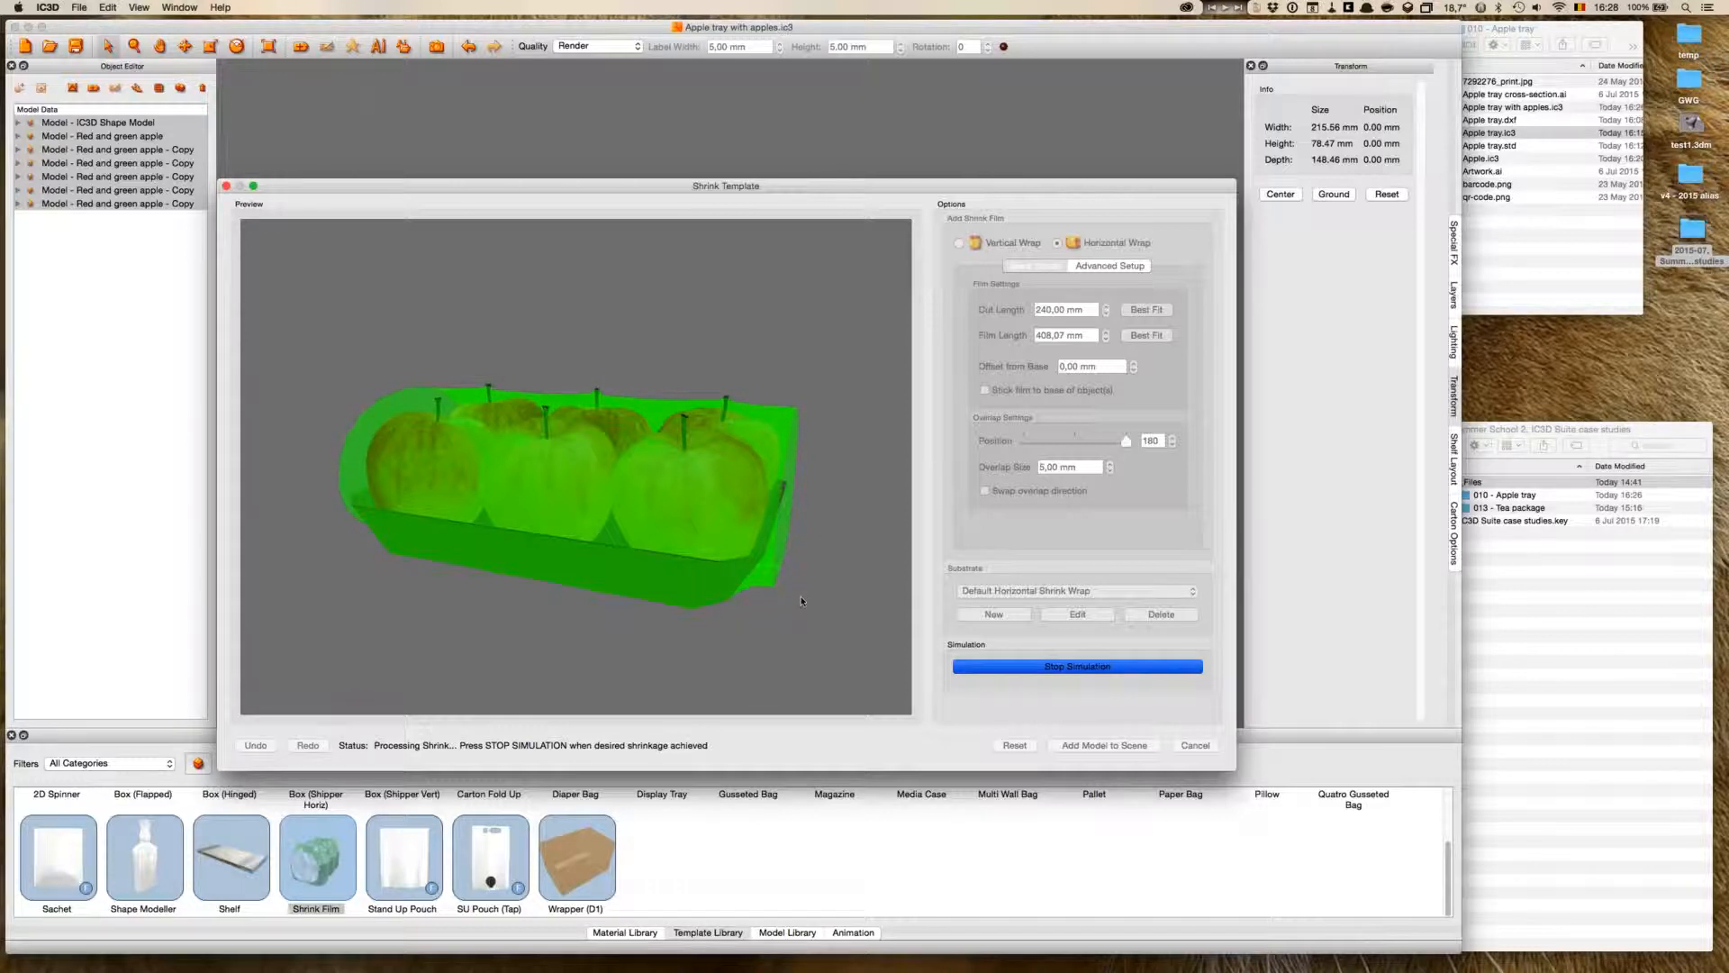
left_click_drag(809, 601, 771, 612)
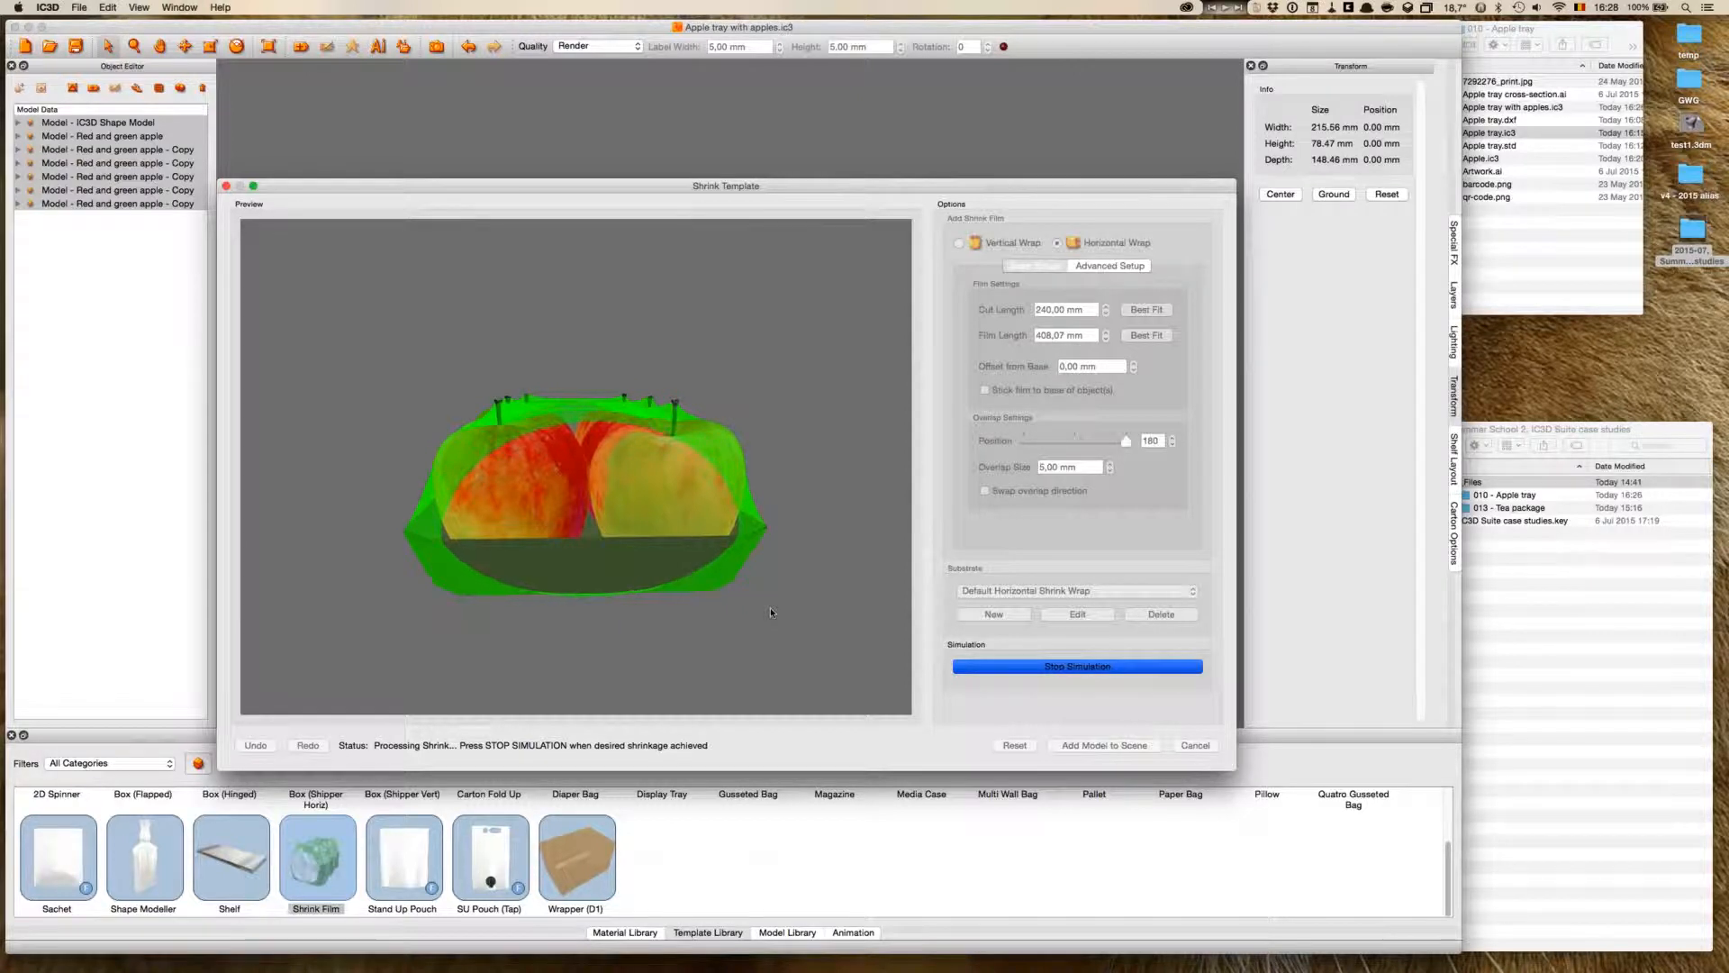
left_click_drag(757, 622, 683, 635)
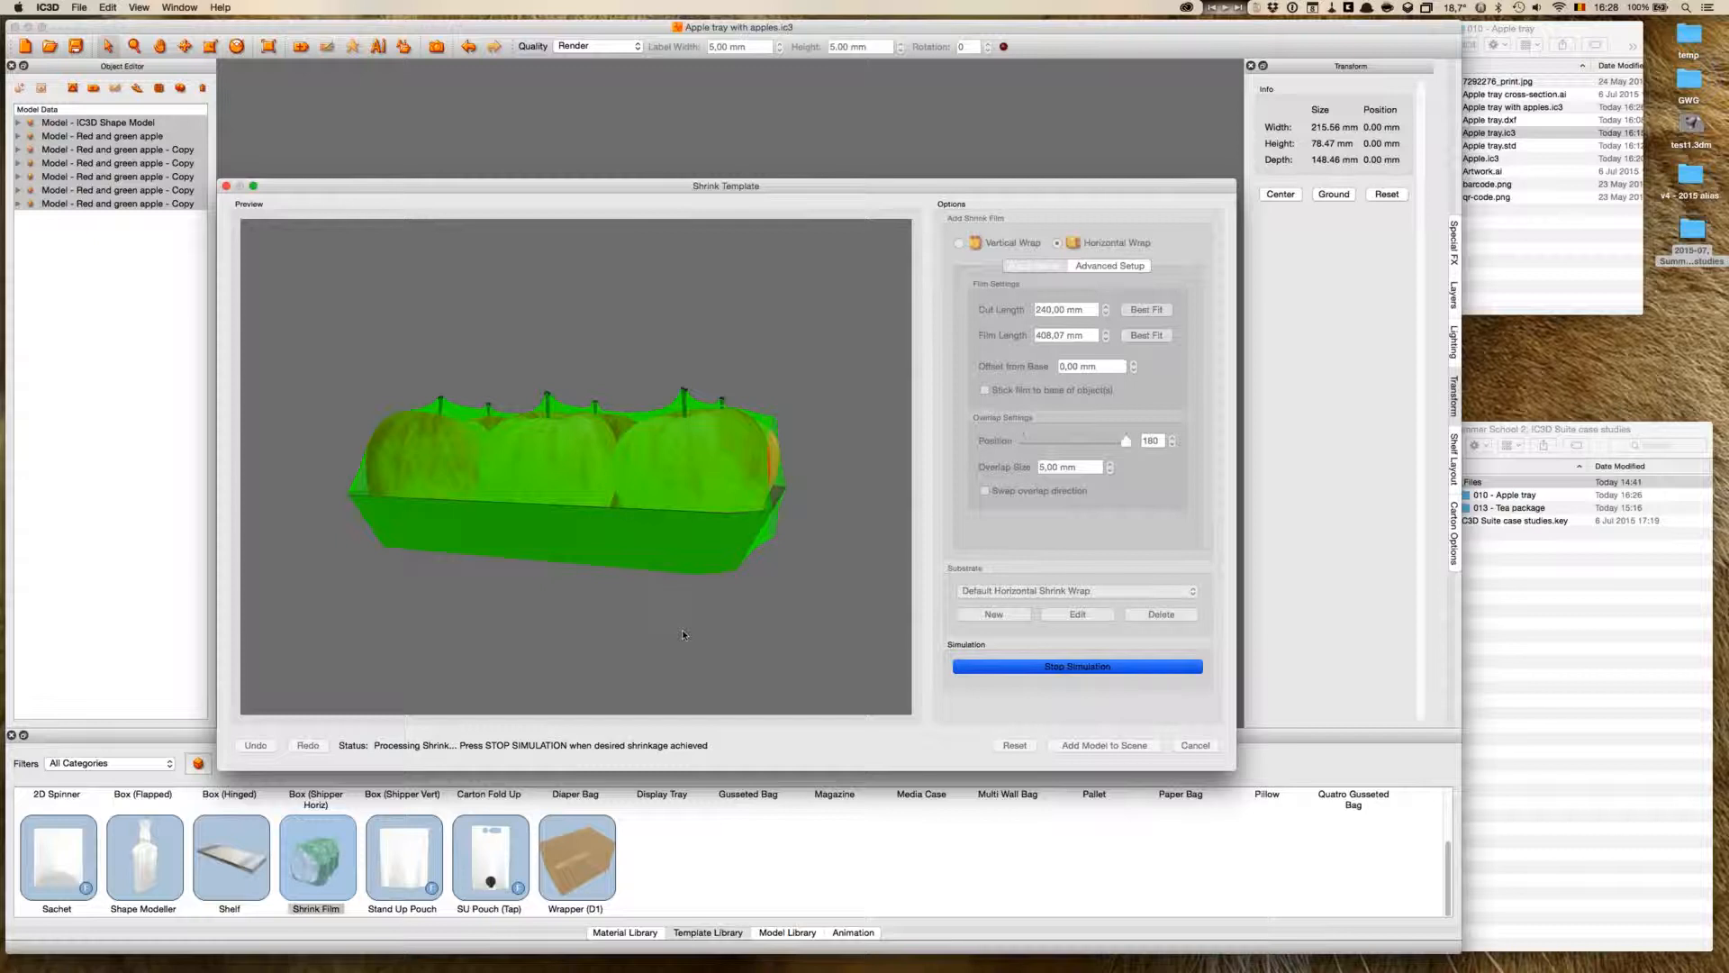
left_click_drag(747, 616, 758, 618)
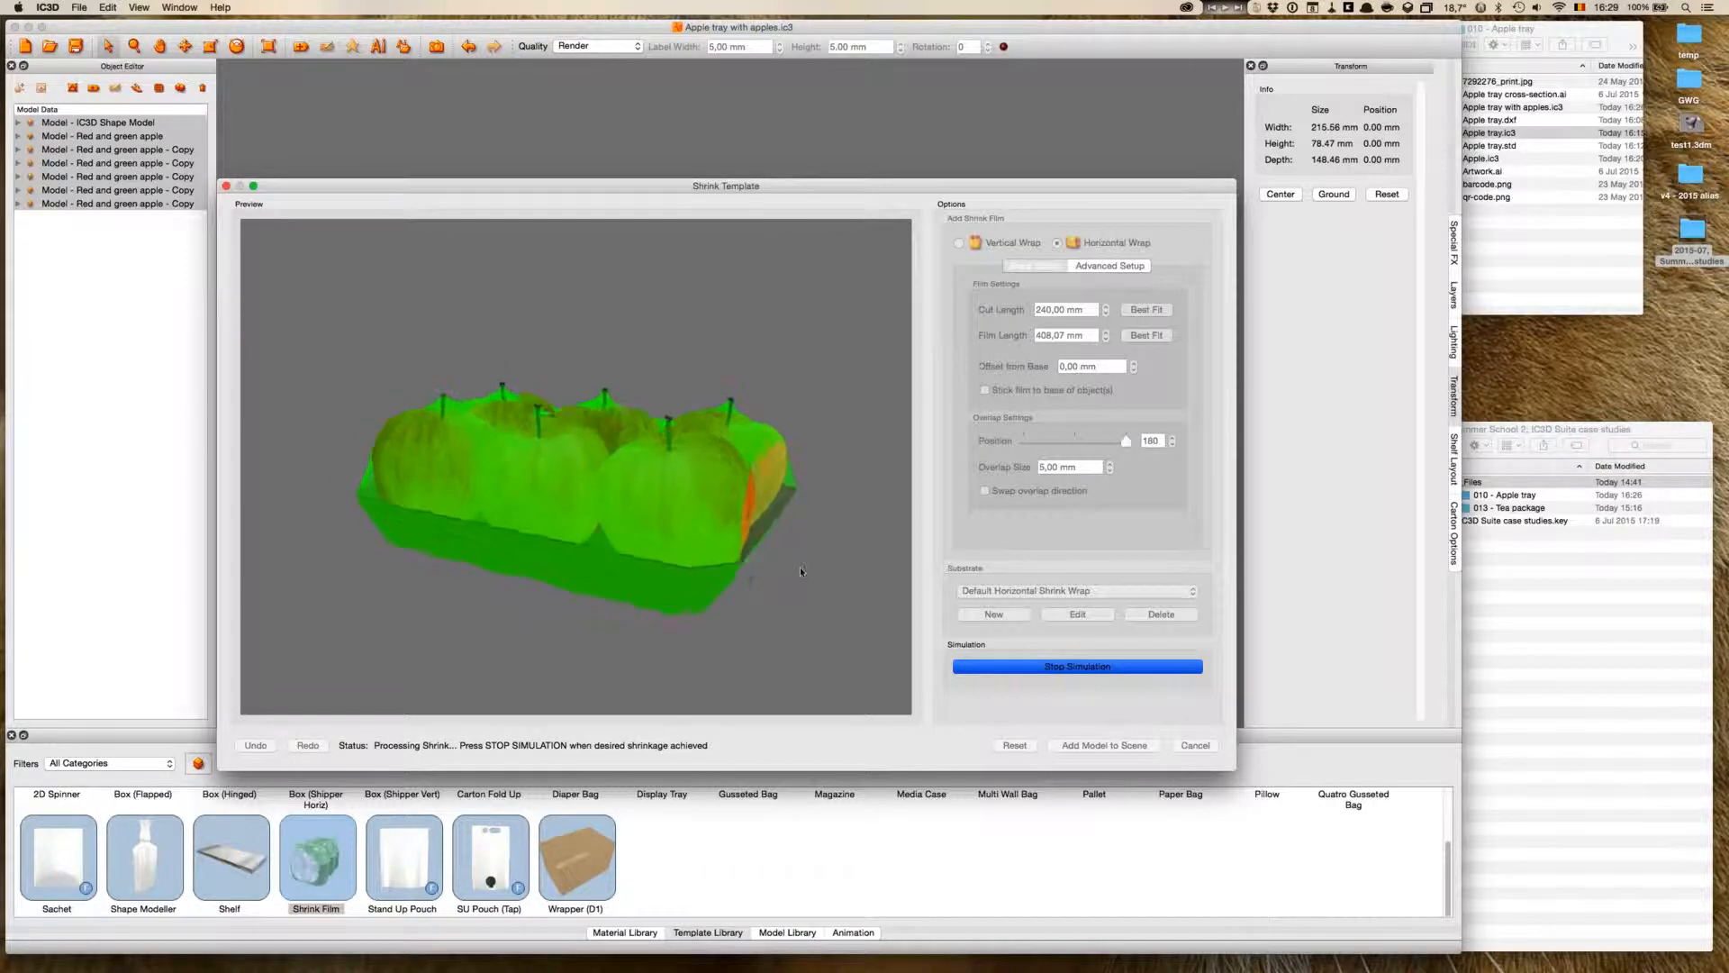
left_click_drag(807, 565, 795, 562)
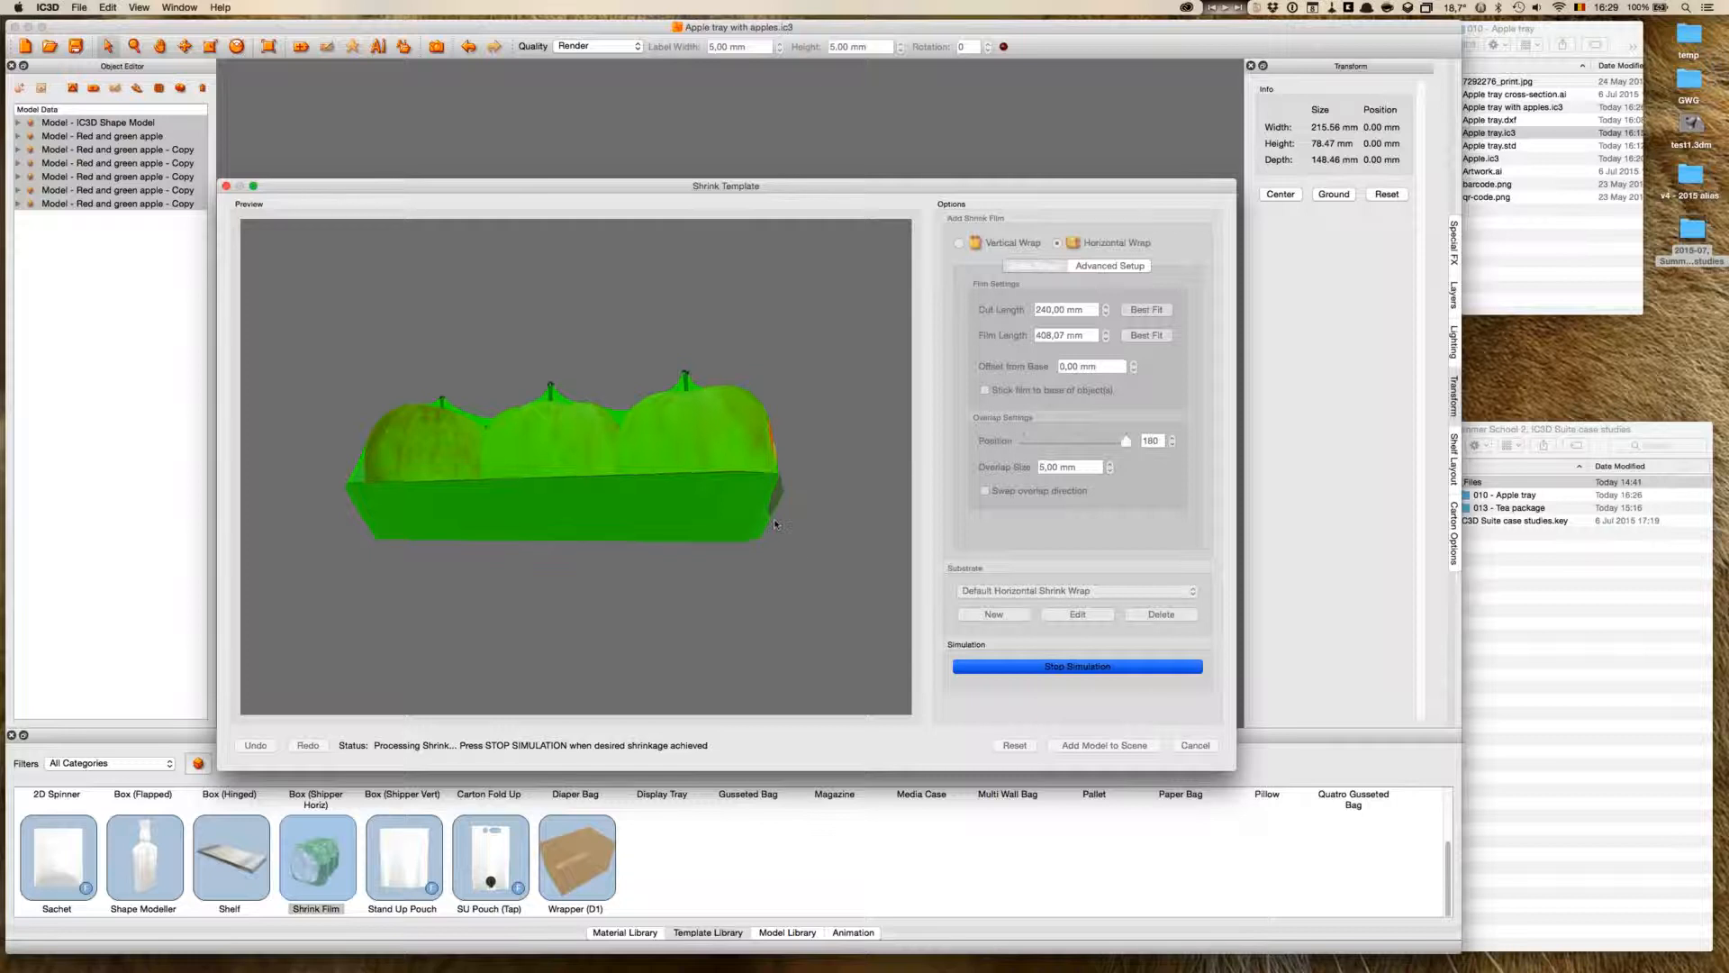
left_click_drag(800, 549, 1068, 686)
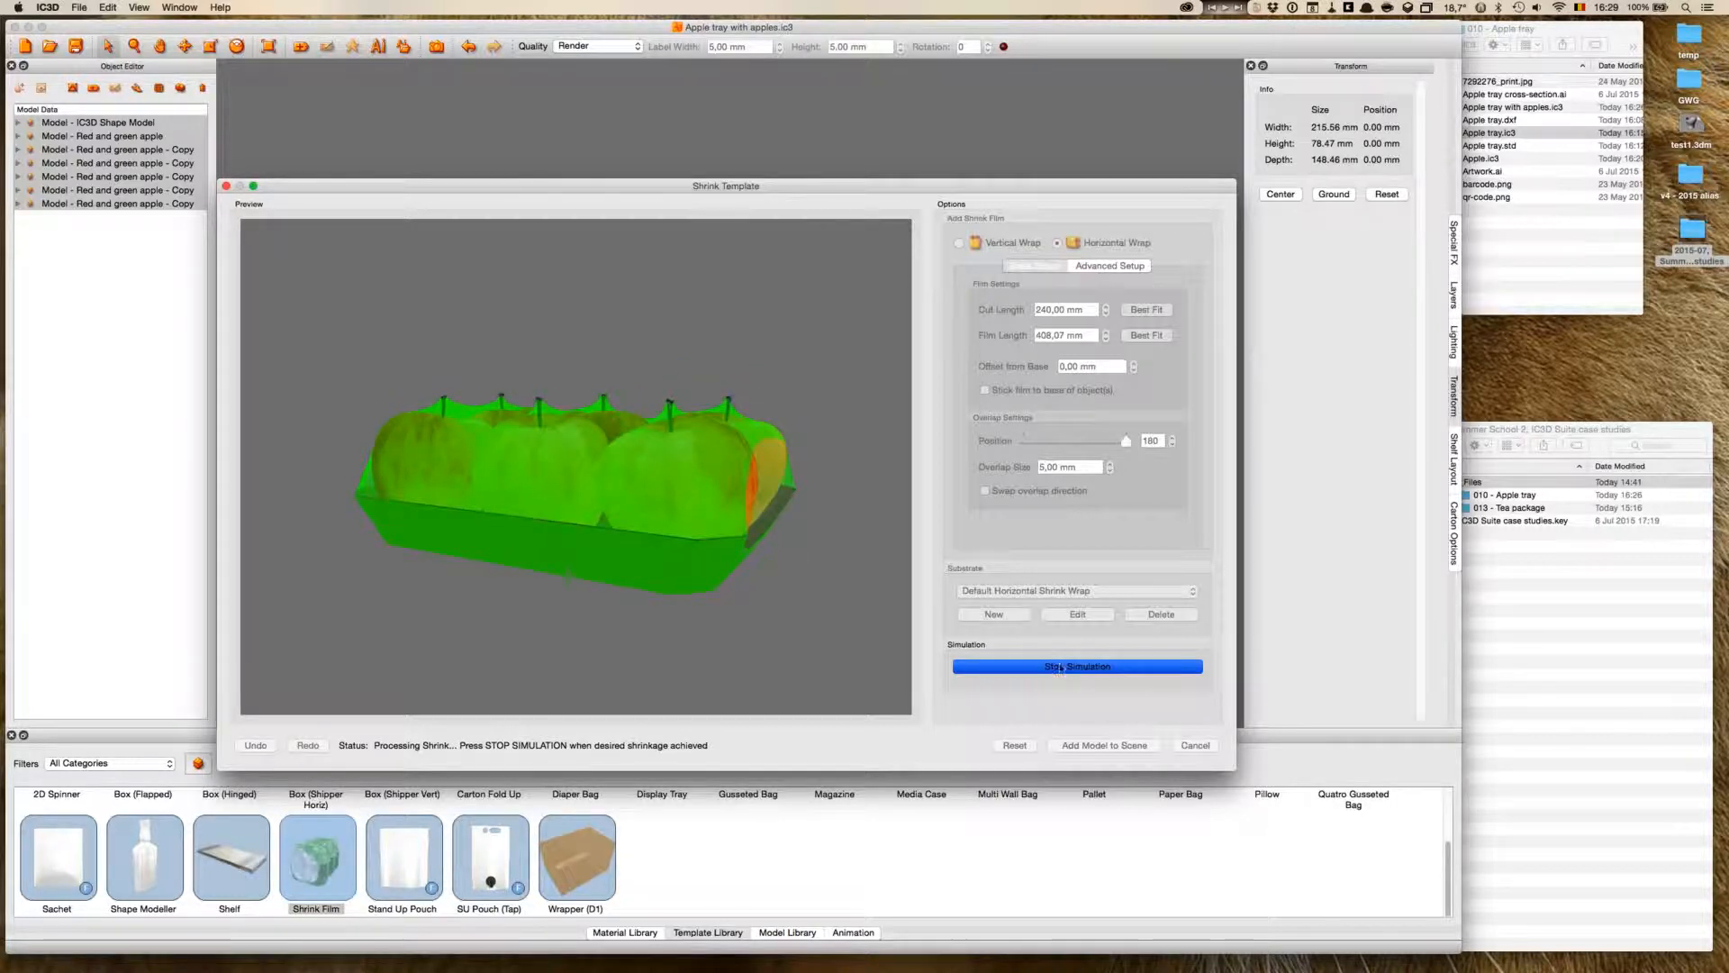
left_click(1061, 669)
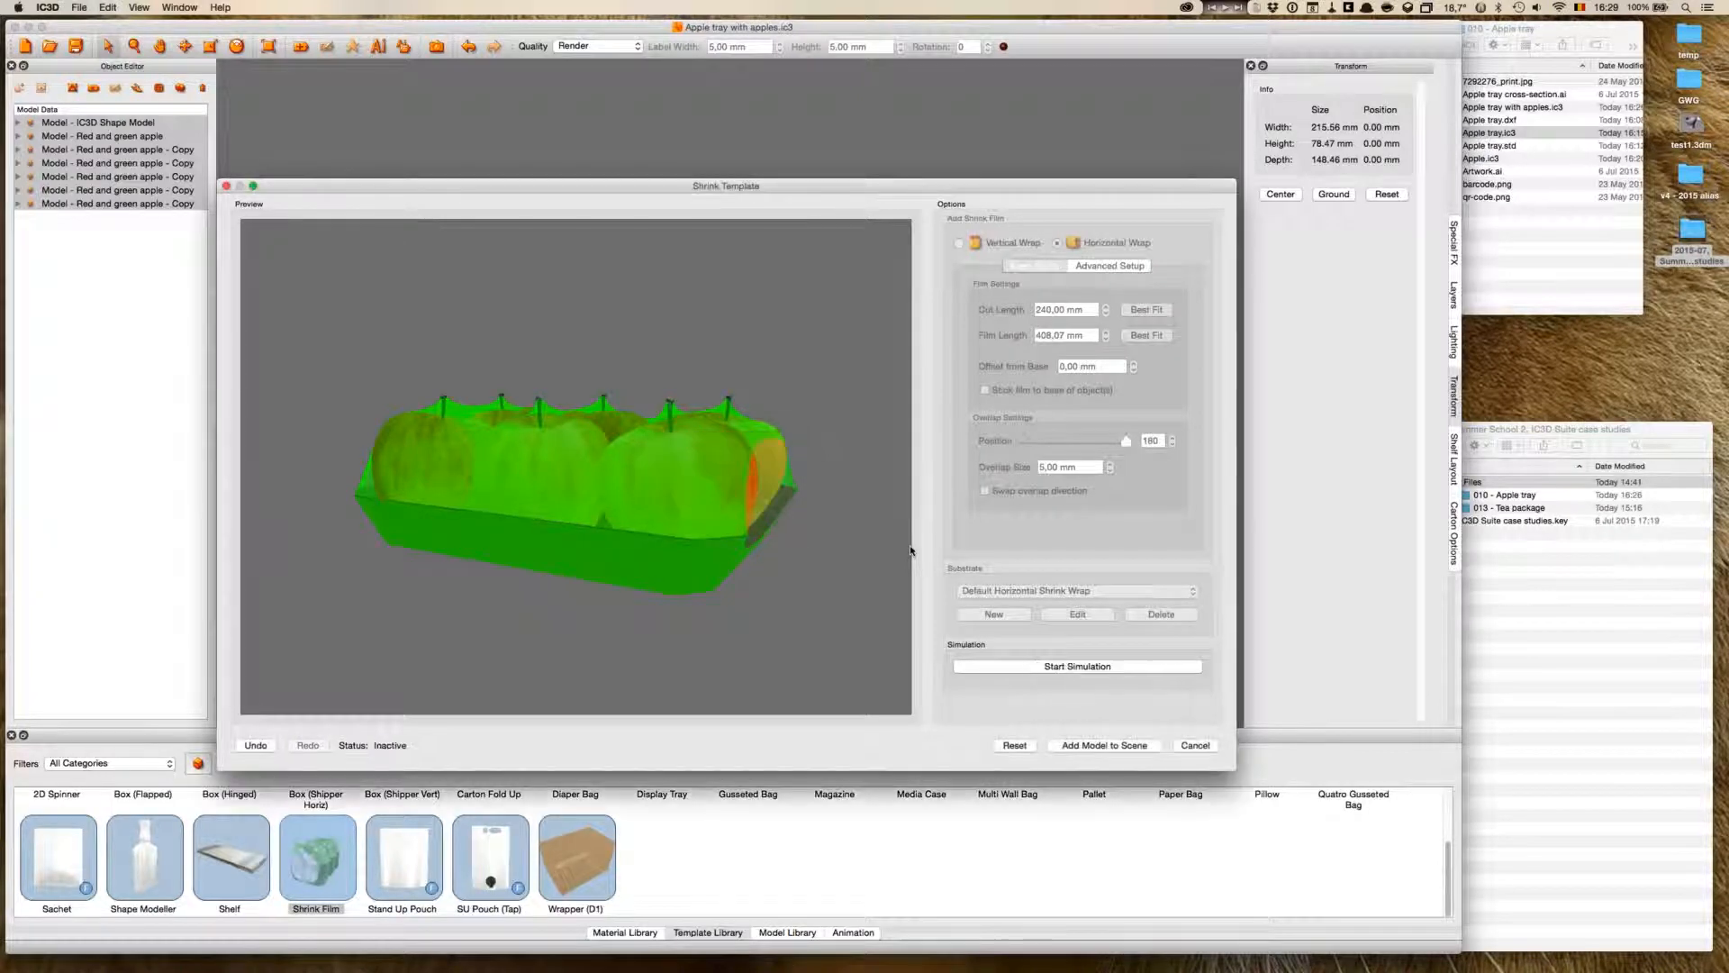
- Add the simulated shrink film model to the scene
left_click(1126, 751)
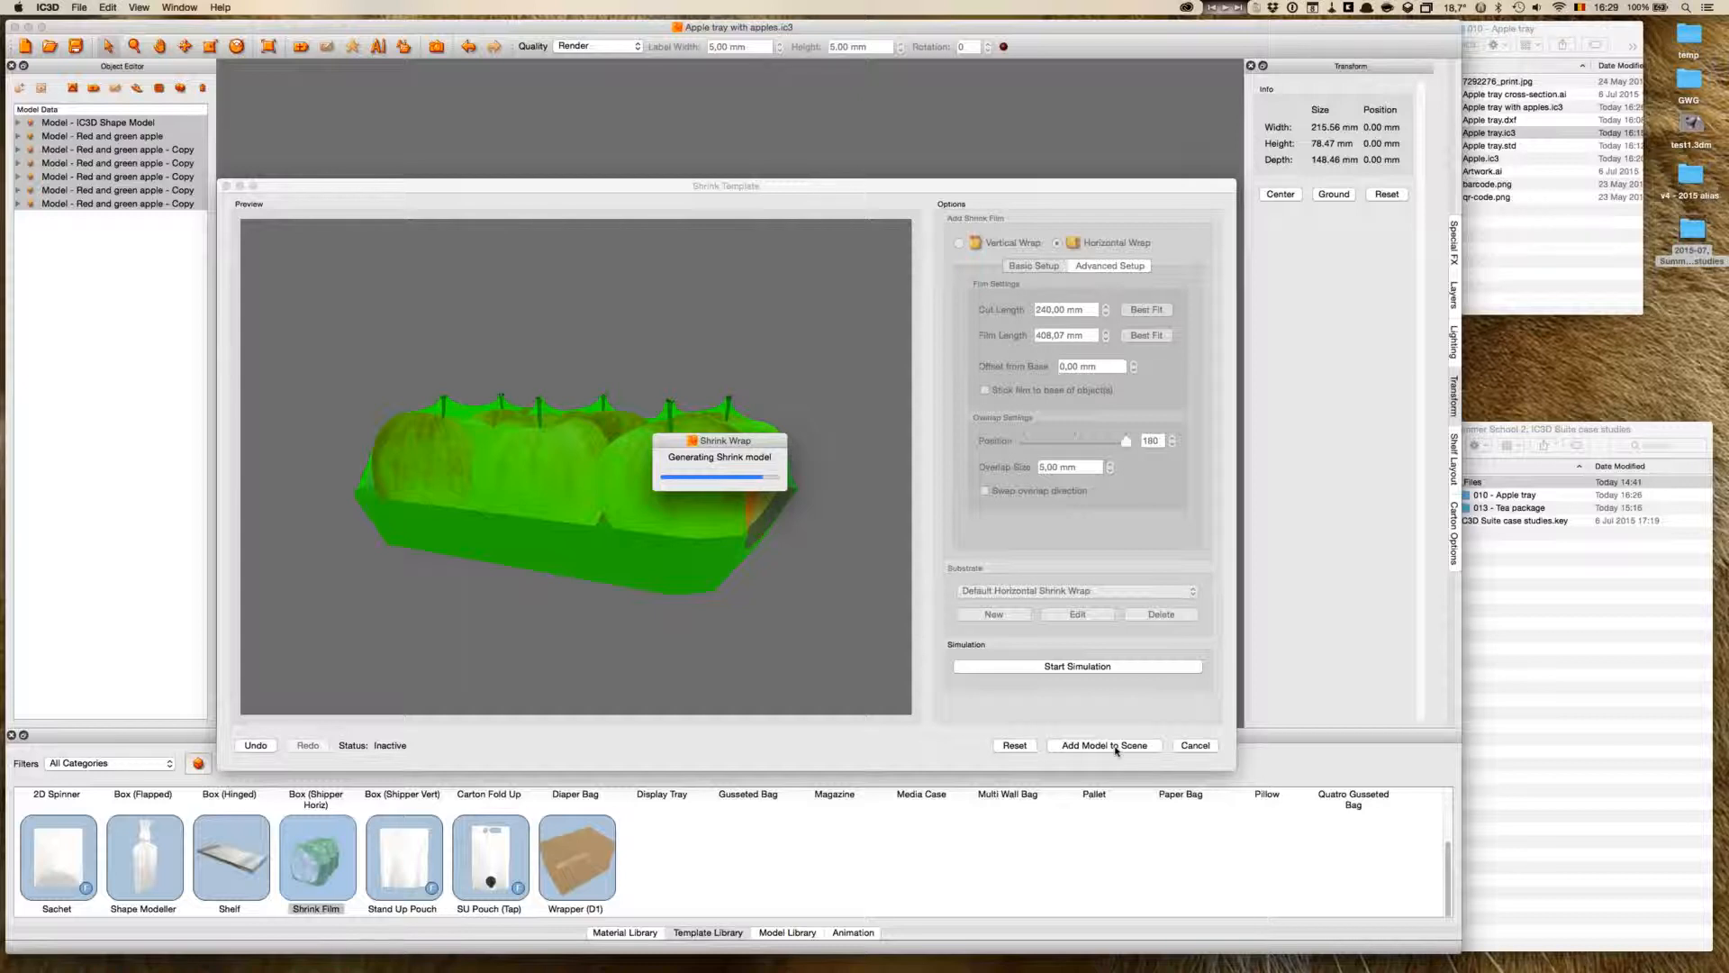
left_click(1115, 746)
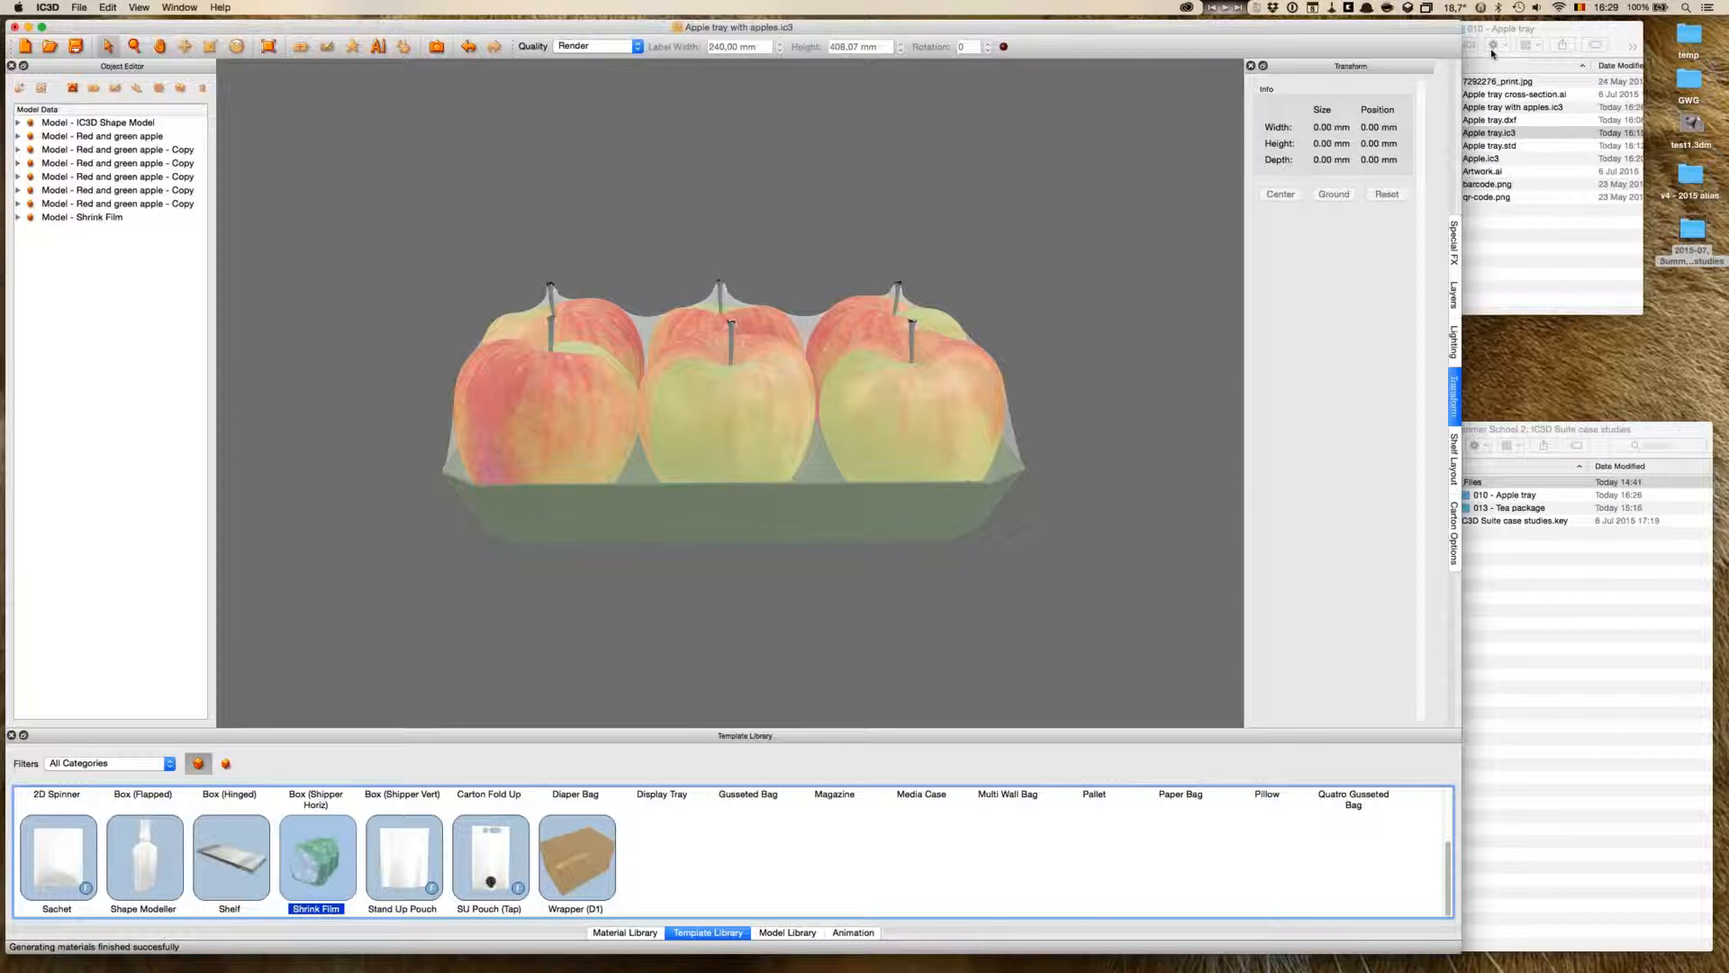
left_click(1034, 329)
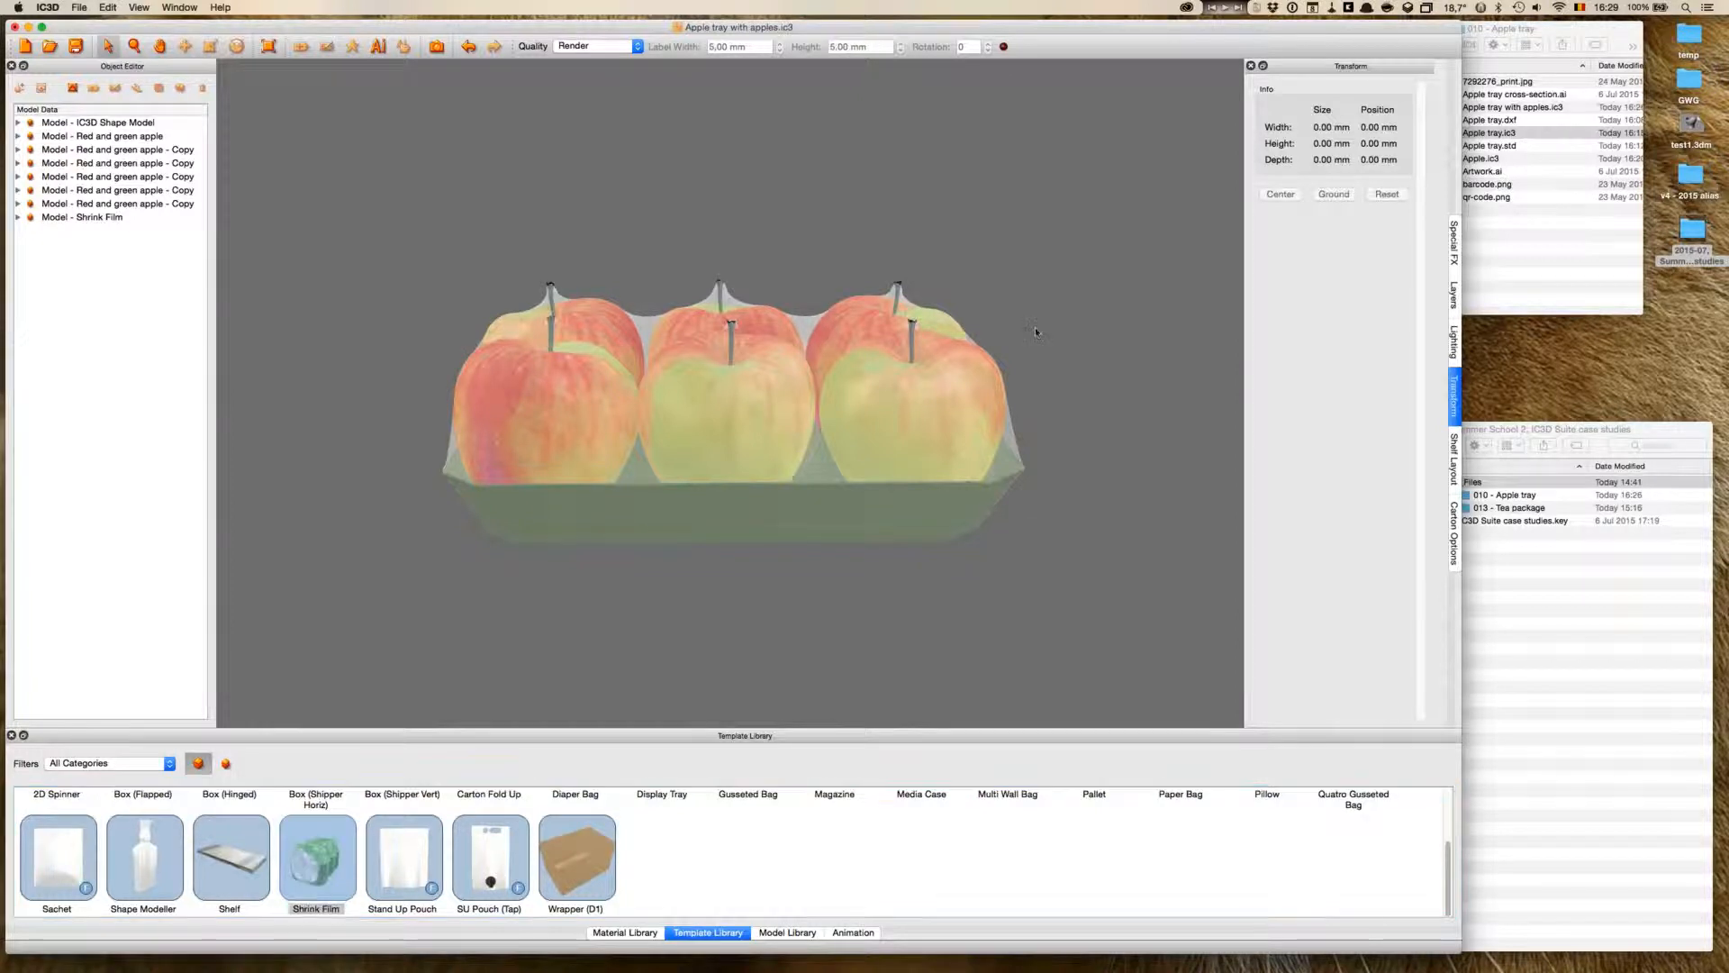
left_click_drag(1100, 459, 1069, 439)
left_click_drag(1369, 36, 1288, 45)
left_click(1458, 41)
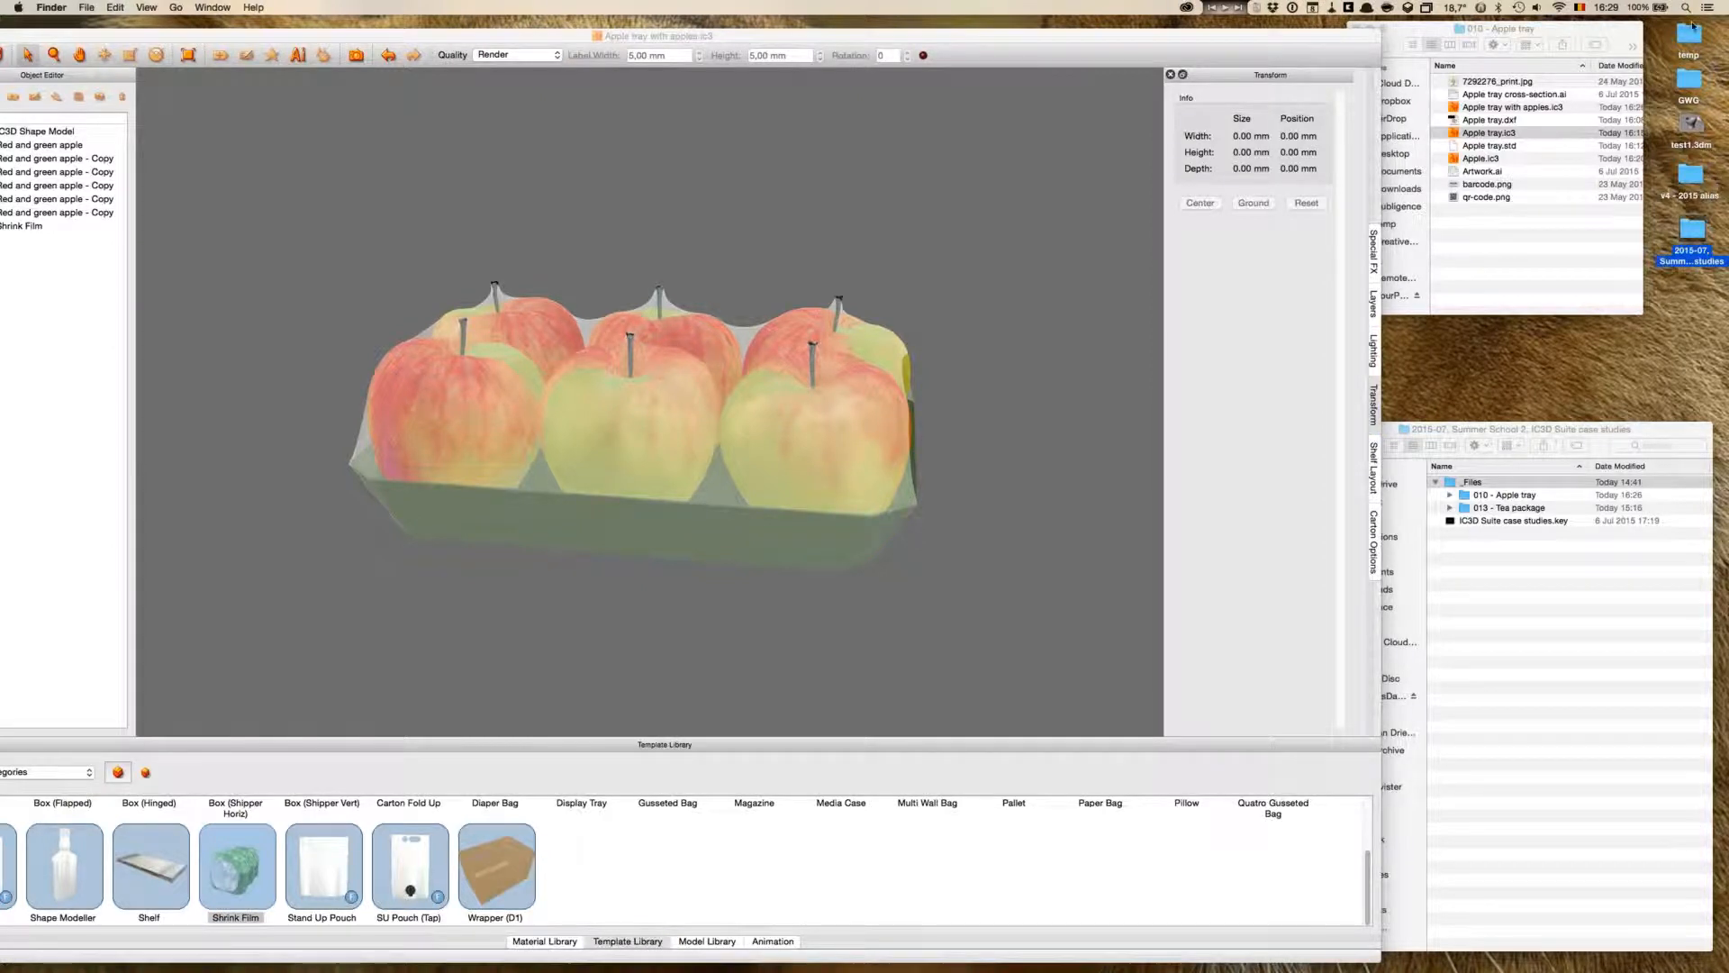
left_click(985, 402)
mouse_move(985, 402)
left_mouse_down()
mouse_move(1016, 395)
mouse_move(986, 397)
left_mouse_up()
left_click_drag(571, 33, 658, 24)
- Apply the Crinkled Plastic material, found among all material categories, to the shrink film model
left_click(634, 930)
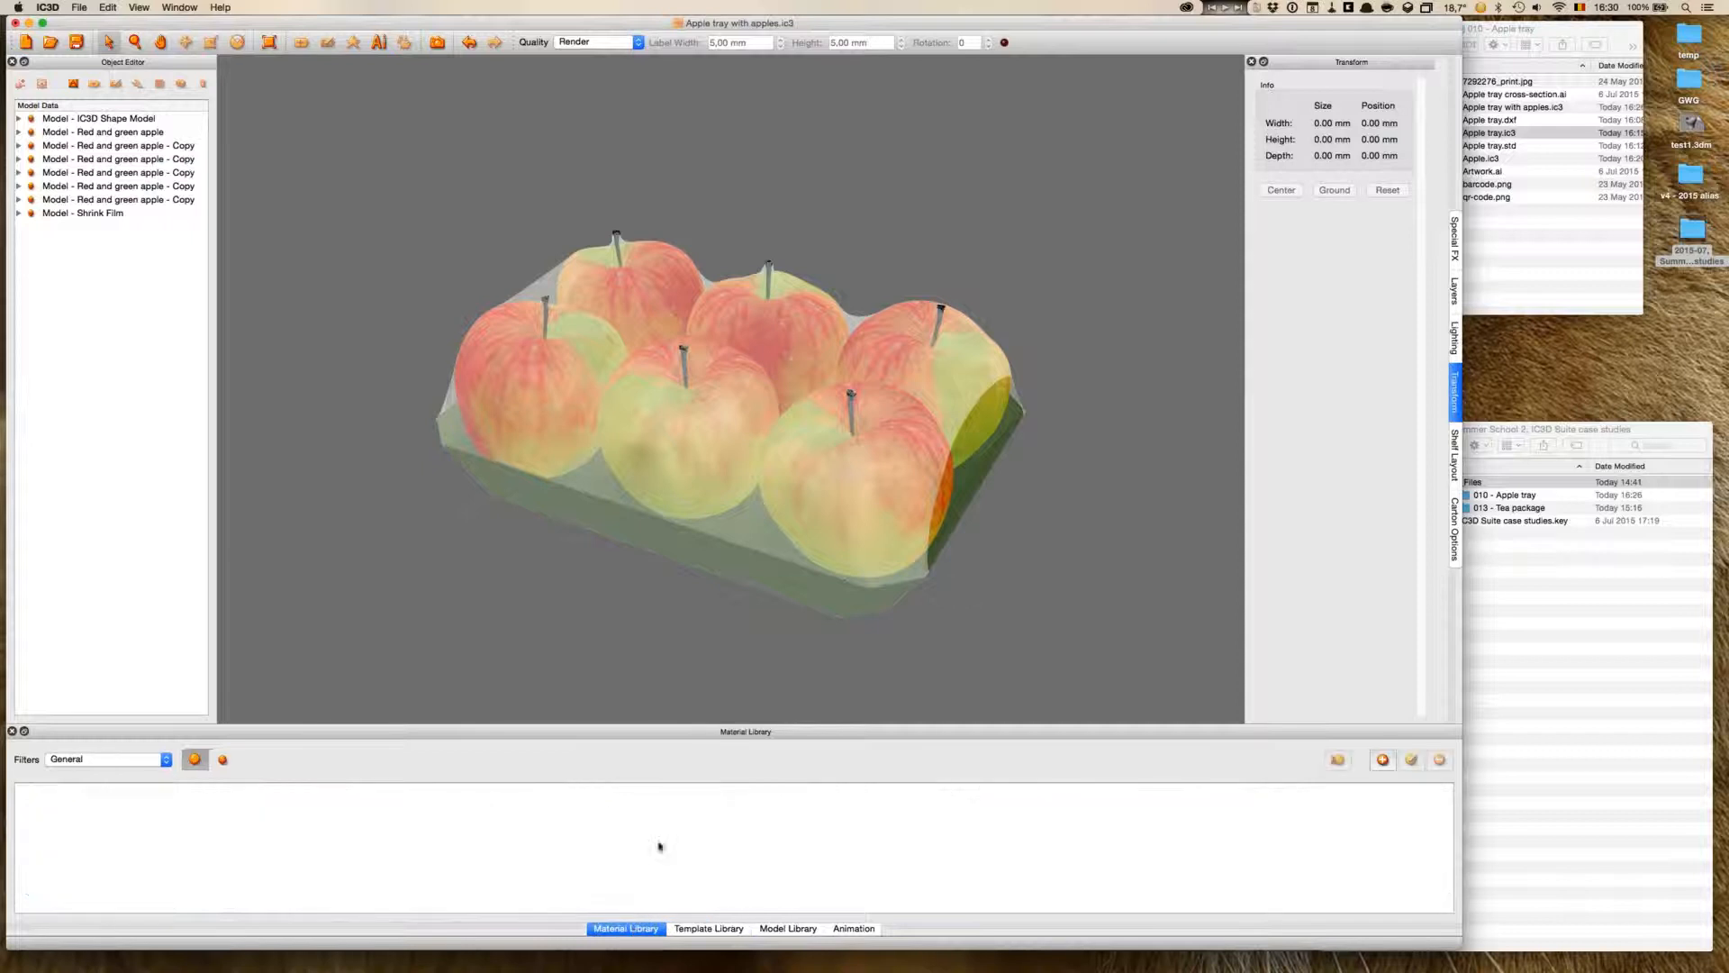
left_click(854, 464)
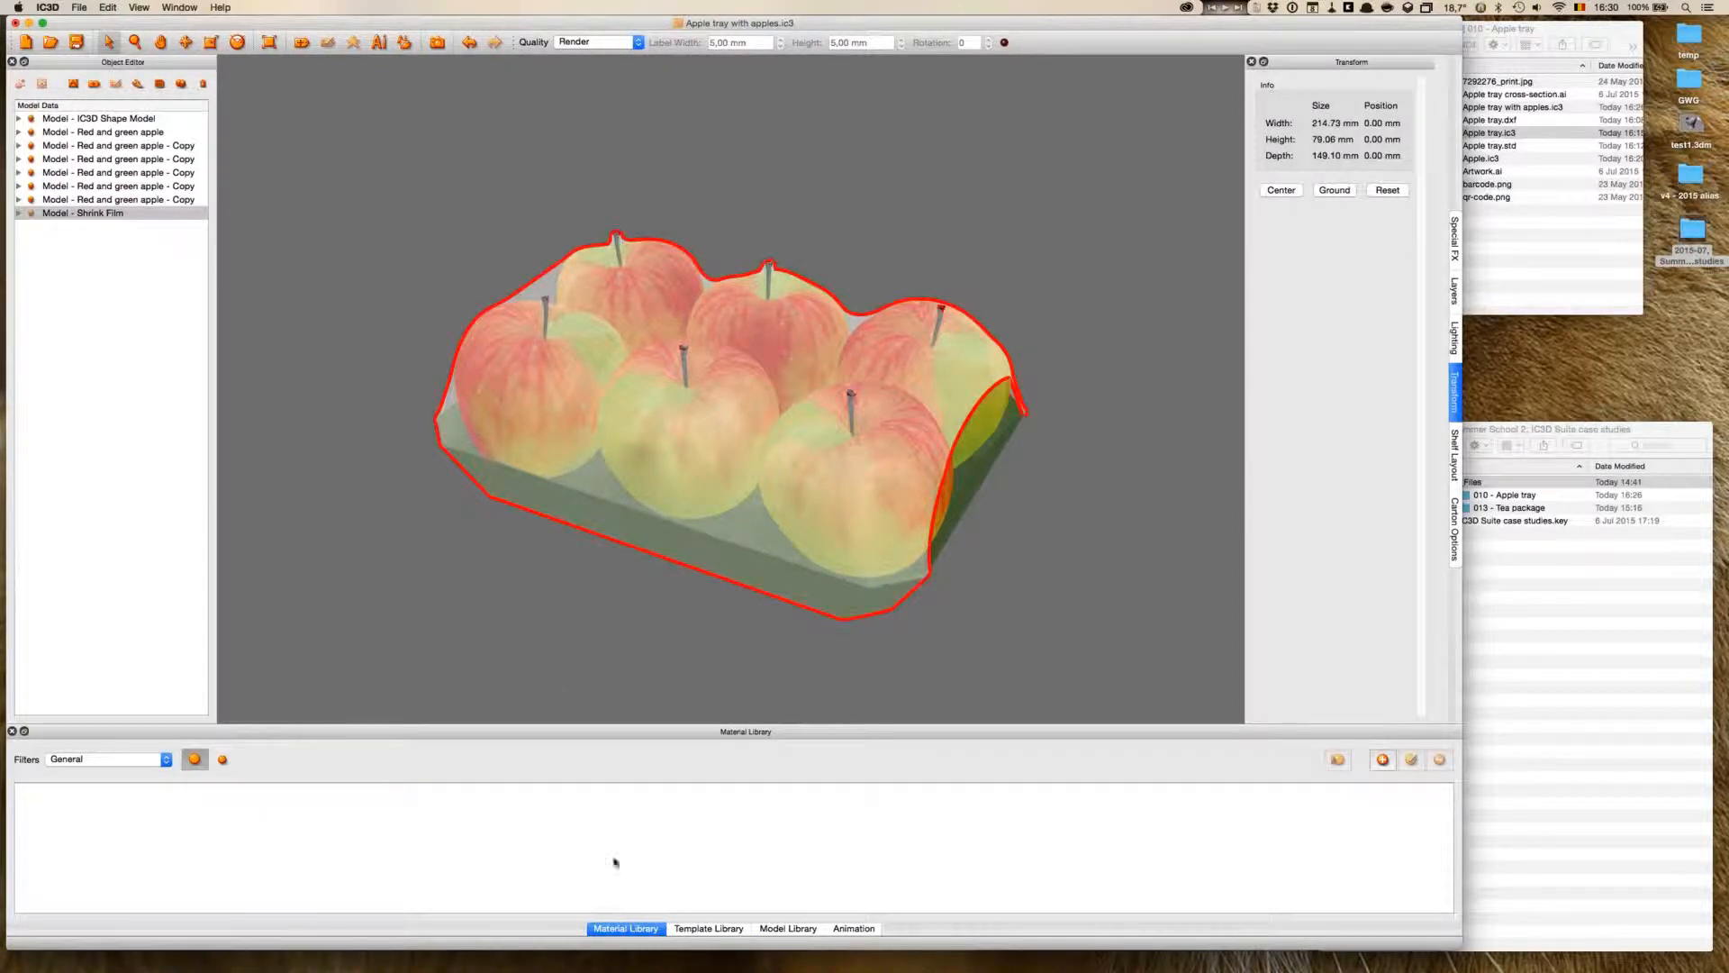
left_click(132, 759)
left_click(133, 735)
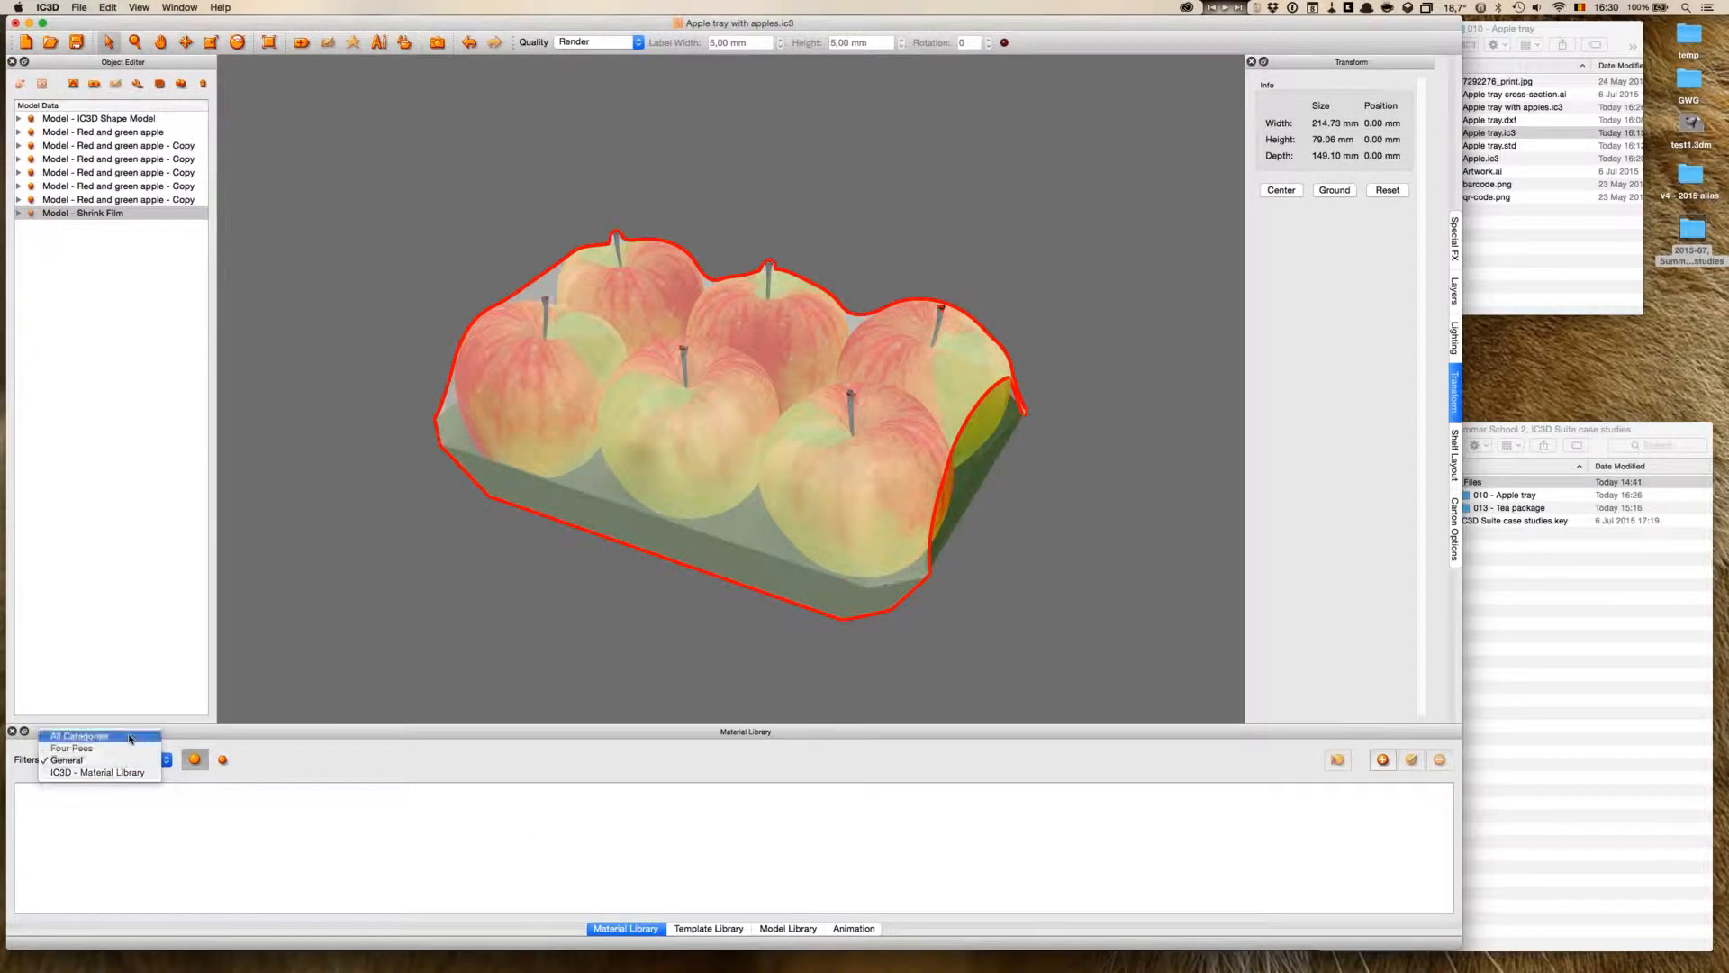
left_click(306, 815)
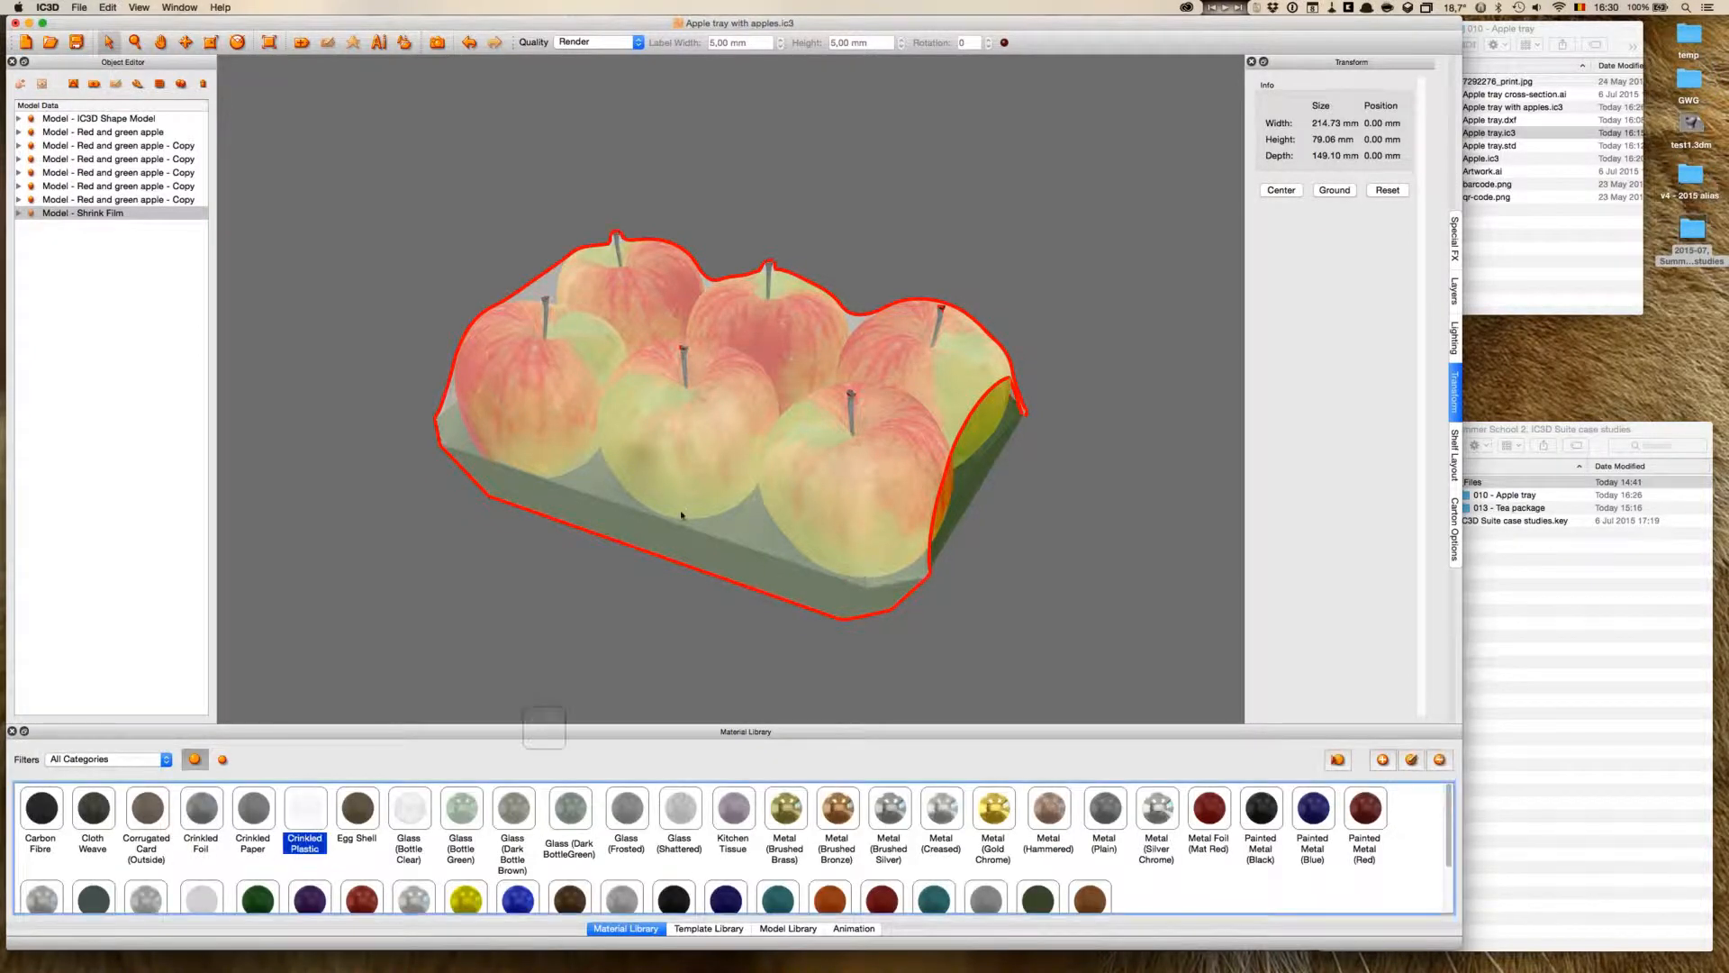
left_click(683, 497)
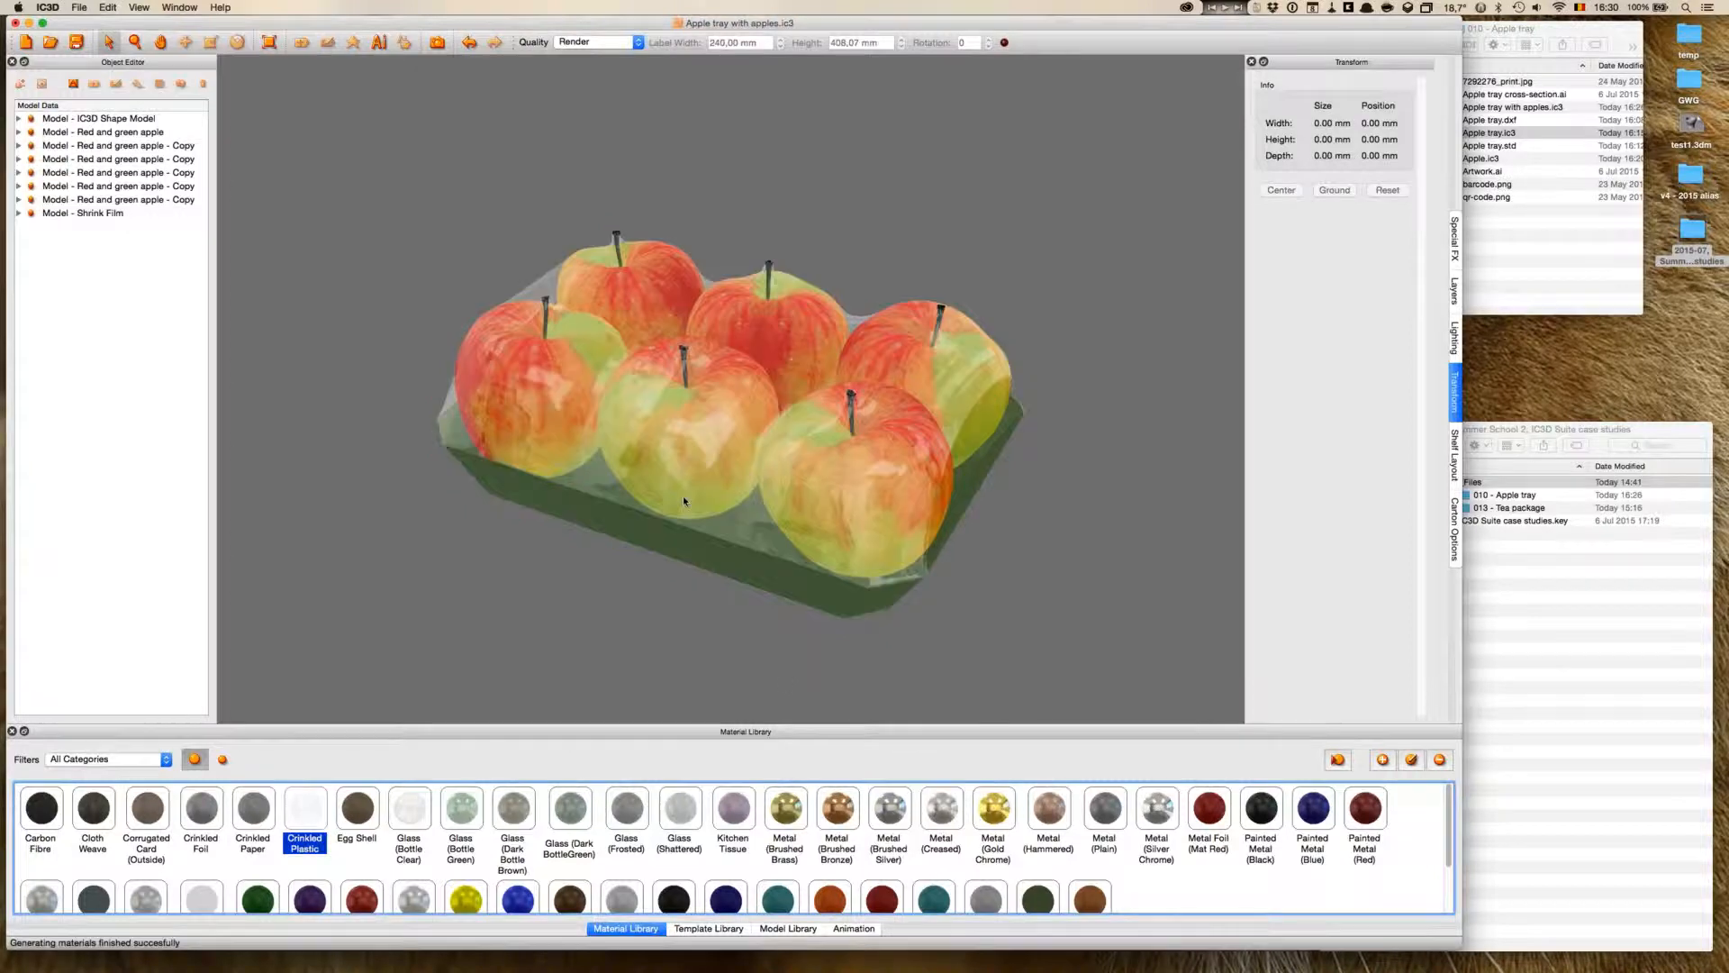
- Select the shrink film, open its artwork template in Illustrator and compare it with the tray's artwork template
mouse_move(804, 665)
left_mouse_down()
mouse_move(872, 650)
mouse_move(791, 663)
left_mouse_up()
left_click_drag(766, 498, 823, 507)
left_click(823, 506)
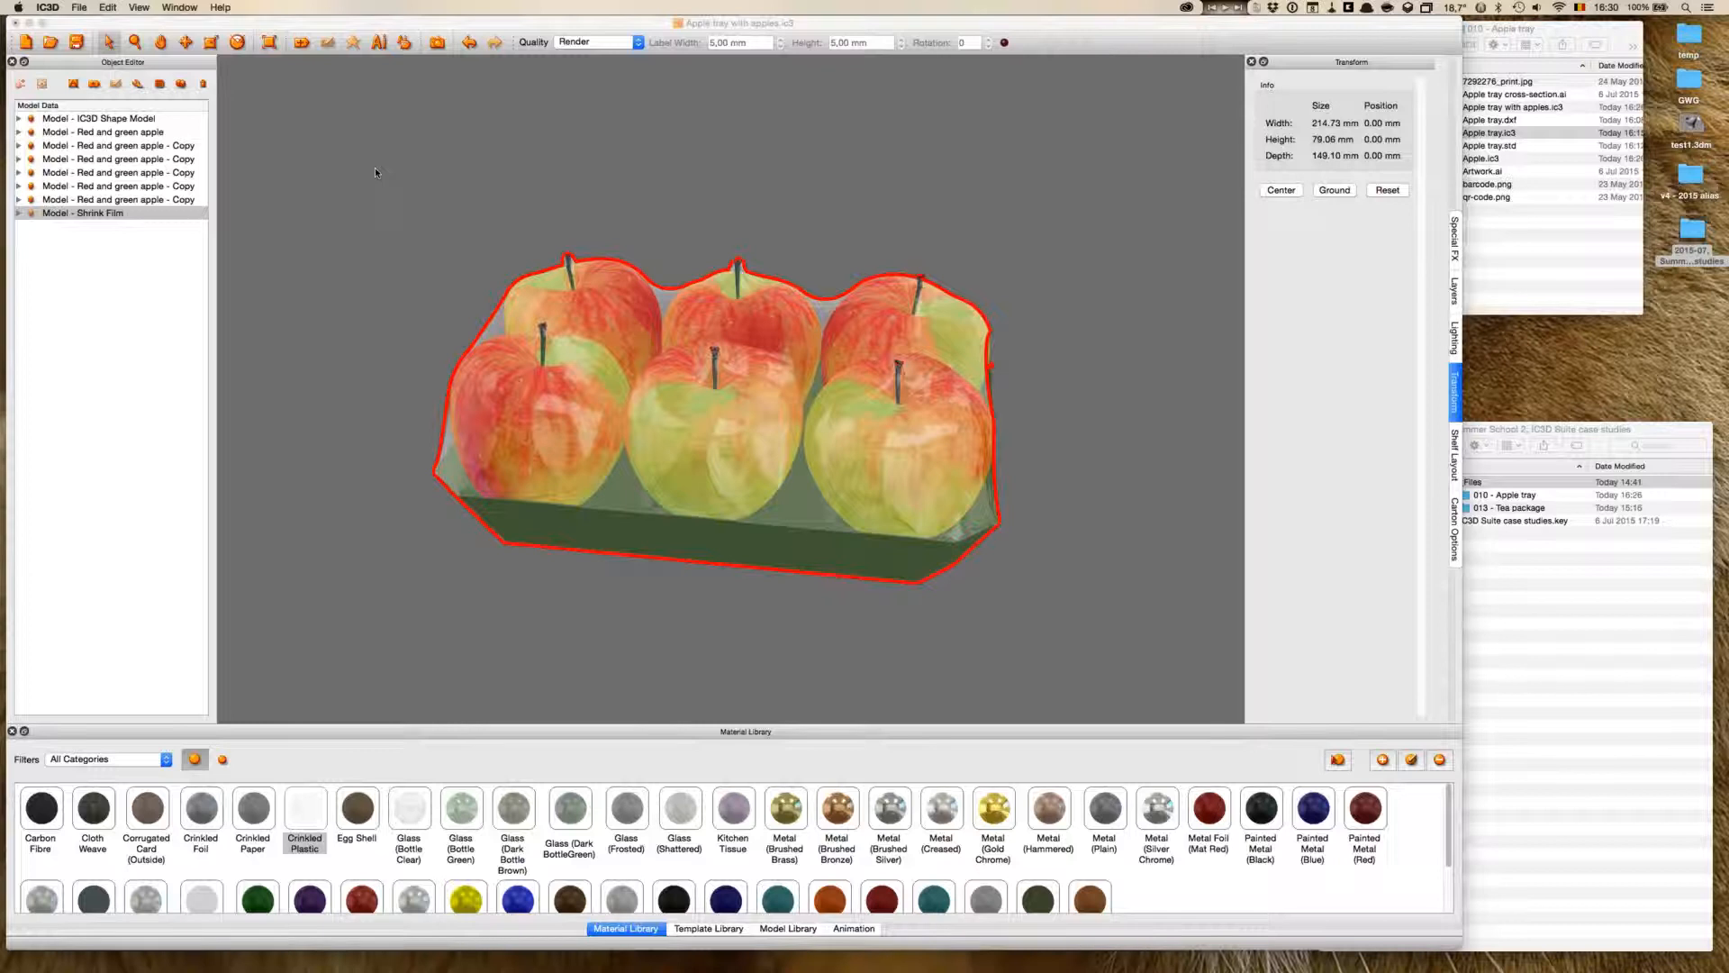
key("super+Tab")
key("super+Tab")
key("super+Tab")
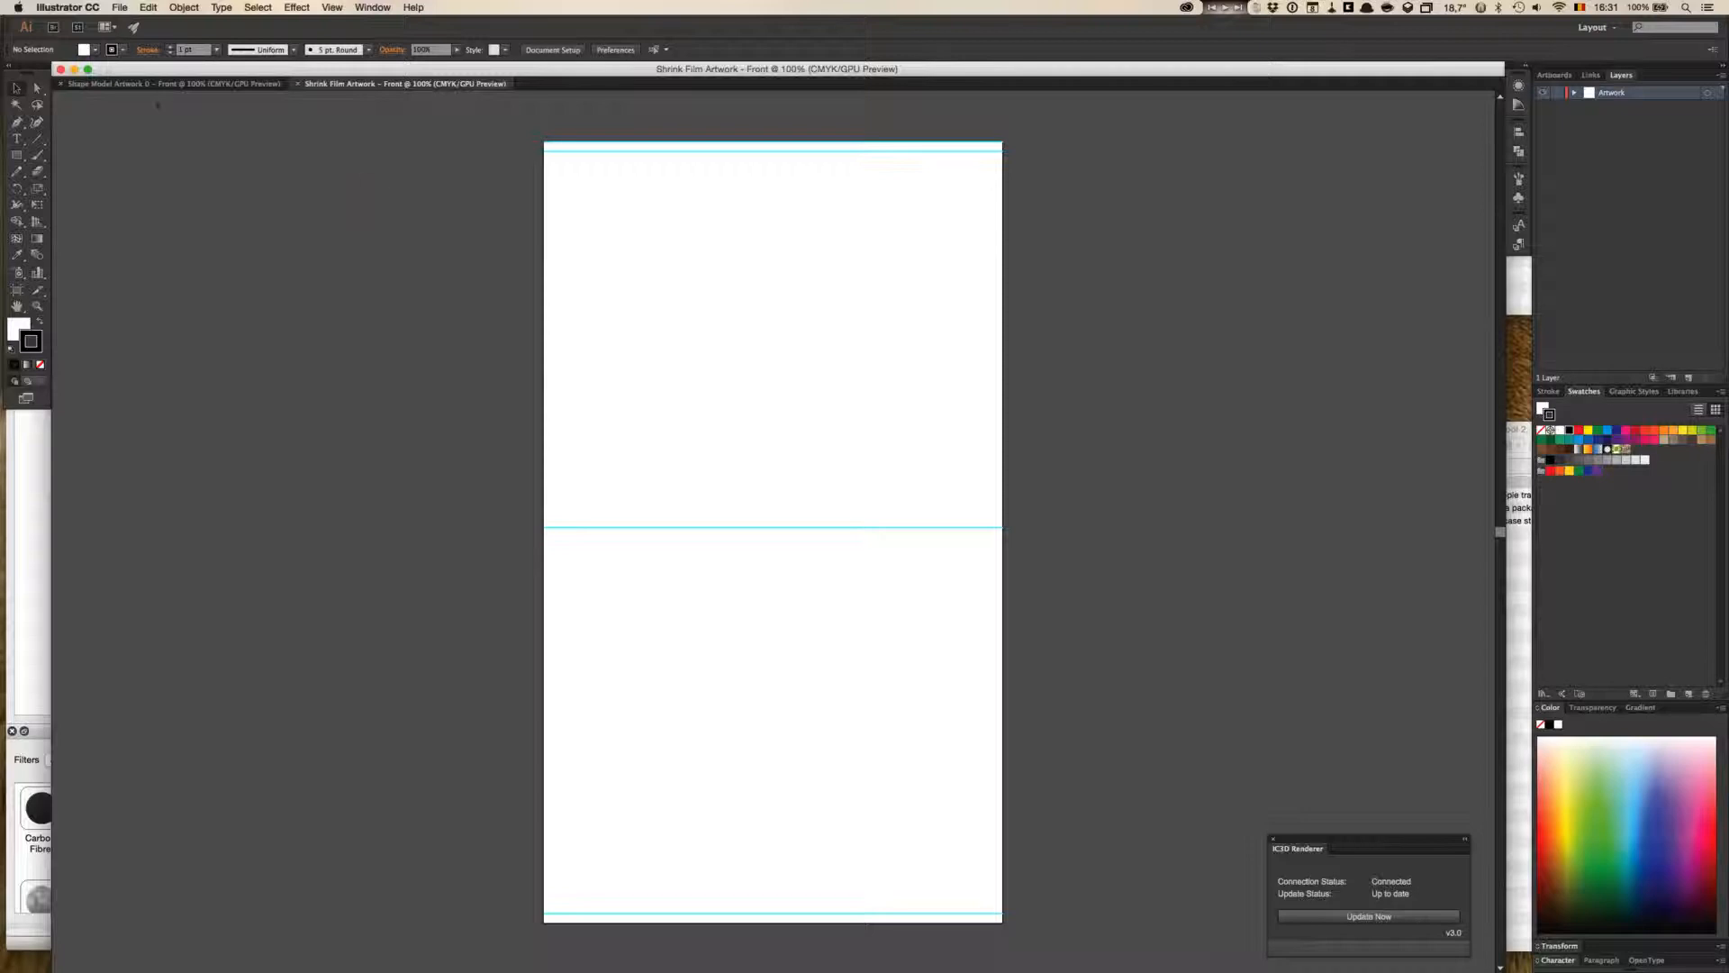
left_click(139, 84)
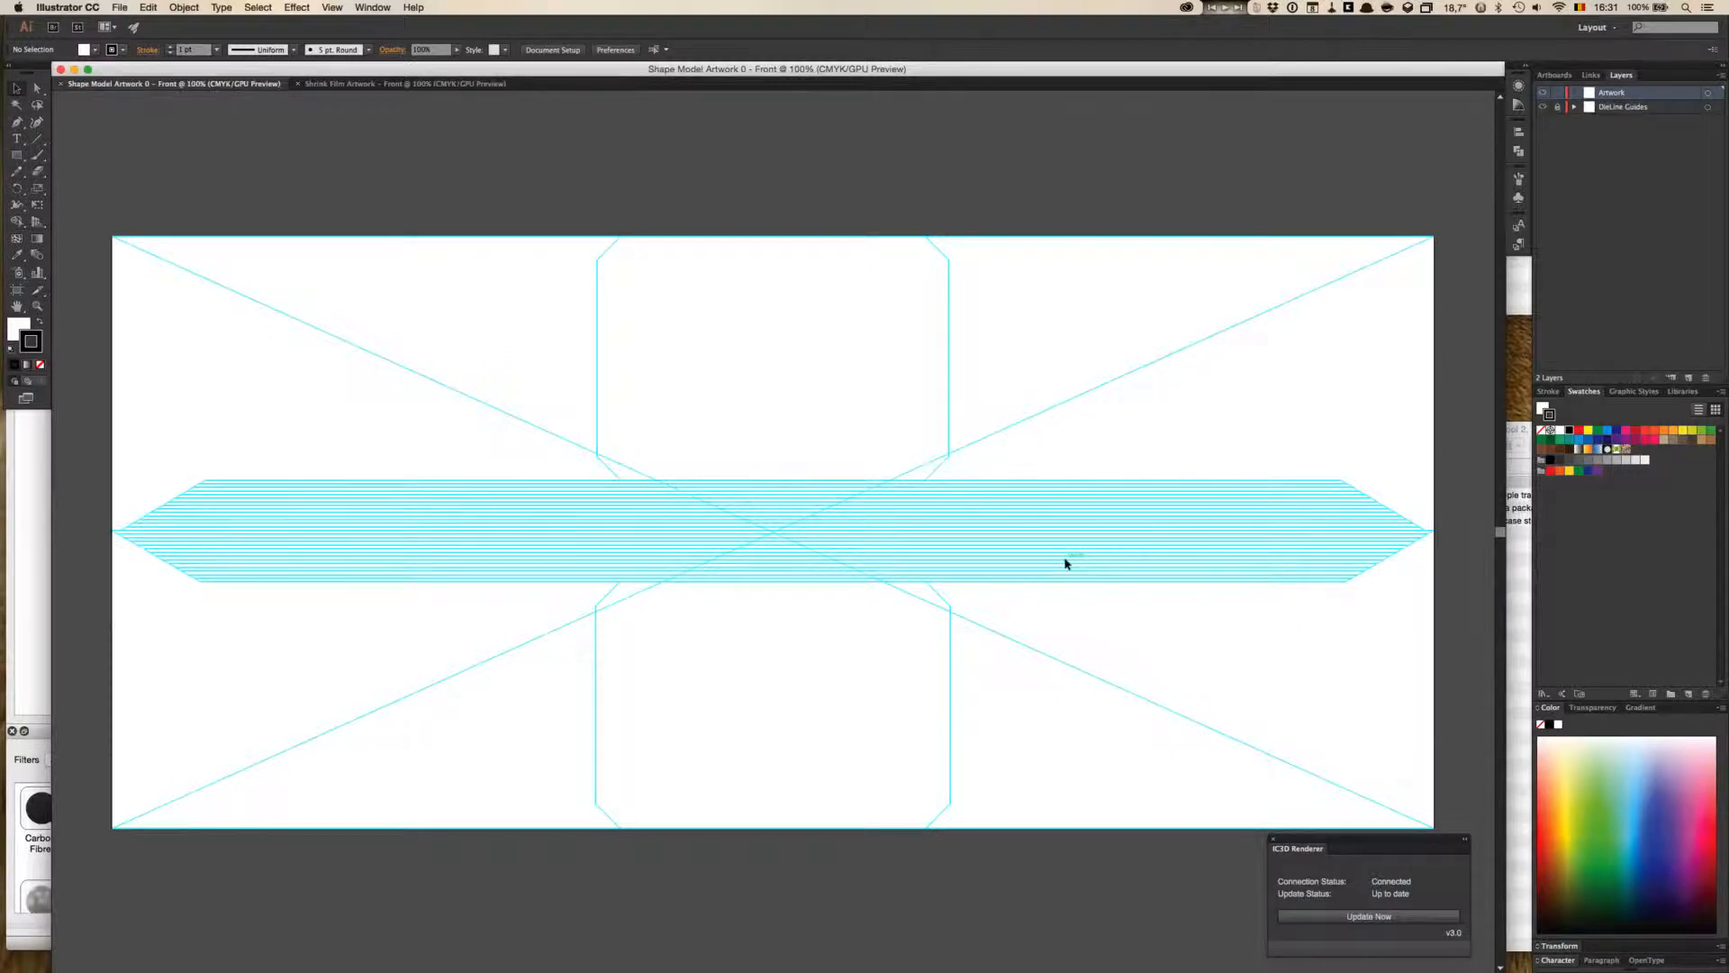
left_click(444, 83)
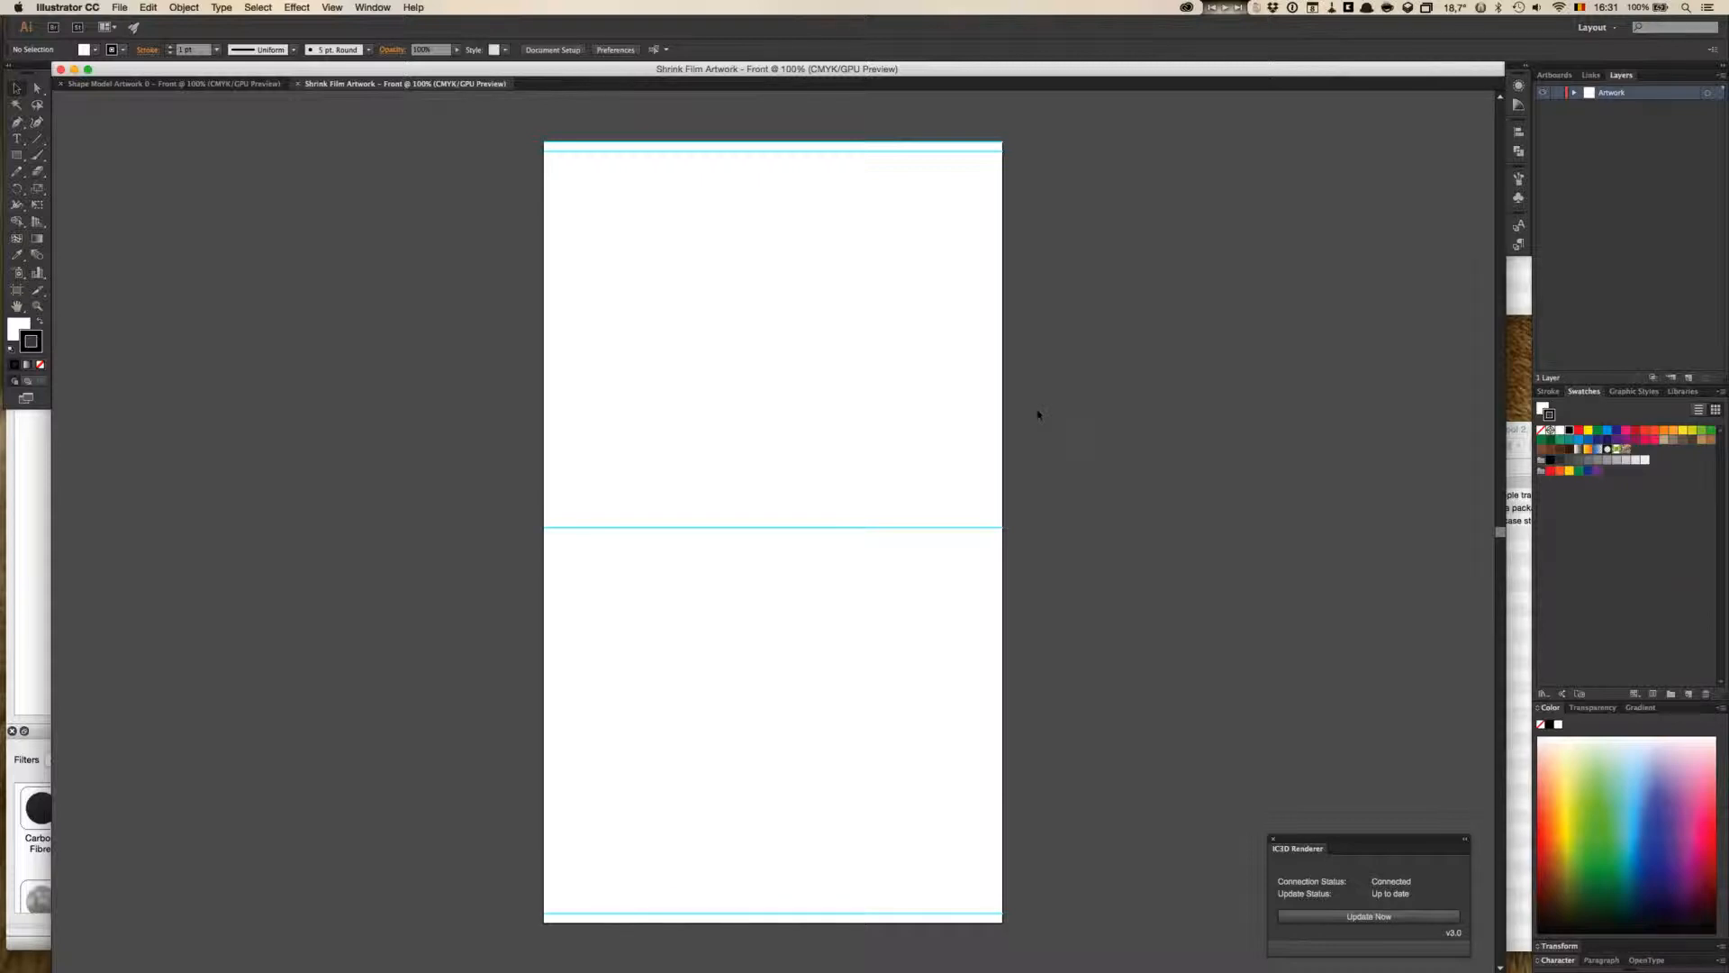
- Switch to Finder and open Artwork.ai from the 010 - Apple tray folder
key("super+Tab")
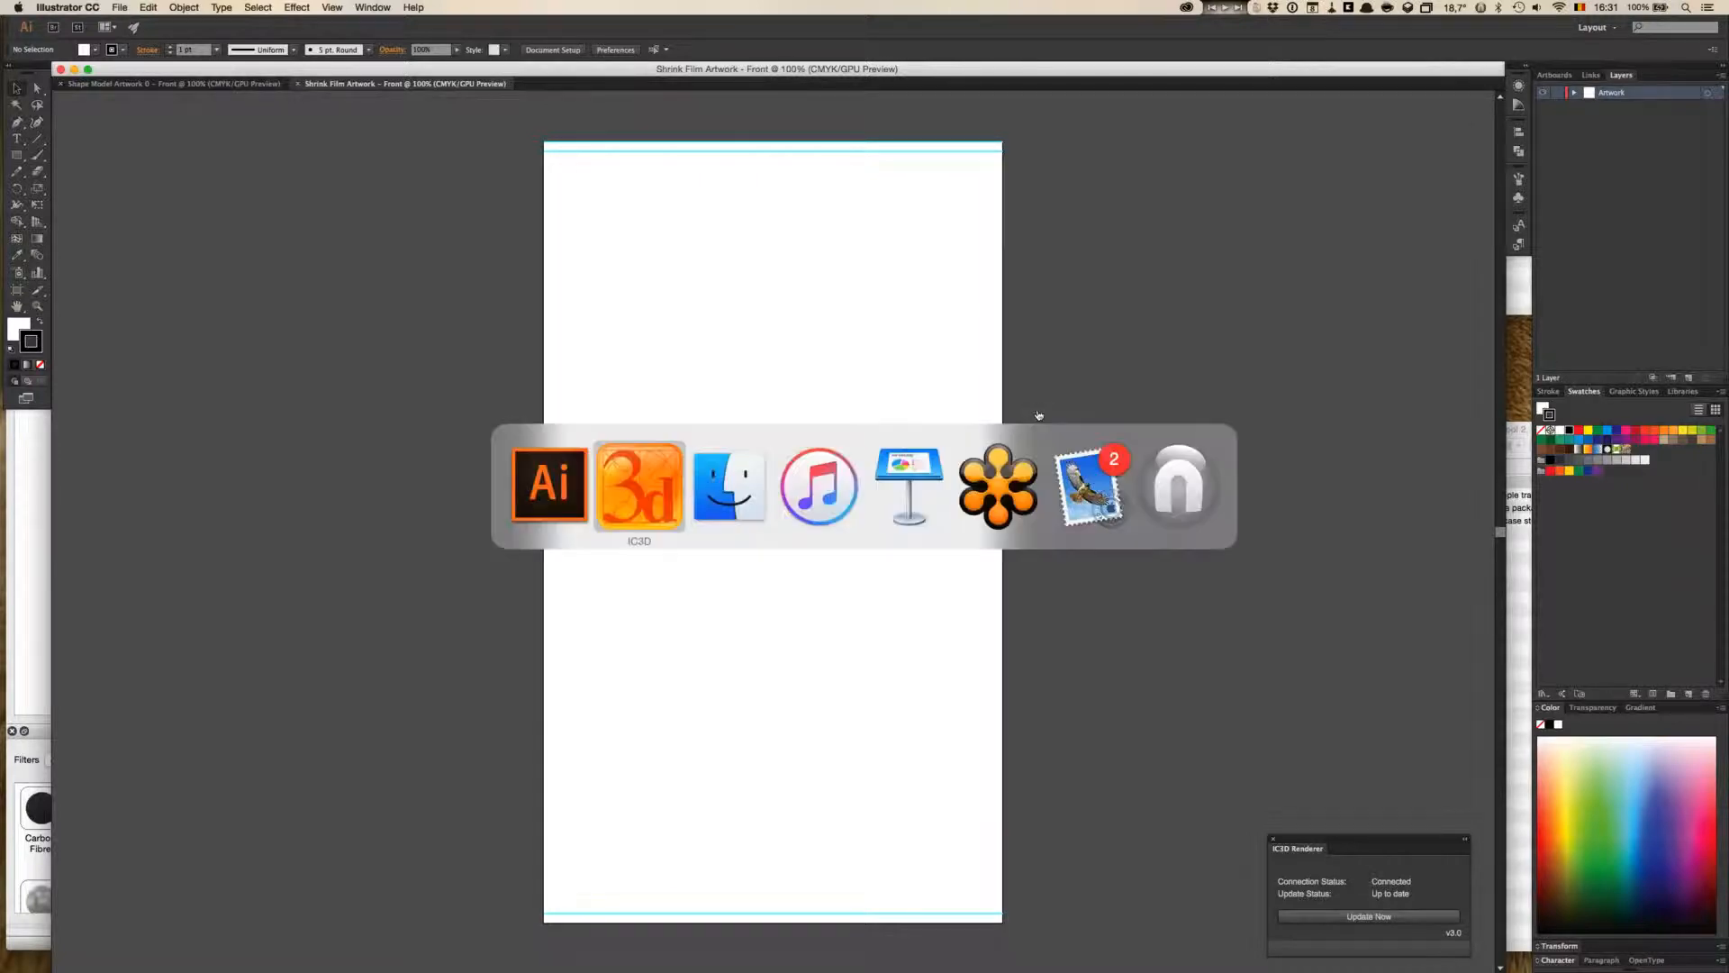
key("super+Tab")
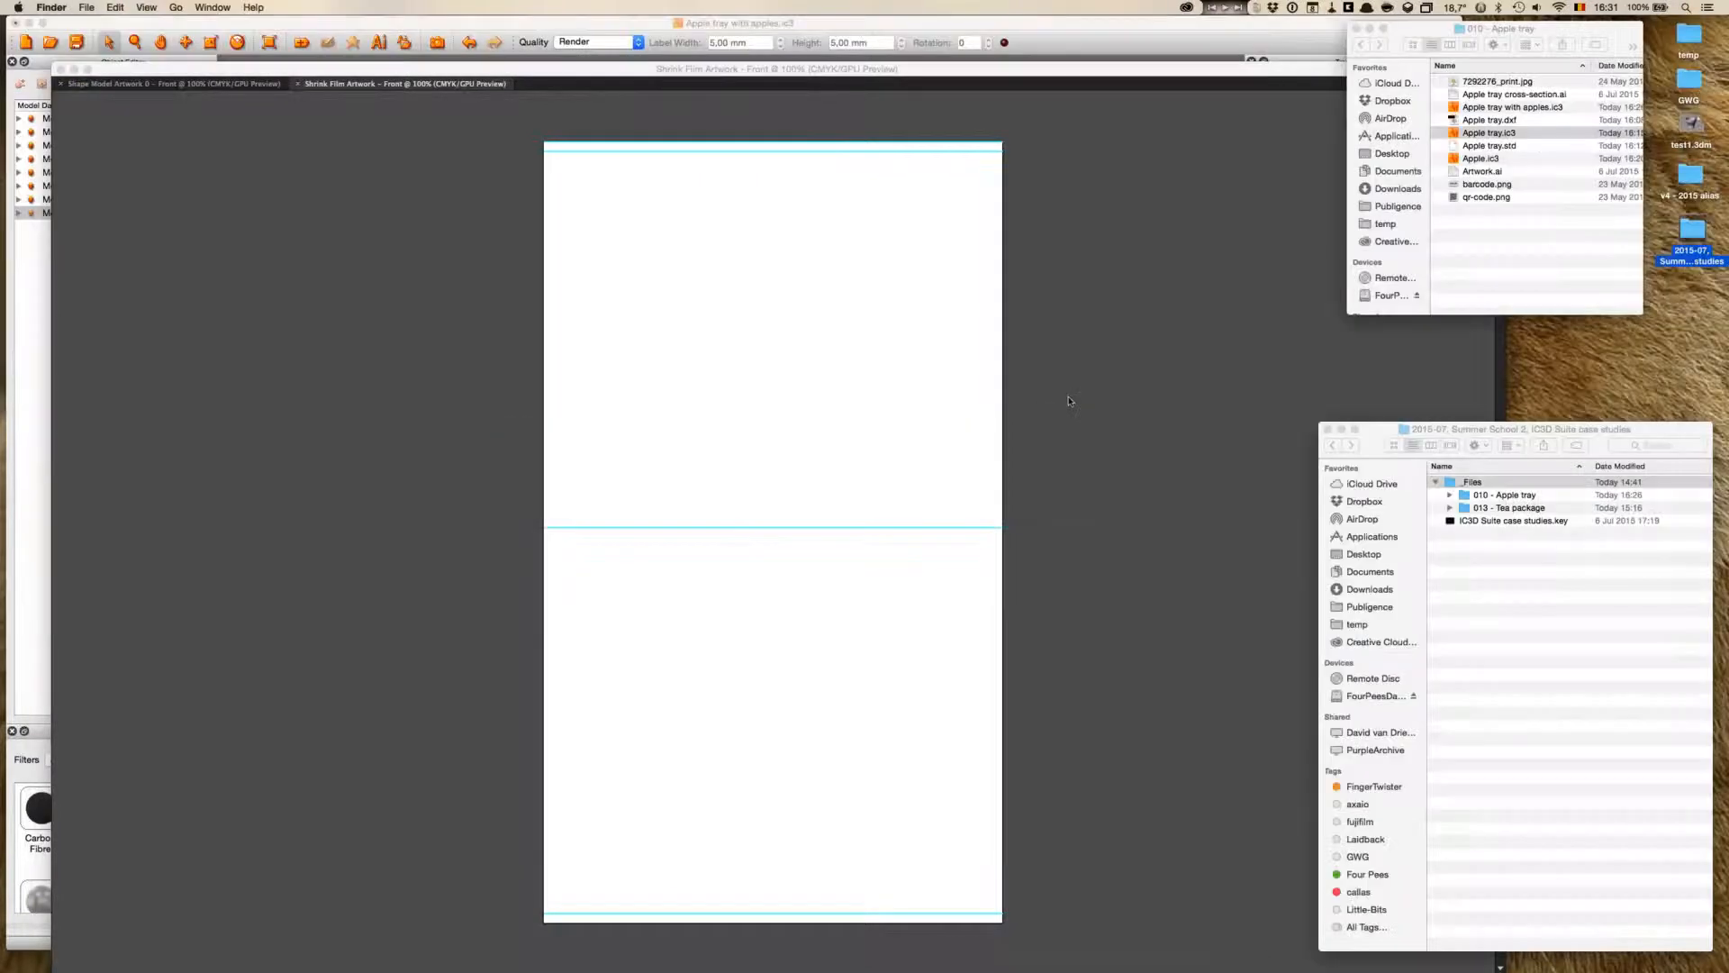
left_click(1443, 45)
left_click_drag(1443, 45, 1340, 55)
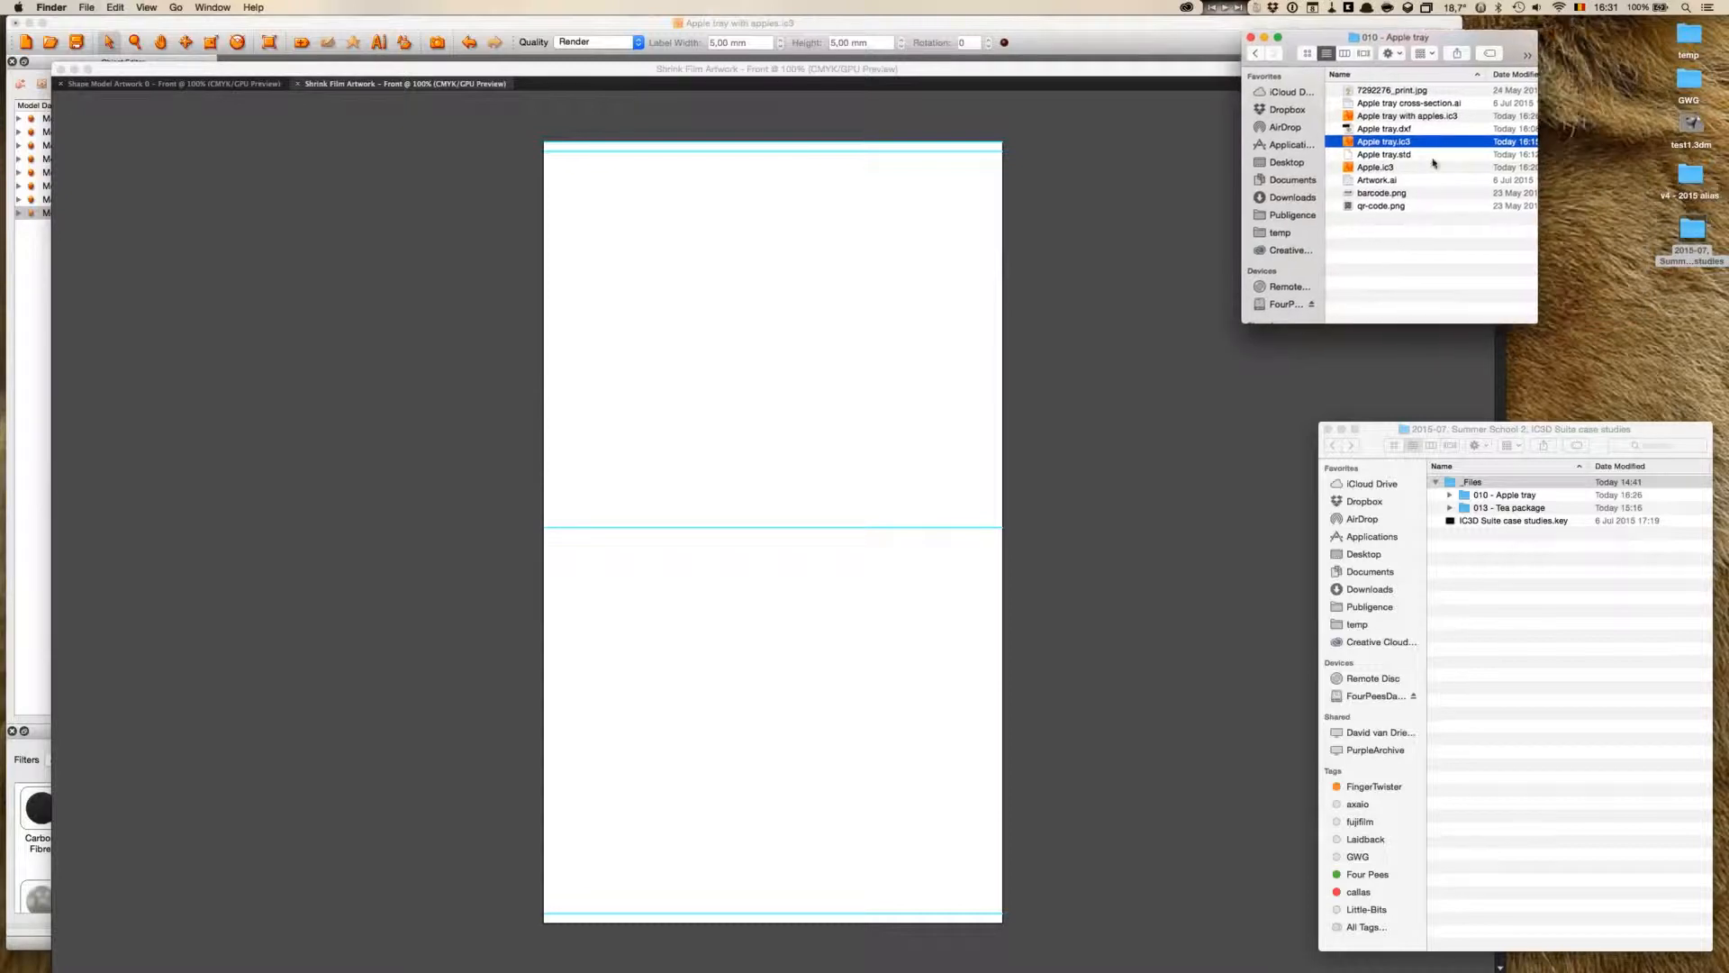
left_click(1384, 181)
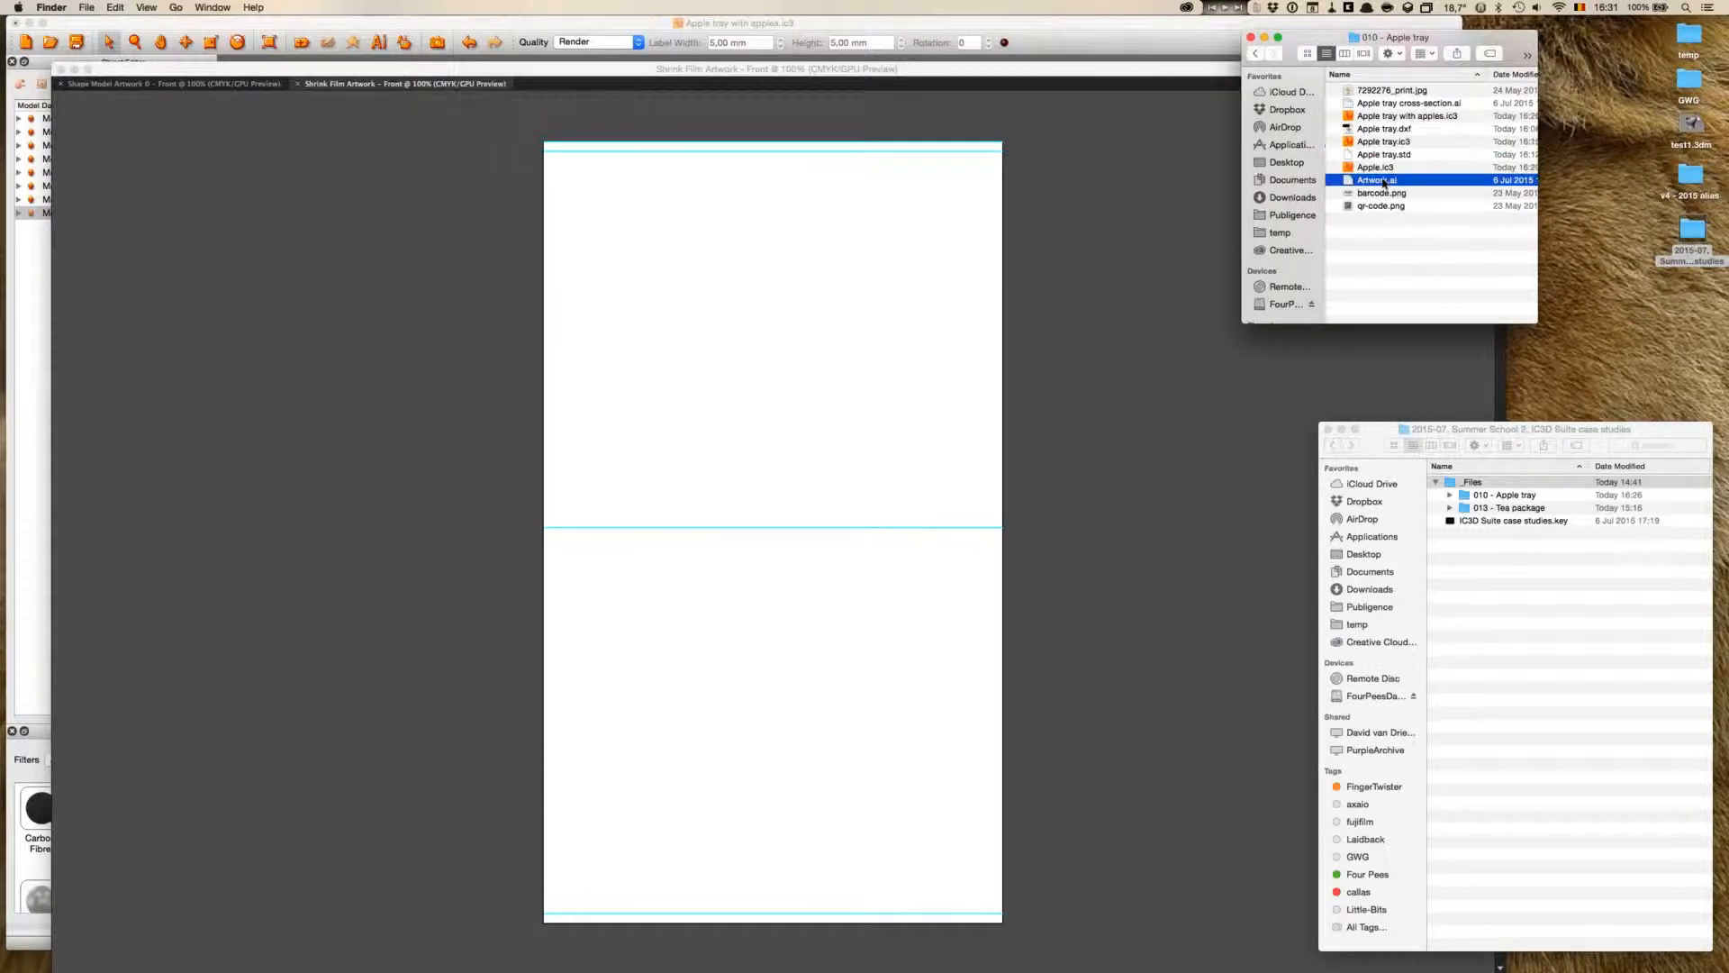
double_click(1384, 181)
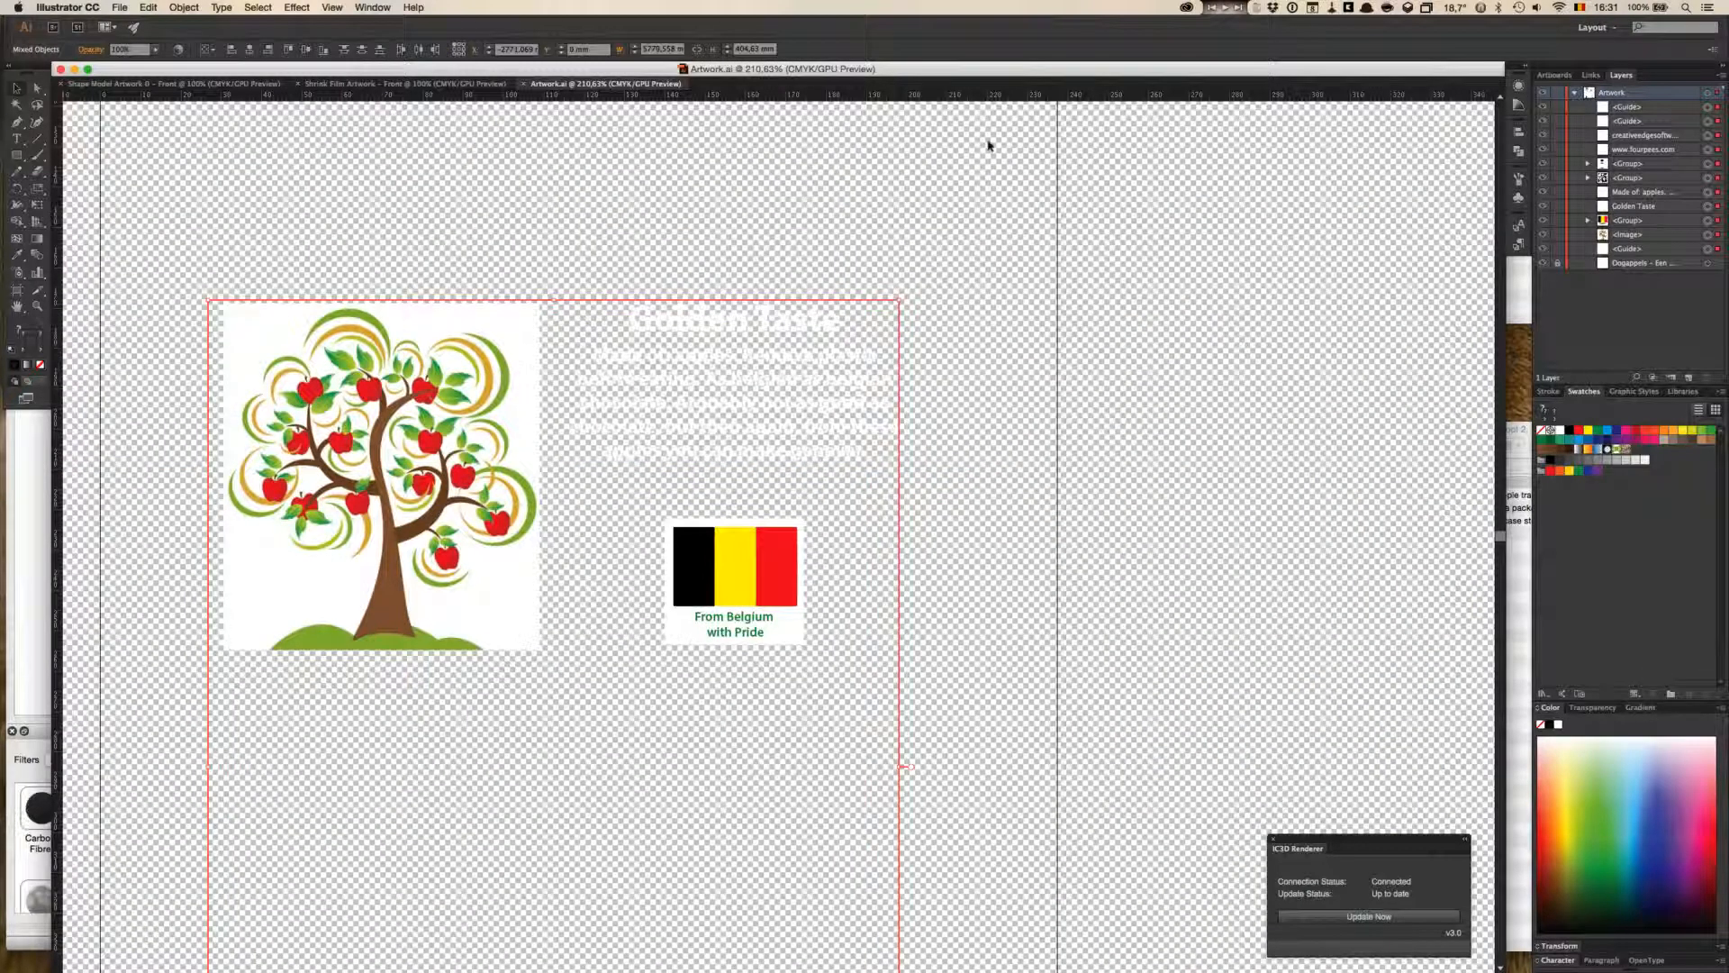
- Copy all of the Artwork.ai content into the Shrink Film Artwork document and align its middle guide with the template's centre line
left_click(362, 83)
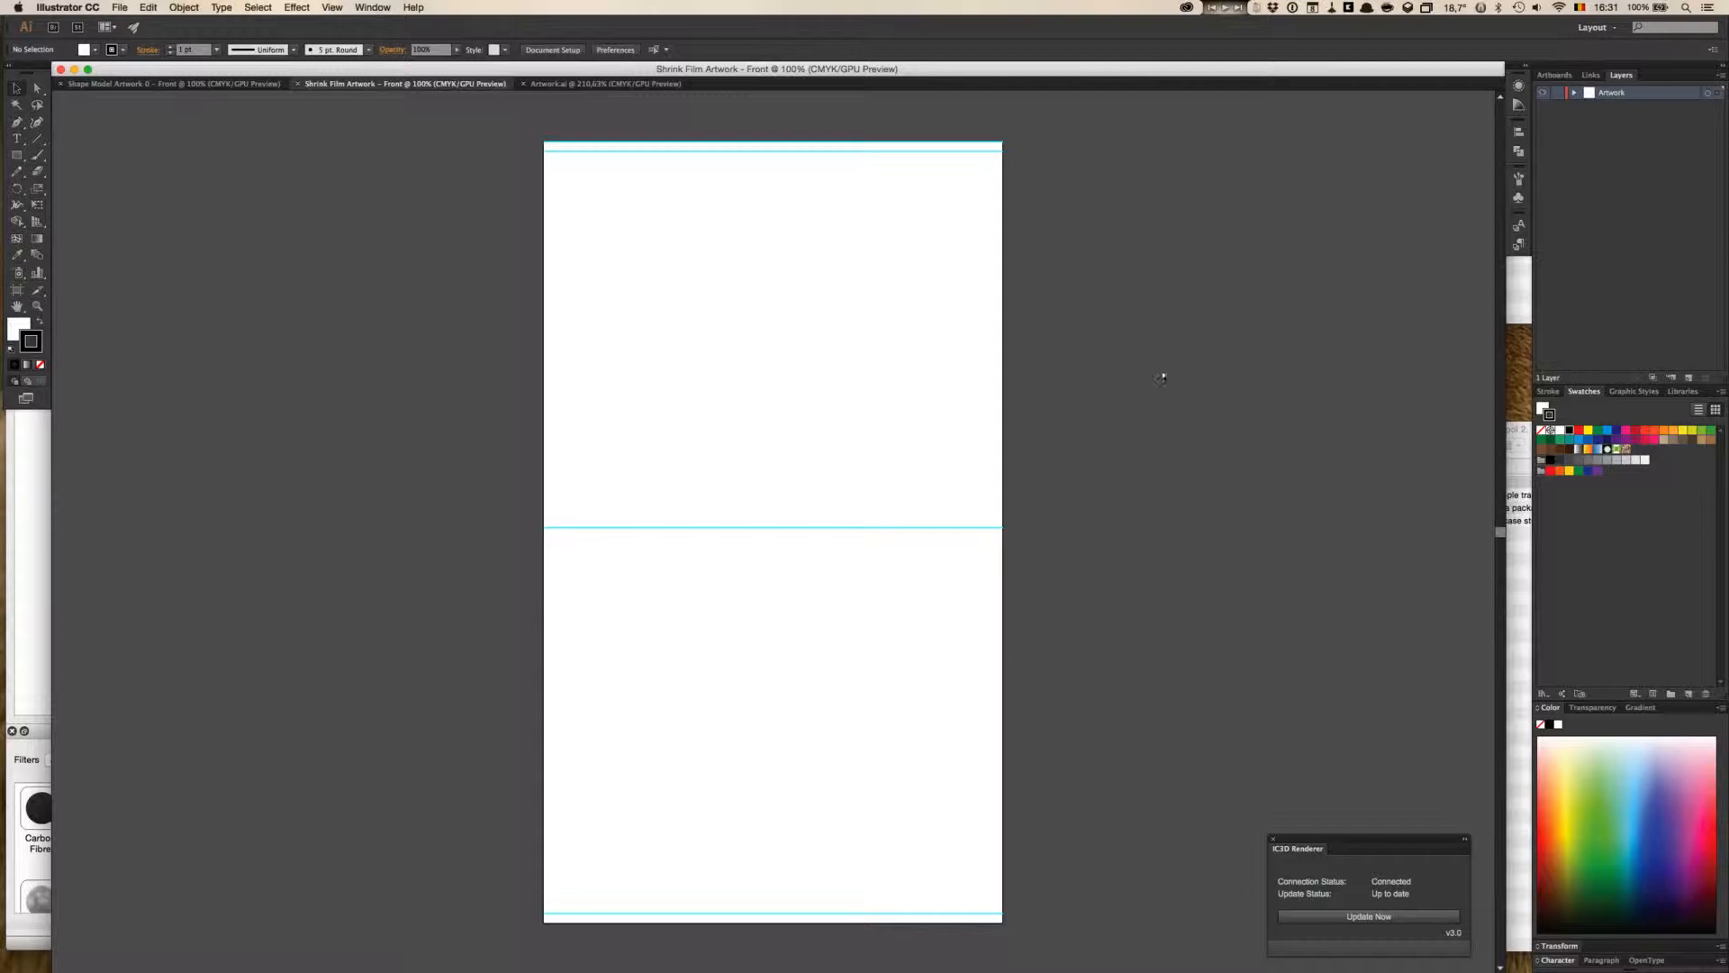
key("super+v")
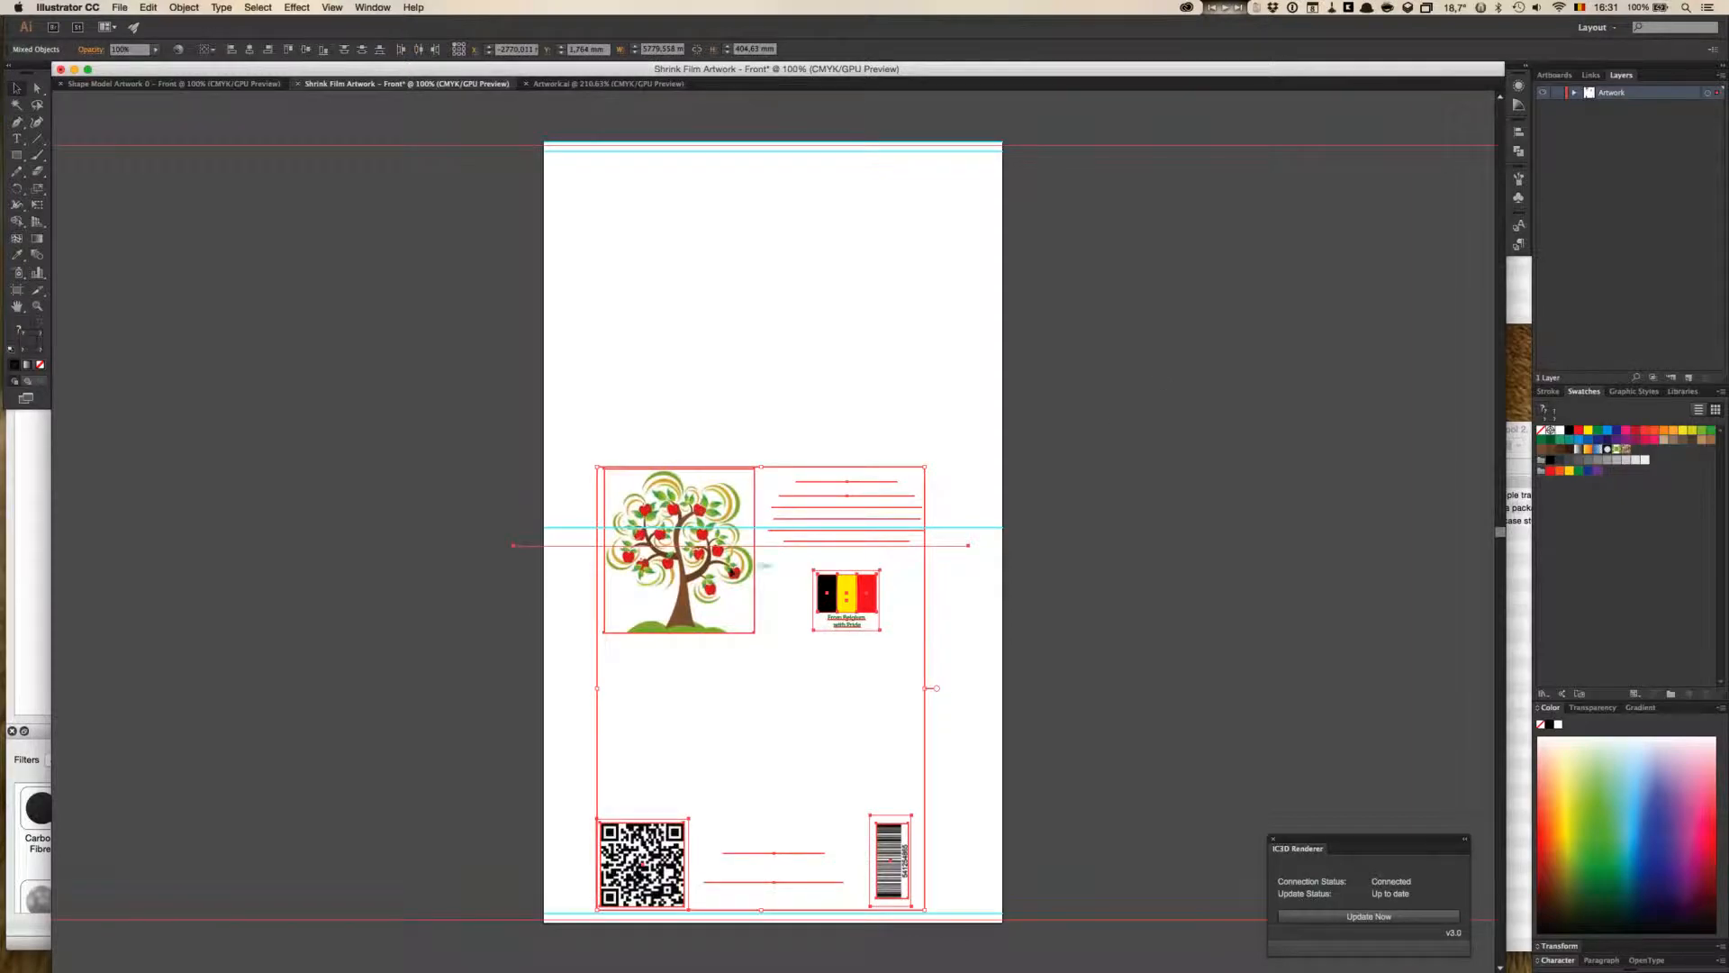
left_click_drag(735, 573, 787, 559)
left_click_drag(784, 556, 782, 556)
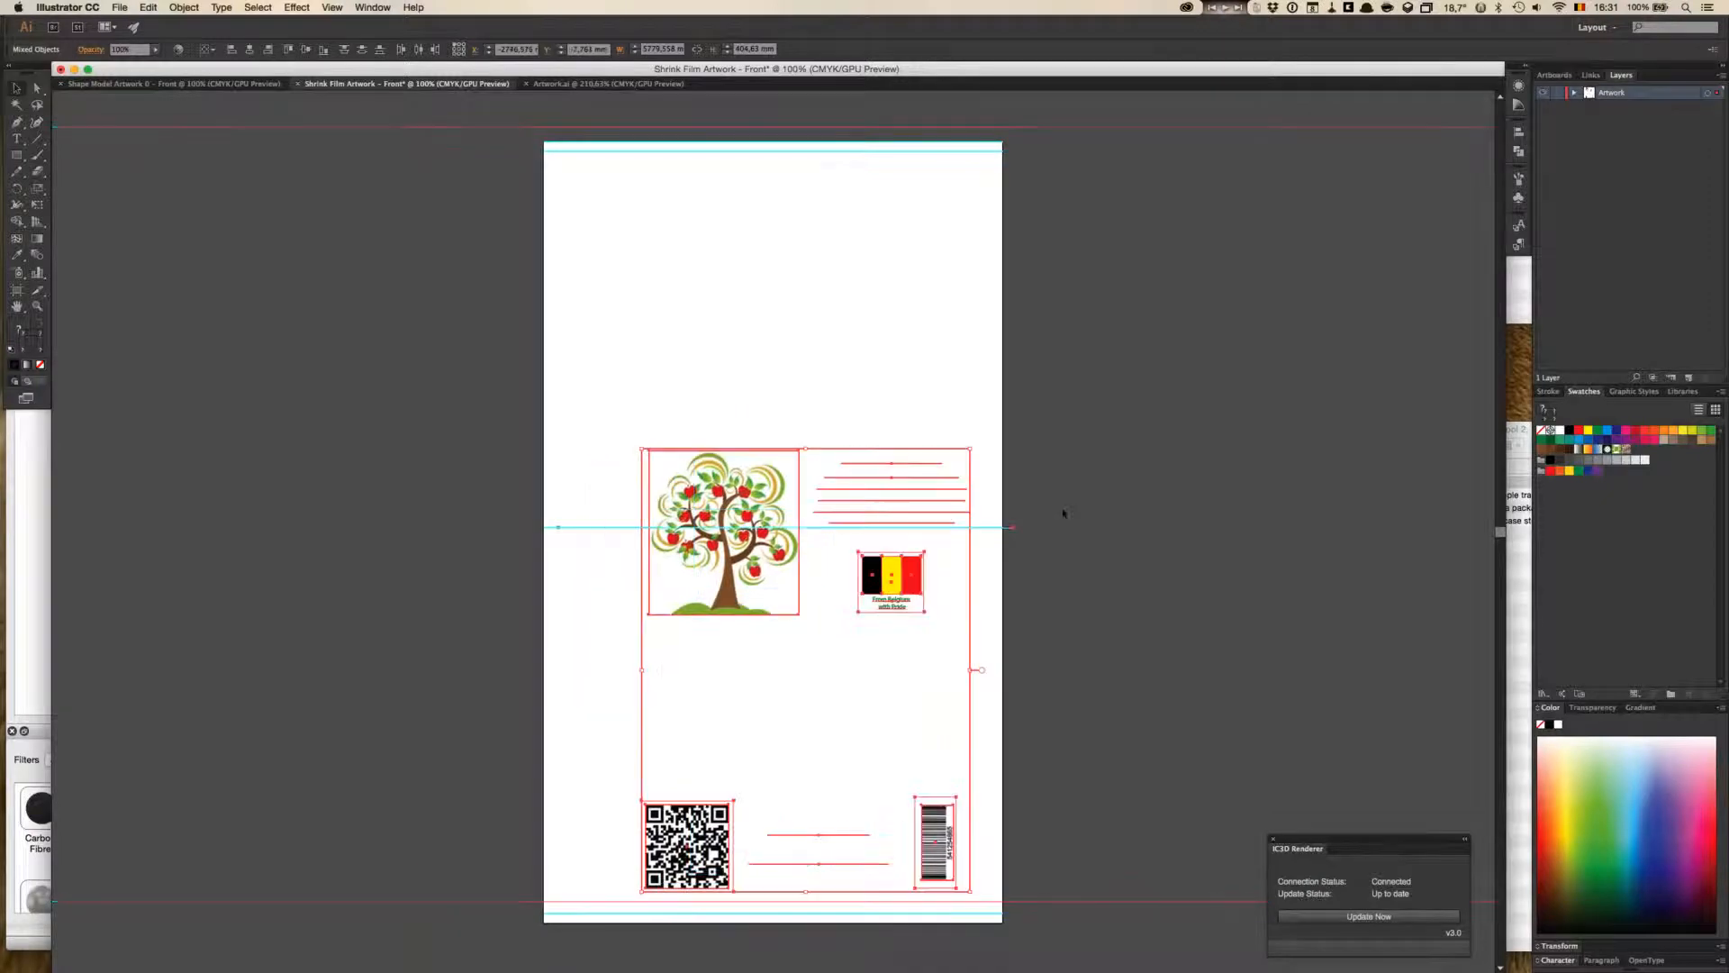
- Nudge the pasted artwork left until it is centred across the film's width, deselect it and save the document
key("Left")
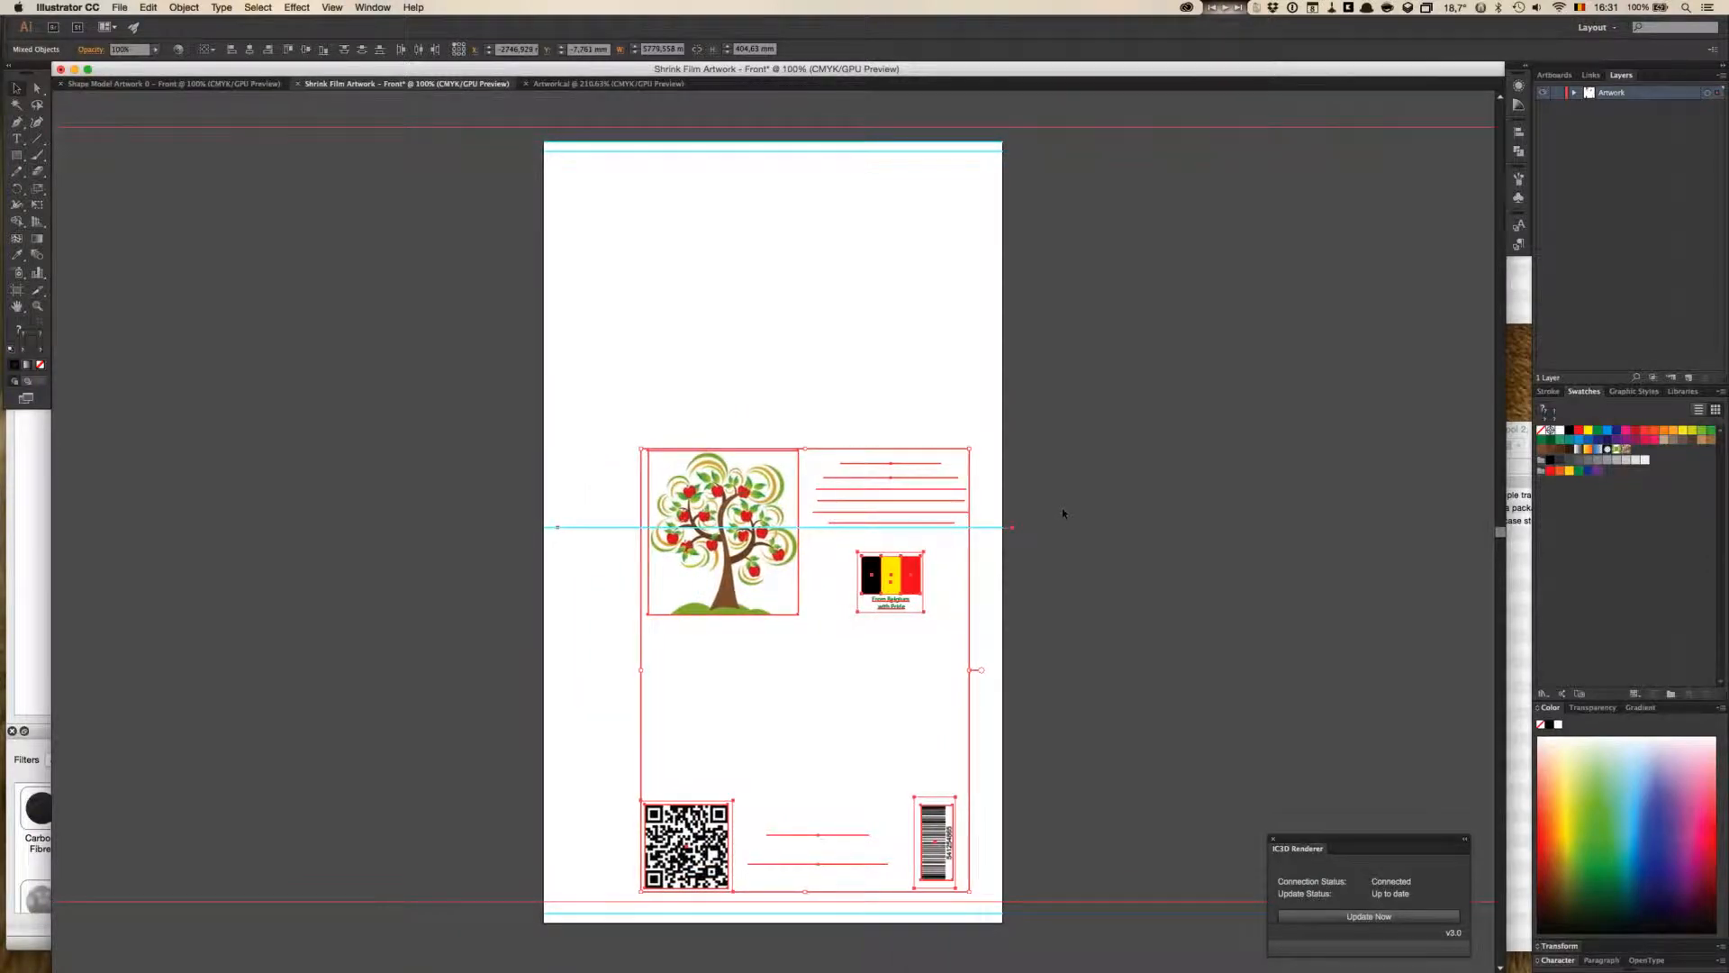
key("Left")
key("Left")
key("Left")
key("Left")
key("Left")
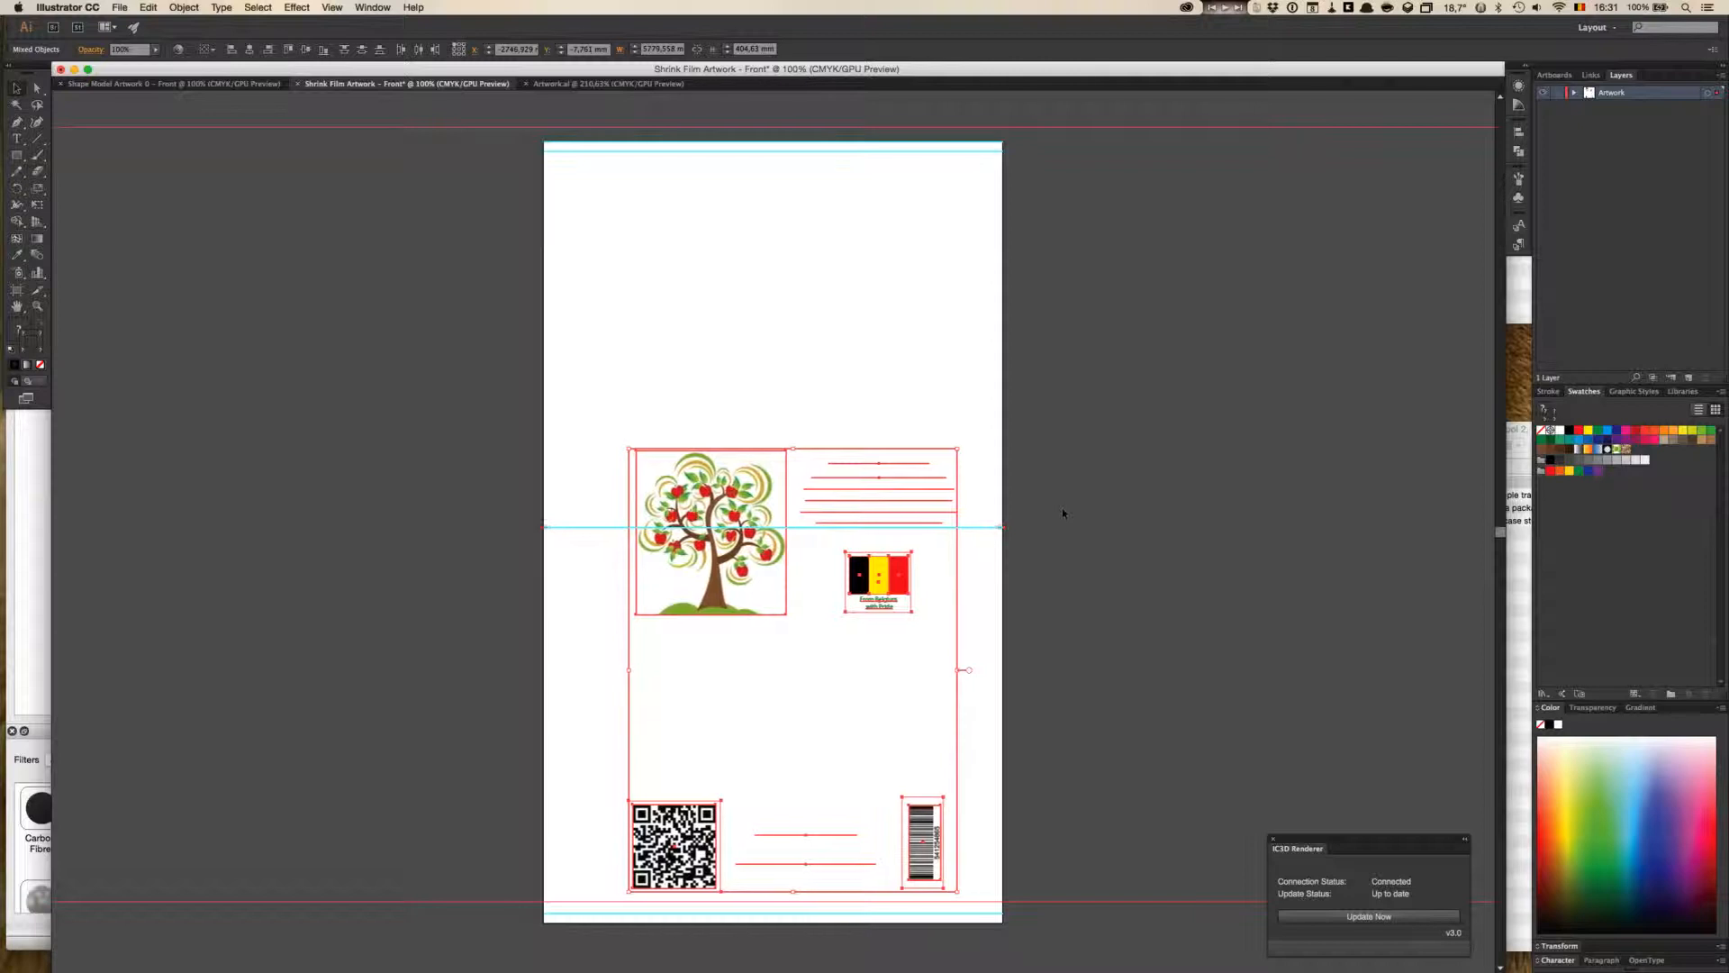
key("Left")
key("Left")
key("Left")
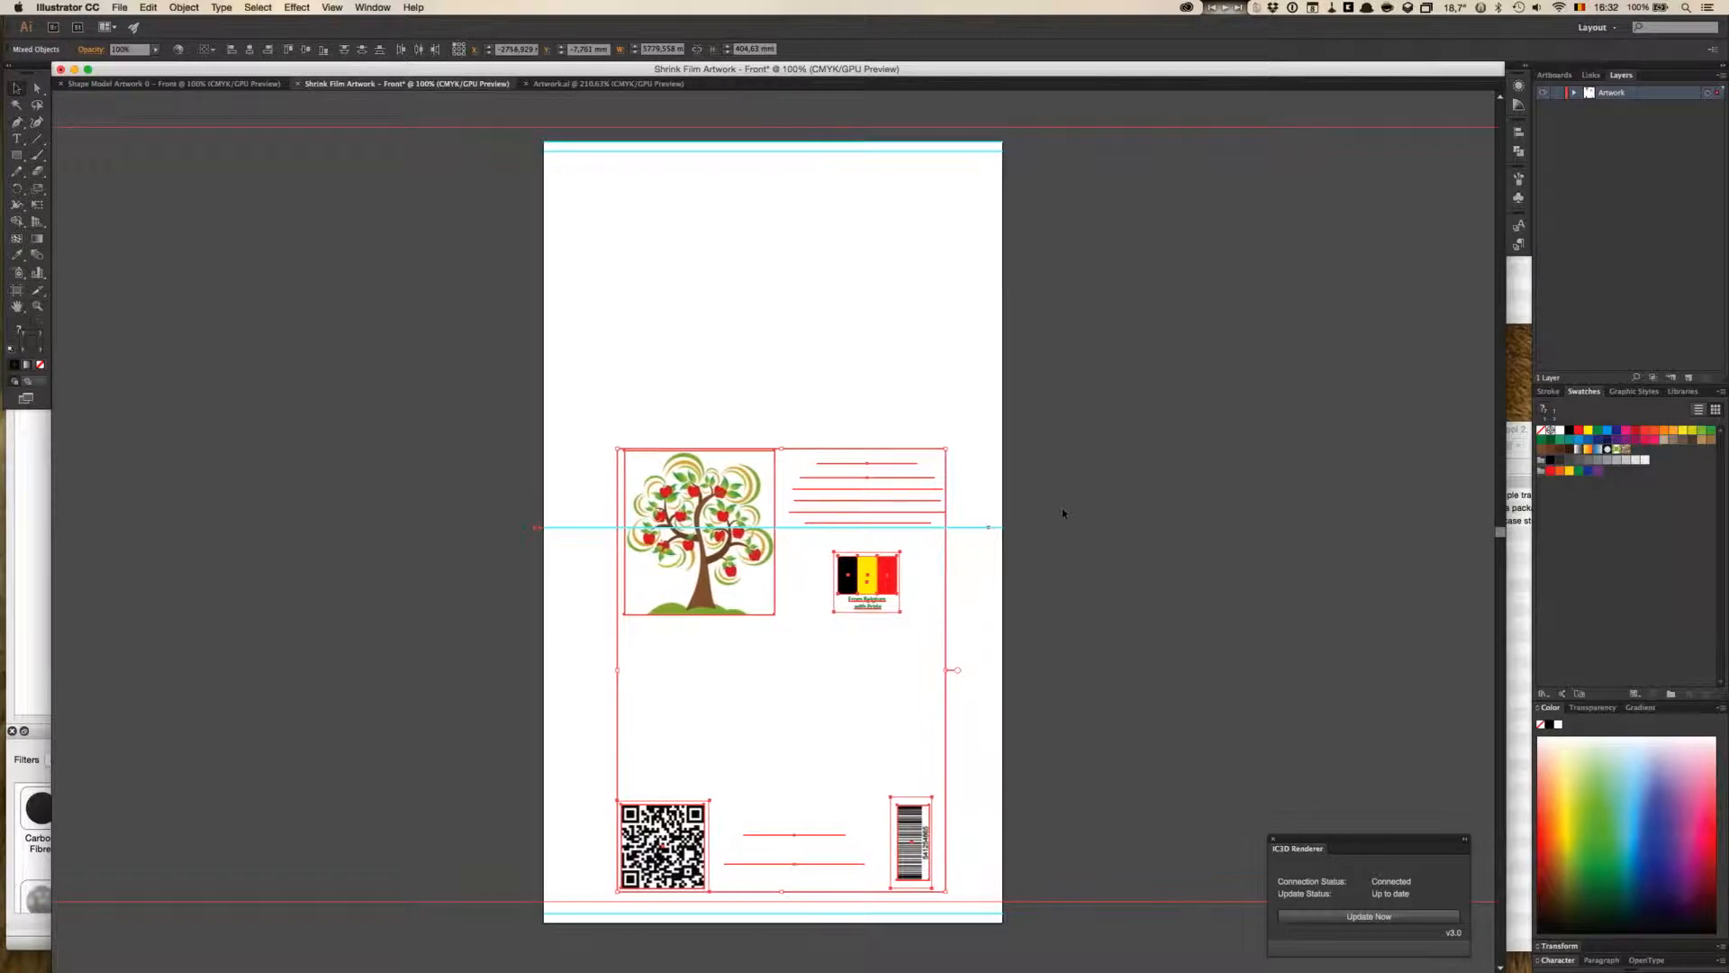
key("super+shift+a")
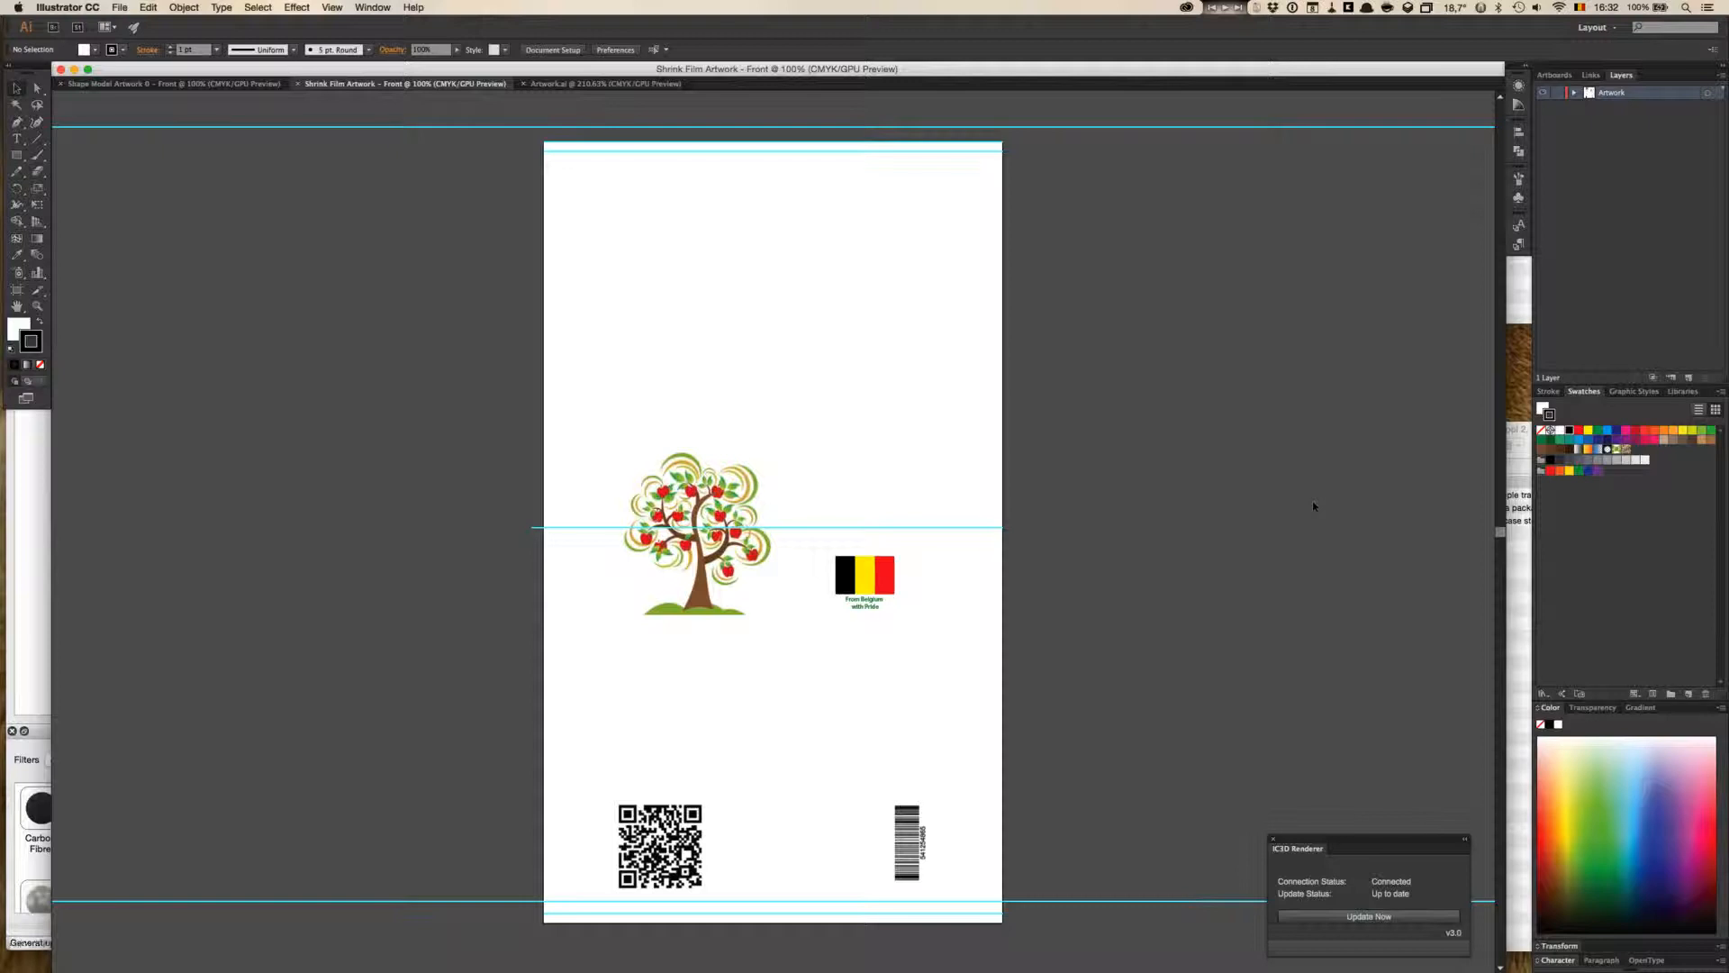
- Switch to IC3D and examine the printed shrink film on the underside and the top of the apple package
key("super+Tab")
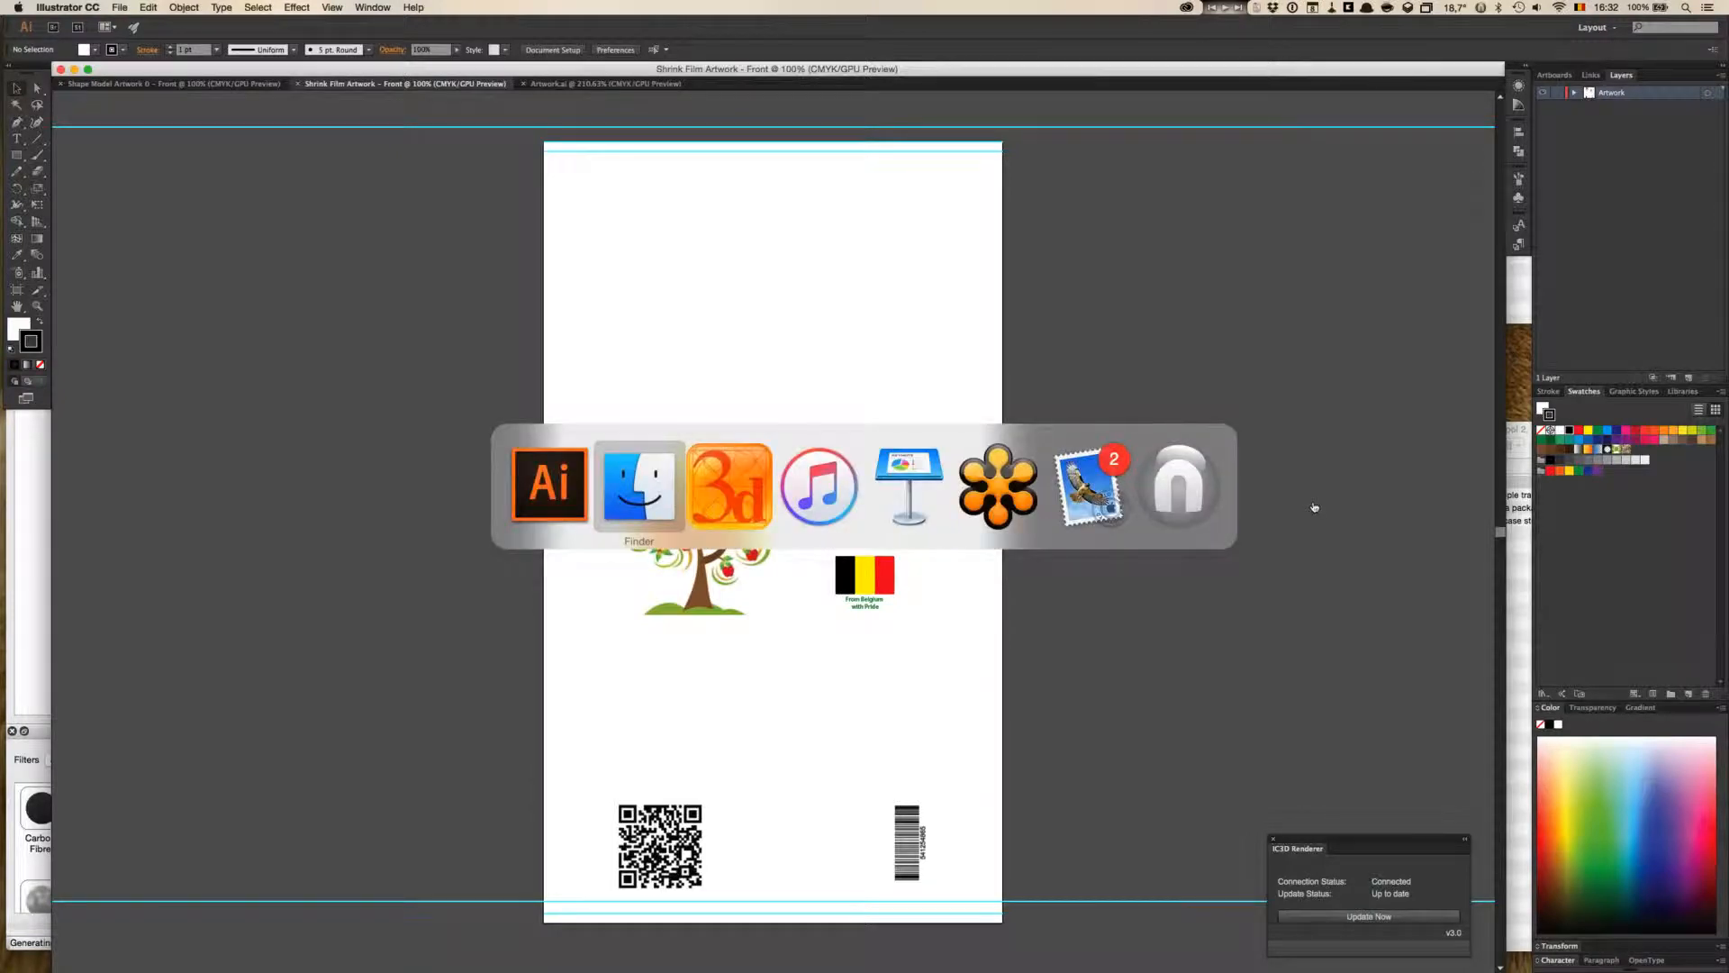
key("super+Tab")
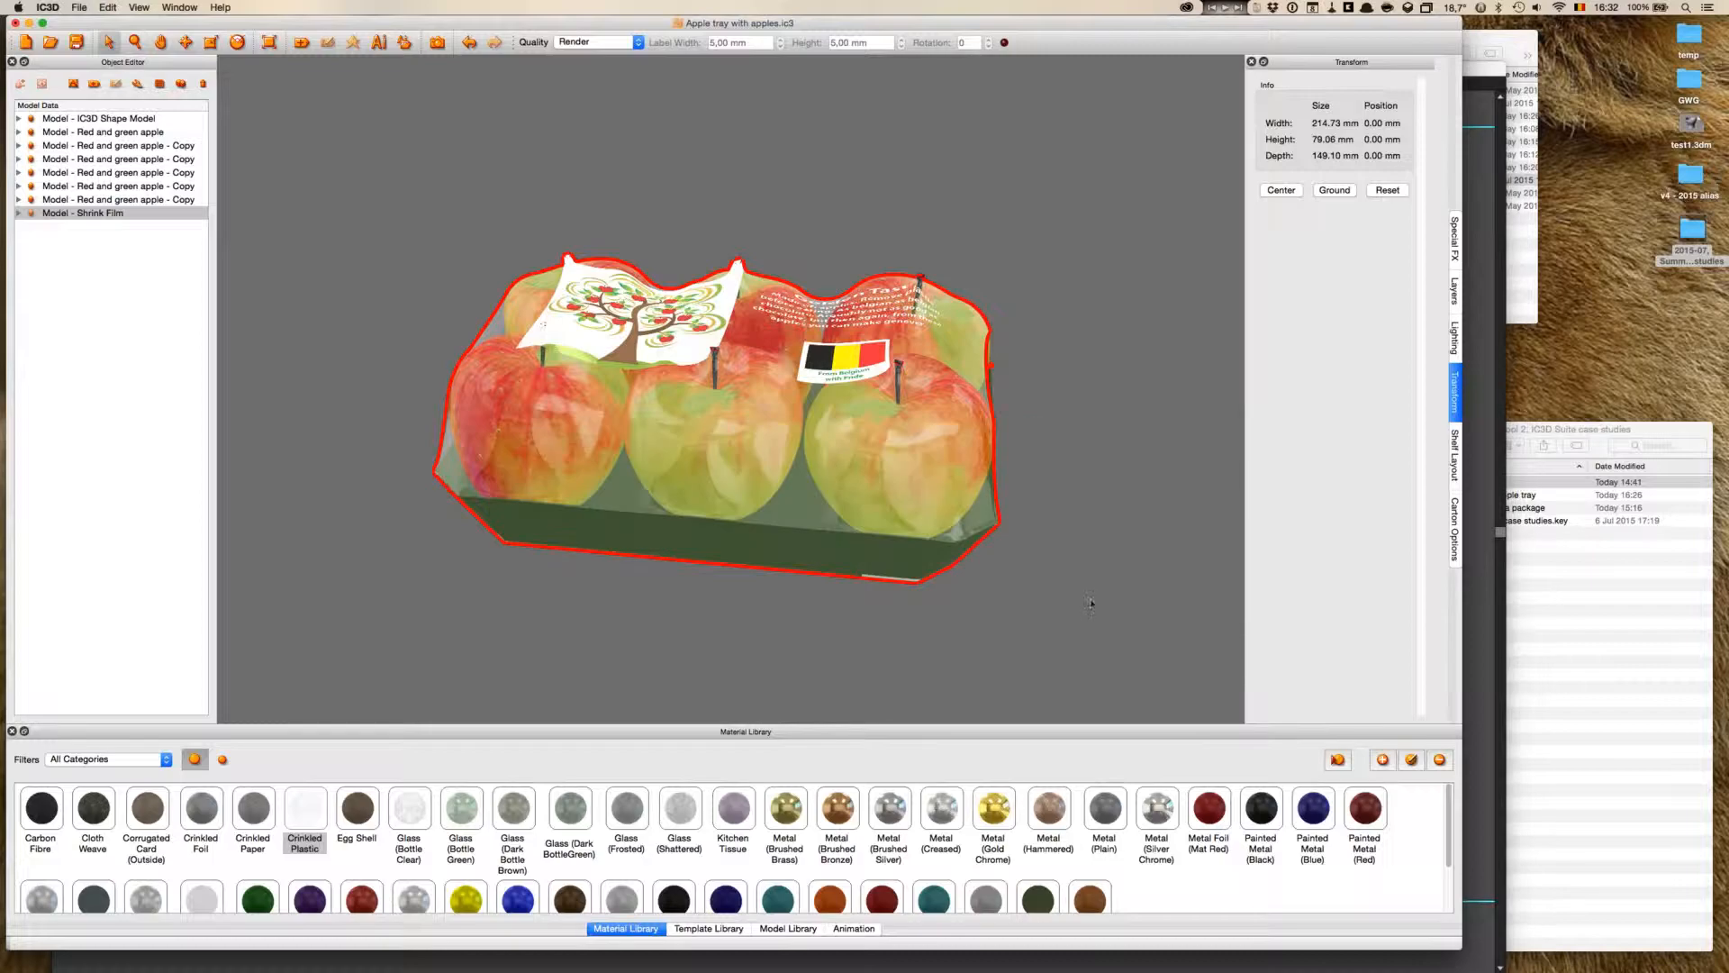
left_click_drag(1092, 603, 895, 324)
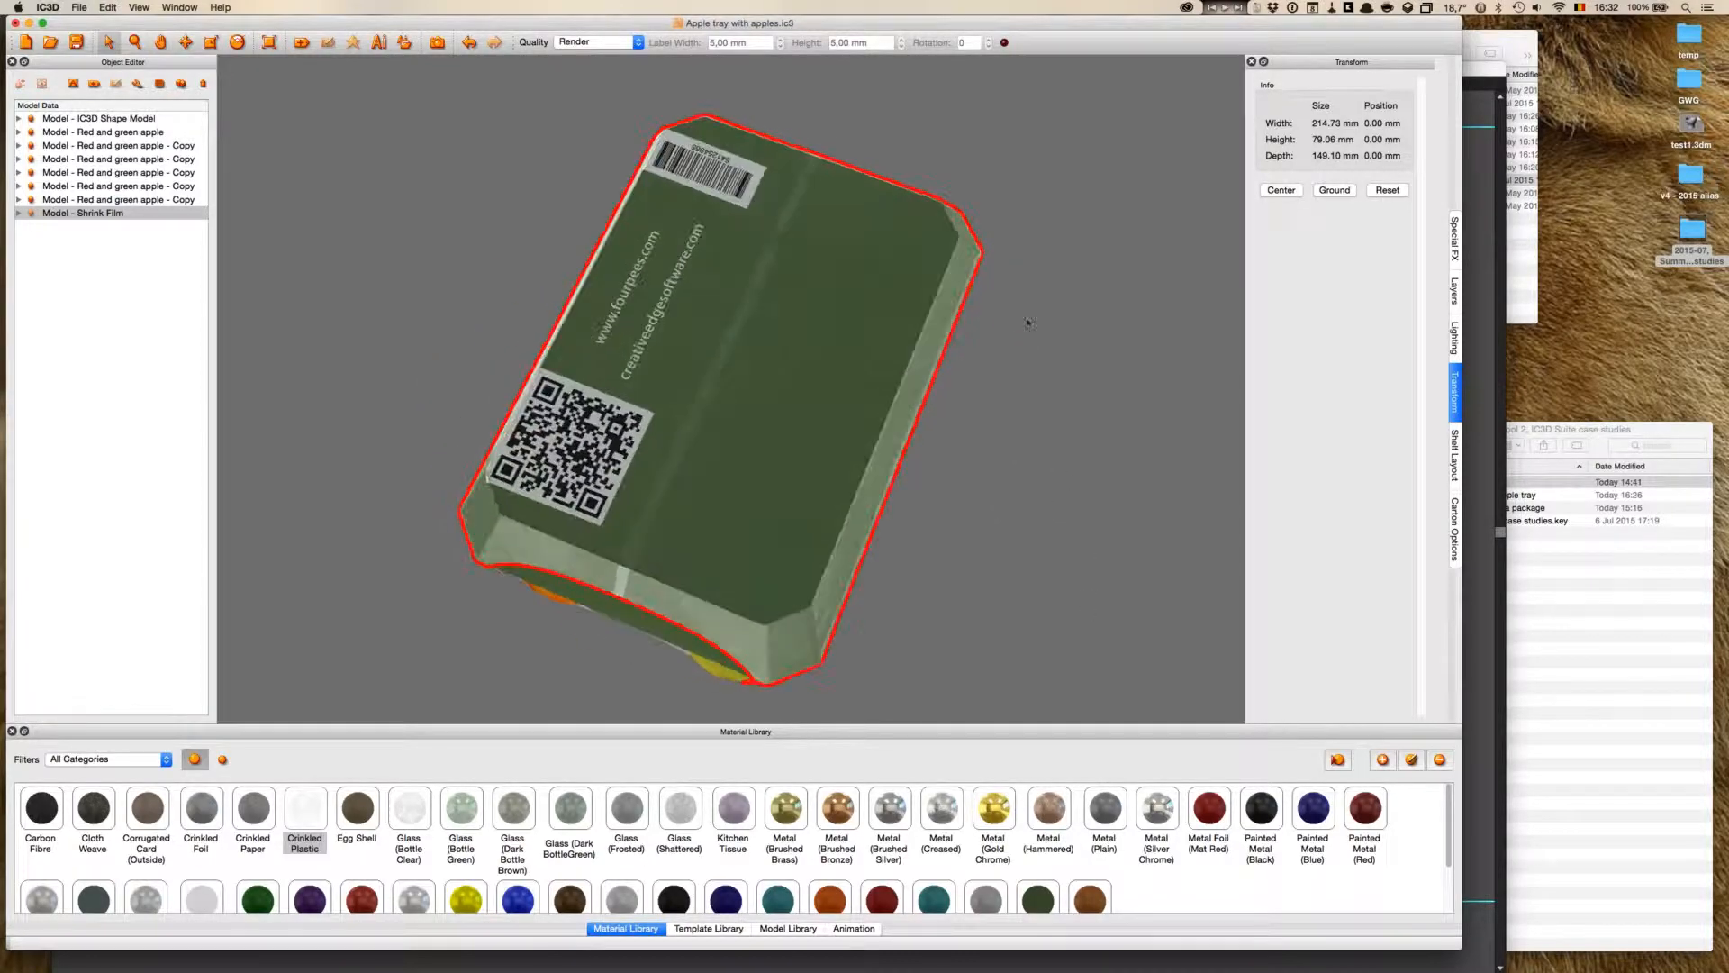
left_click_drag(1142, 283, 1149, 377)
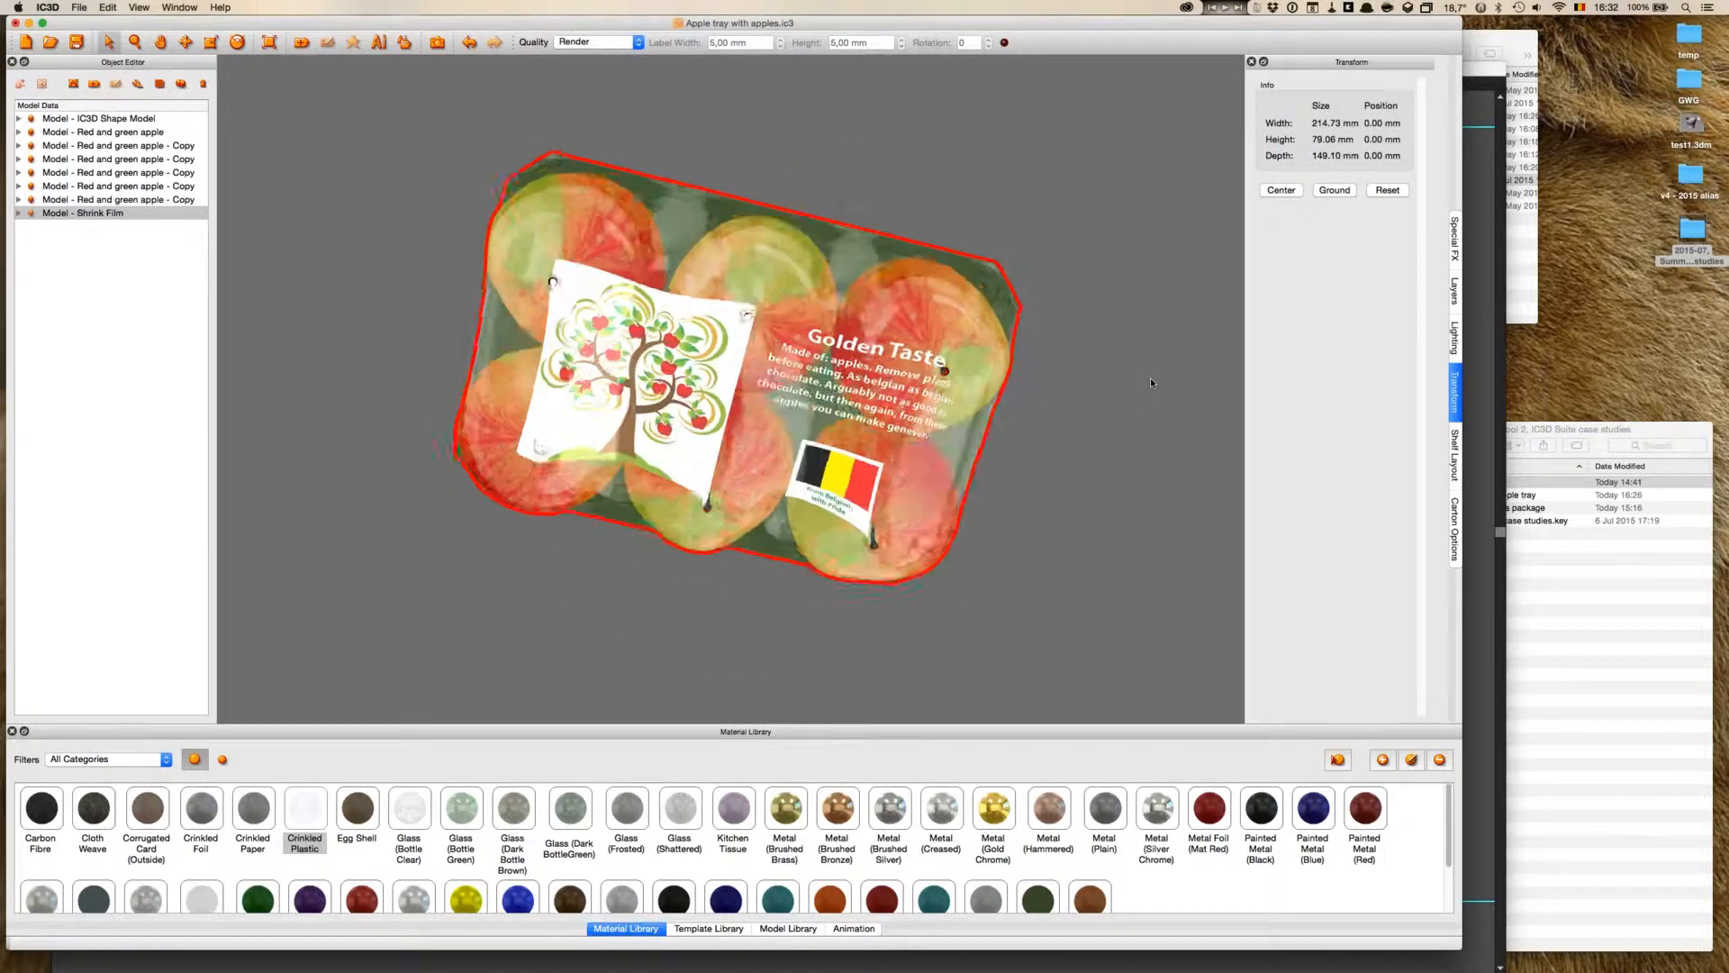
left_click_drag(1149, 375, 1198, 425)
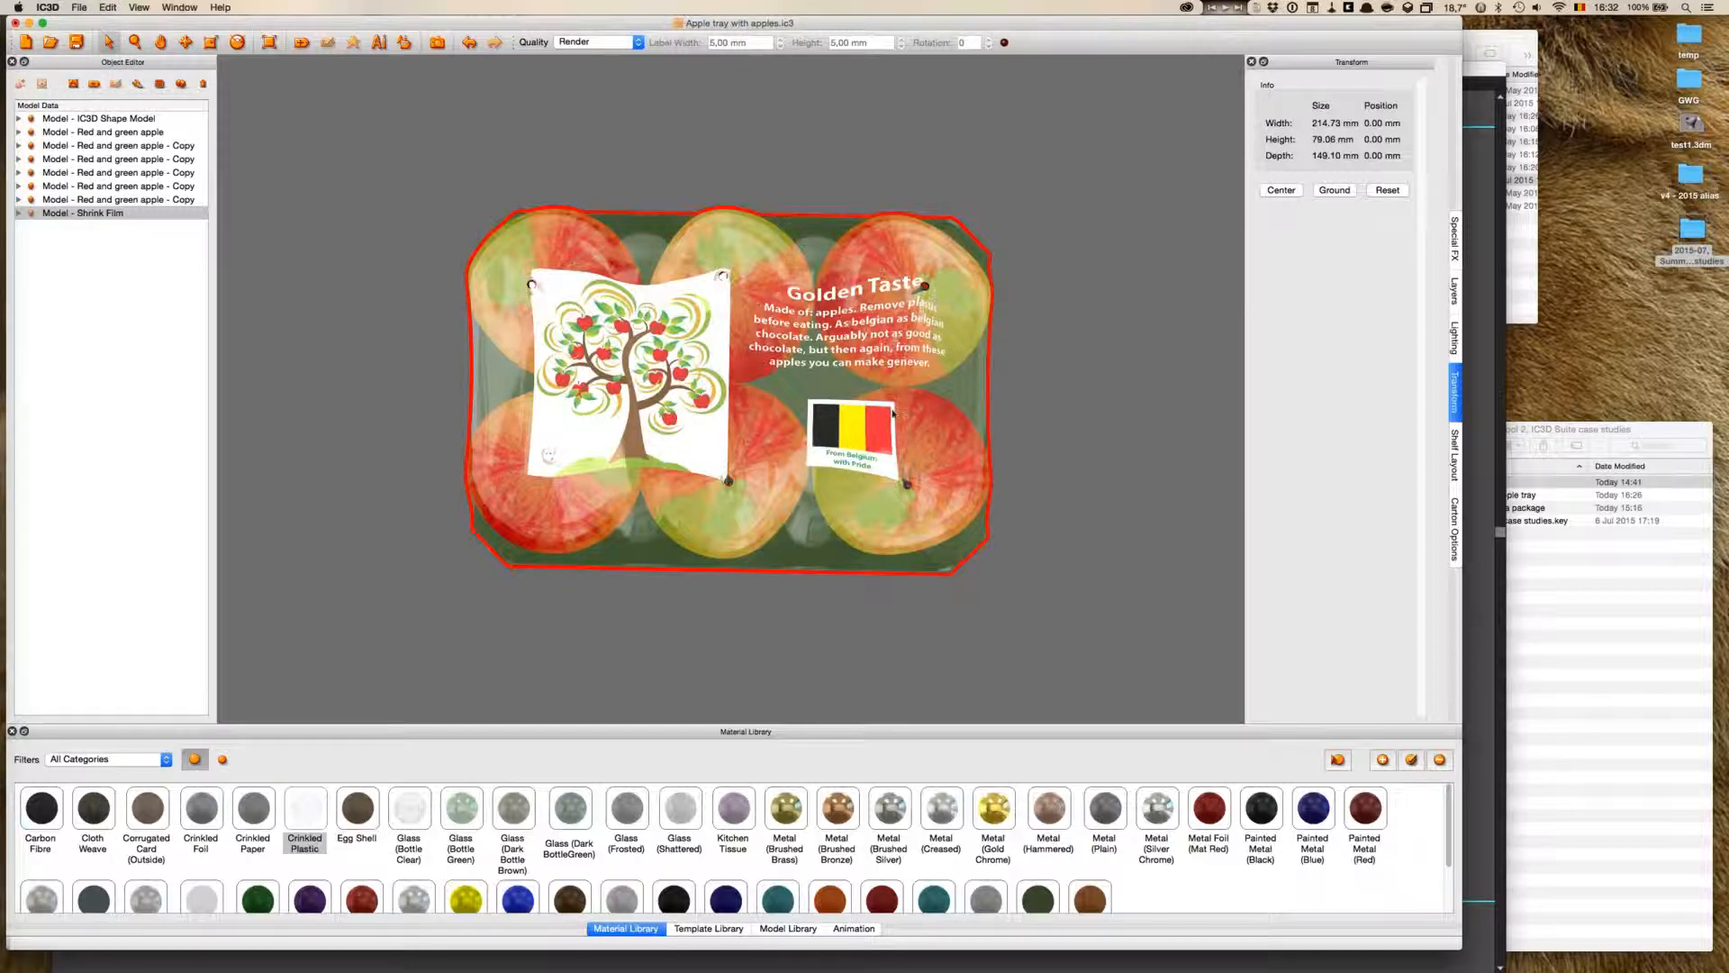
- Switch to Illustrator and give the Belgian flag group an envelope mesh of 10 rows and 10 columns
key("super+Tab")
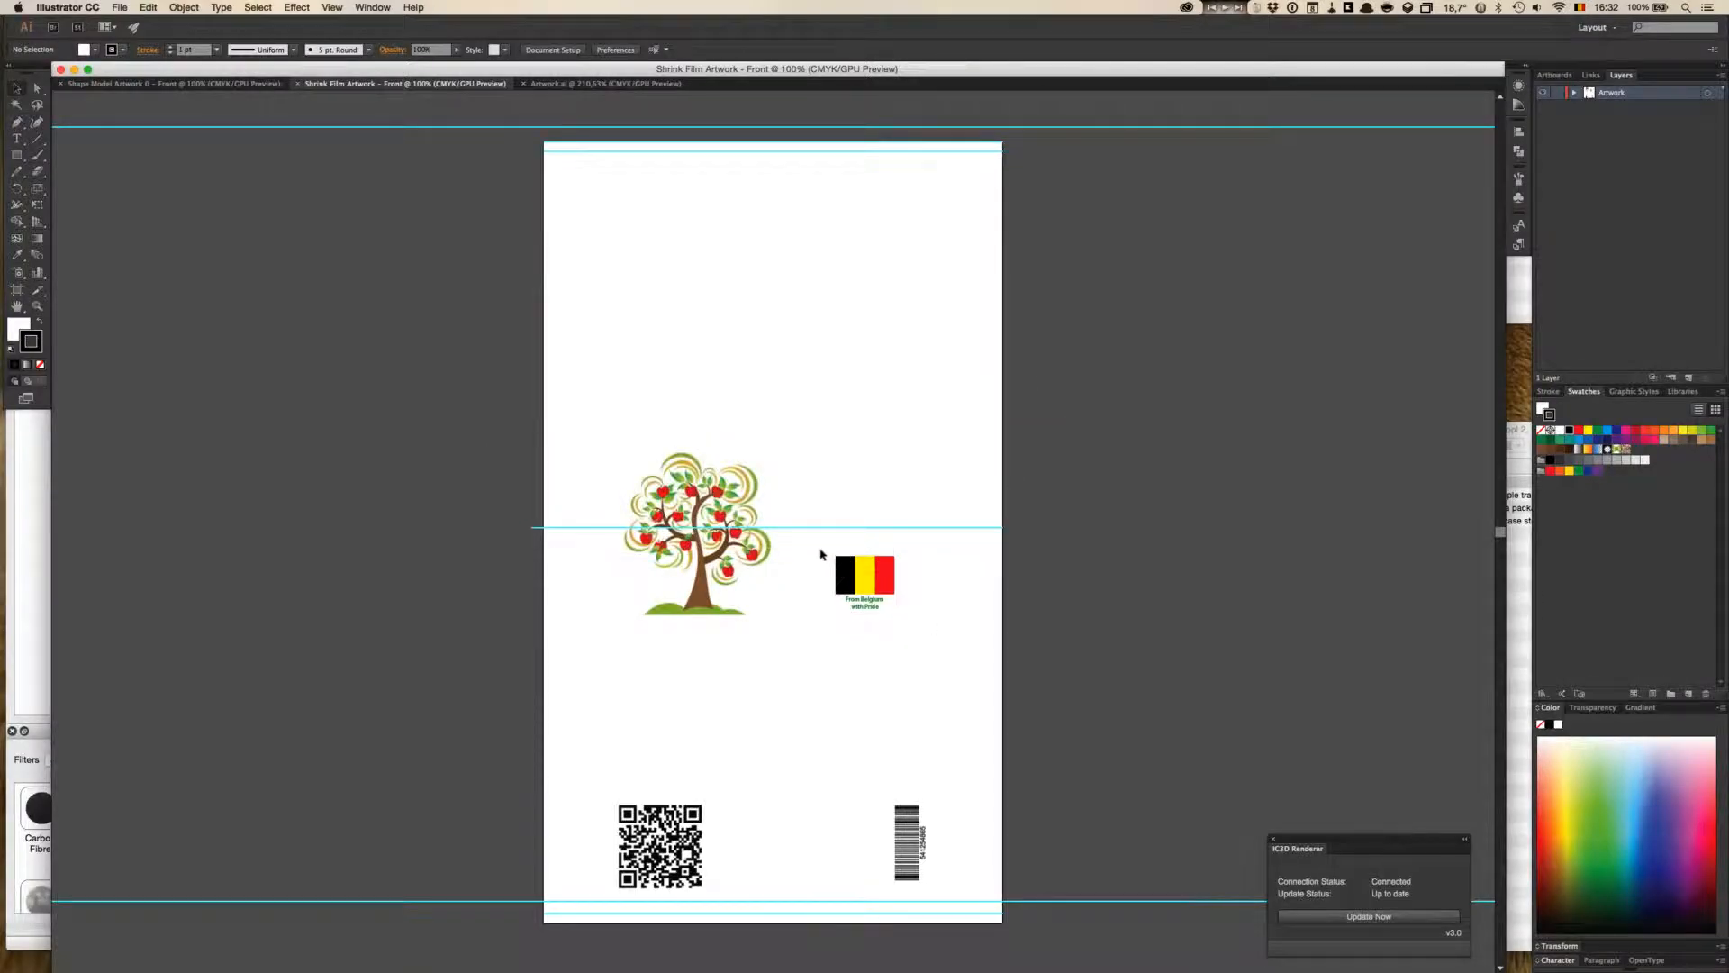
left_click(927, 637)
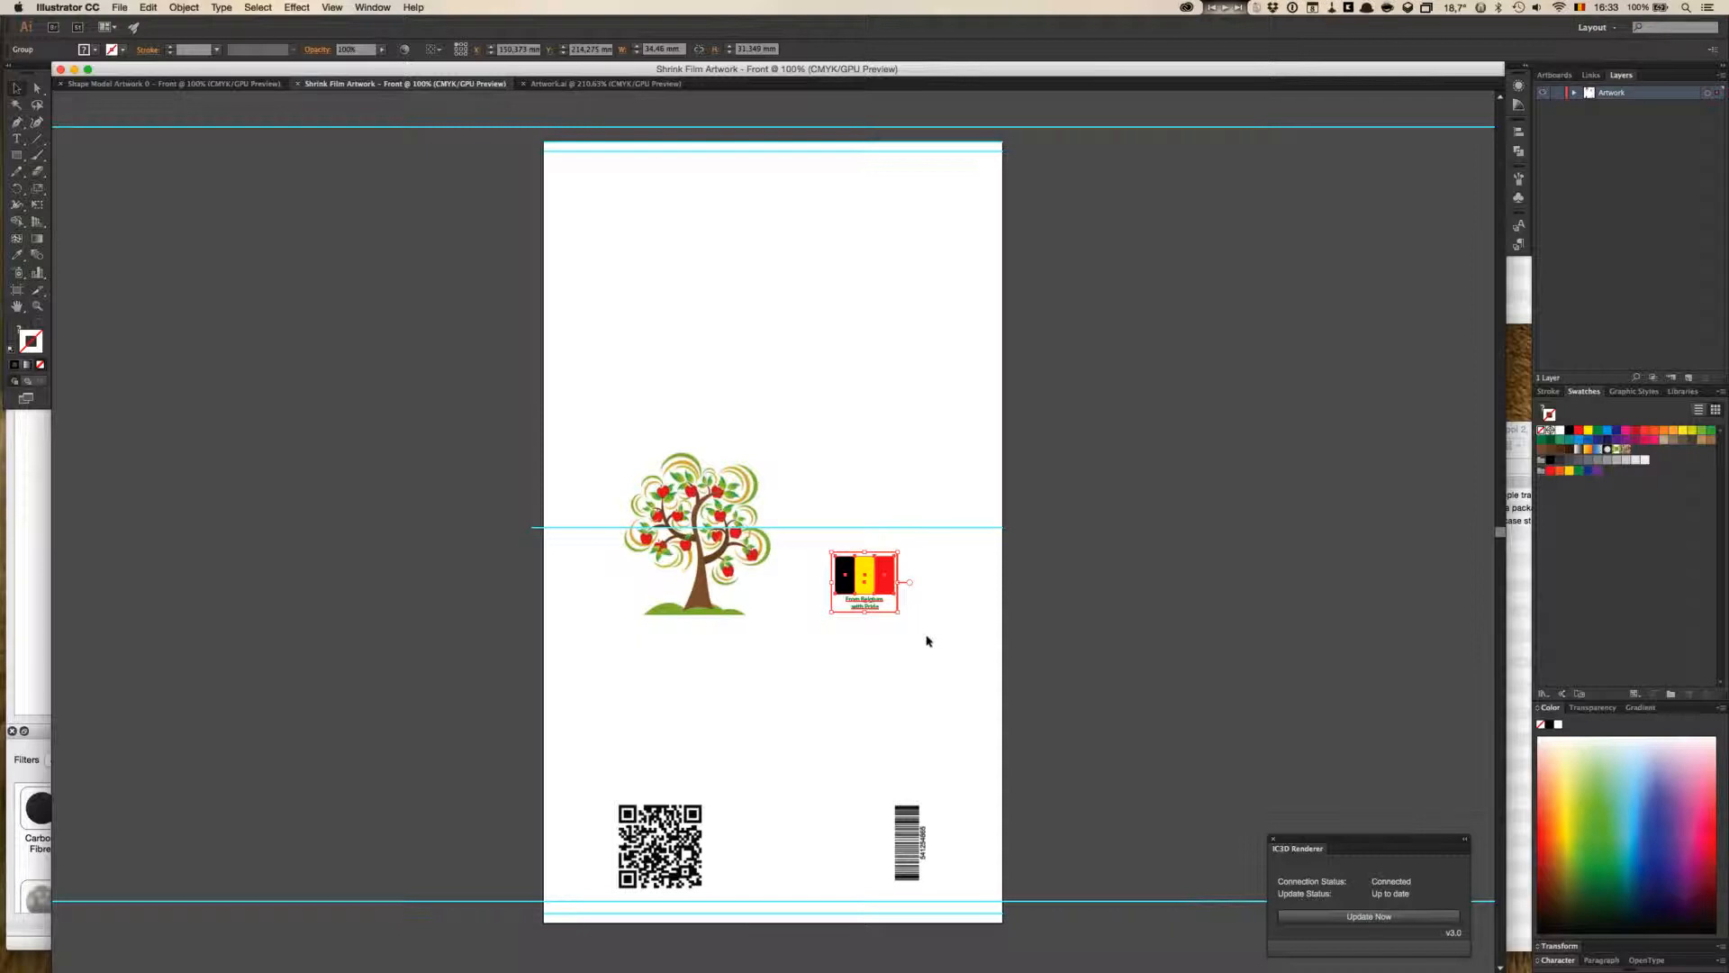
left_click(183, 7)
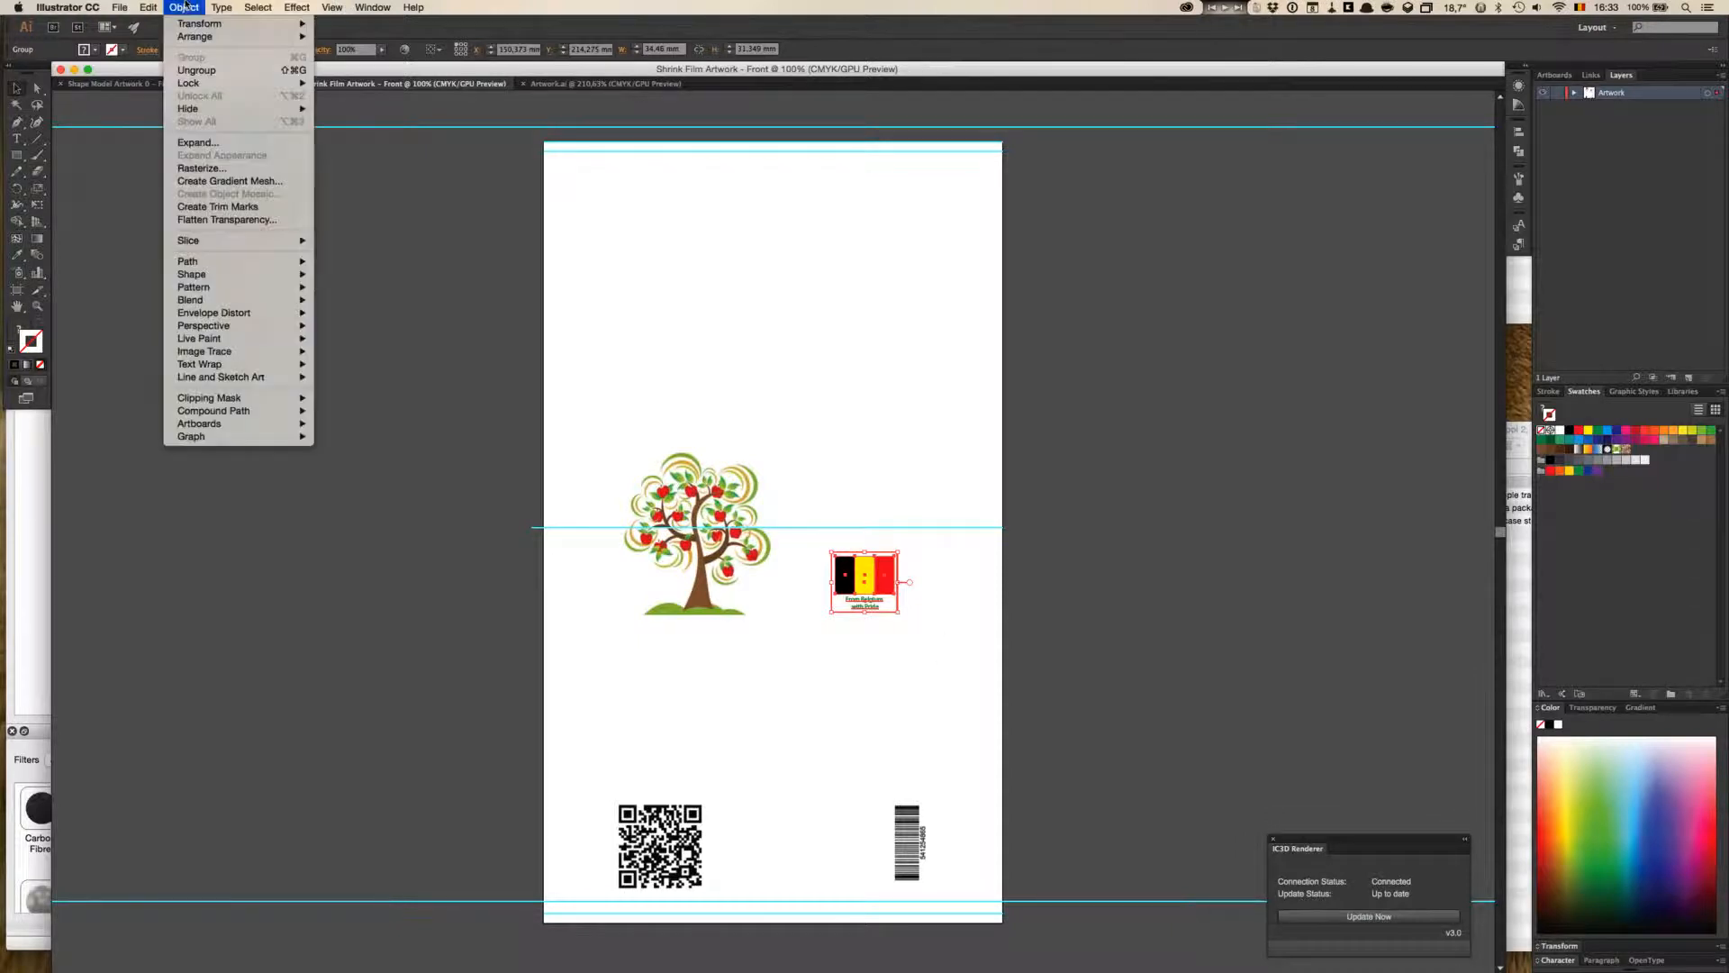
mouse_move(216, 313)
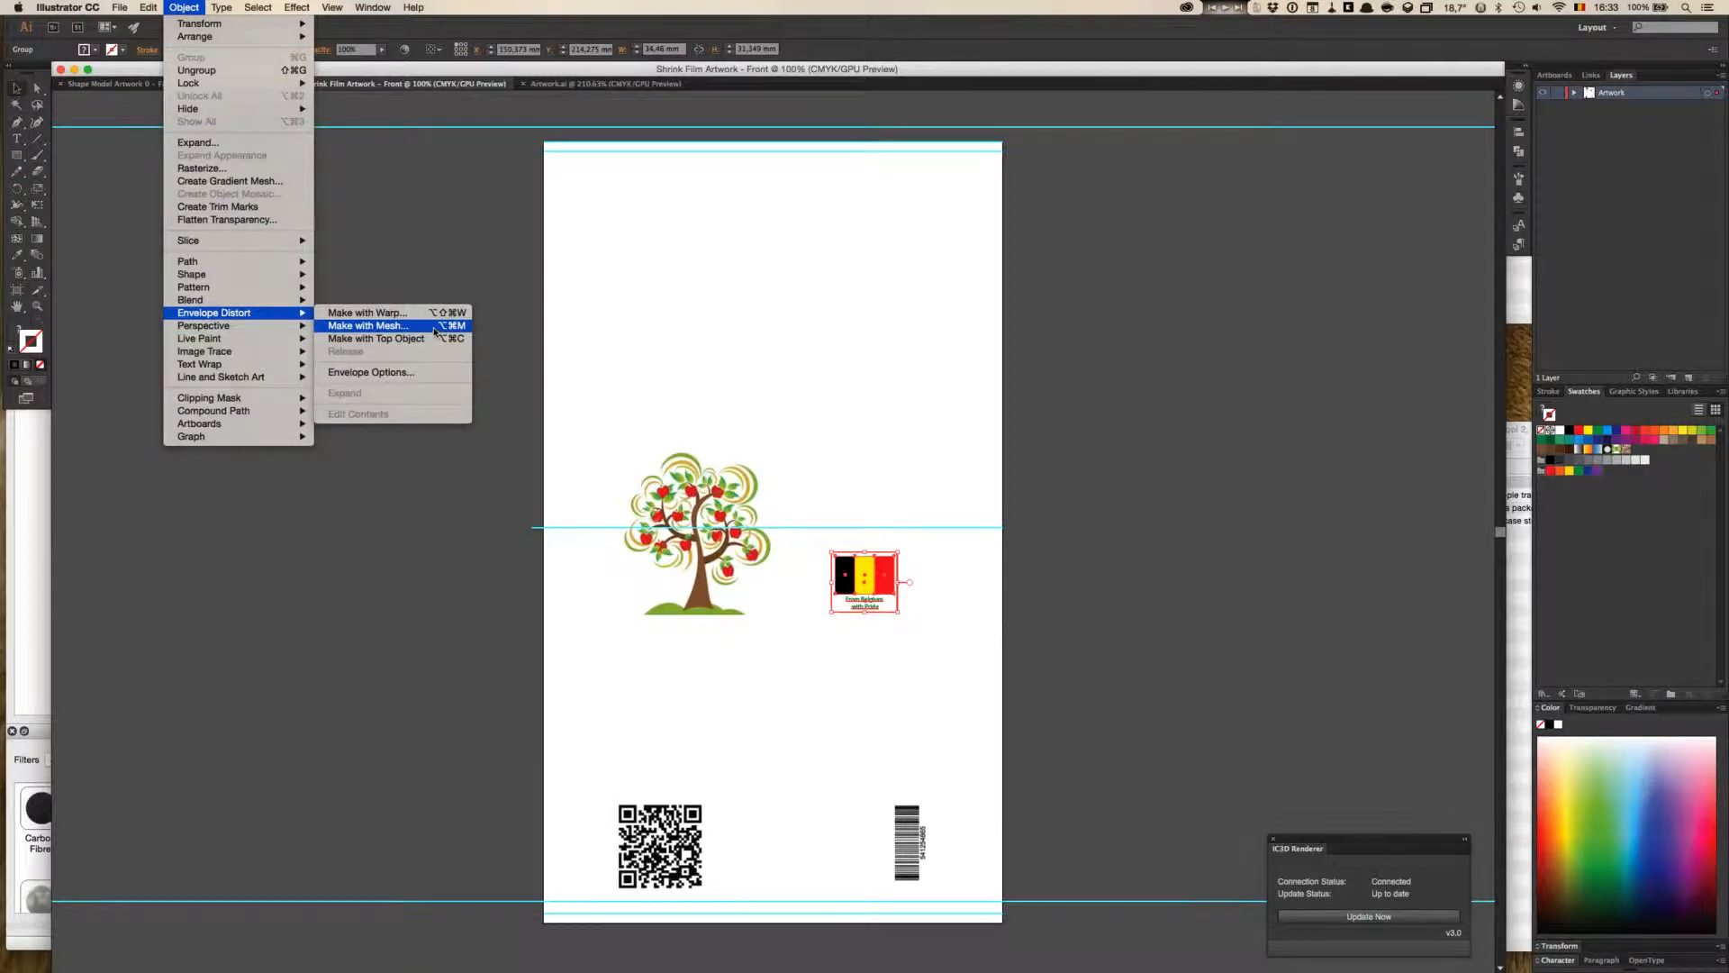
left_click(435, 331)
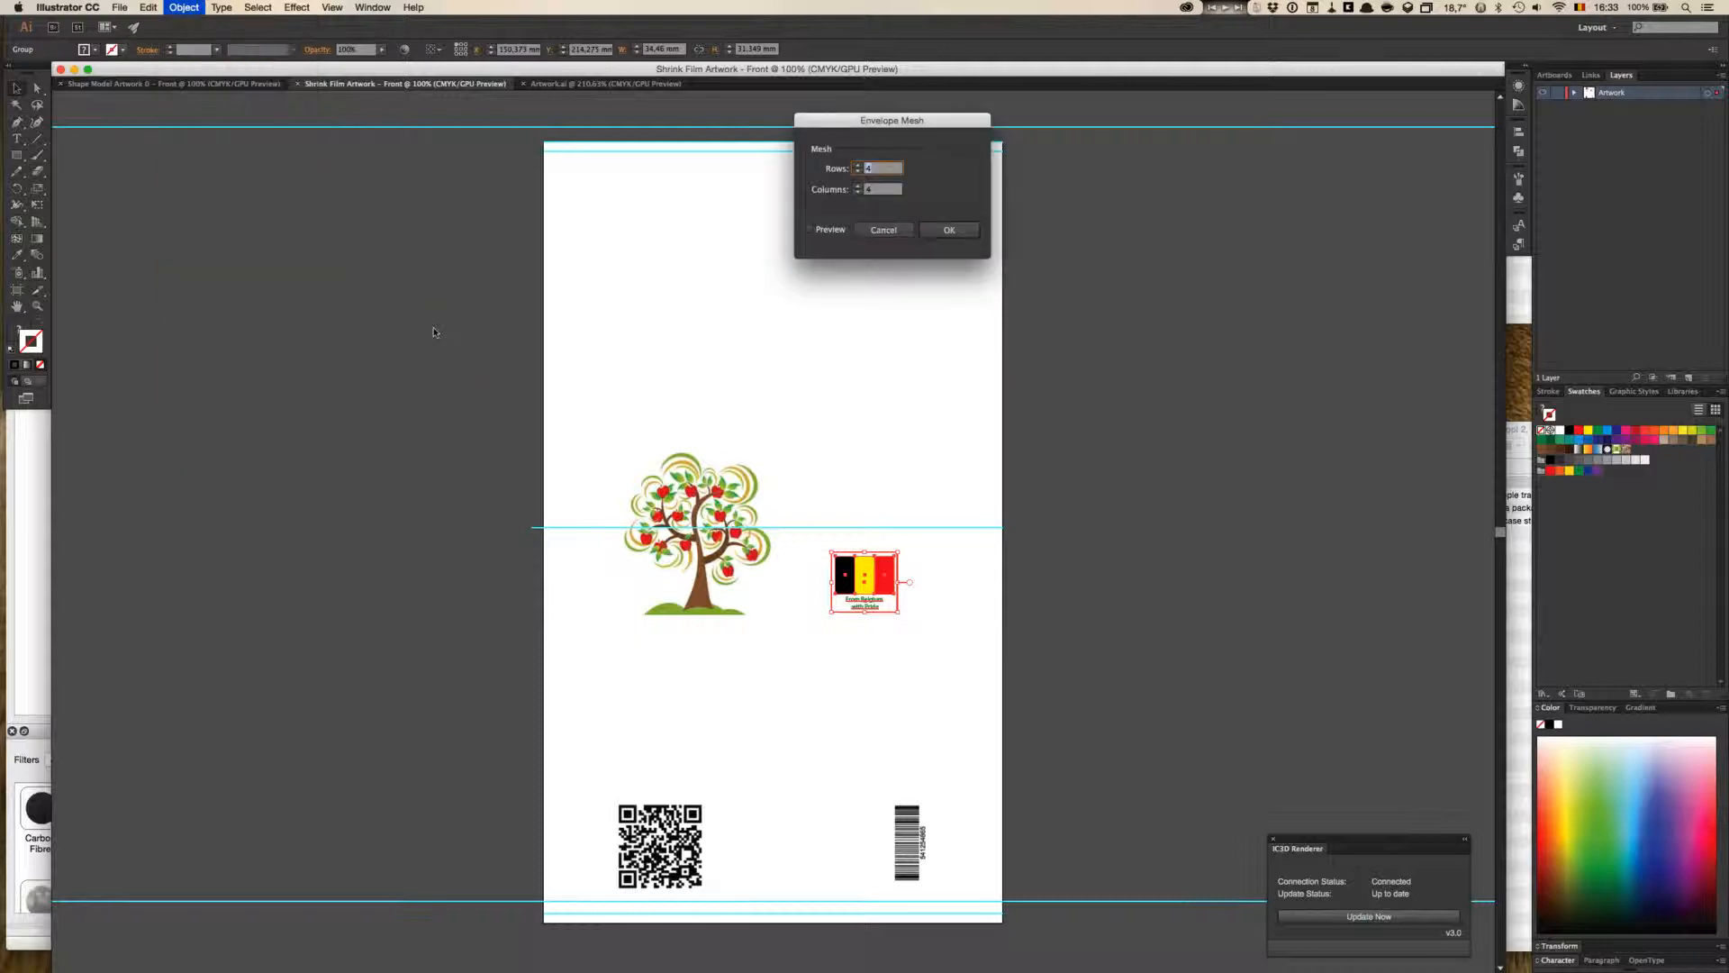
left_click_drag(875, 120, 603, 208)
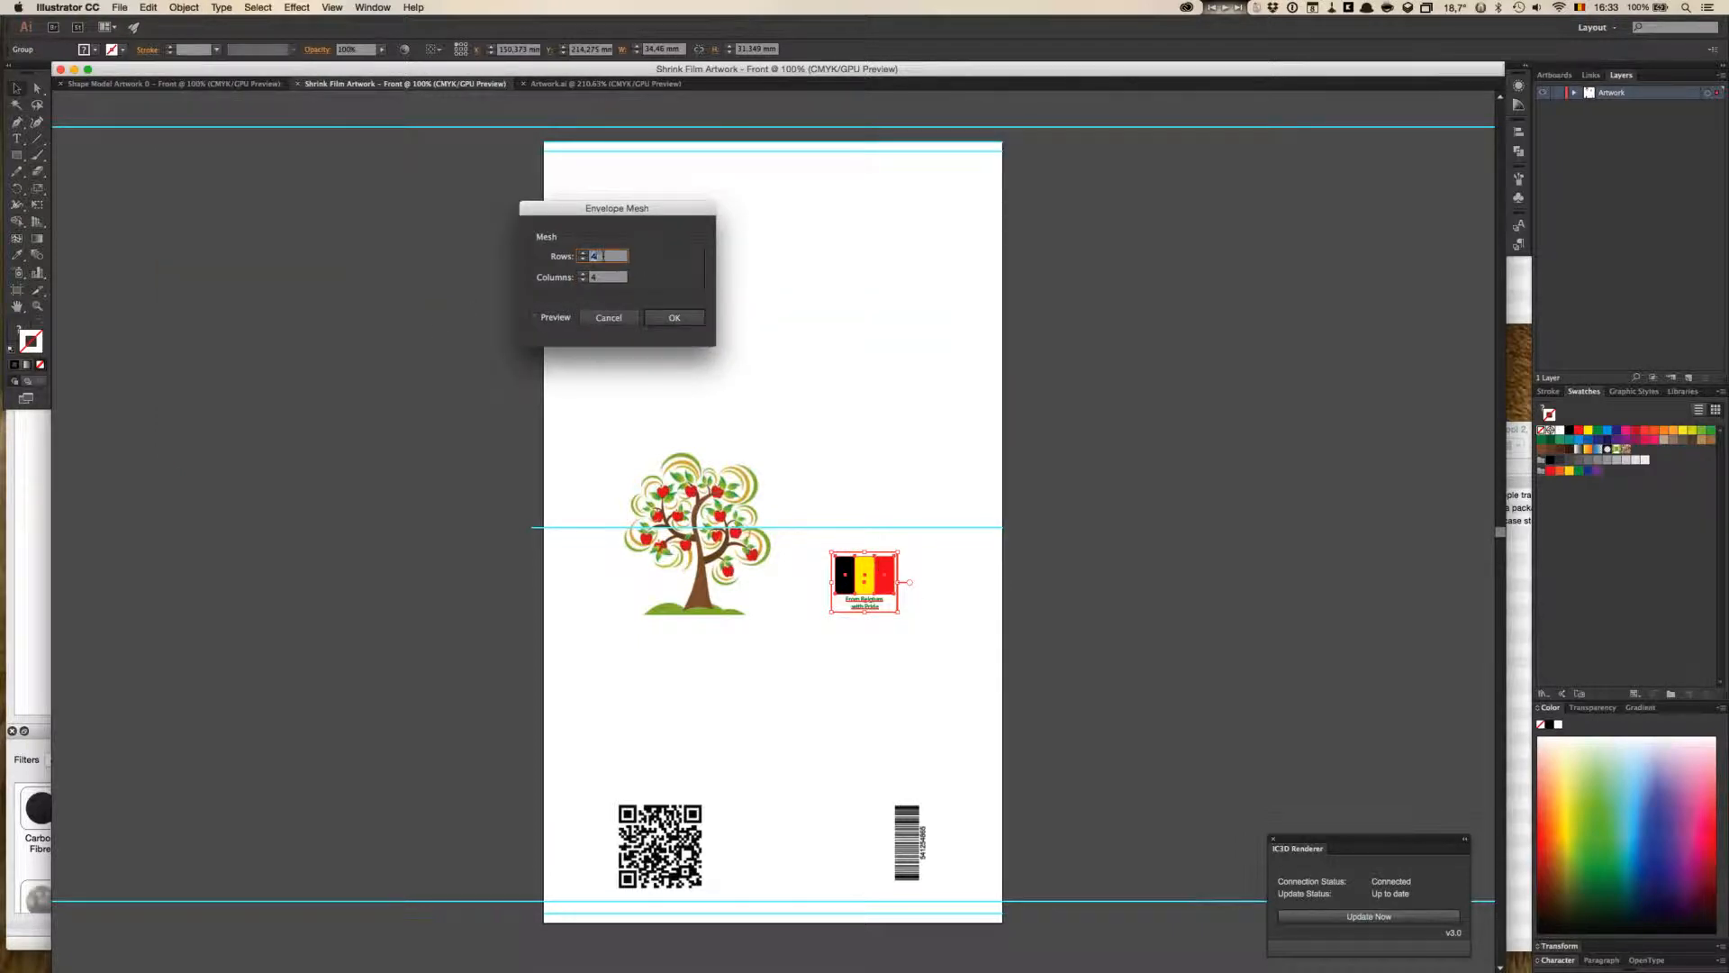
type("10")
key("Tab")
type("10")
left_click(548, 318)
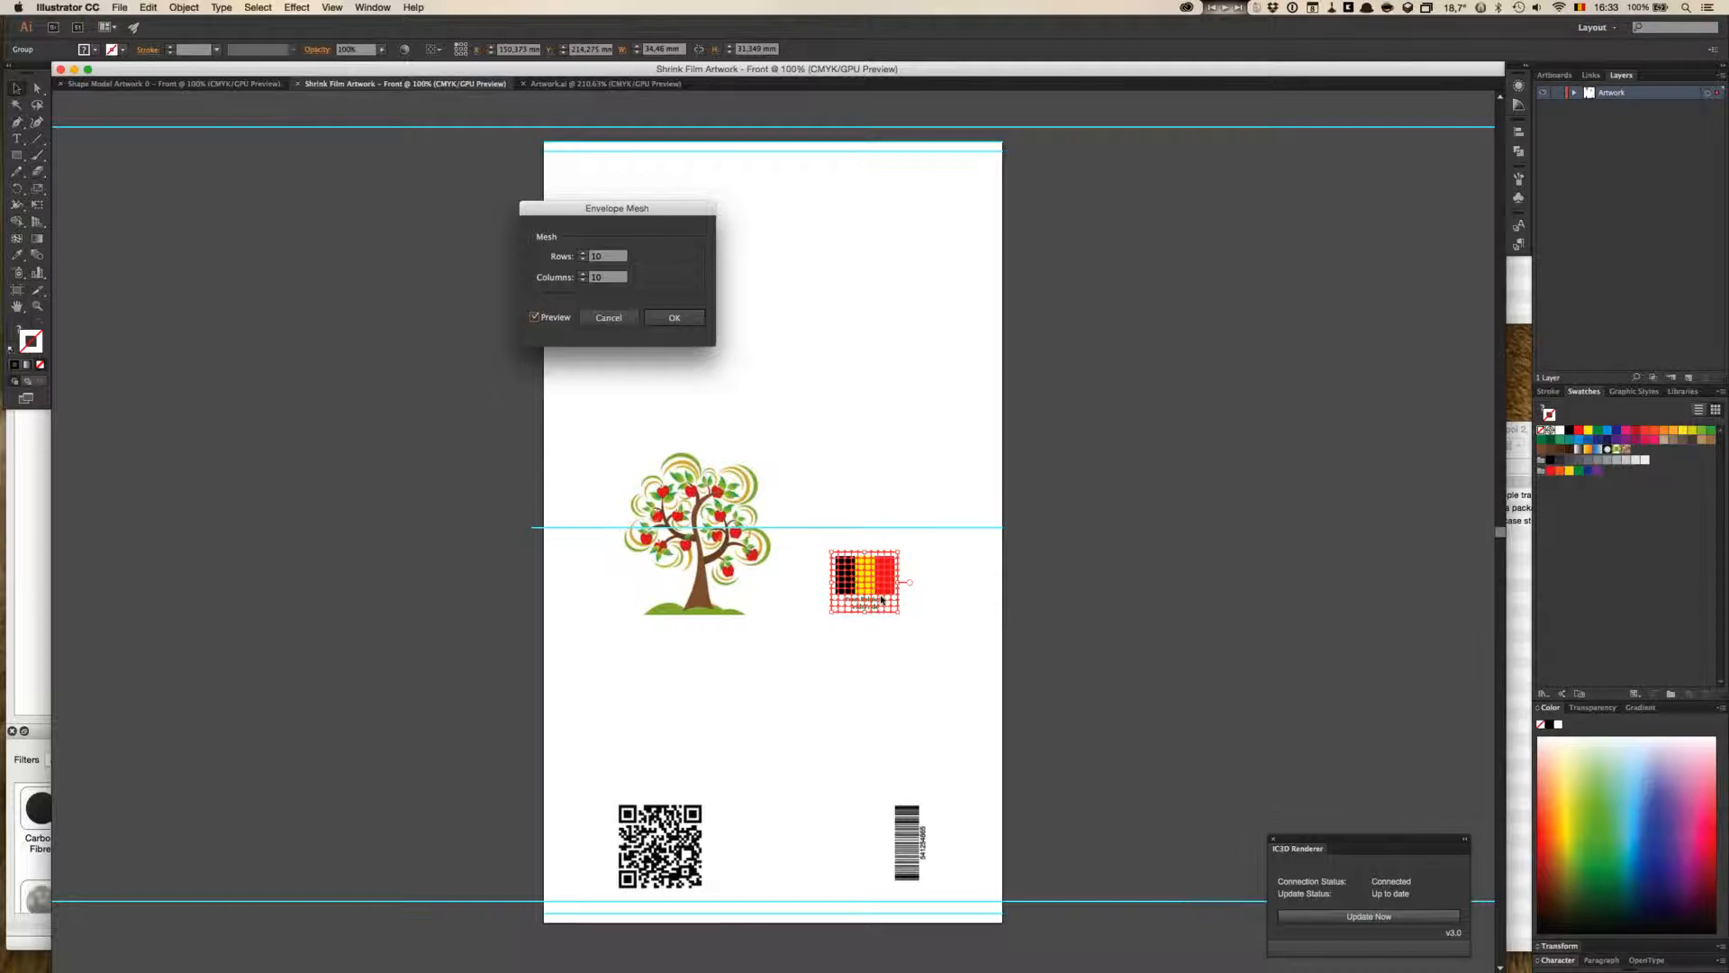
left_click(680, 321)
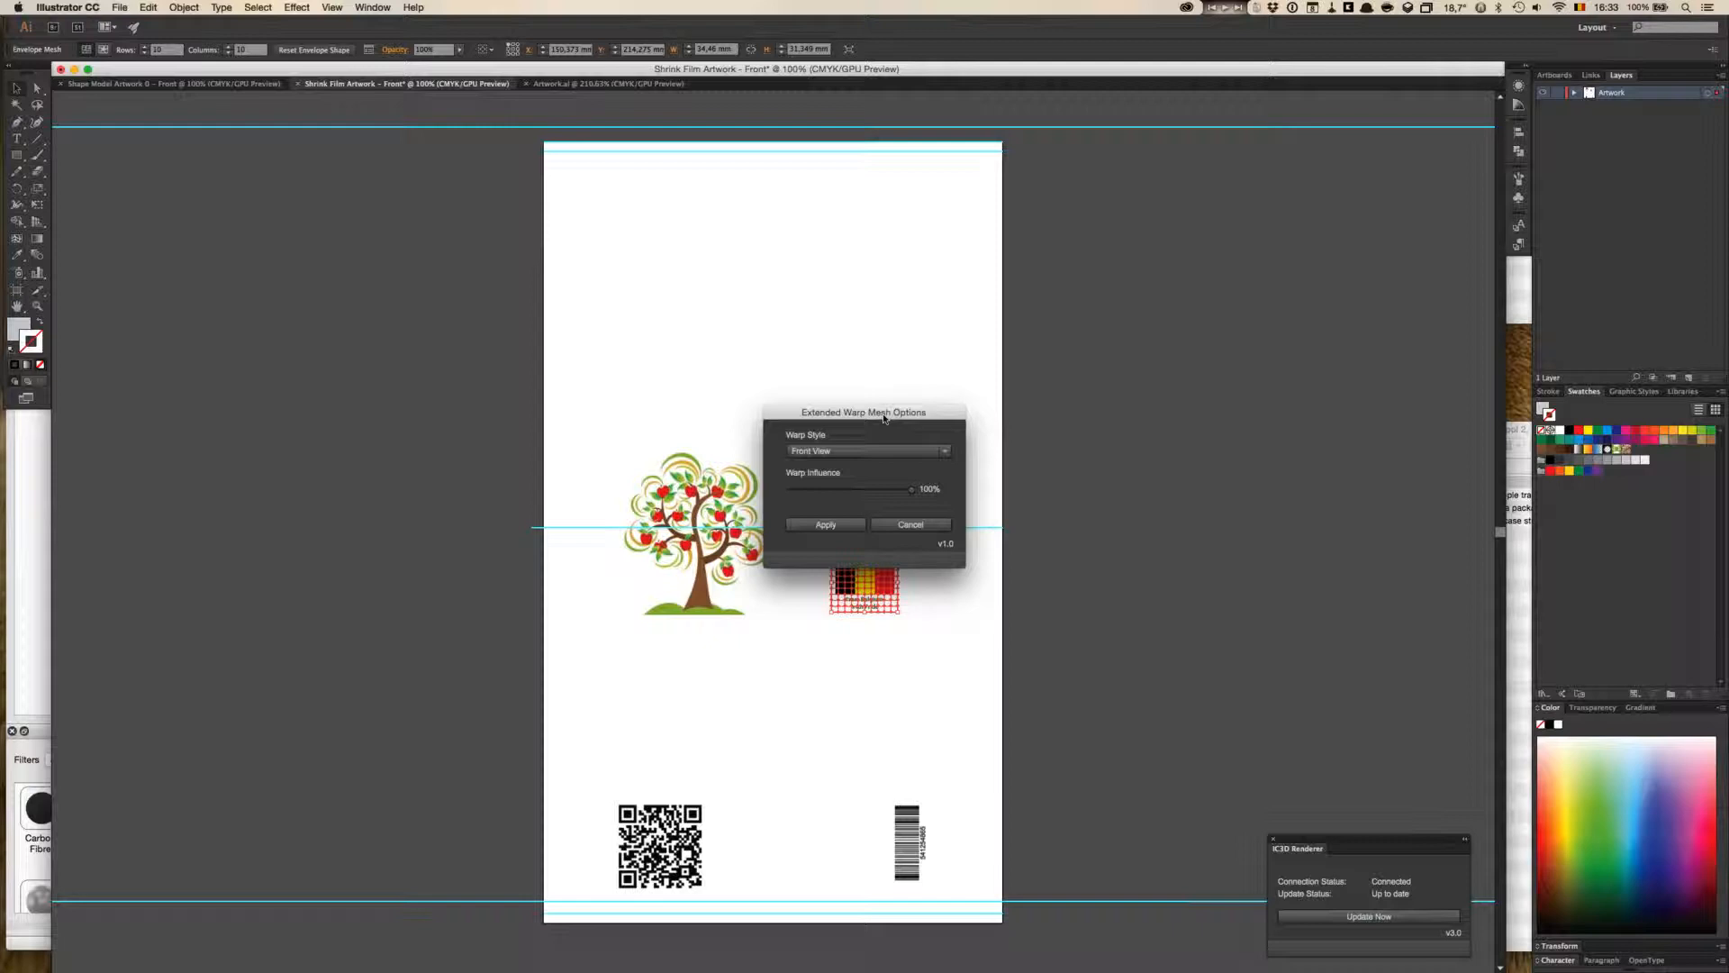
- Open the warp style choices in the Extended Warp Mesh Options for the flag's mesh
left_click_drag(884, 417, 756, 230)
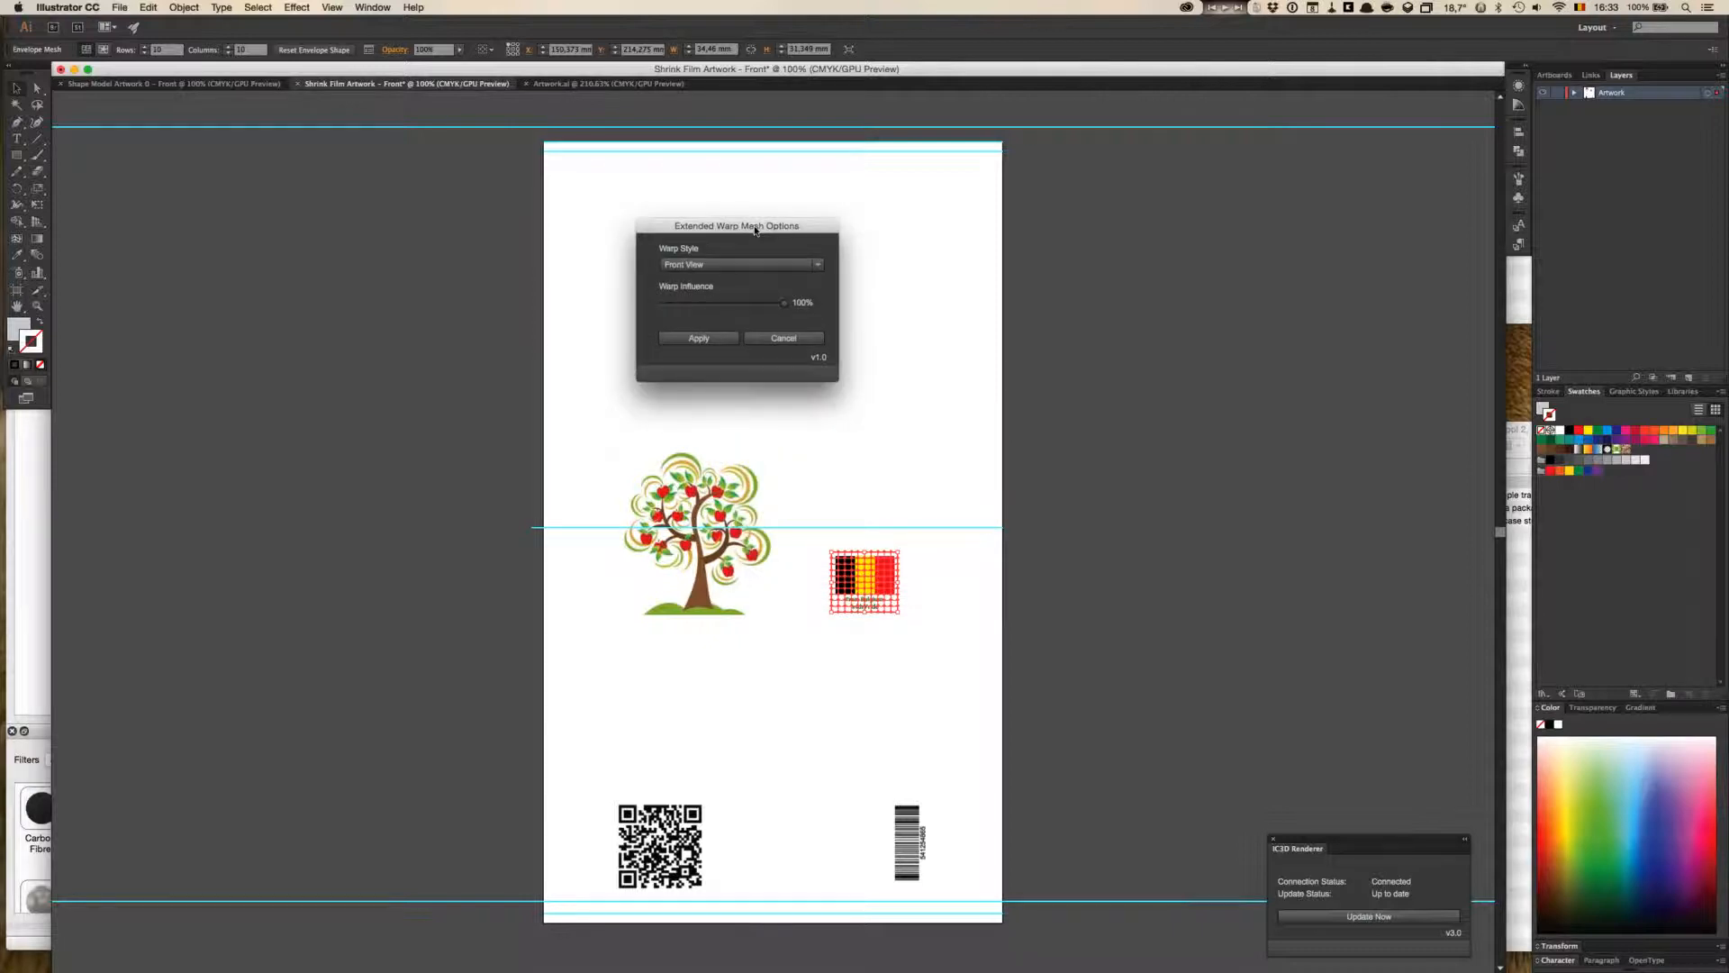
left_click(816, 265)
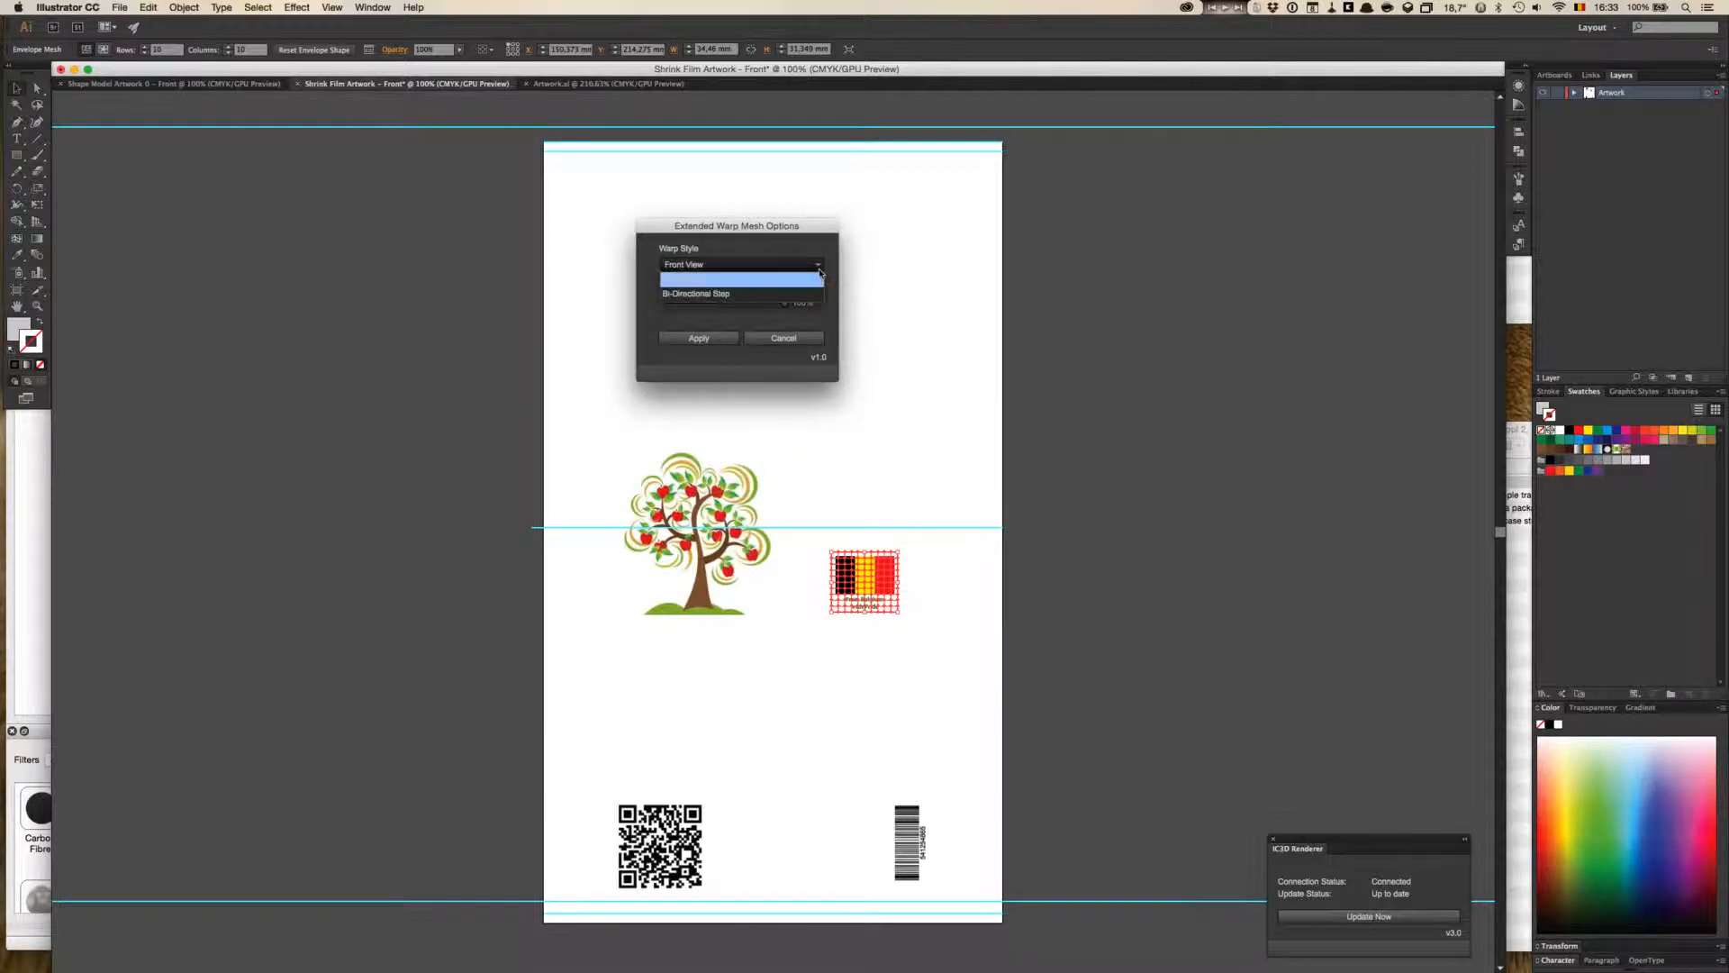
- Apply the Front View warp style at 100% influence to the Belgian flag label's mesh and update the IC3D render
left_click(811, 280)
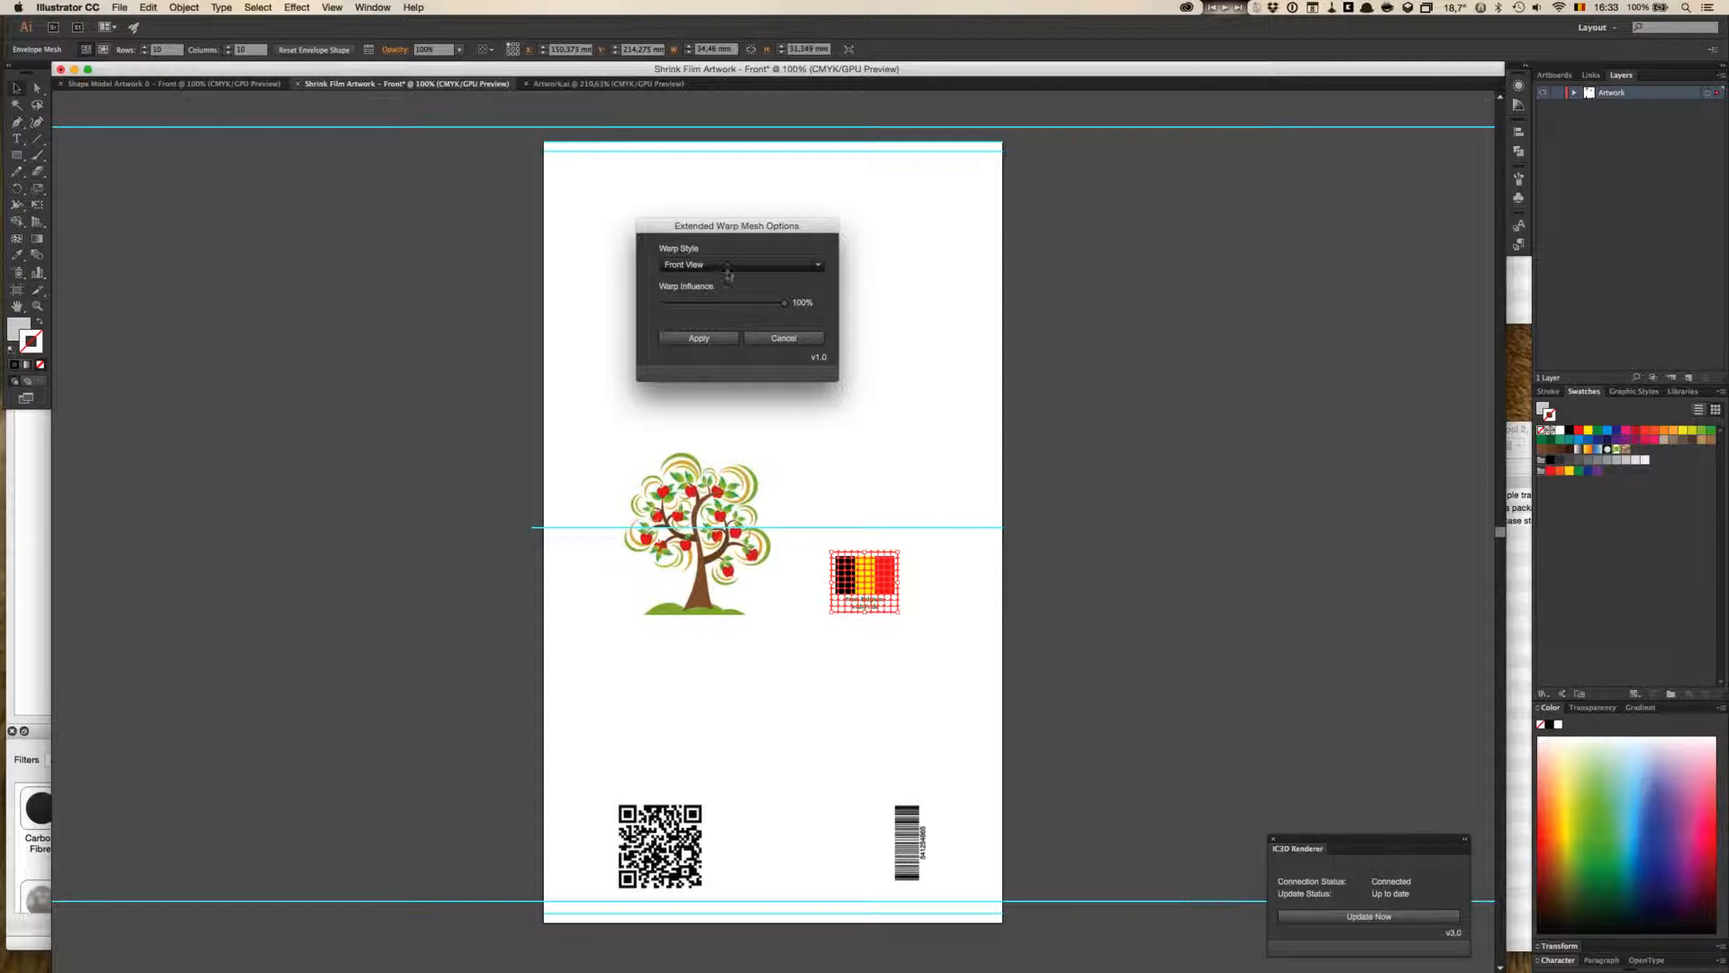
left_click(717, 343)
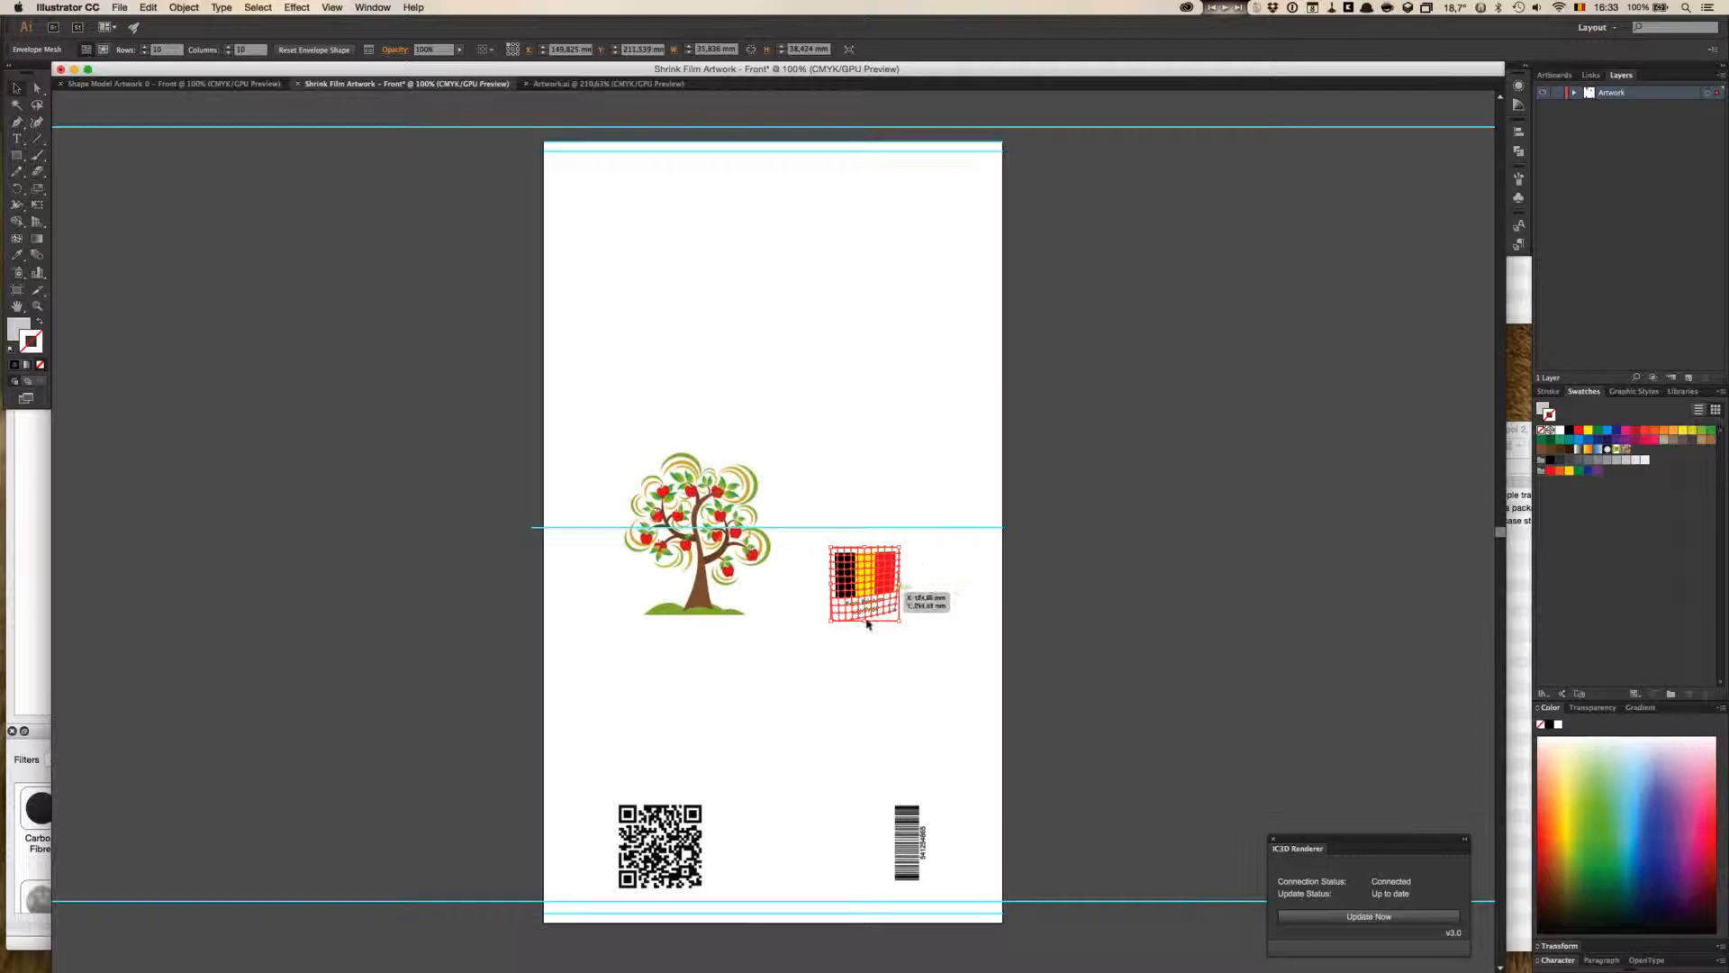
left_click(1403, 918)
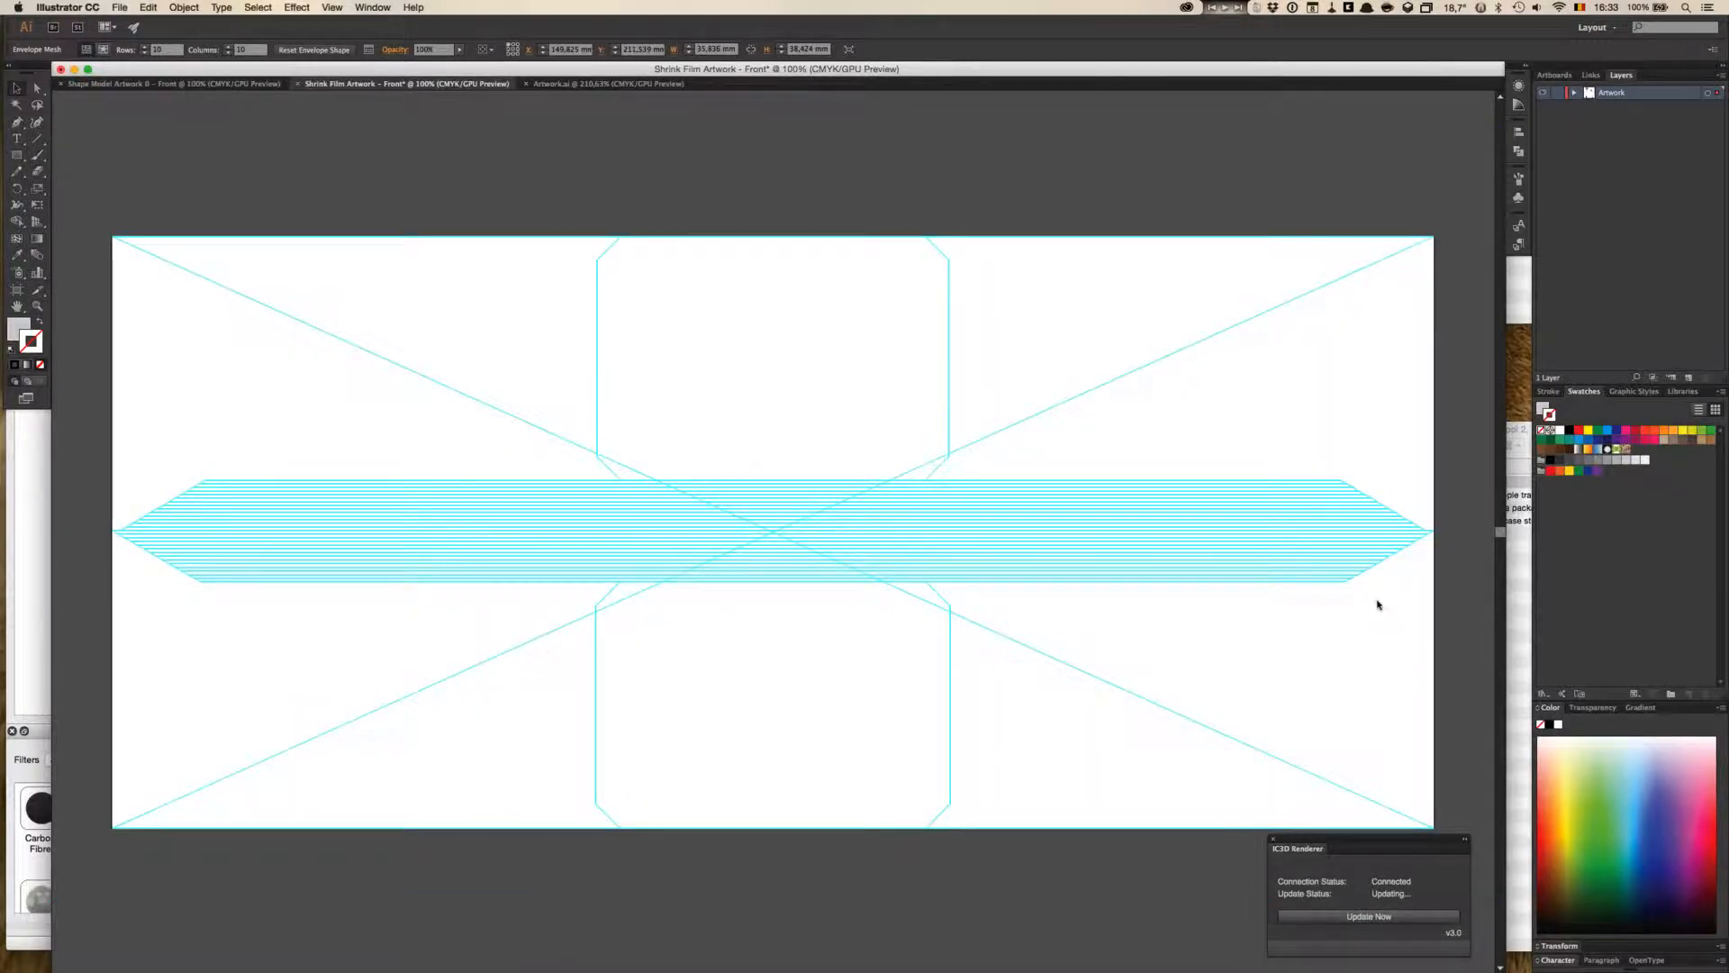
- Switch to IC3D, inspect the updated flag label on the apple tray and deselect the shrink film
key("super+Tab")
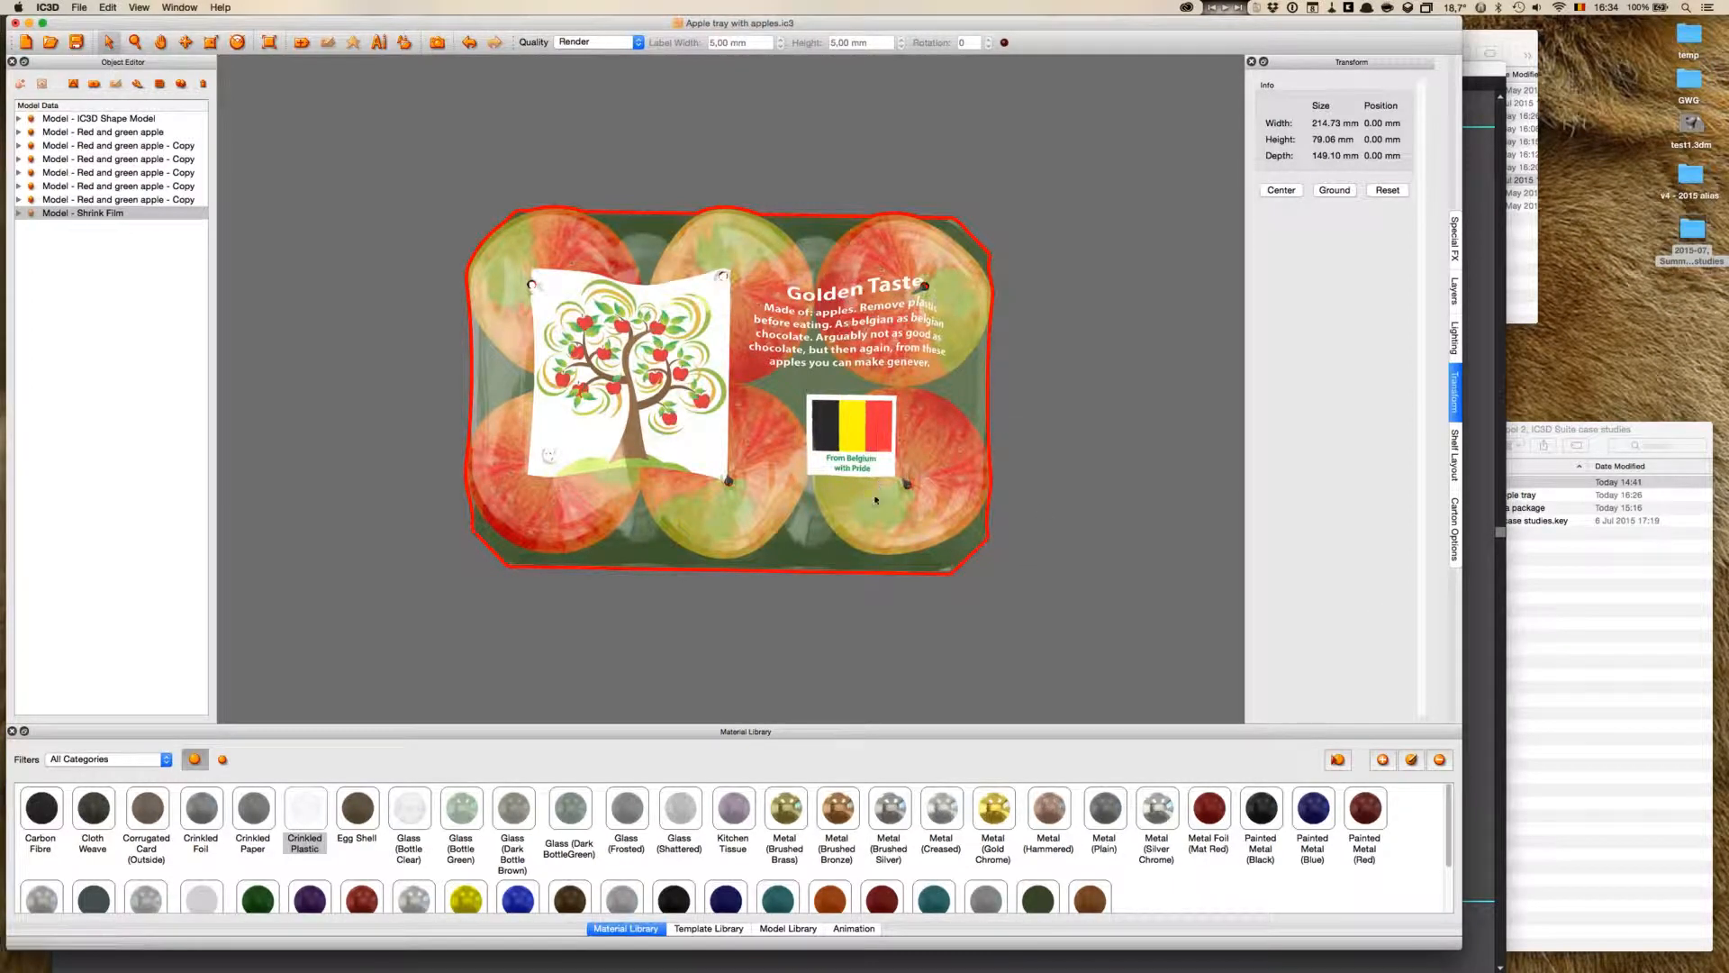
mouse_move(1085, 581)
left_mouse_down()
mouse_move(1077, 516)
mouse_move(1075, 609)
left_mouse_up()
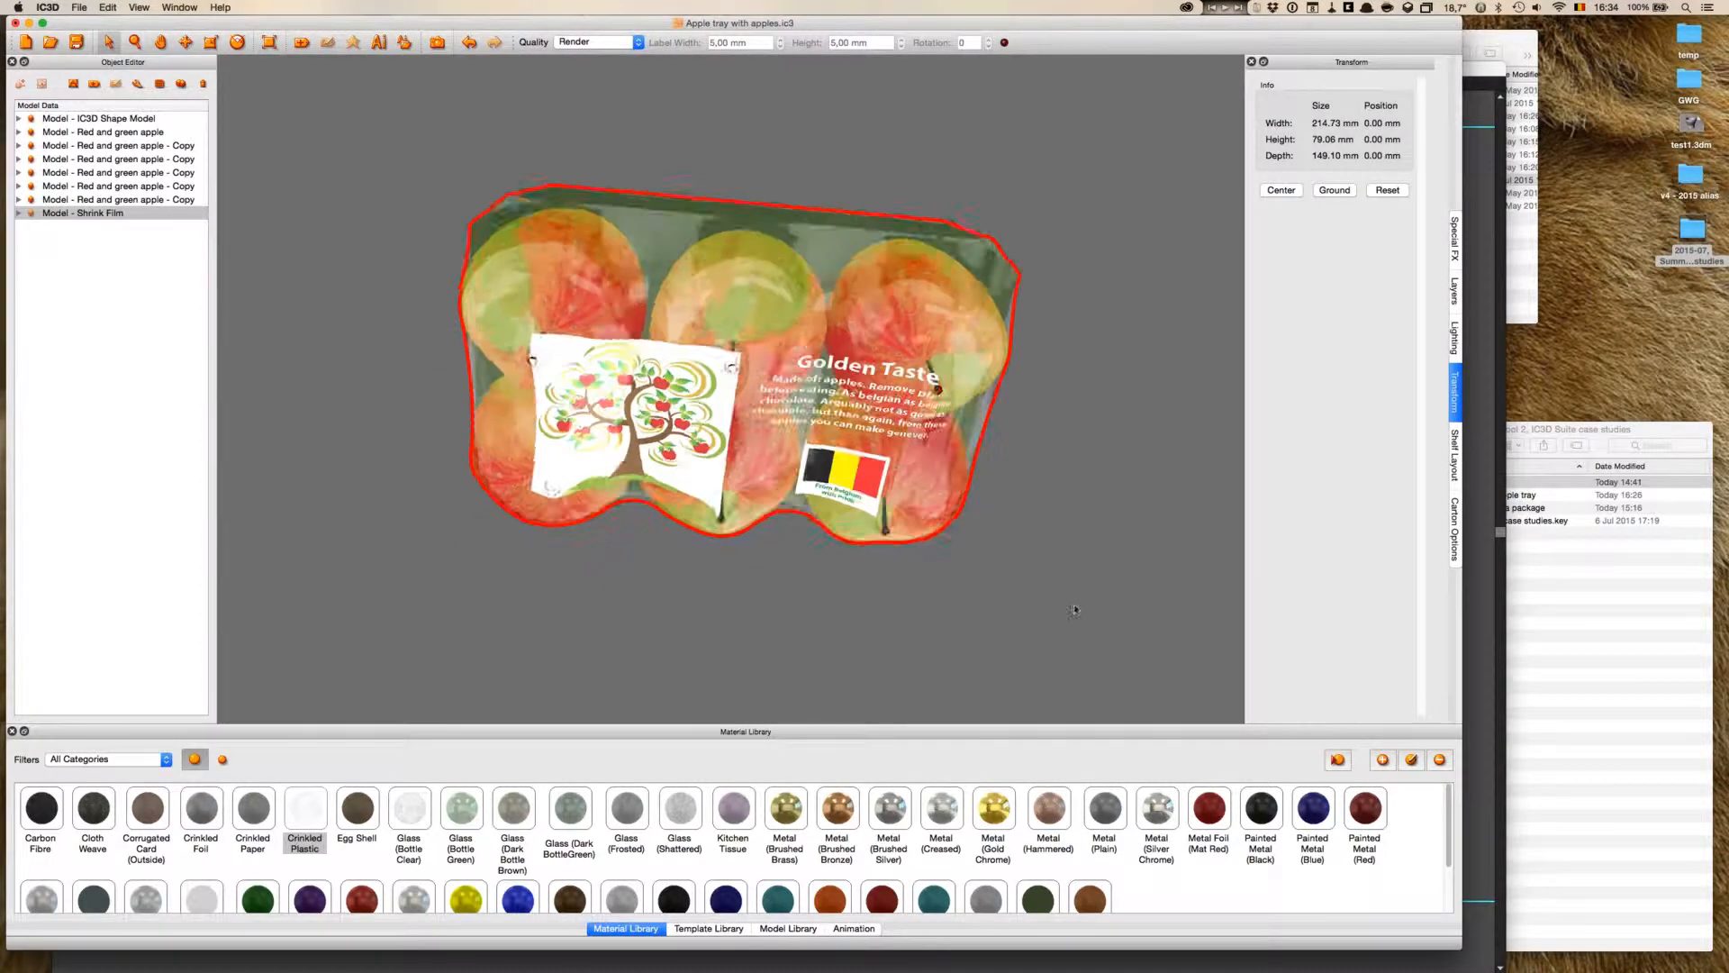
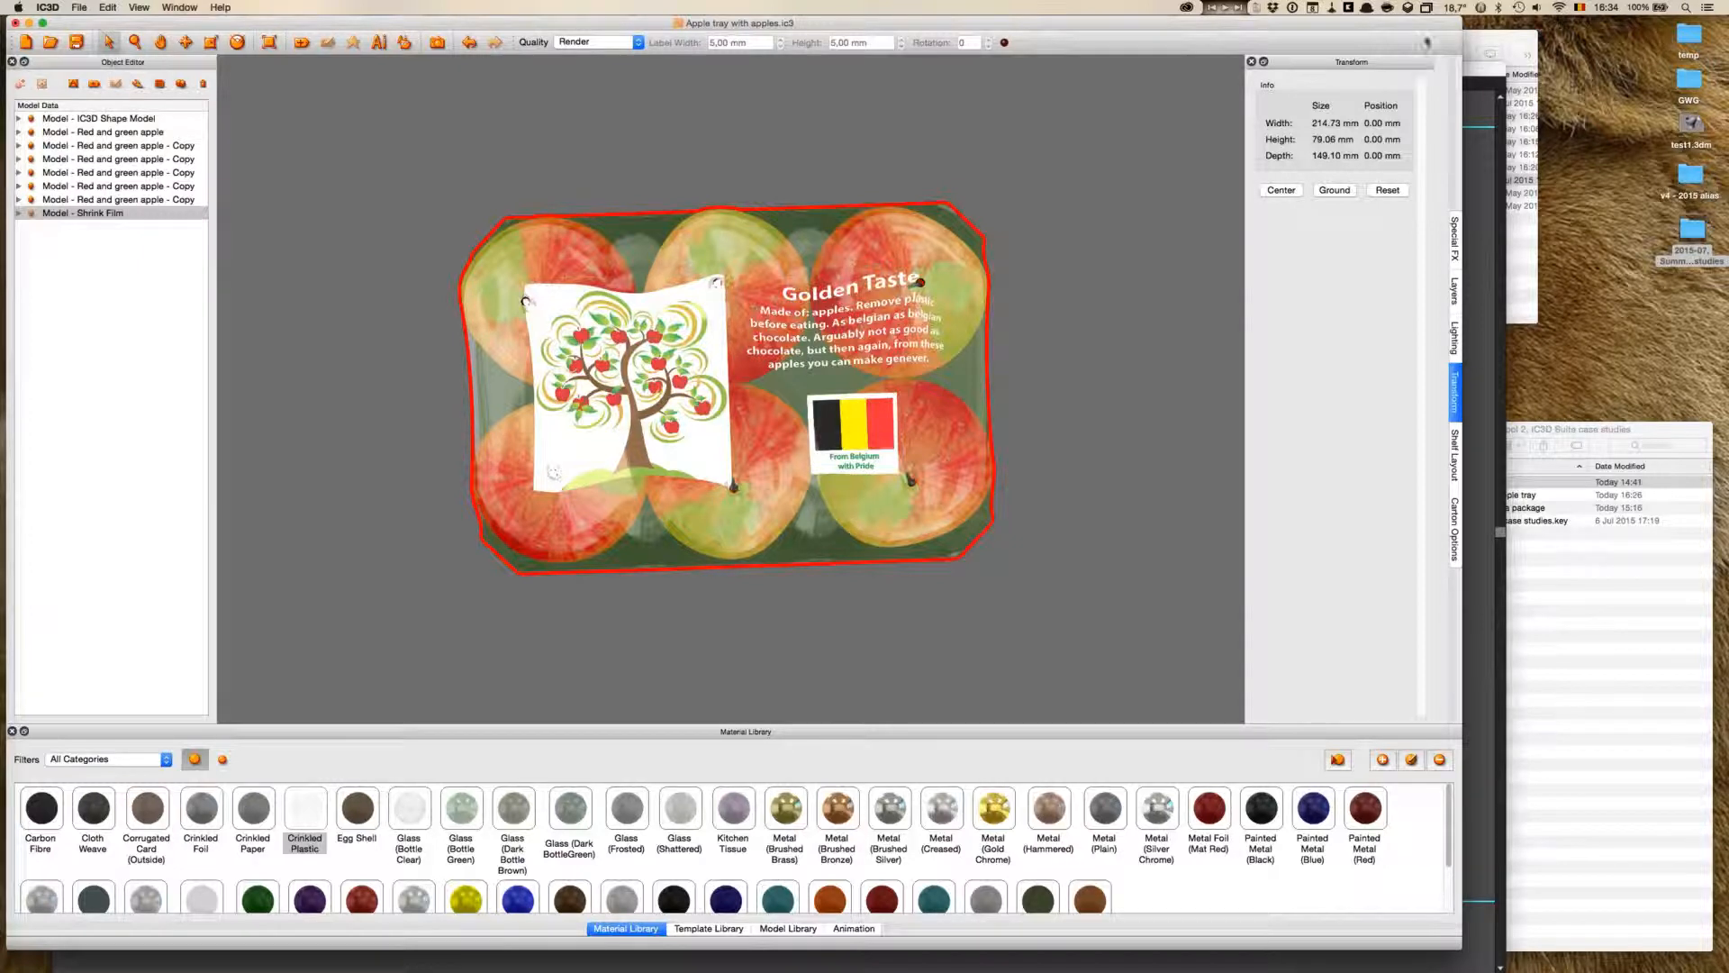
left_click(1081, 135)
left_click(168, 5)
left_click(167, 6)
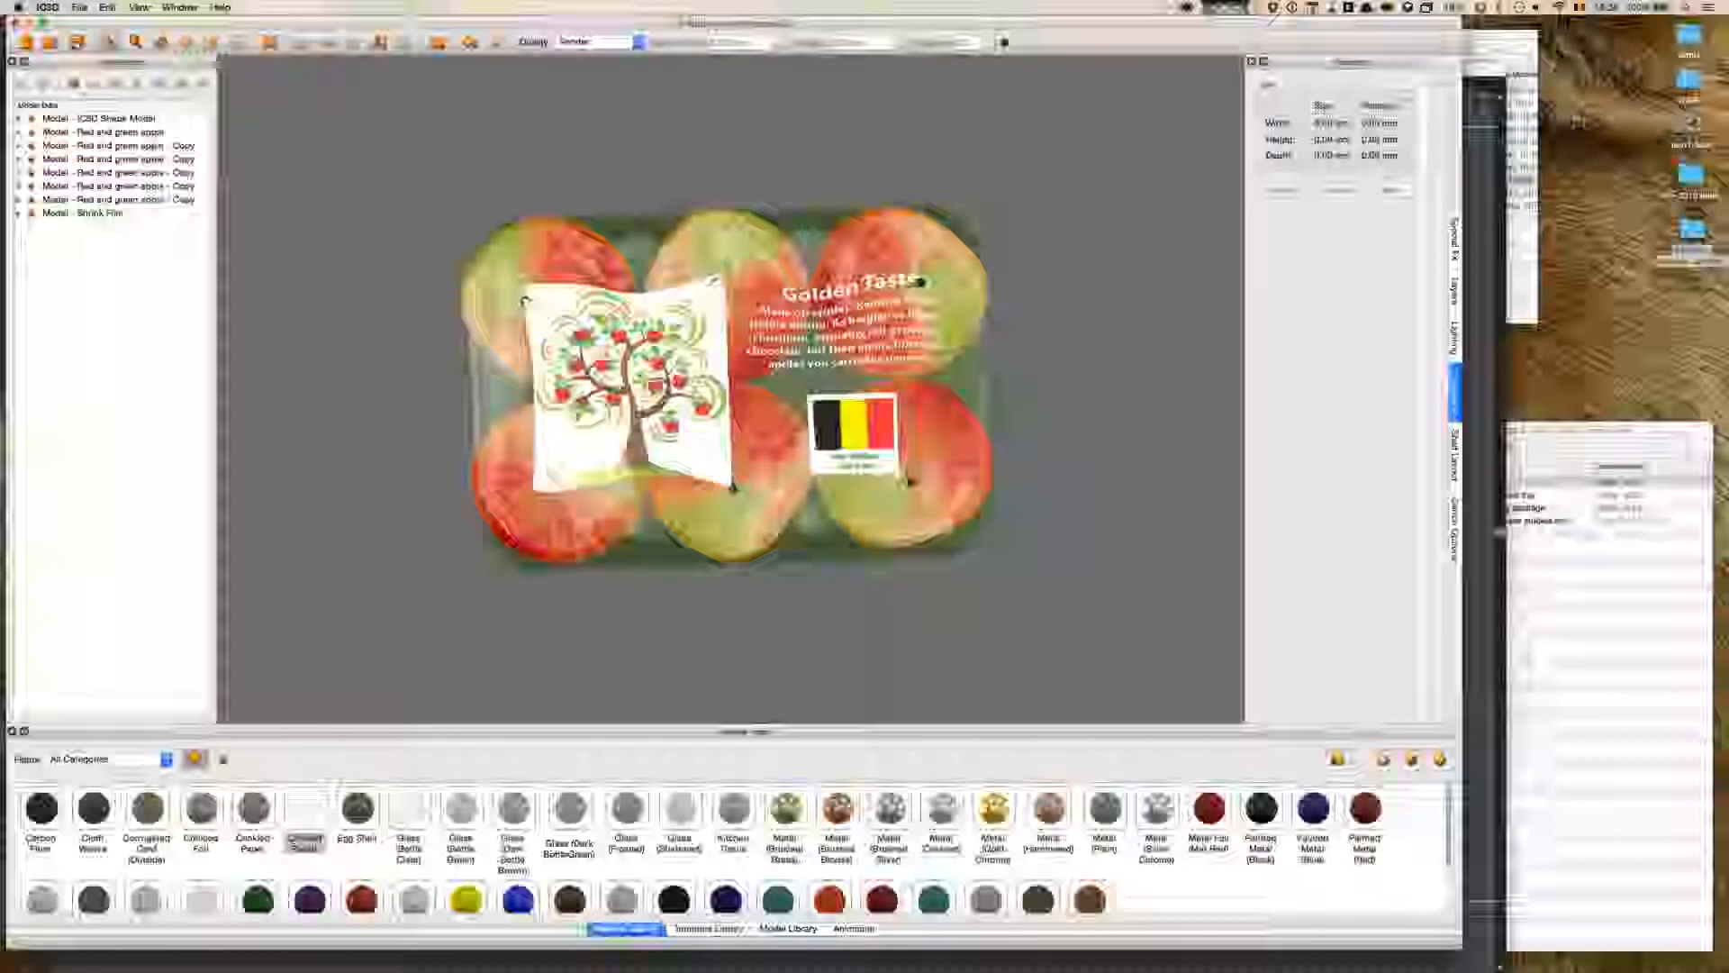
- Hide Illustrator and bring the apple tray scene back up in IC3D
key("super+Tab")
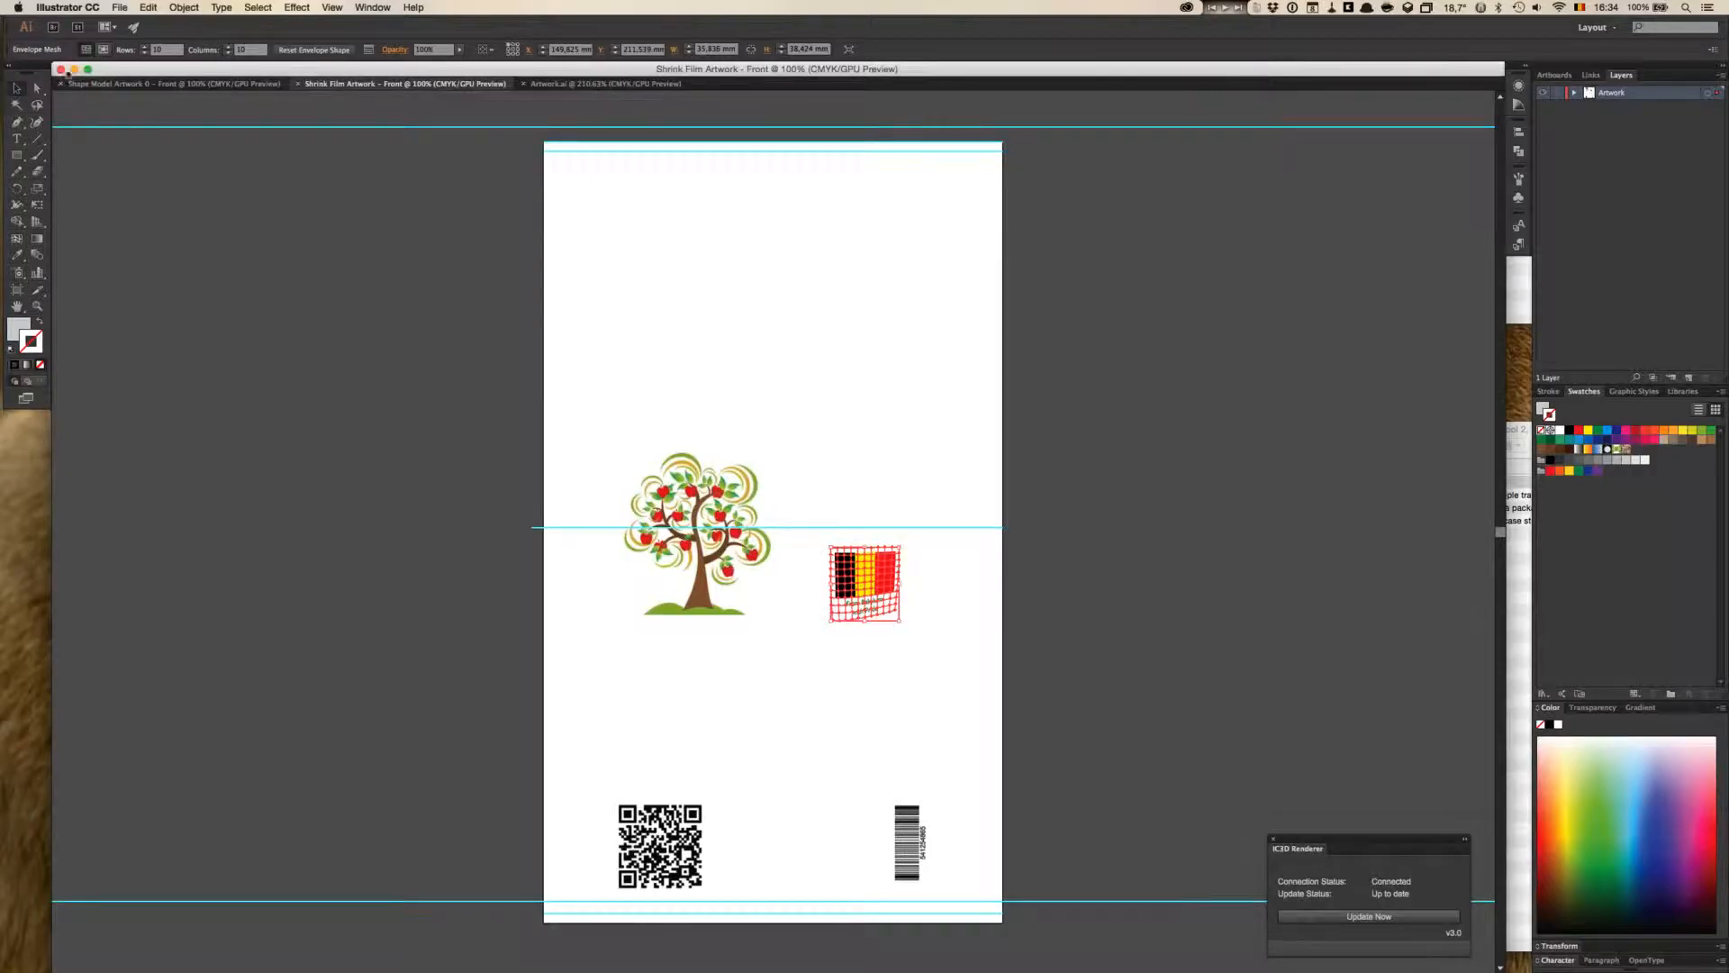
left_click(80, 4)
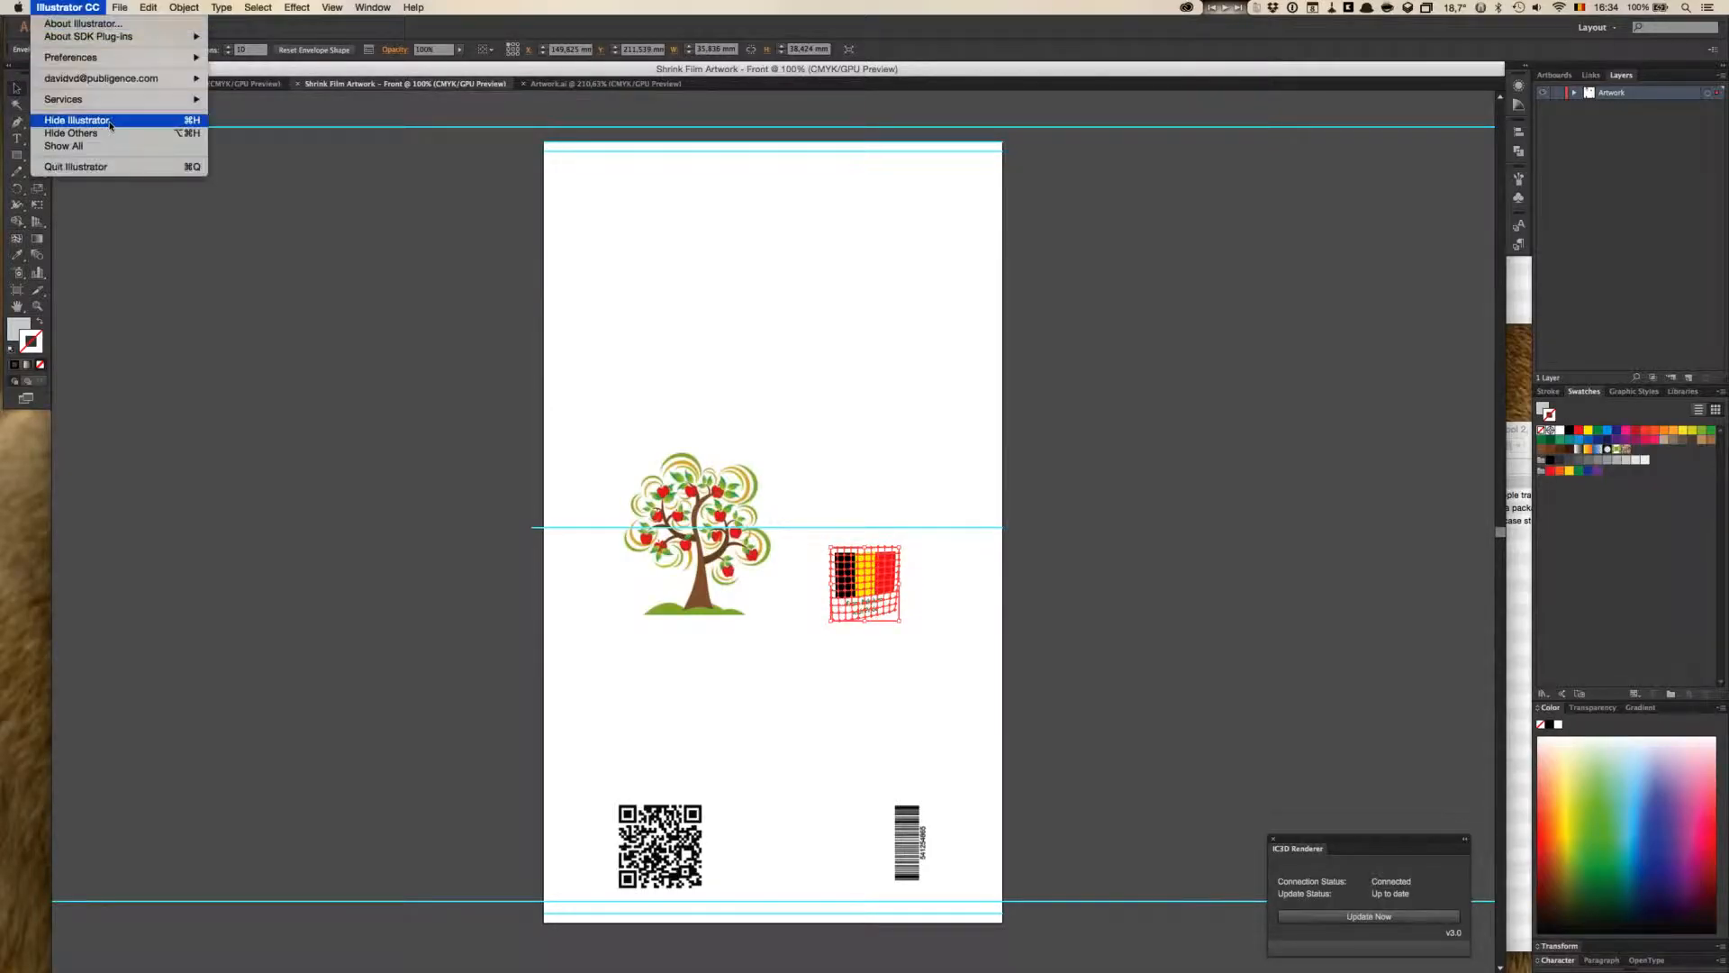
left_click(459, 153)
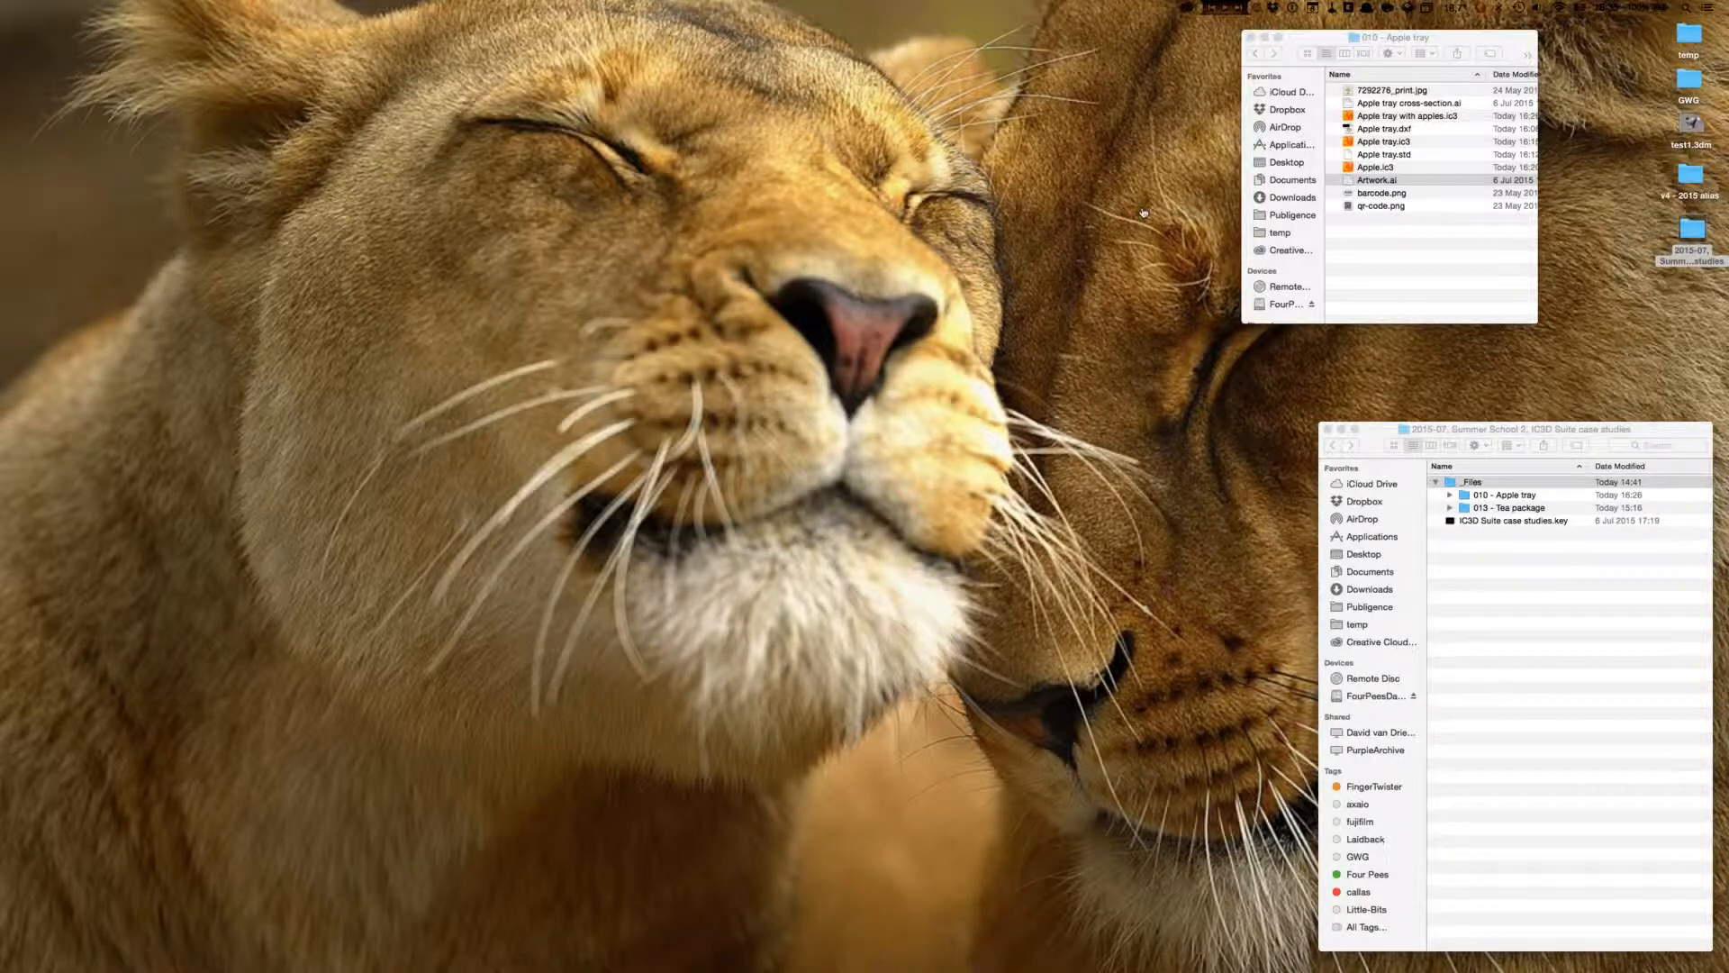
key("super+Tab")
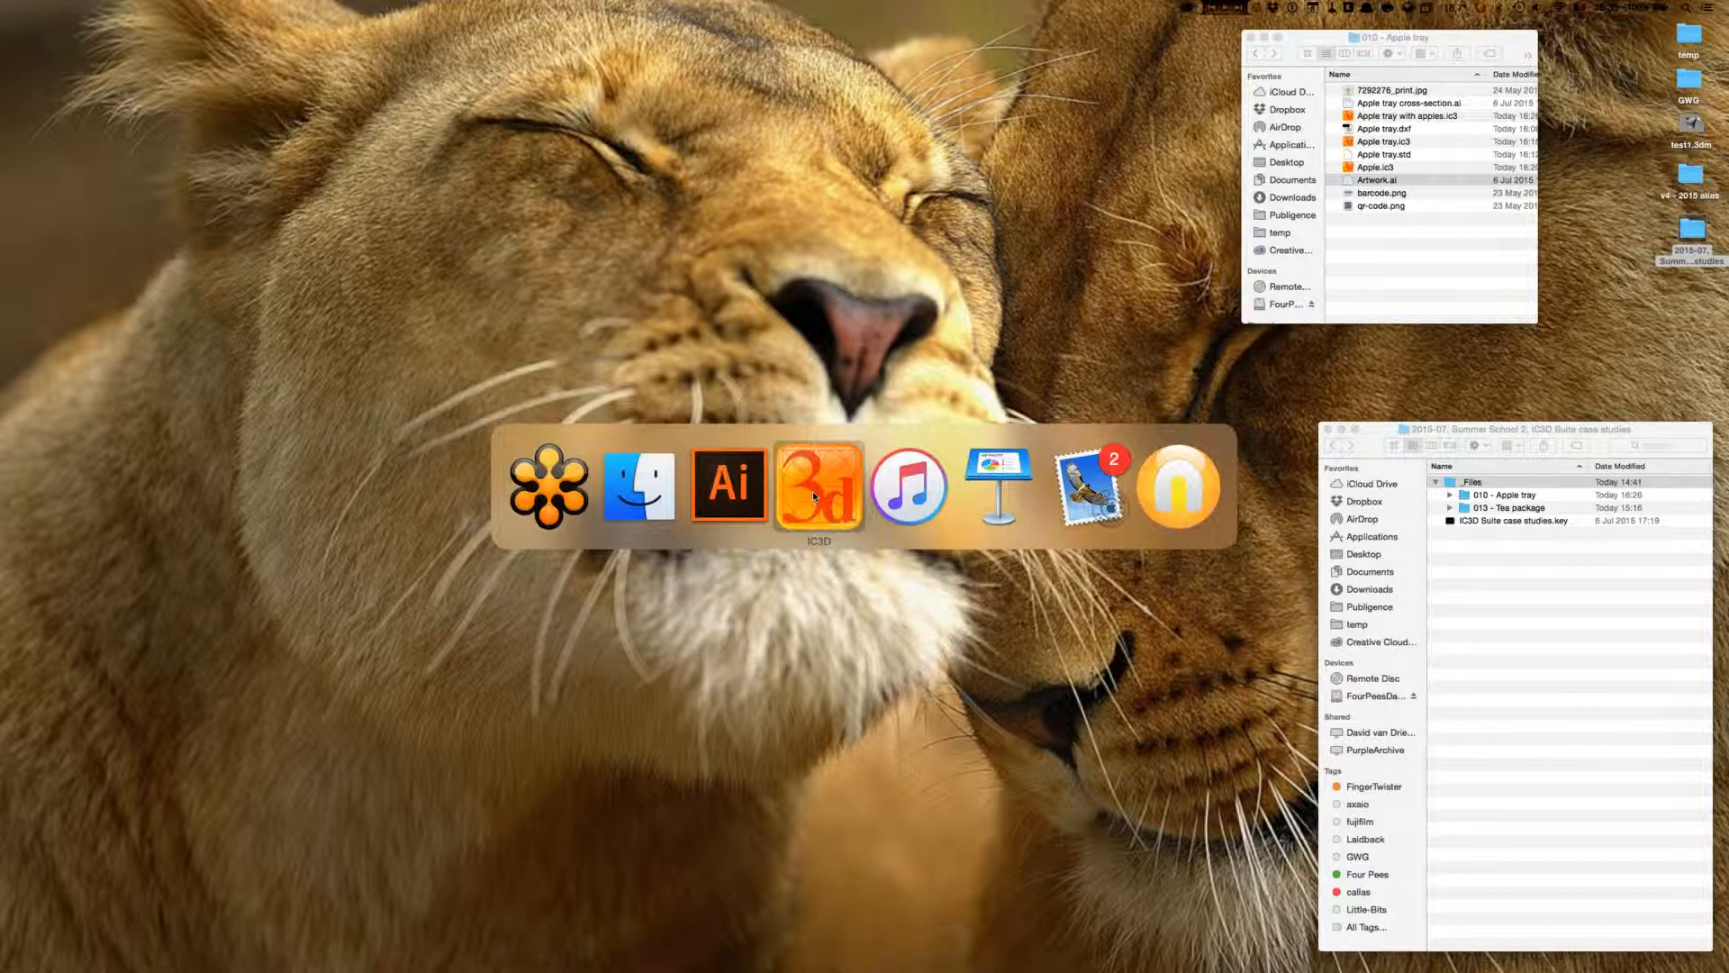
left_click(812, 490)
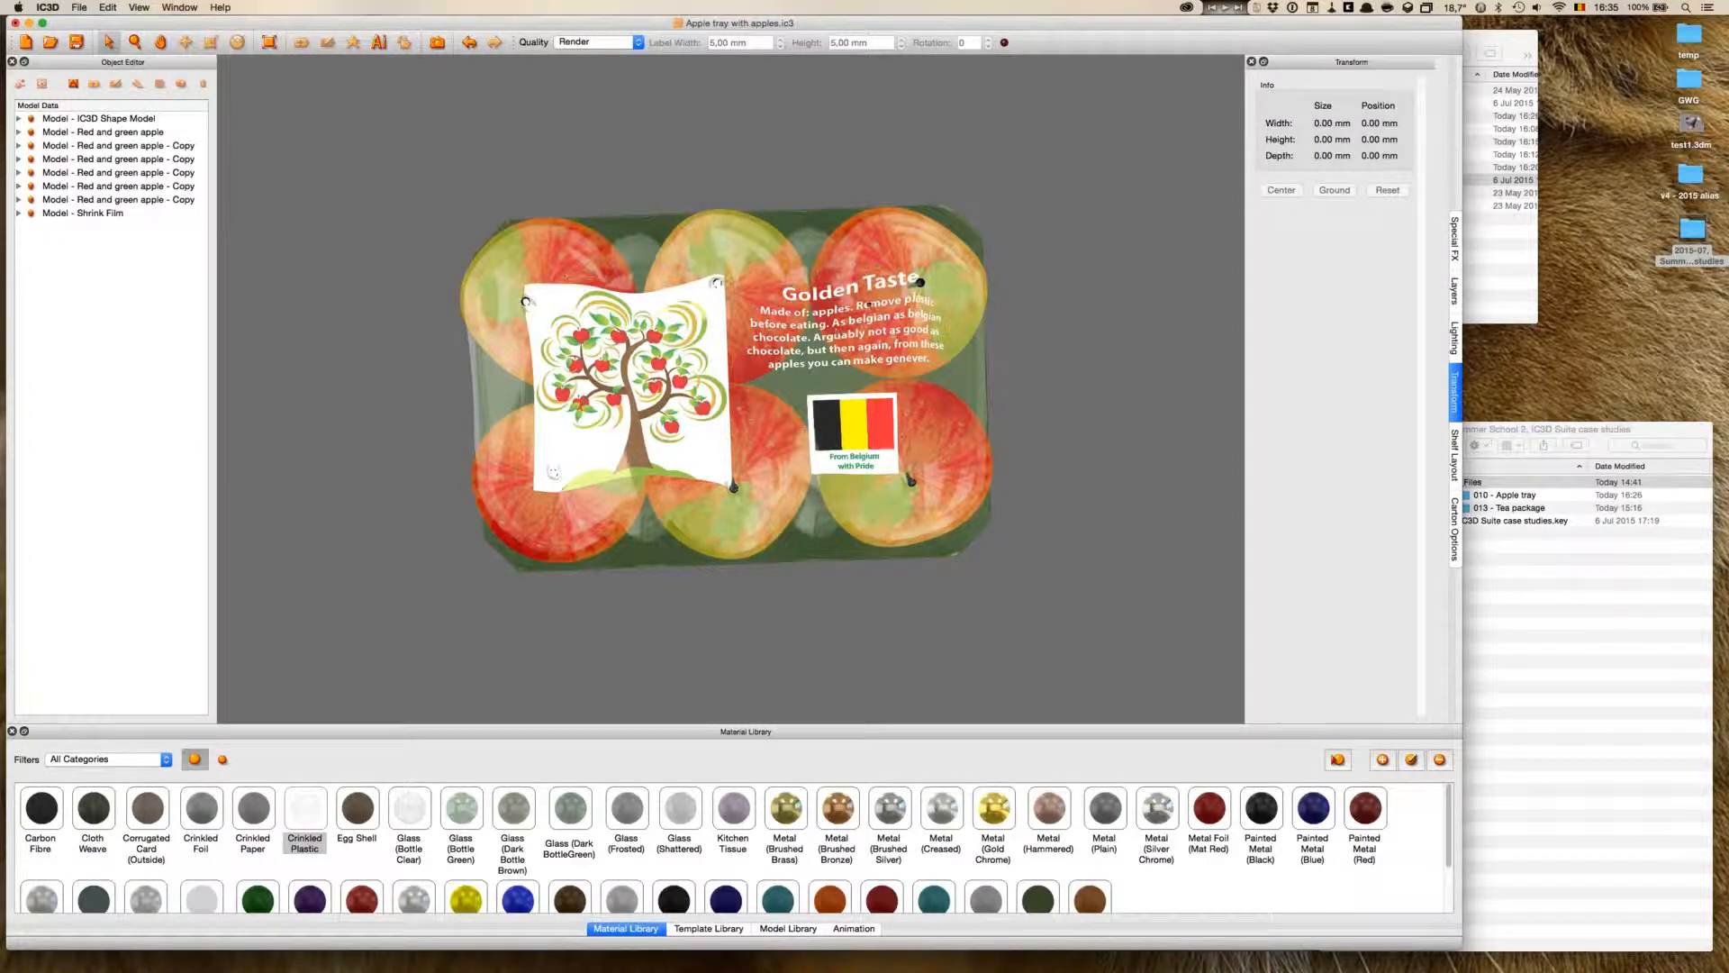
- Examine the wrapped apple tray from below, above and the front, and show the Template Library
left_click_drag(1073, 599, 1078, 480)
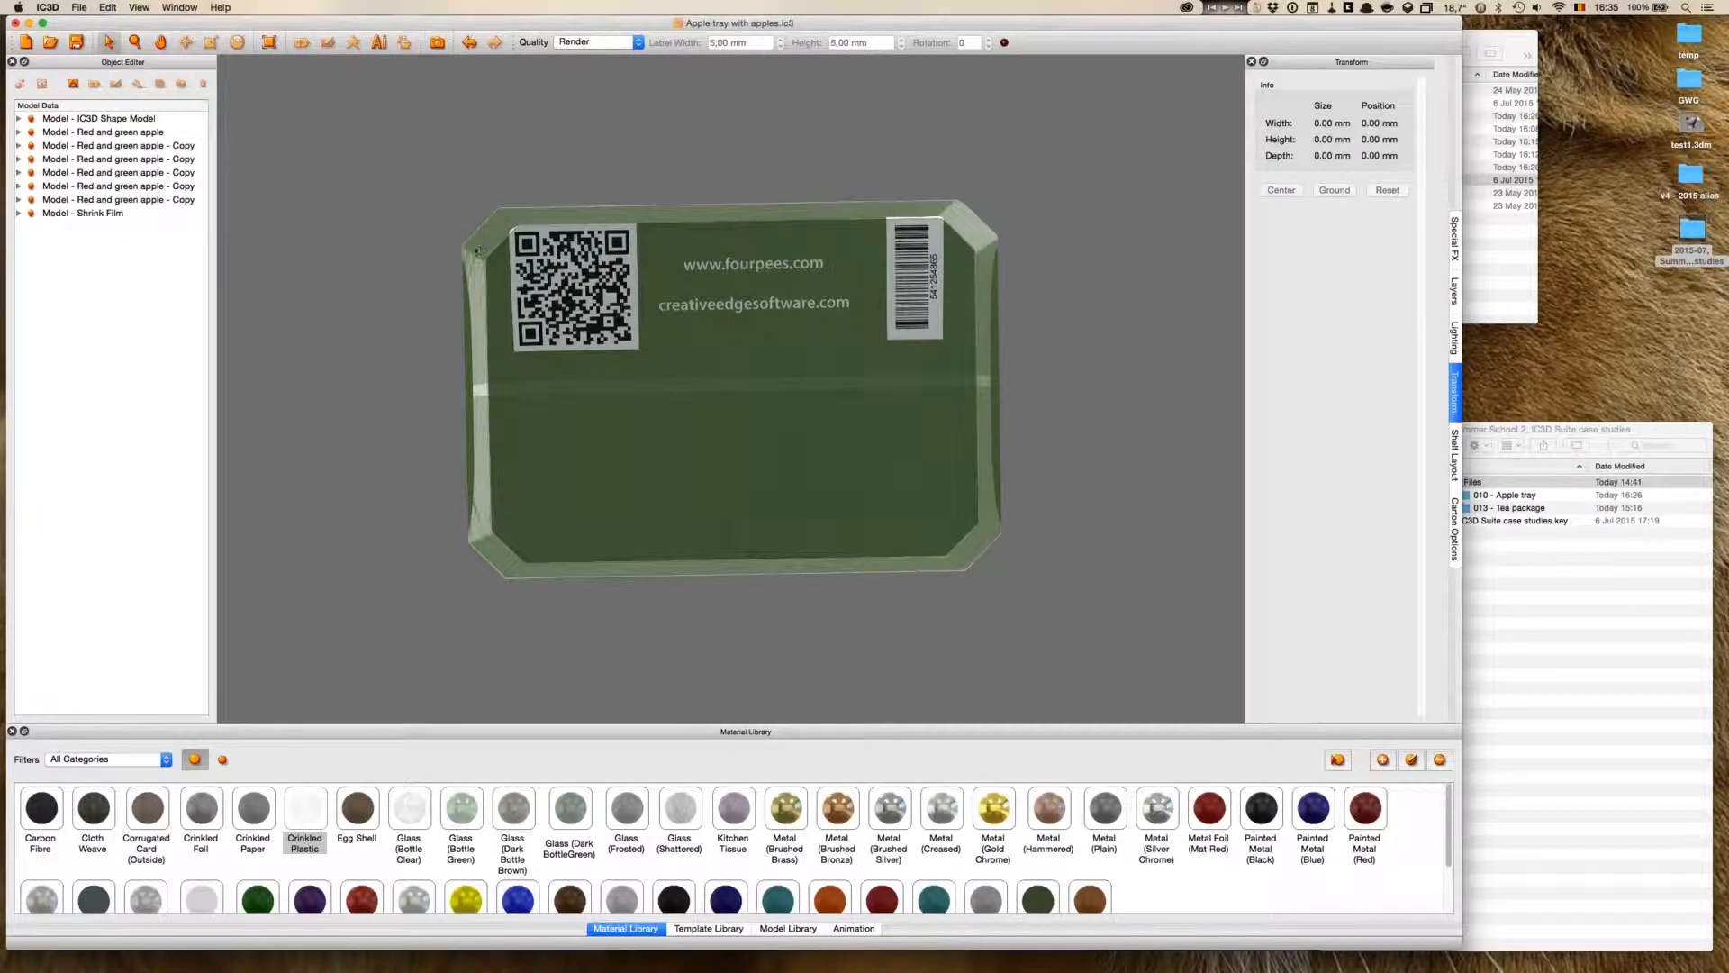
left_click_drag(718, 273, 722, 441)
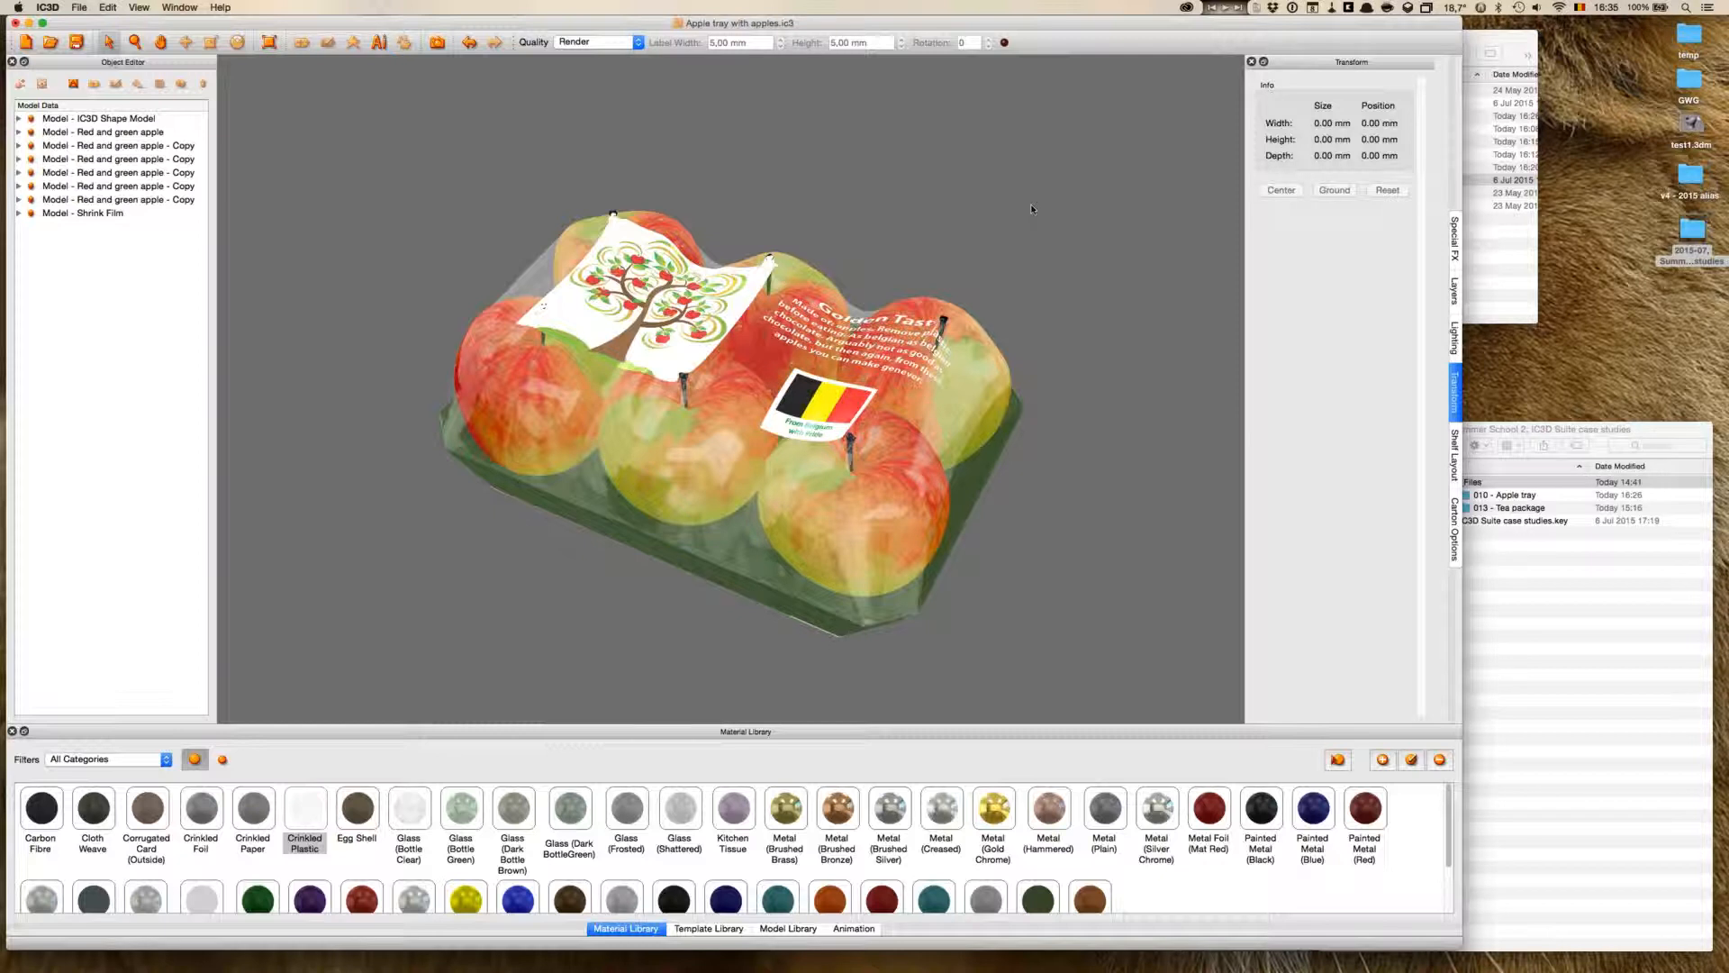
left_click_drag(1058, 515, 938, 504)
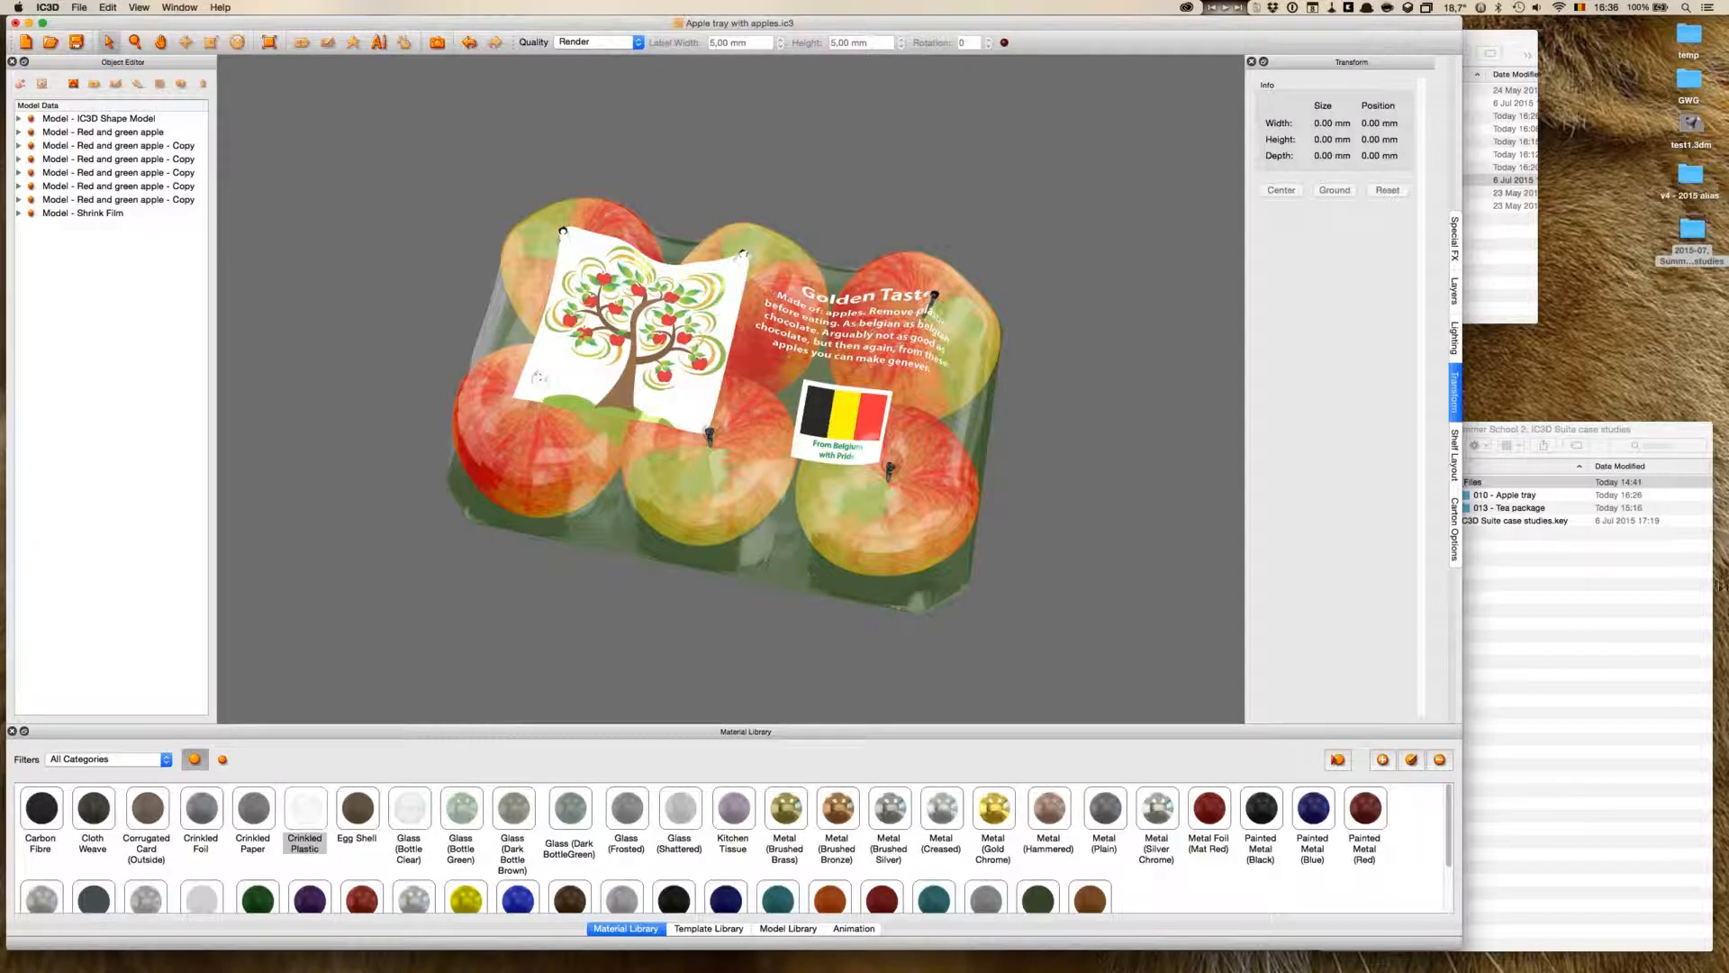
left_click_drag(1033, 484, 893, 443)
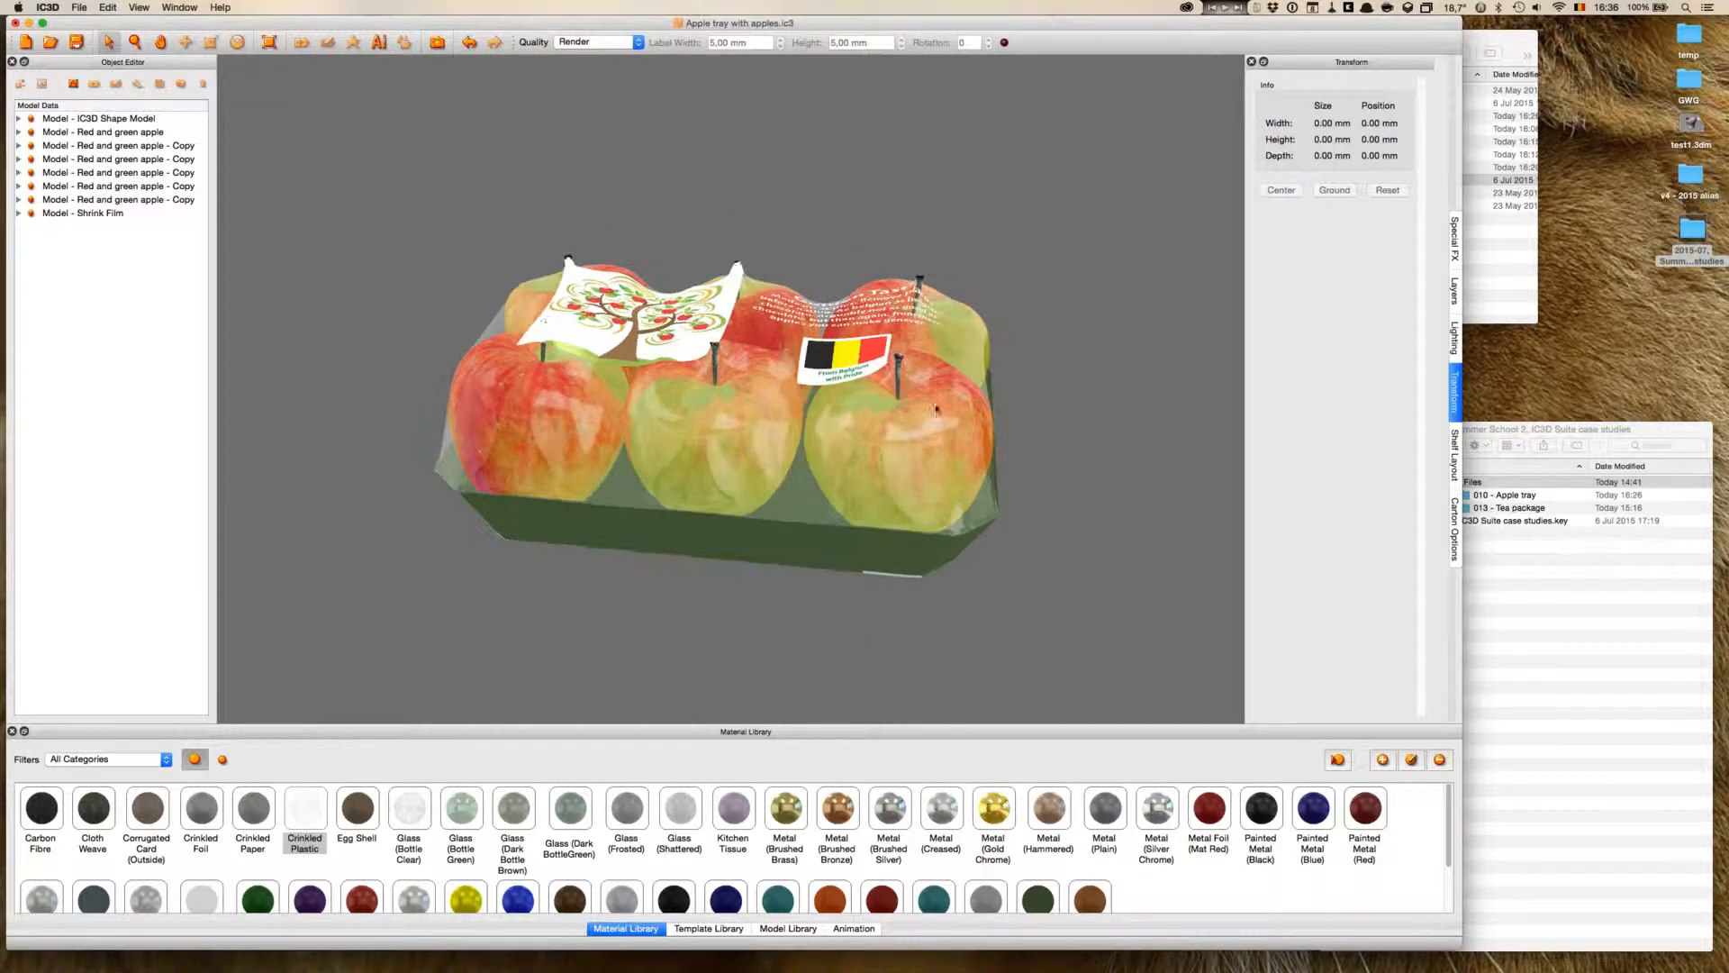
left_click_drag(1016, 424, 800, 682)
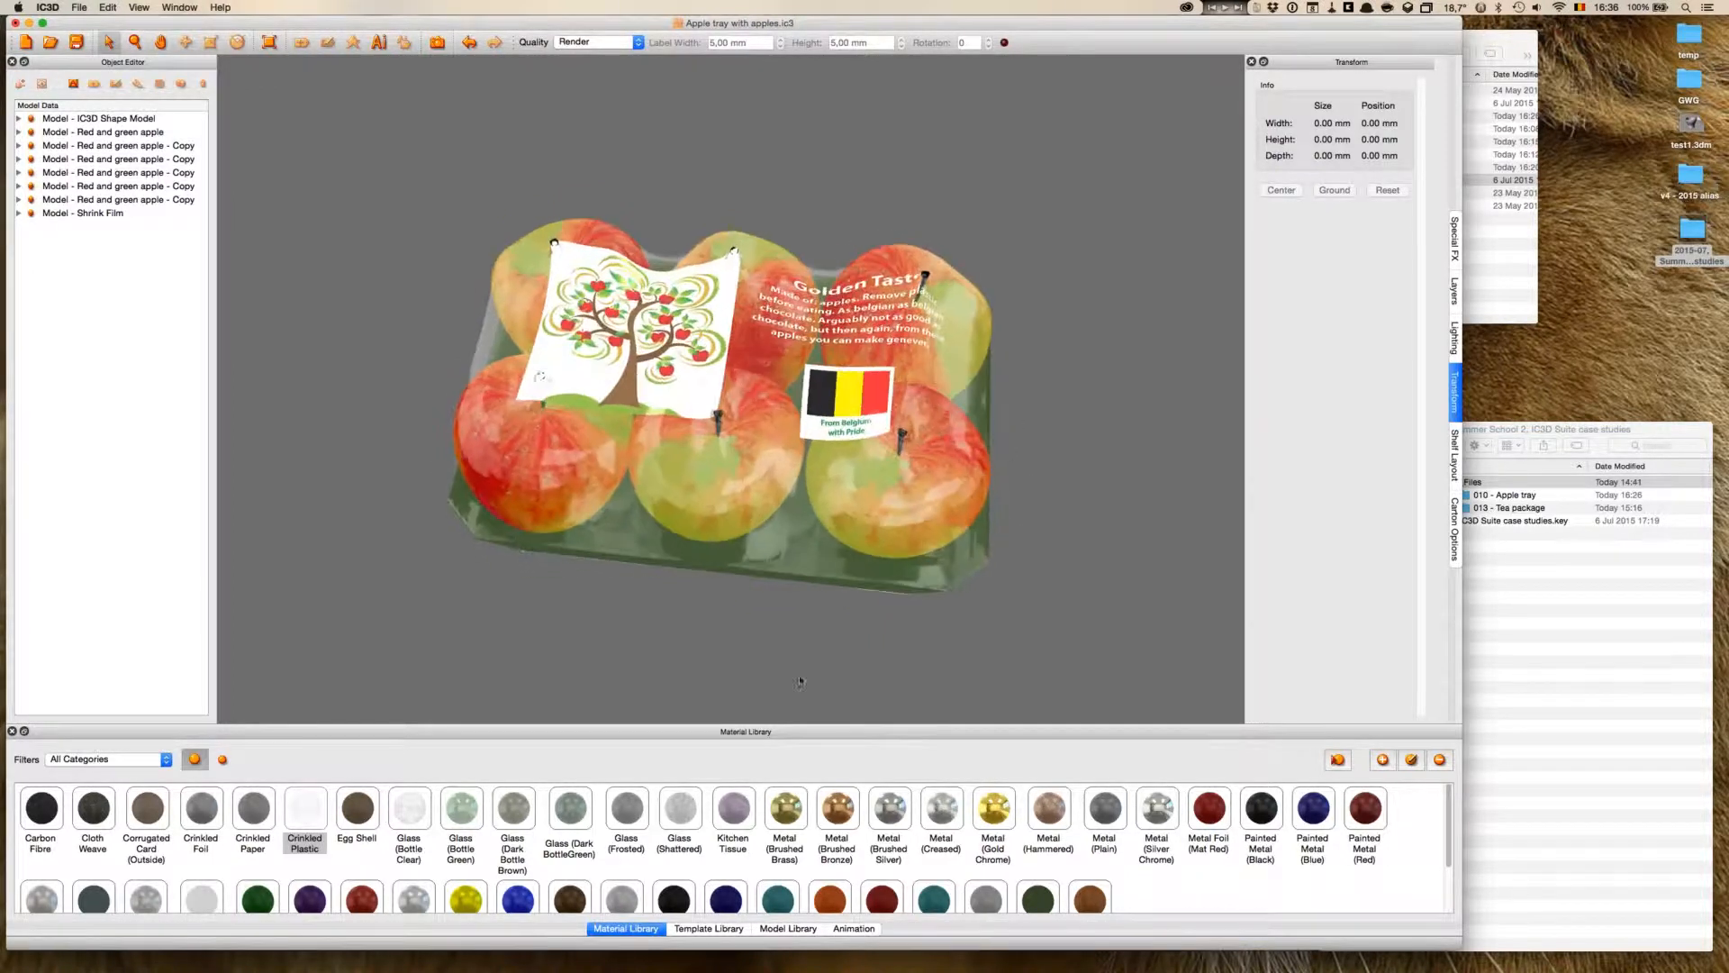
left_click(725, 931)
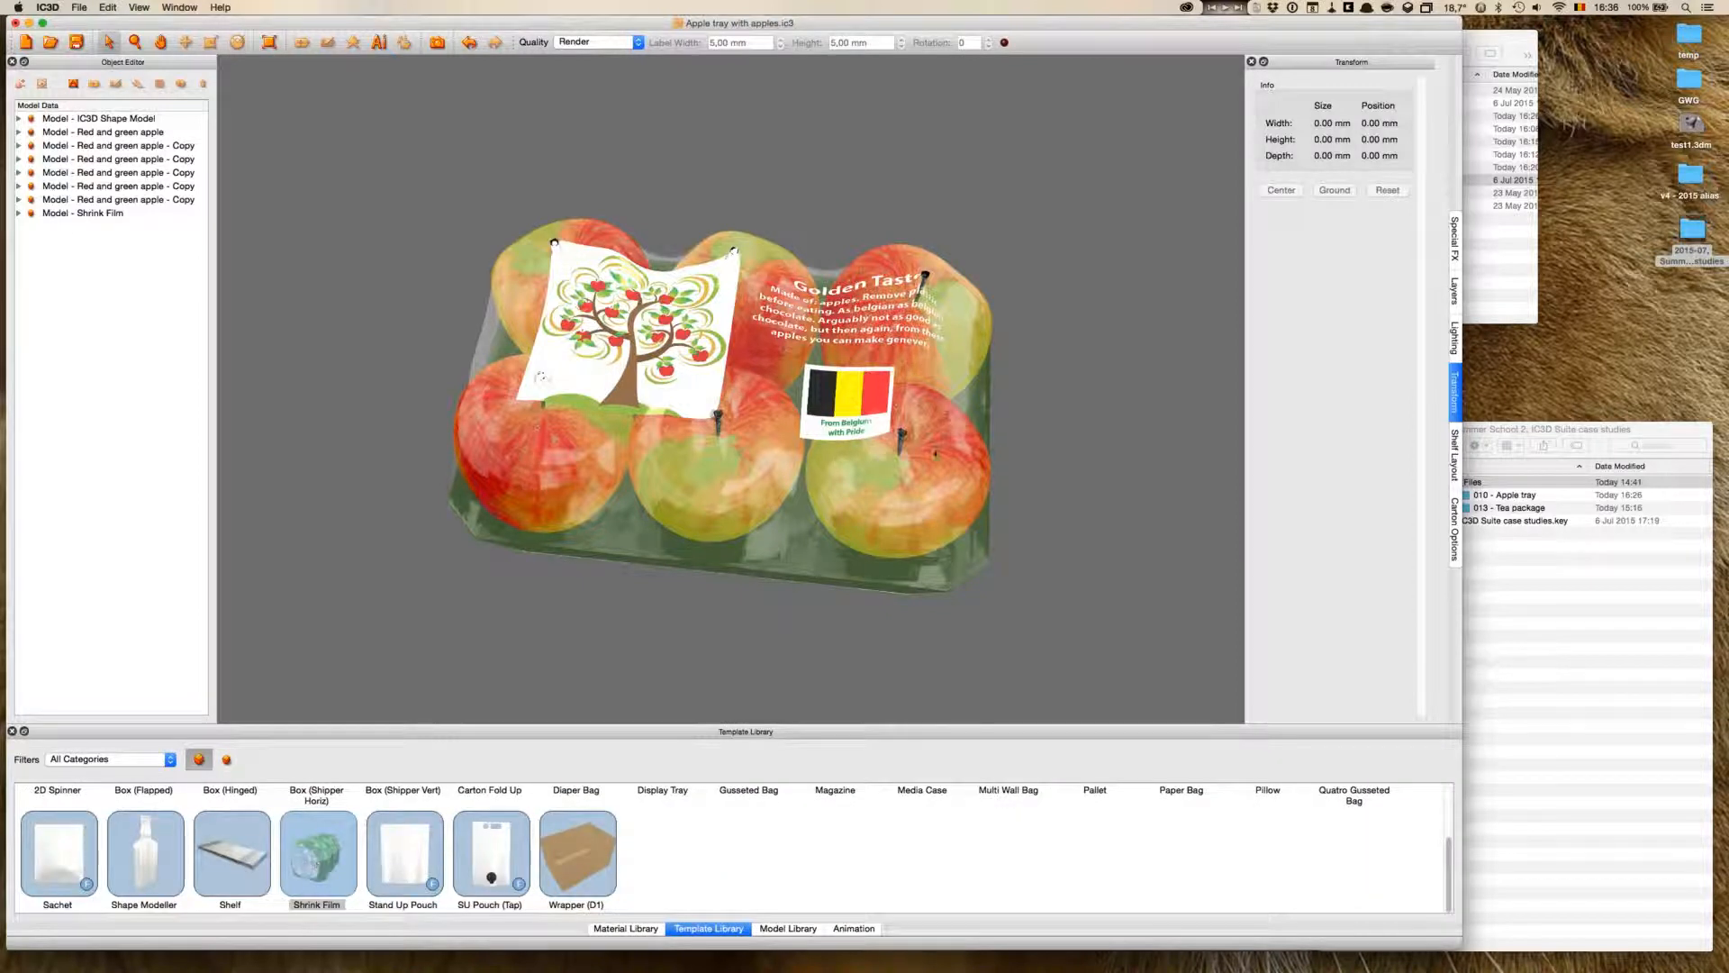
left_click_drag(1072, 414, 824, 325)
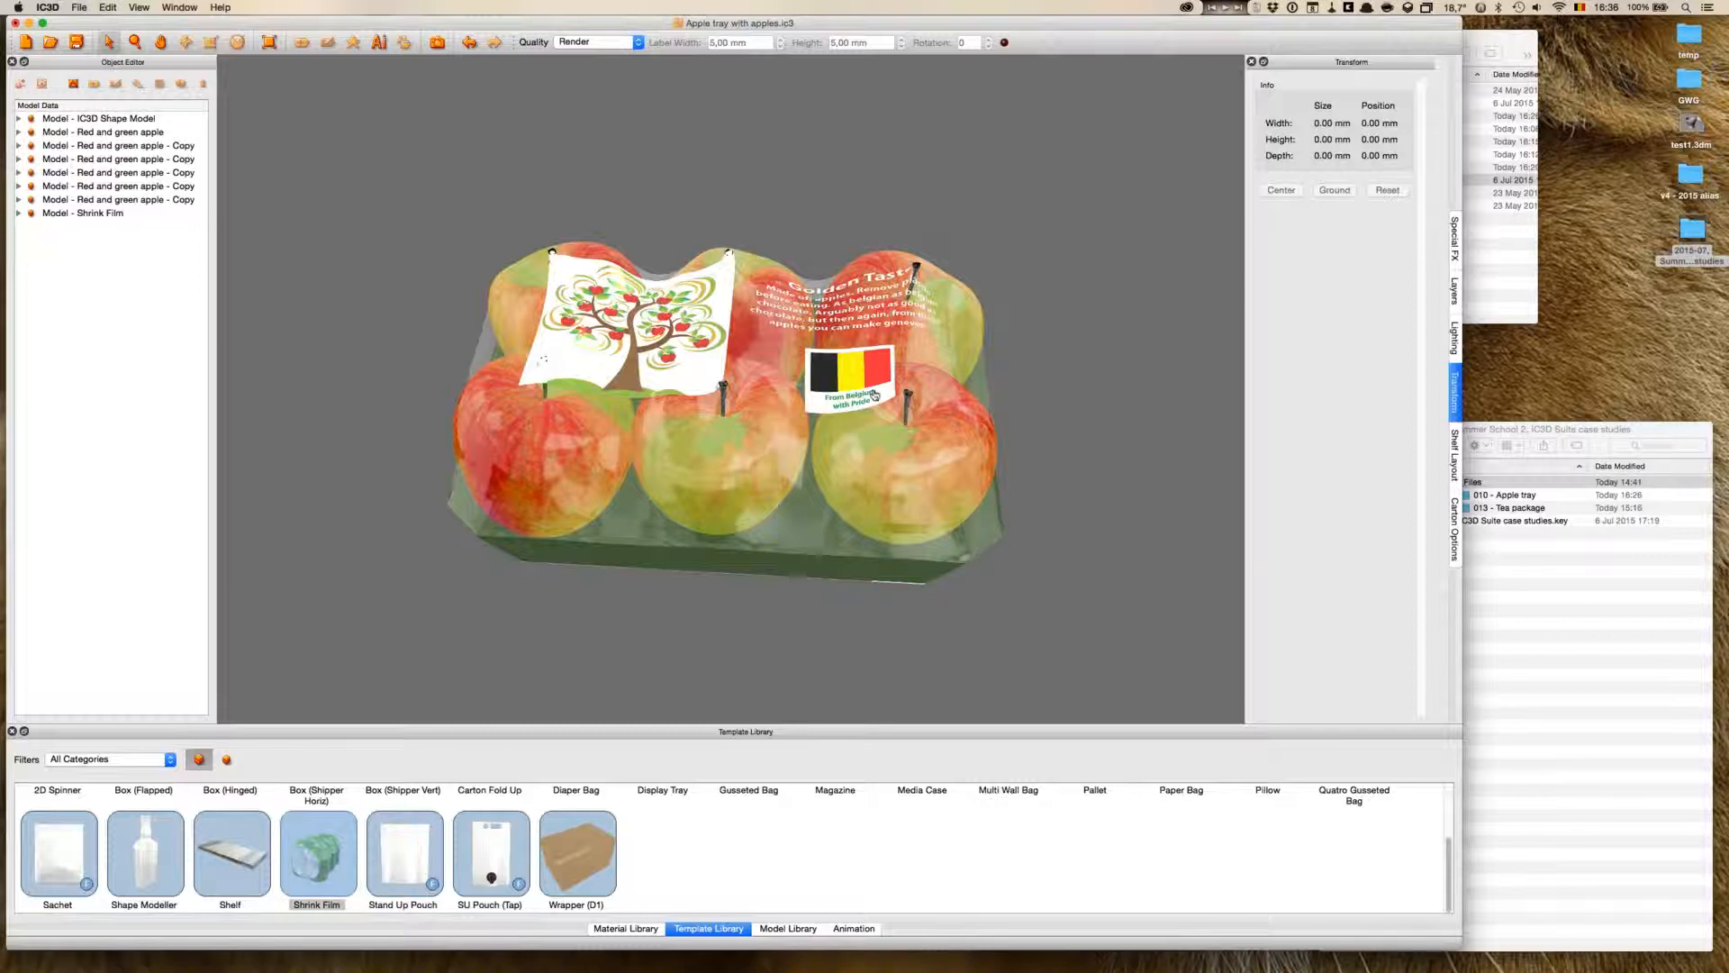
- Switch to Illustrator and review the Reset Envelope Mesh options for the flag label without applying them
key("super+Tab")
key("super+Tab")
key("super+Tab")
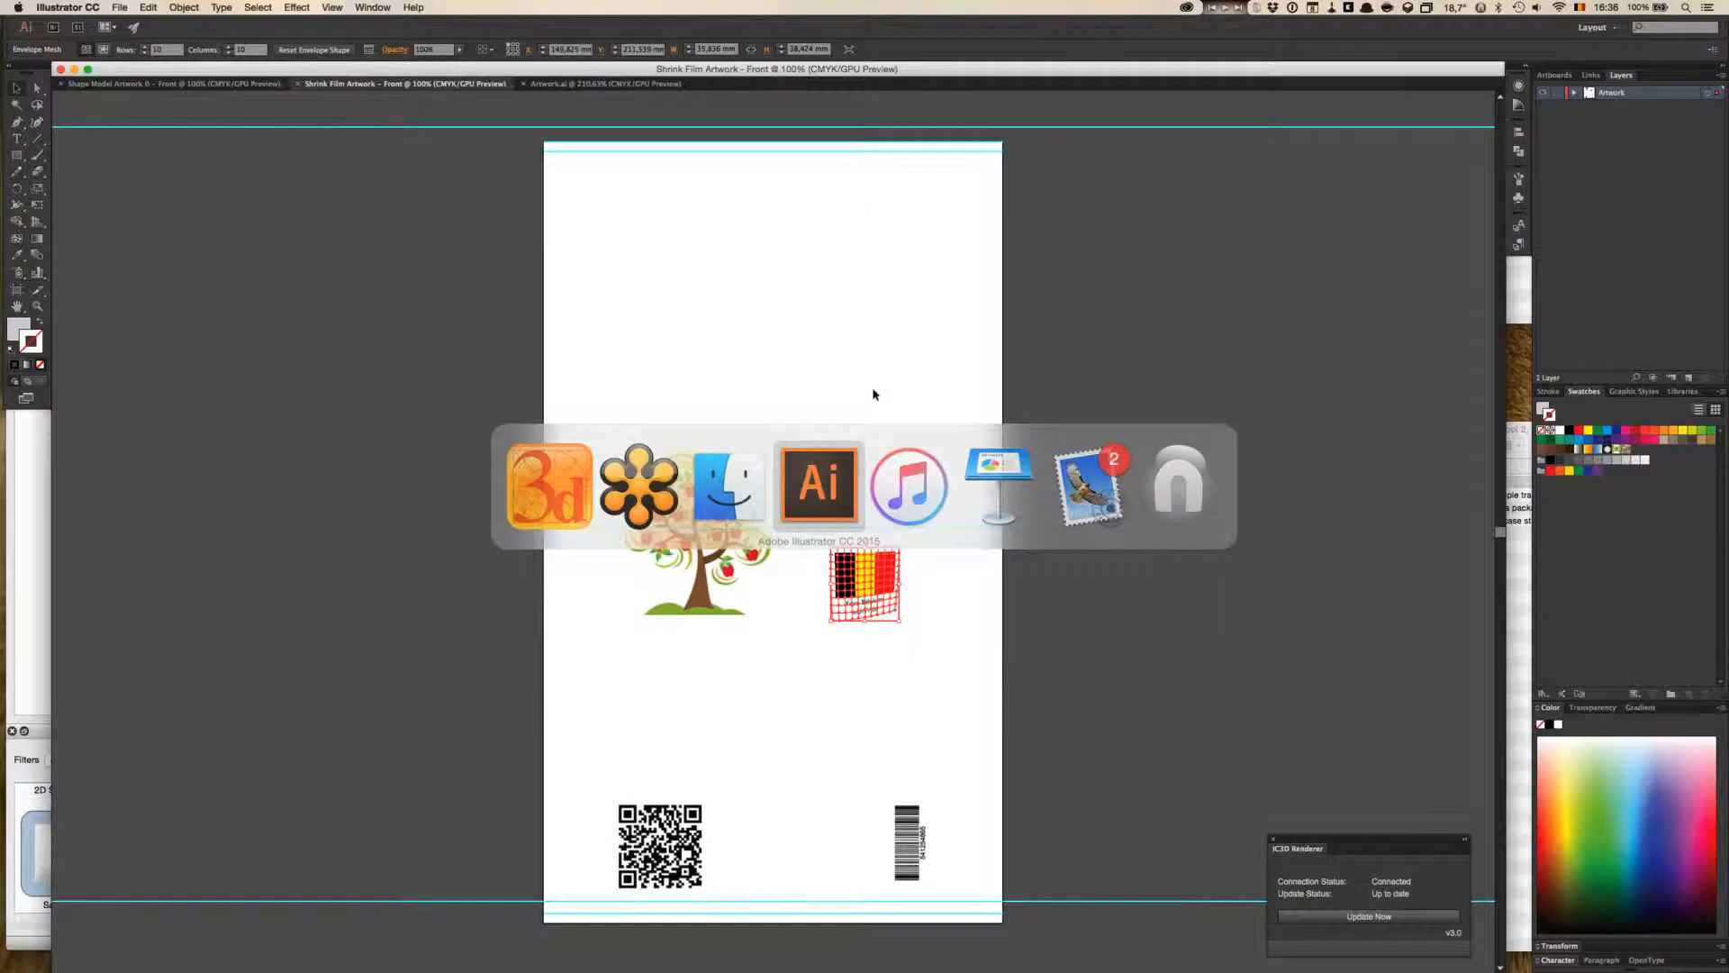
left_click(191, 7)
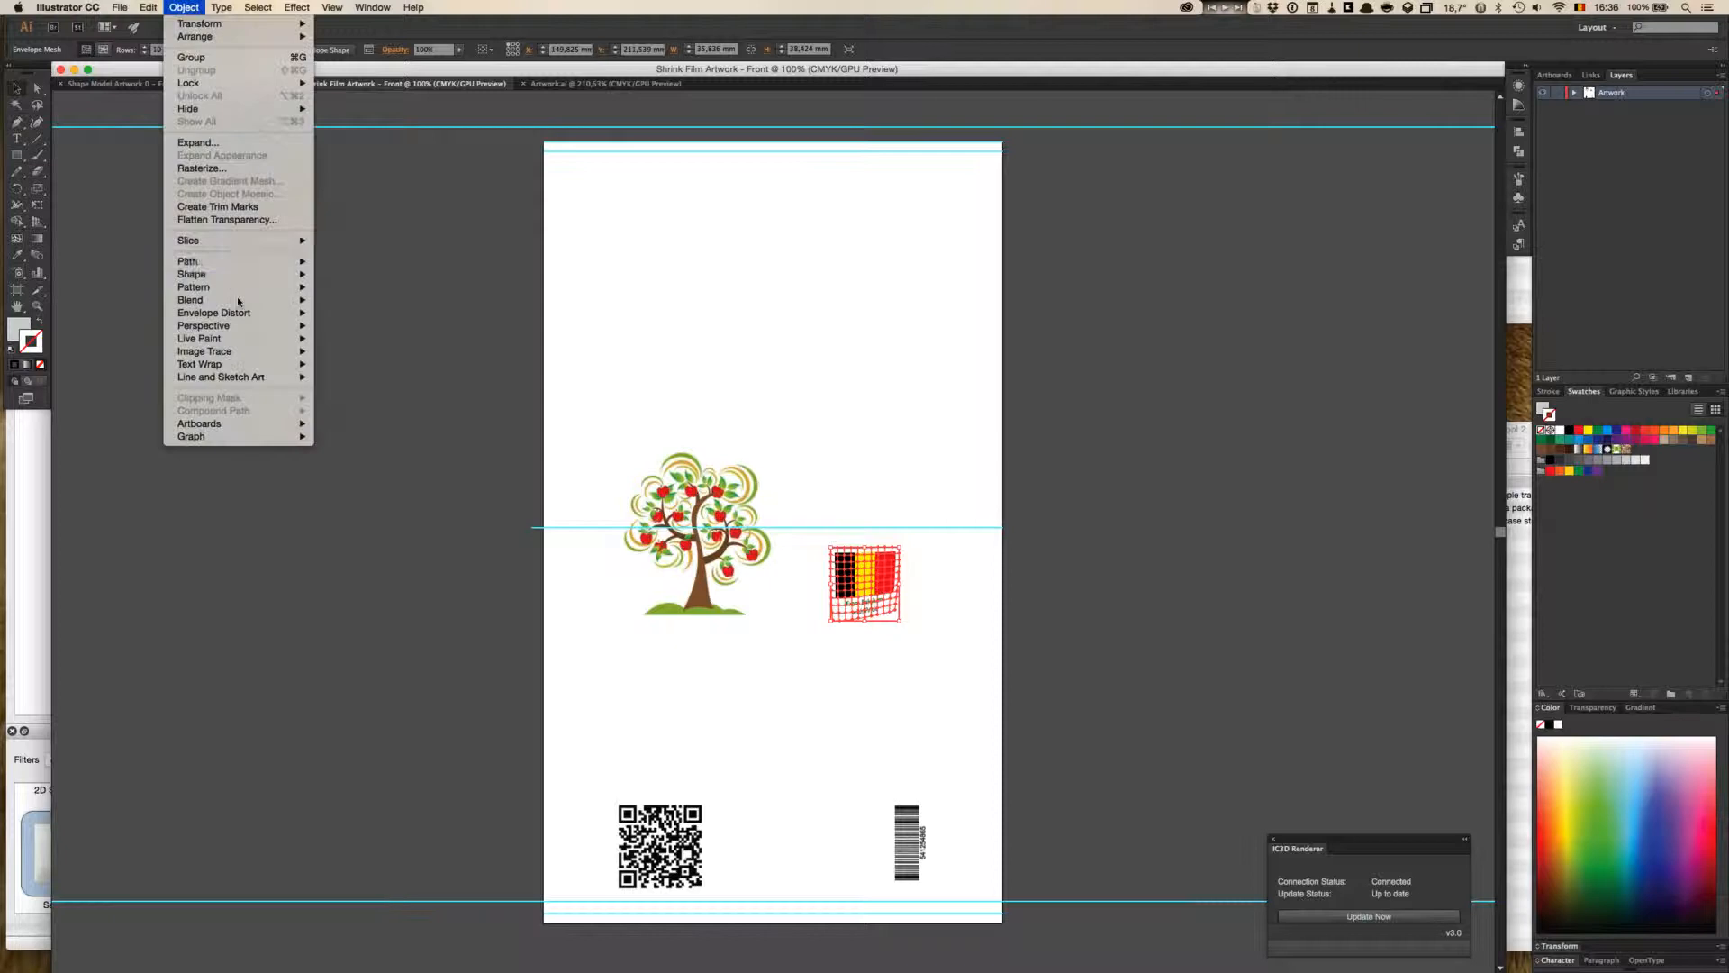
mouse_move(243, 315)
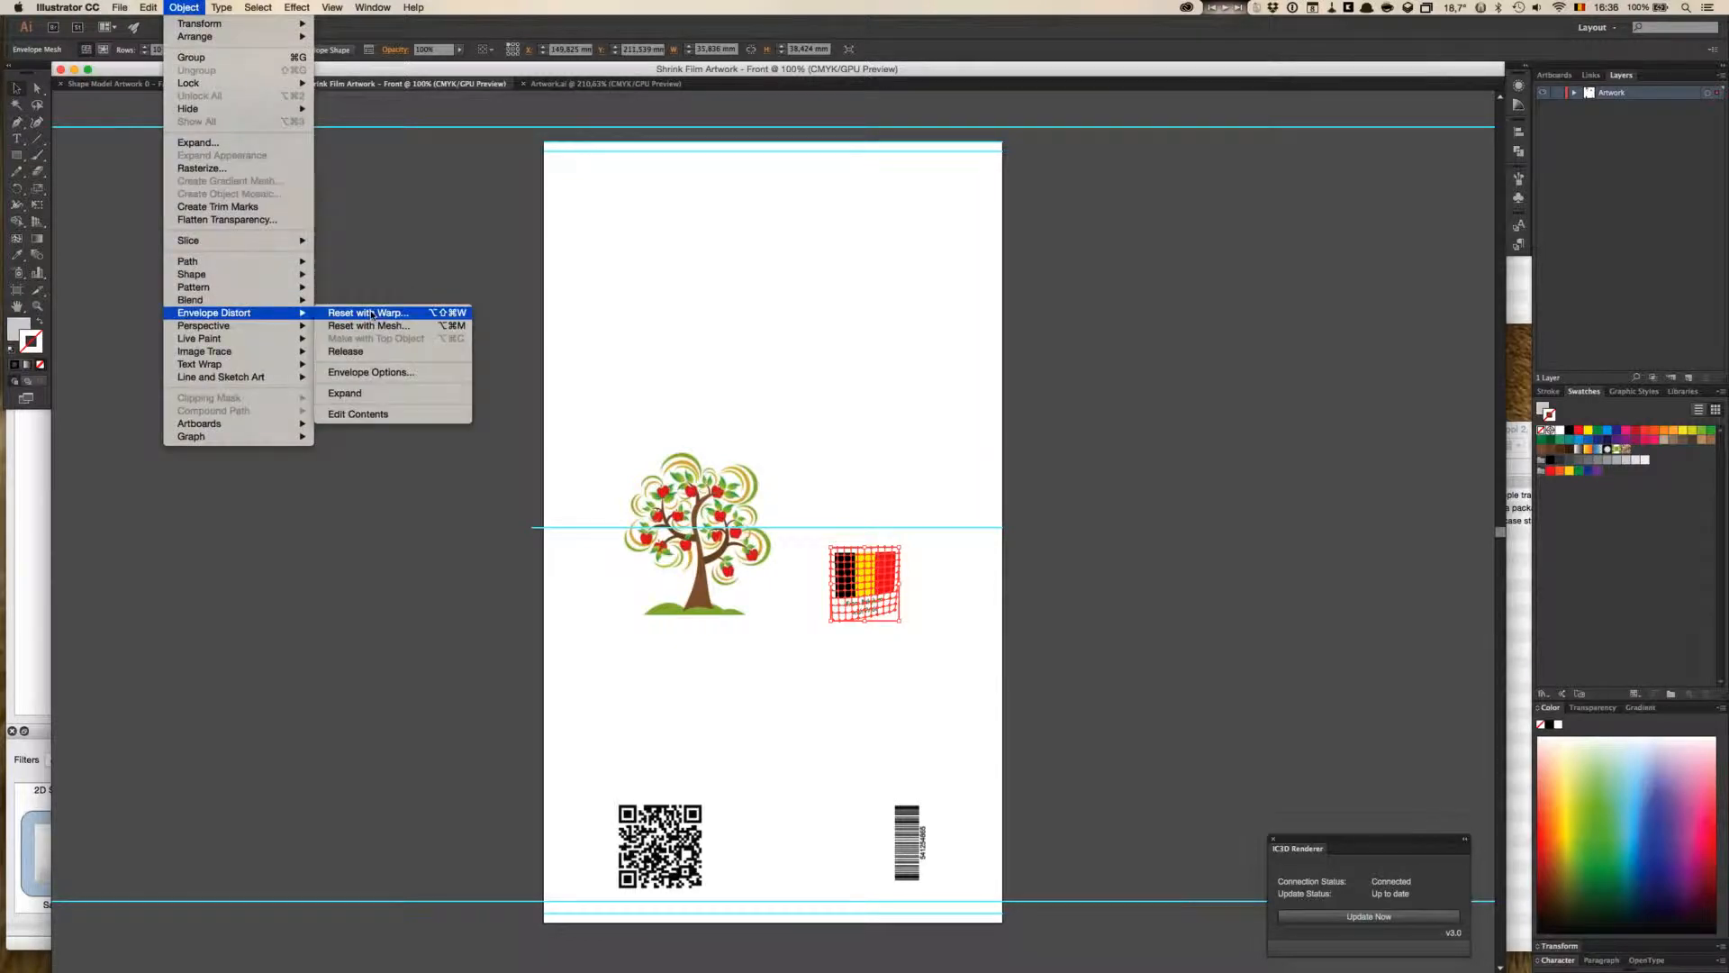
left_click(413, 326)
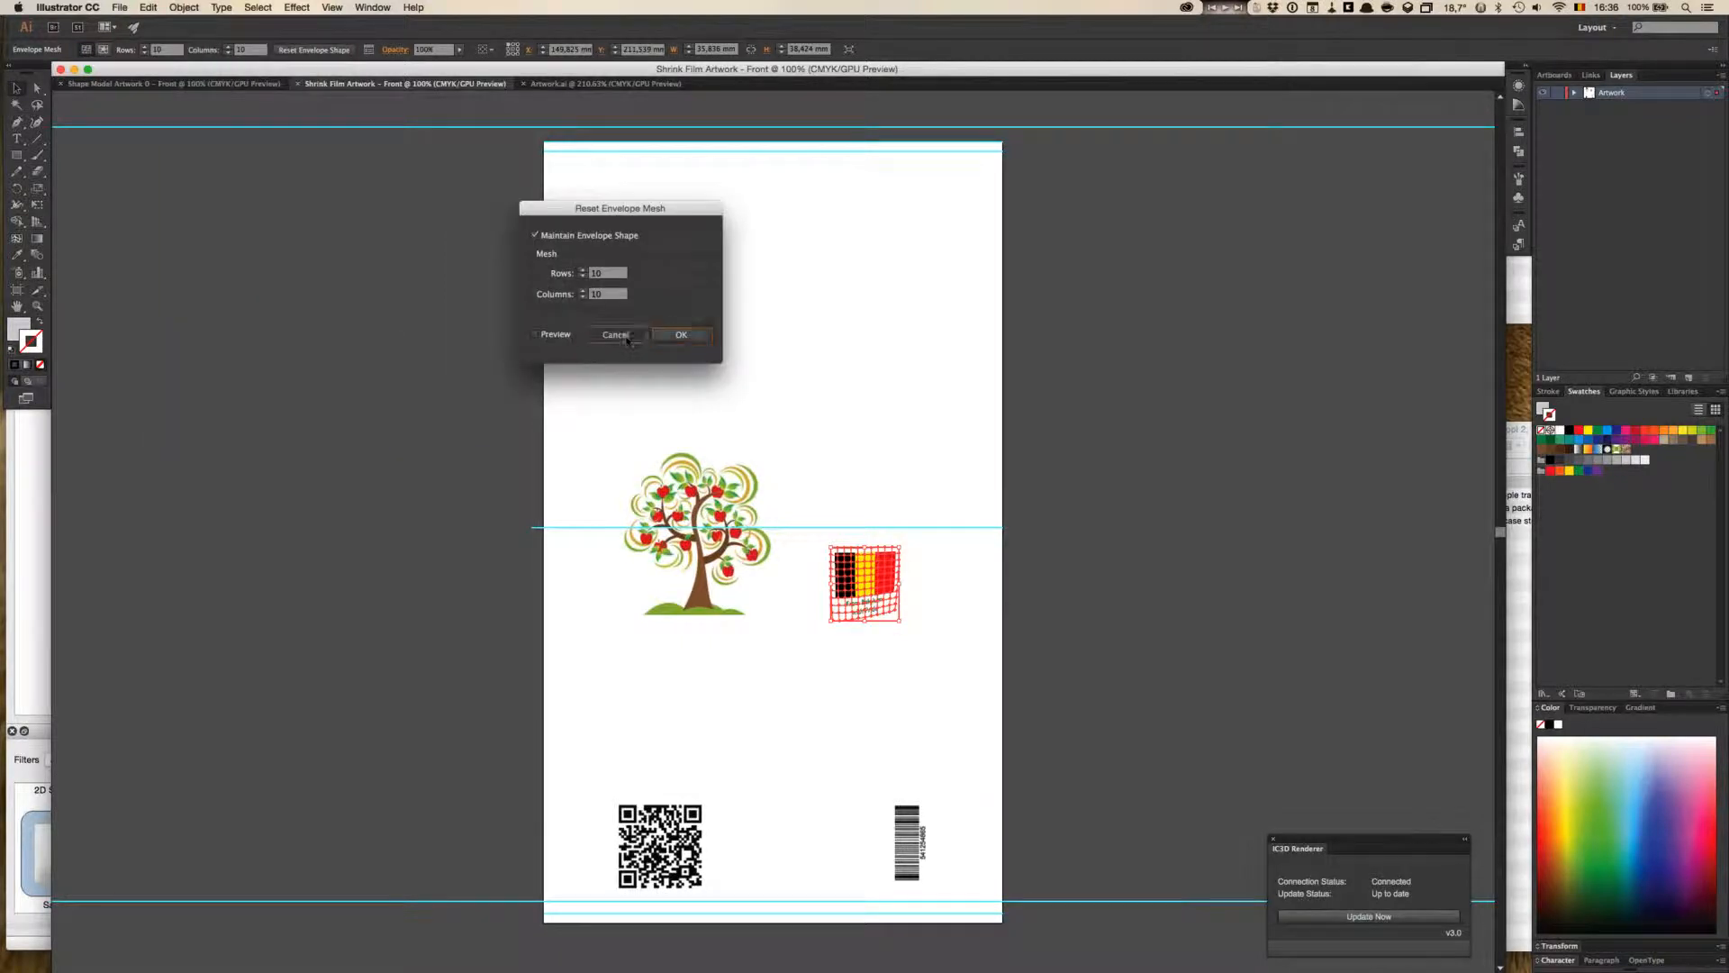
left_click(616, 335)
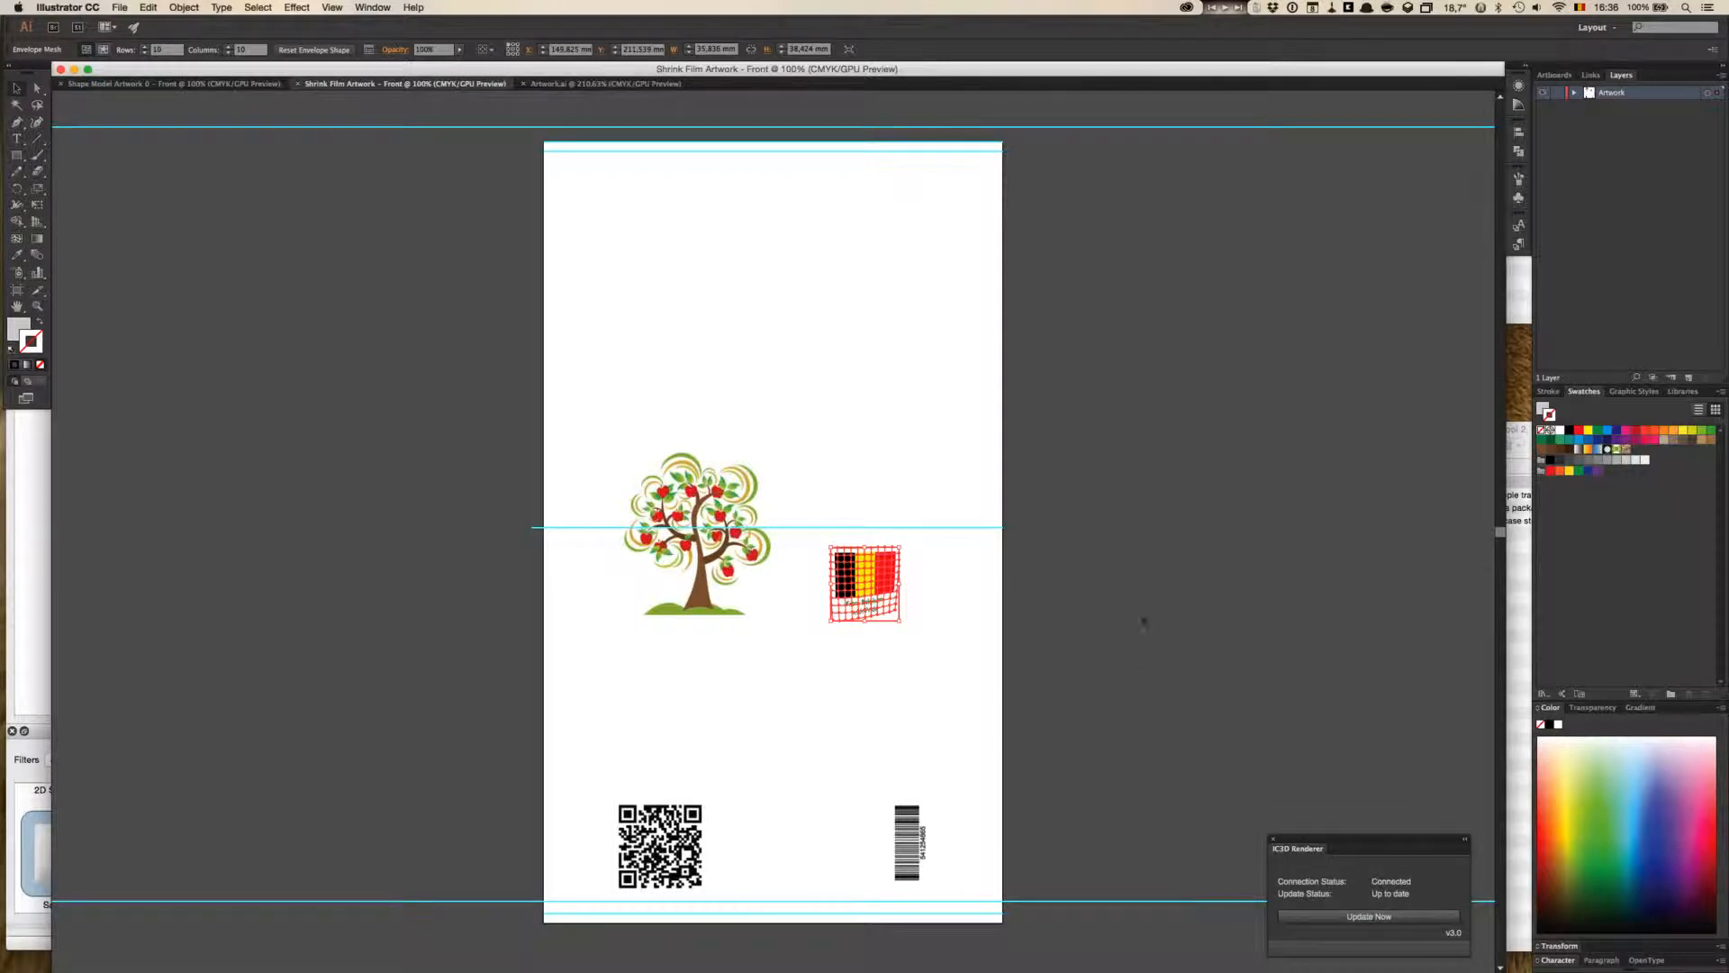
- Quit IC3D without keeping the unsaved changes and close the open Illustrator documents
key("super+Tab")
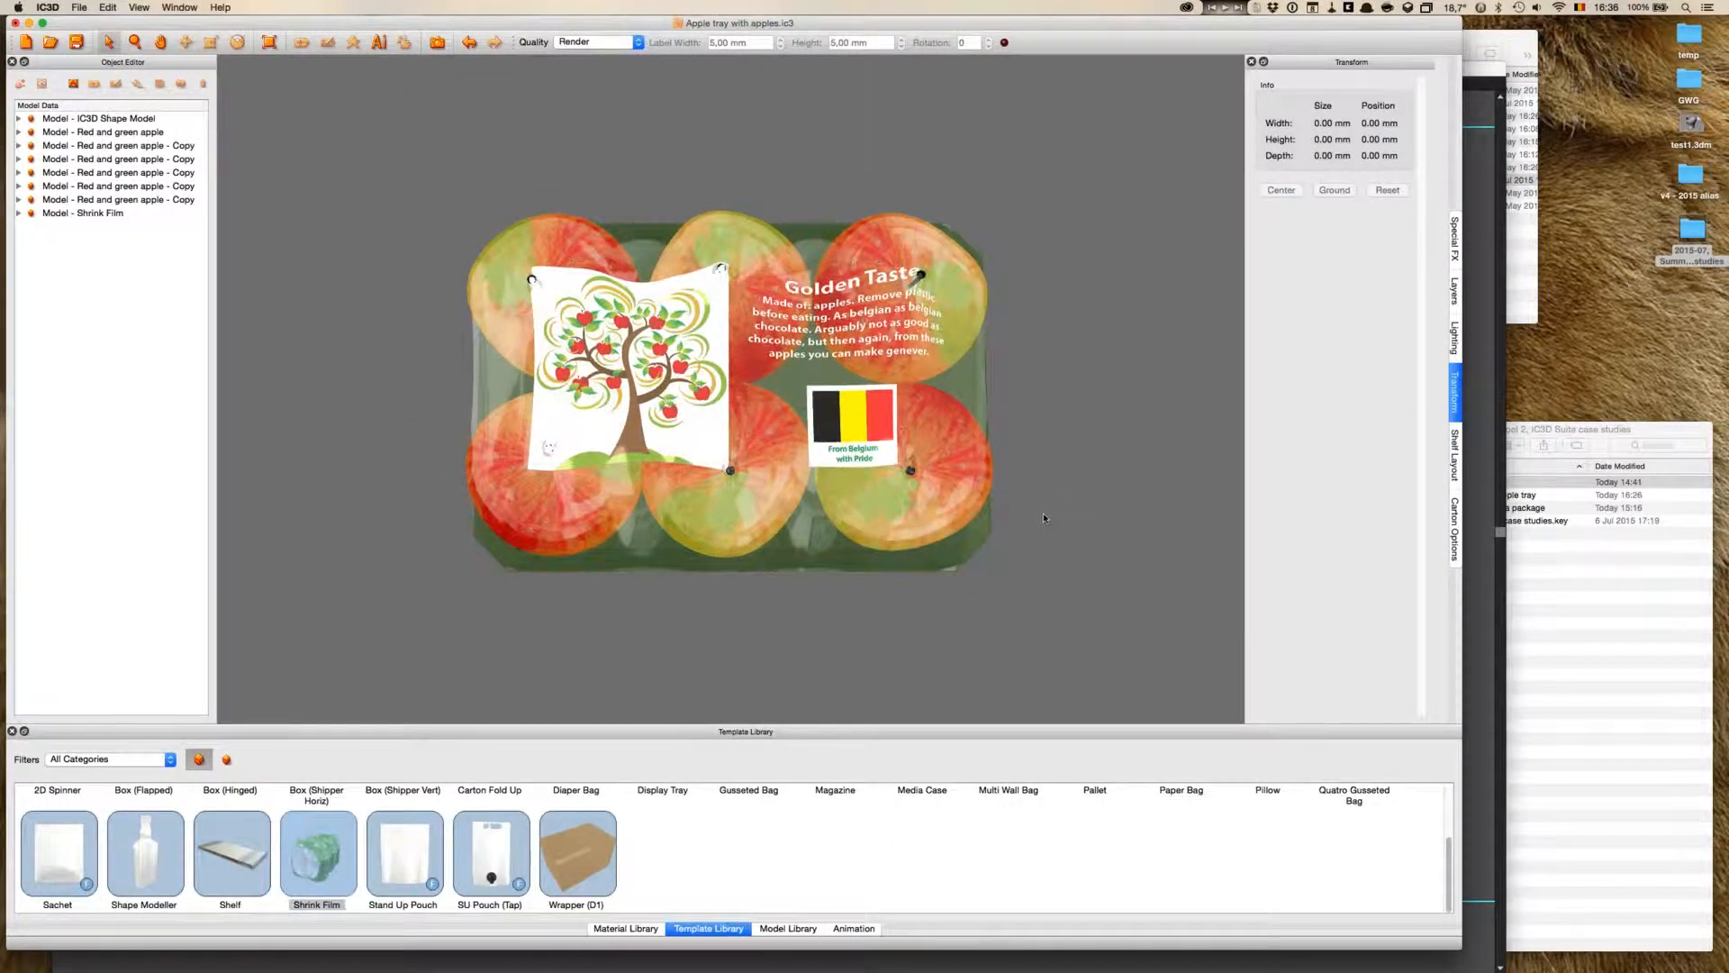
left_click(48, 7)
left_click(96, 135)
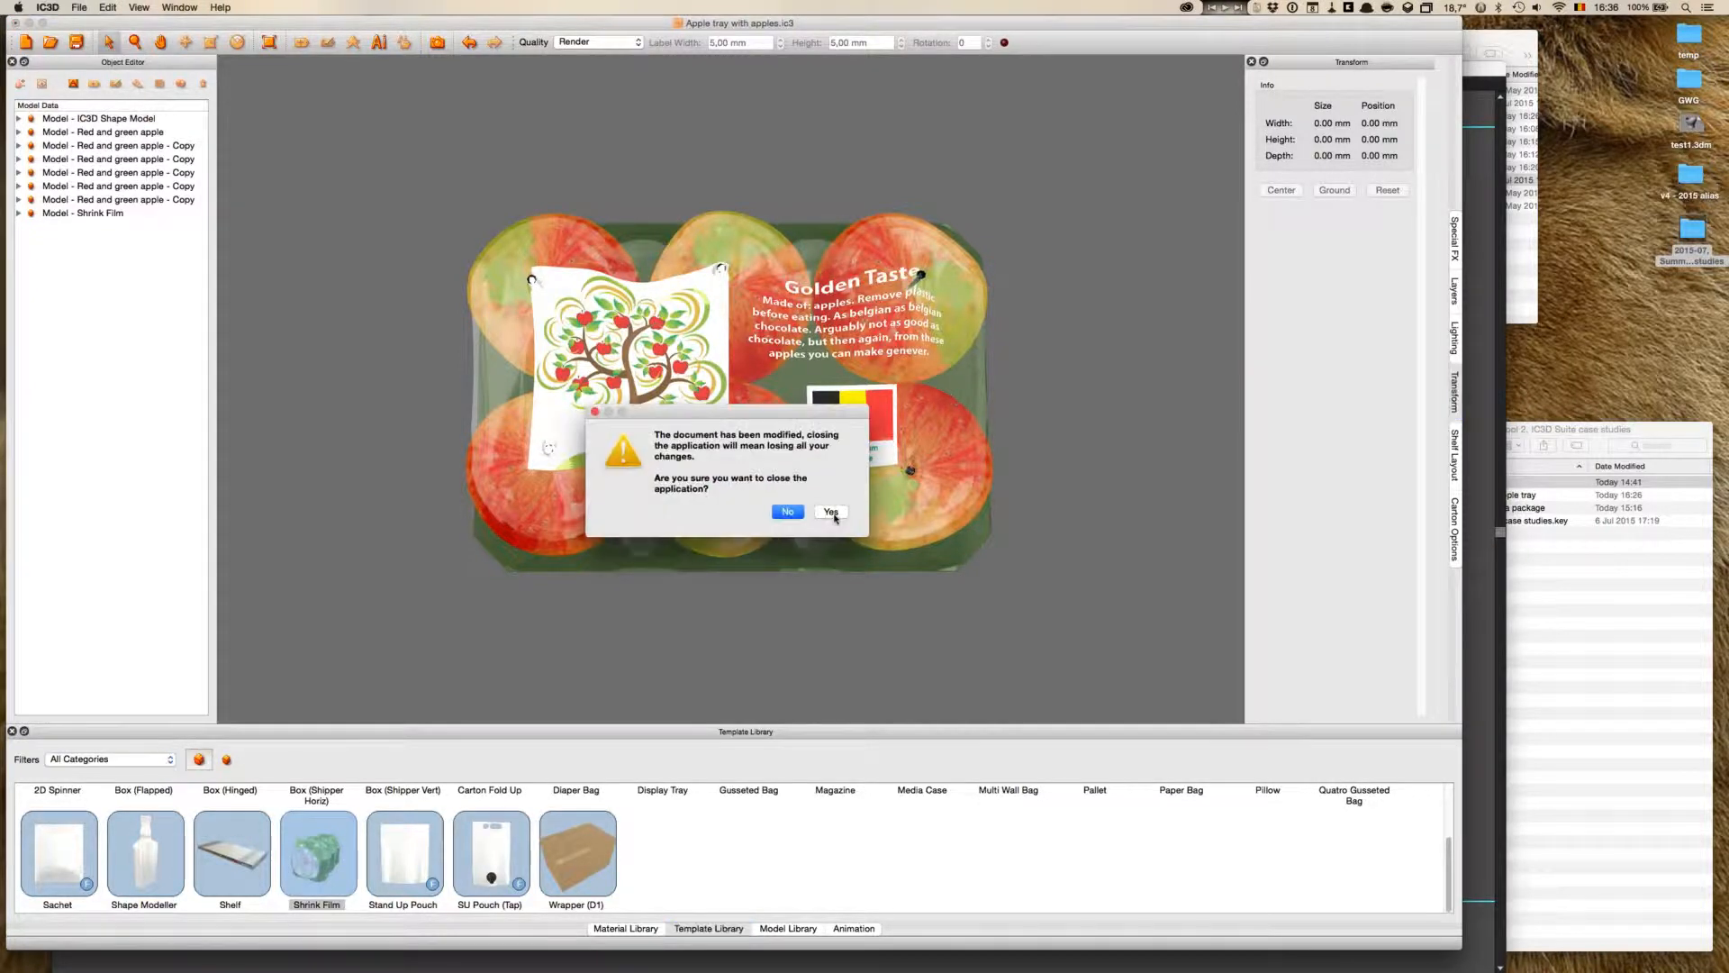
left_click(828, 511)
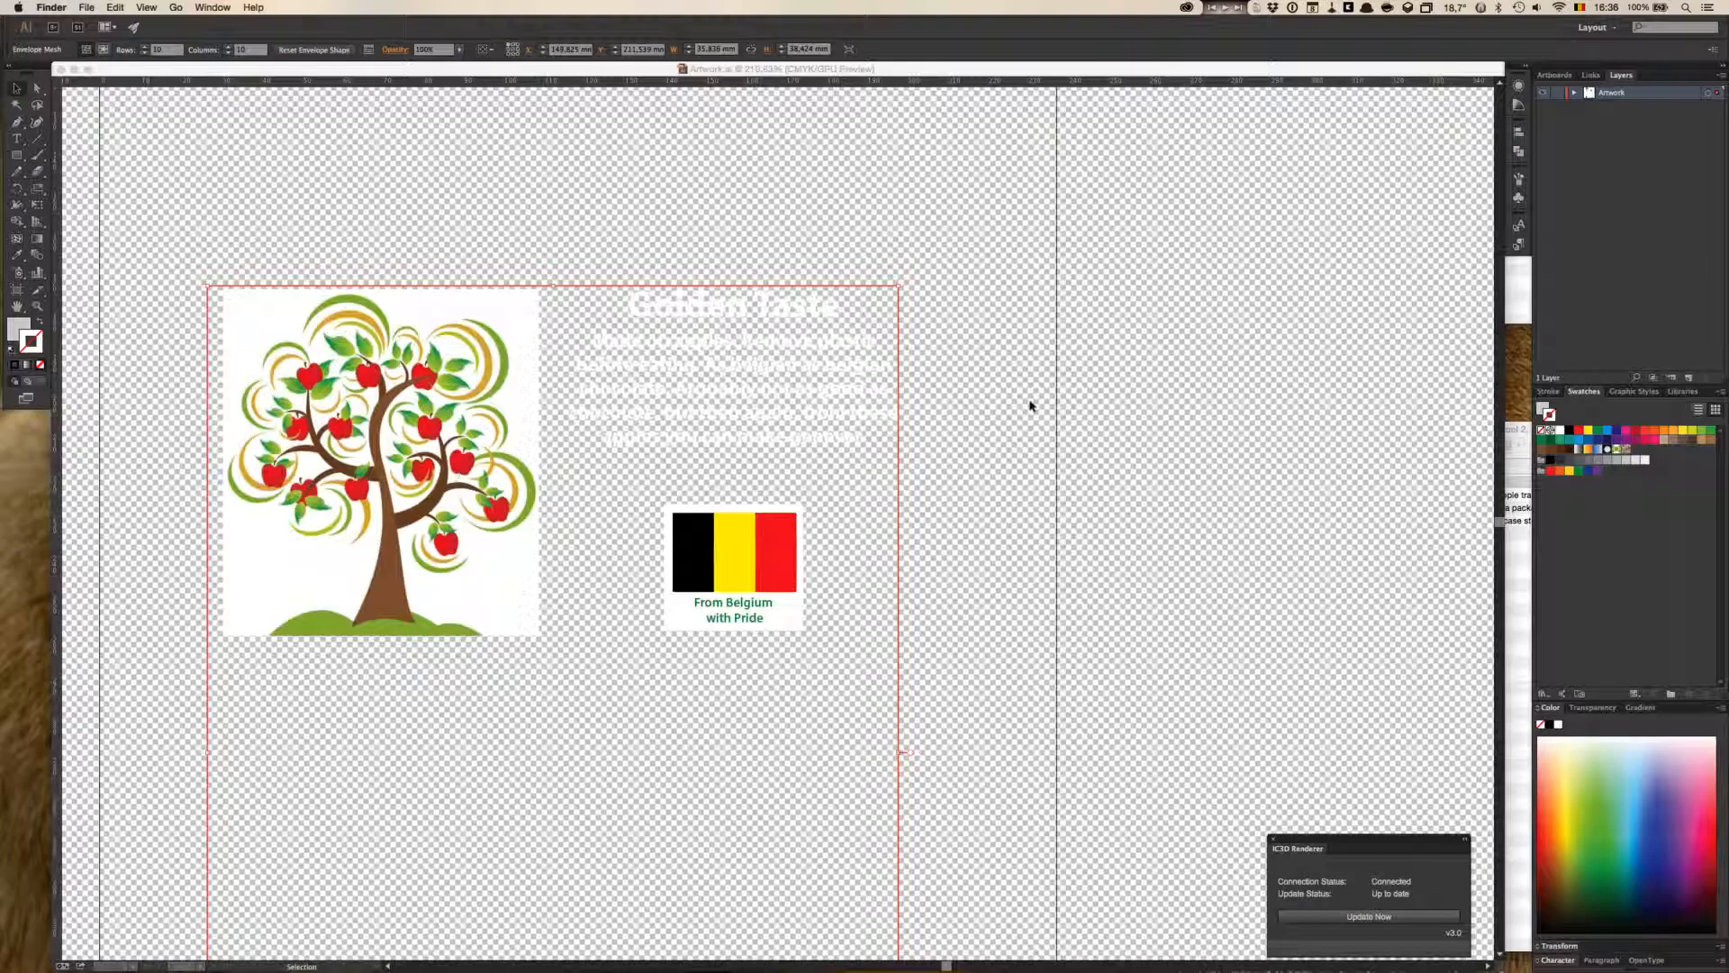
left_click(1042, 337)
left_click(60, 70)
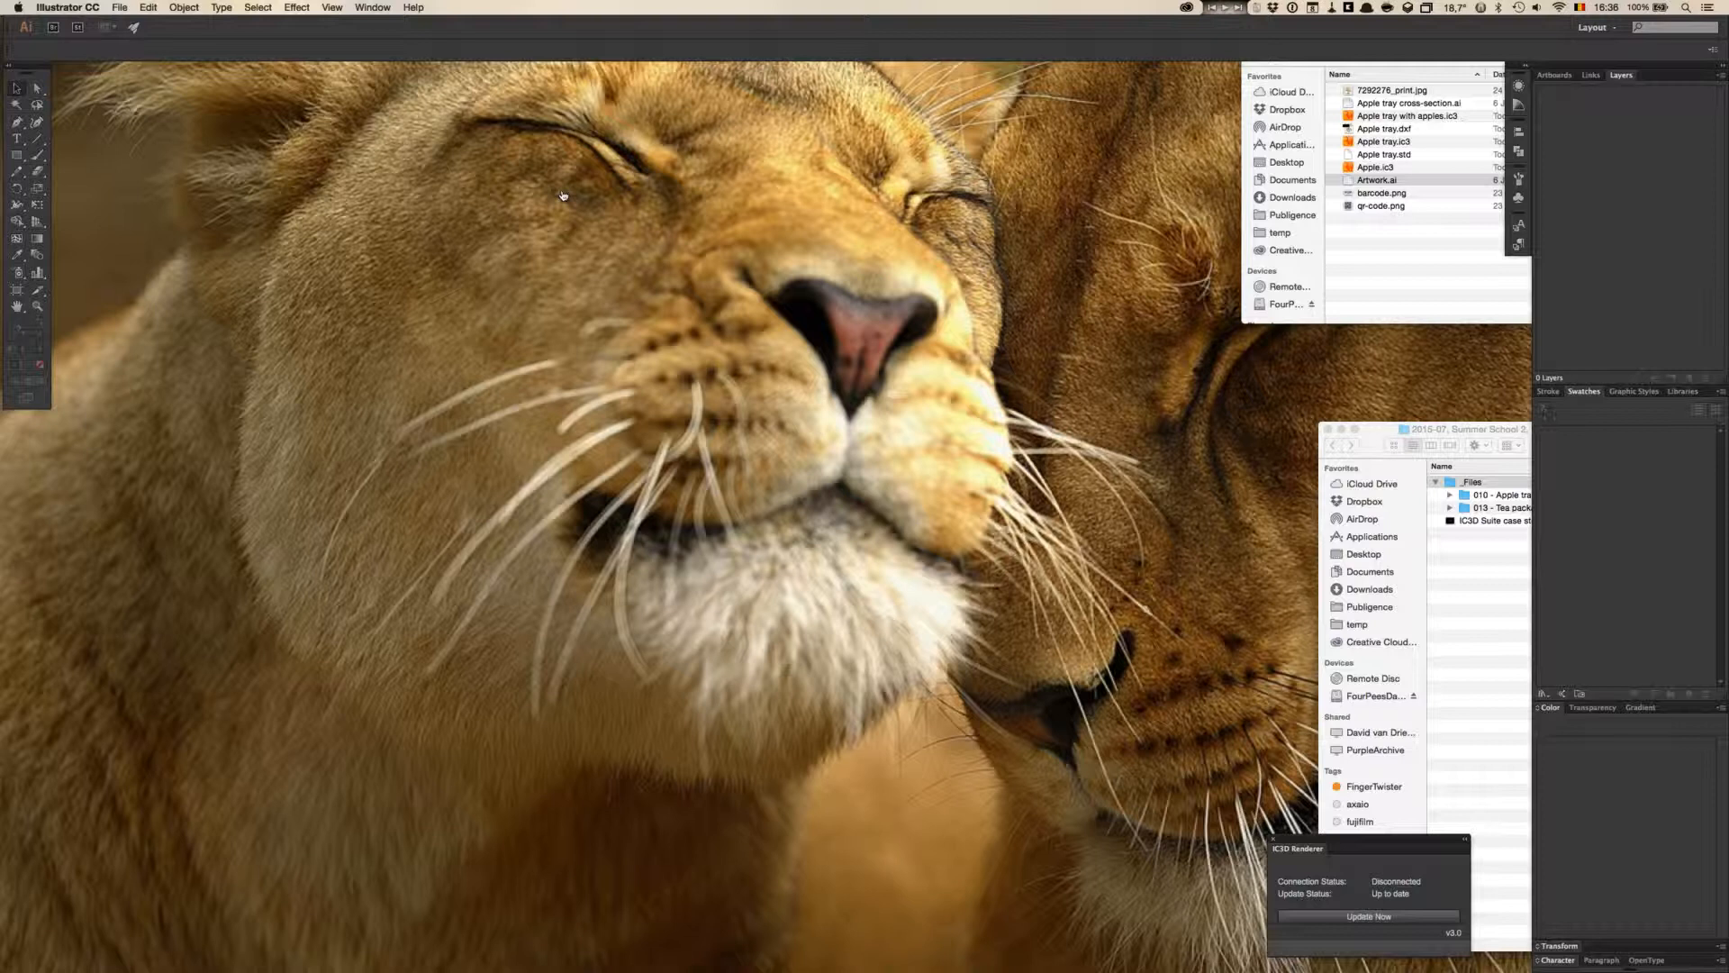
- Switch to the IC3D Suite case studies presentation in Keynote and show the Tea slide
key("super+Tab")
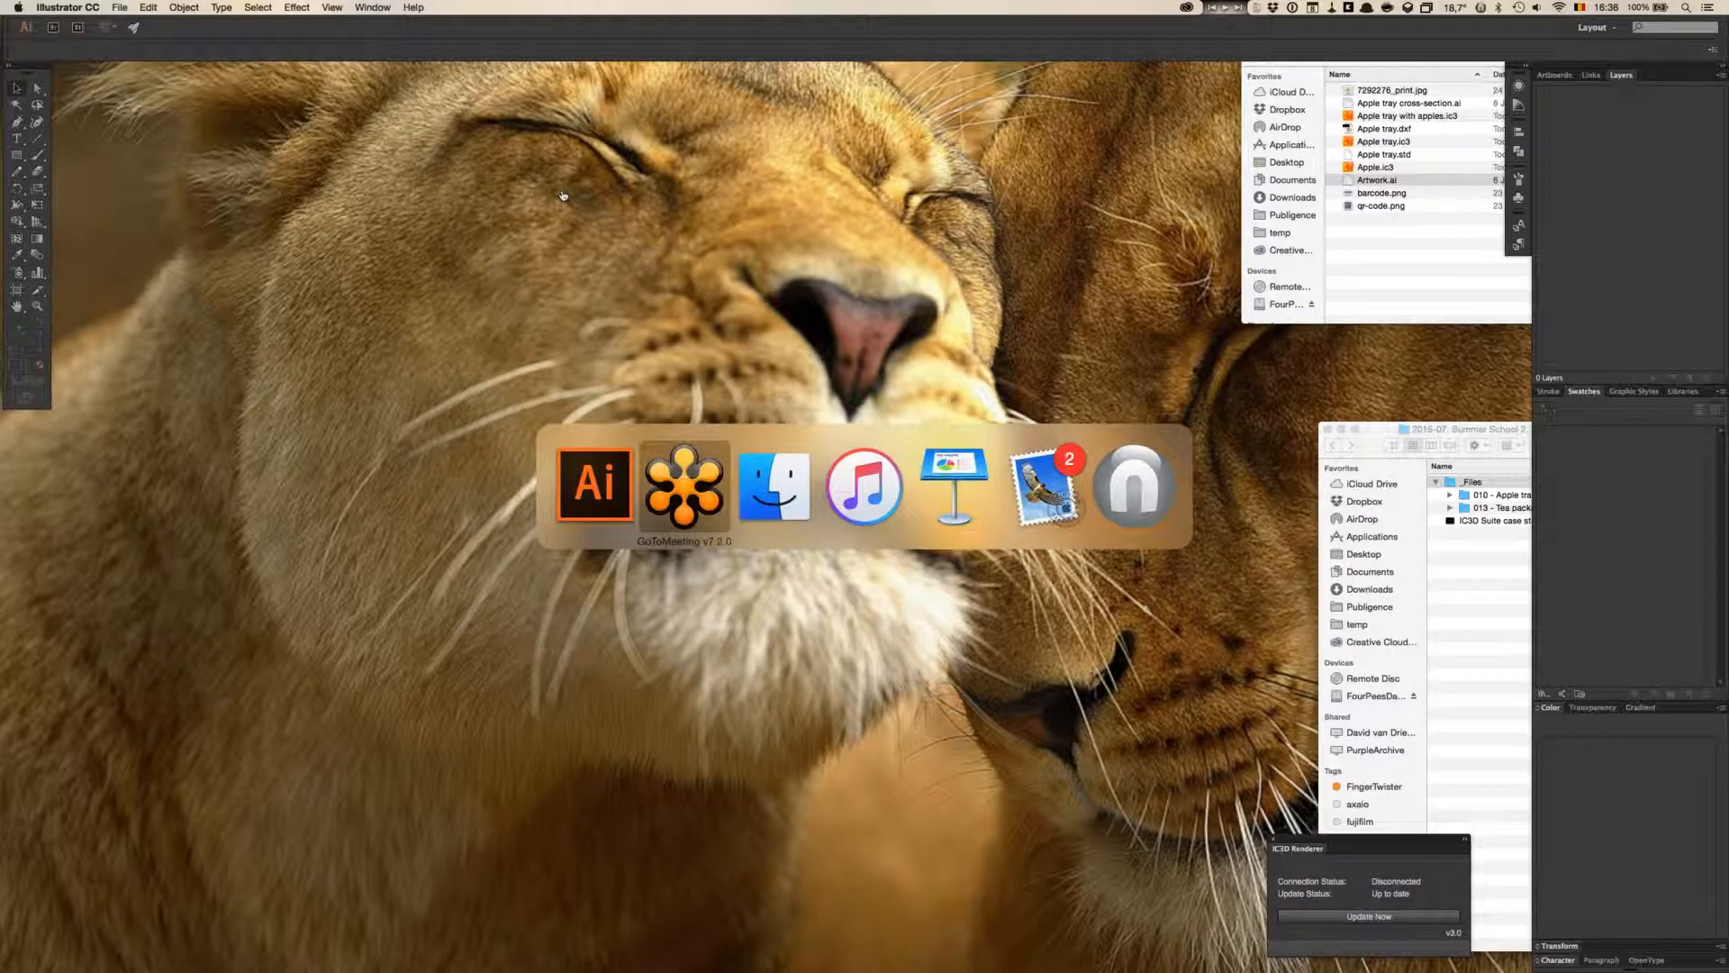
key("super+Tab")
key("super+Tab")
key("super+Tab")
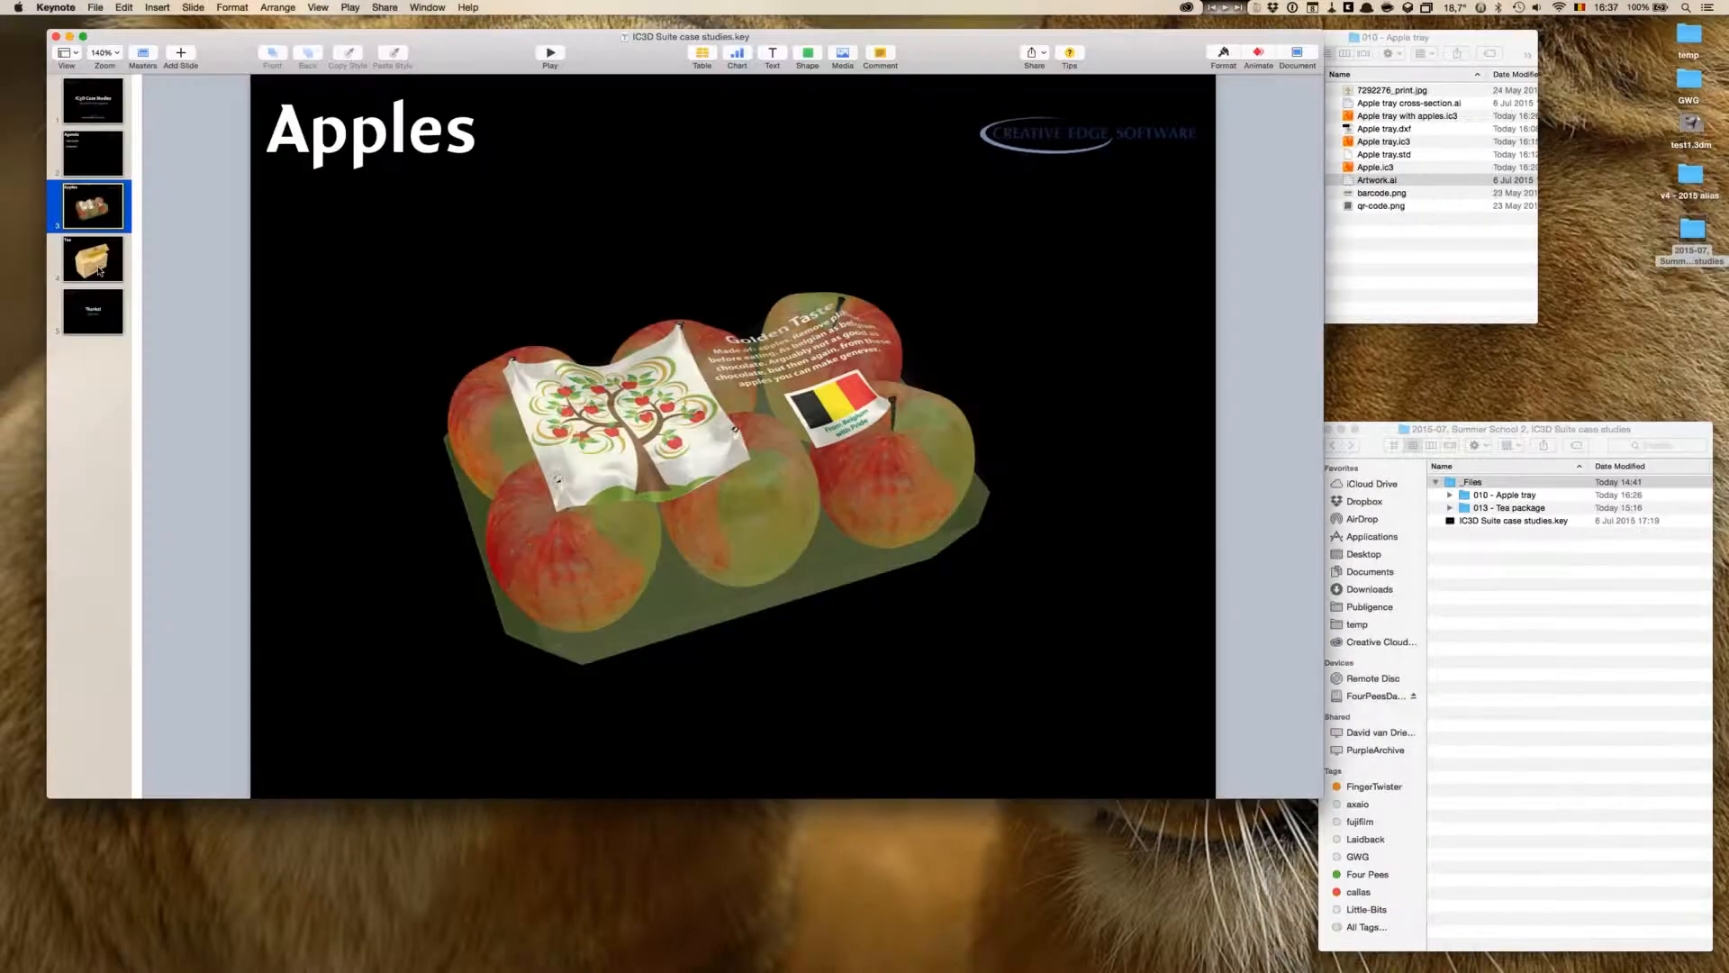
left_click(103, 270)
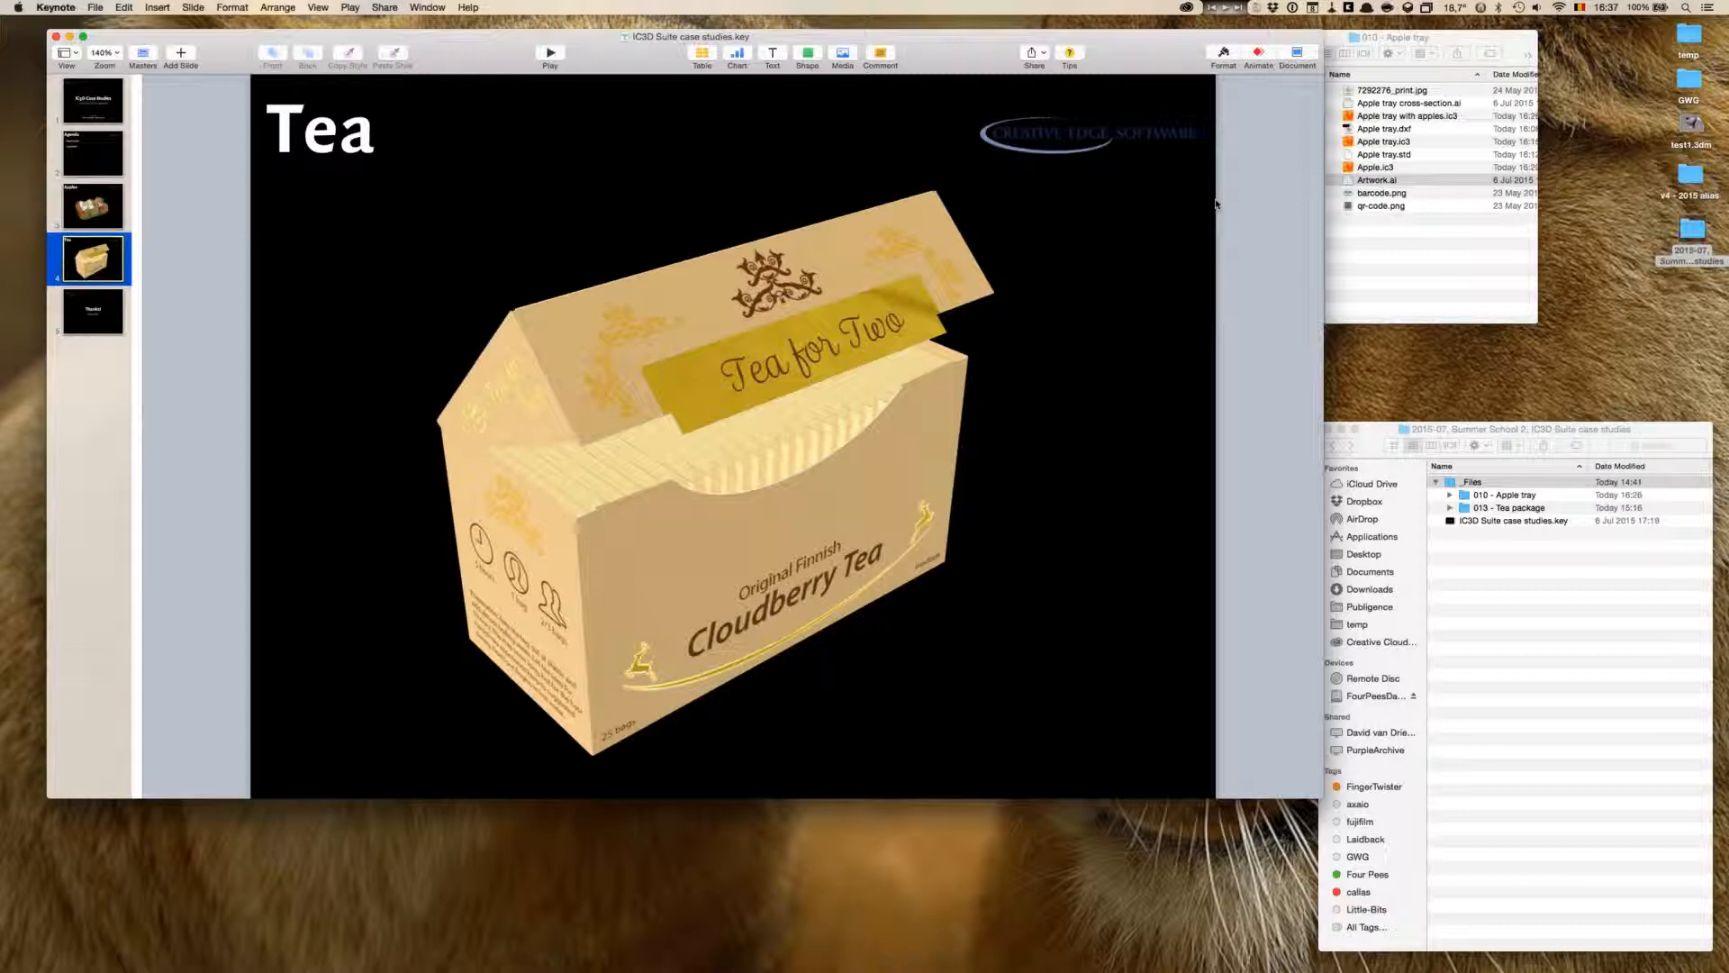
- Hide the Keynote presentation to clear the desktop
left_click(1717, 587)
key("super+h")
key("super+Tab")
key("super+Tab")
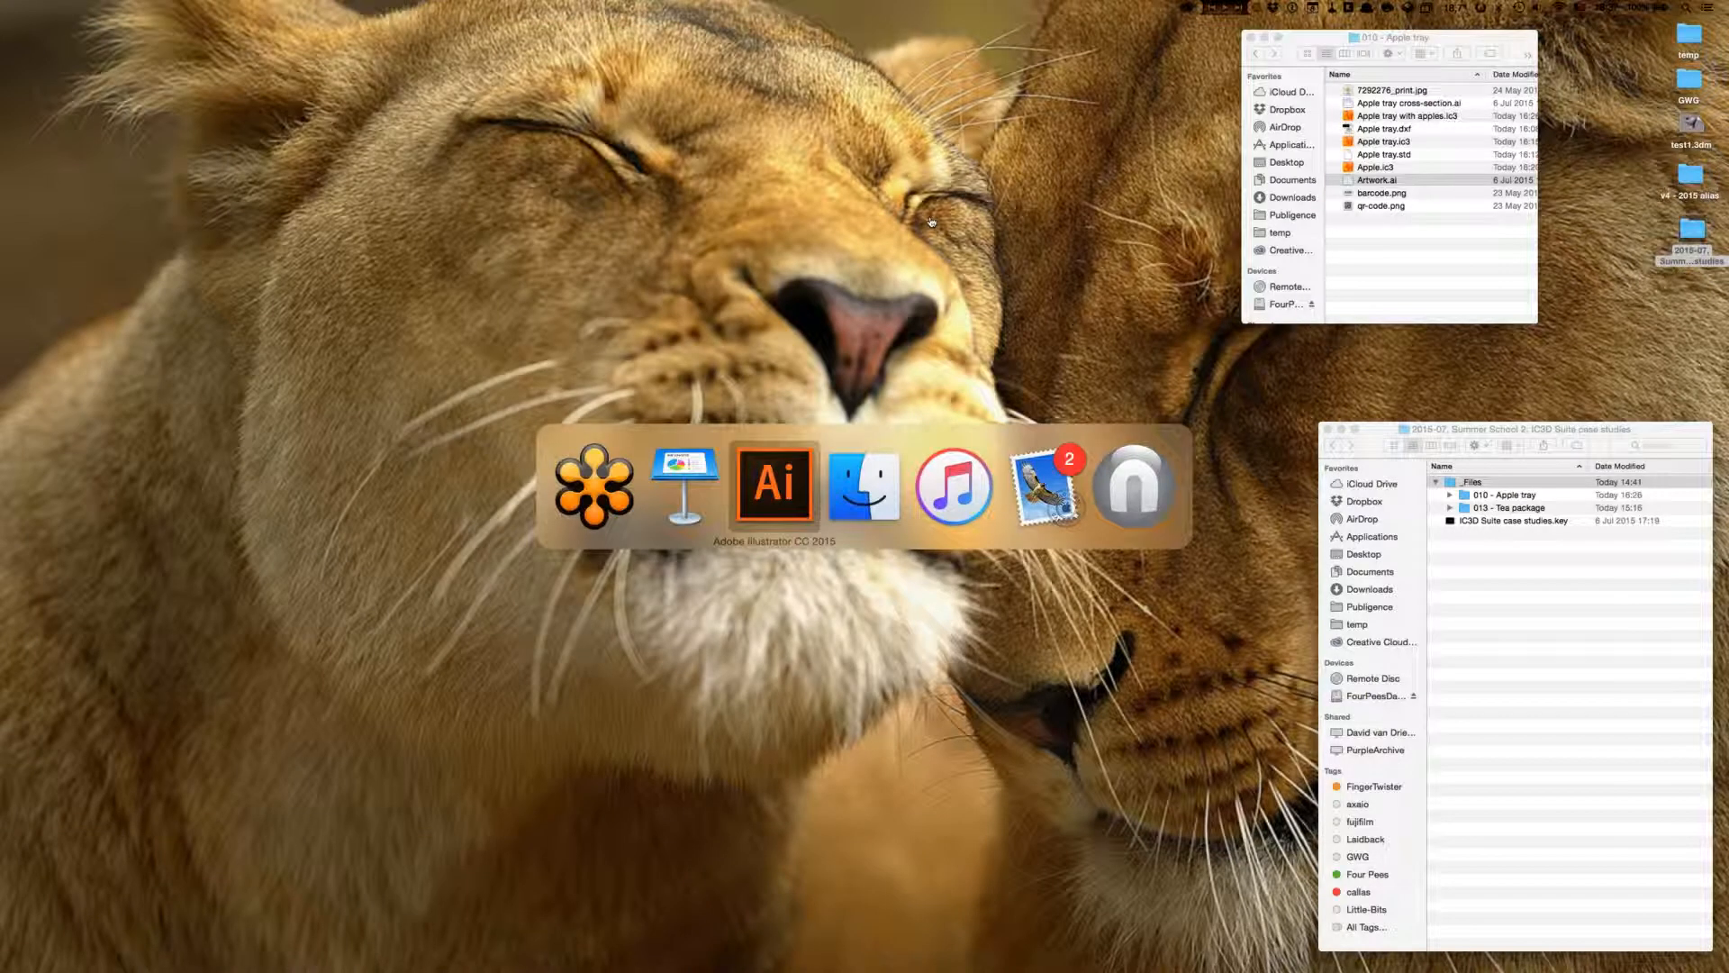
key("super+shift+Tab")
key("super+shift+Tab")
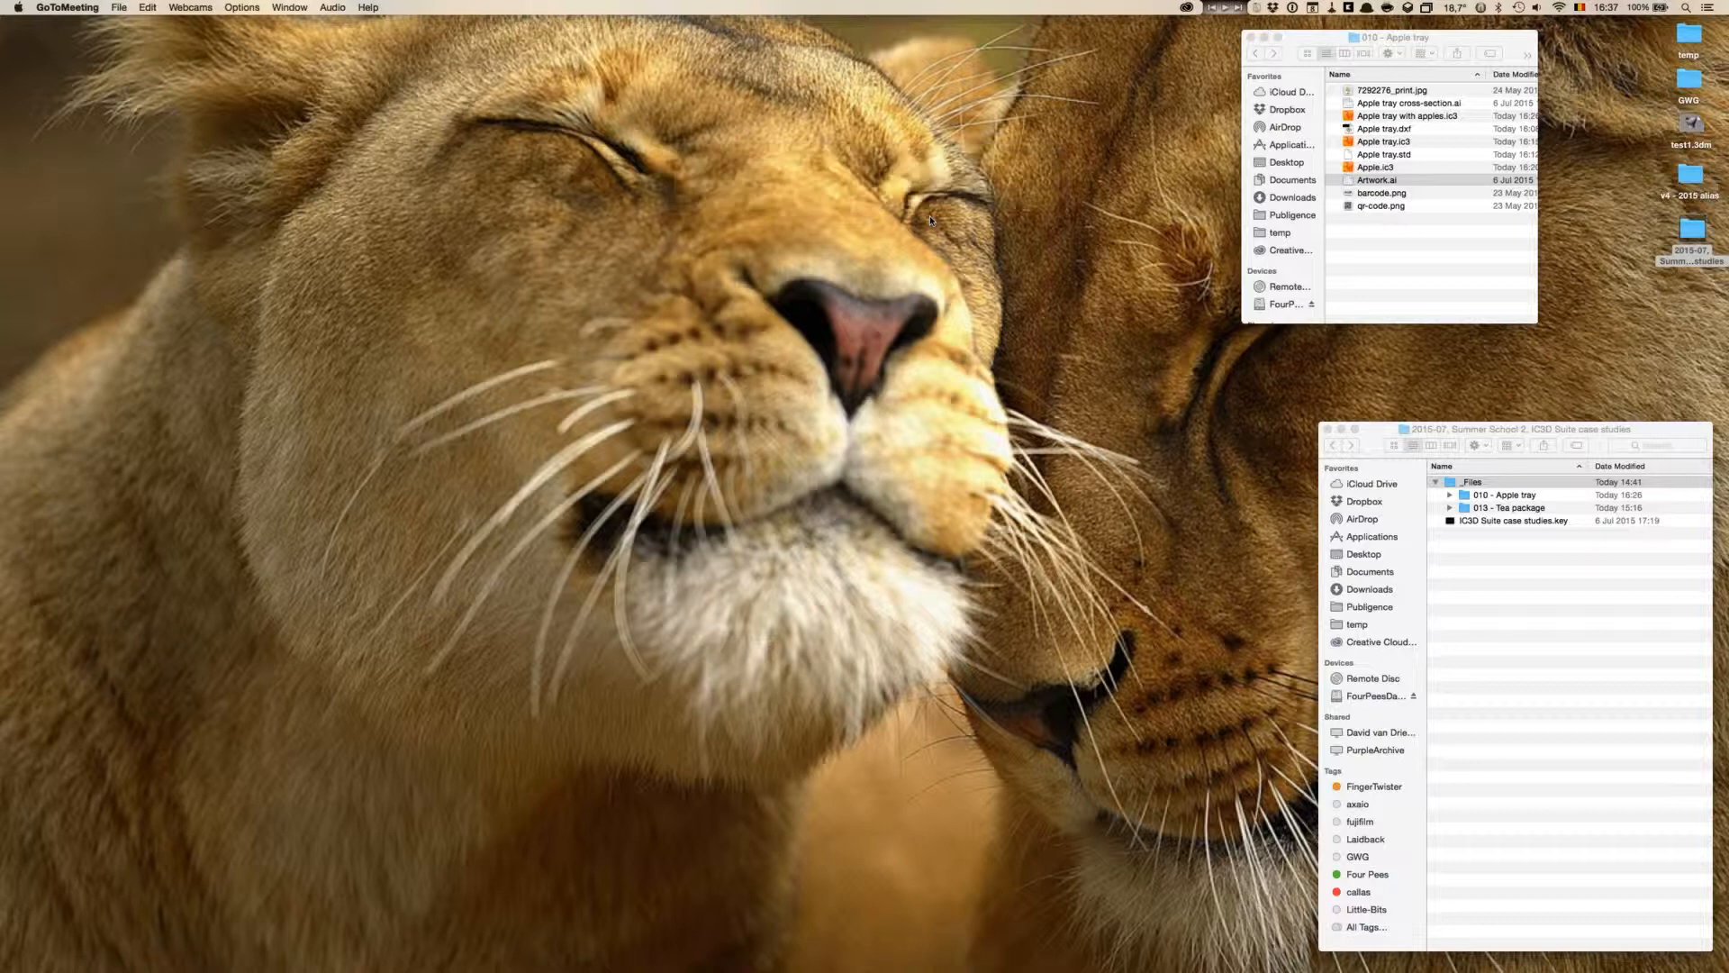
- Relaunch IC3D and place the Carton Fold Up template in the empty scene to open its Carton Template editor
key("Return")
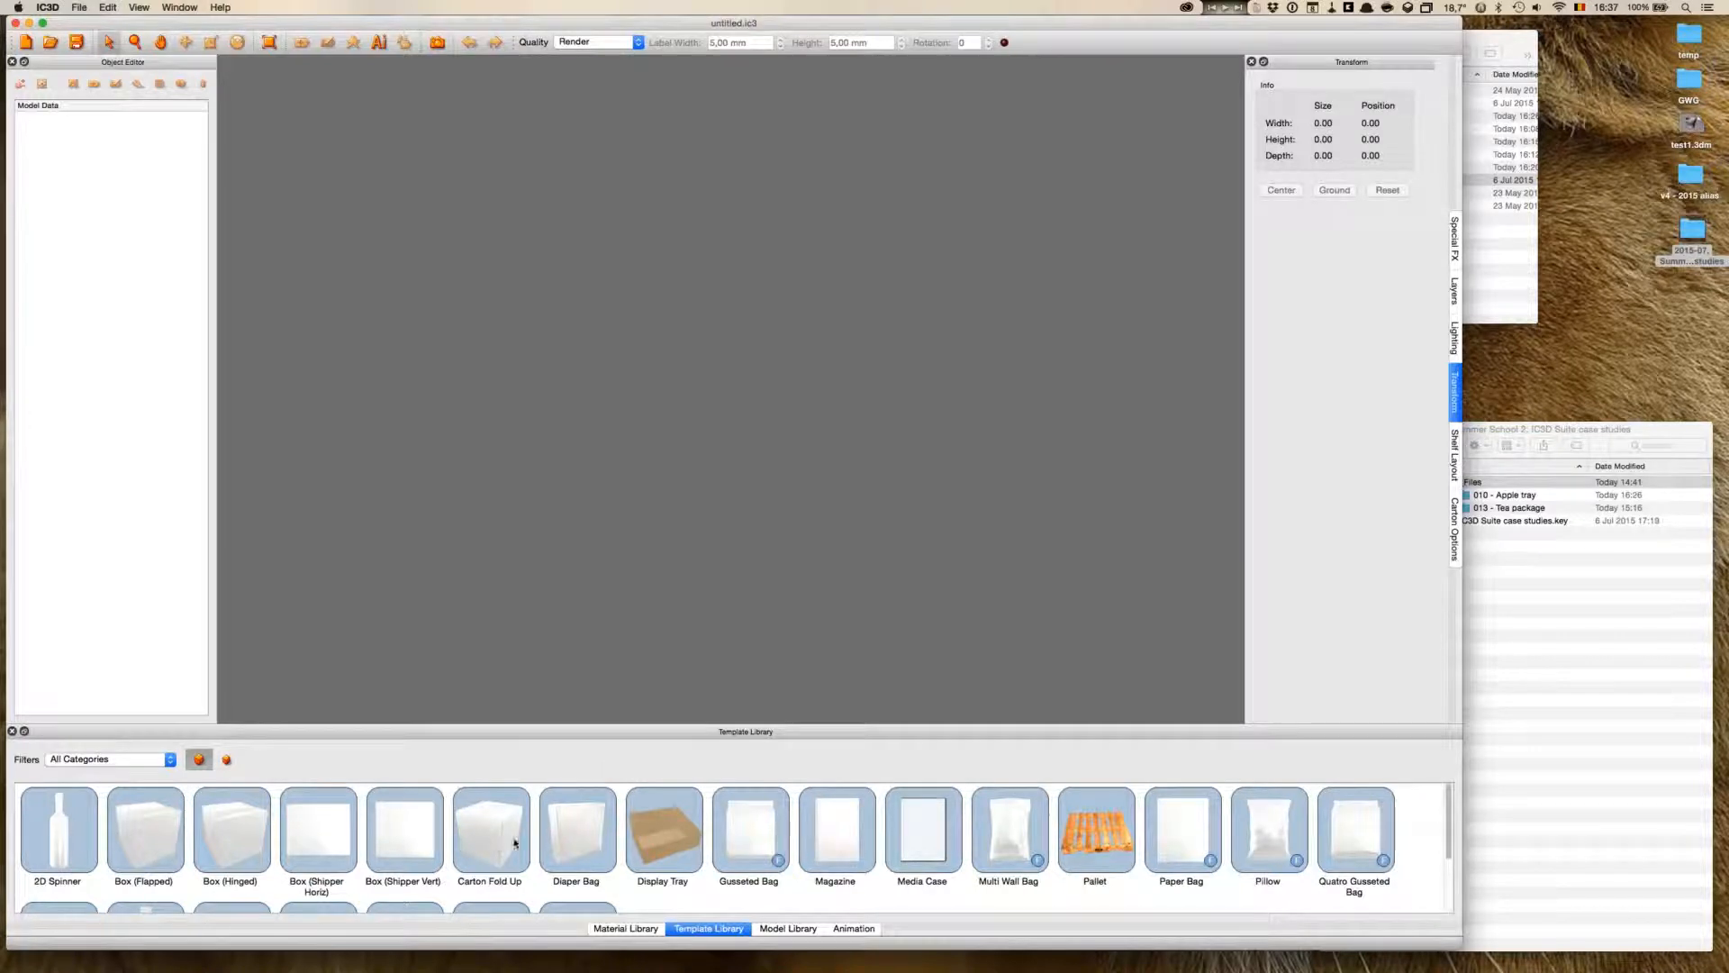
left_click_drag(491, 830, 729, 348)
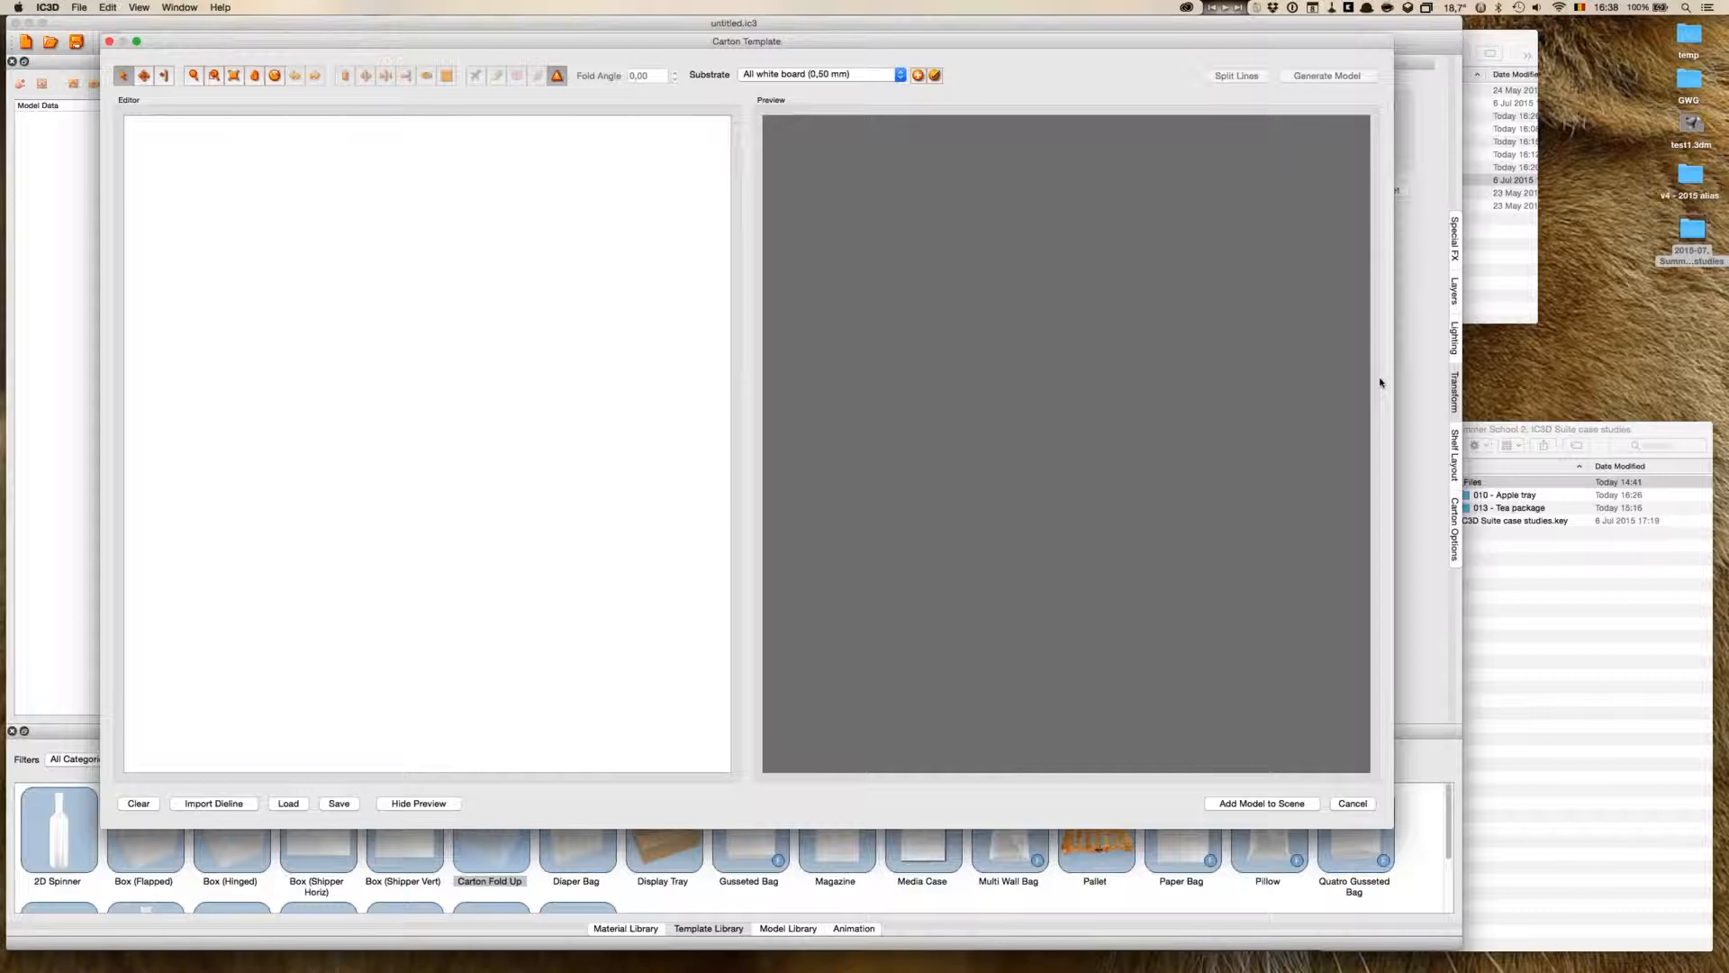
- Switch to Finder, open the 013 - Tea package folder and move its window clear of the carton editor's controls
left_click(1485, 259)
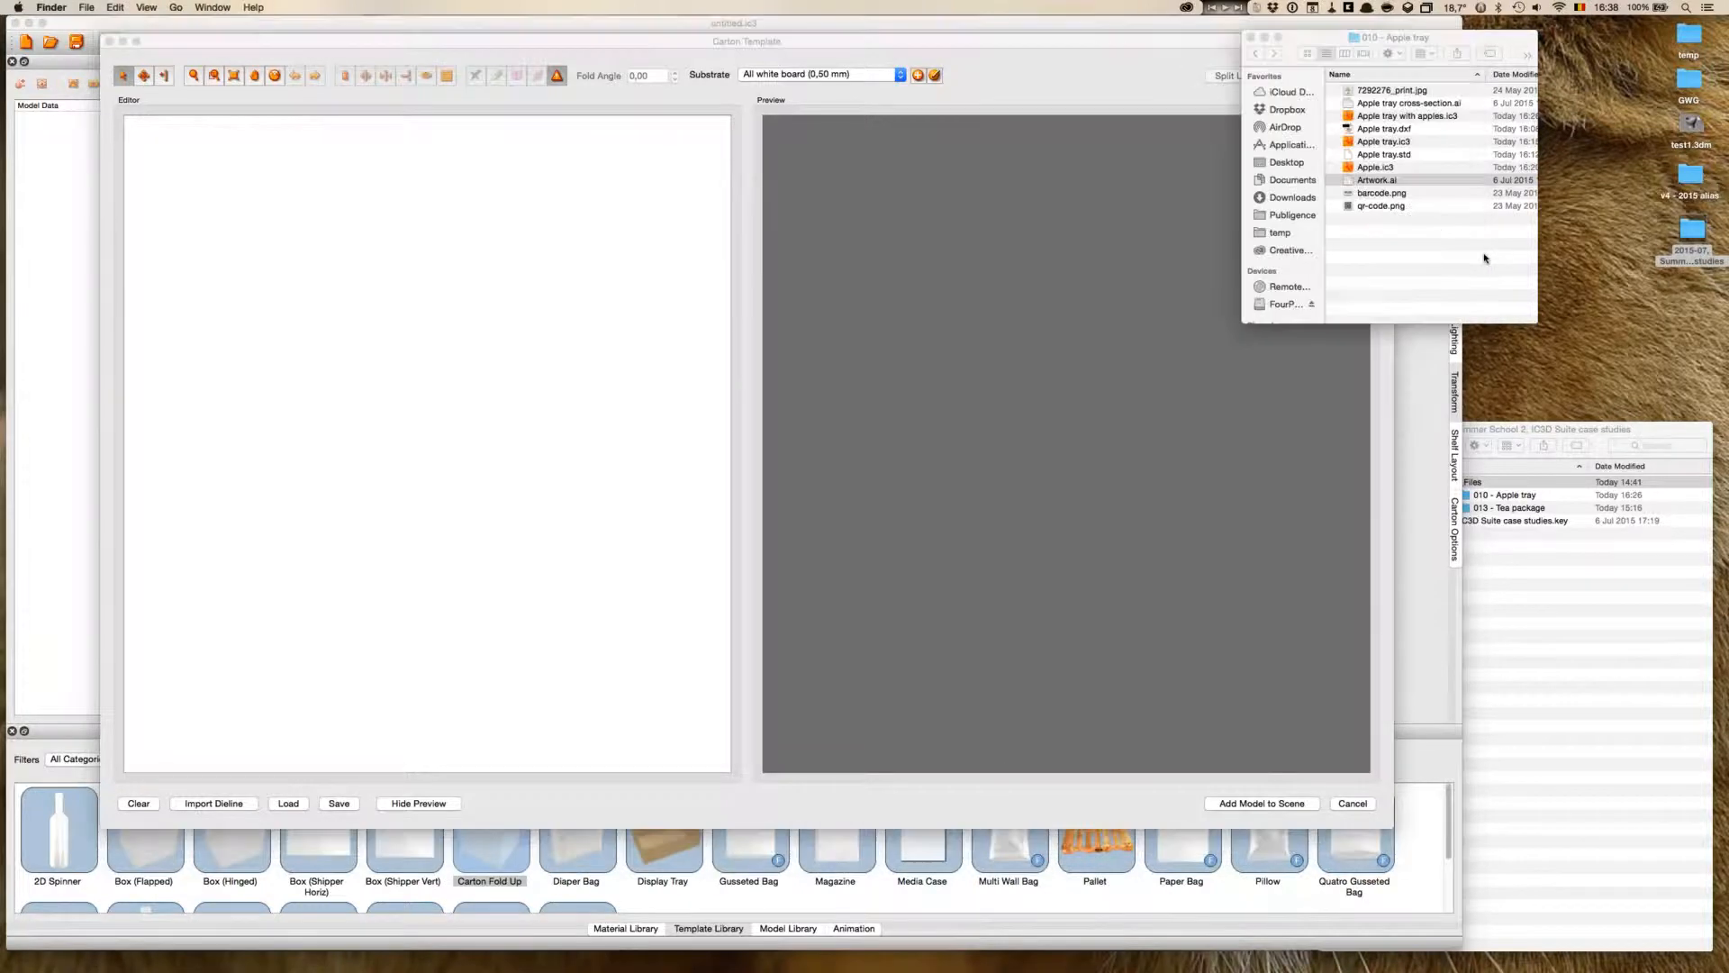
key("super+Up")
key("Down")
key("super+Down")
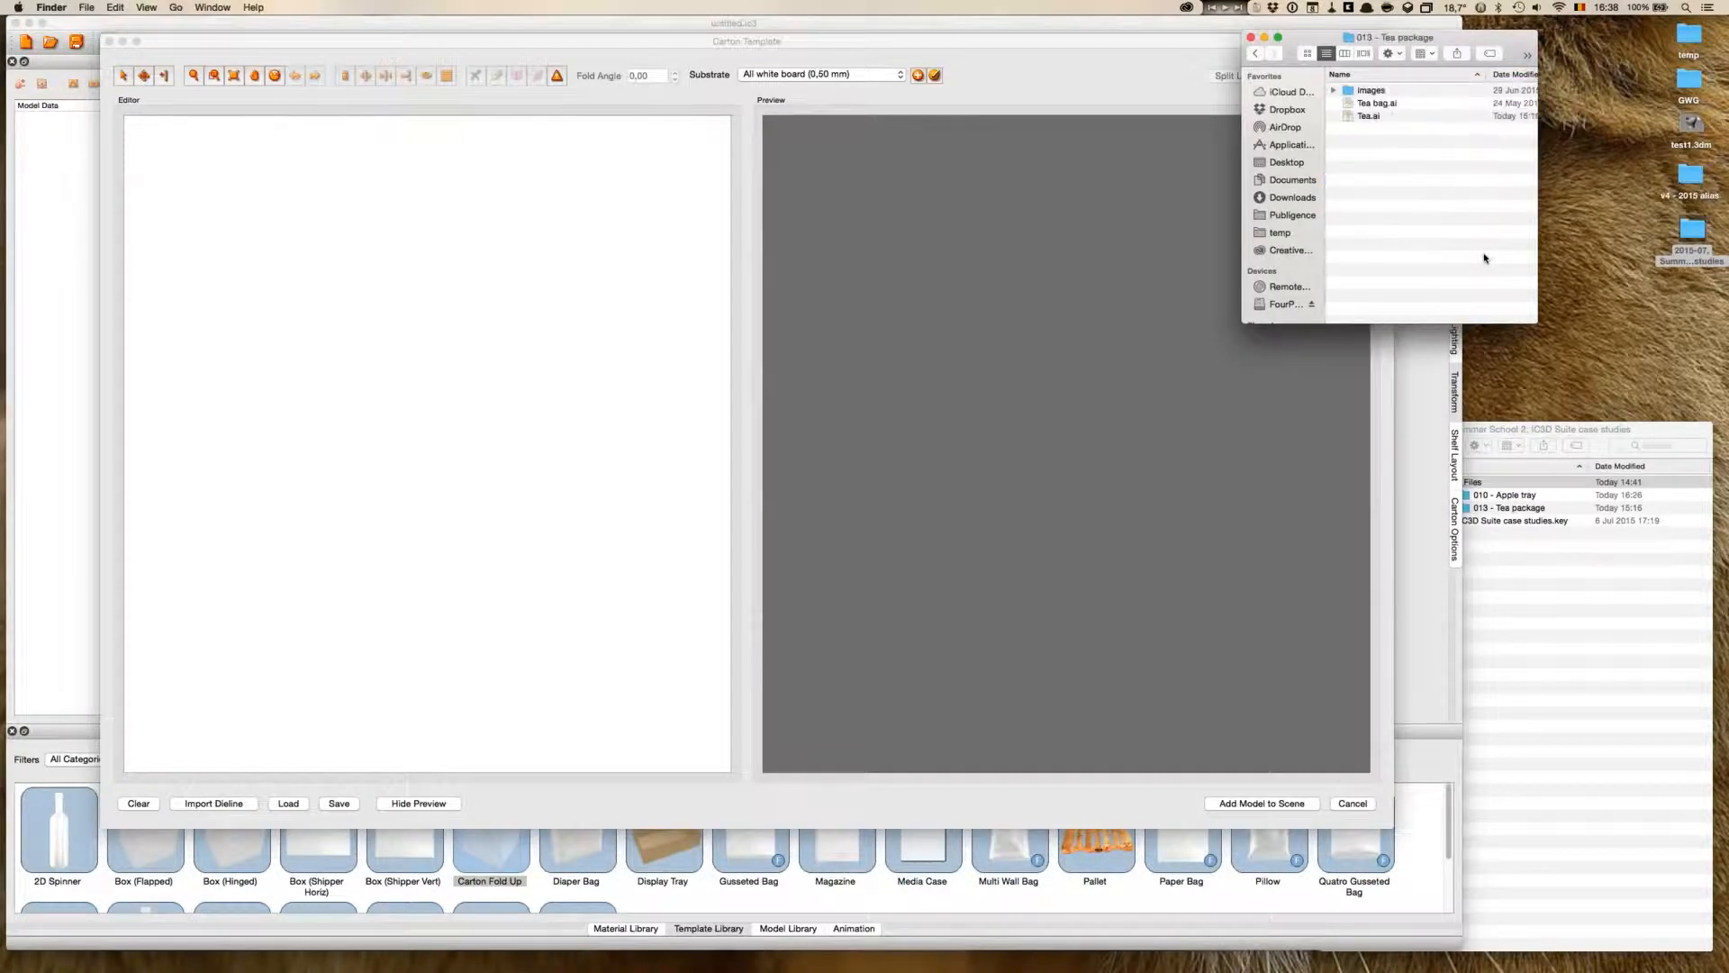
left_click_drag(1490, 41, 1612, 38)
- Preview the artwork files Tea bag.ai and Tea.ai in the 013 - Tea package folder
left_click(1512, 100)
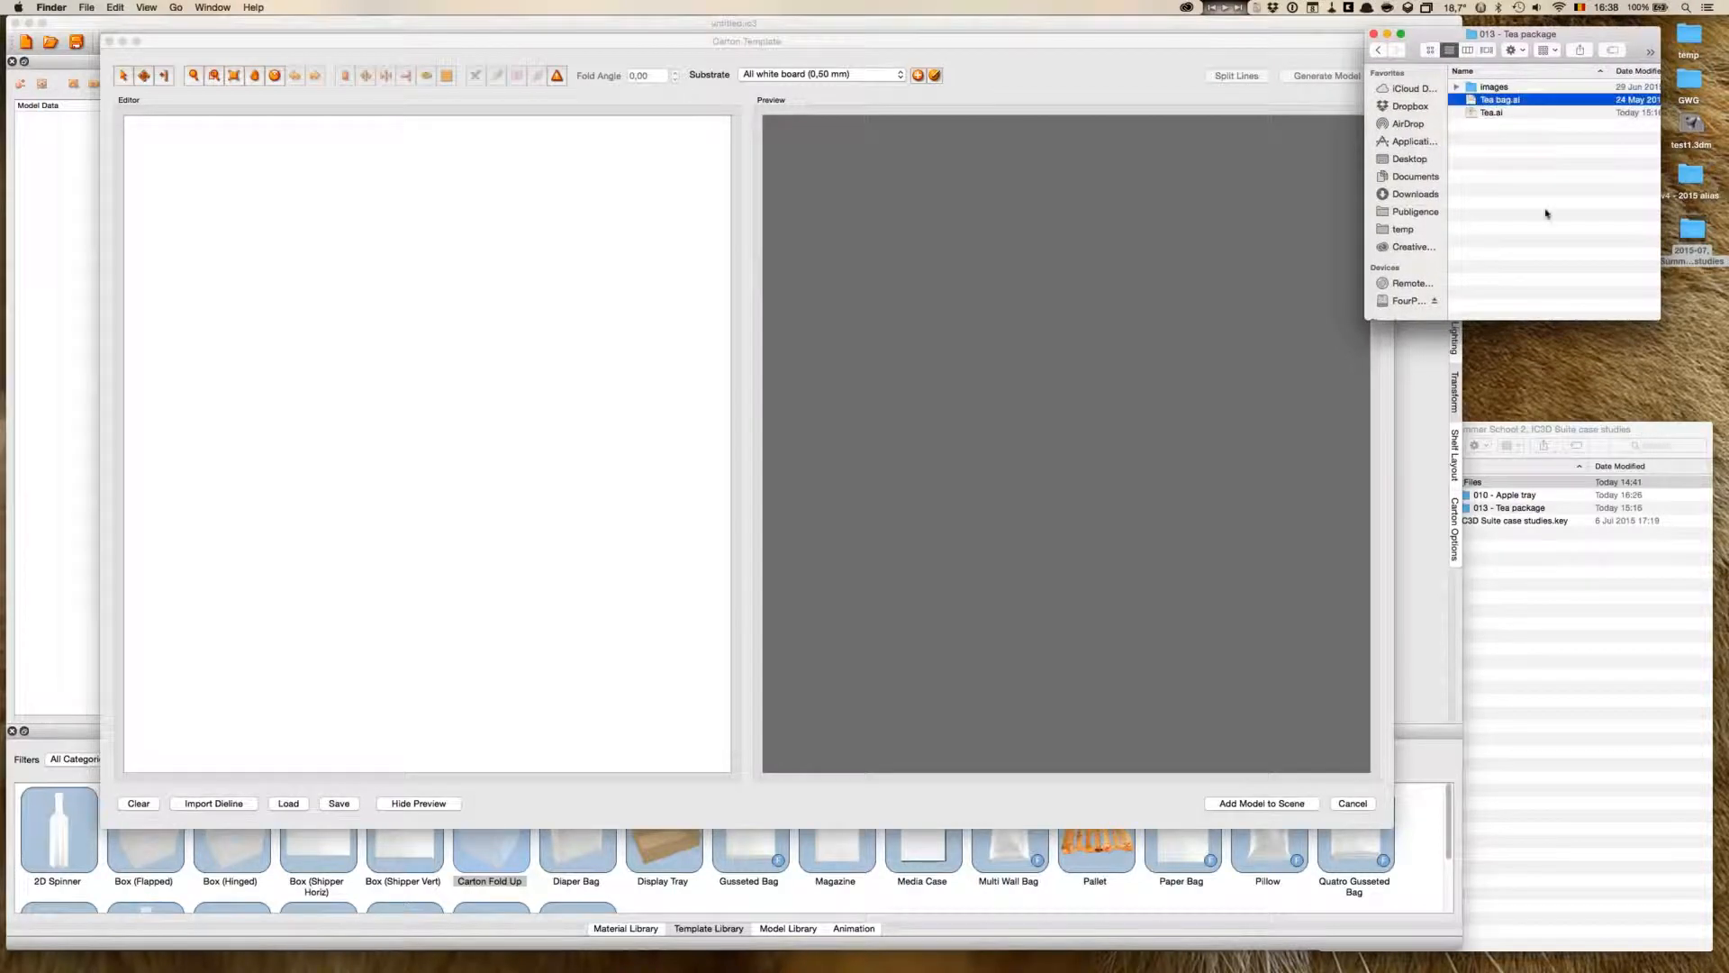
key("space")
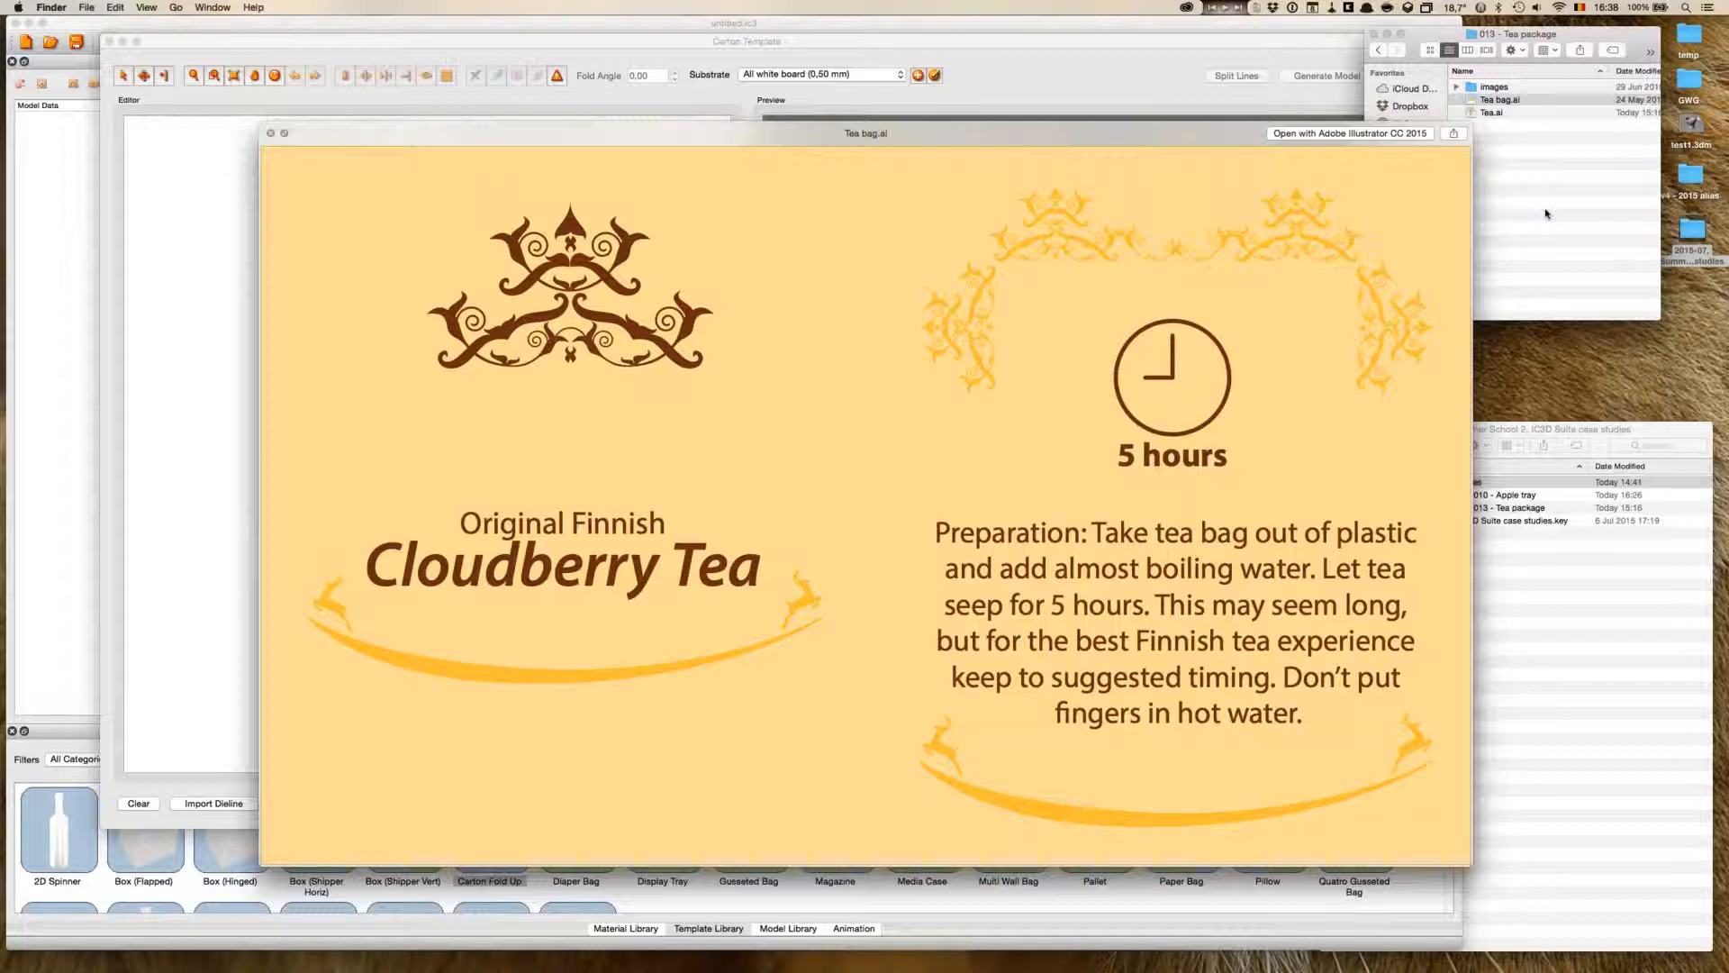
key("space")
key("Down")
key("space")
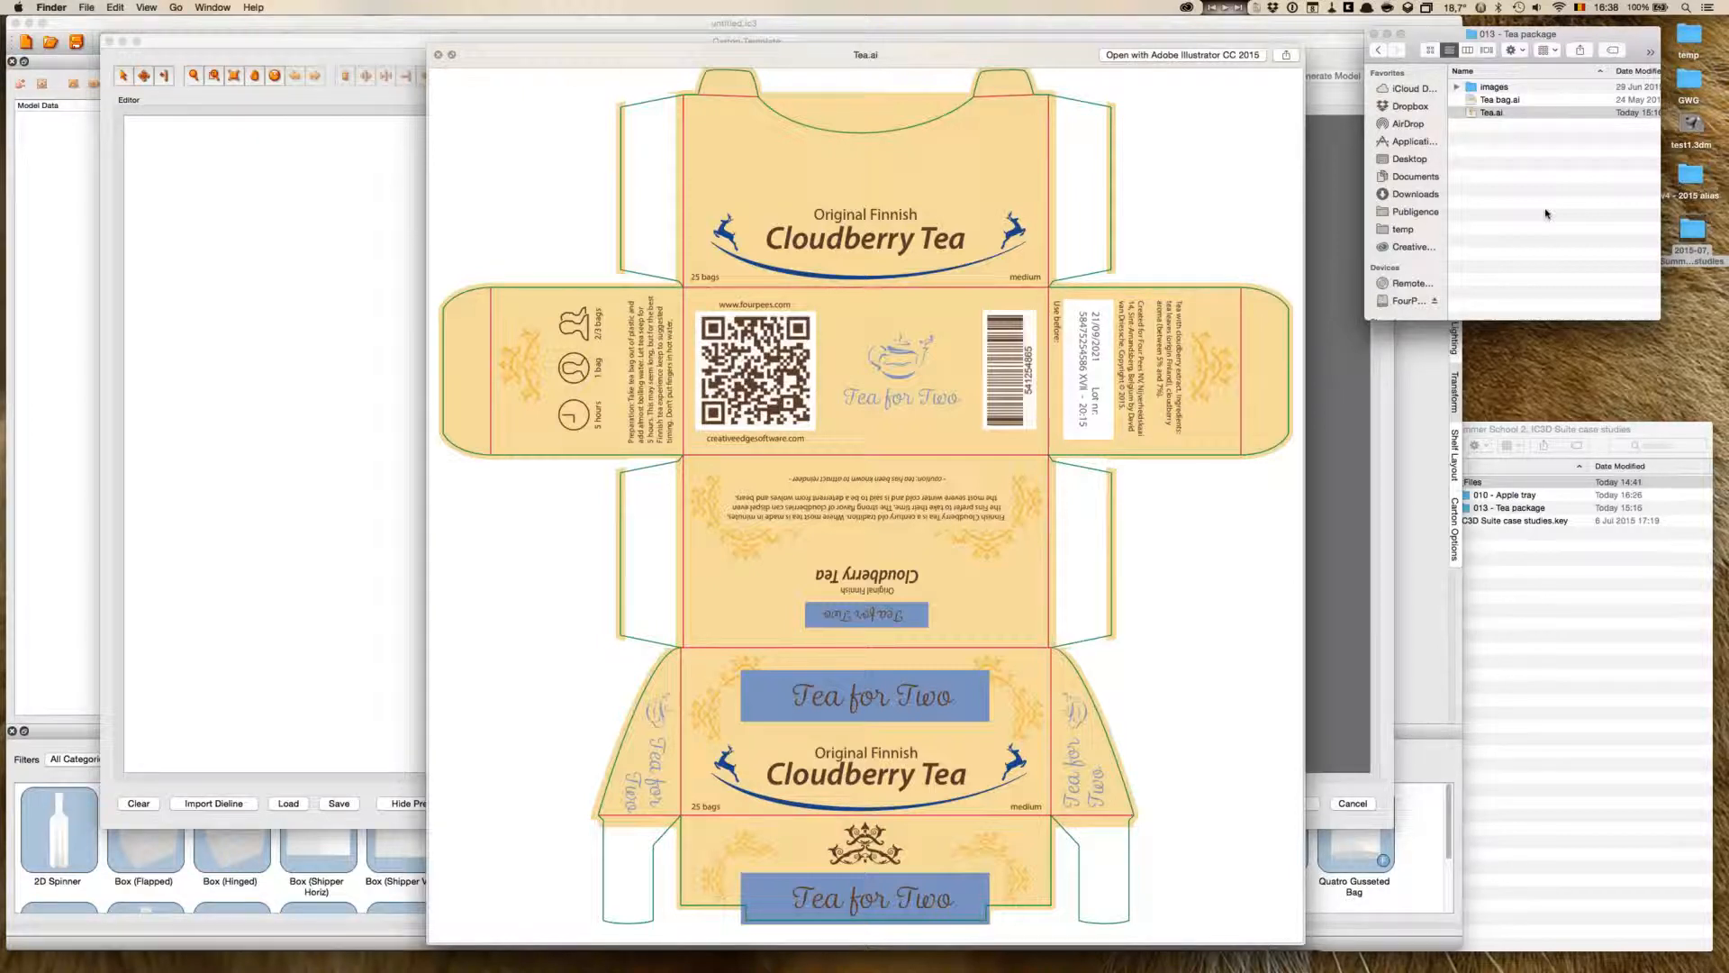
key("space")
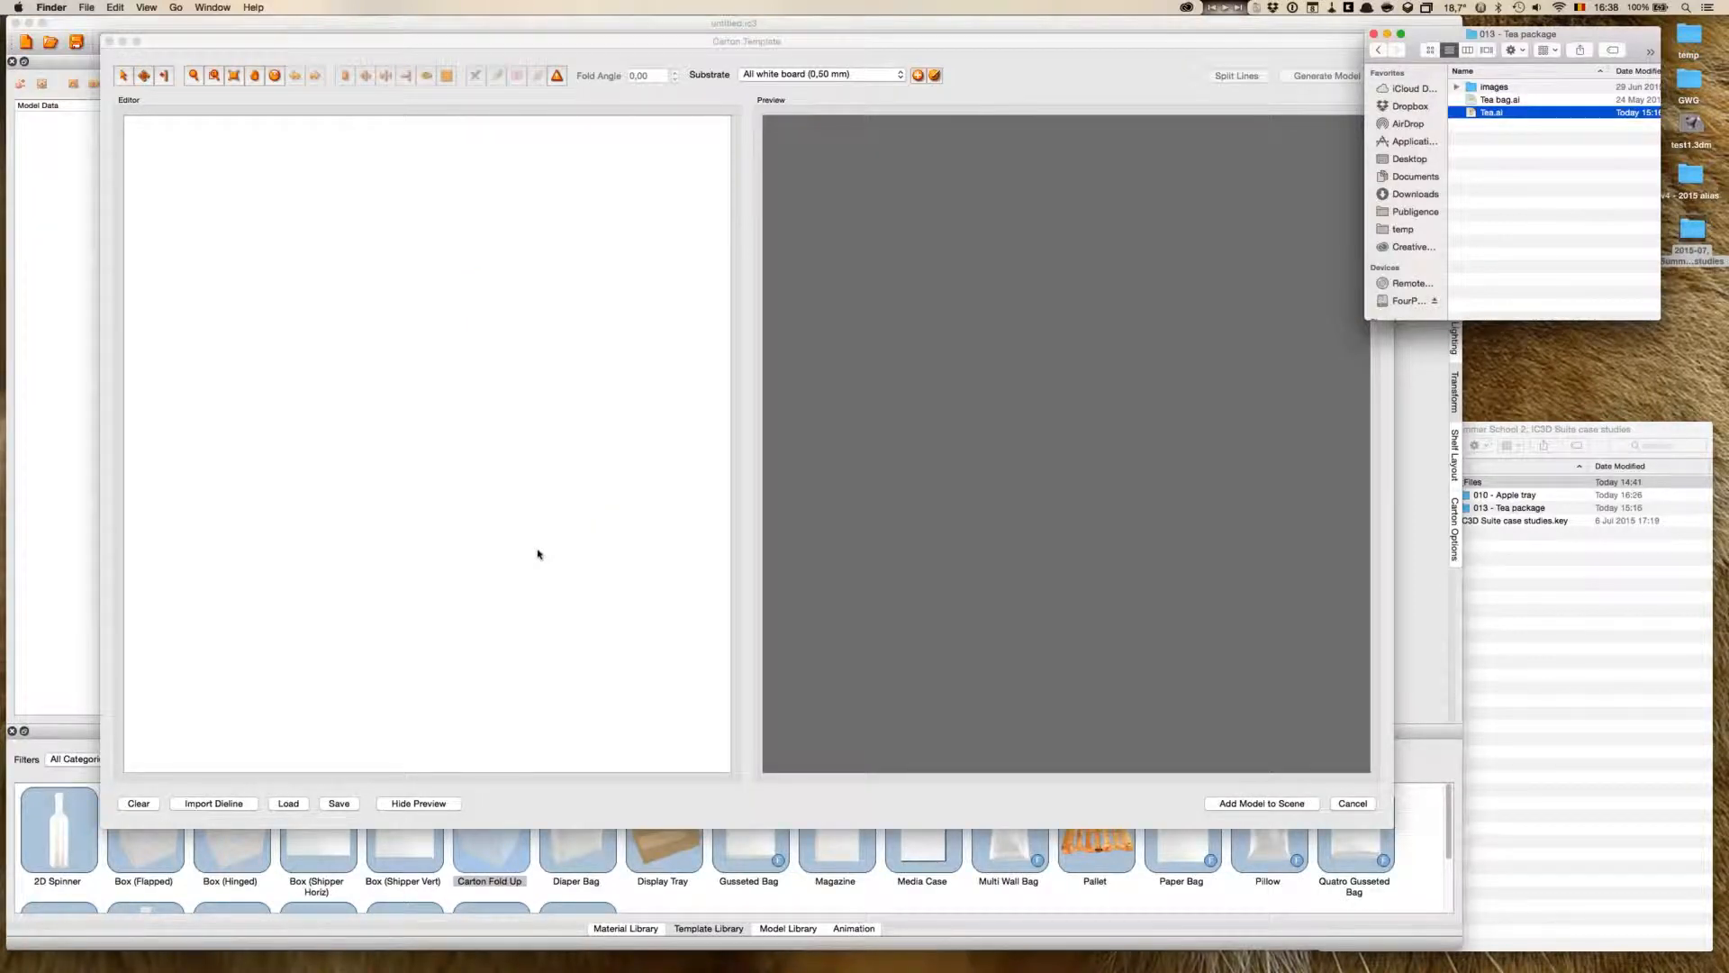
left_click(224, 802)
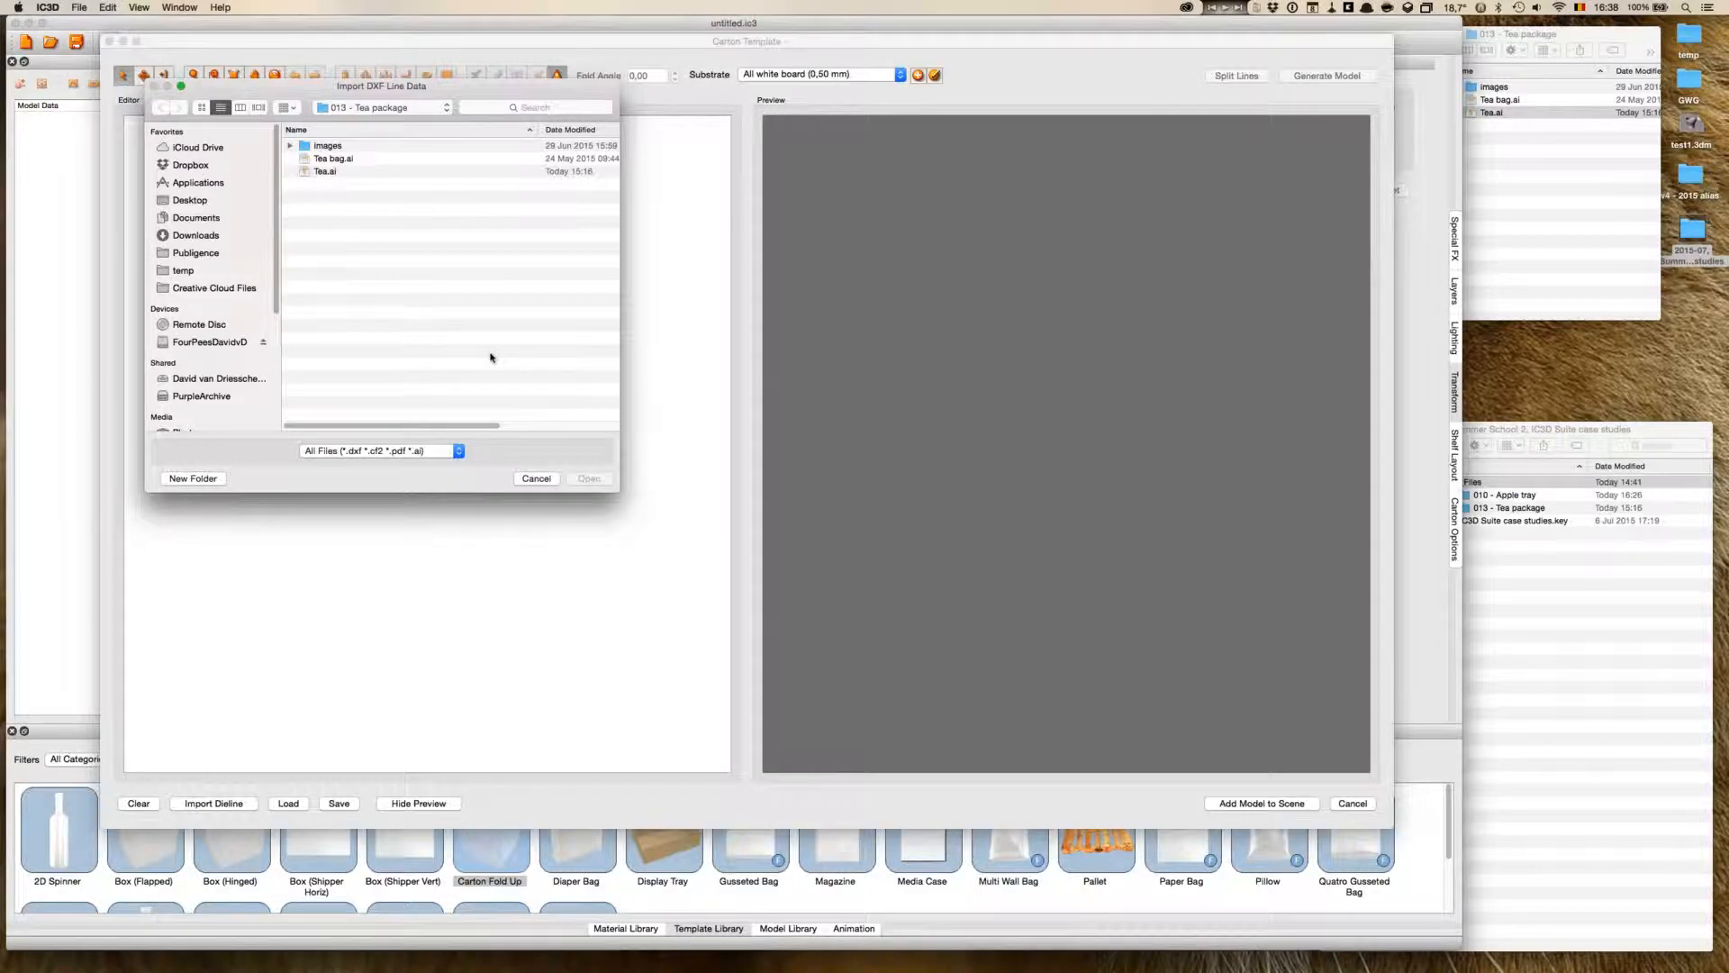
left_click(338, 159)
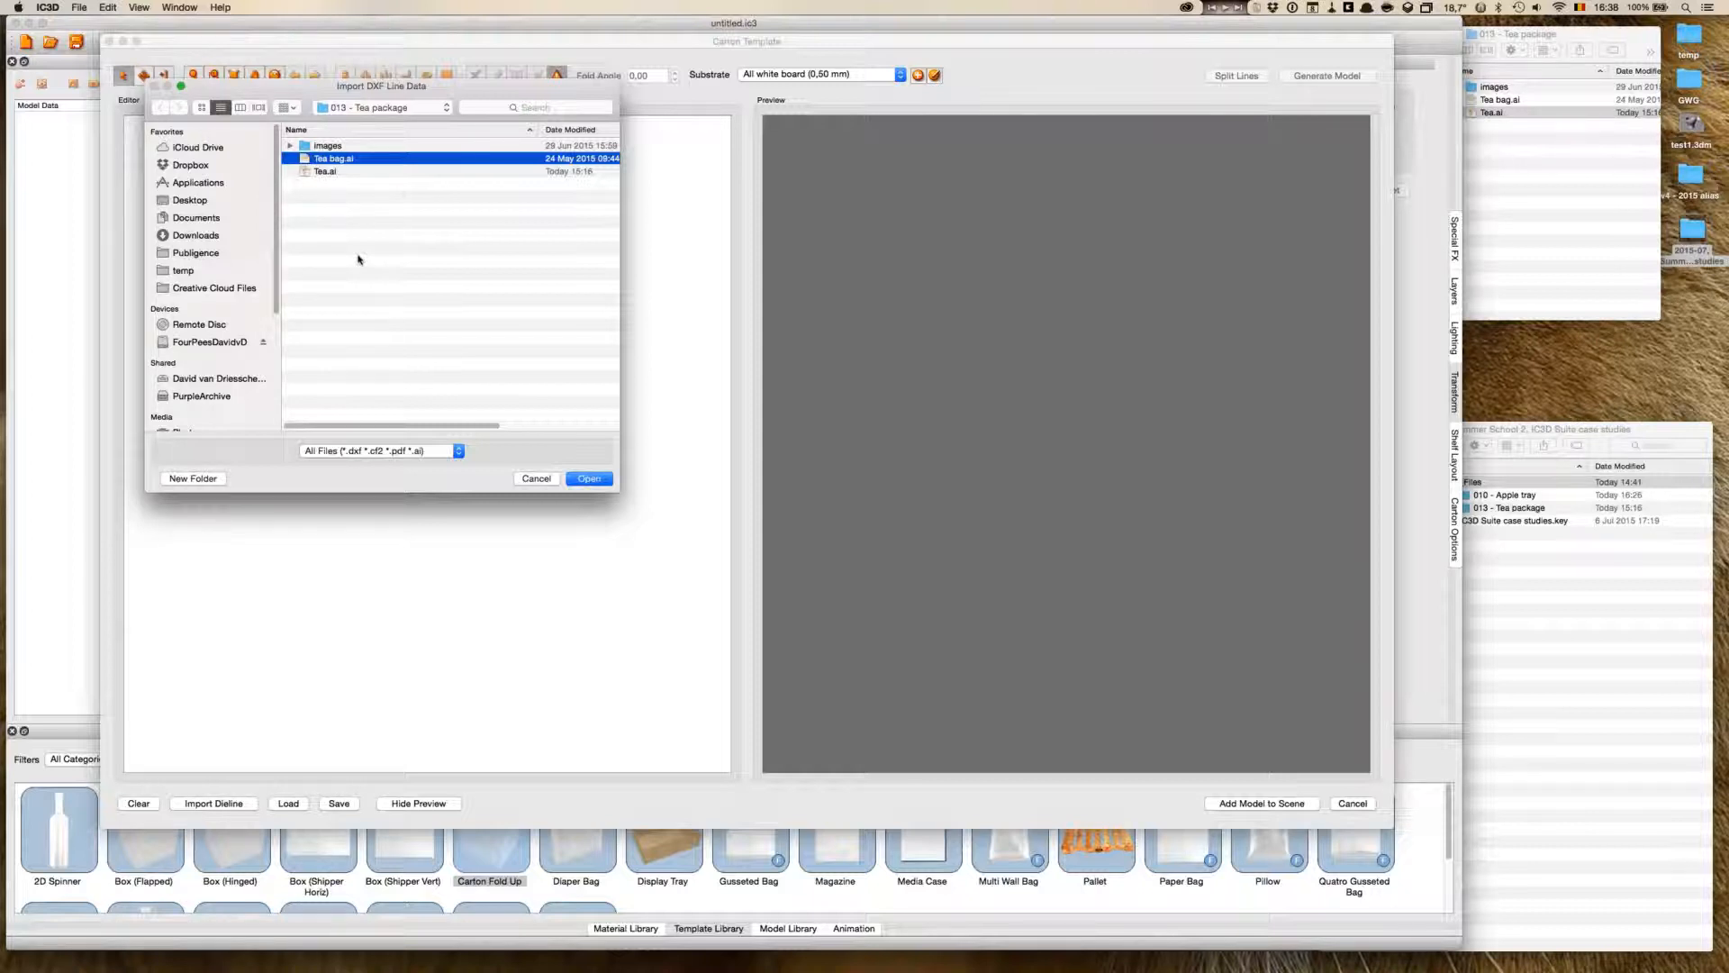
left_click(599, 483)
left_click(599, 483)
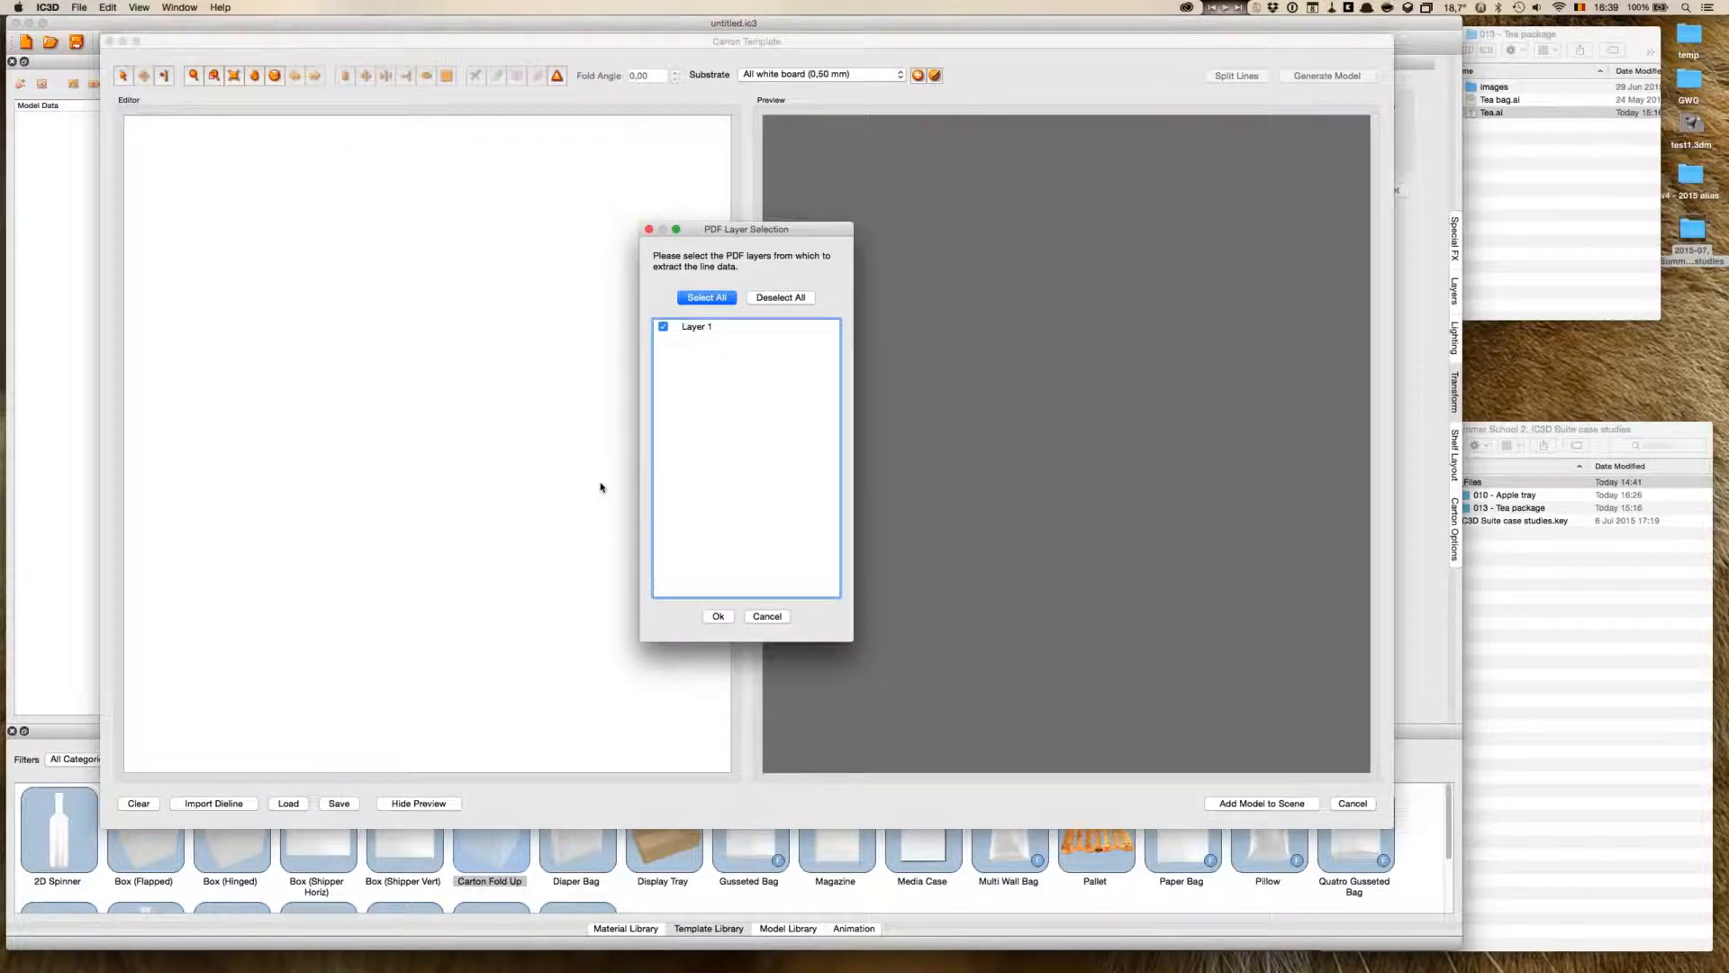
left_click(767, 616)
- Import the dieline from the Die layer of Tea.ai, assigning Color 2 to cut lines and Color 1 to fold lines
left_click(214, 803)
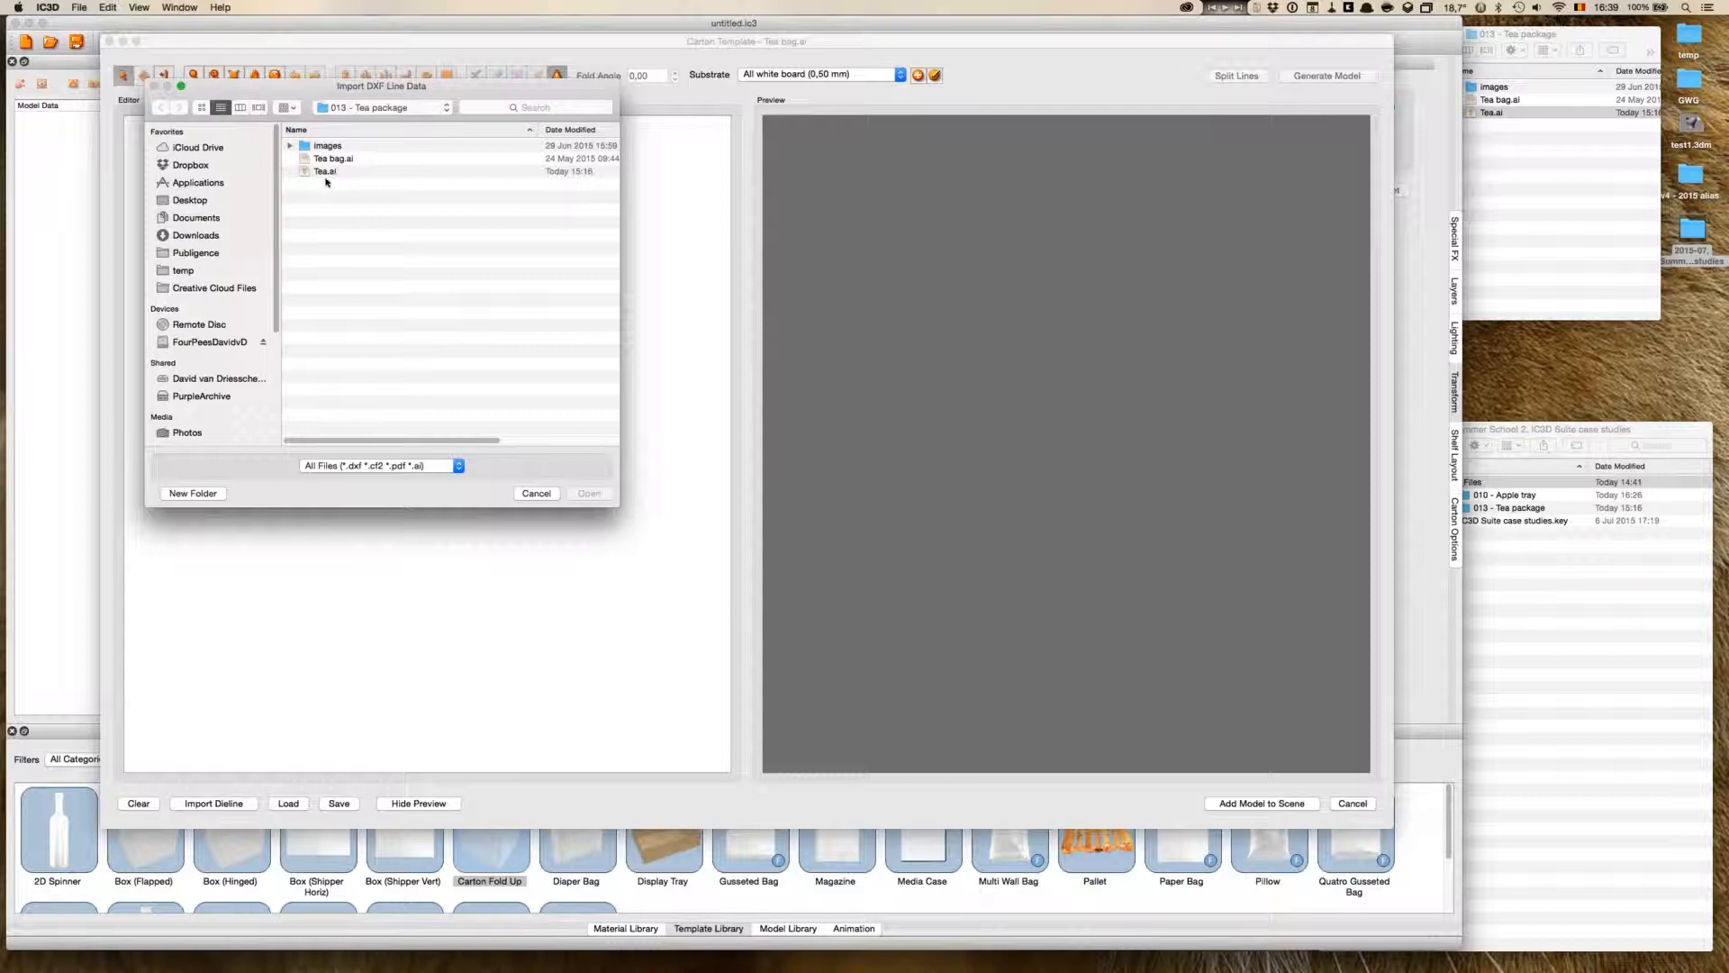
left_click(326, 173)
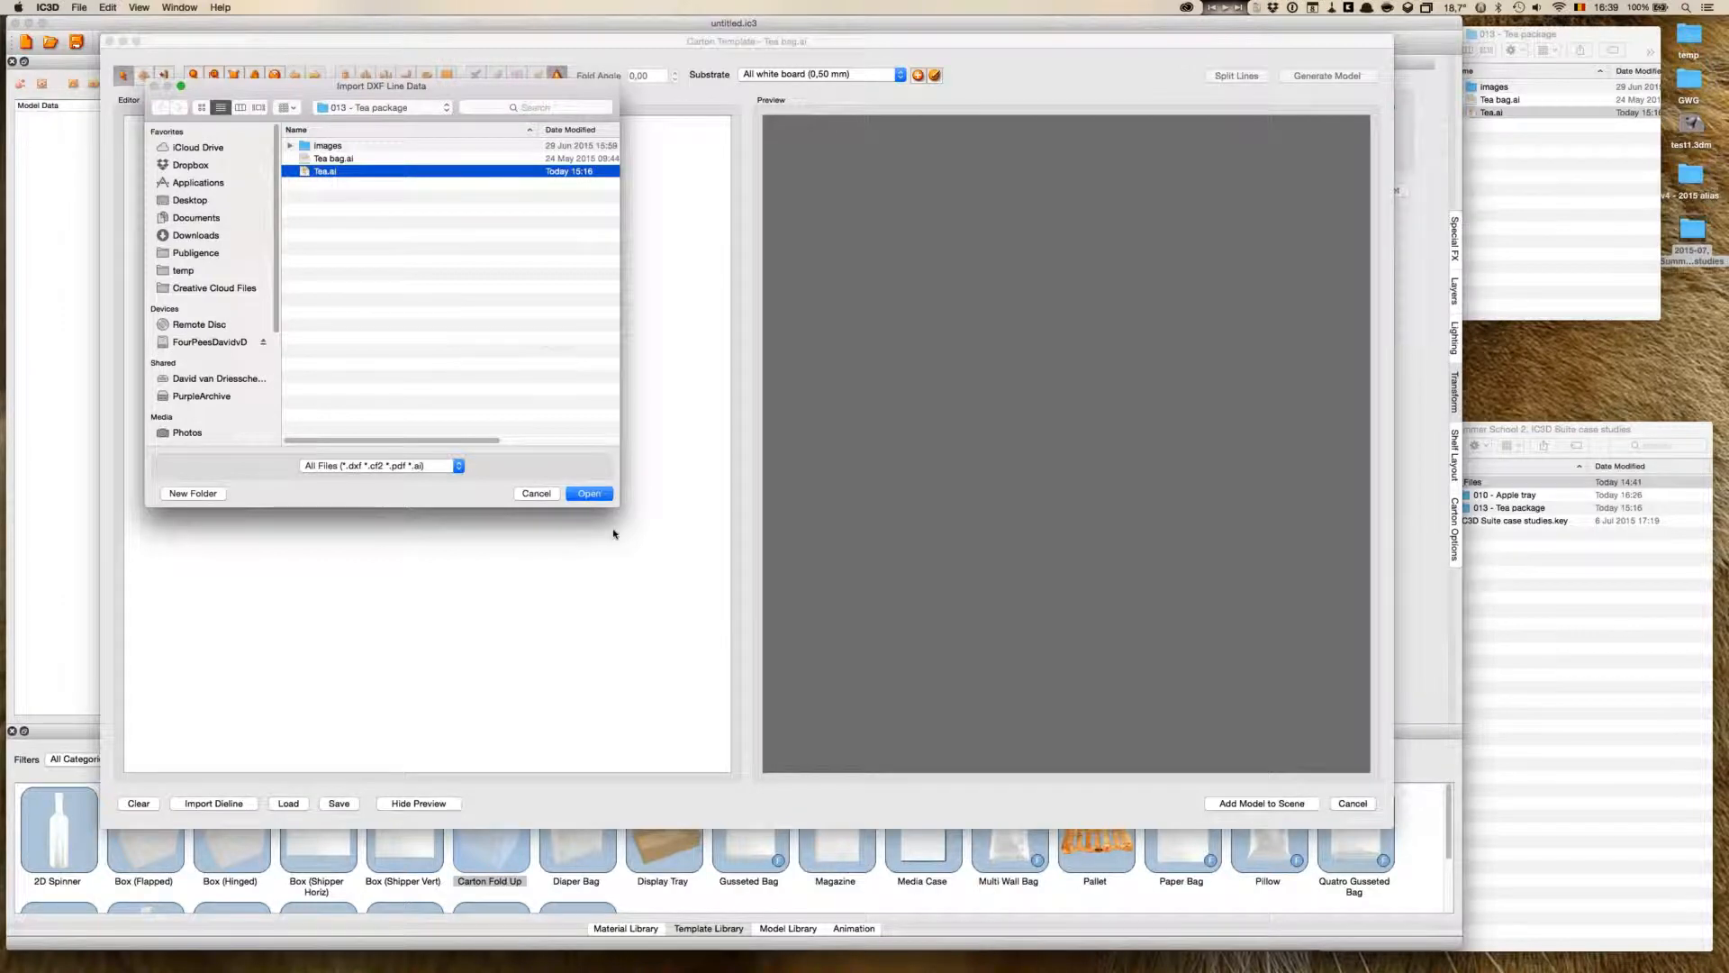
left_click(595, 494)
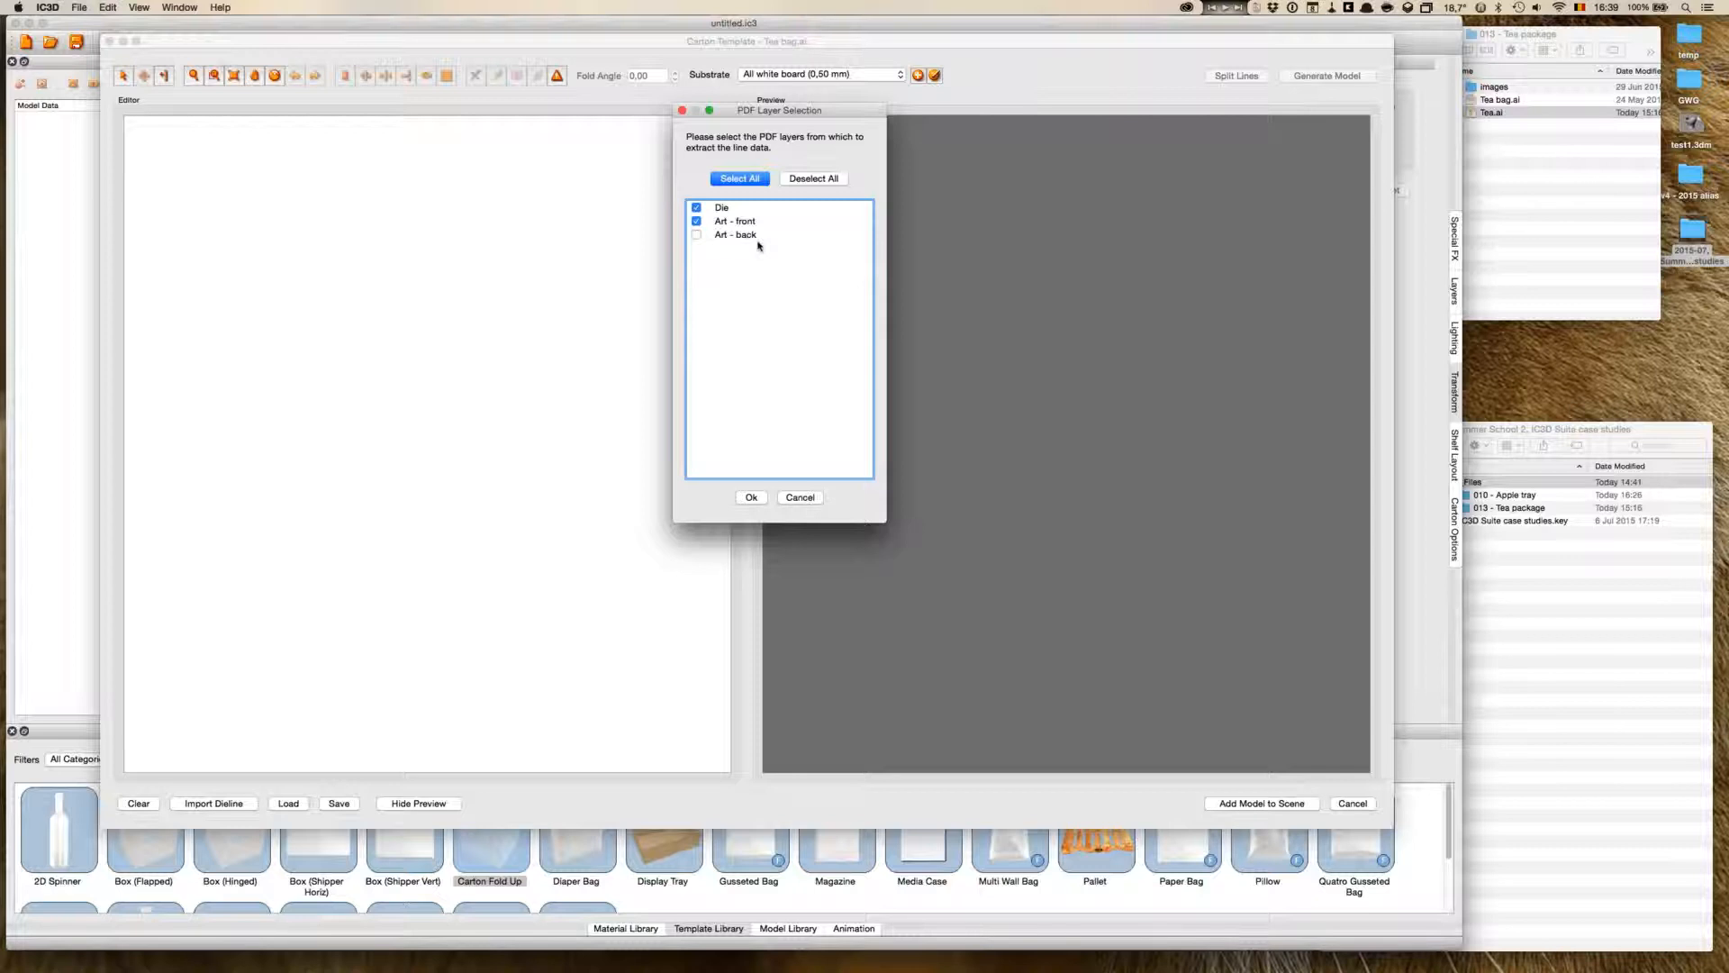
left_click(696, 221)
left_click(755, 496)
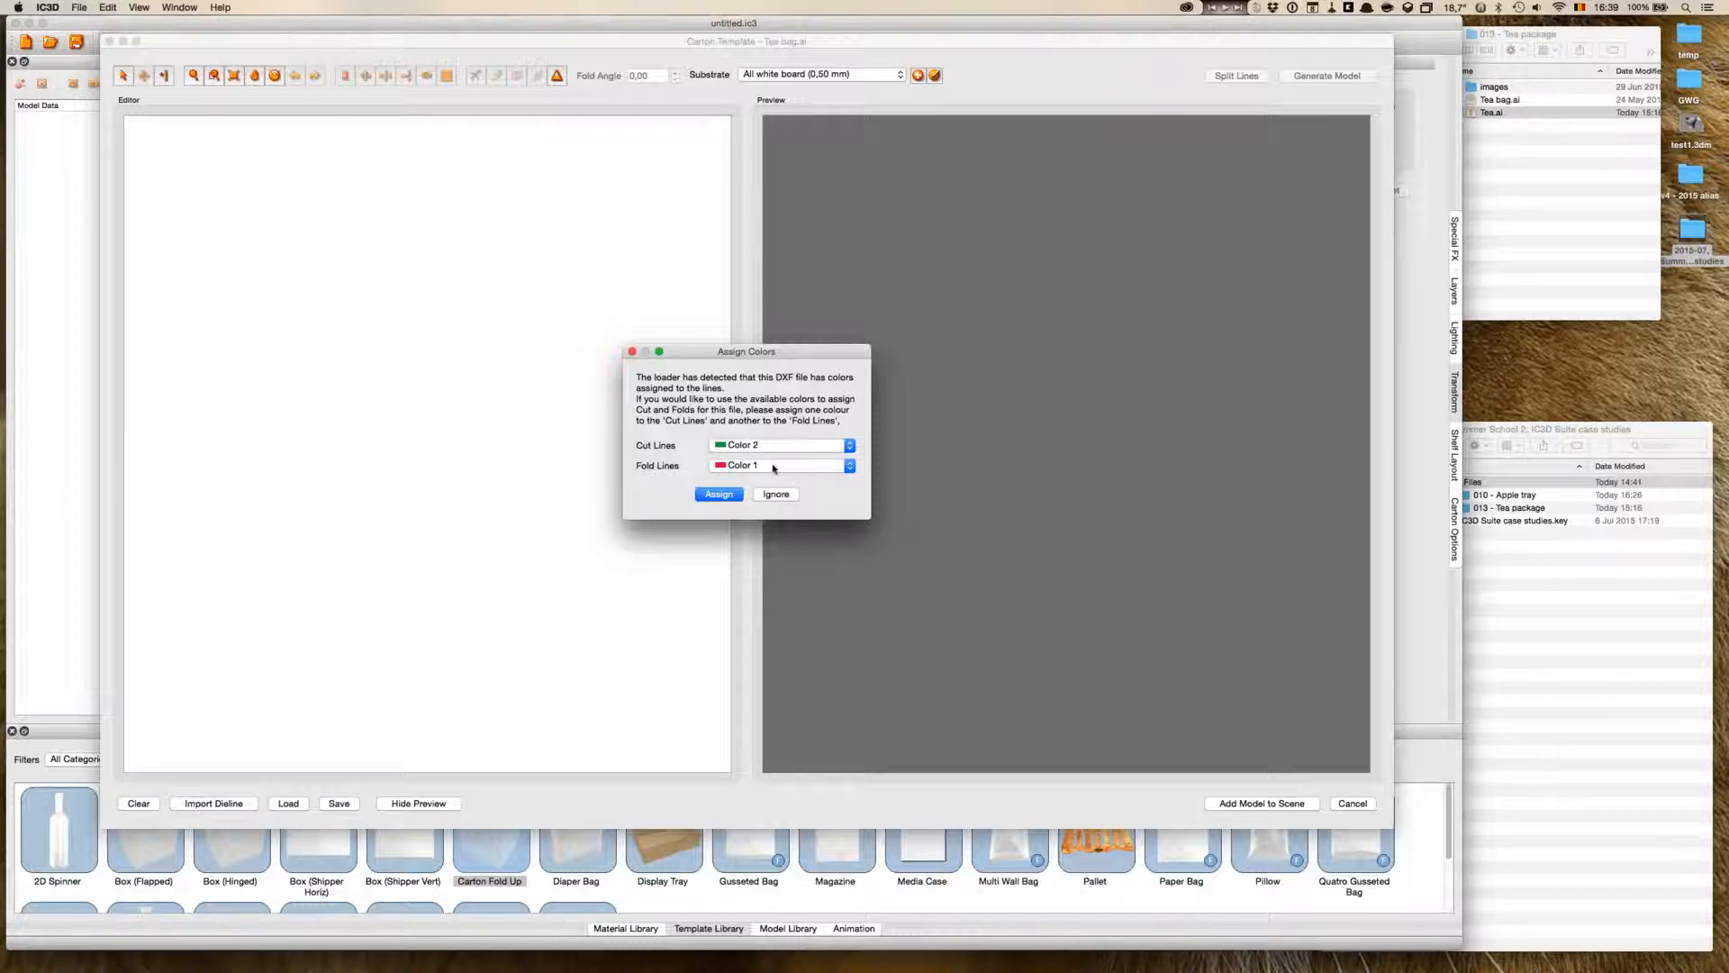
left_click(735, 495)
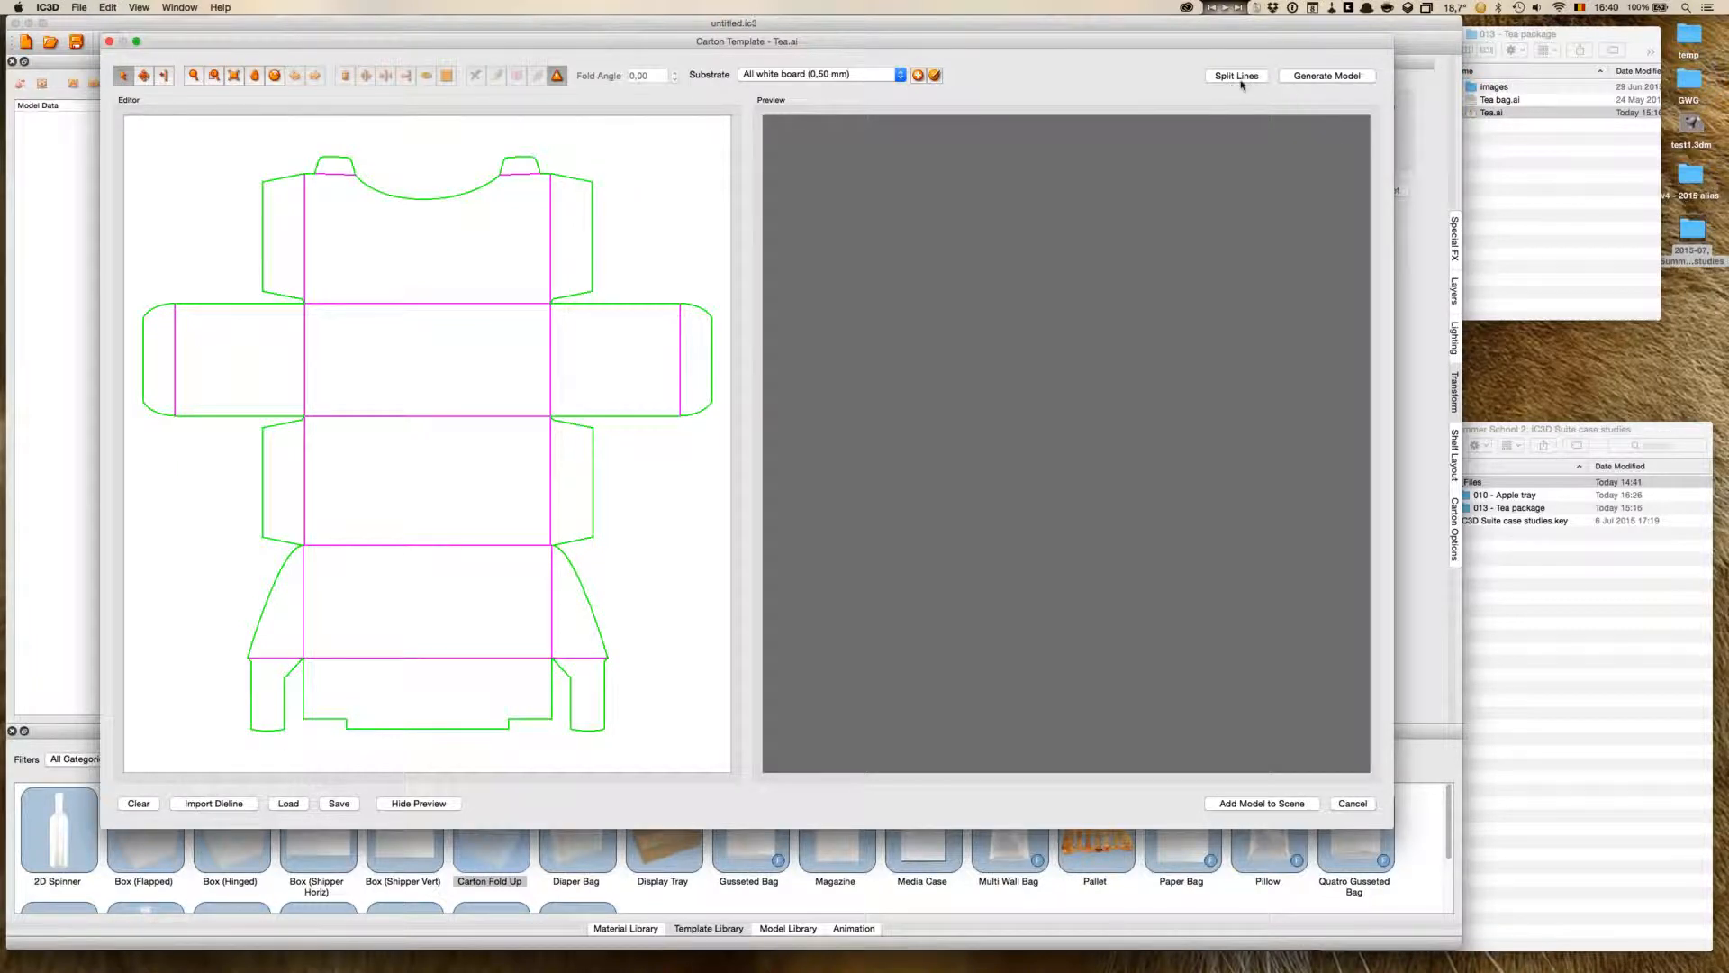
- Split the dieline's lines and change the short fold segments at both ends of the fold between back panel and lid to cut lines
left_click_drag(1256, 36, 1256, 23)
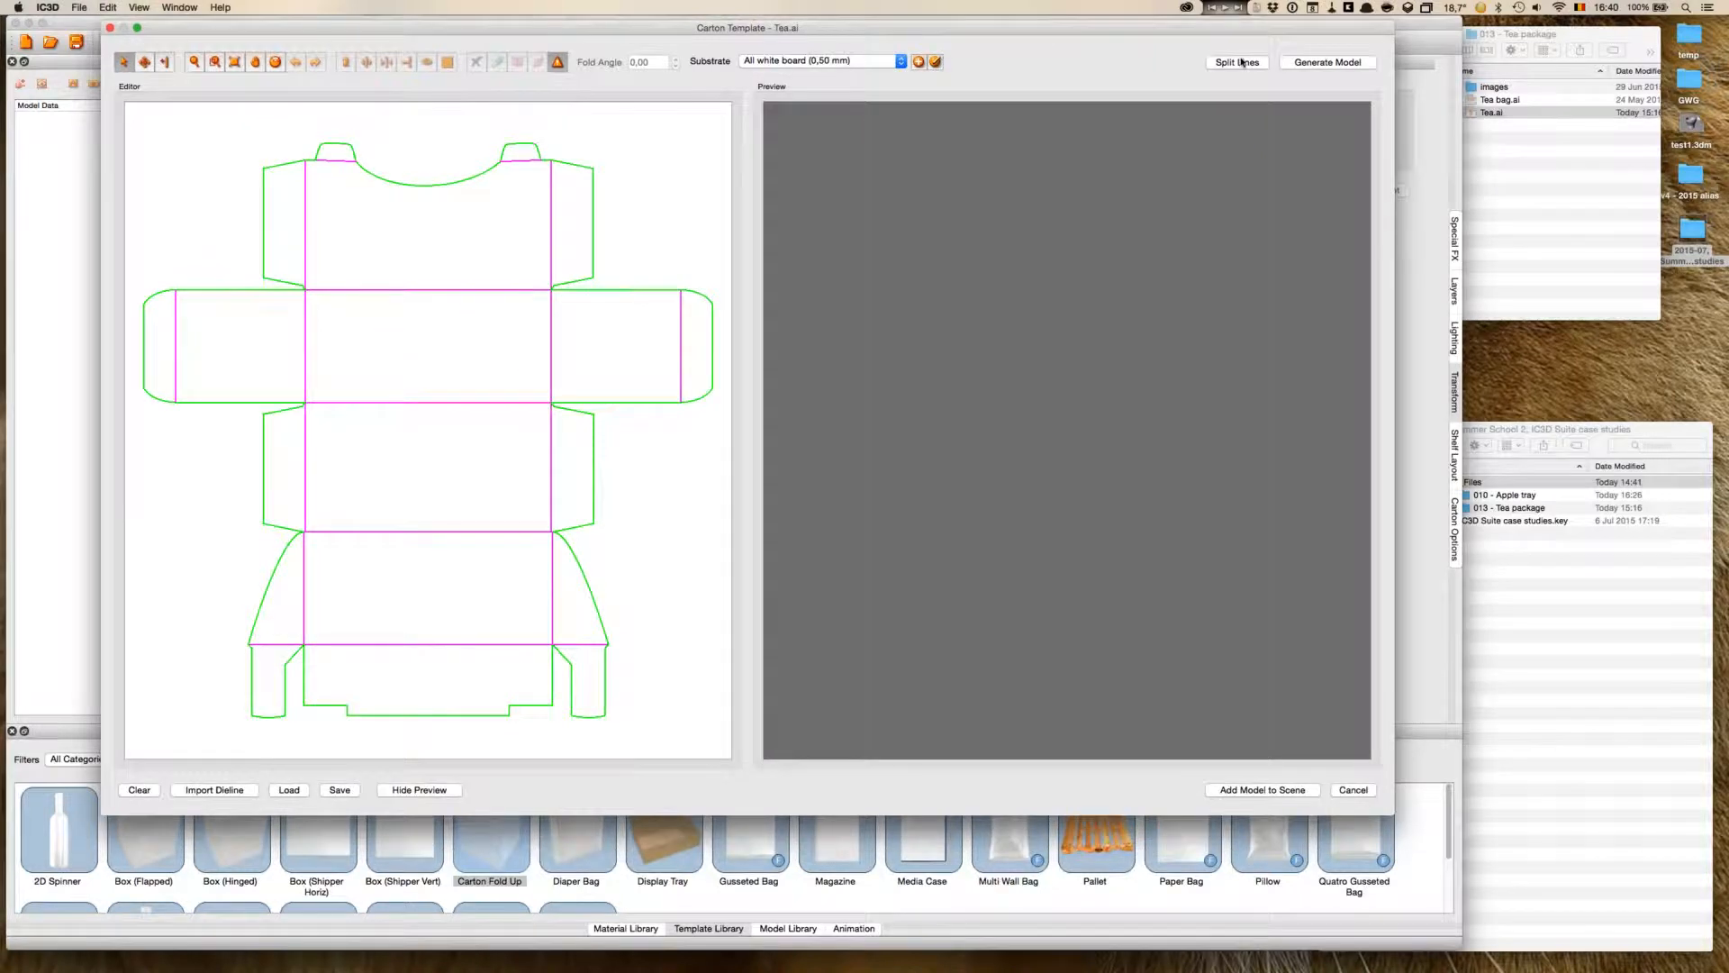
left_click(1240, 58)
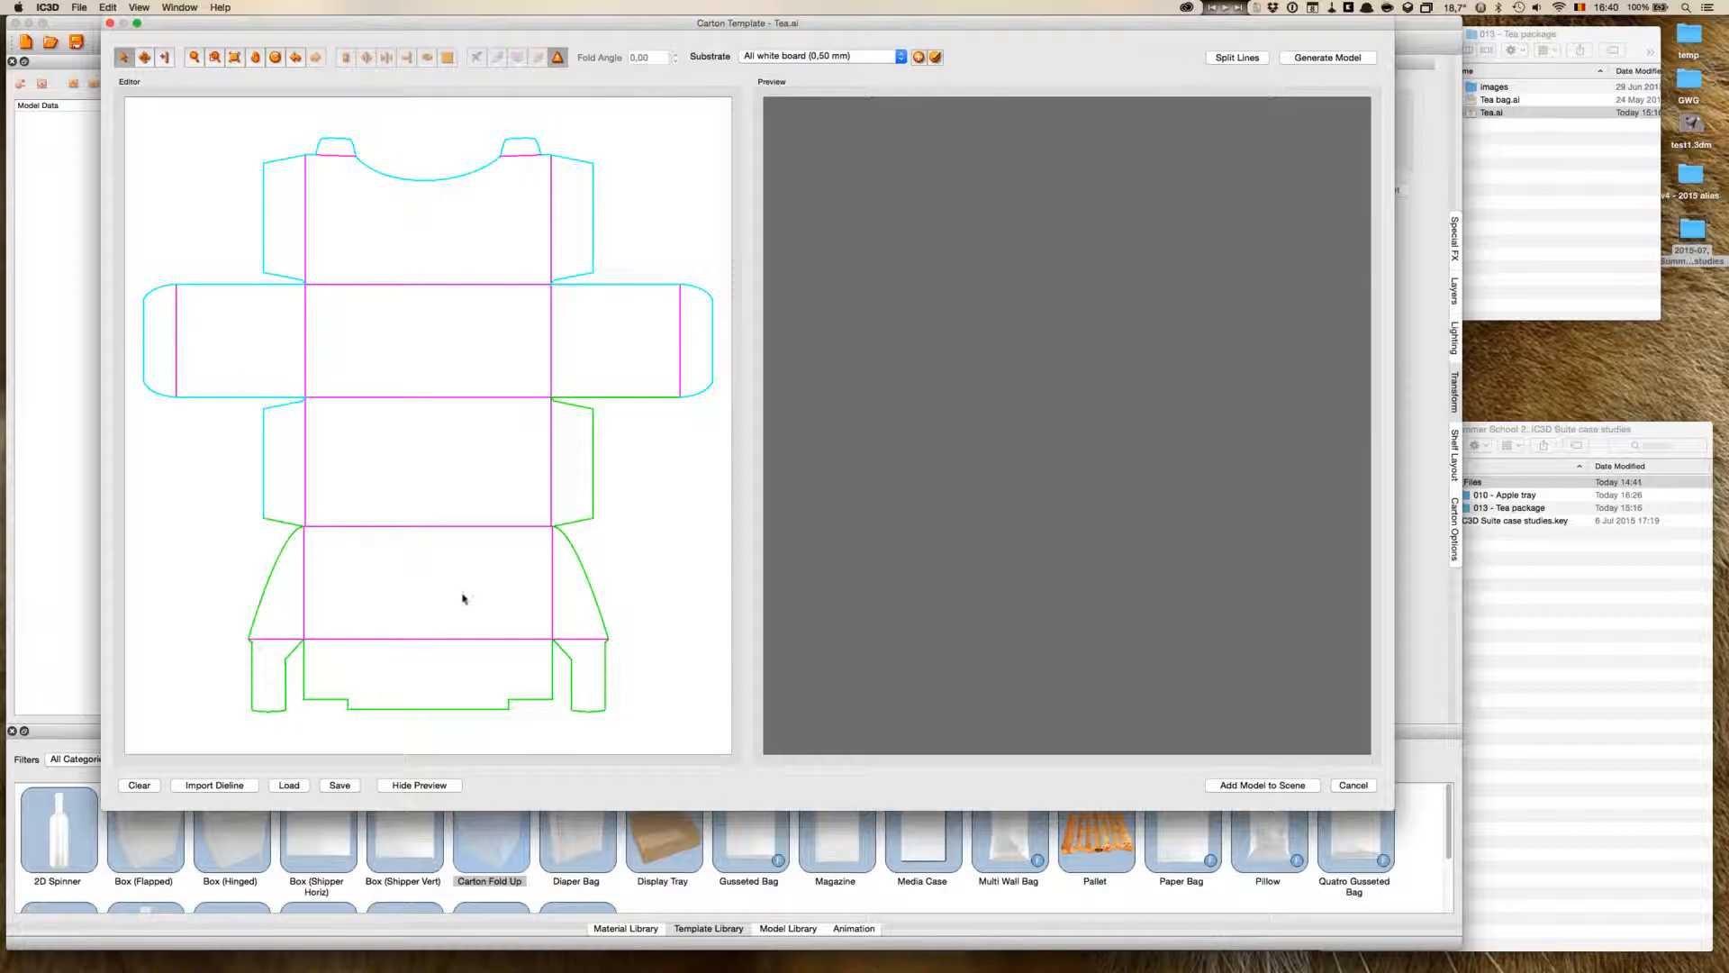
left_click(214, 57)
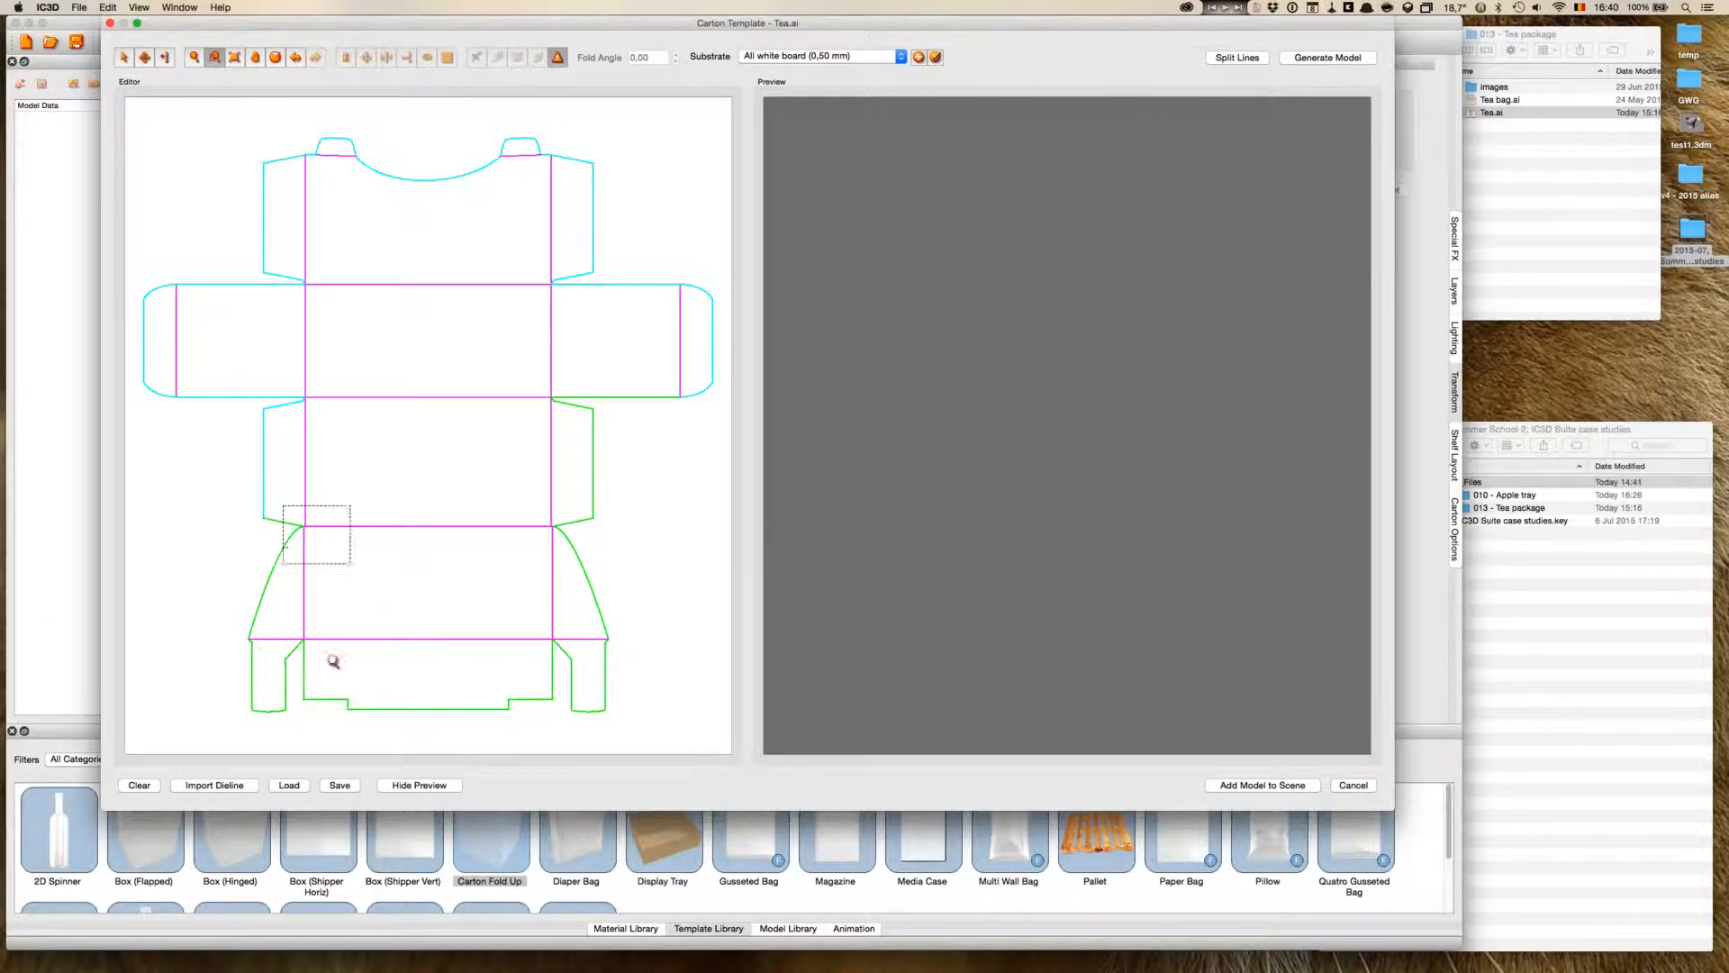
left_click_drag(344, 606, 351, 566)
left_click(126, 58)
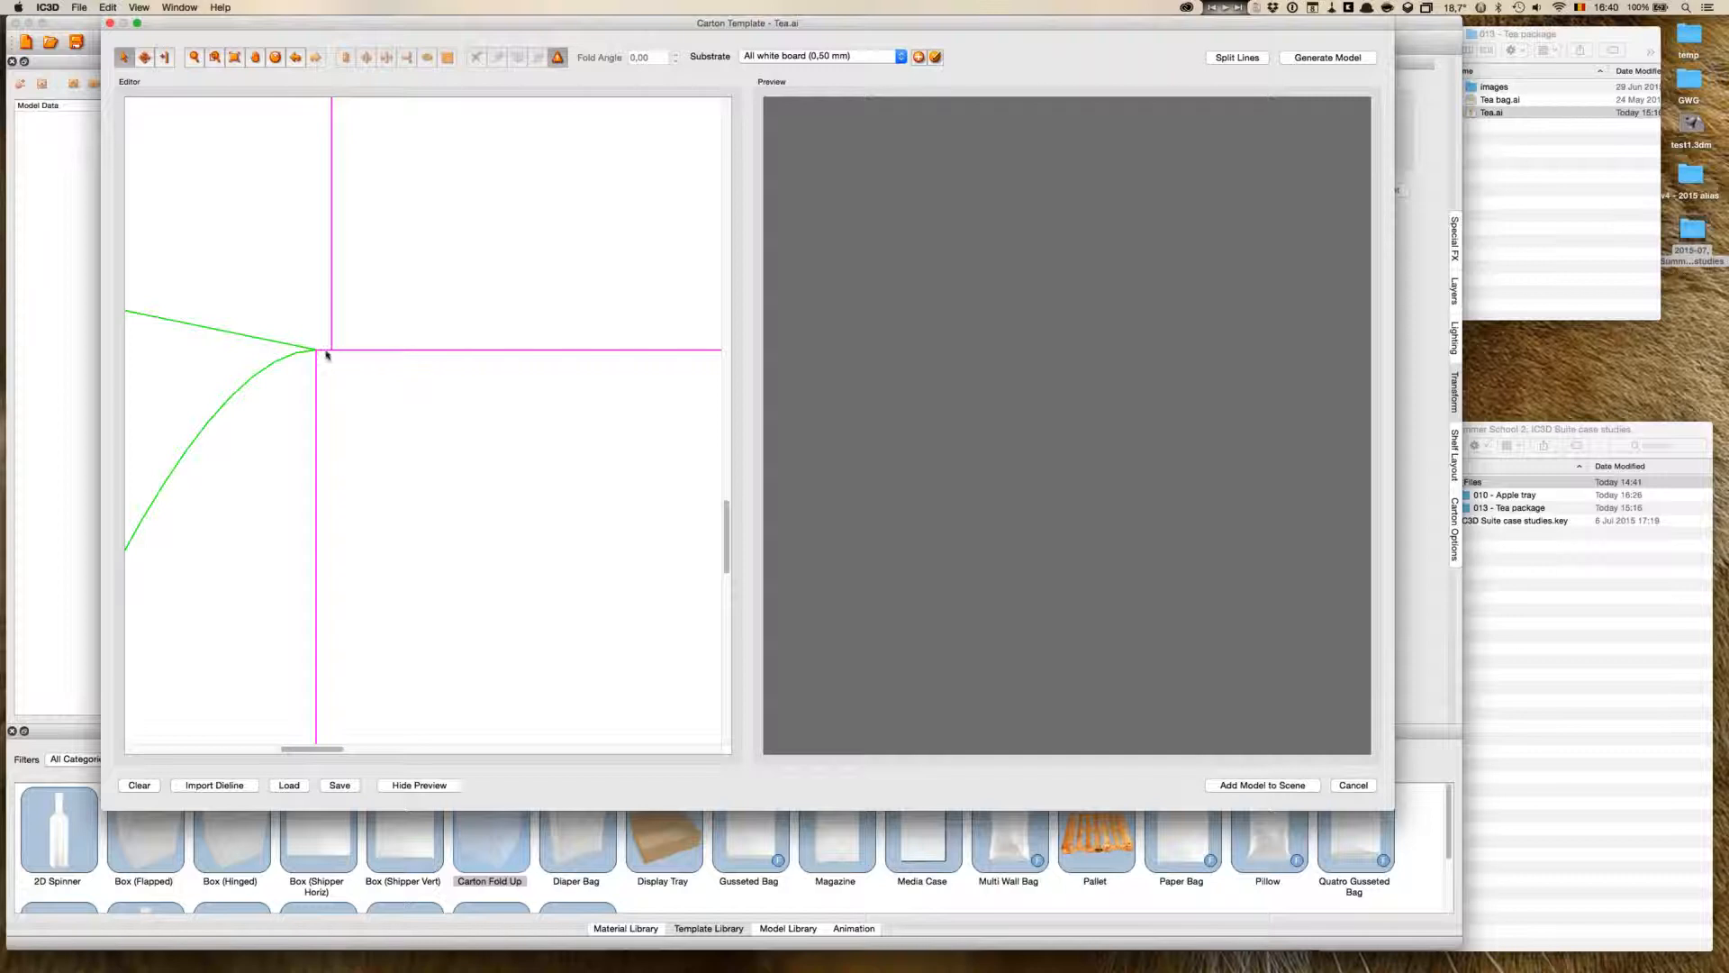
left_click(326, 353)
left_click(496, 60)
left_click_drag(326, 751, 536, 780)
left_click(554, 351)
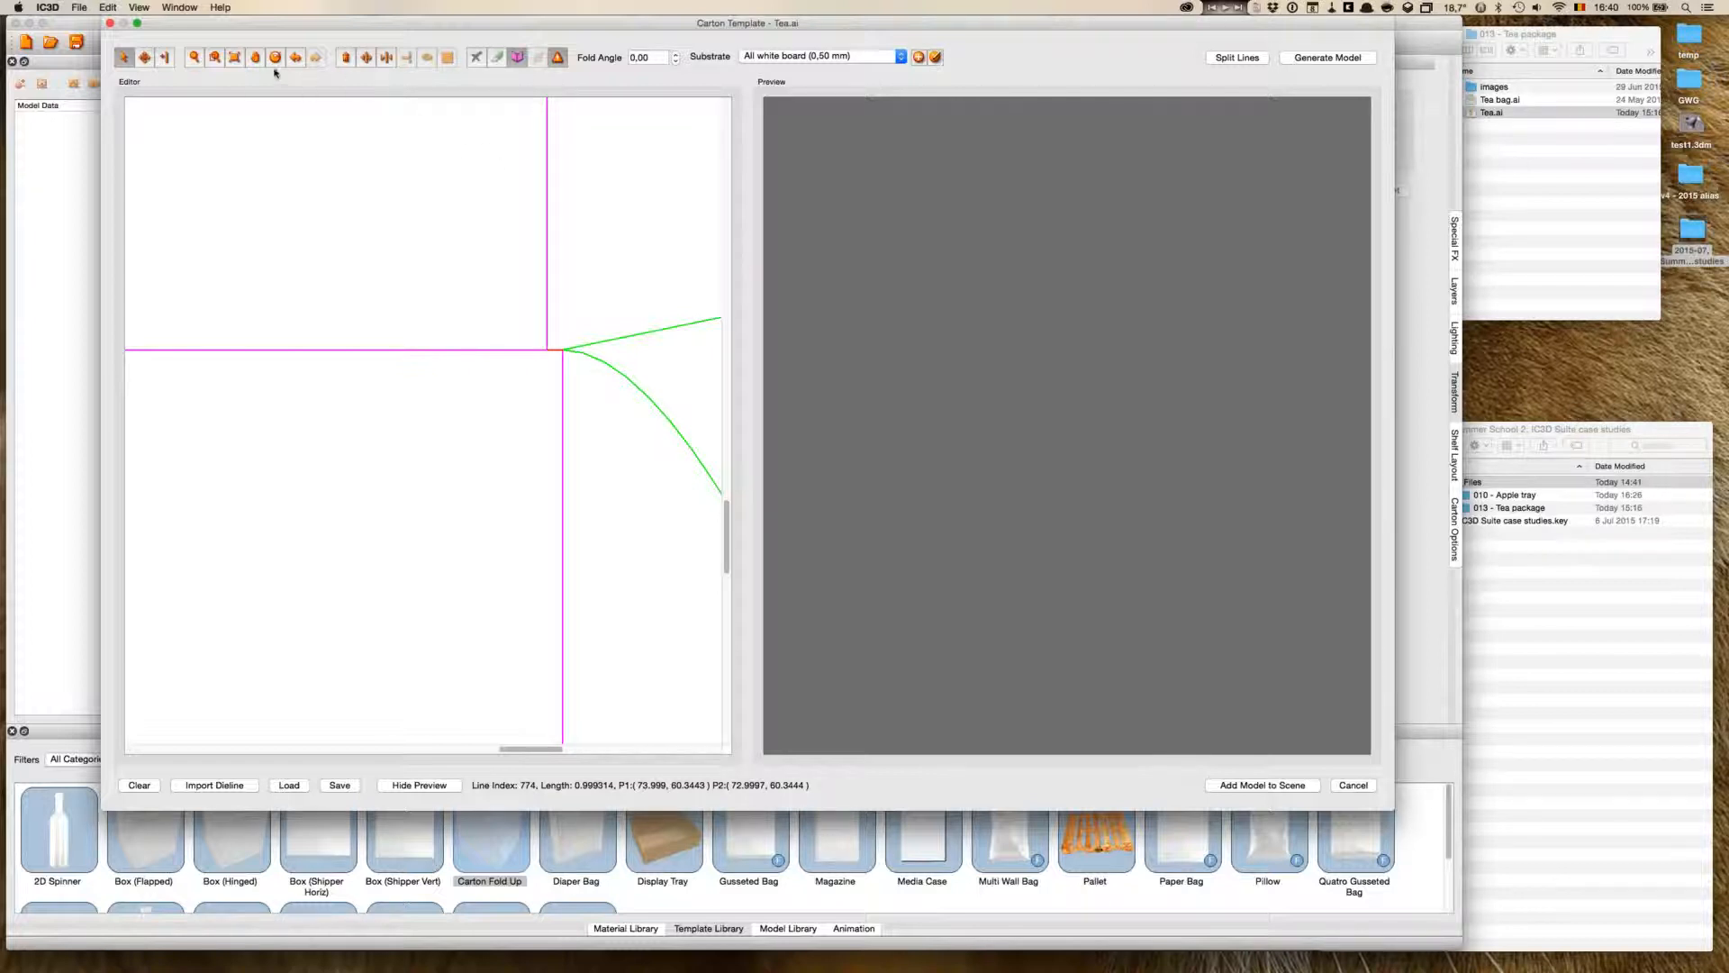
left_click(497, 59)
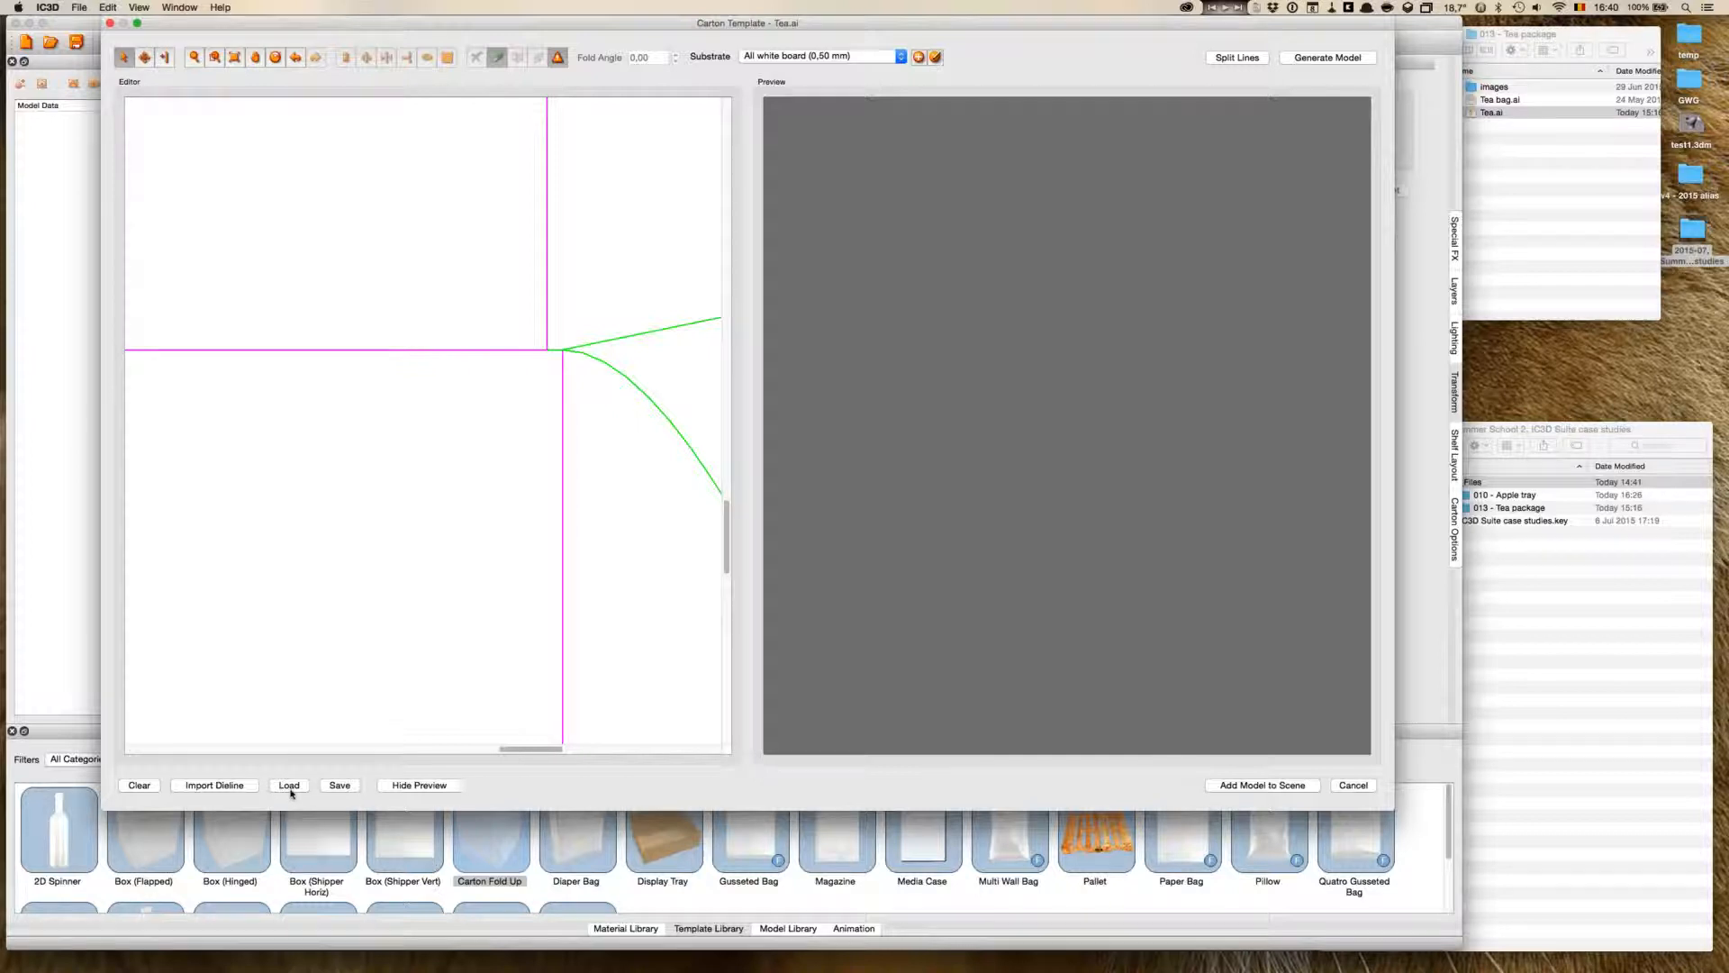
- Fit the whole dieline in the editor, generate the carton model from it and clear the line selection
left_click(215, 59)
left_click(234, 58)
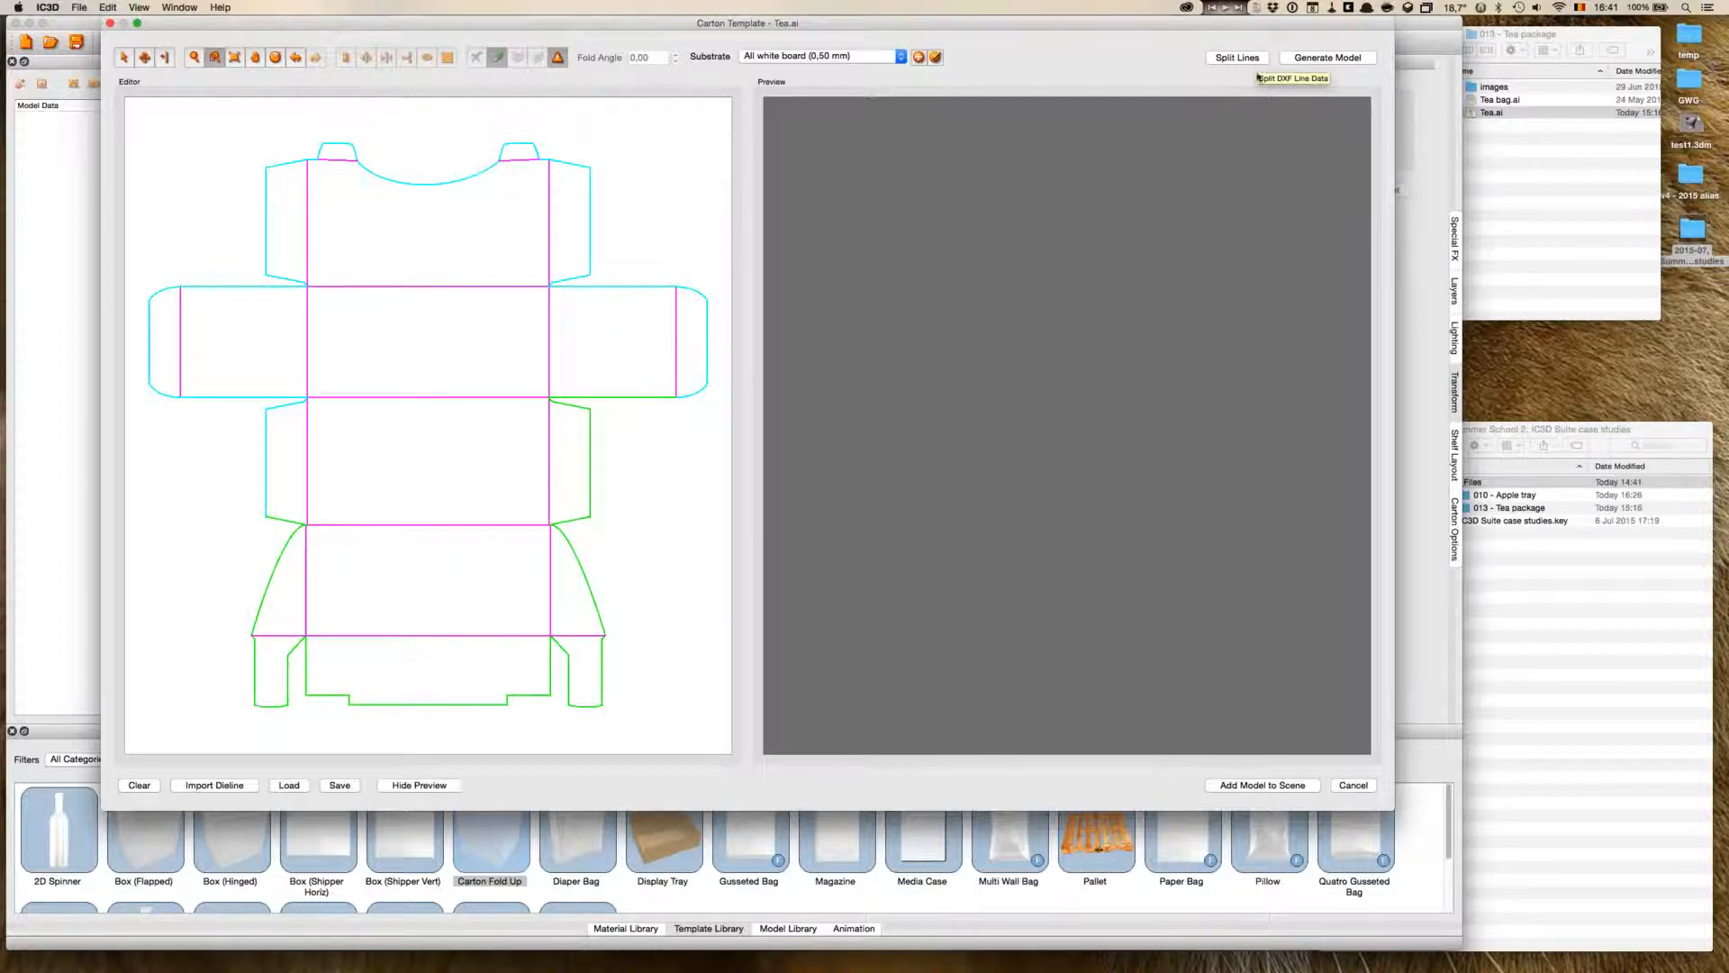
left_click(1308, 58)
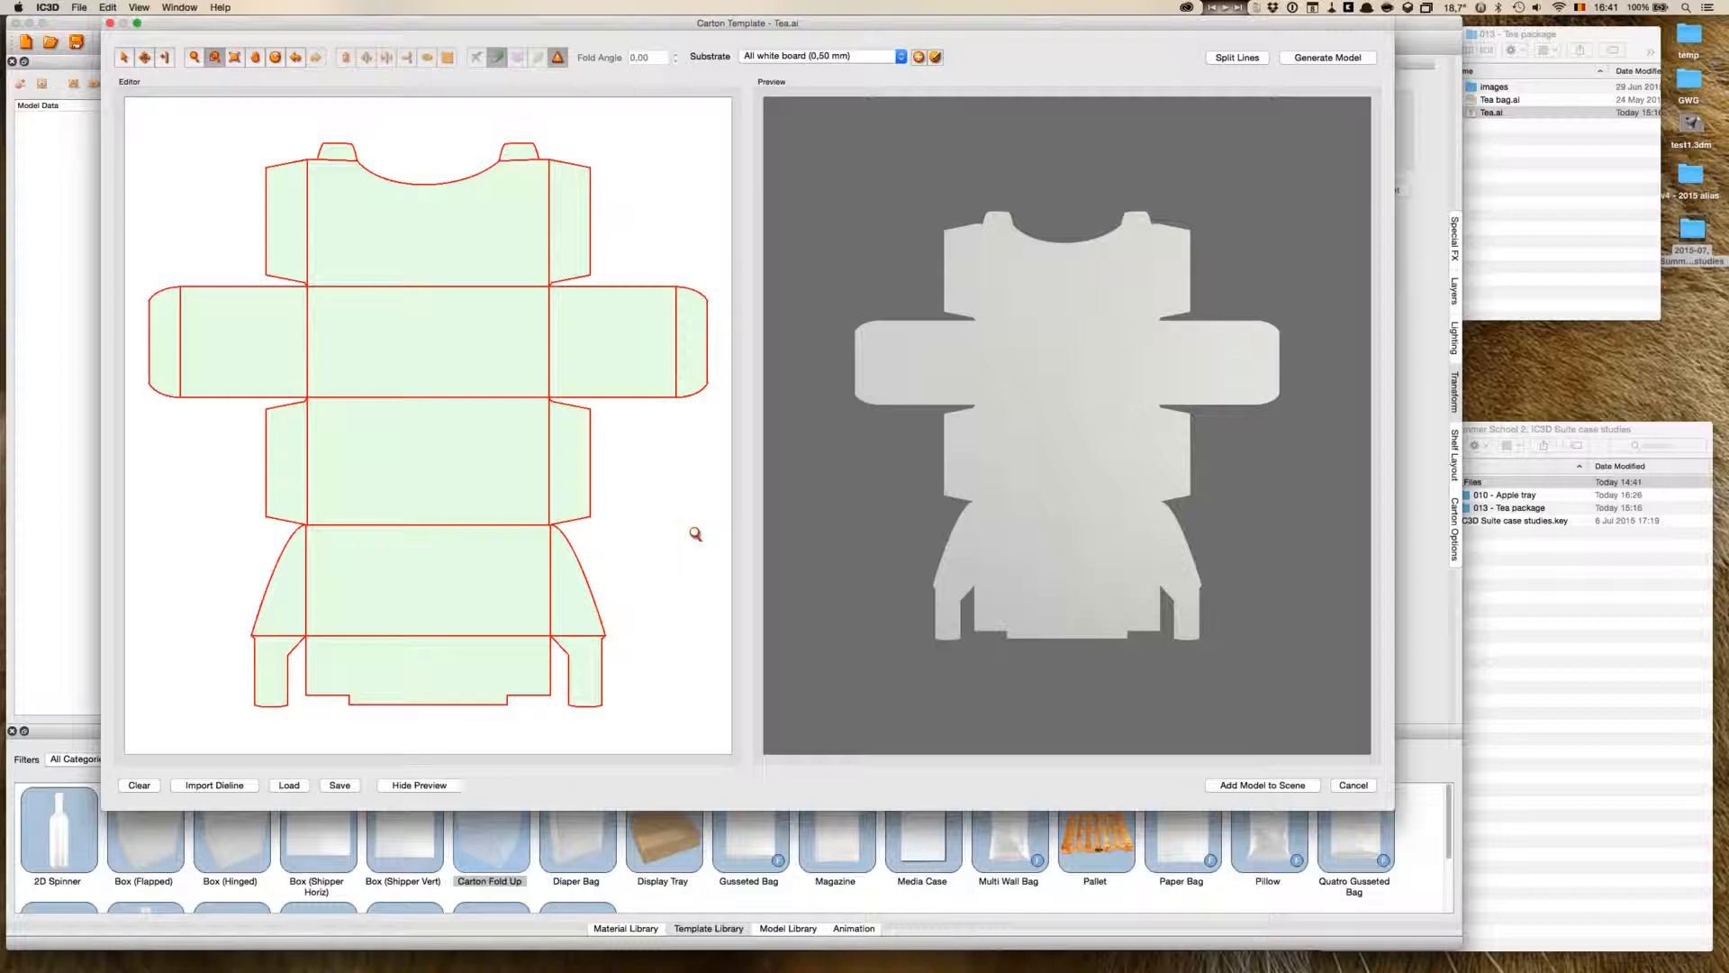
left_click(125, 58)
left_click(540, 369)
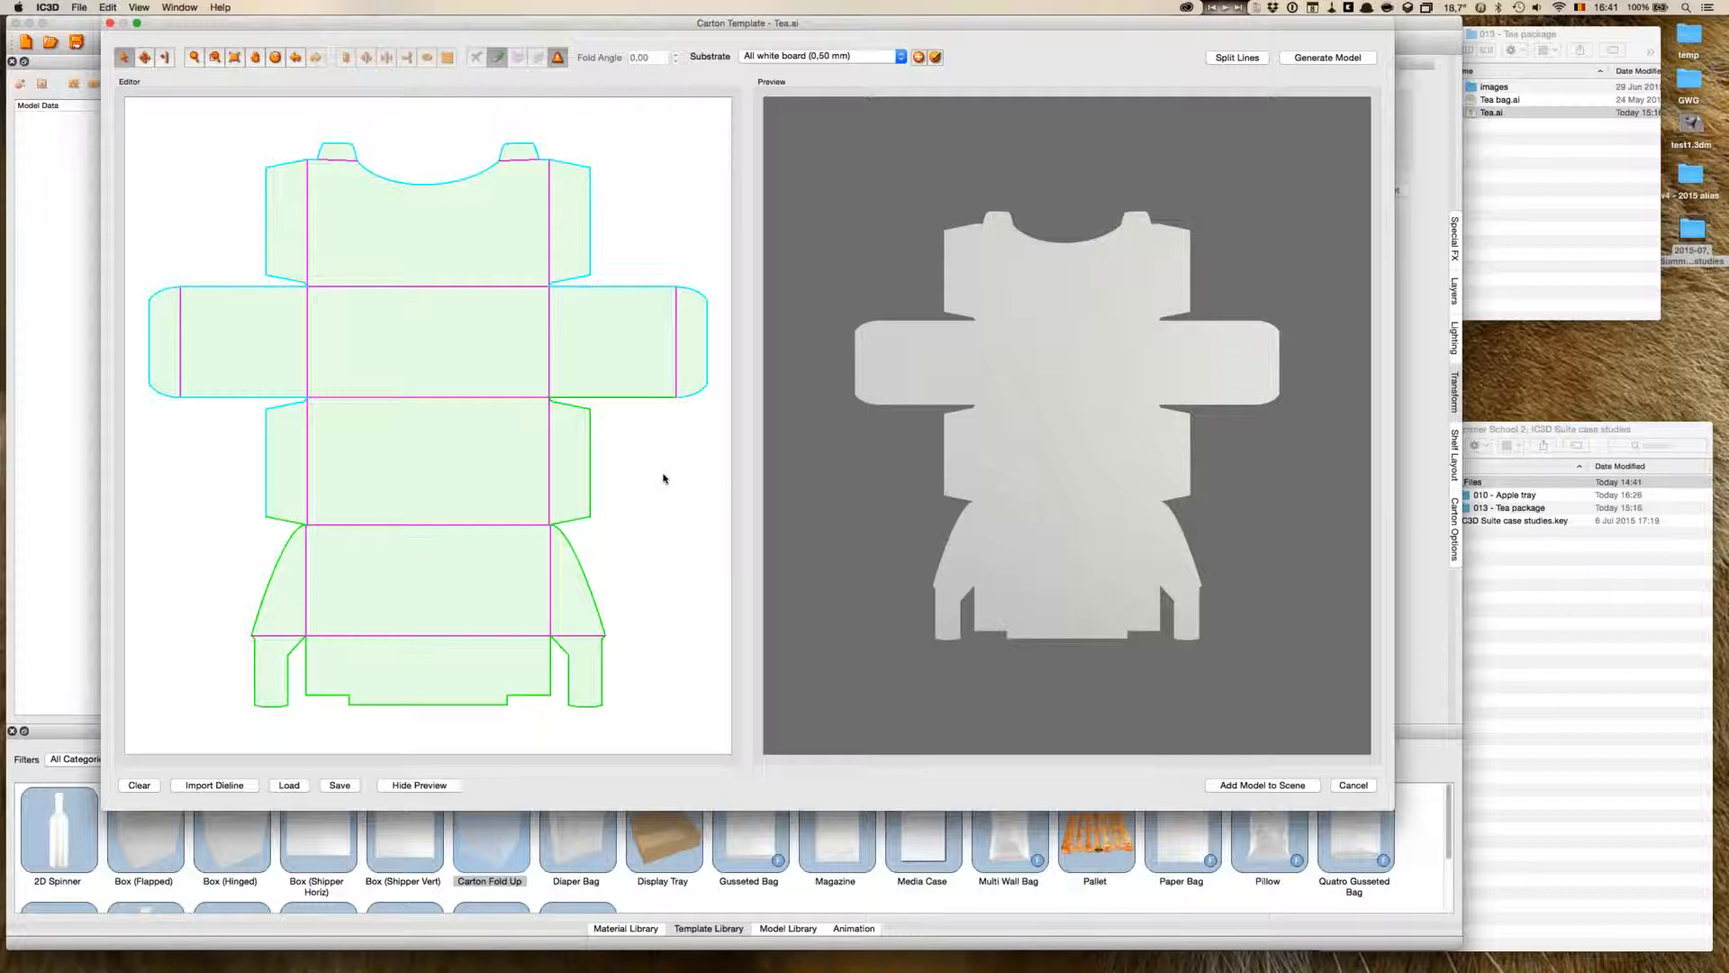
- Set the fold angle of all fold lines to 90 degrees and inspect the closed carton from several sides
key("super+a")
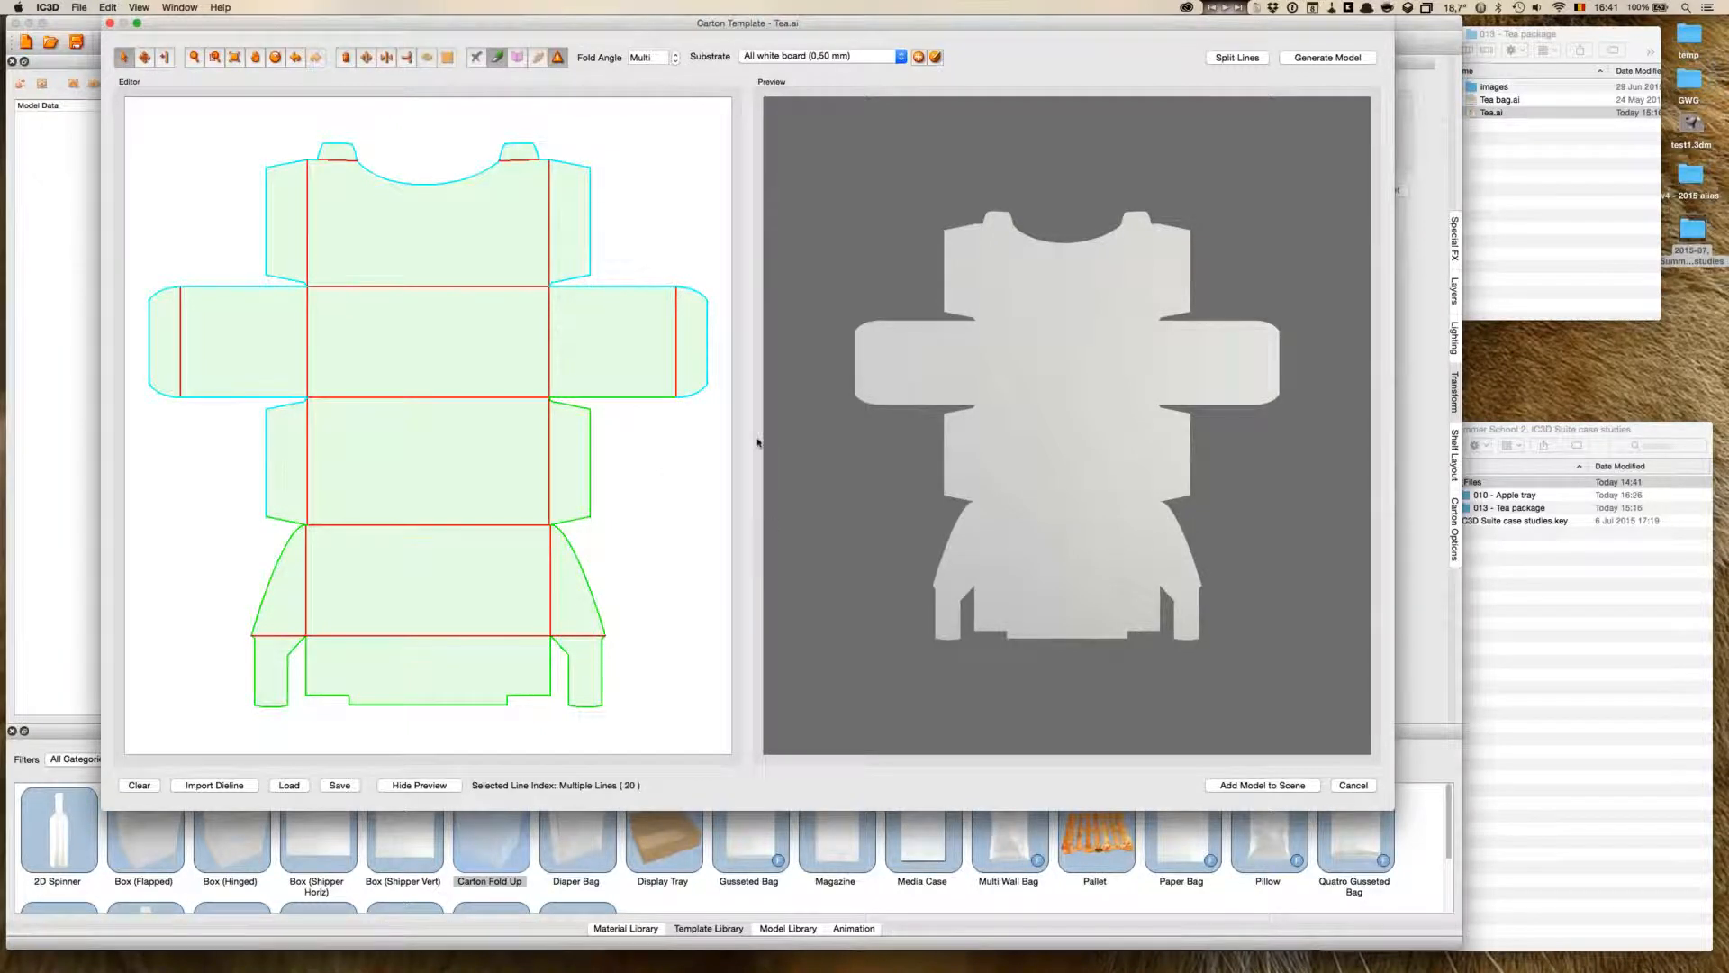
double_click(664, 63)
type("90")
key("Return")
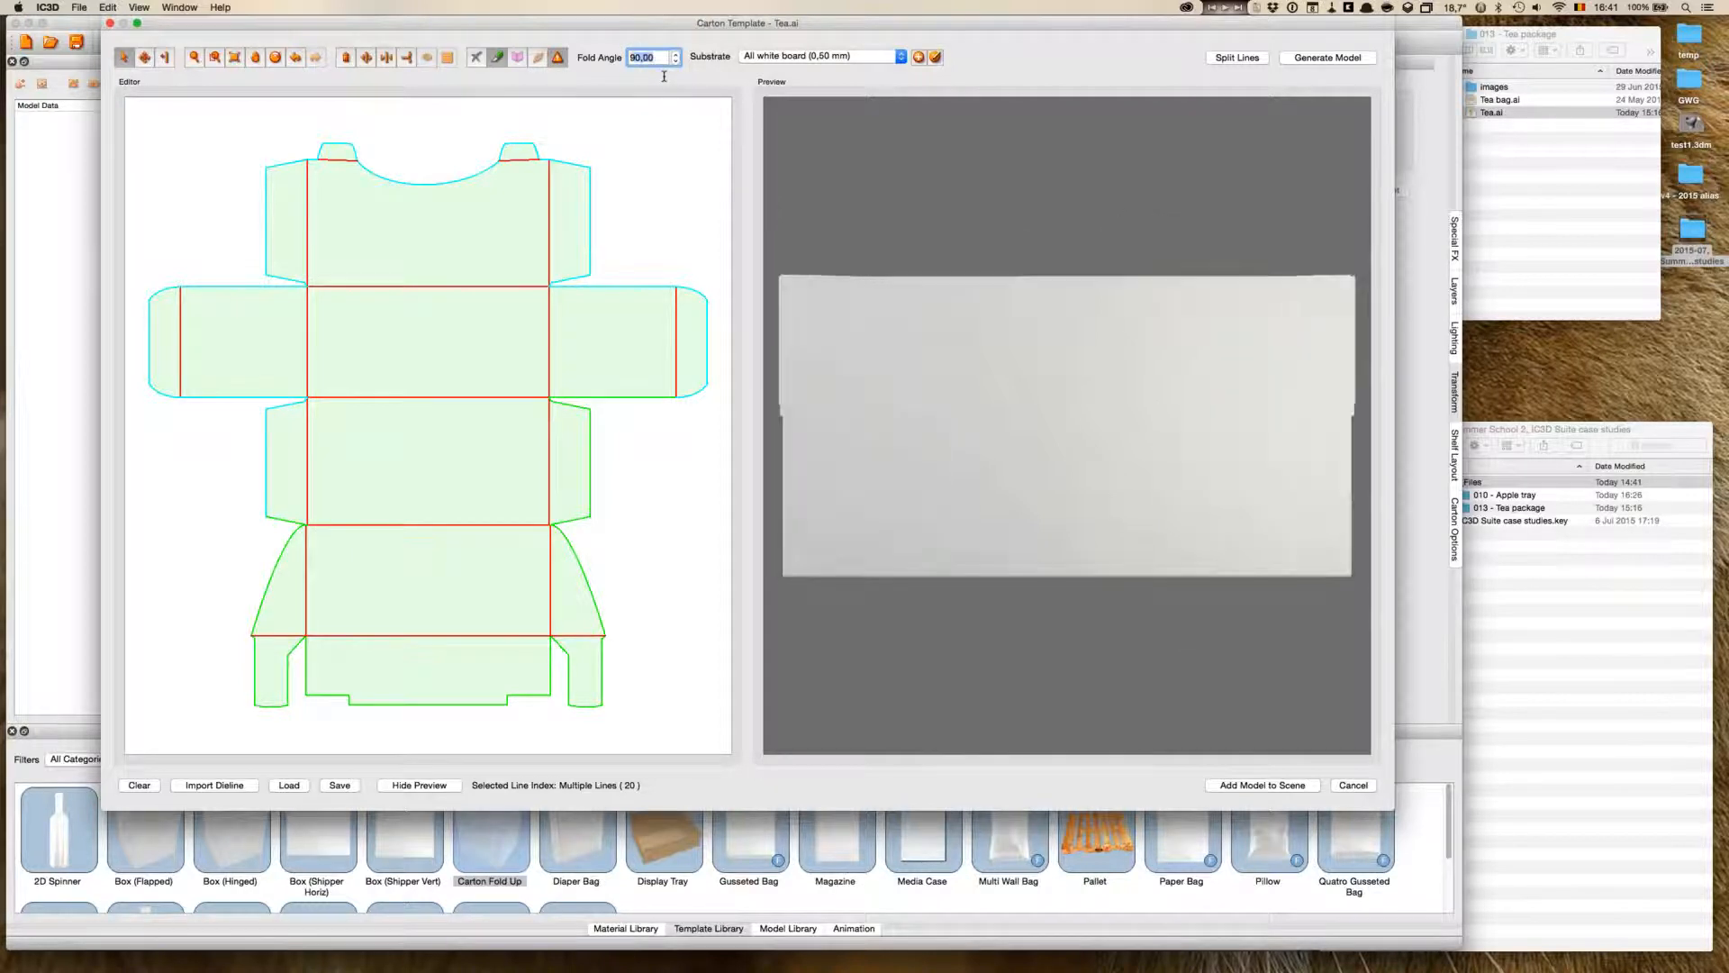
left_click_drag(1336, 482, 918, 332)
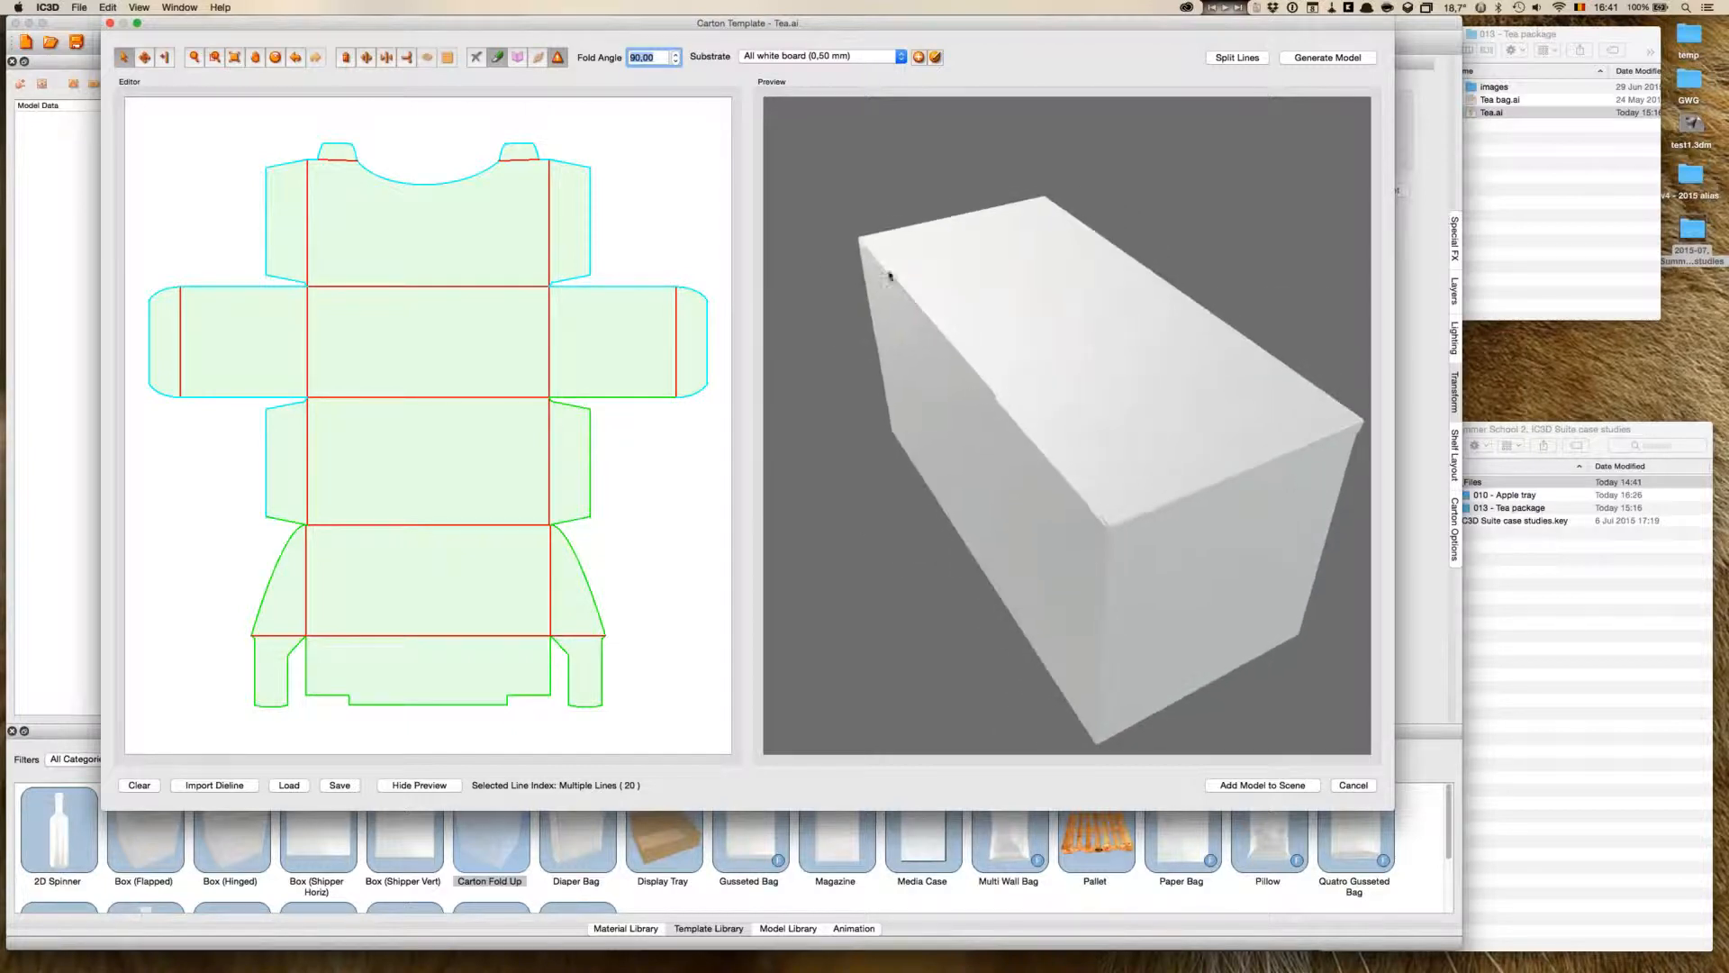
left_click(683, 529)
mouse_move(955, 529)
left_mouse_down()
mouse_move(930, 537)
mouse_move(938, 552)
mouse_move(970, 540)
left_mouse_up()
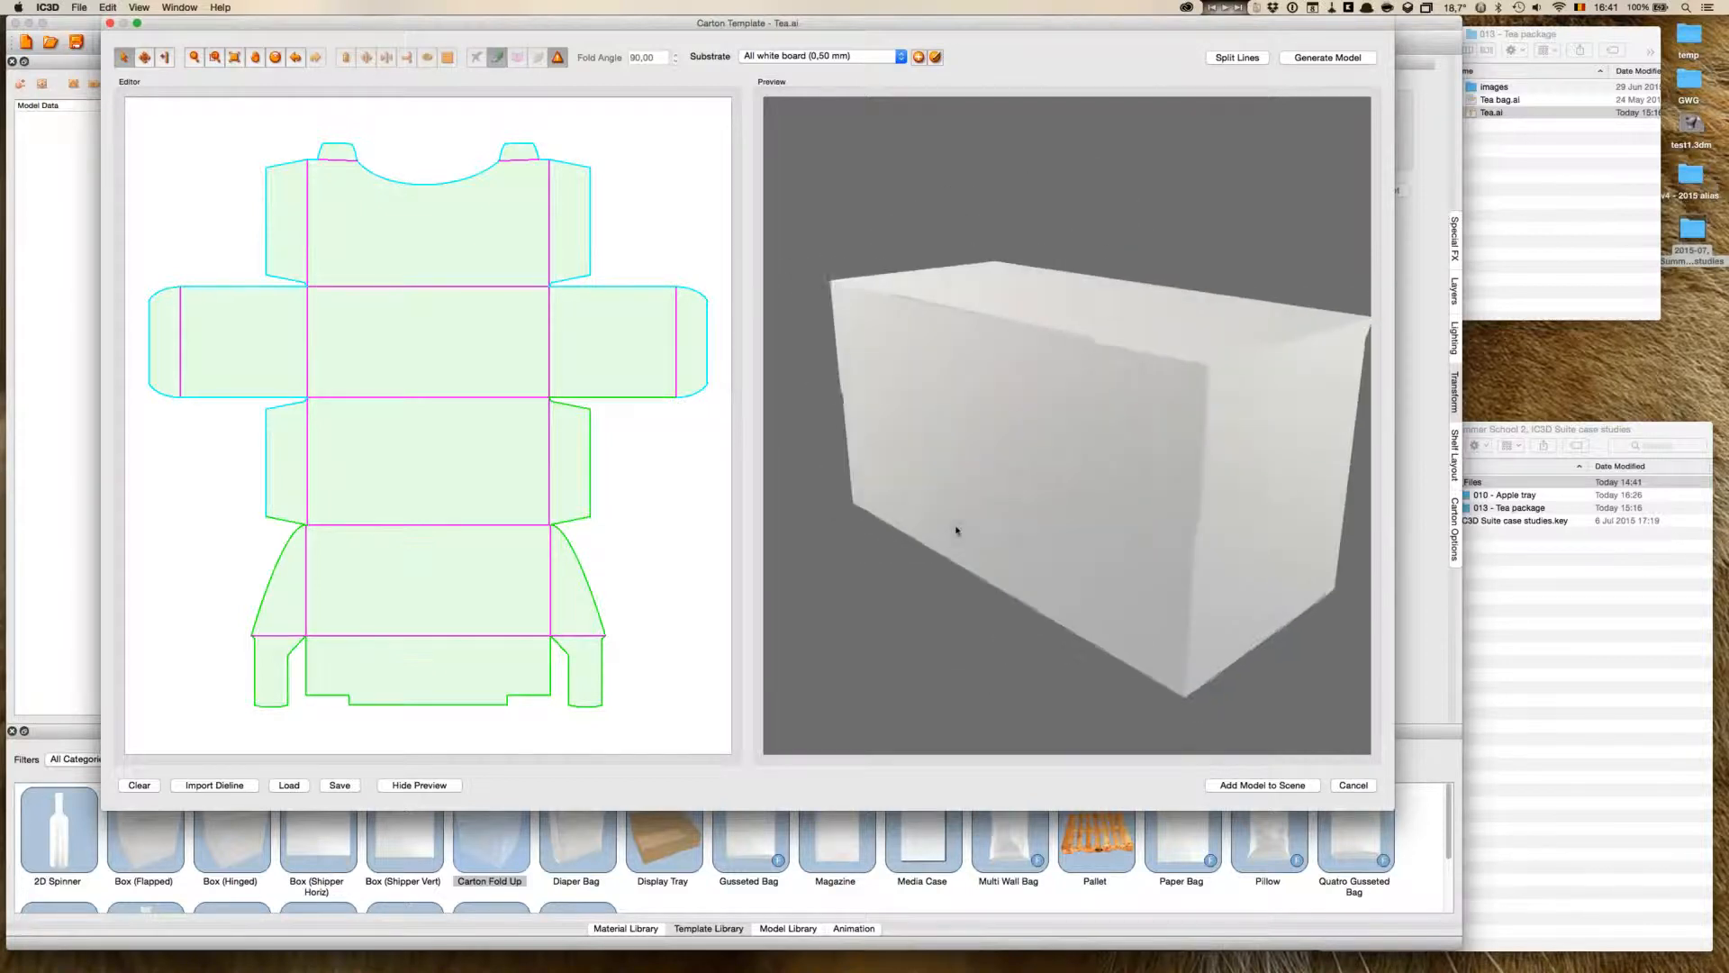
- Change the fold line between the lid's top panel and its front flap to the orange line type, and regenerate the carton model
left_click(410, 526)
left_click(432, 598)
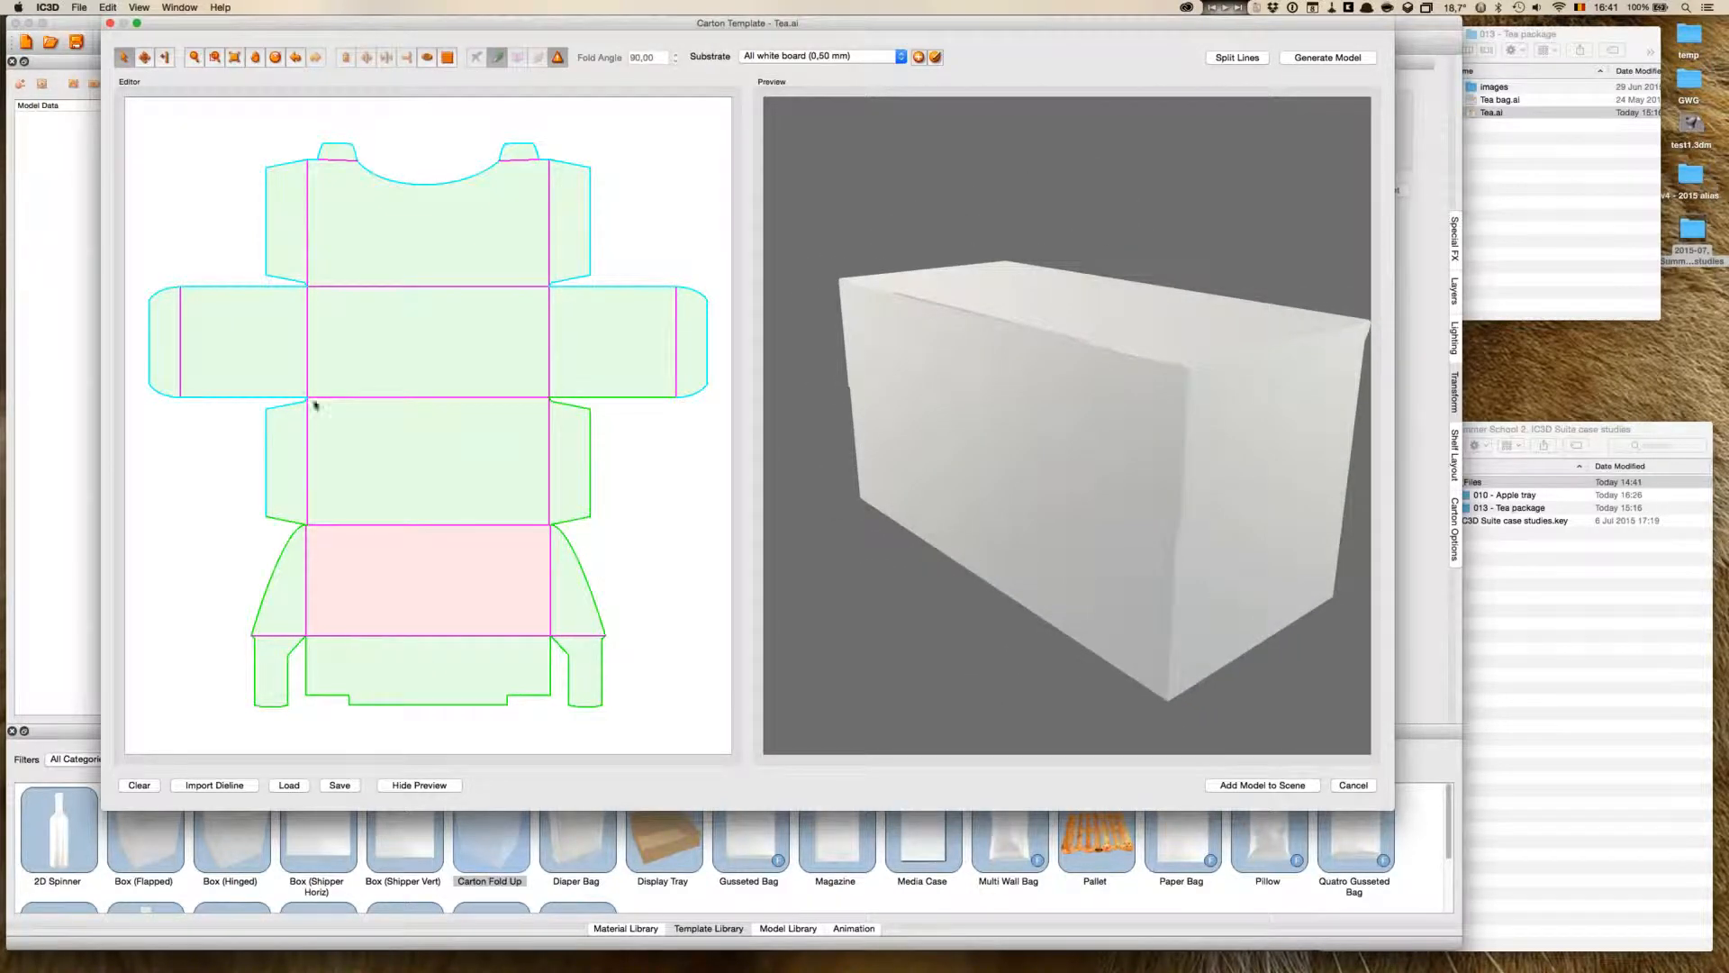
left_click(214, 57)
left_click_drag(293, 621, 337, 675)
left_click(126, 59)
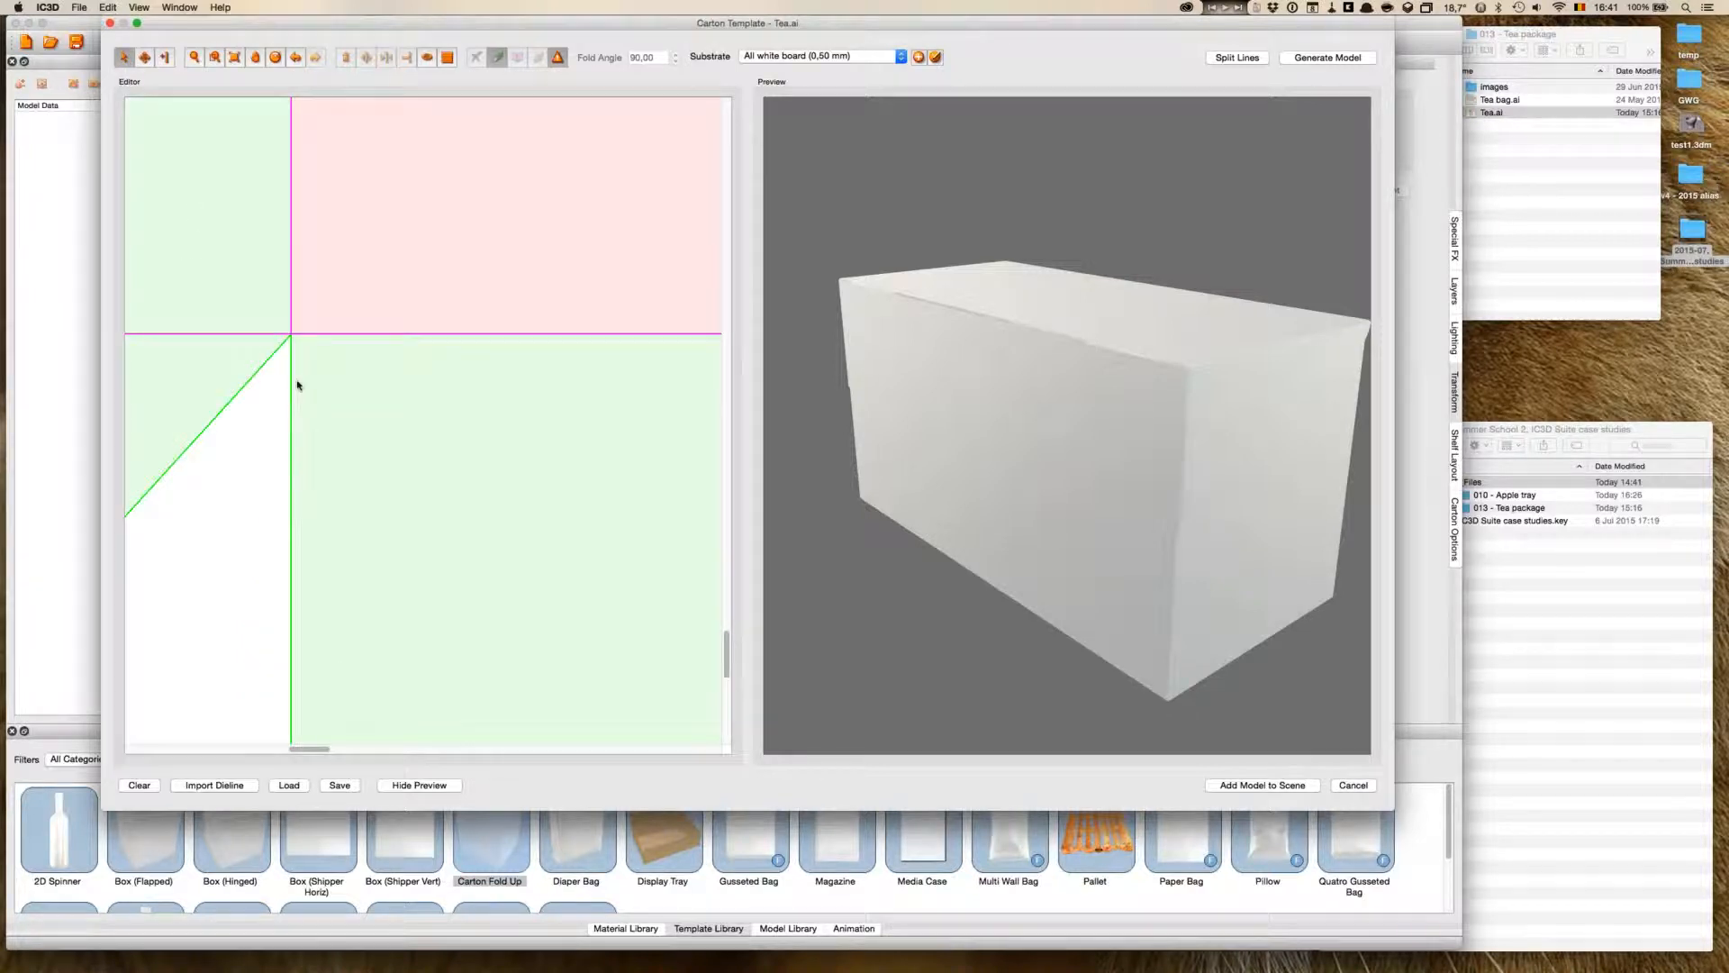
left_click(304, 350)
left_click(297, 336)
left_click(339, 334, "shift")
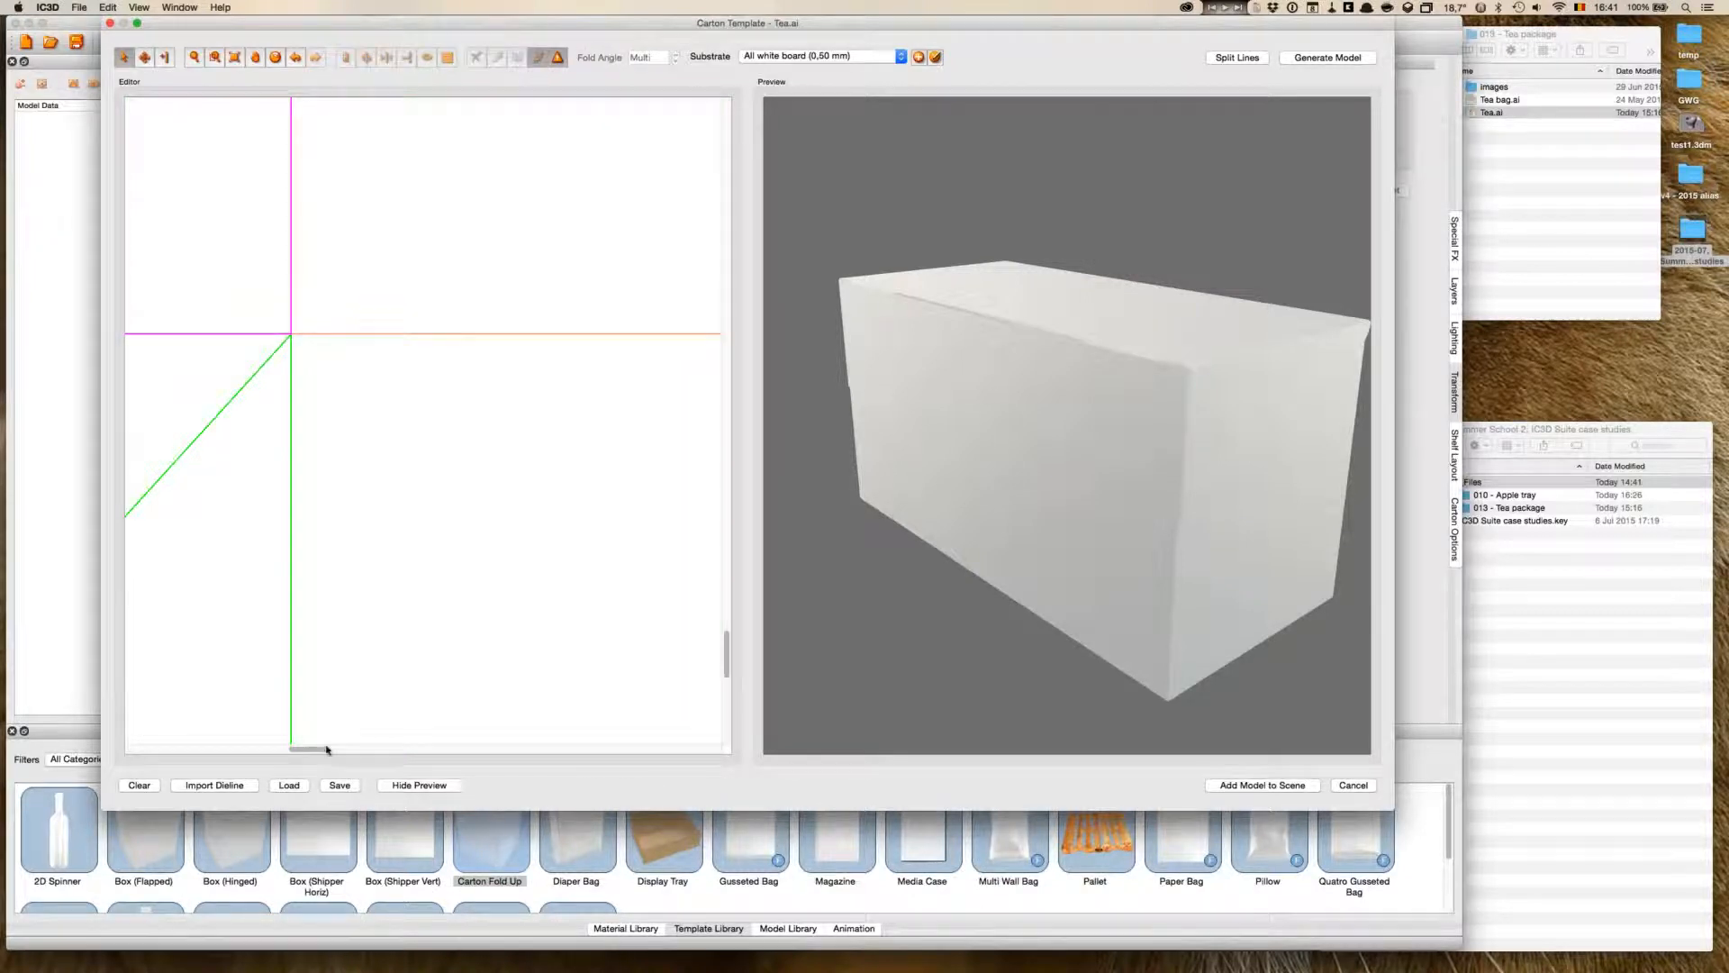
left_click_drag(315, 749, 360, 748)
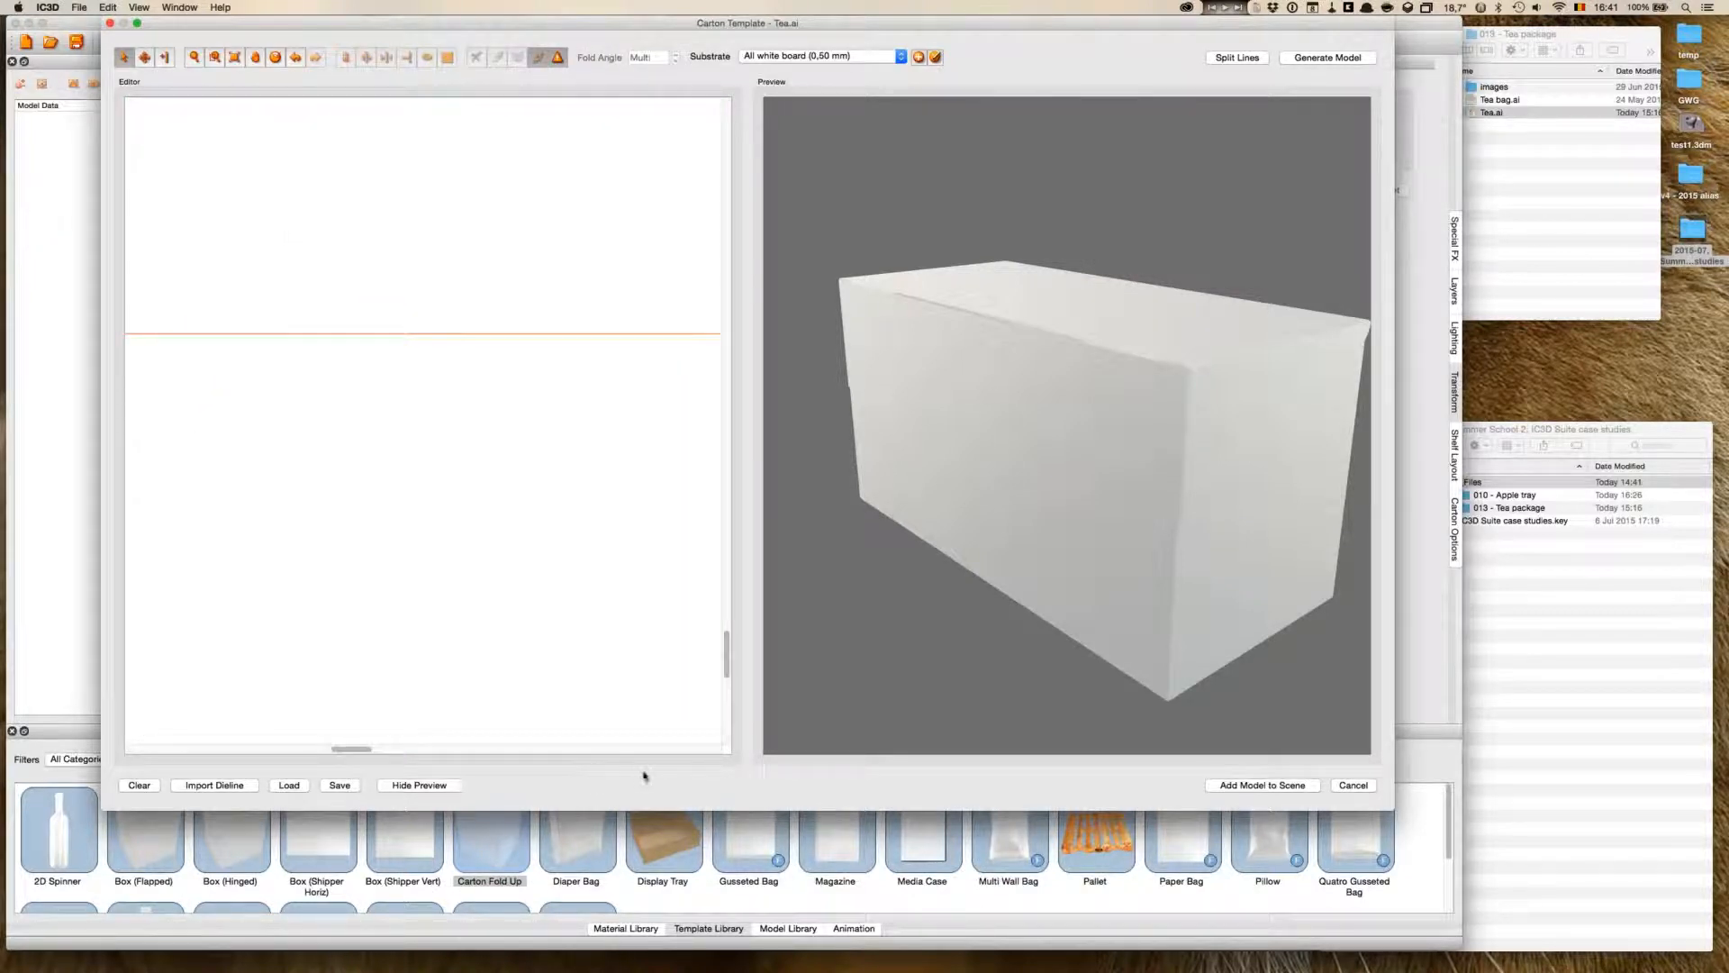
left_click_drag(356, 749, 573, 760)
left_click(281, 340)
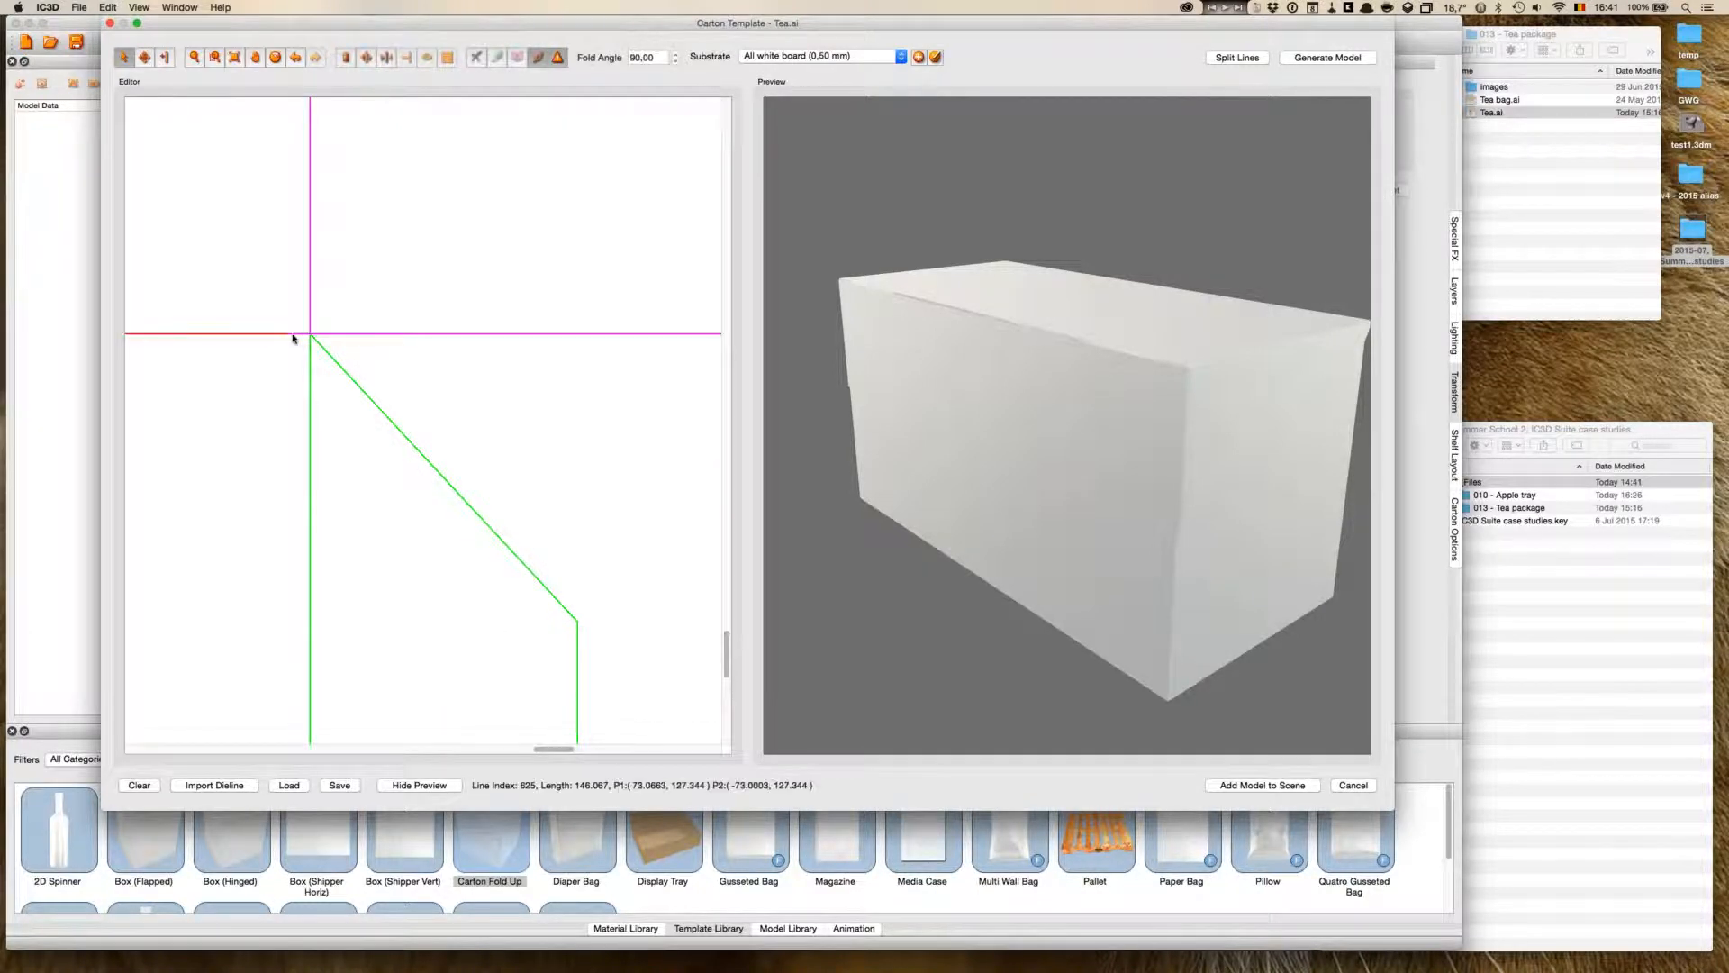
left_click(538, 61)
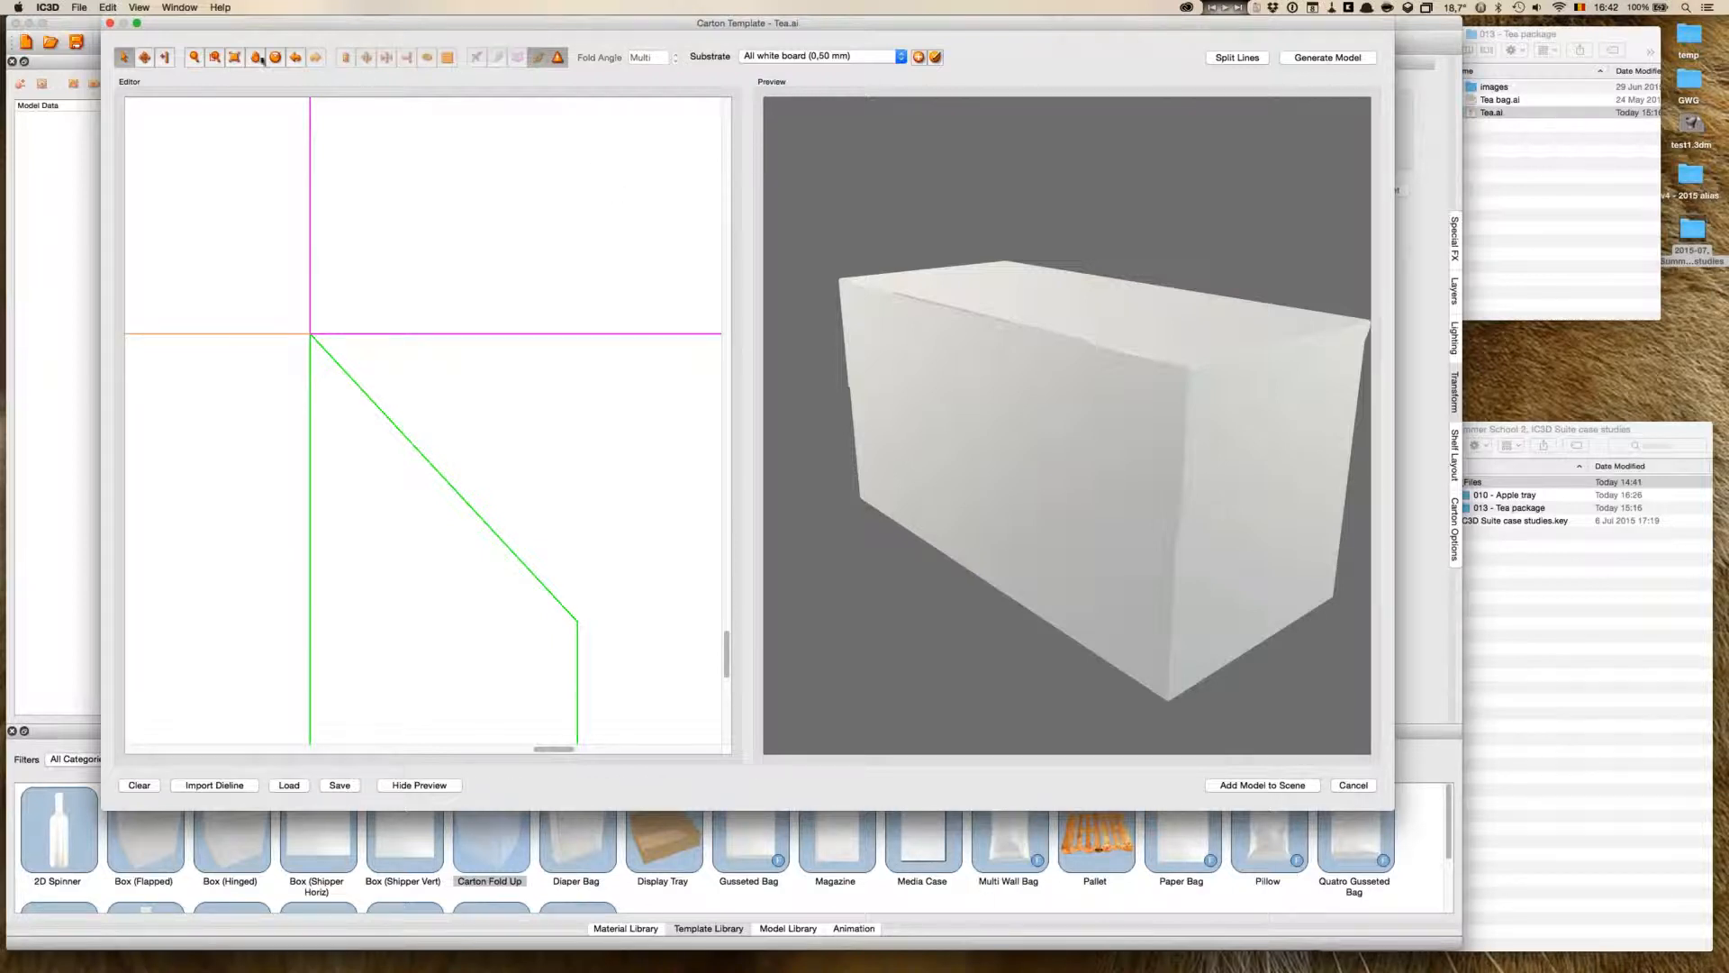
left_click(234, 58)
left_click(1326, 58)
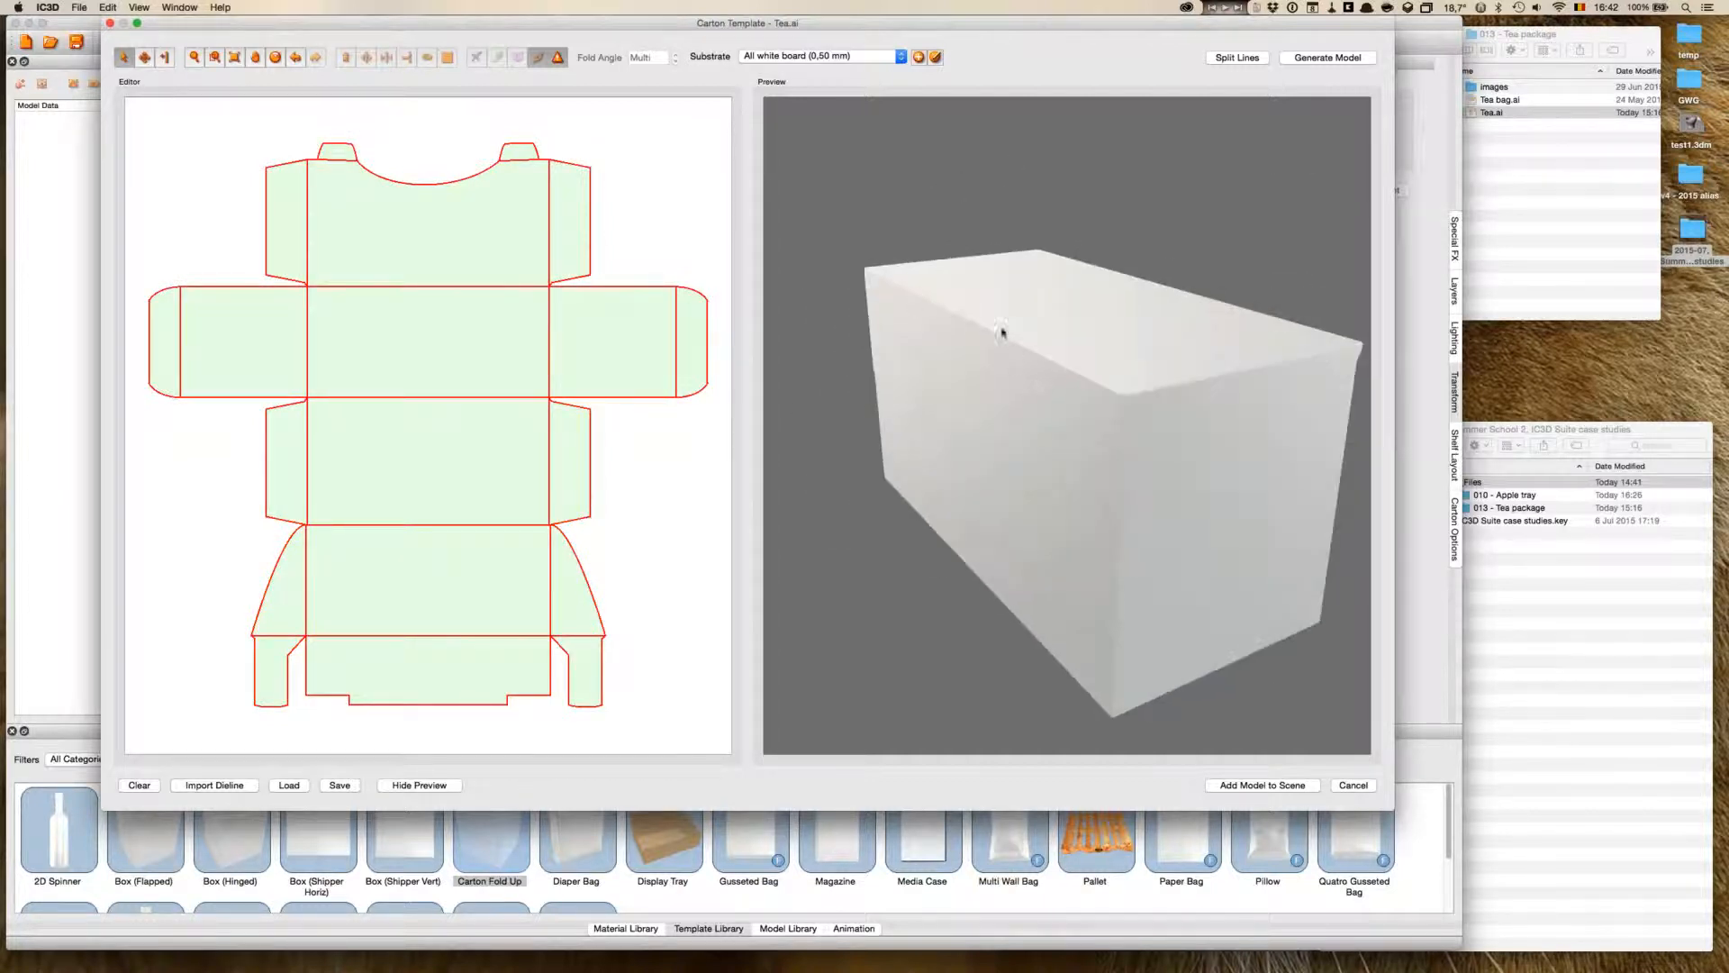
- Set the fold angle of the line between the back panel and the lid to 45 degrees
left_click(411, 506)
left_click_drag(411, 507, 456, 580)
left_click(643, 56)
type("45")
key("Return")
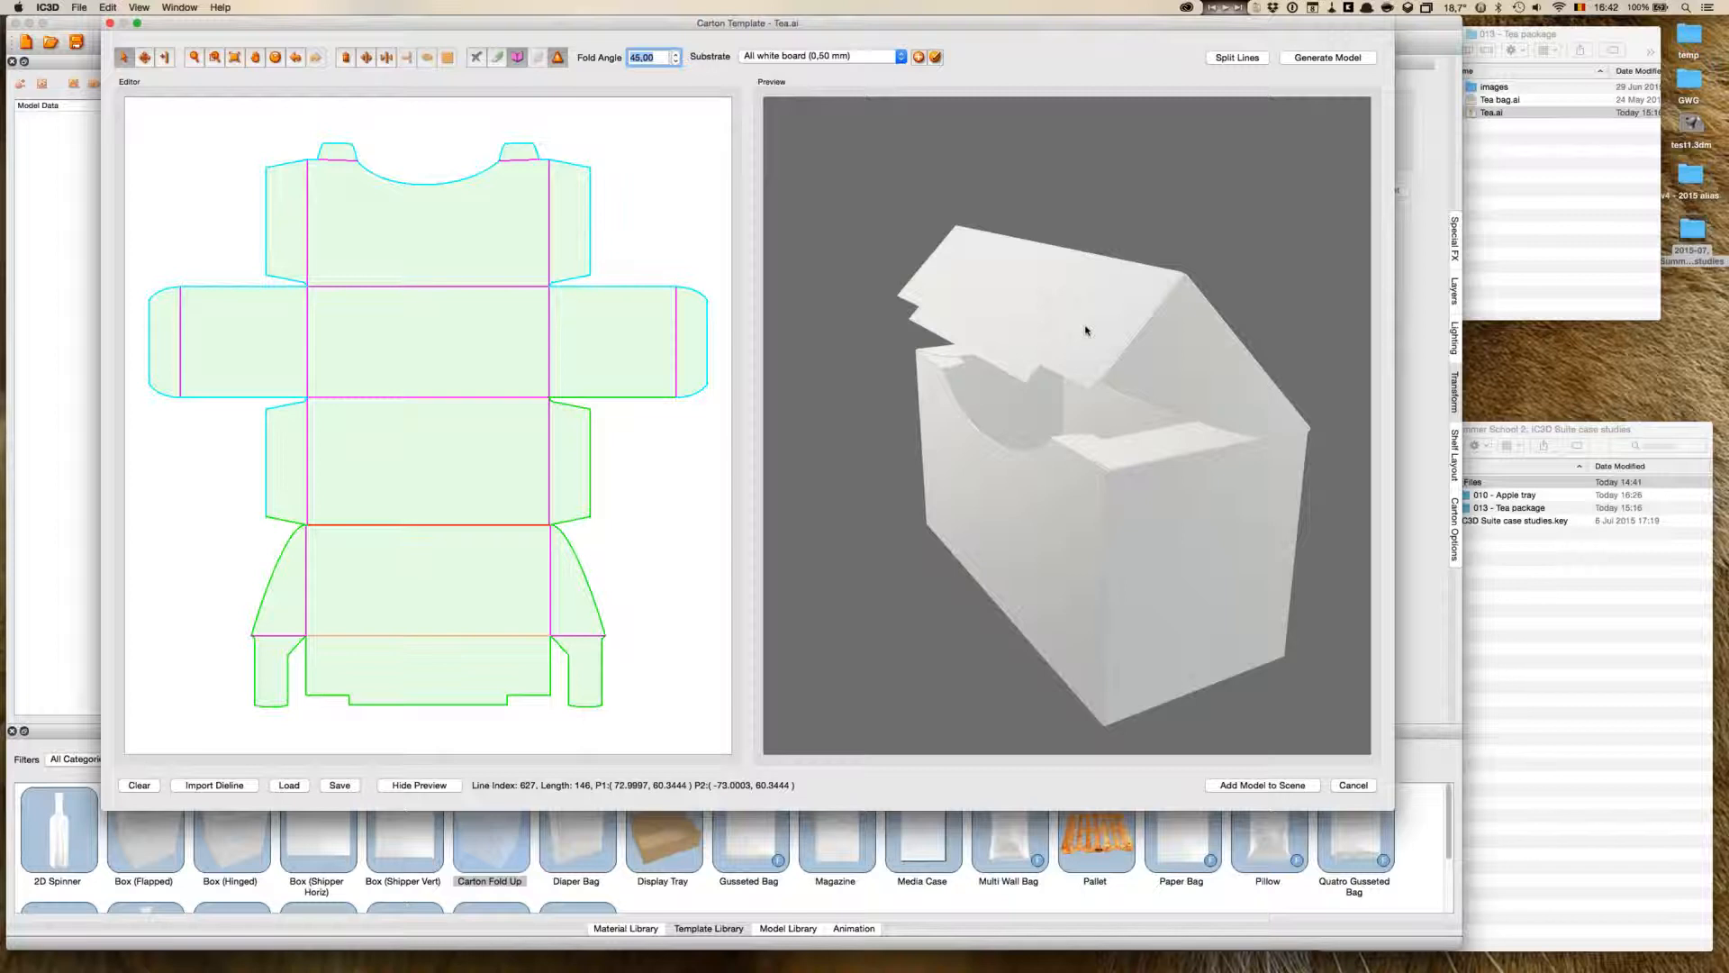
- Set the fold angle of the two small tab fold lines on the front panel's curved edge to 180 degrees
left_click(672, 58)
left_click(518, 161)
left_click(333, 159, "shift")
left_click(659, 58)
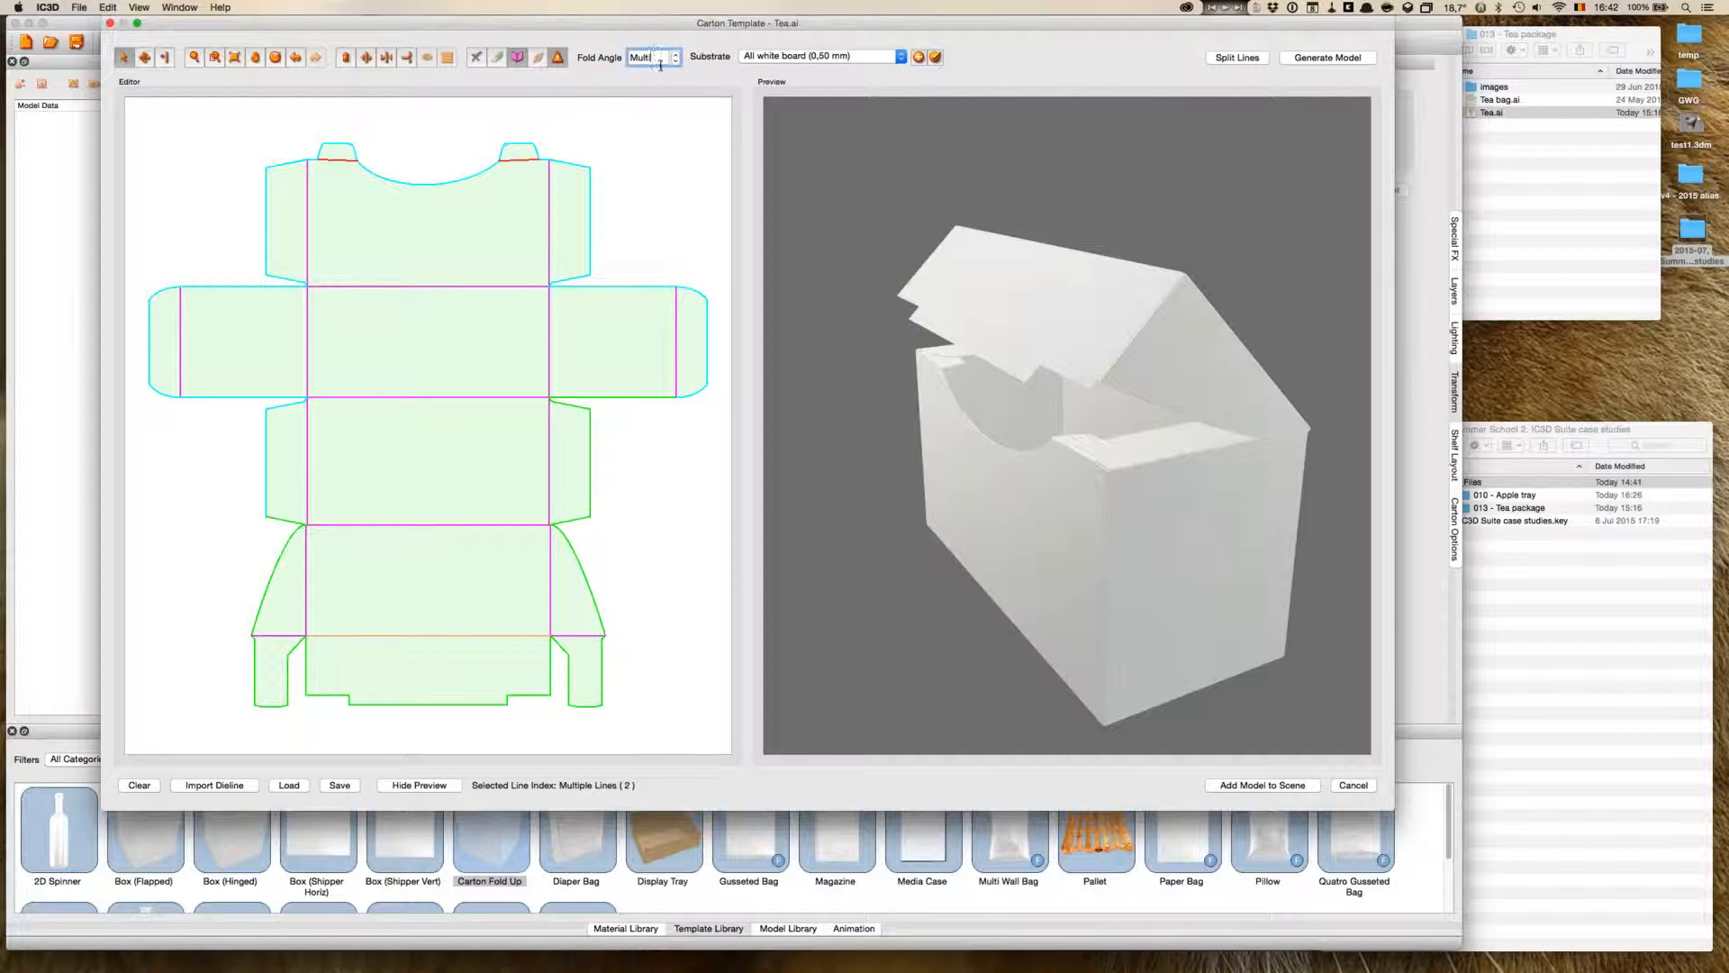
double_click(653, 56)
type("180")
key("Return")
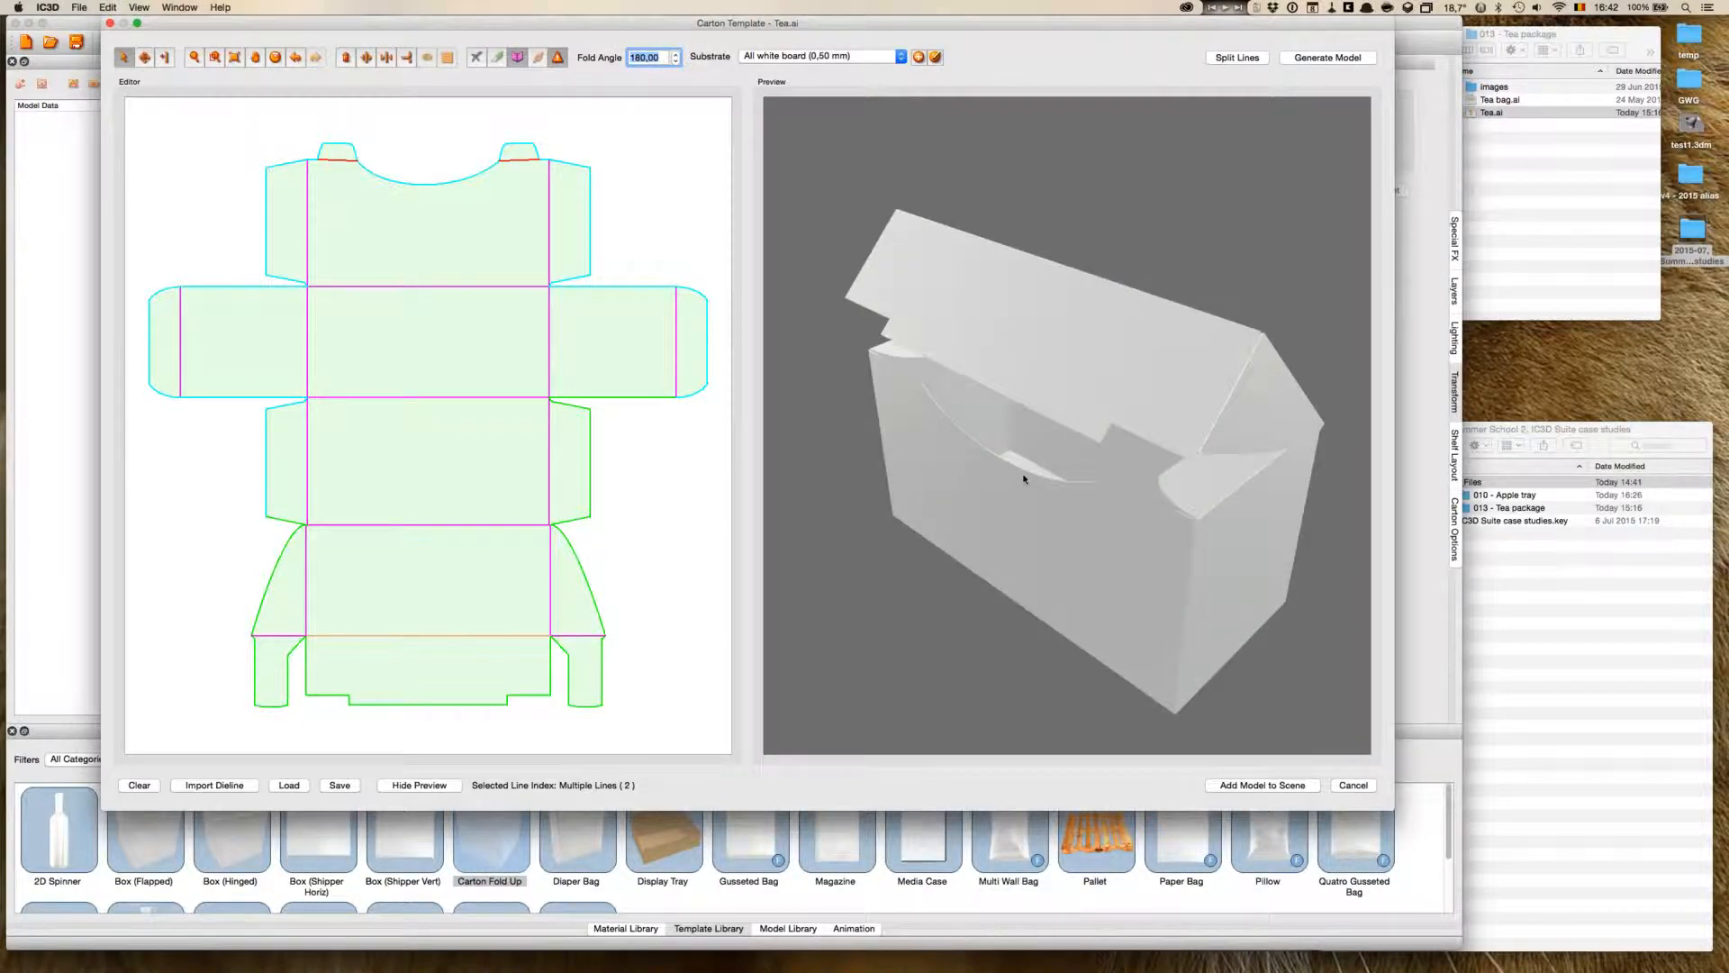
- Set the fold angle of the two outer rounded flap lines on the side panels to 180 degrees and inspect the carton
left_click(680, 340)
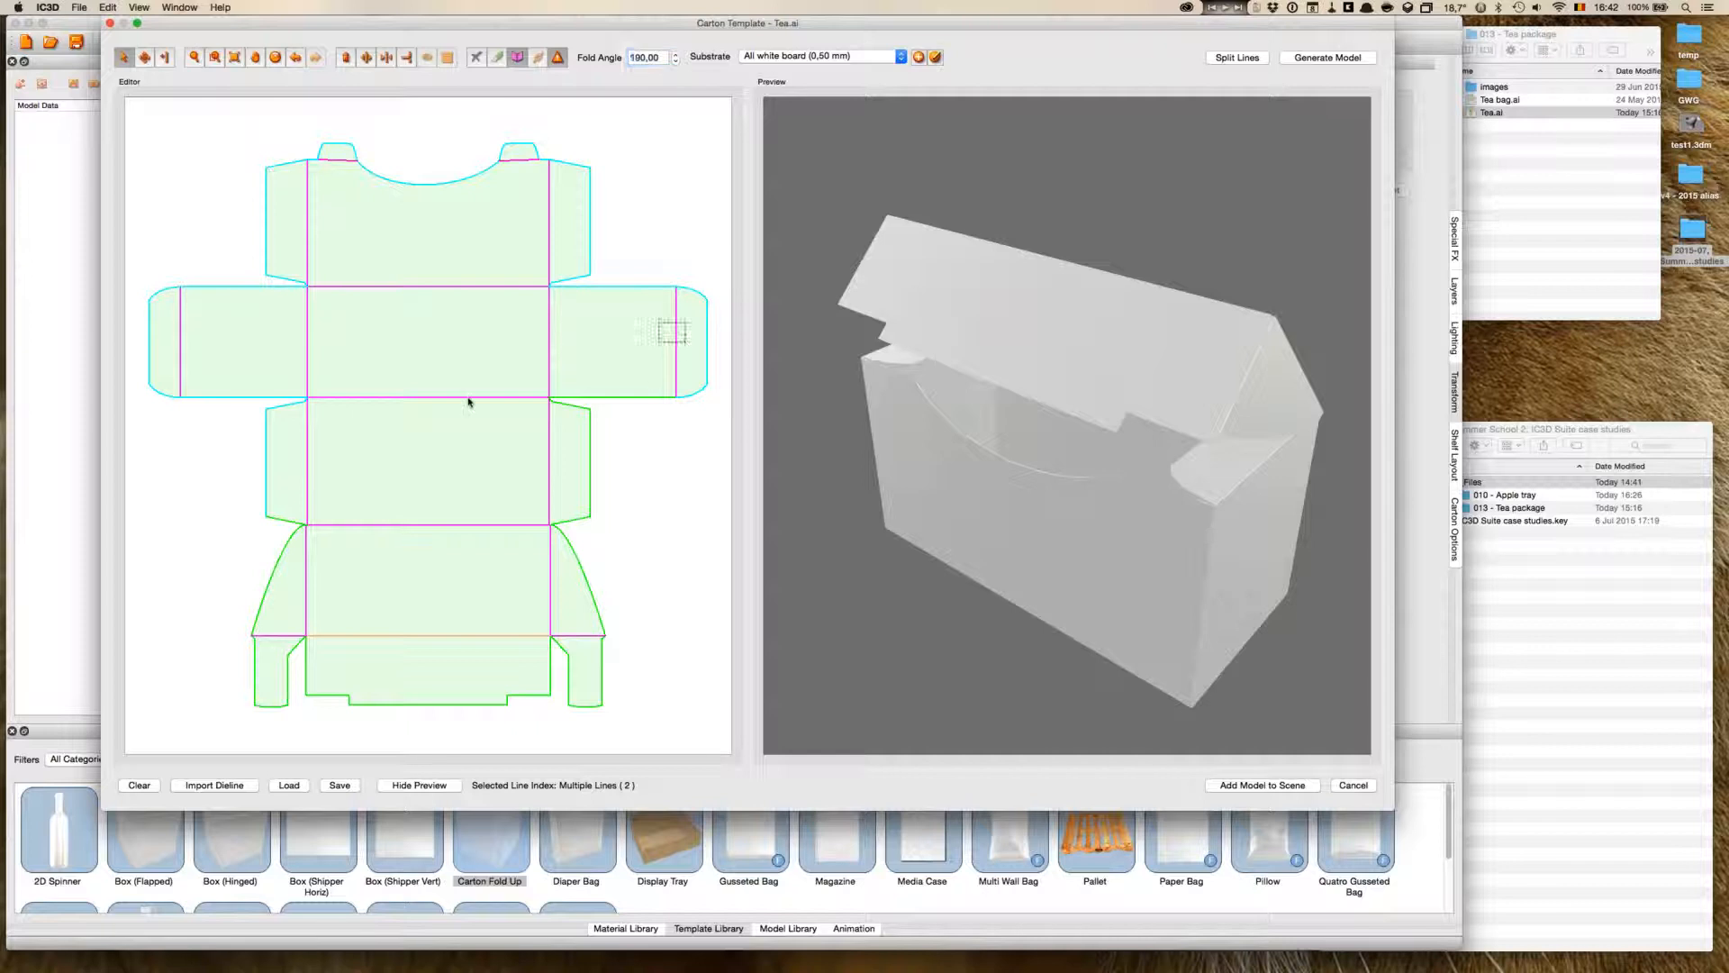
left_click(181, 331, "shift")
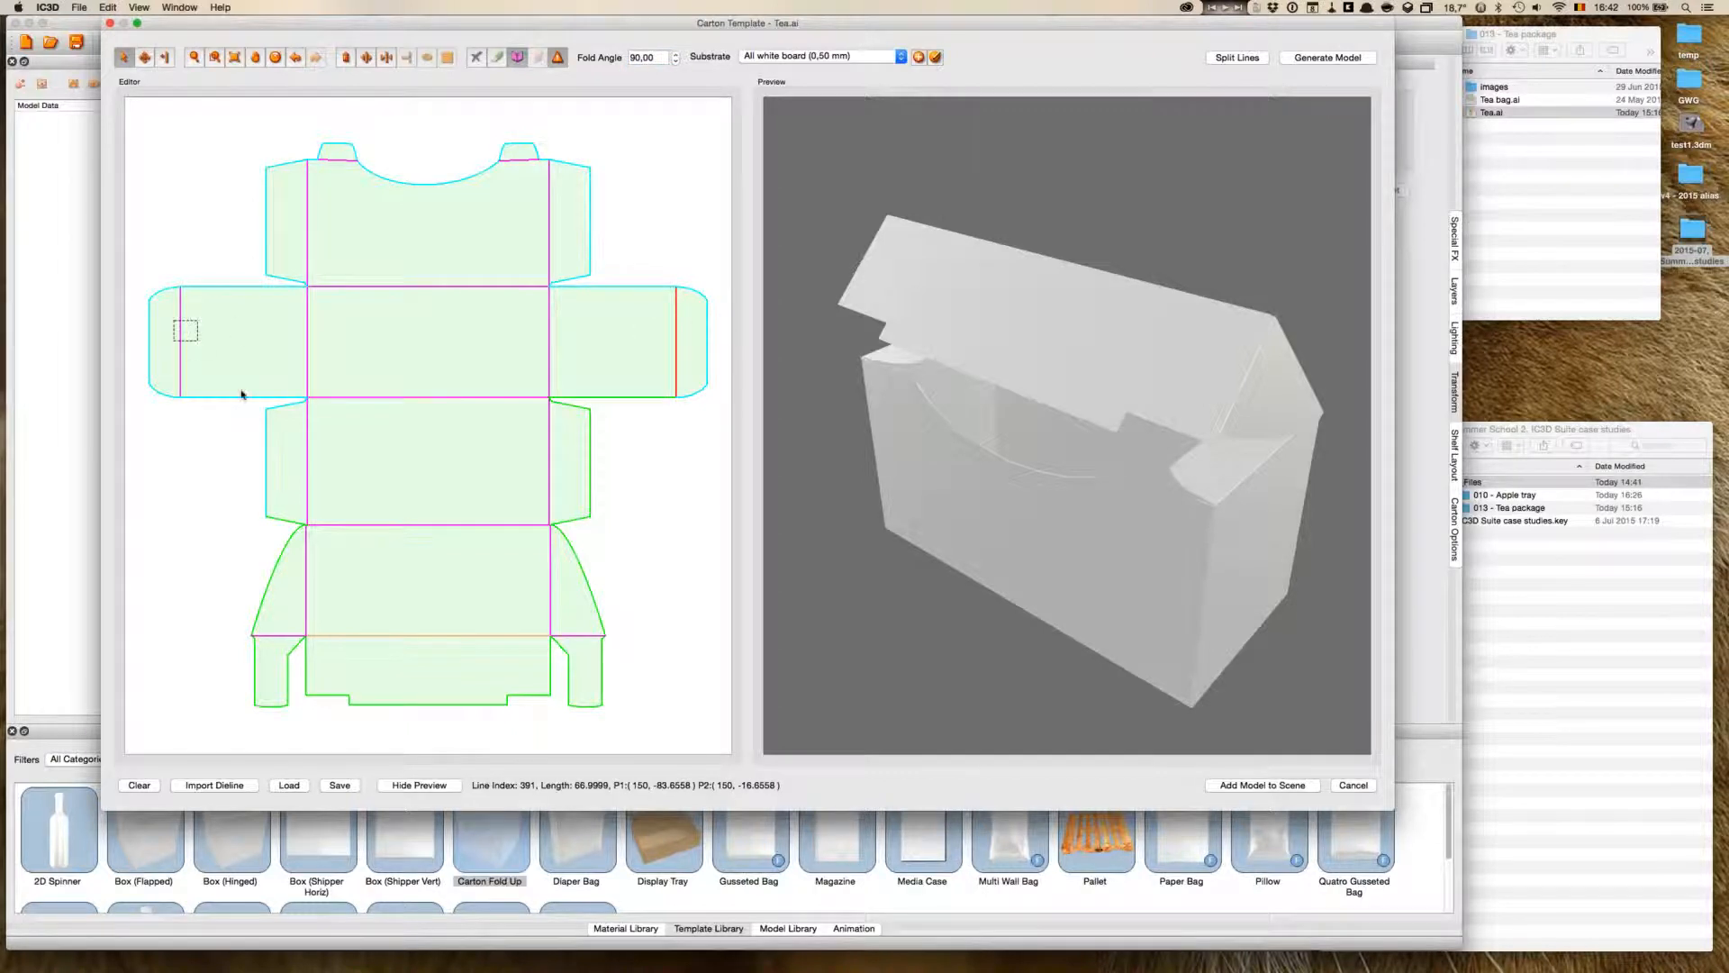
double_click(655, 58)
type("180")
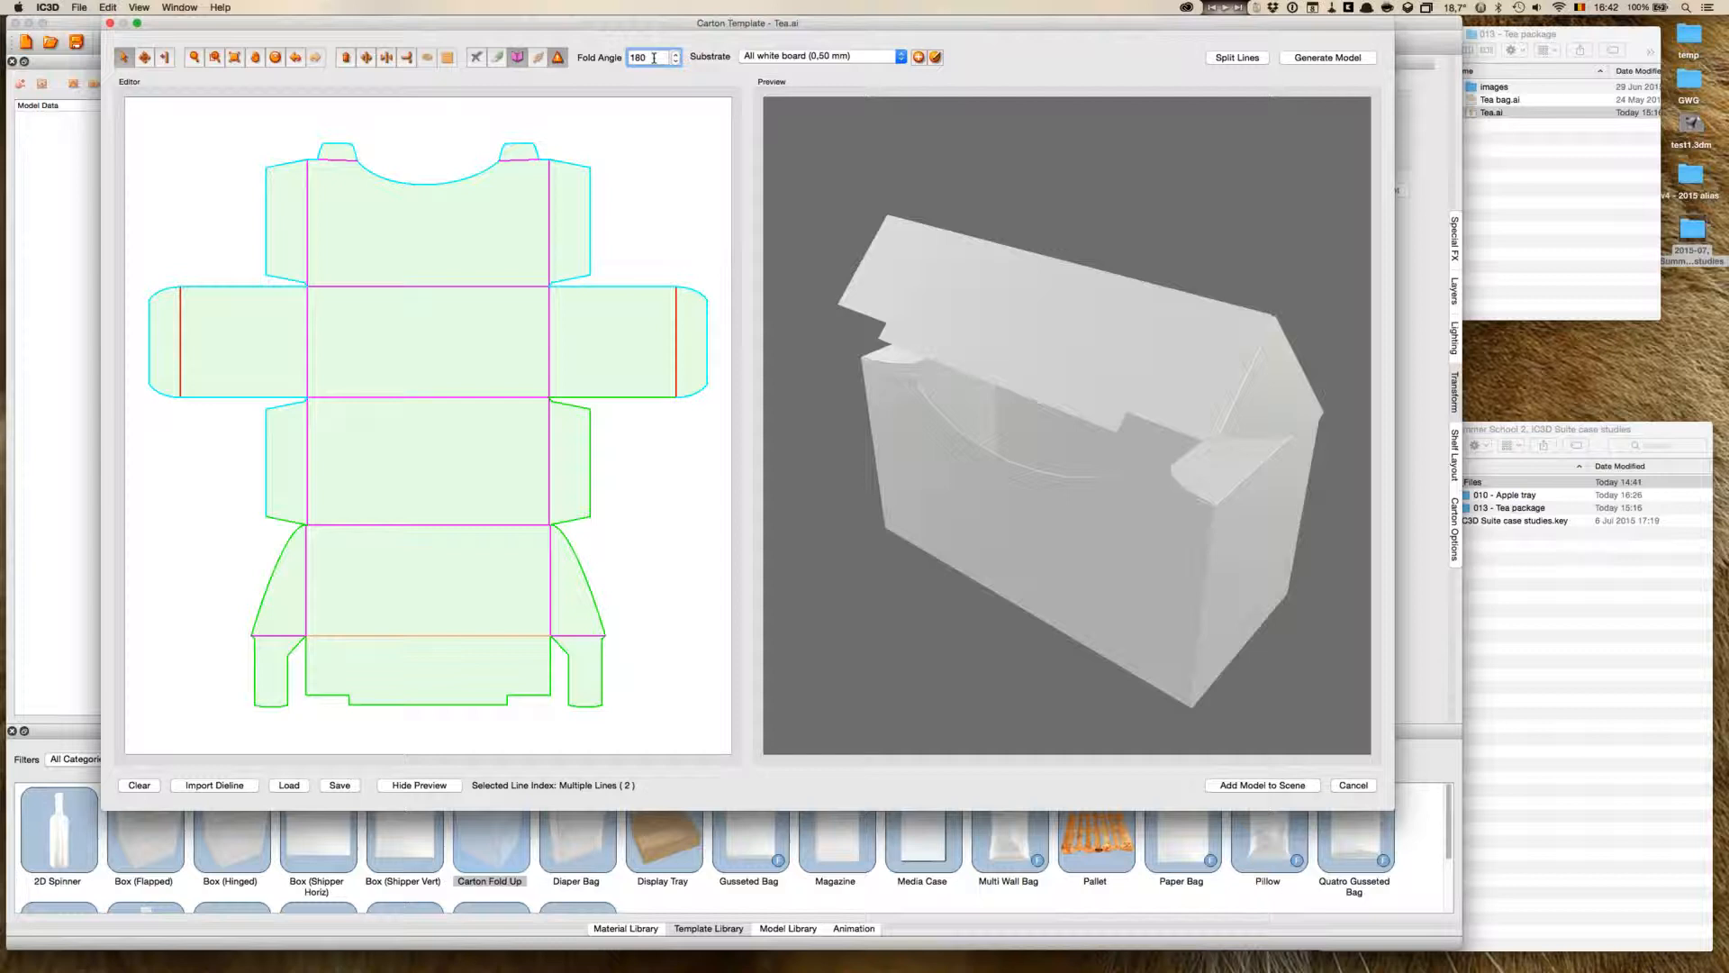
key("Return")
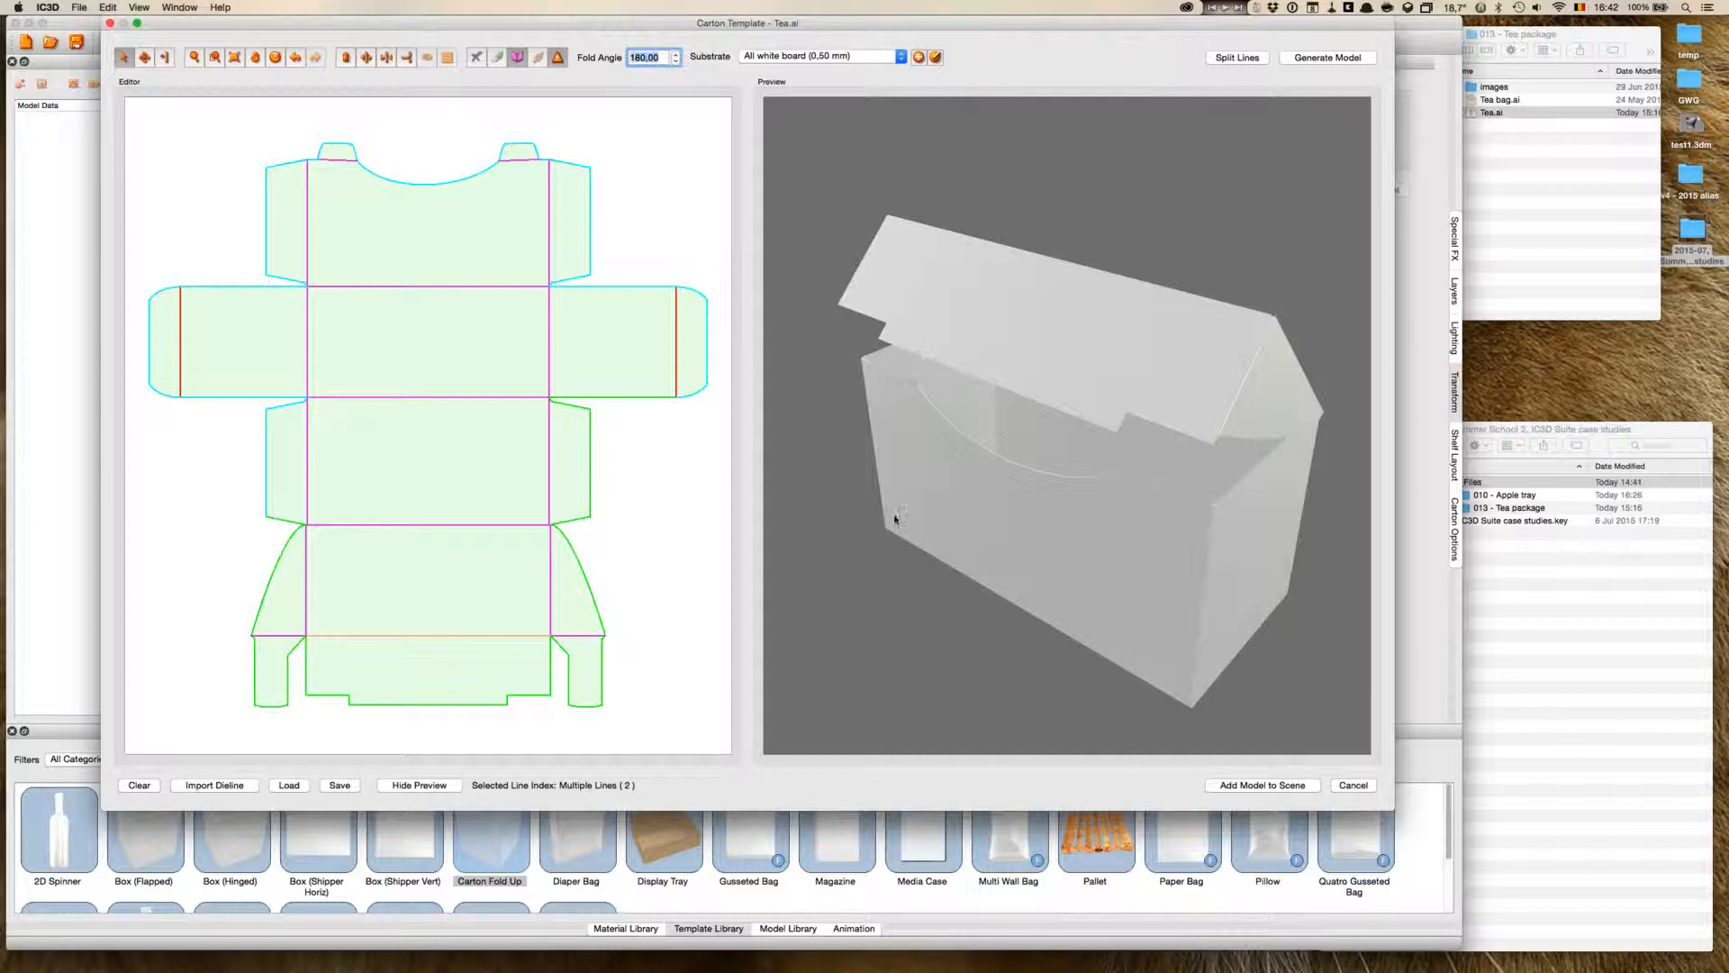
mouse_move(904, 526)
left_mouse_down()
mouse_move(959, 539)
mouse_move(969, 510)
mouse_move(915, 522)
mouse_move(930, 529)
left_mouse_up()
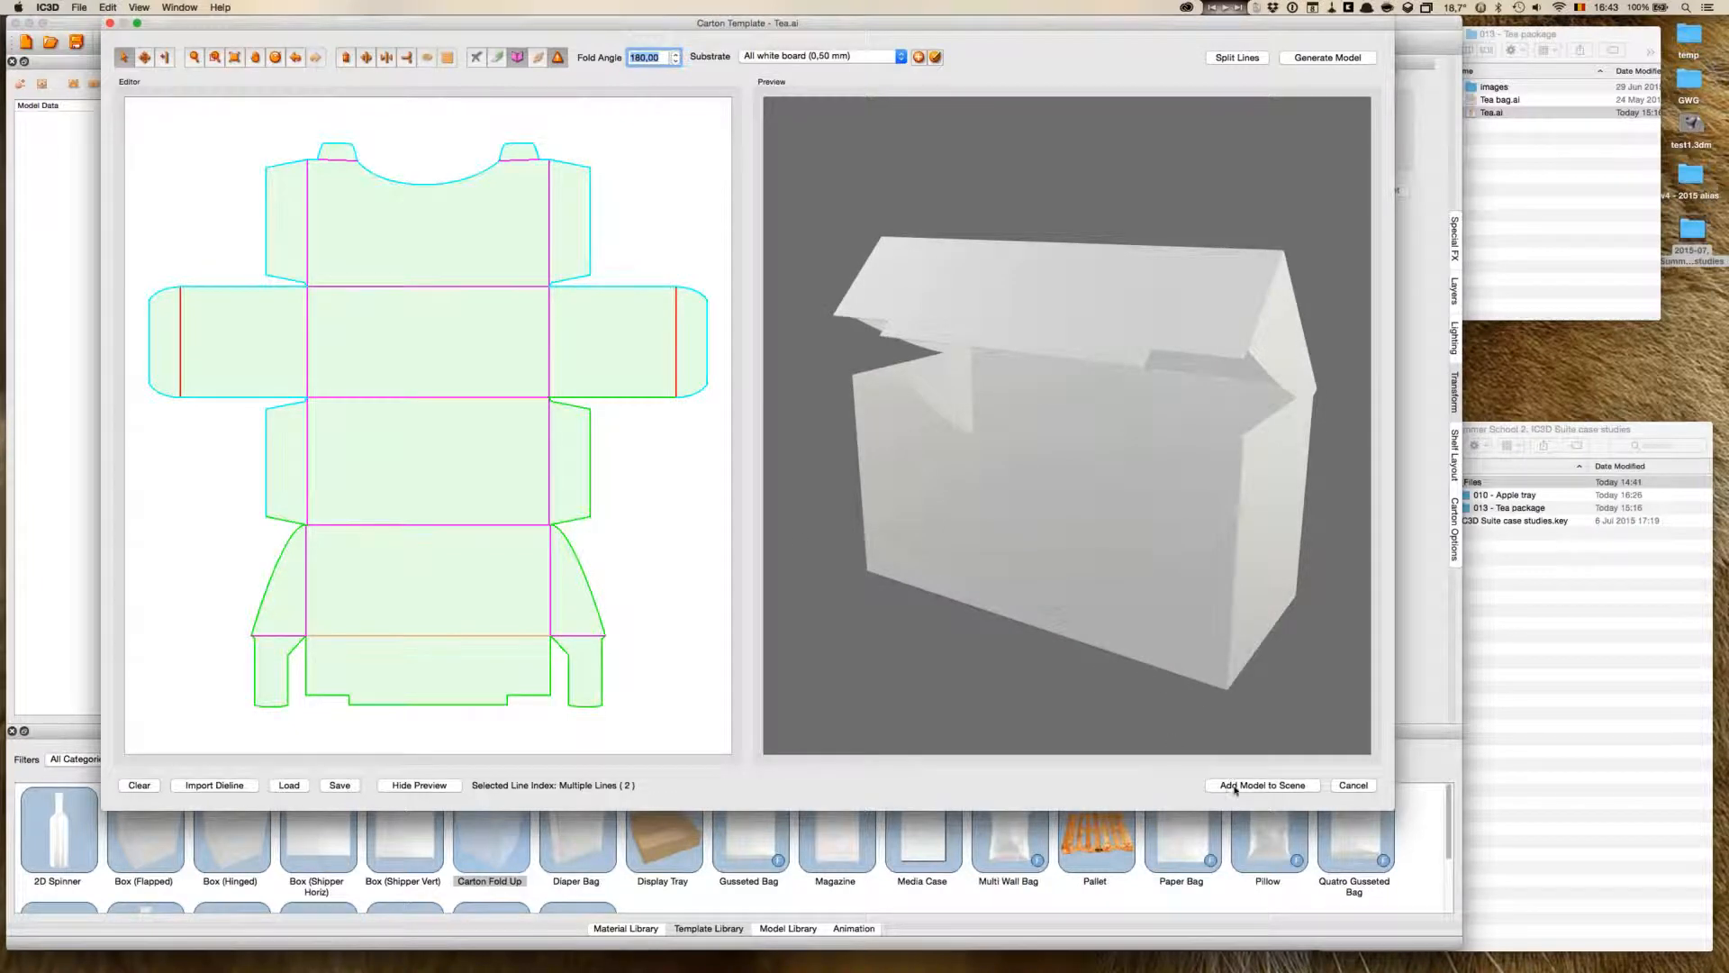
- Save the carton data as Tea.ctd in the 013 - Tea package folder
left_click(346, 785)
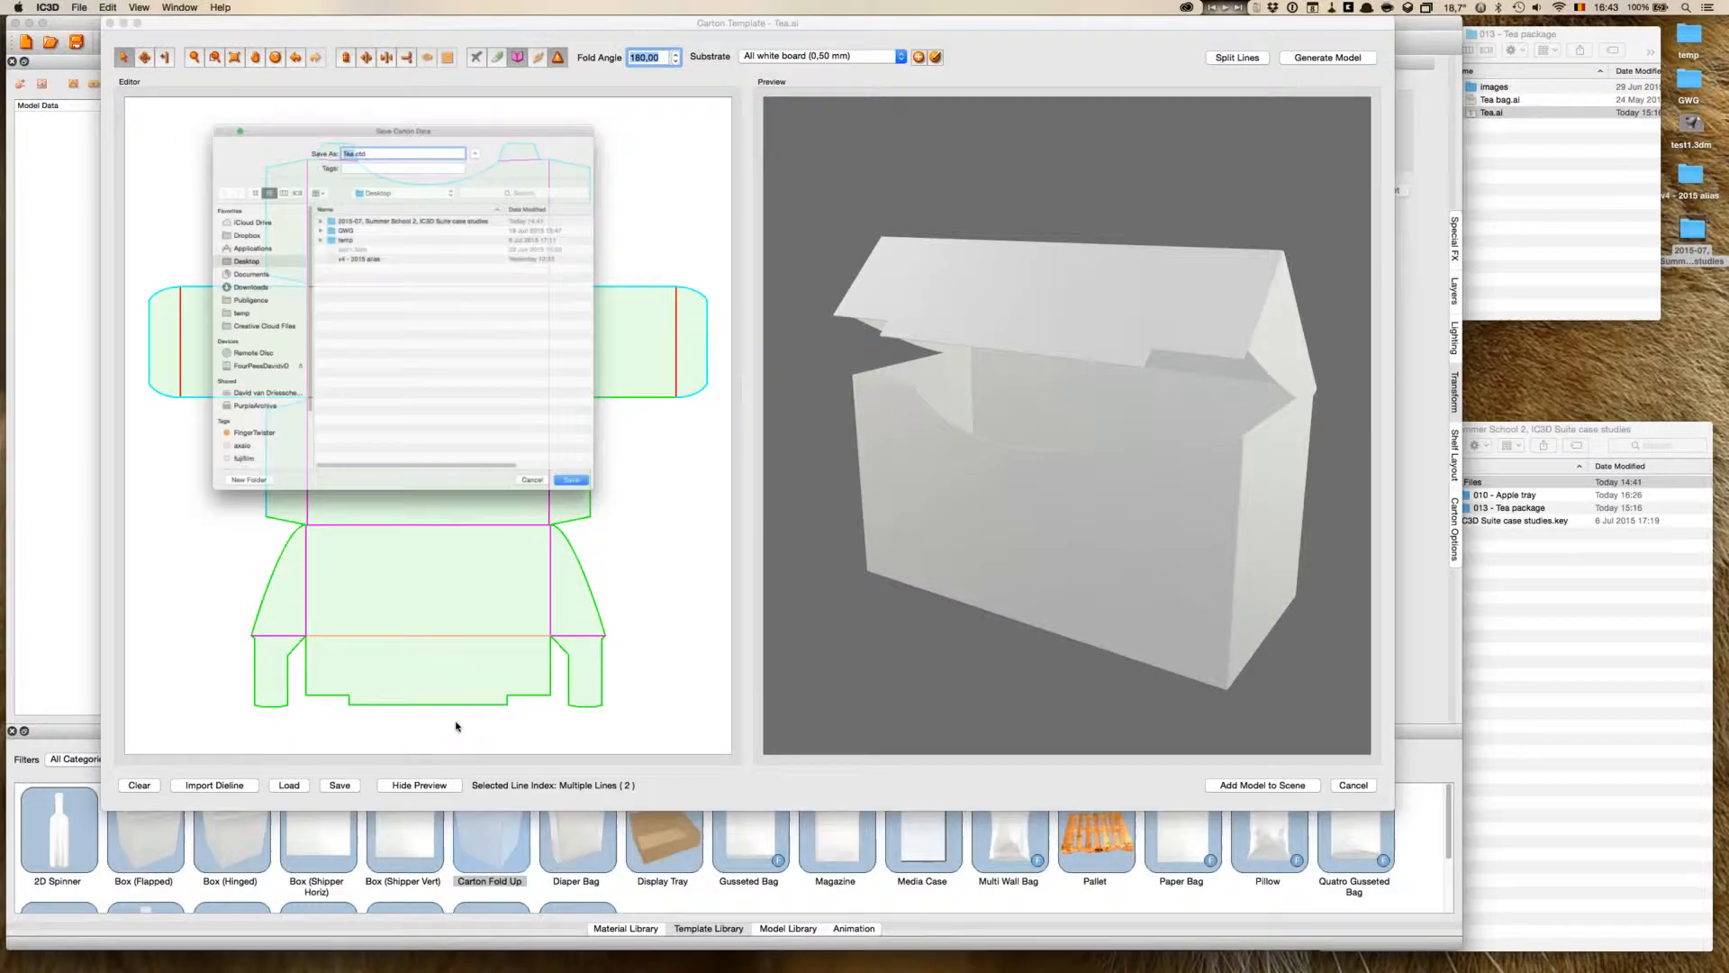
left_click_drag(1491, 113, 419, 100)
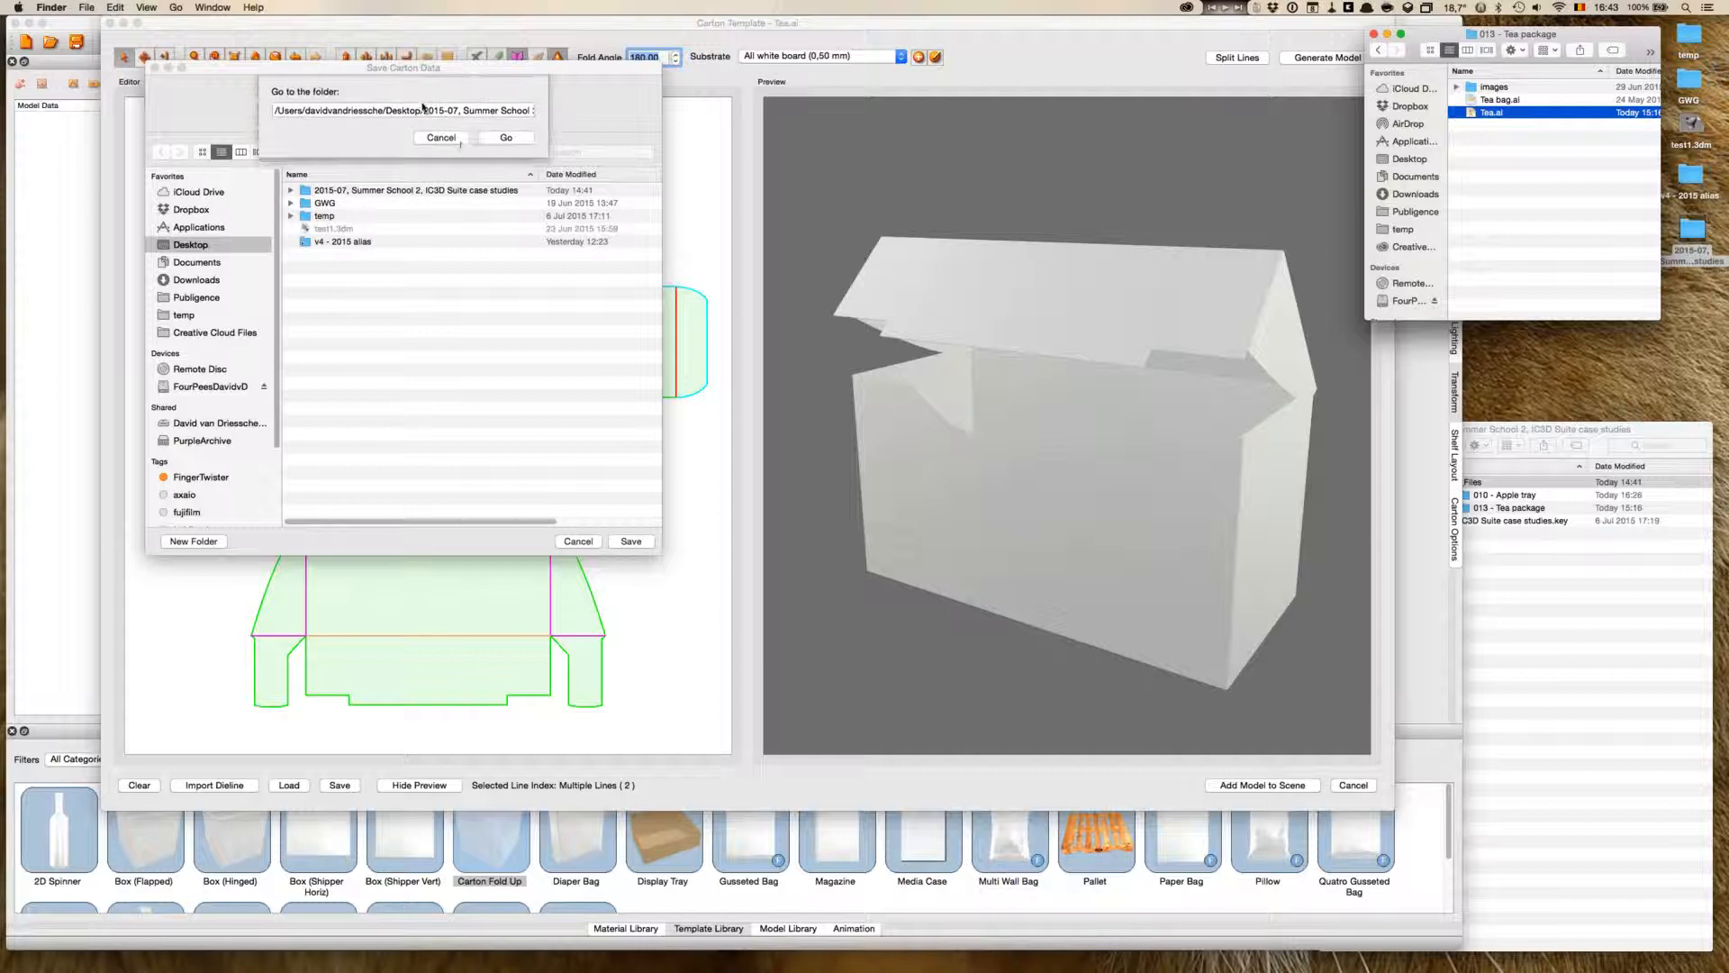
left_click(459, 142)
left_click_drag(1492, 114, 693, 275)
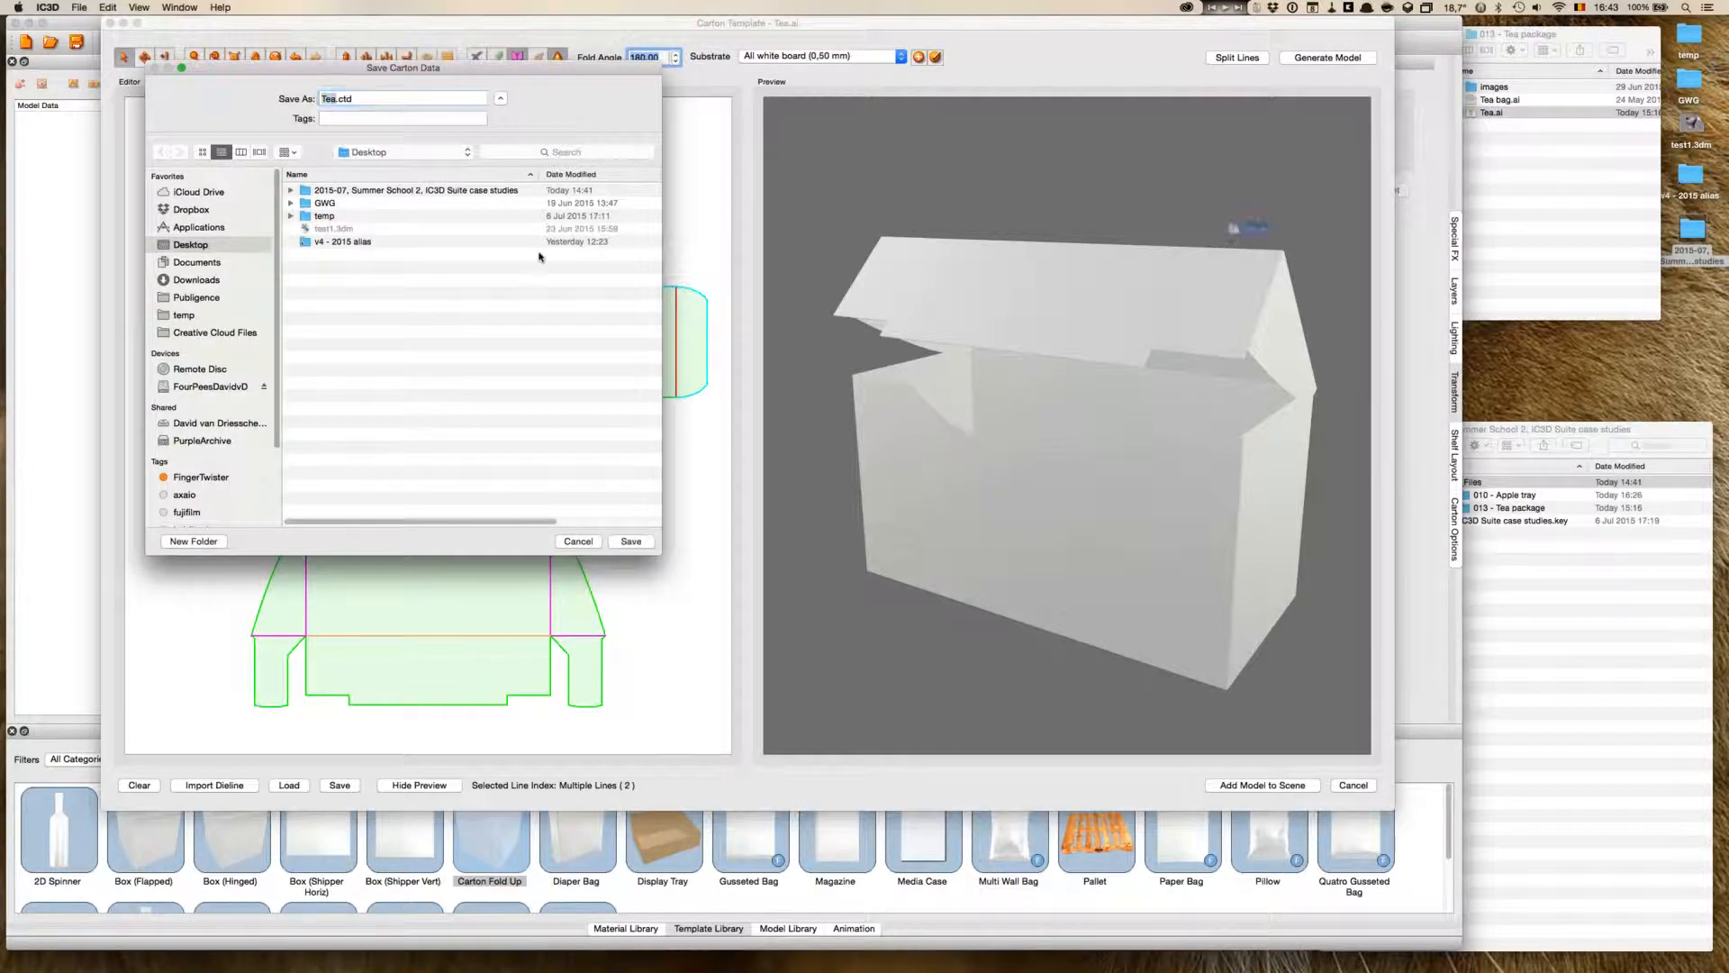
left_click(362, 99)
key("Left")
key("Left")
key("Left")
key("Left")
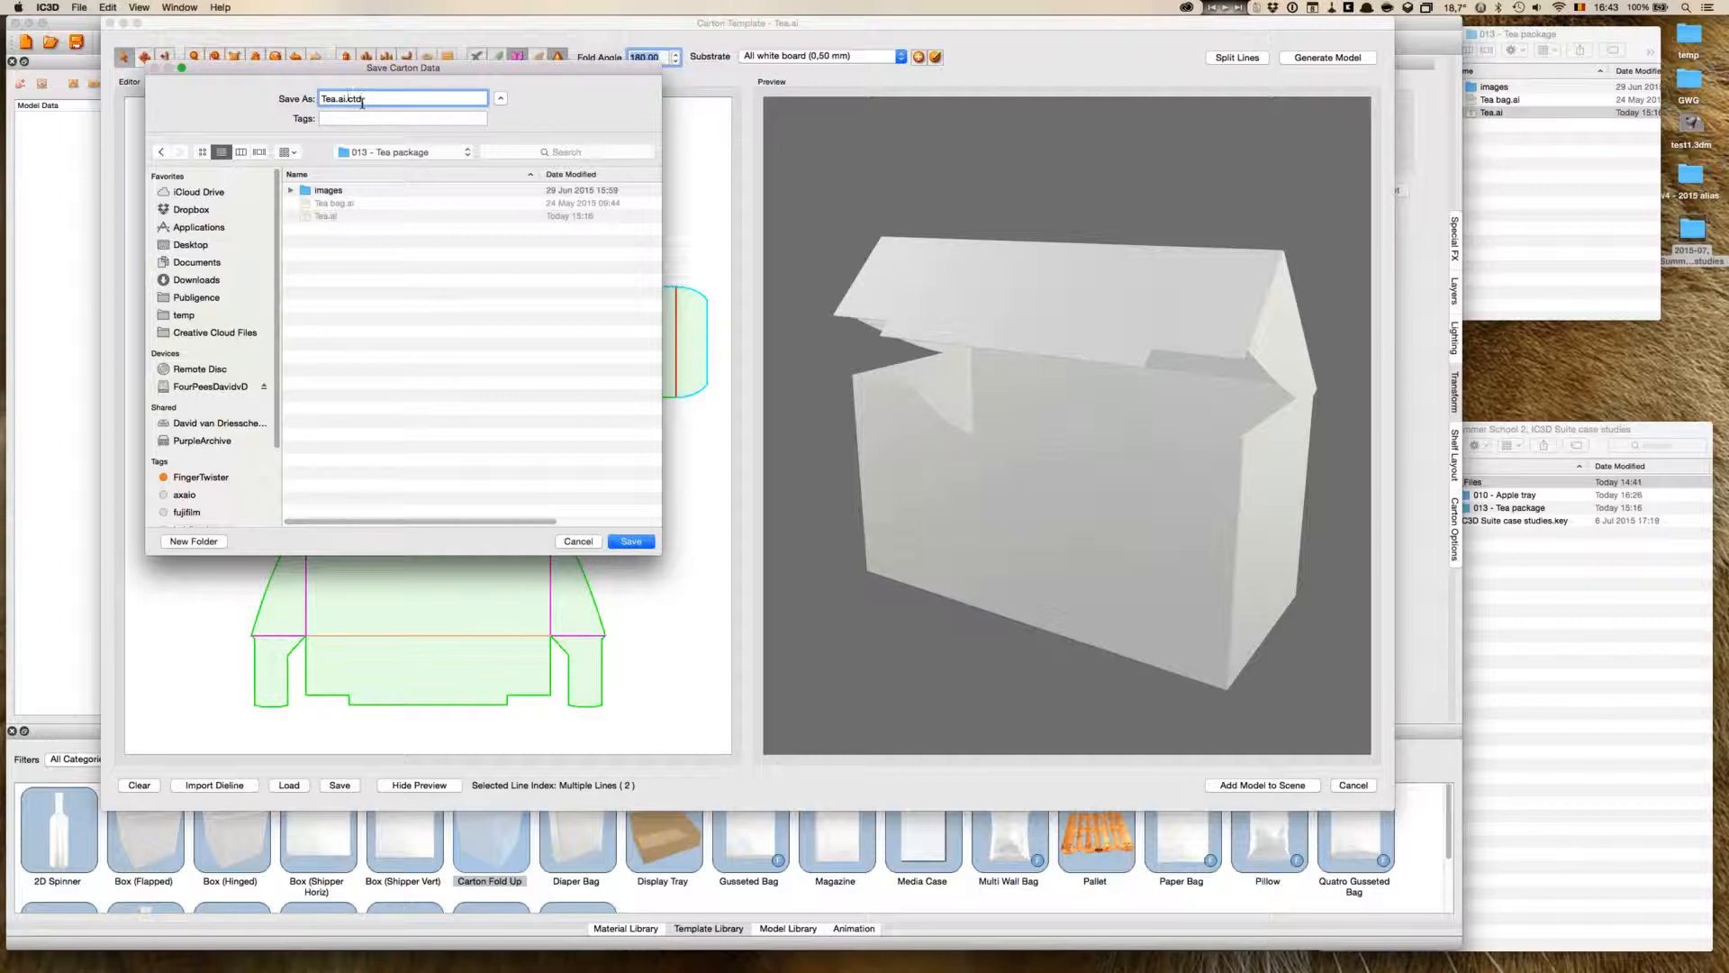
key("BackSpace")
key("BackSpace")
key("BackSpace")
left_click(363, 106)
left_click(635, 541)
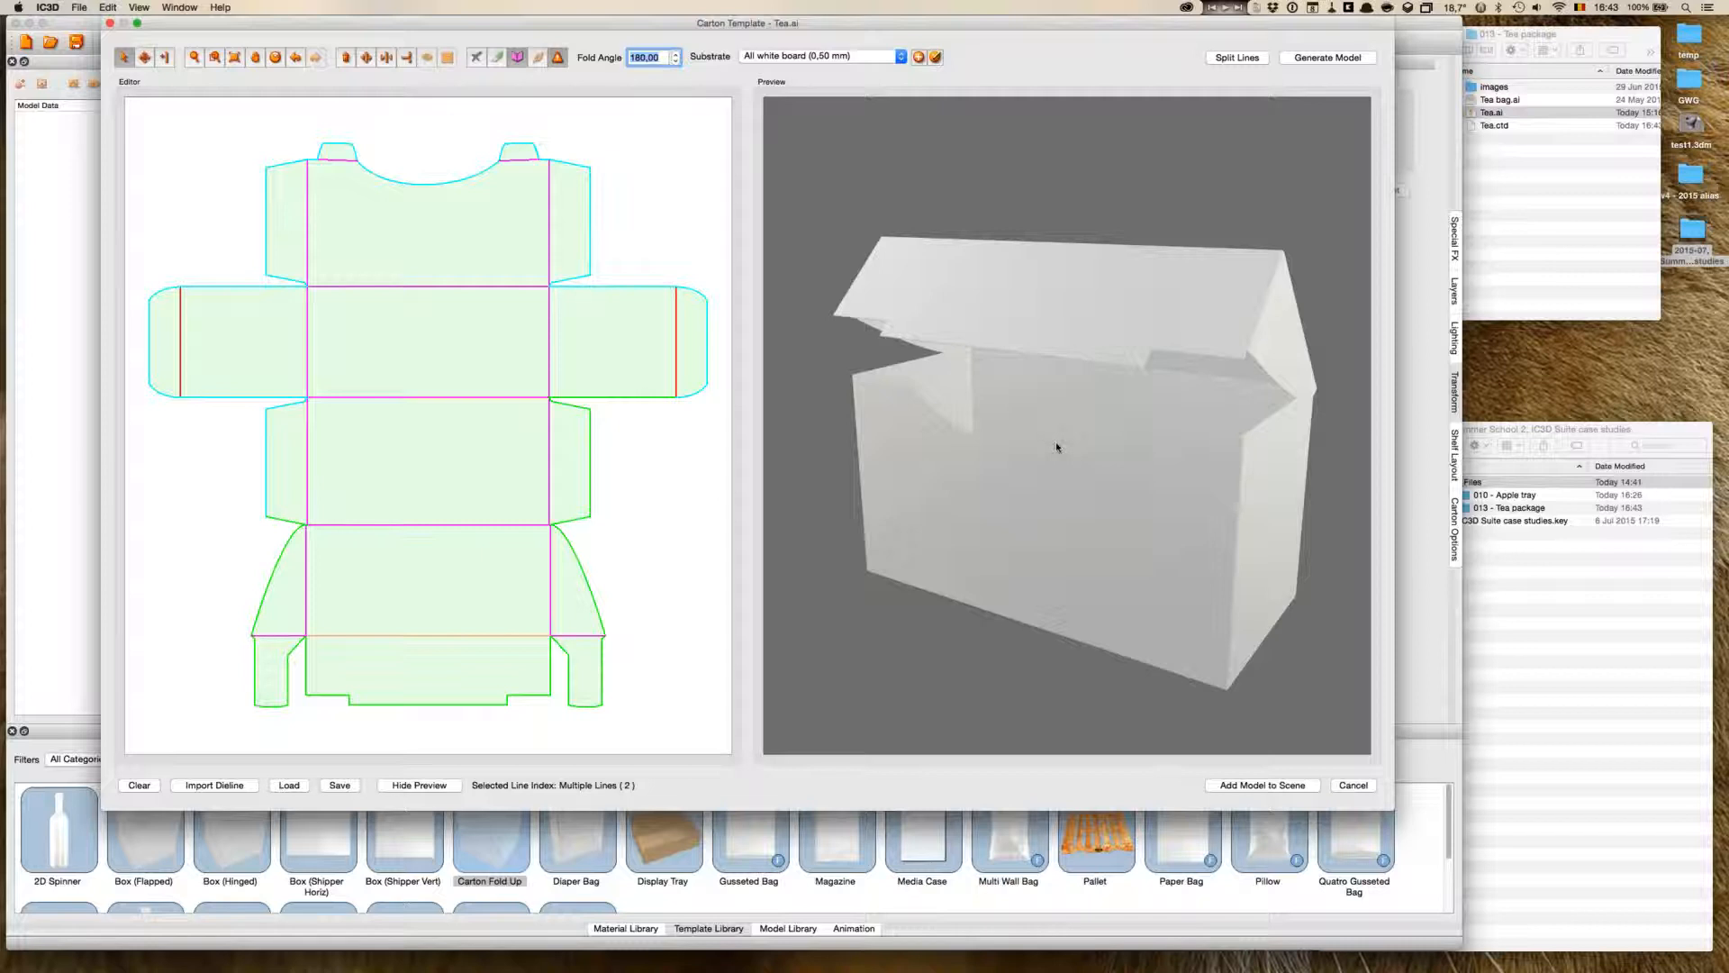
- Add the folded carton model to the scene and centre it
left_click(1288, 788)
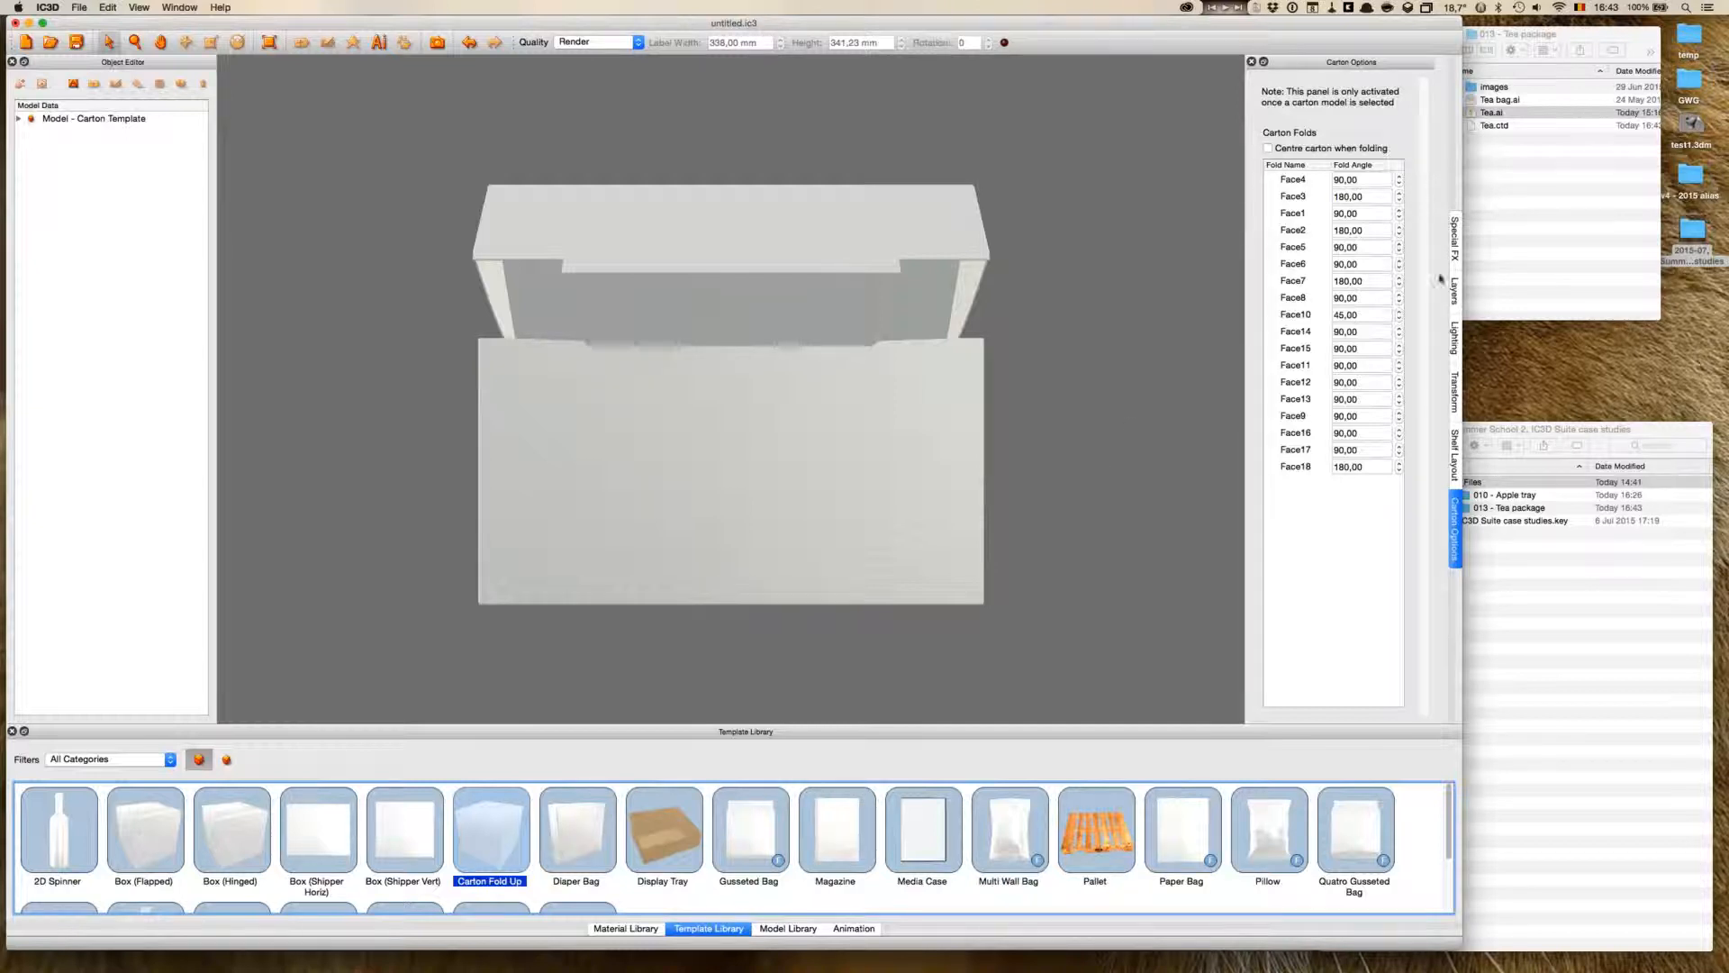
left_click(1456, 401)
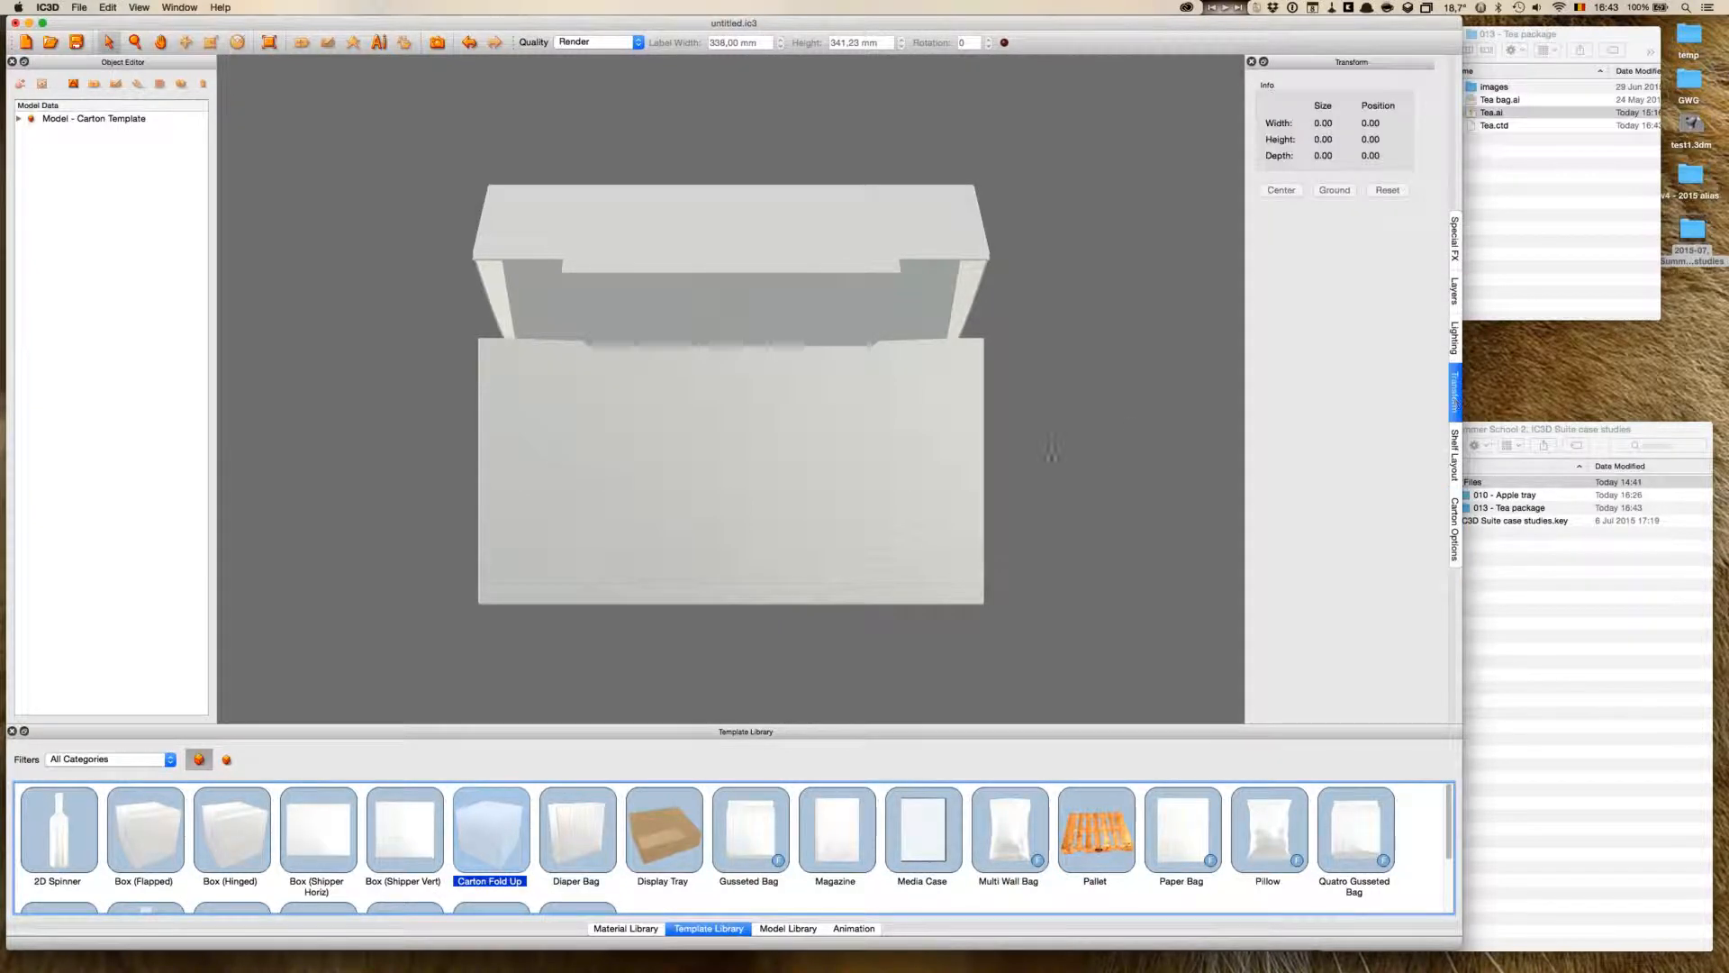
left_click(880, 451)
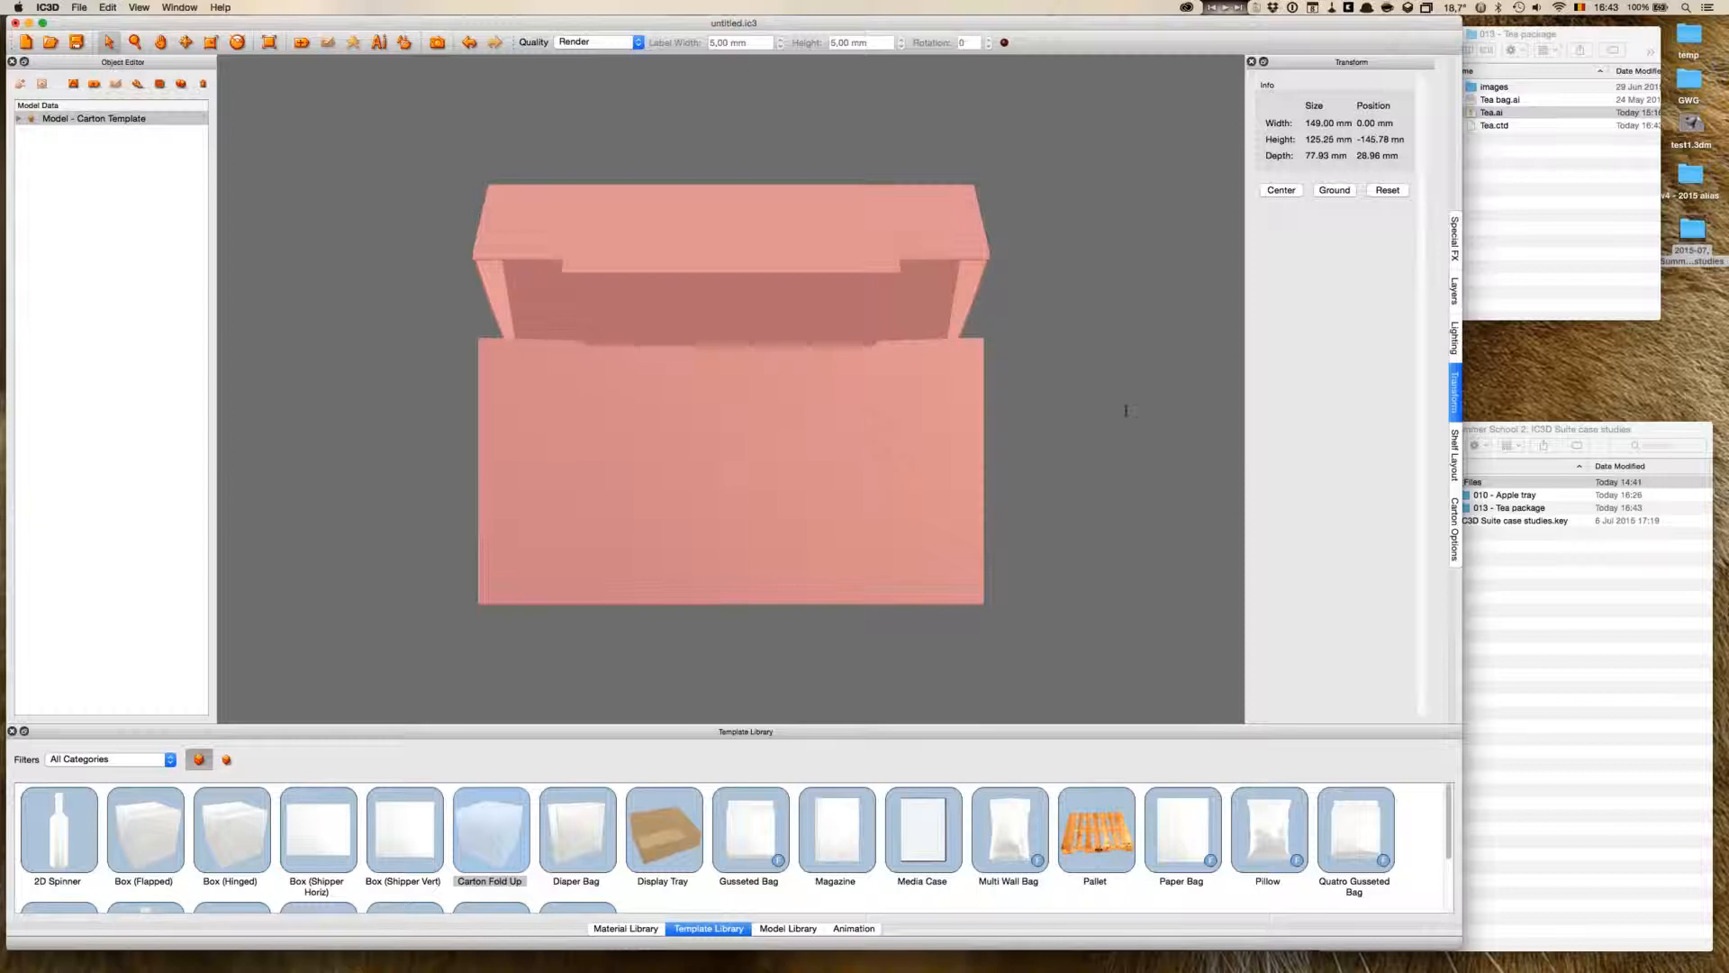
left_click(1282, 190)
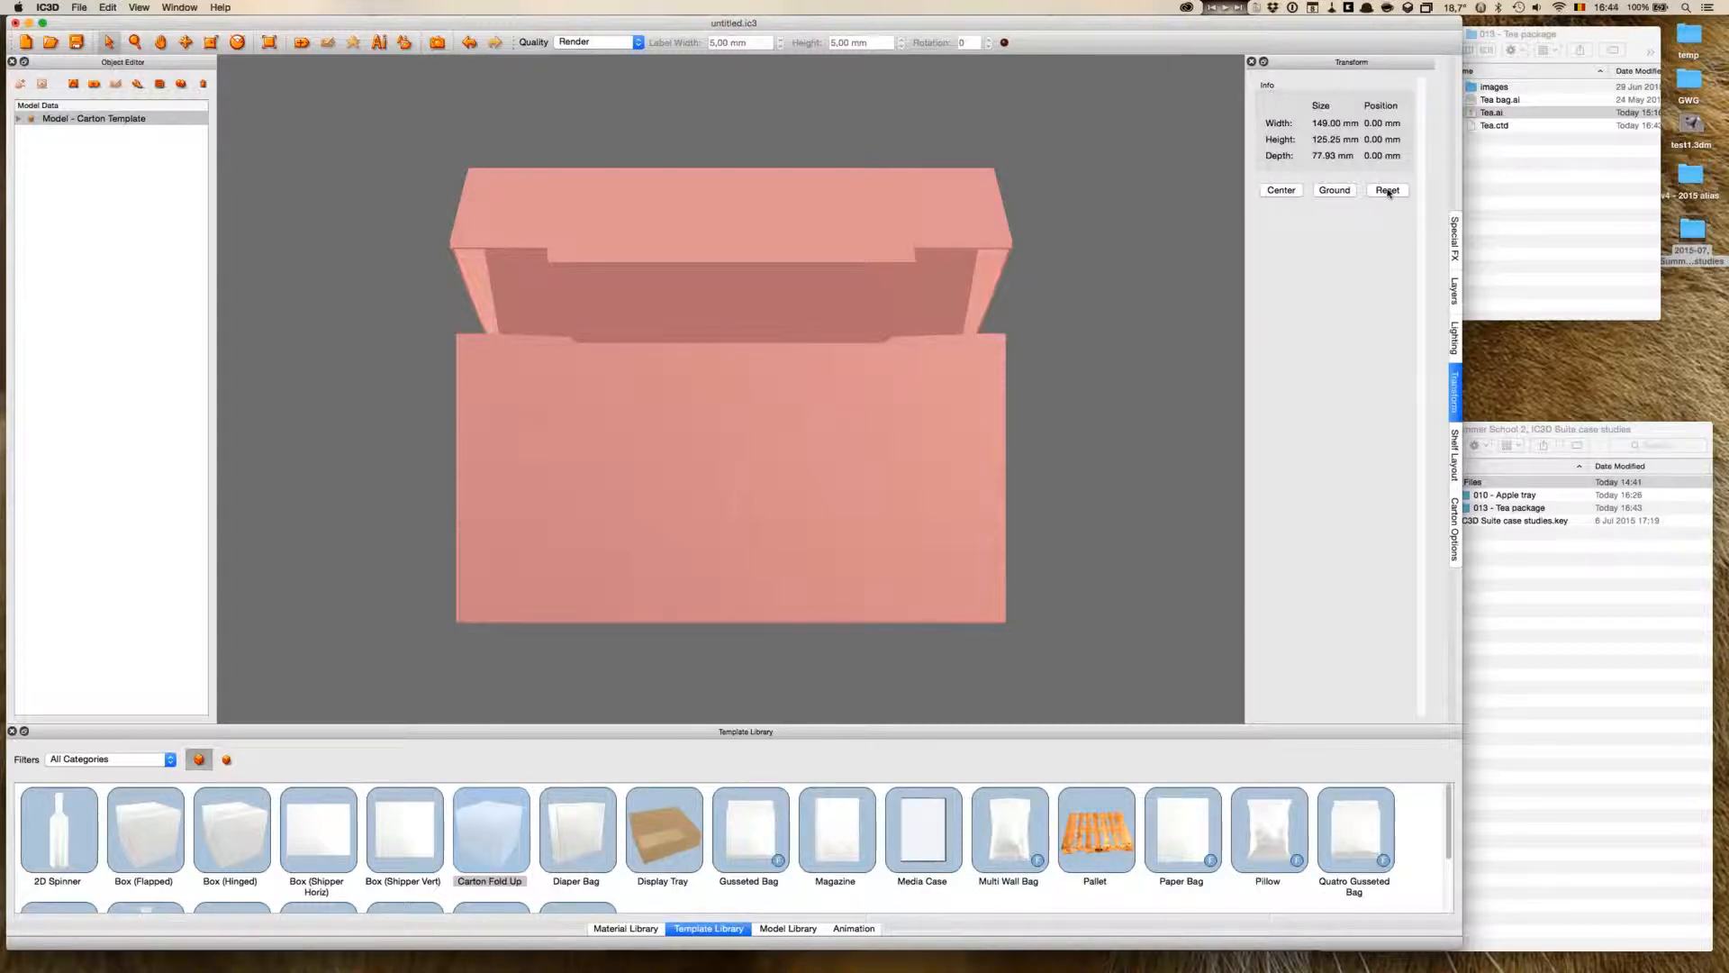
left_click(1388, 190)
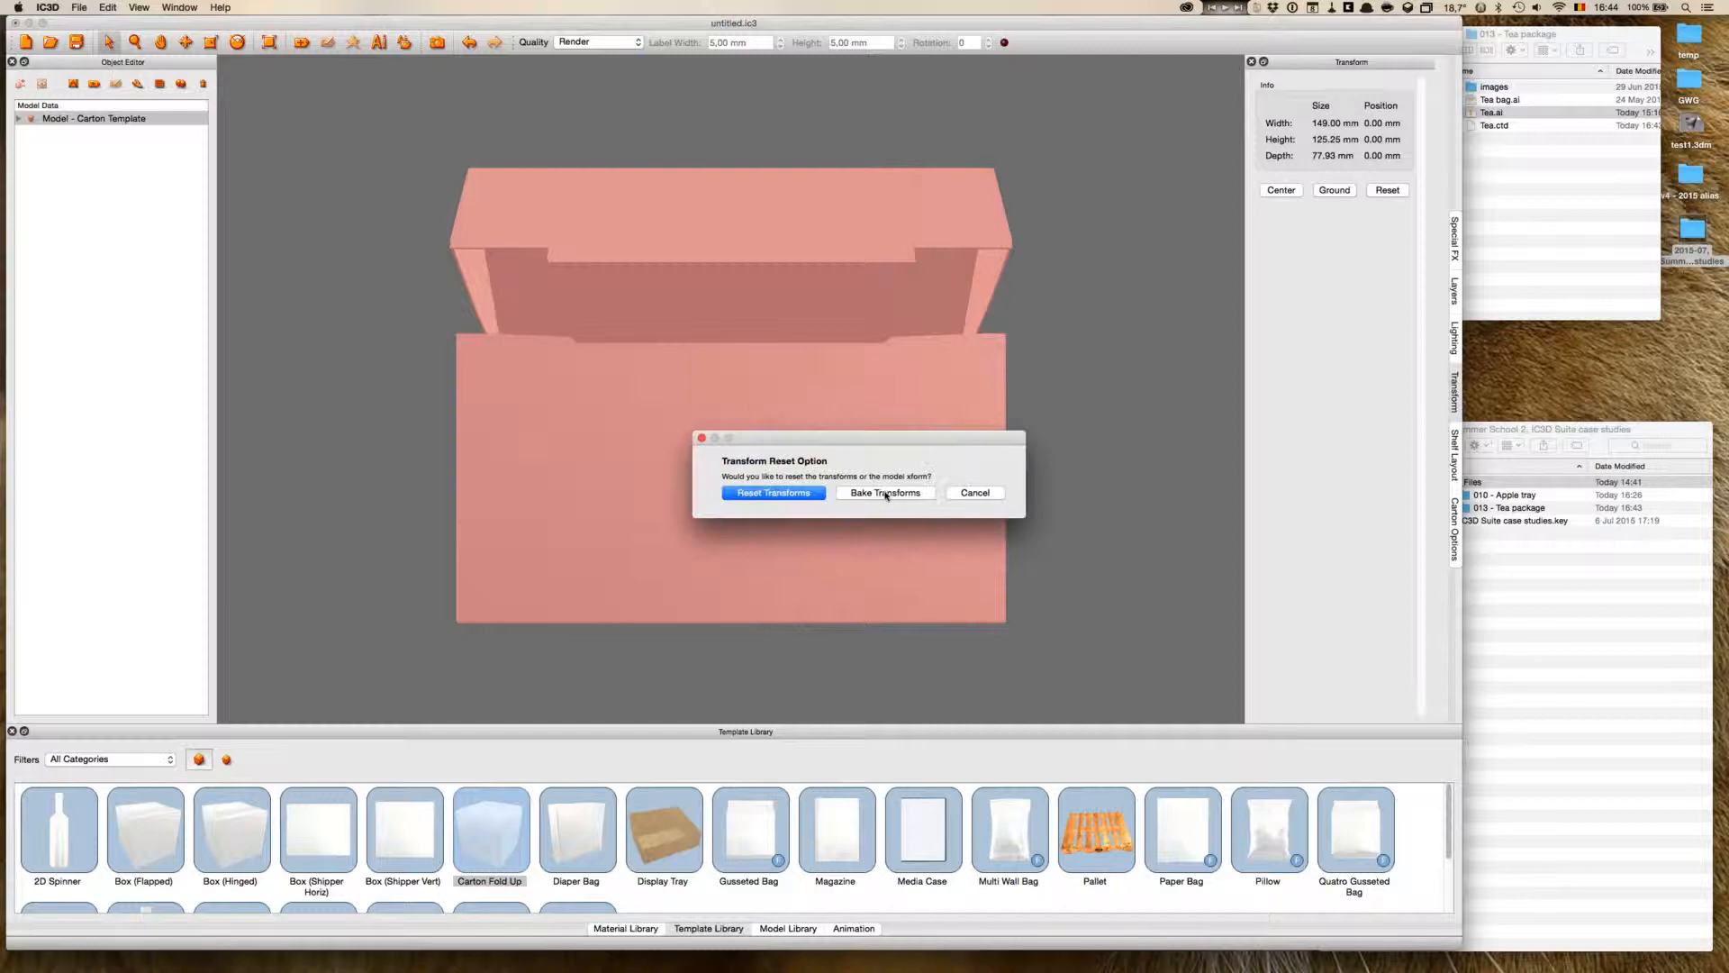
left_click(976, 493)
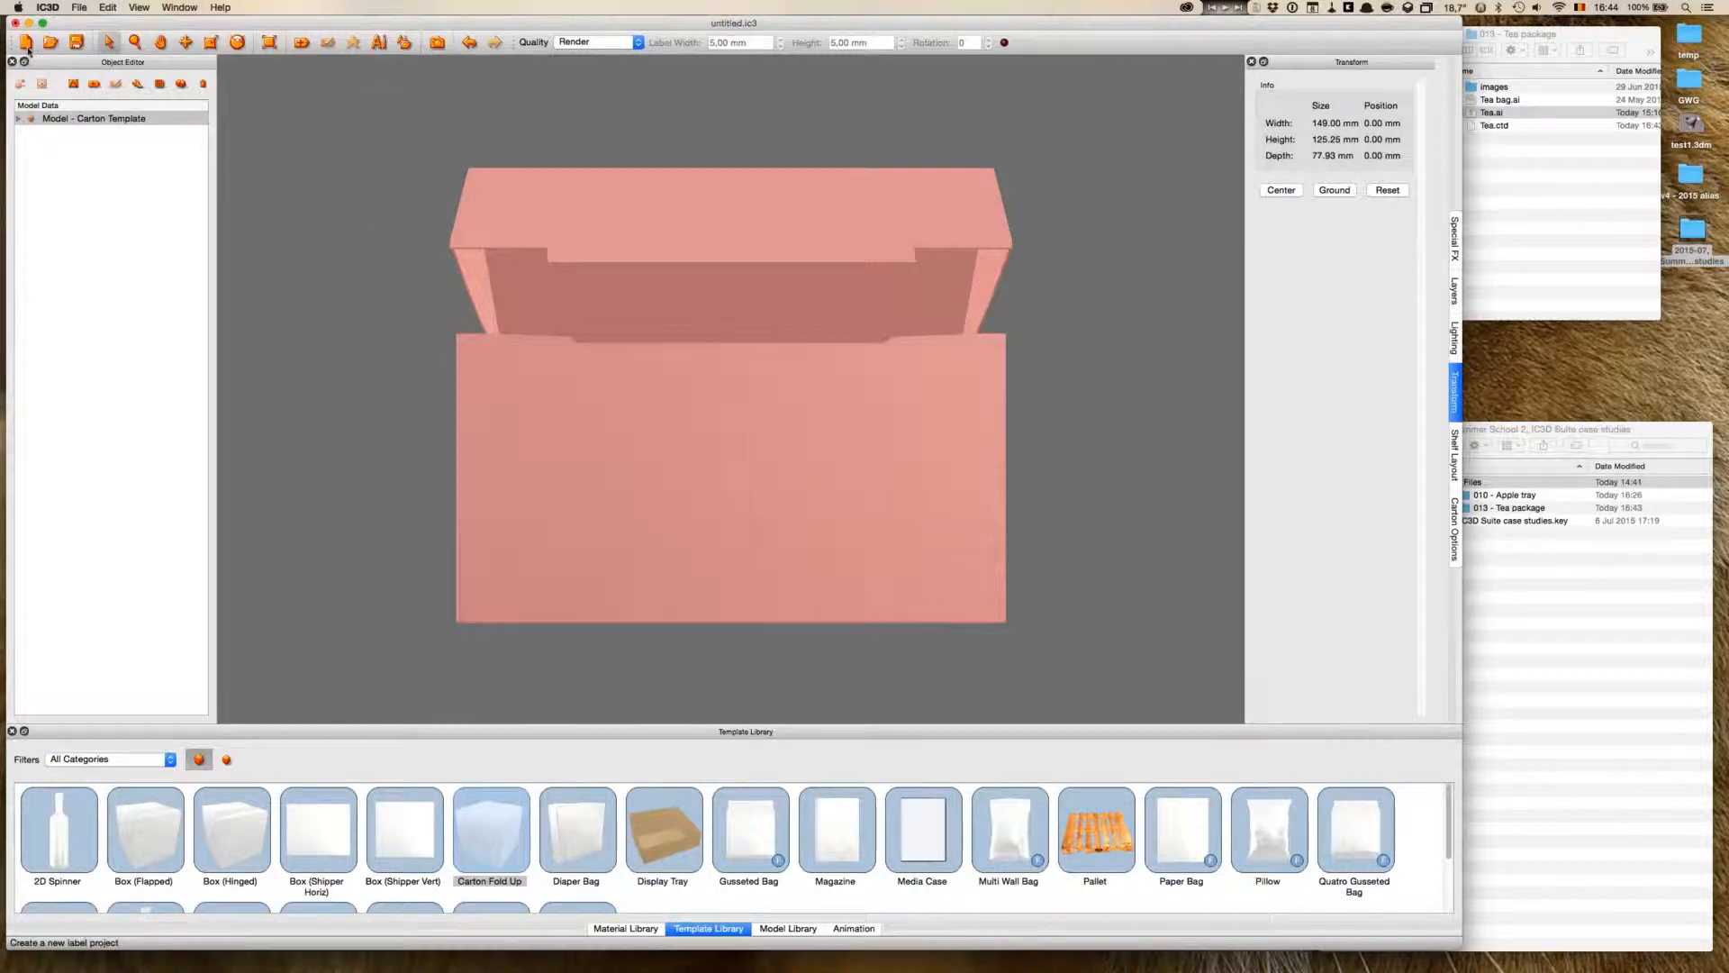
- Save the project as Tea package.ic3 in the 013 - Tea package folder
left_click(79, 7)
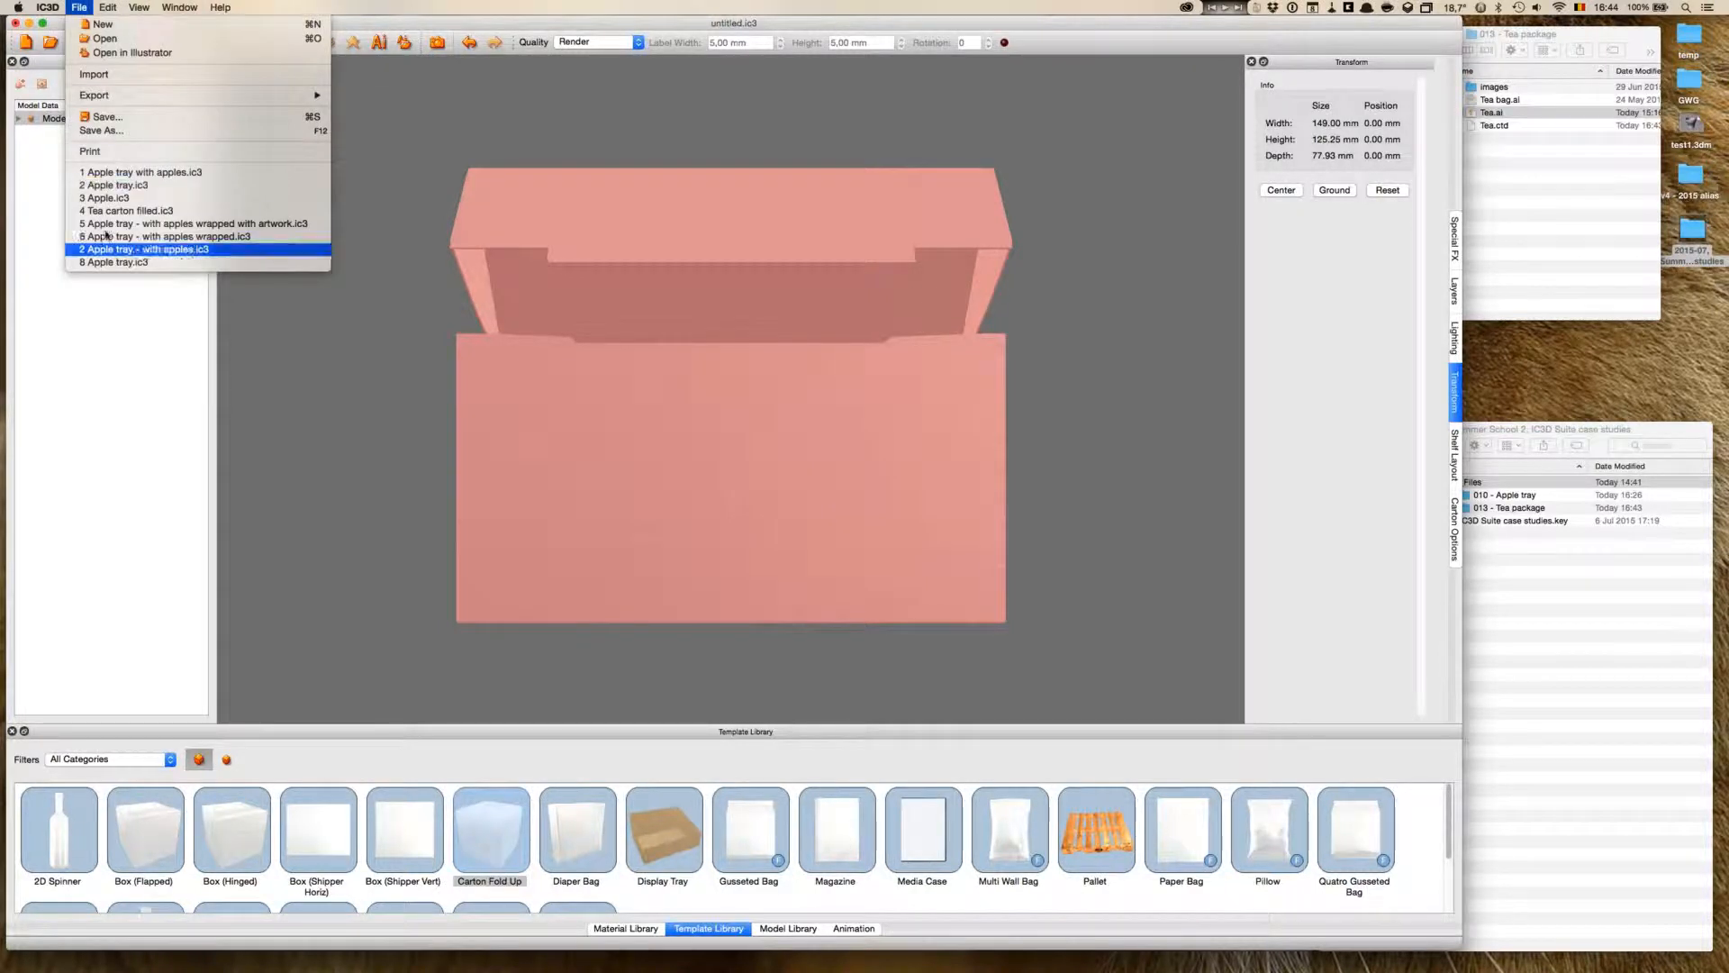
left_click(134, 127)
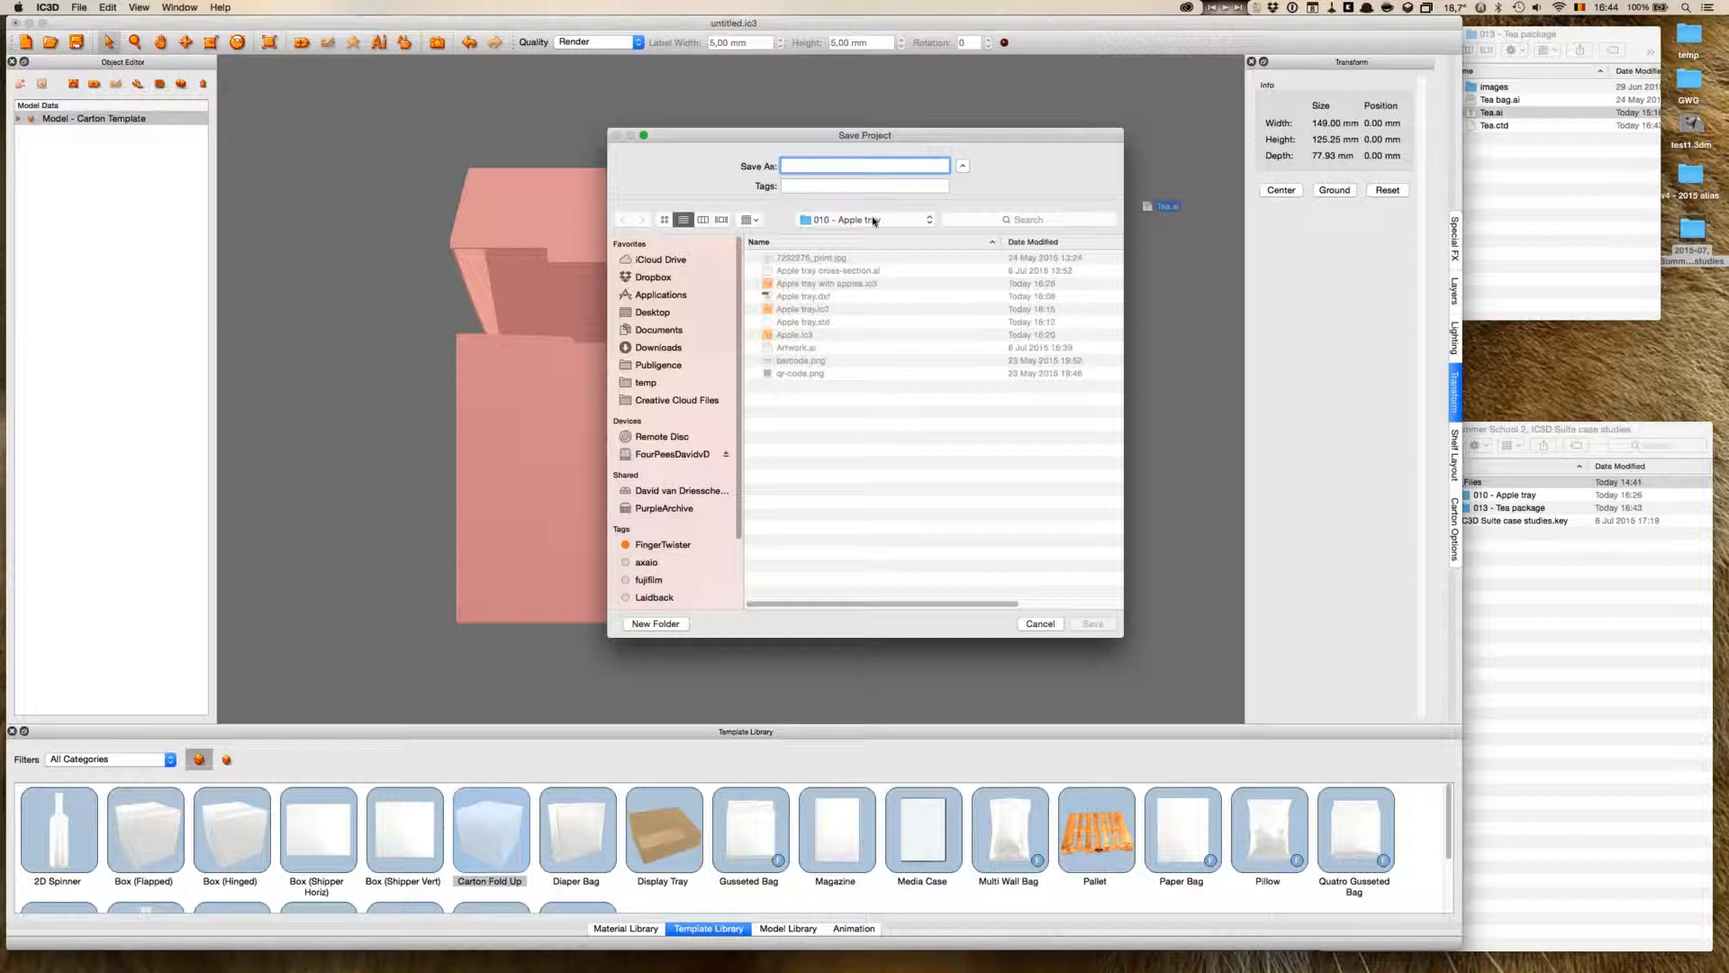
type("Tea package.ic3")
key("Return")
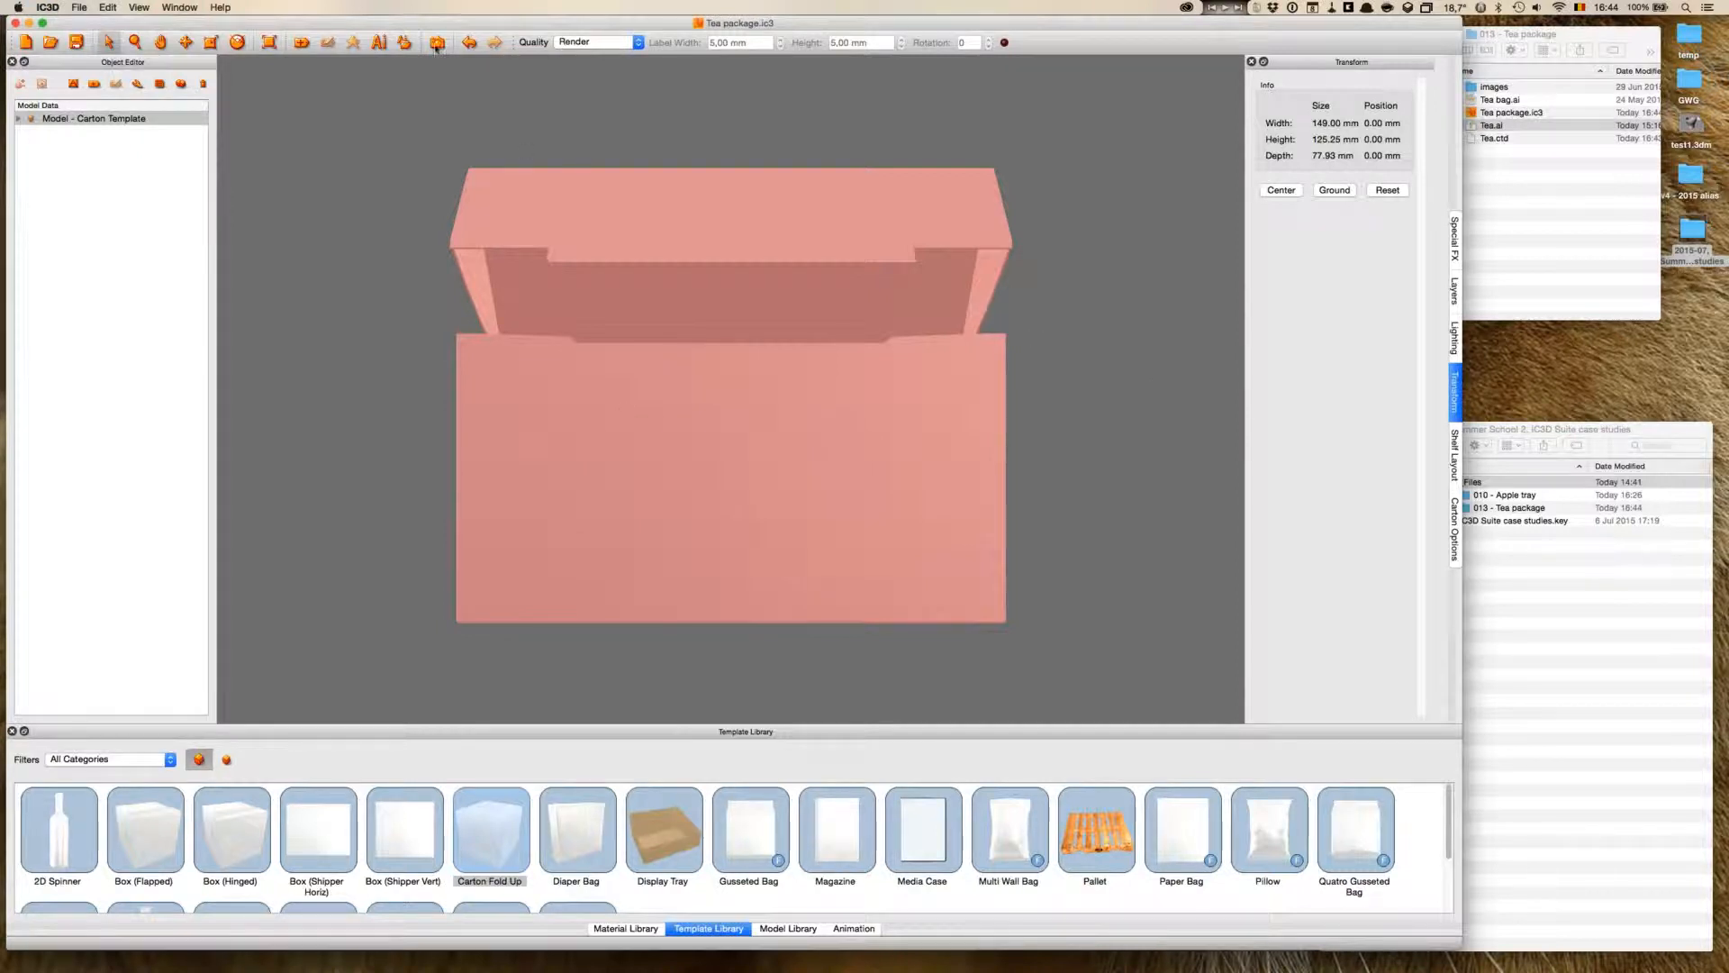
- Open the carton's artwork templates in Illustrator and compare the front and back documents
left_click(379, 43)
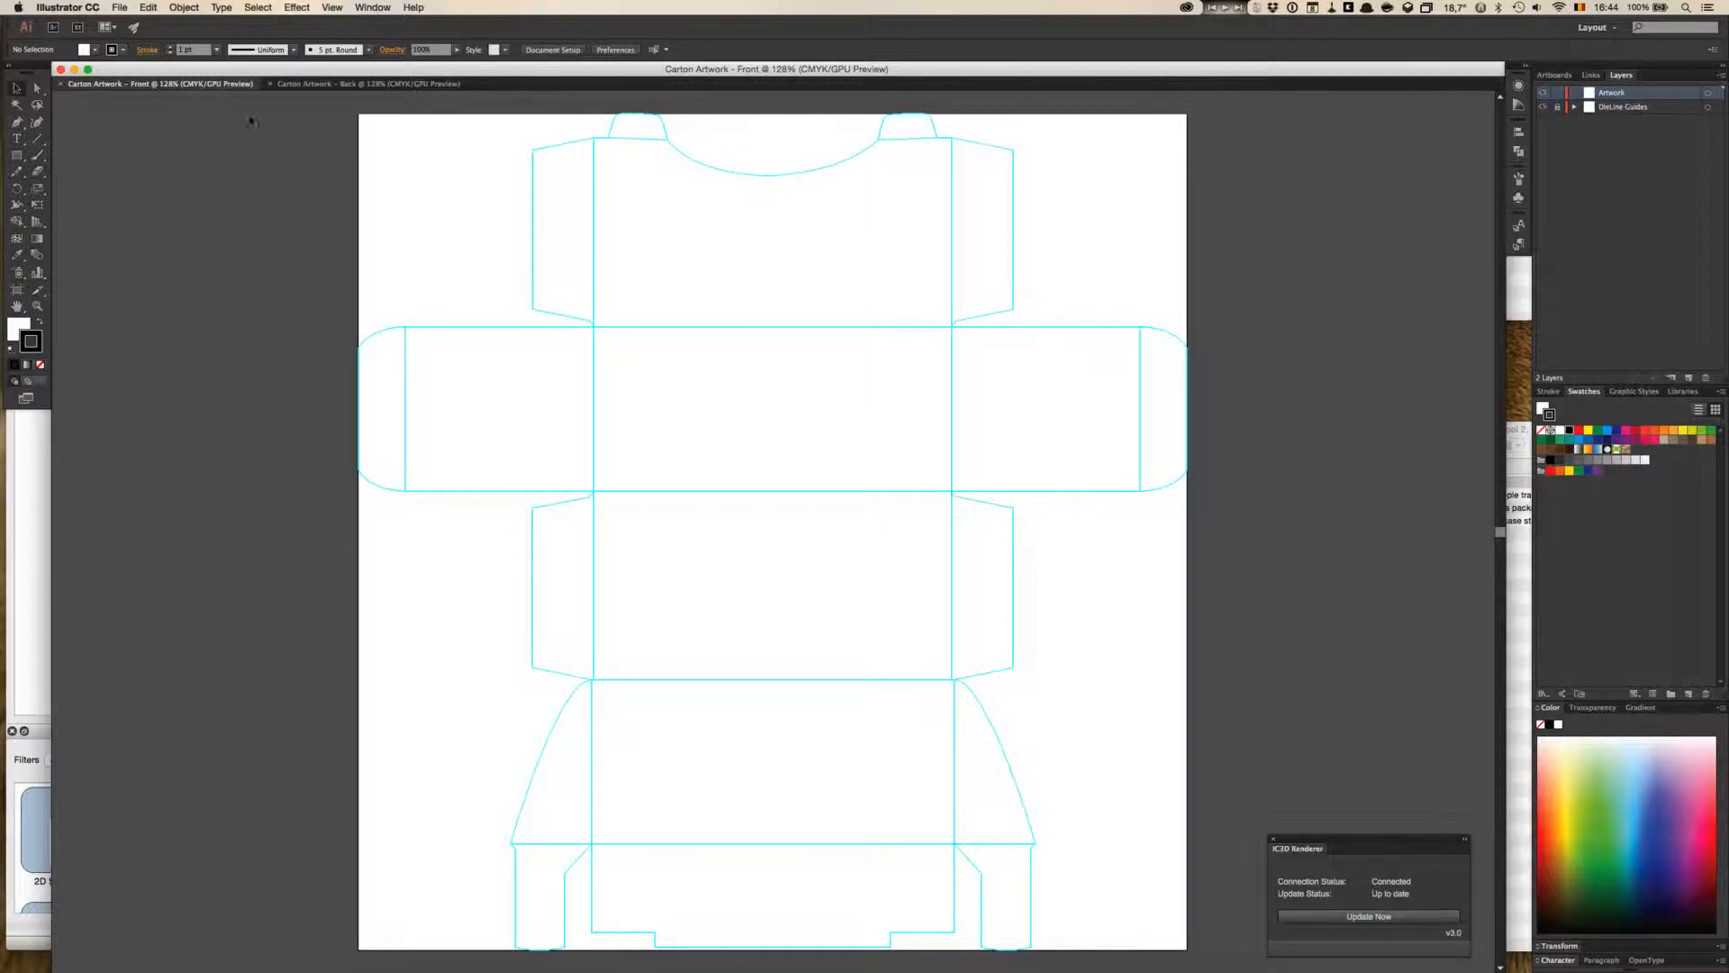
left_click(306, 83)
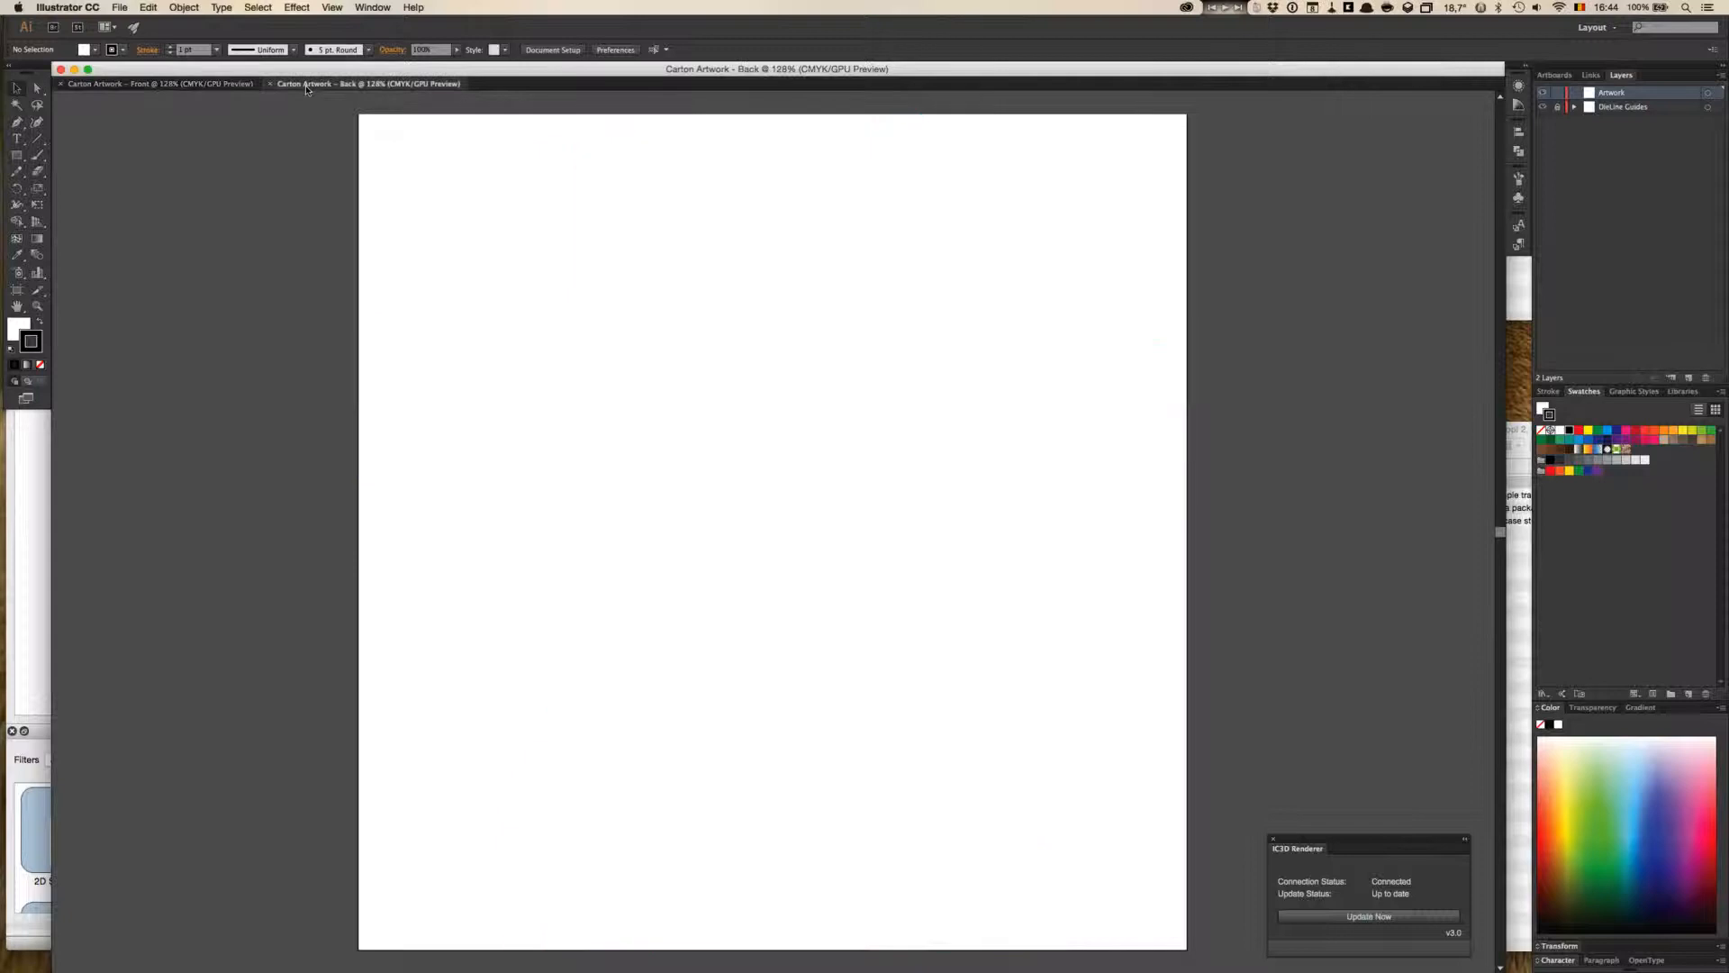
left_click(214, 85)
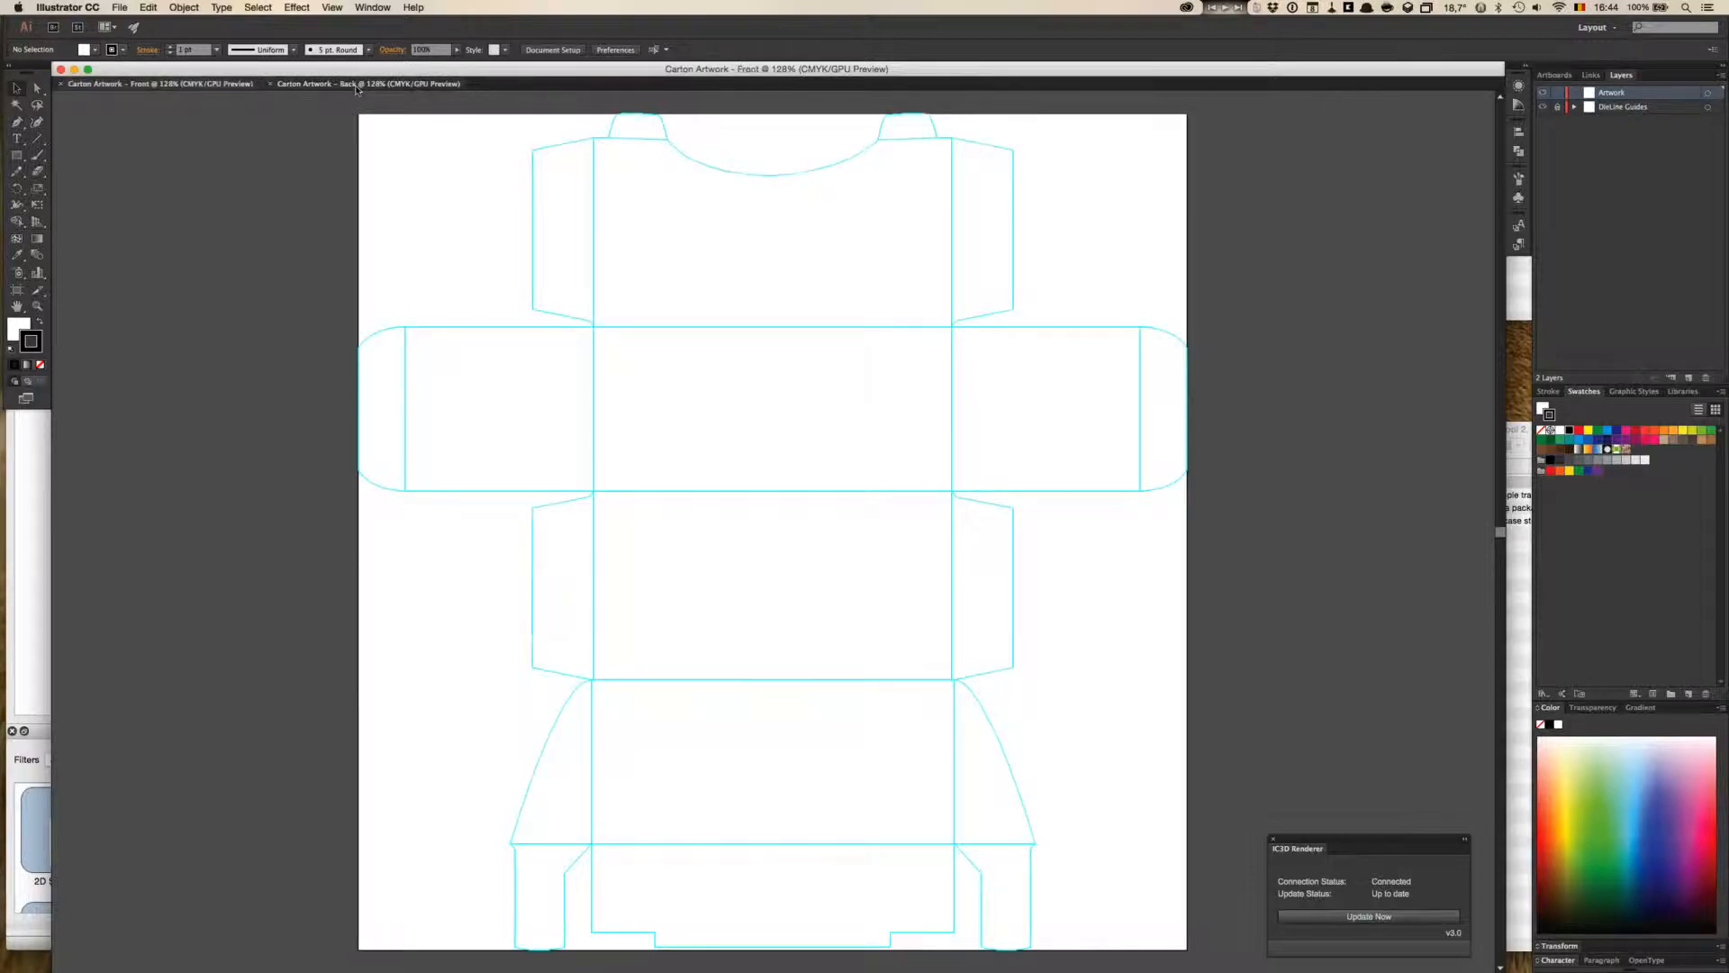
left_click(357, 84)
left_click(218, 85)
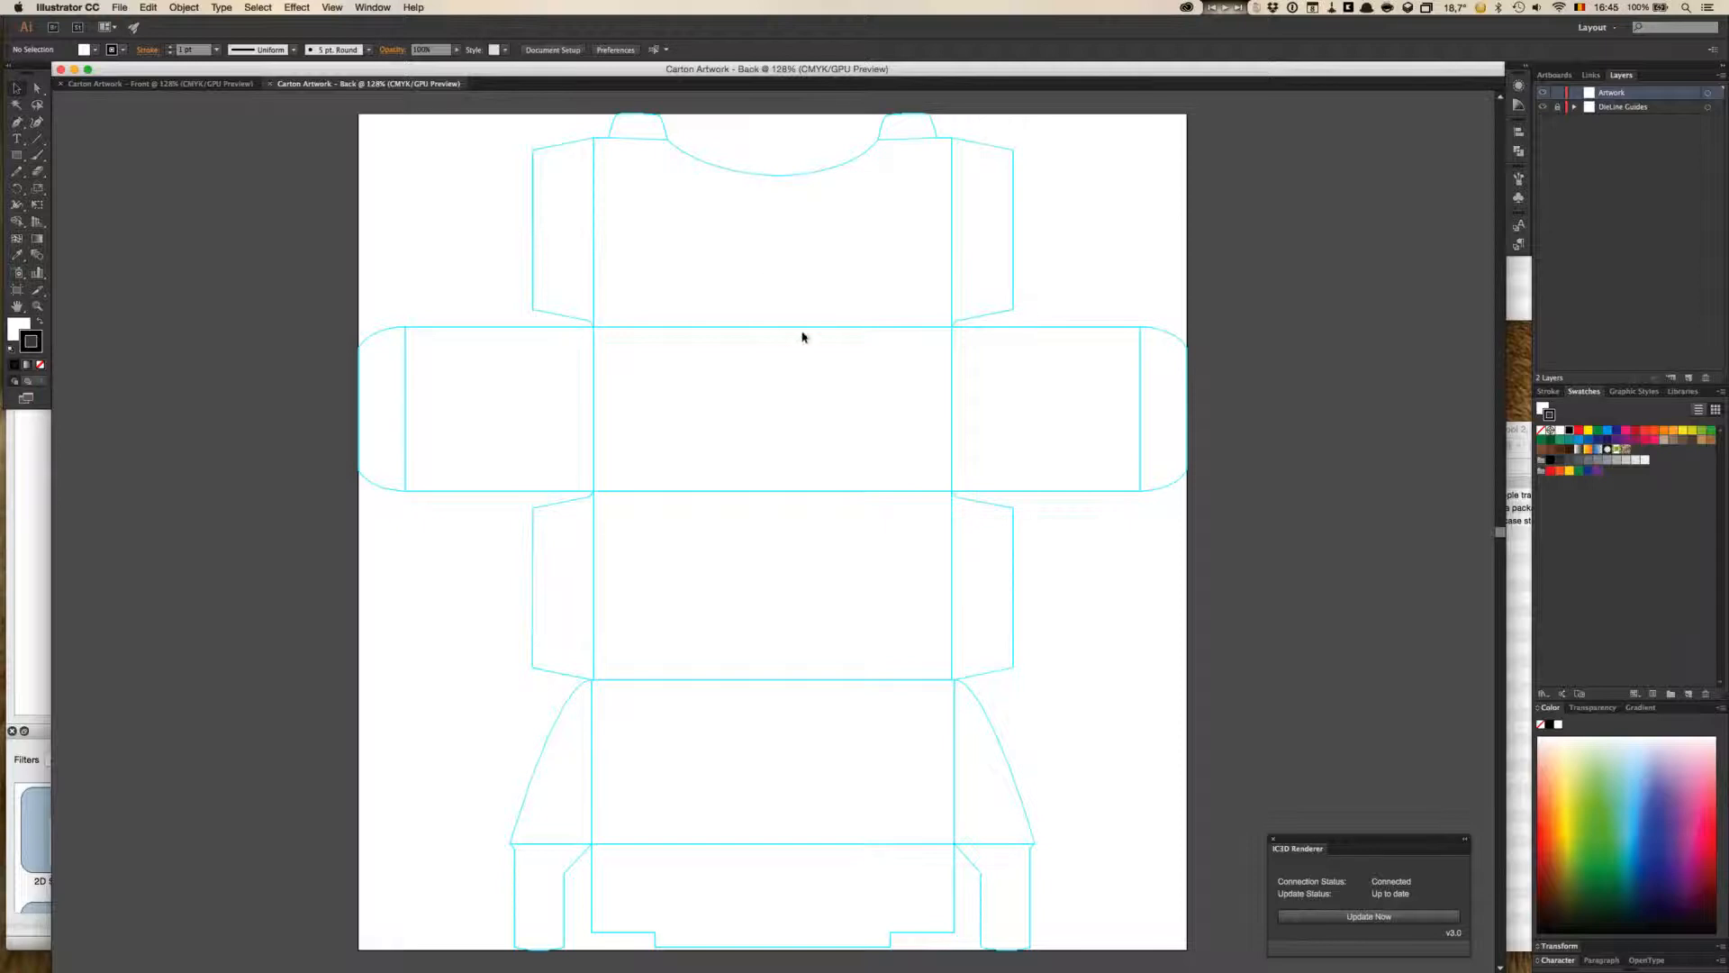
left_click(222, 84)
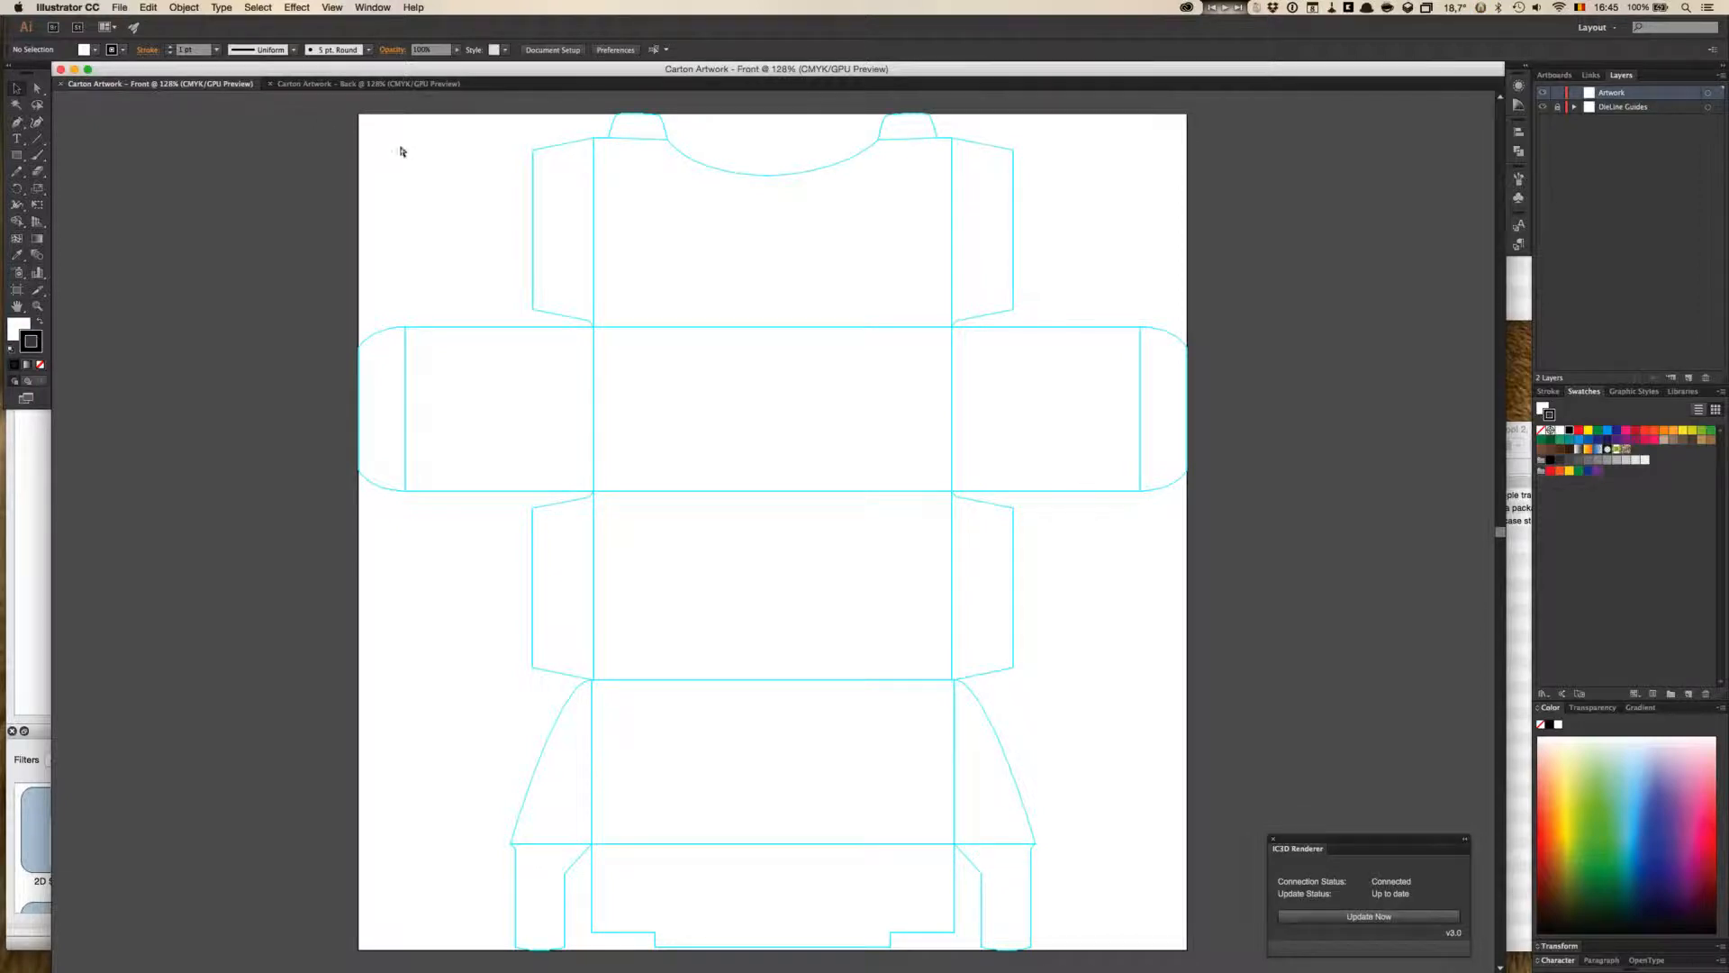
- Open Tea.ai from the 013 - Tea package folder in Illustrator, then hide its die layer
key("super+Tab")
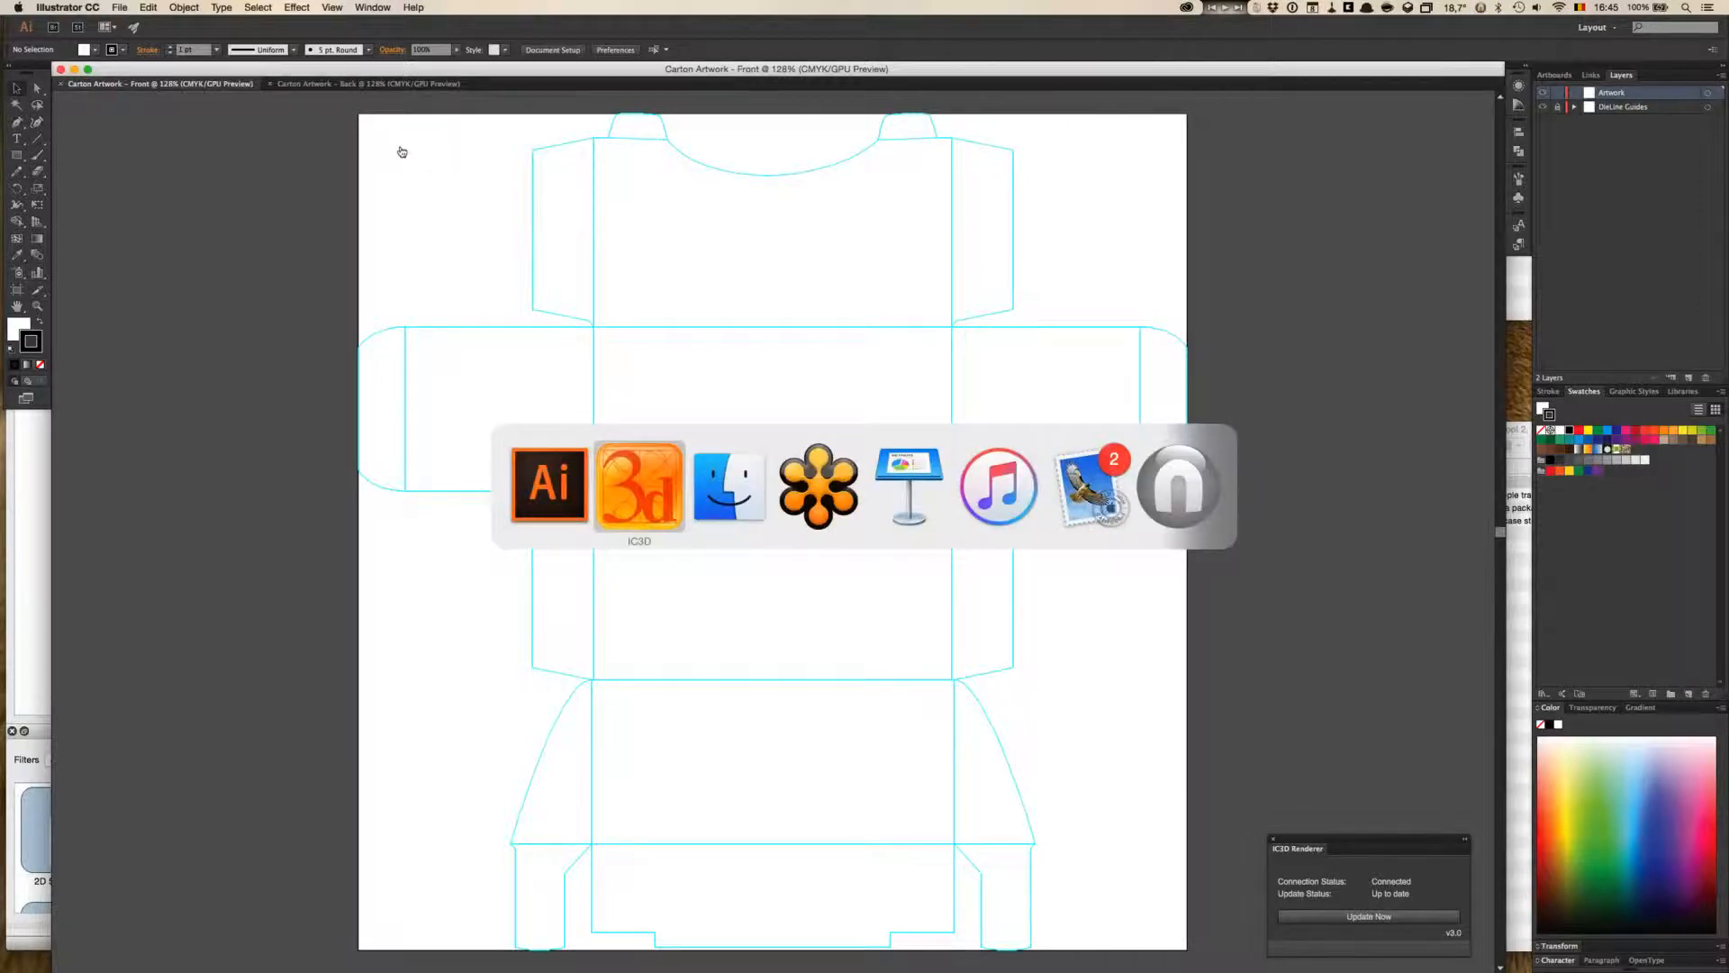
key("super+Tab")
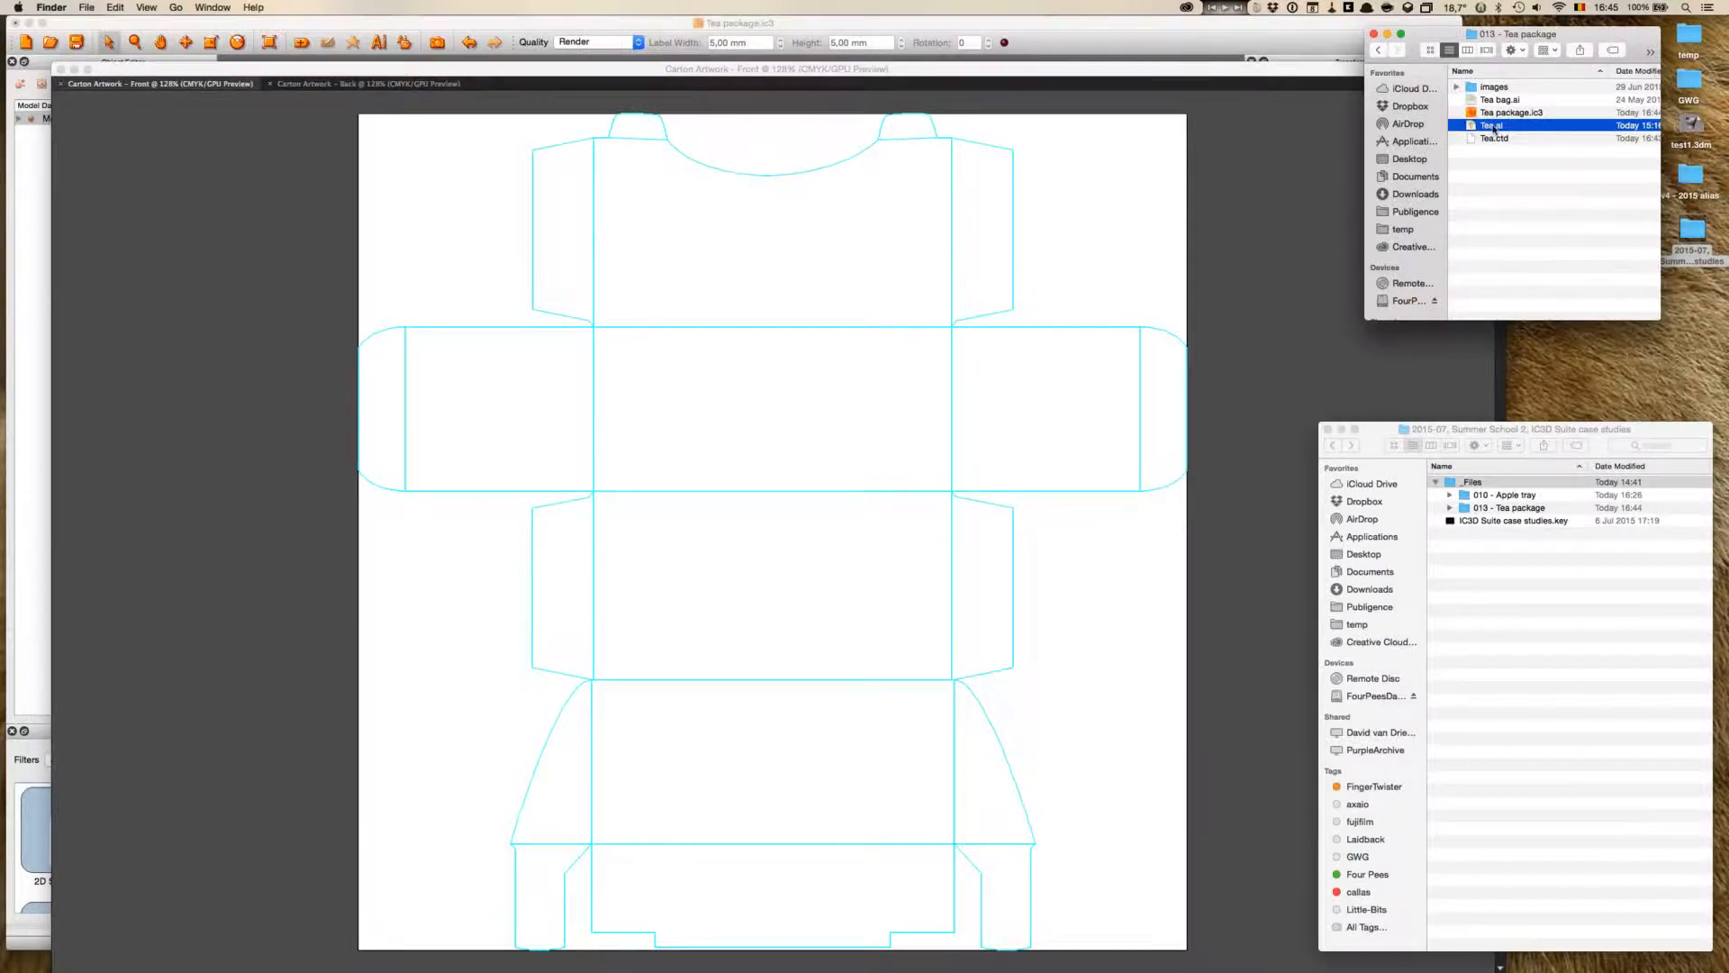
double_click(1491, 129)
key("super+grave")
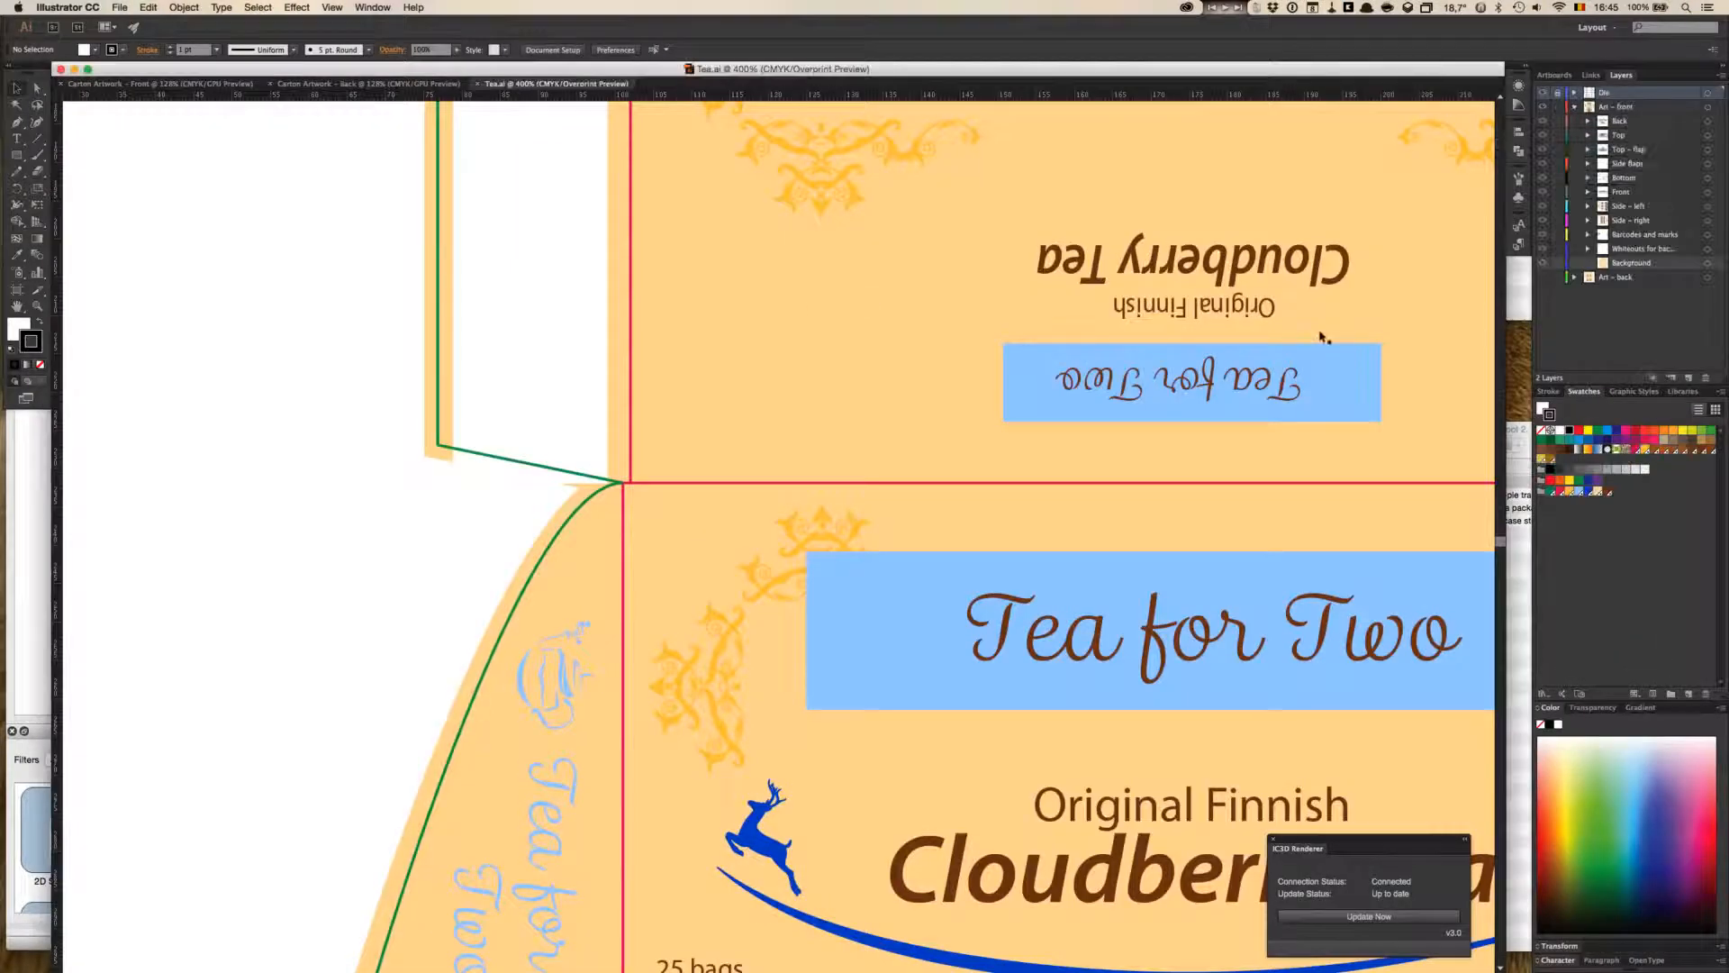
left_click(1541, 93)
left_click(1574, 107)
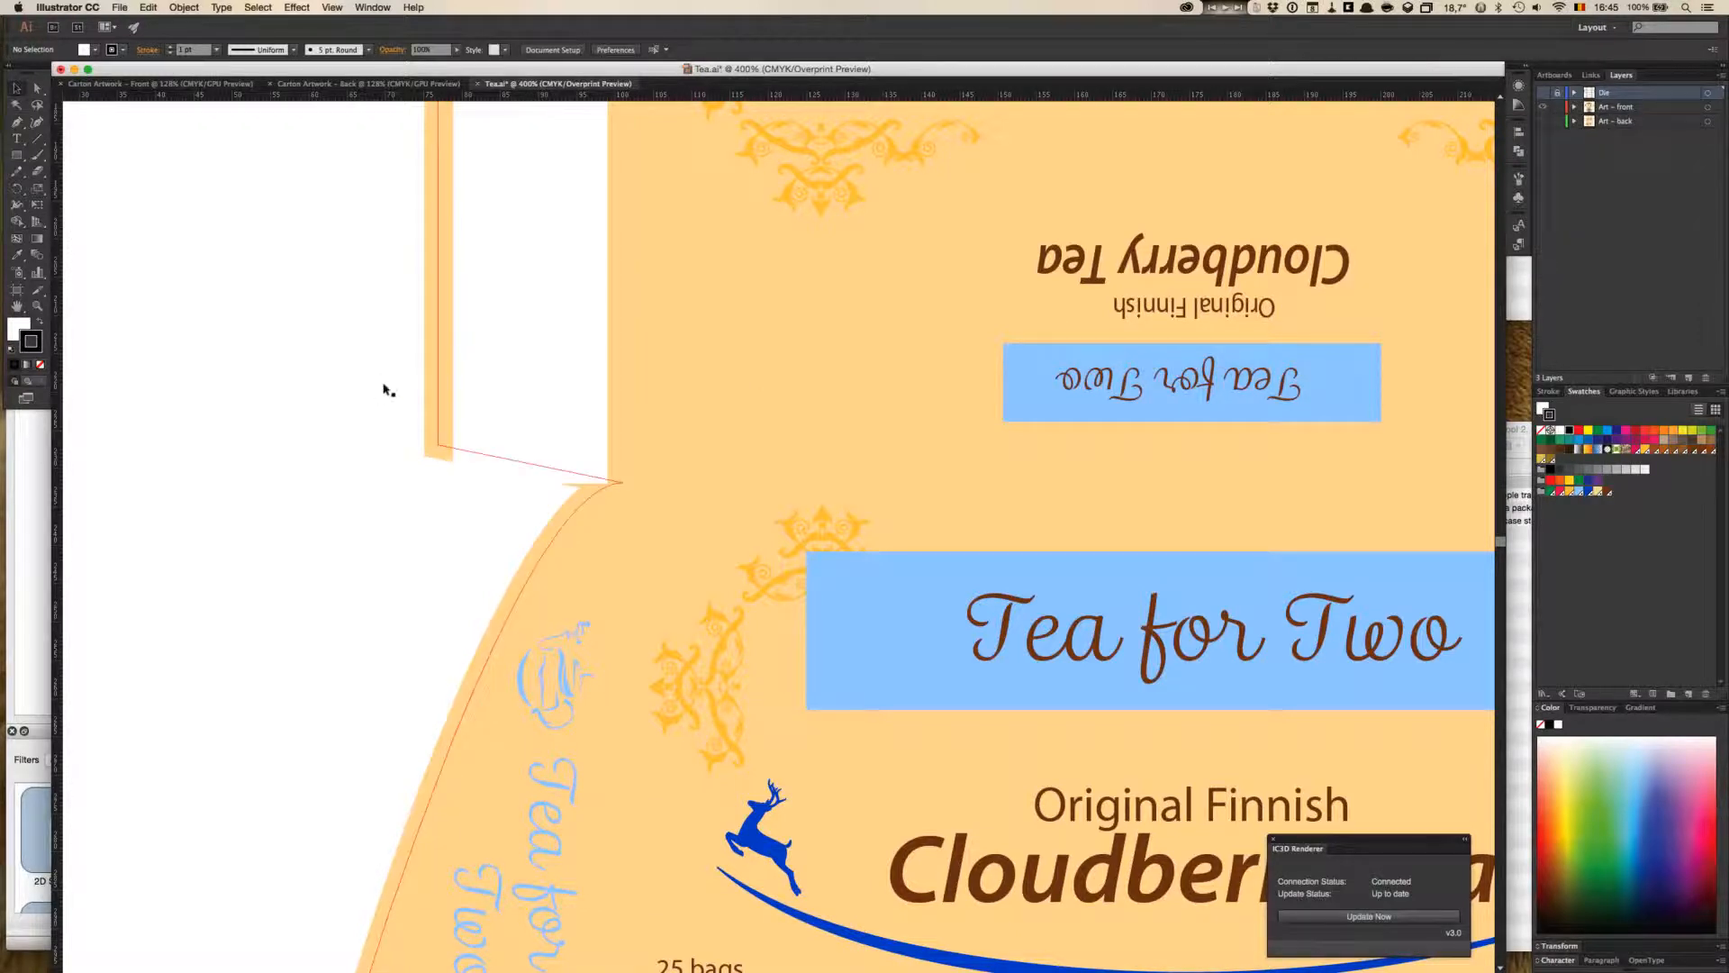
- Copy all front artwork from Tea.ai and paste it in the same position into the Carton Artwork - Front document
key("z")
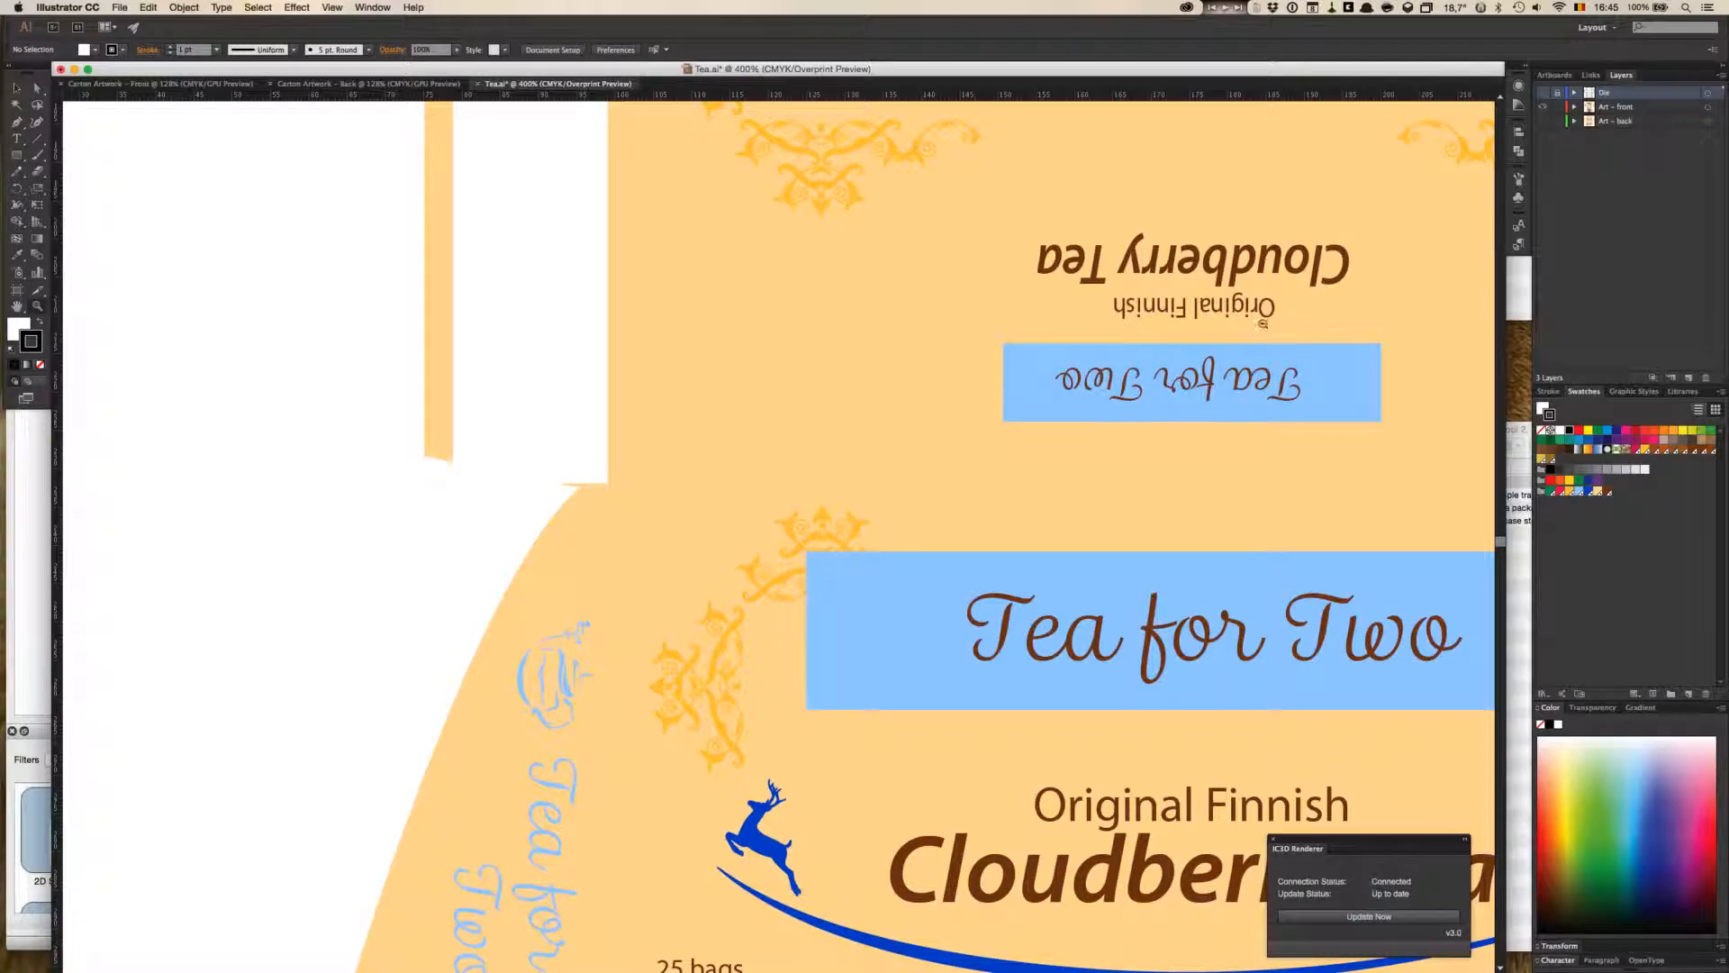
left_click(1107, 444, "alt")
left_click(456, 541, "alt")
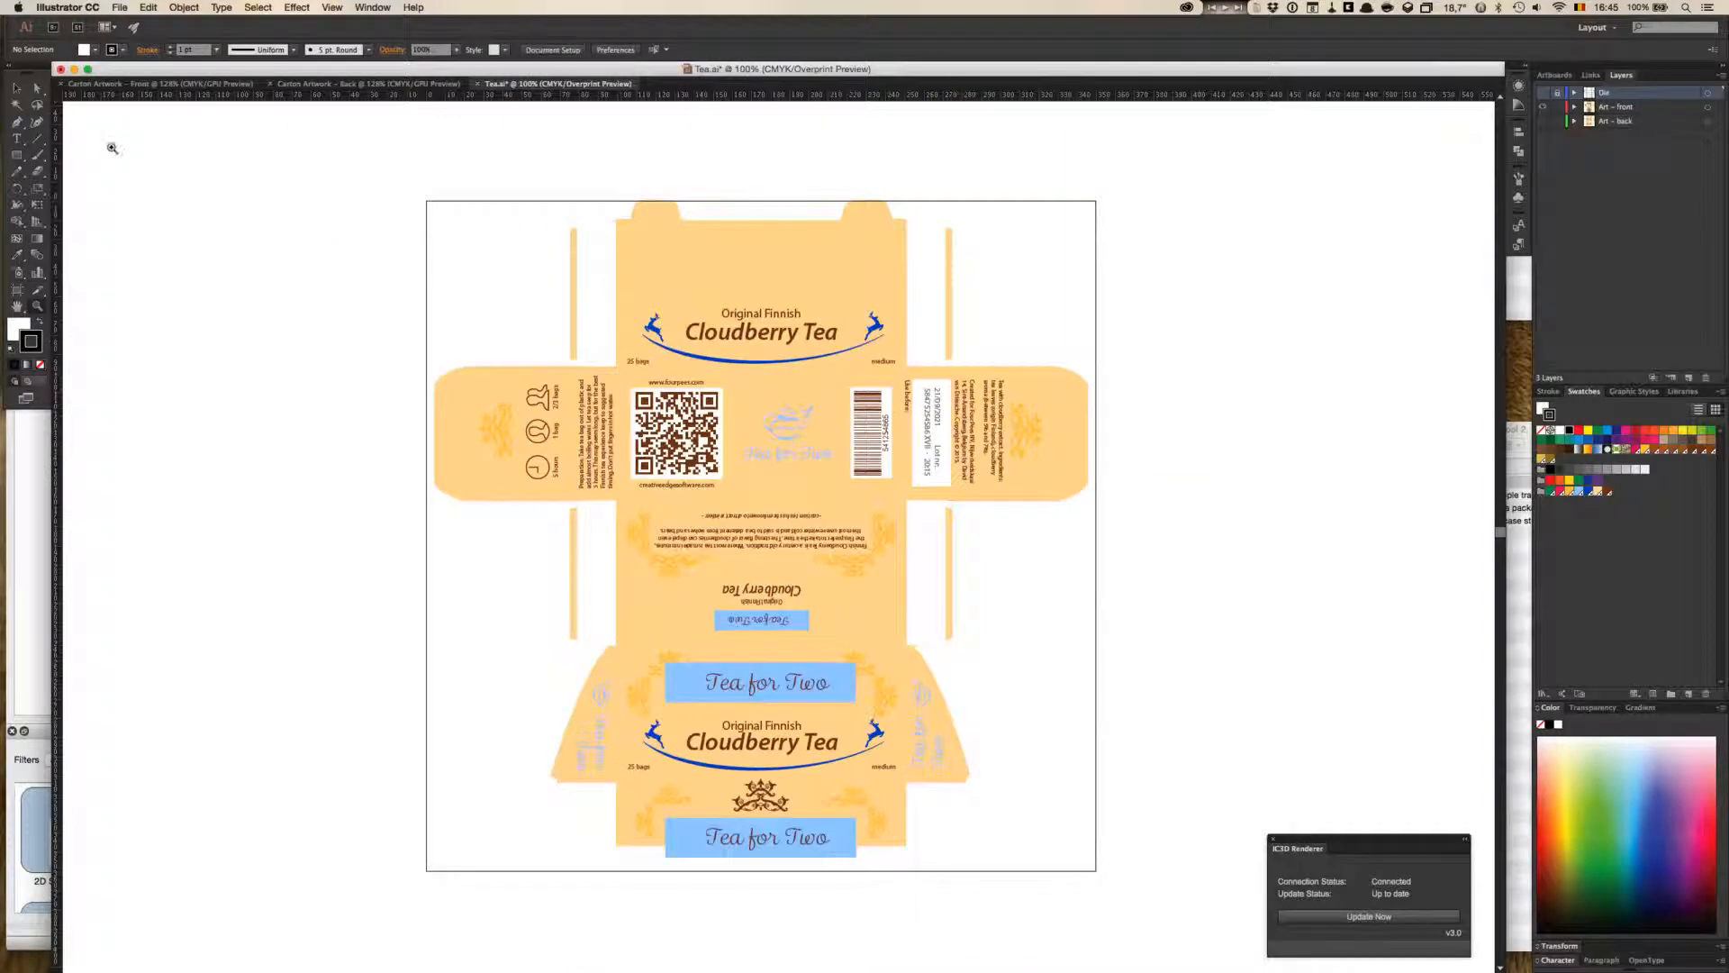
left_click(16, 90)
key("super+a")
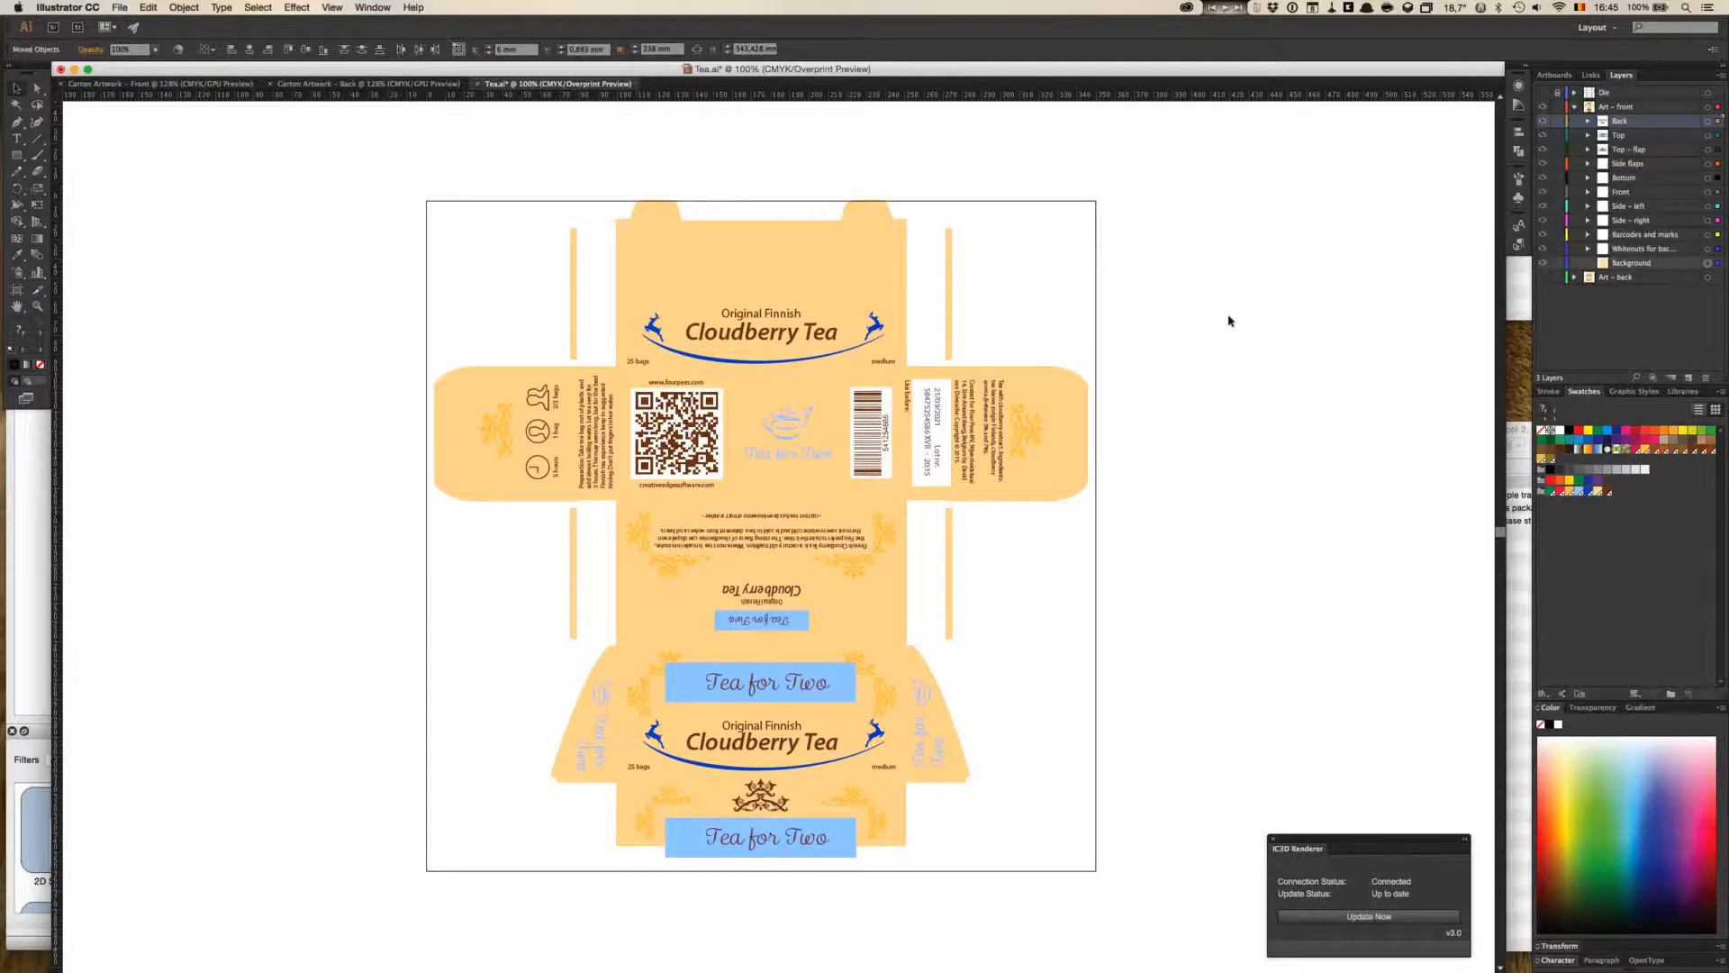
key("super+h")
key("super+h")
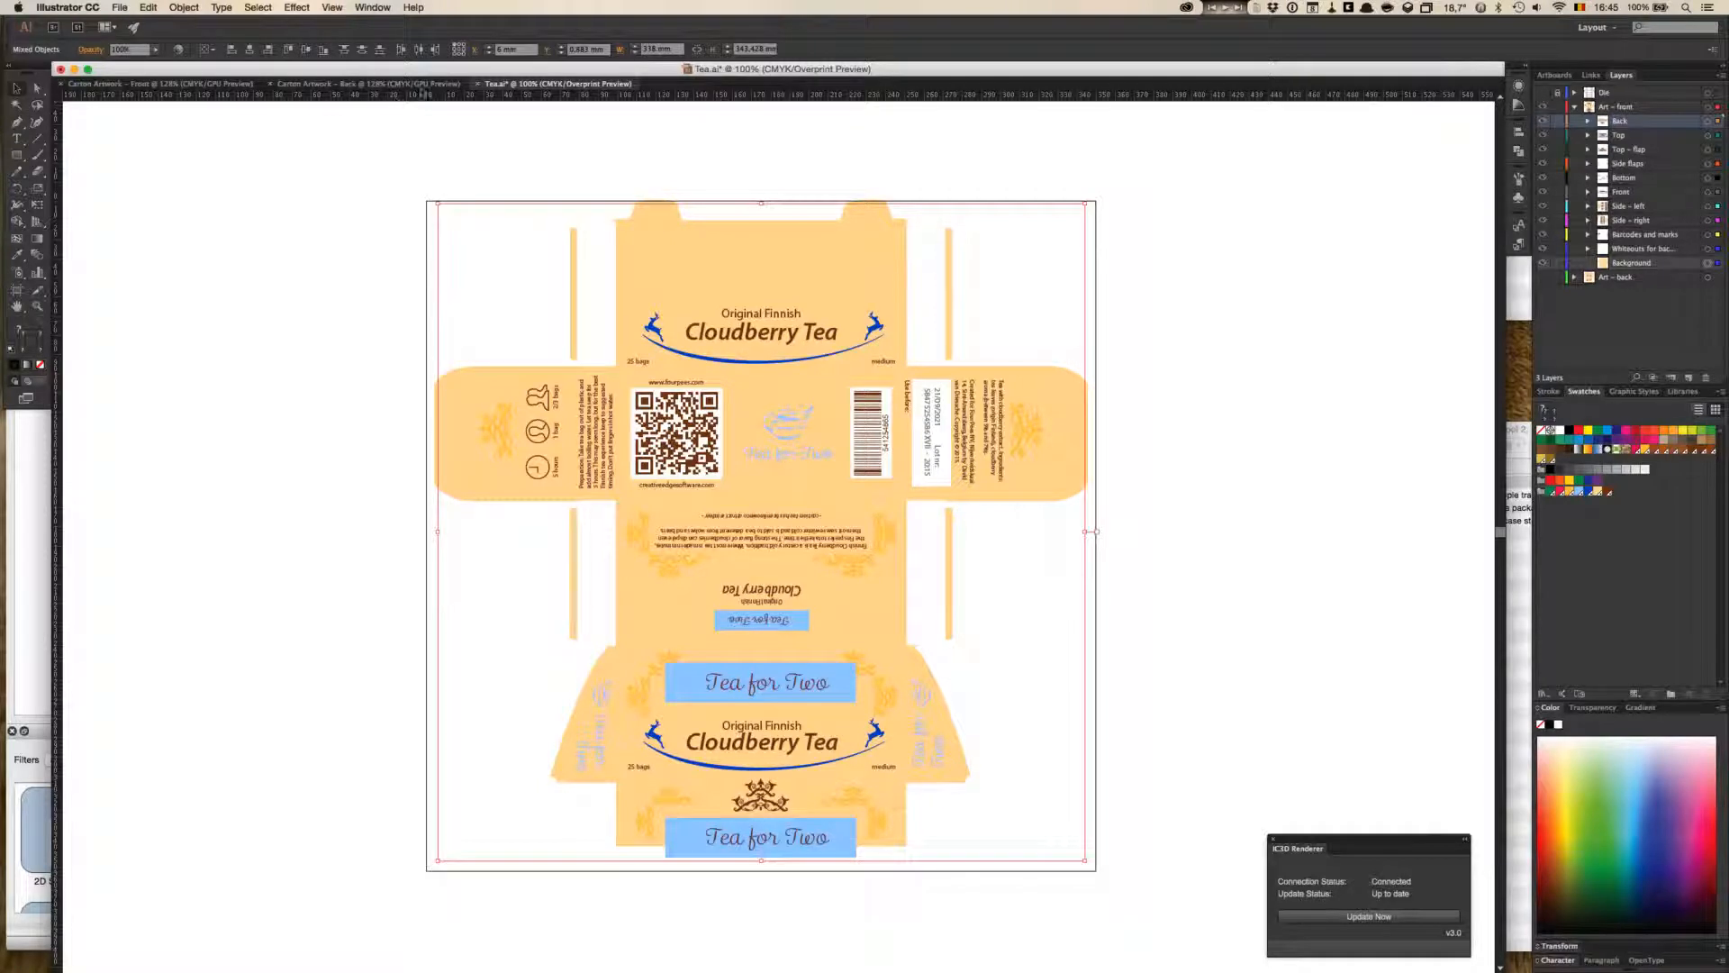
left_click(185, 85)
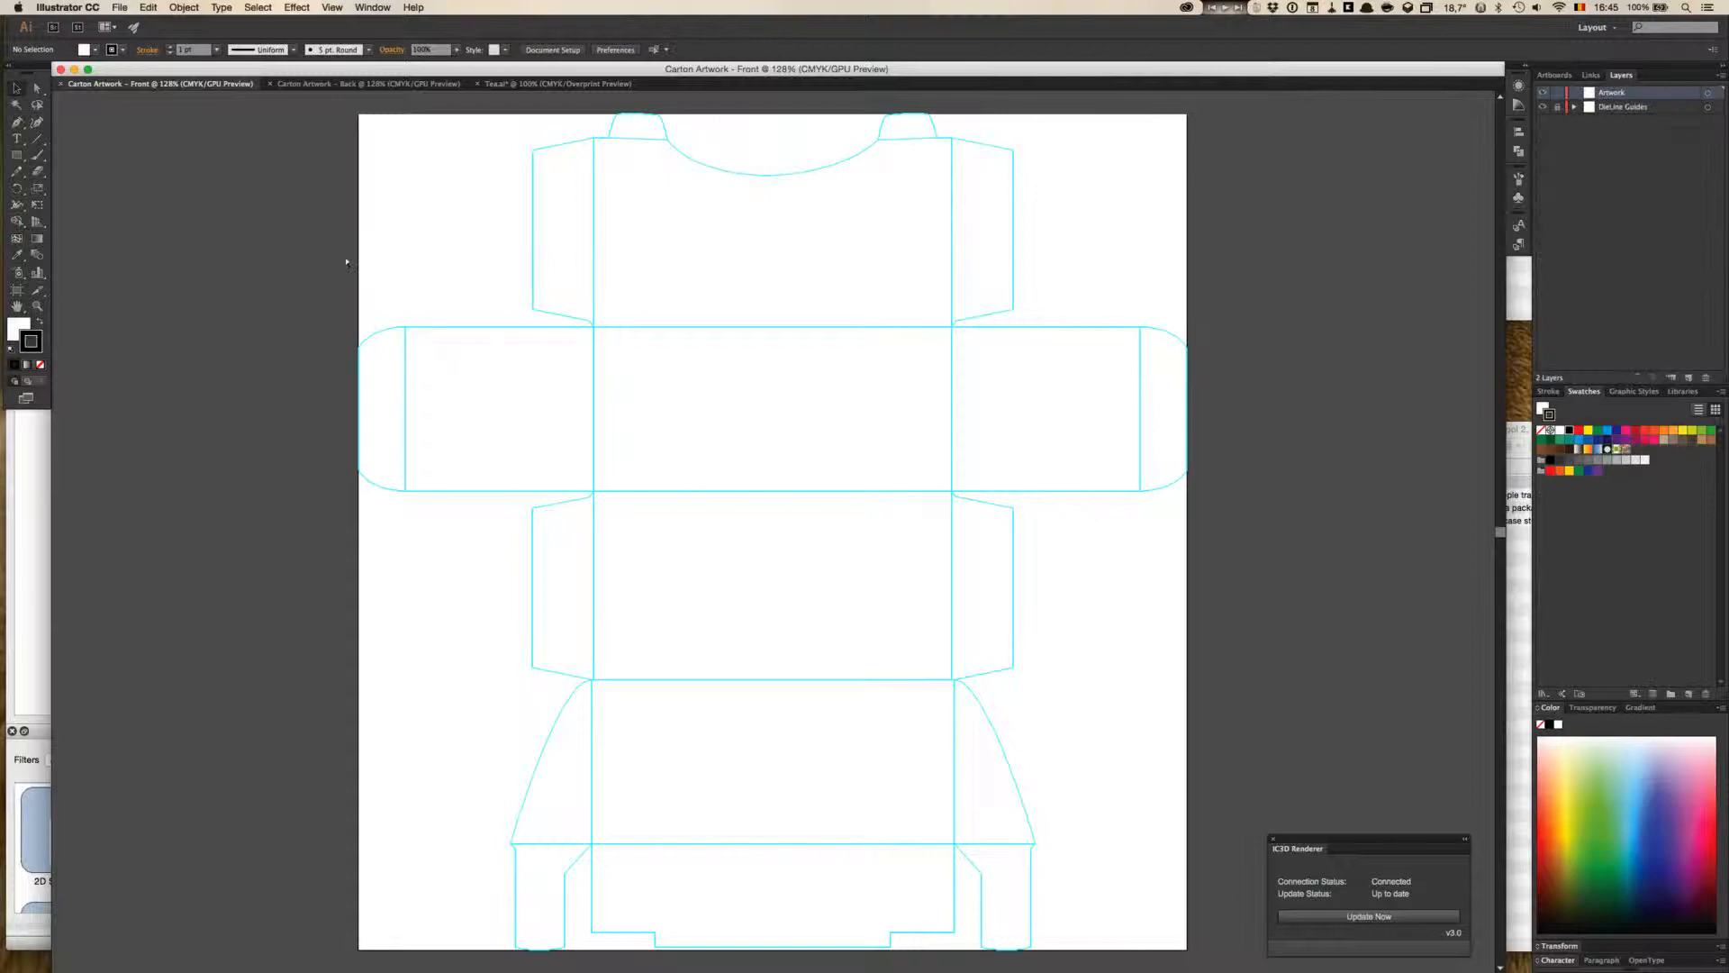
key("super+f")
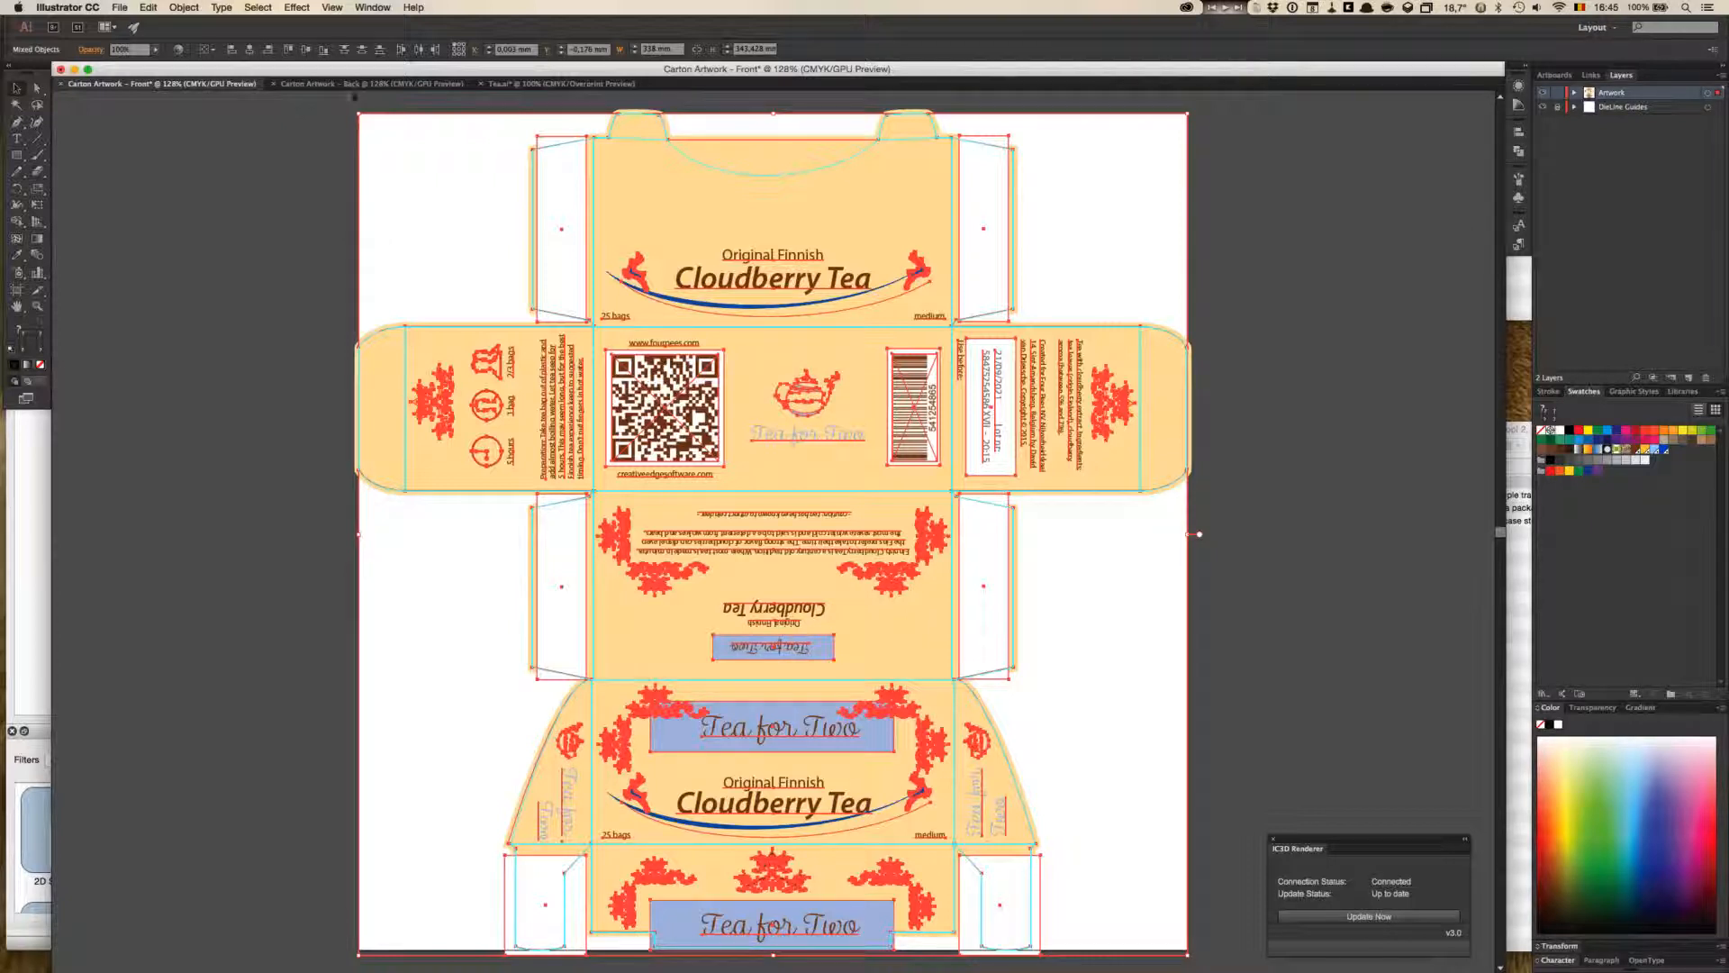
left_click(384, 183)
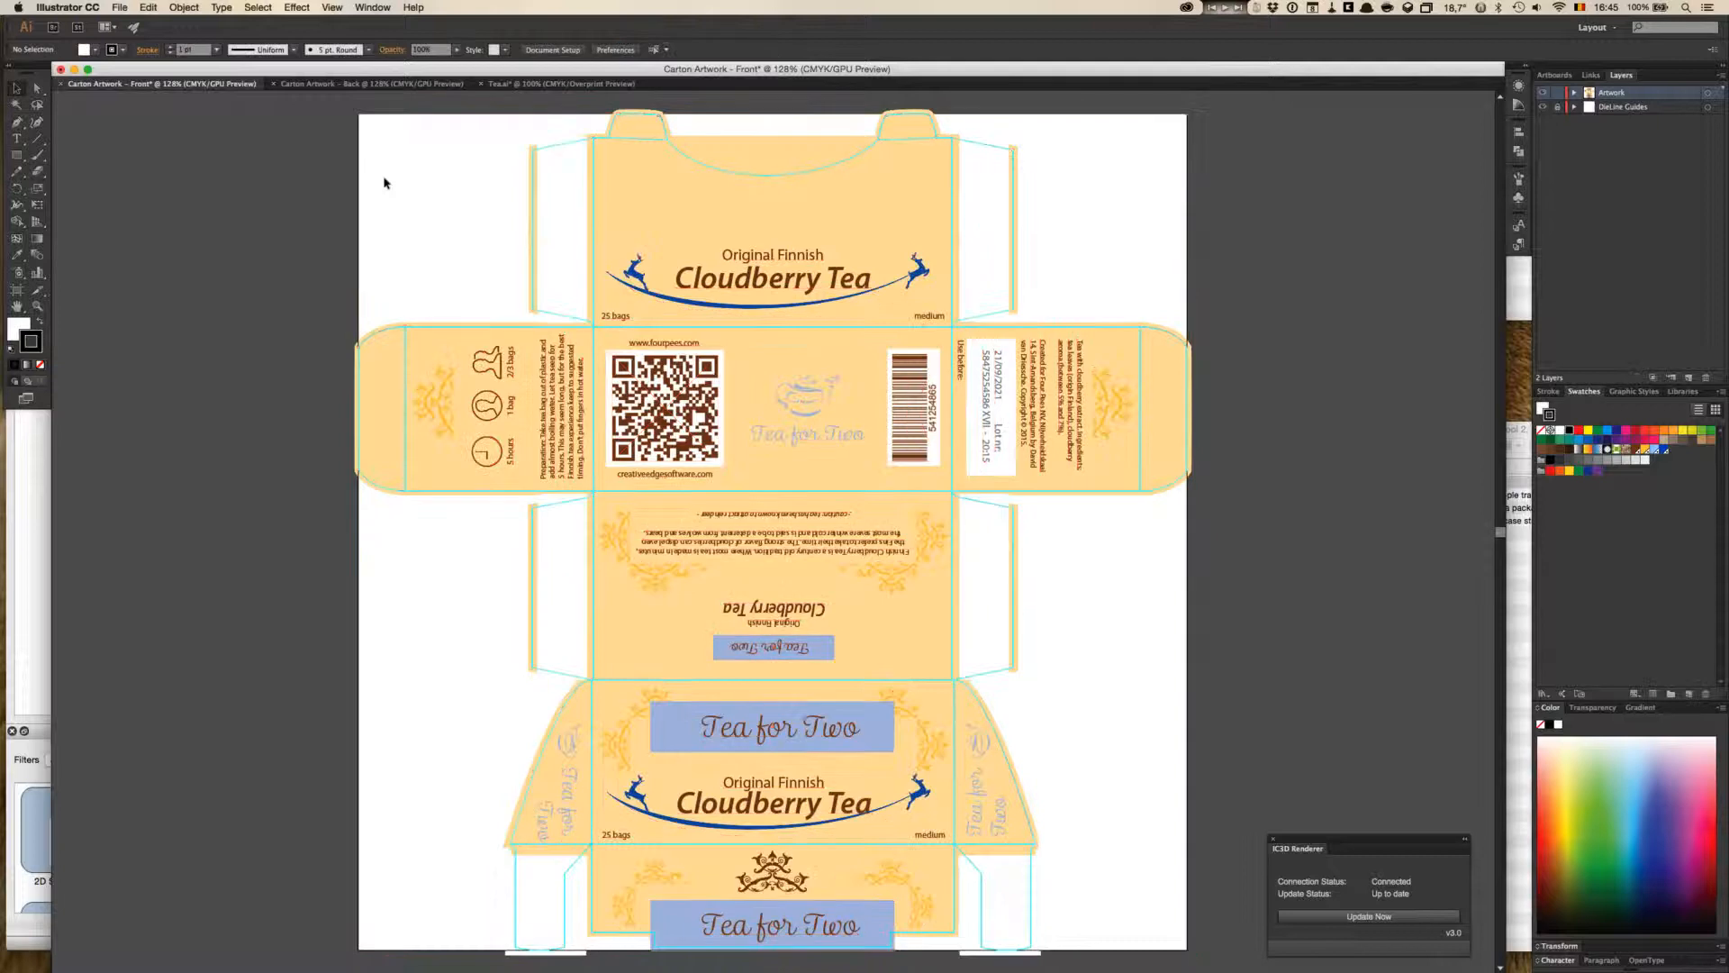
- In Tea.ai, hide the Art - front layer and show the Art - back layer
left_click(527, 86)
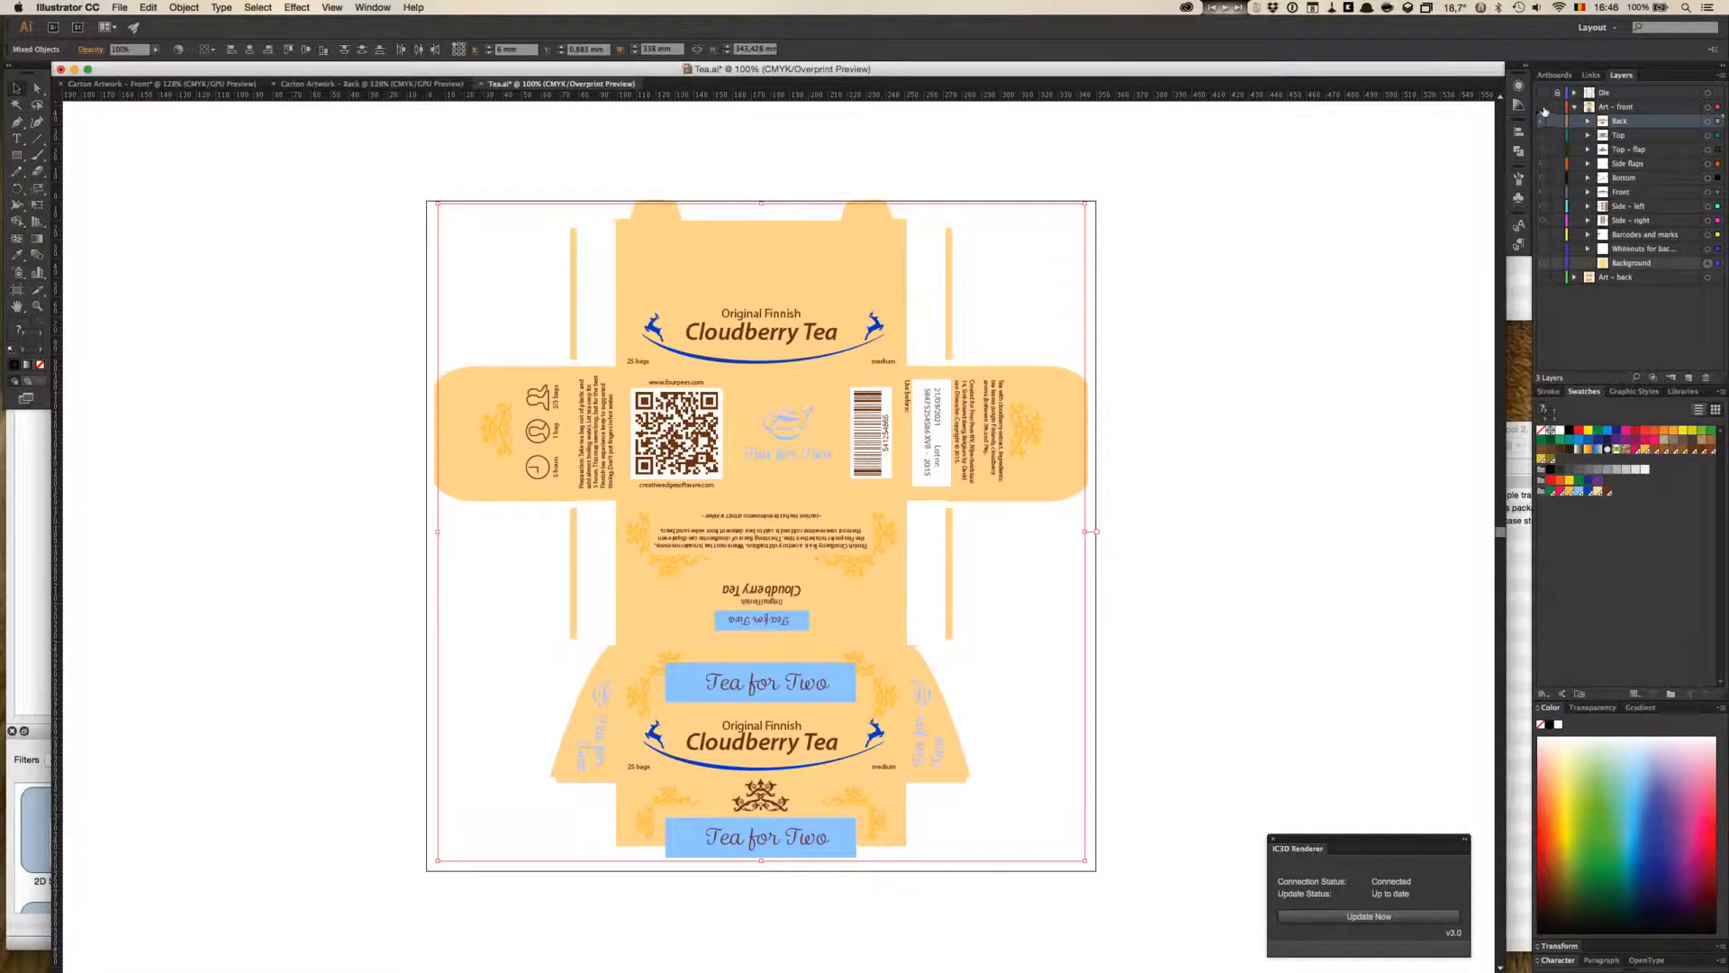
left_click(1544, 108)
left_click(1574, 107)
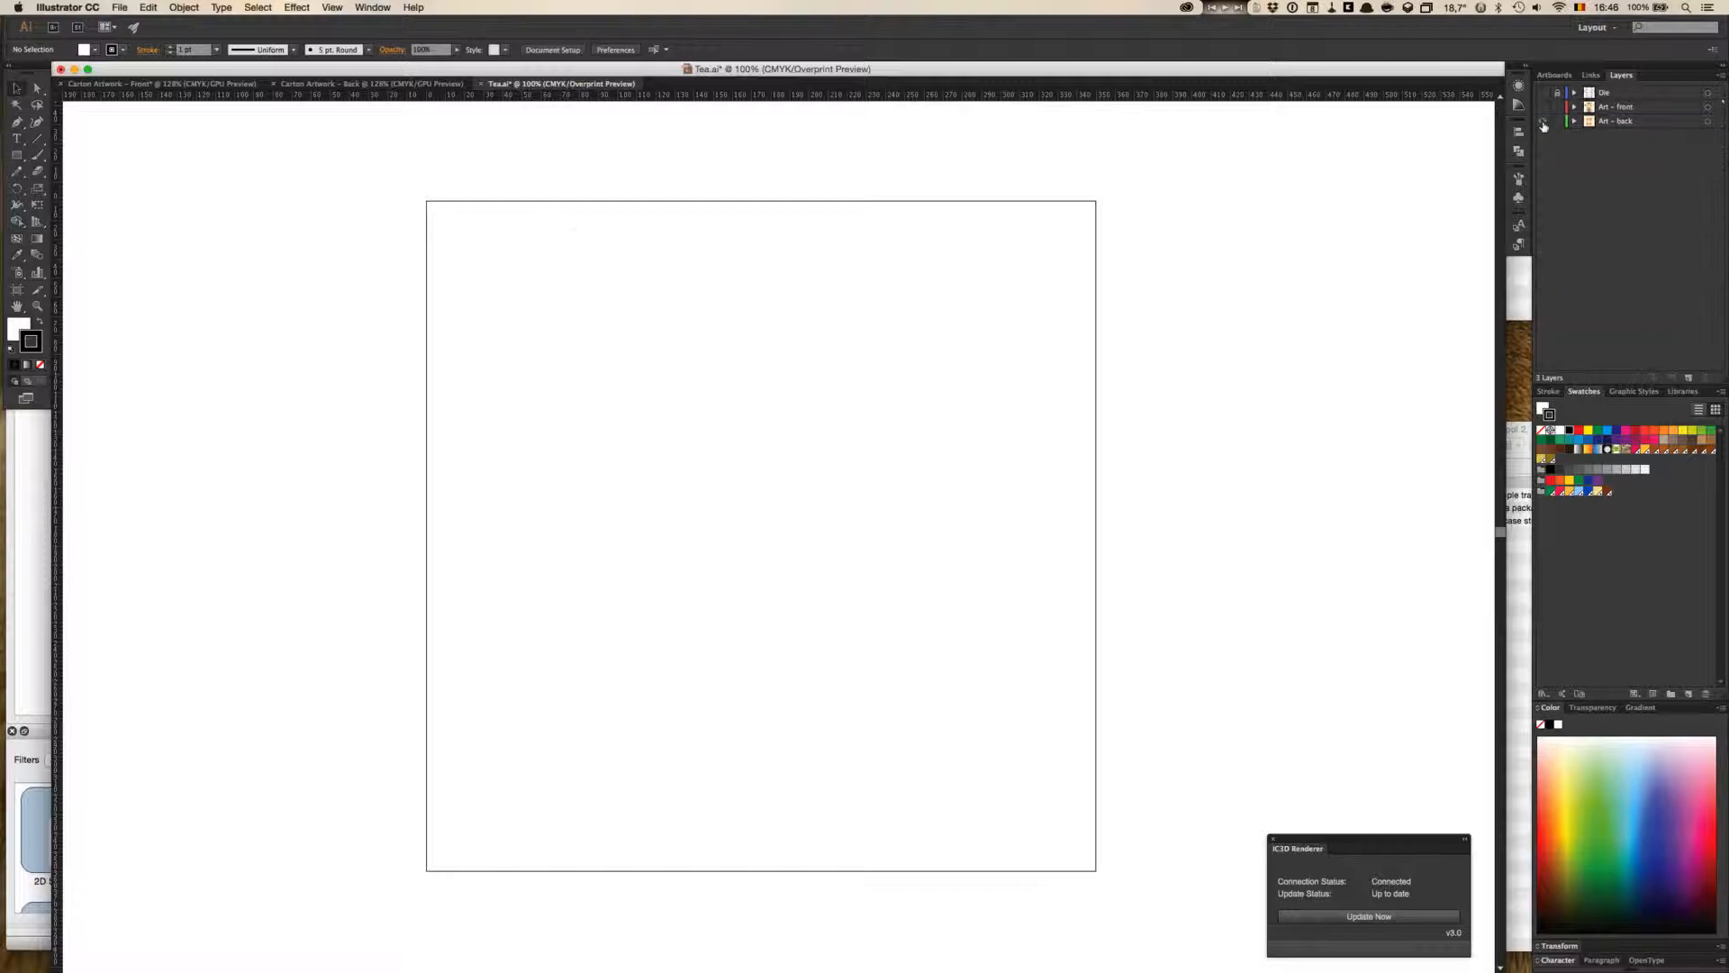
left_click(1543, 121)
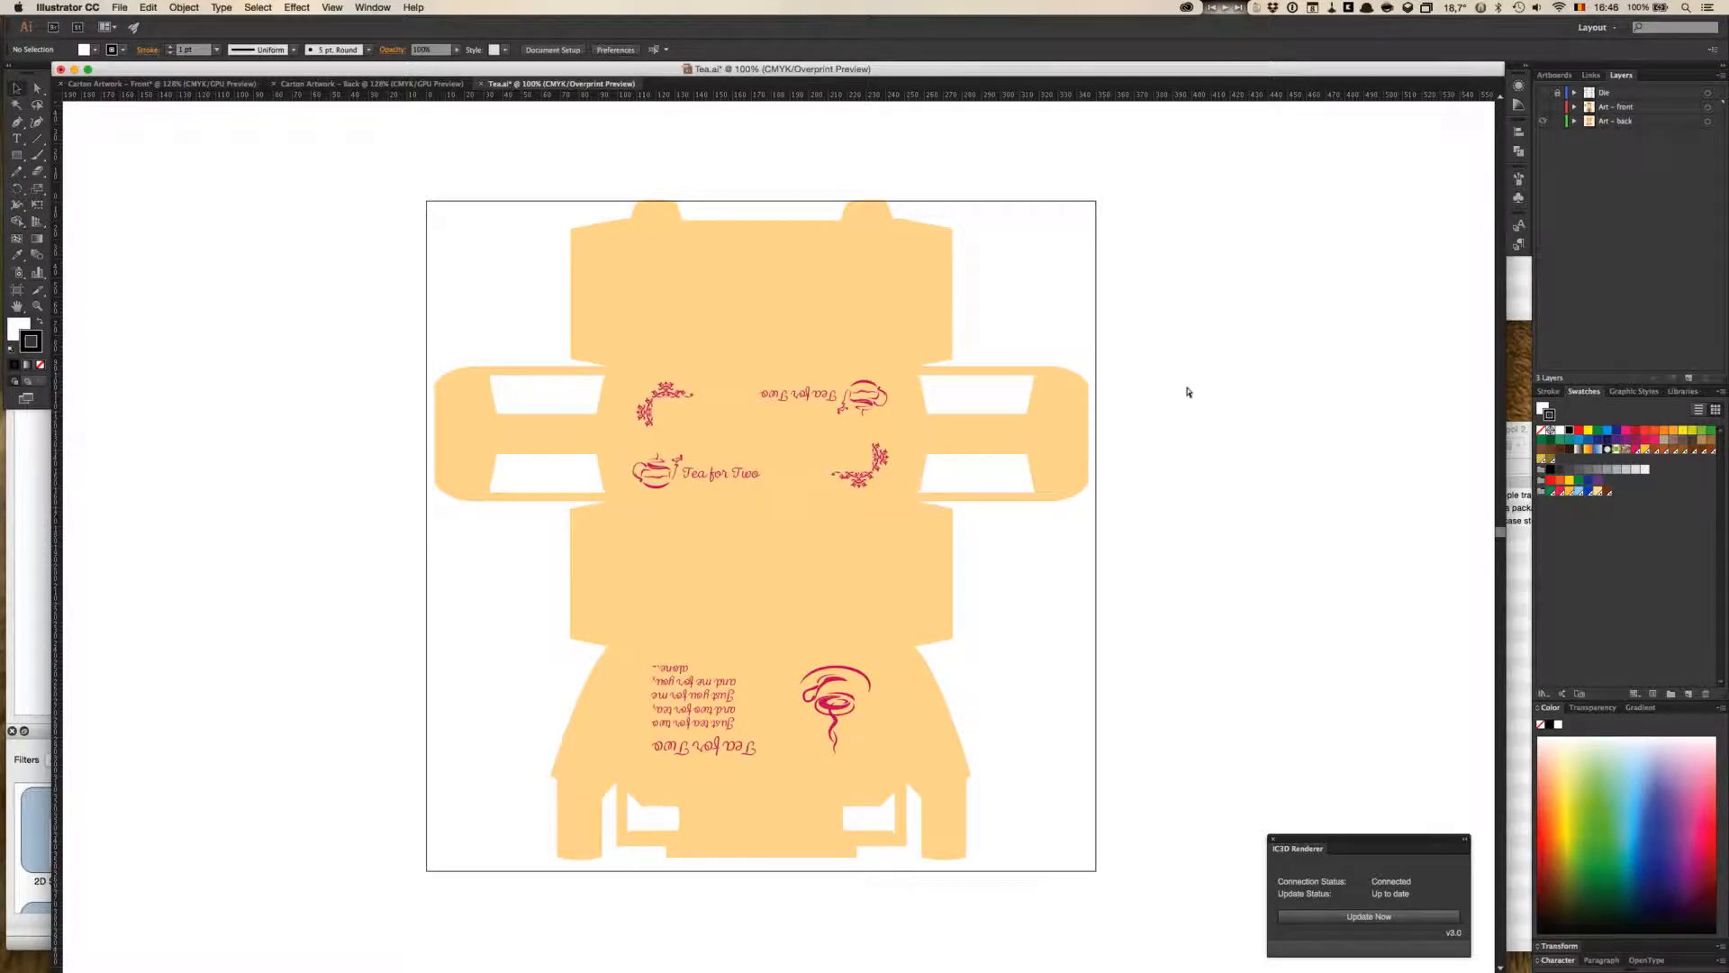
- Copy all back artwork from Tea.ai and paste it in place into the Carton Artwork - Back document
key("super+a")
key("shift+super+a")
key("super+a")
key("shift+super+a")
key("super+a")
left_click(198, 84)
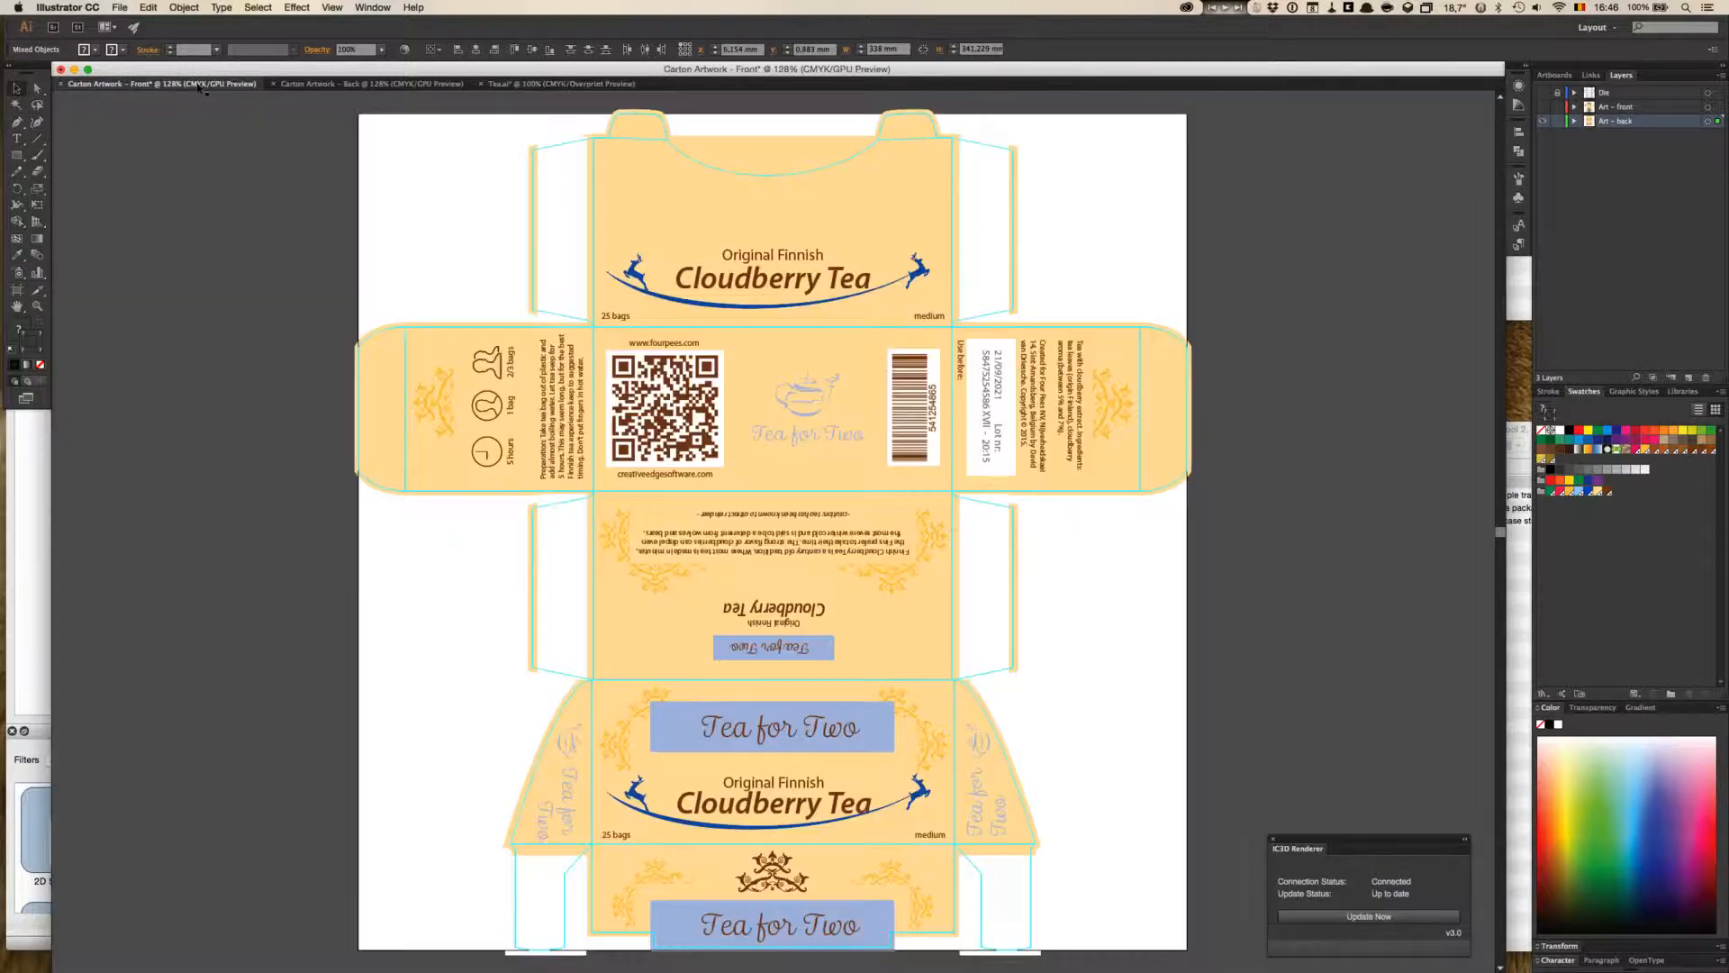
left_click(382, 84)
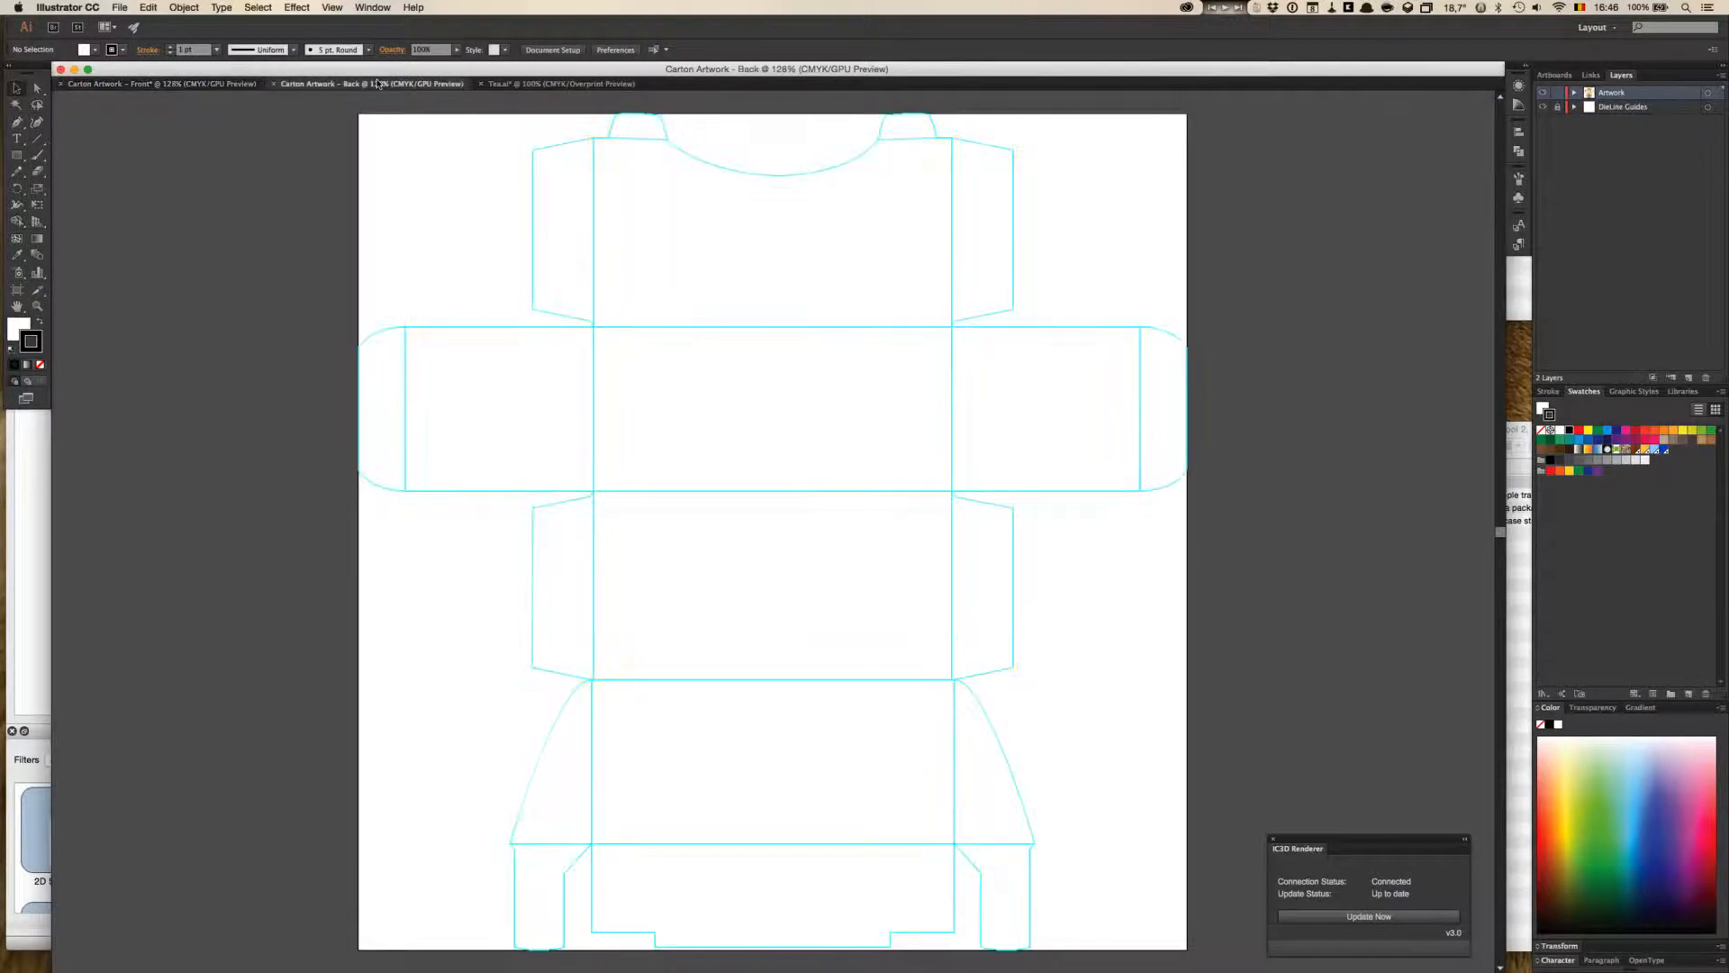
key("shift+super+v")
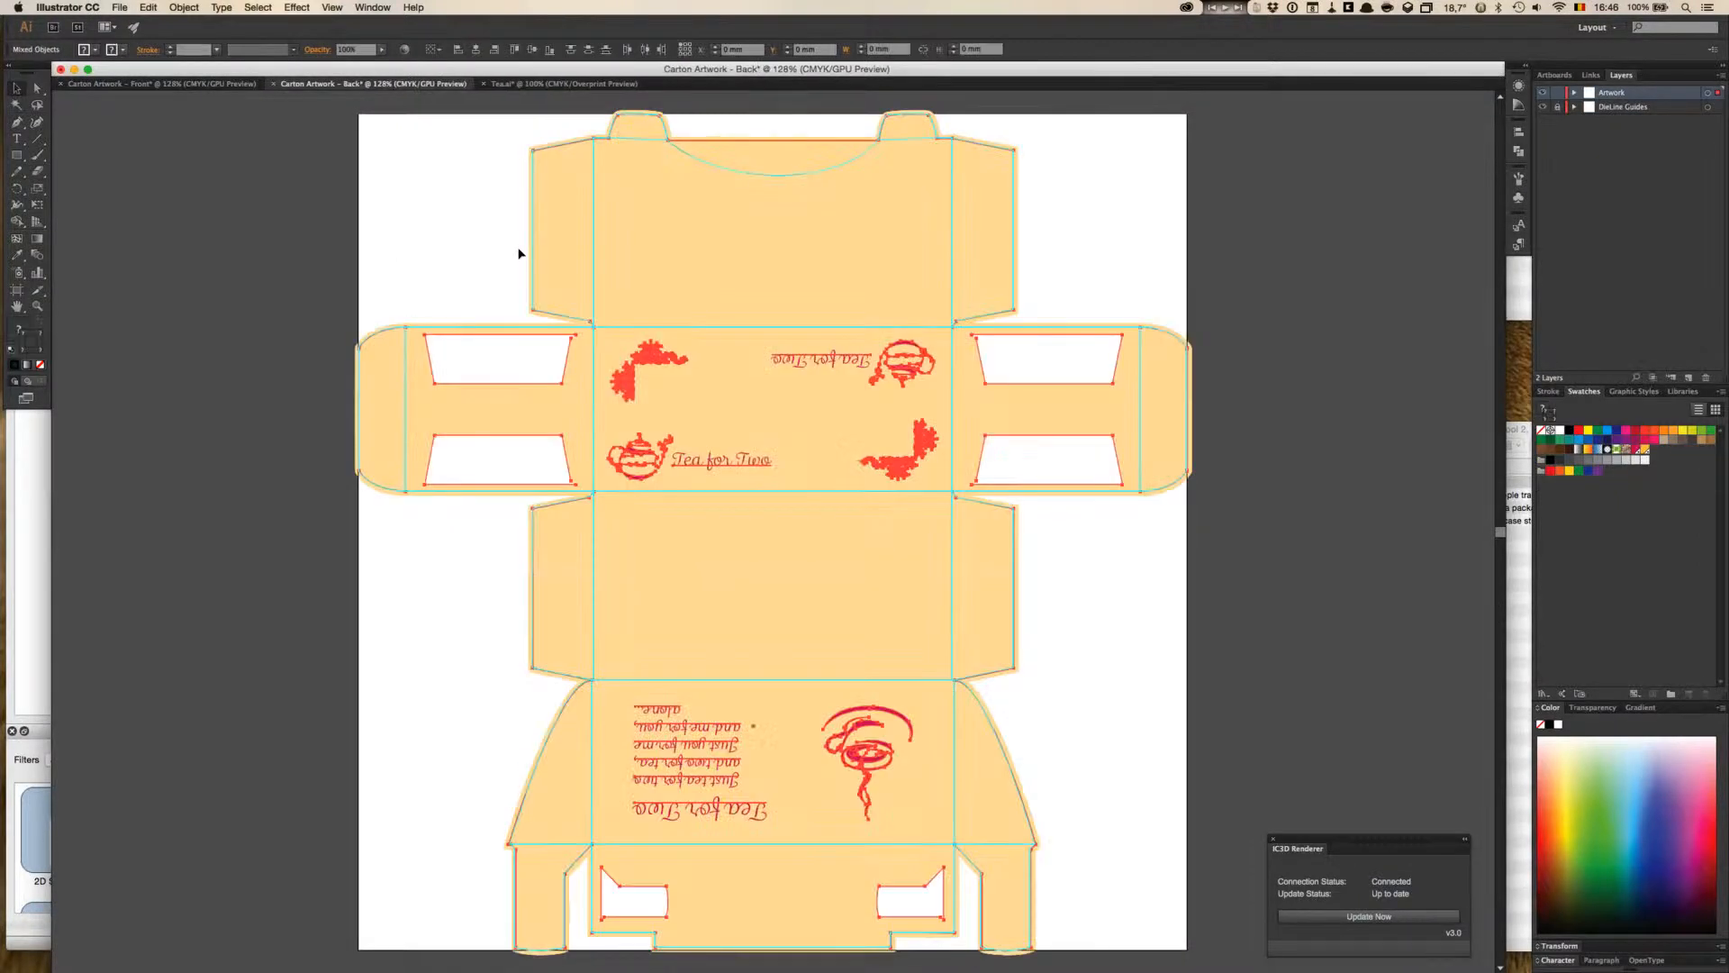
left_click(444, 207)
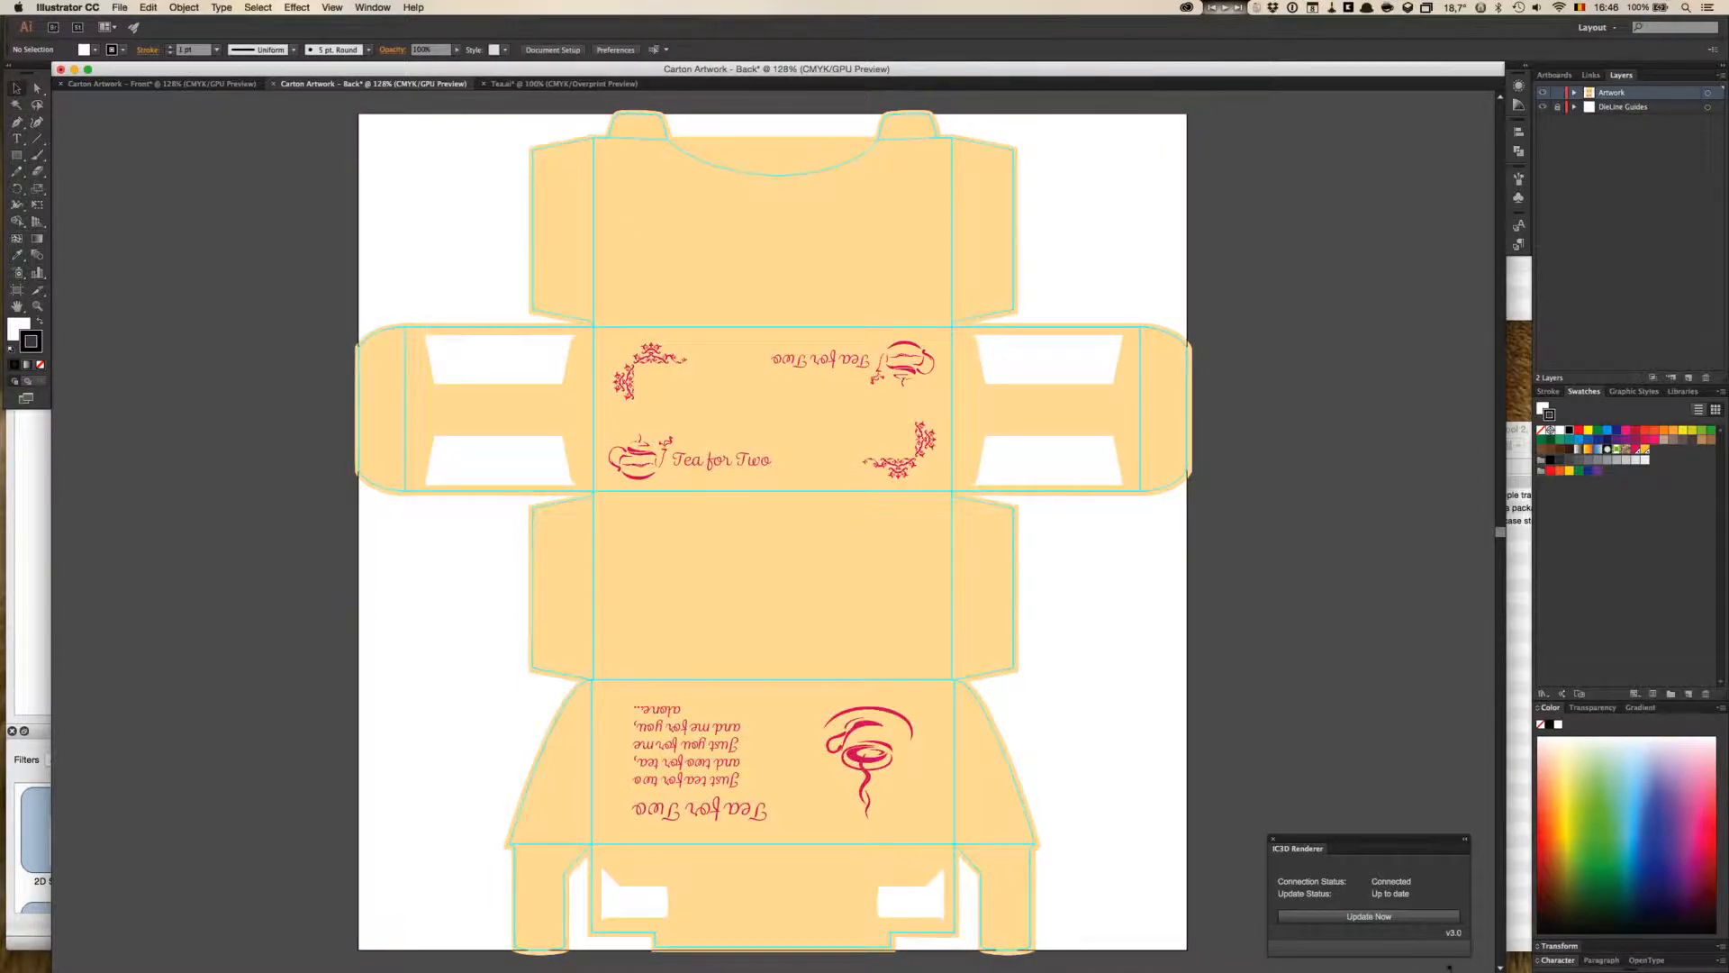
- Update the 3D model with the pasted front and back artwork, and switch to IC3D
left_click(1416, 919)
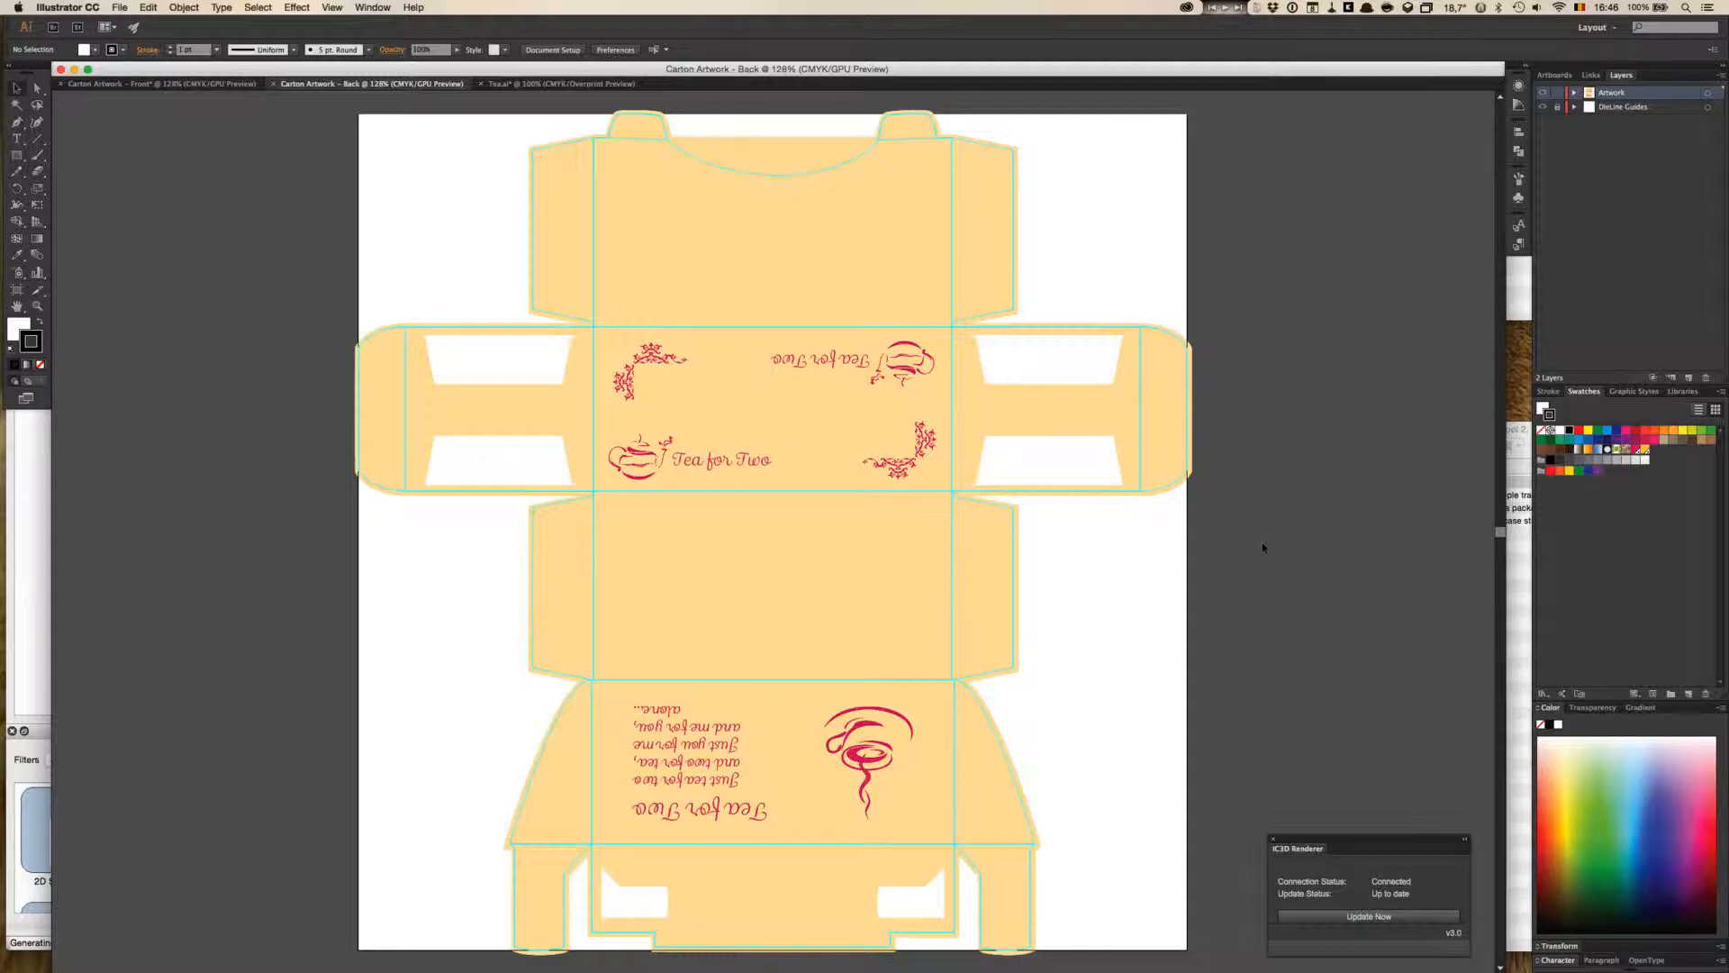
key("super+Tab")
key("super+Tab")
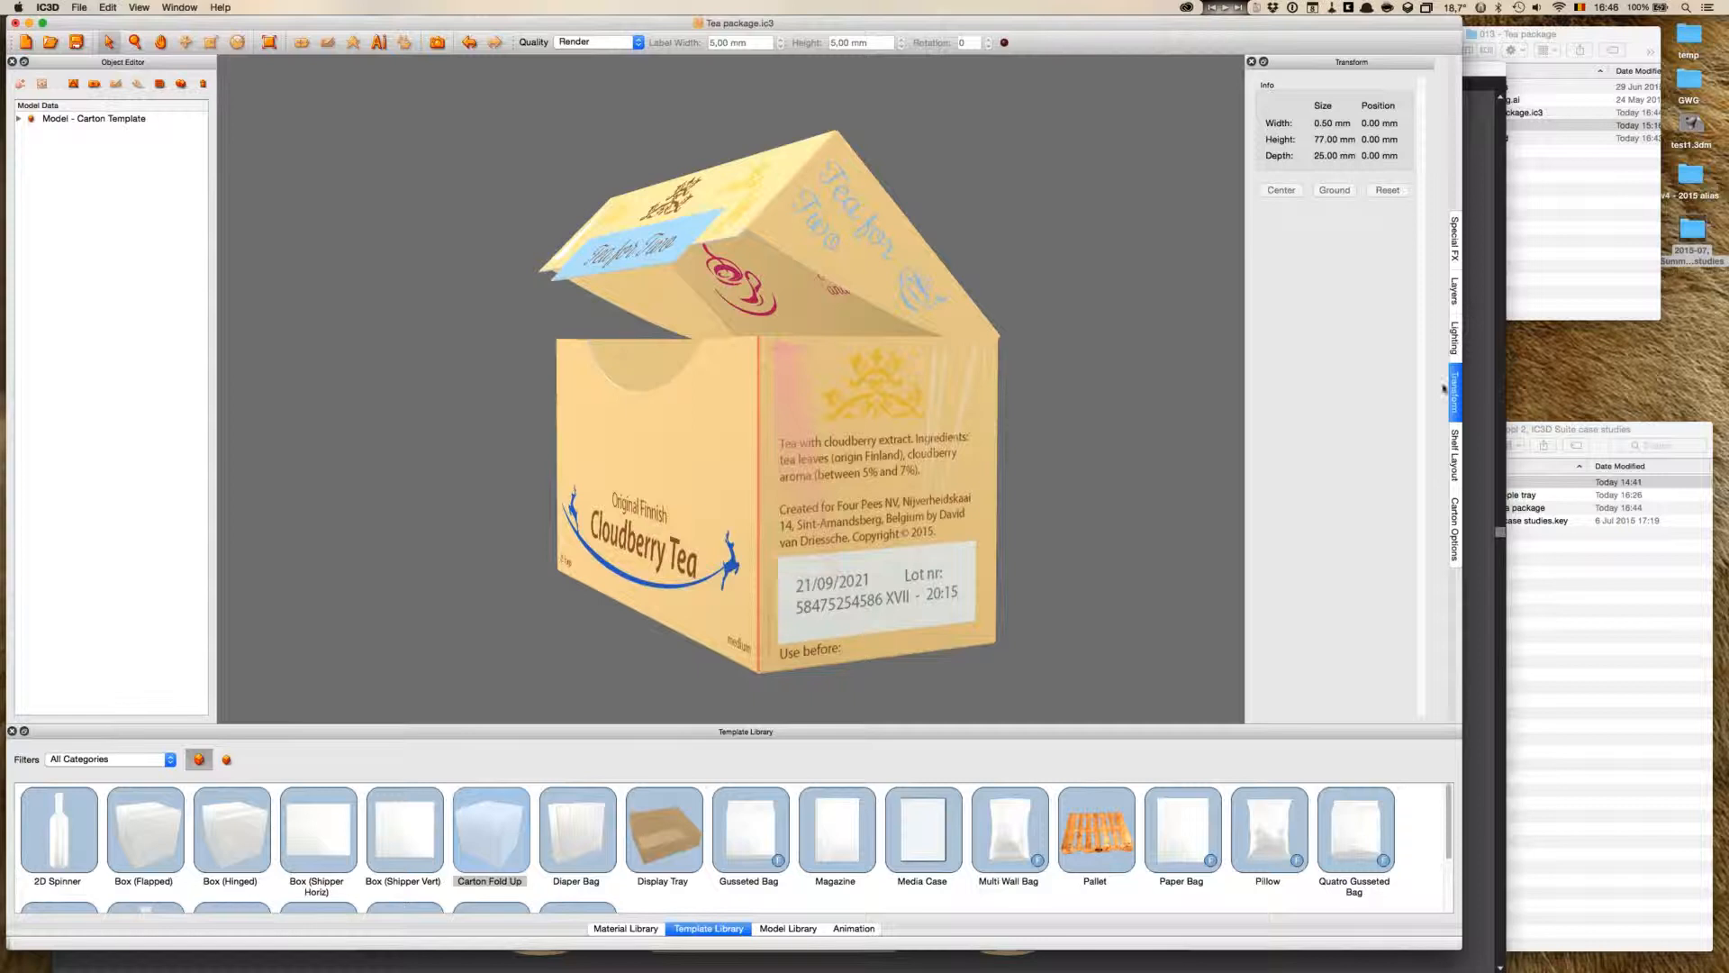
- Set the Face1 side flap's fold angle to 91 degrees so that it clears the carton's outer side panel
left_click(1454, 529)
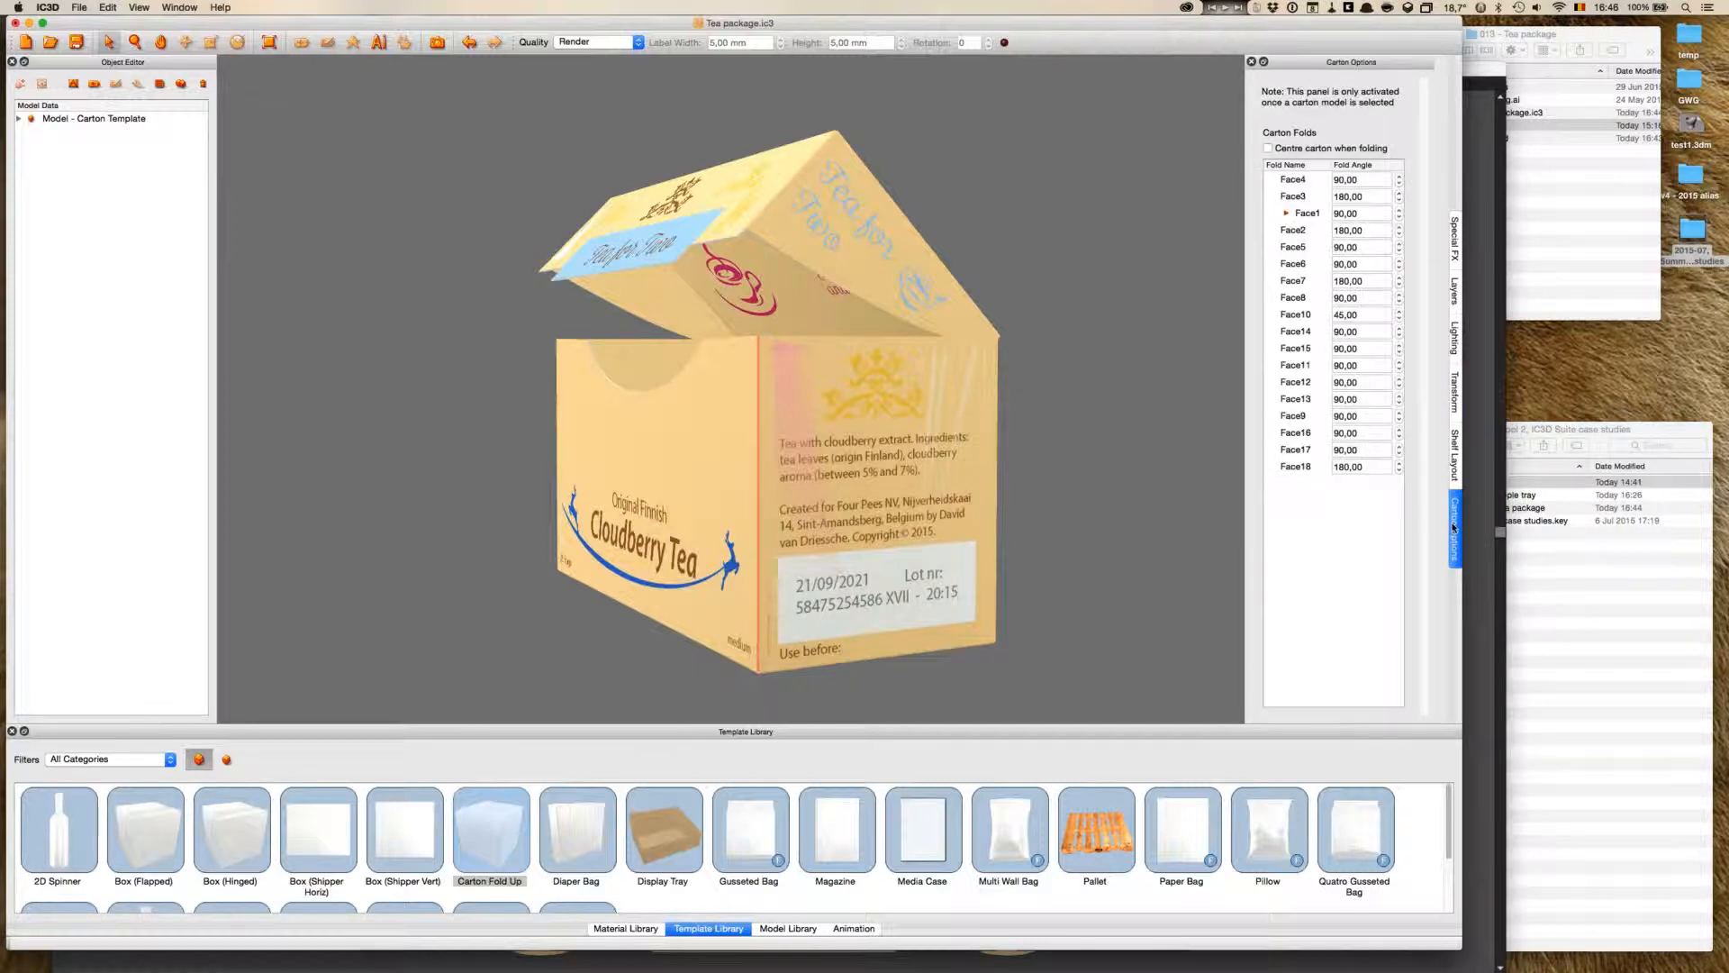
left_click(1400, 217)
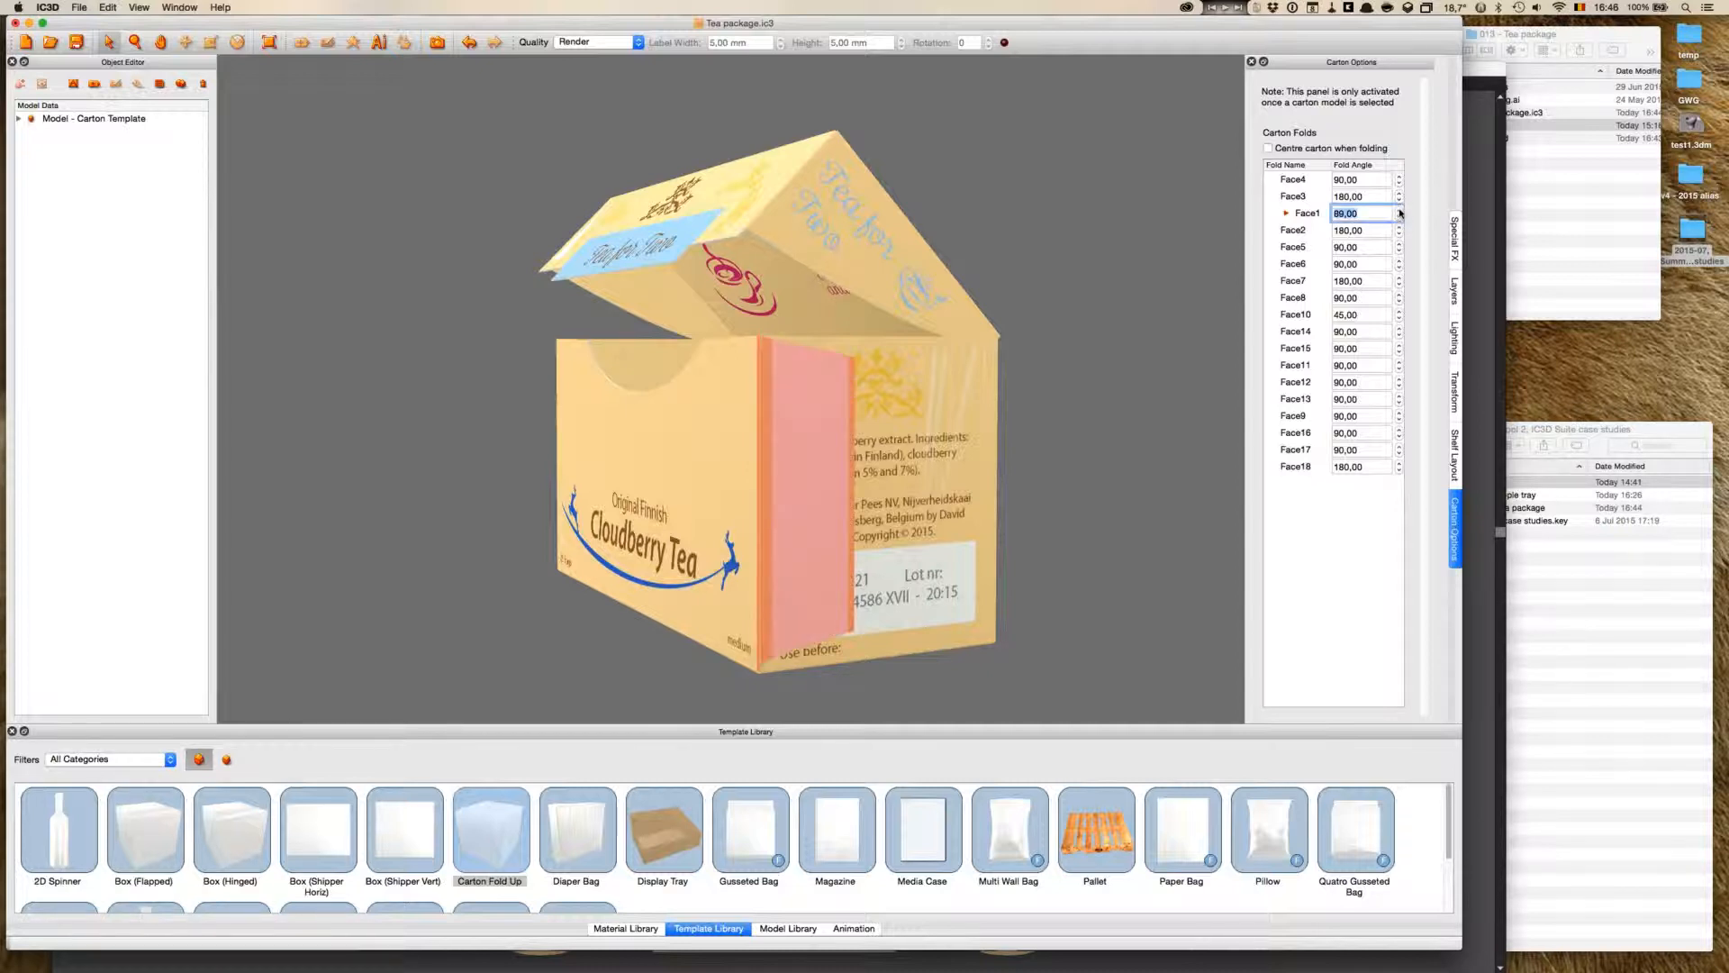
left_click(1399, 209)
left_click(1400, 209)
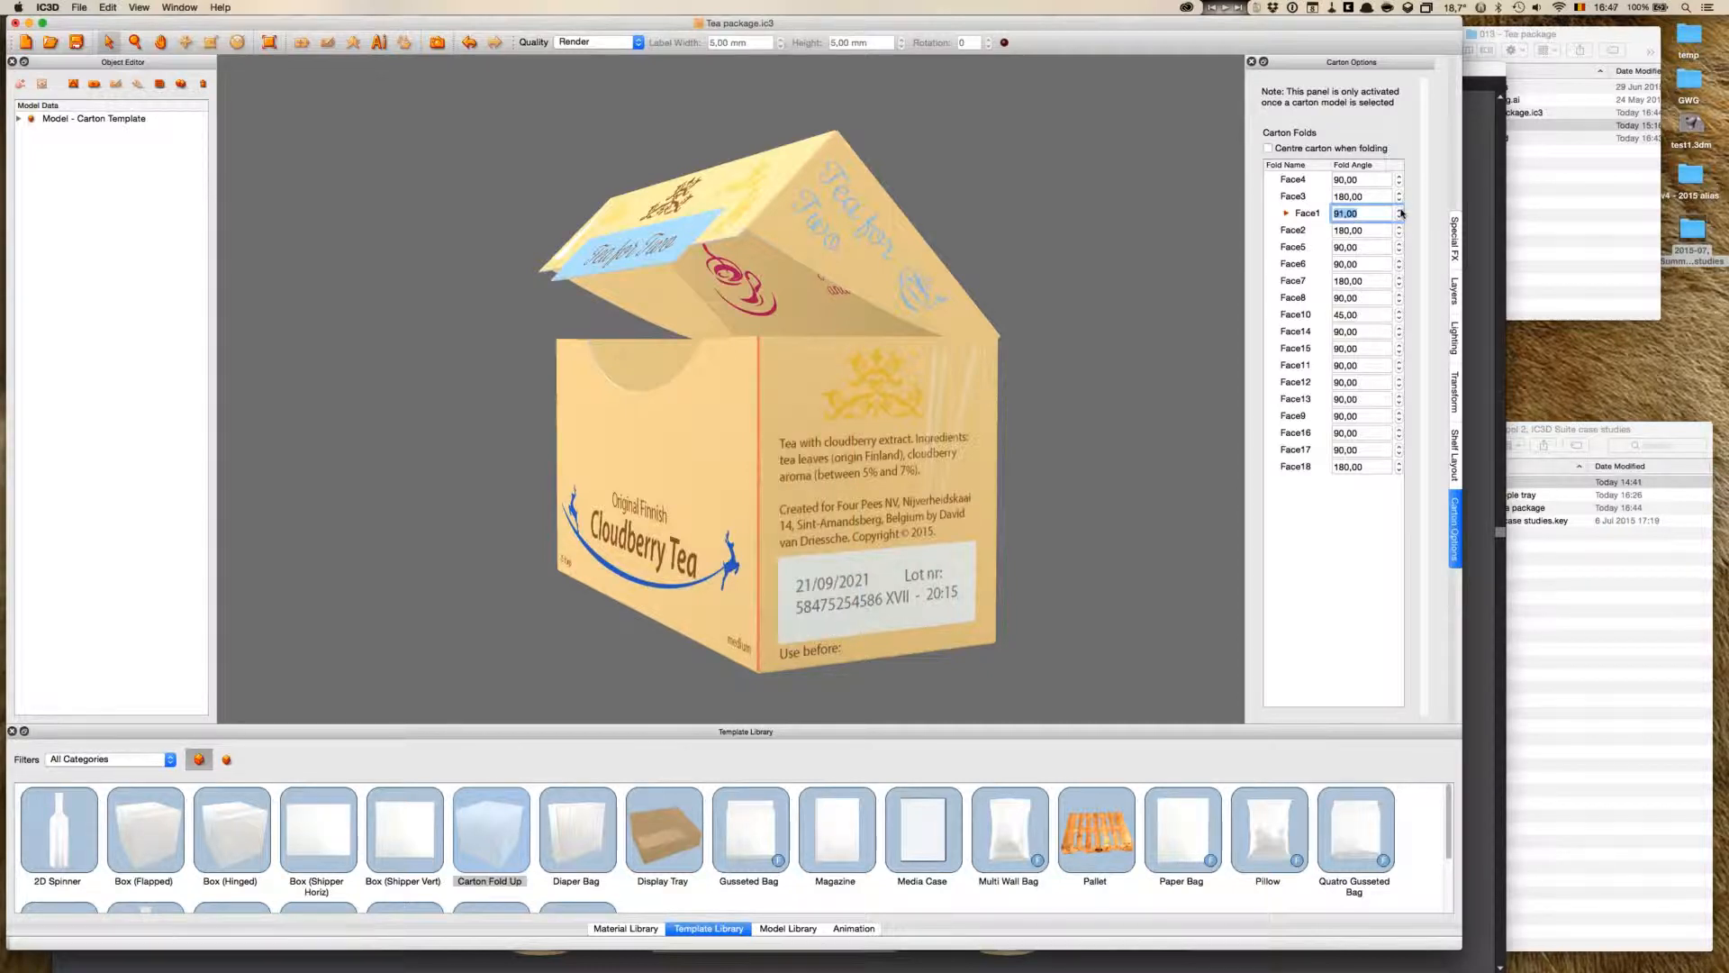
left_click(976, 413)
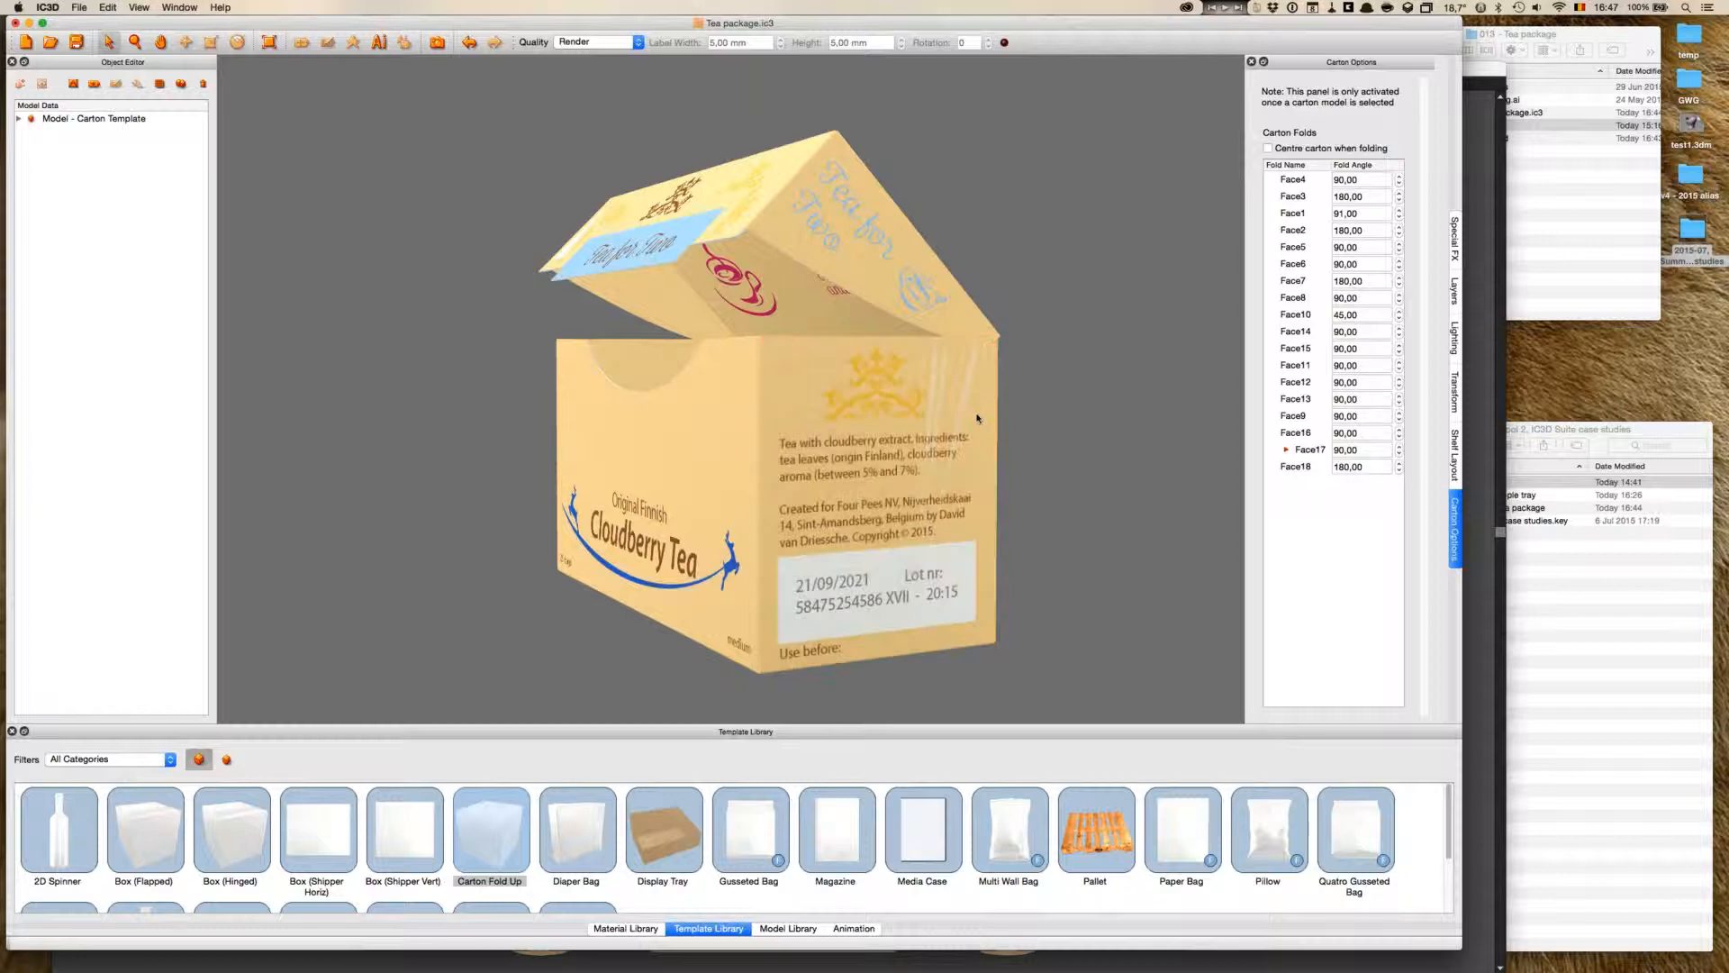
left_click(970, 418)
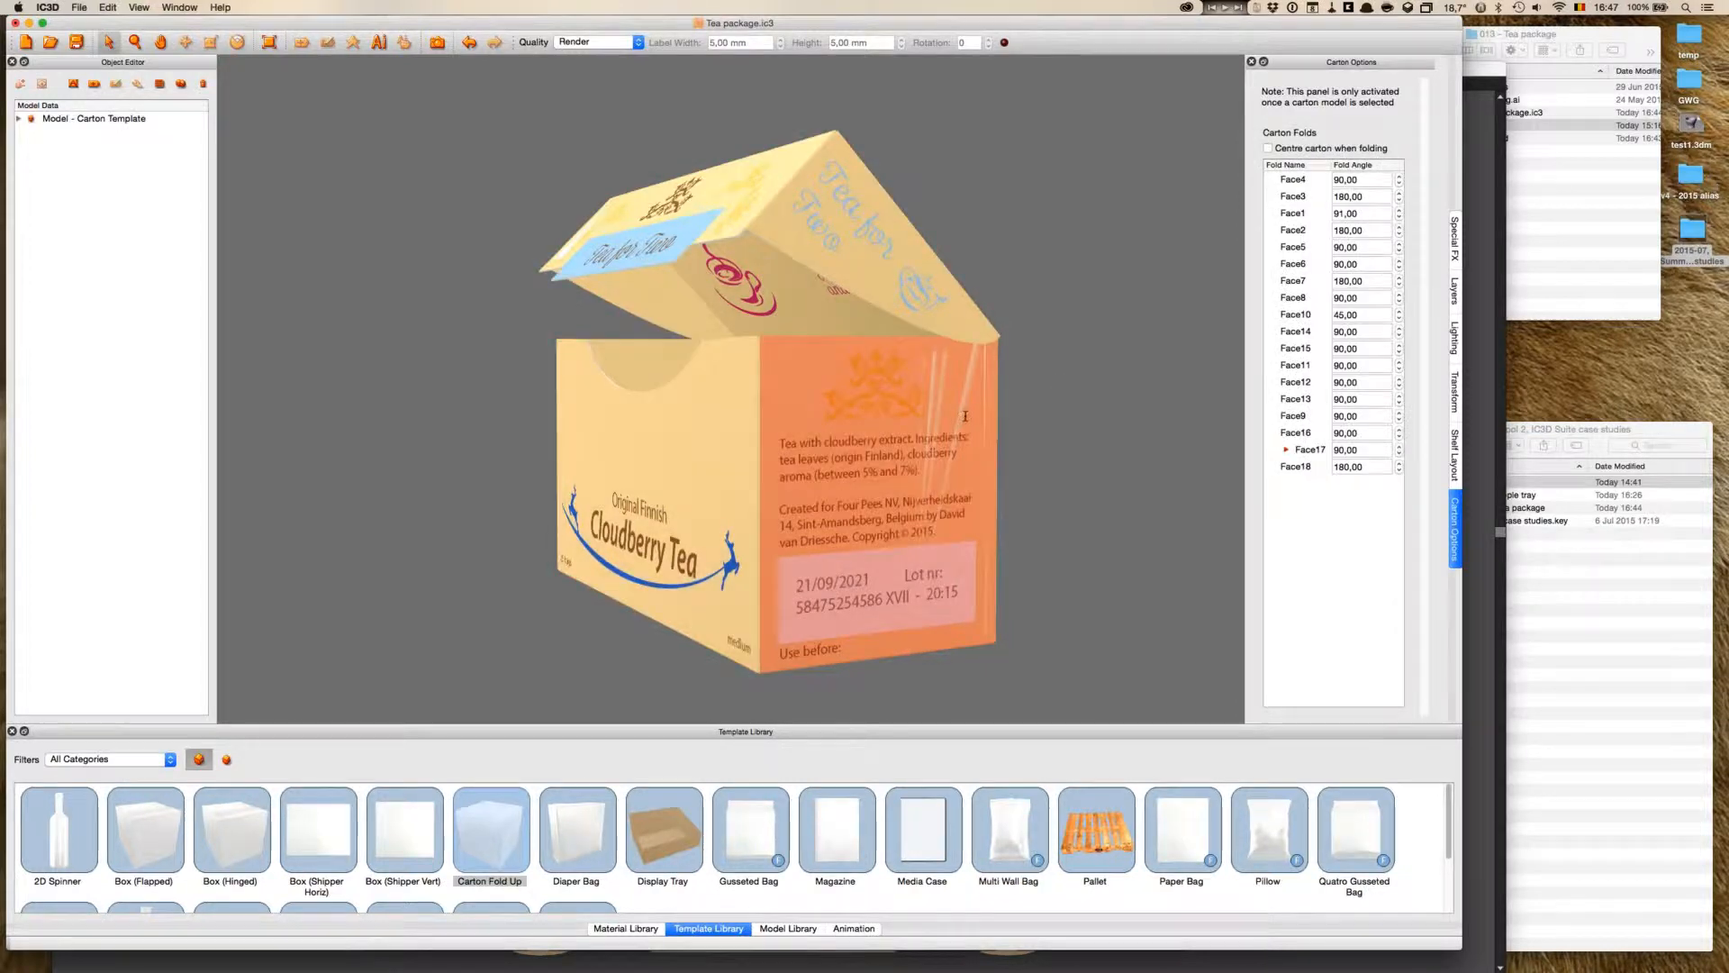
left_click(1050, 502)
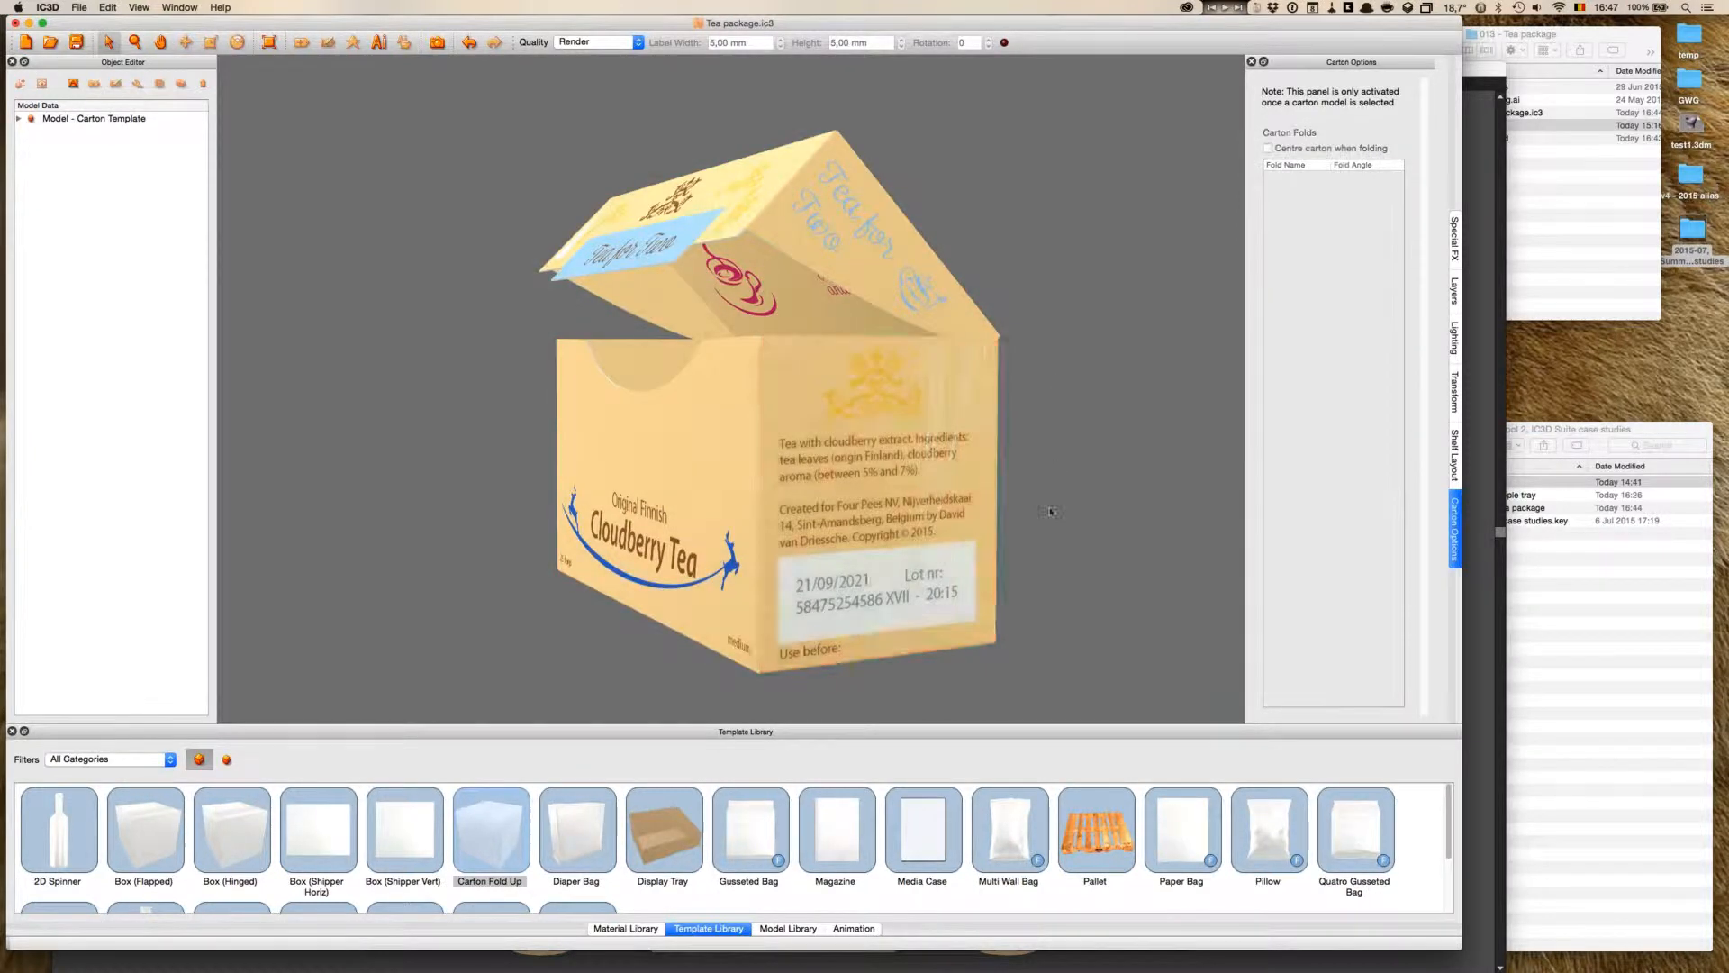
- Add a spot effect named Gold to the carton, using spot color Gold and the Metal (Gold Chrome) material
mouse_move(1060, 502)
left_mouse_down()
mouse_move(1124, 486)
mouse_move(1021, 479)
mouse_move(1051, 474)
left_mouse_up()
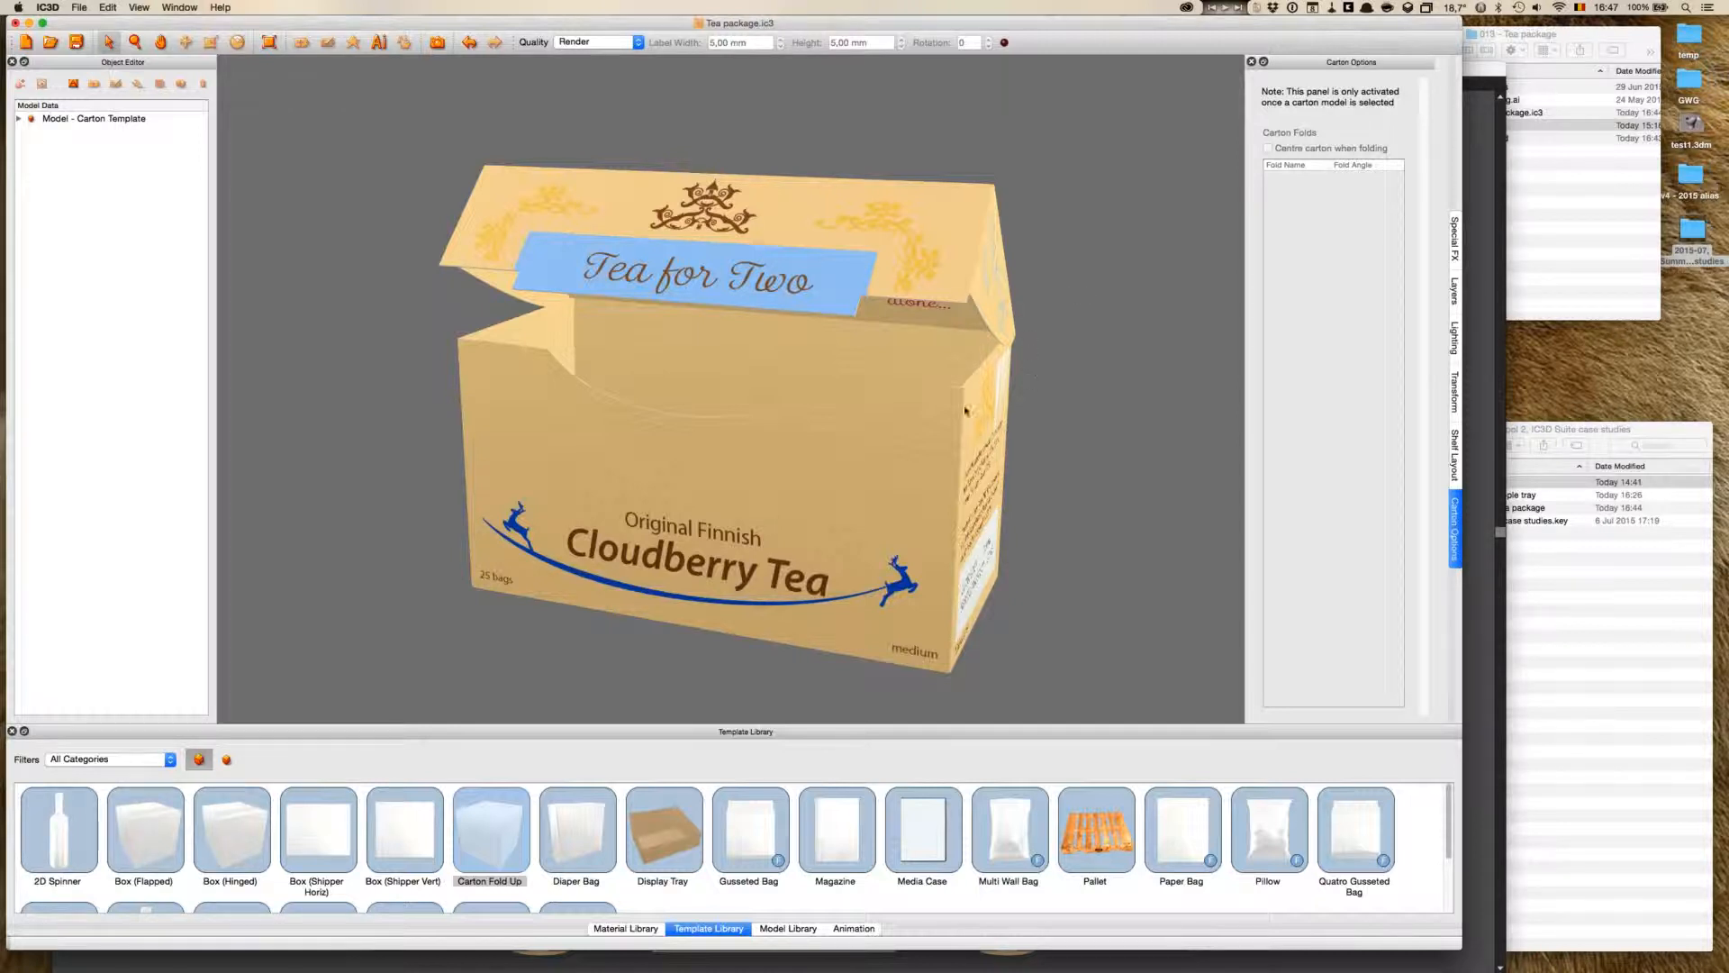
left_click(777, 455)
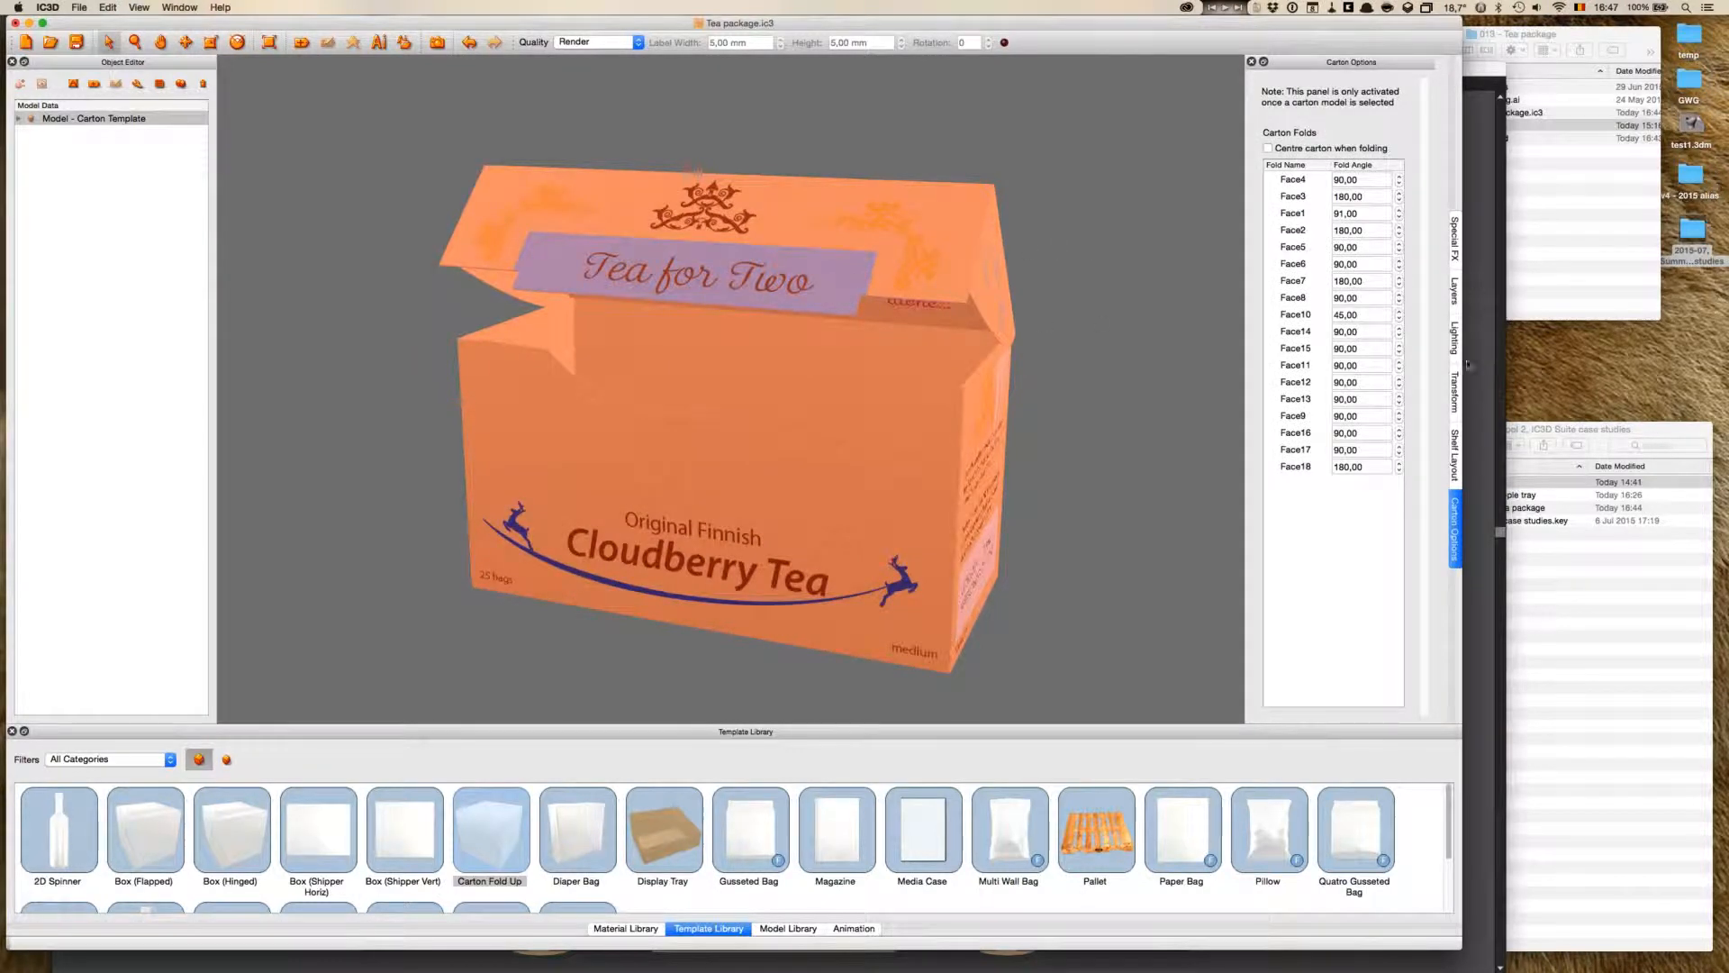
left_click(1455, 290)
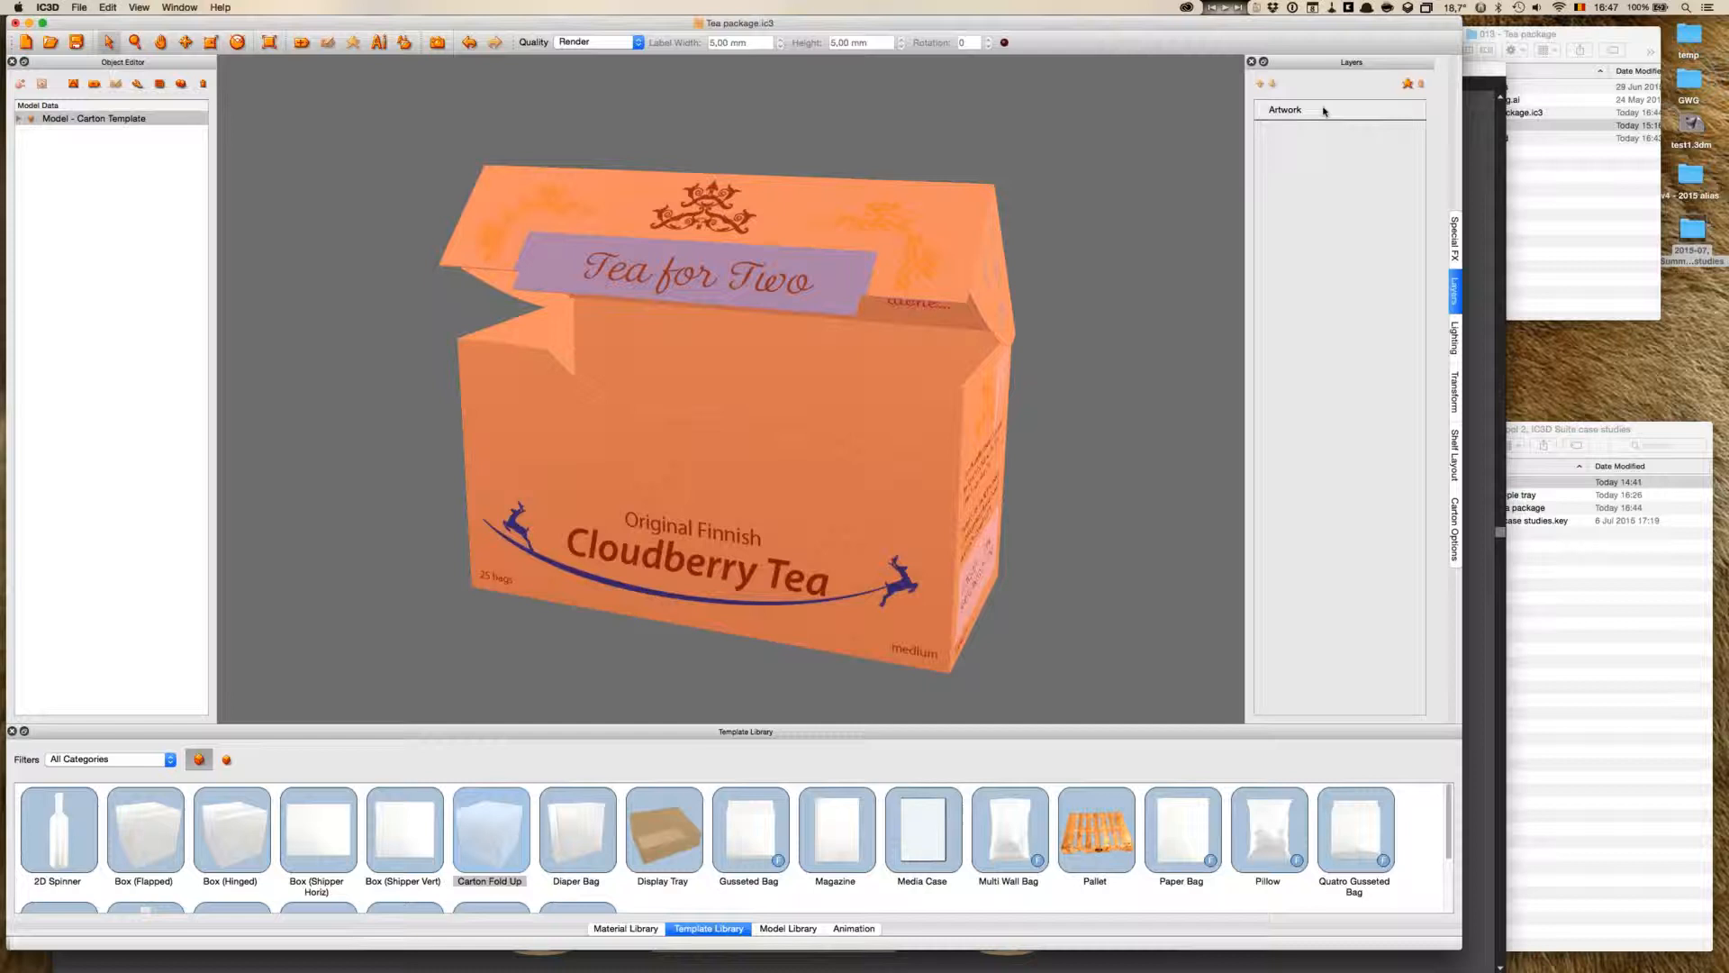
left_click(1408, 84)
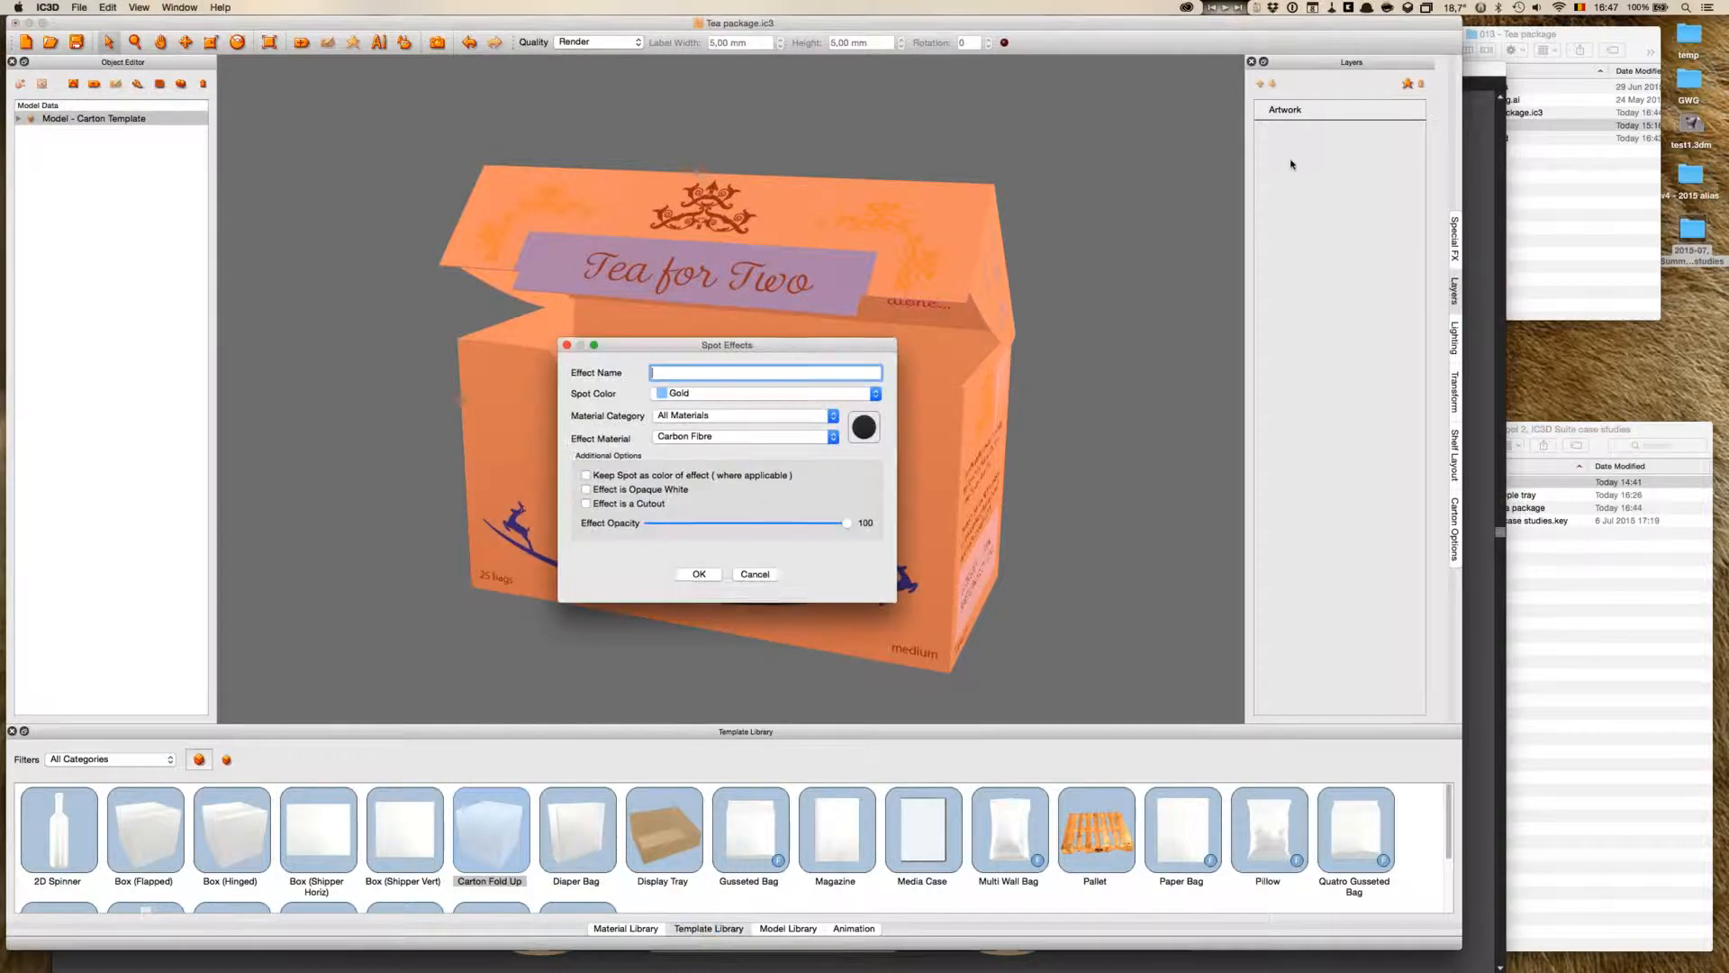
left_click_drag(727, 344, 836, 100)
left_click(919, 151)
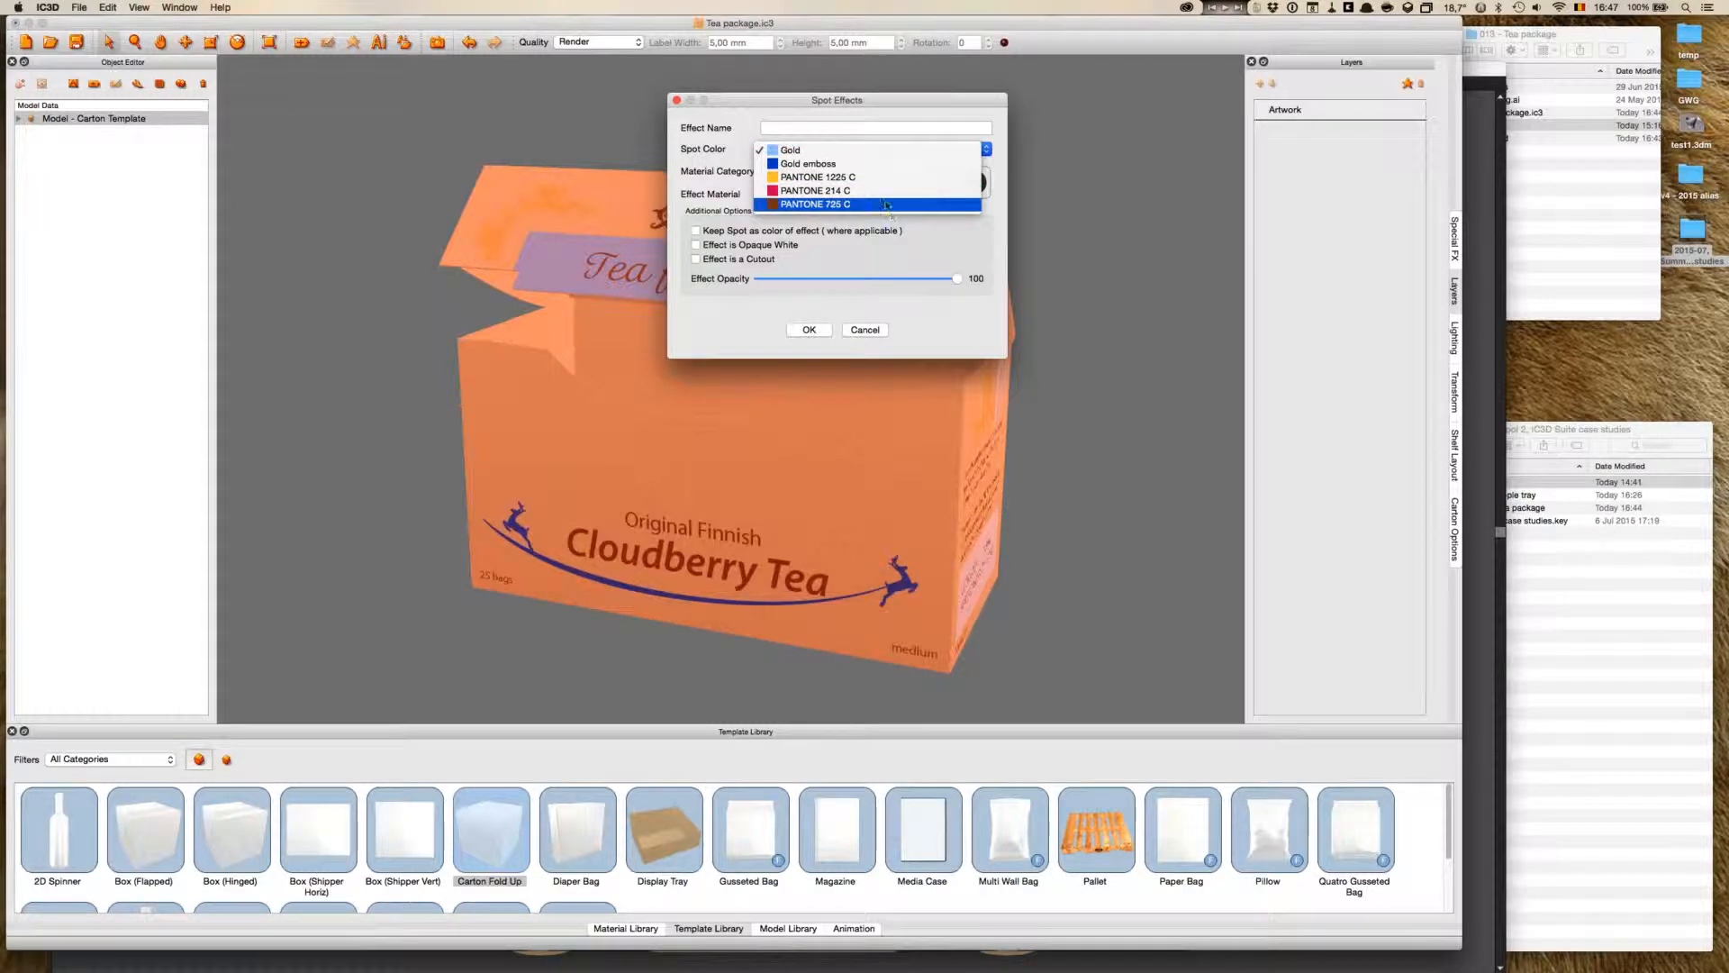
left_click(877, 151)
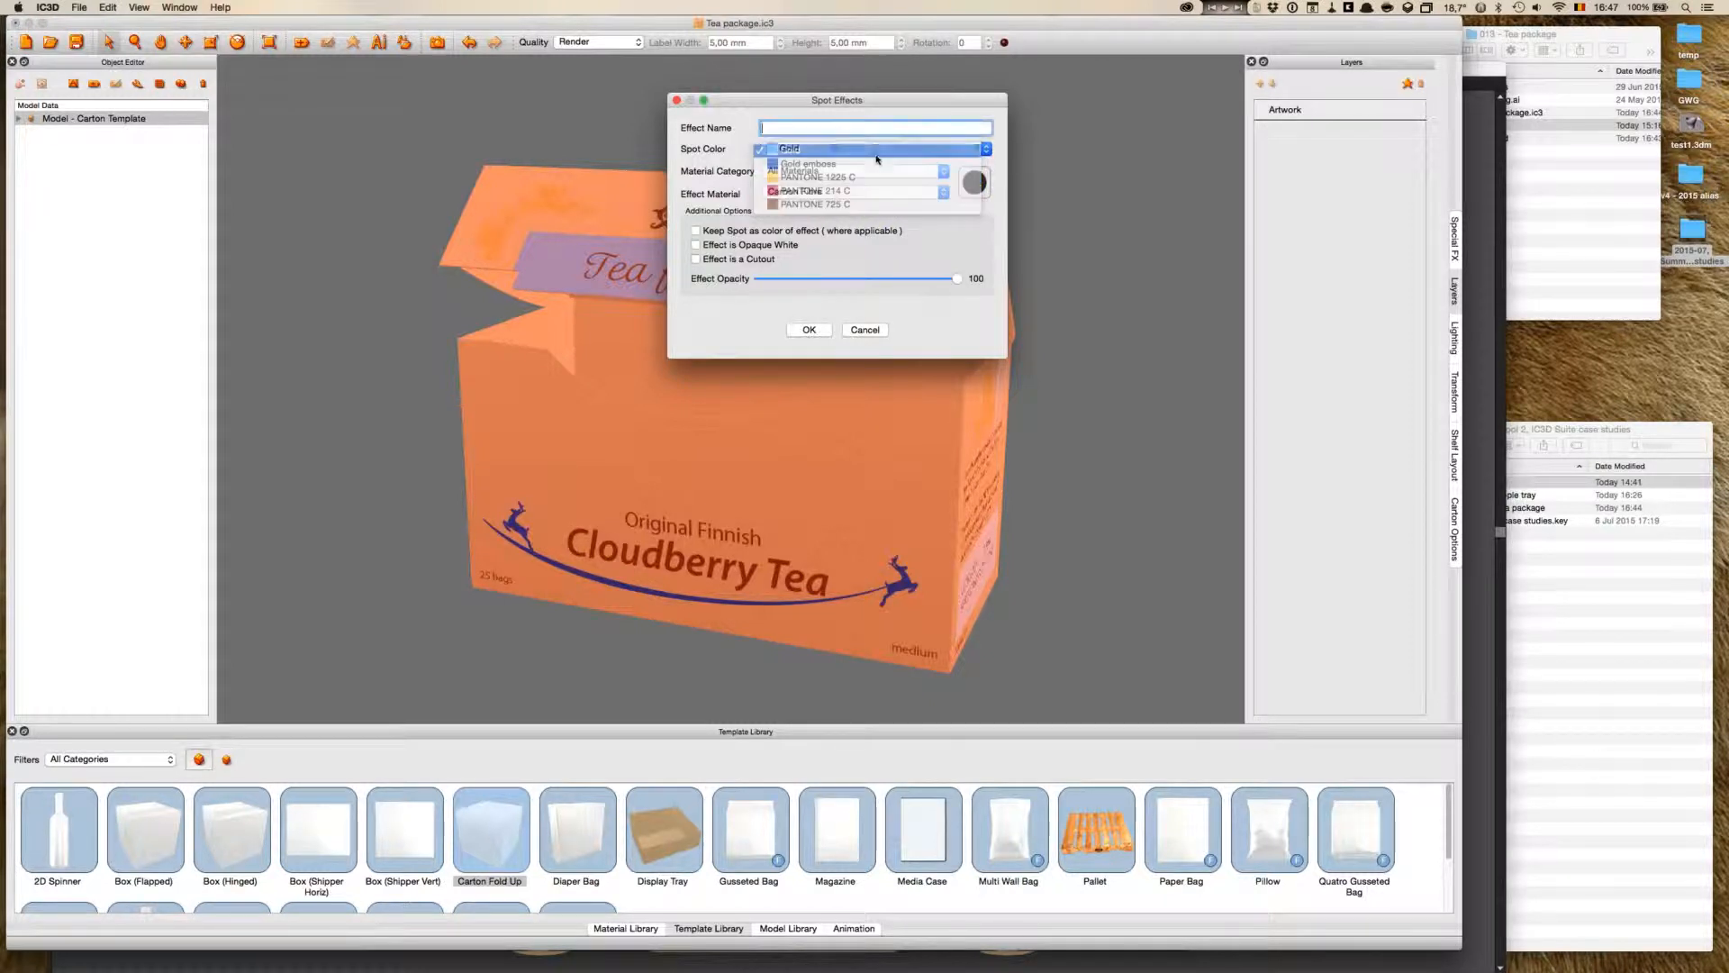
left_click(838, 194)
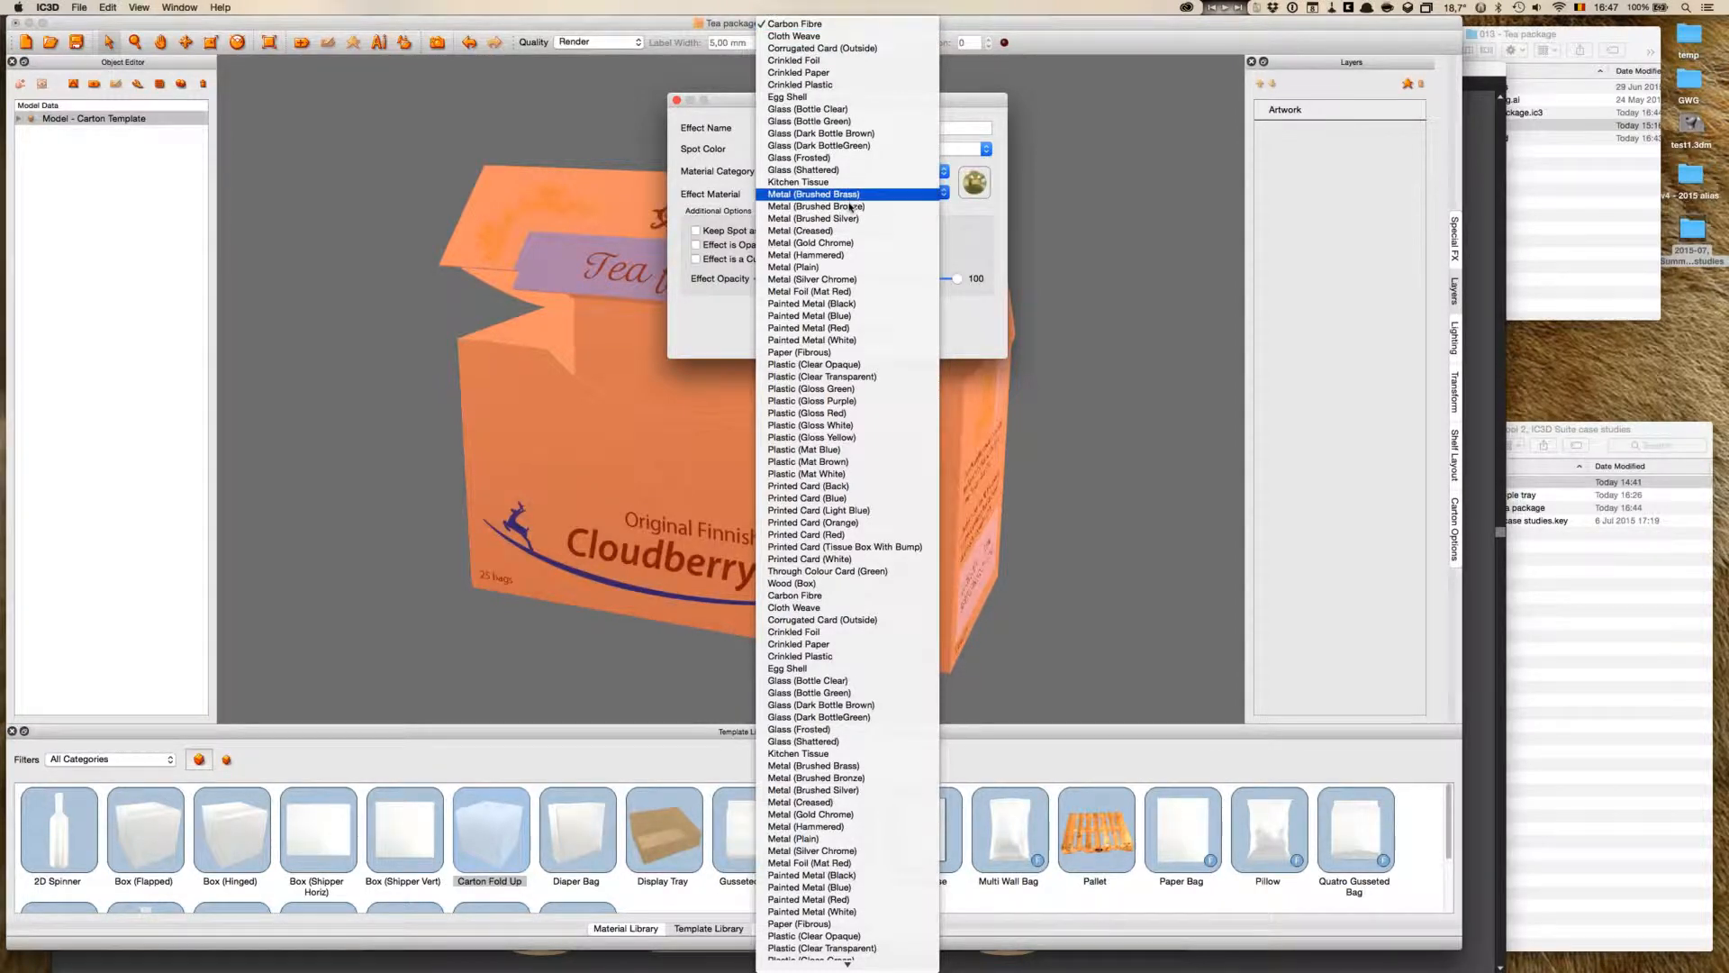
left_click(857, 243)
left_click(806, 330)
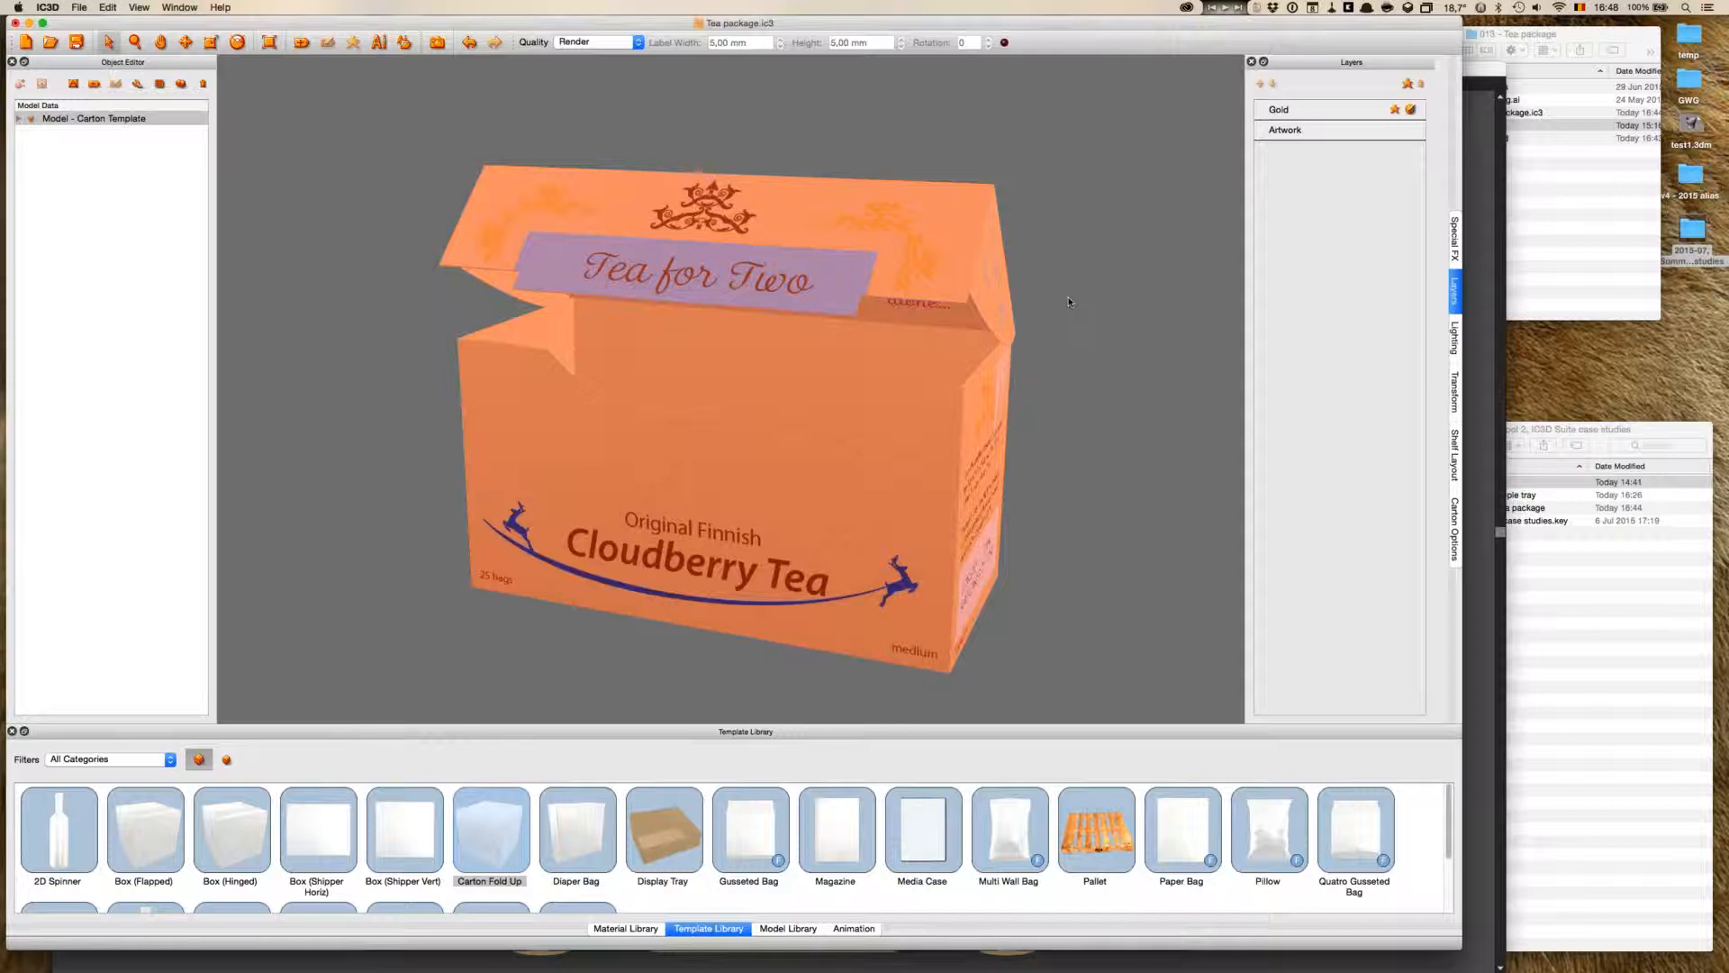
- Refresh the carton artwork from Illustrator, then return to IC3D and examine the gold effect on the carton
left_click(1112, 310)
key("super+Tab")
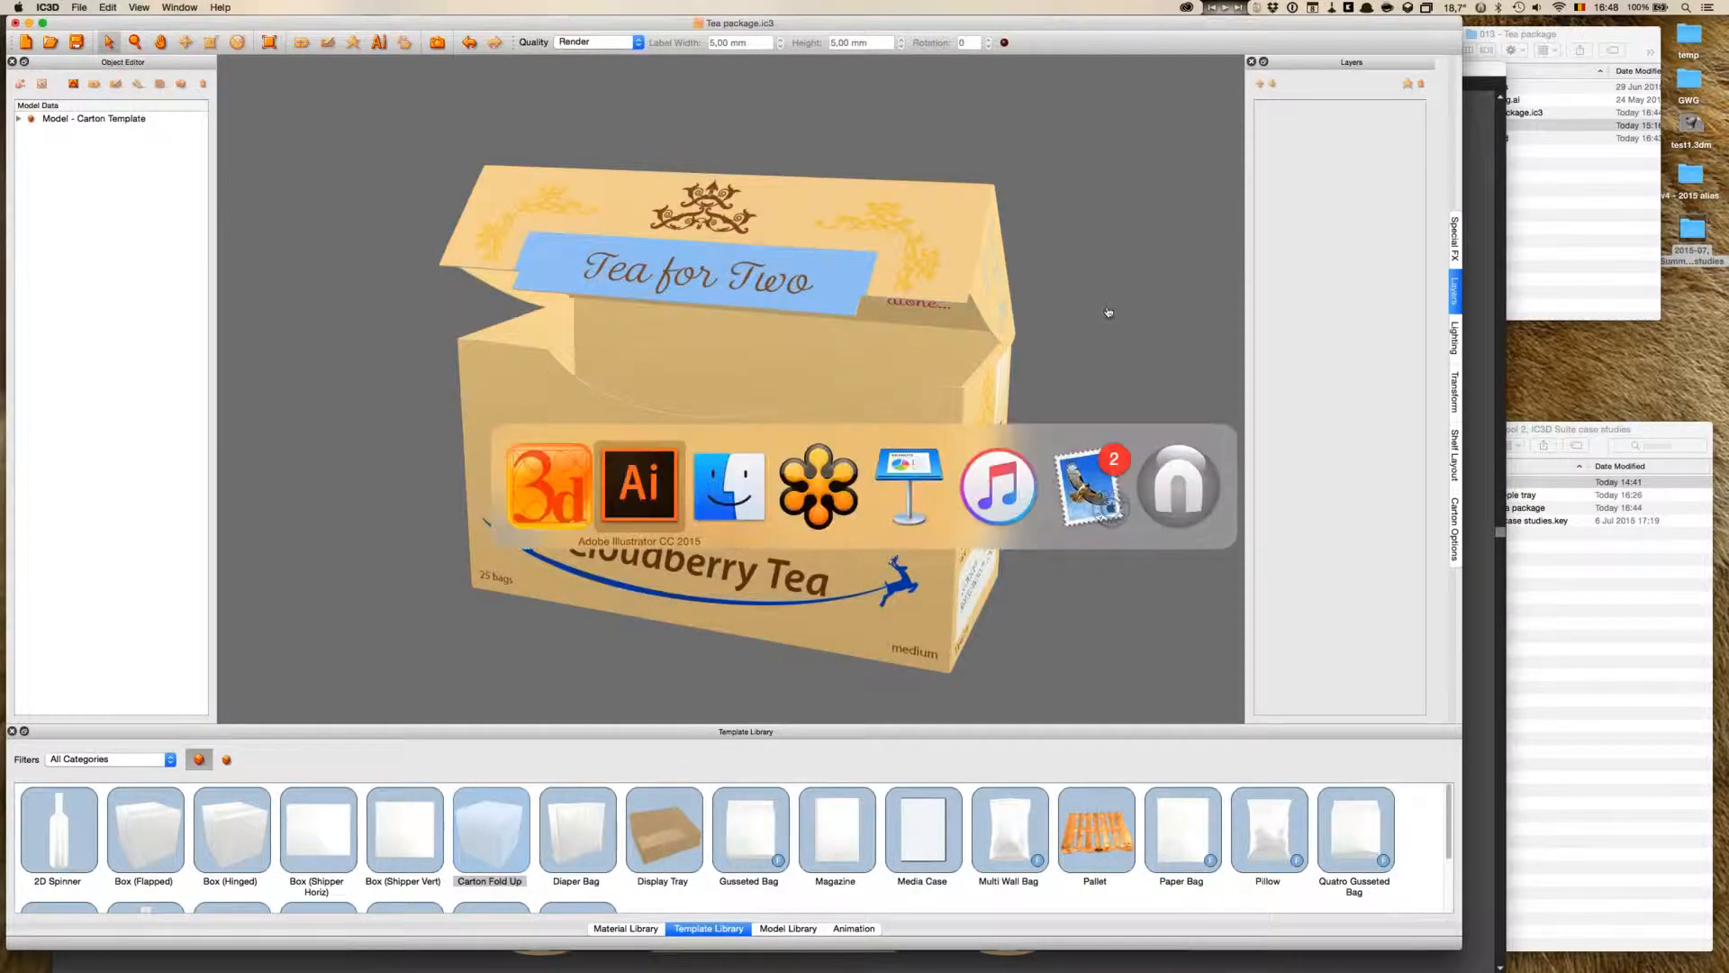
left_click(638, 511)
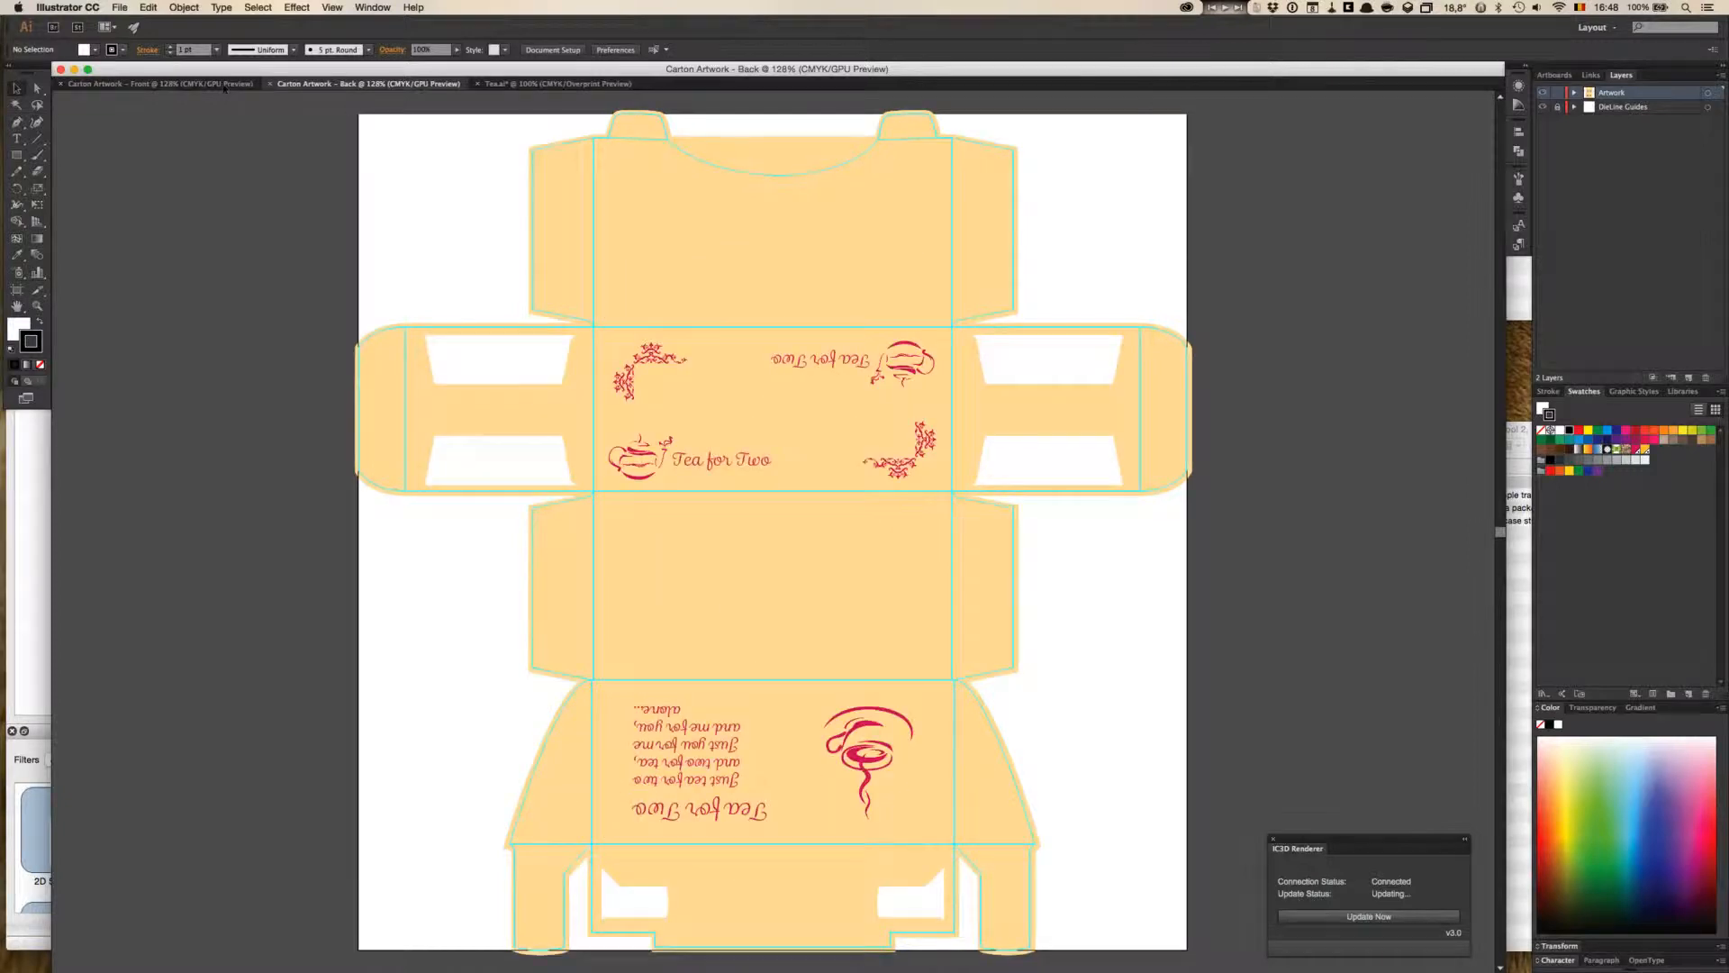
left_click(210, 84)
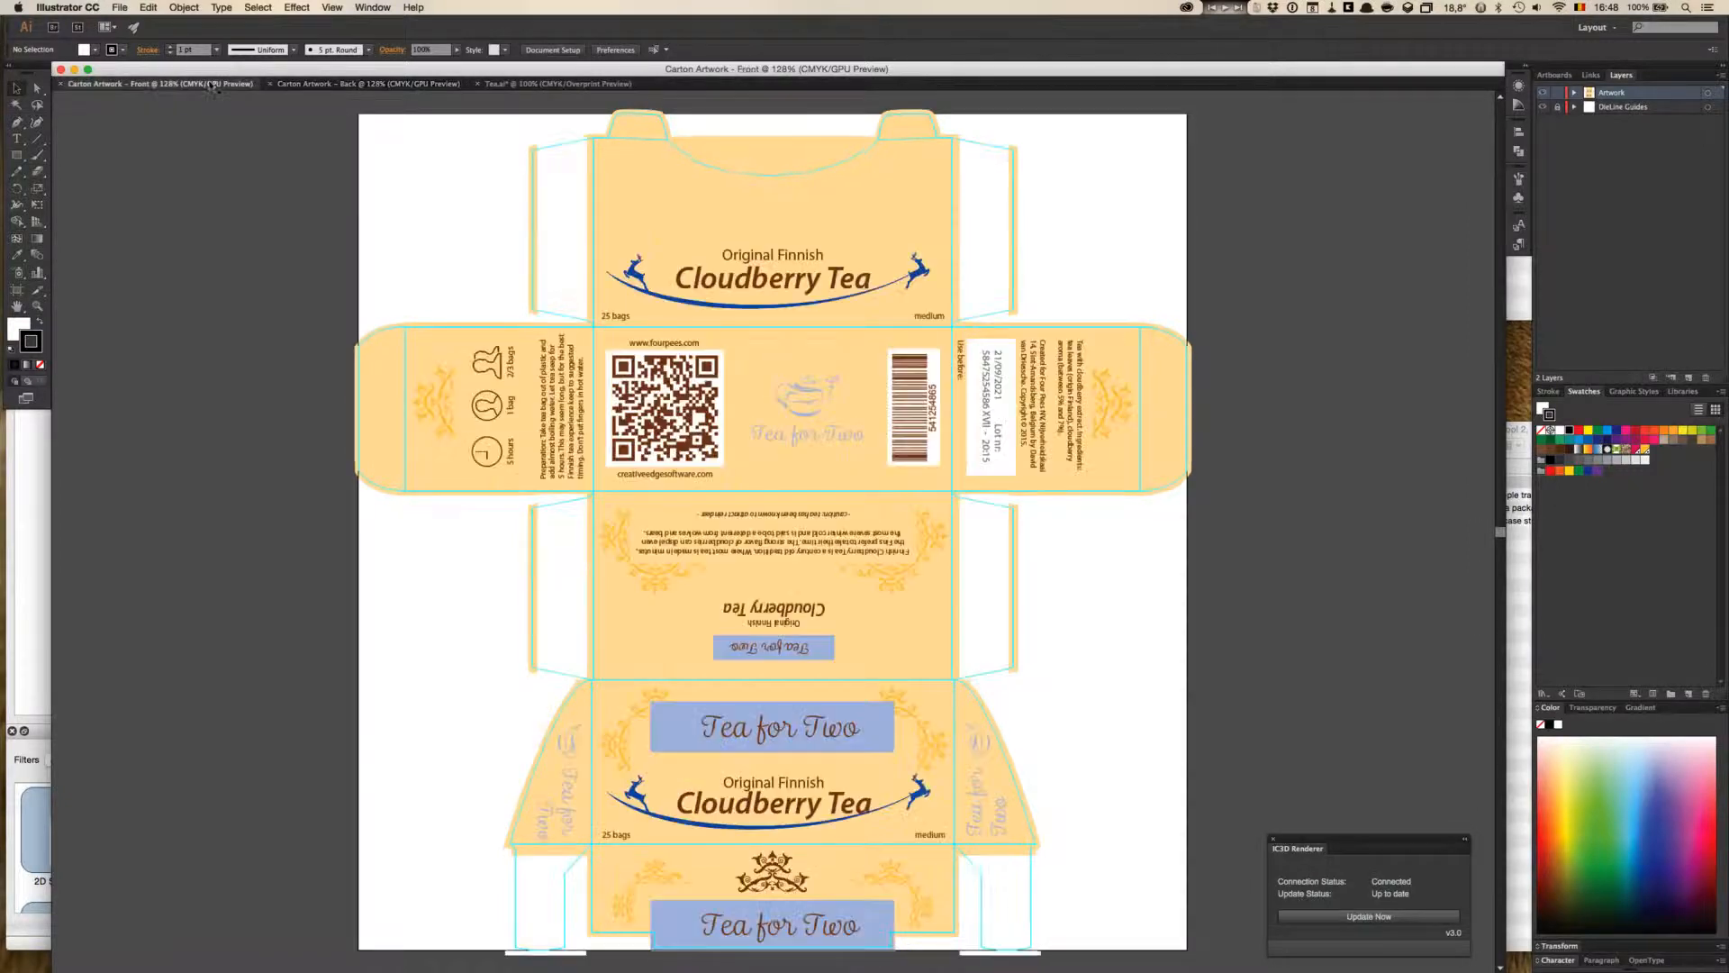
key("super+Tab")
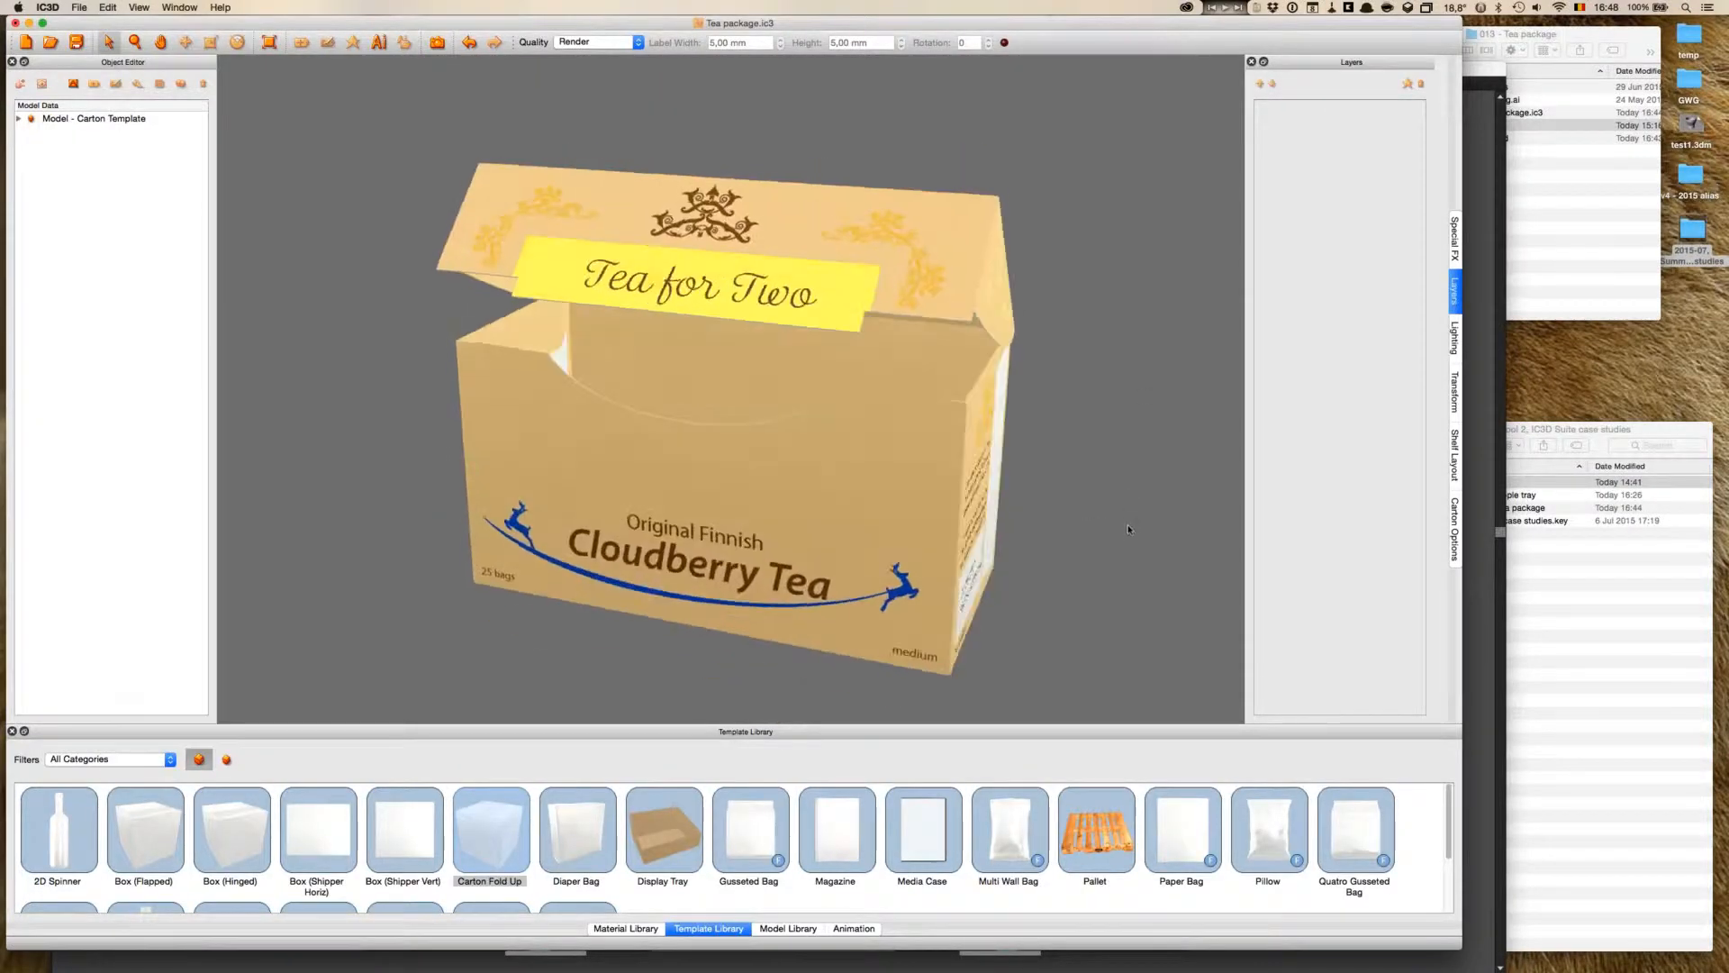
left_click_drag(1128, 529, 1188, 464)
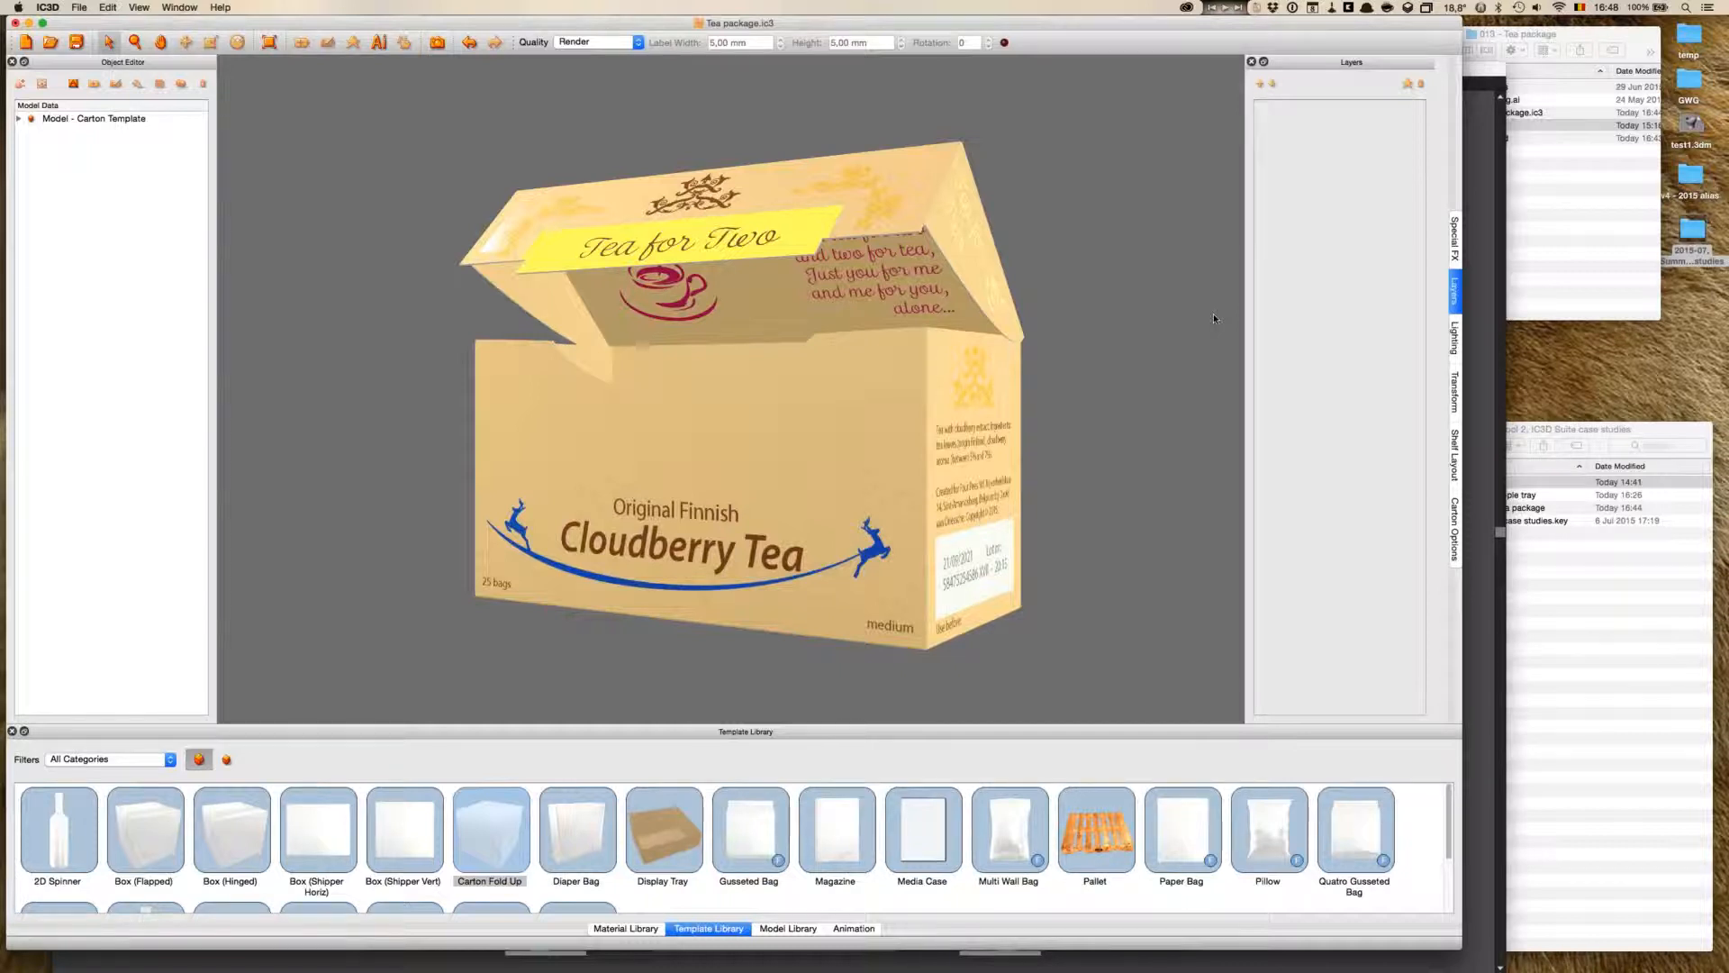
- Save the tea carton project together with its linked Illustrator artwork data
left_click_drag(1159, 191, 1107, 251)
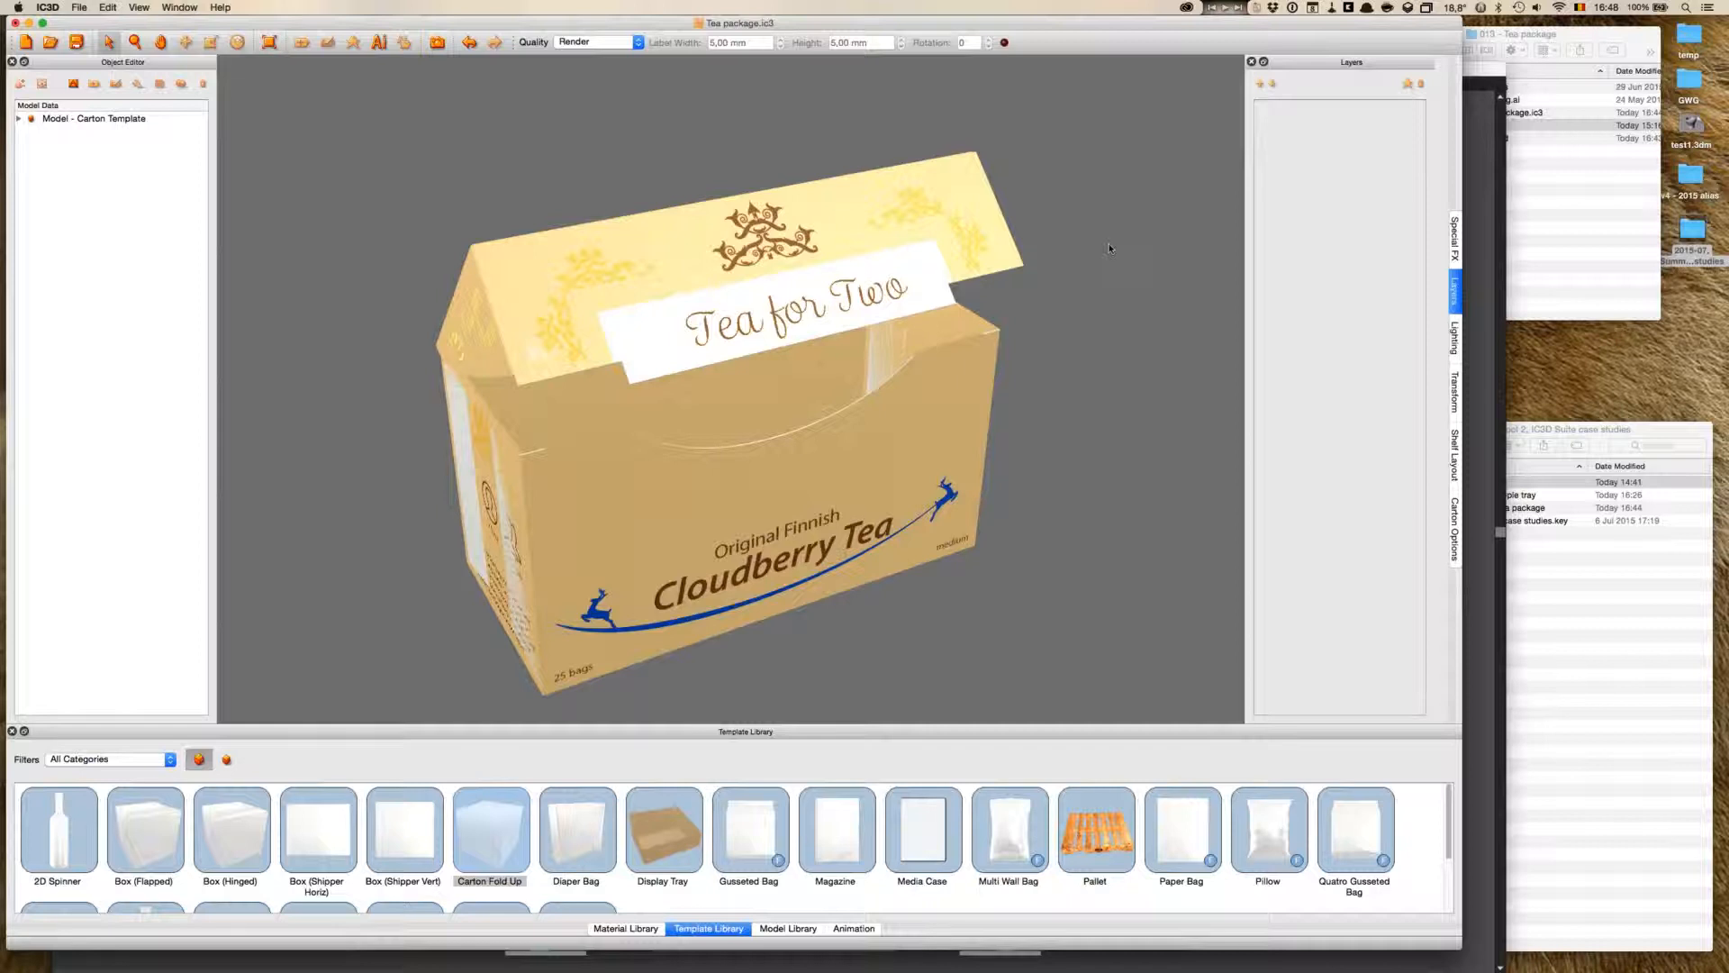
left_click(77, 42)
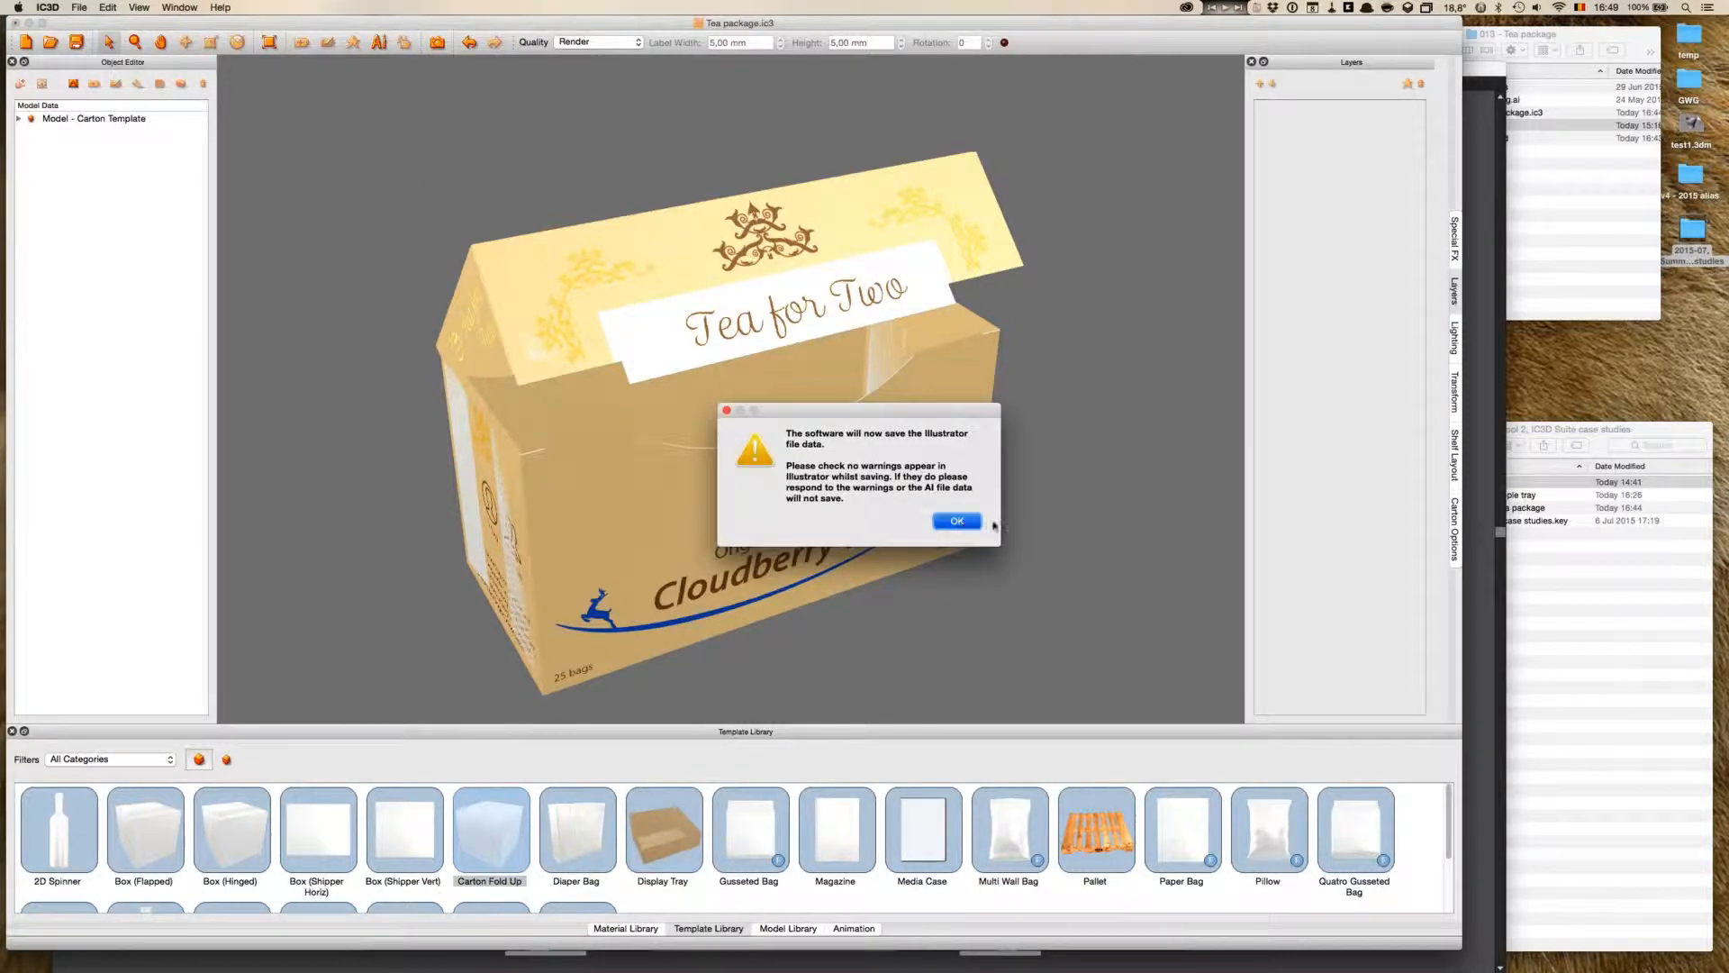
left_click(963, 527)
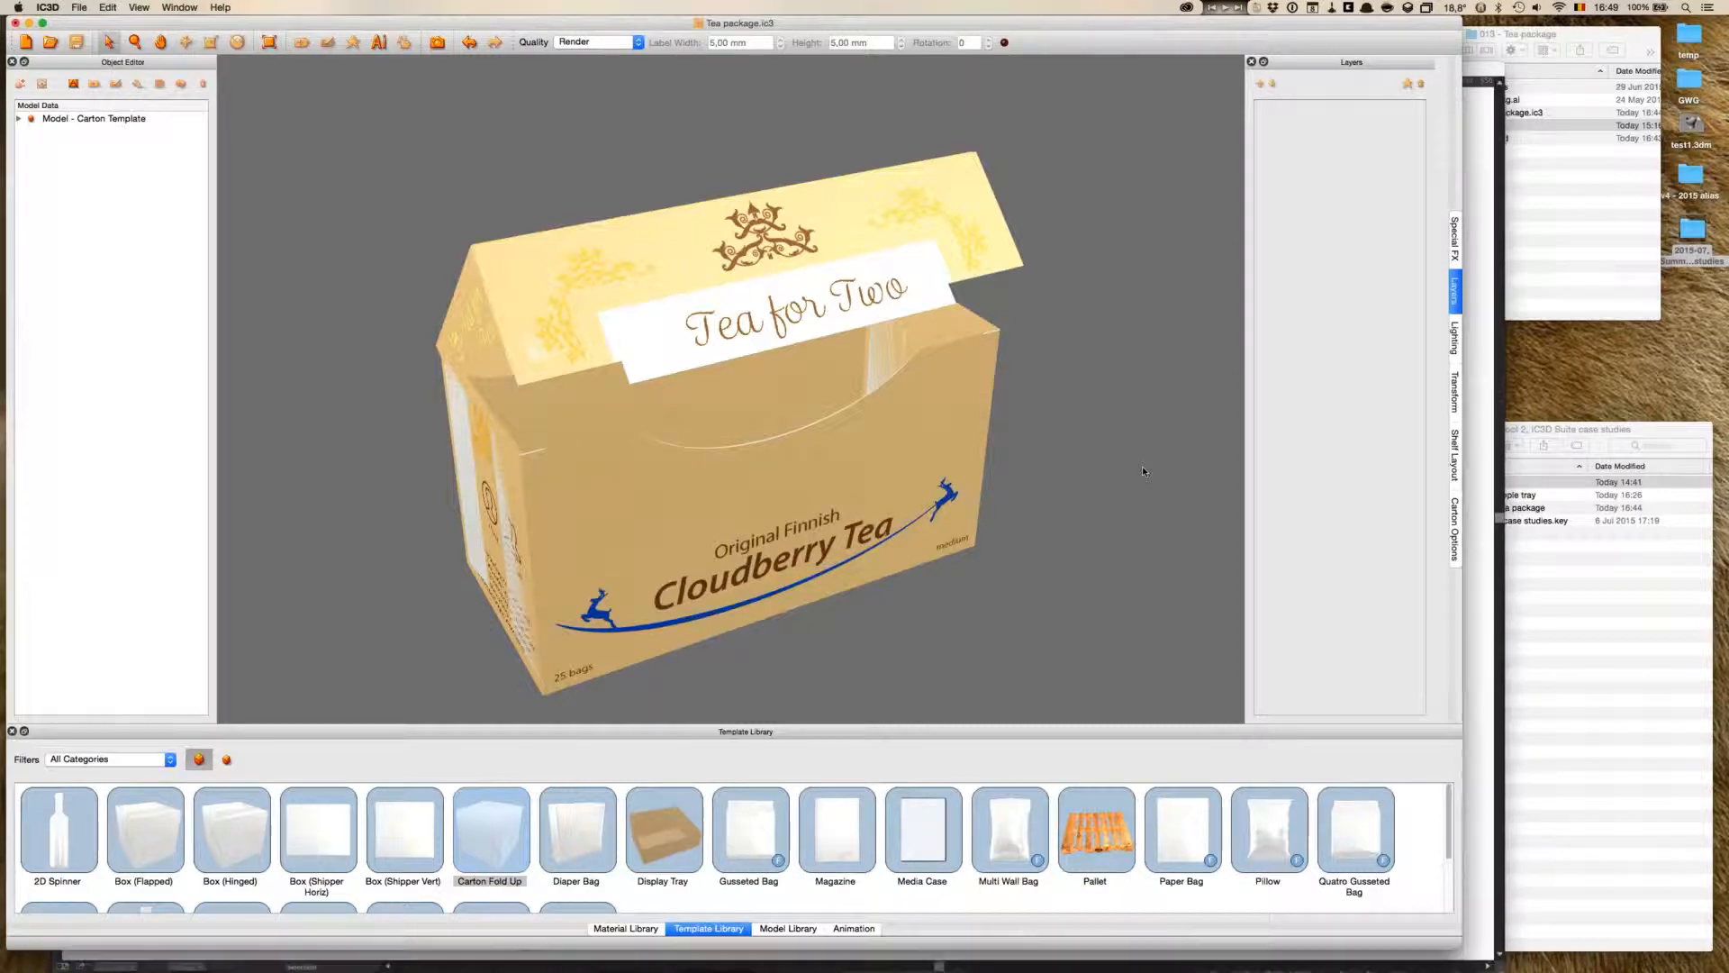
key("super+s")
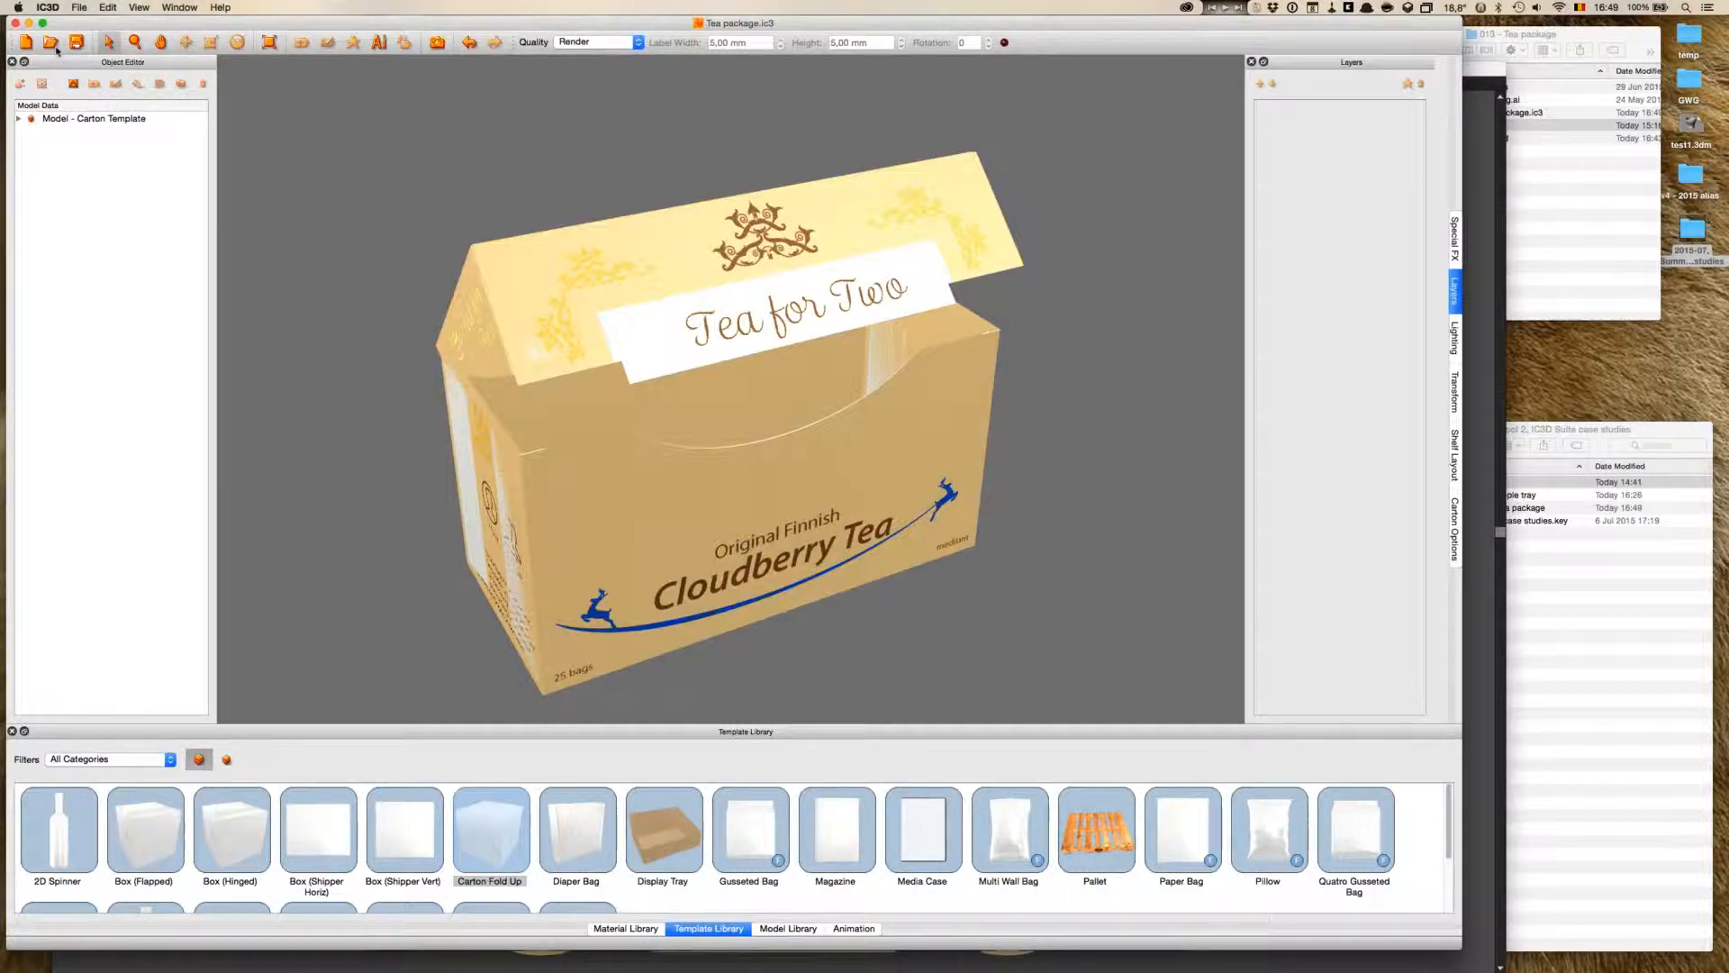
- Start a new project and bring in the Sachet template for configuration
left_click(26, 42)
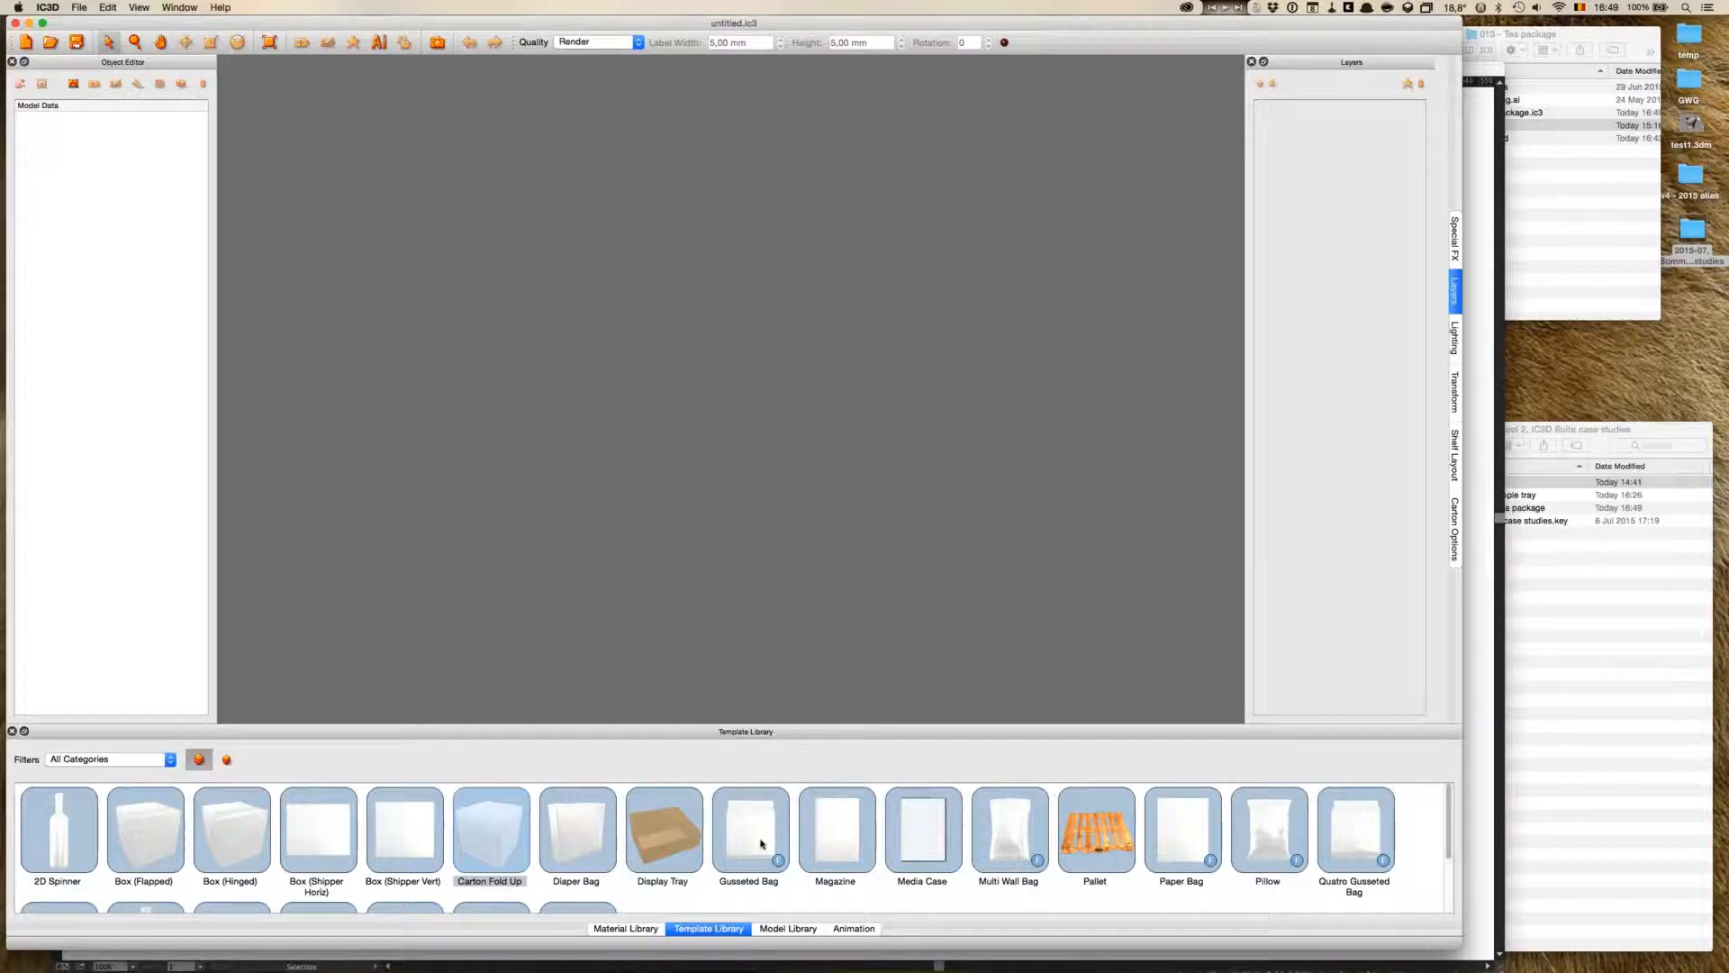
scroll(729, 873, "down", 3)
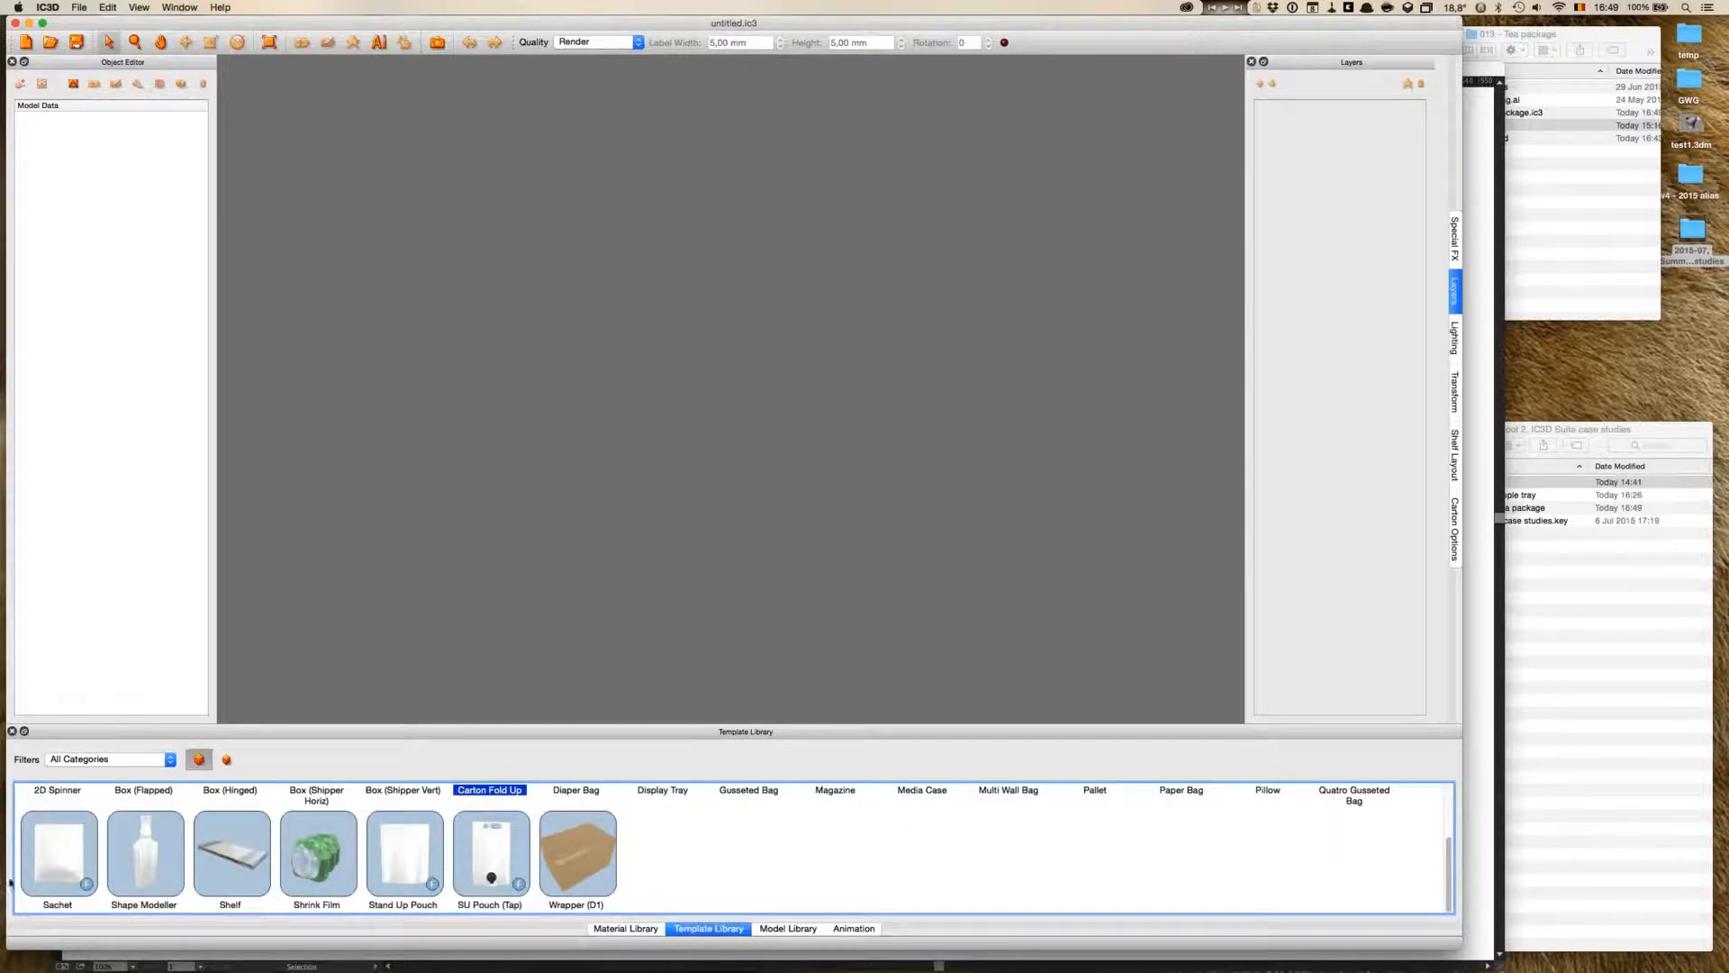
left_click_drag(58, 851, 570, 609)
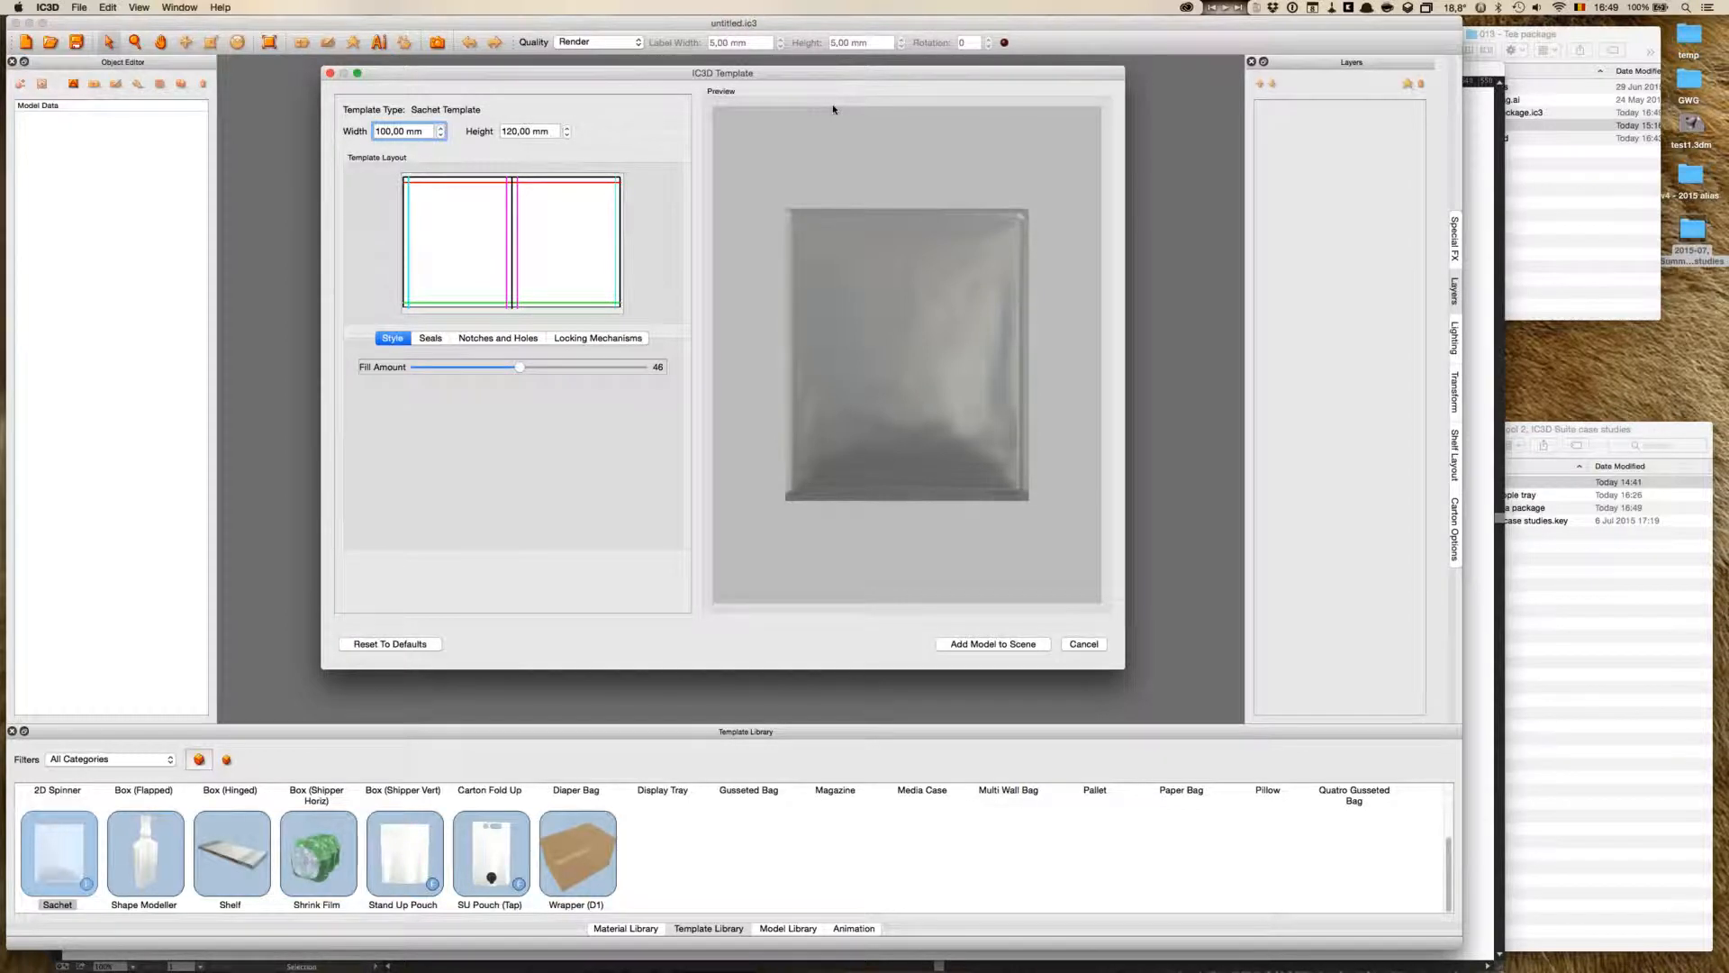
mouse_move(1019, 274)
left_mouse_down()
mouse_move(1014, 297)
mouse_move(957, 289)
mouse_move(957, 274)
mouse_move(998, 293)
left_mouse_up()
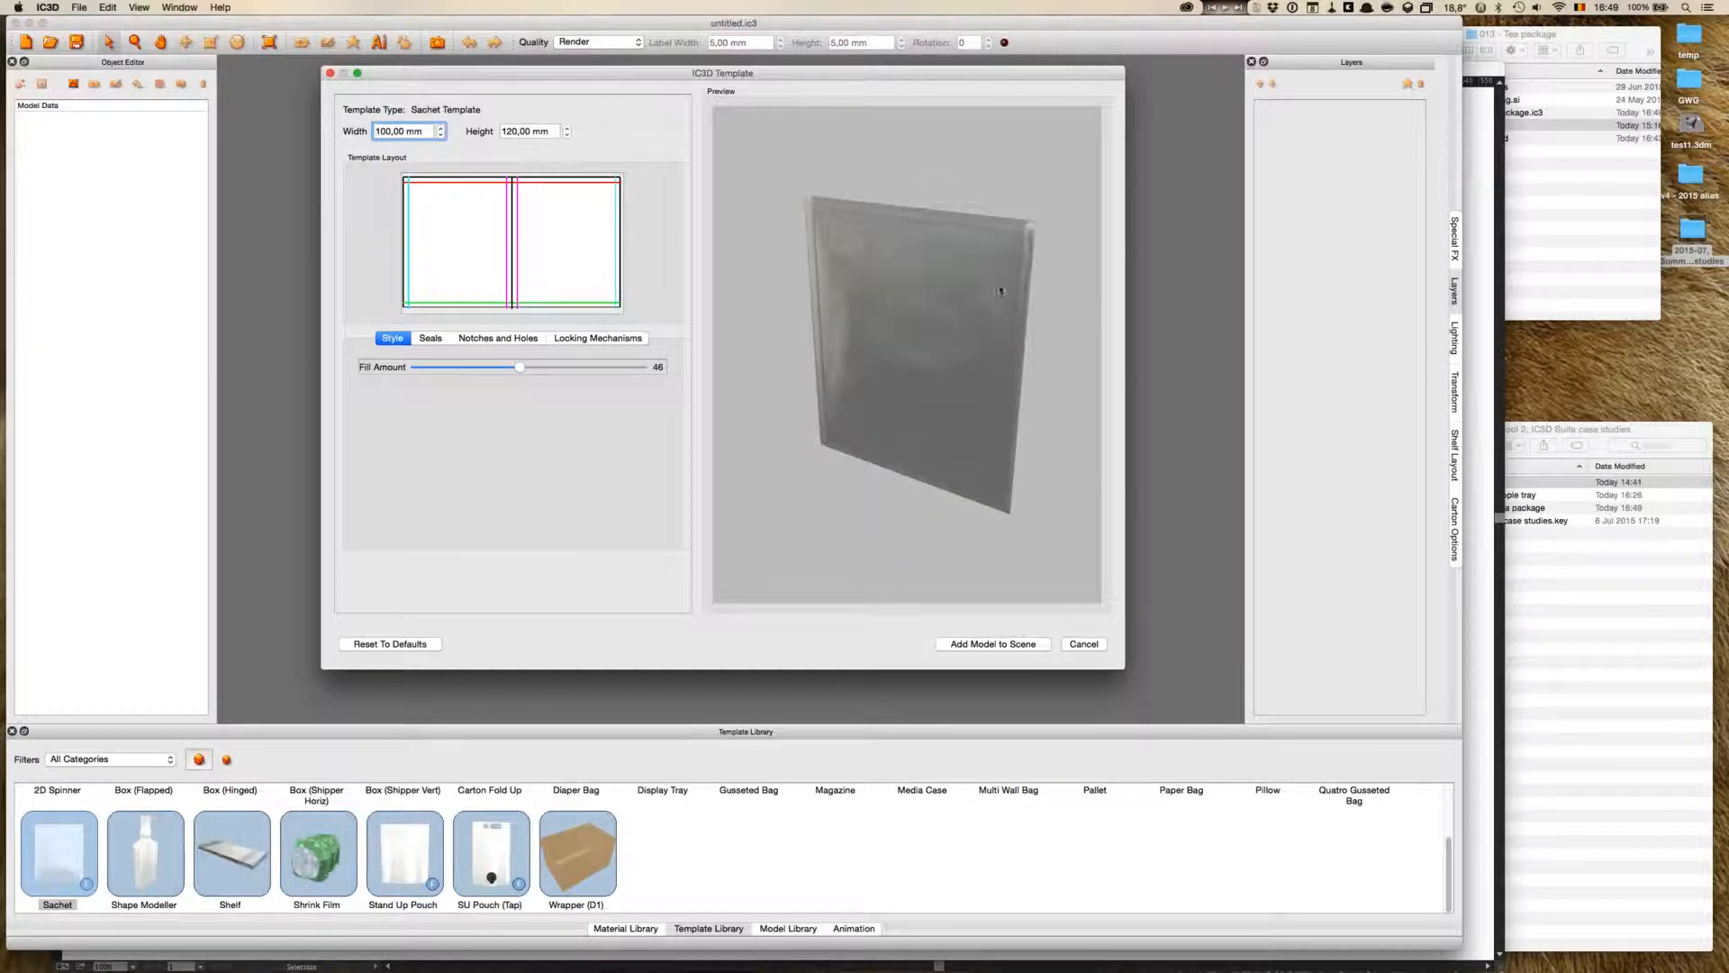
- Set the sachet's width to 64 mm and height to 76 mm, and adjust its fill amount slightly
triple_click(419, 140)
type("64")
double_click(515, 131)
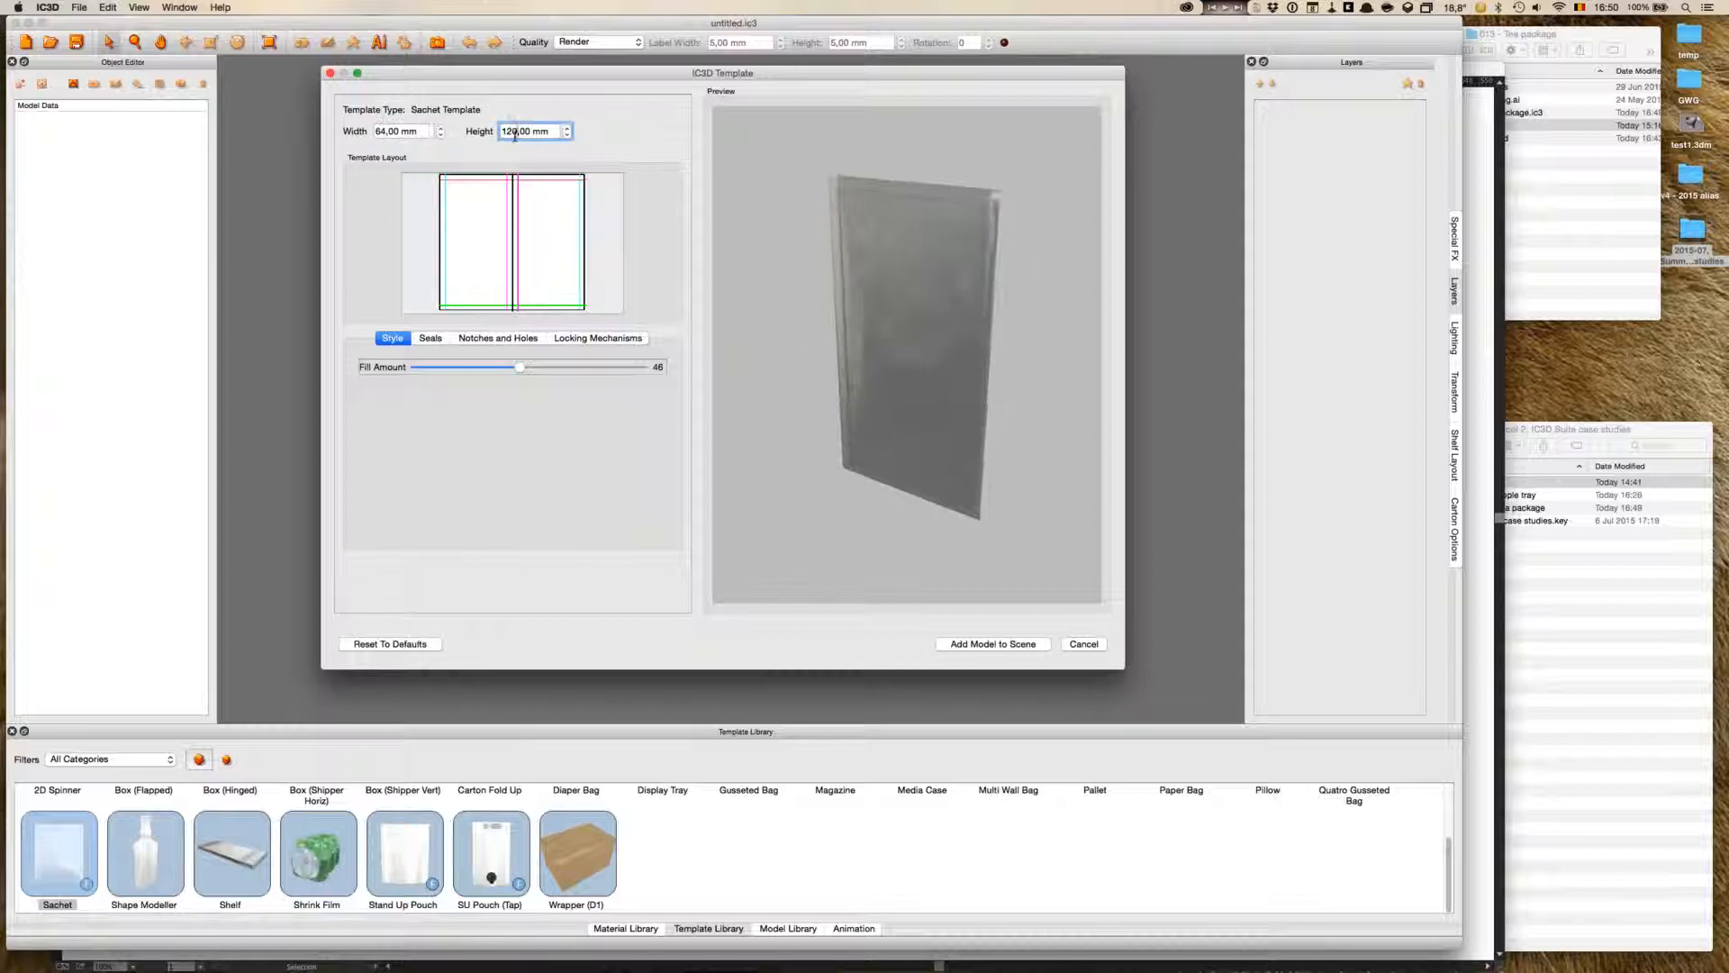
triple_click(515, 131)
type("76")
key("Tab")
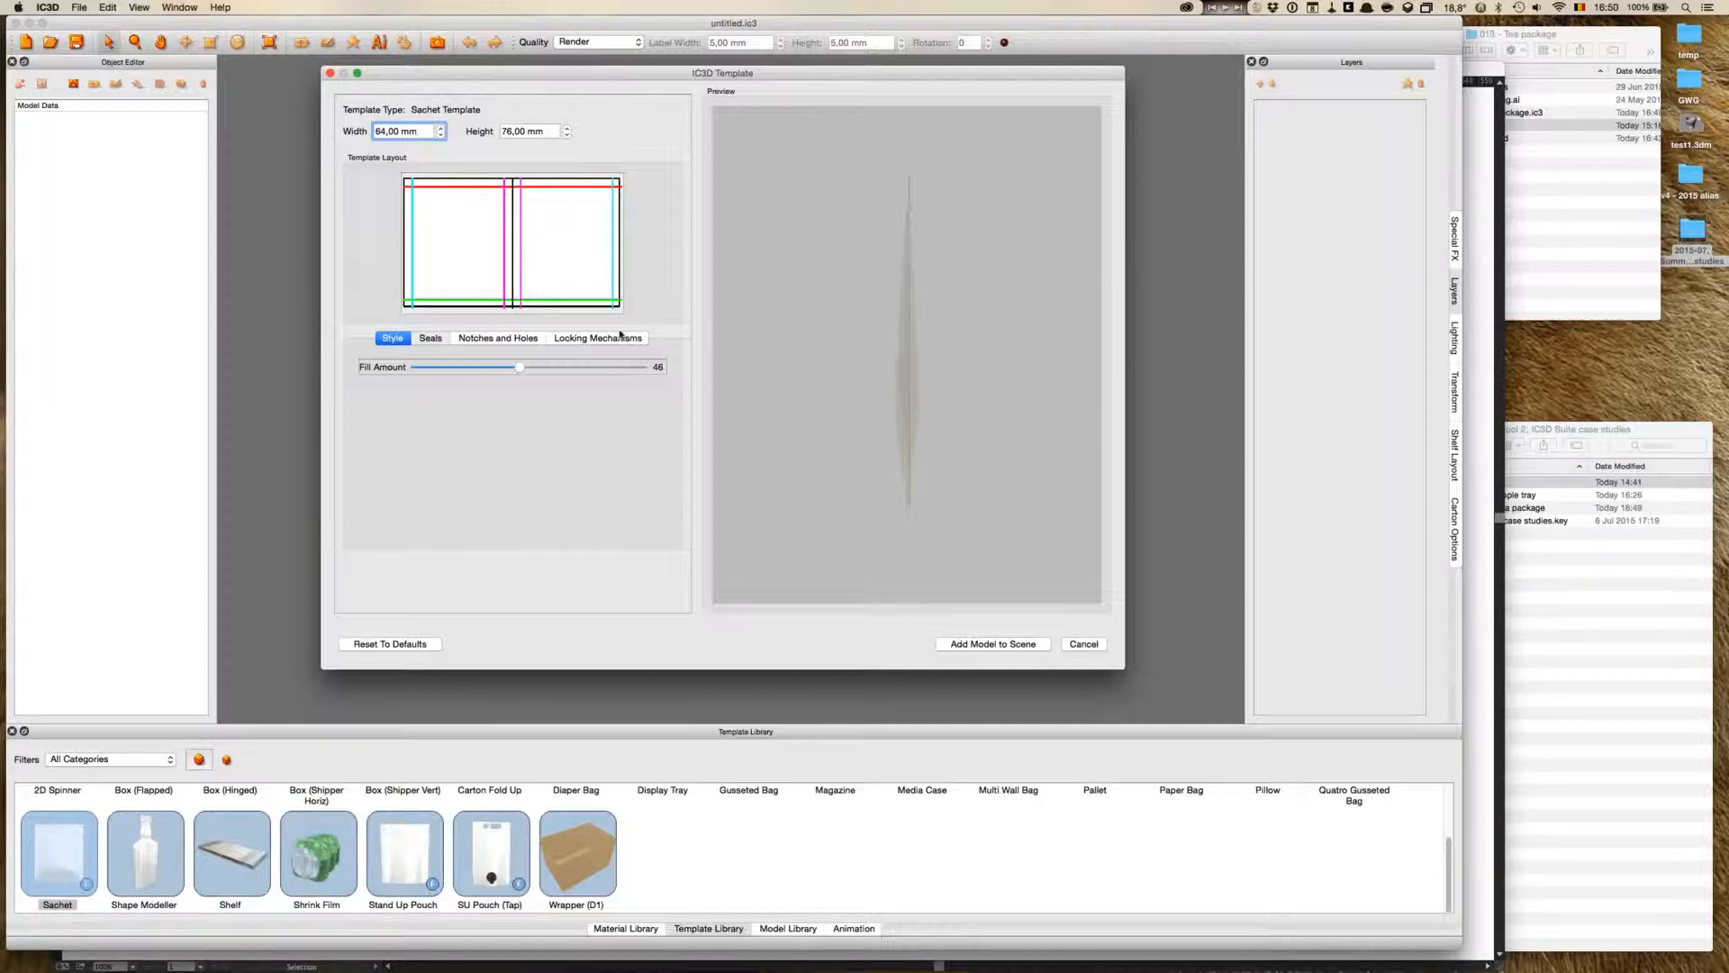
left_click_drag(520, 370, 510, 370)
- Give the sachet's top seal the Horizontal style
left_click(430, 337)
left_click(638, 366)
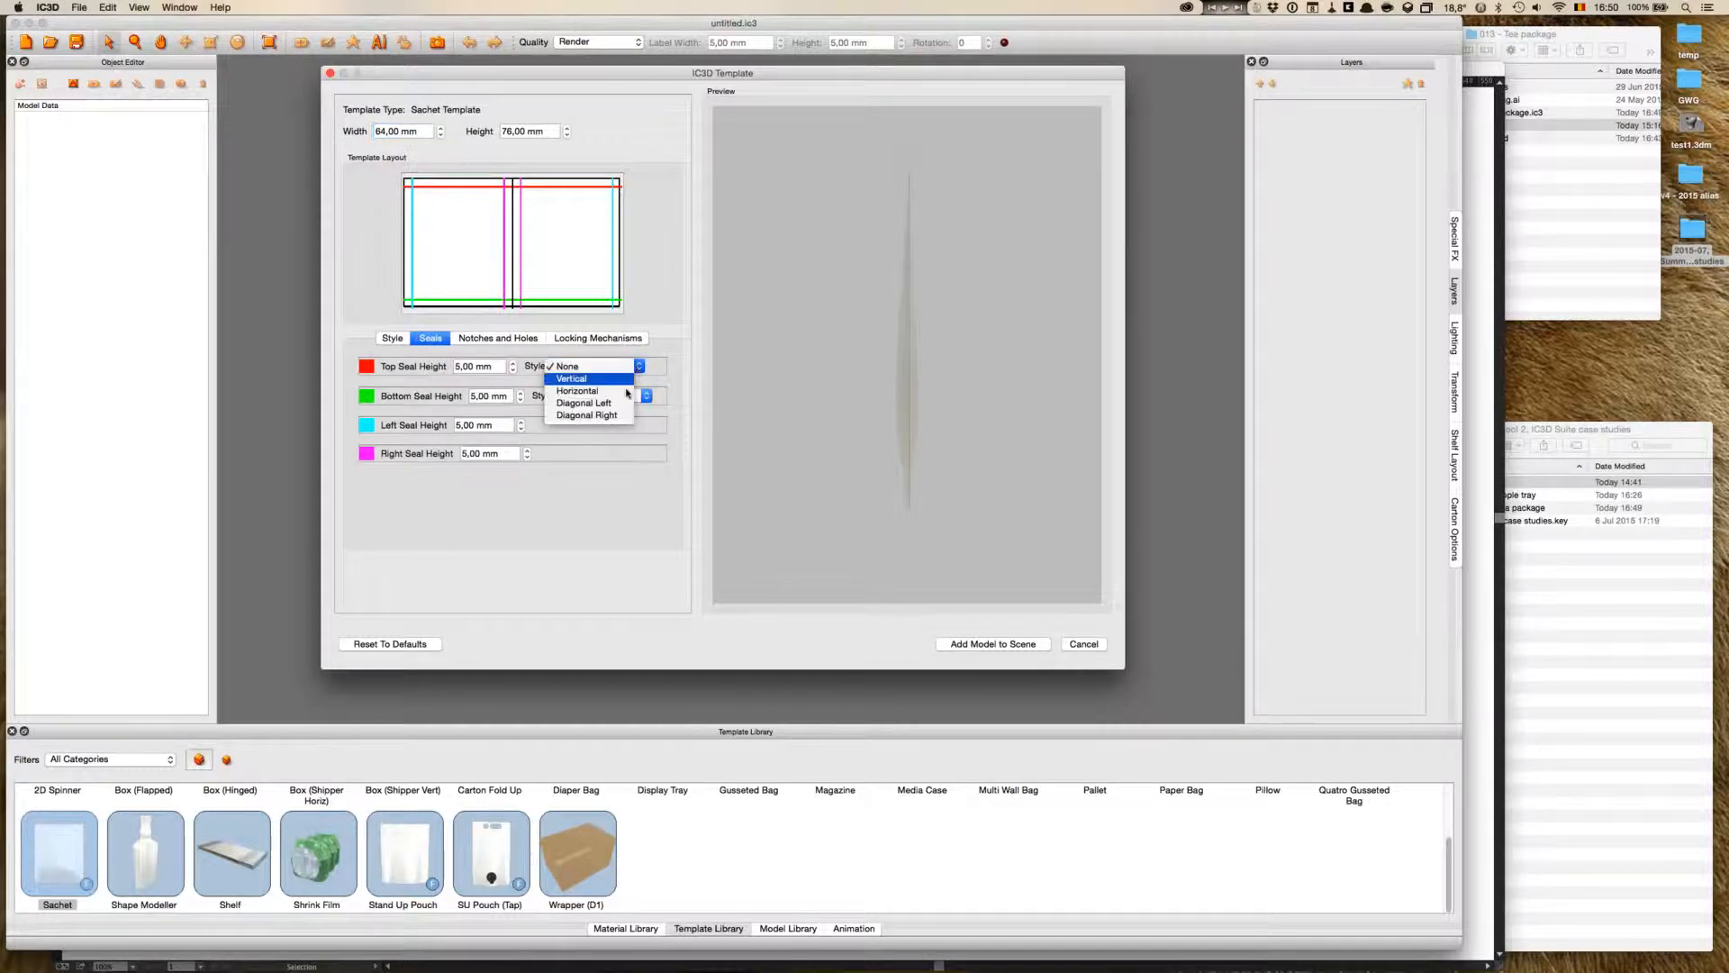
left_click(577, 390)
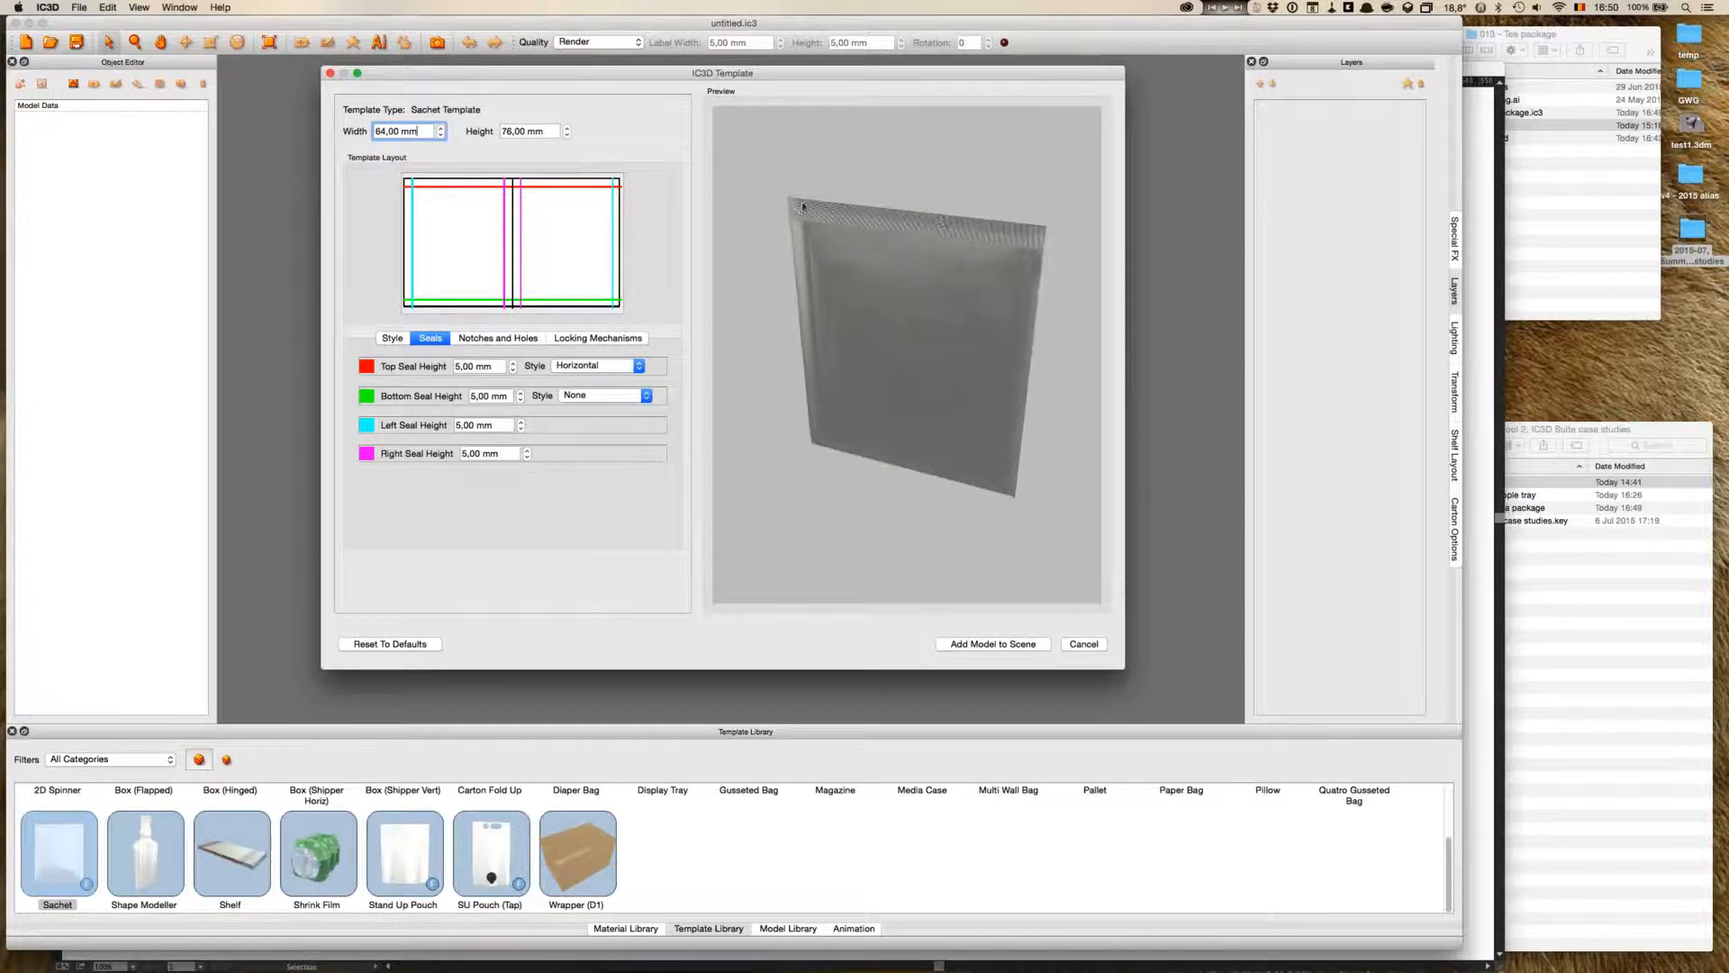
- Try the Diagonal Left and Vertical styles on the sachet's top seal, and restore Horizontal
left_click(609, 368)
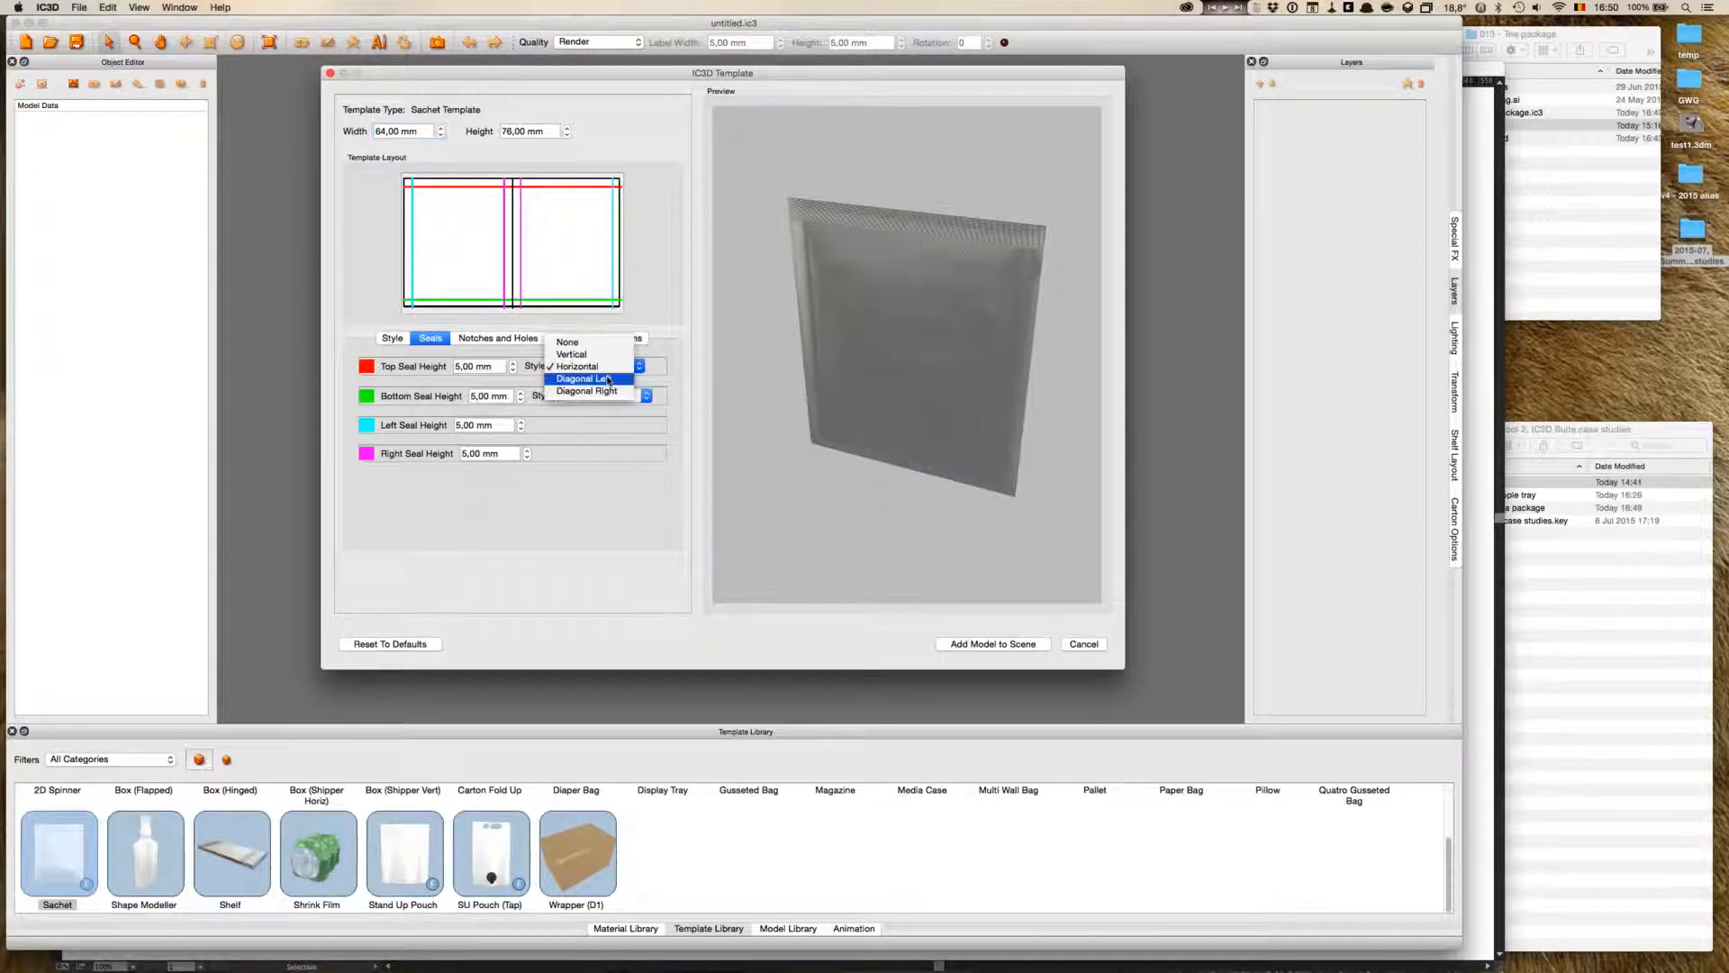
left_click(605, 379)
left_click(606, 367)
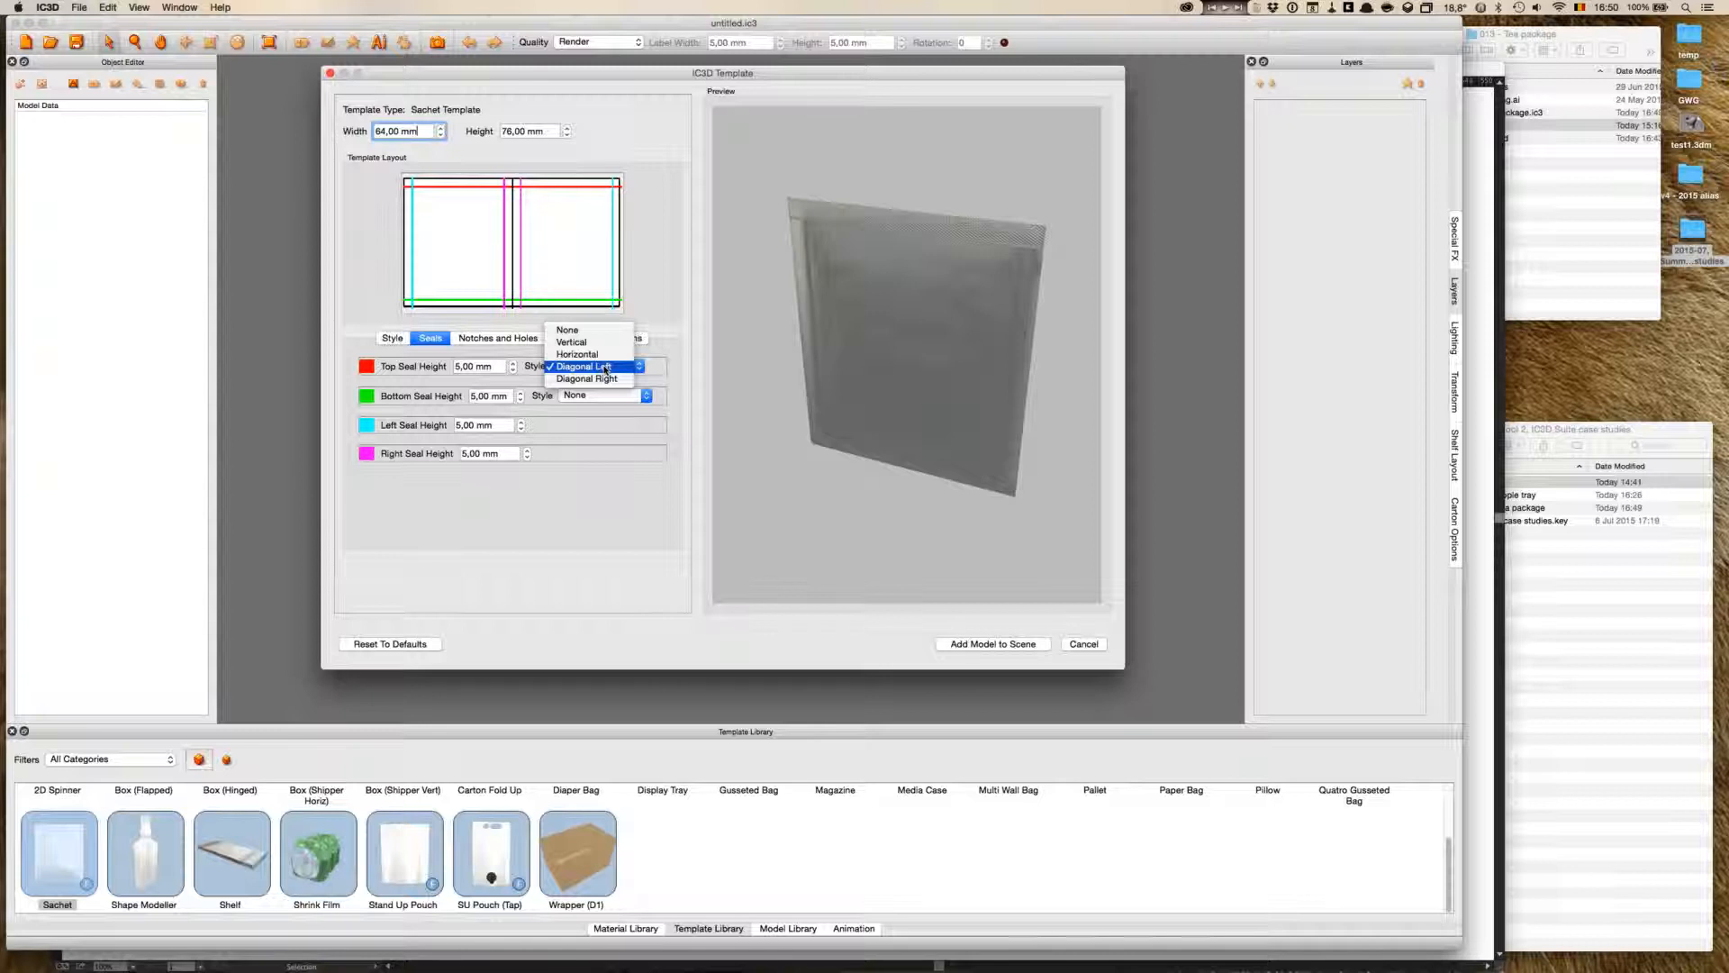
left_click(586, 350)
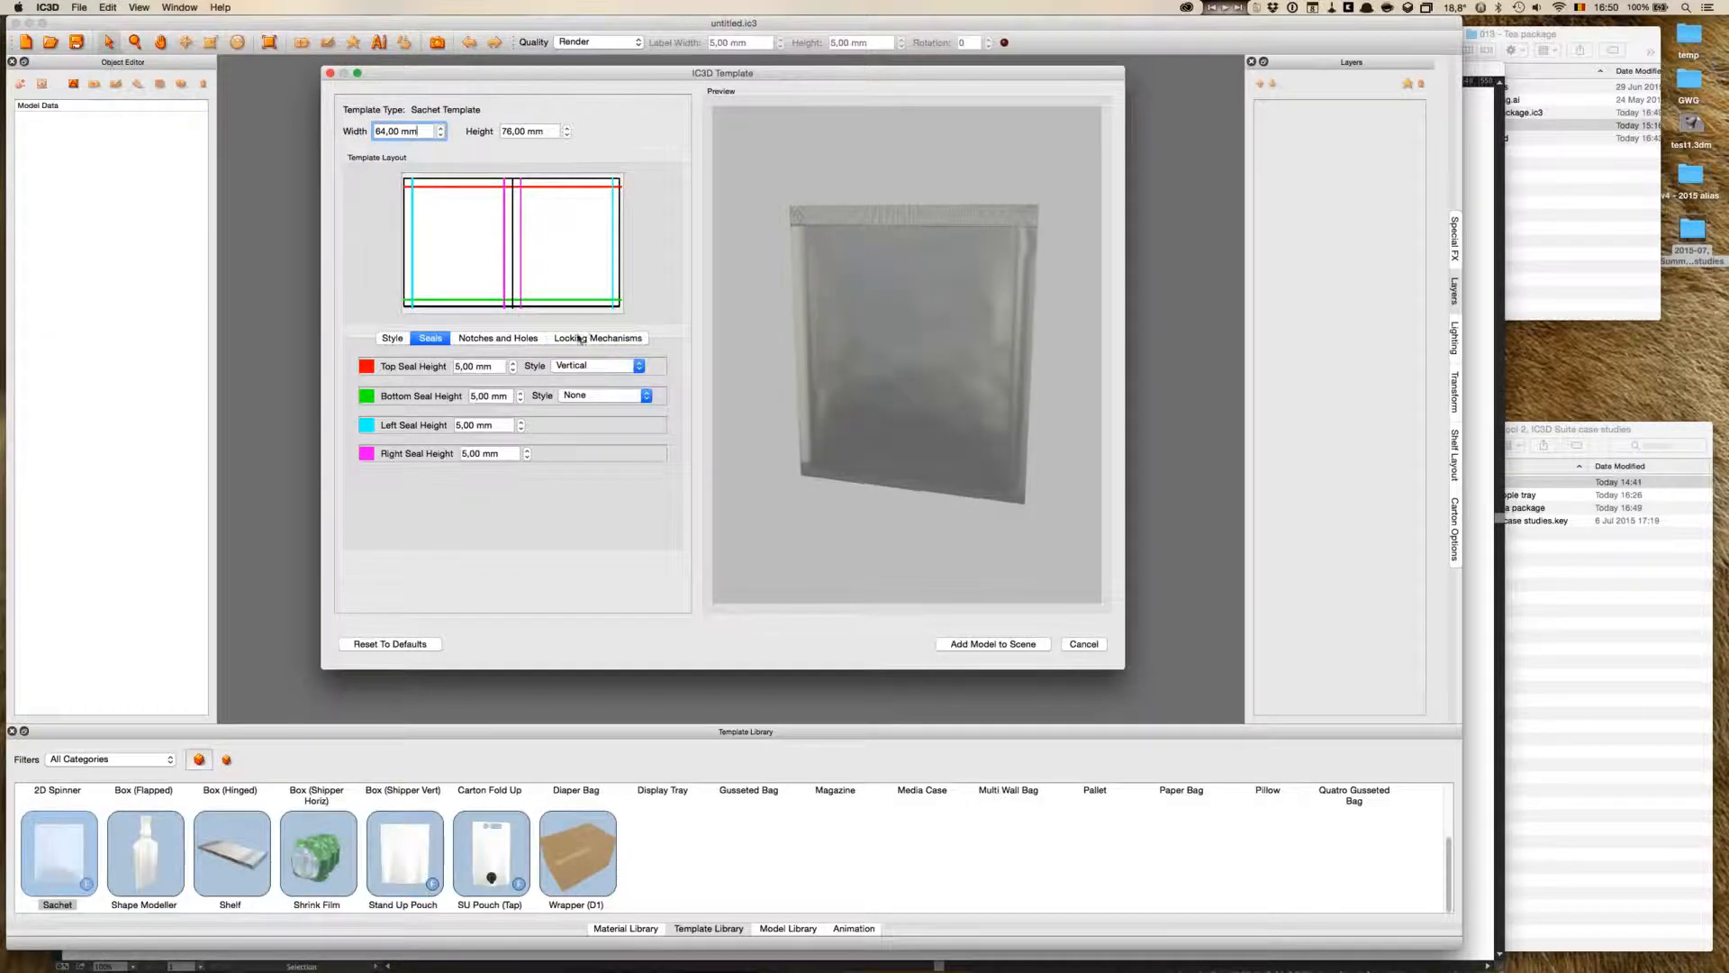
left_click(598, 367)
left_click(600, 379)
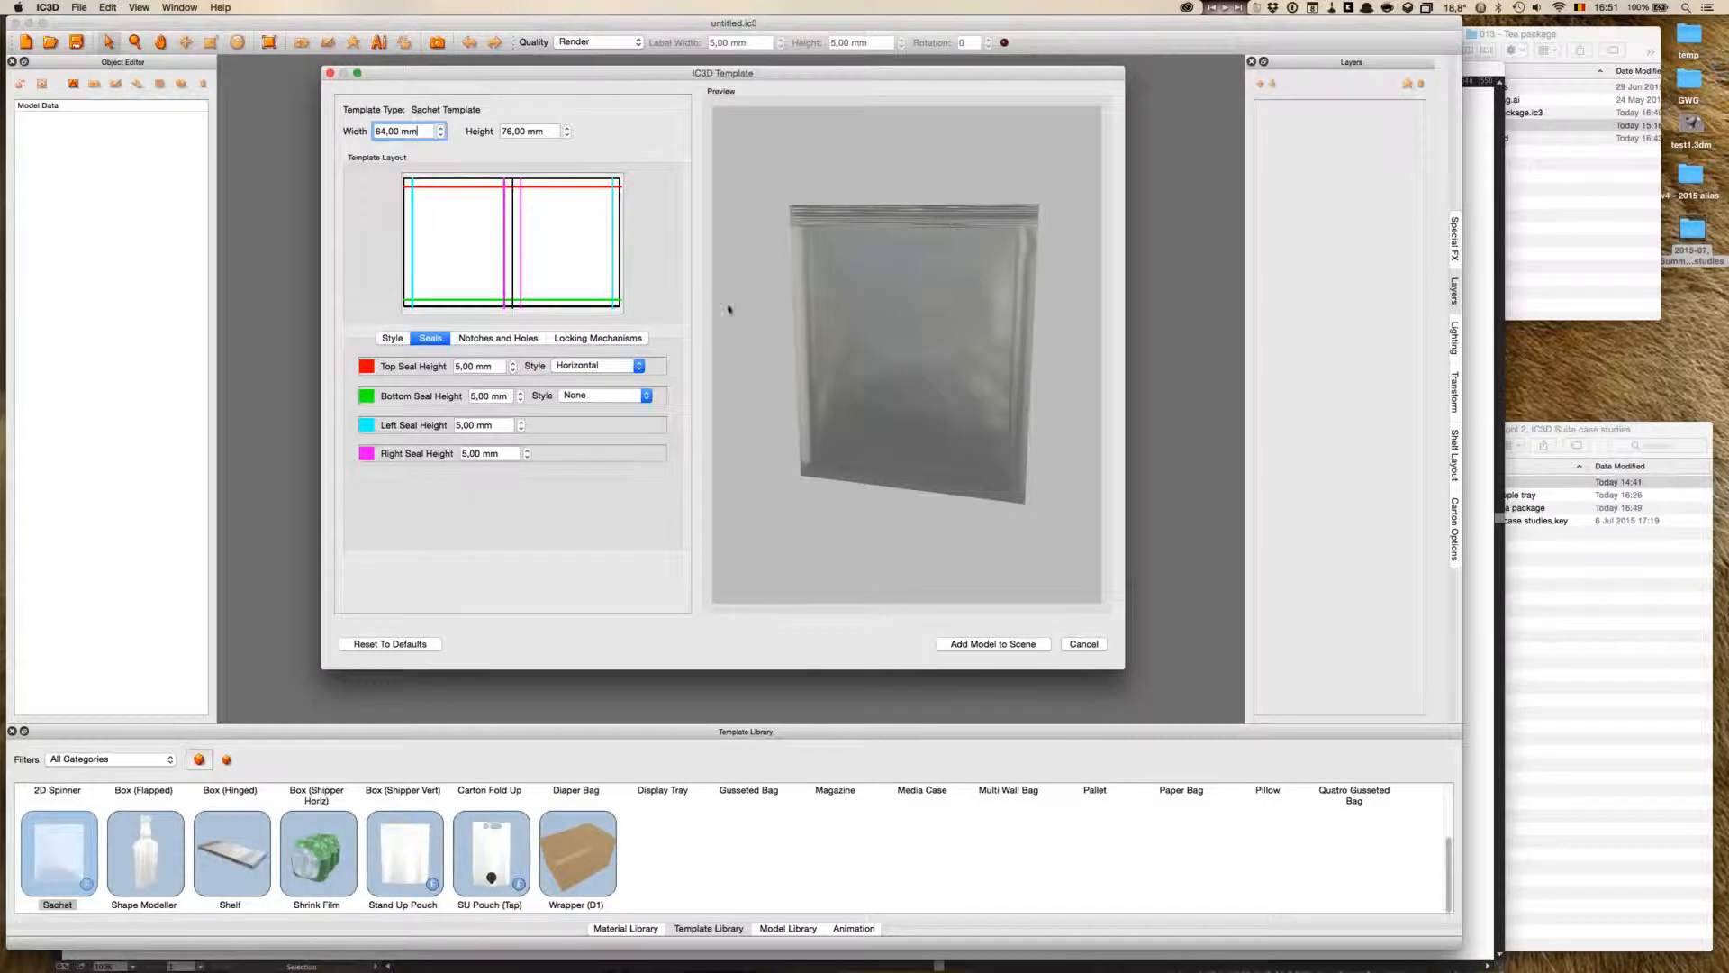
- Add a V-shaped tear notch on only the left side of the sachet, with a height of 1 mm
left_click(487, 339)
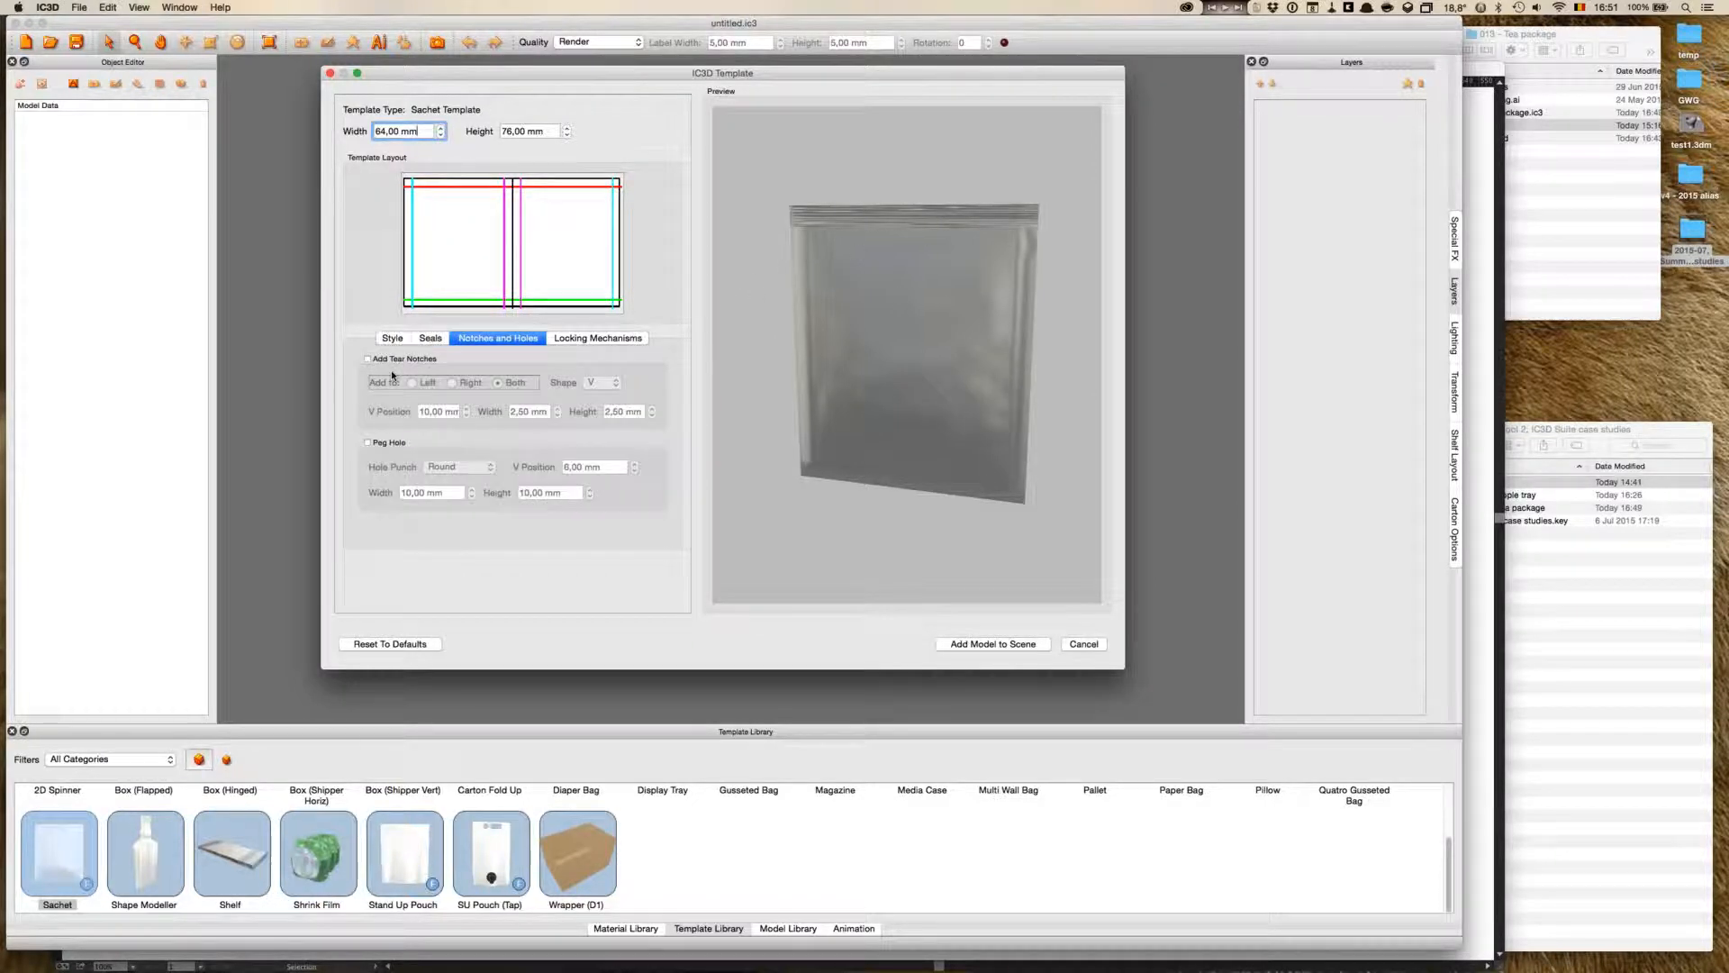
left_click(367, 359)
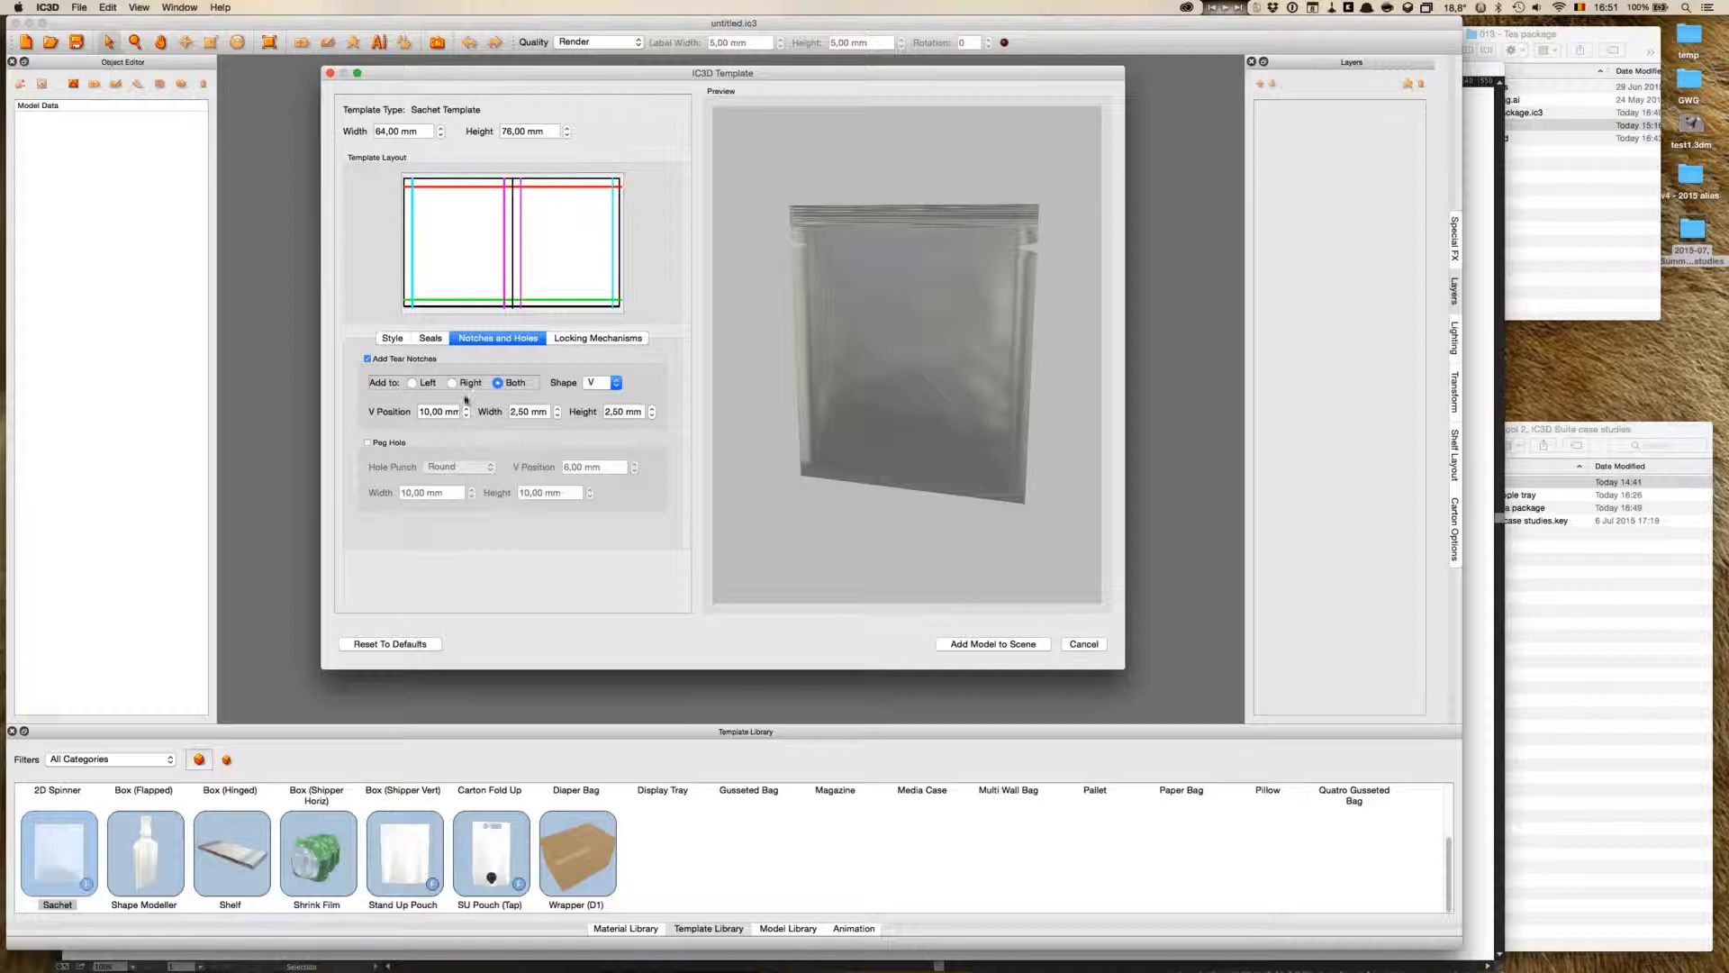
left_click(414, 384)
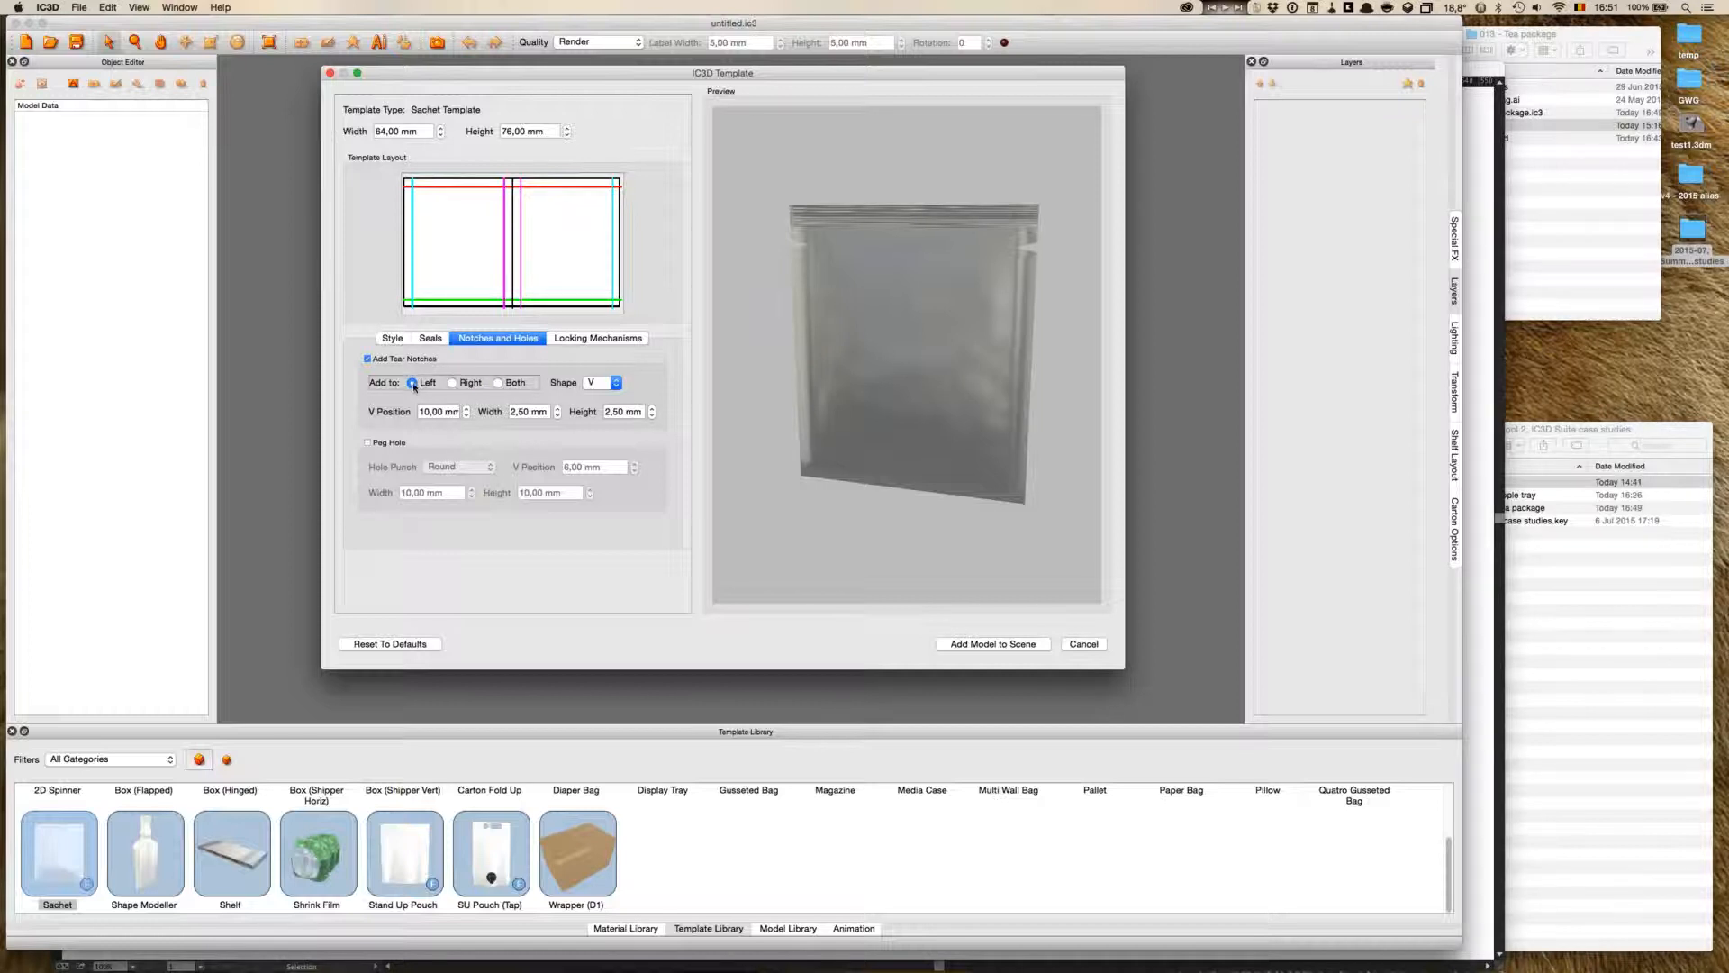
left_click(629, 412)
type("1 mm")
left_click_drag(824, 279, 848, 272)
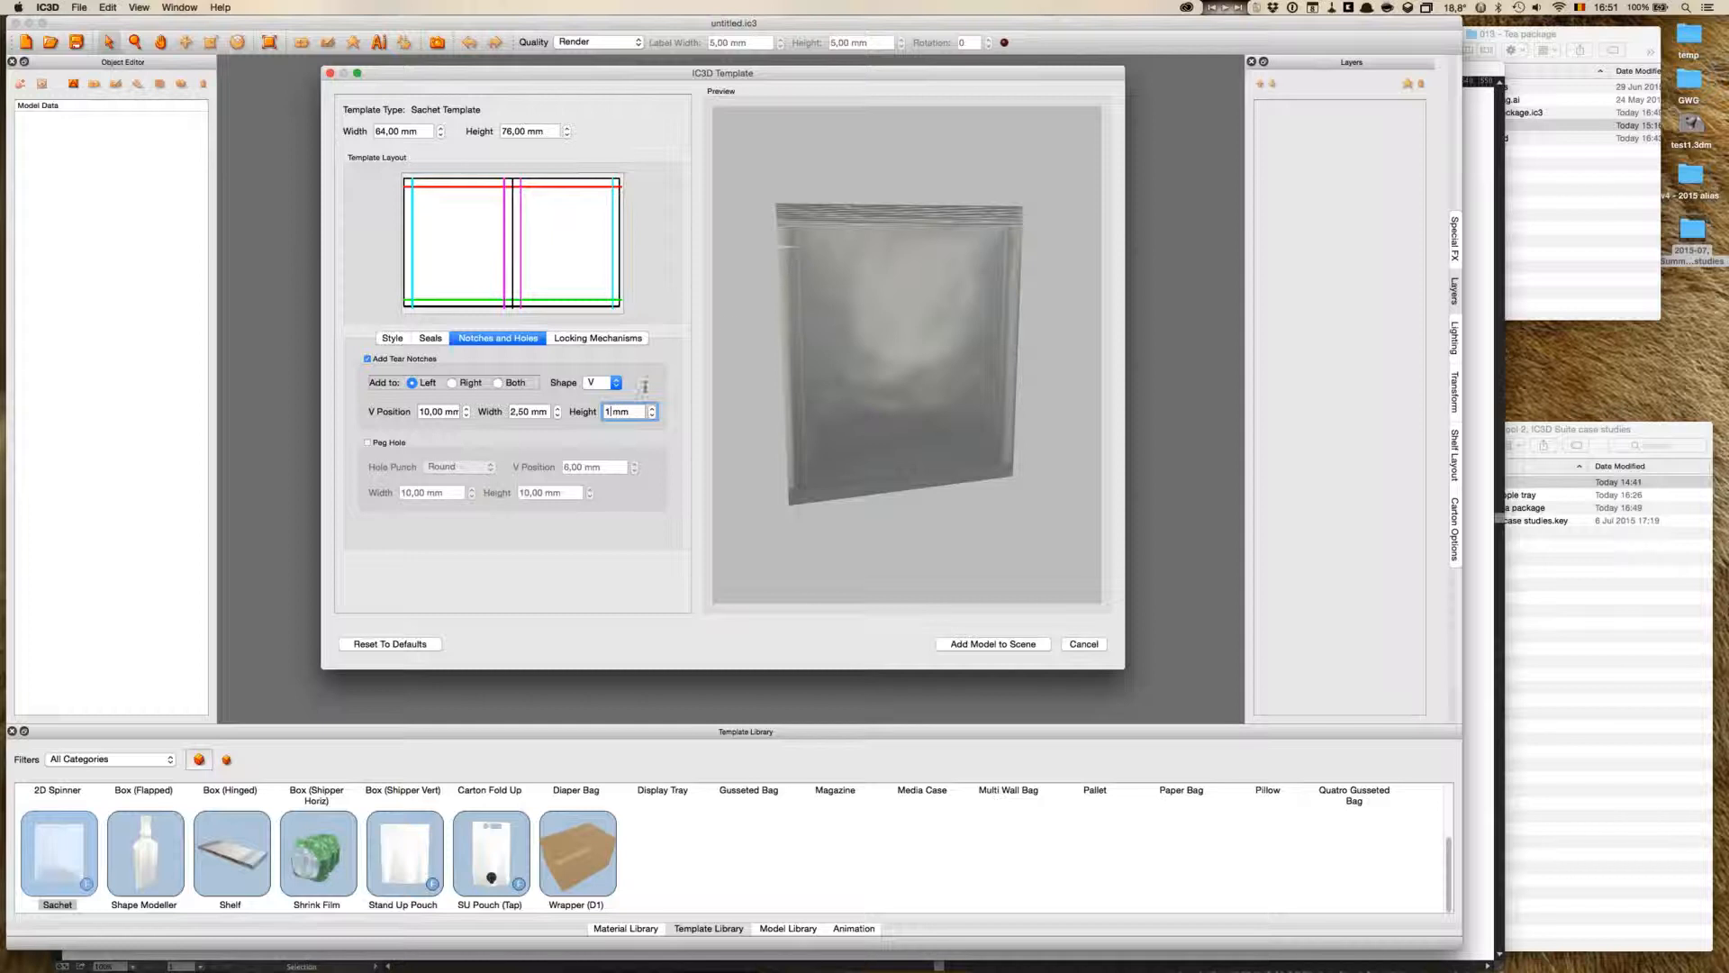
- Set the tear notch's vertical position to 7 mm and add the sachet model to the scene
left_click(467, 408)
left_click(467, 415)
double_click(467, 415)
left_click_drag(1046, 387, 1020, 380)
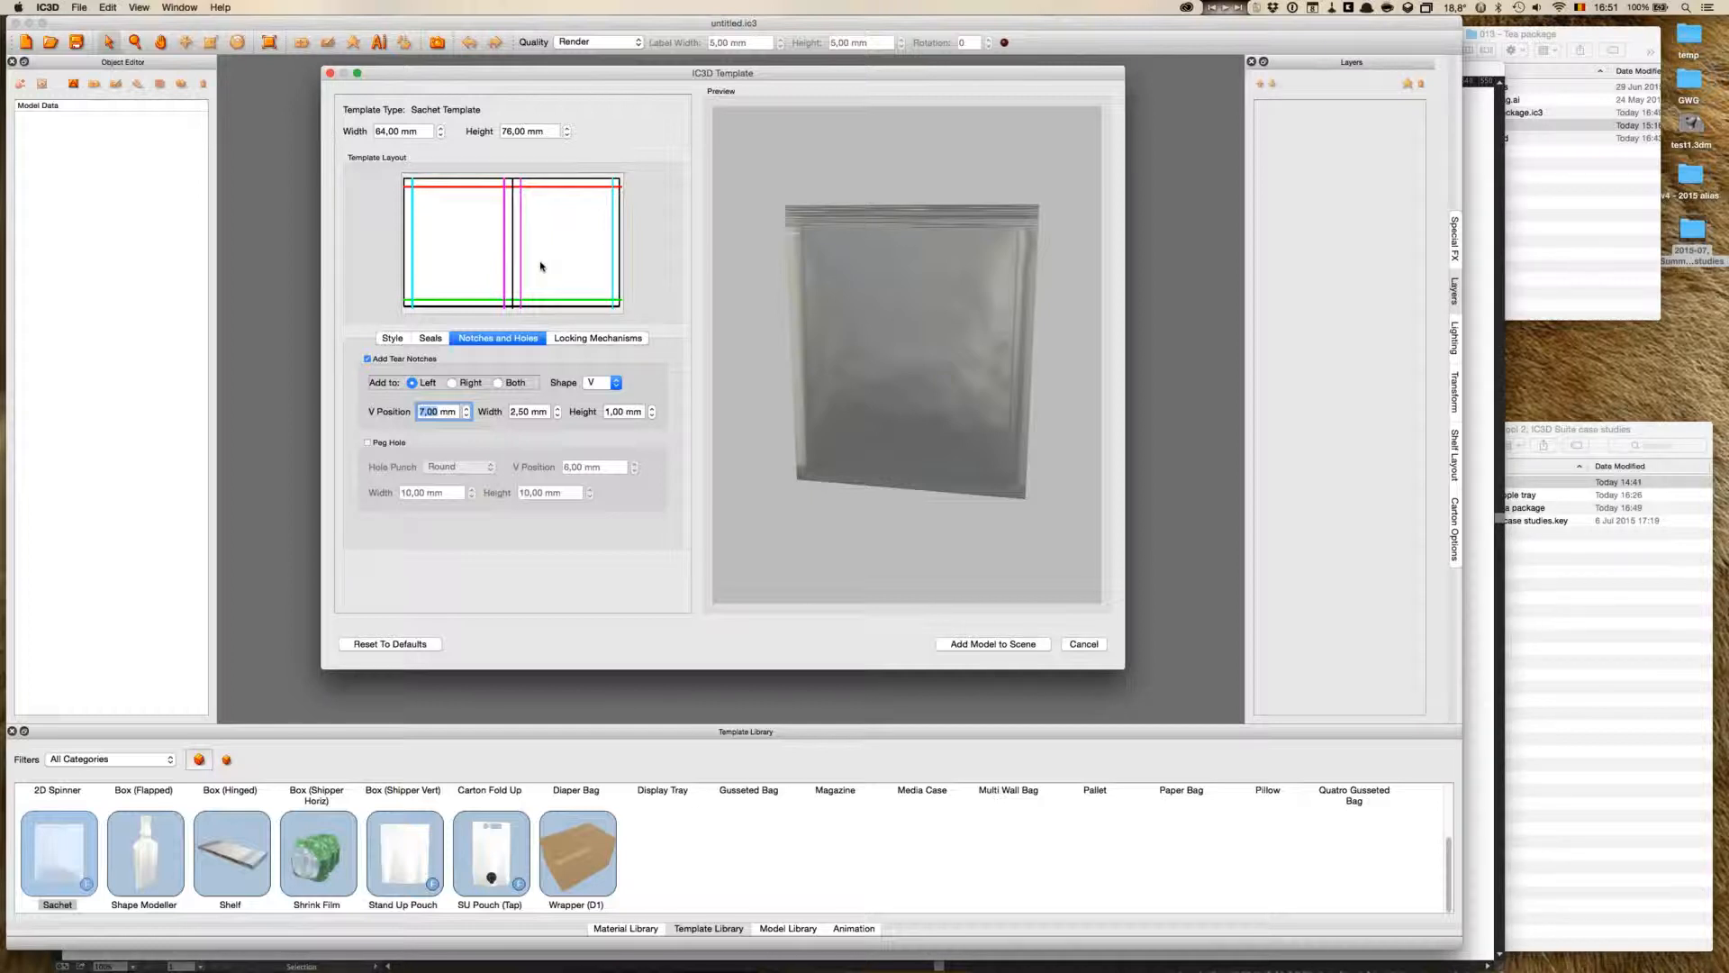
left_click(1026, 644)
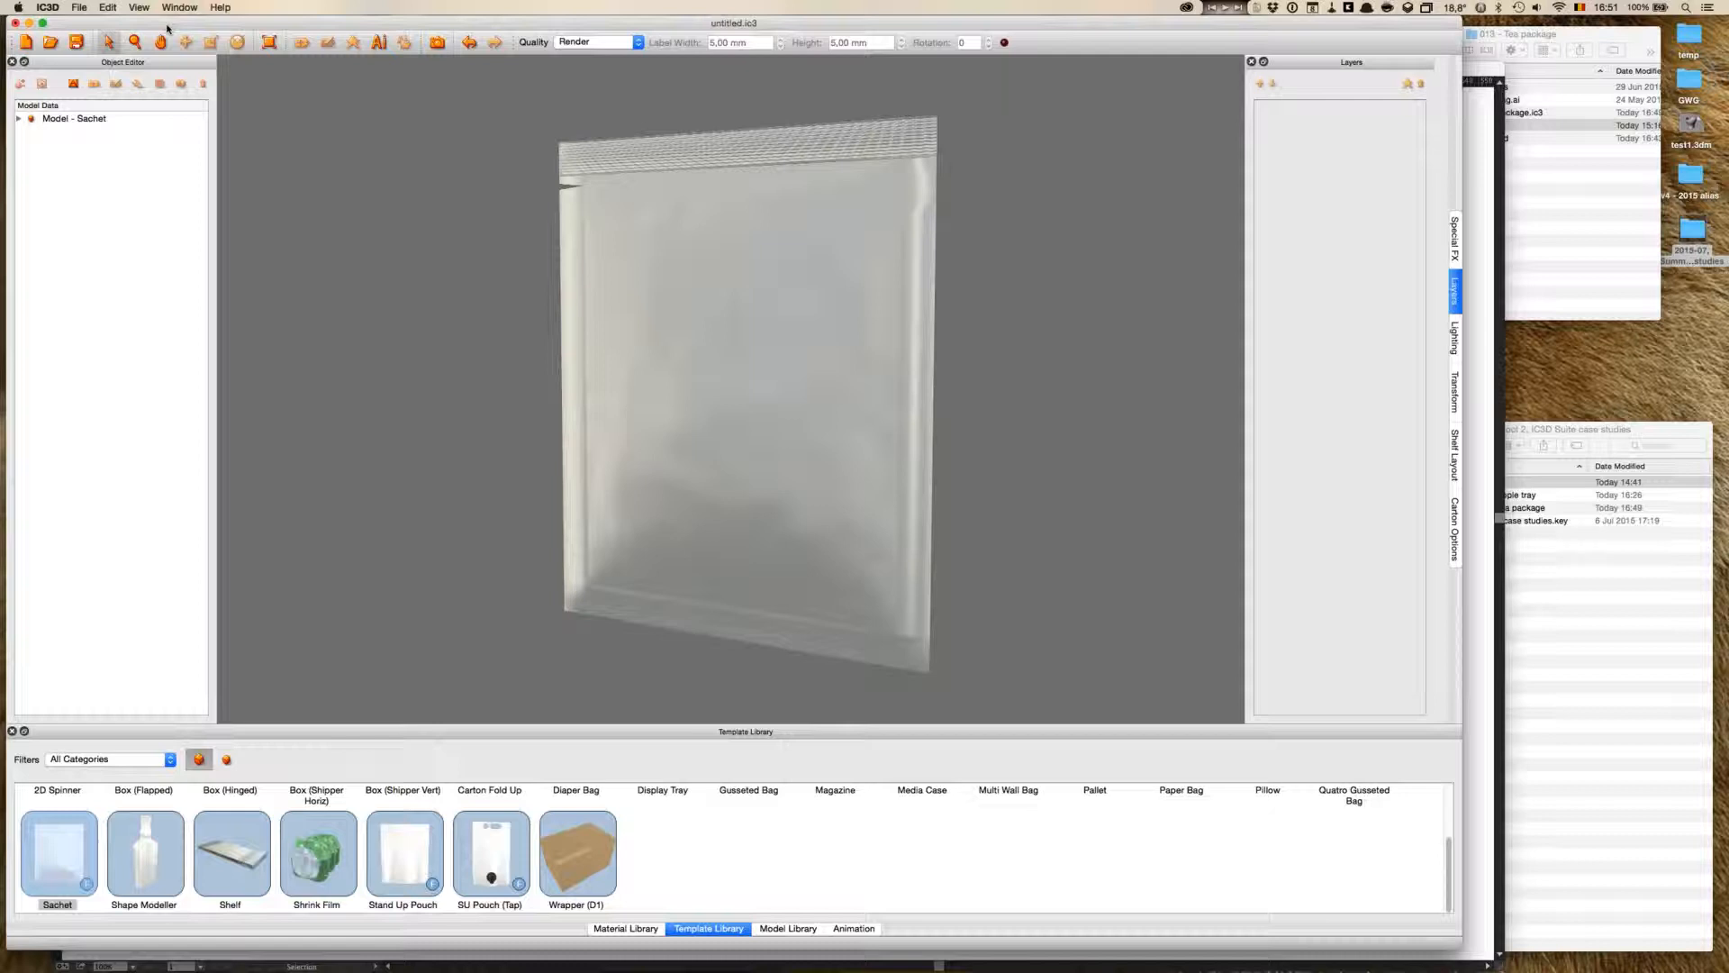
- Switch the renderer to IC3D PDF Editor and open the sachet's base artwork for editing
left_click(141, 7)
mouse_move(108, 7)
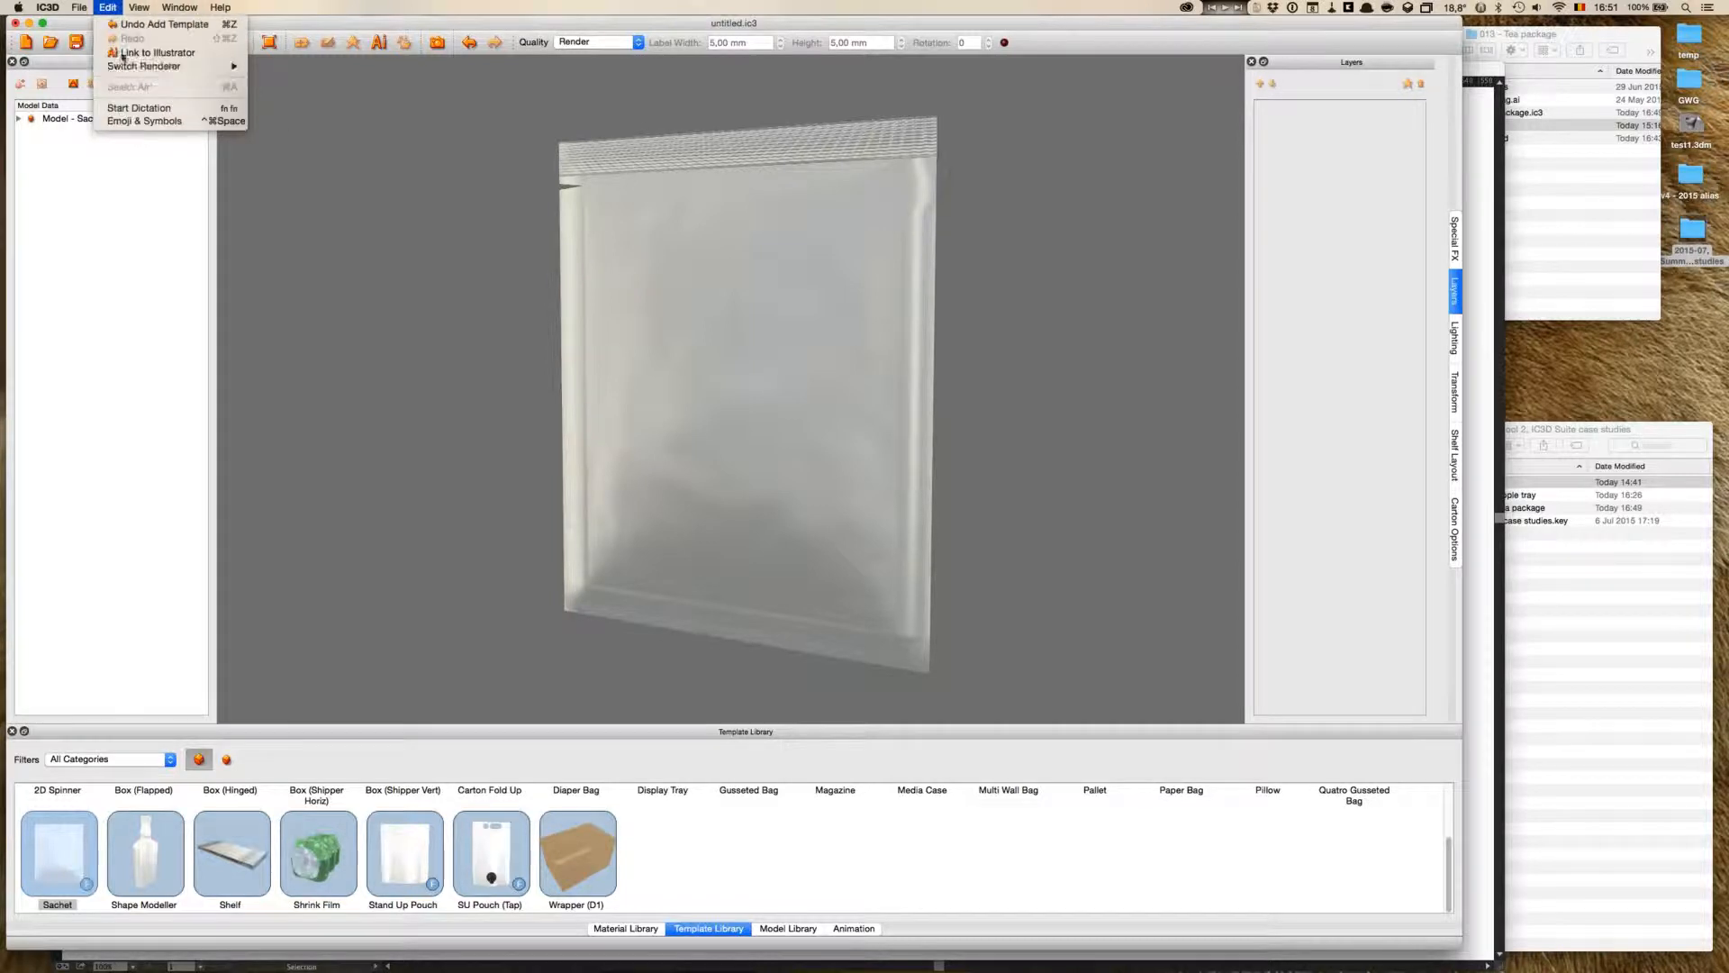
mouse_move(127, 68)
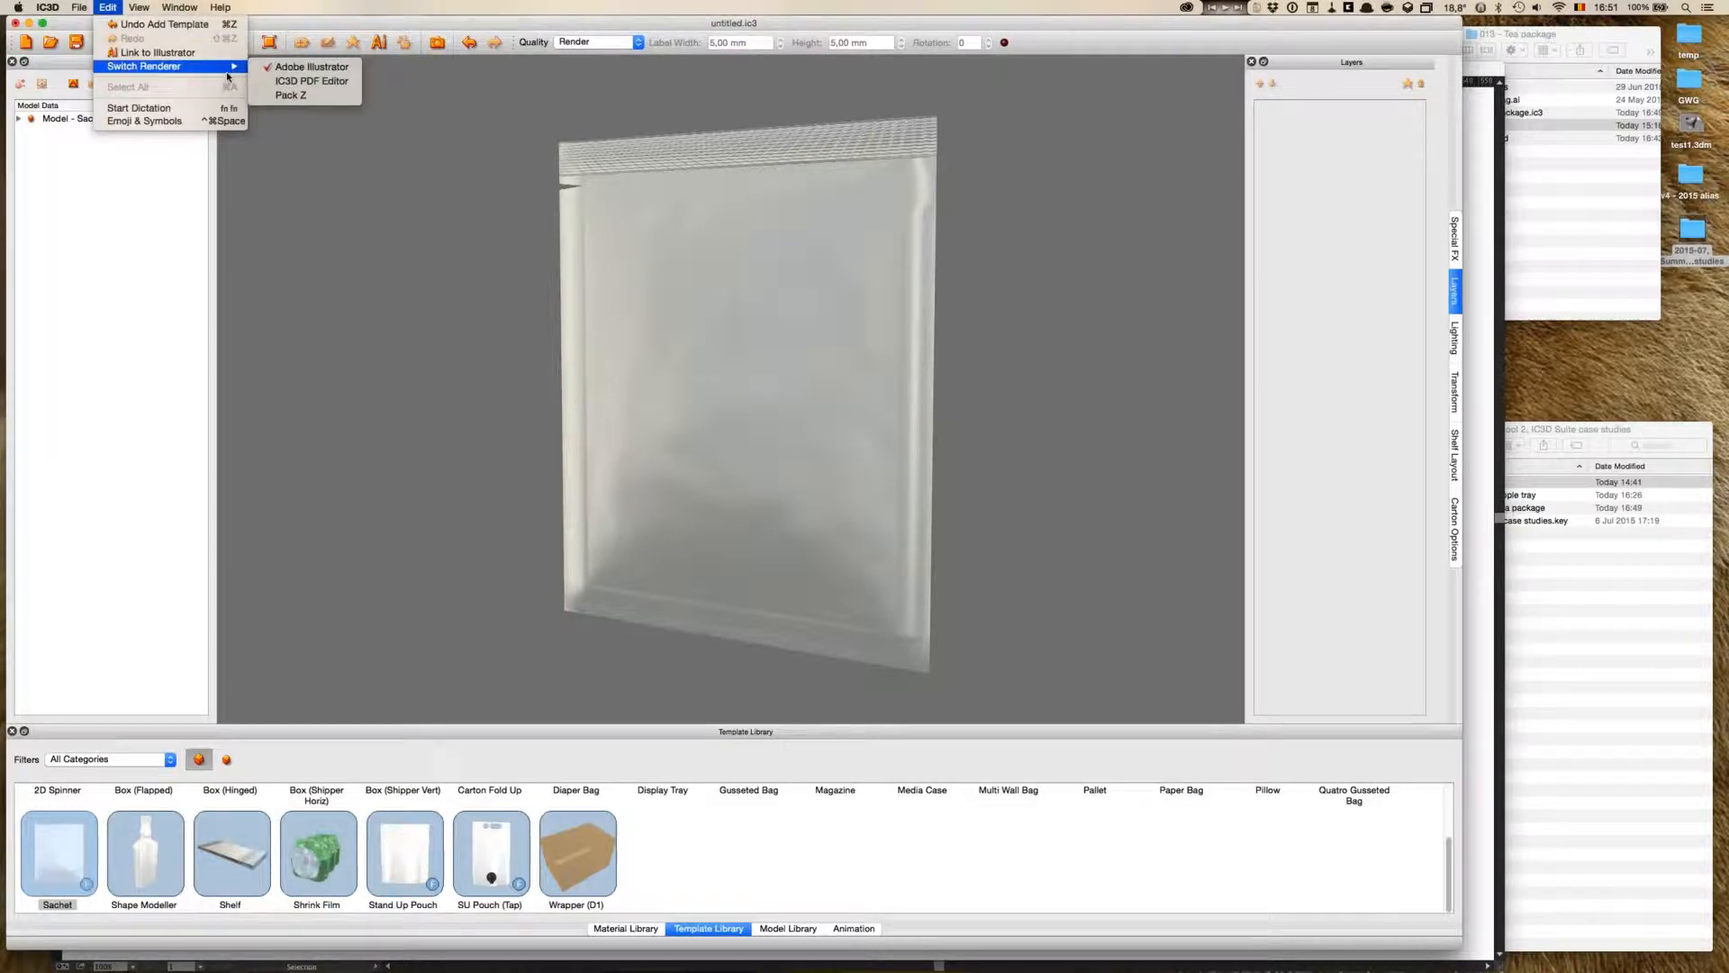
left_click(353, 82)
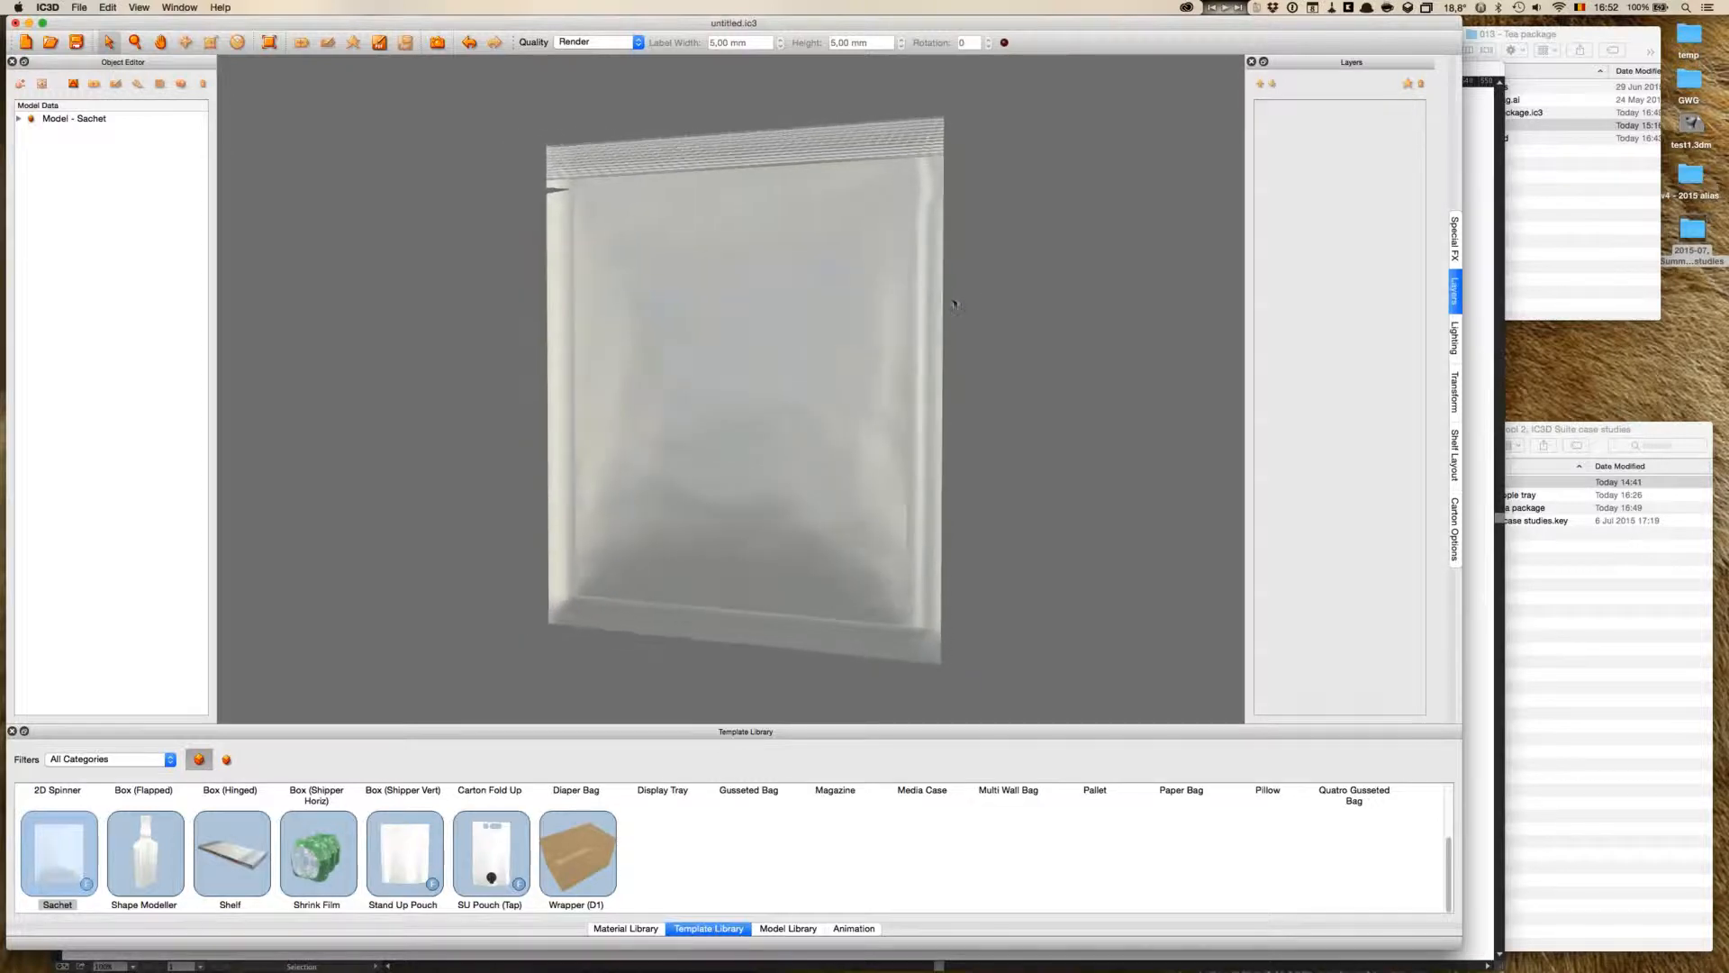
left_click(615, 283)
left_click(380, 42)
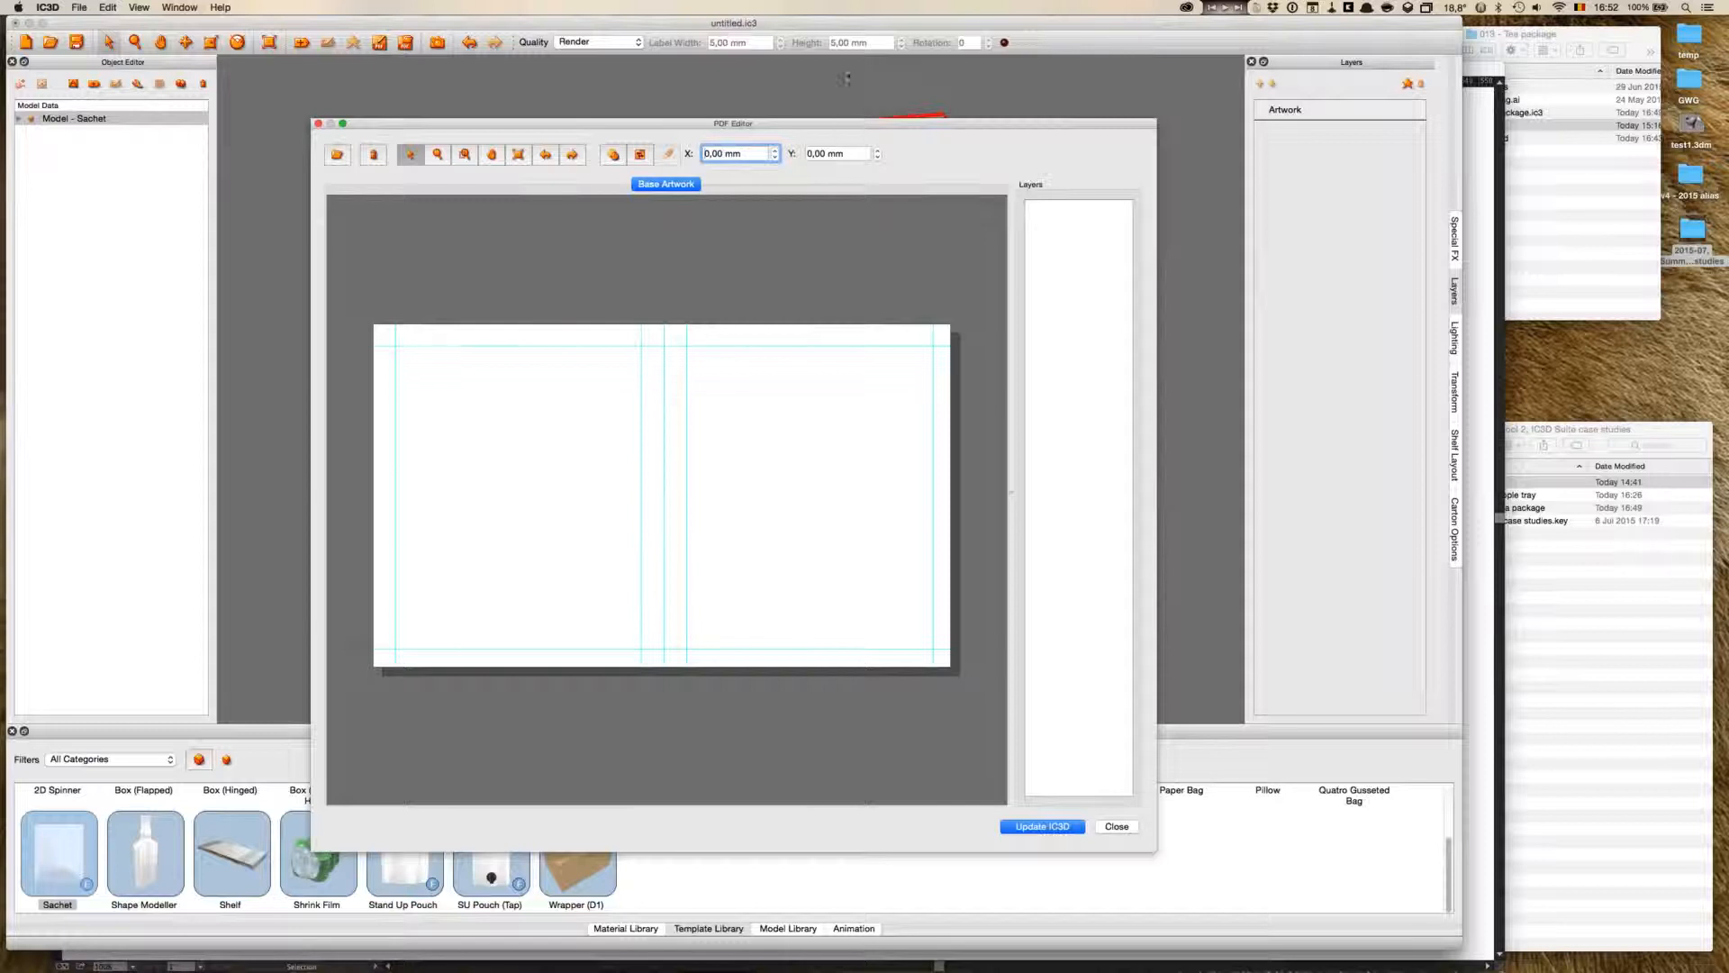
left_click_drag(838, 125, 833, 47)
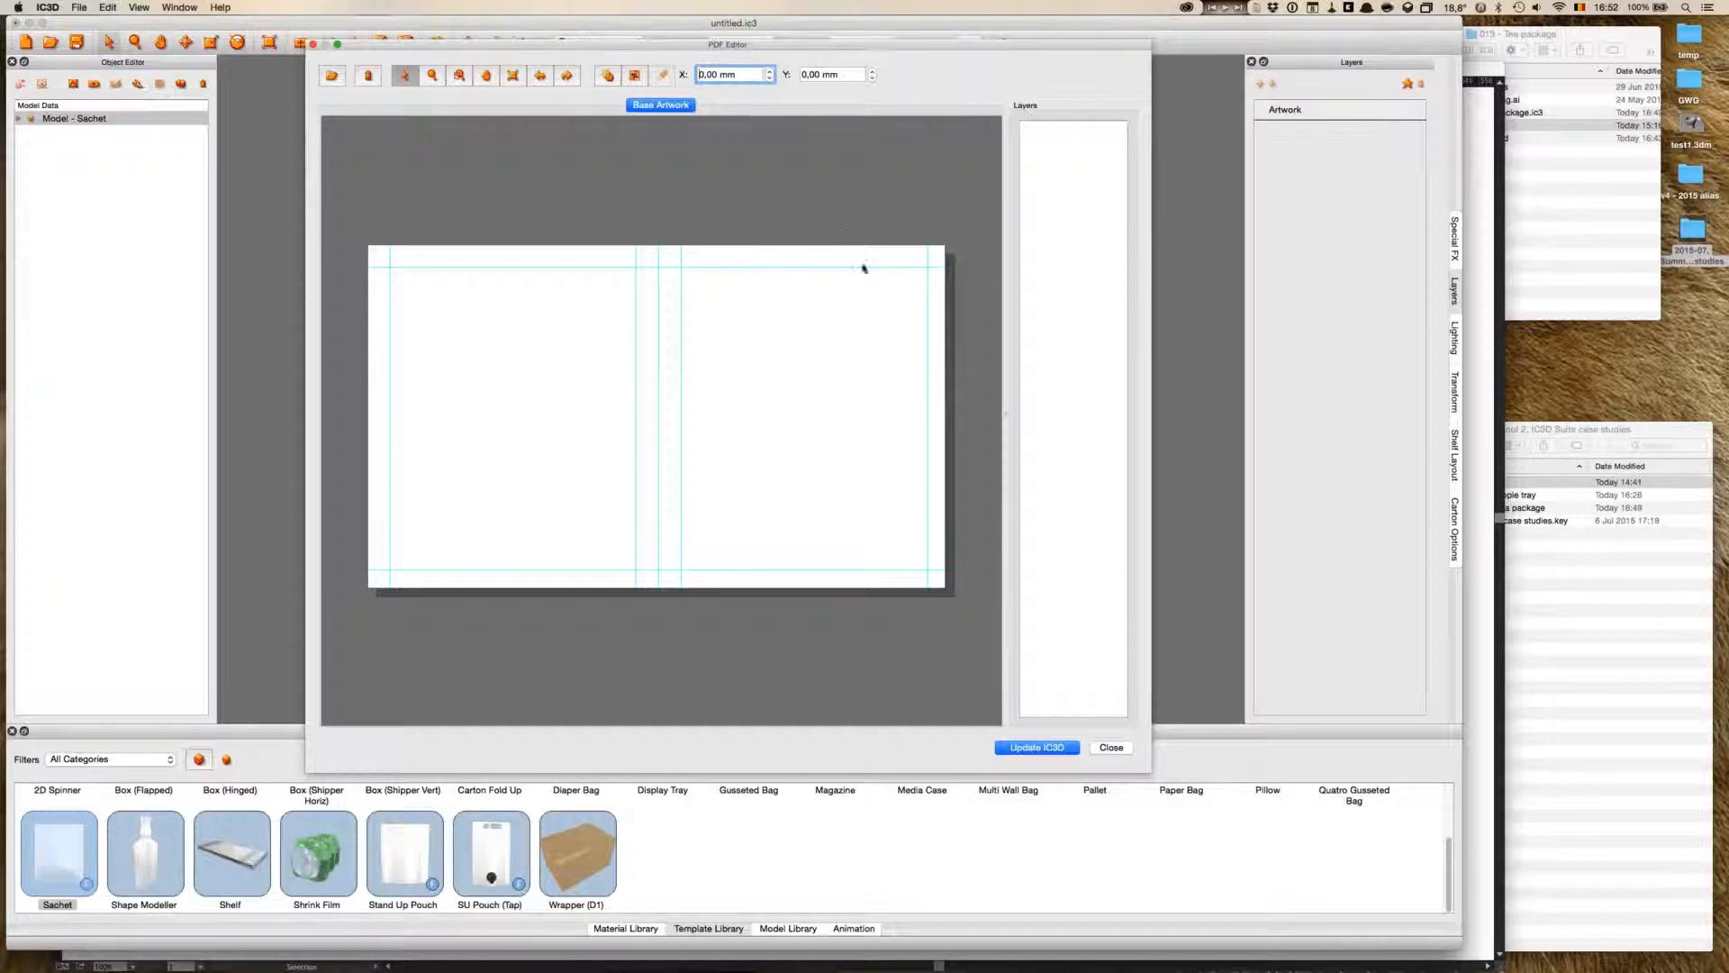
- Load Tea bag.ai as the sachet's base artwork, update the 3D model with it, and close the PDF Editor
left_click(332, 74)
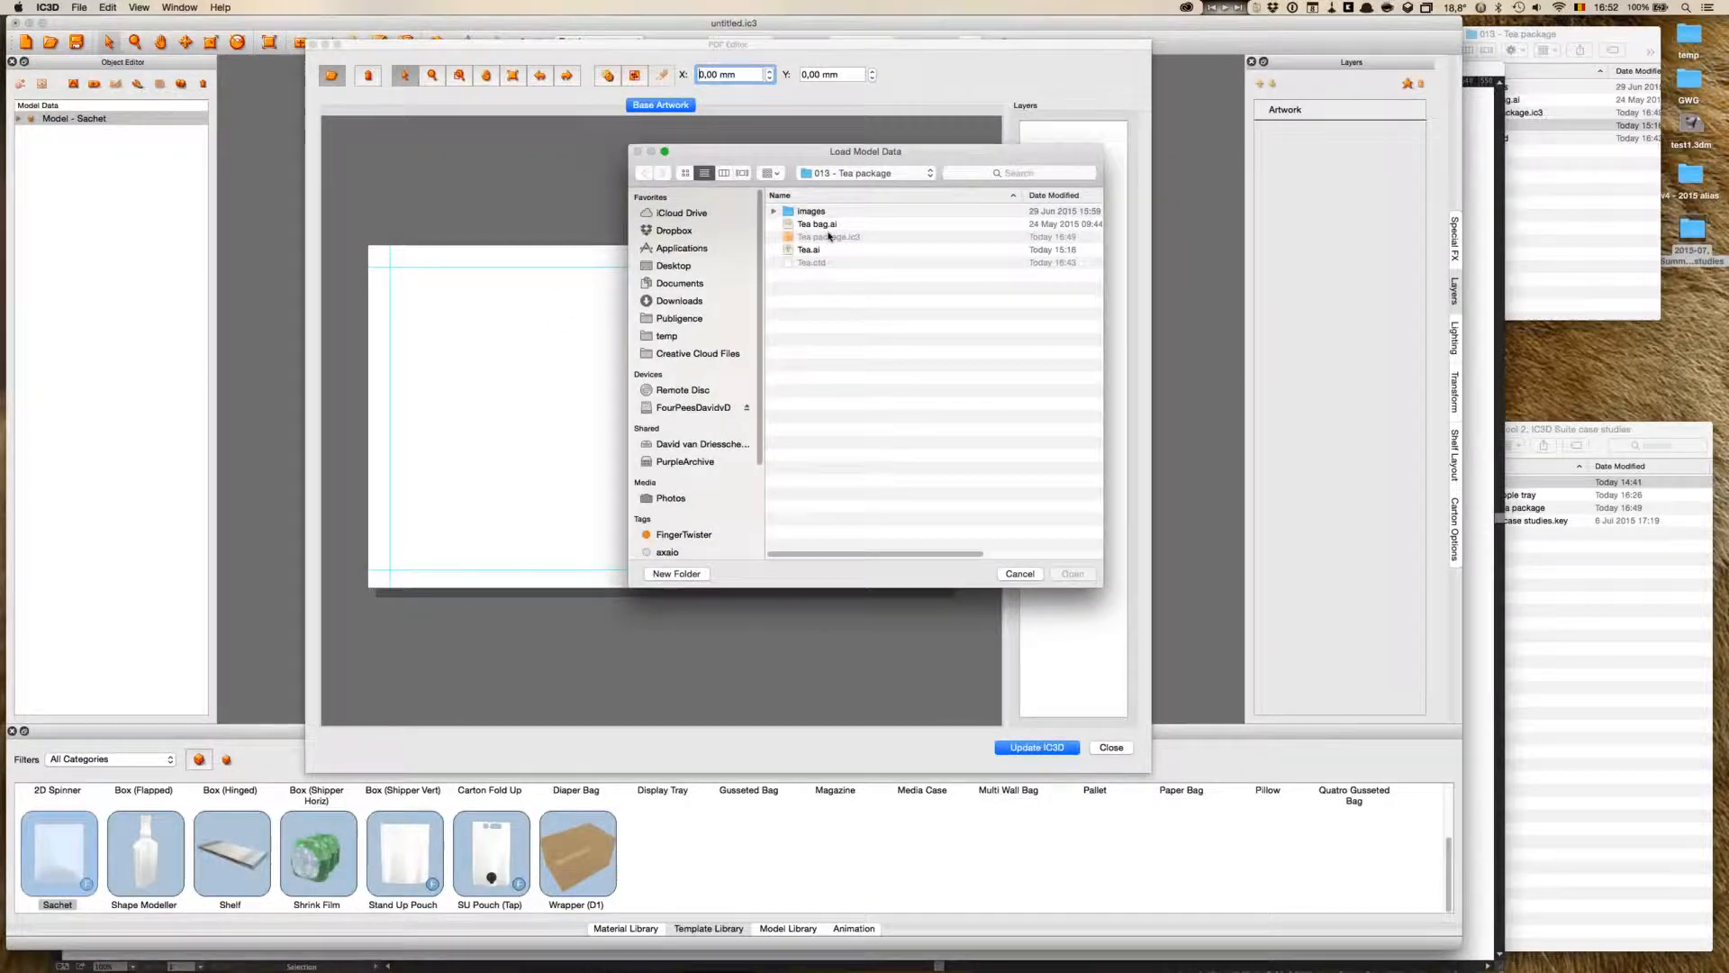
left_click(830, 224)
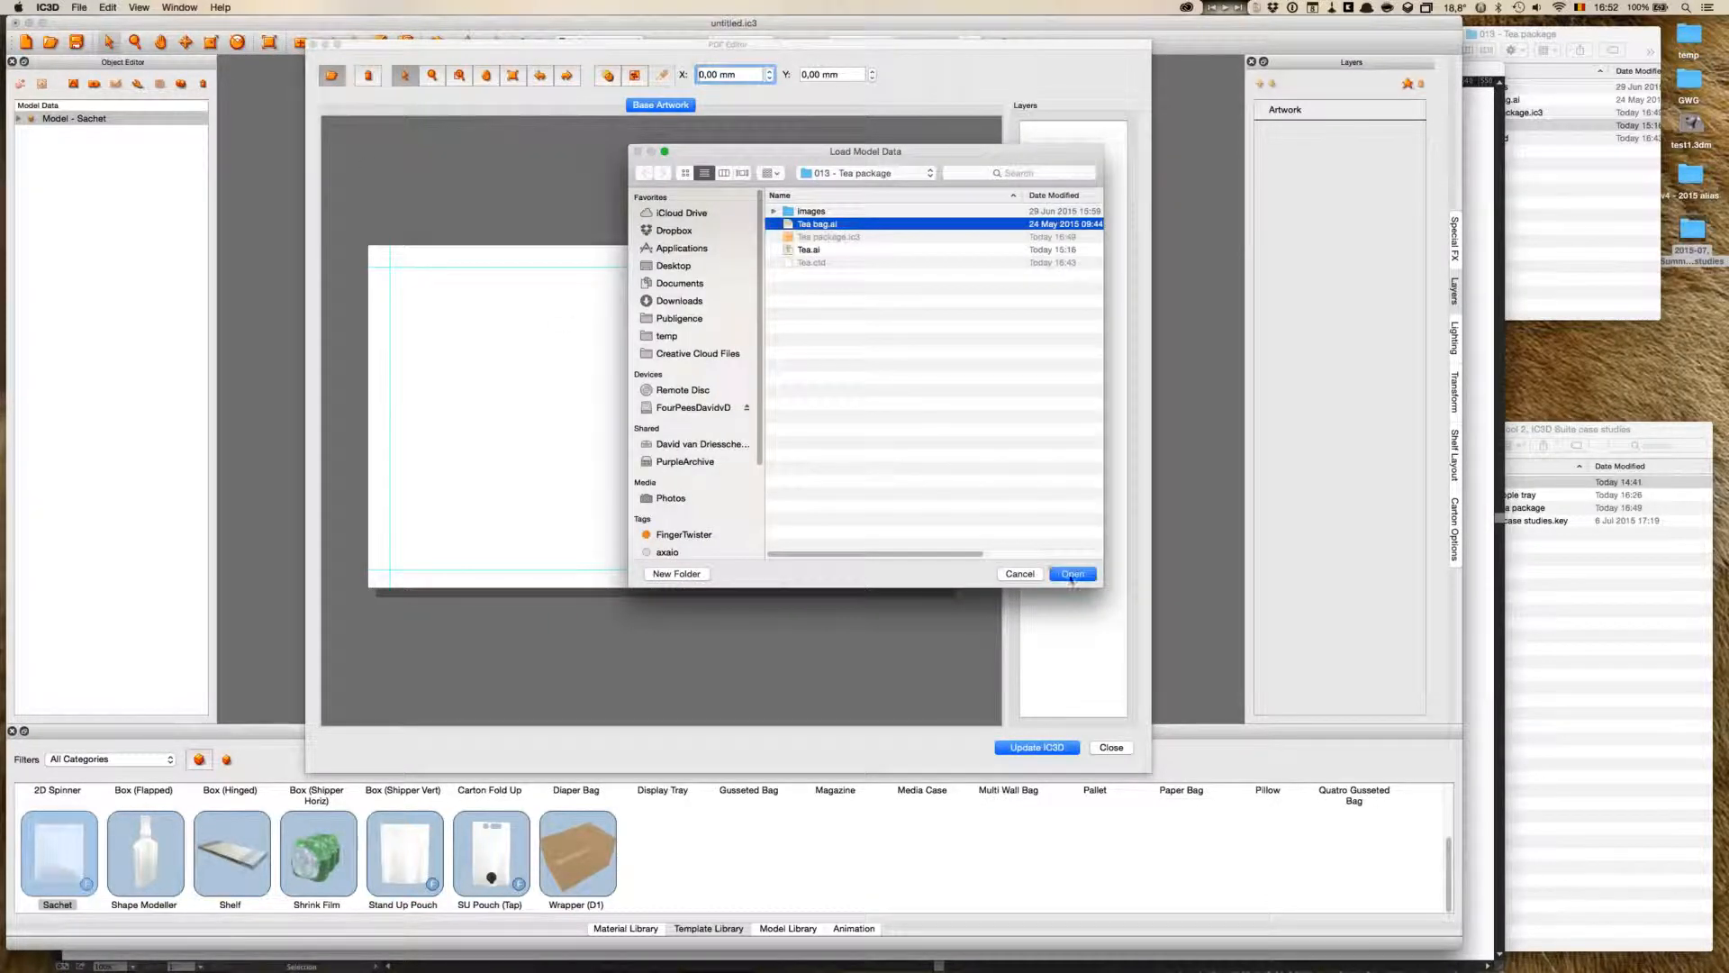
left_click(1073, 574)
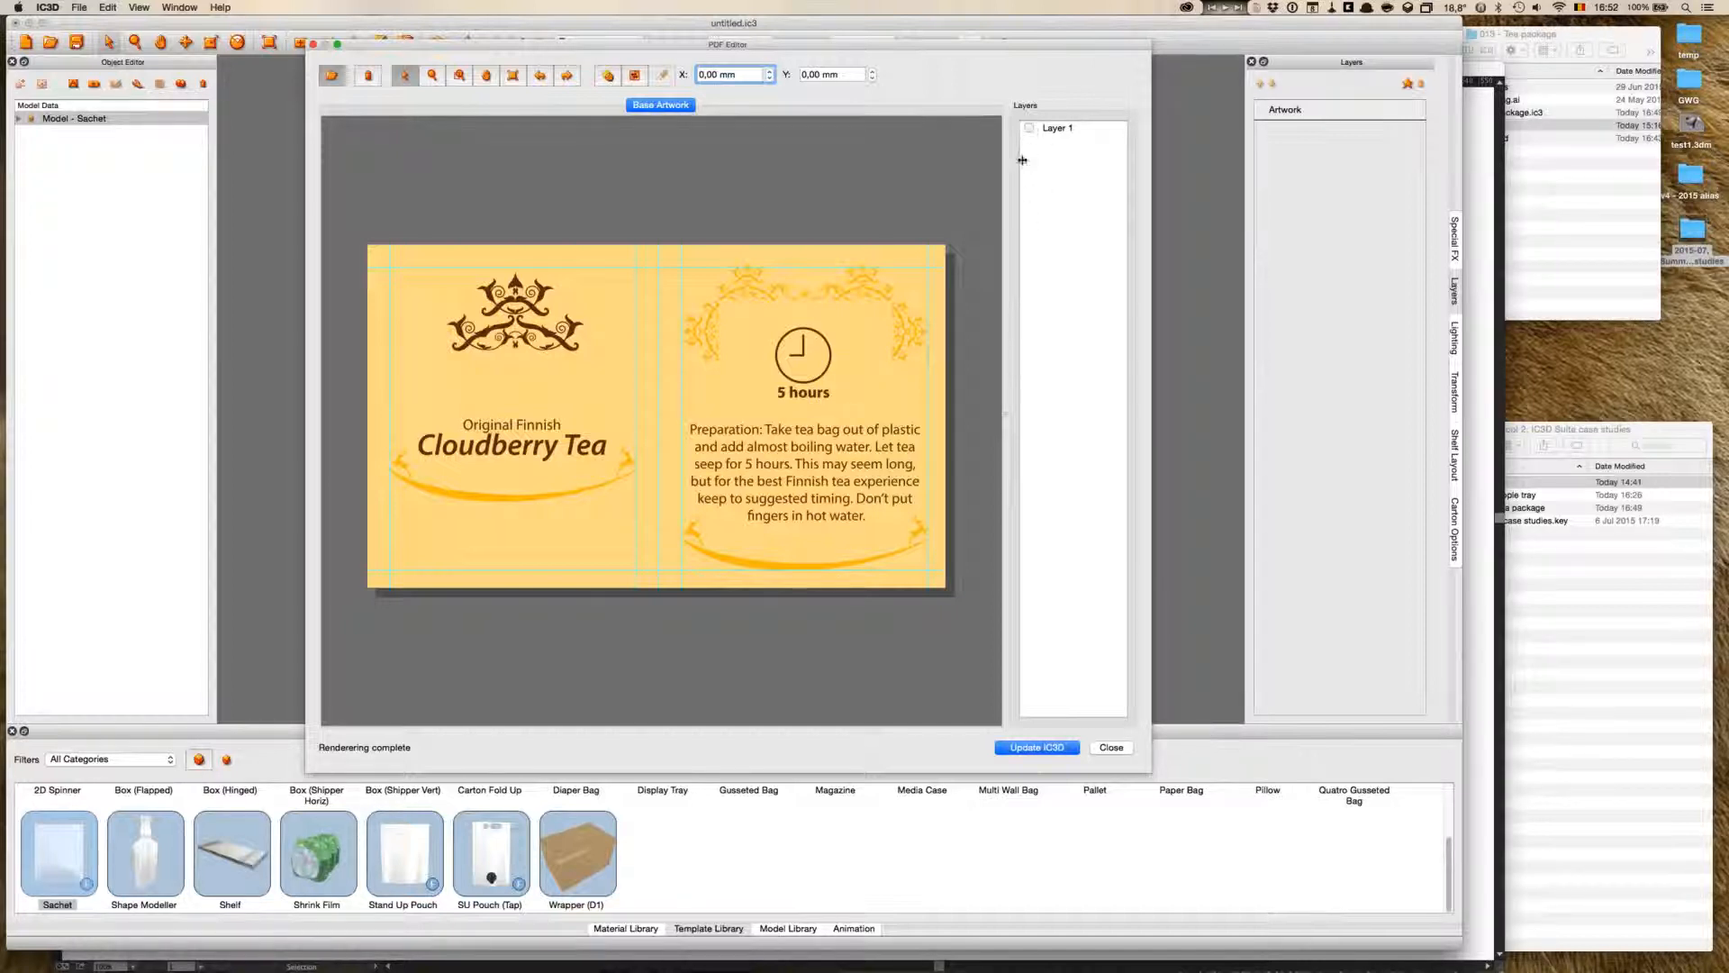
left_click(1055, 748)
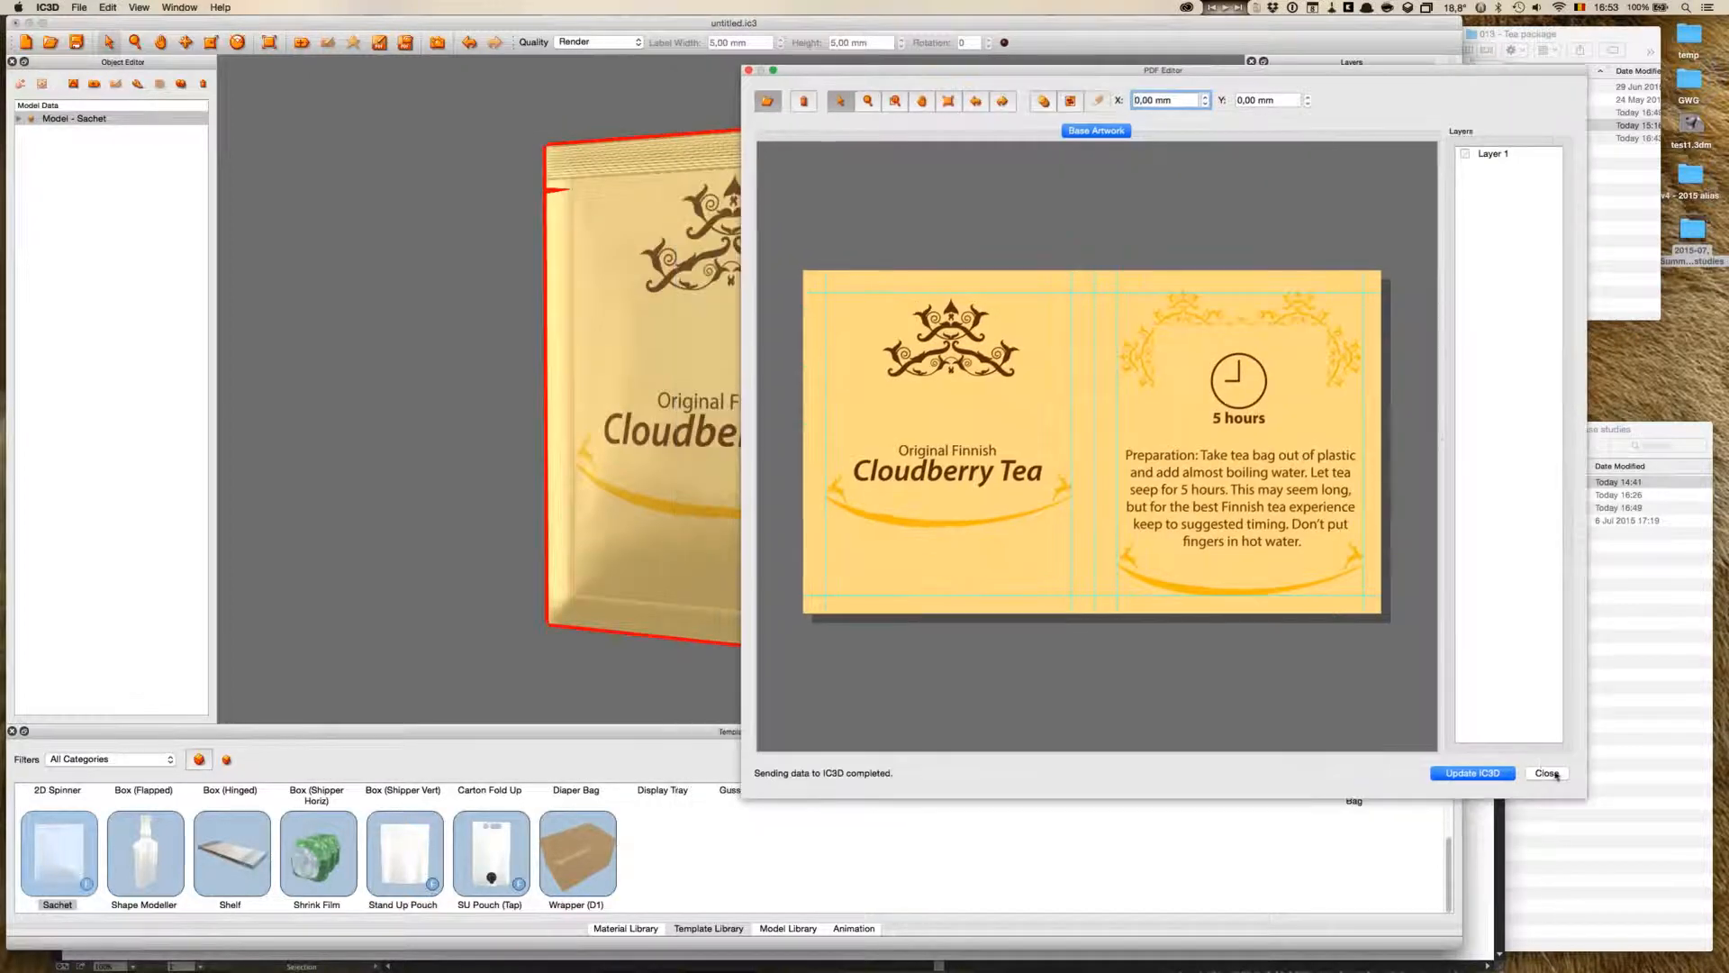
left_click(1546, 772)
left_click(1089, 387)
left_click_drag(1095, 420, 1056, 425)
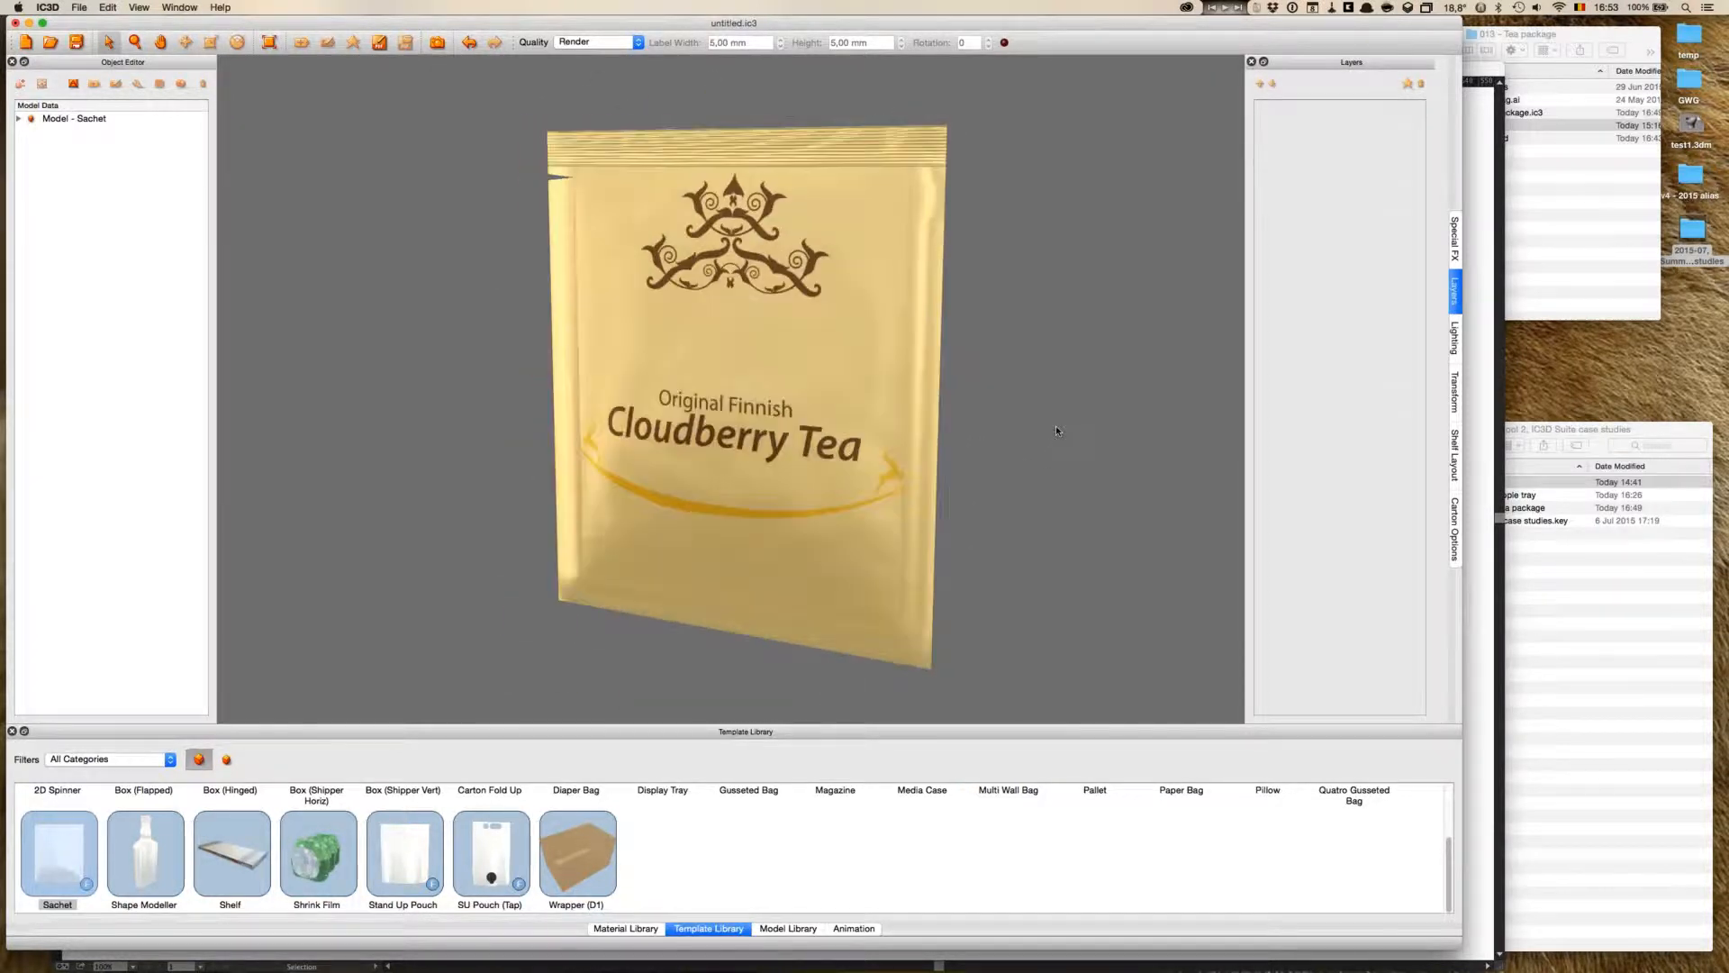
- Save the sachet project as Tea bag in the 013 - Tea package folder
left_click(80, 7)
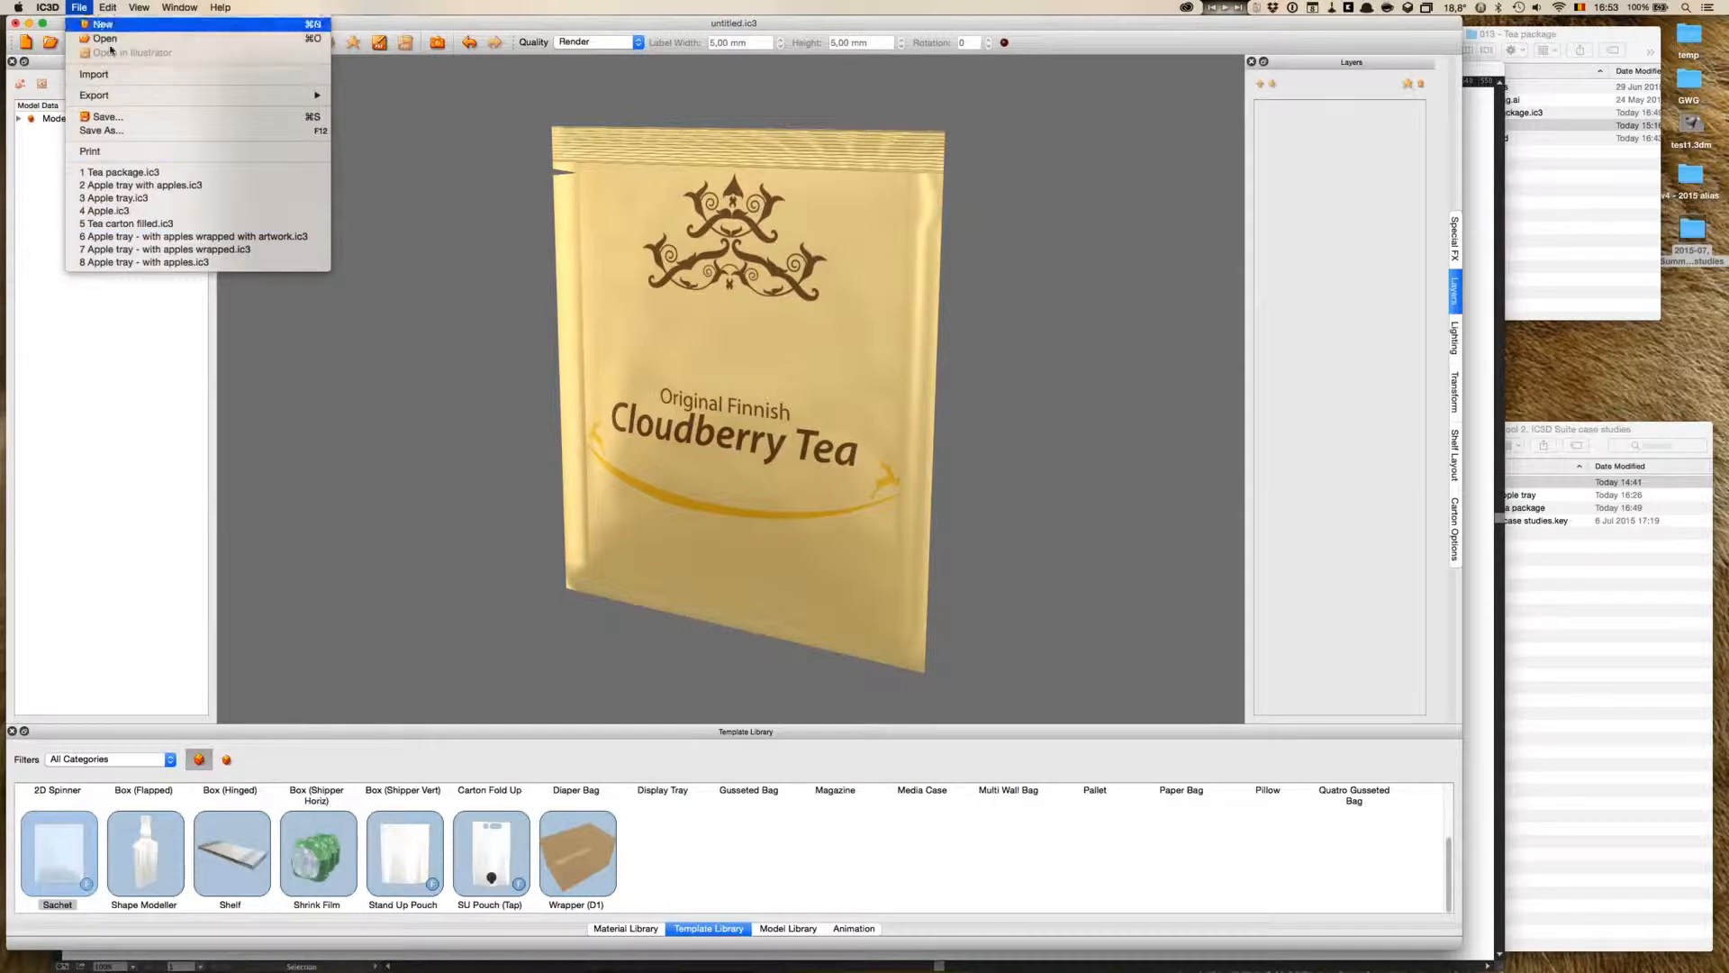
left_click(109, 118)
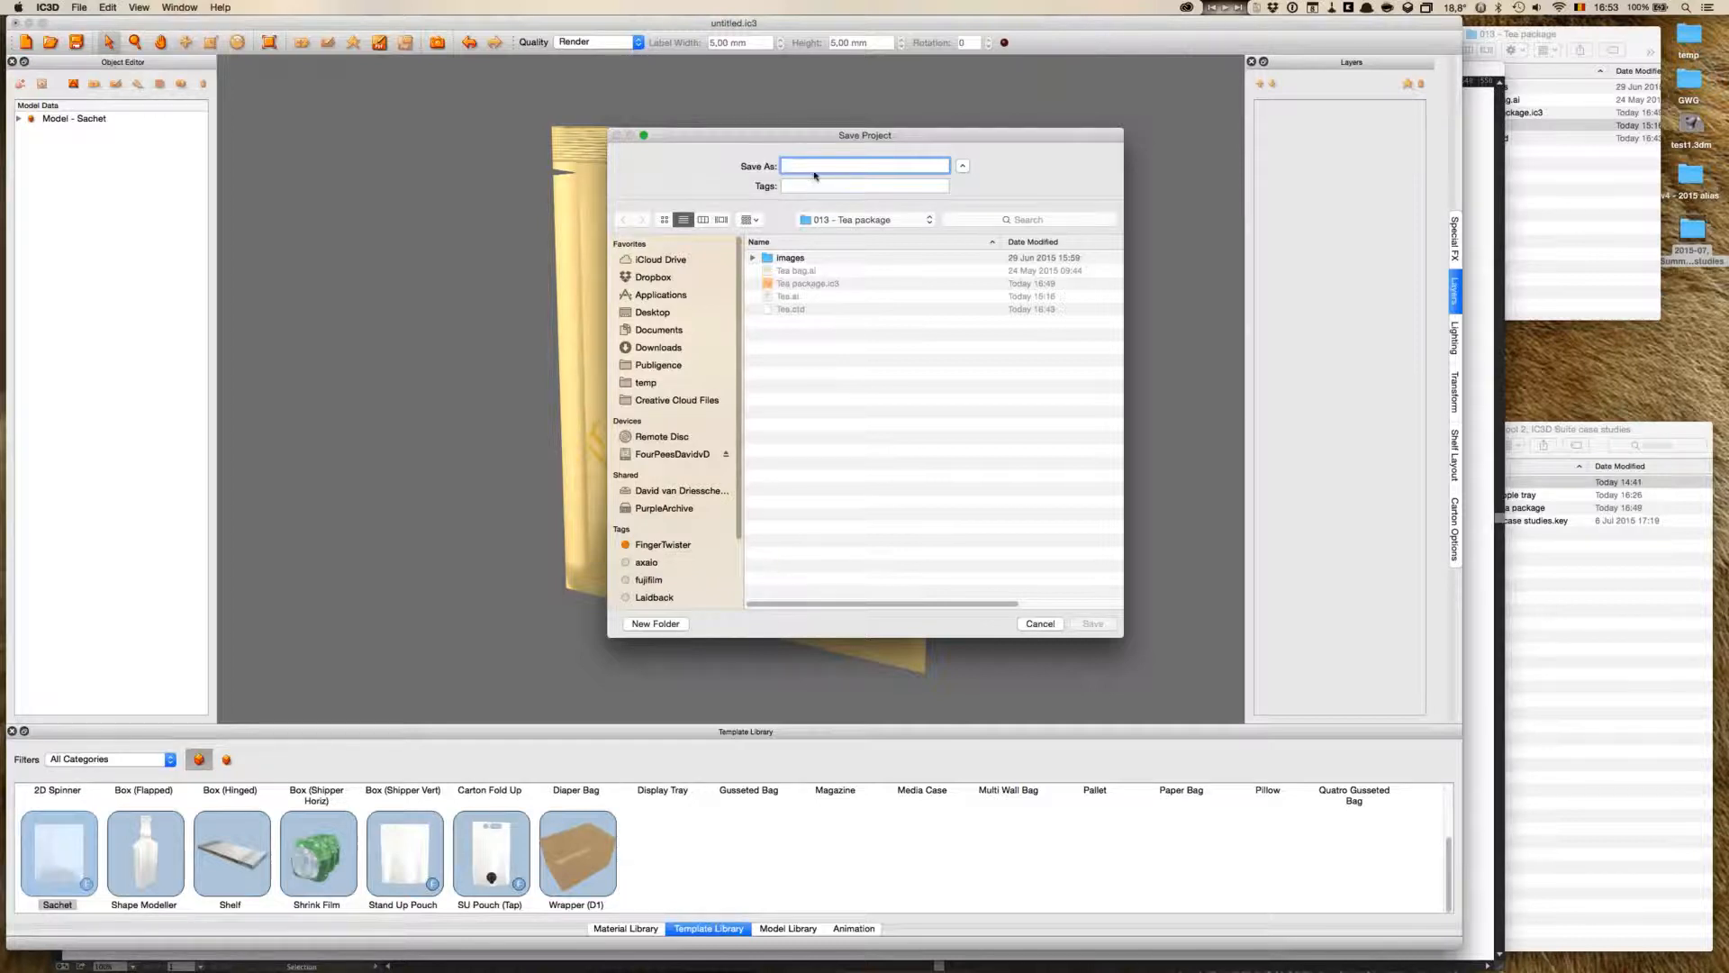
type("Tea bag")
key("Return")
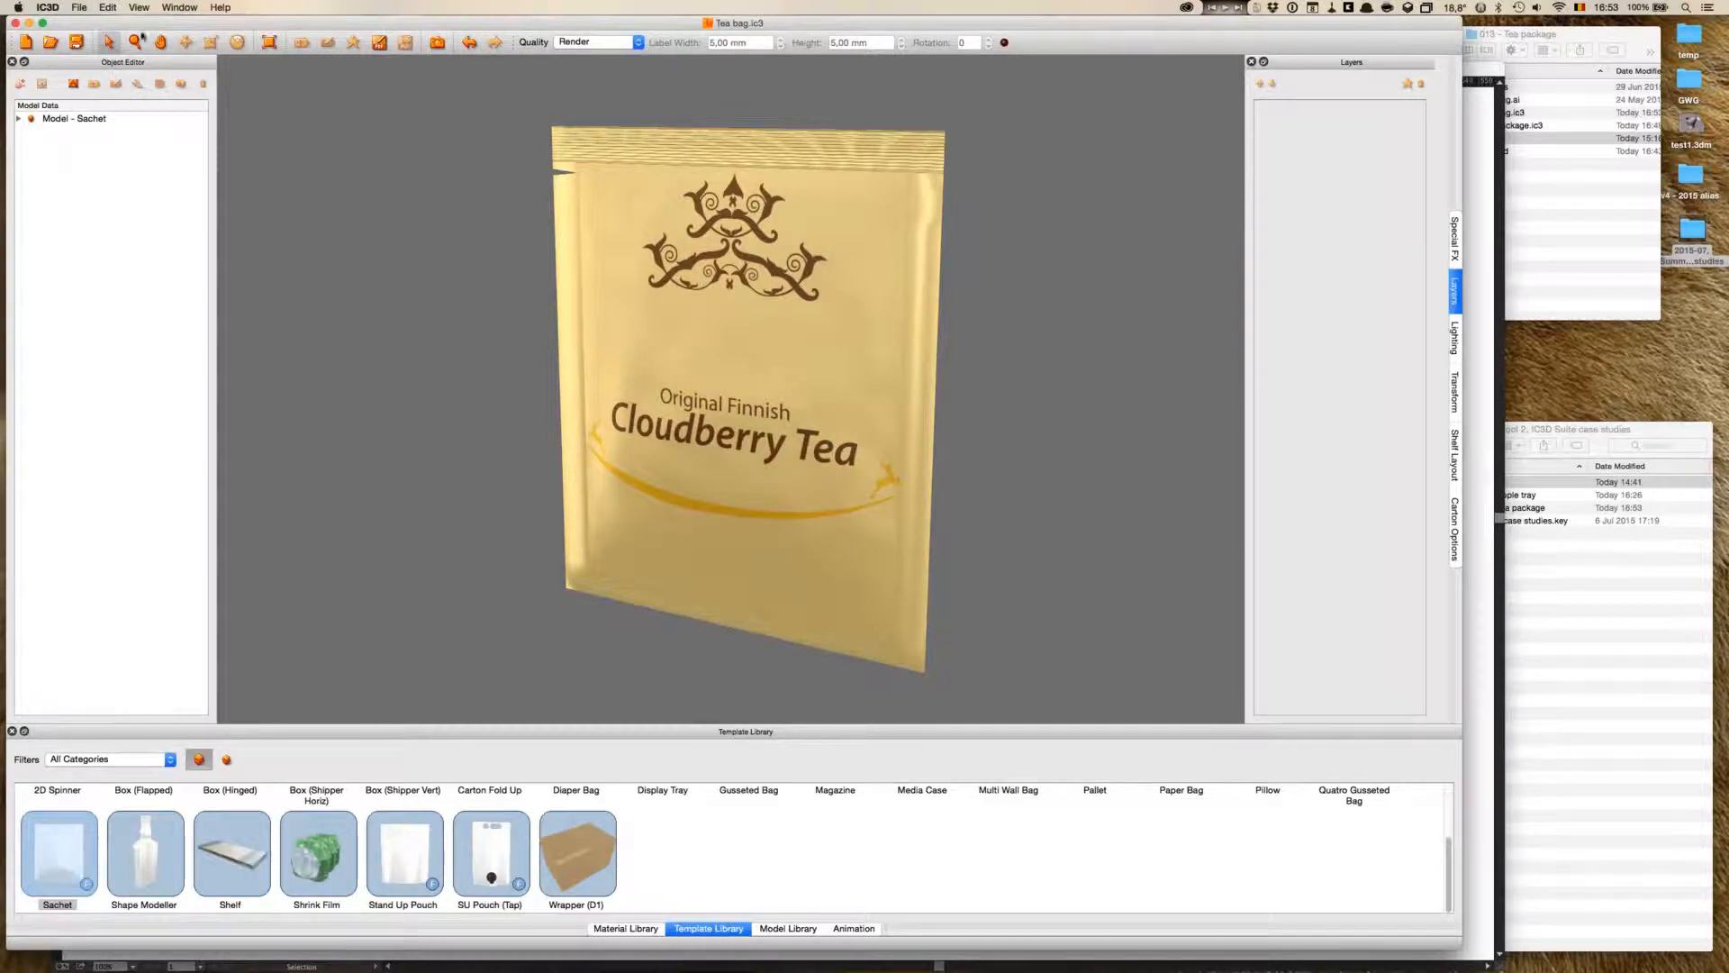
- Reset the sachet's view and look at the finished tea carton slide in Keynote for reference
left_click(139, 7)
left_click(175, 24)
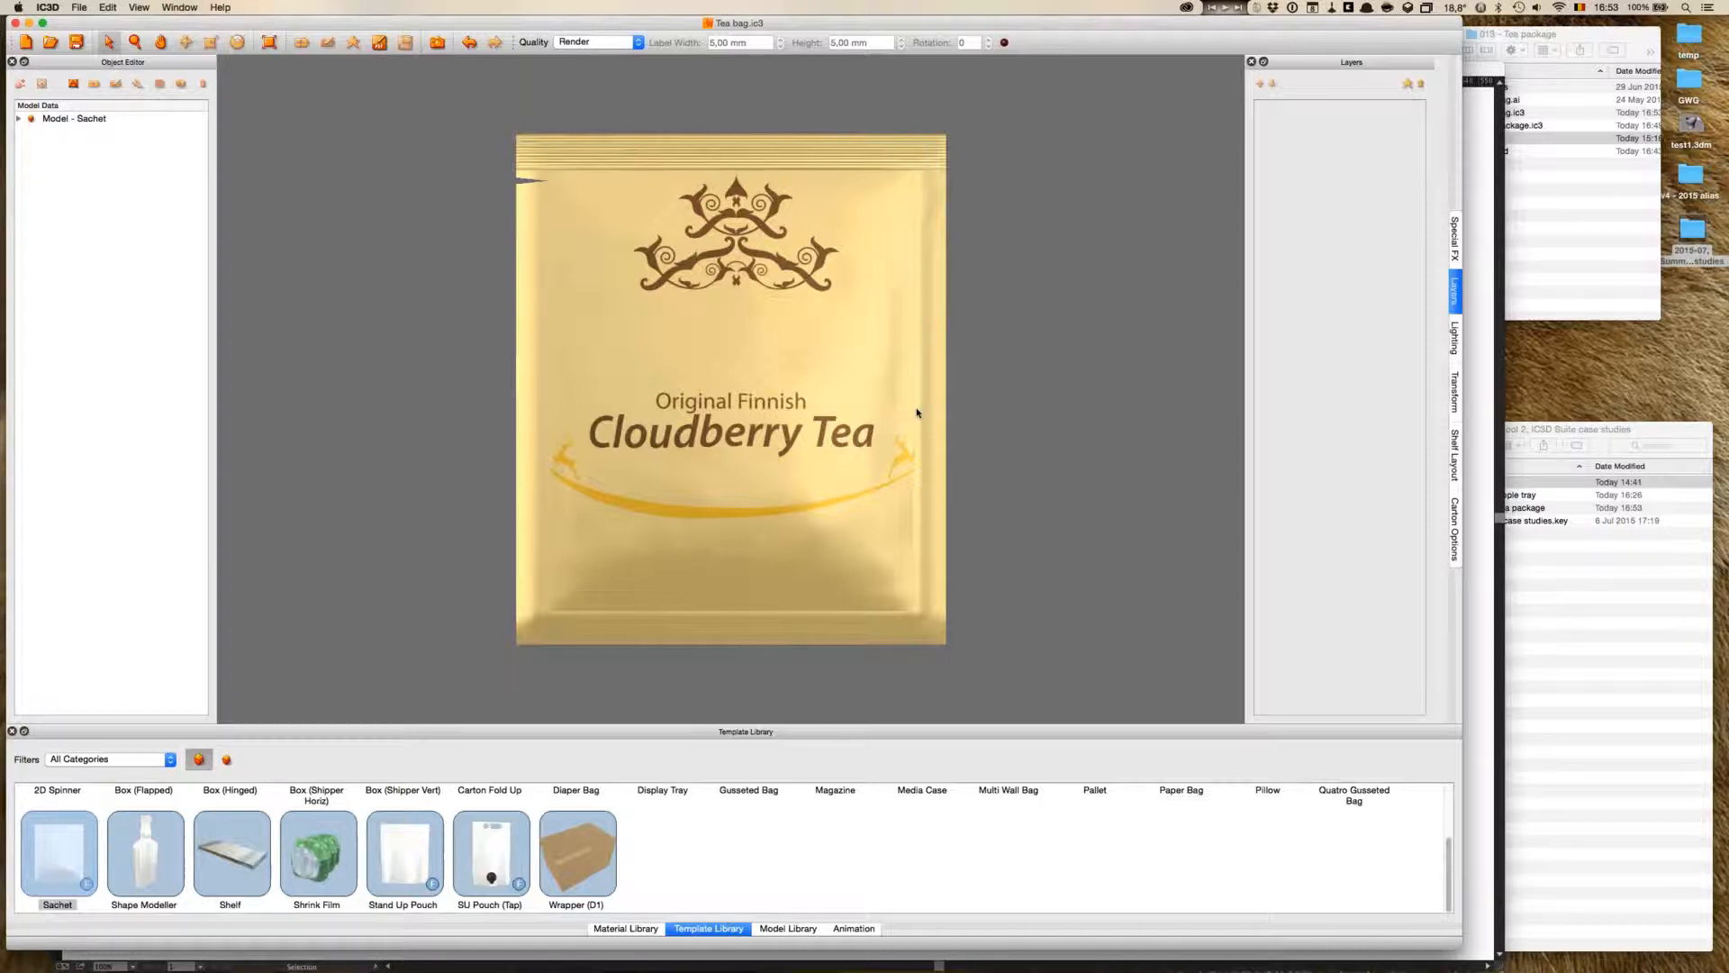
key("super+Tab")
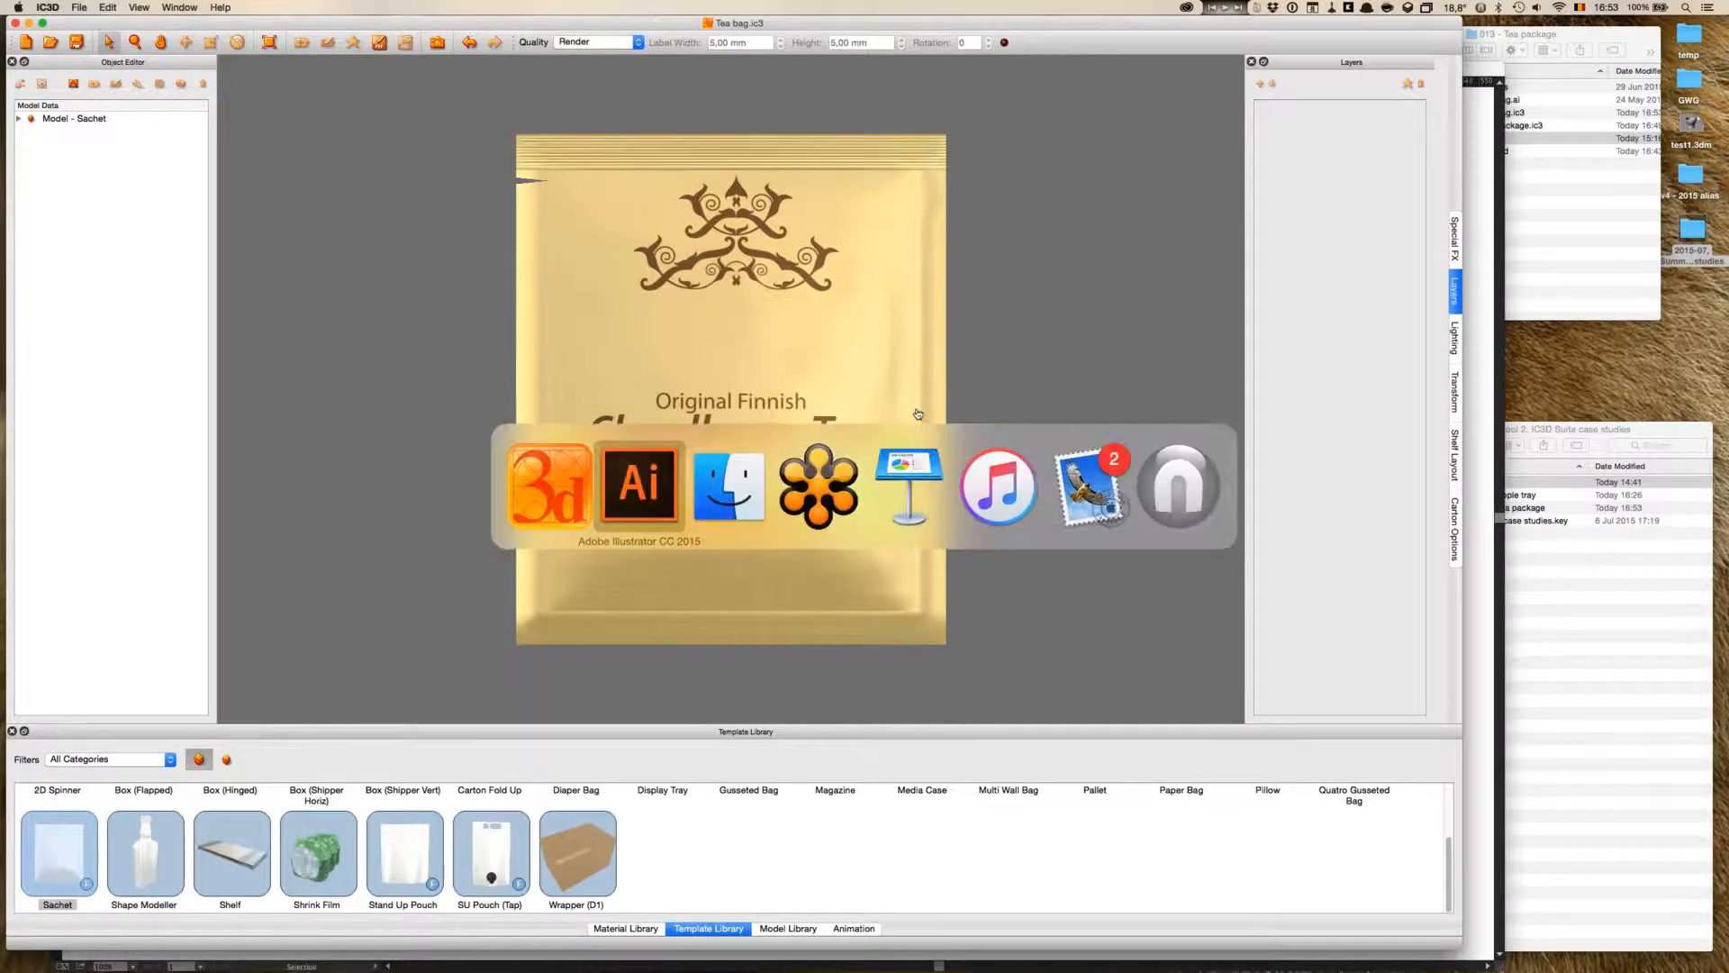
key("super+Tab")
key("super+Tab")
key("super+Tab")
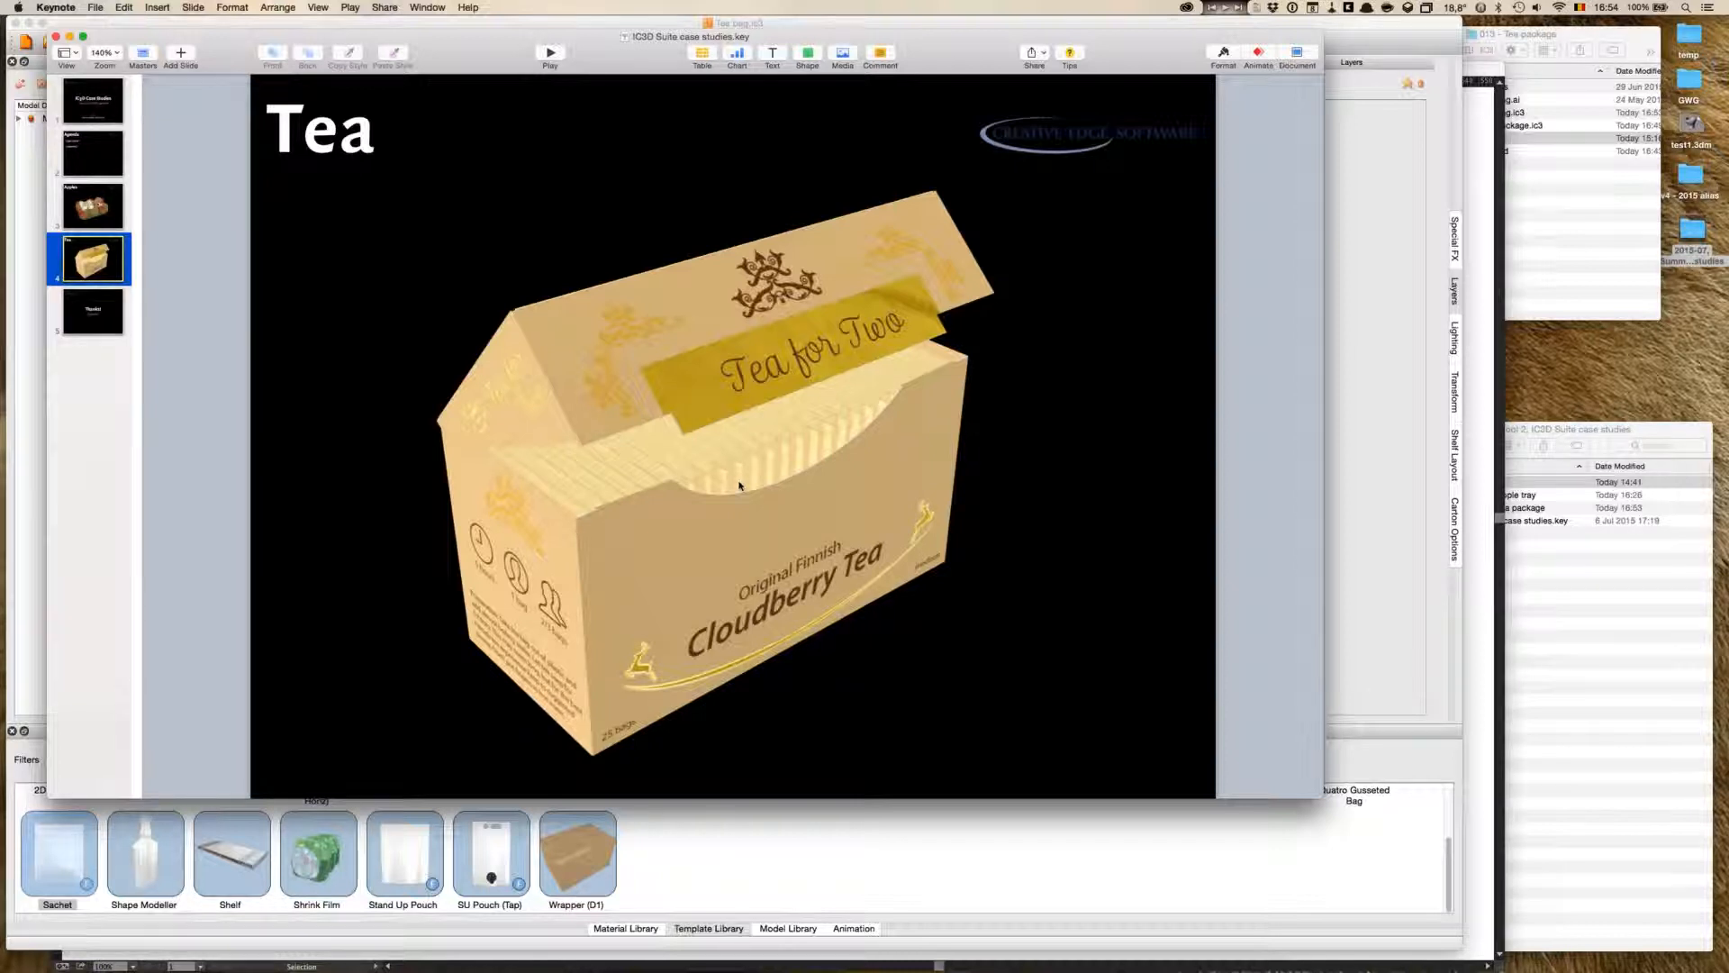
key("super+Tab")
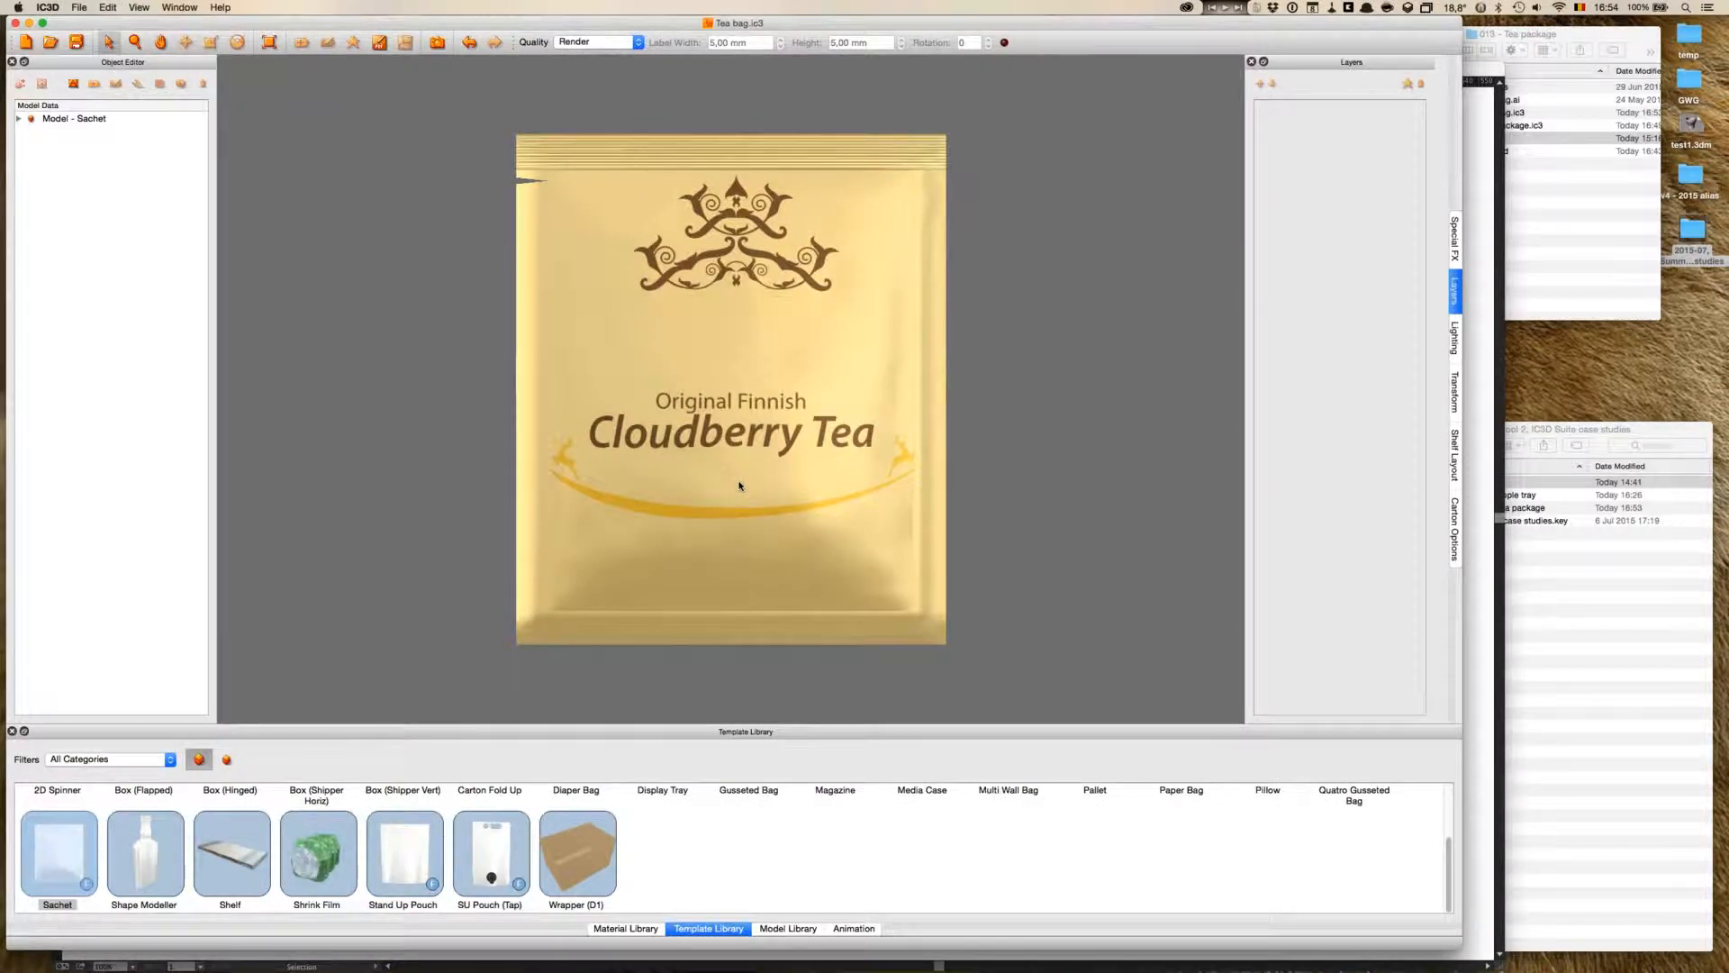
- Rotate the sachet model by -90° about the Y axis so that it stands edge-on, and deselect it
left_click(775, 514)
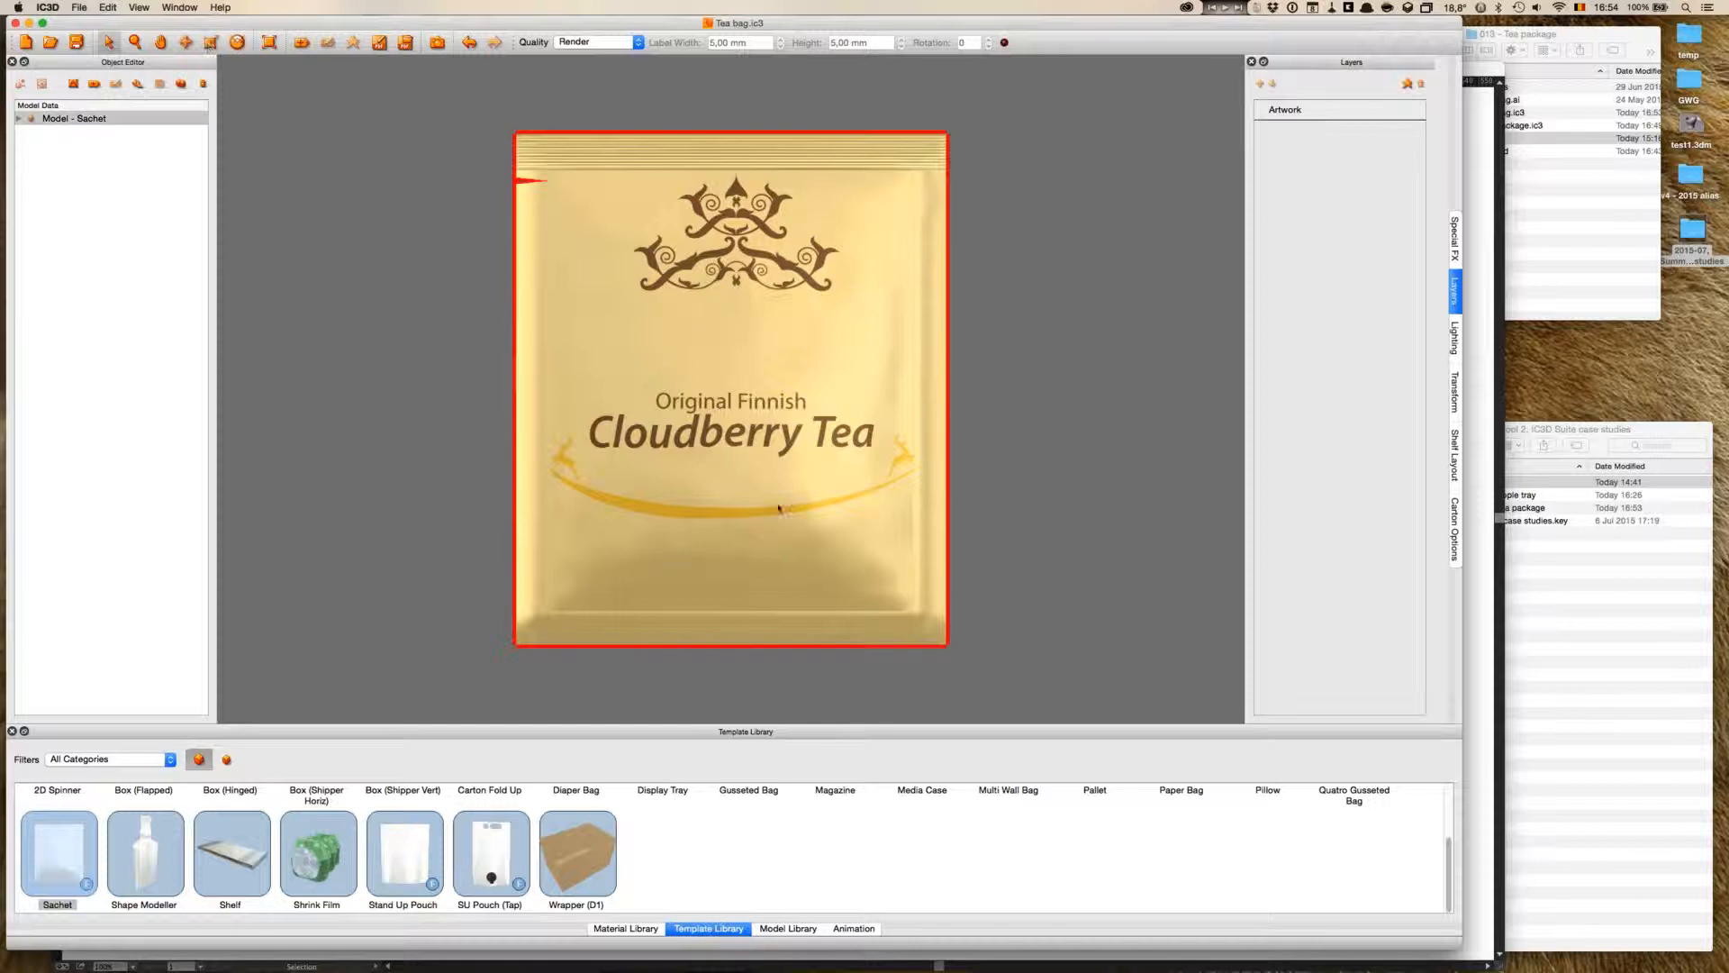
left_click(237, 42)
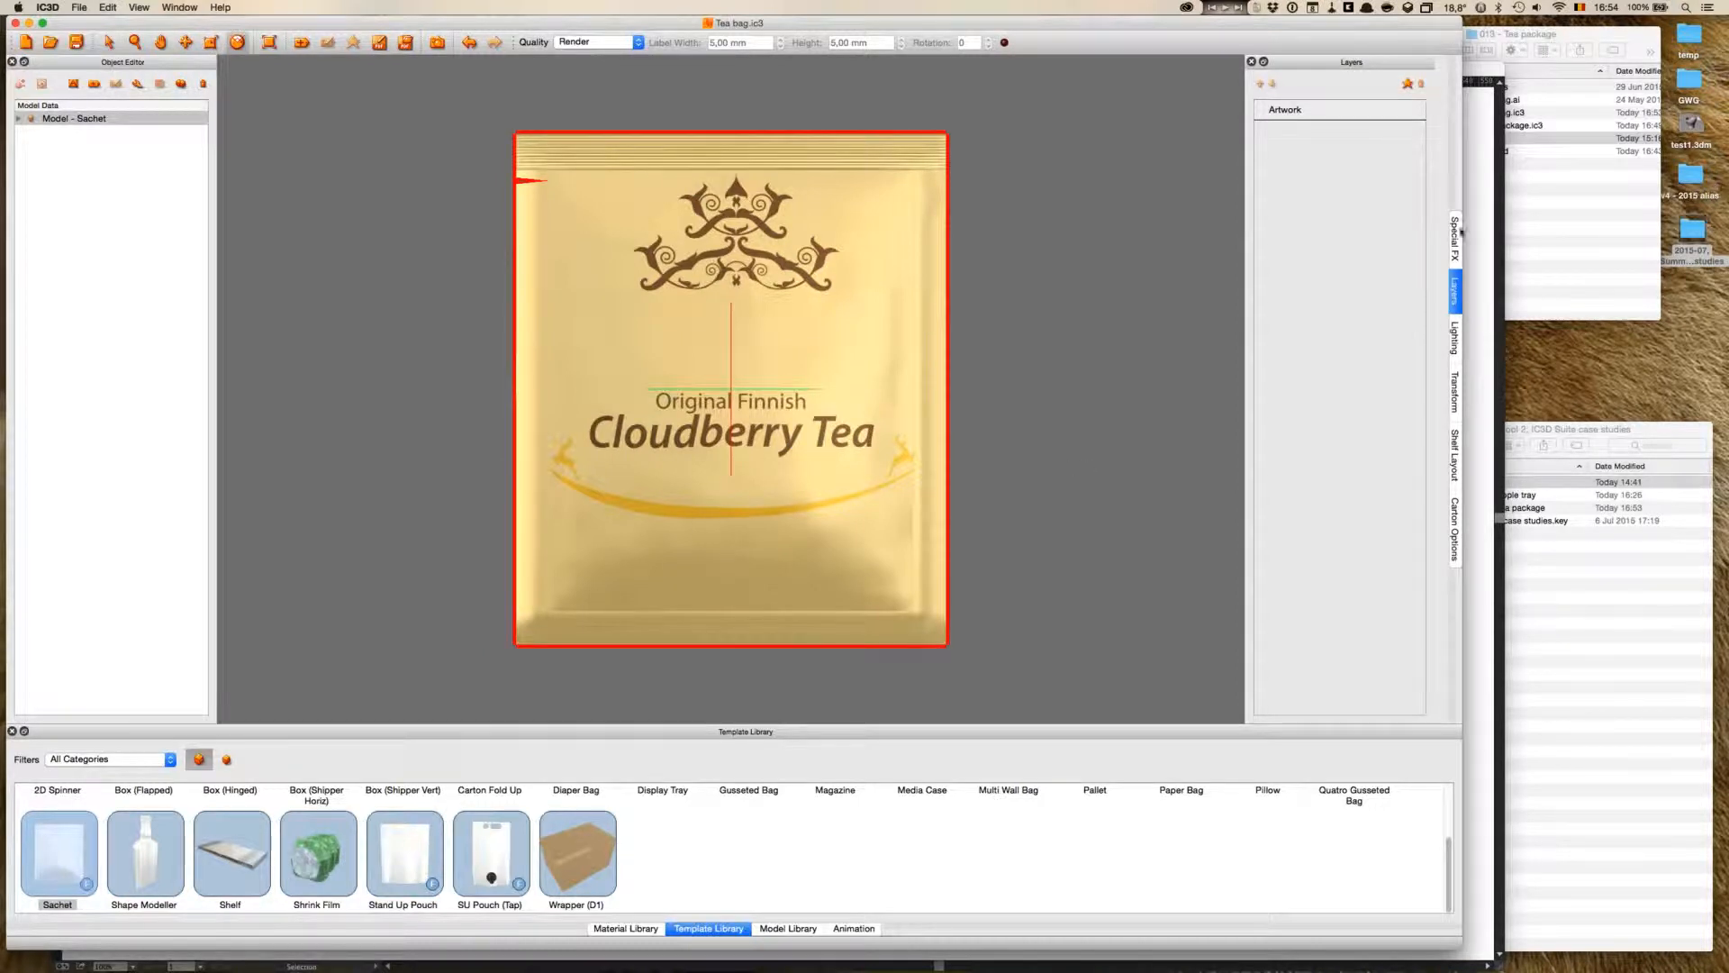
left_click(1454, 401)
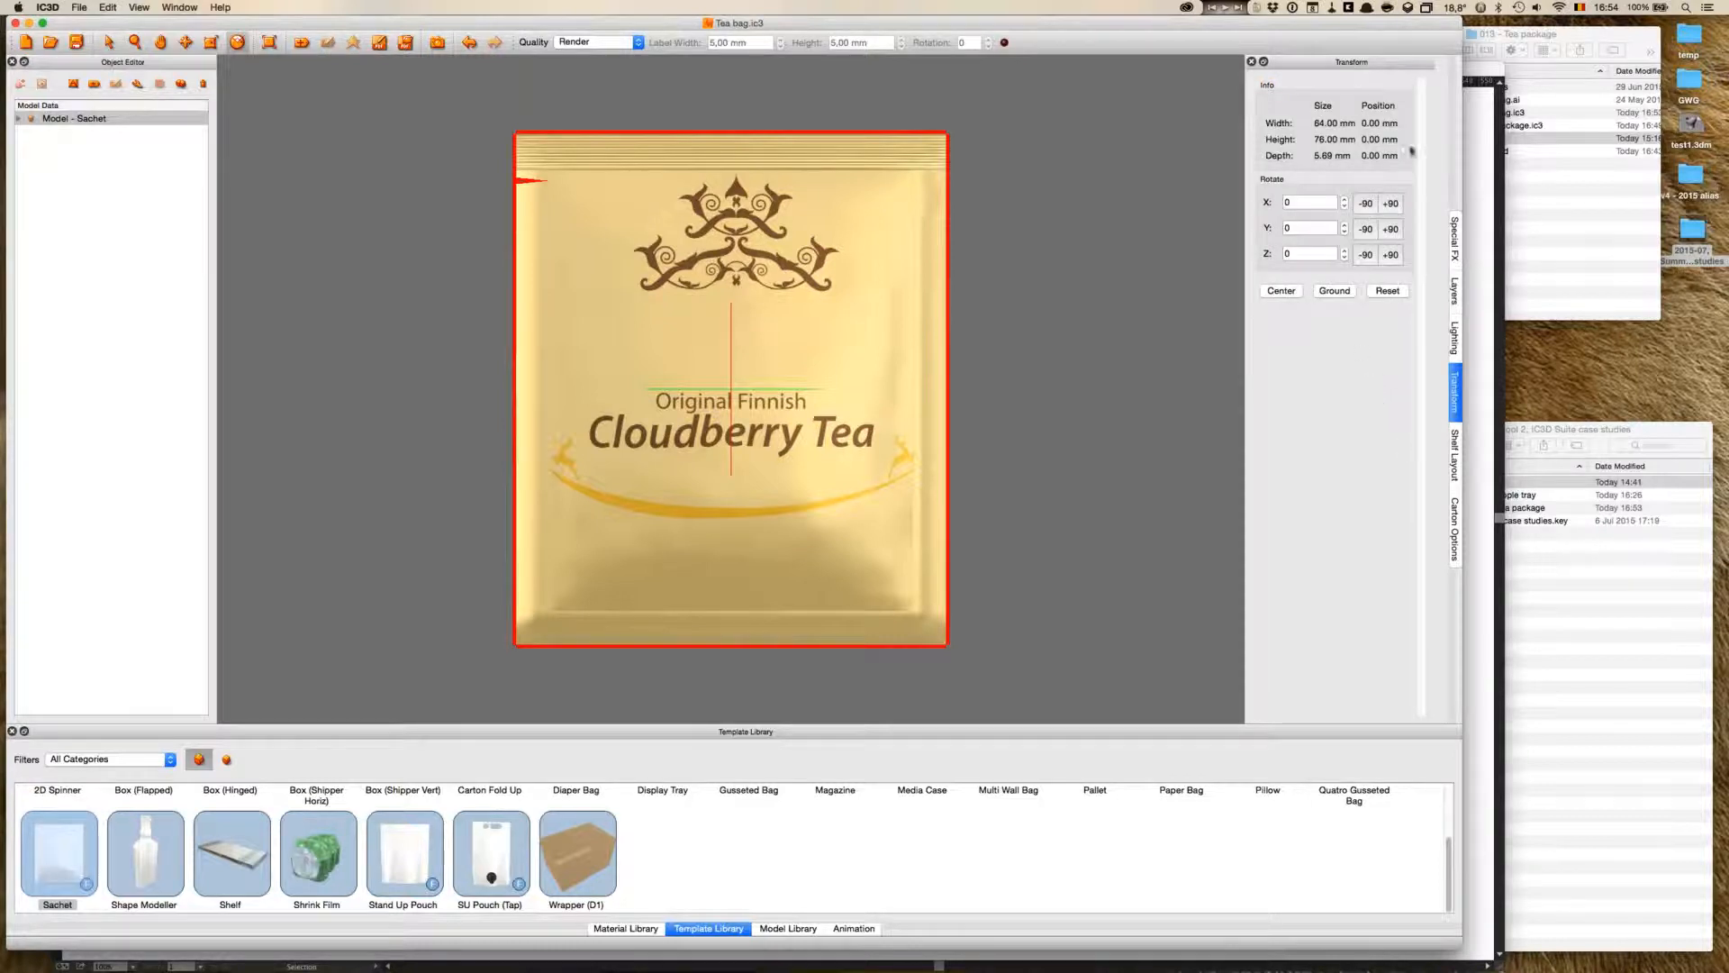
left_click(1366, 232)
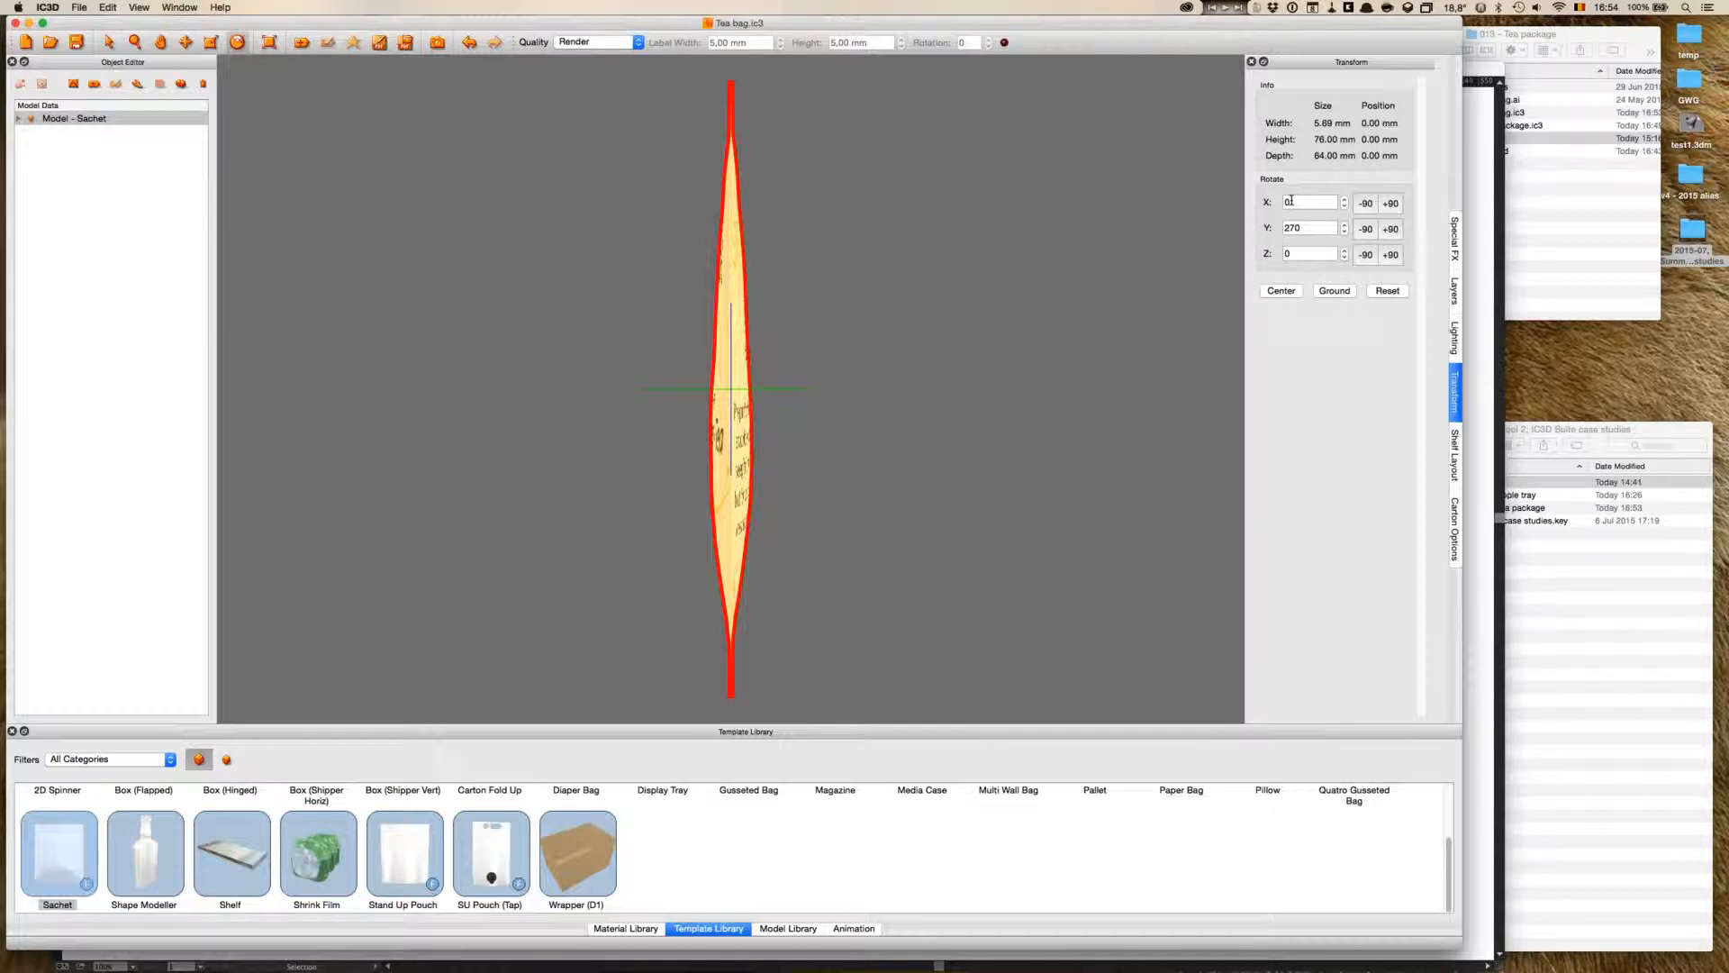
left_click(1387, 291)
left_click(896, 504)
left_click(108, 42)
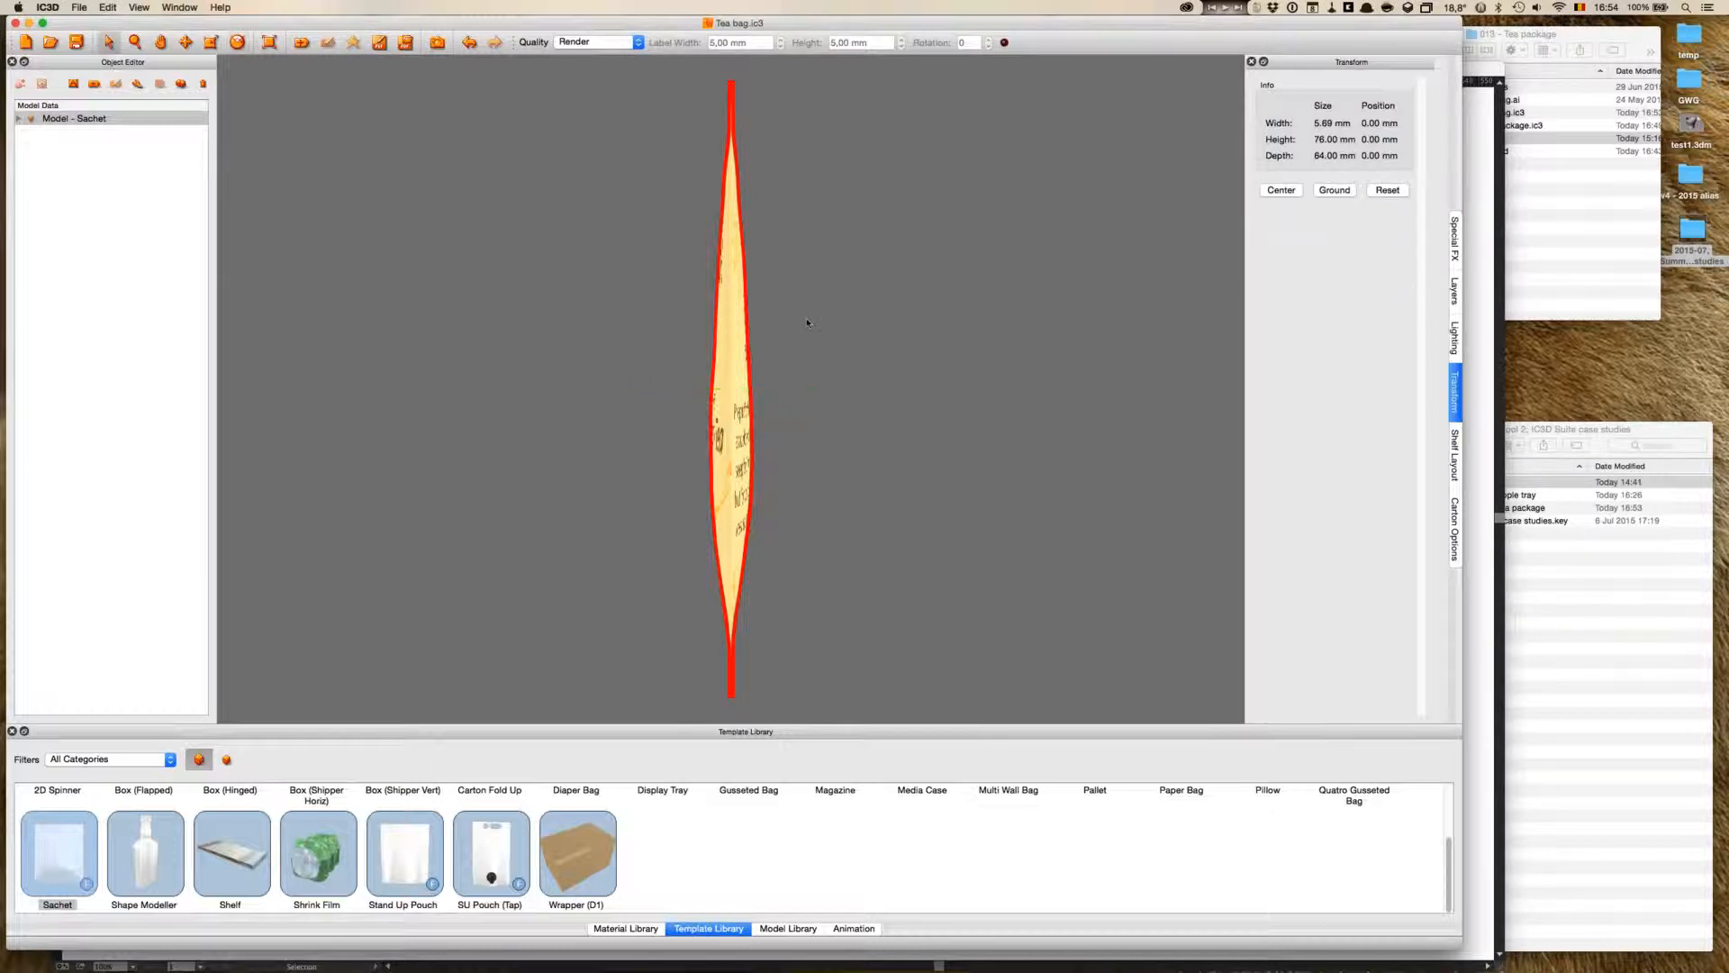
left_click(851, 330)
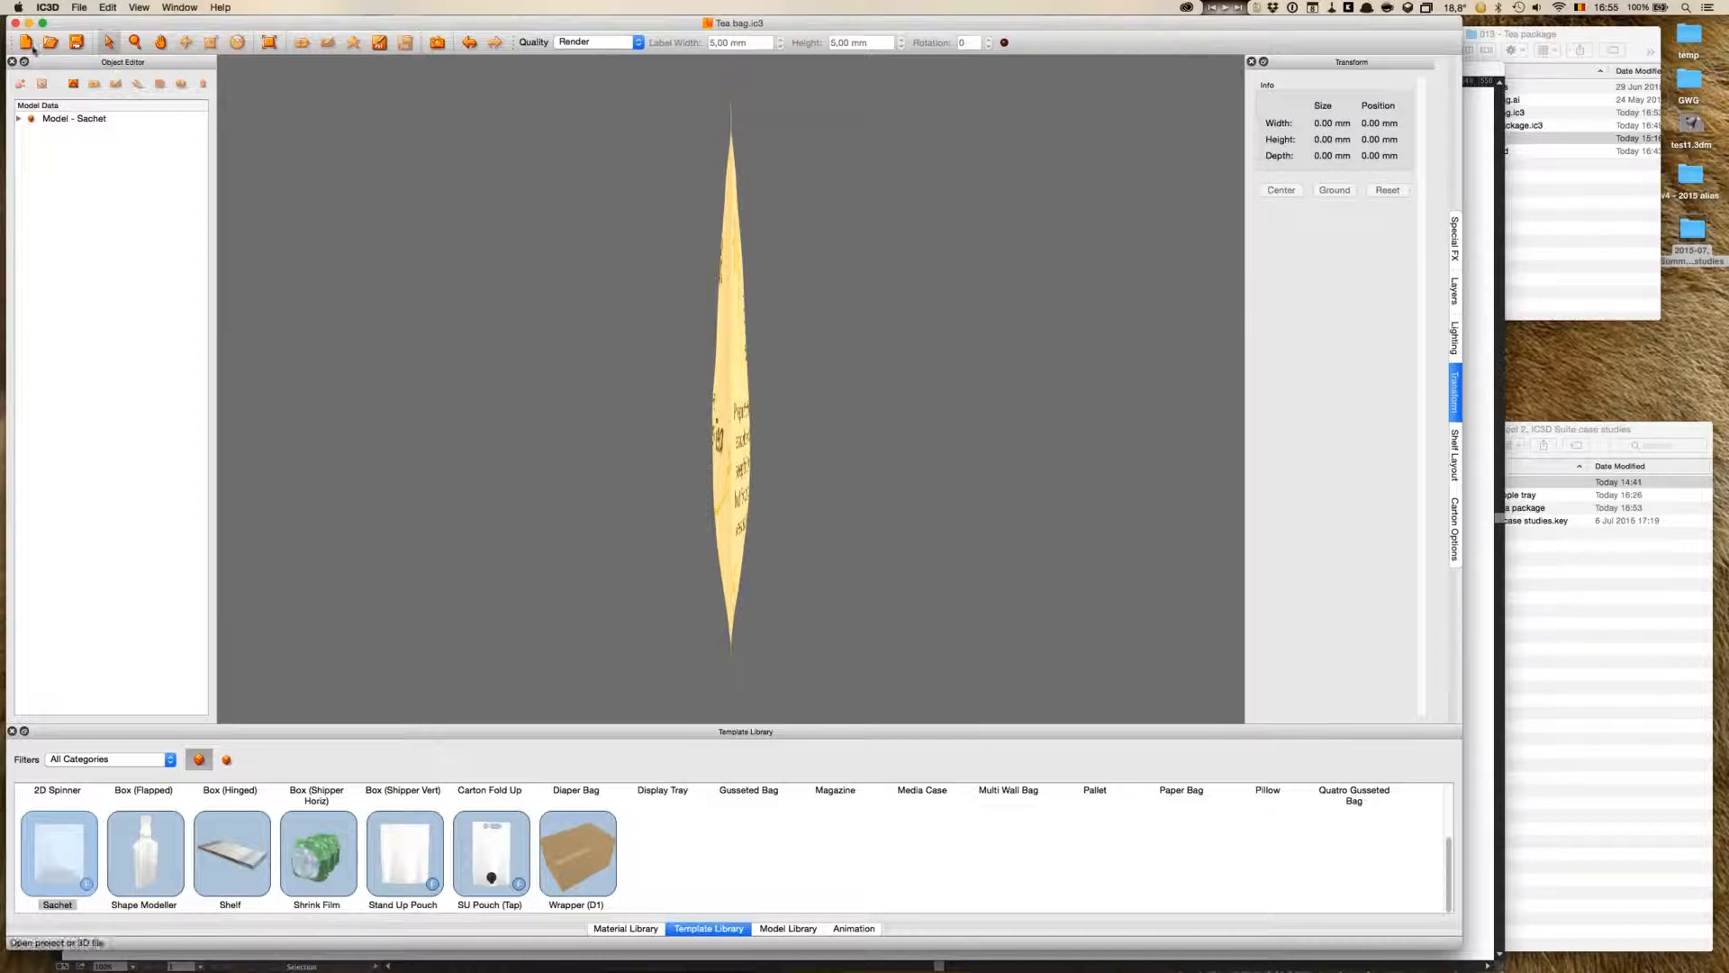
- Save the rotated tea bag project and open Tea package.ic3 from the 013 - Tea package folder in a new scene
left_click(75, 45)
left_click(28, 45)
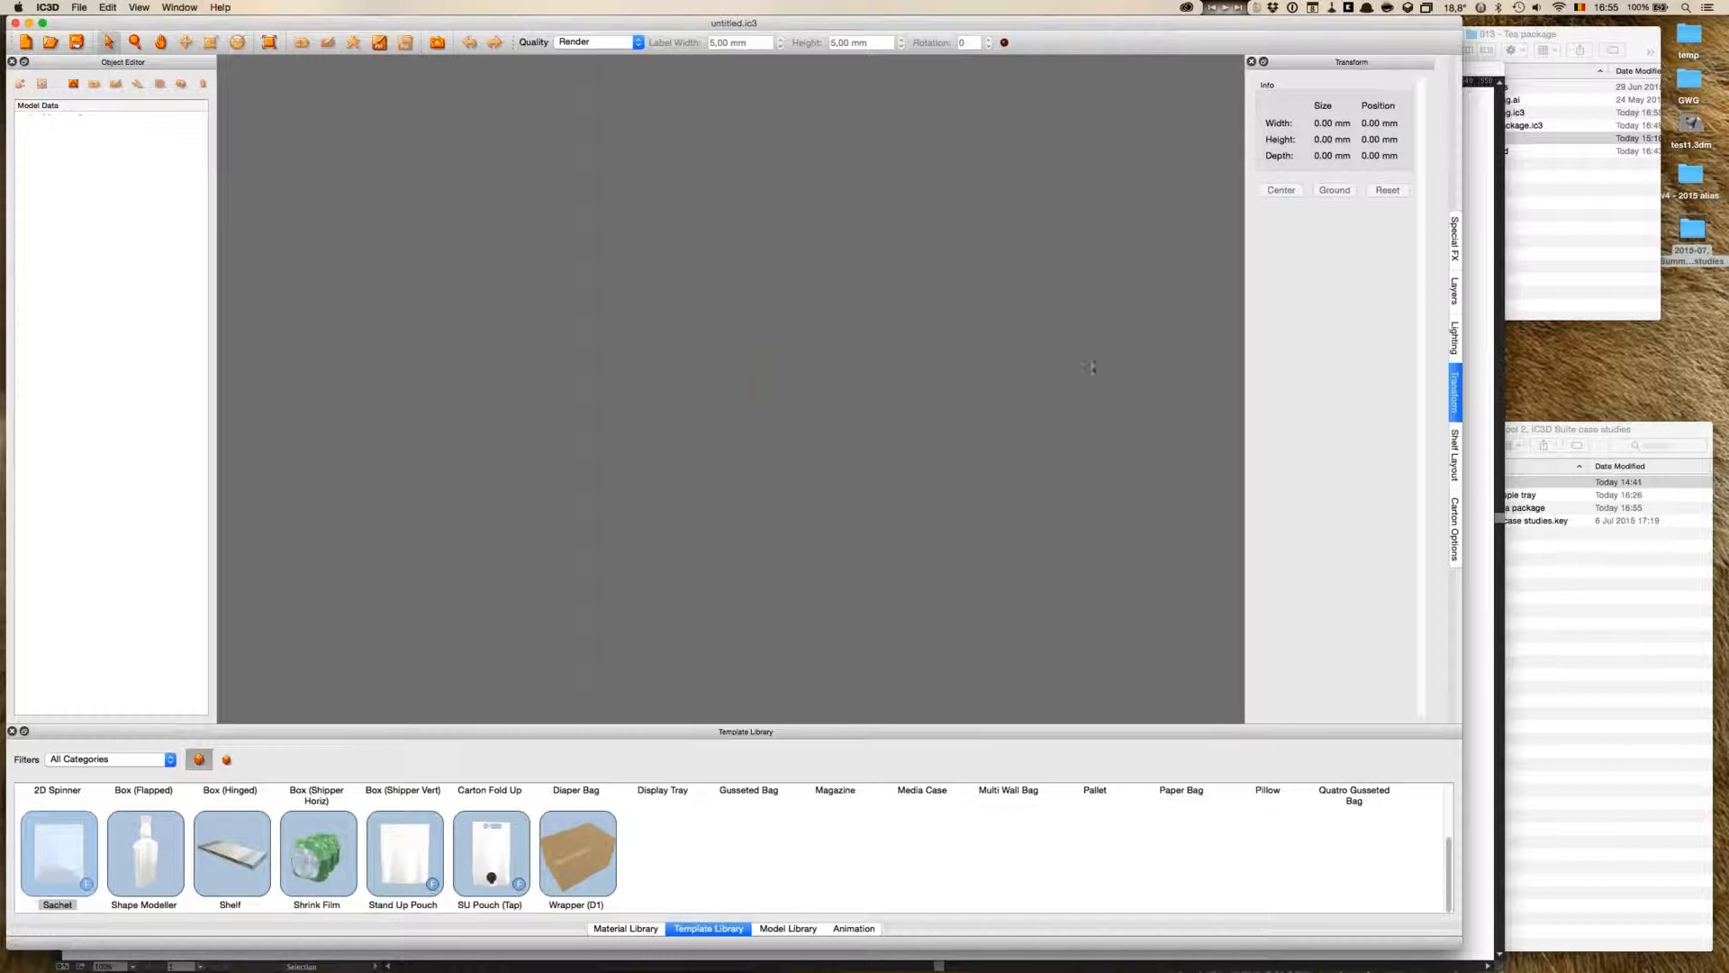
left_click(1528, 277)
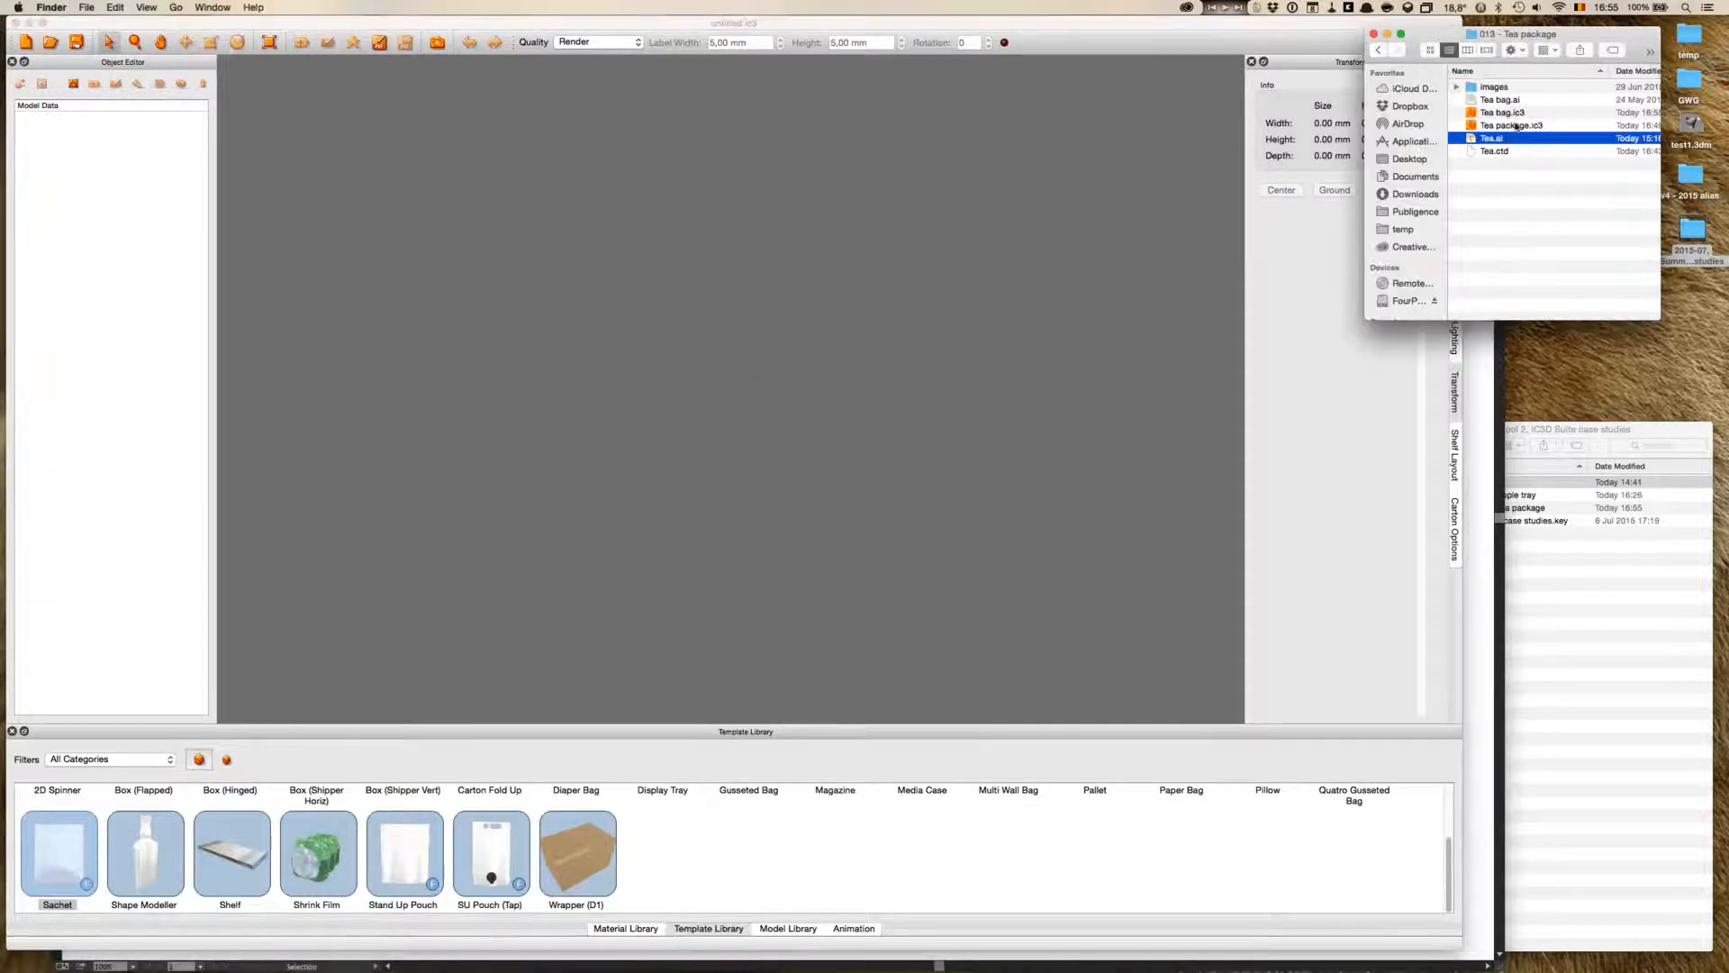
left_click_drag(1528, 127, 1022, 338)
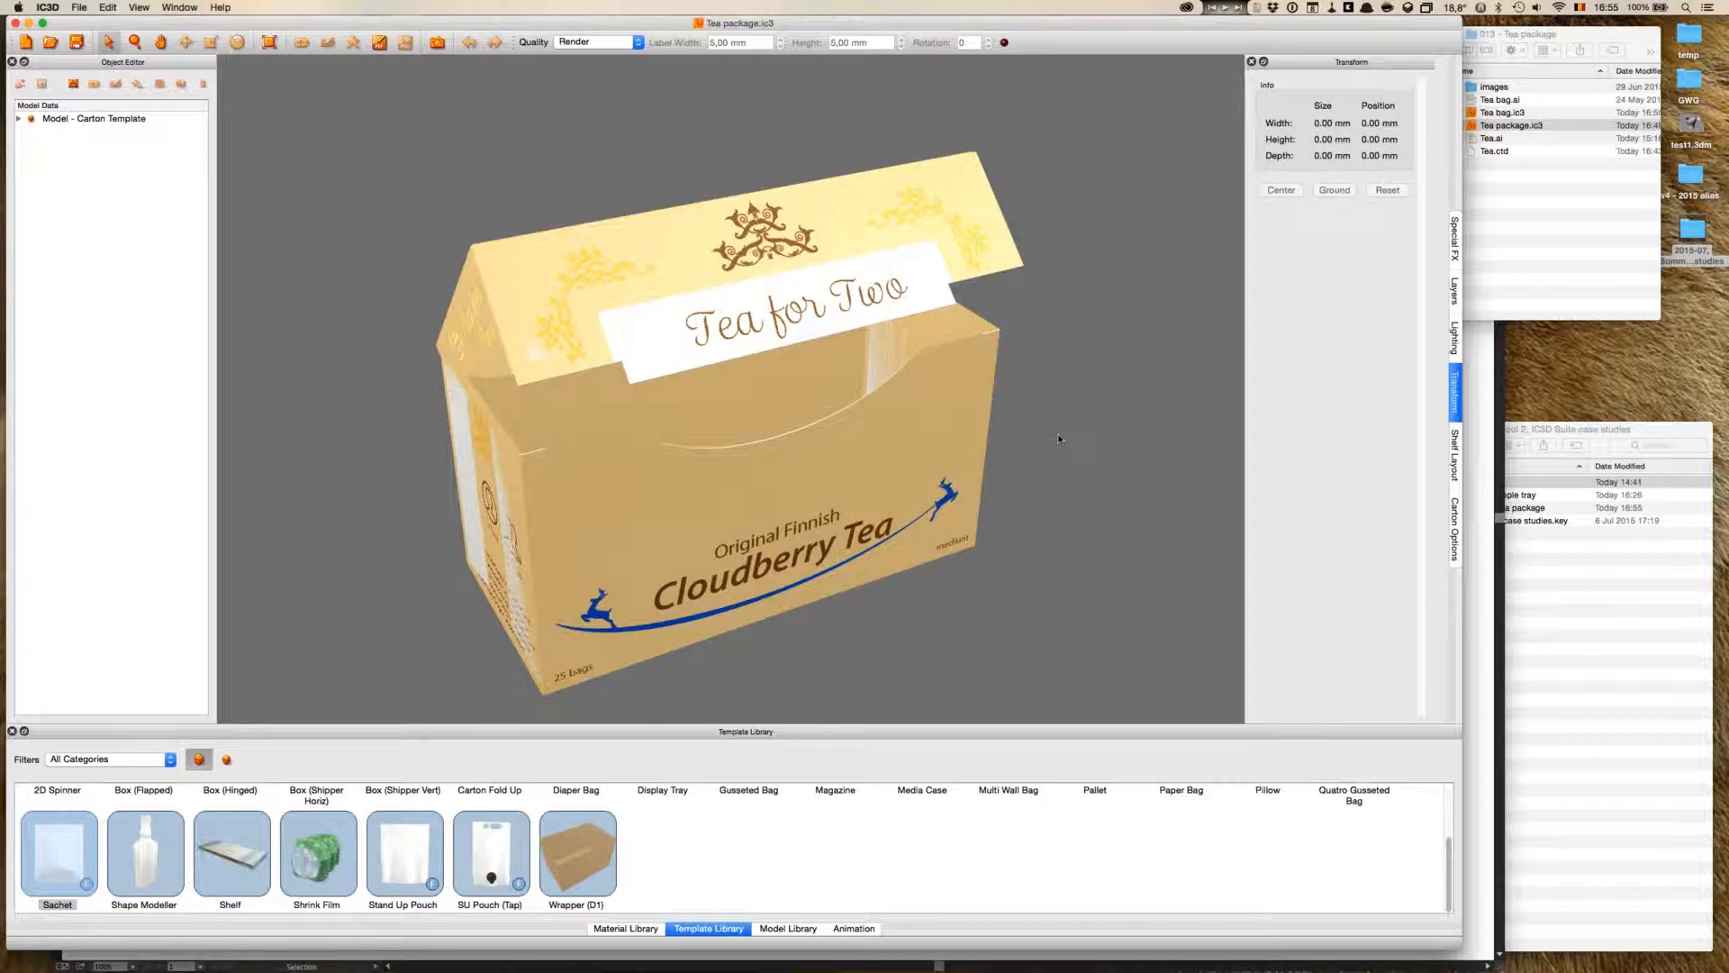
key("f")
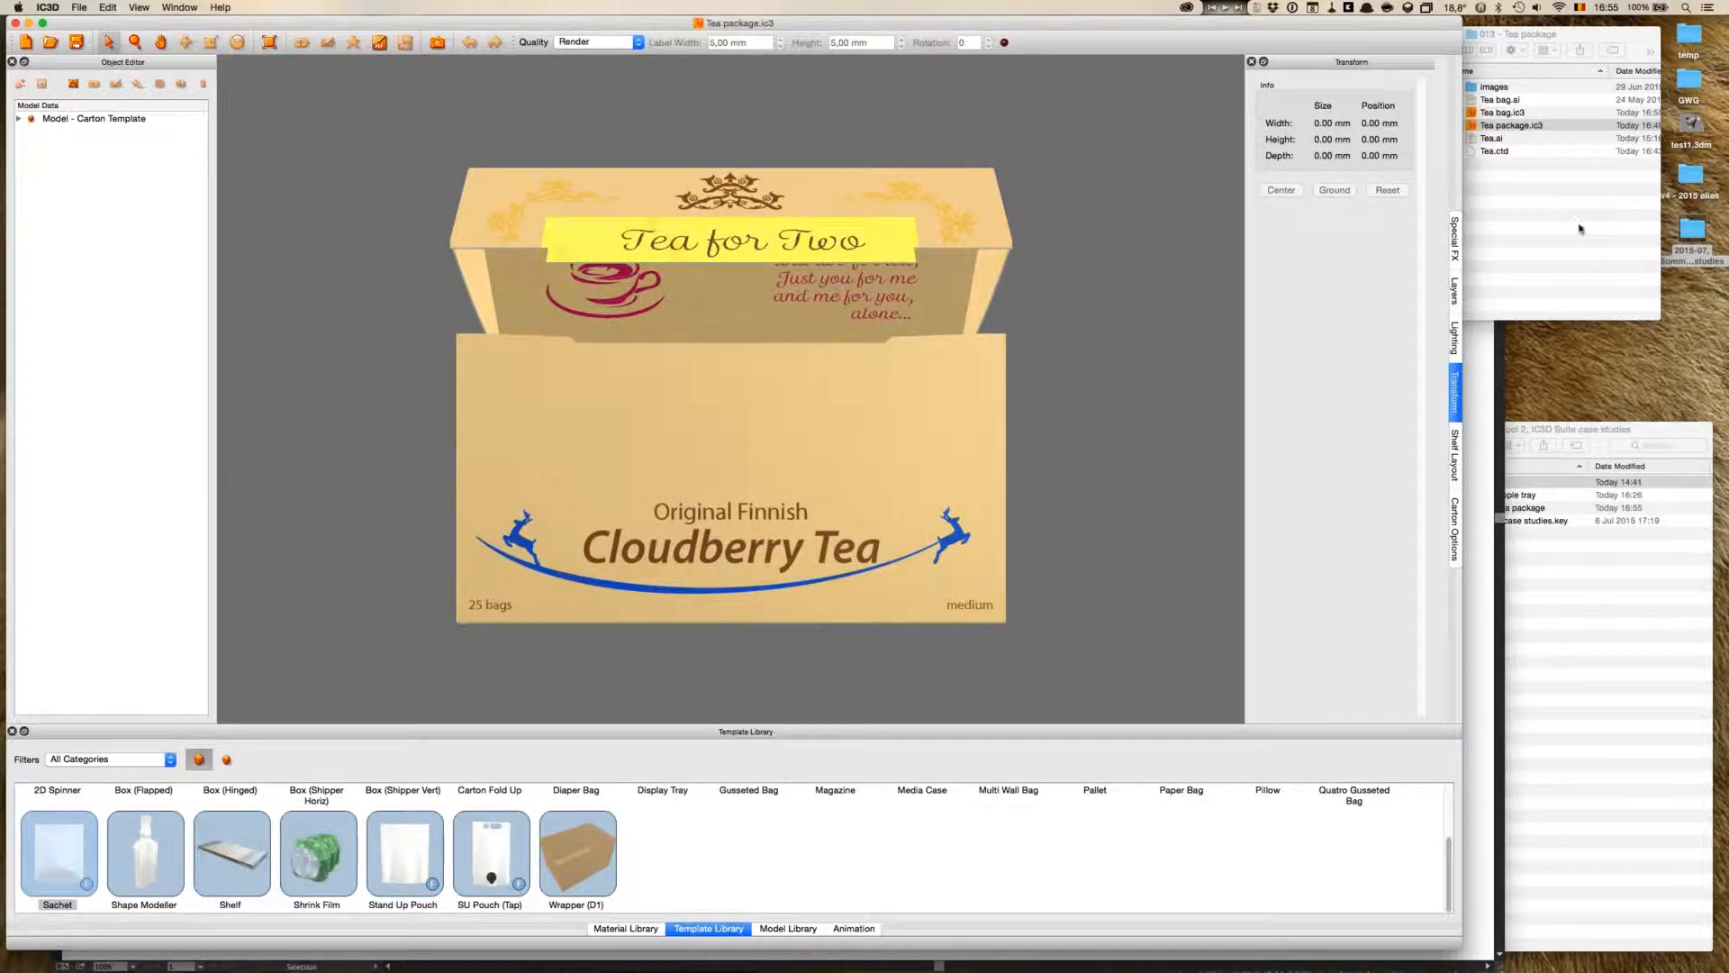
- Import Tea bag.ic3 from the 013 - Tea package folder into the carton scene
left_click(80, 7)
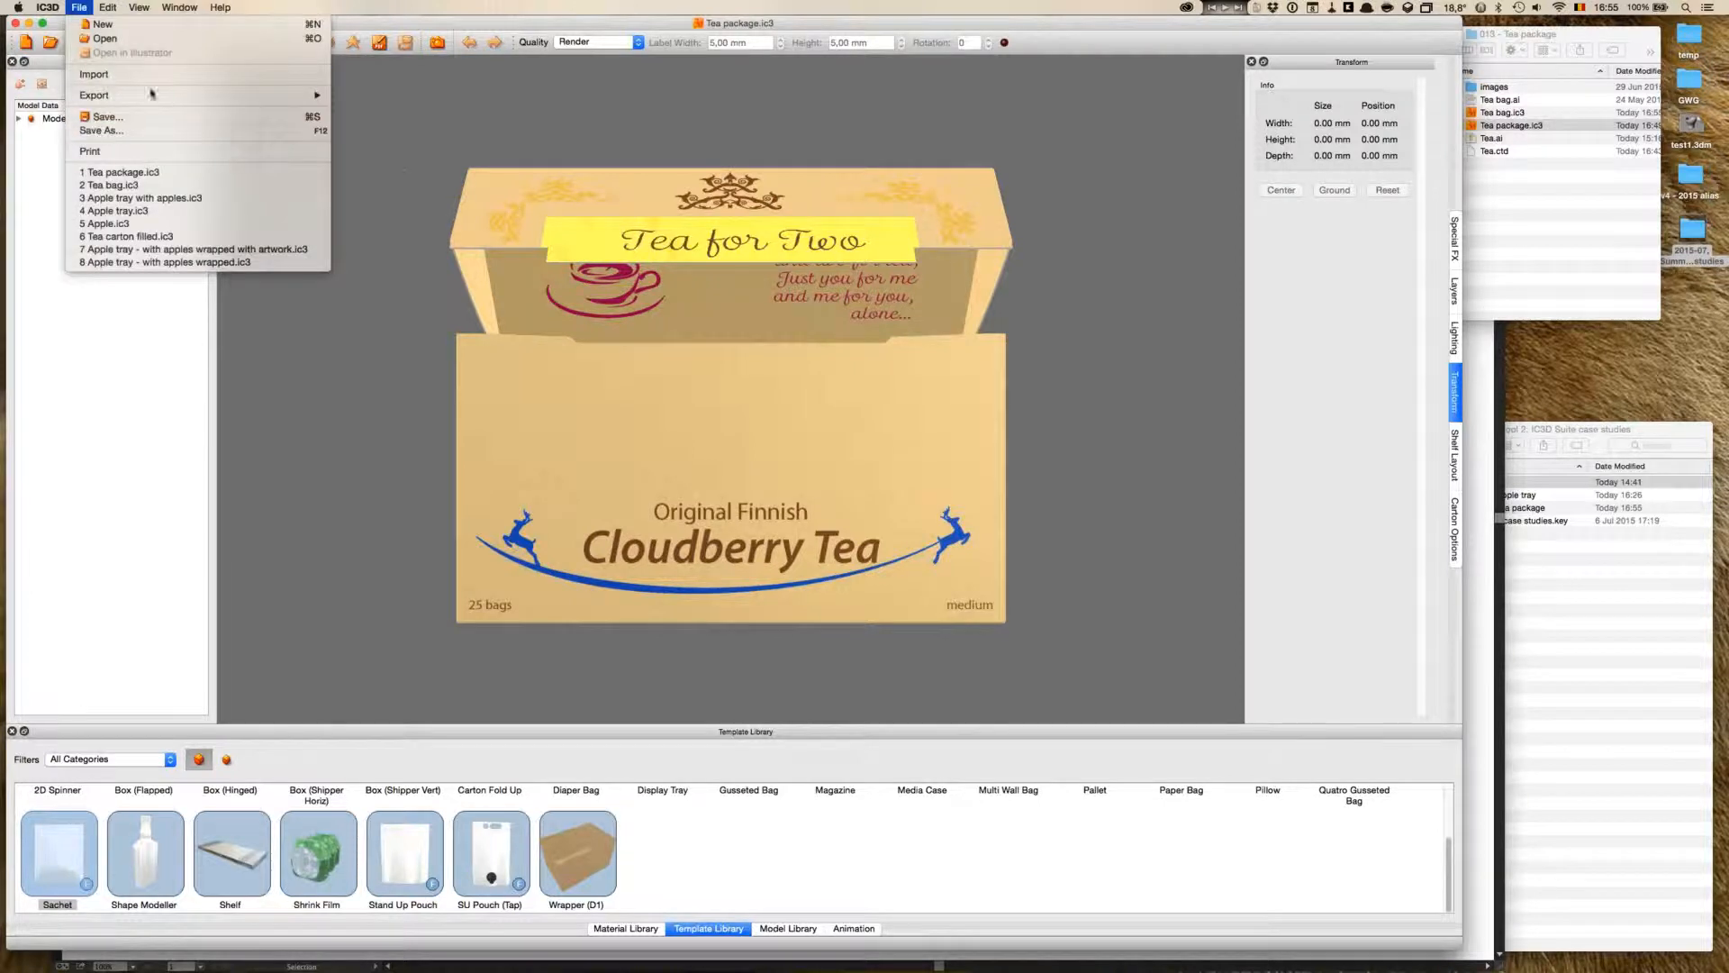
left_click(109, 78)
left_click(1556, 221)
left_click_drag(1502, 113, 932, 446)
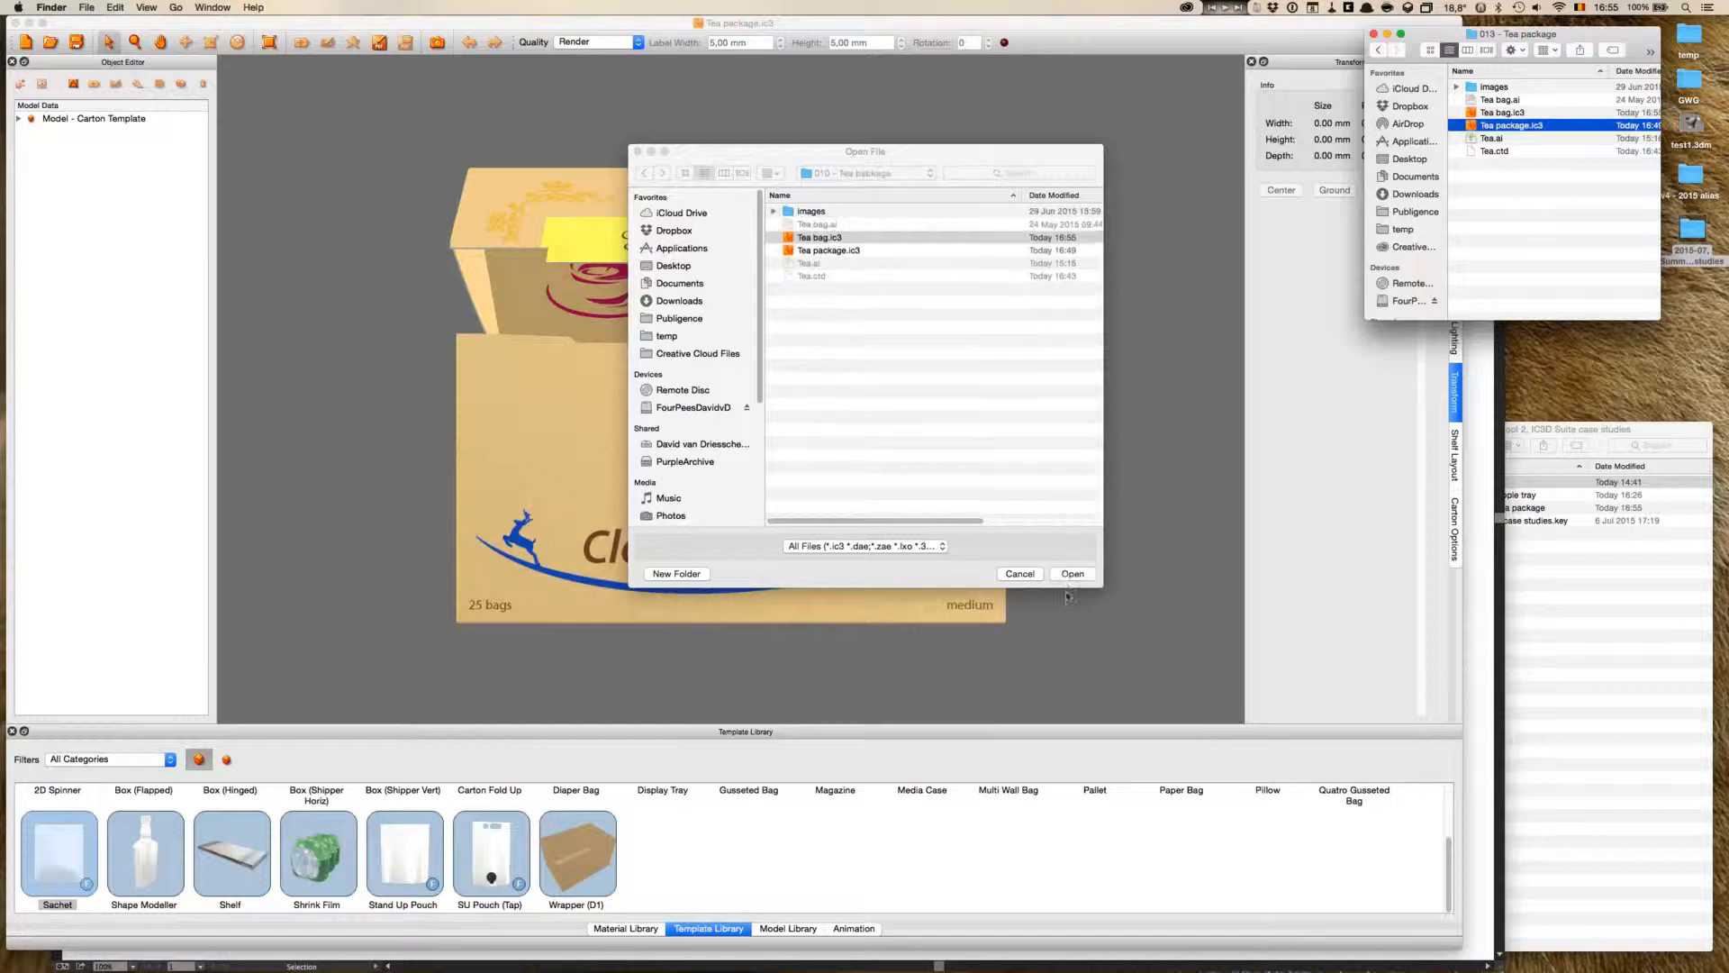
left_click(1071, 573)
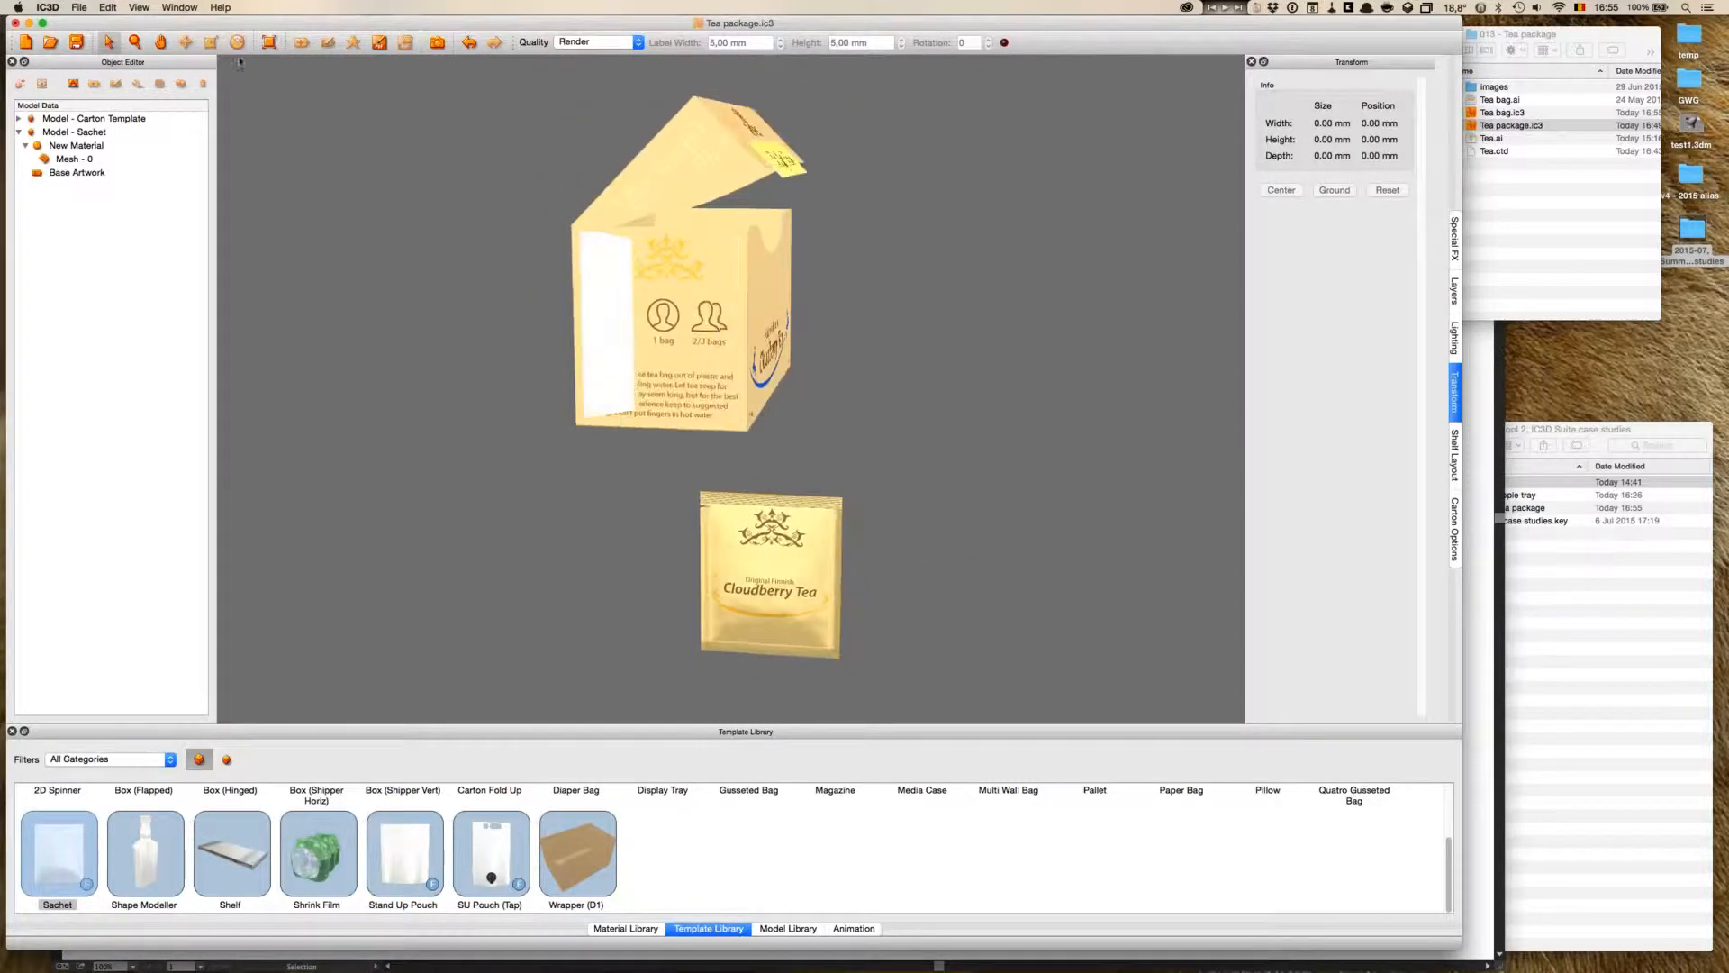
- Examine the placement of the imported sachet relative to the carton and the carton's fold and centring options
left_click(764, 605)
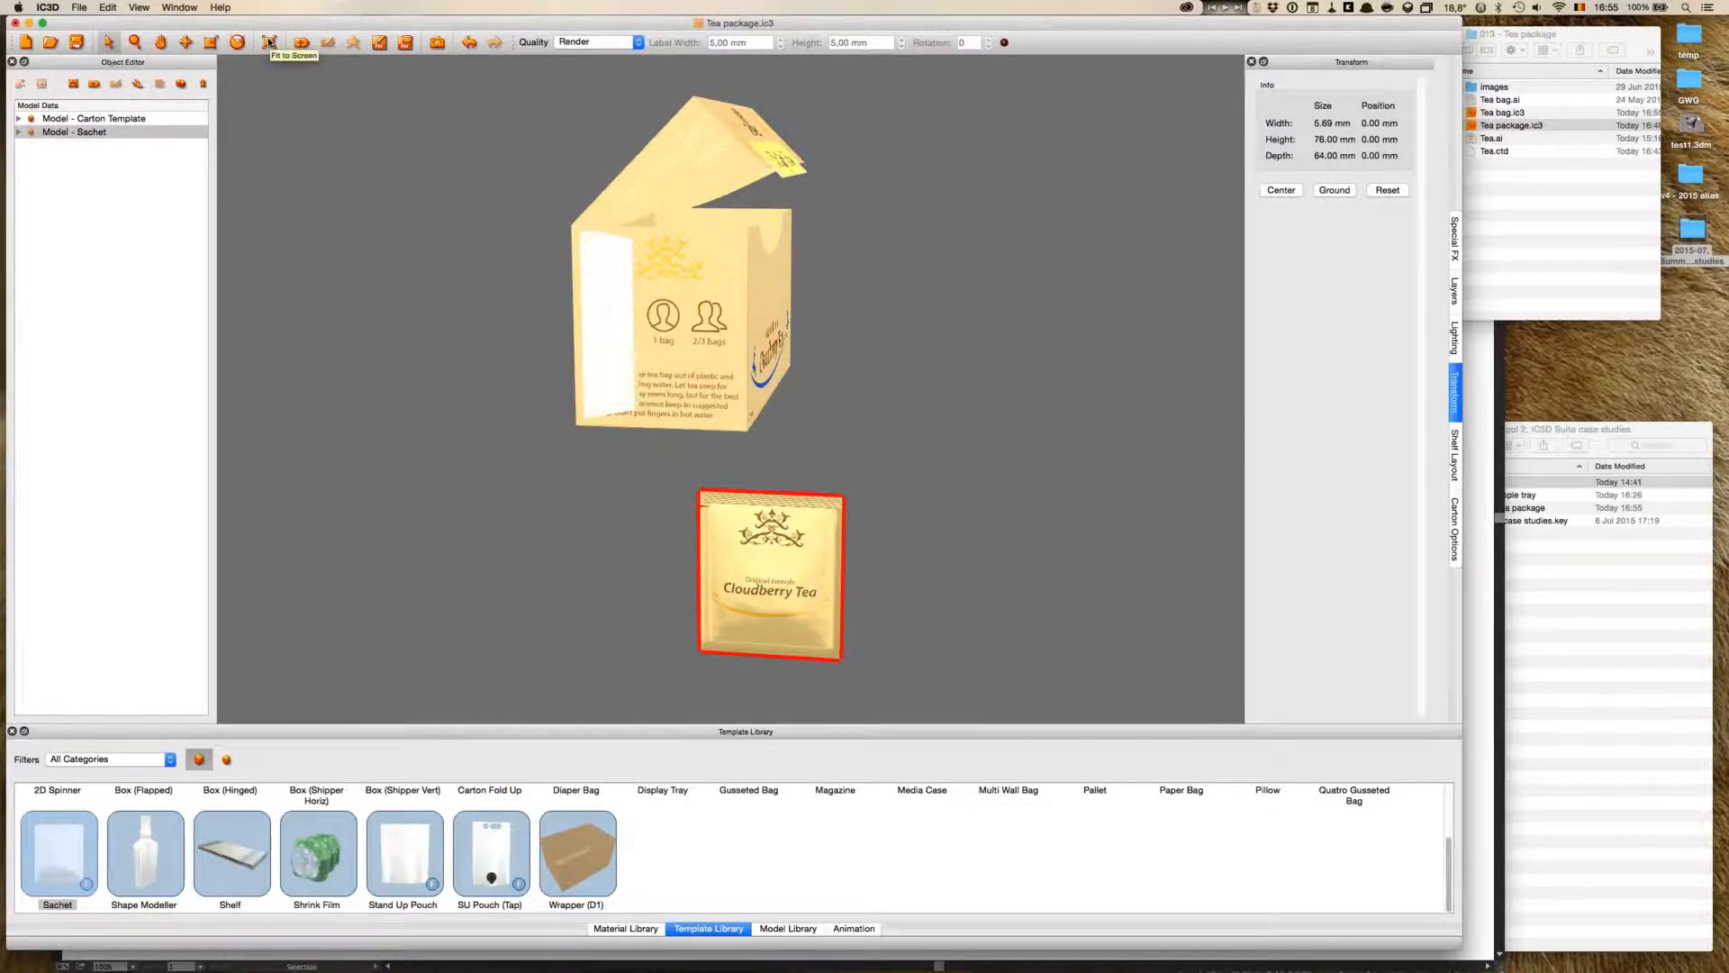
left_click(858, 408)
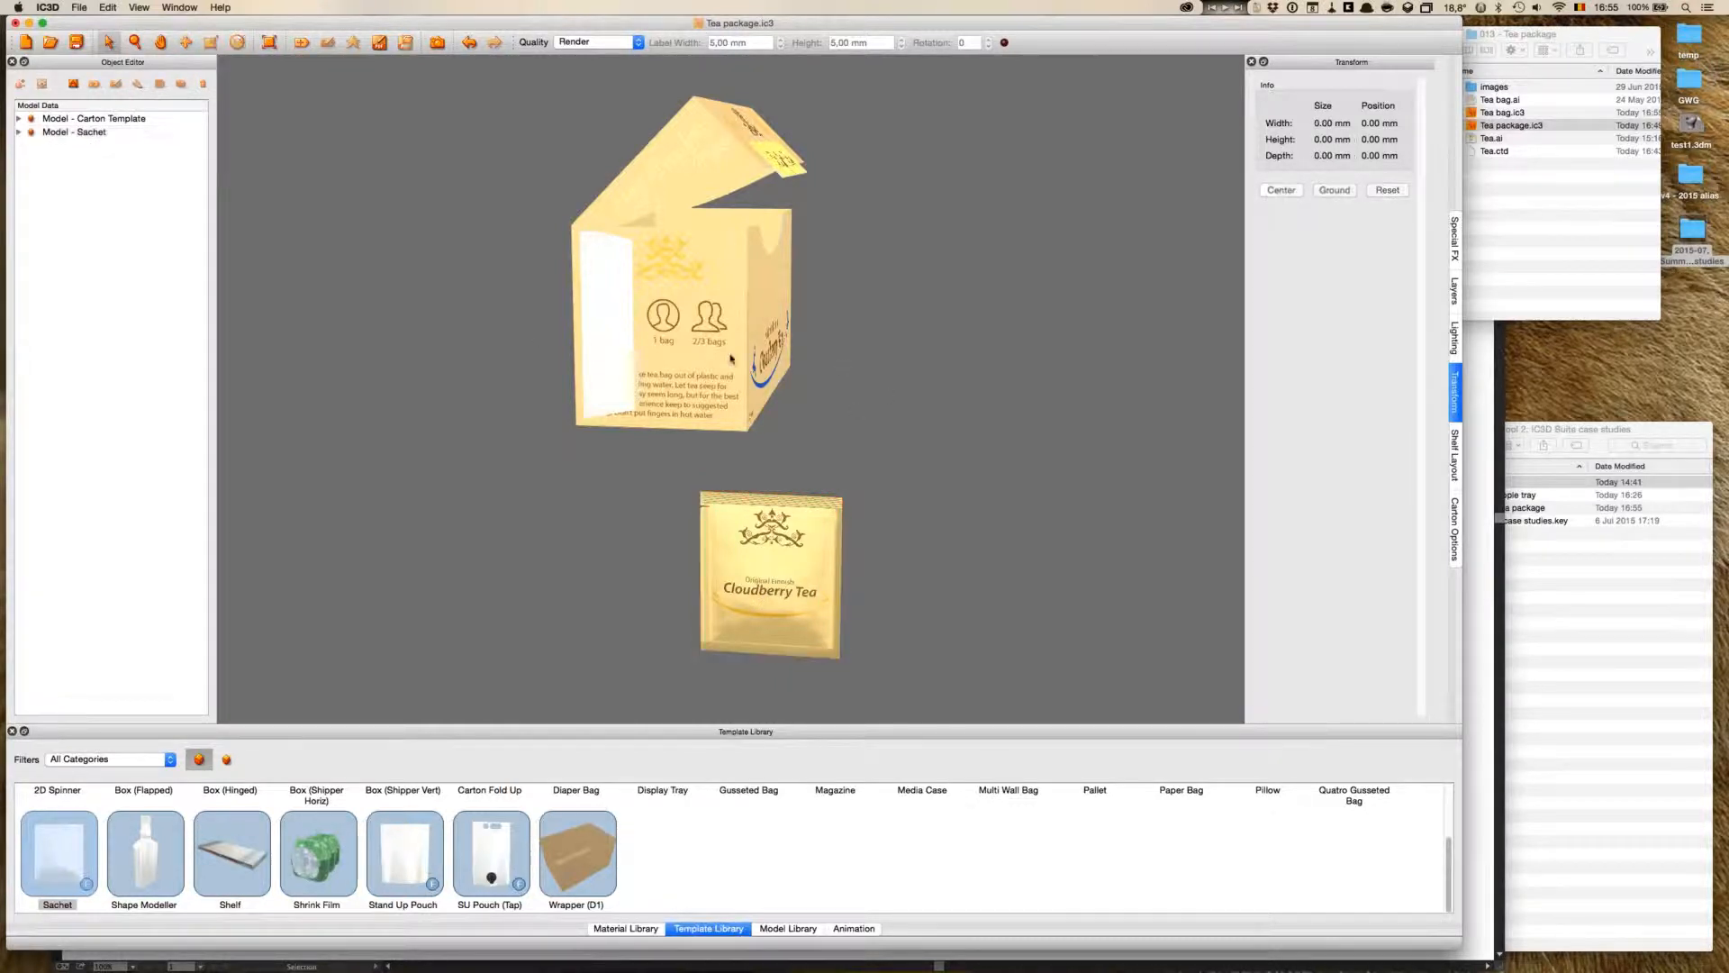
left_click(735, 360)
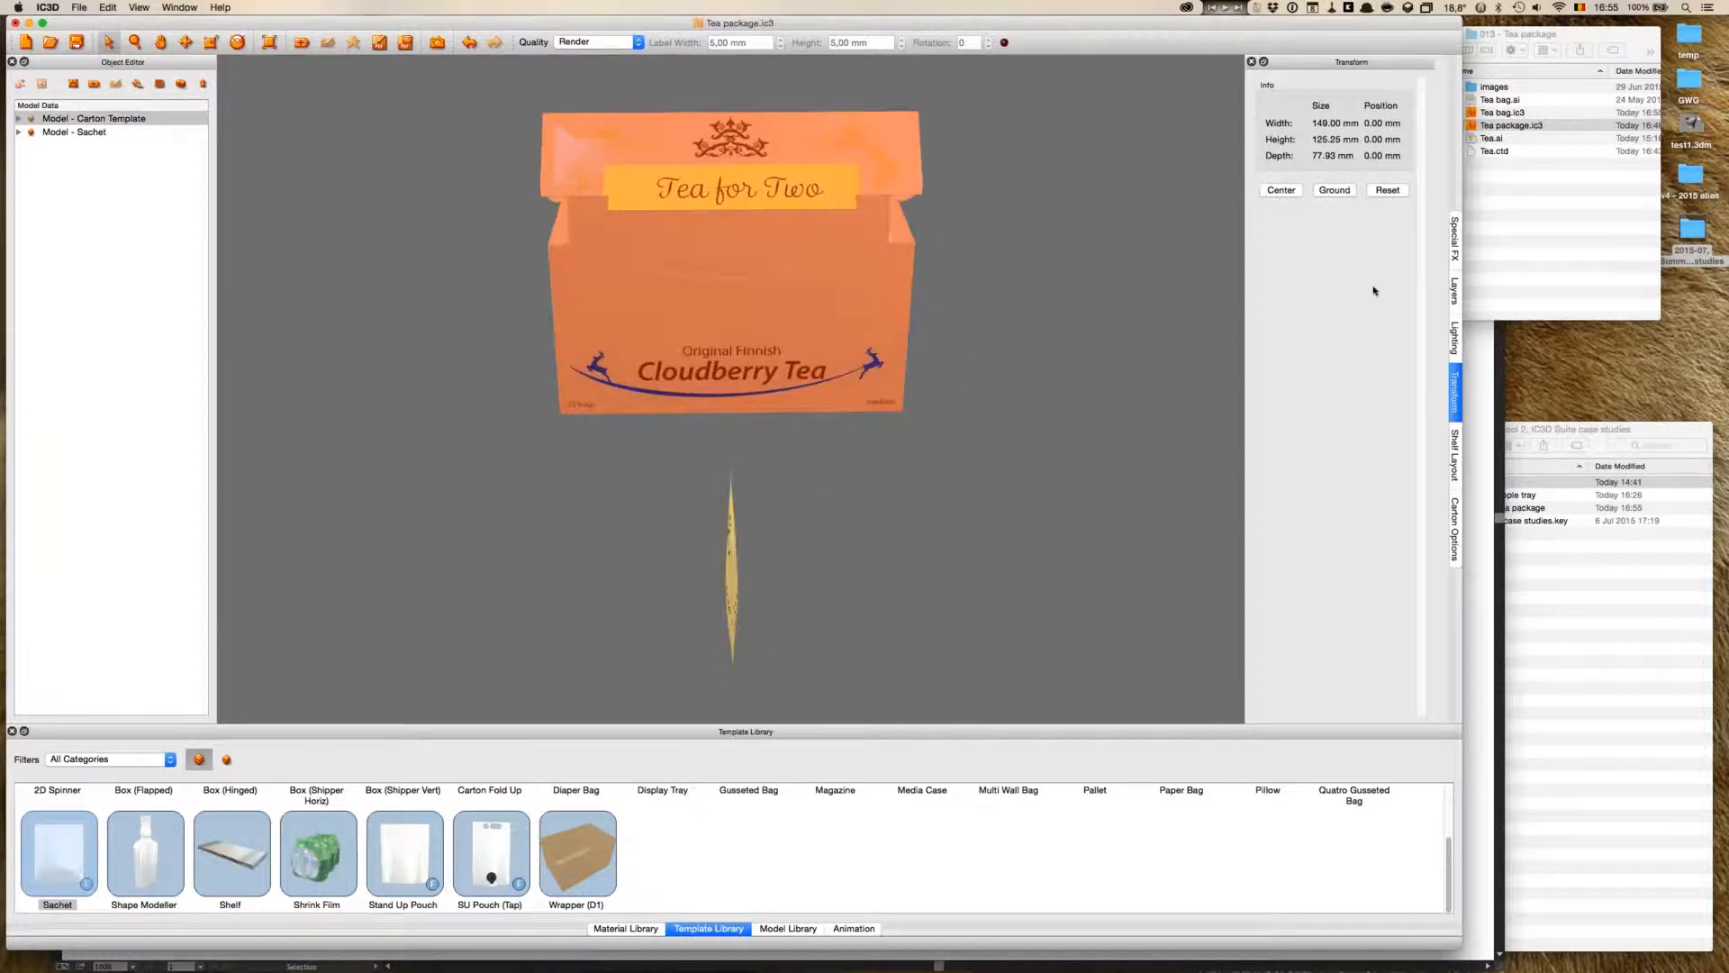
left_click(1455, 518)
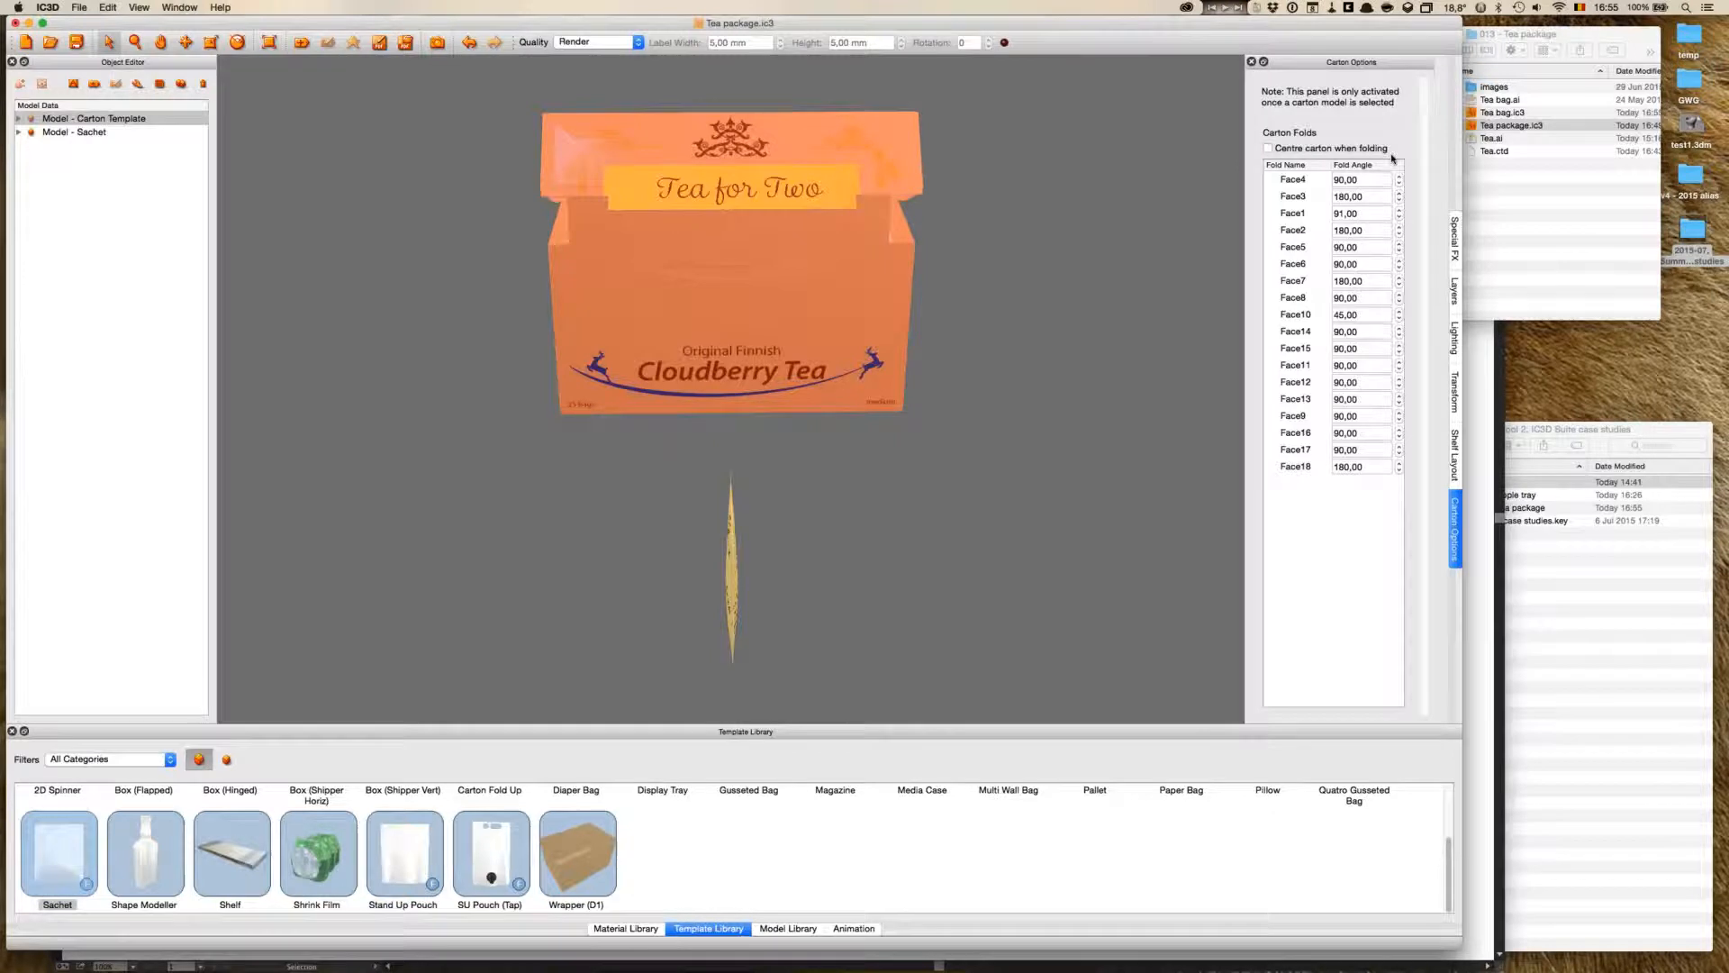
left_click_drag(1027, 313, 842, 359)
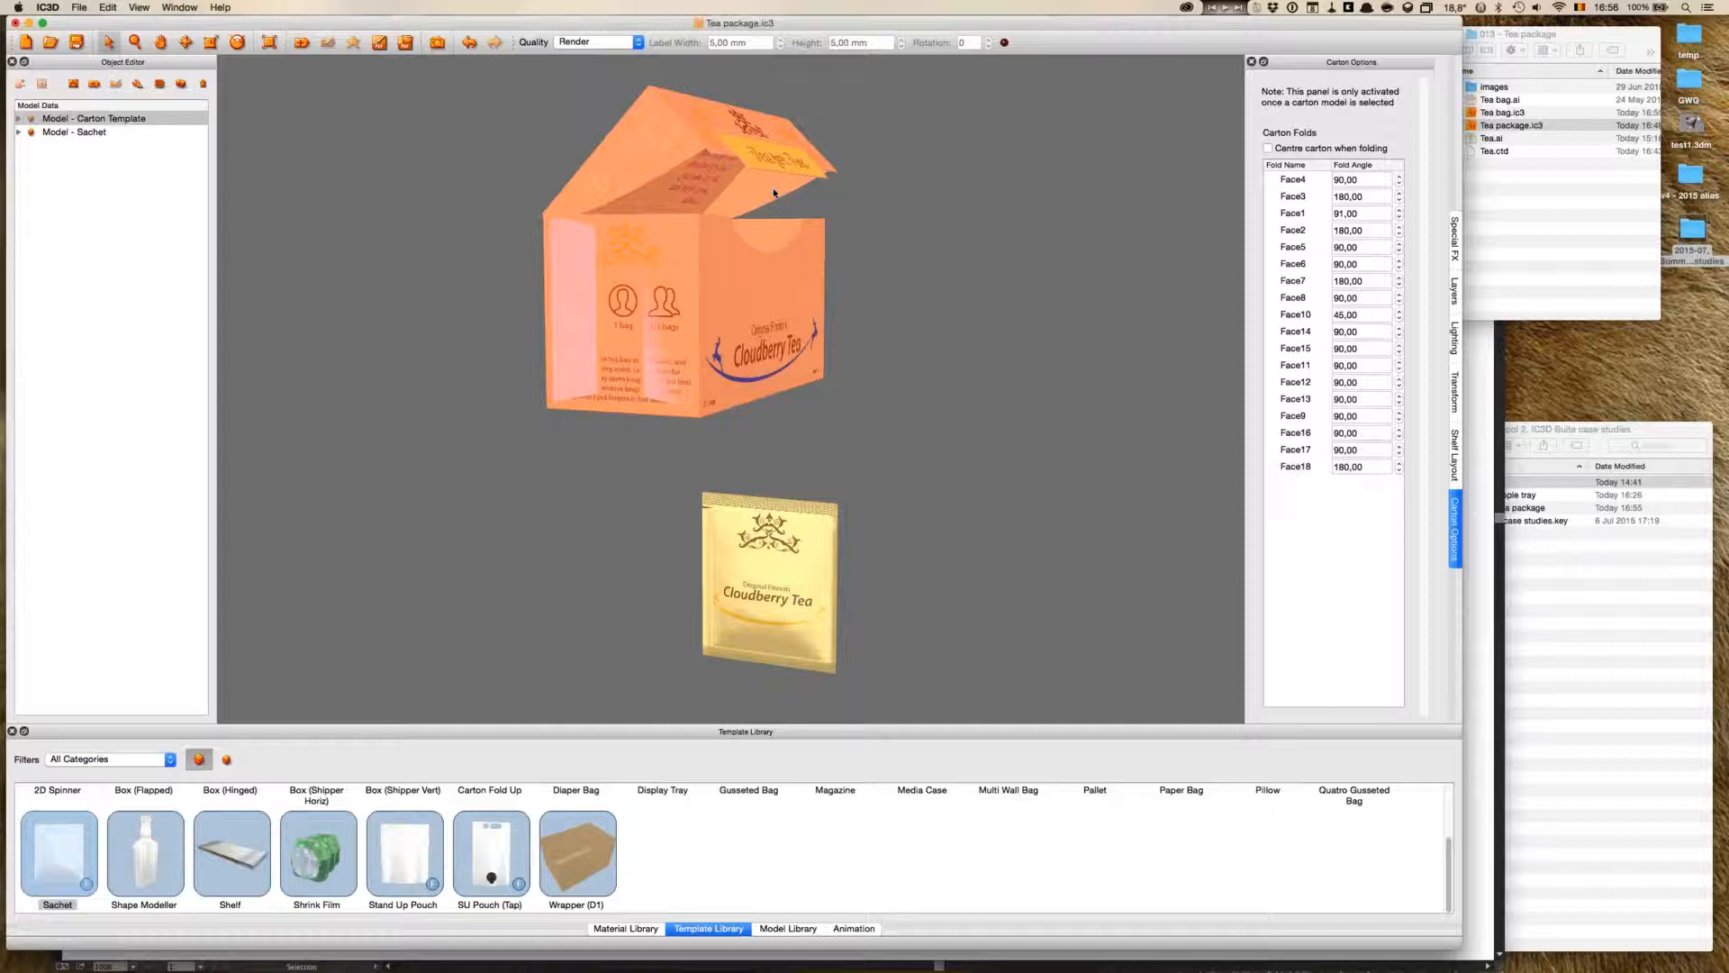
left_click(861, 398)
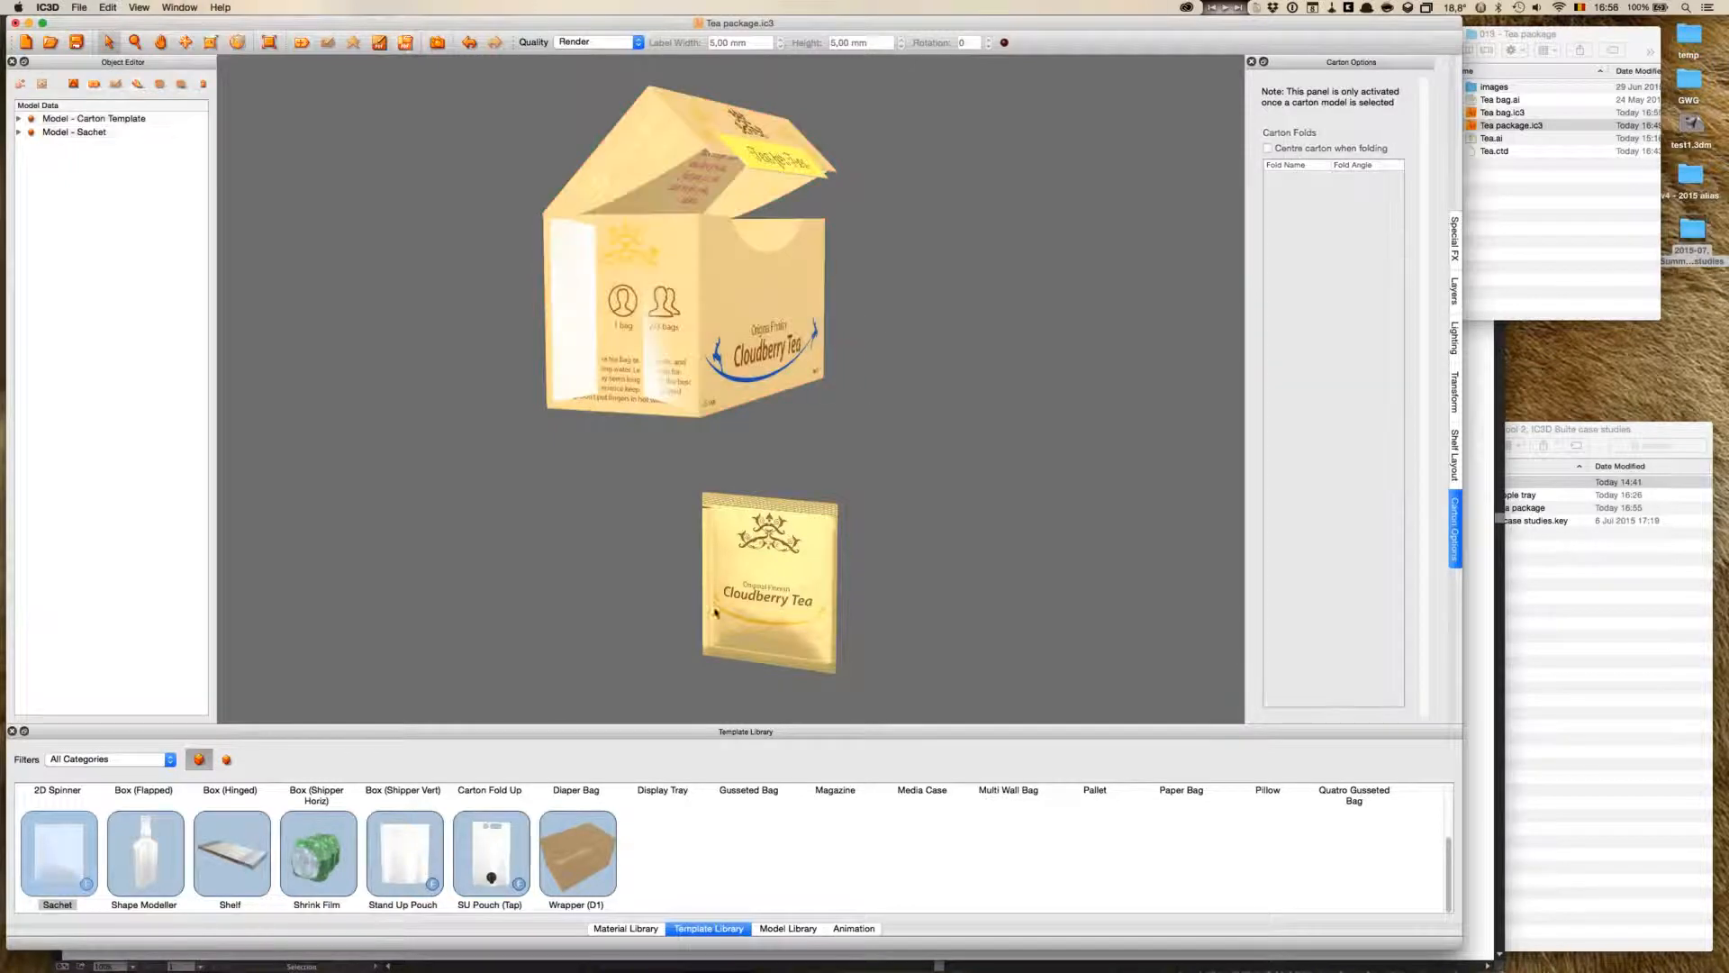
- Move the sachet up to the carton's level and shift it sideways until it sits between the carton's side panels
left_click(716, 613)
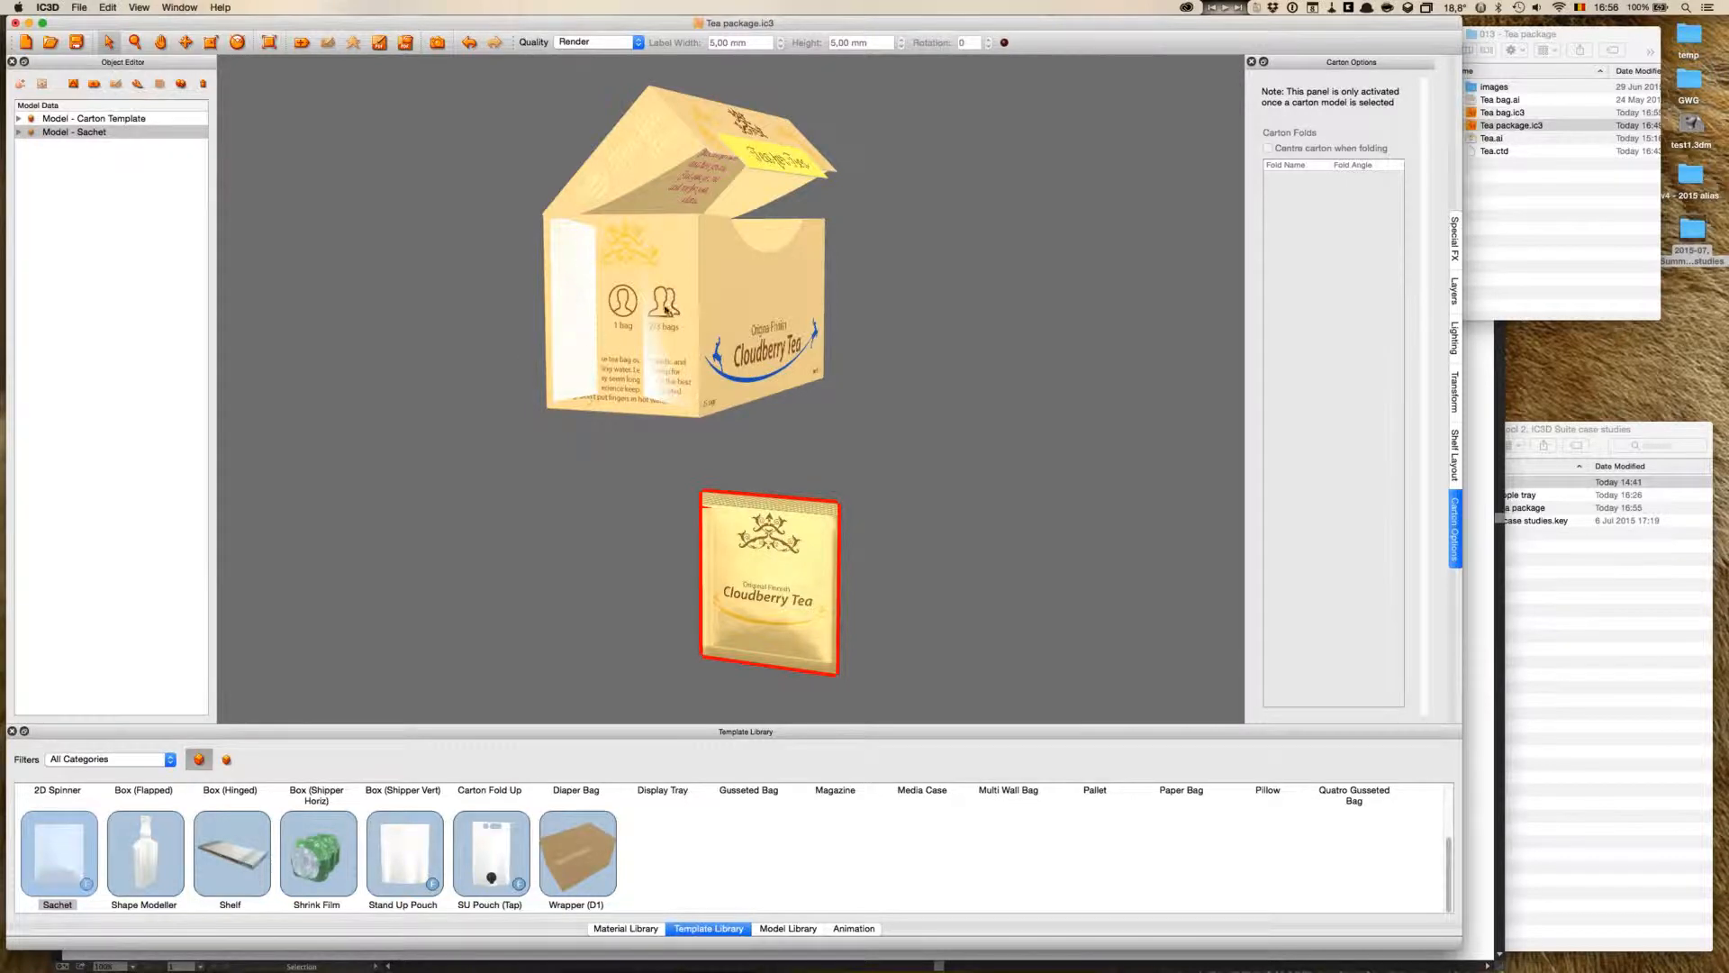
left_click_drag(926, 367, 807, 333)
left_click_drag(577, 295, 779, 338)
left_click_drag(556, 310, 680, 311)
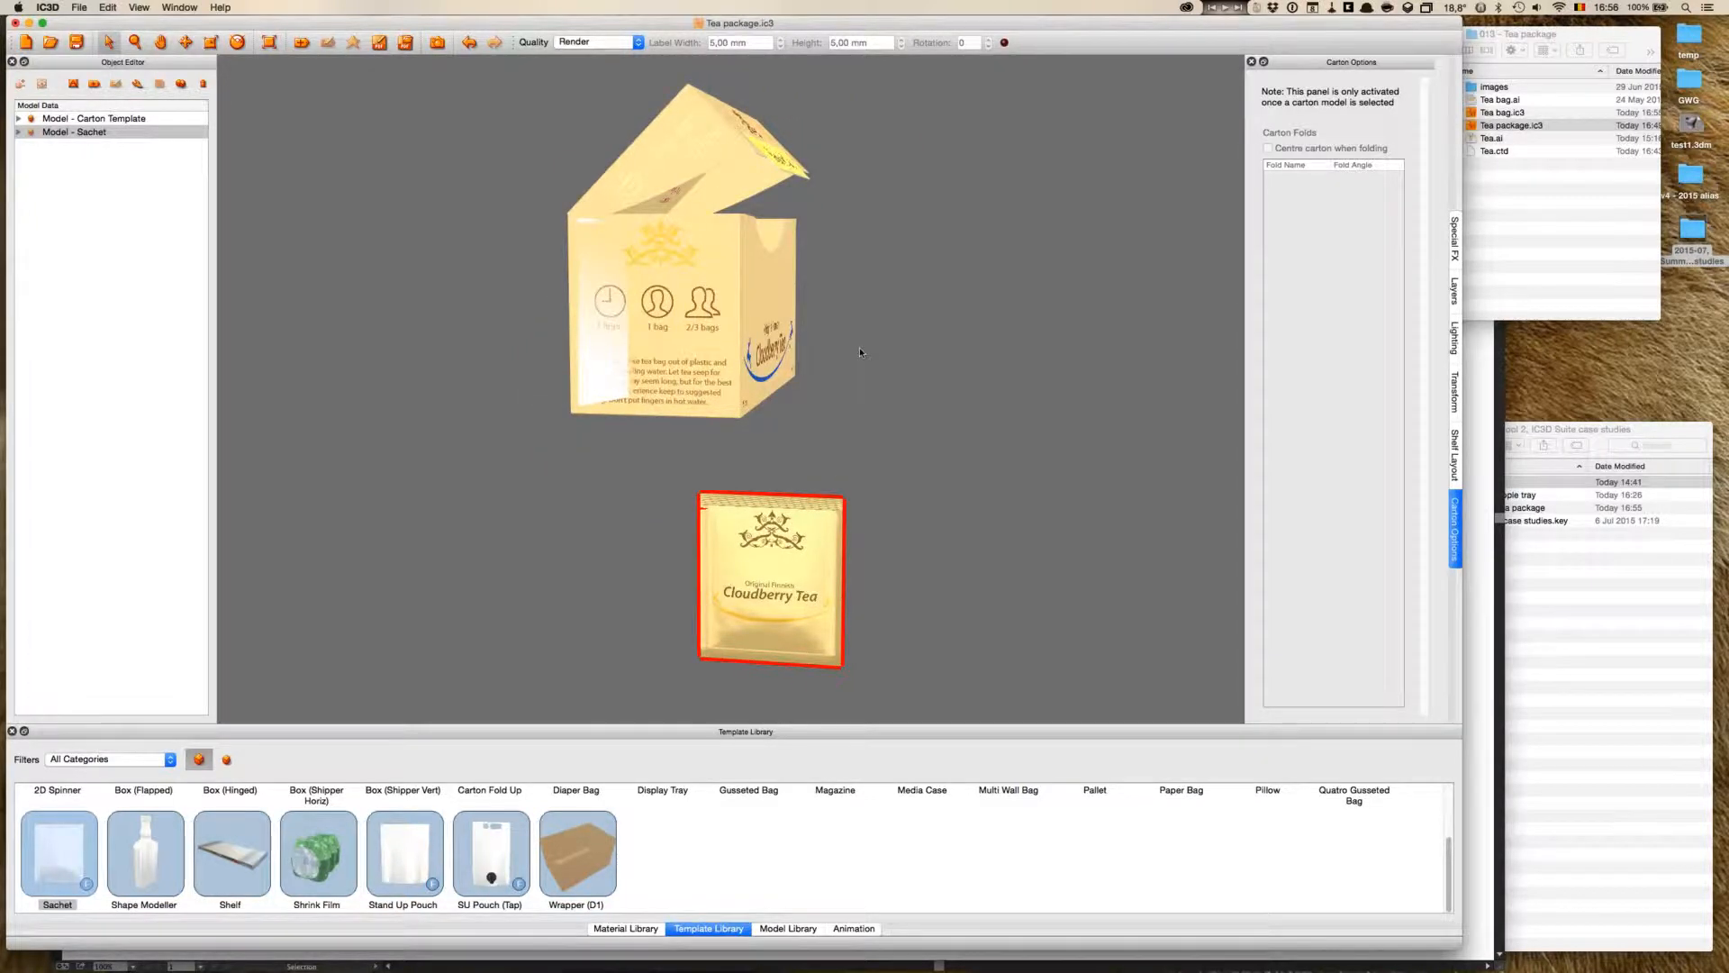
left_click_drag(859, 352, 336, 91)
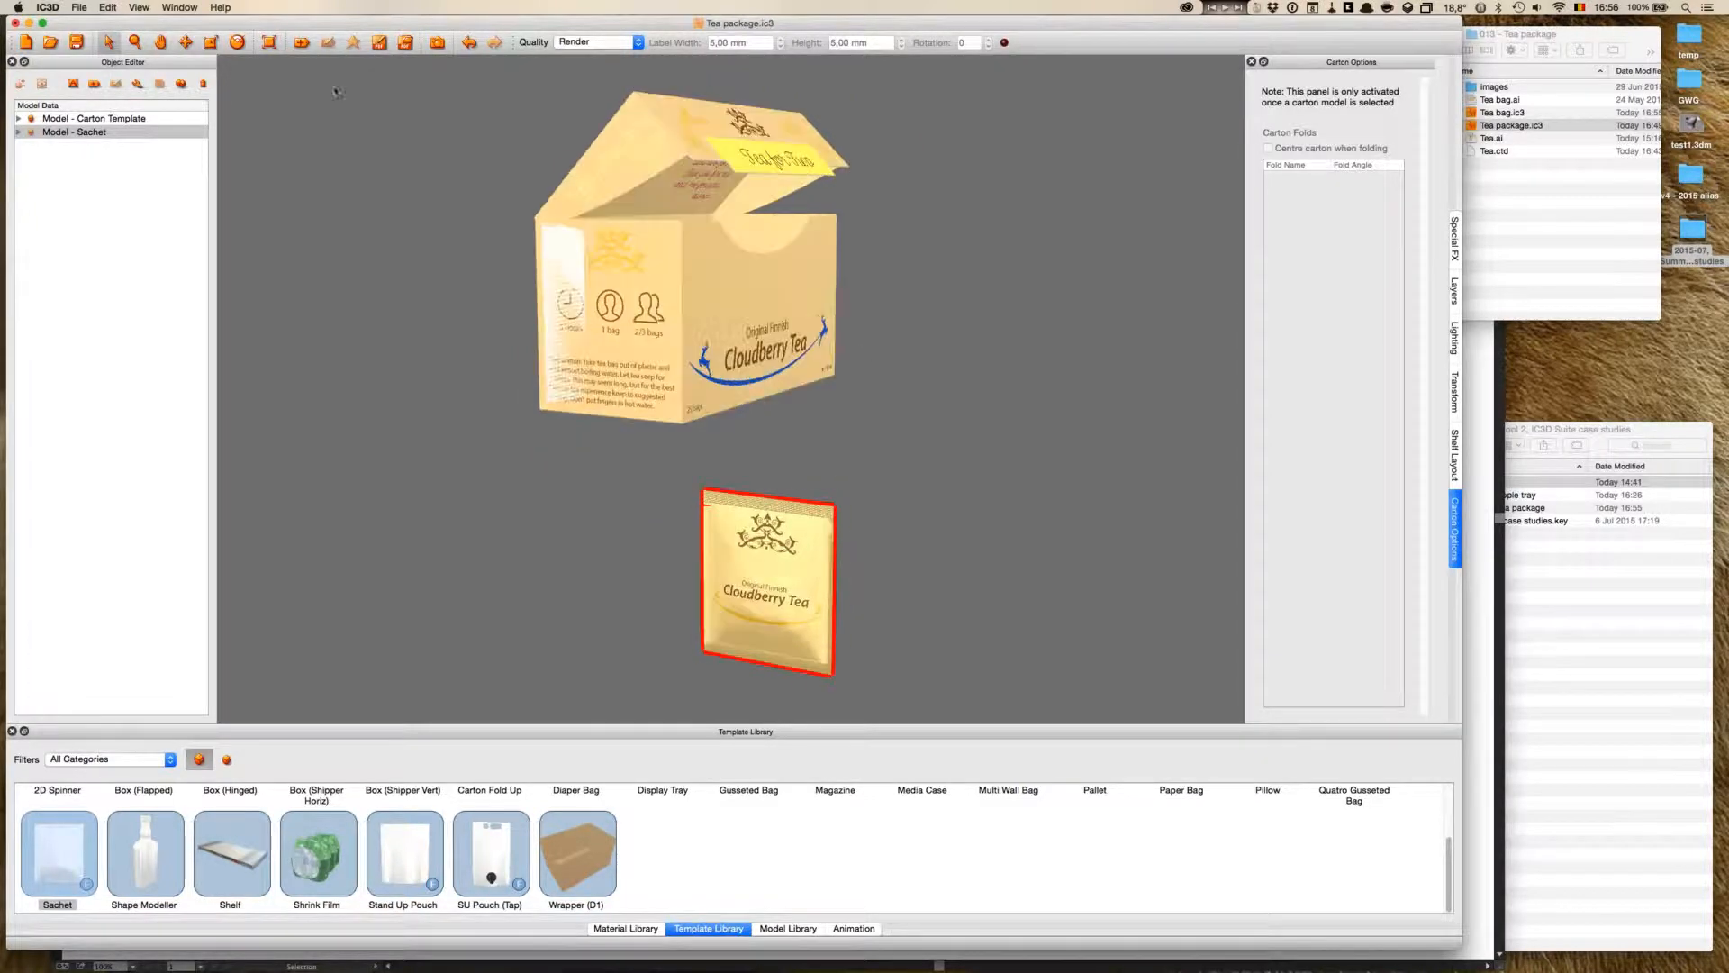
left_click(185, 42)
left_click_drag(767, 510, 751, 425)
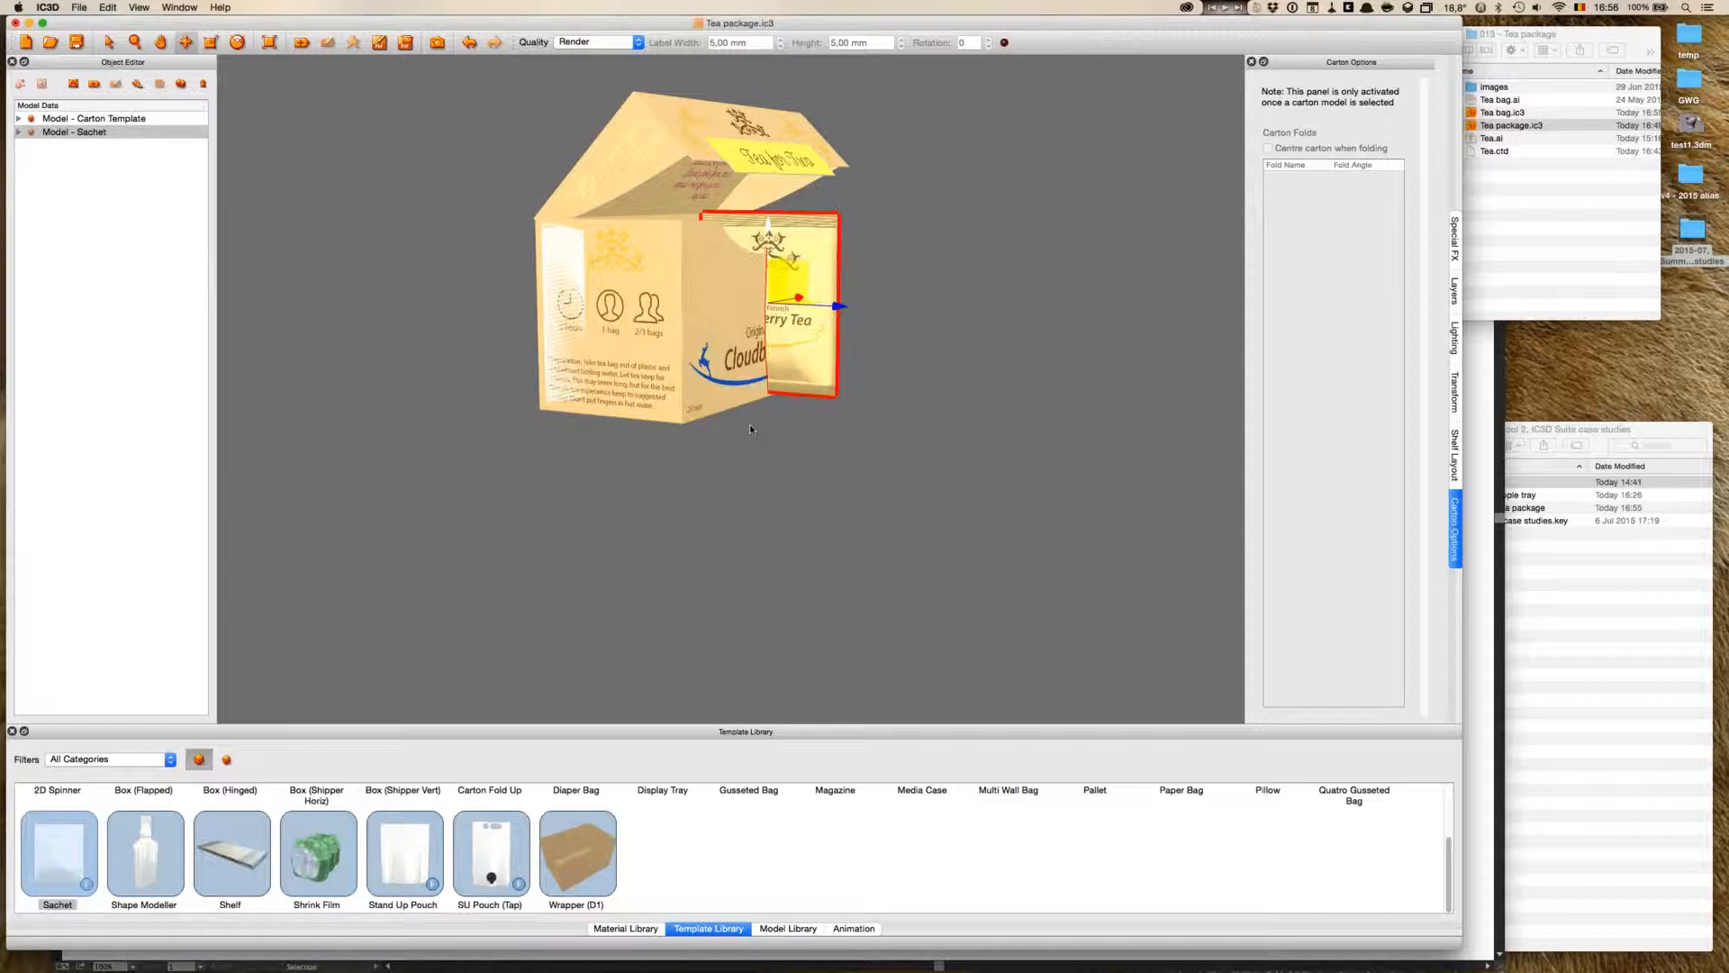
left_click_drag(824, 308, 818, 312)
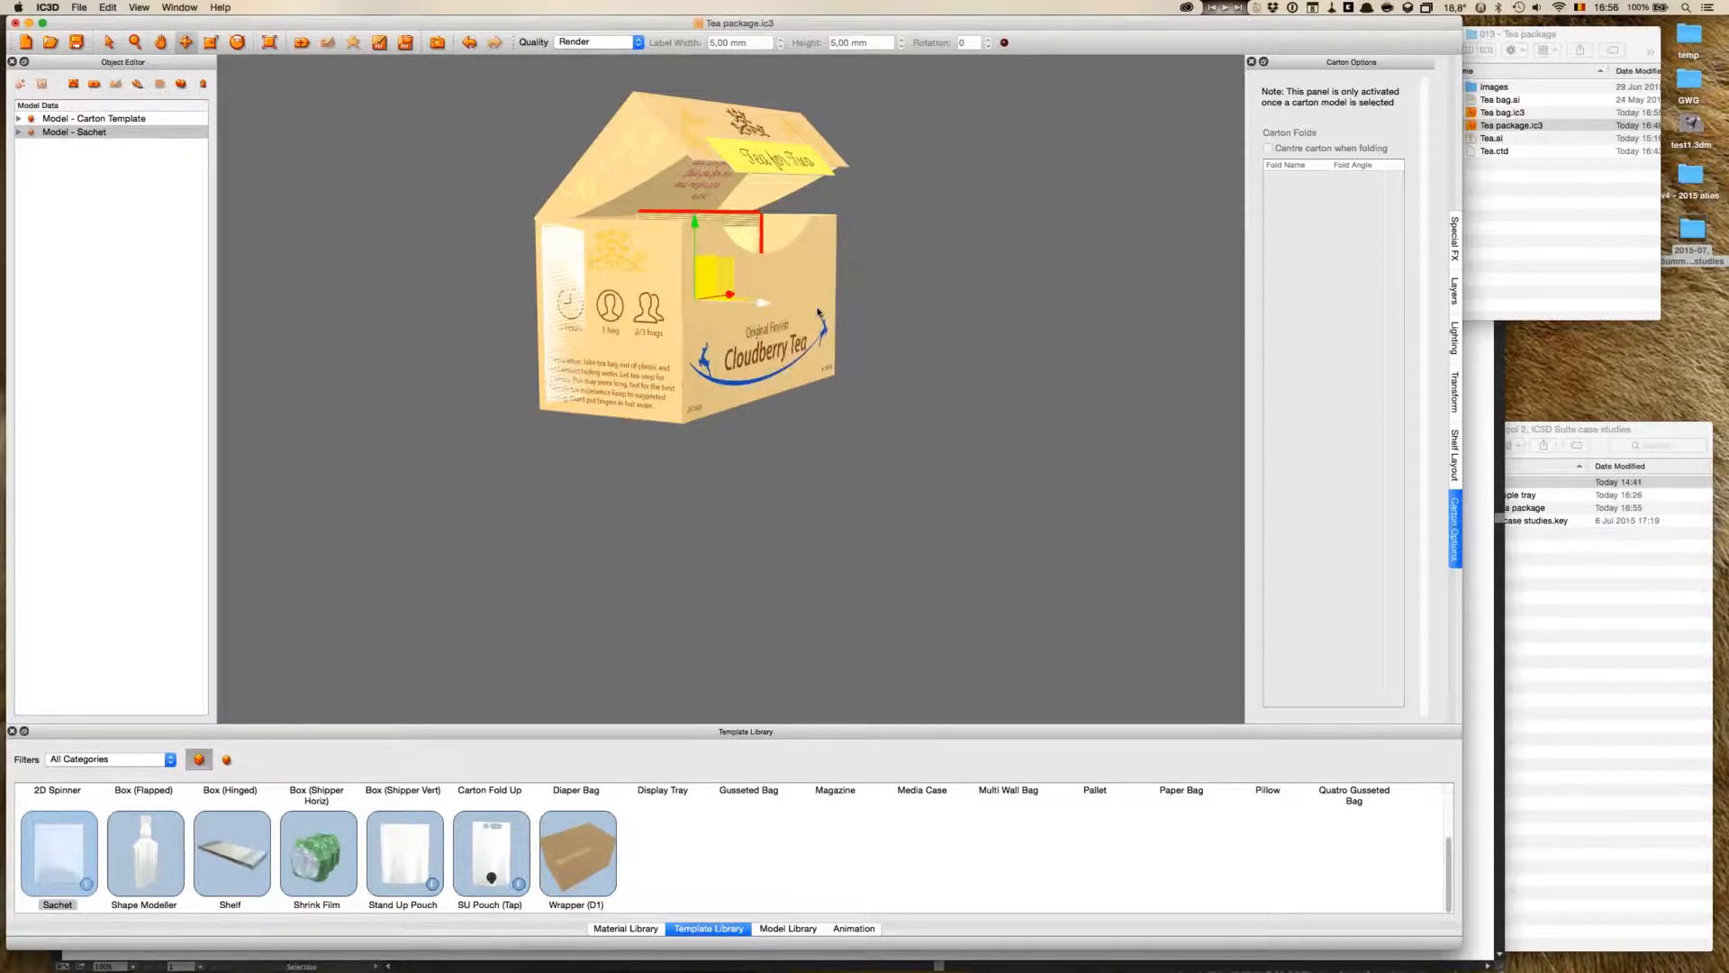
- Fine-tune the sachet's height until it stands on the inside of the carton's base, and deselect it
middle_click_drag(834, 510, 860, 502)
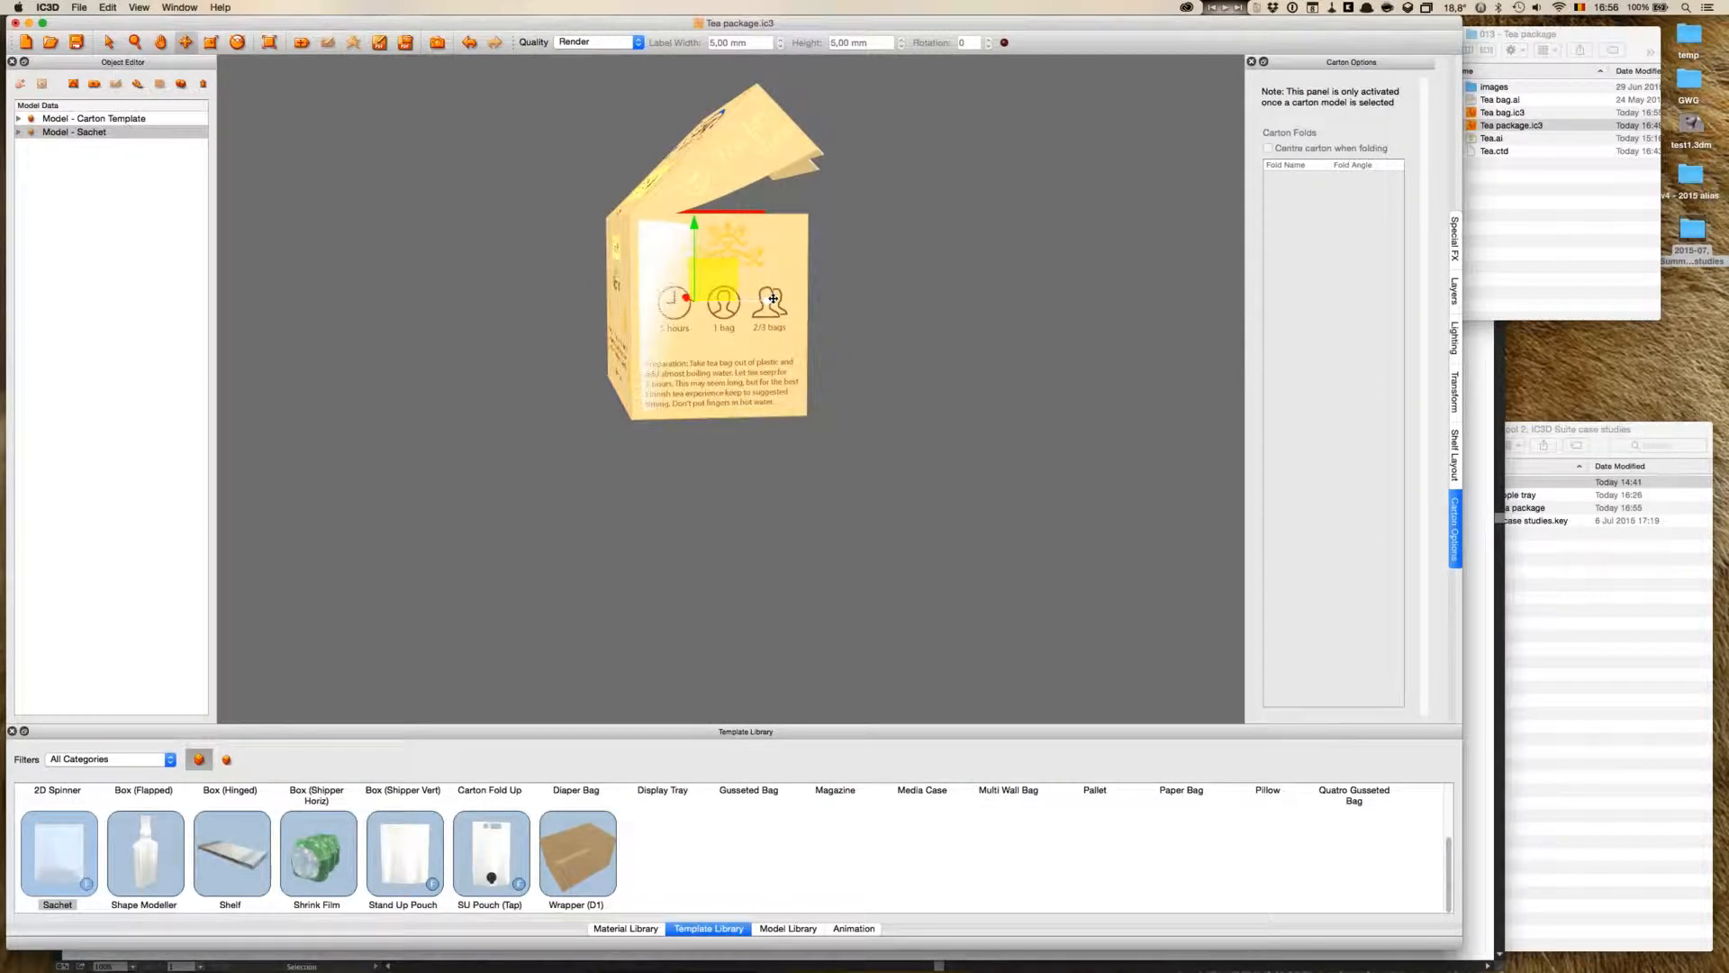
mouse_move(922, 438)
middle_mouse_down()
mouse_move(922, 463)
mouse_move(899, 461)
middle_mouse_up()
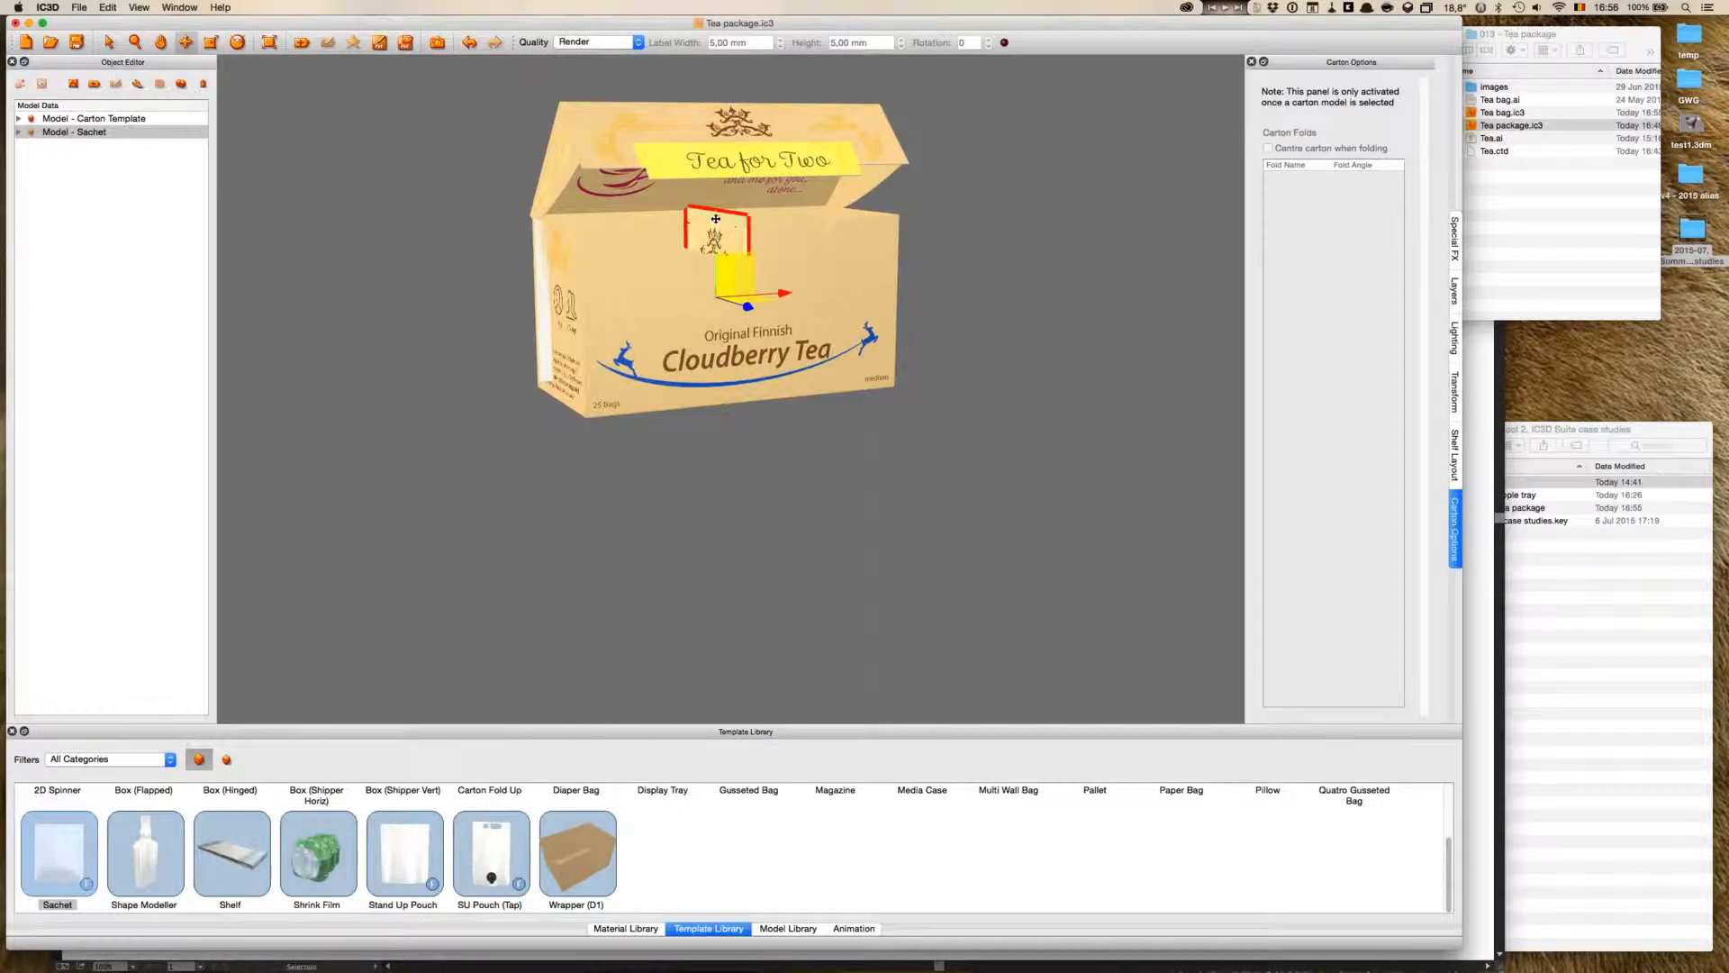
left_click_drag(716, 219, 718, 220)
middle_click_drag(825, 495, 834, 464)
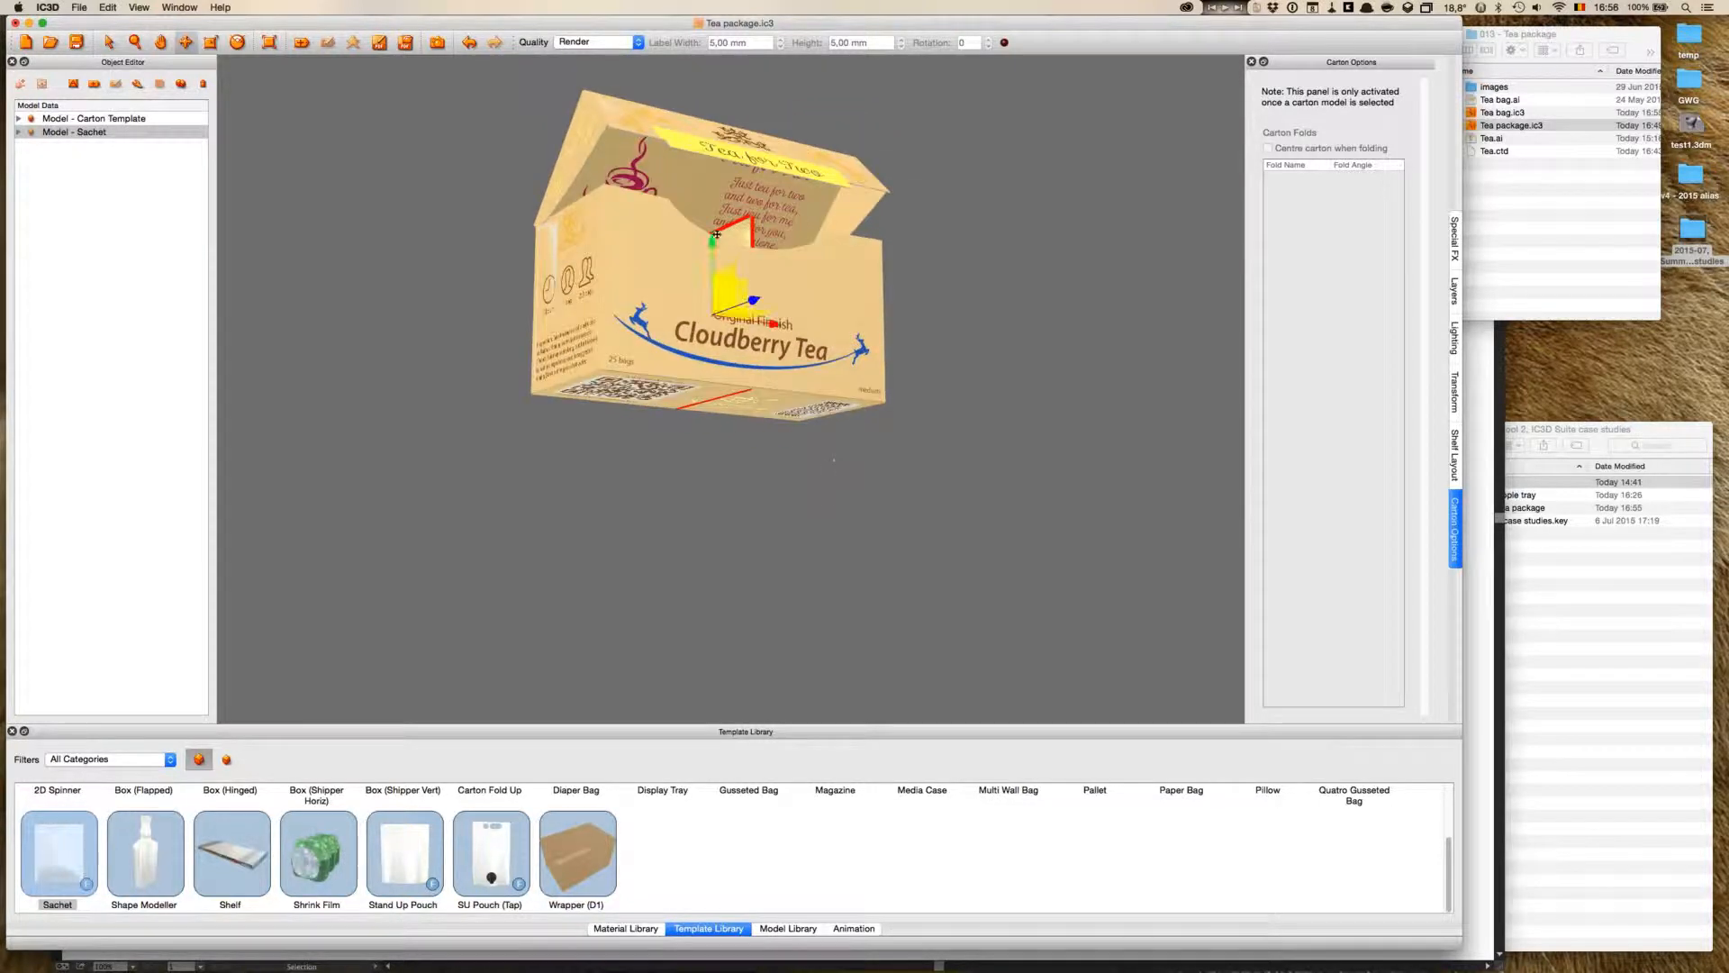
left_click_drag(714, 238, 715, 241)
mouse_move(1042, 374)
middle_mouse_down()
mouse_move(1000, 389)
mouse_move(1032, 367)
mouse_move(1096, 378)
mouse_move(1067, 365)
middle_mouse_up()
left_click(1007, 309)
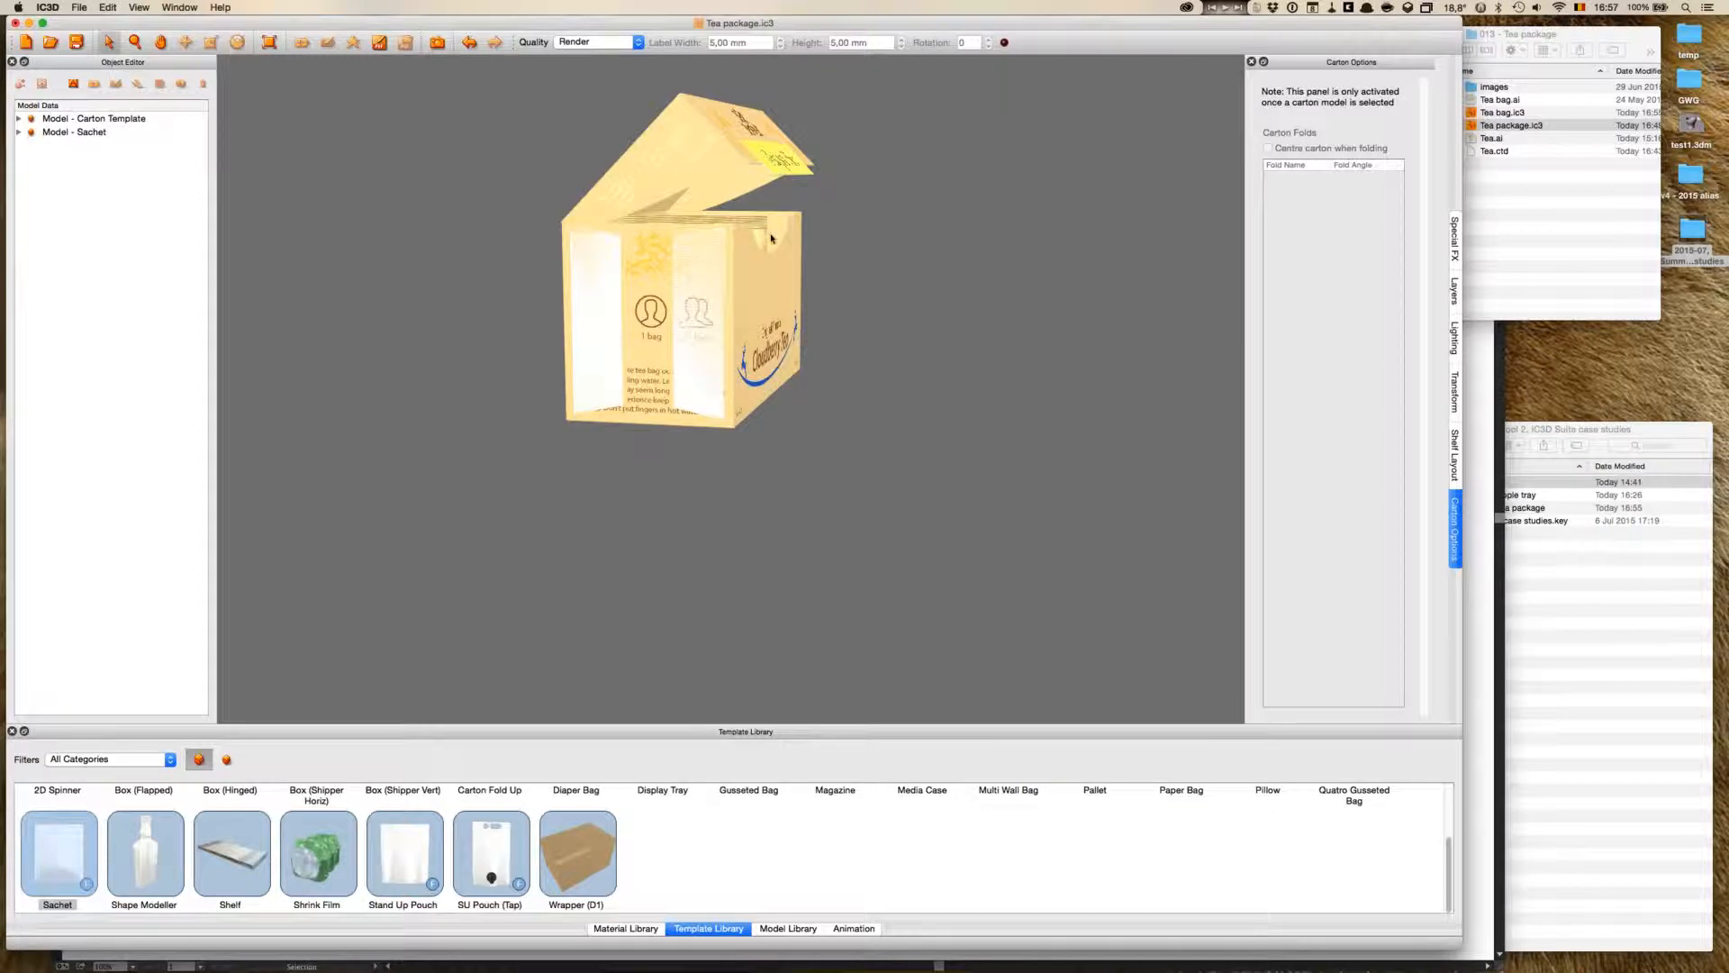
- Move the sachet lengthwise to the carton's end beside the panel with the brewing instructions and leave it selected
left_click_drag(890, 250, 776, 245)
left_click_drag(996, 316, 975, 316)
left_click(740, 267)
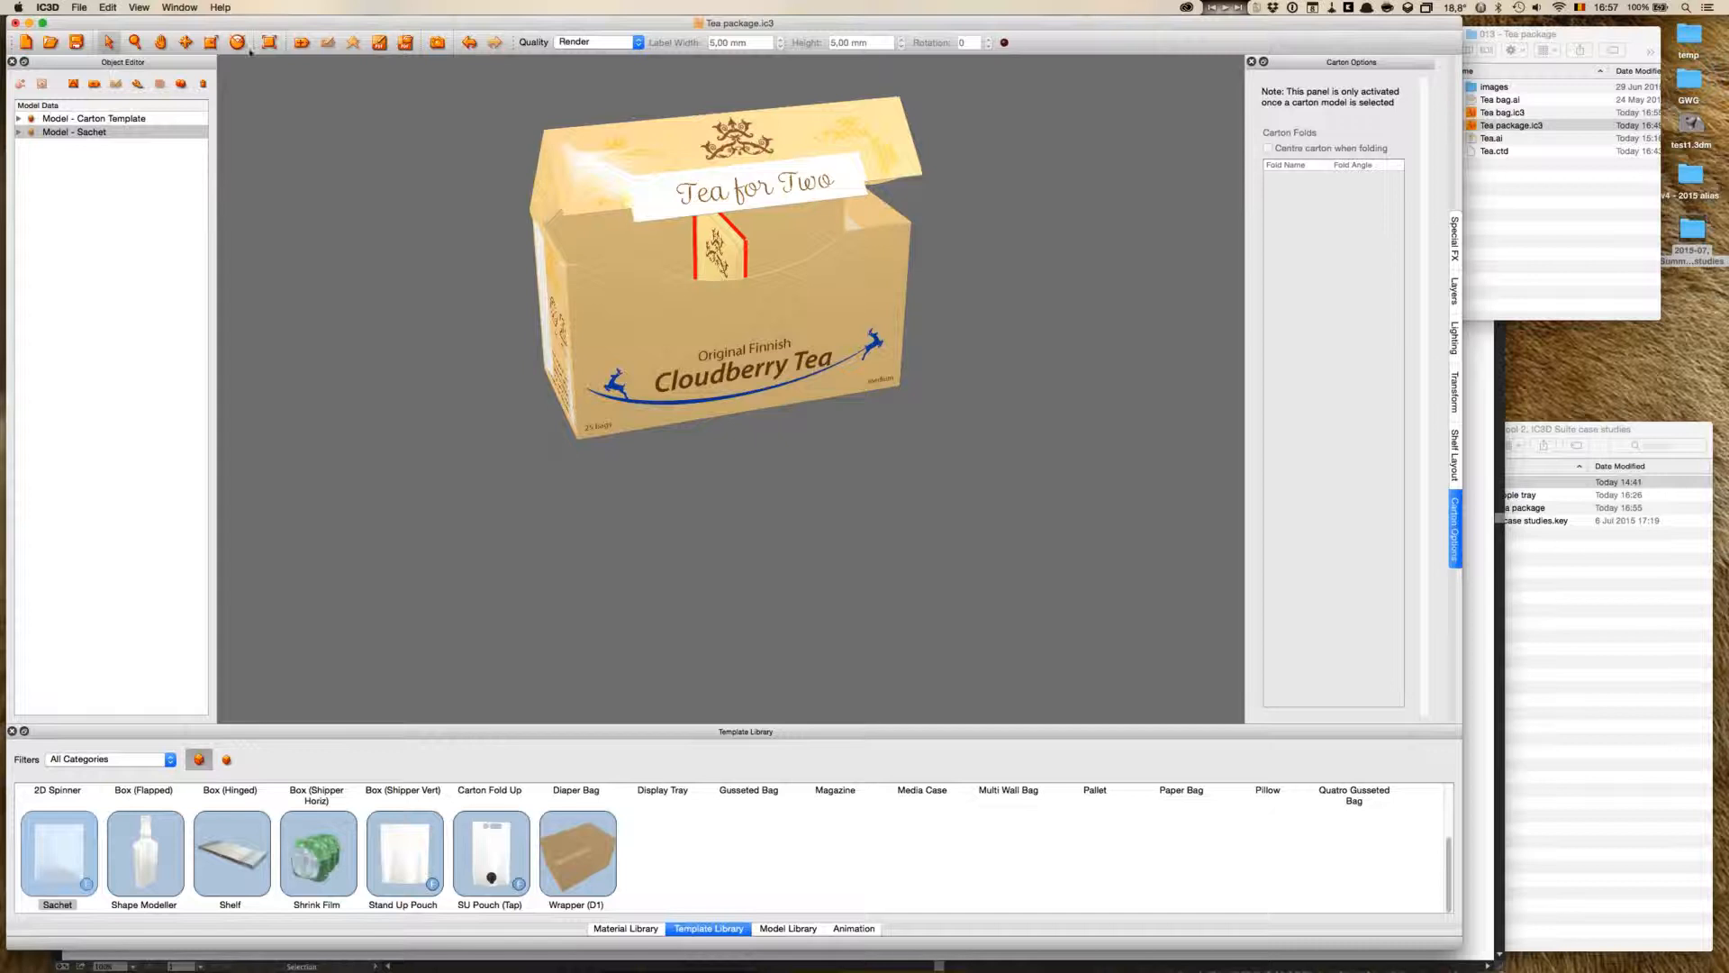
left_click(185, 42)
left_click_drag(779, 289, 743, 292)
left_click(445, 410)
mouse_move(447, 410)
left_mouse_down()
mouse_move(495, 389)
mouse_move(437, 409)
left_mouse_up()
left_click(109, 43)
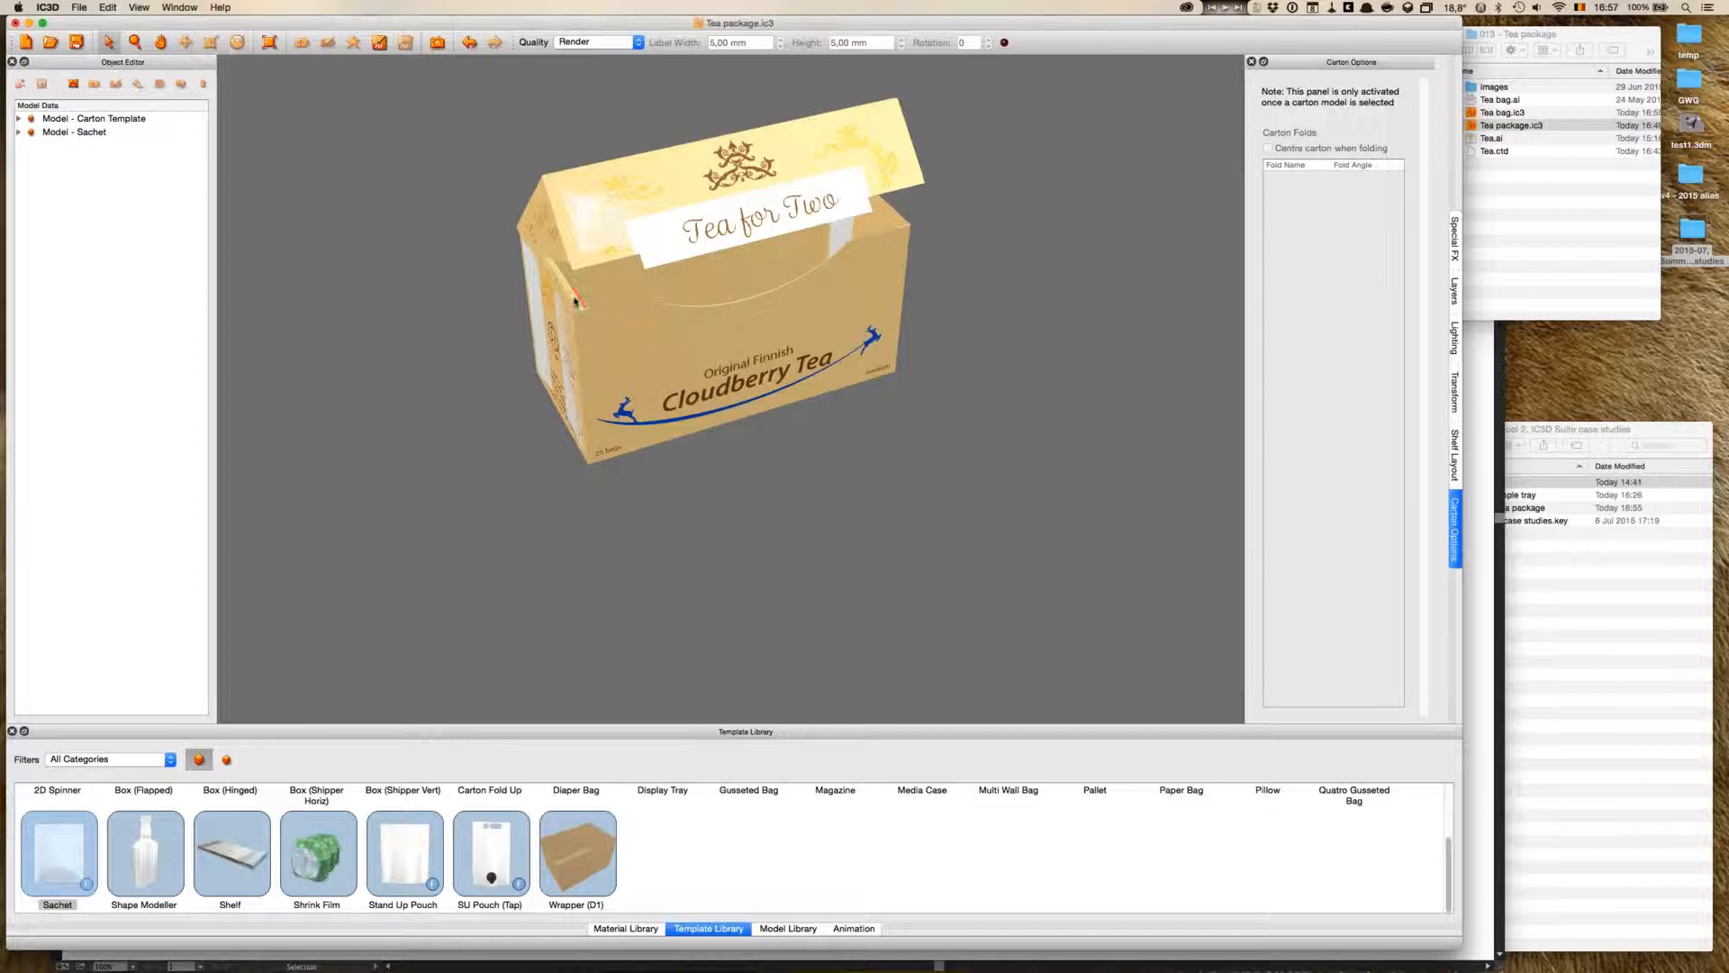
left_click(576, 301)
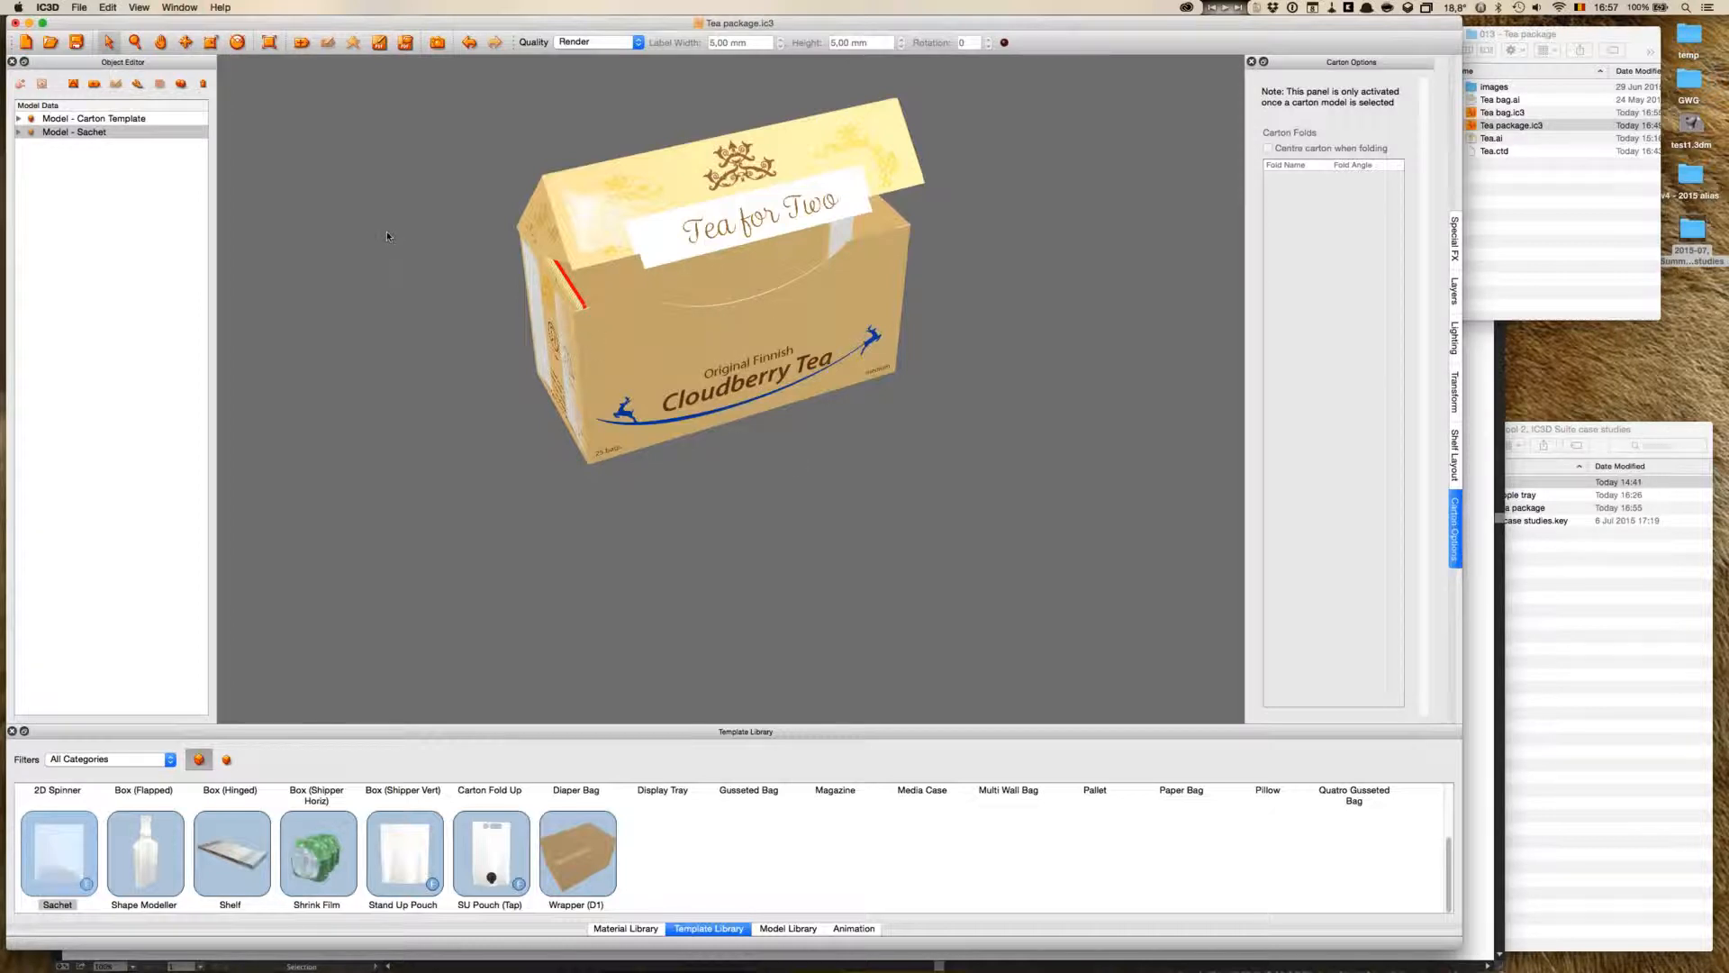
- Duplicate the sachet to 25 wide along the carton so that it fills the box, and deselect all models
left_click(182, 85)
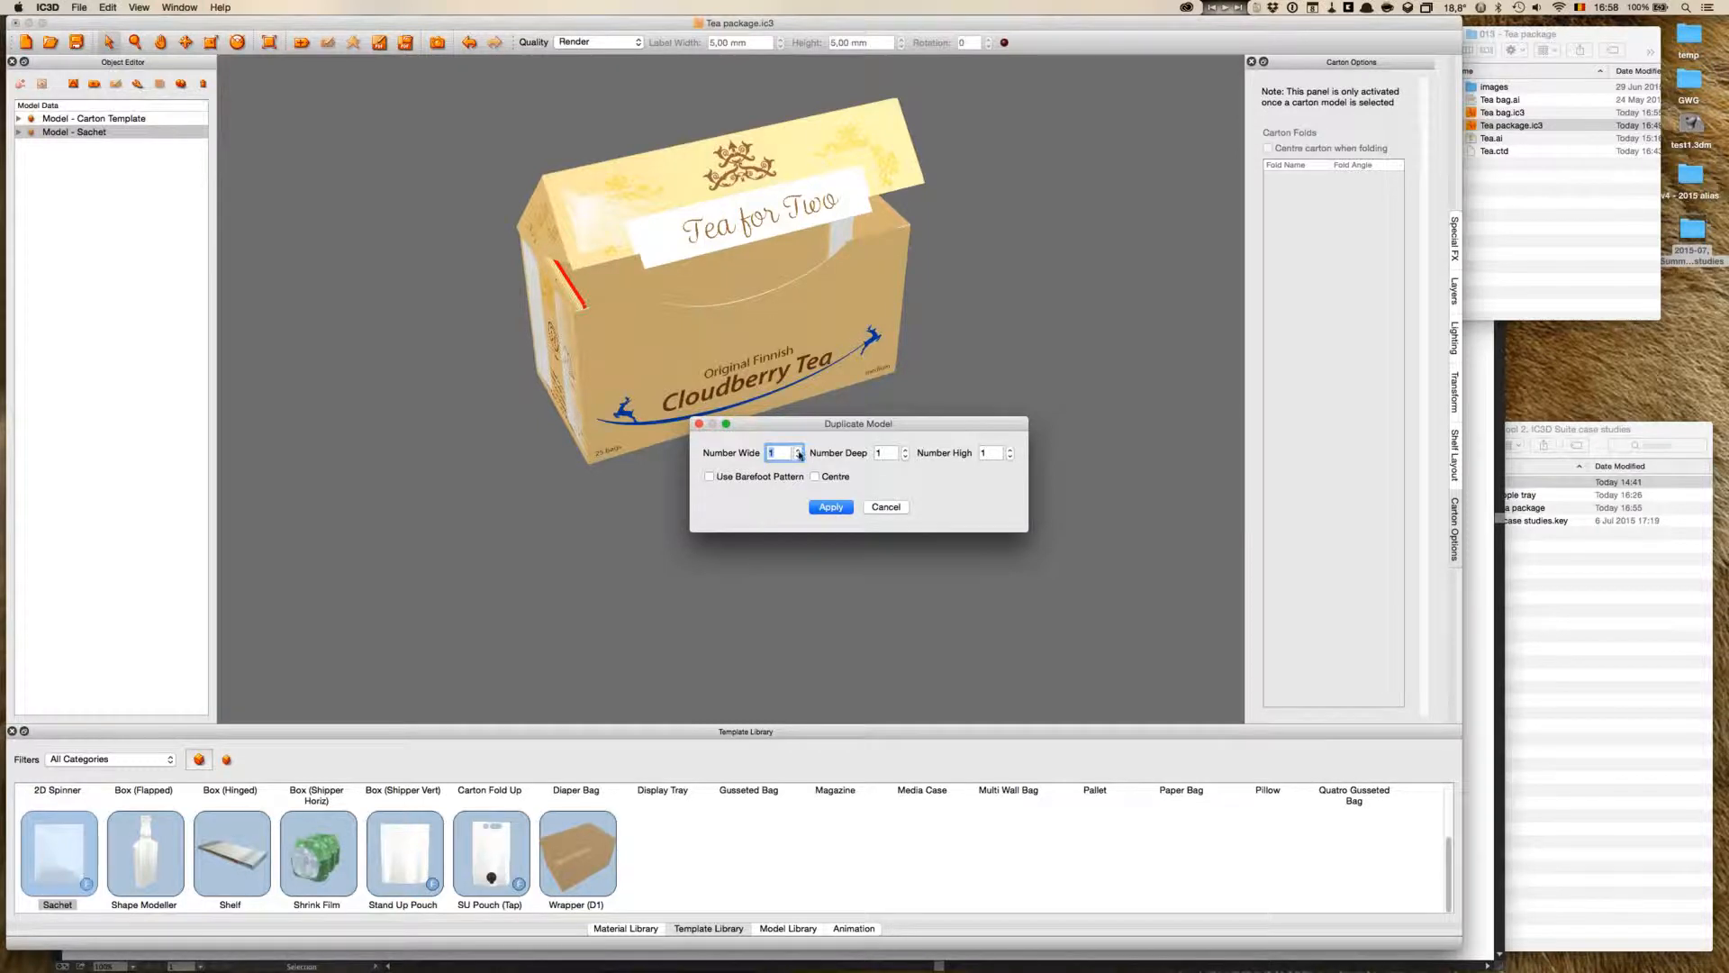
left_click(798, 451)
left_click(797, 450)
left_click(829, 507)
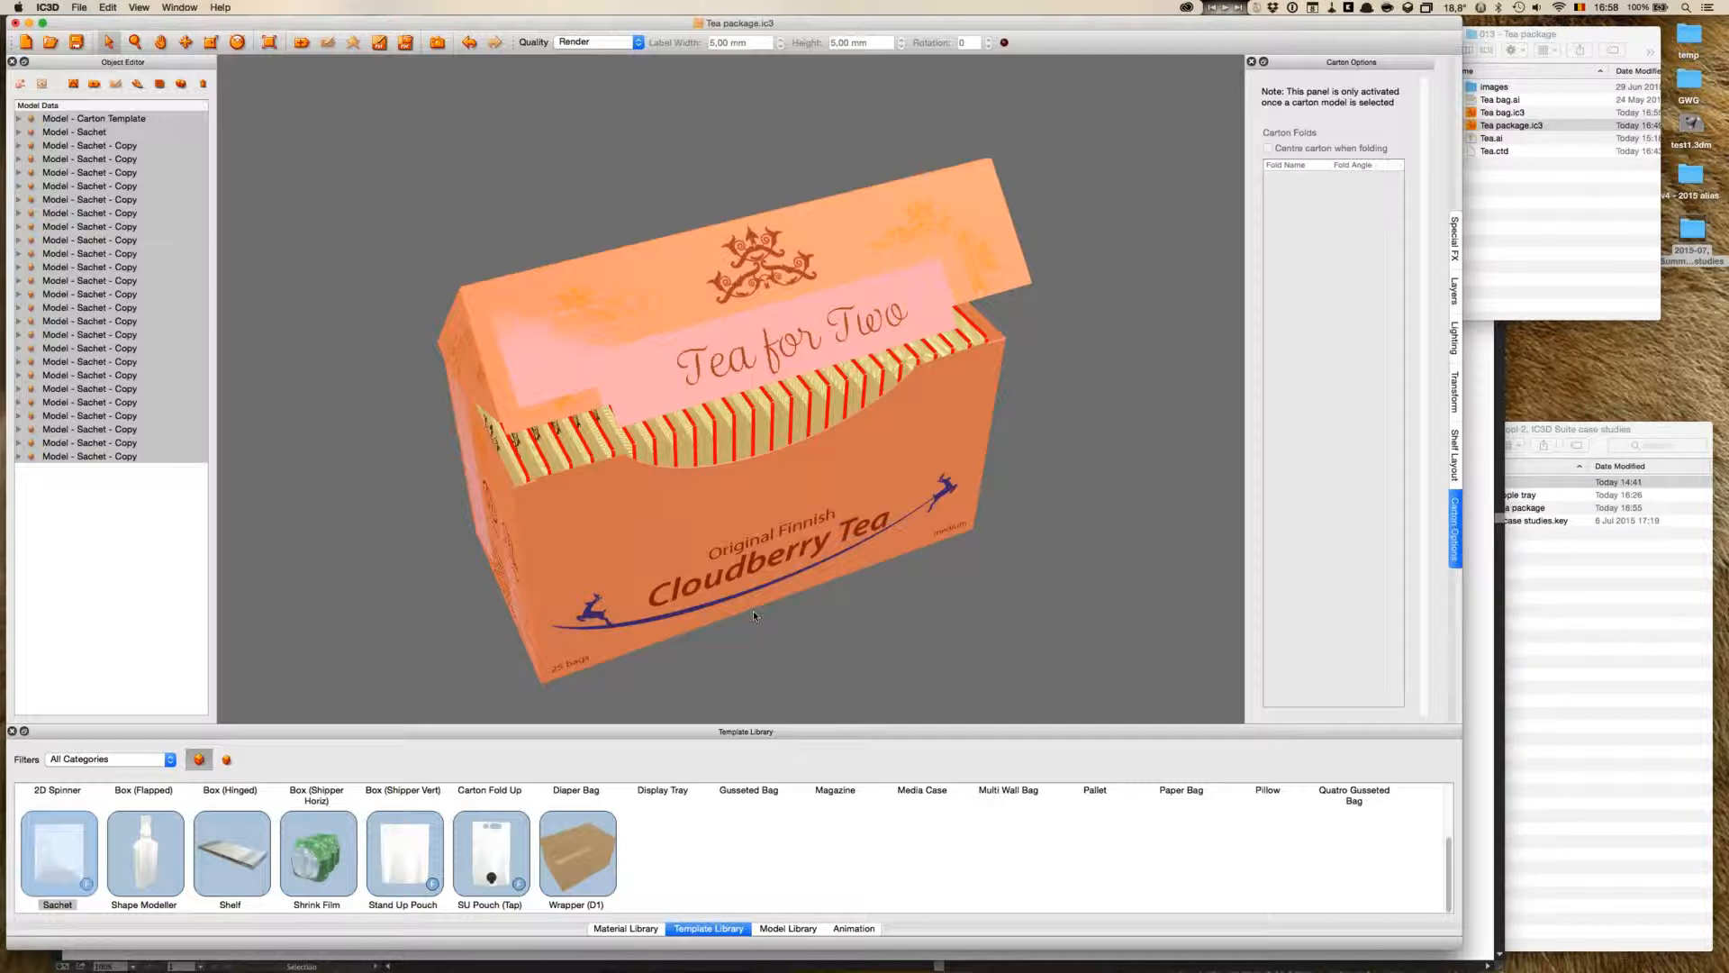
left_click(1095, 581)
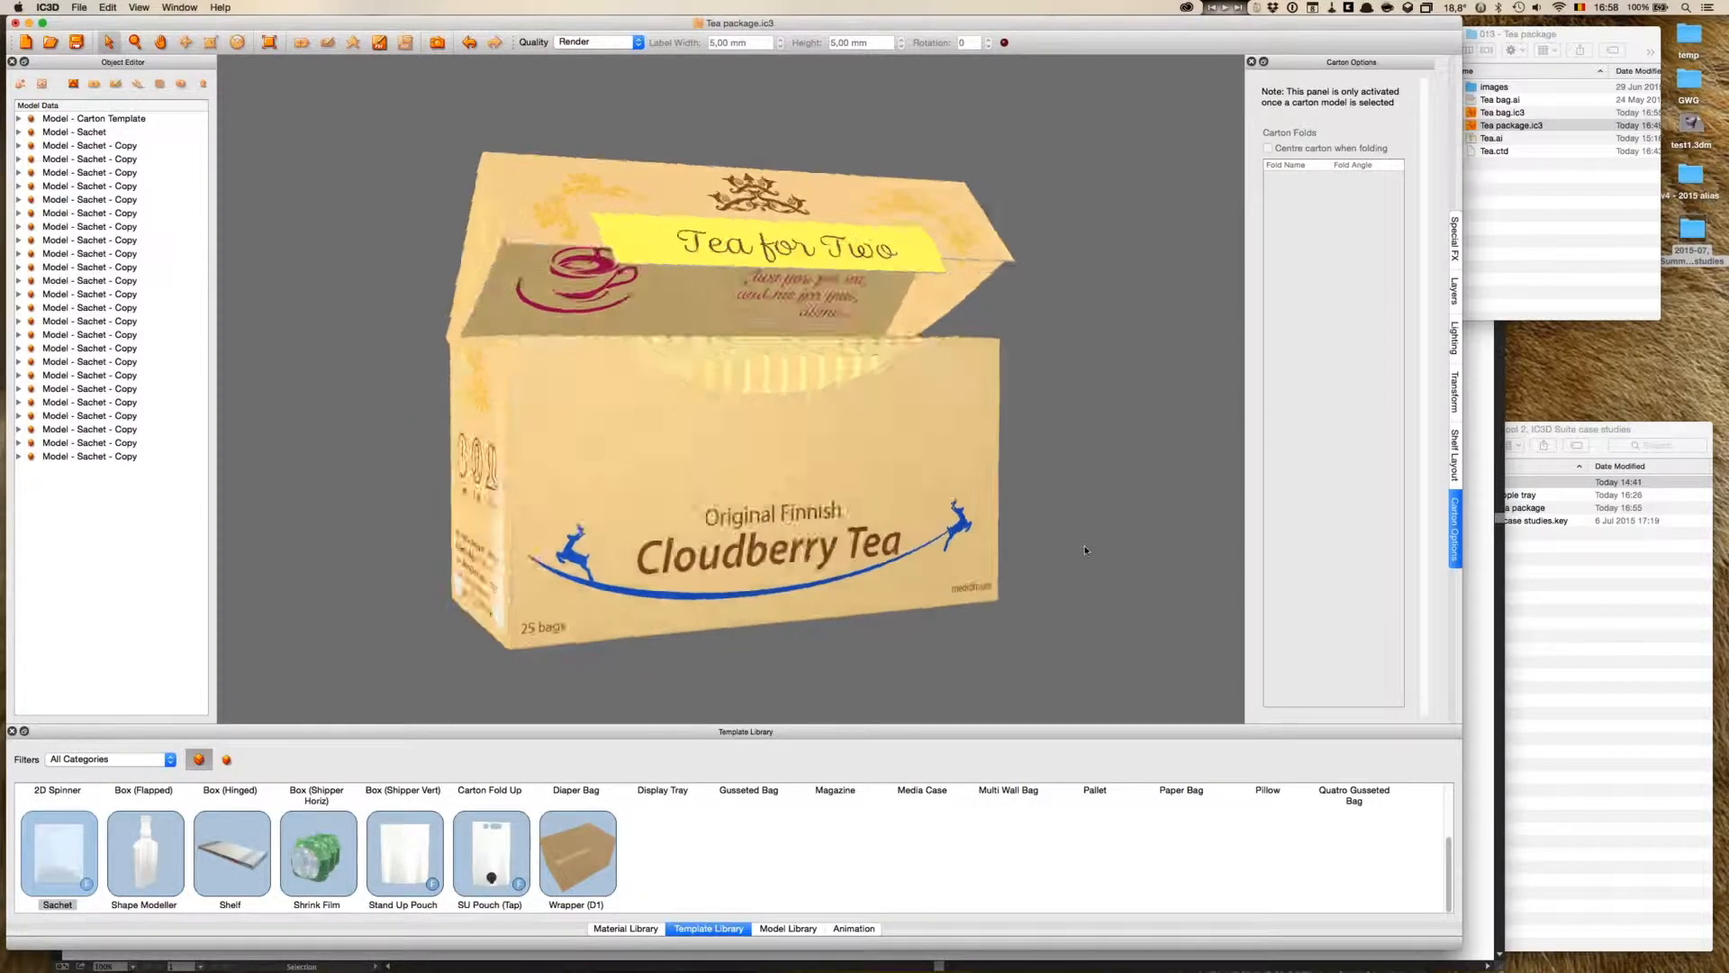
- Compare the filled carton with the Tea slide in Keynote, and return to IC3D to examine the image-based lighting settings
key("super+Tab")
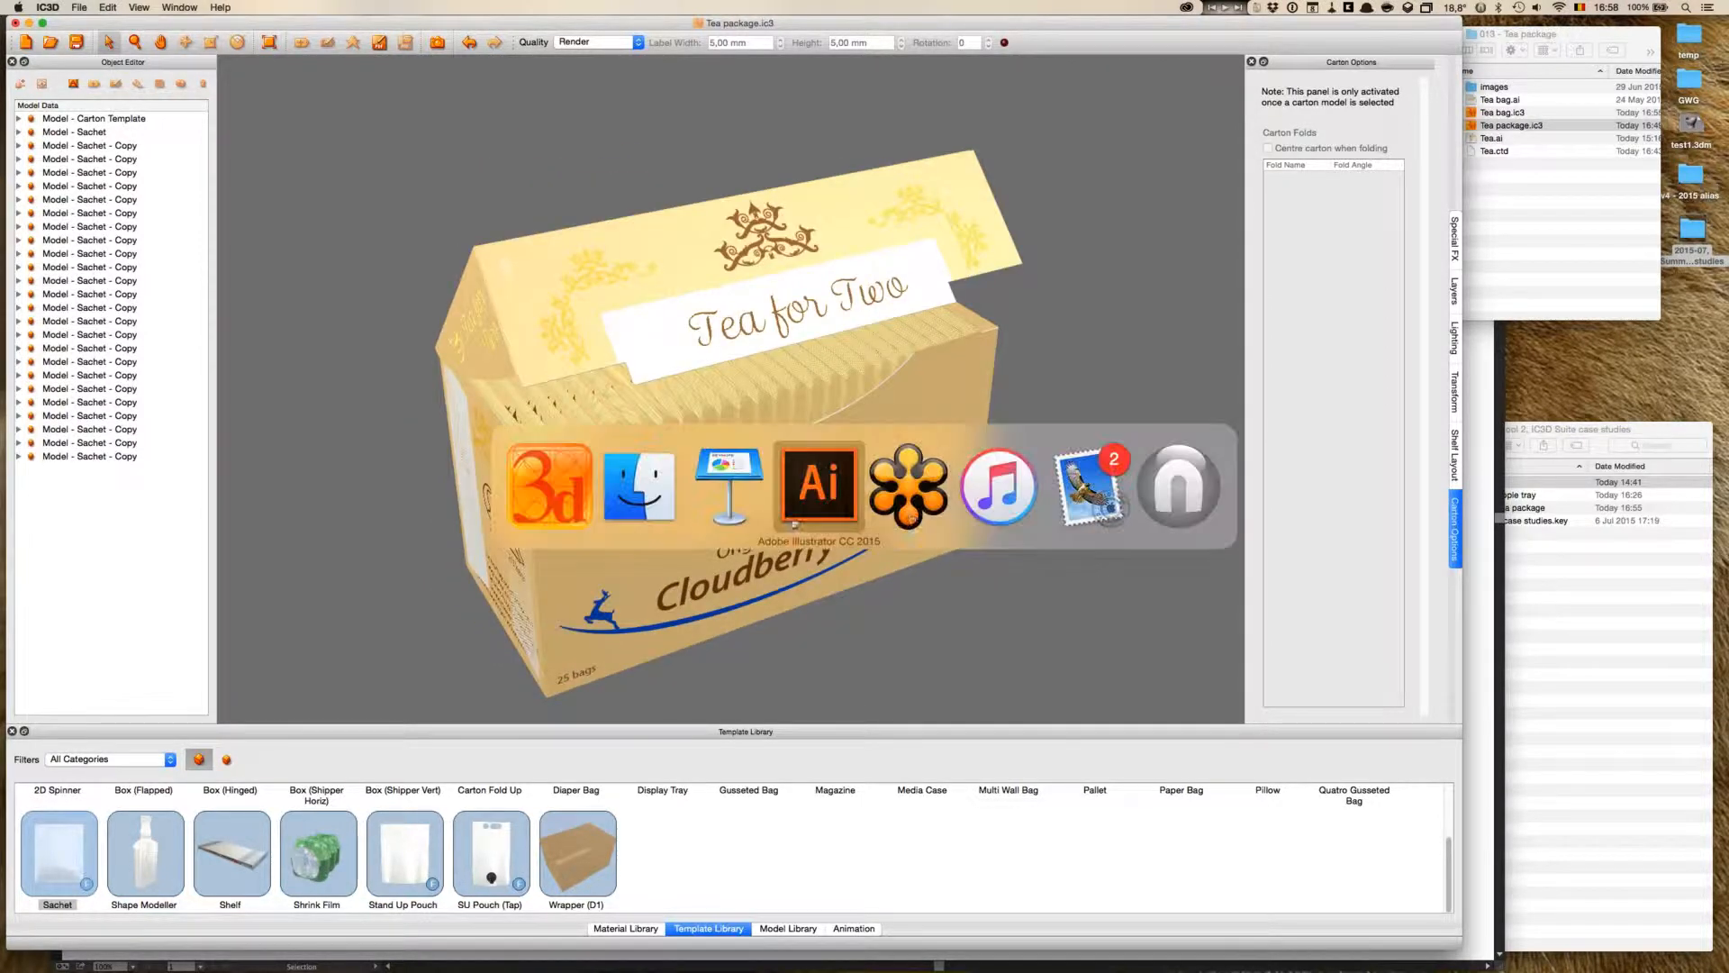
left_click(744, 486)
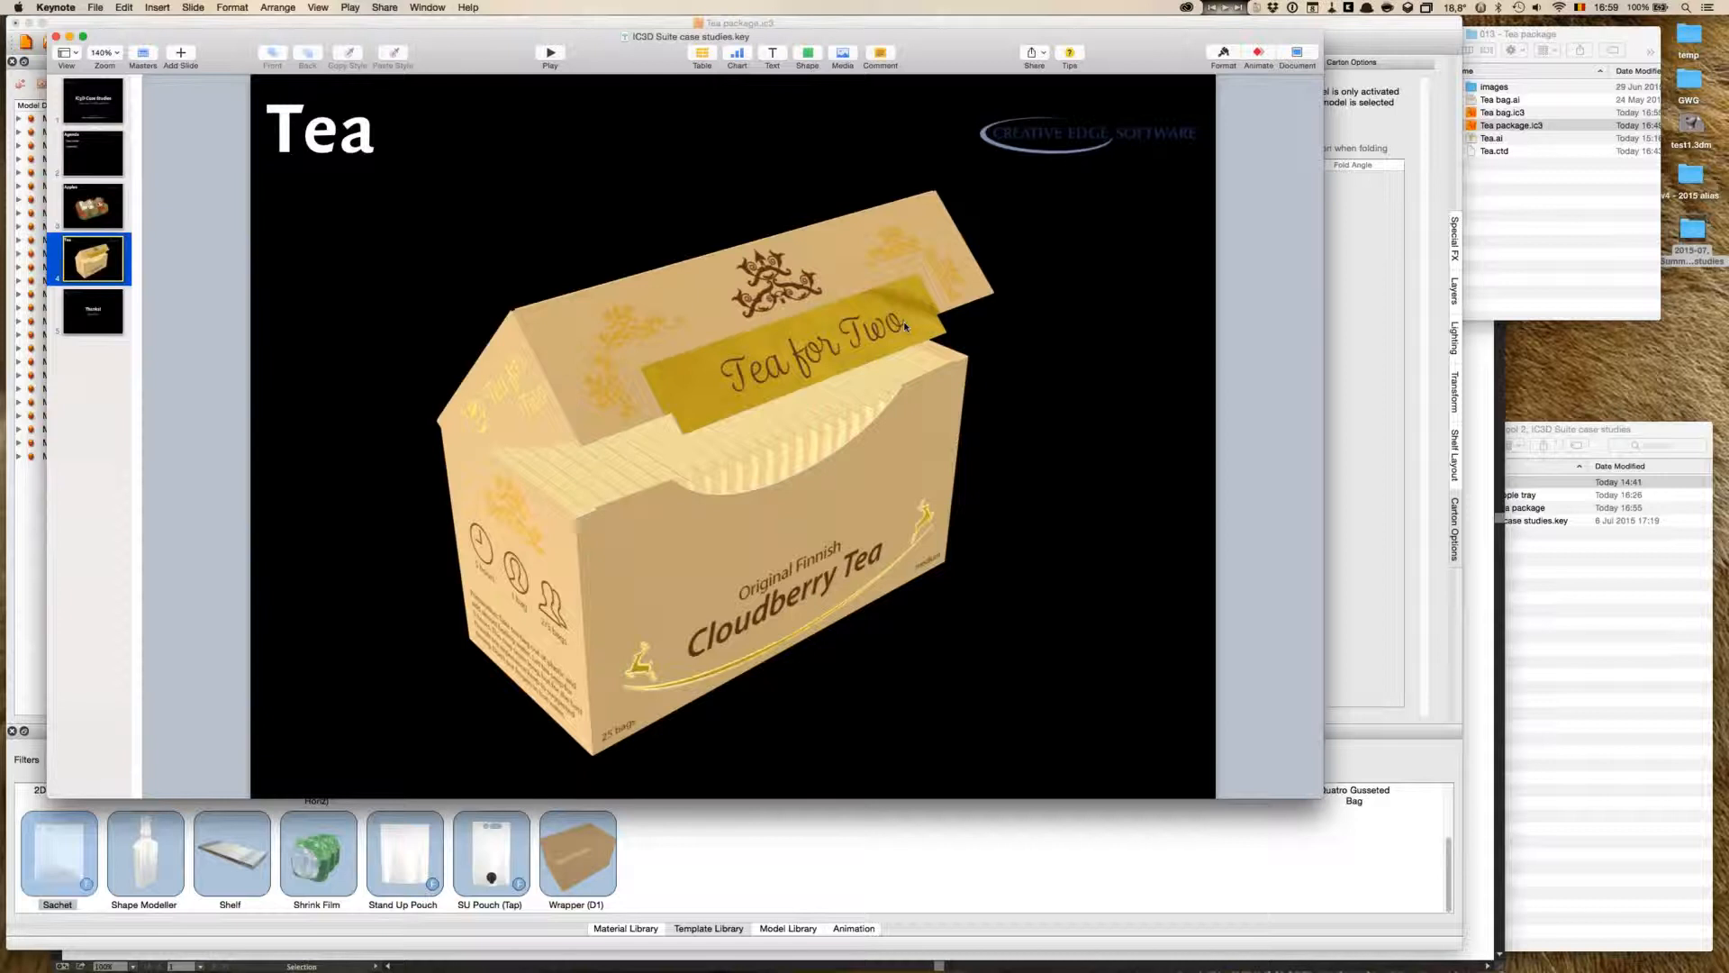
key("super+Tab")
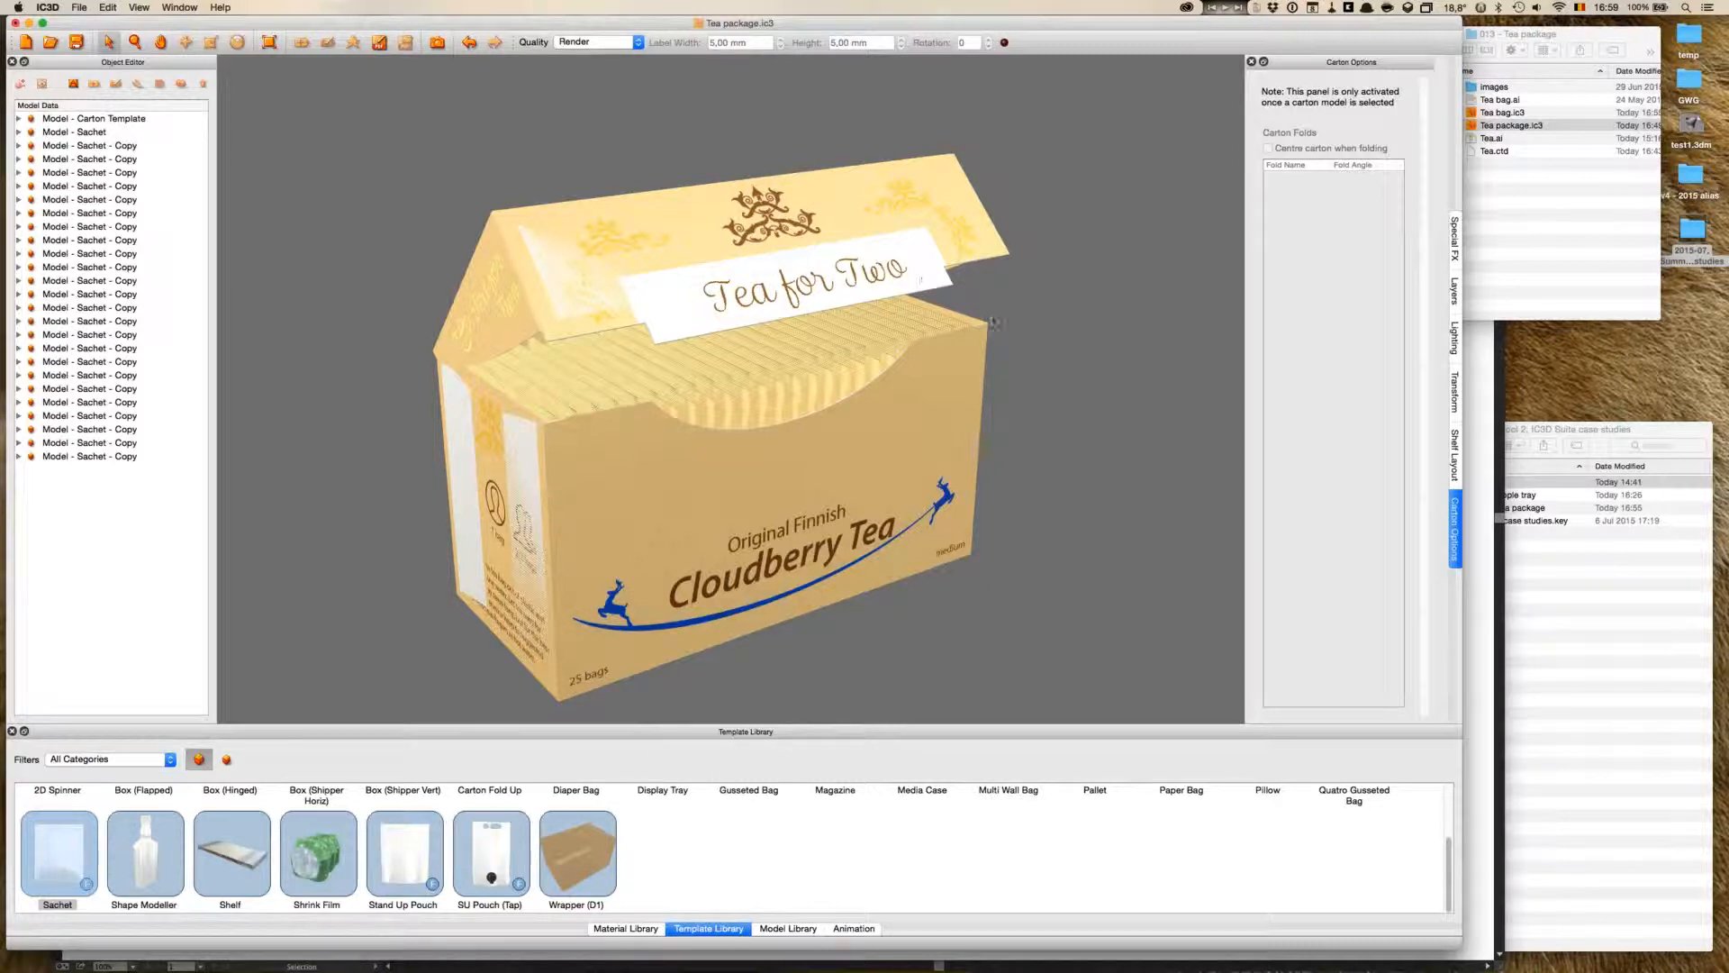
left_click(1454, 339)
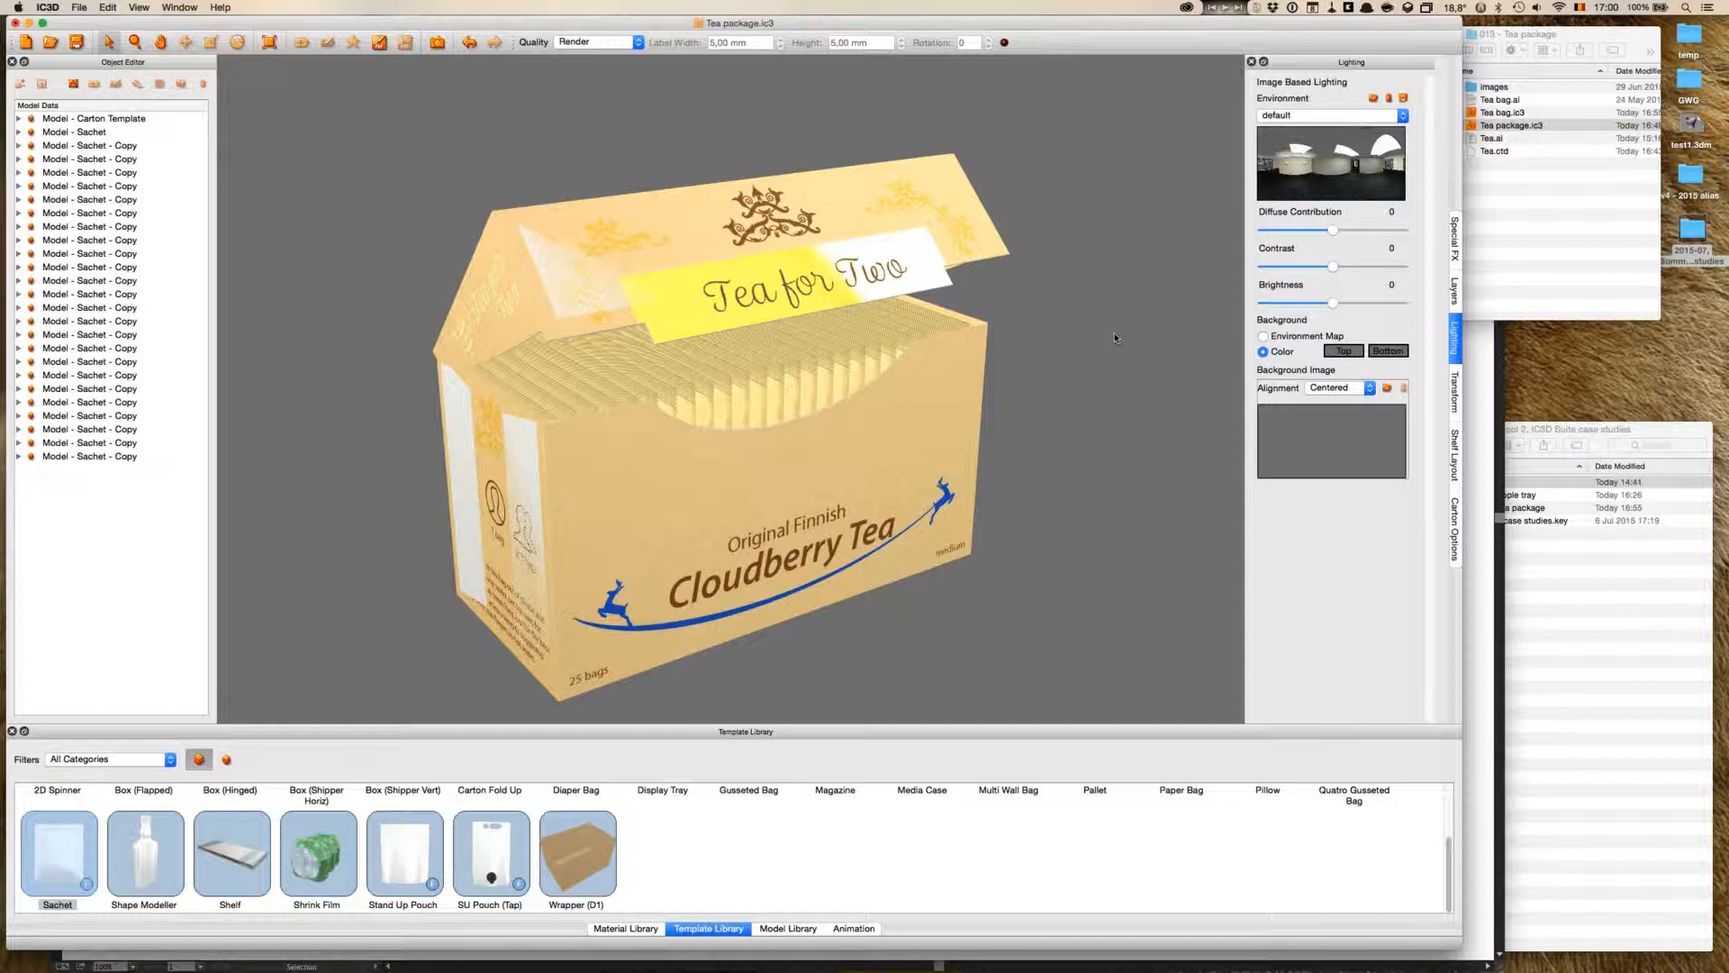
left_click_drag(1121, 332, 1115, 331)
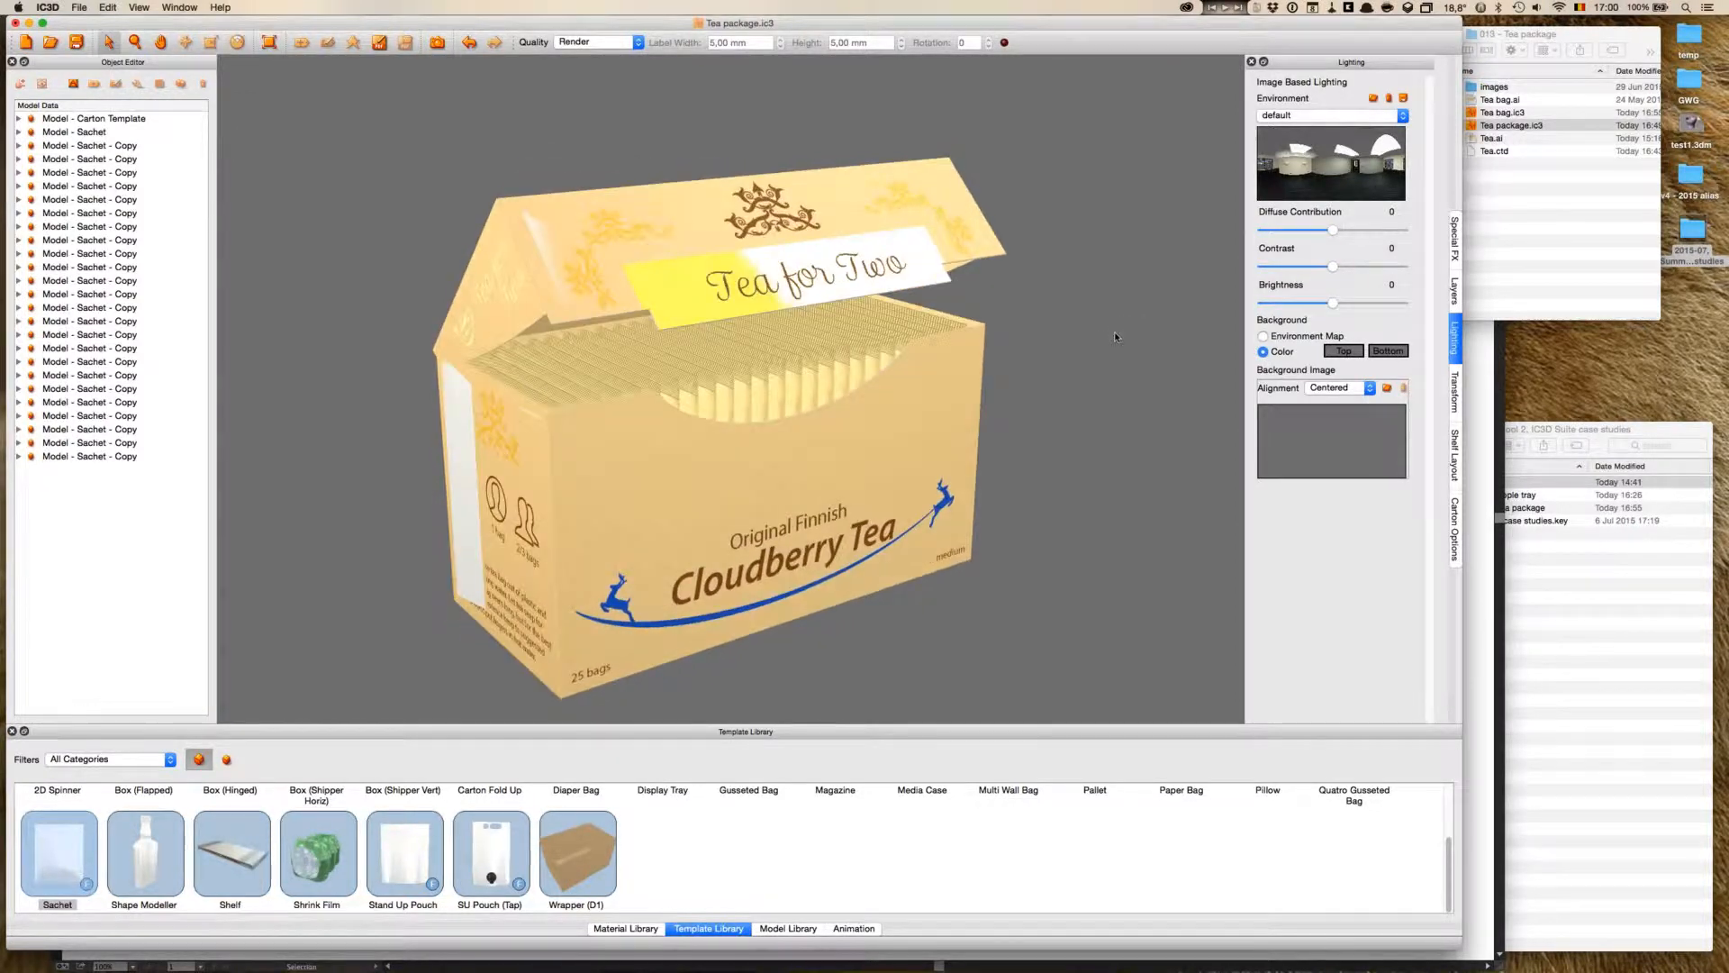
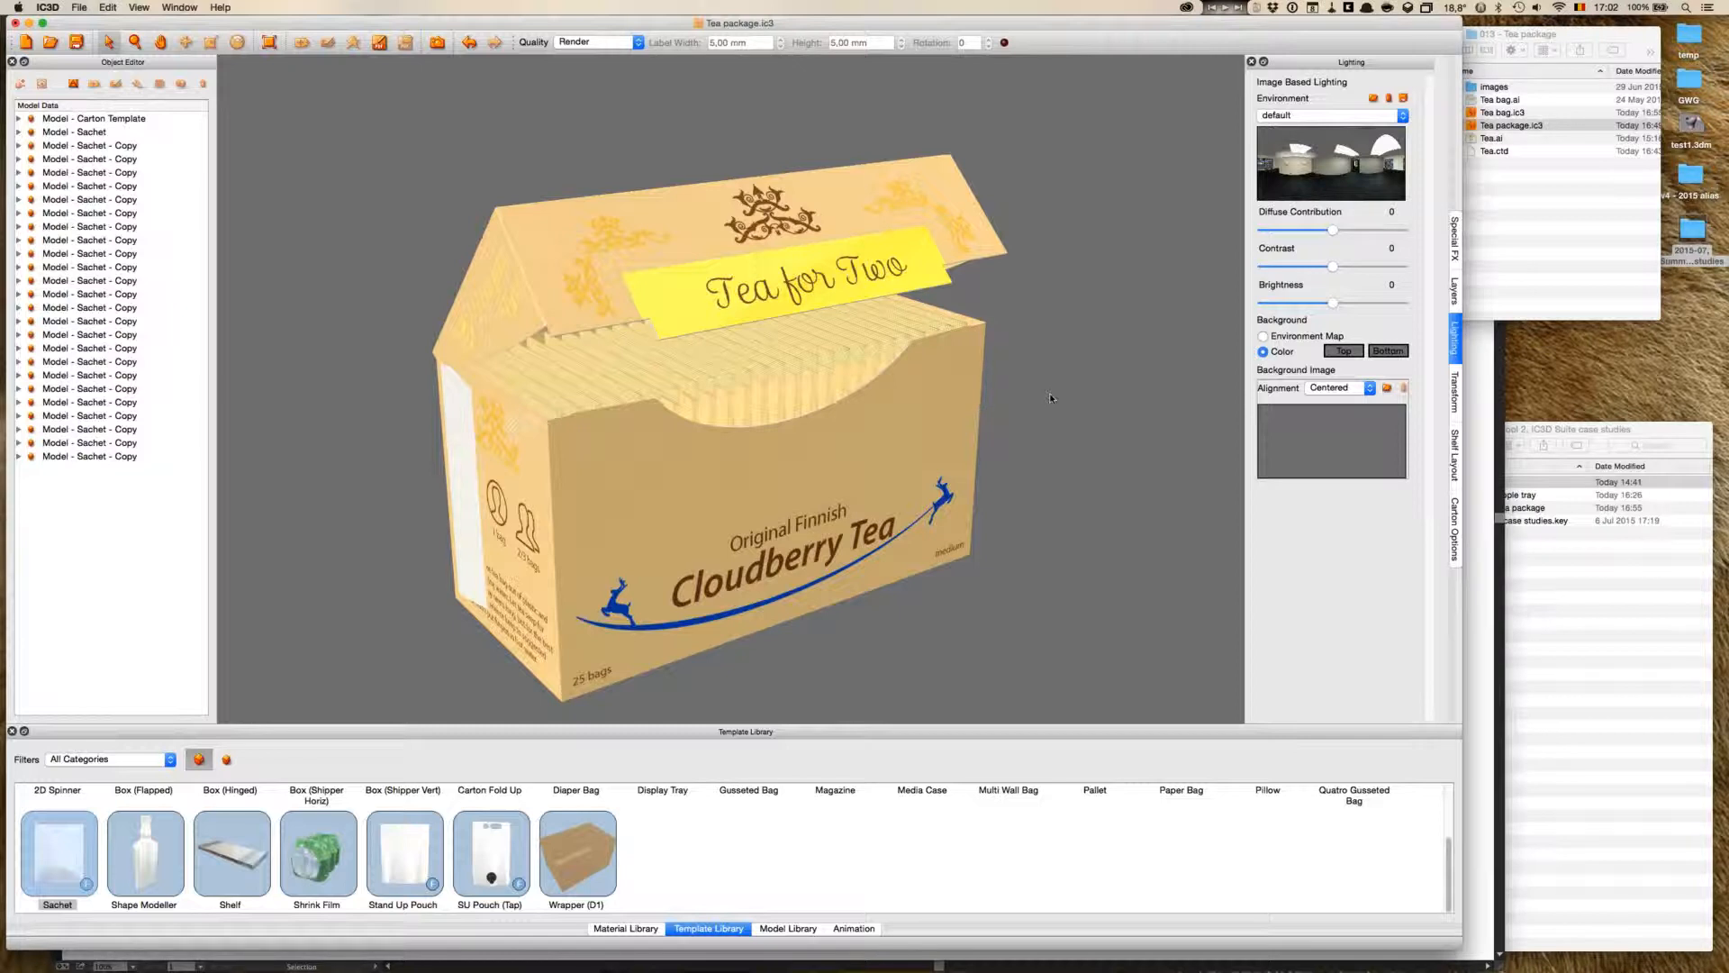
- Preview the carton artwork file Tea.ai in Finder and compare it with the brewing-instructions side panel on the 3D carton
left_click(1495, 142)
left_click(1496, 139)
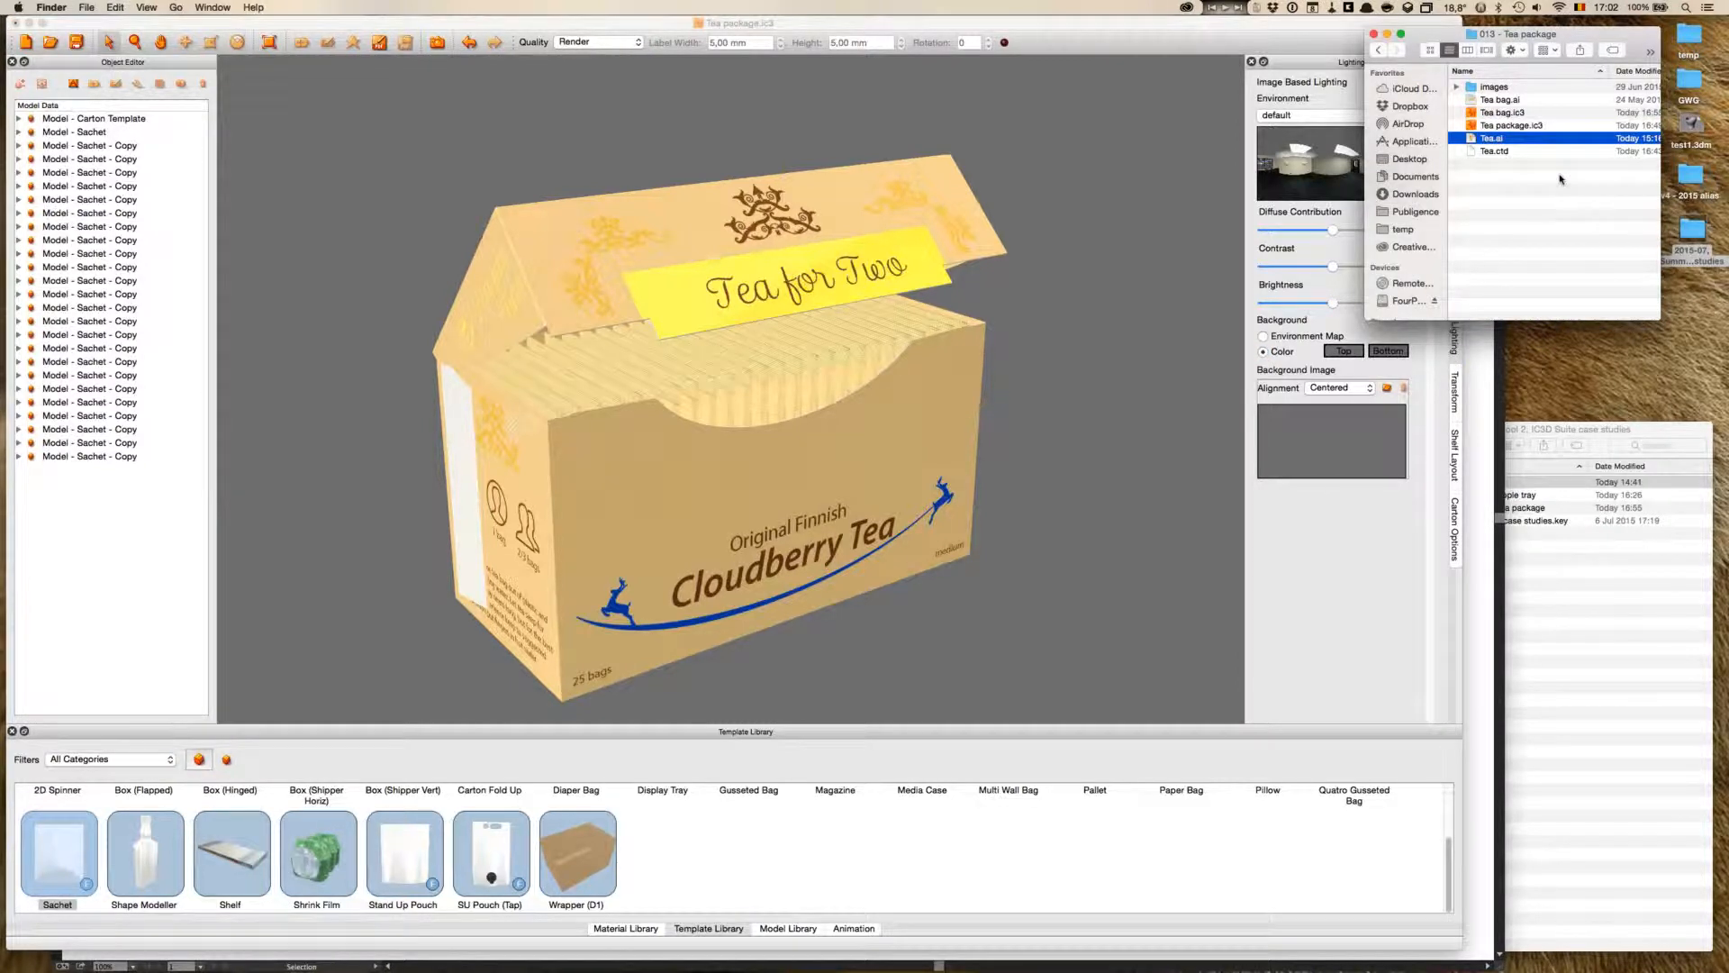
key("space")
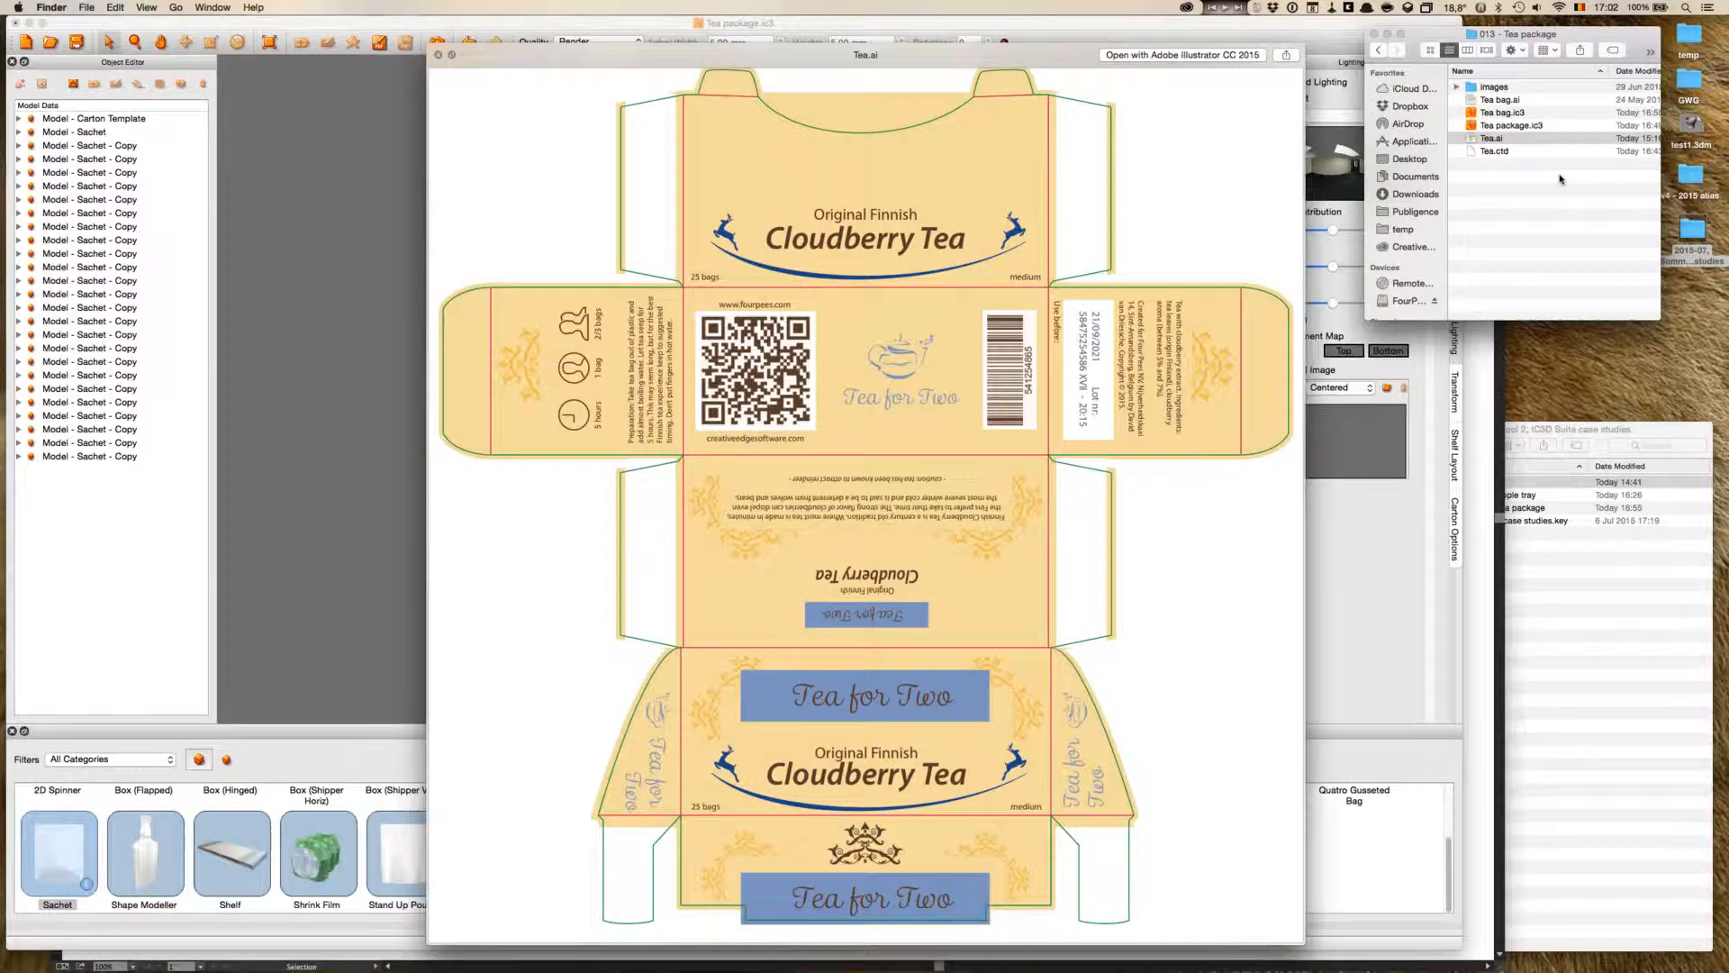
key("space")
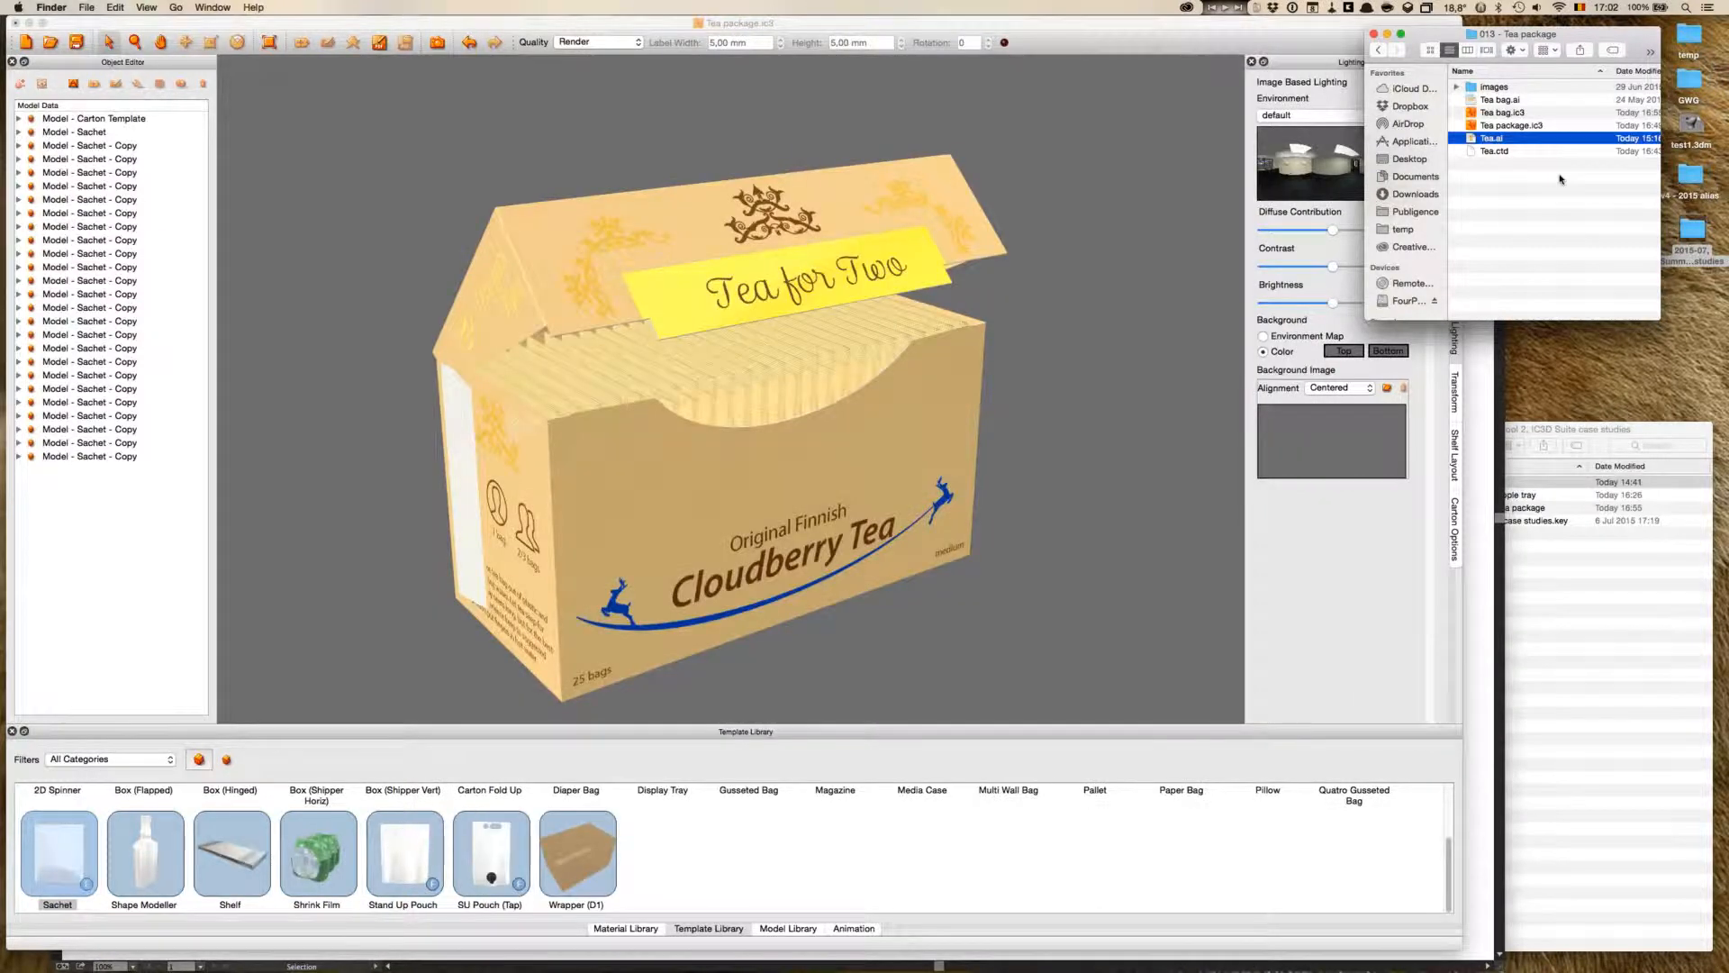
key("space")
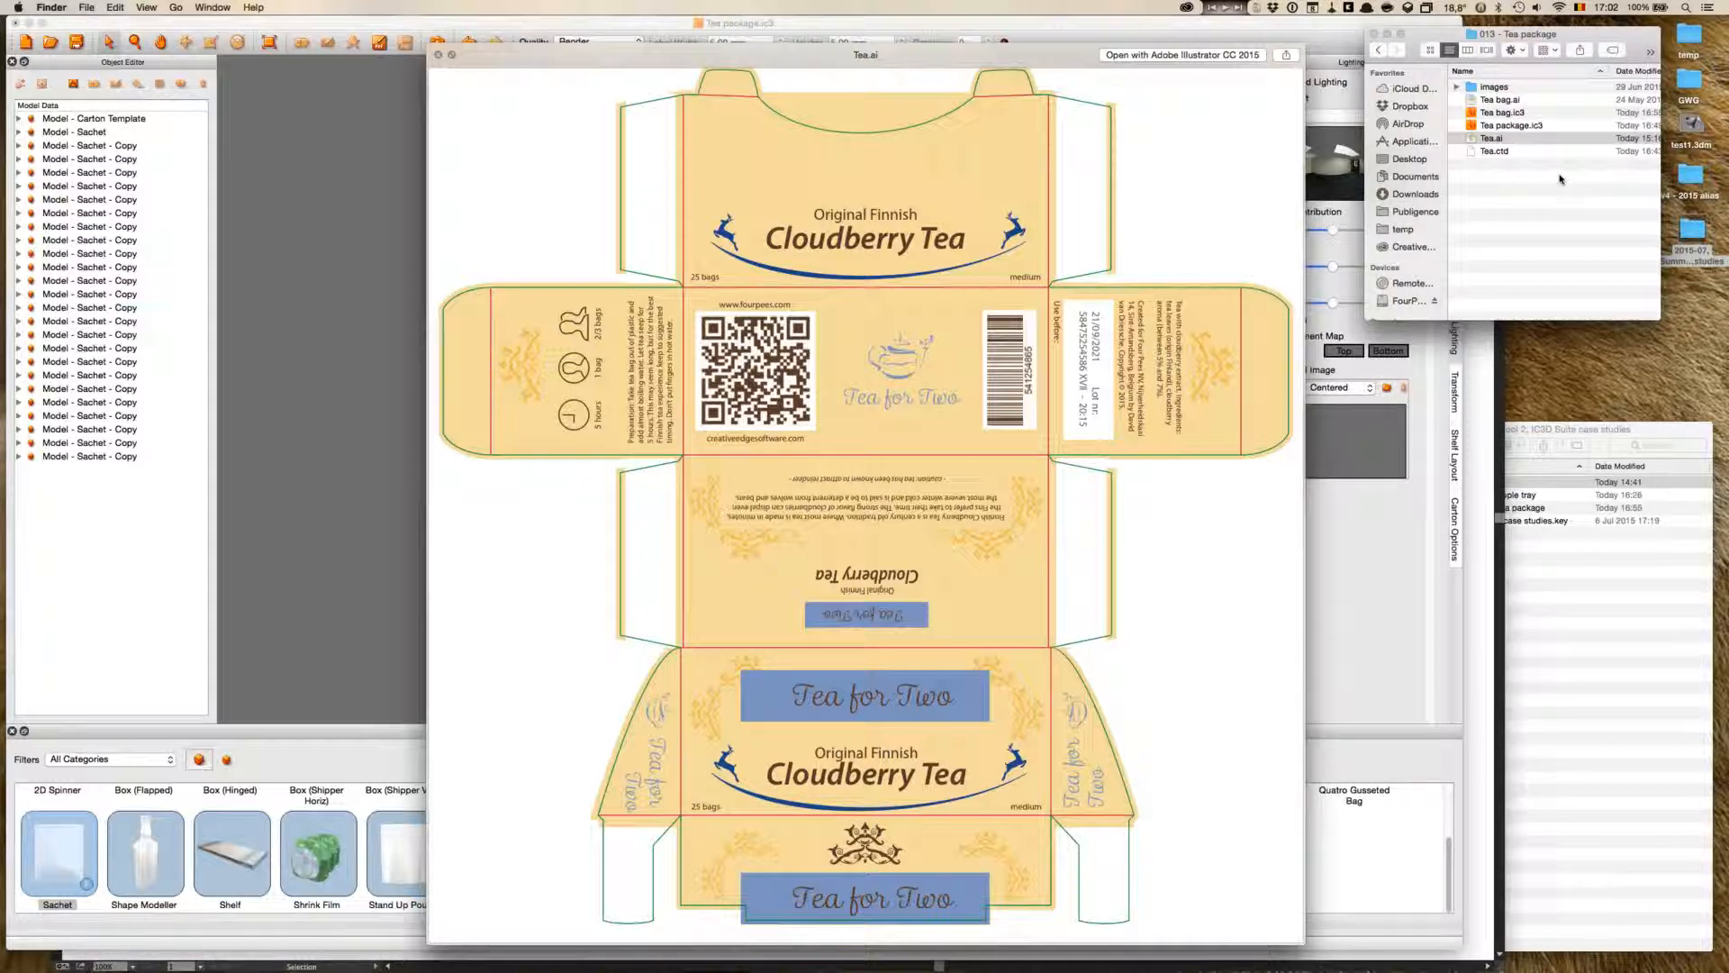
key("space")
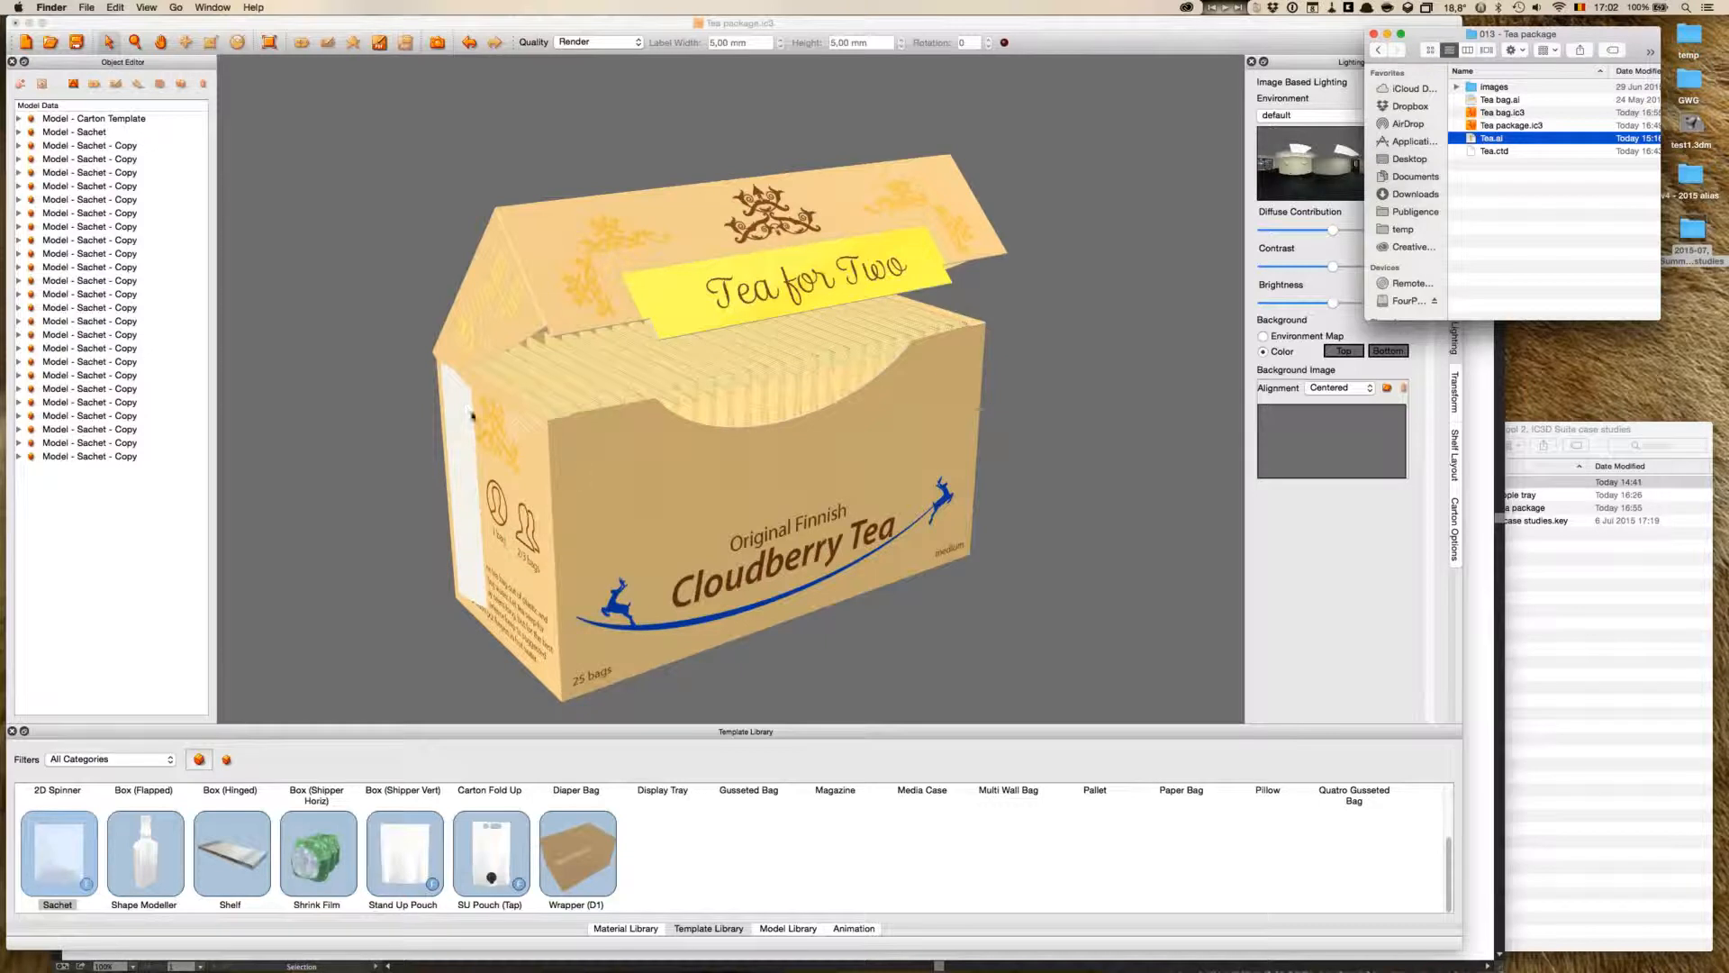
left_click(460, 432)
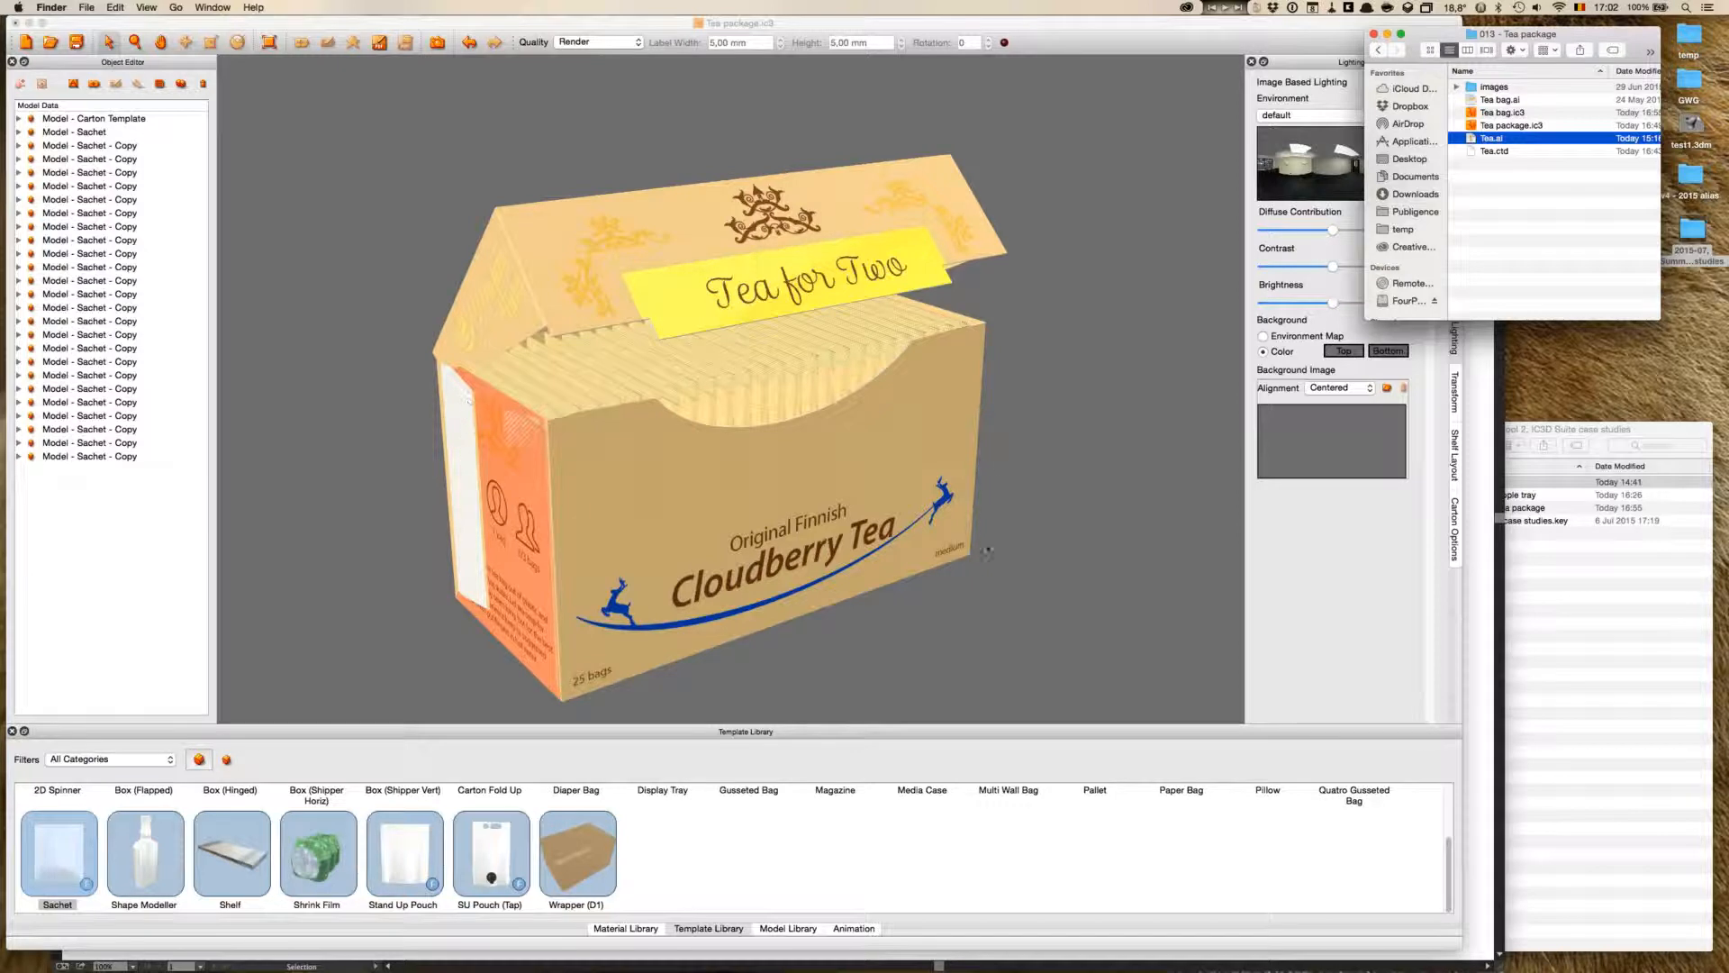
left_click(1040, 450)
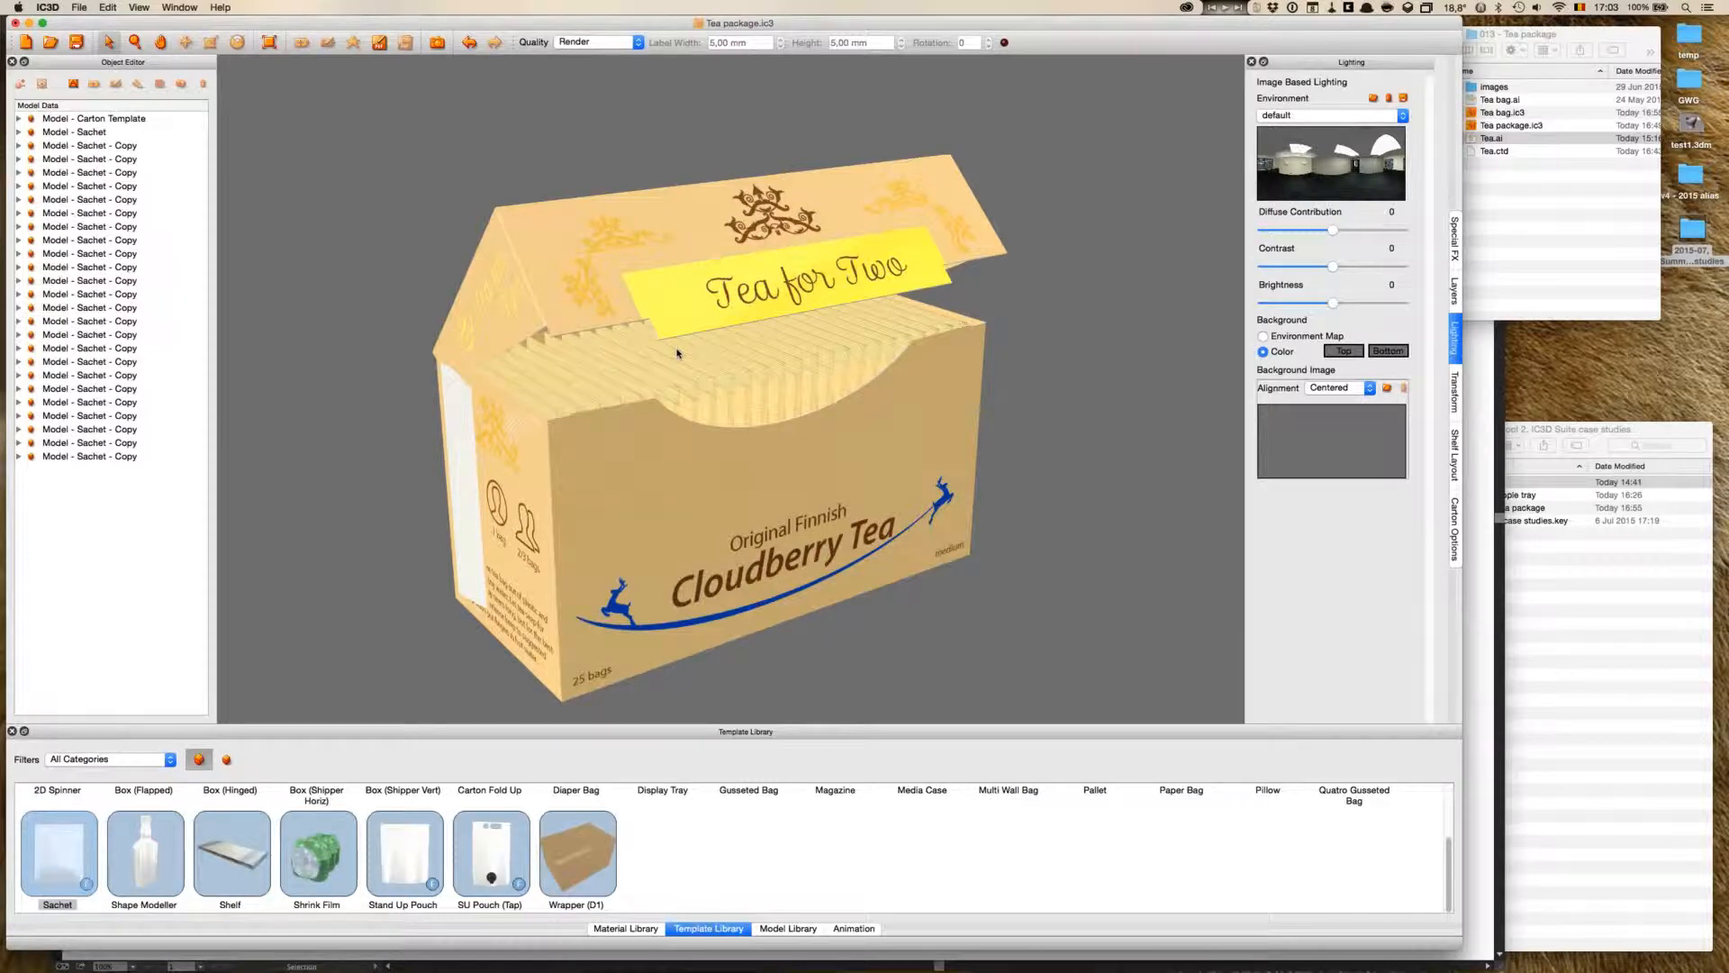
- Preview the sachet artwork file Tea bag.ai in Finder, and close the preview
left_click(1531, 138)
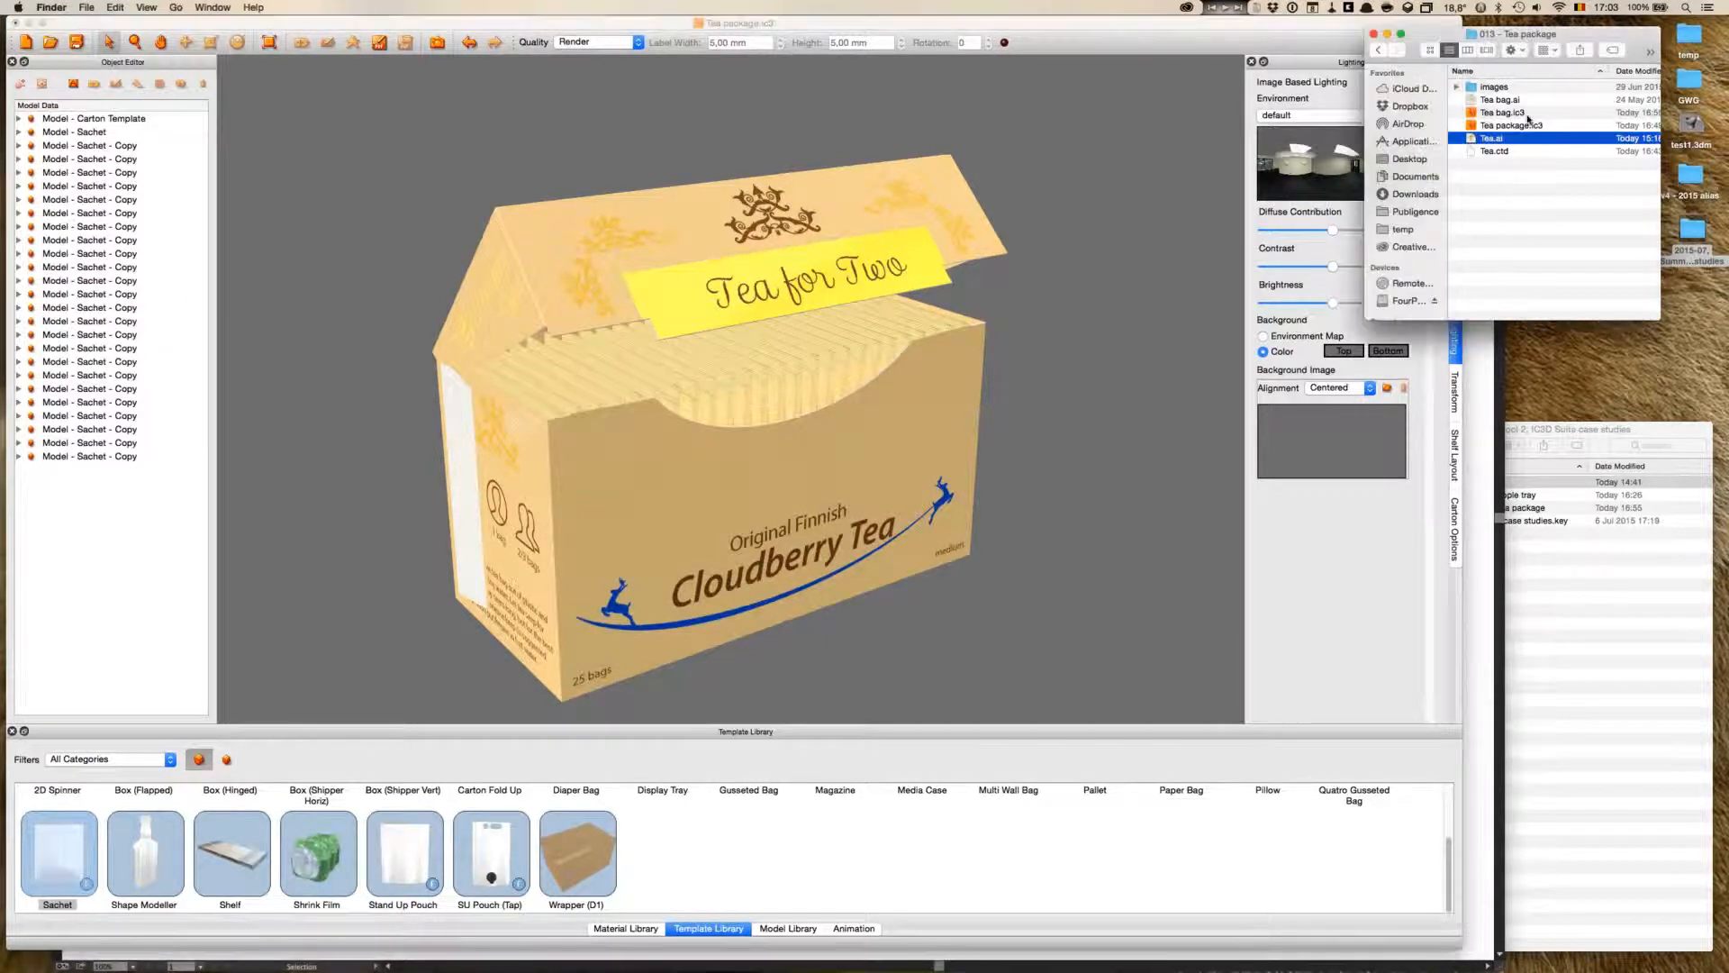
key("Up")
key("Up")
key("Up")
key("space")
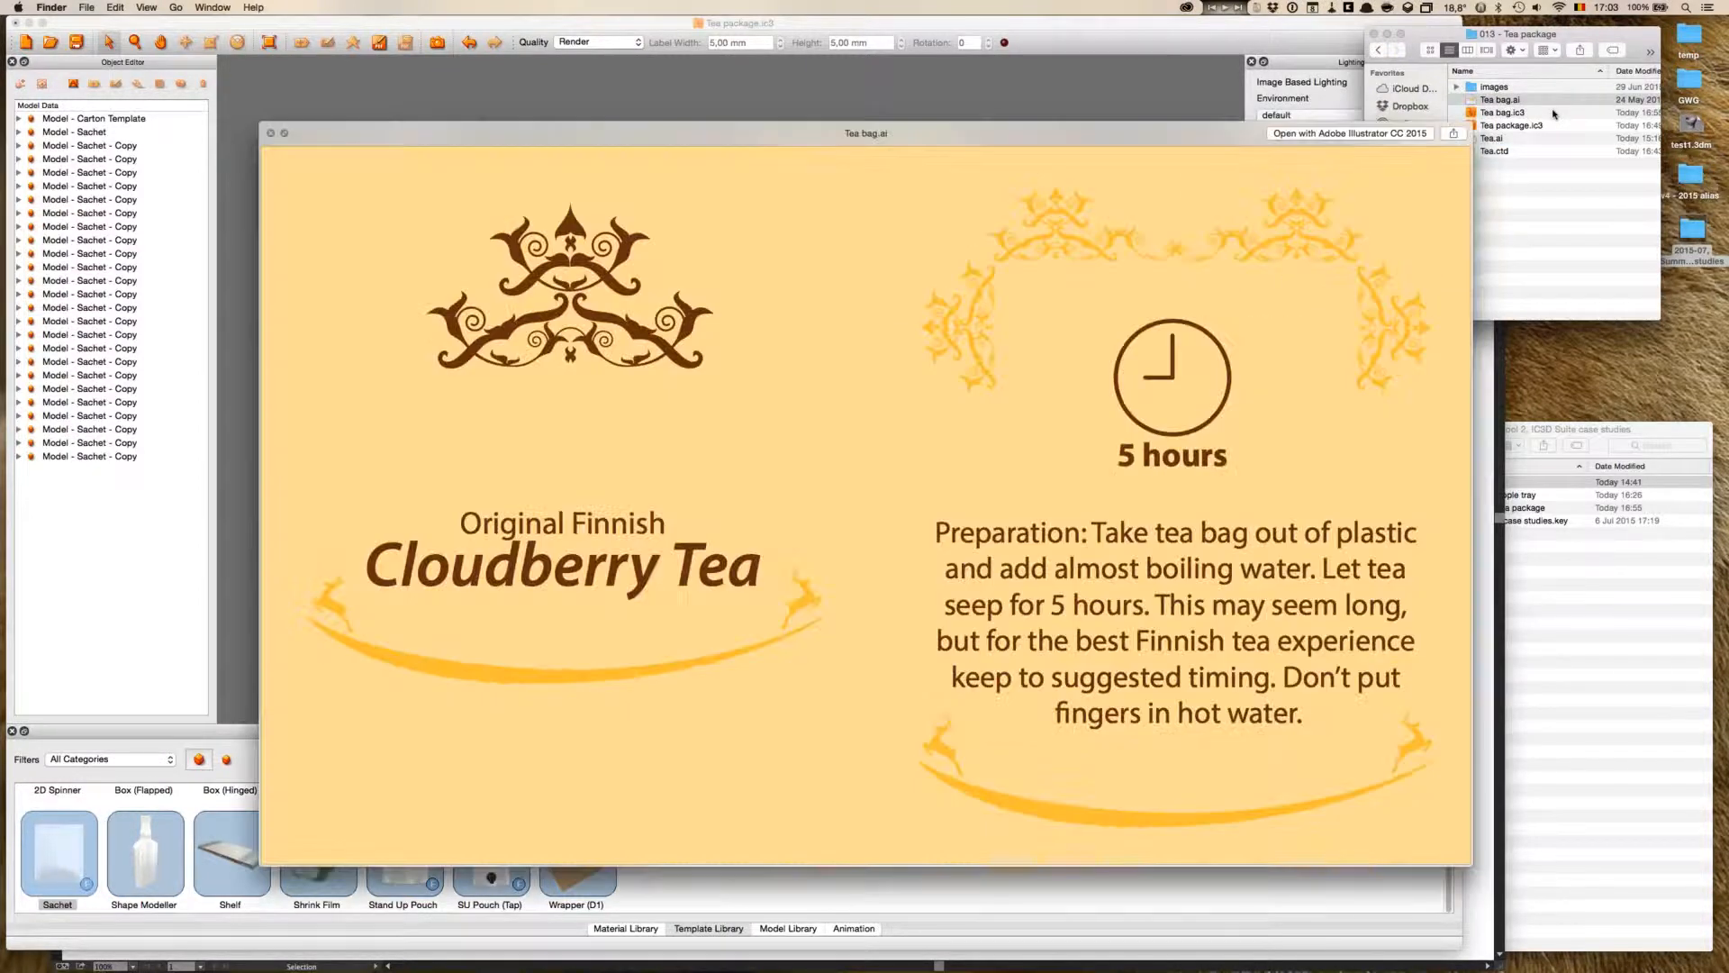
key("space")
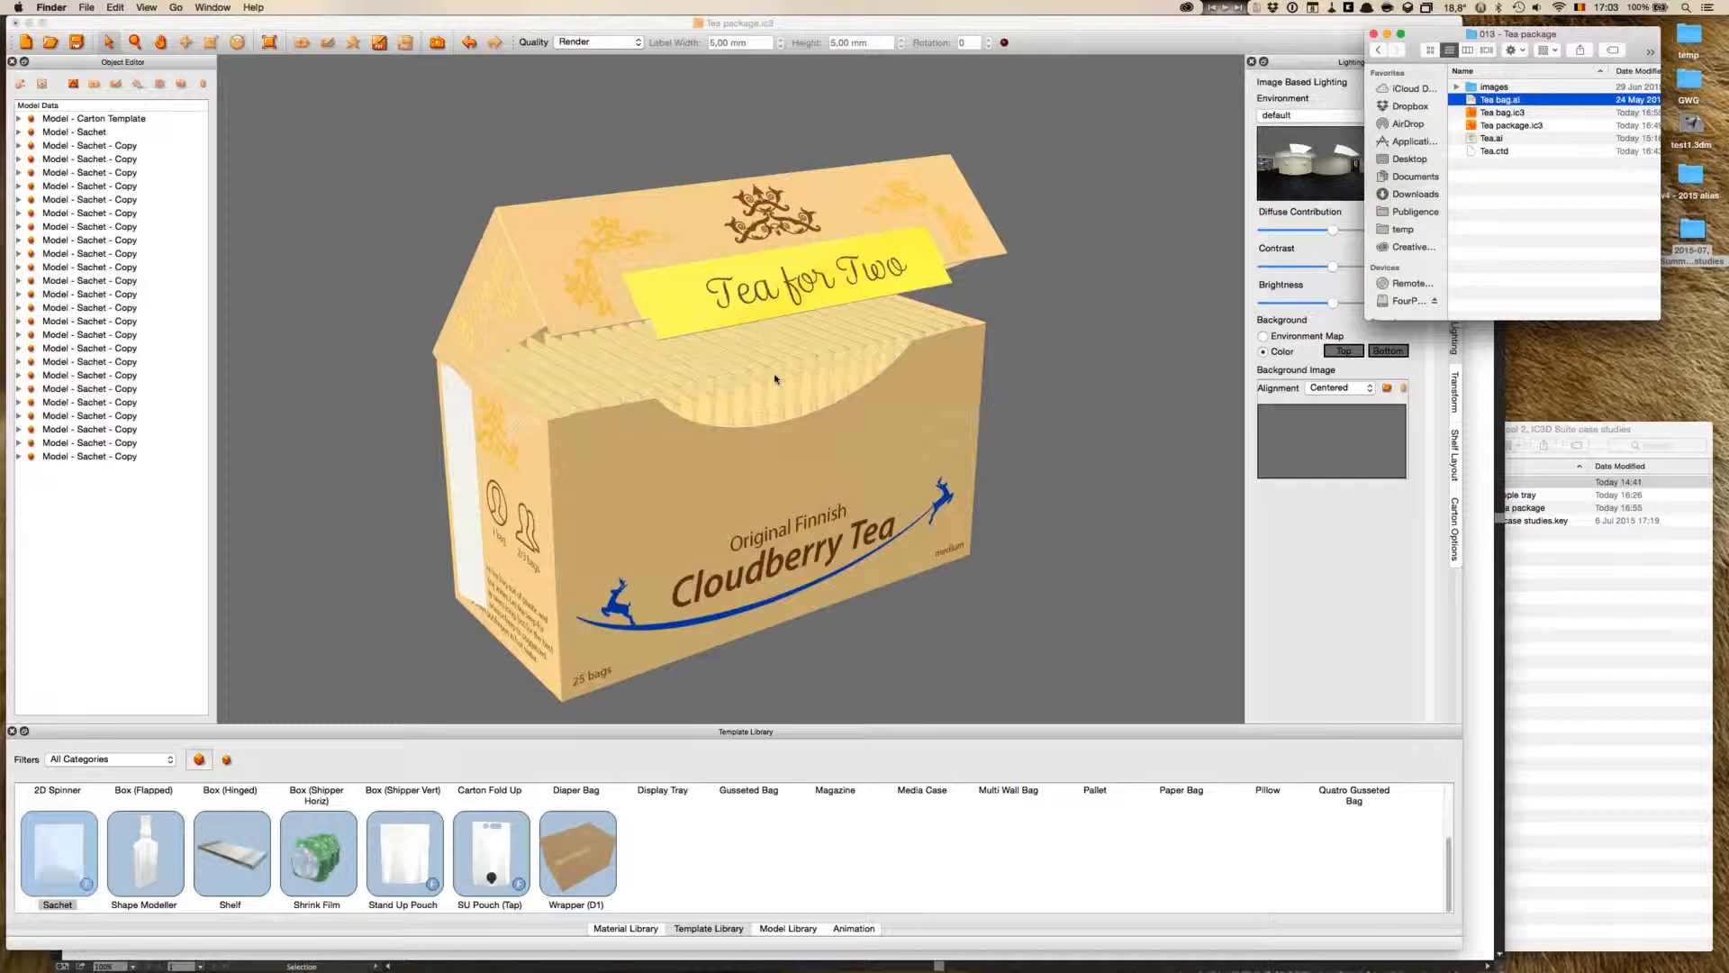
- Examine the size and position of a single sachet in the middle of the carton in IC3D, and deselect it
left_click(1072, 535)
left_click_drag(1071, 535, 1104, 491)
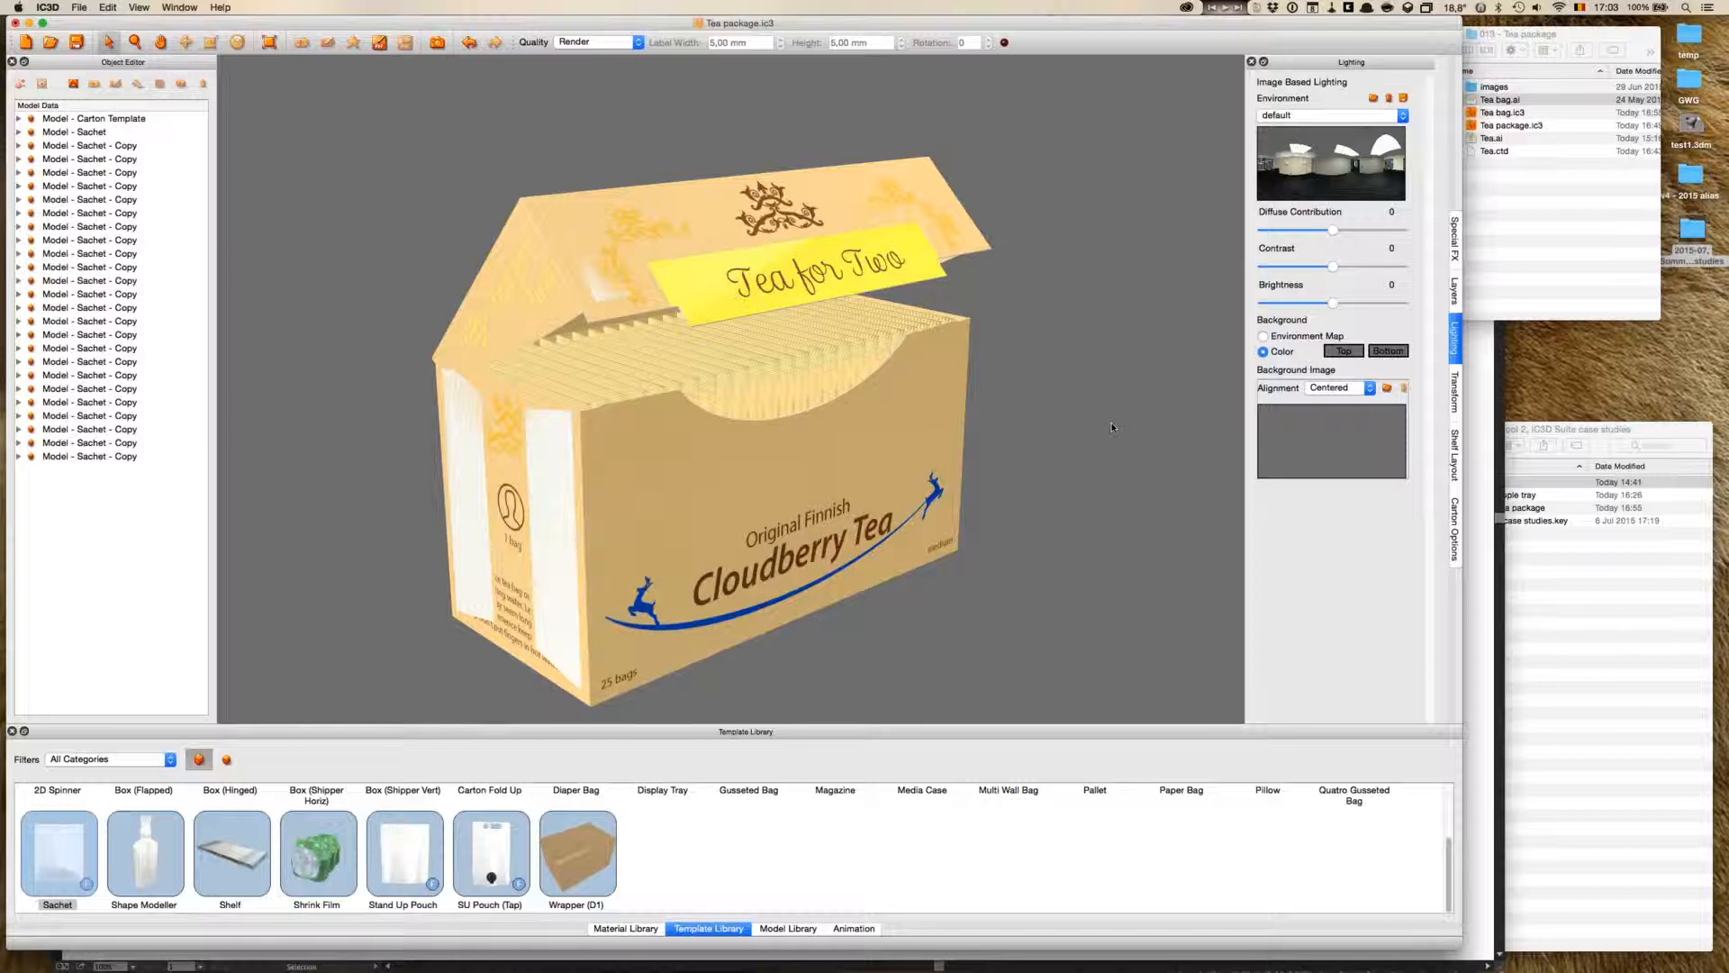
left_click(780, 378)
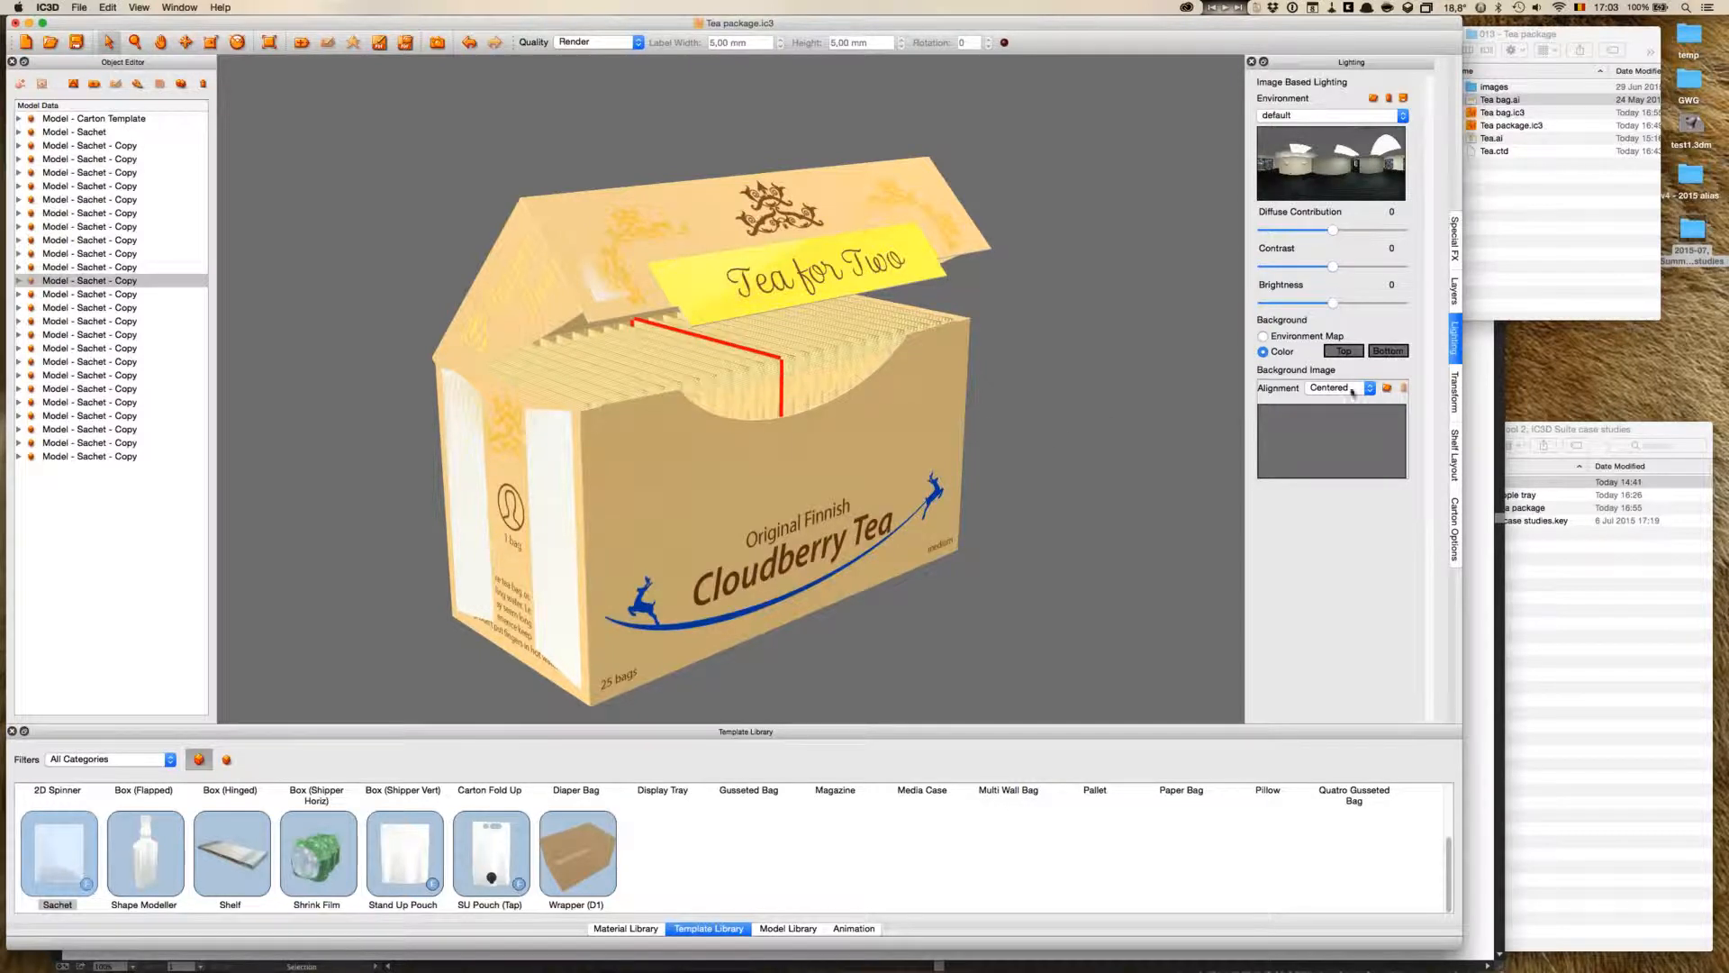
left_click(1454, 396)
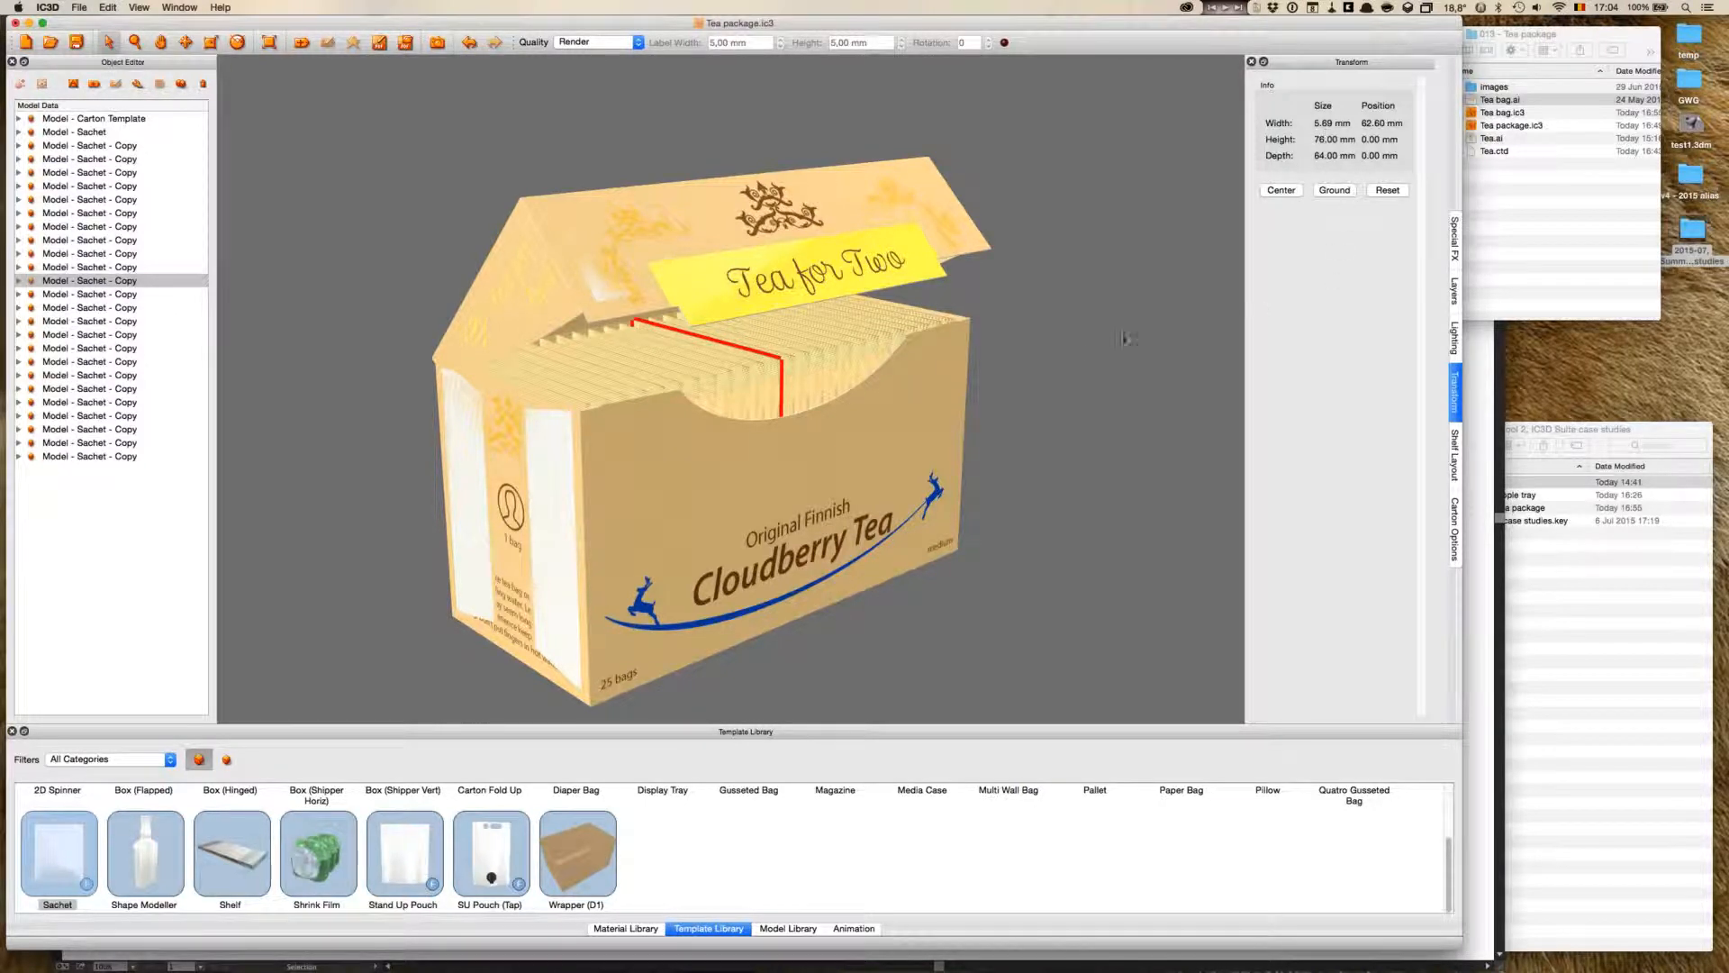
left_click_drag(1088, 346, 1072, 424)
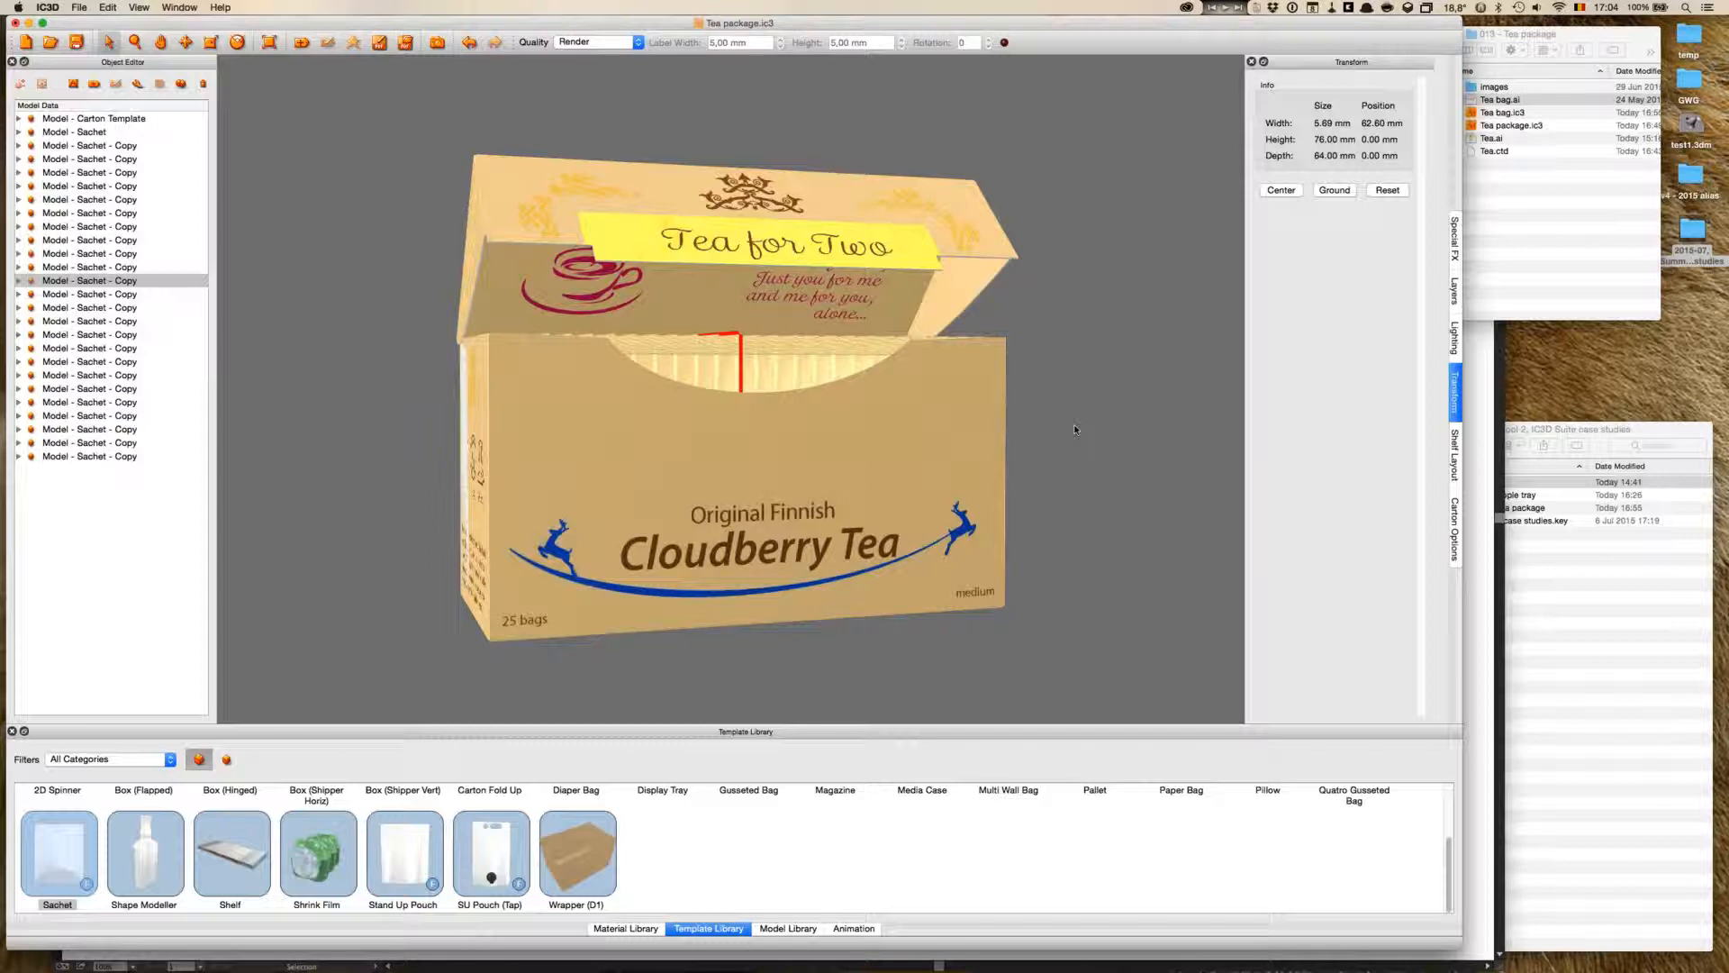
mouse_move(1072, 406)
left_mouse_down()
mouse_move(1077, 390)
mouse_move(1084, 414)
left_mouse_up()
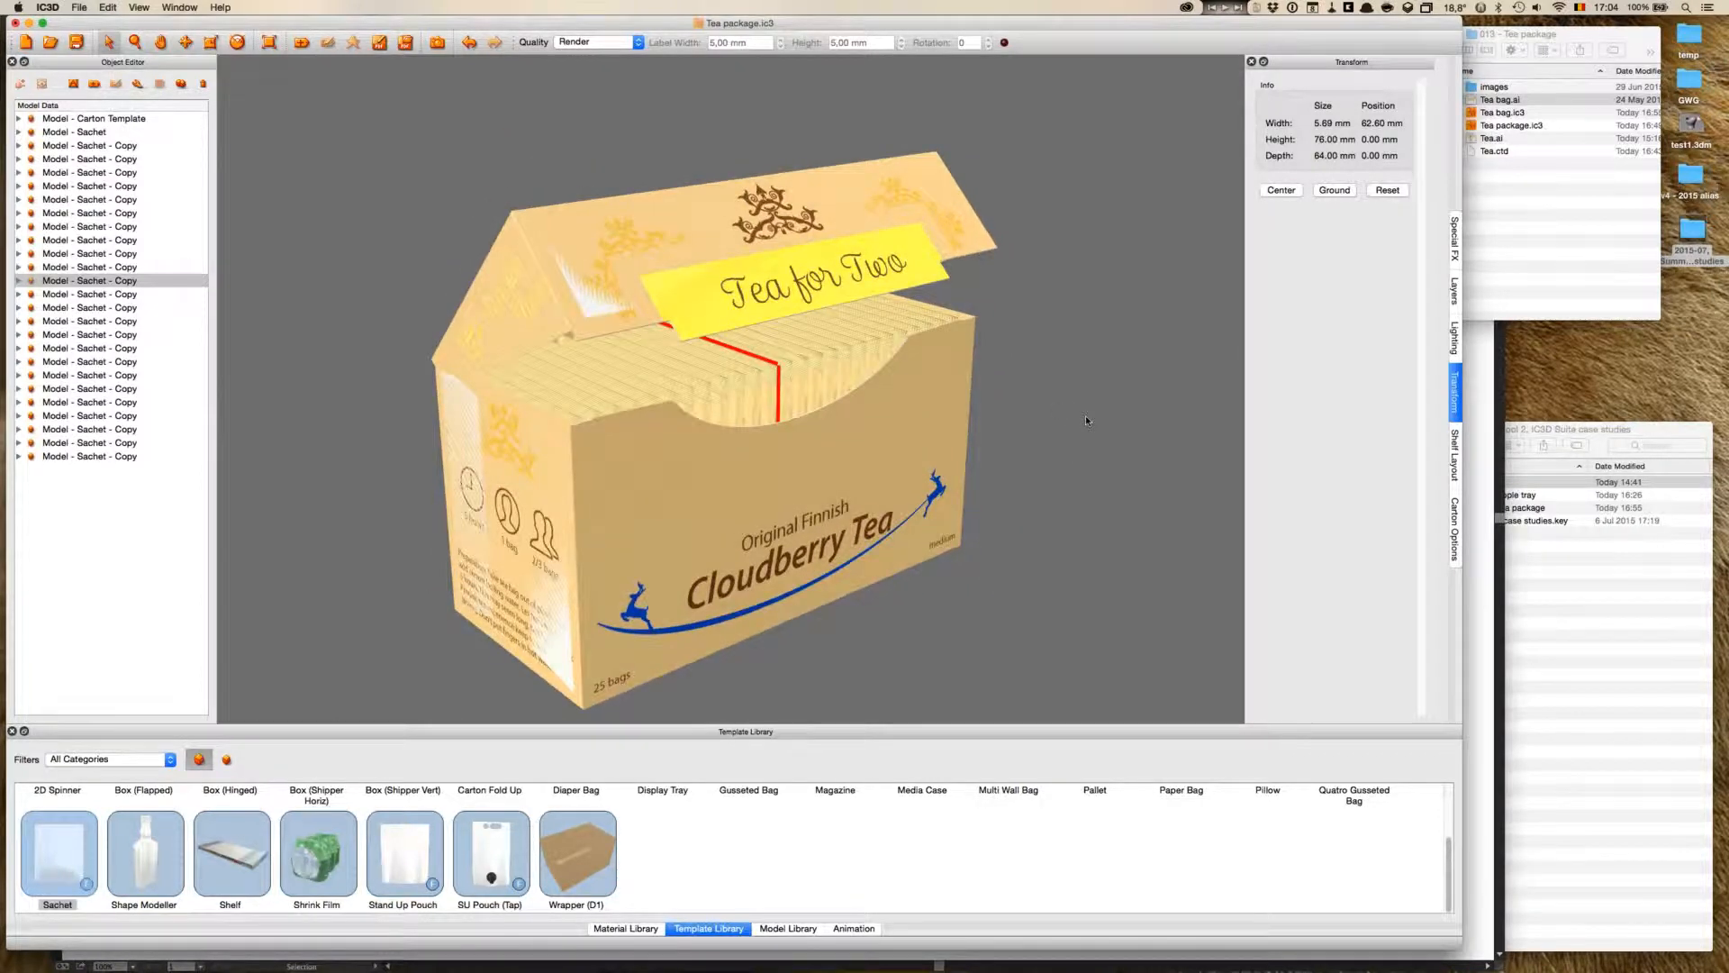
left_click(1085, 417)
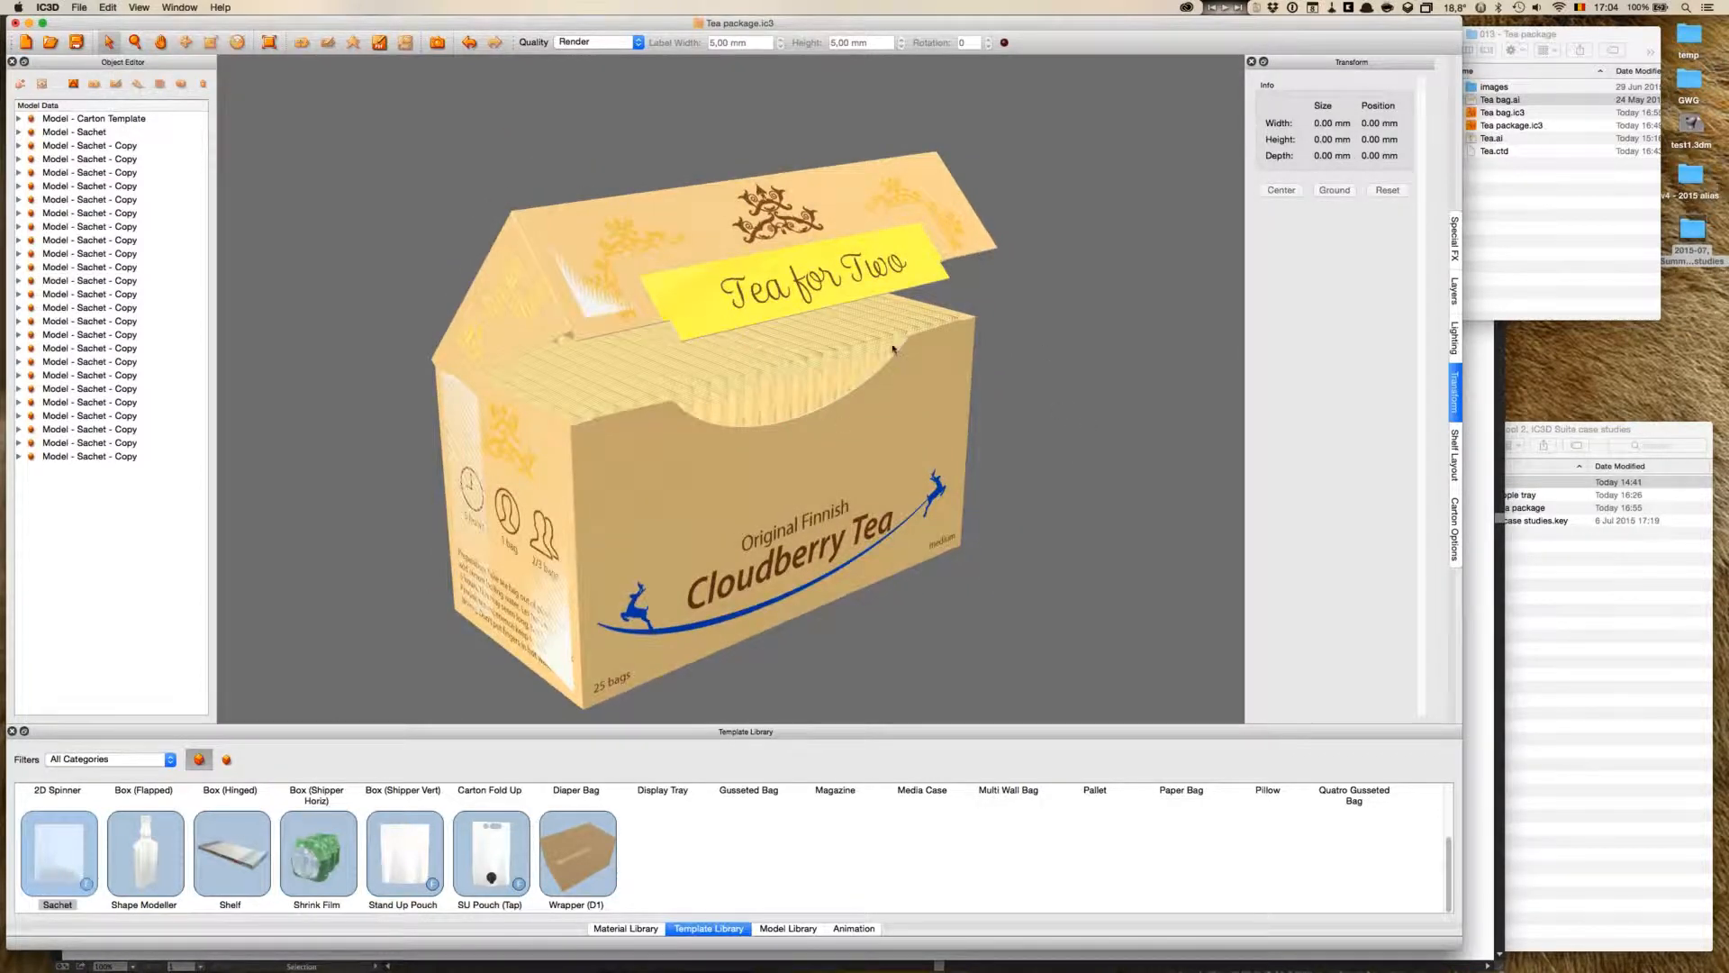
- View the animation timeline and the material library
left_click(847, 928)
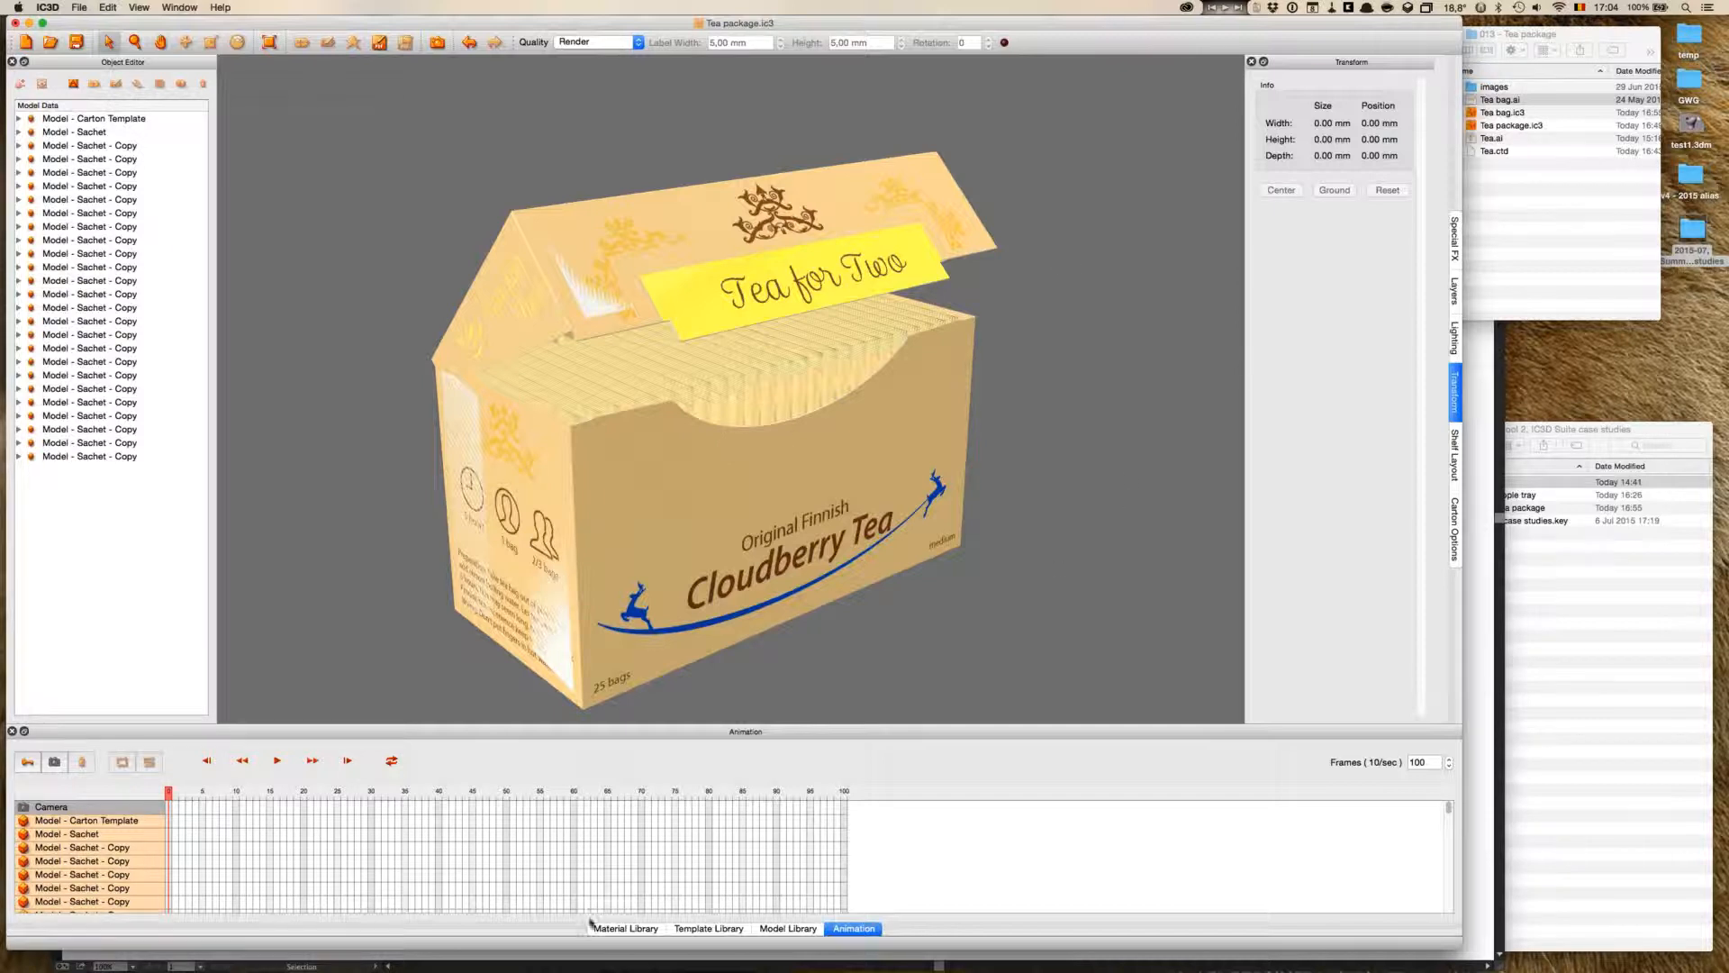
left_click(621, 931)
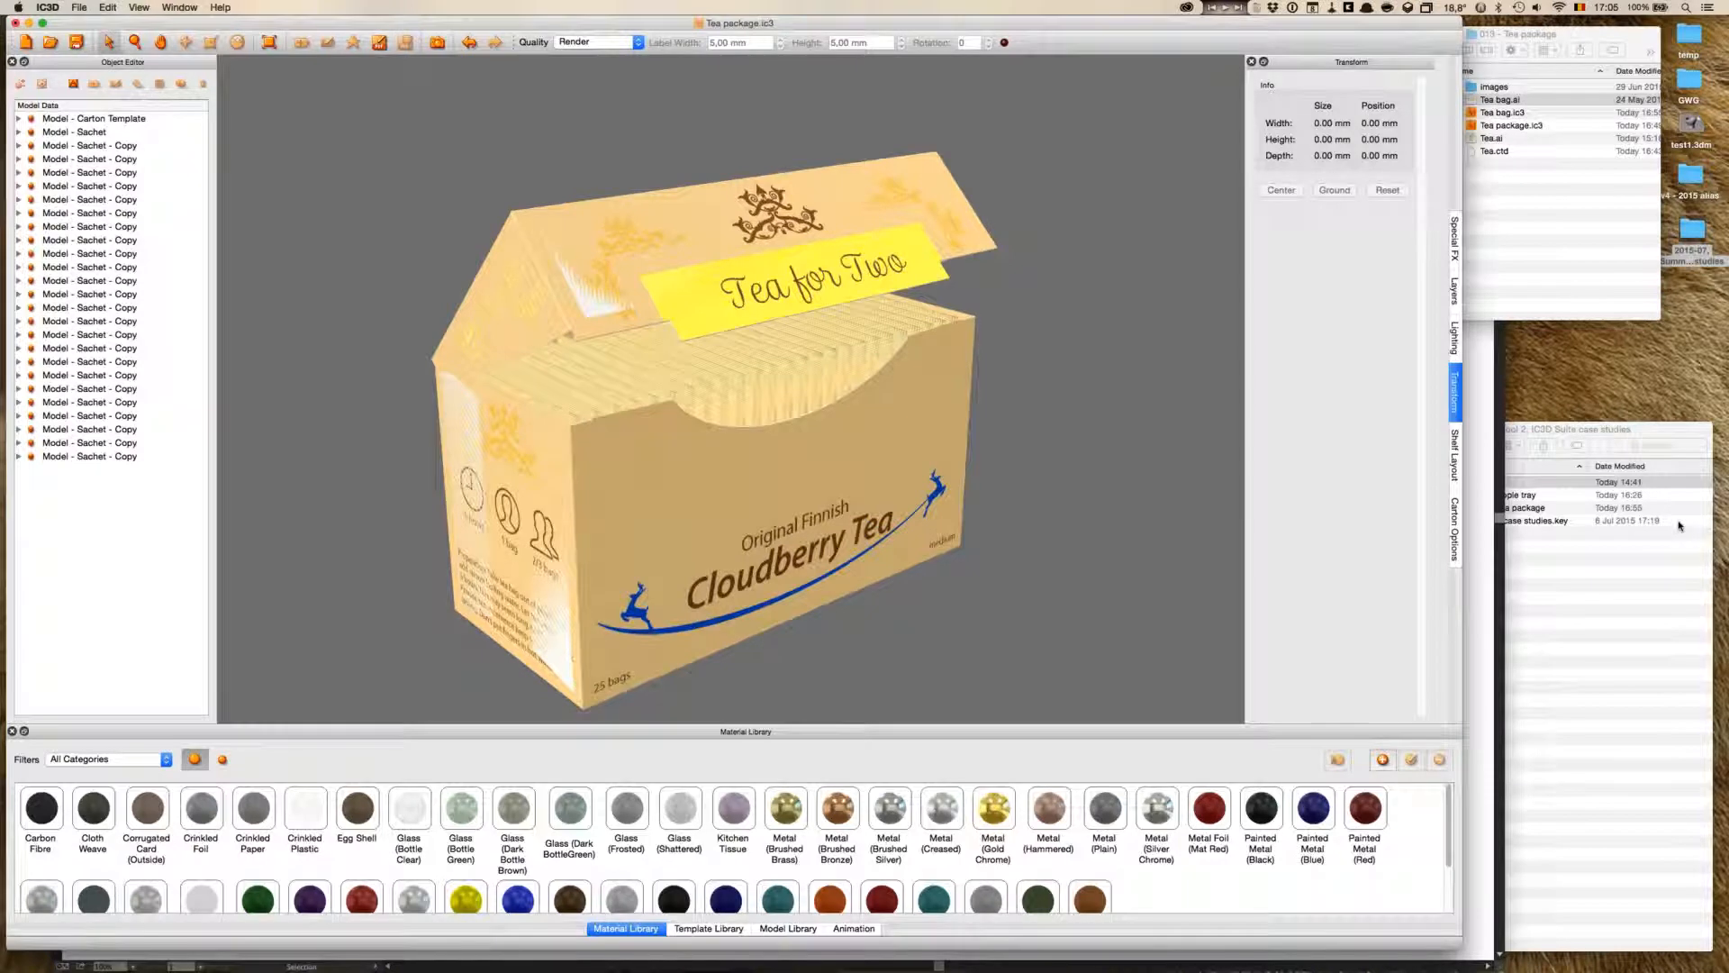
- Switch to Keynote to show the closing "Thanks! Questions?" slide, and return to IC3D
key("super+Tab")
key("super+Tab")
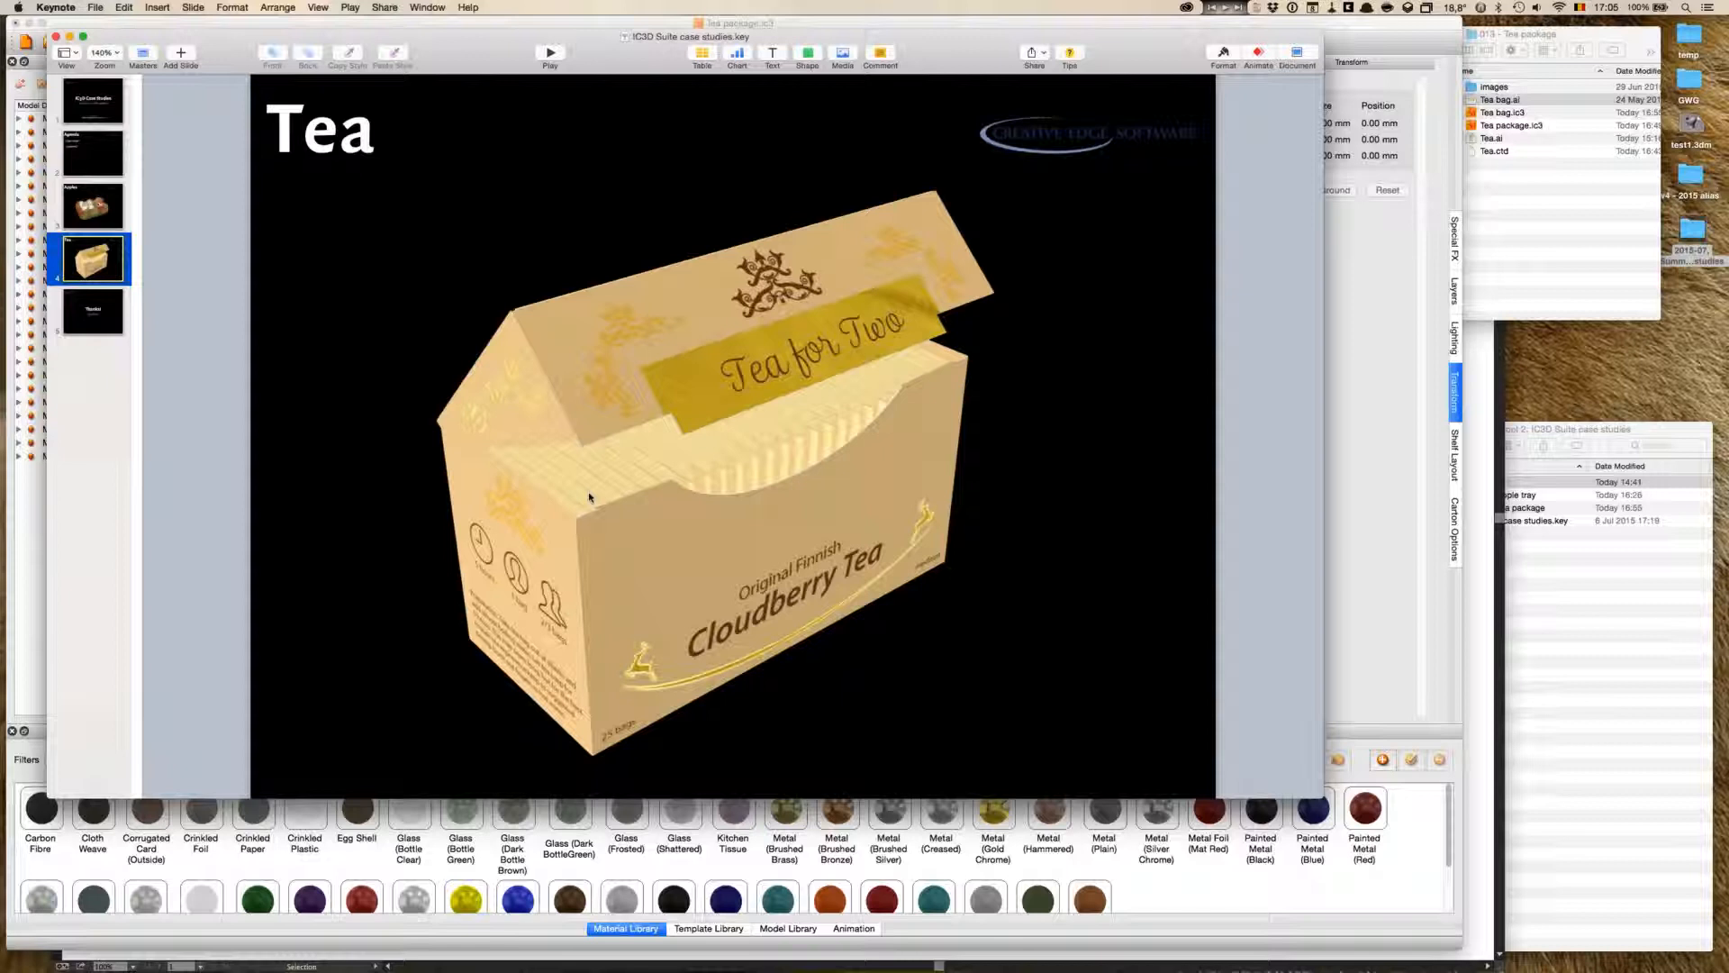
left_click(106, 311)
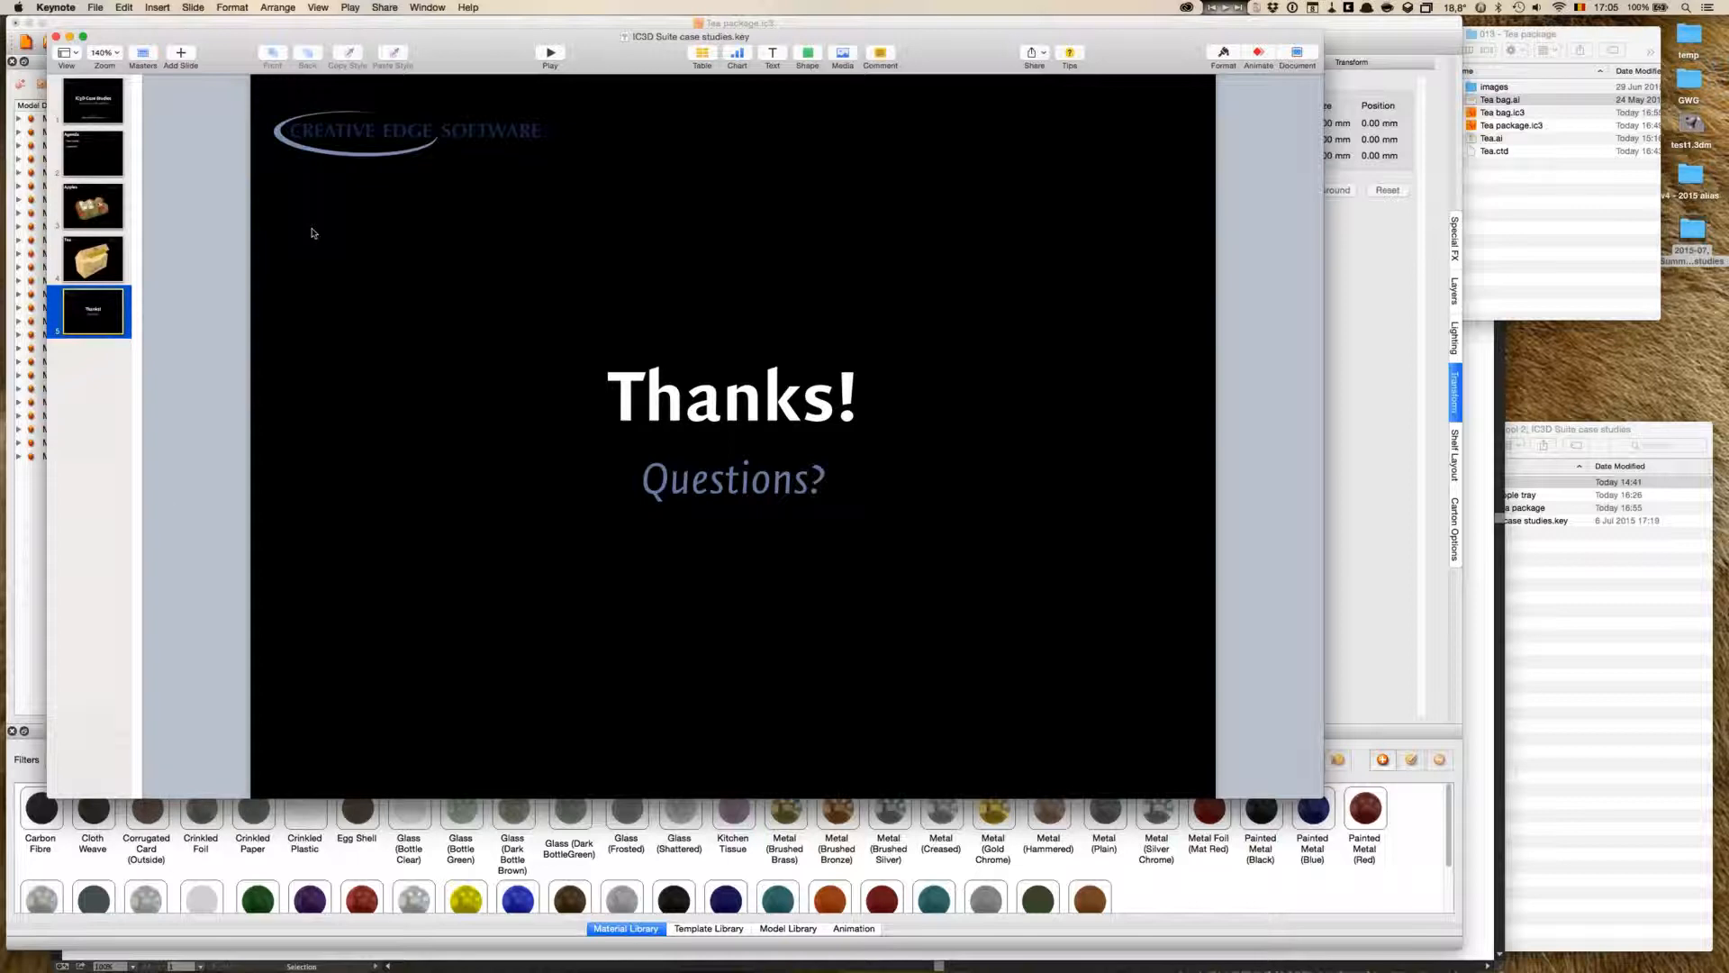
key("super+Tab")
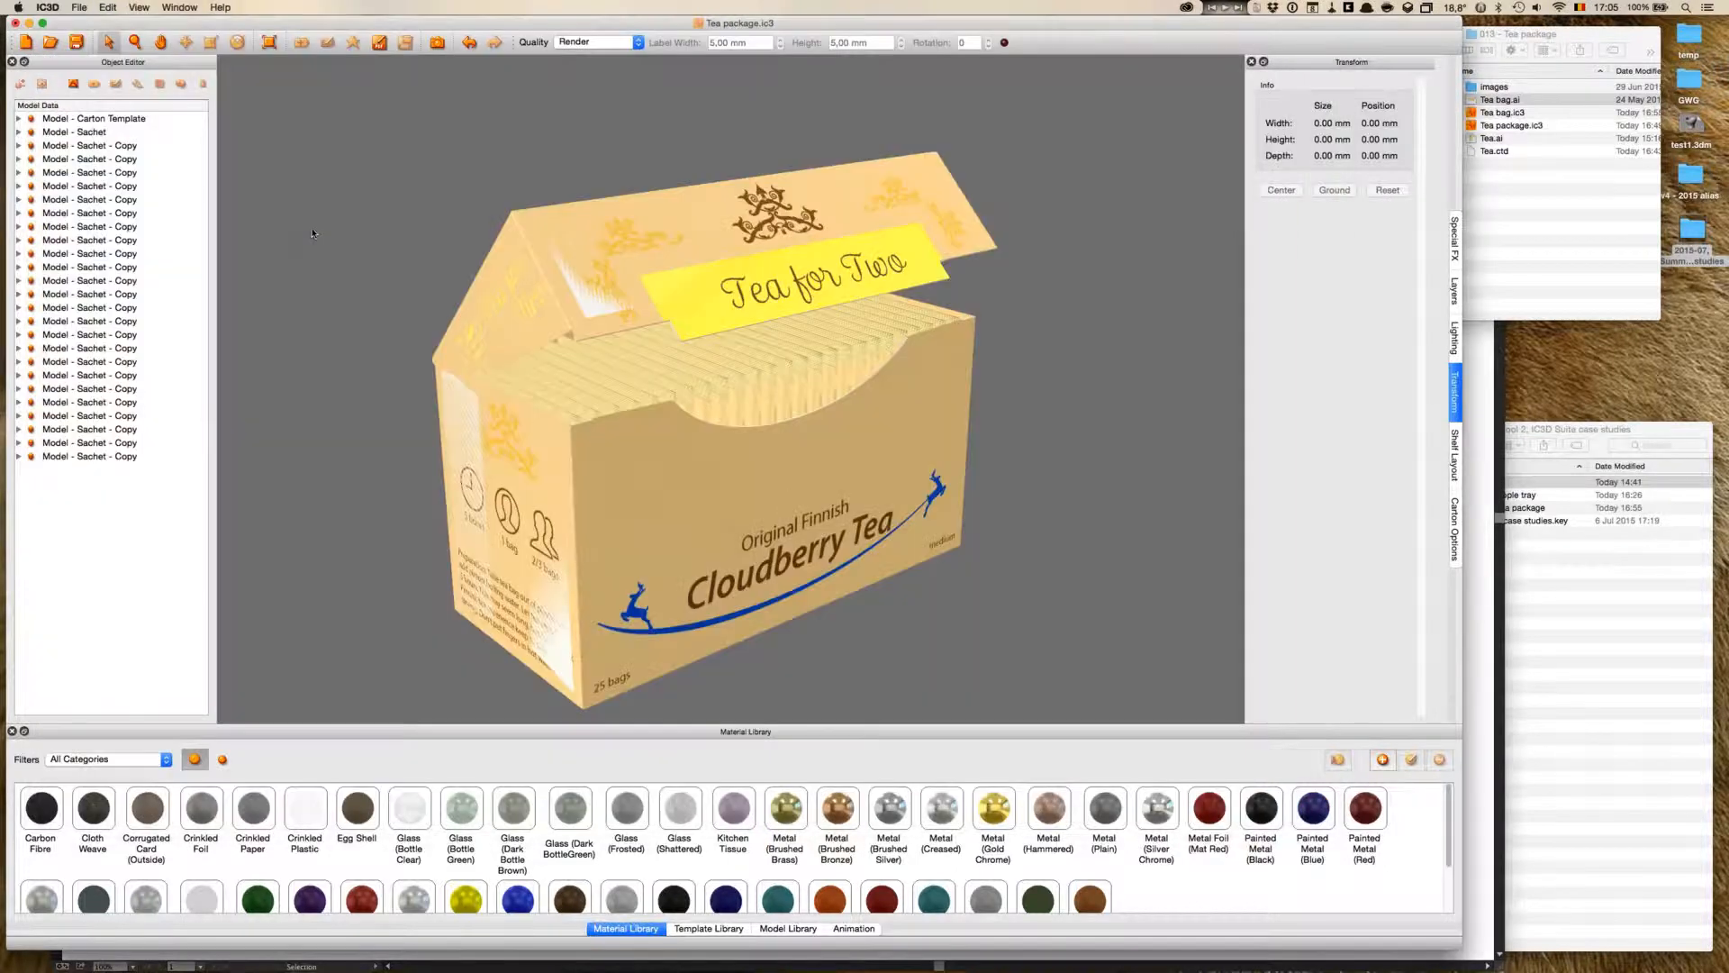